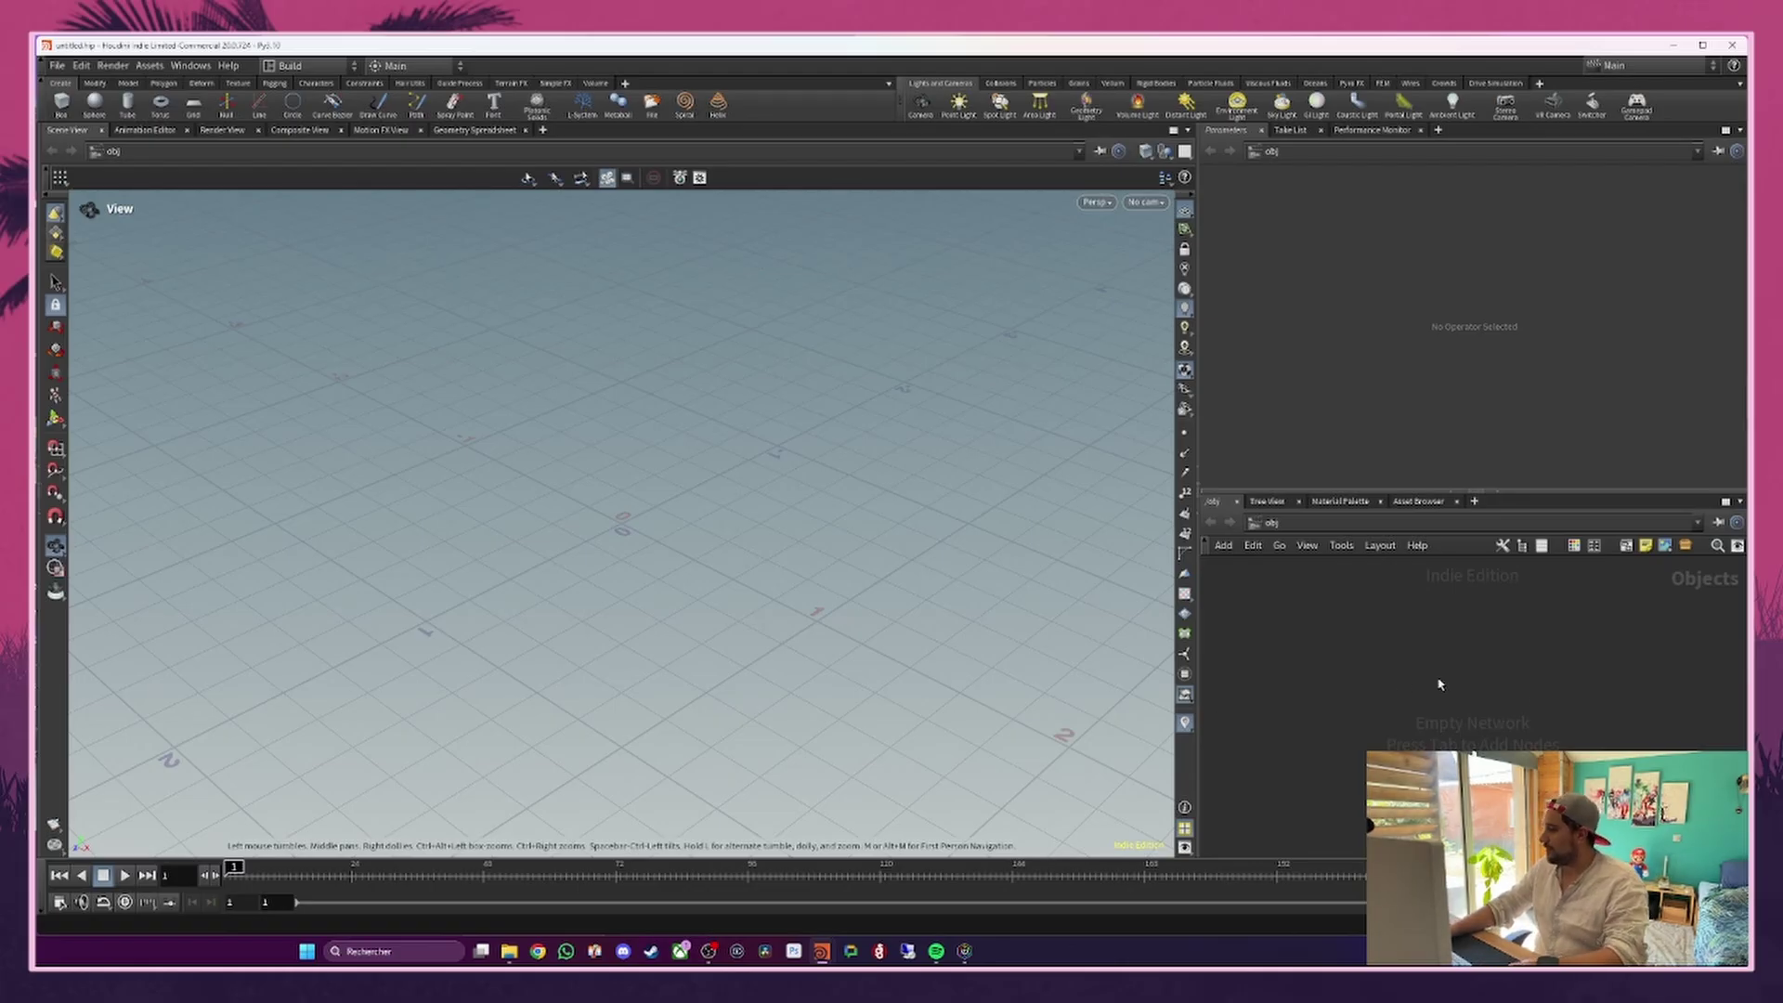
Step: Collapse the parameter area above the network editor and widen the network editor to about half the window
key(Tab)
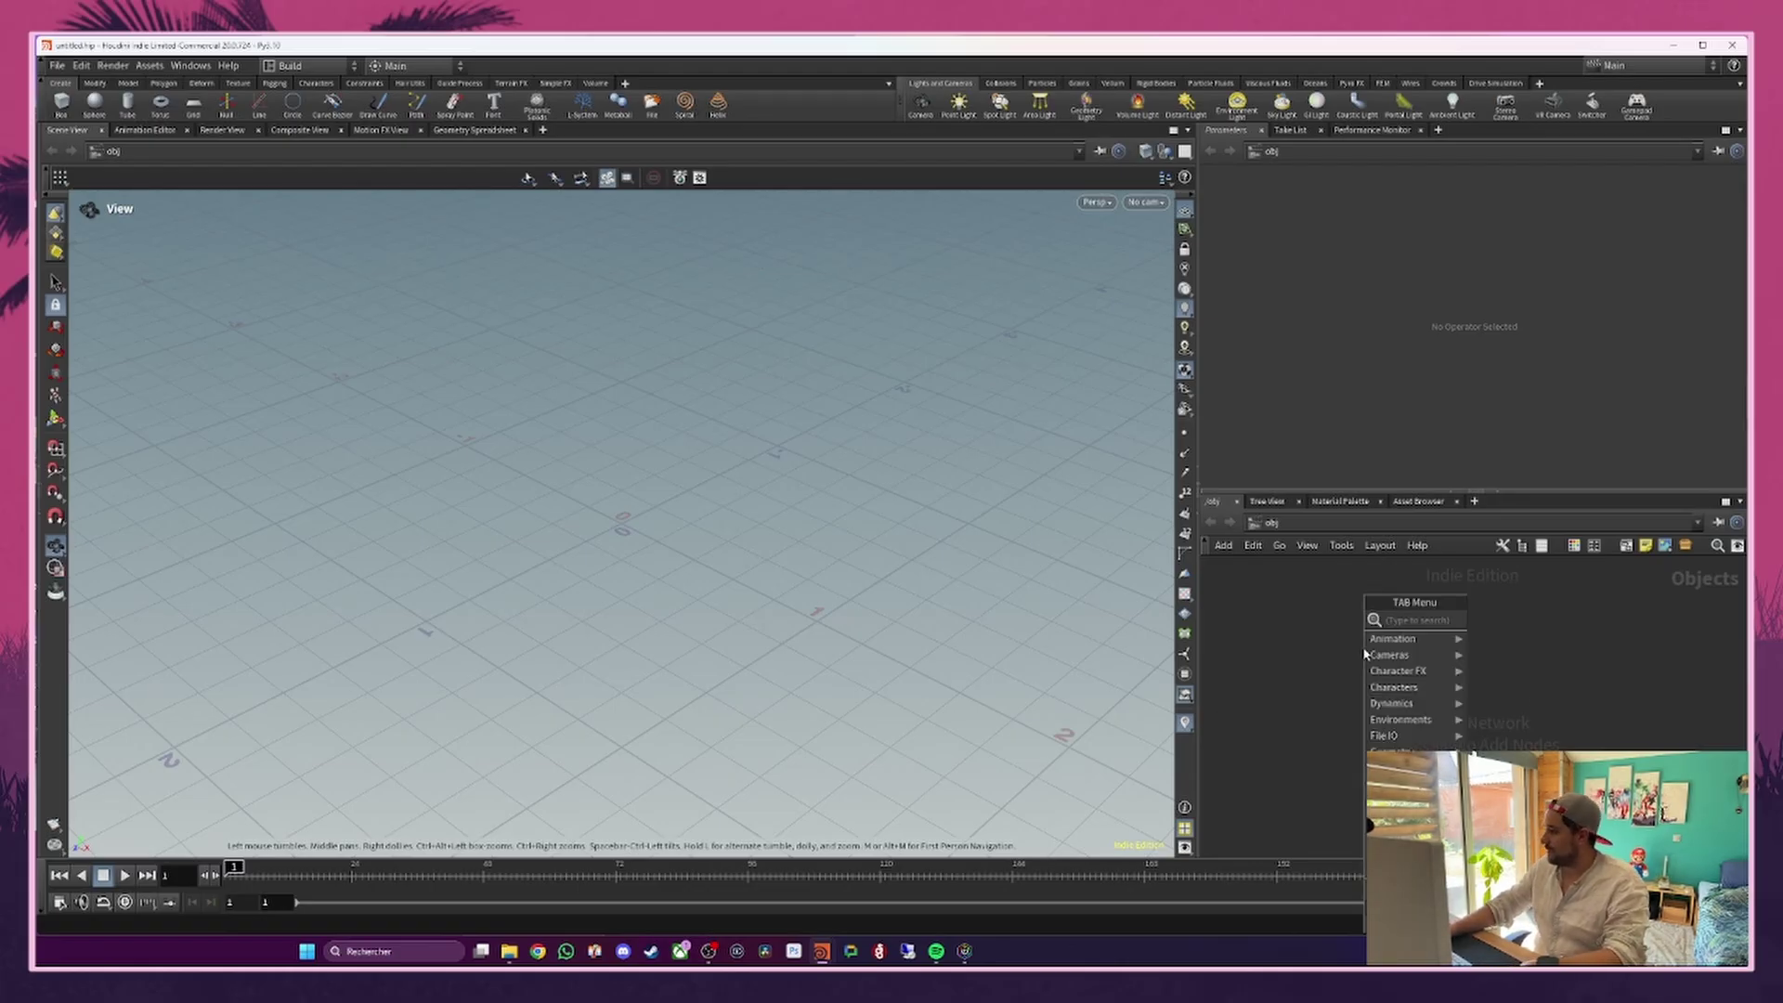
click(1343, 631)
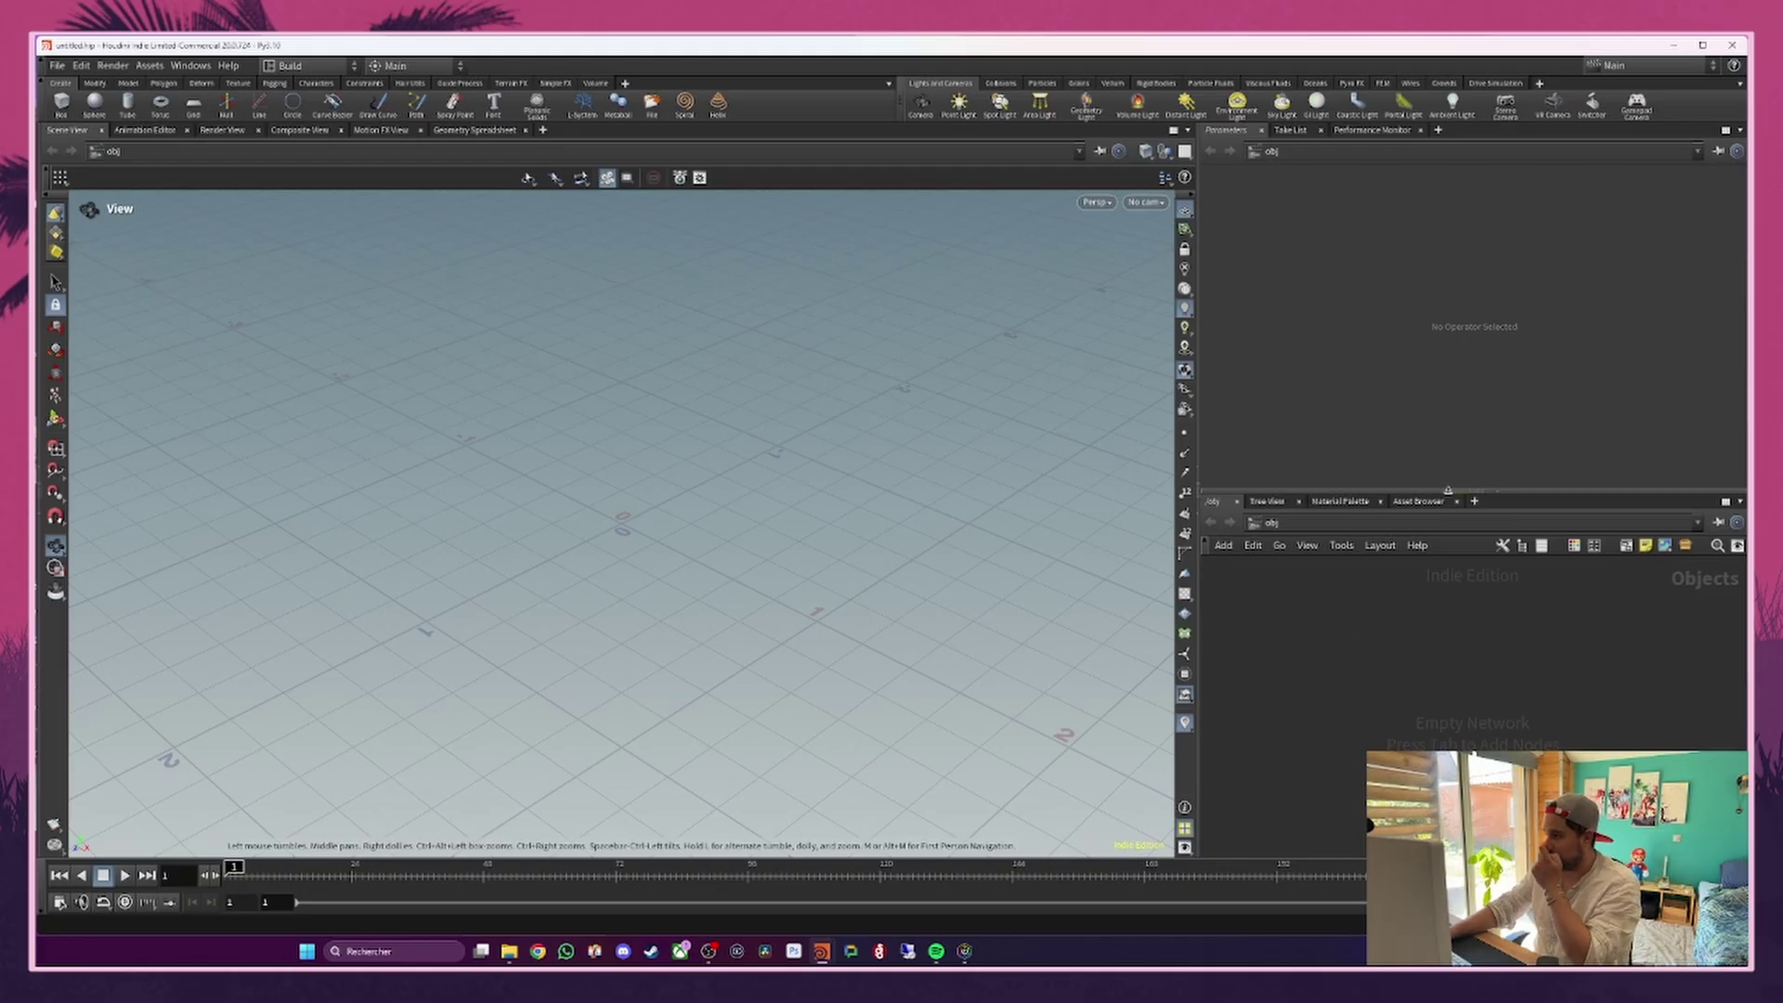
click(1447, 490)
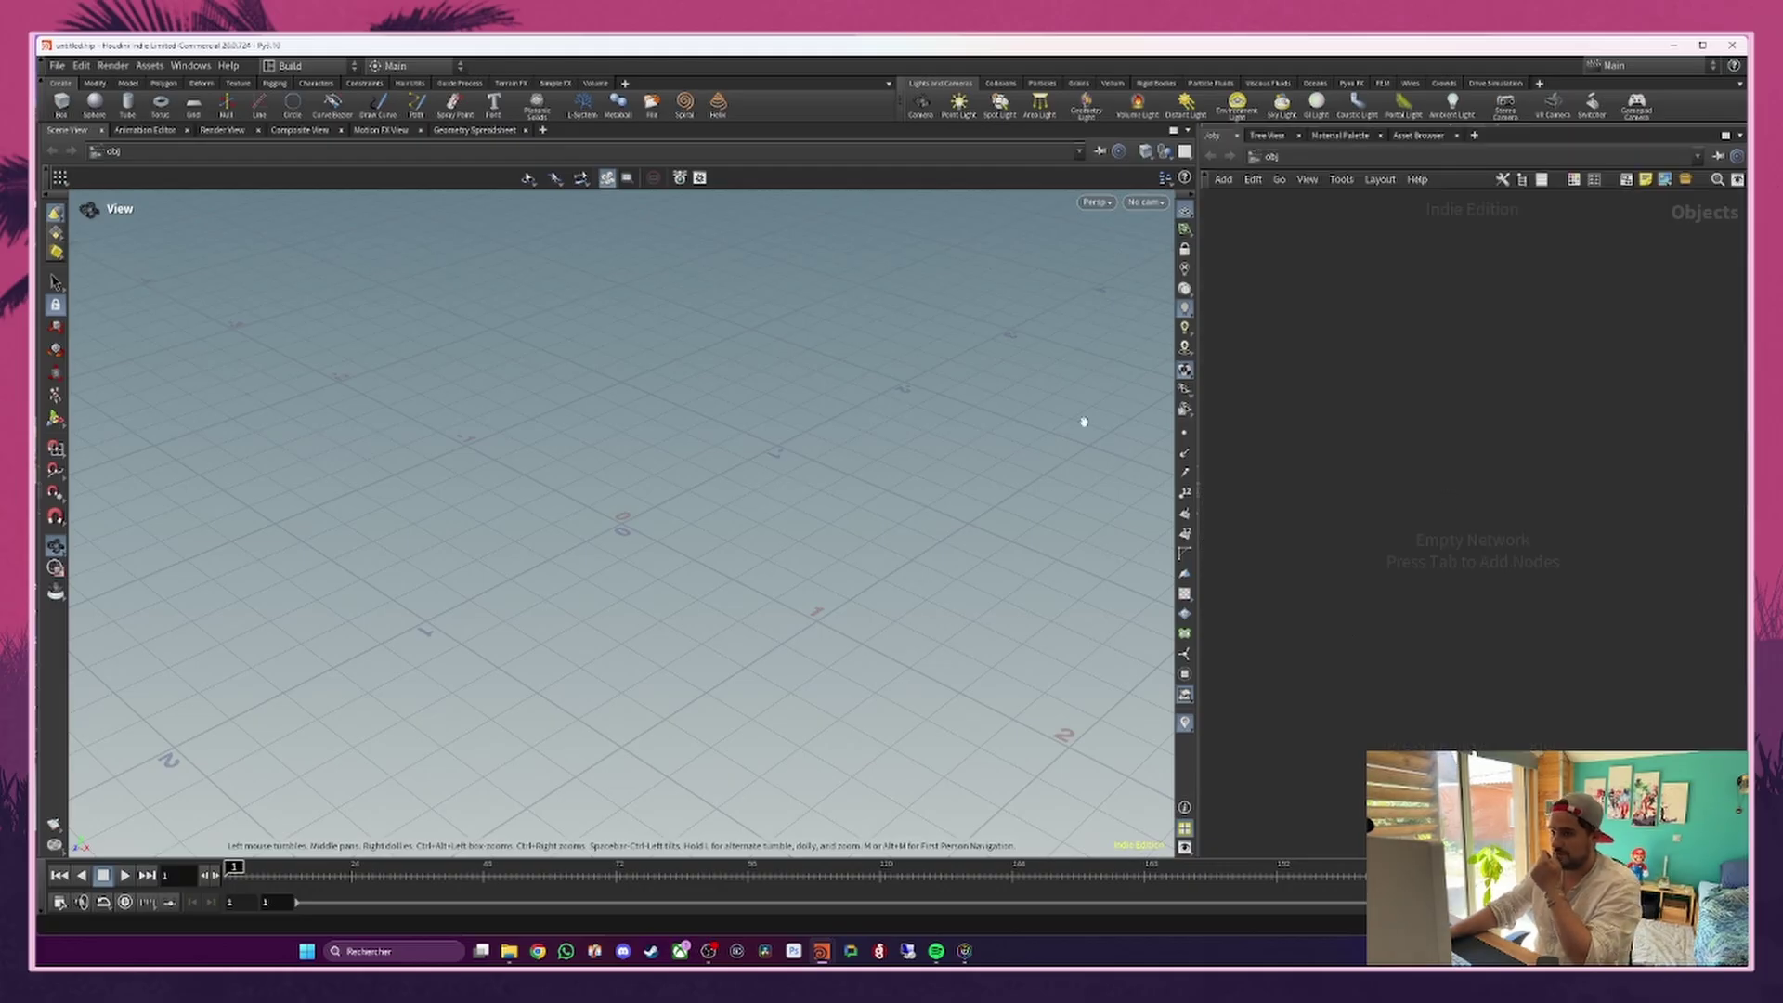
click(1195, 495)
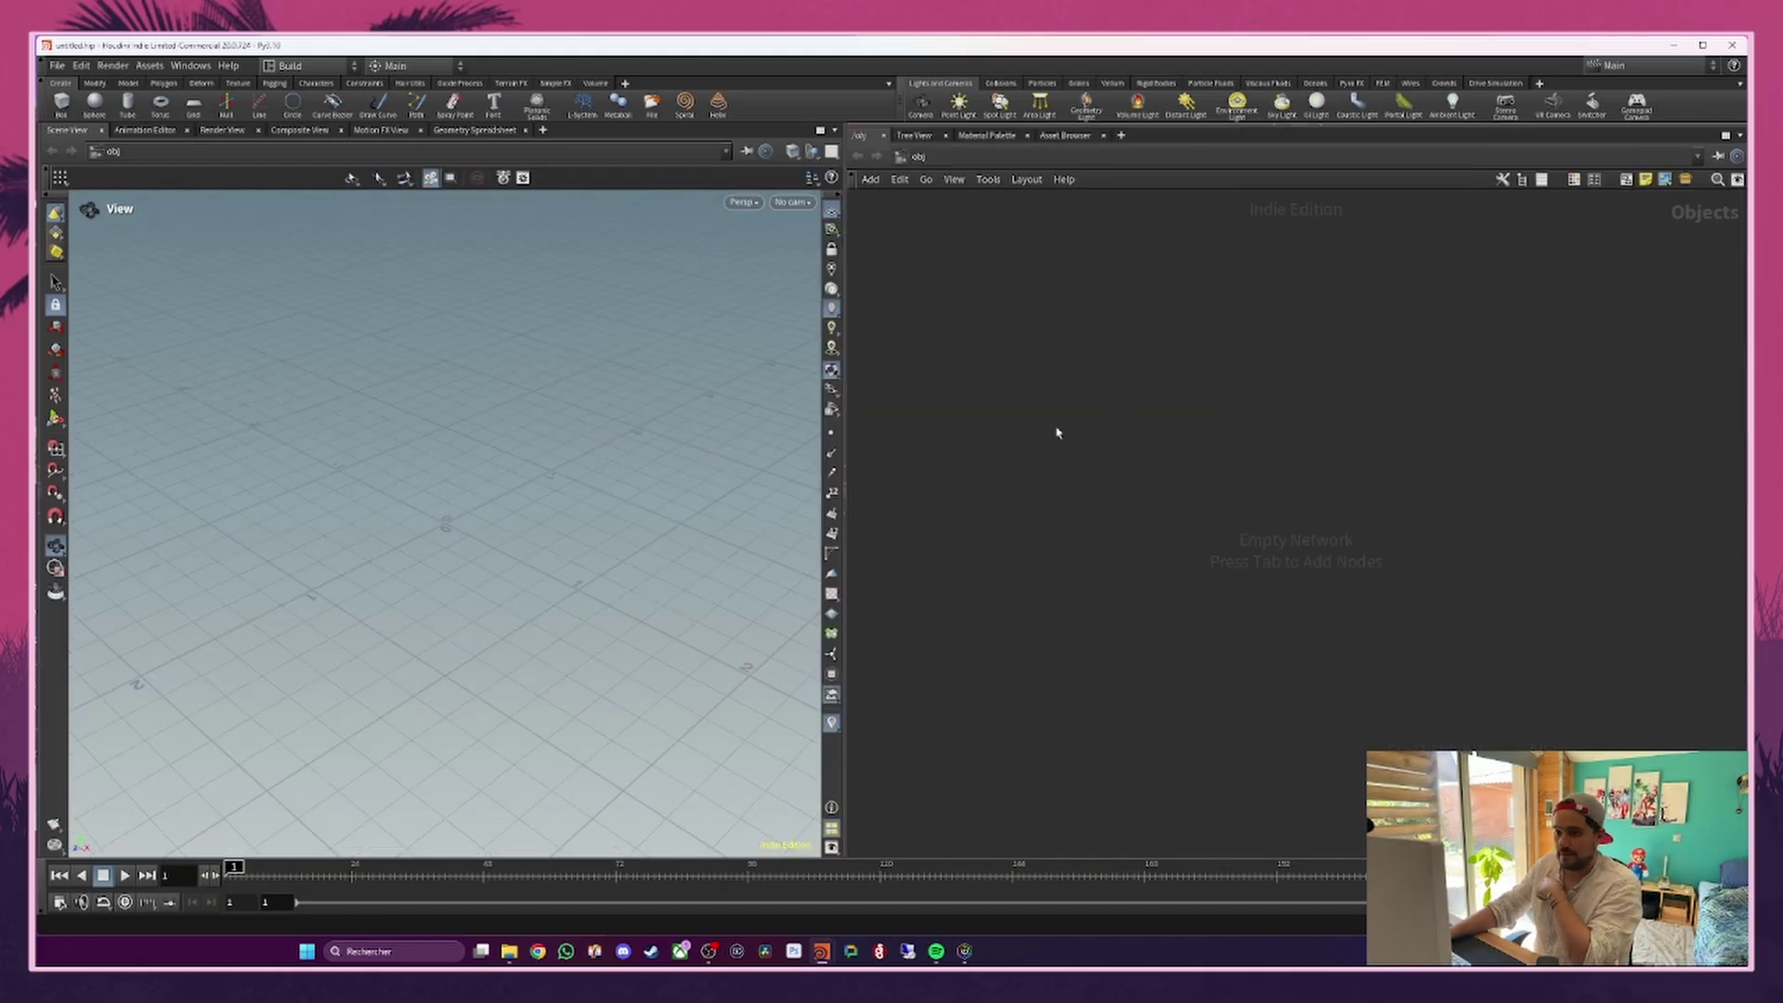
Step: Add a Geometry object to the scene network and rename it GOLD_SIM
key(Tab)
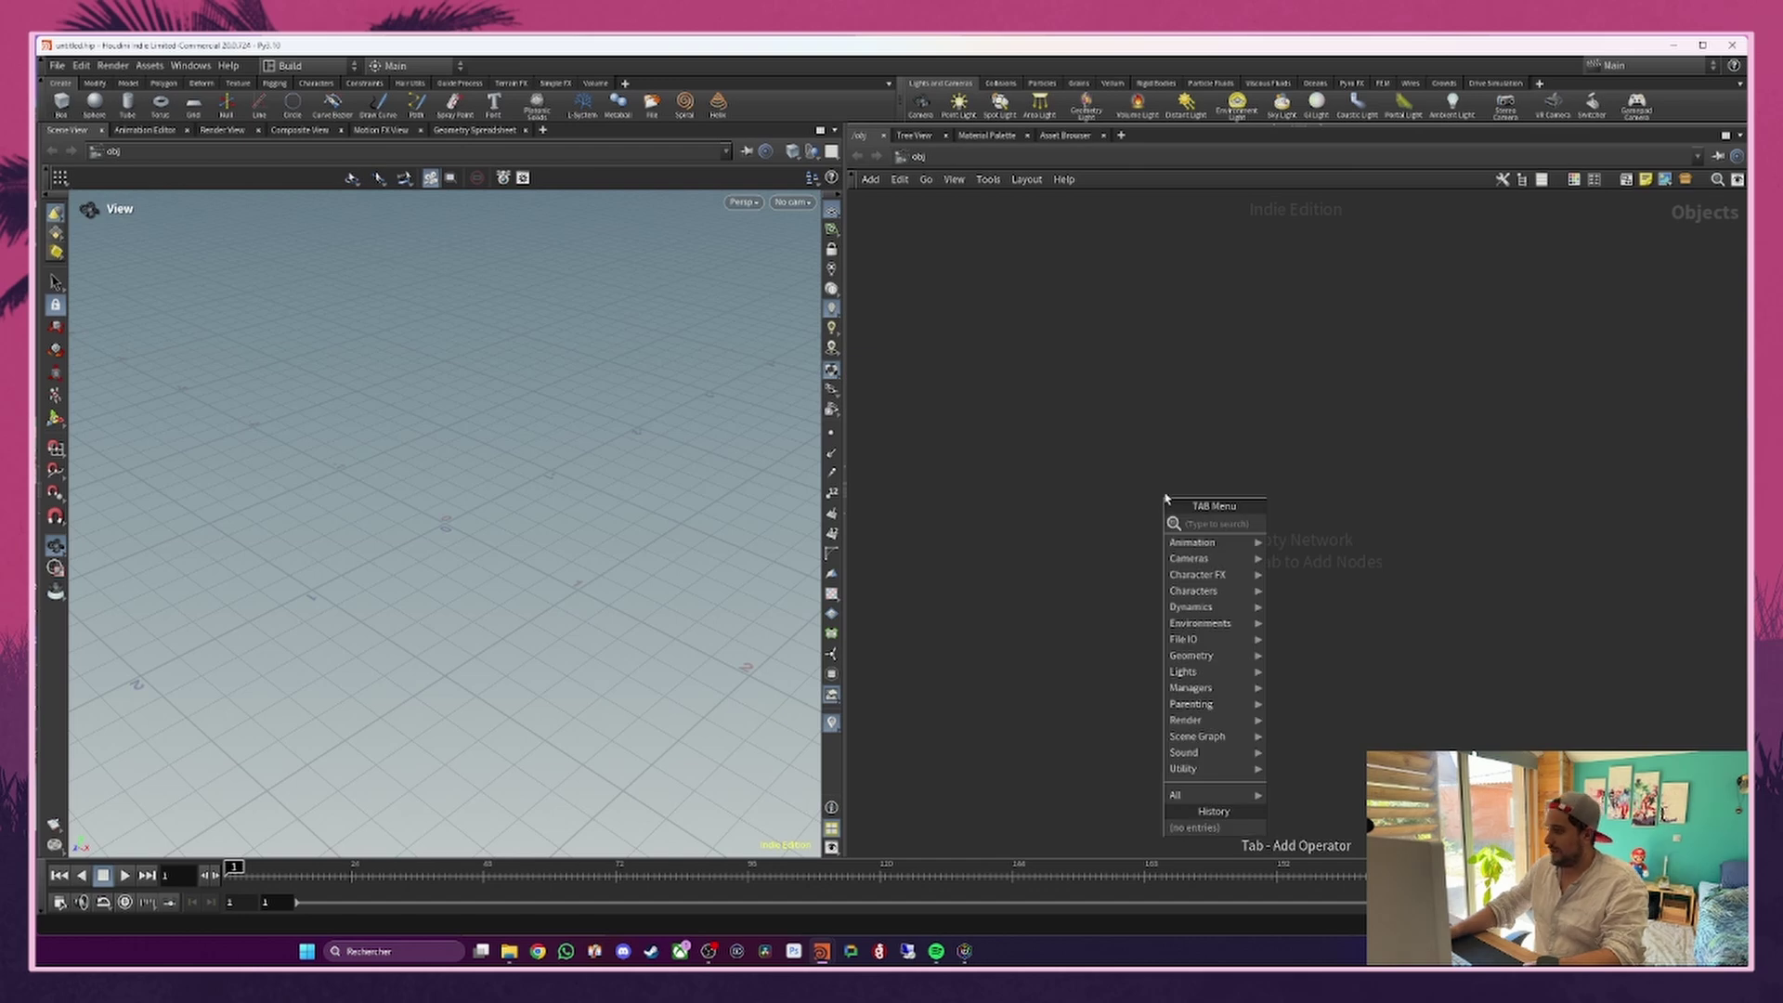
text(geo)
key(Return)
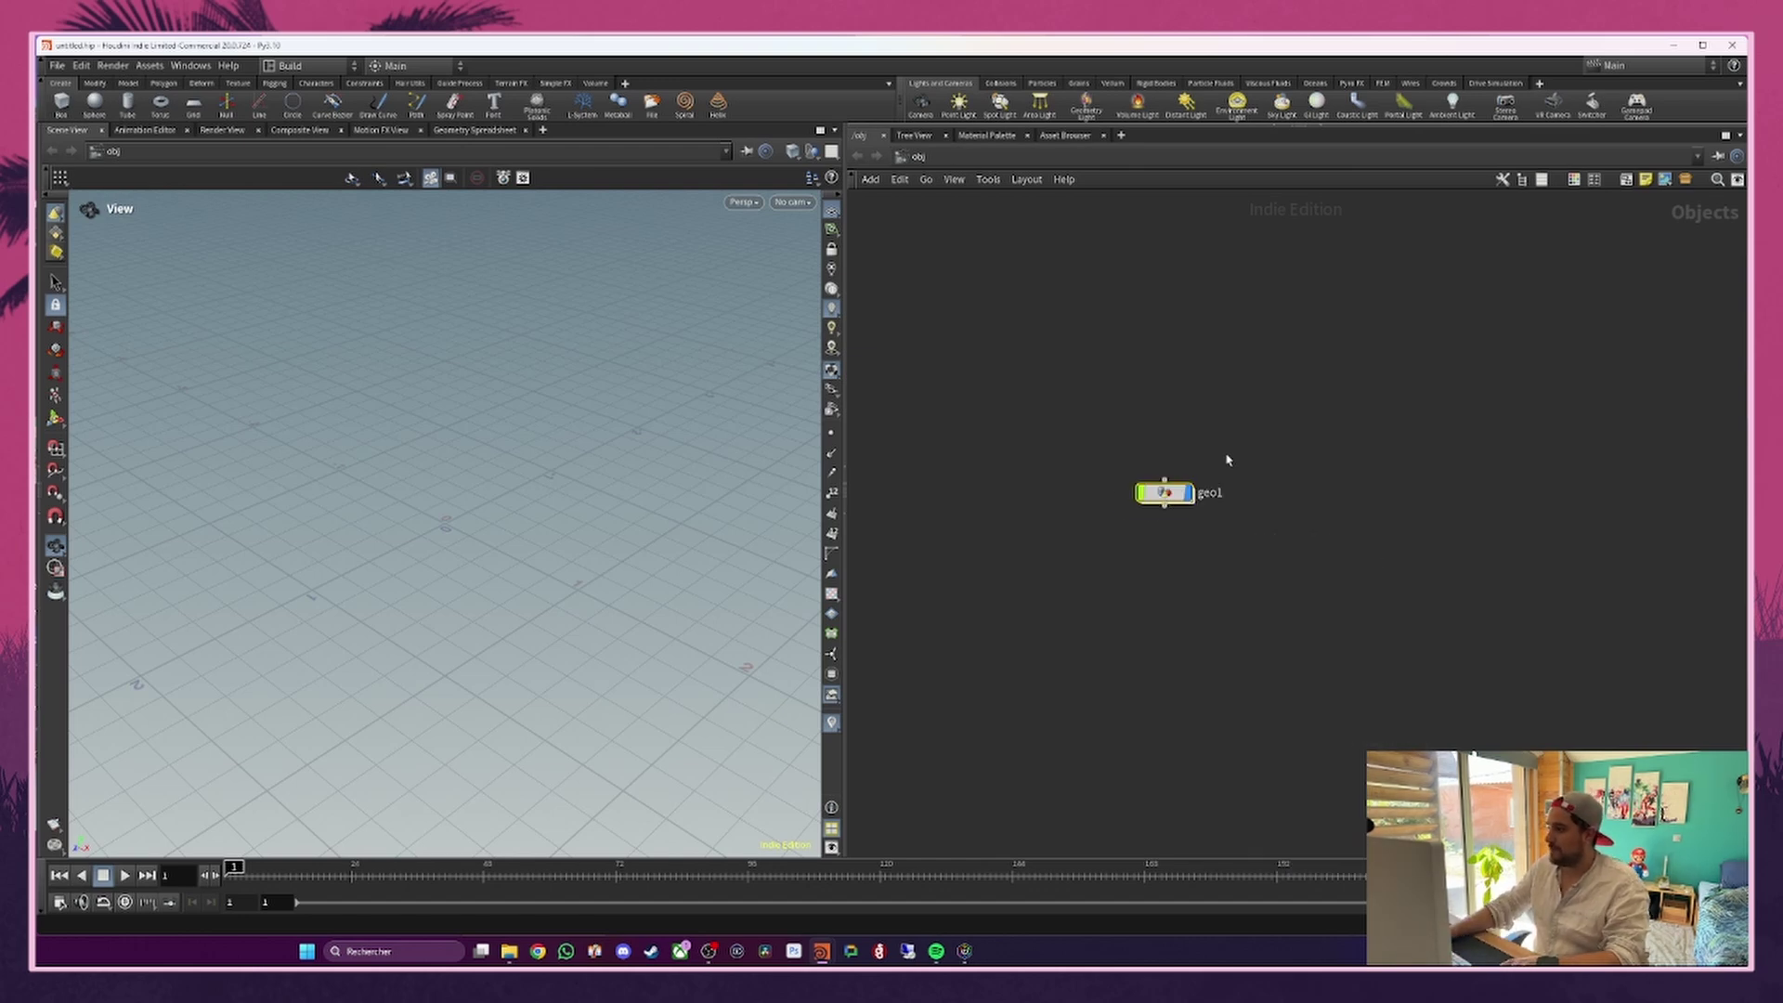
click(1203, 518)
double_click(1202, 515)
text(GO)
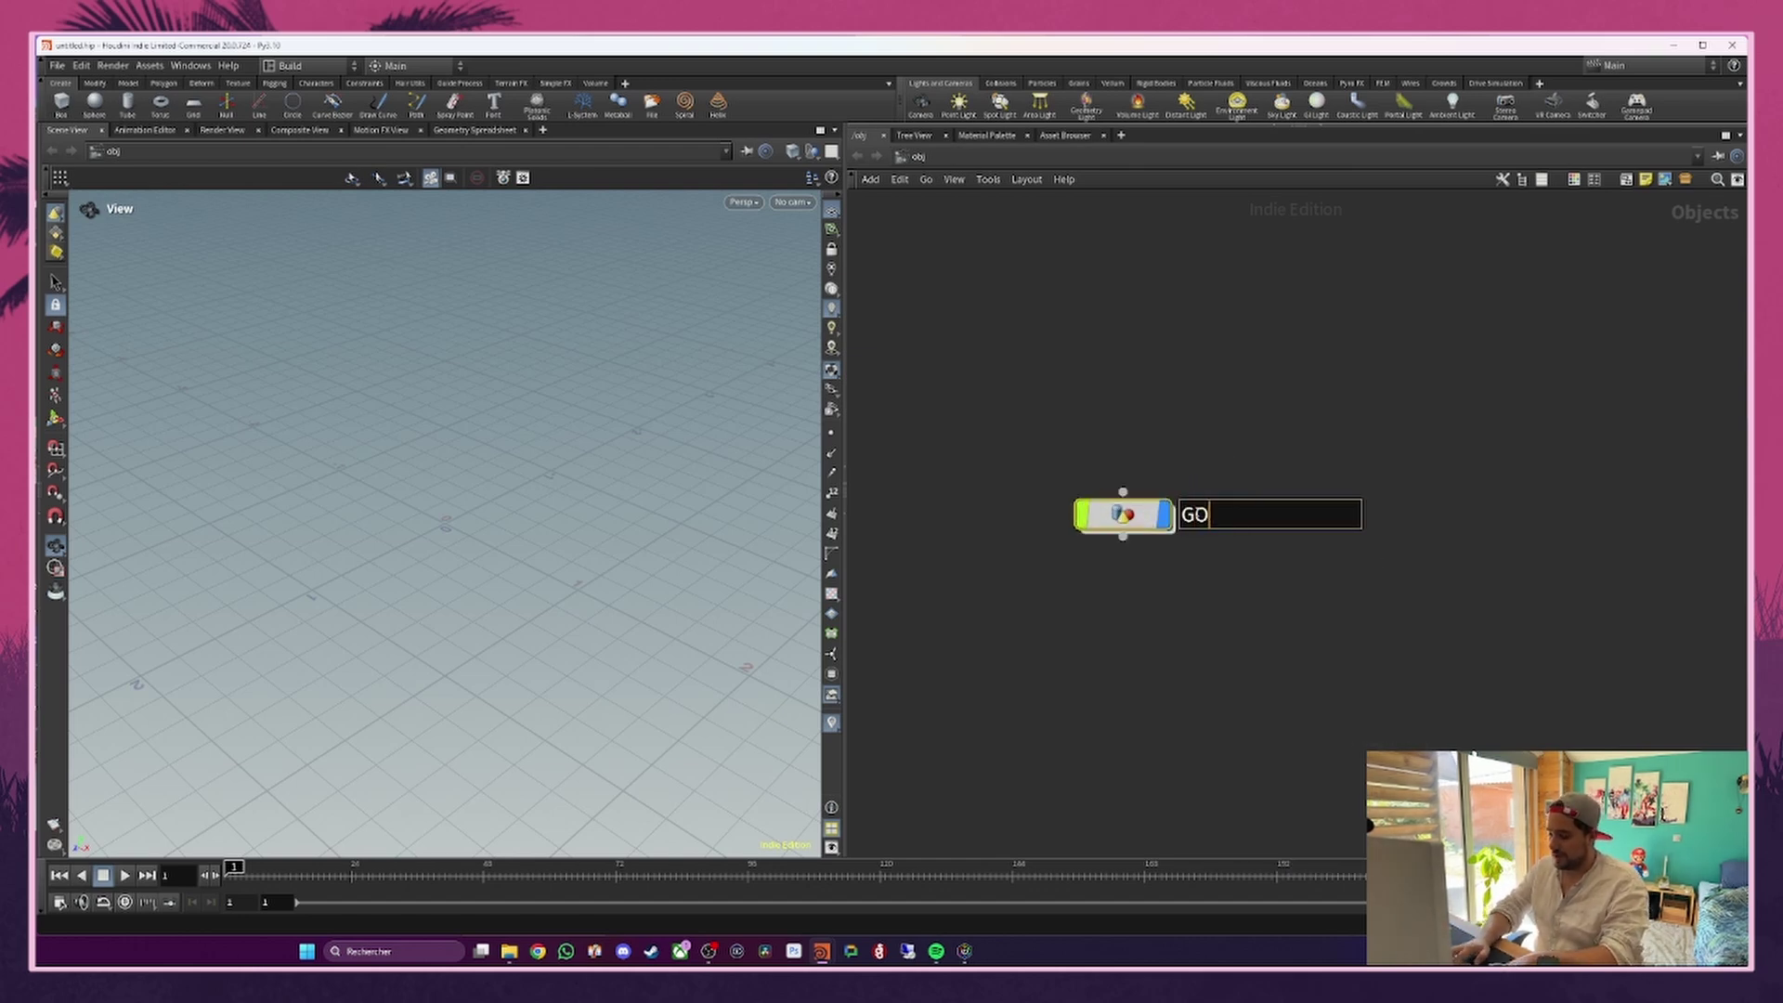
text(LD_SIM)
key(Return)
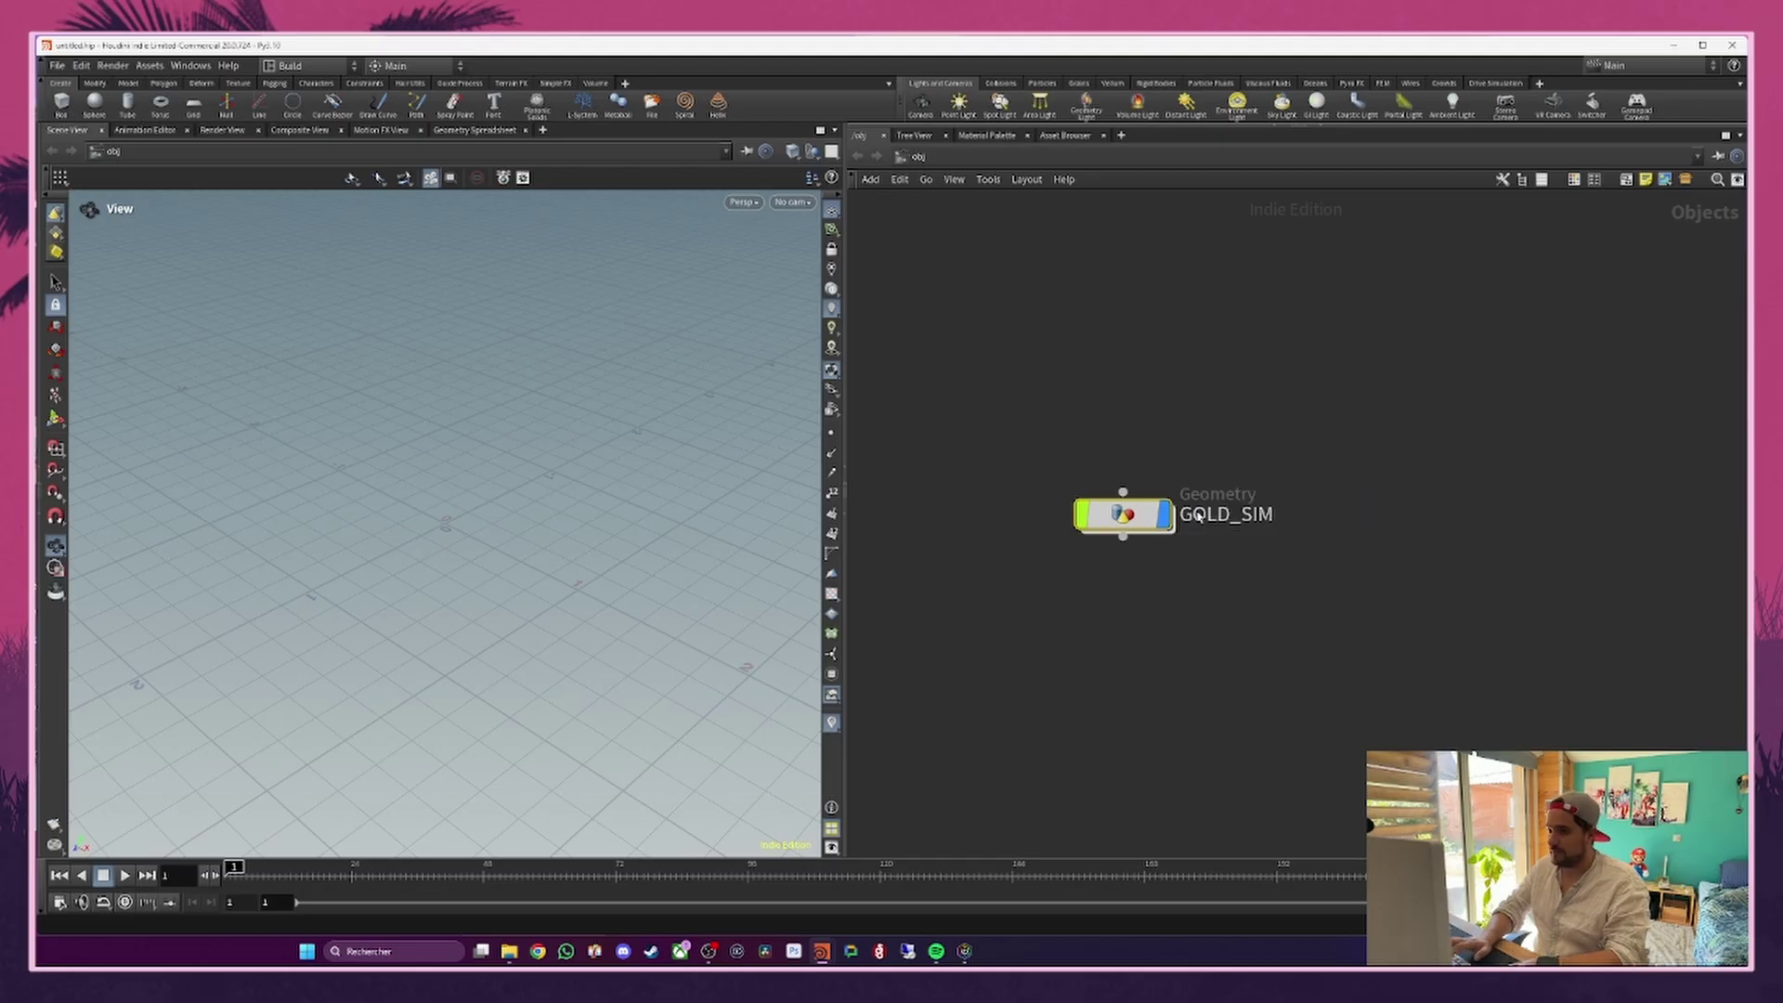
Step: Go inside GOLD_SIM and place a File node in its empty network
key(Return)
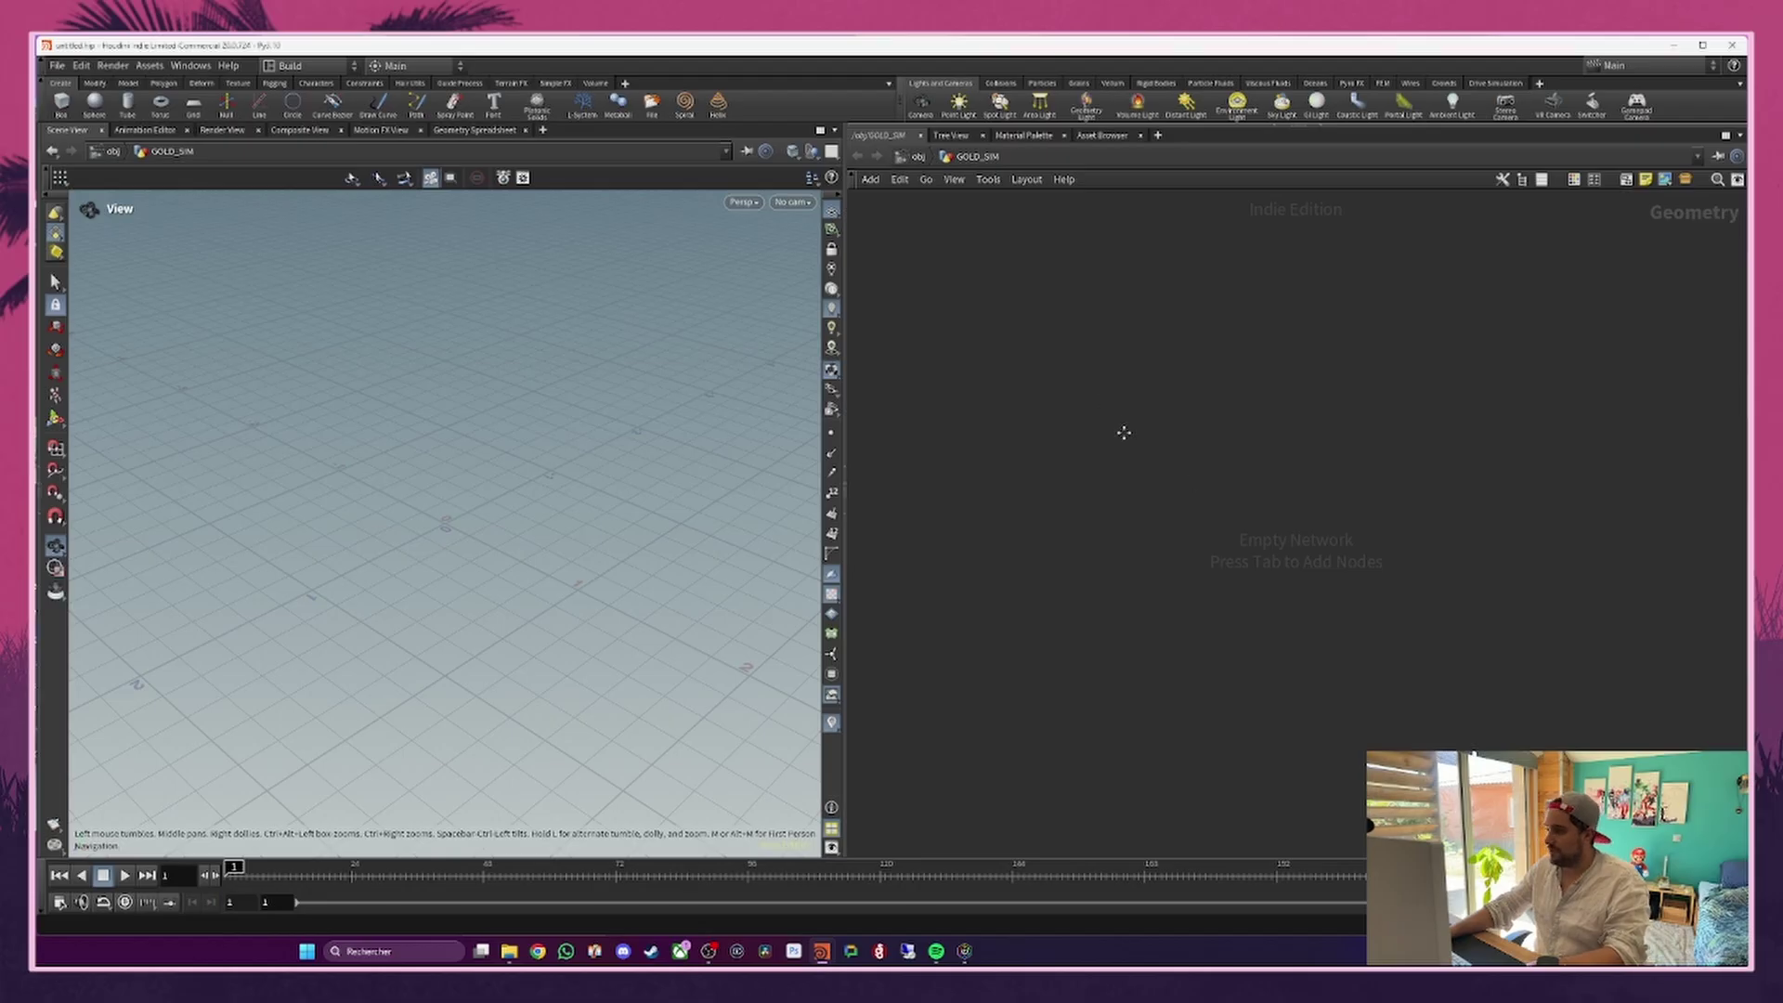
key(Tab)
text(file)
key(Escape)
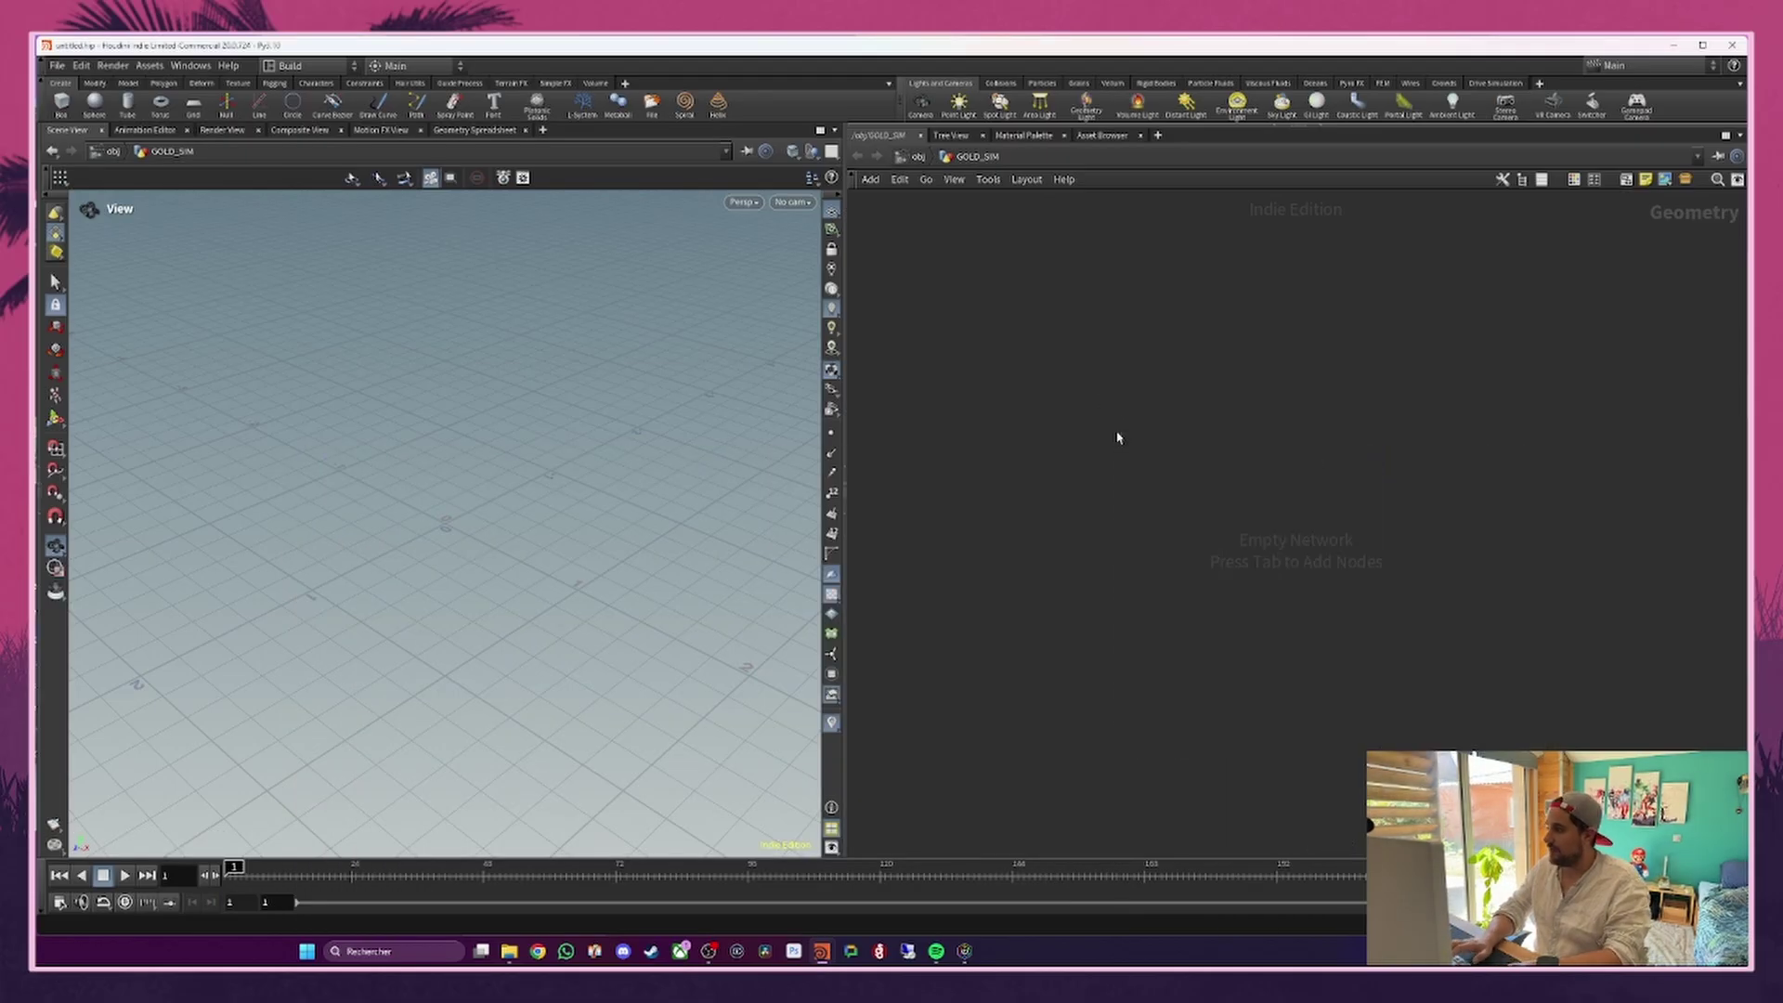
click(1118, 437)
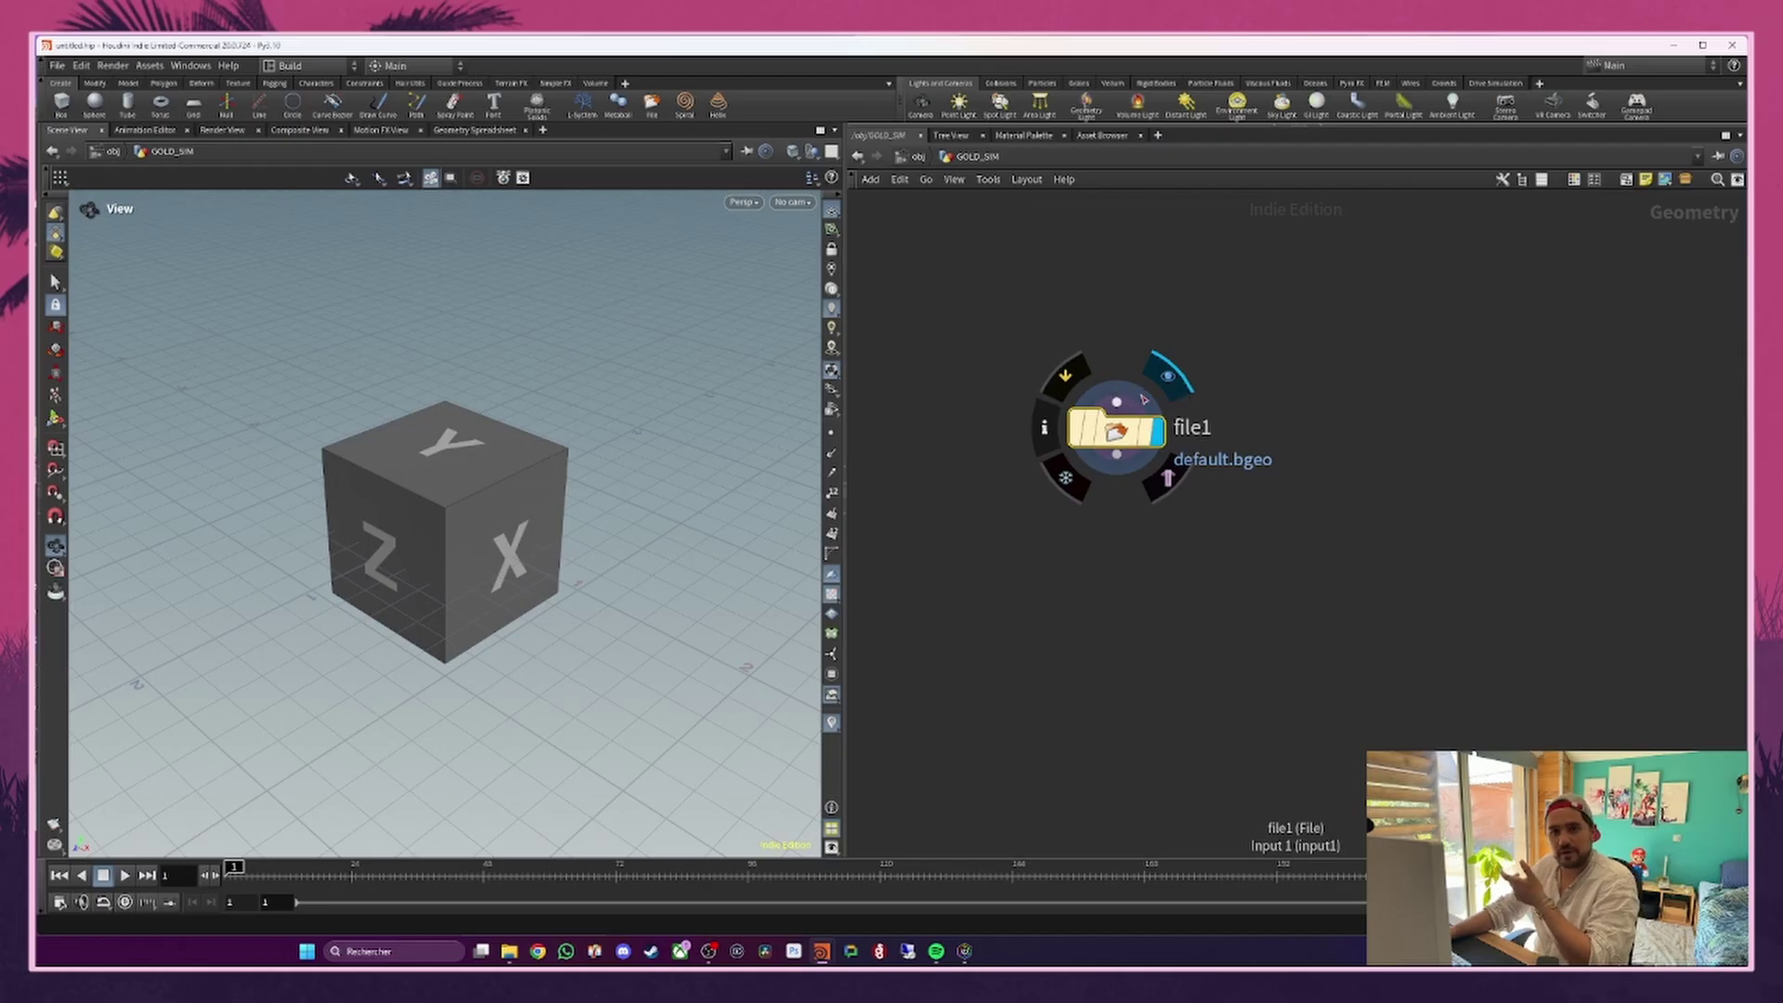
drag(1119, 438, 1021, 429)
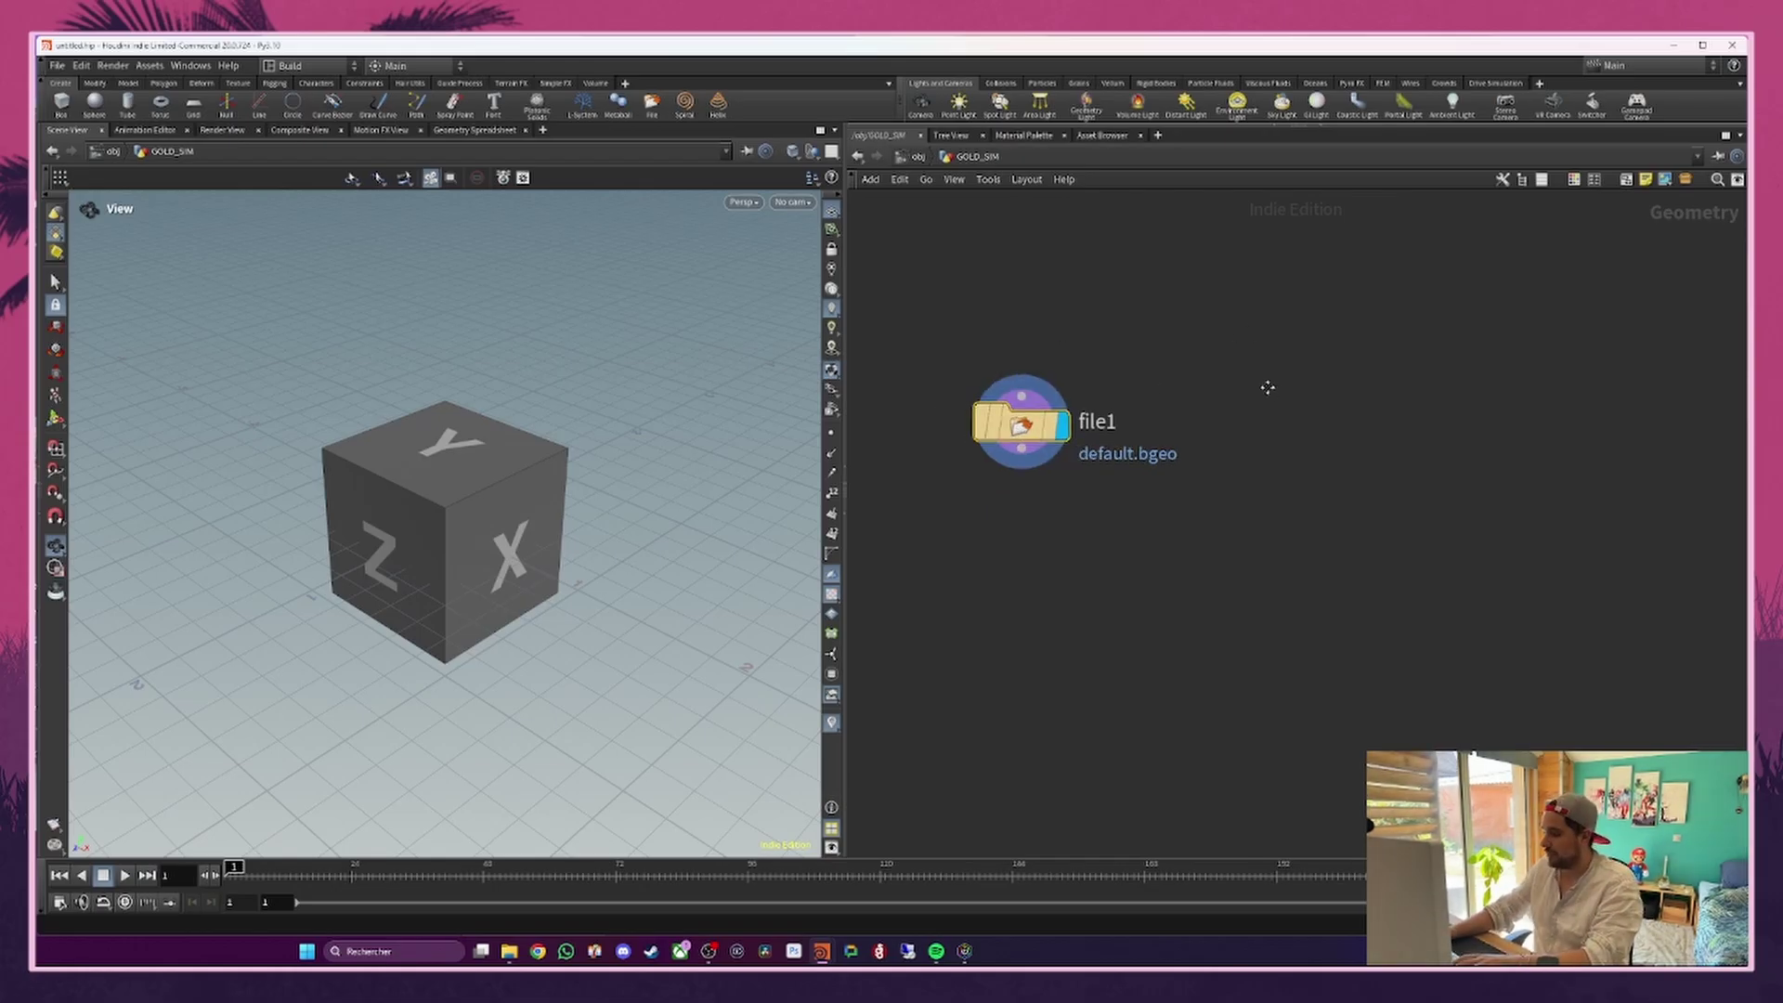
Step: Show the File node's parameters inside the network editor
key(p)
key(p)
key(p)
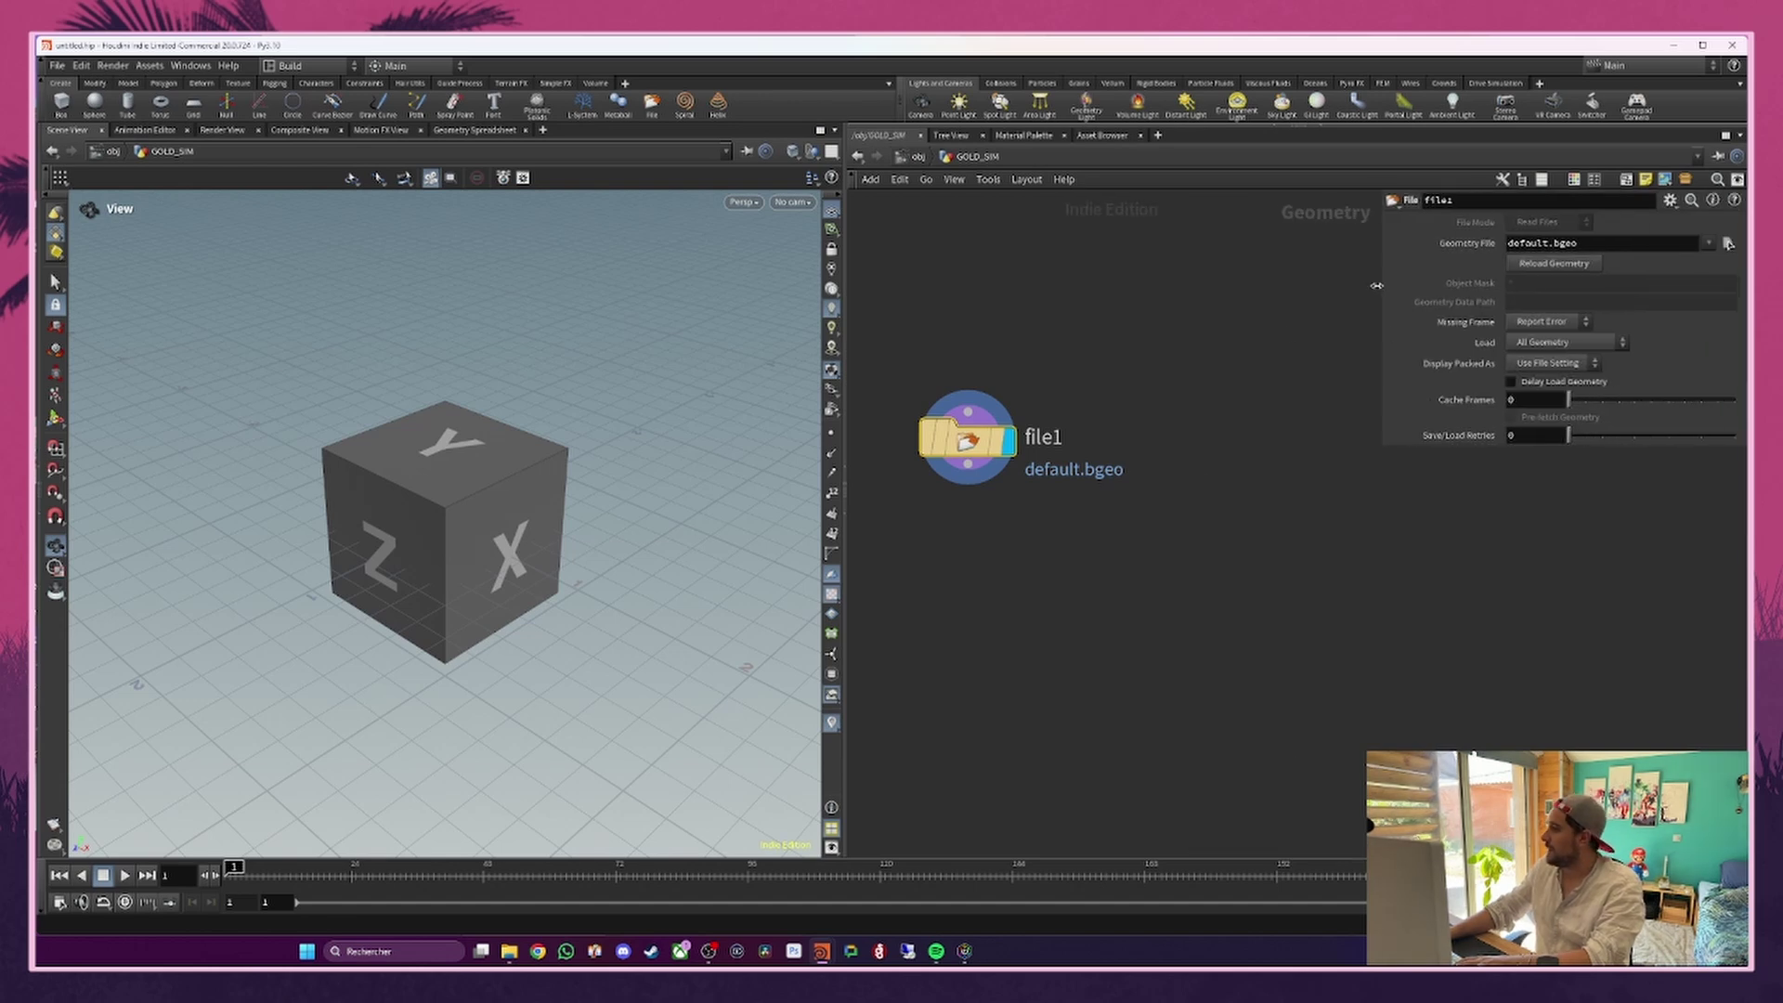
Step: Load skull.obj from F:/TRAVAIL/01_TUTO/YT/03_GoldMove/ as the File node's geometry
click(1736, 247)
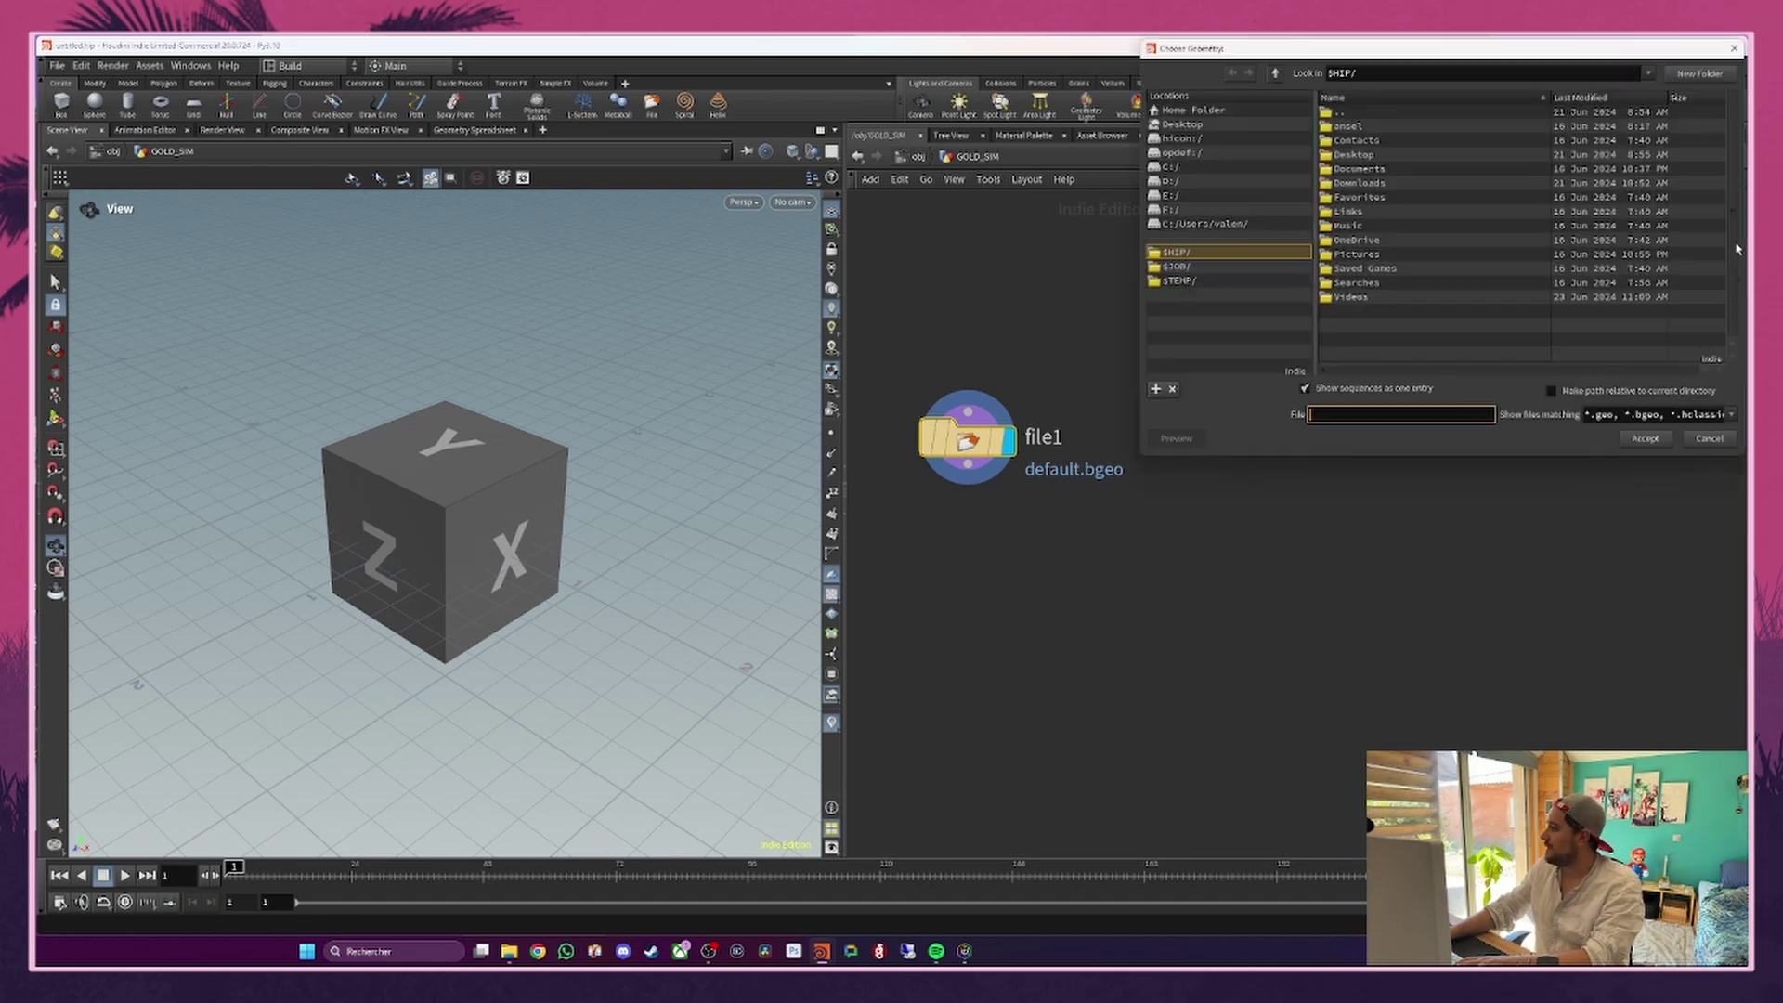
click(1170, 209)
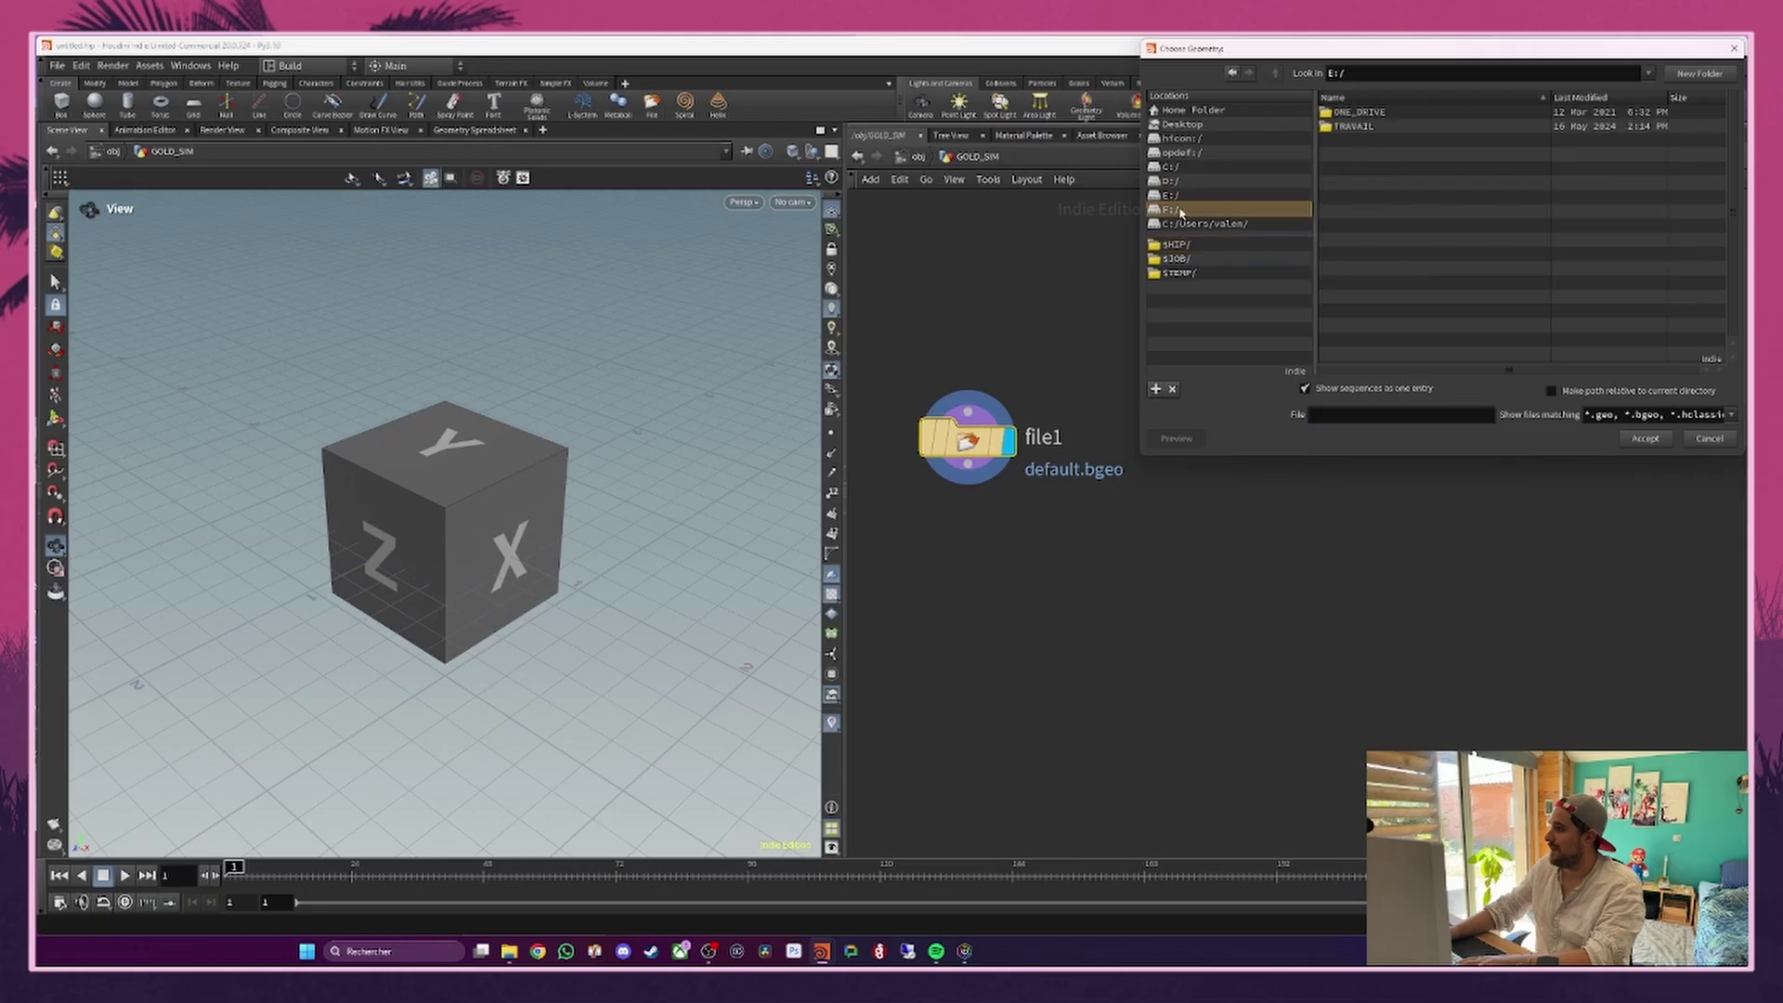
double_click(1354, 130)
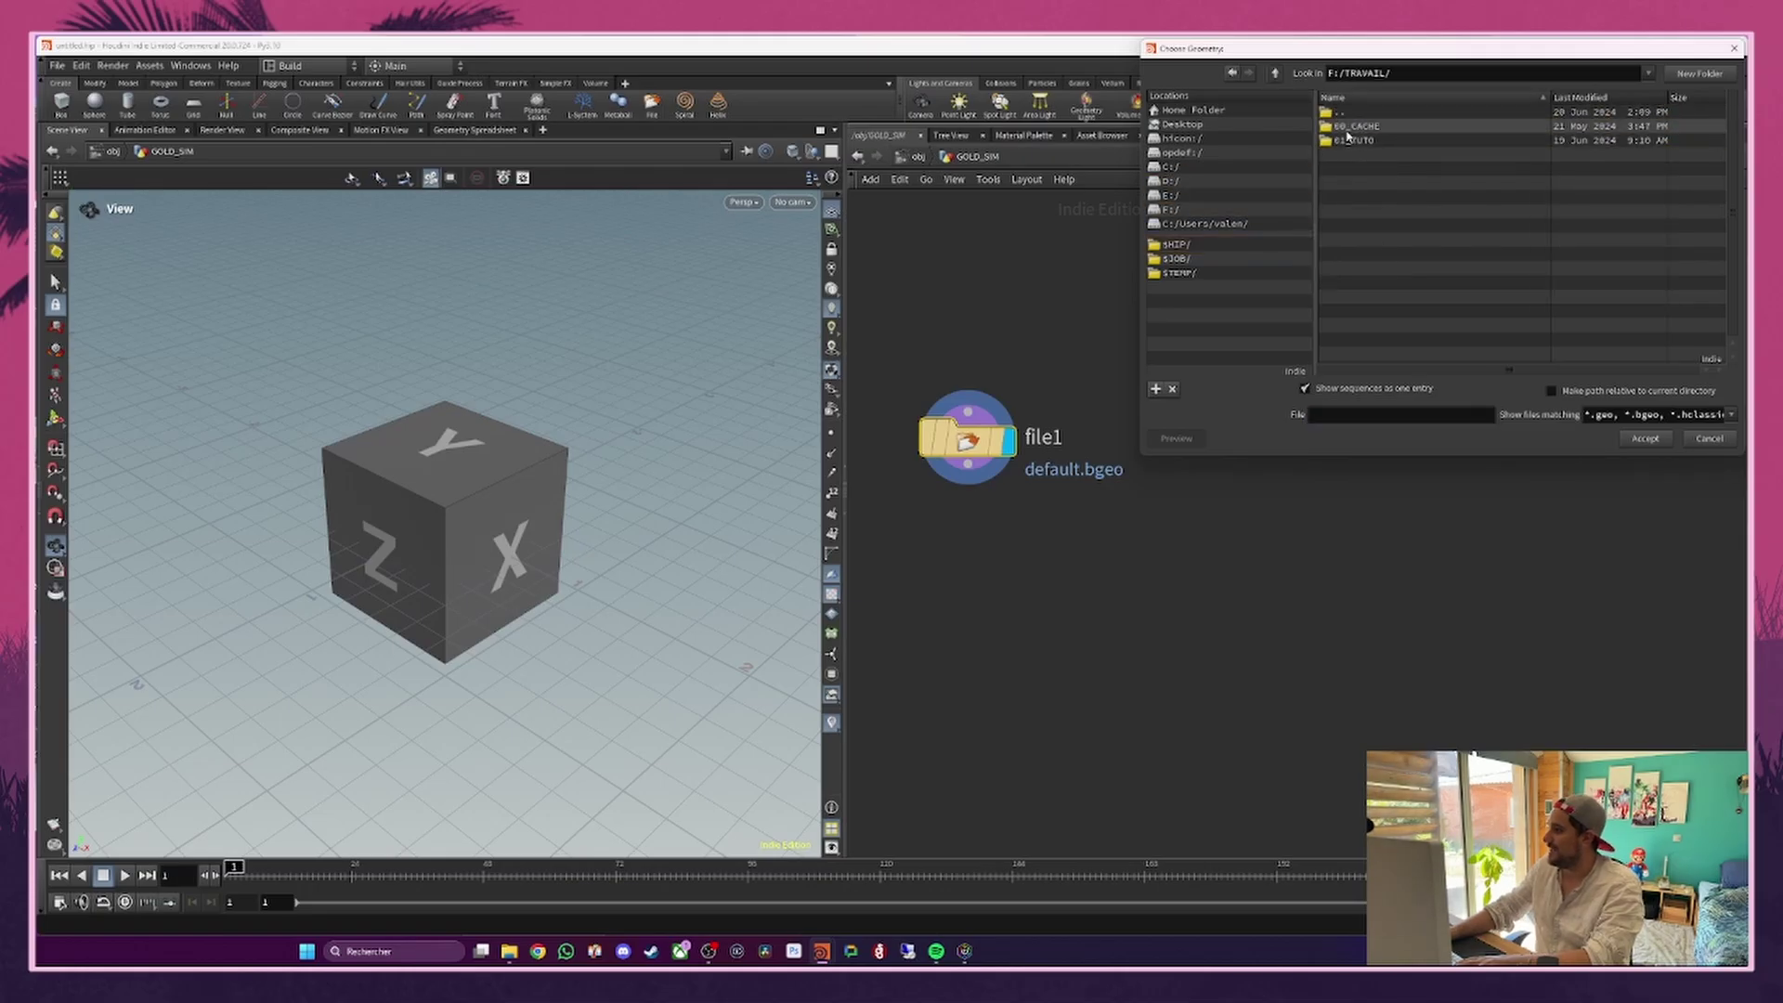
double_click(1357, 140)
double_click(1367, 169)
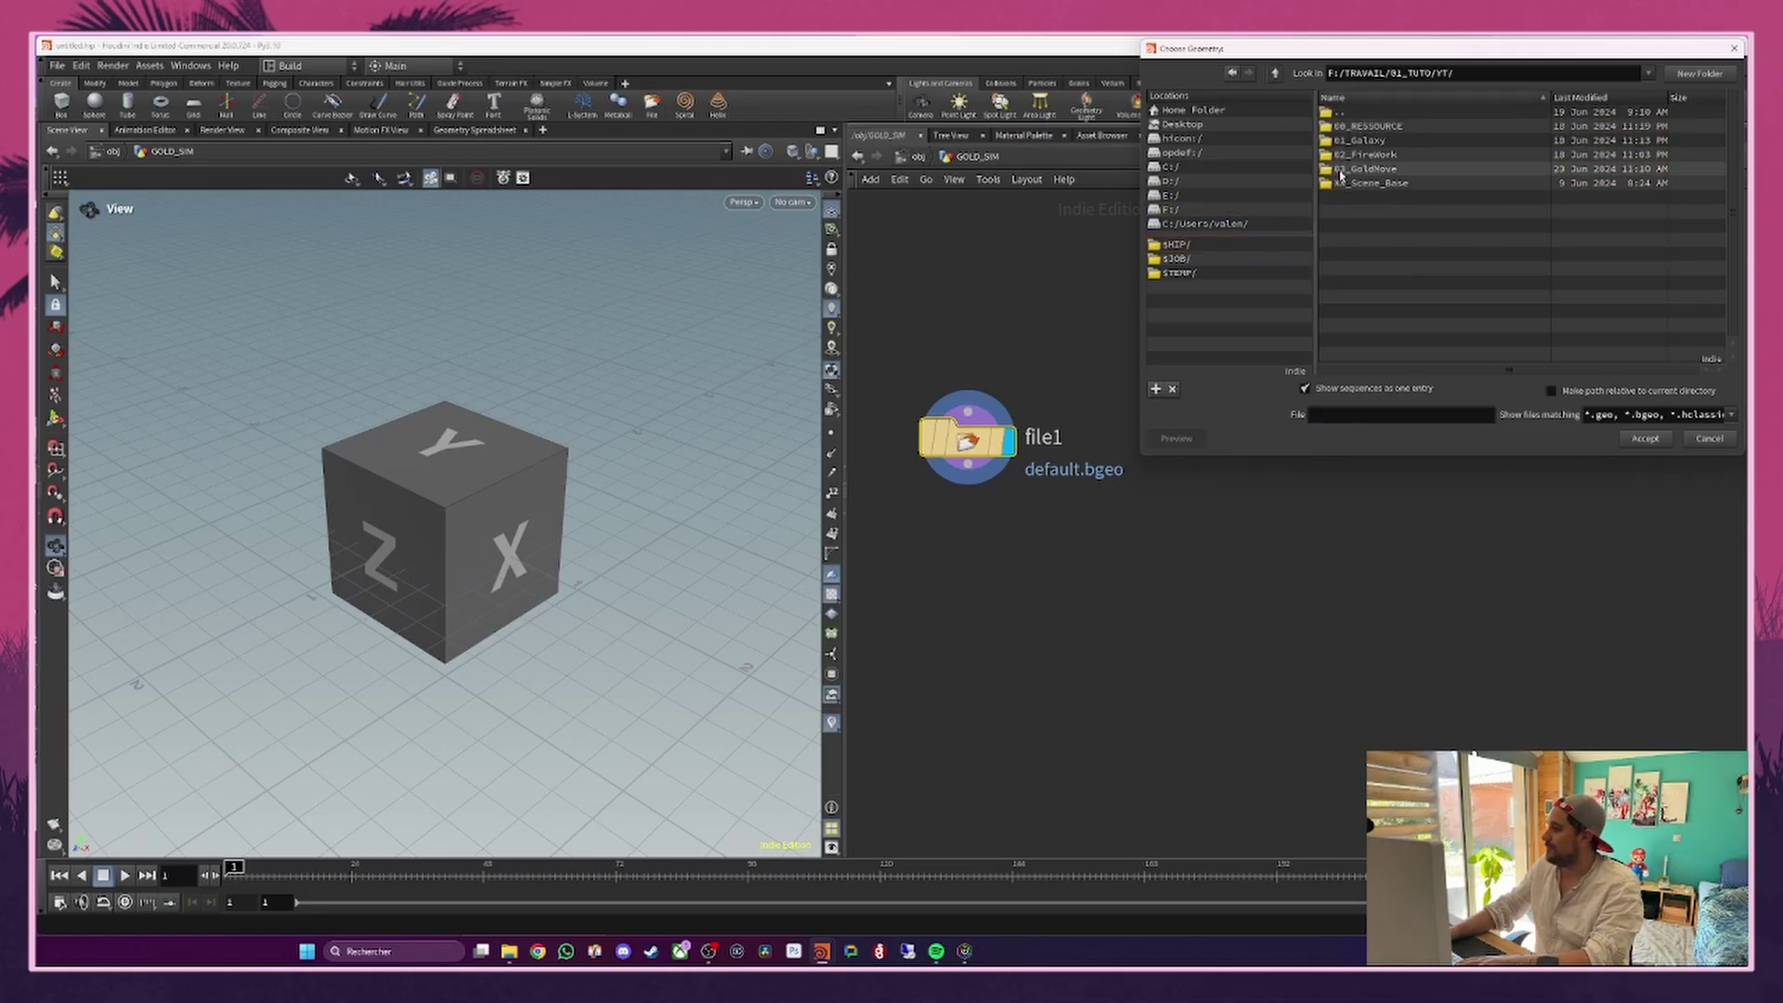
double_click(1370, 171)
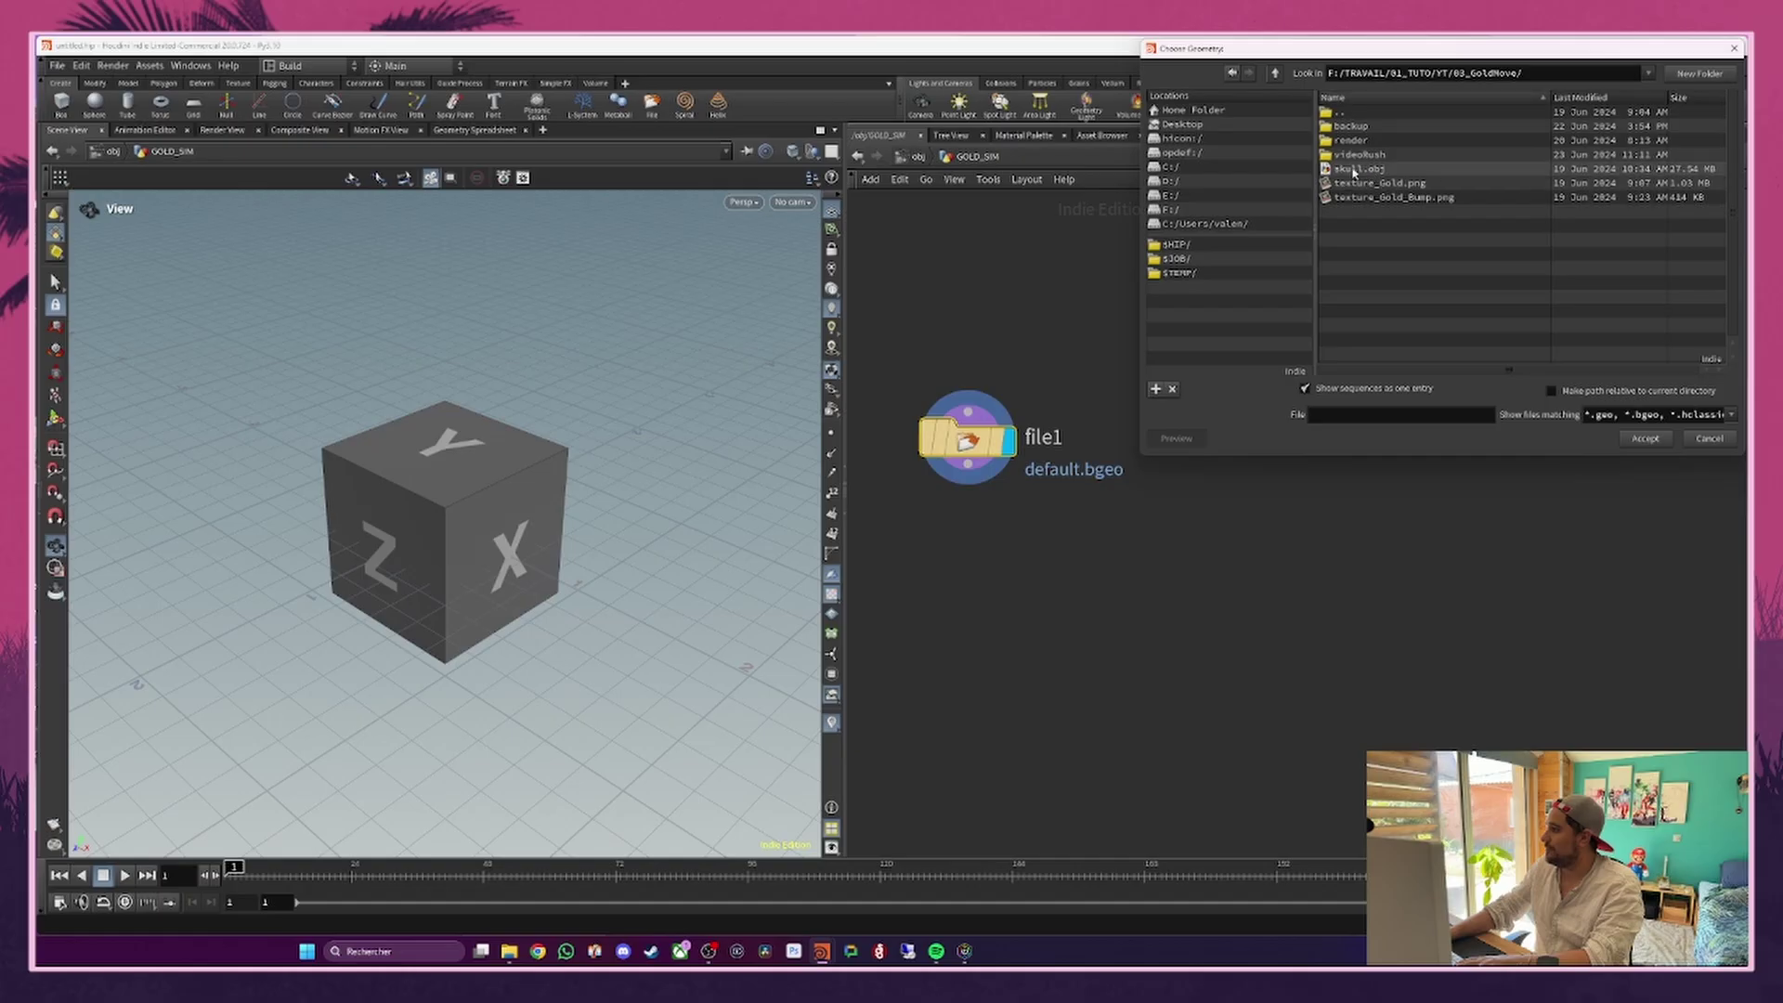
click(1400, 169)
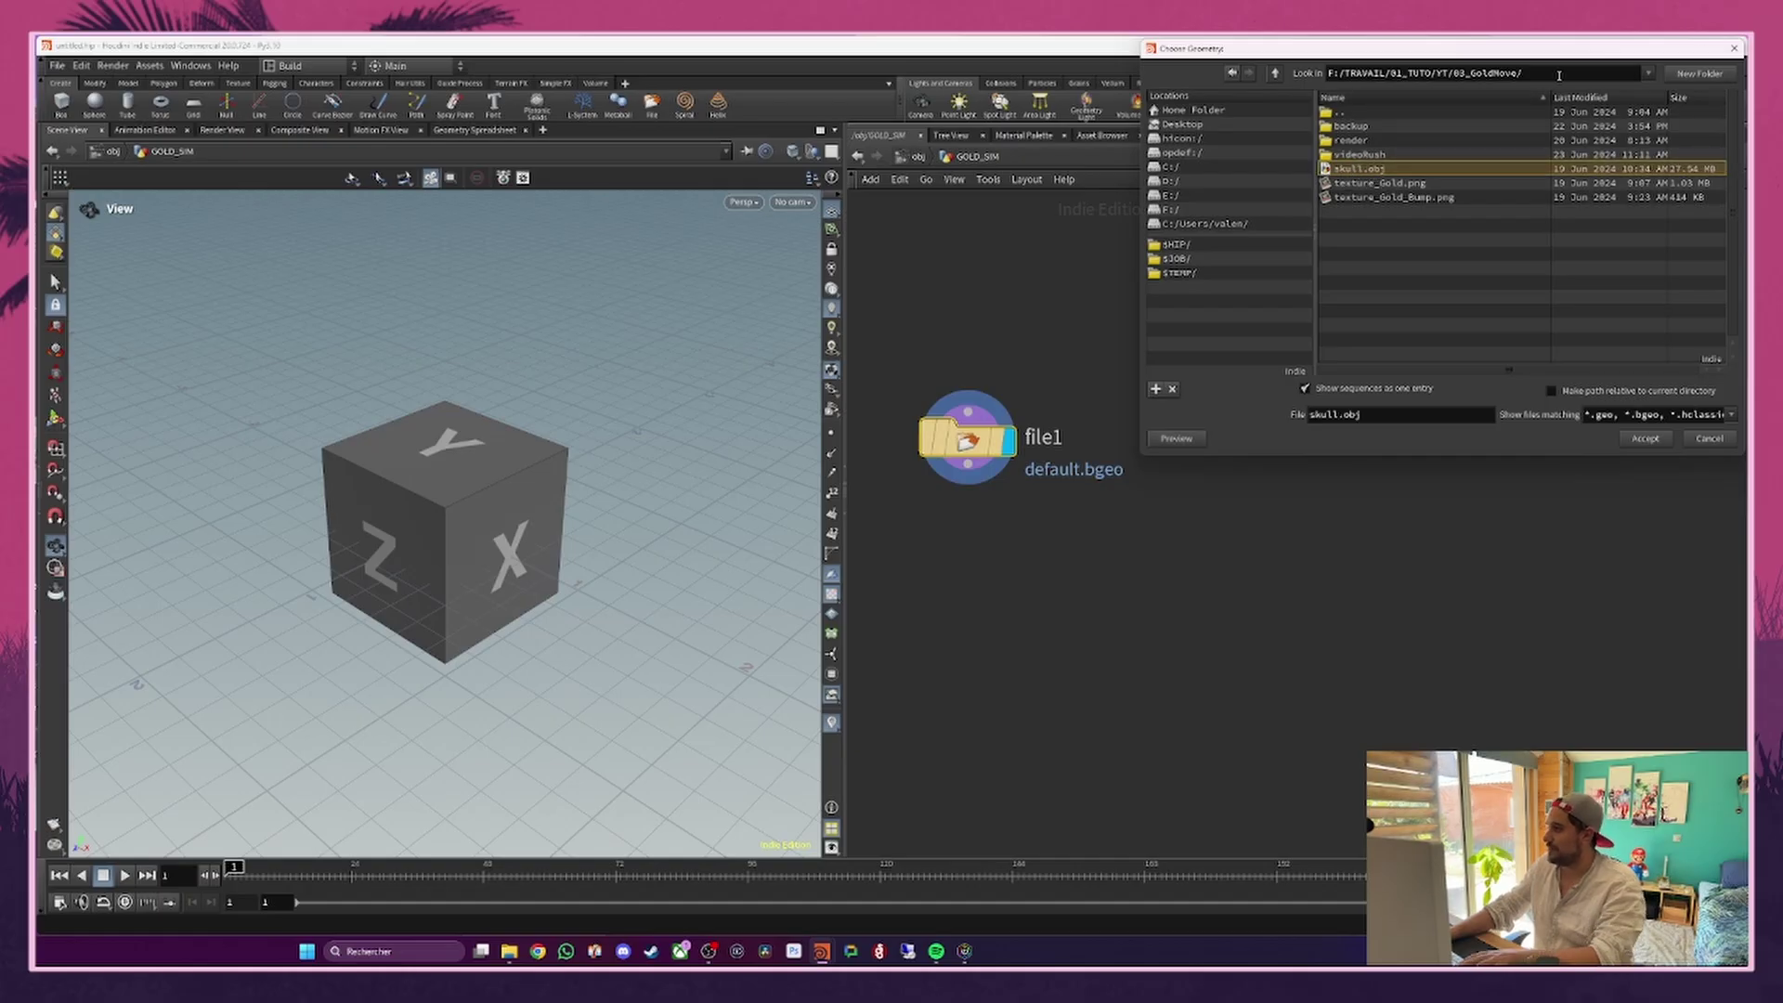
triple_click(1559, 76)
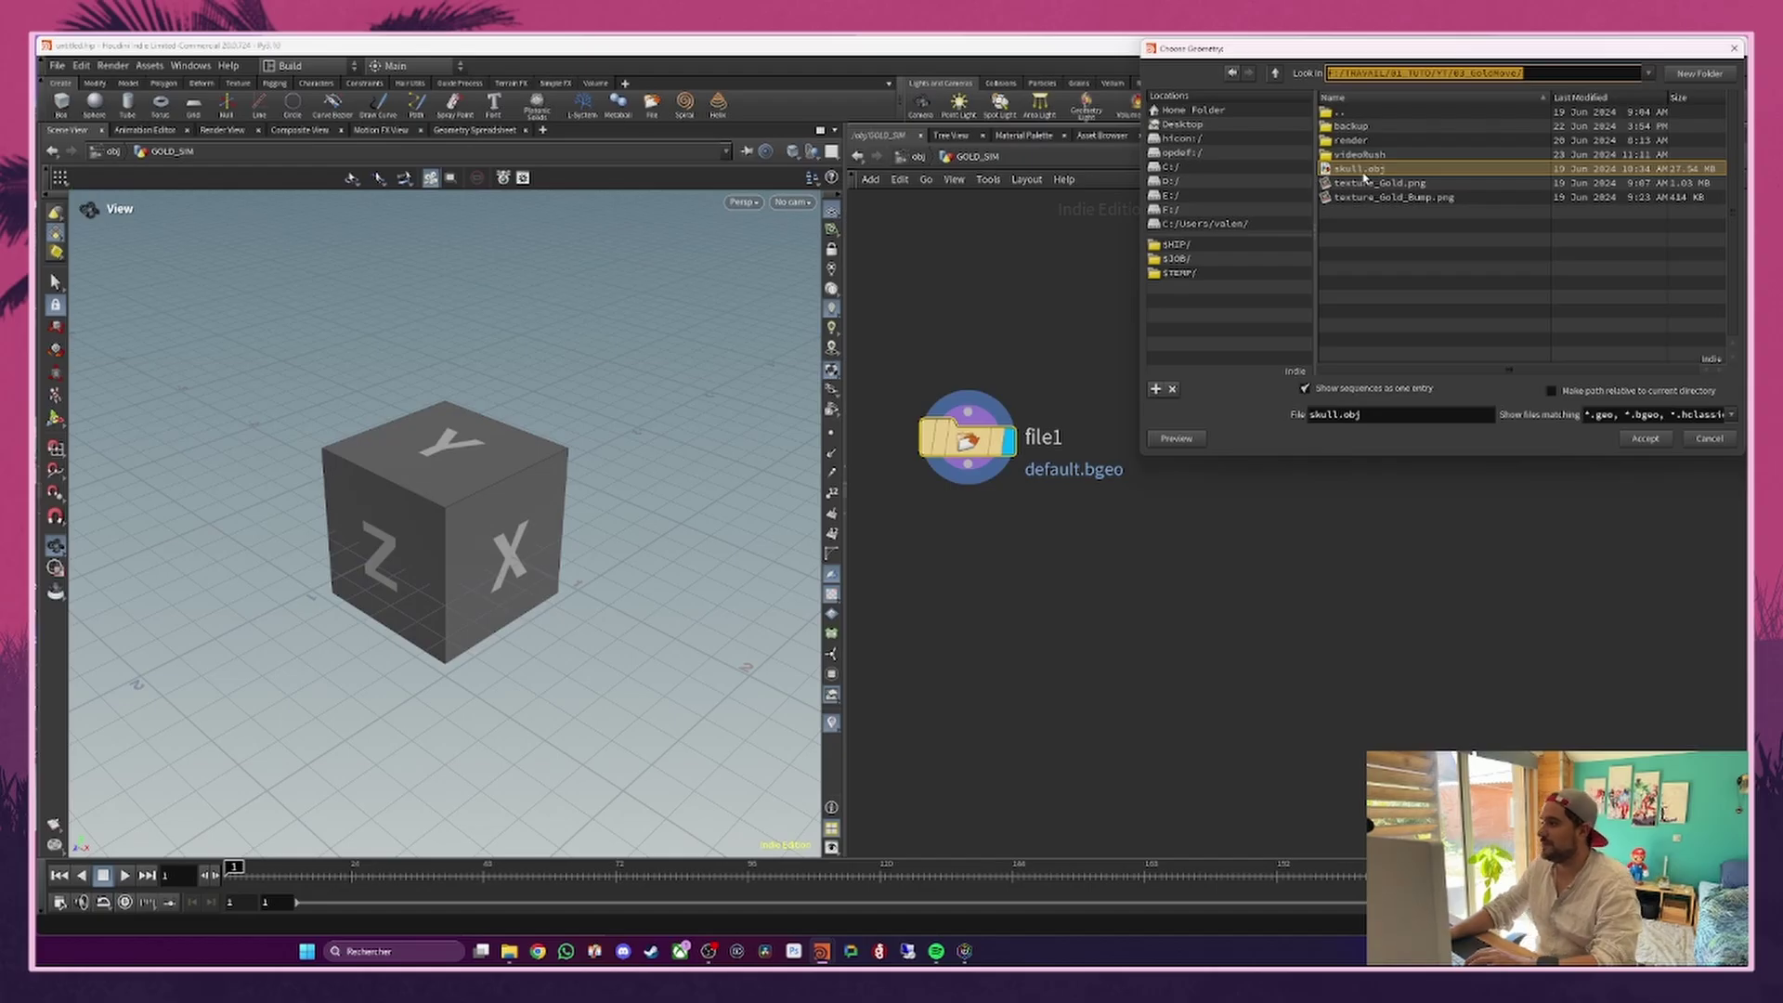
double_click(1362, 171)
Step: Connect a new Transform node to the skull File node's output and align it directly below
mouse_move(995, 455)
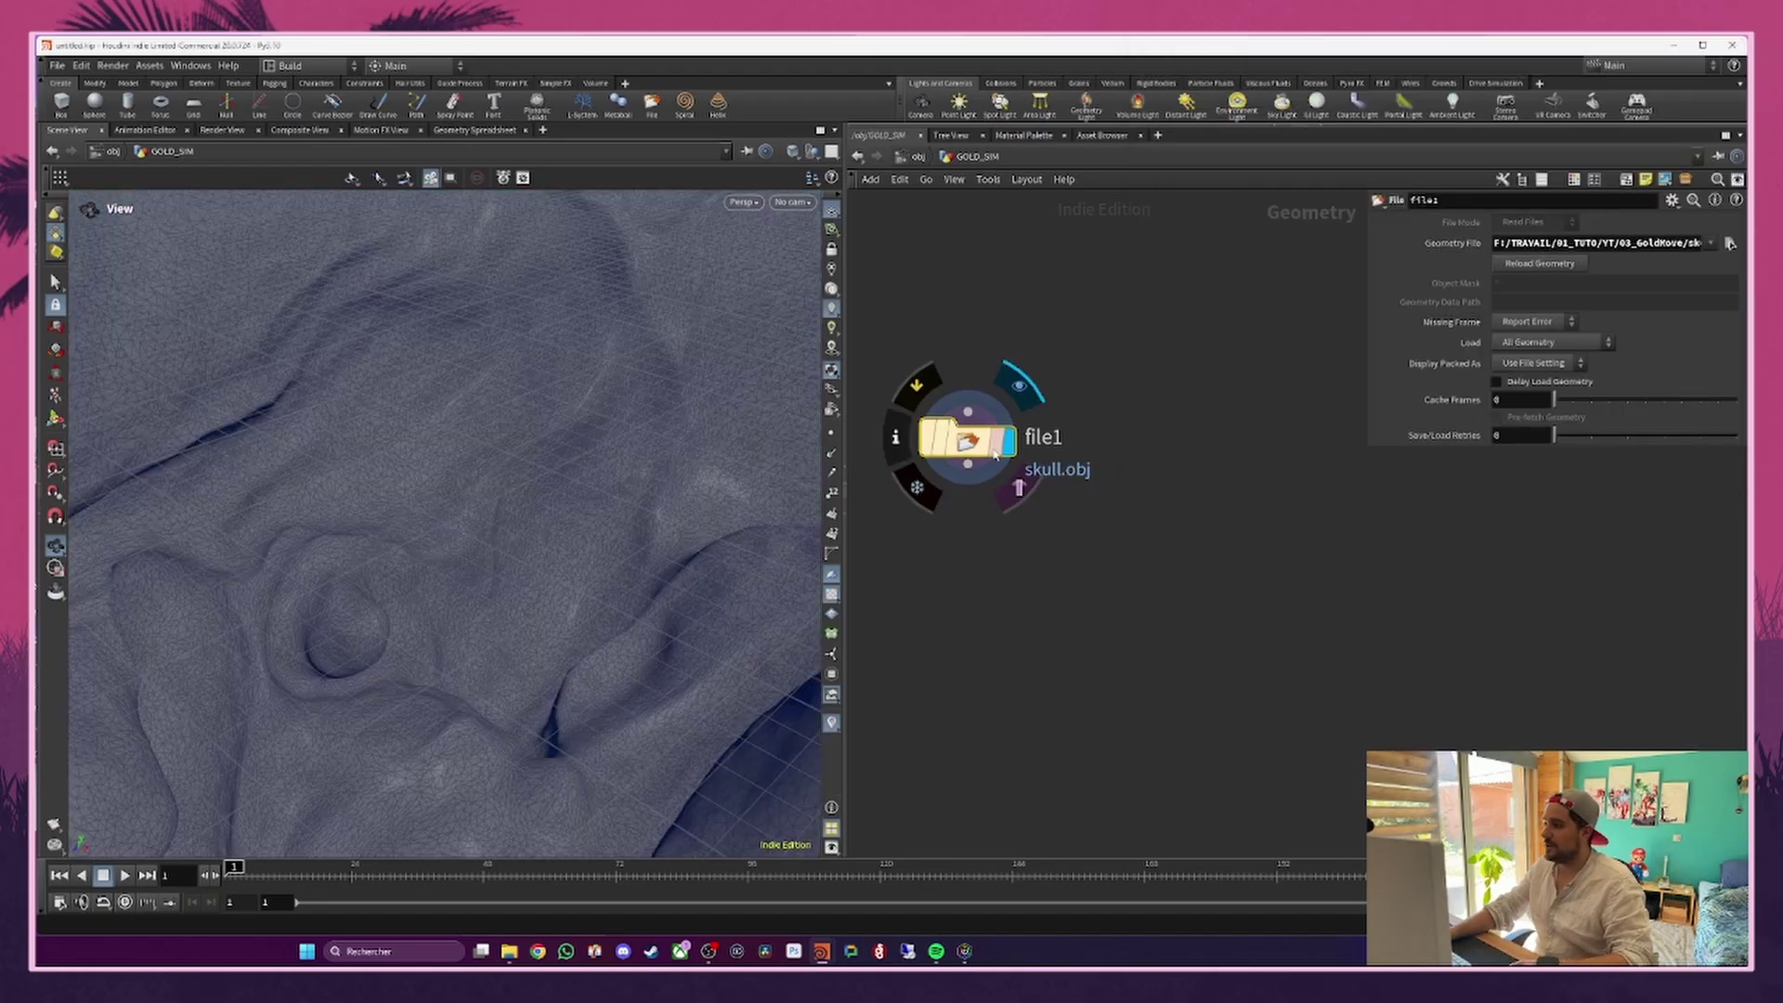
right_drag(450, 437, 250, 461)
drag(250, 462, 591, 479)
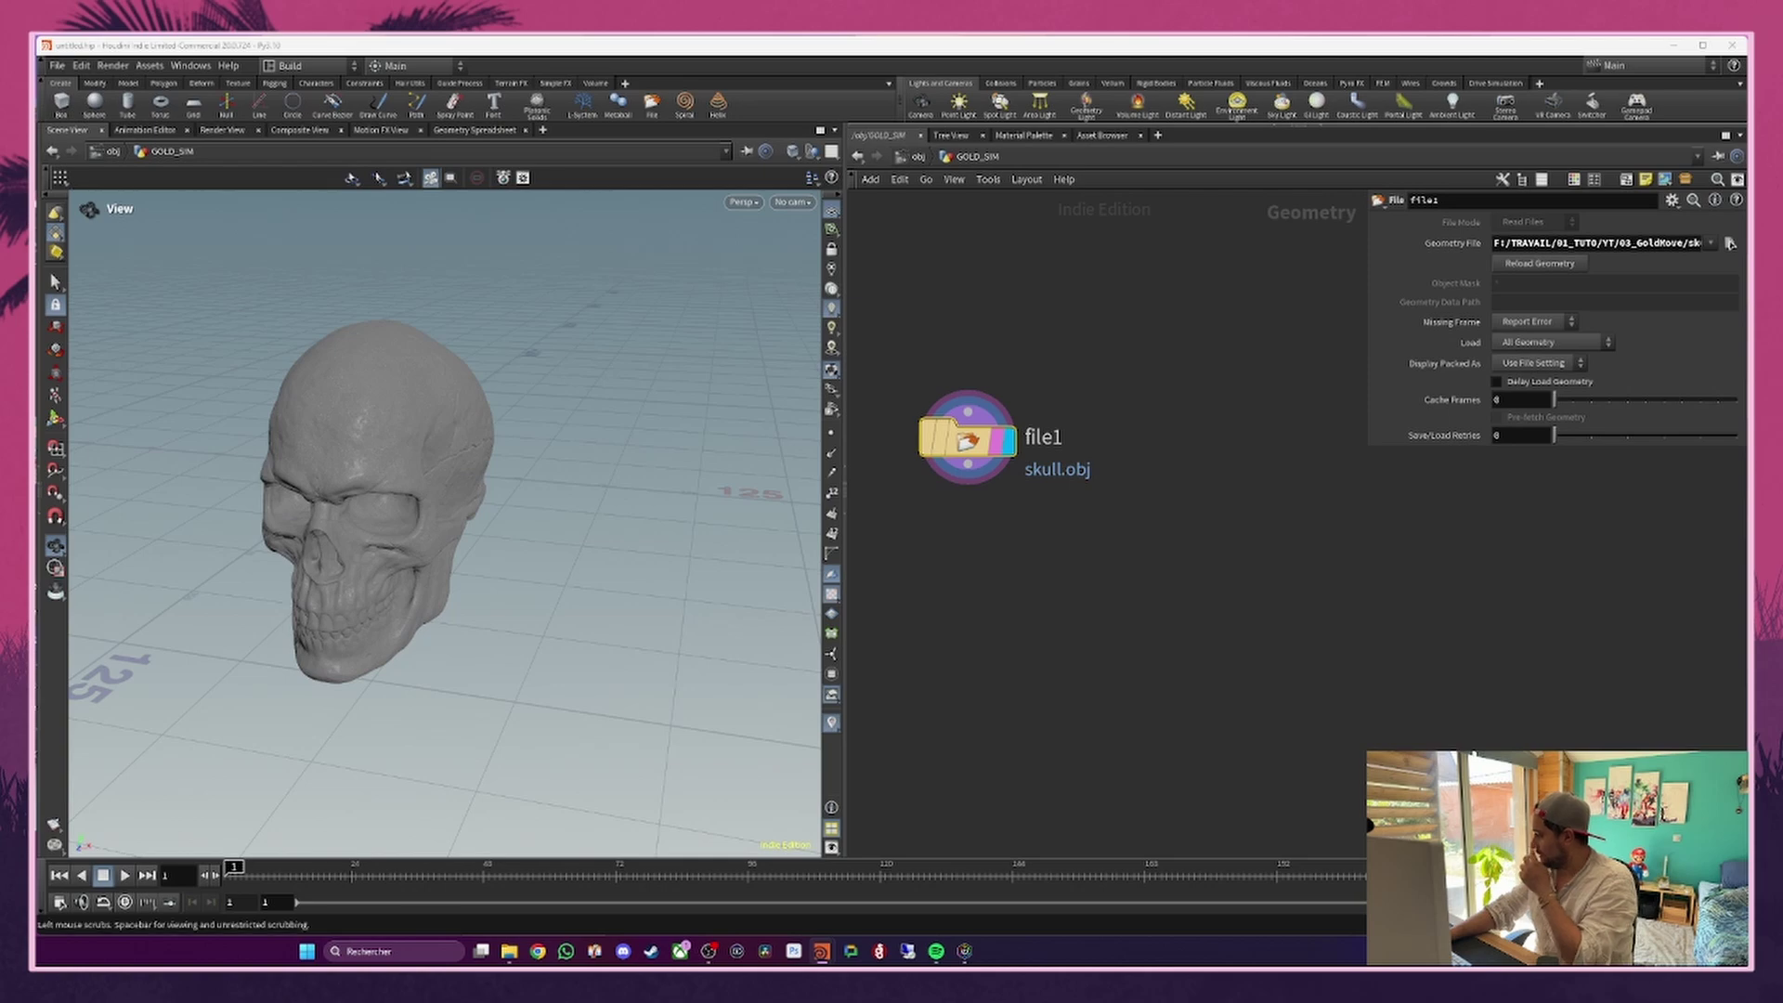
drag(967, 476, 984, 617)
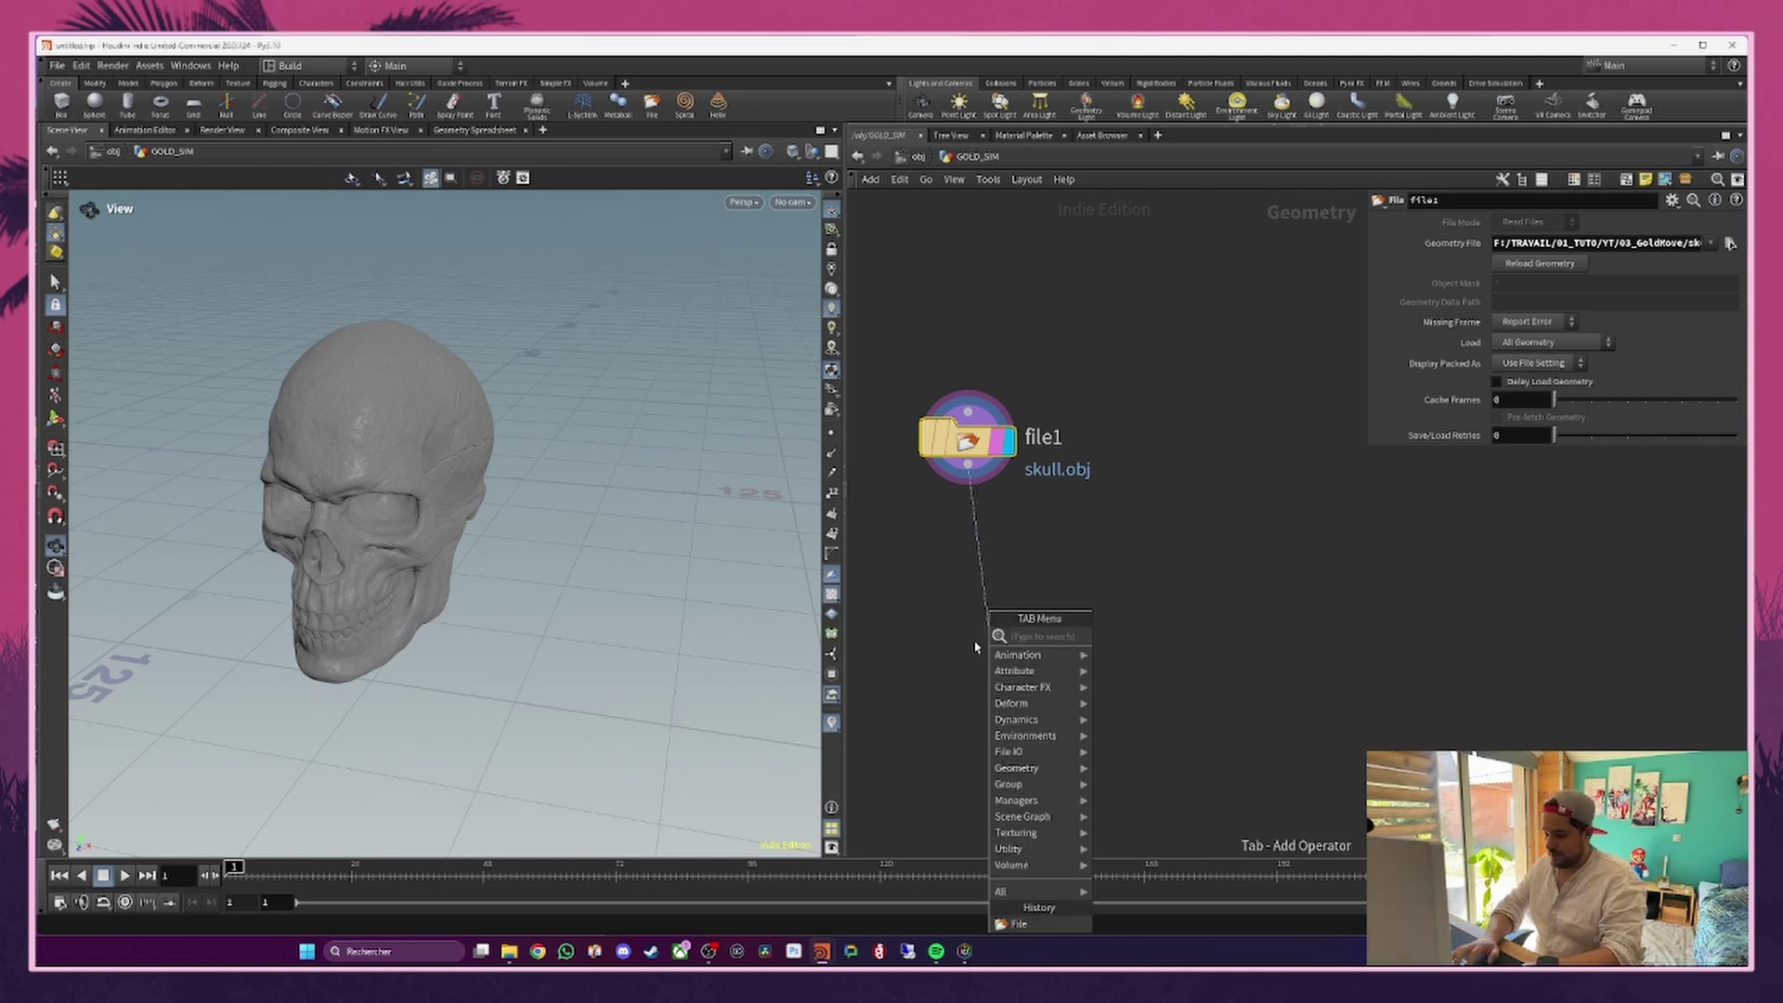
text(trans)
key(Return)
click(976, 647)
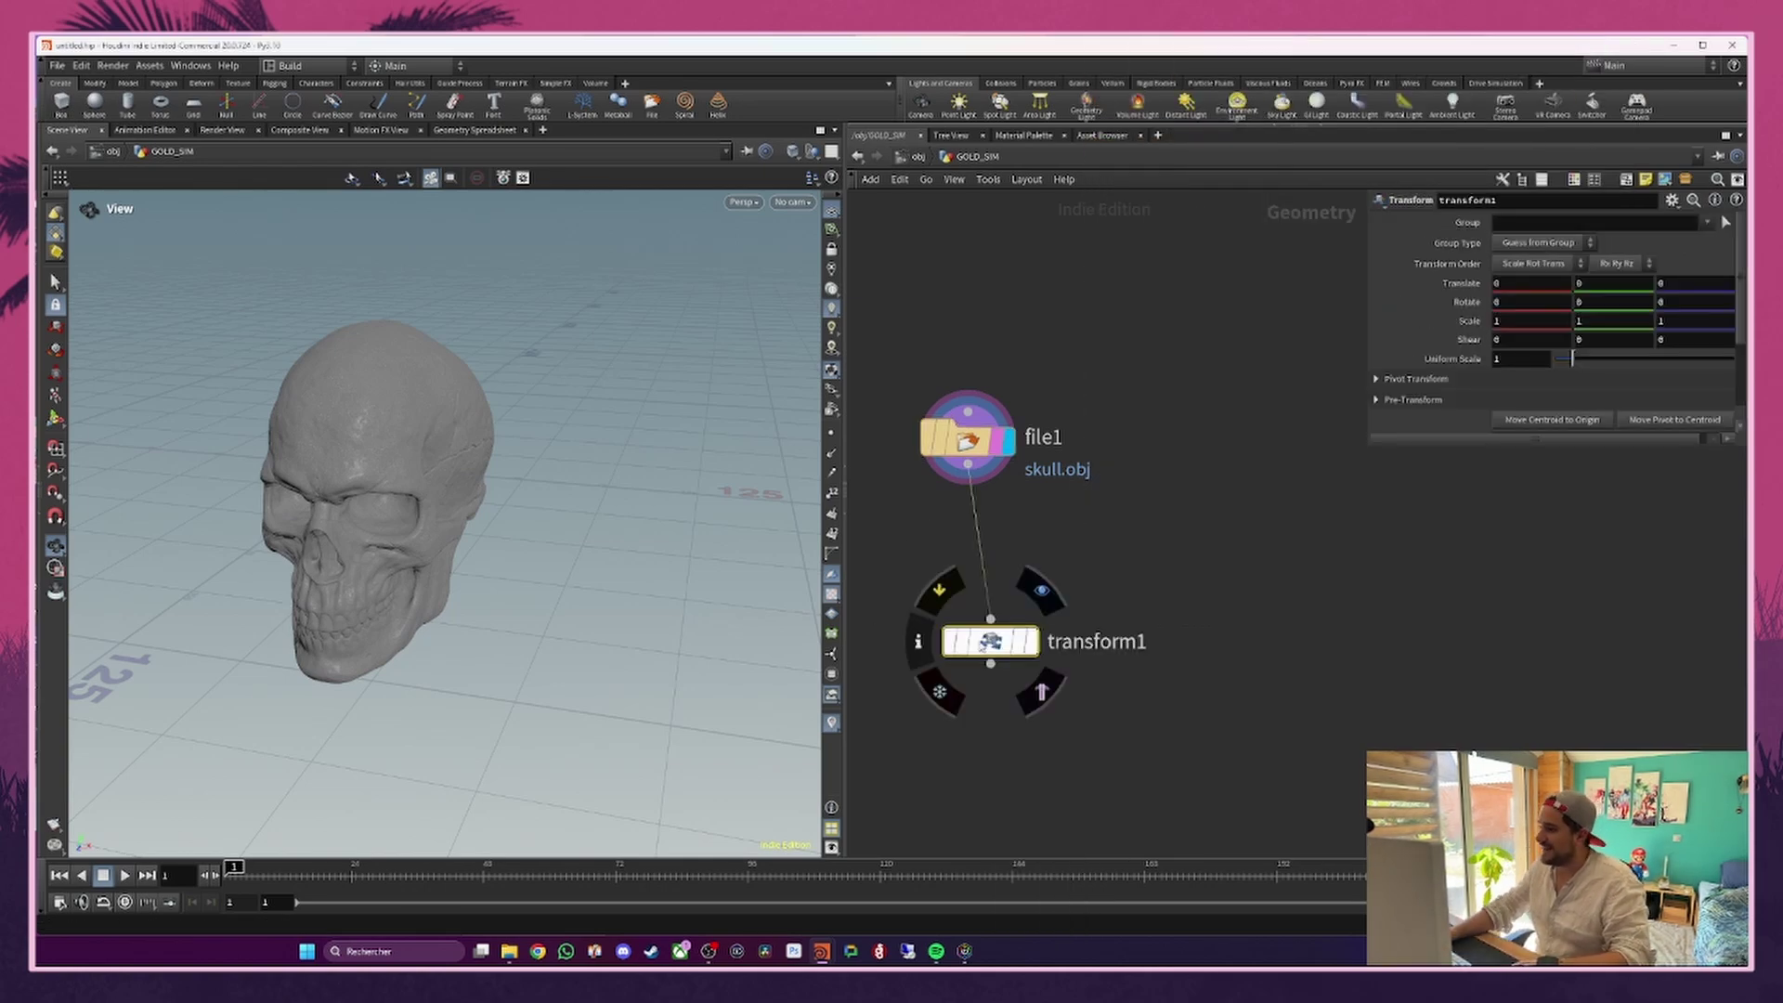
drag(983, 647, 961, 591)
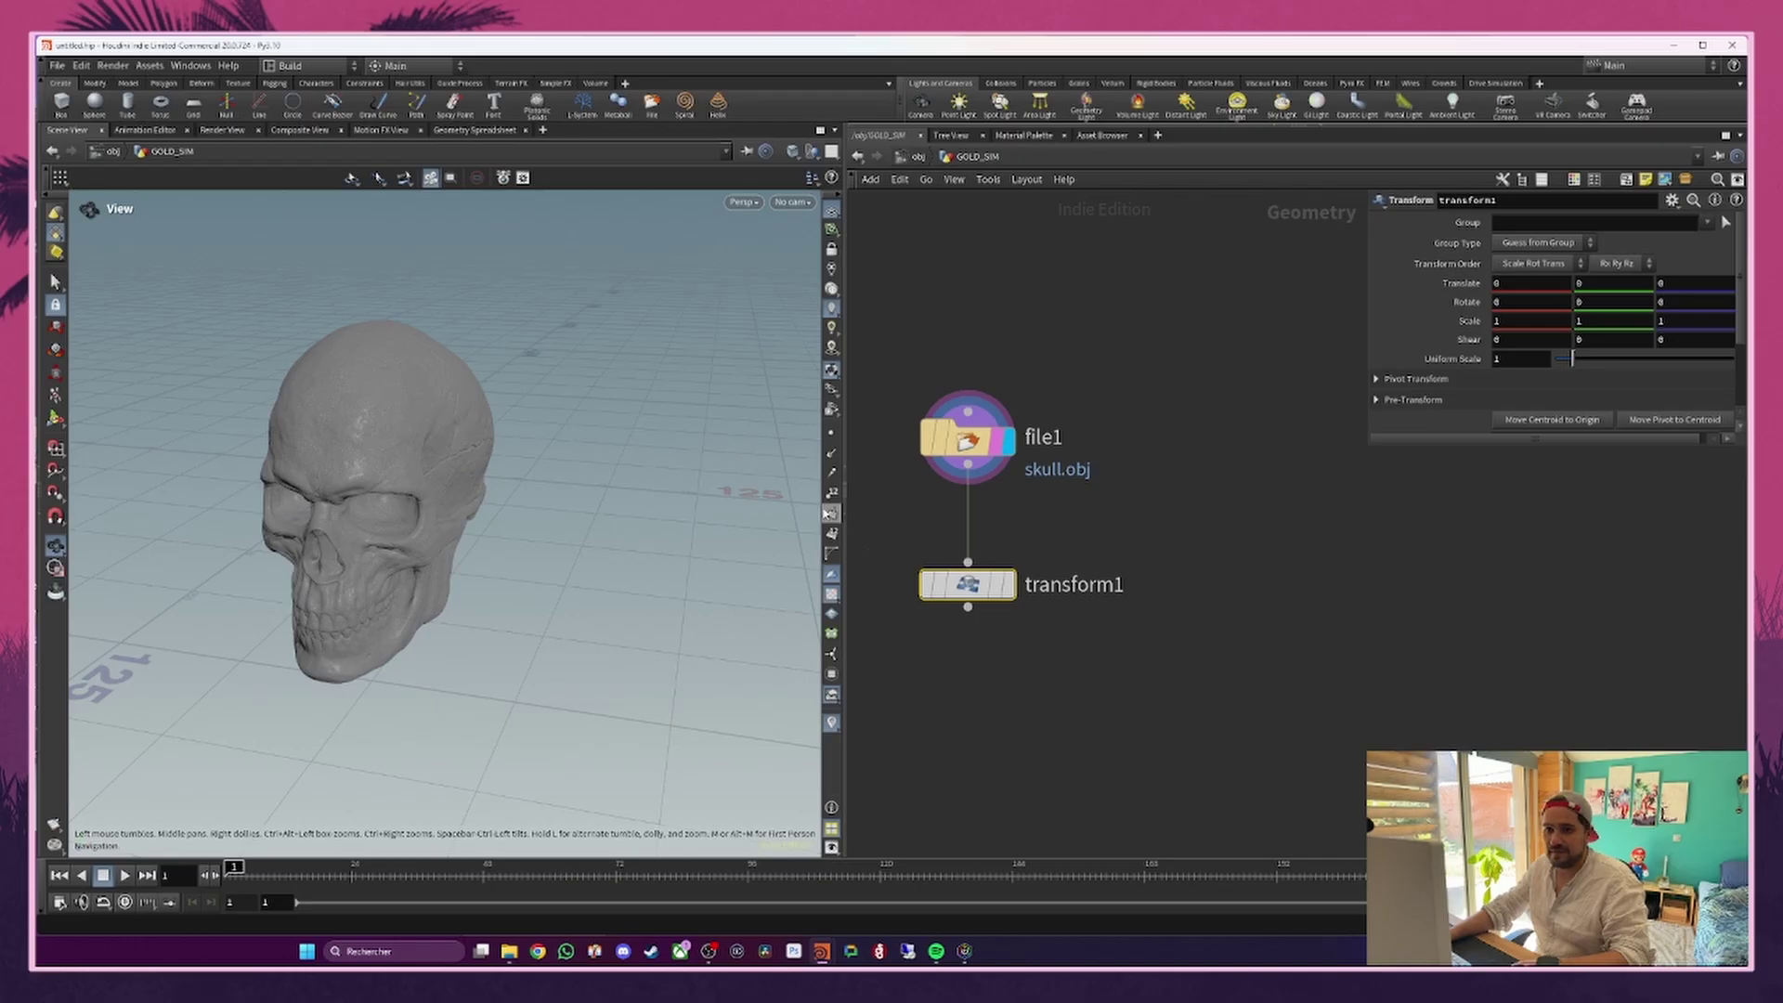
Step: Set the Transform node's uniform scale to 0.015 and display its result in the viewport
mouse_move(1006, 460)
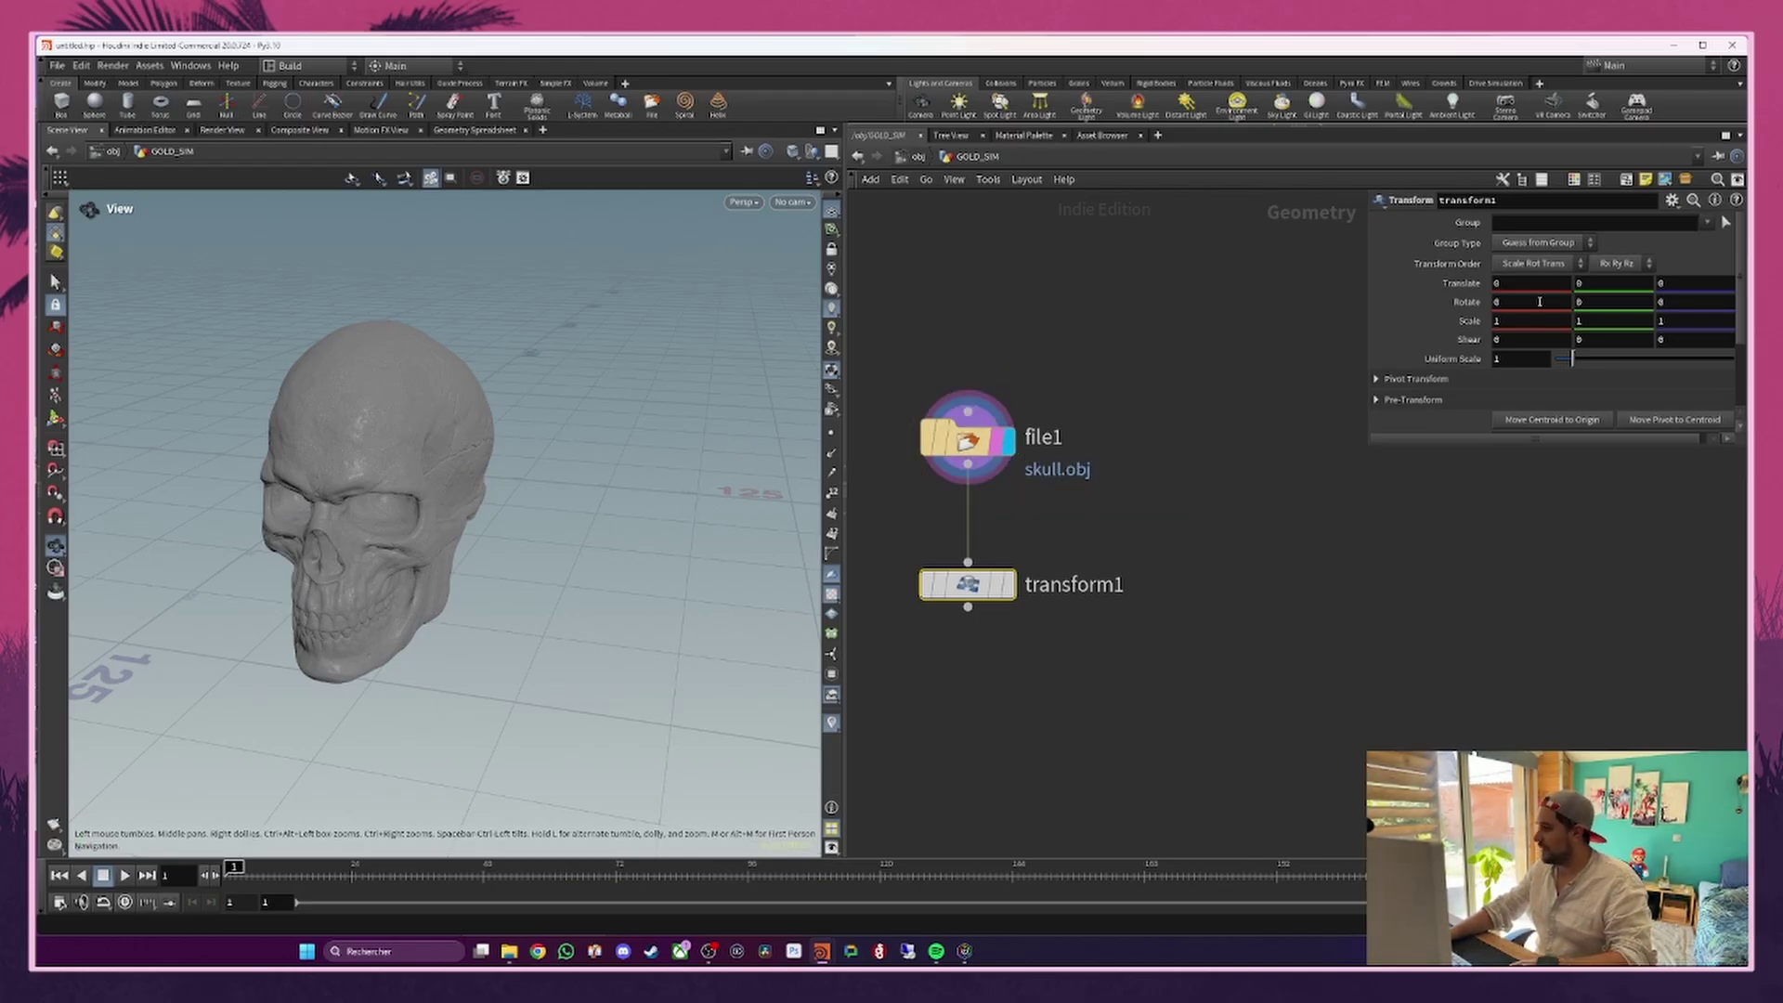
click(1509, 360)
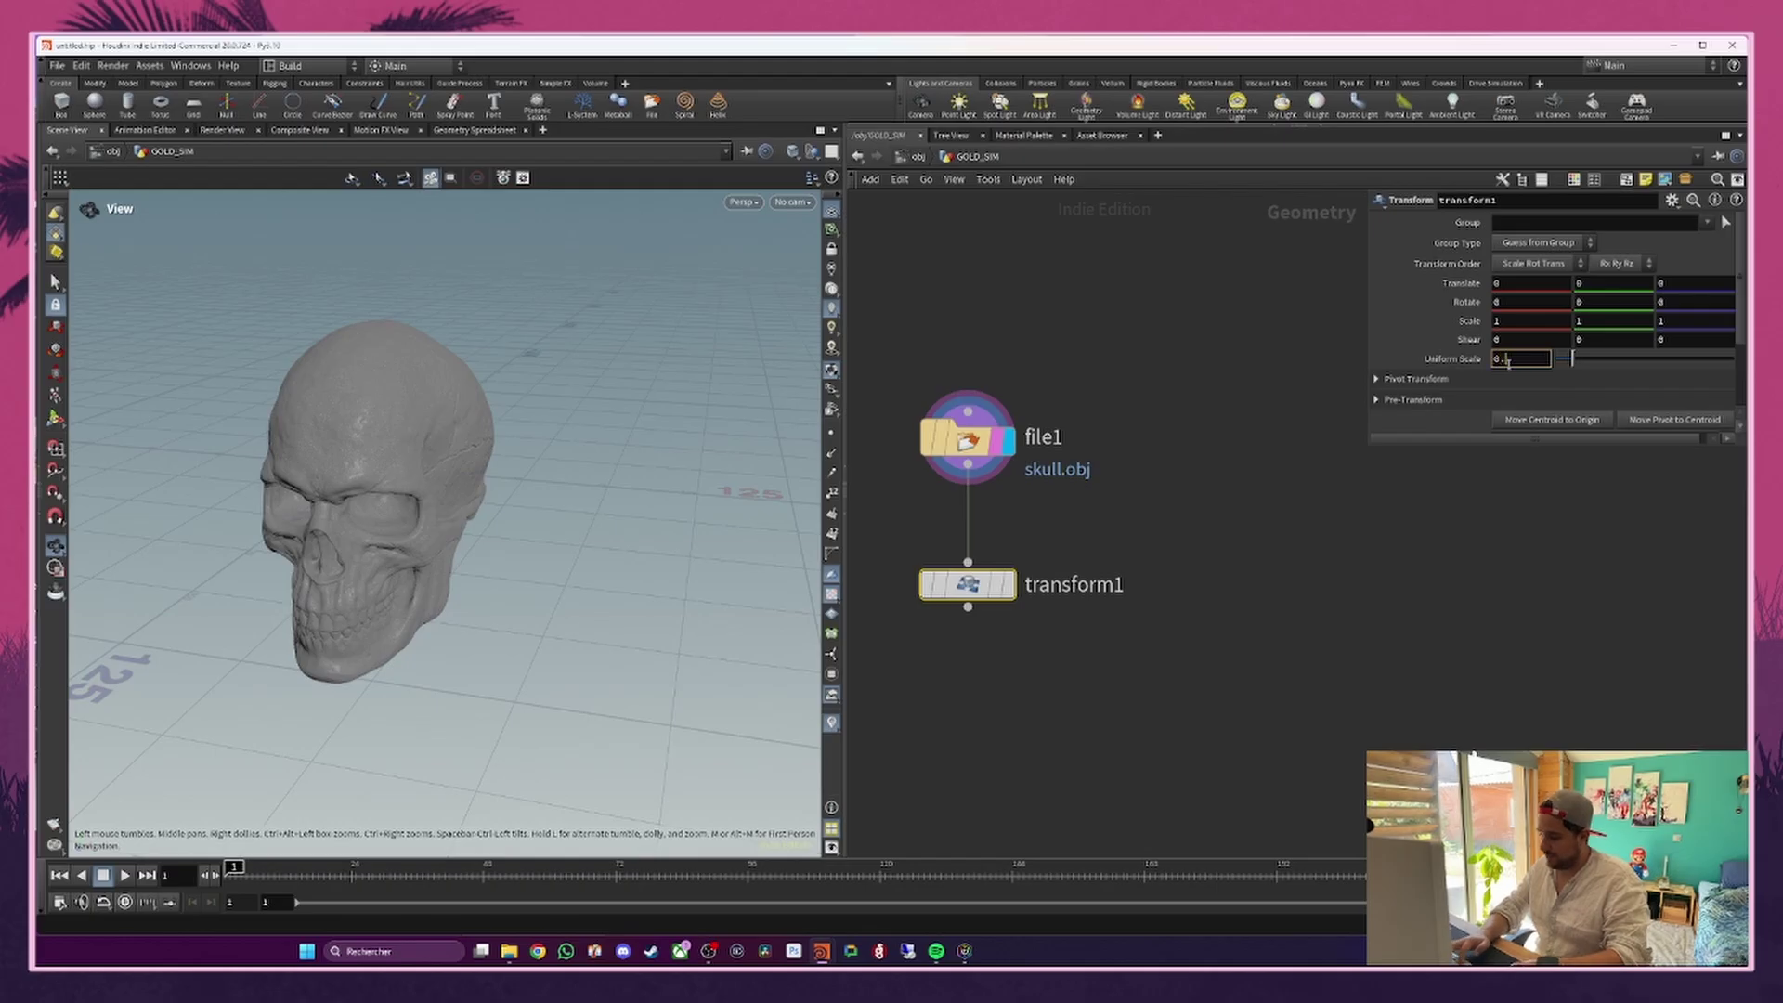
key(Return)
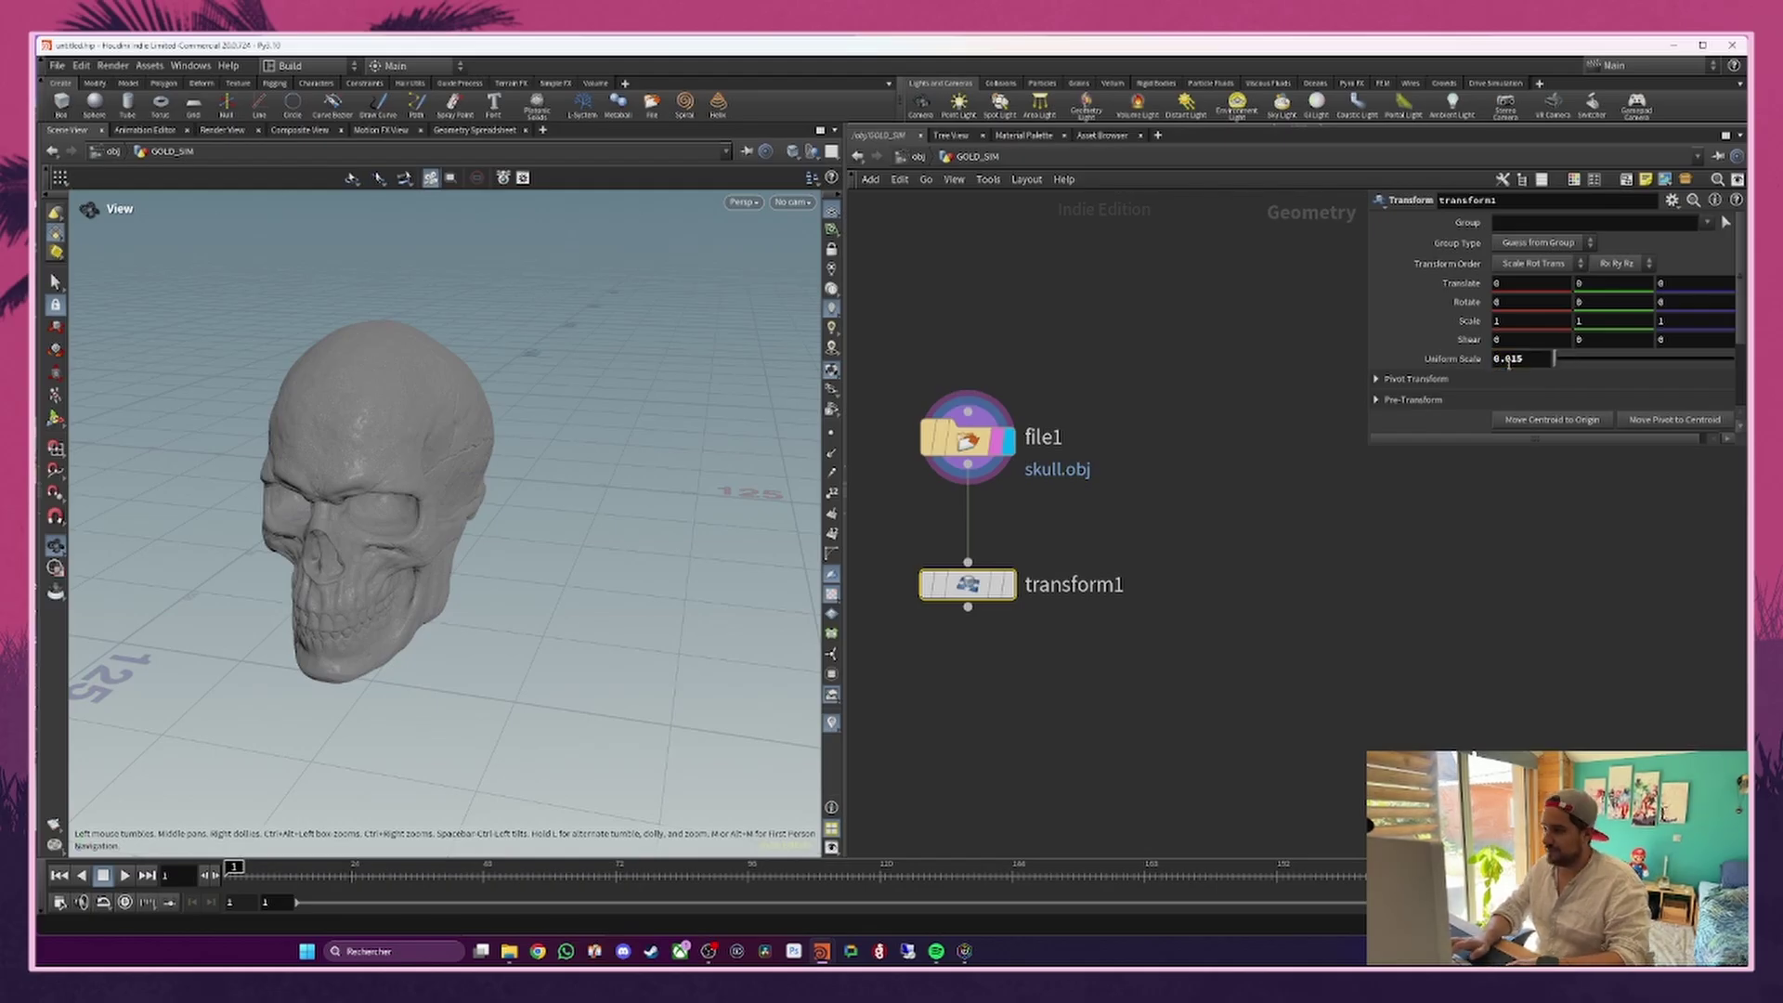
click(1007, 584)
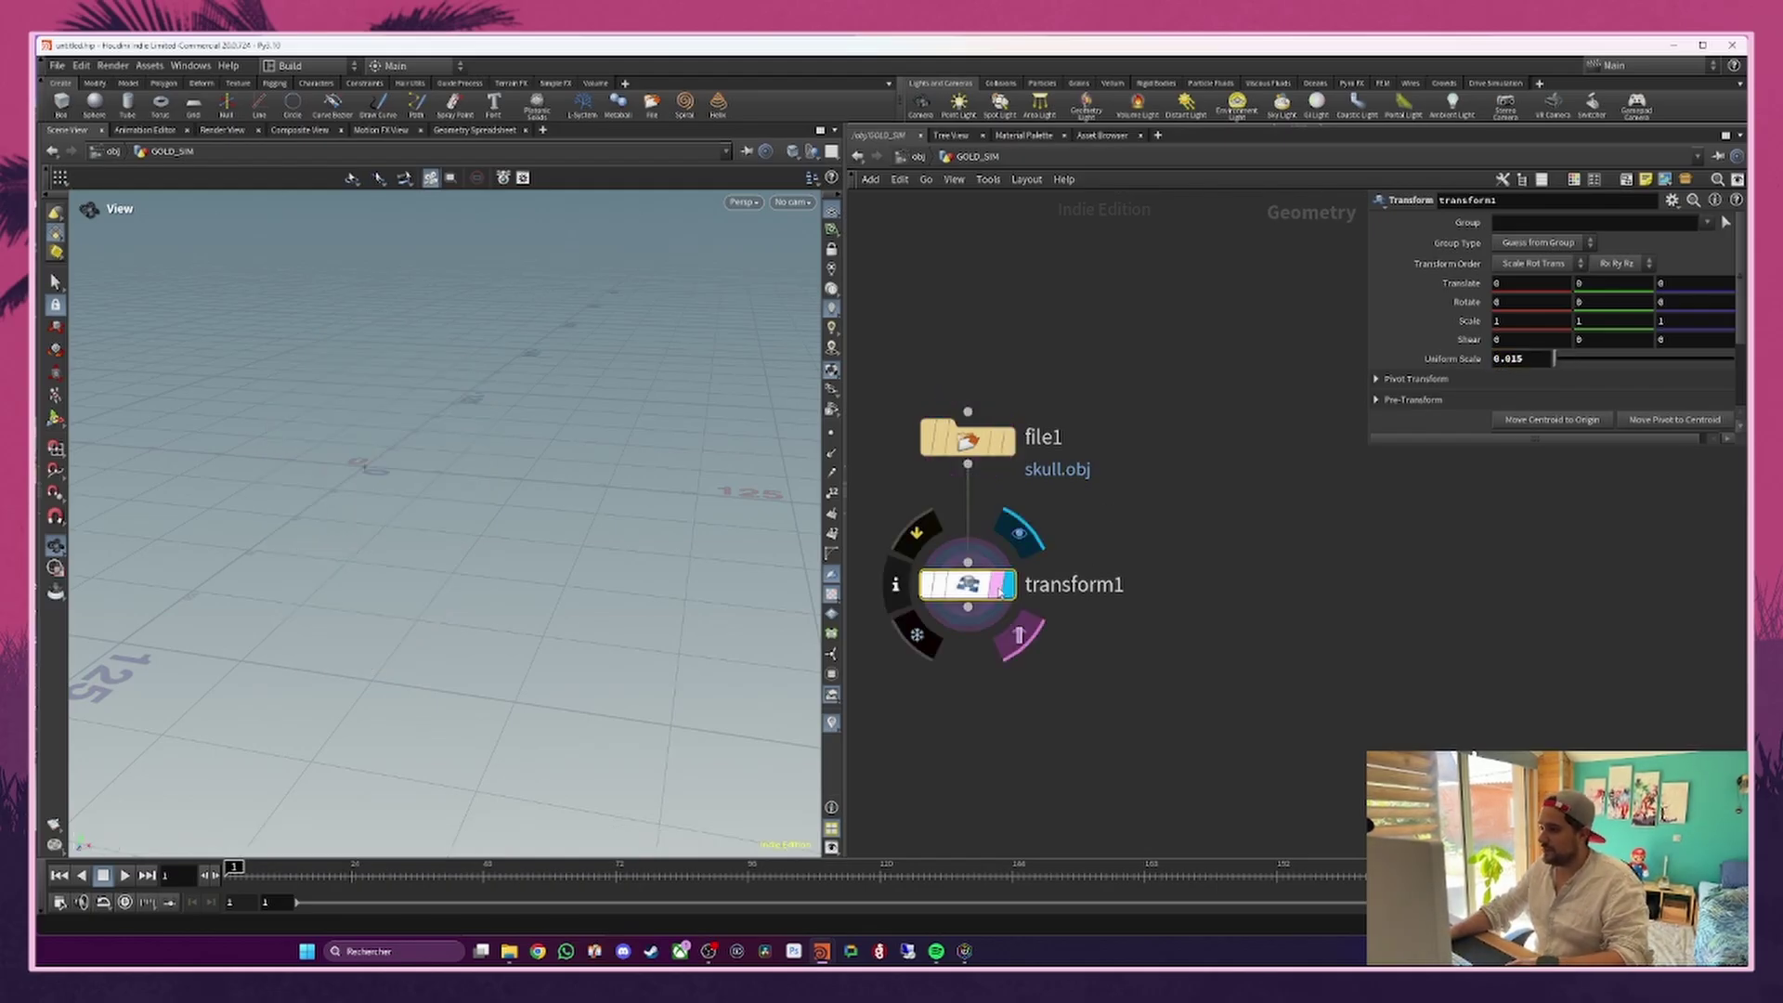
Step: Set the skull's Y translation to -0.6 in the Transform node
key(f)
scroll(498, 491, down, 5)
drag(457, 505, 506, 557)
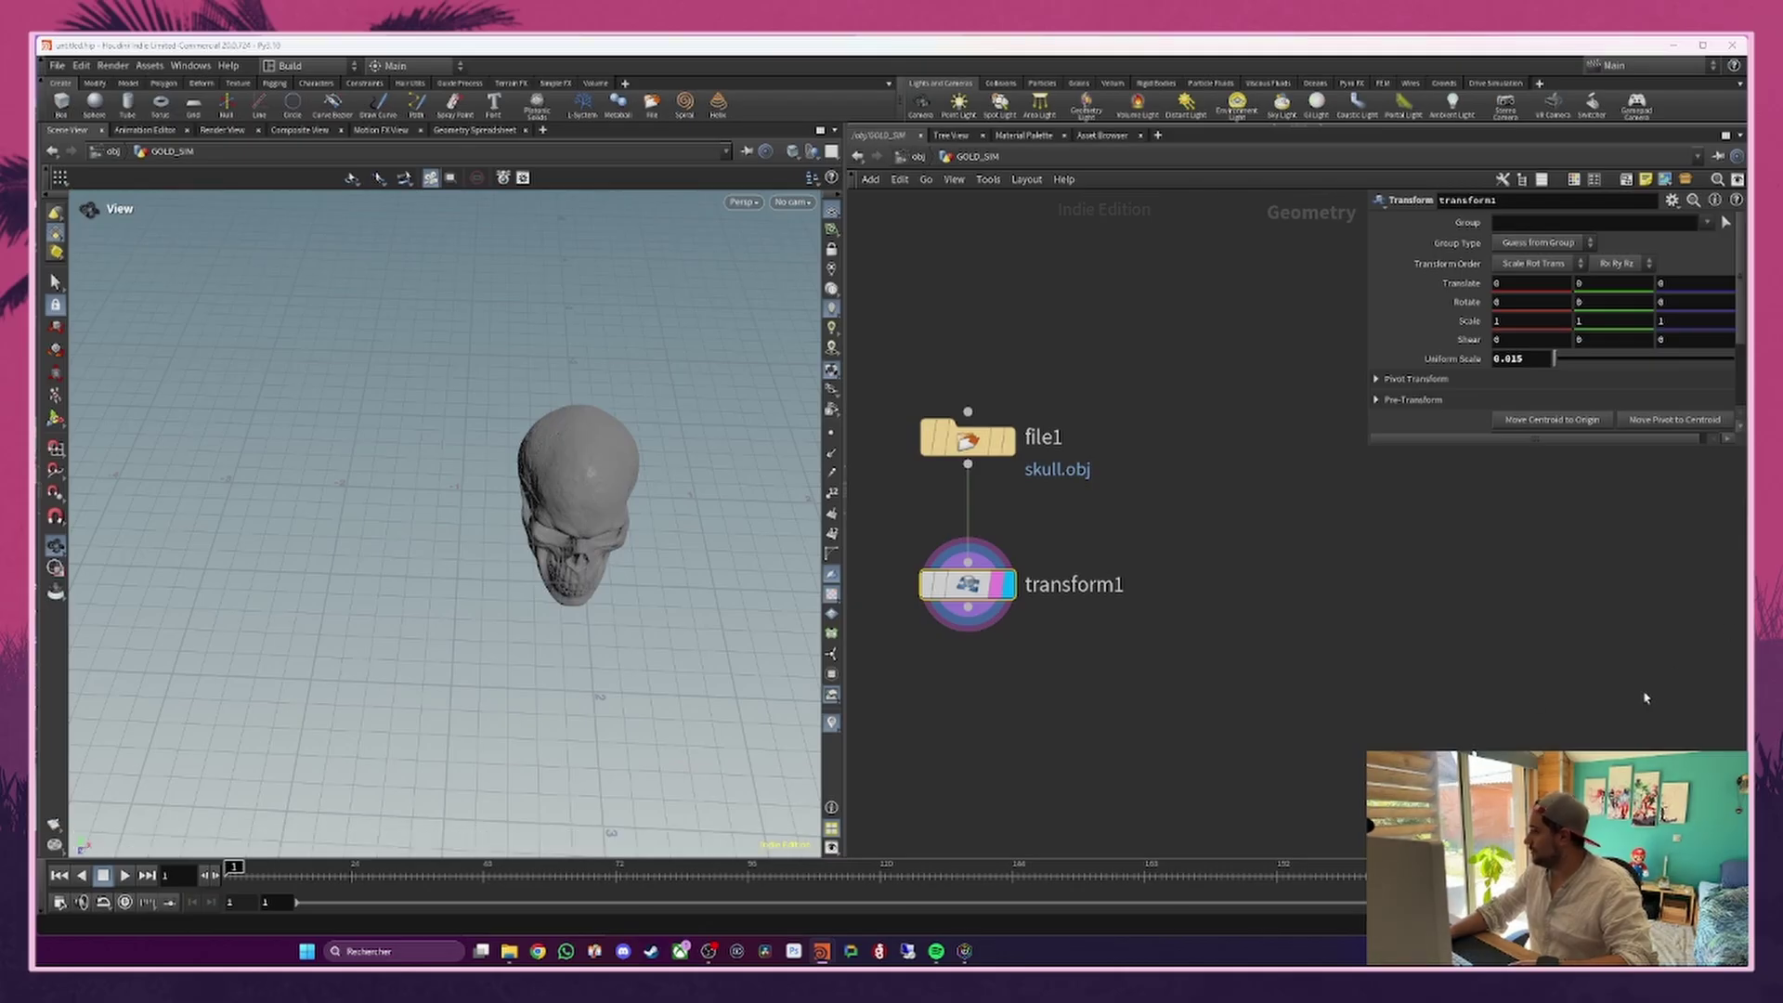
click(1593, 281)
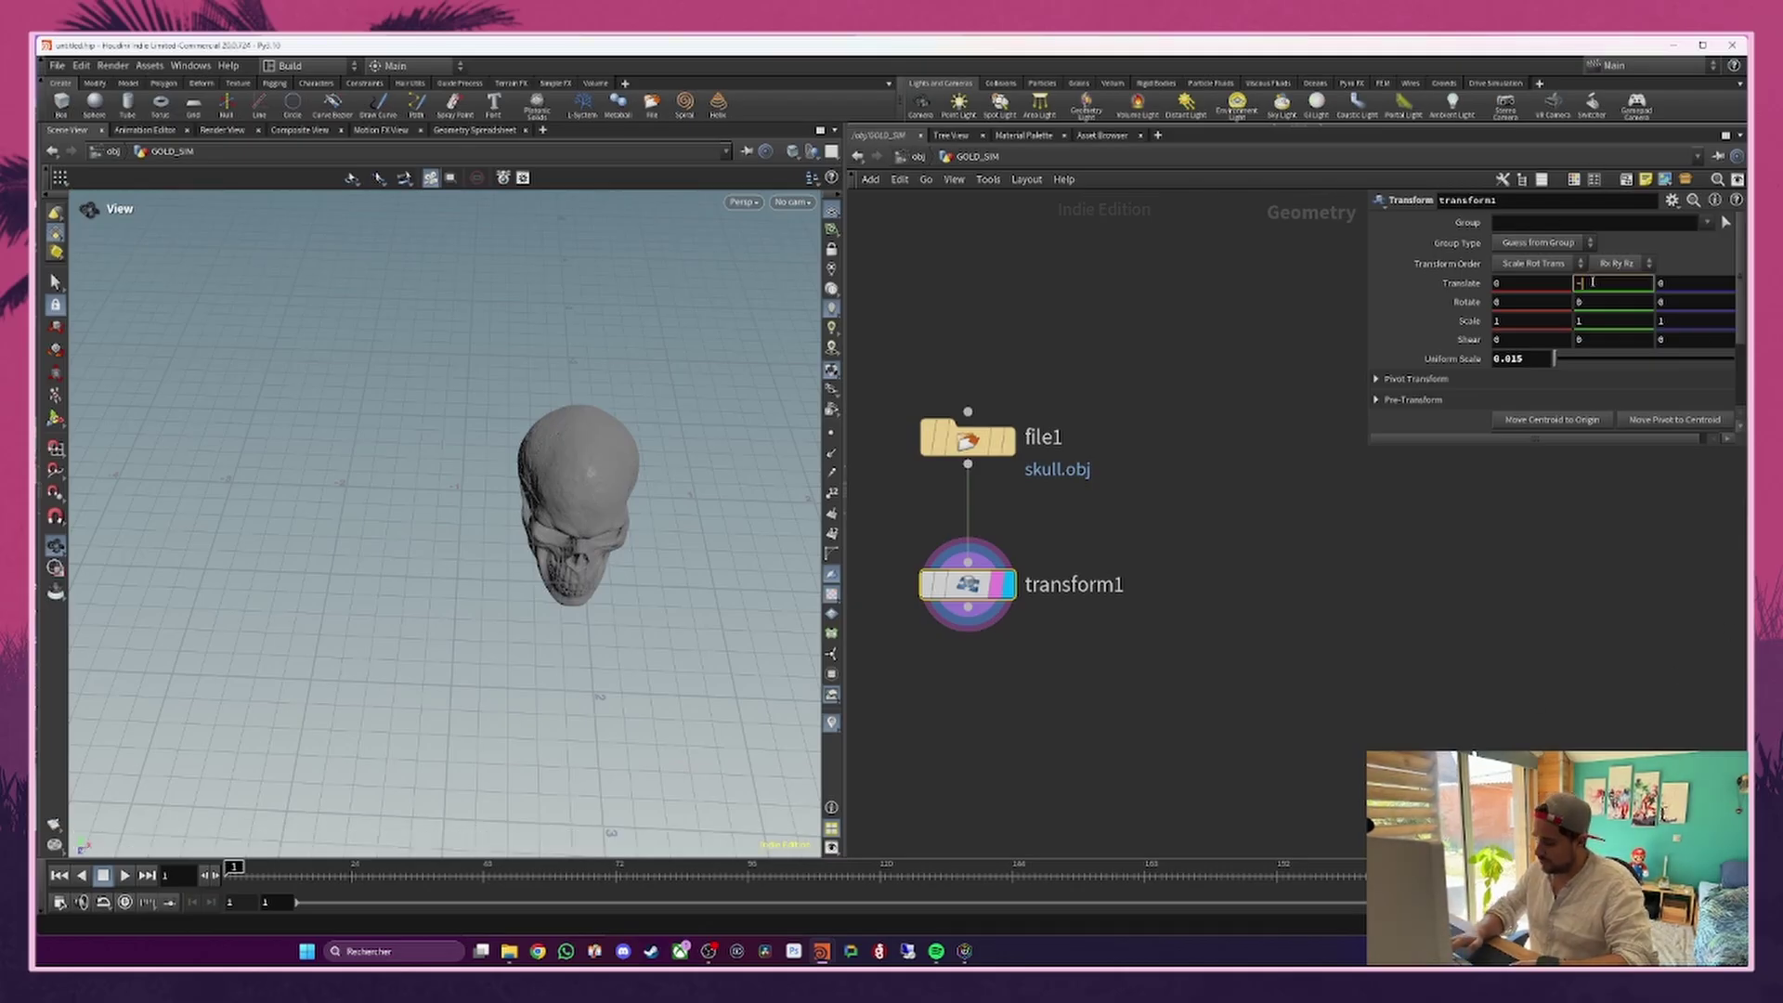
text(-.6)
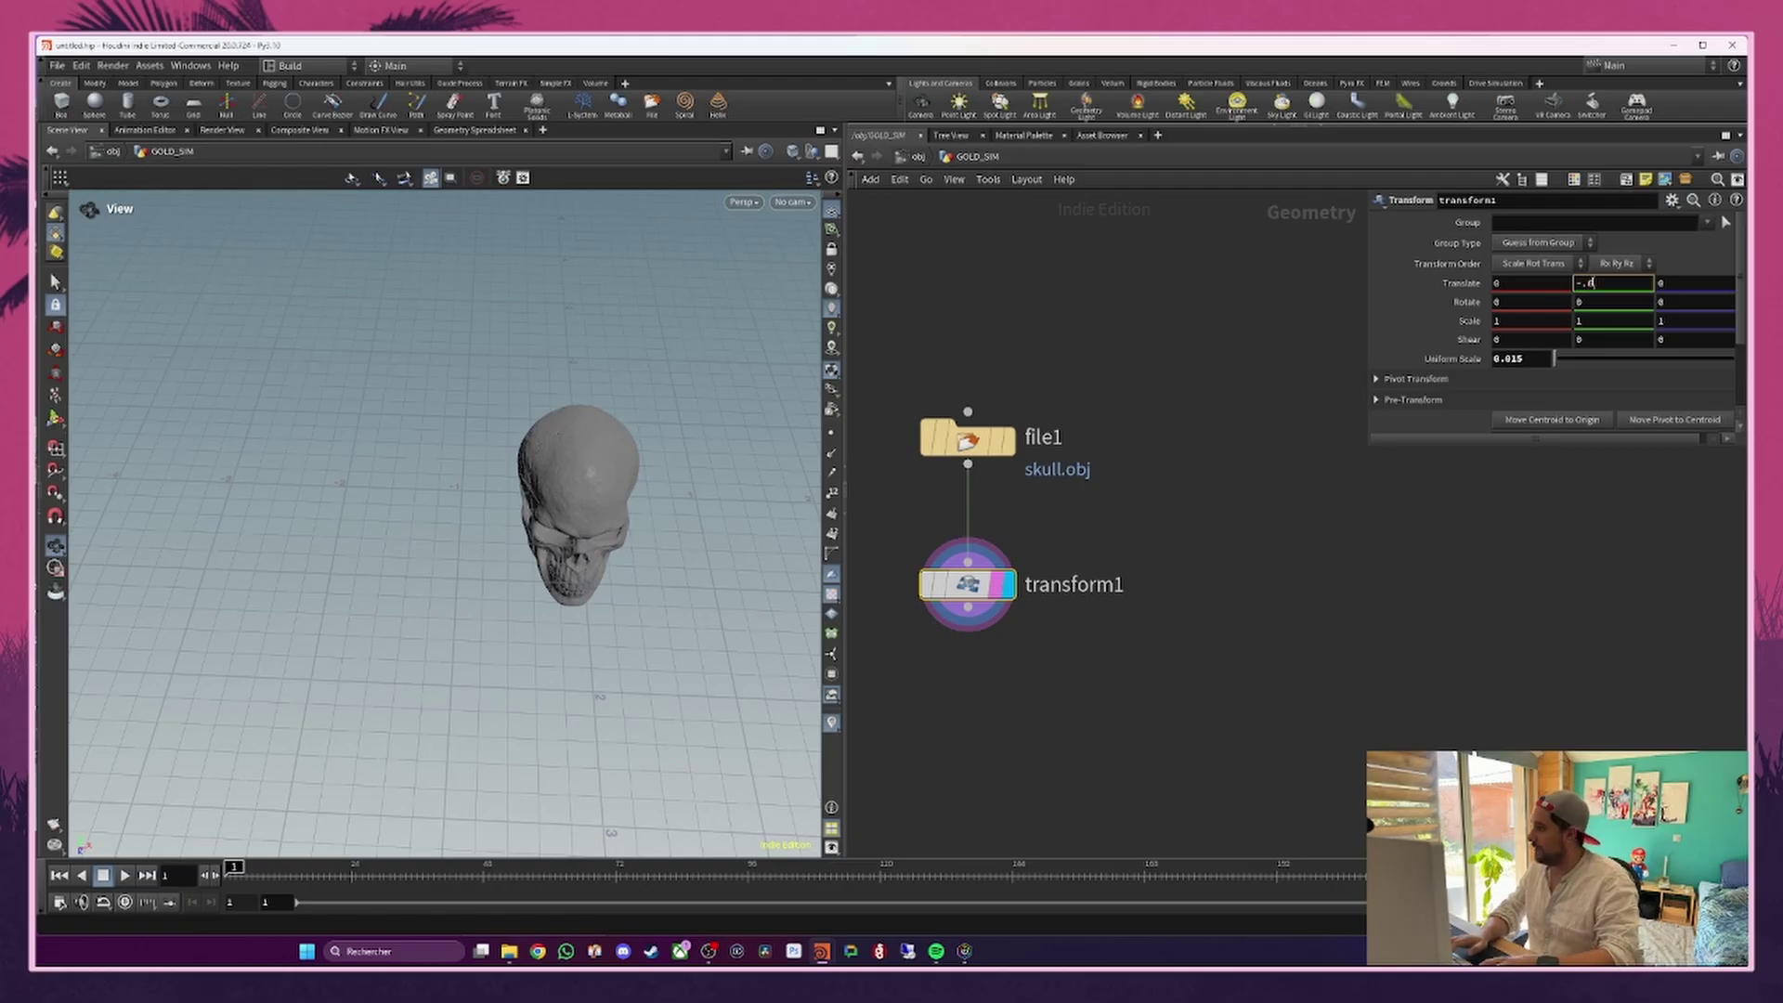
key(Return)
Step: Tilt the skull about -46.9 degrees around the X axis with the Transform node
drag(436, 520, 736, 452)
middle_drag(1503, 302, 1003, 419)
drag(567, 520, 458, 512)
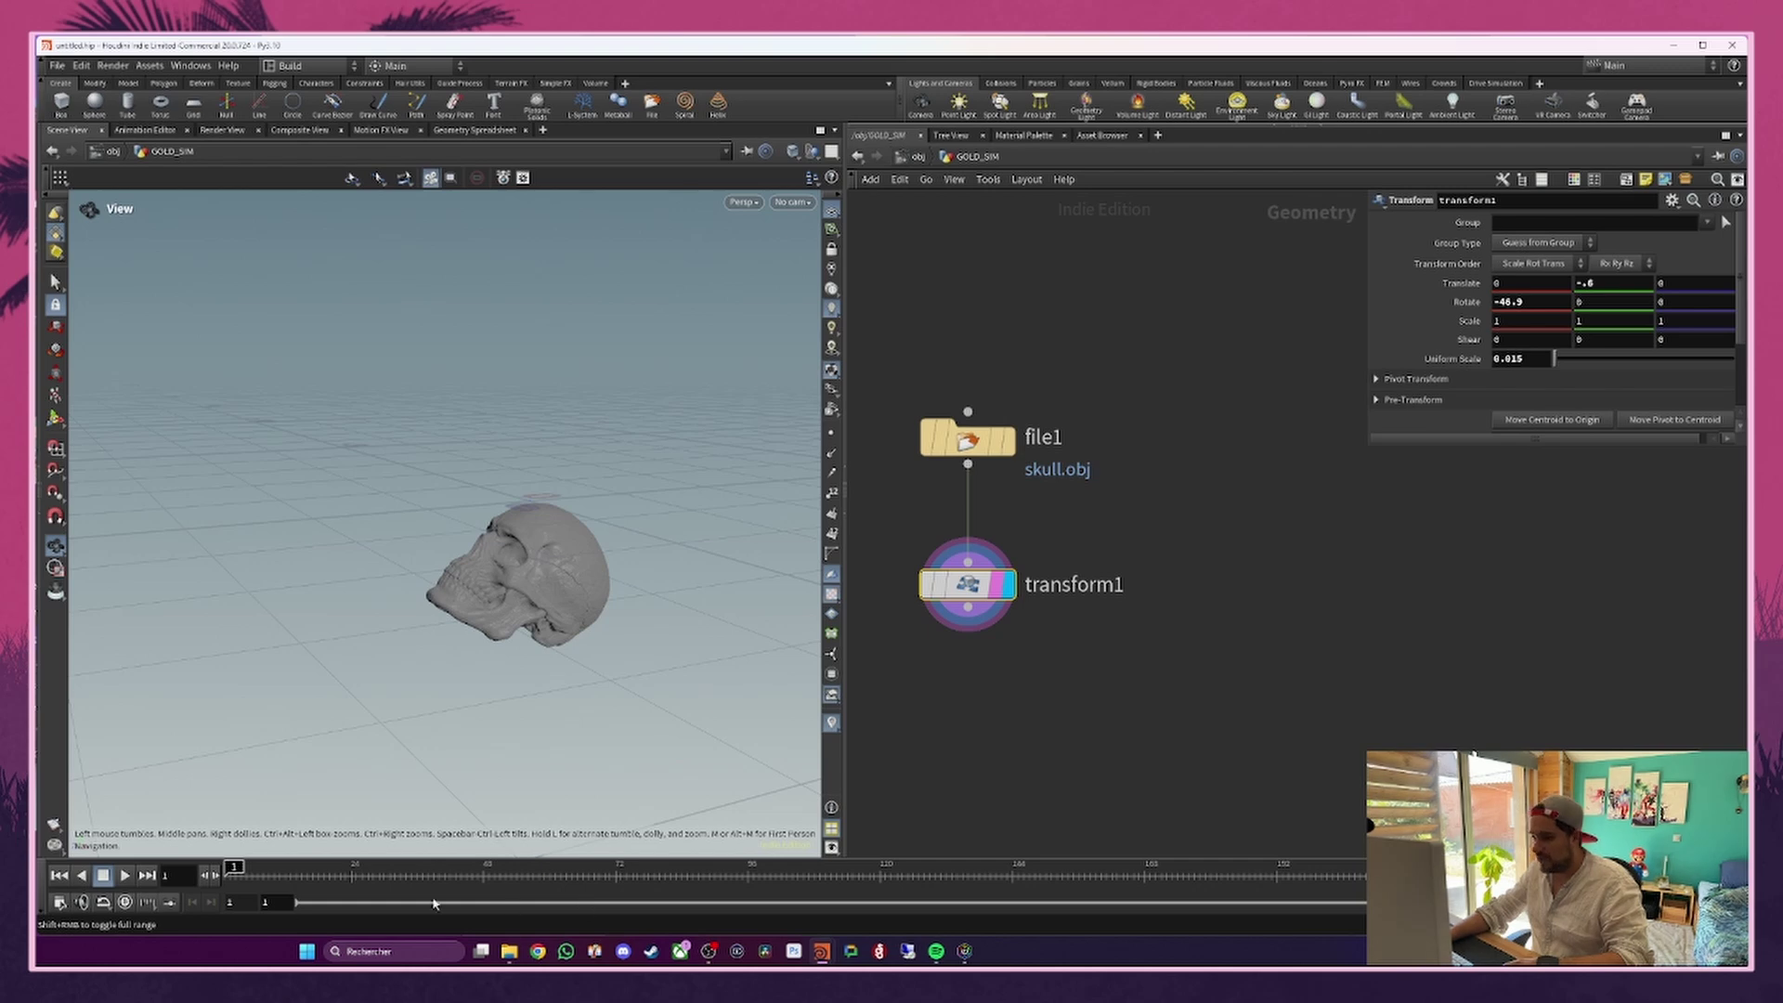
Step: Move to frame 30 and set the skull's X rotation to -45 in the Transform node
click(383, 880)
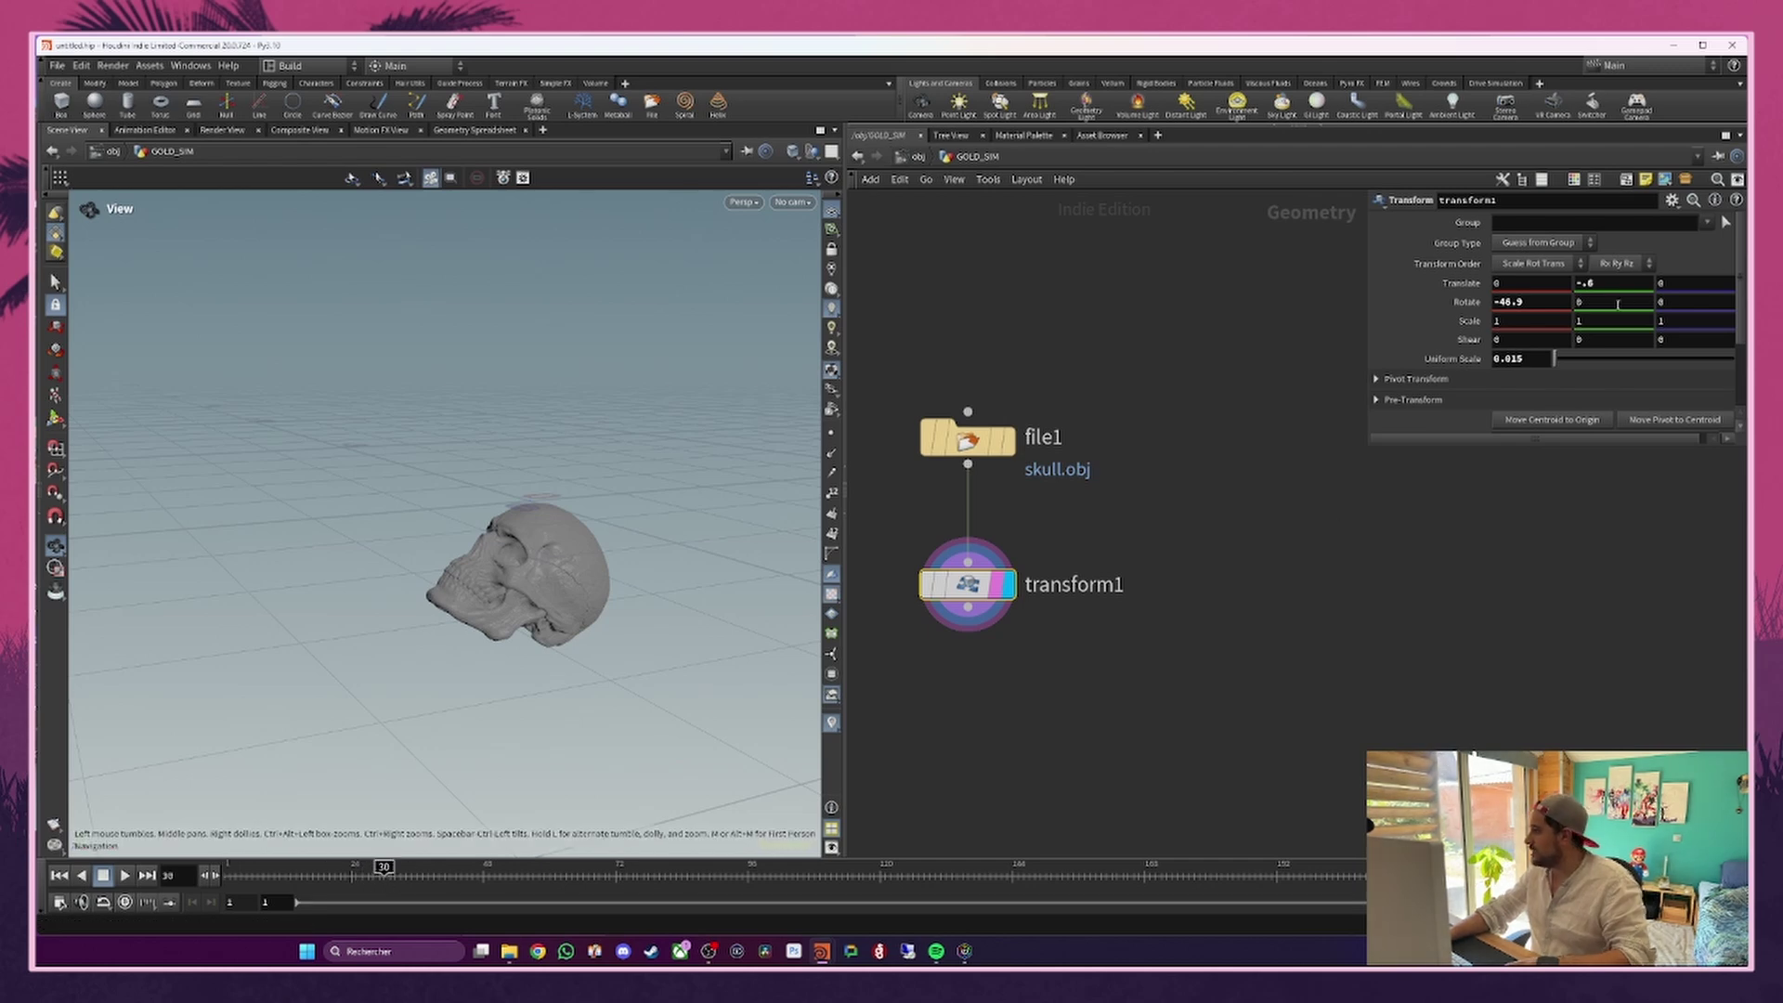
click(1535, 303)
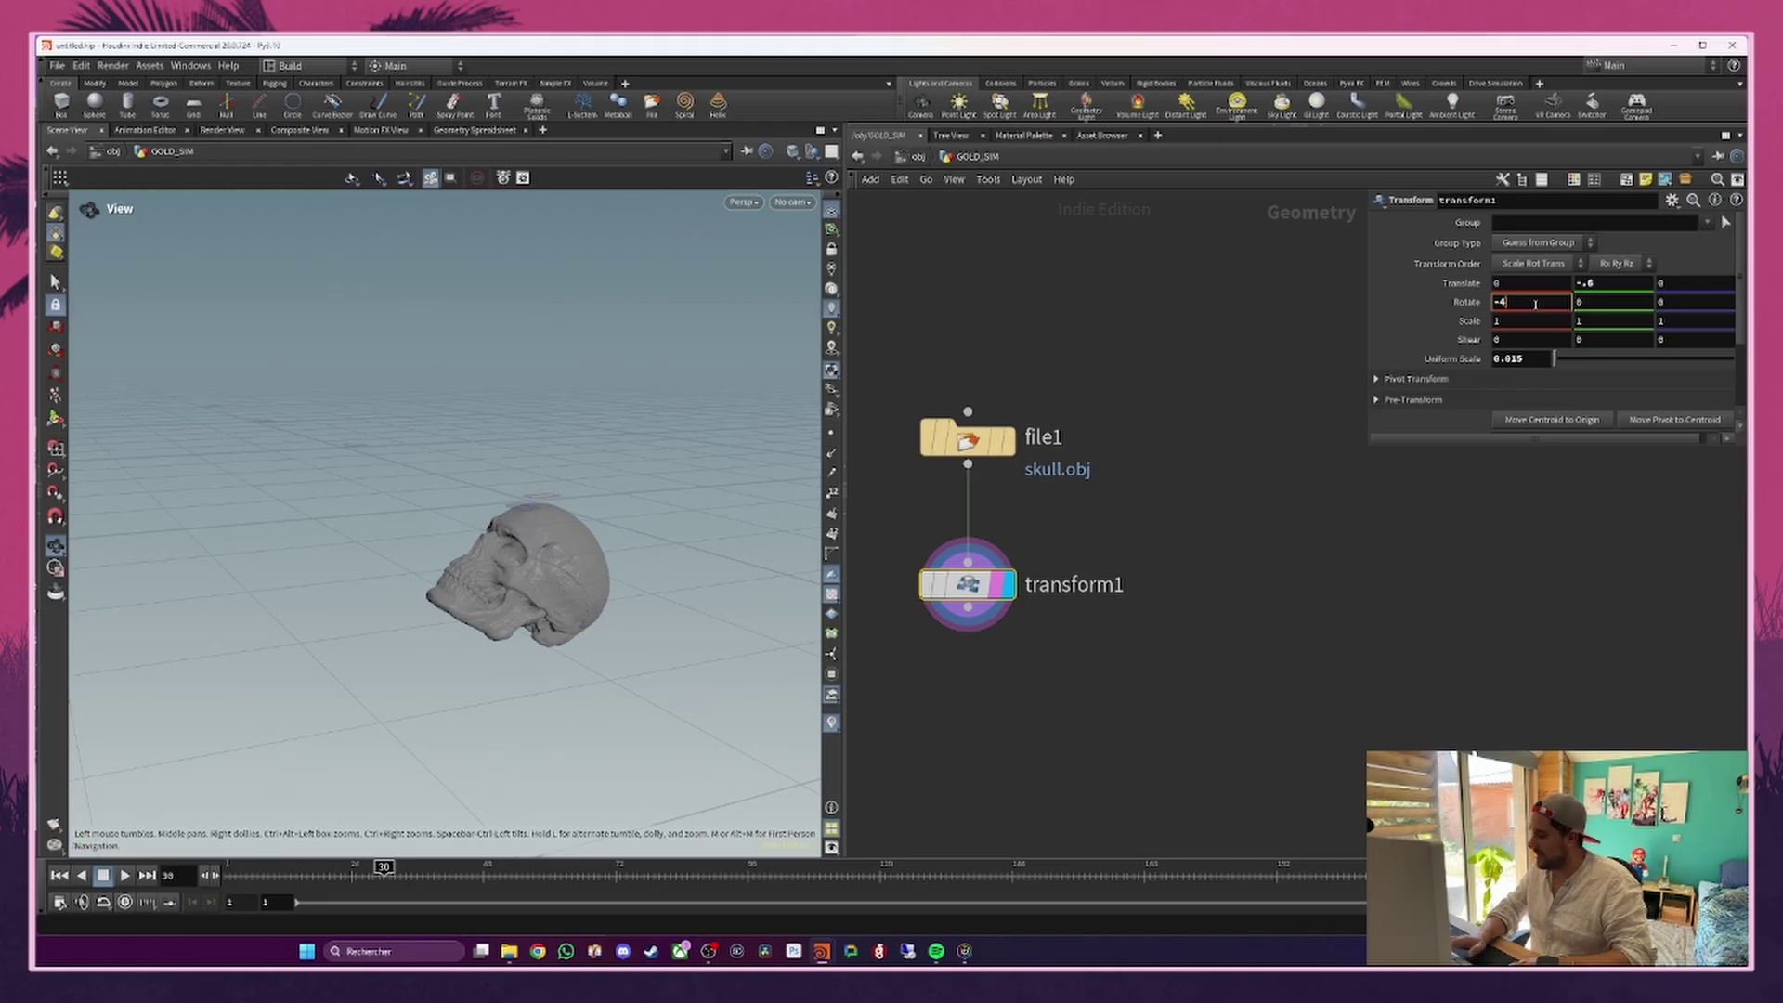
key(BackSpace)
text(5)
key(Return)
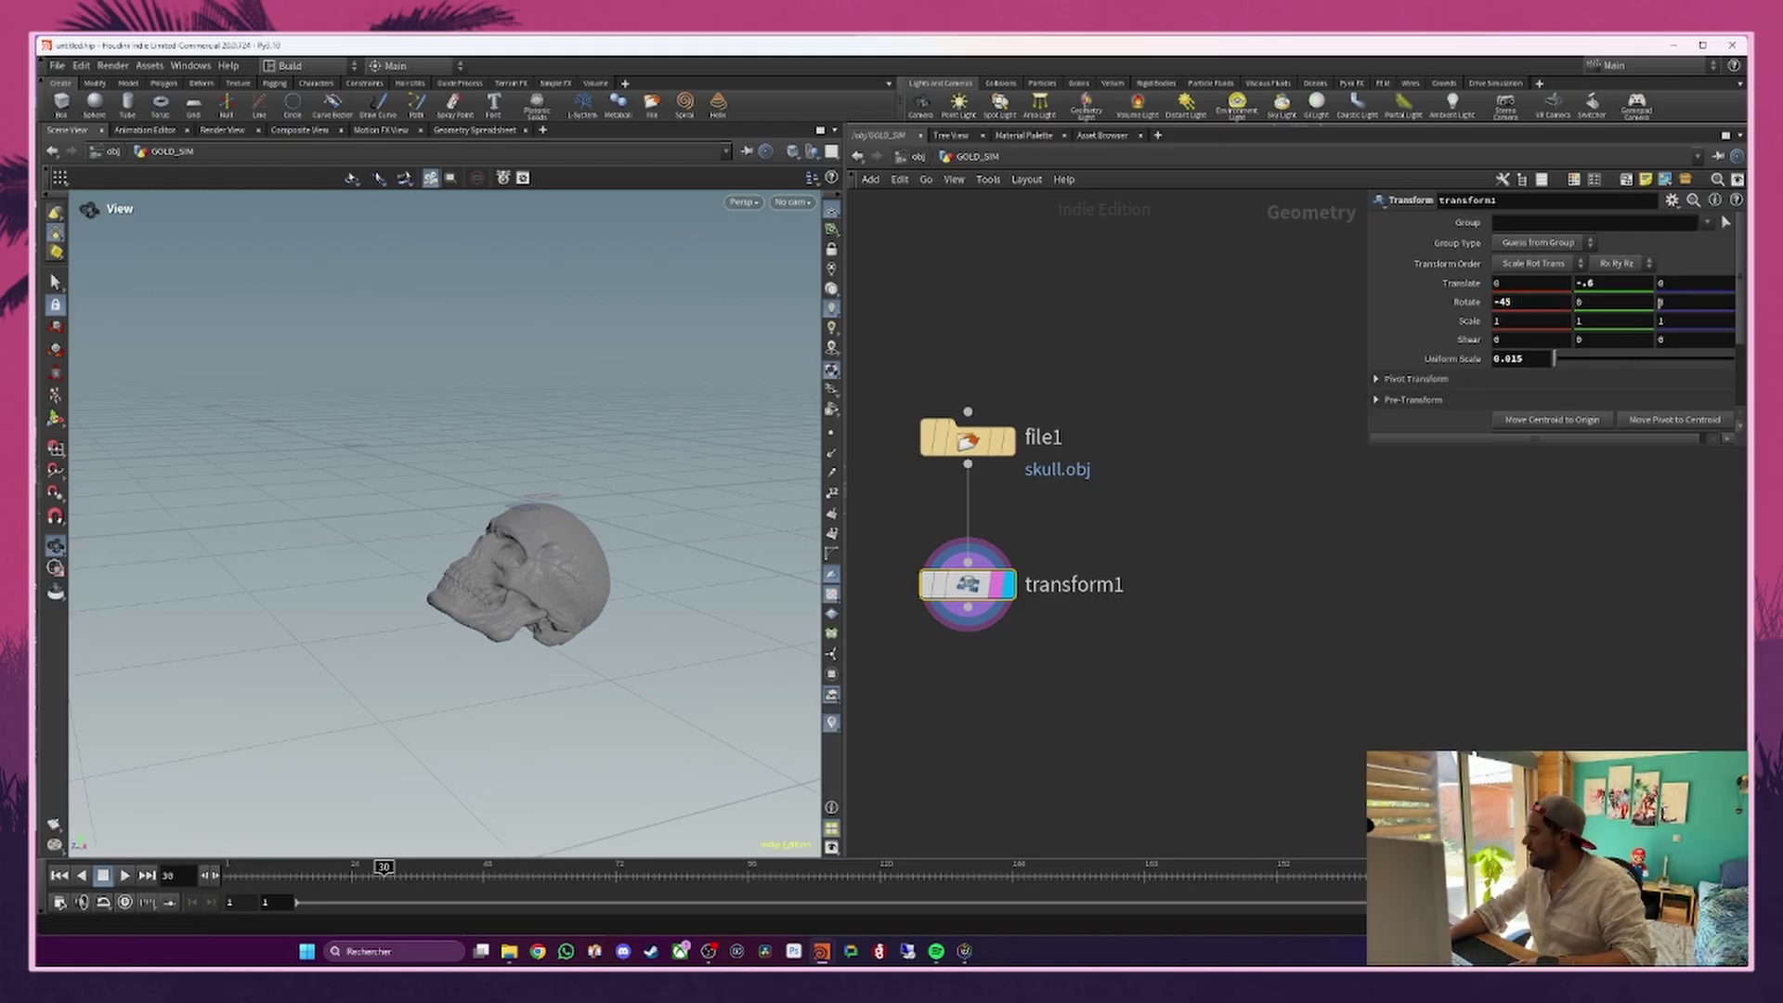
key(ctrl+z)
key(ctrl+a)
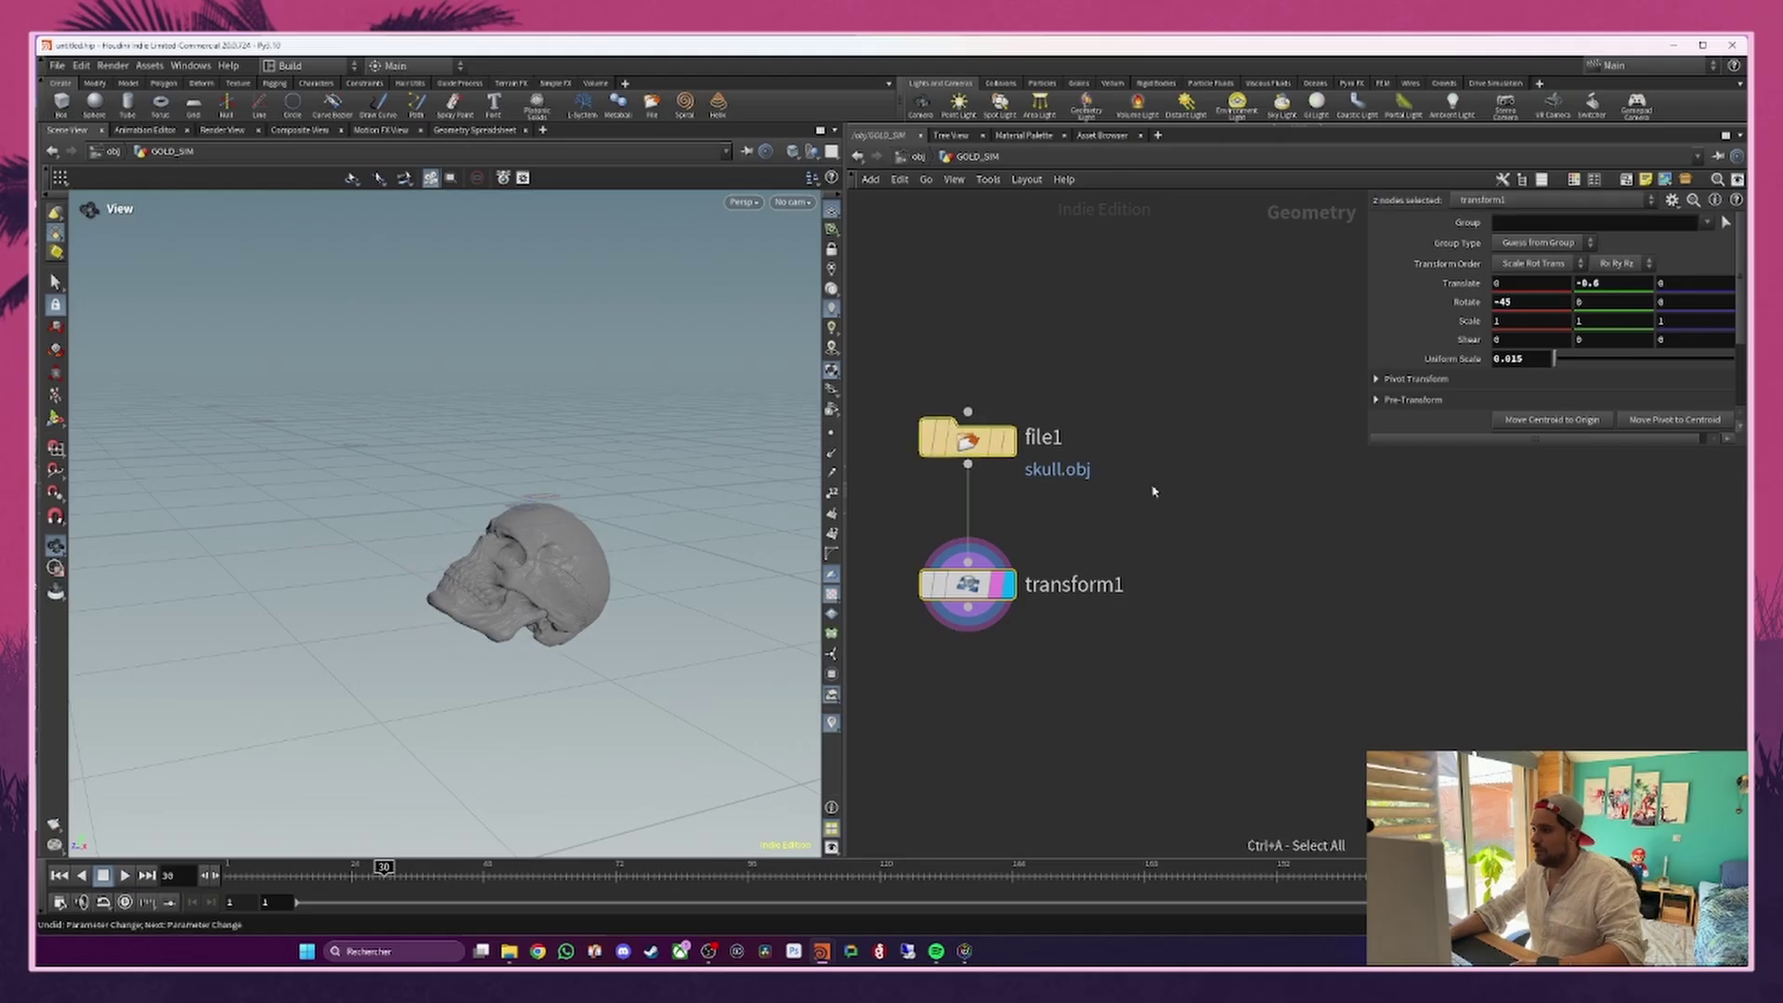
Step: Set the skull's Z translation to -0.3
middle_drag(1679, 283, 1628, 281)
click(1702, 287)
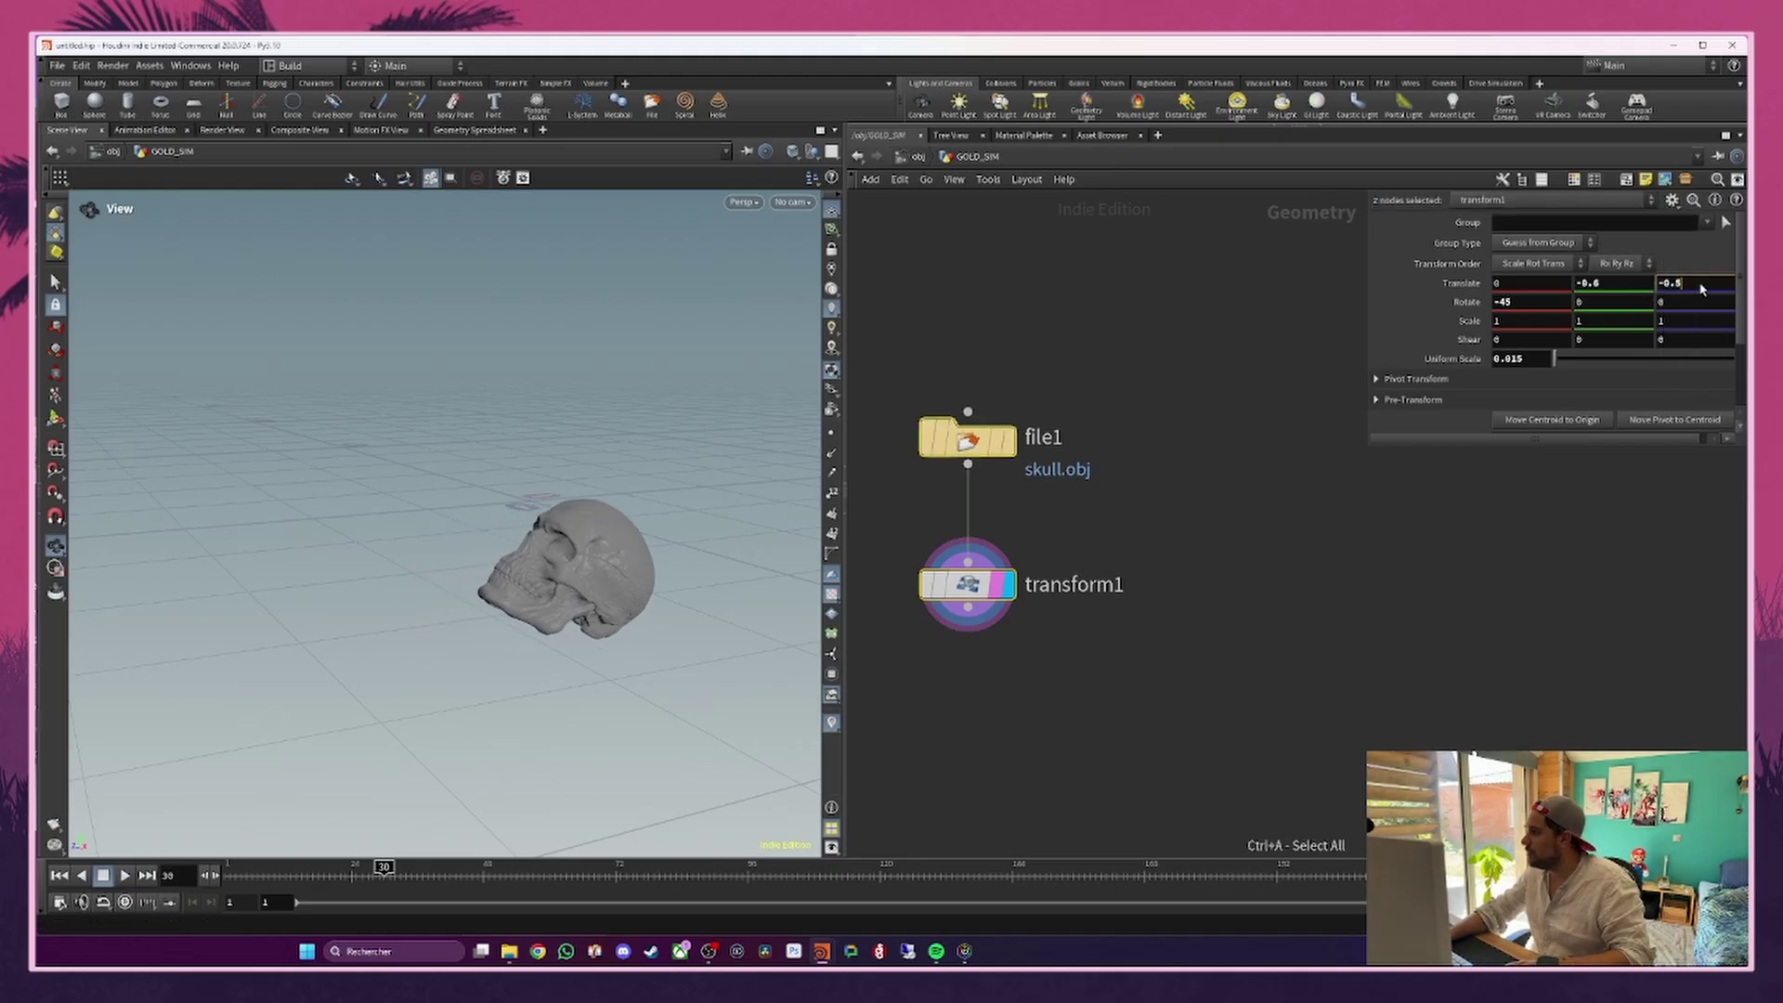
key(BackSpace)
text(3)
key(Return)
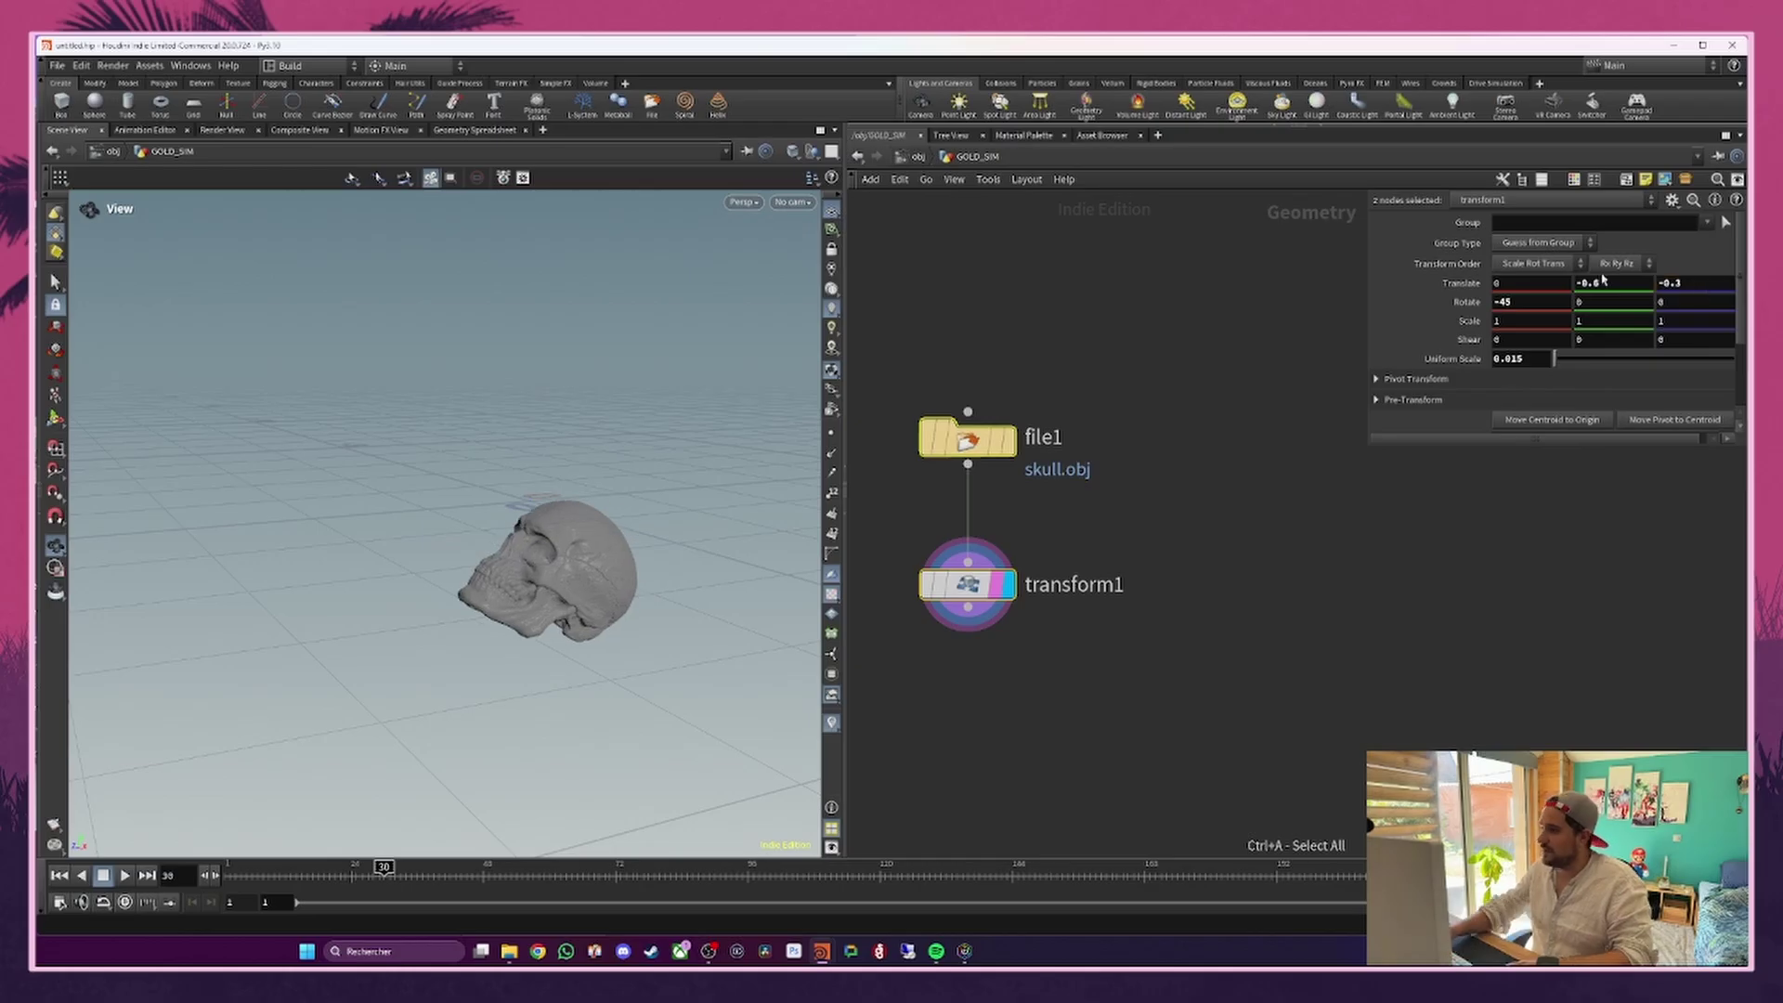
Step: Keyframe the Transform node's translation and rotation at frame 30
drag(398, 517, 633, 598)
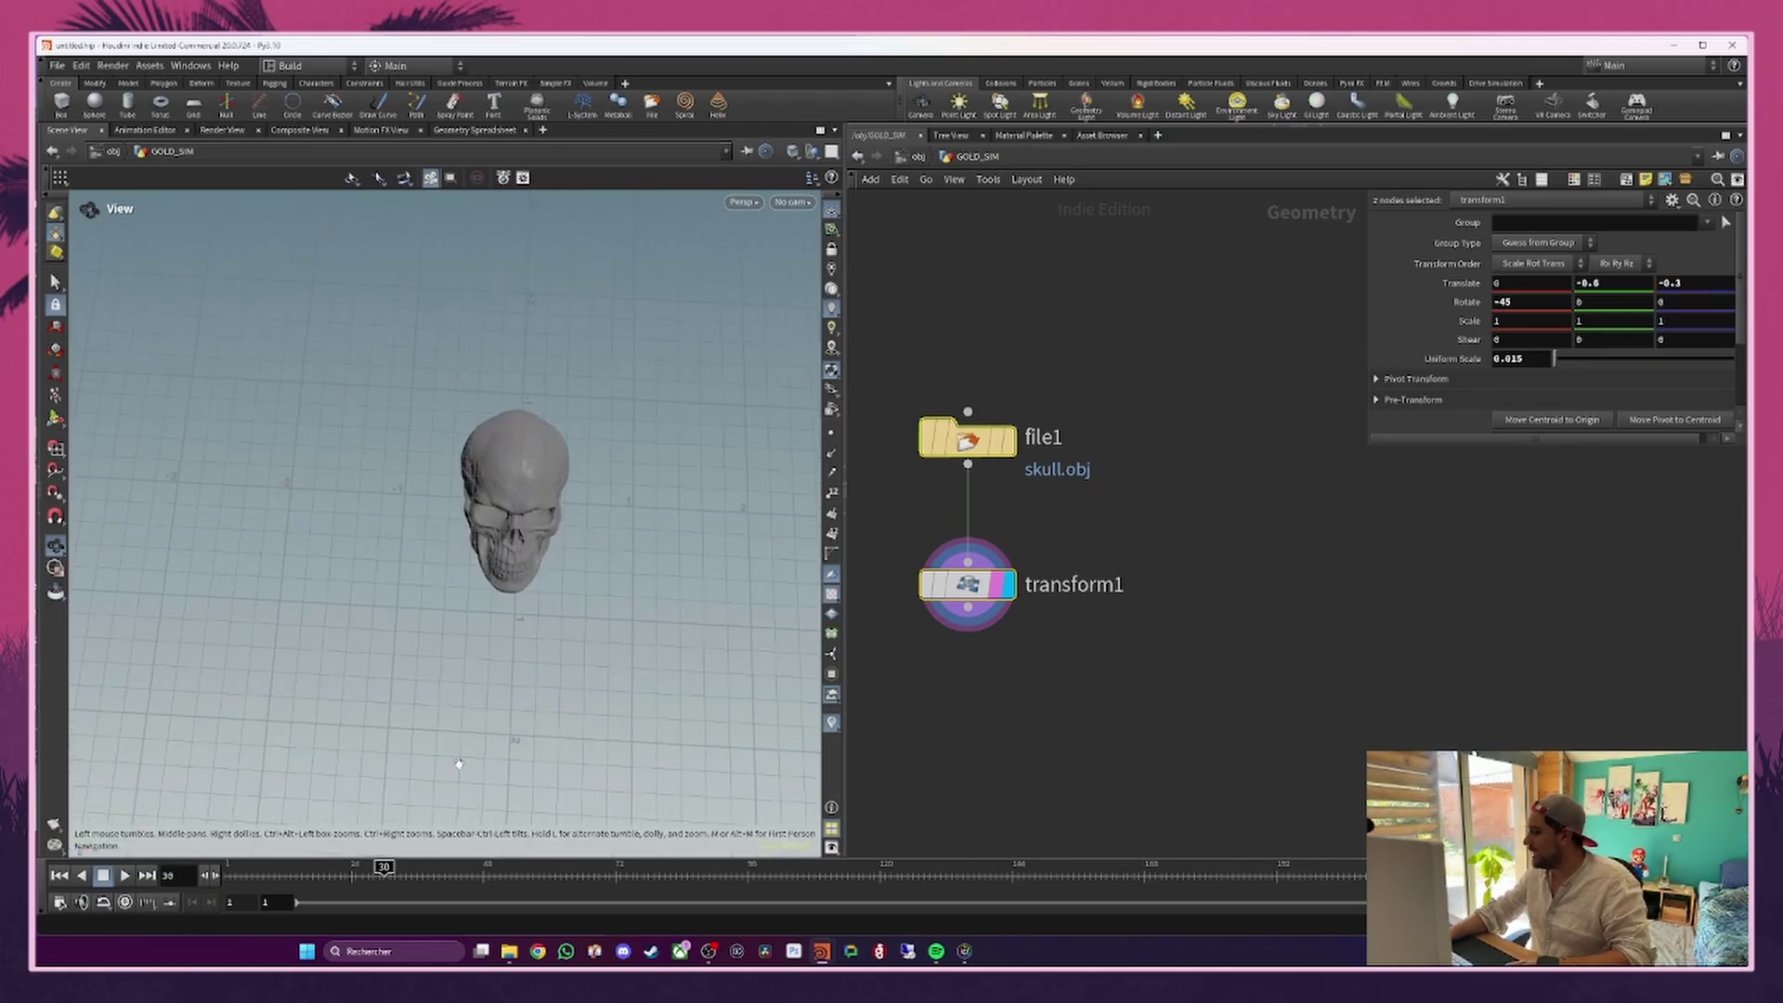
alt+click(1475, 303)
alt+click(1462, 283)
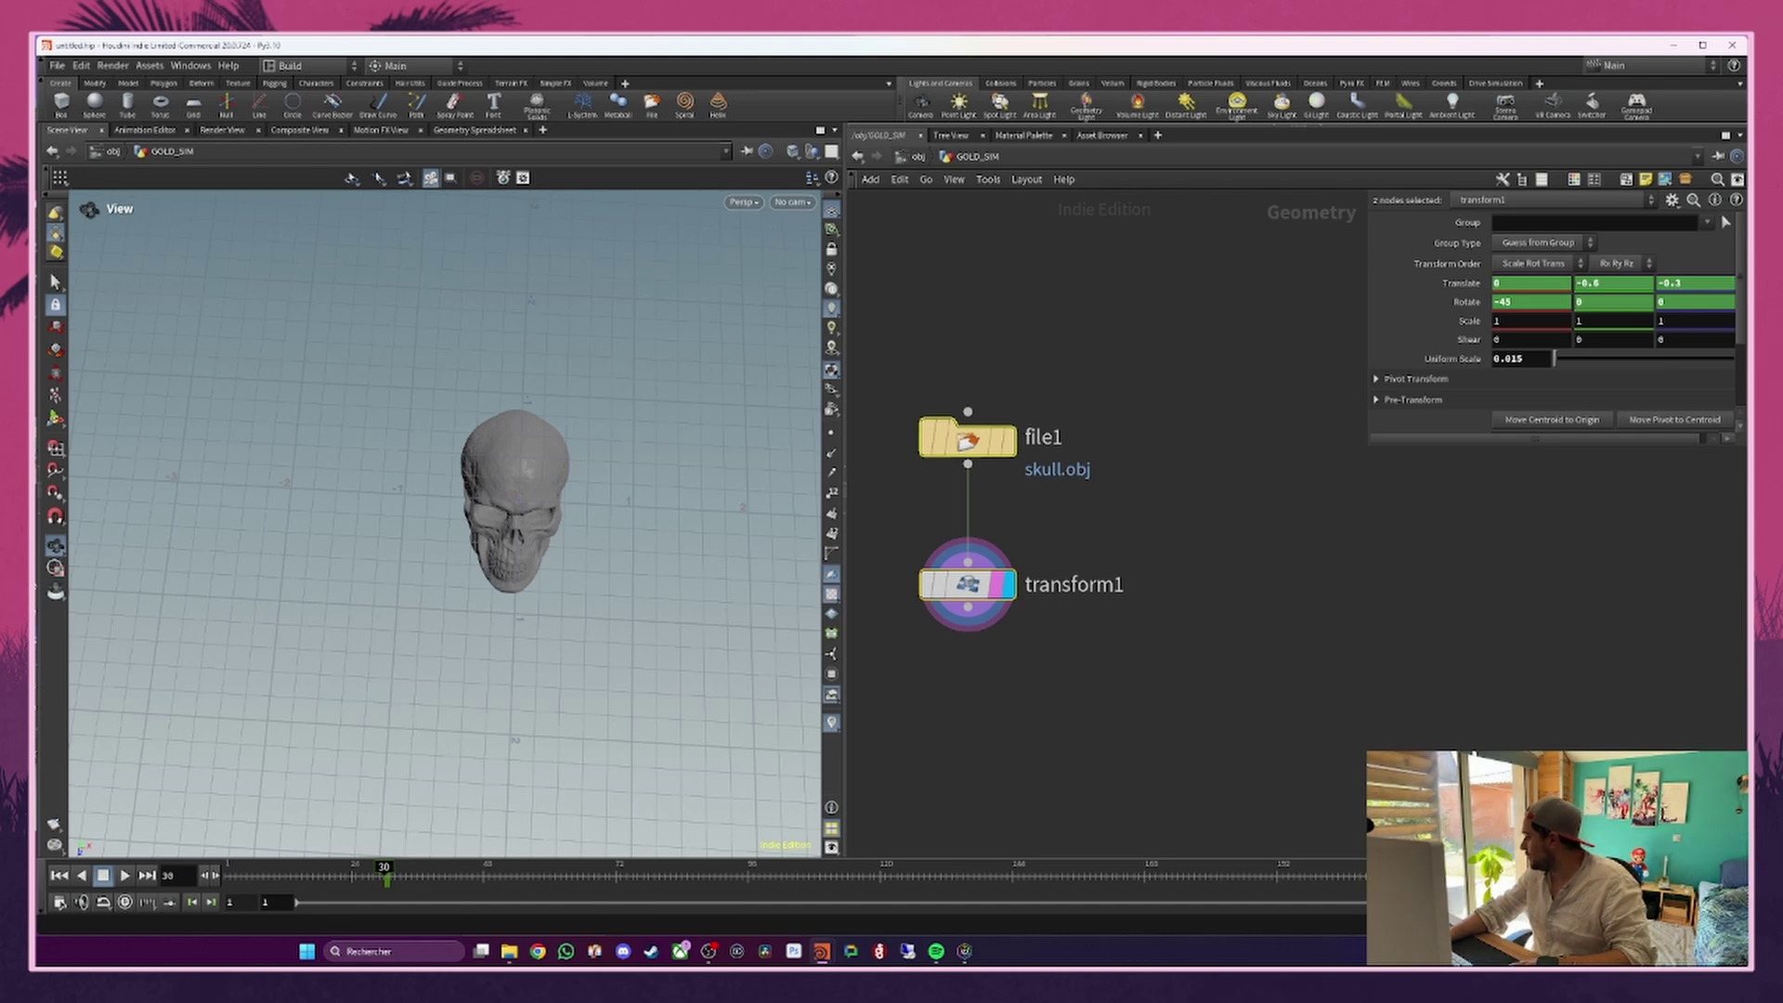
Step: Move to frame 100 and set the skull's Y translation to -0.1
click(768, 884)
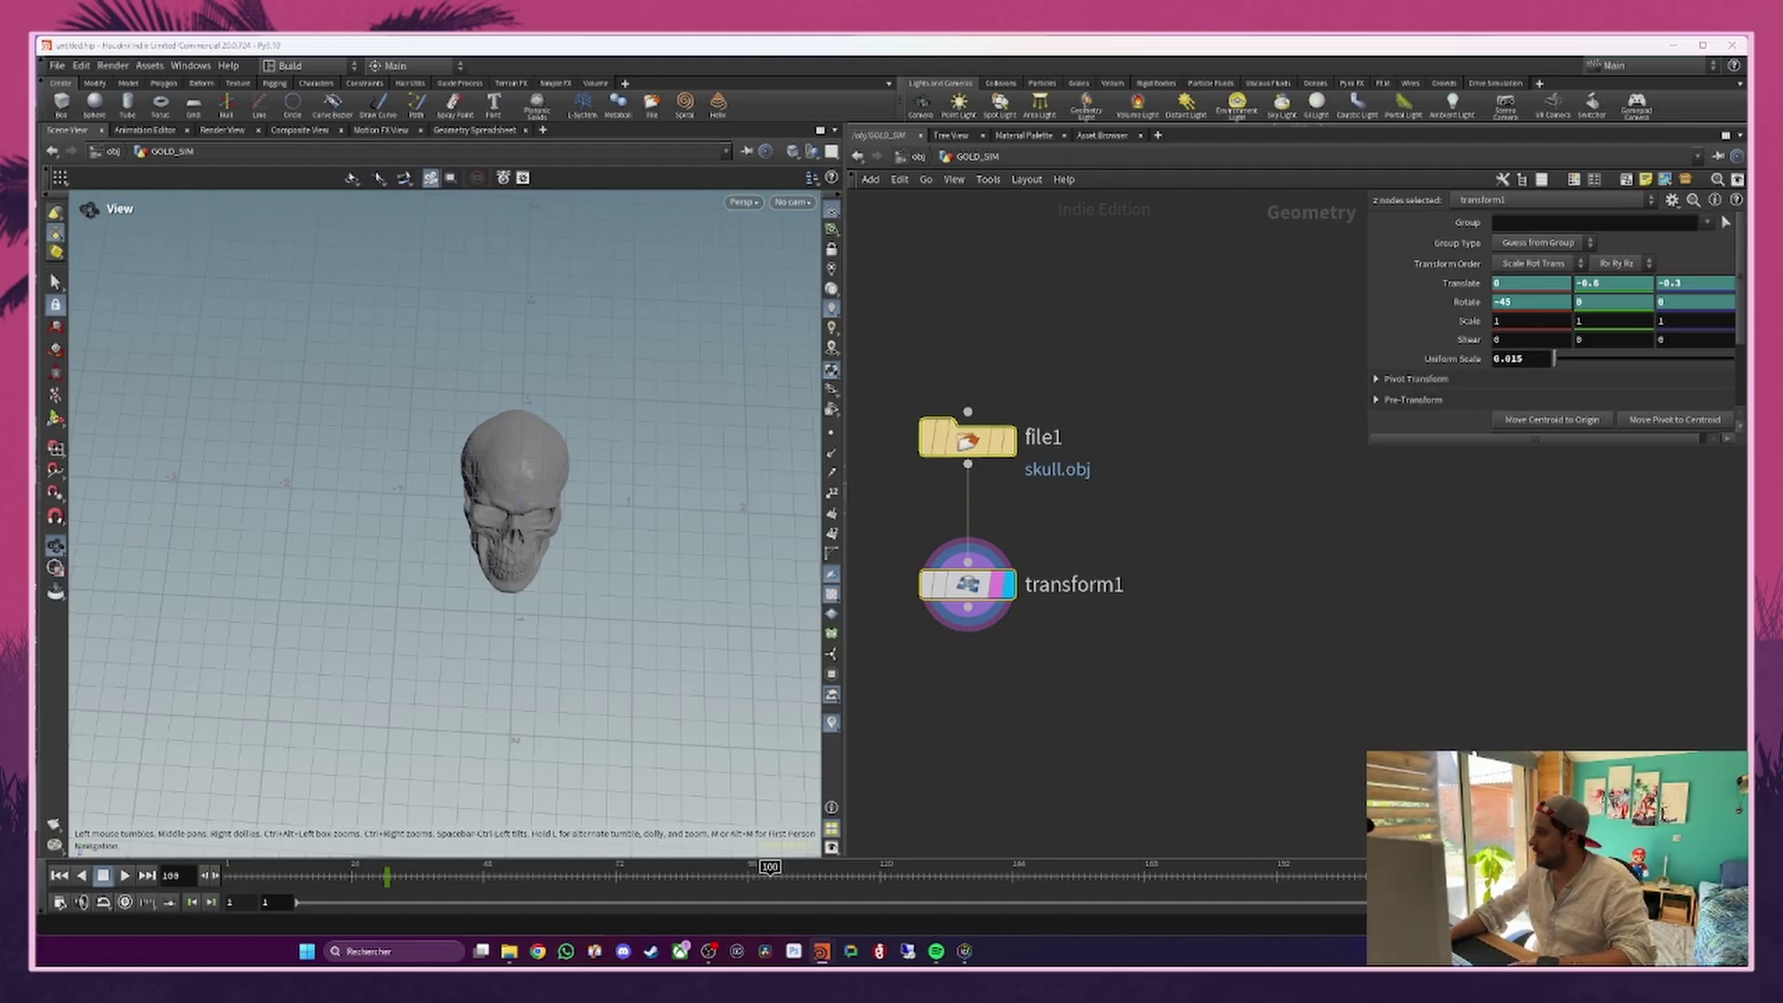
click(1608, 291)
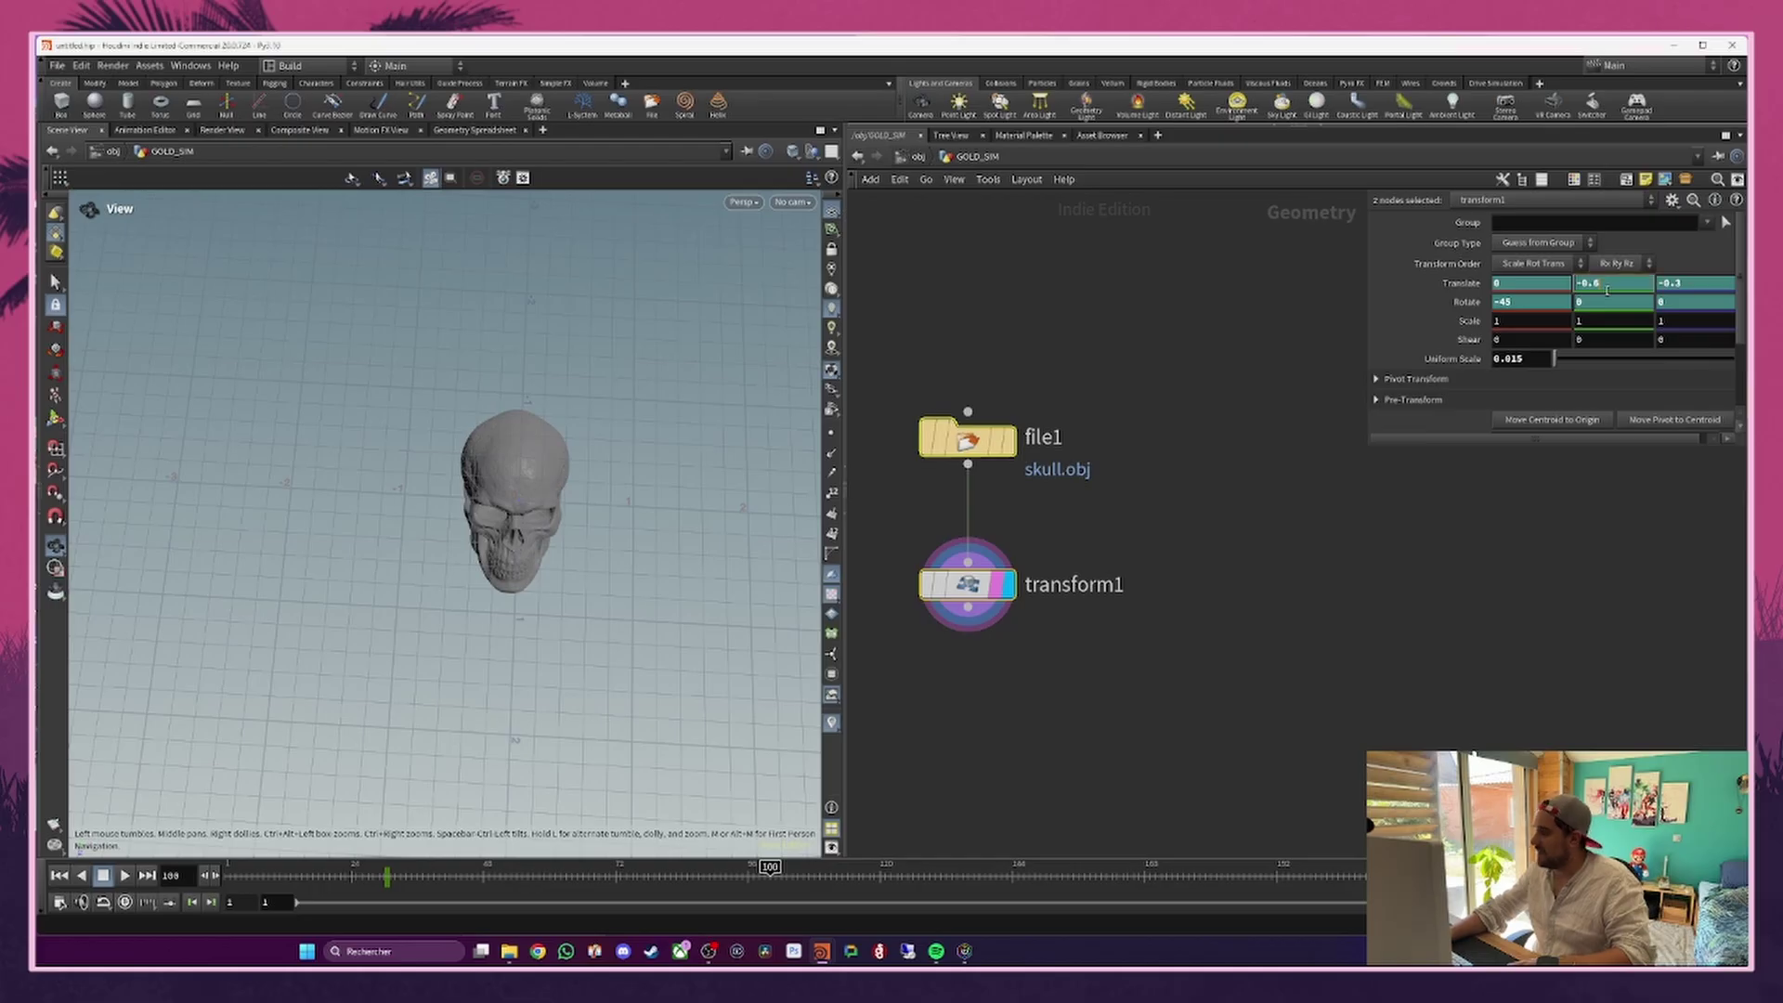
key(BackSpace)
text(1)
key(Return)
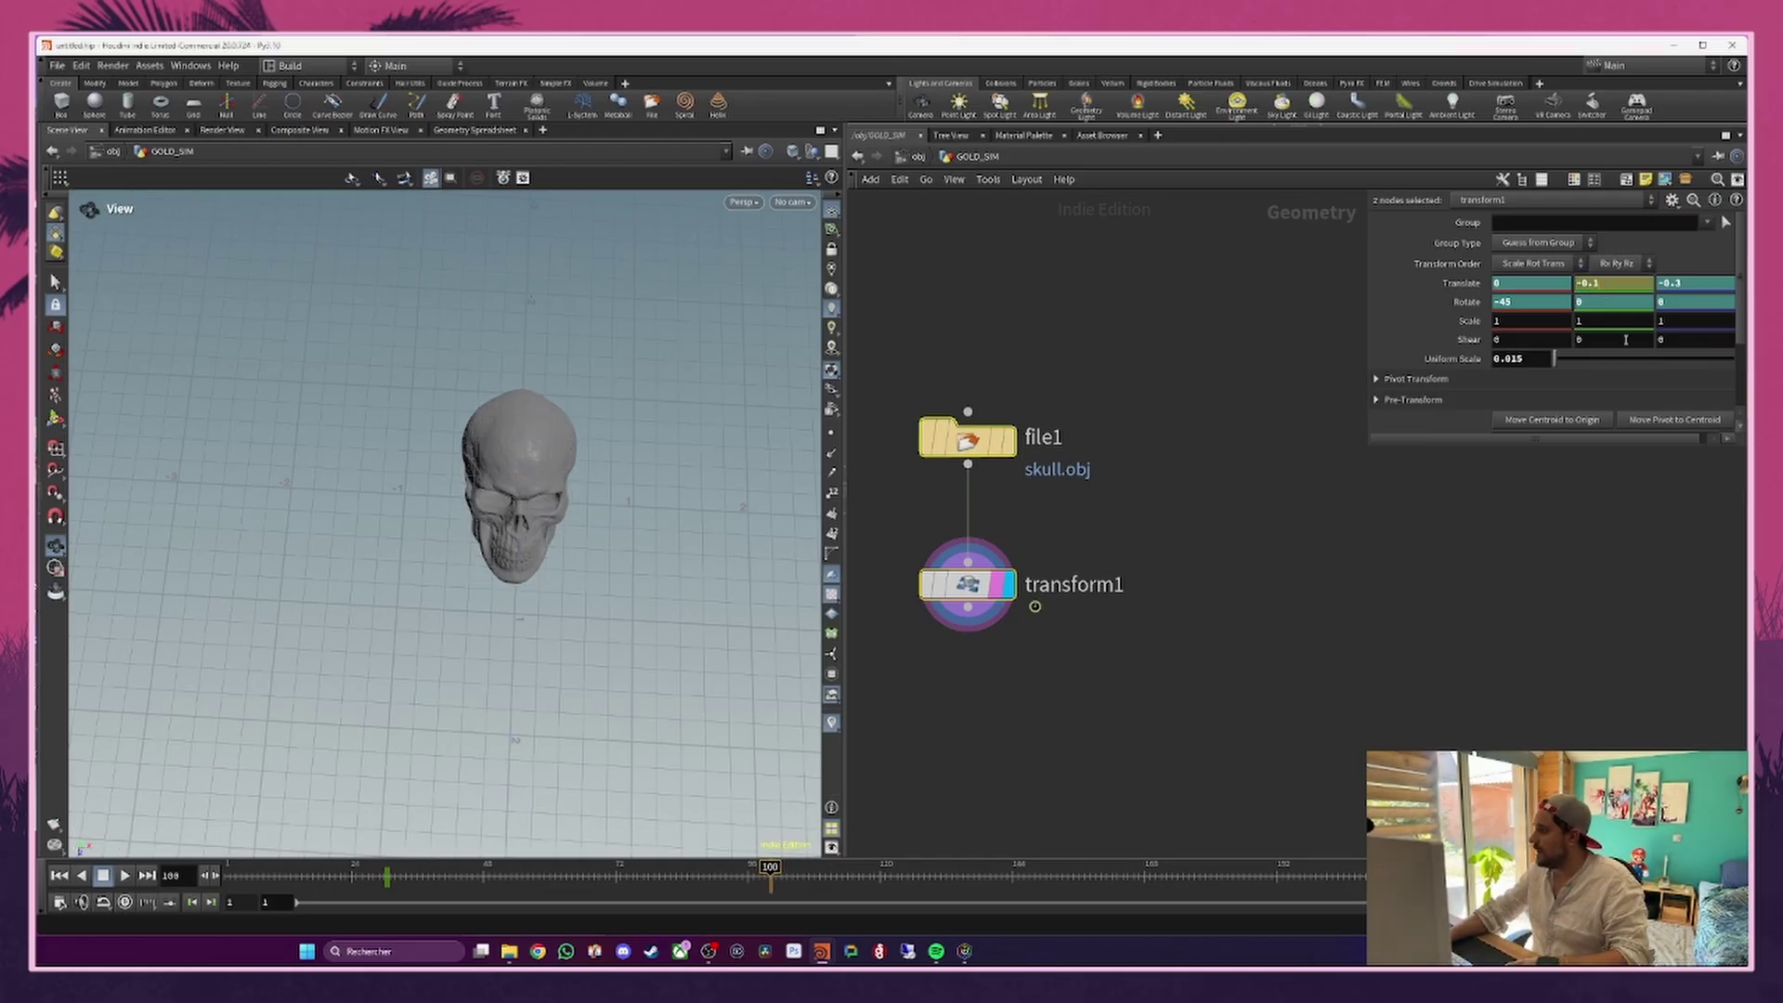
Step: Set the X rotation to -65 and keyframe the skull's translation and rotation at frame 100
click(1505, 302)
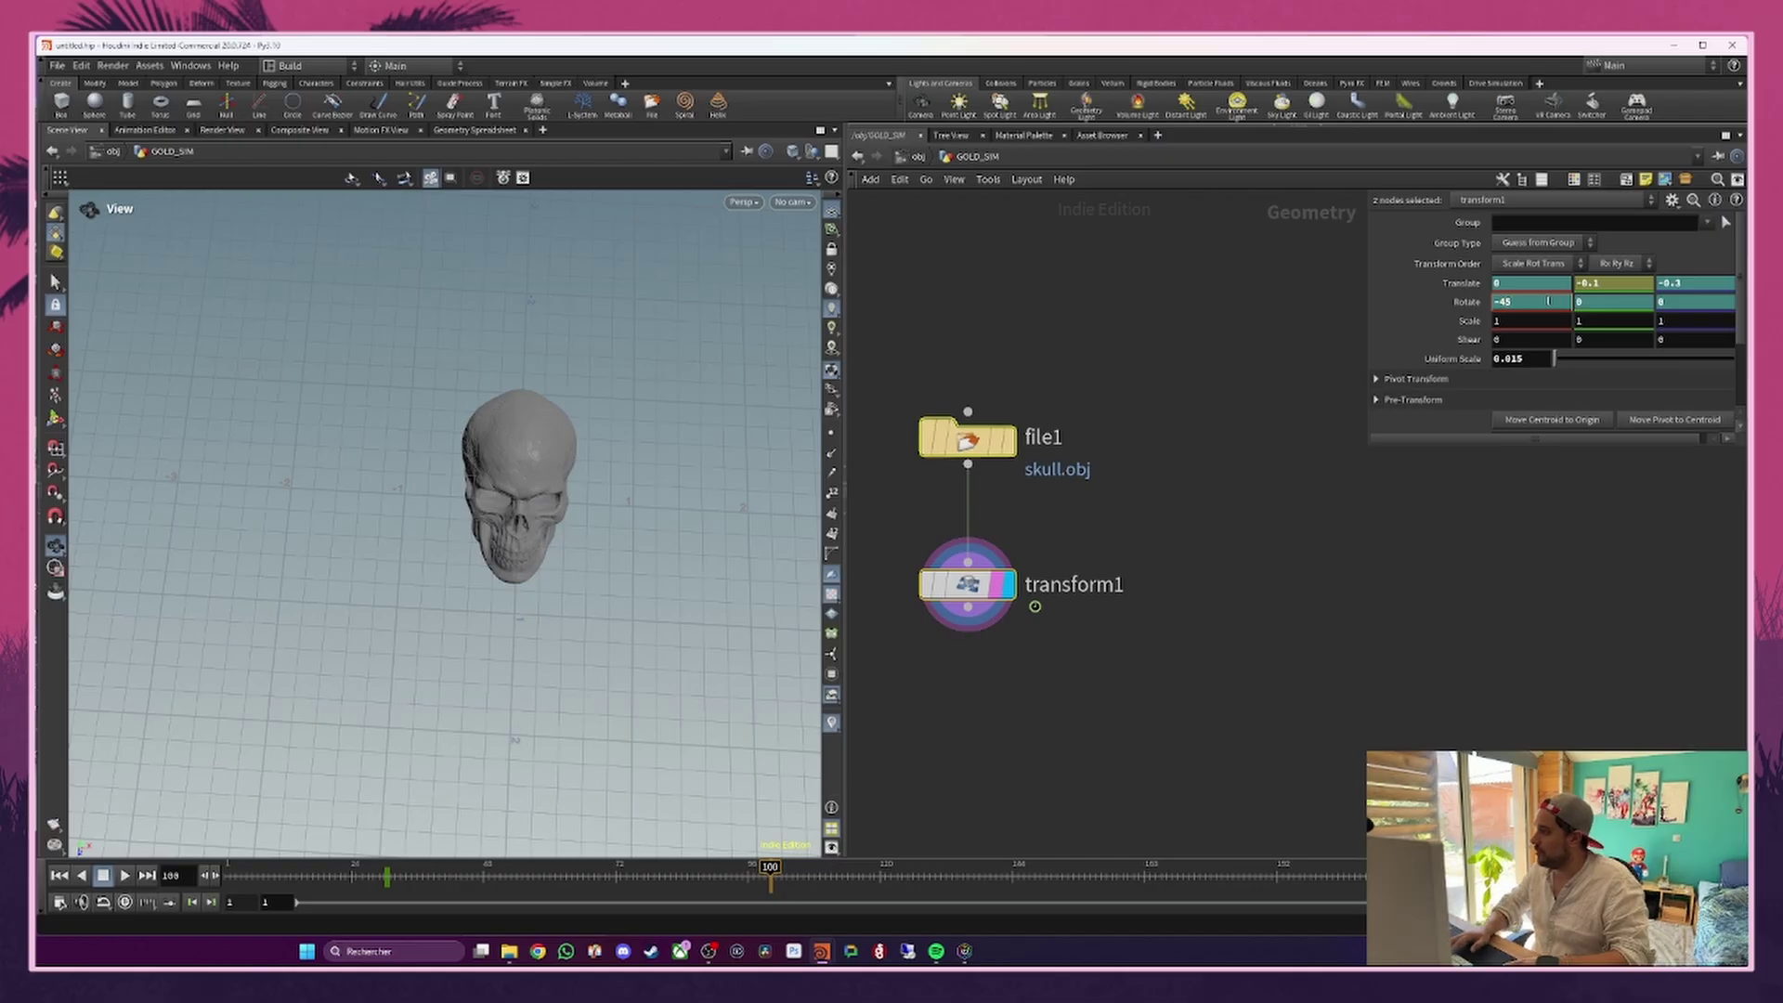
key(BackSpace)
text(6)
key(Return)
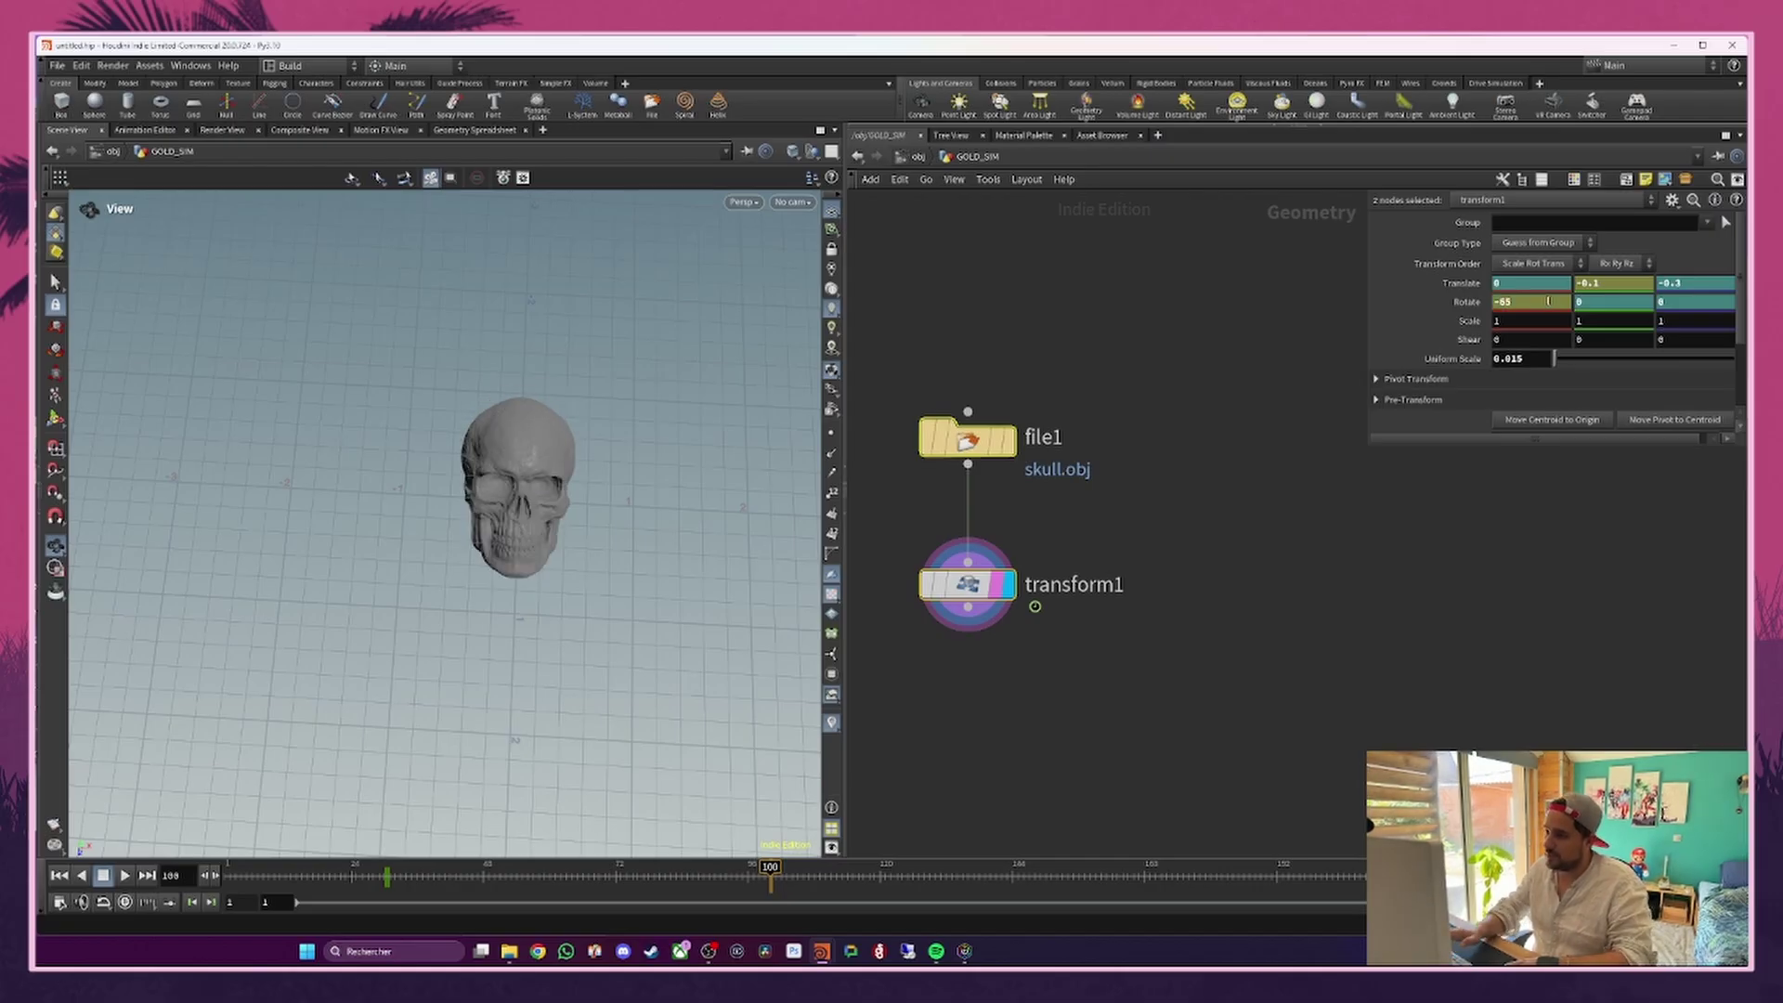
drag(535, 511, 566, 437)
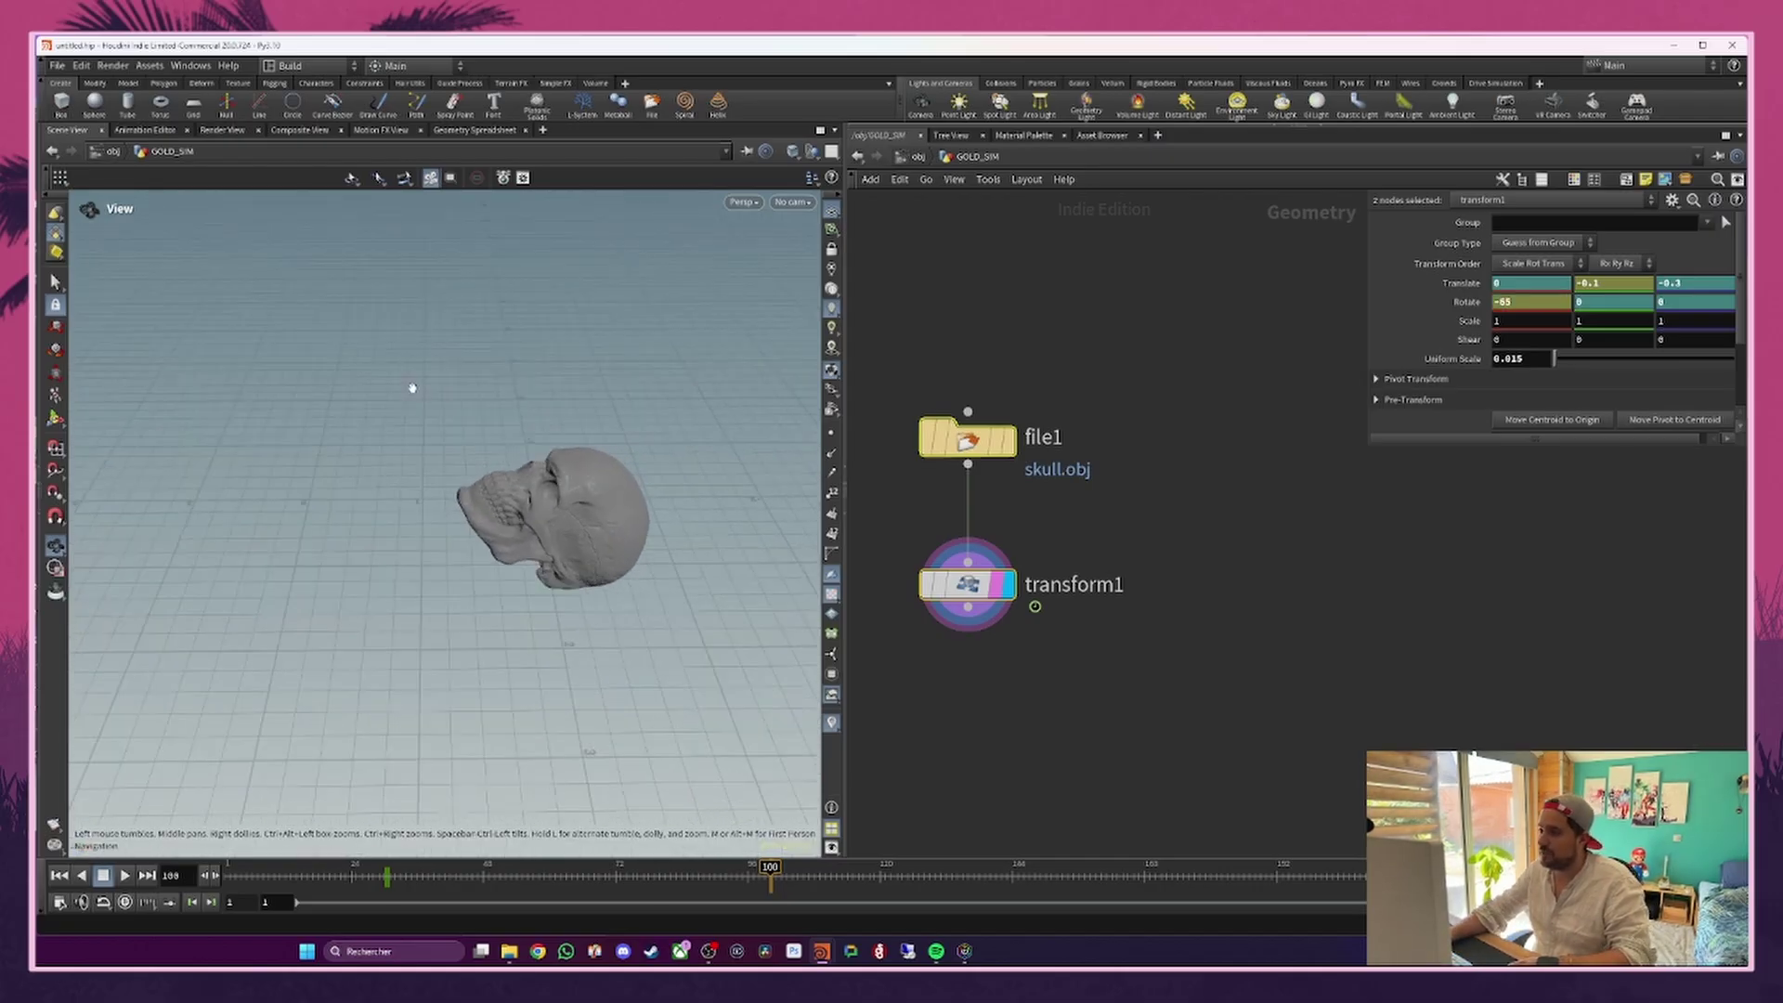
alt+click(1467, 301)
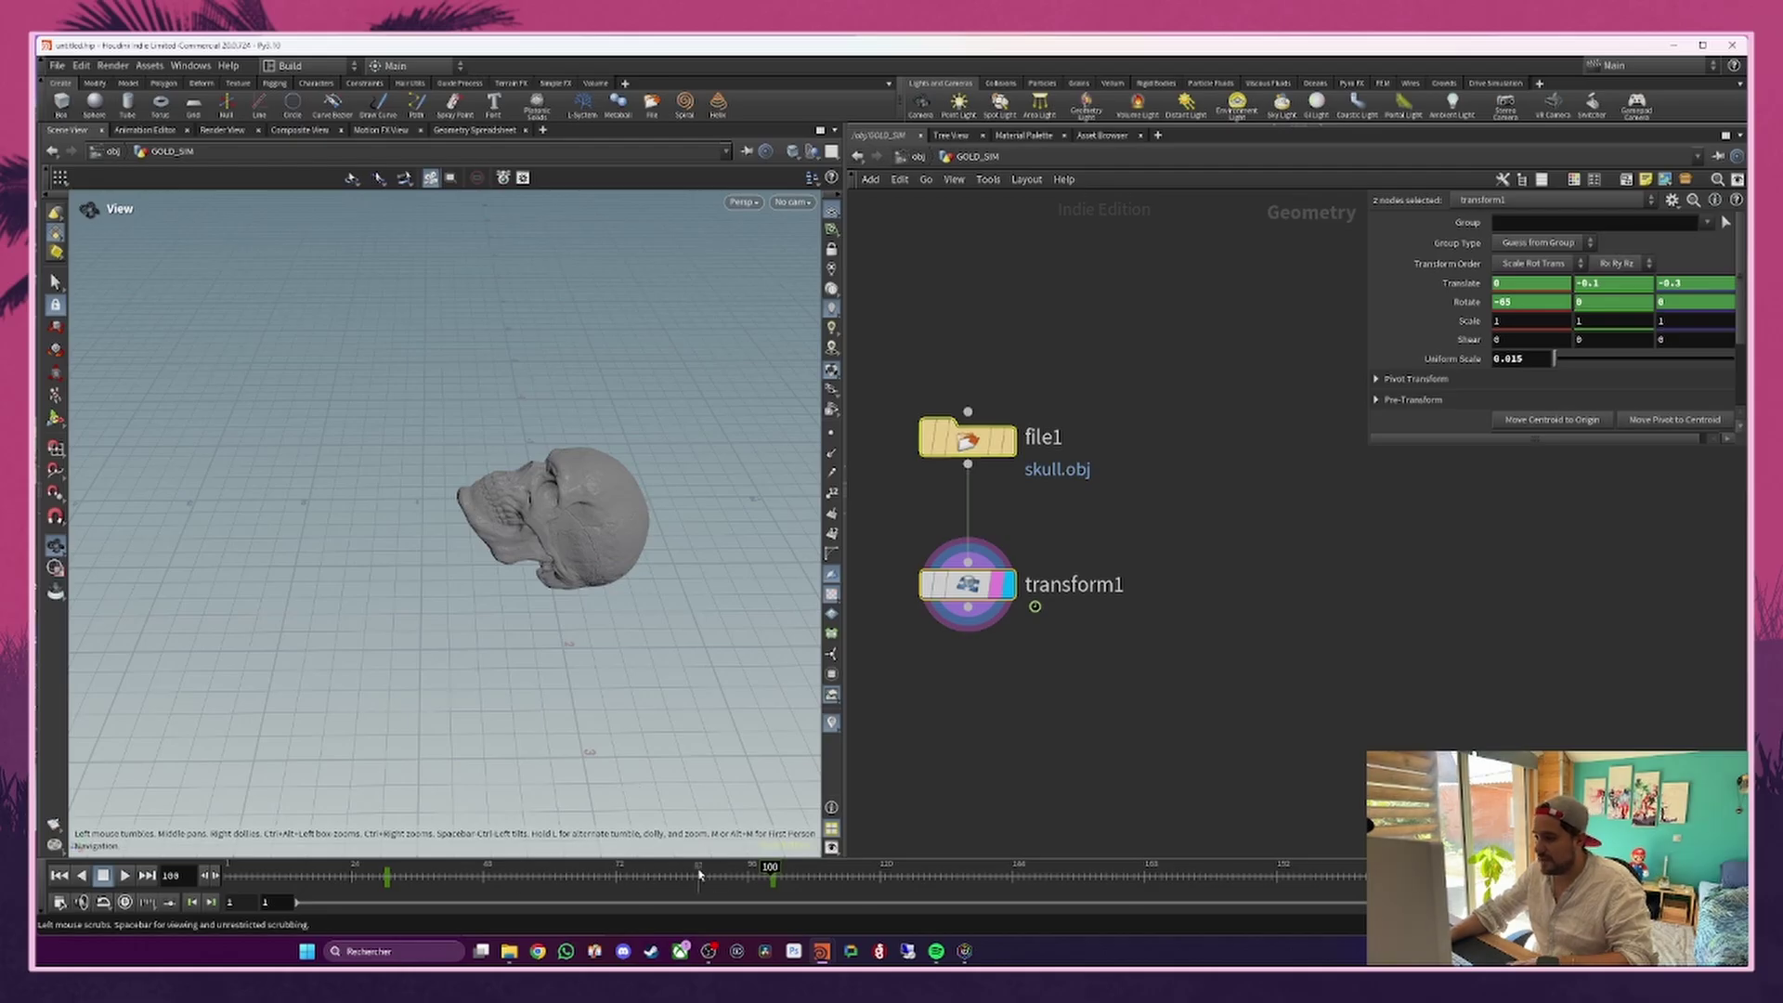
Step: Keyframe the skull's translation and rotation at frame 240 and open the Animation Editor over the centre of the workspace
drag(734, 875, 1551, 886)
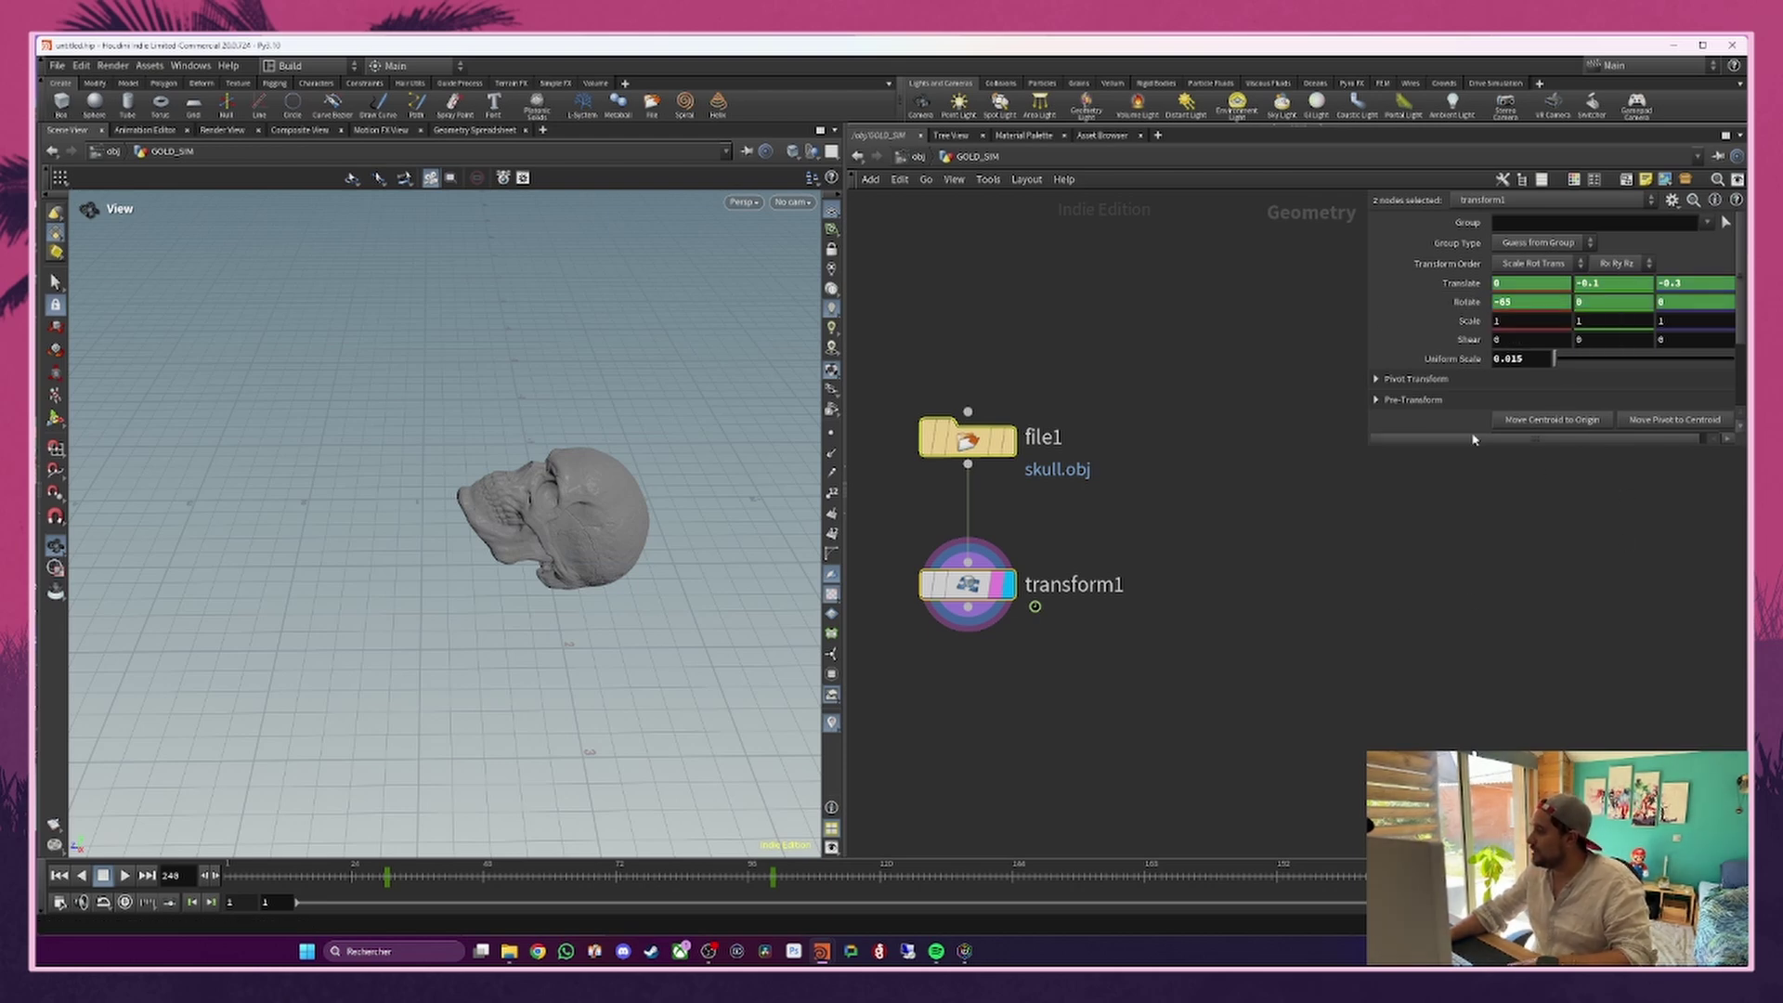
click(190, 65)
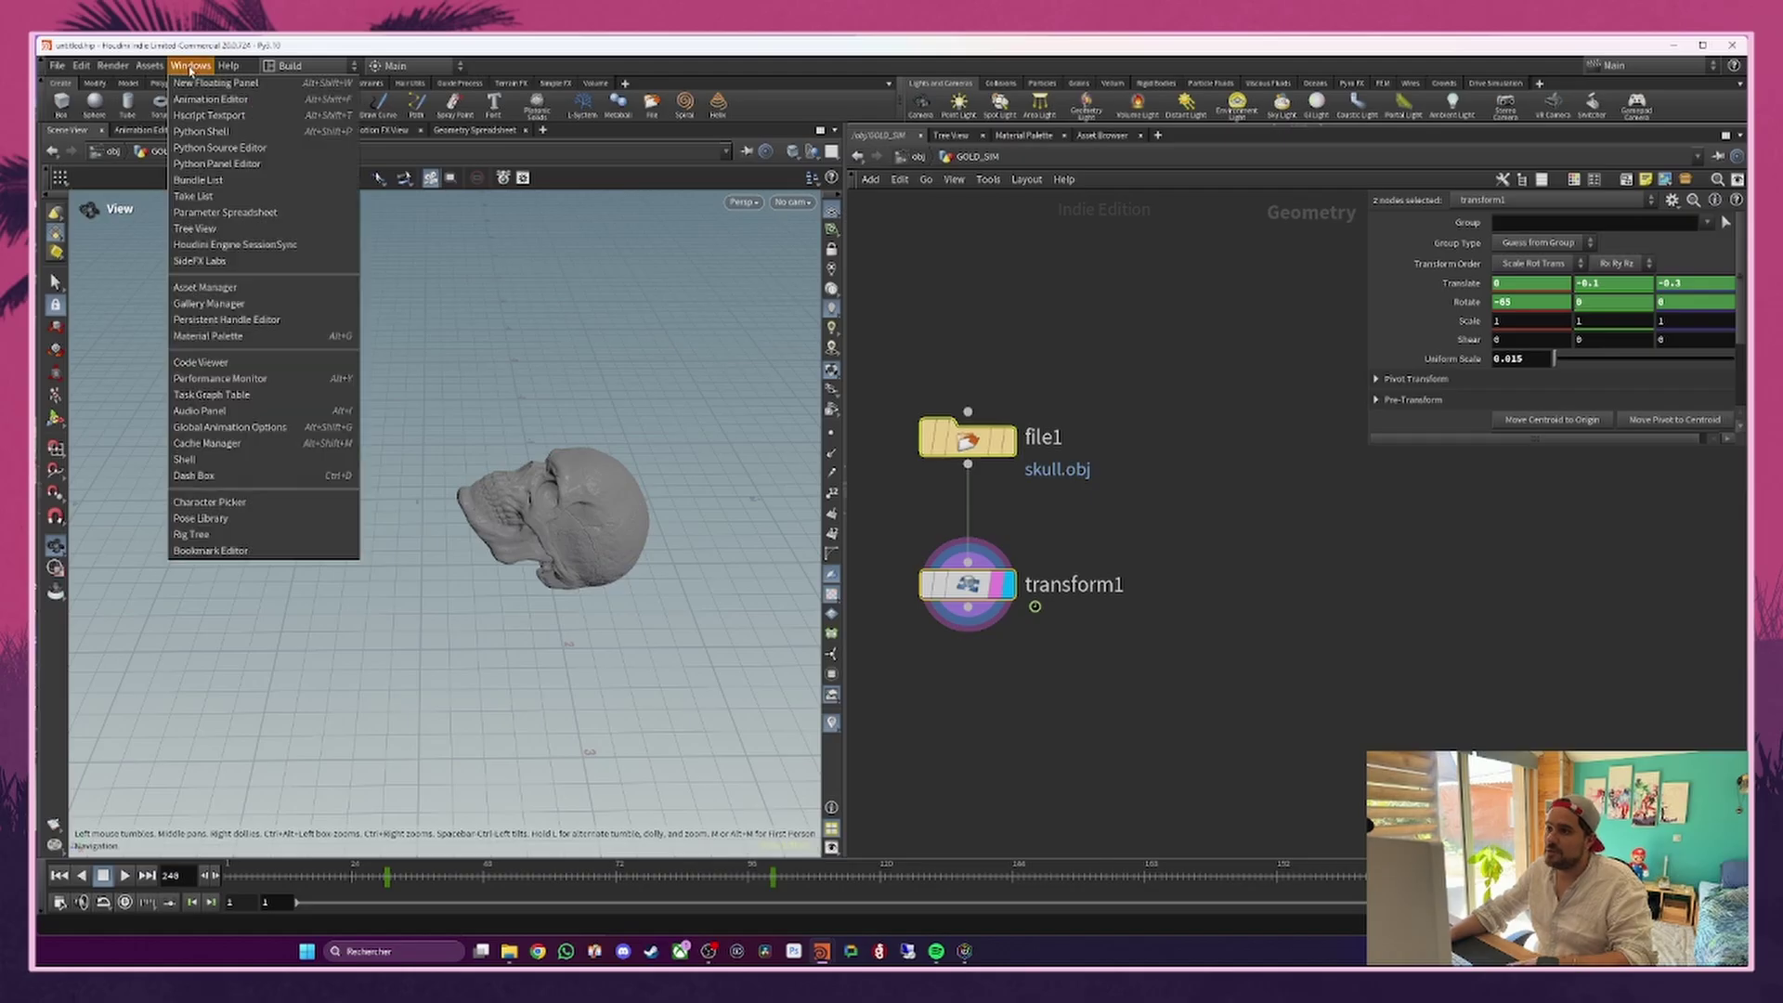
click(221, 101)
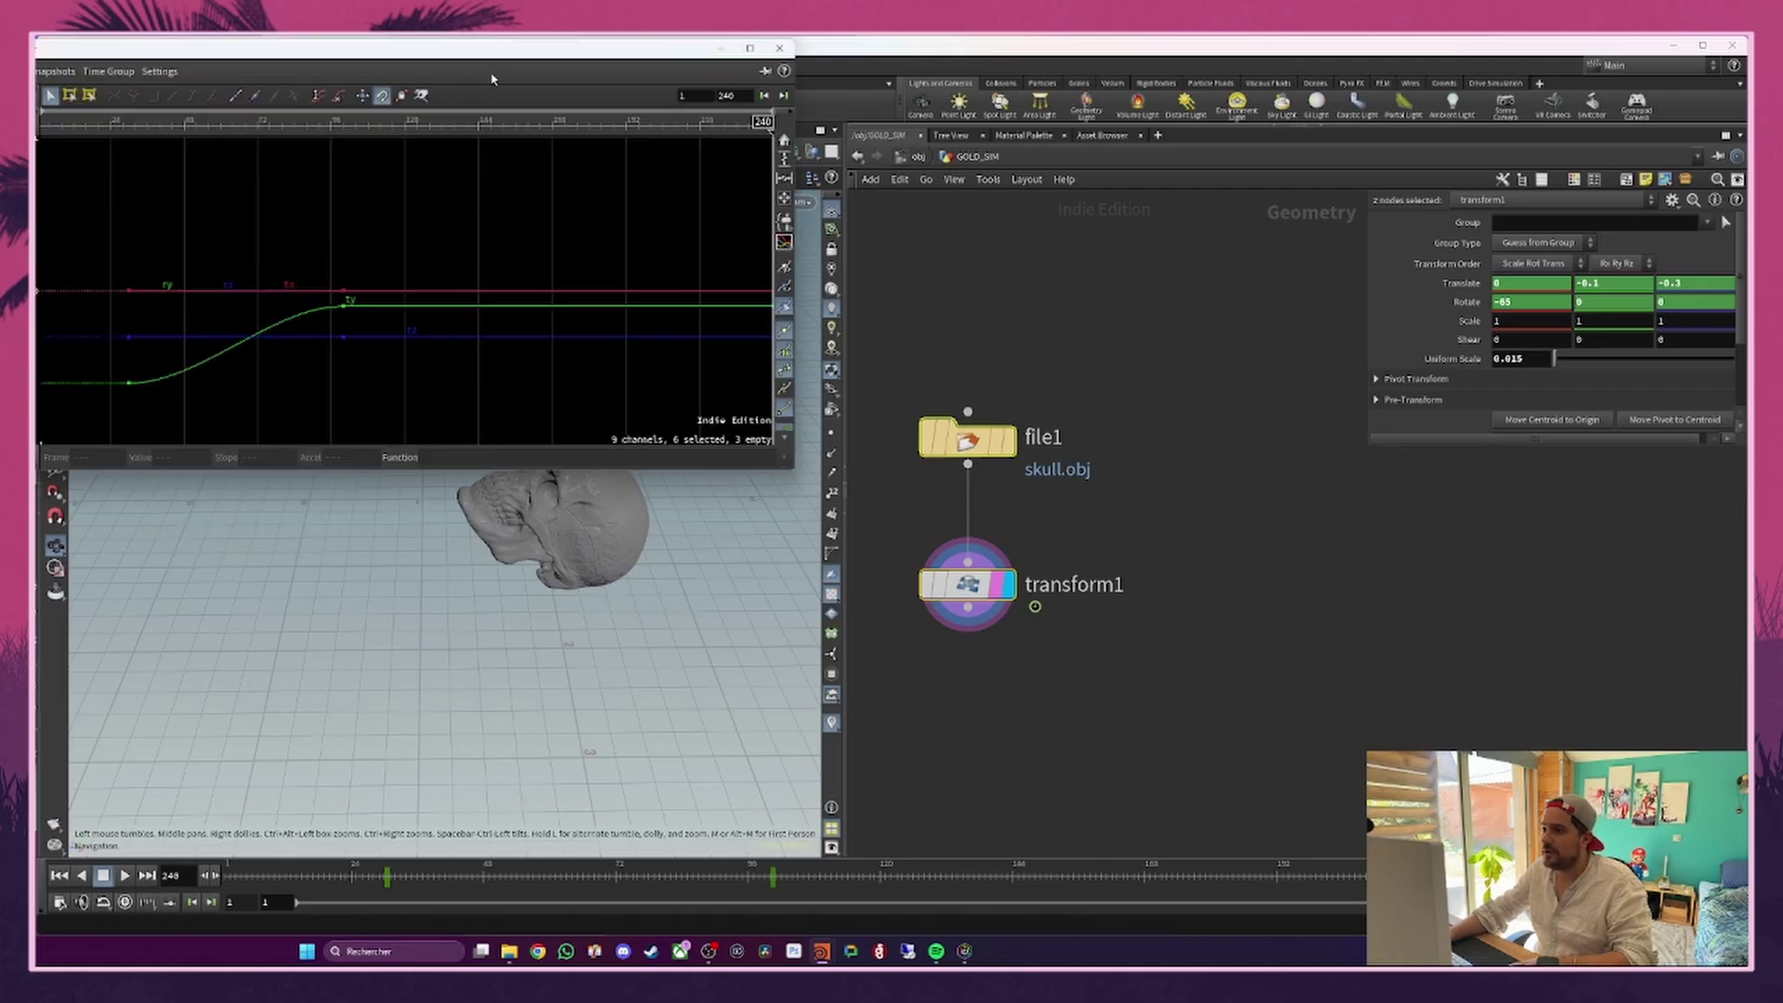
drag(499, 50, 1021, 321)
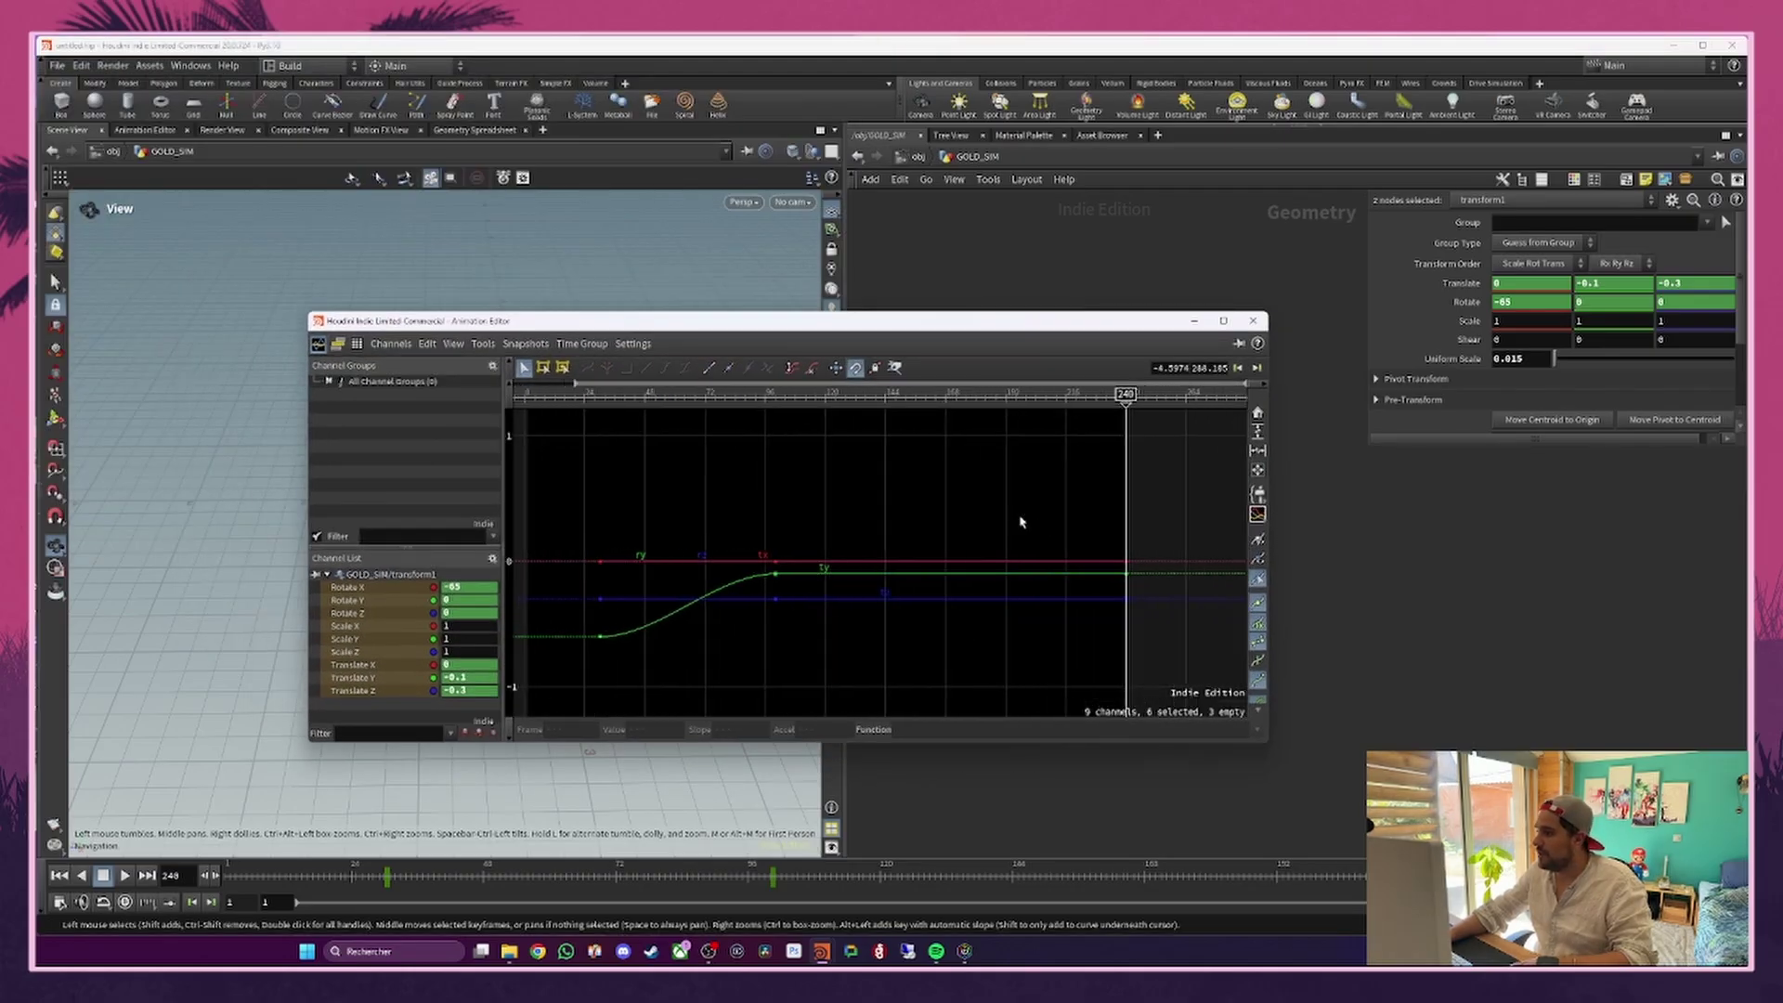
Step: Lower the Rotate X curve's frame 240 key to about -67.1 and tilt the frame 100 key's tangent downward to smooth the motion
drag(1105, 537, 1151, 575)
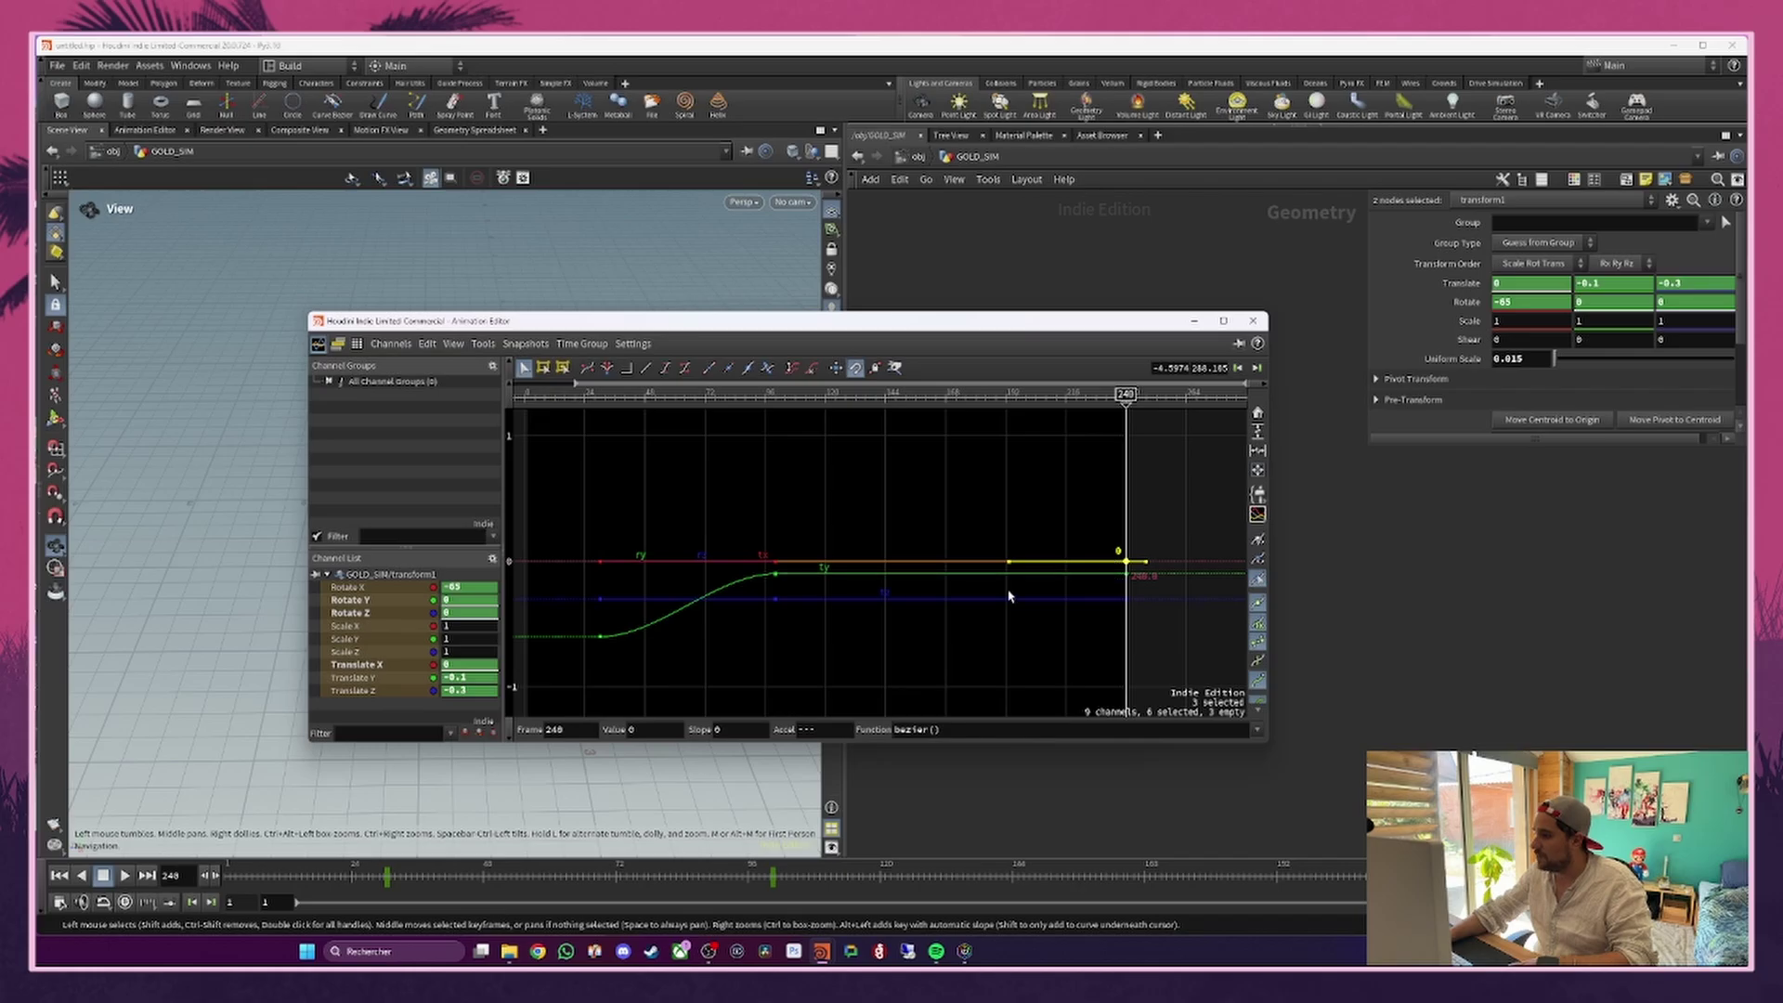
click(370, 603)
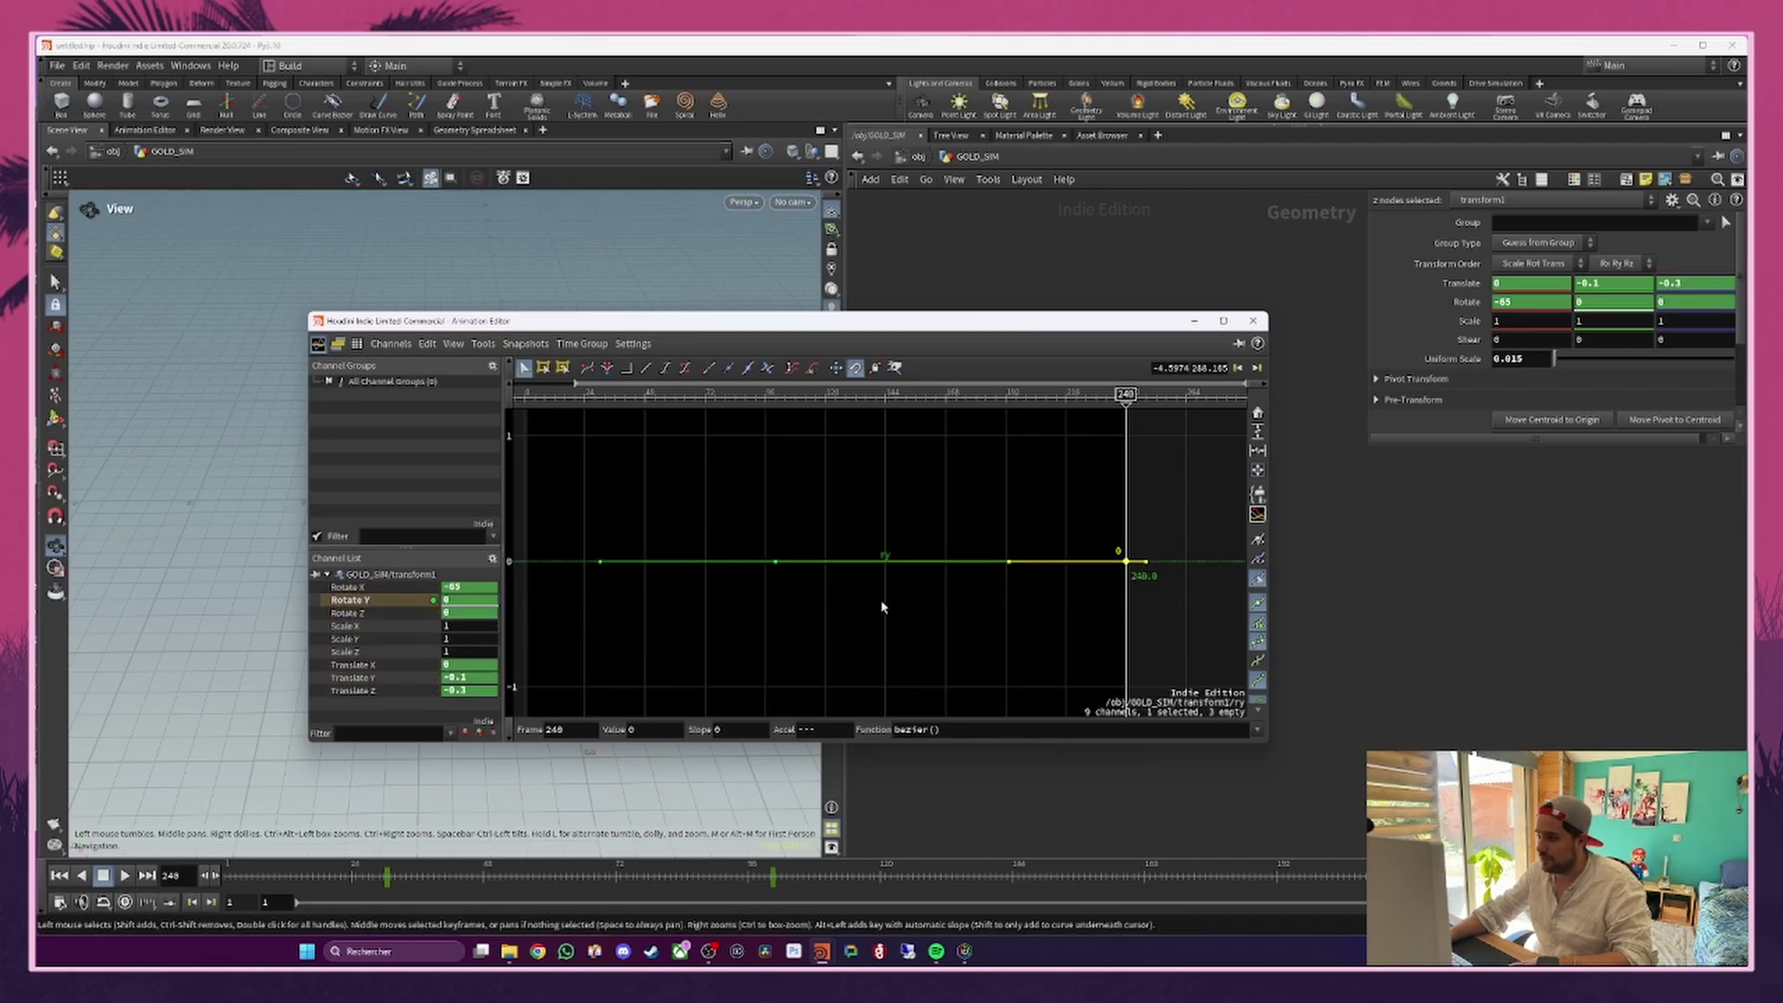
key(h)
click(375, 613)
click(386, 588)
key(h)
scroll(808, 538, down, 2)
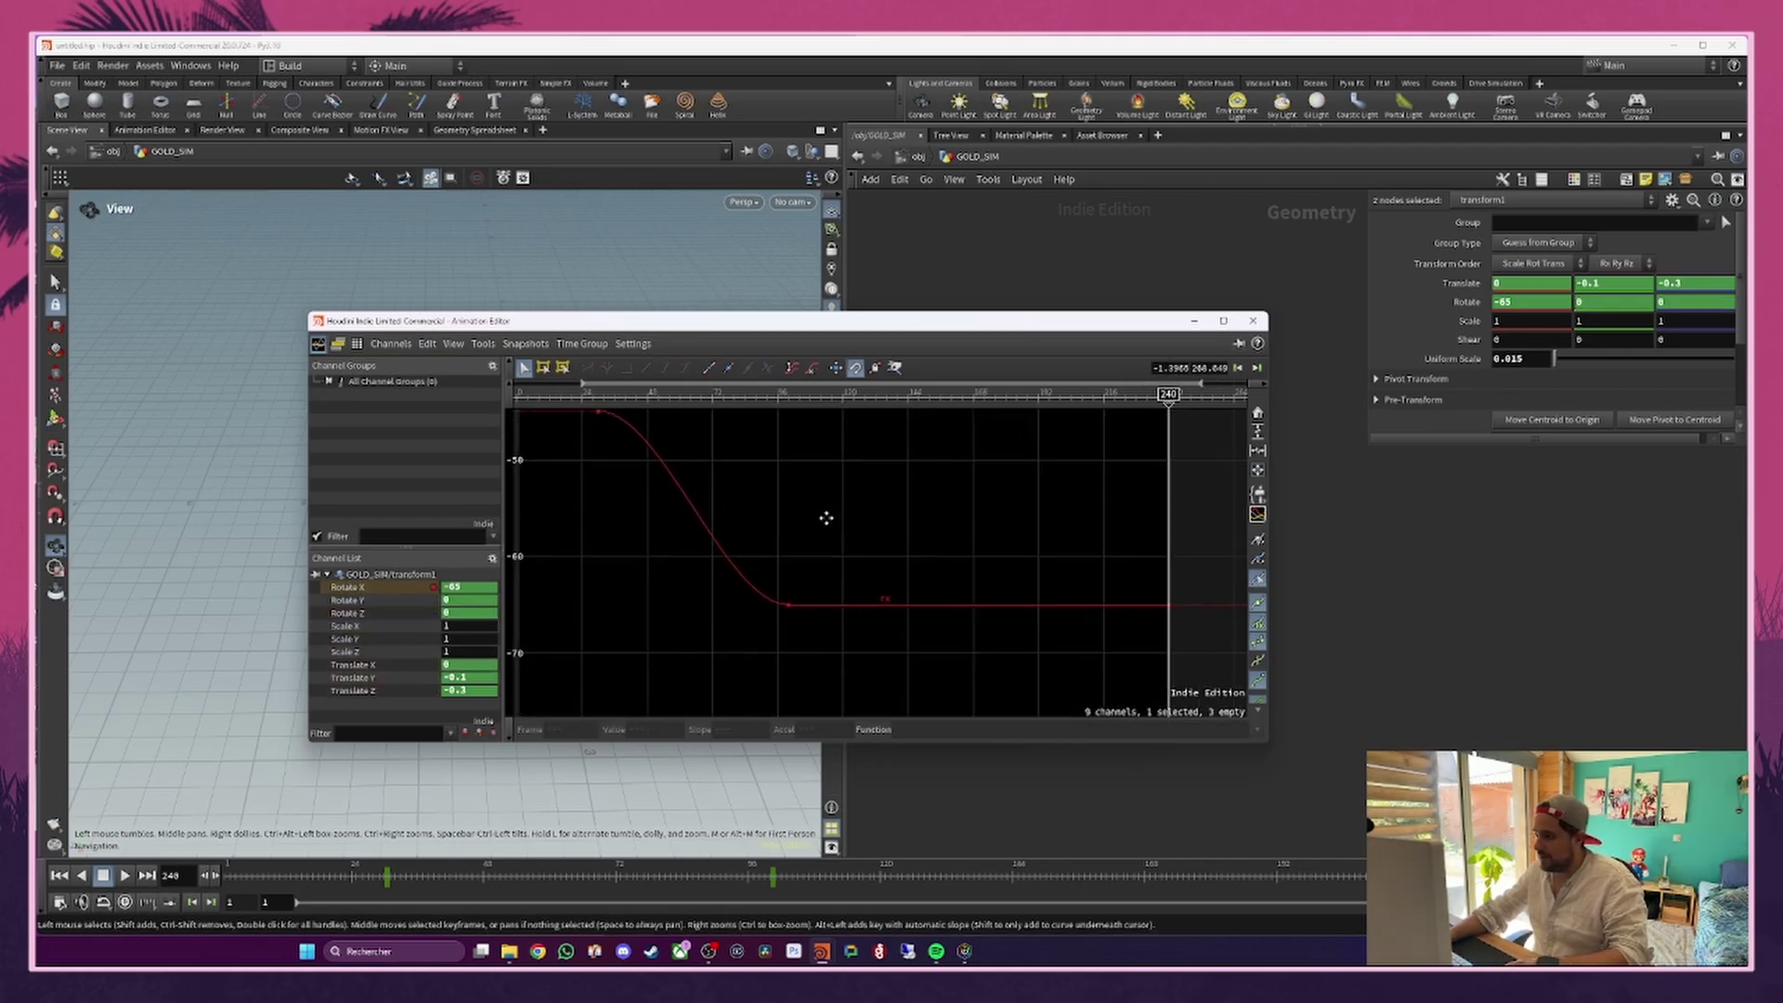
drag(972, 527, 1152, 620)
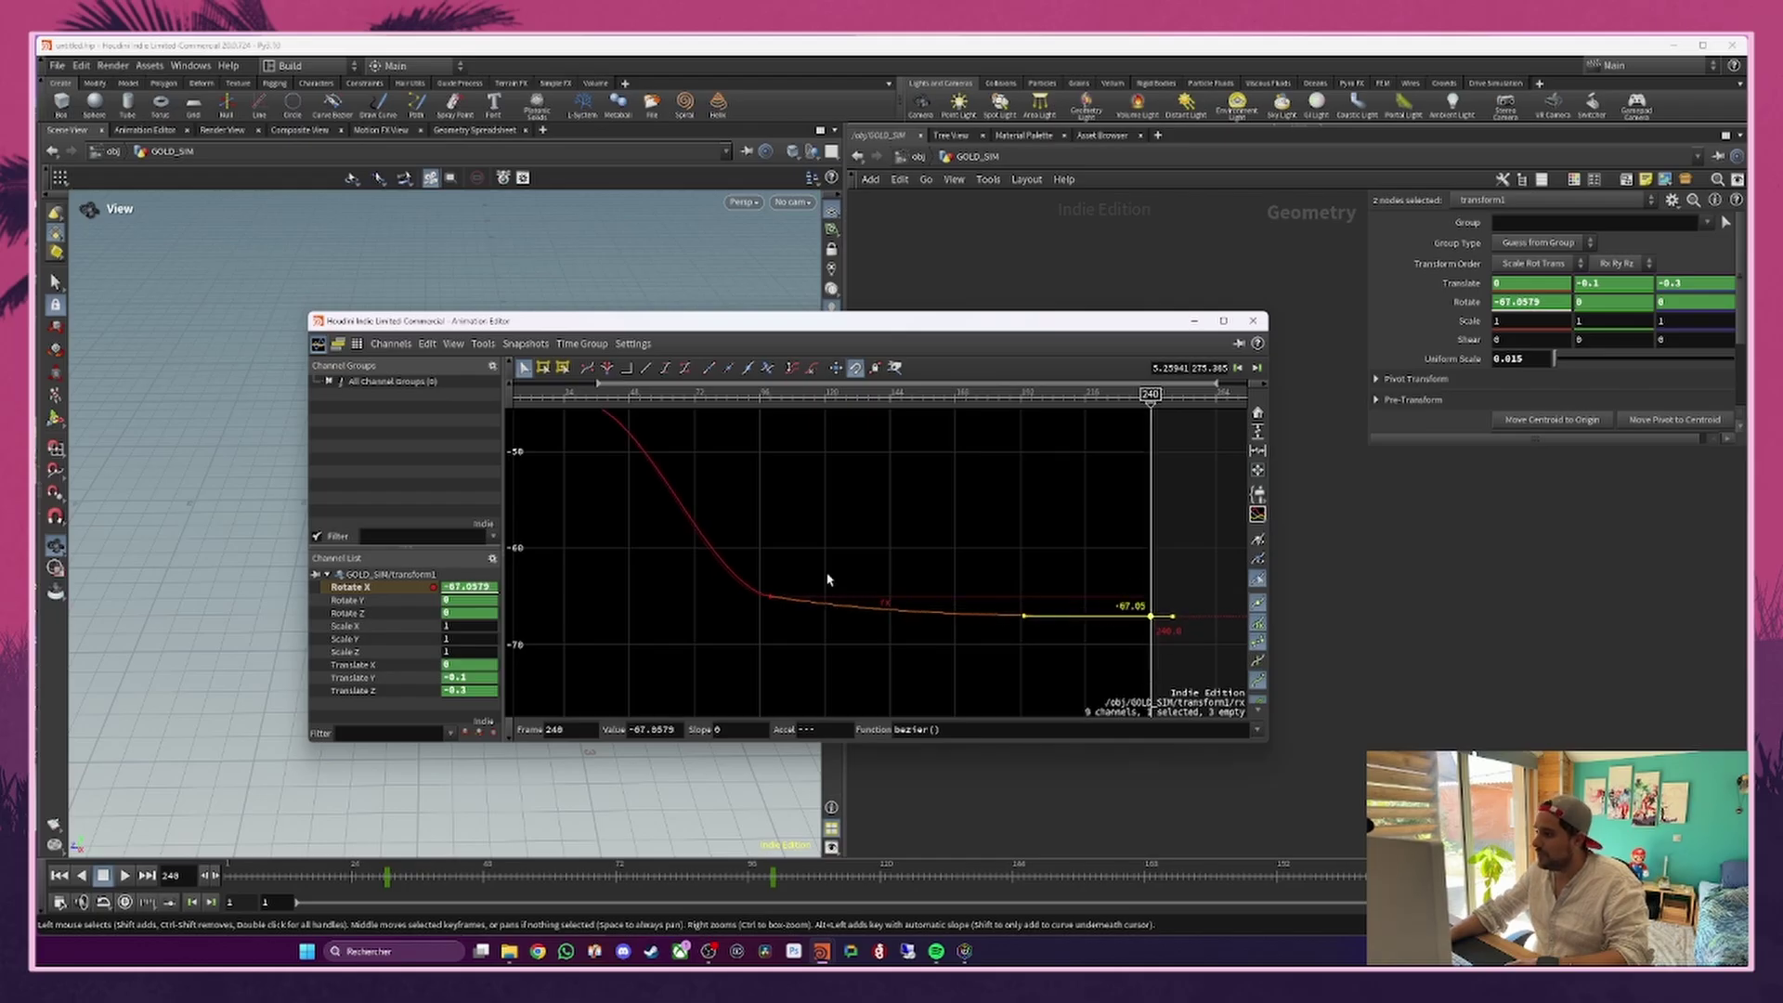
click(770, 595)
drag(898, 619, 874, 631)
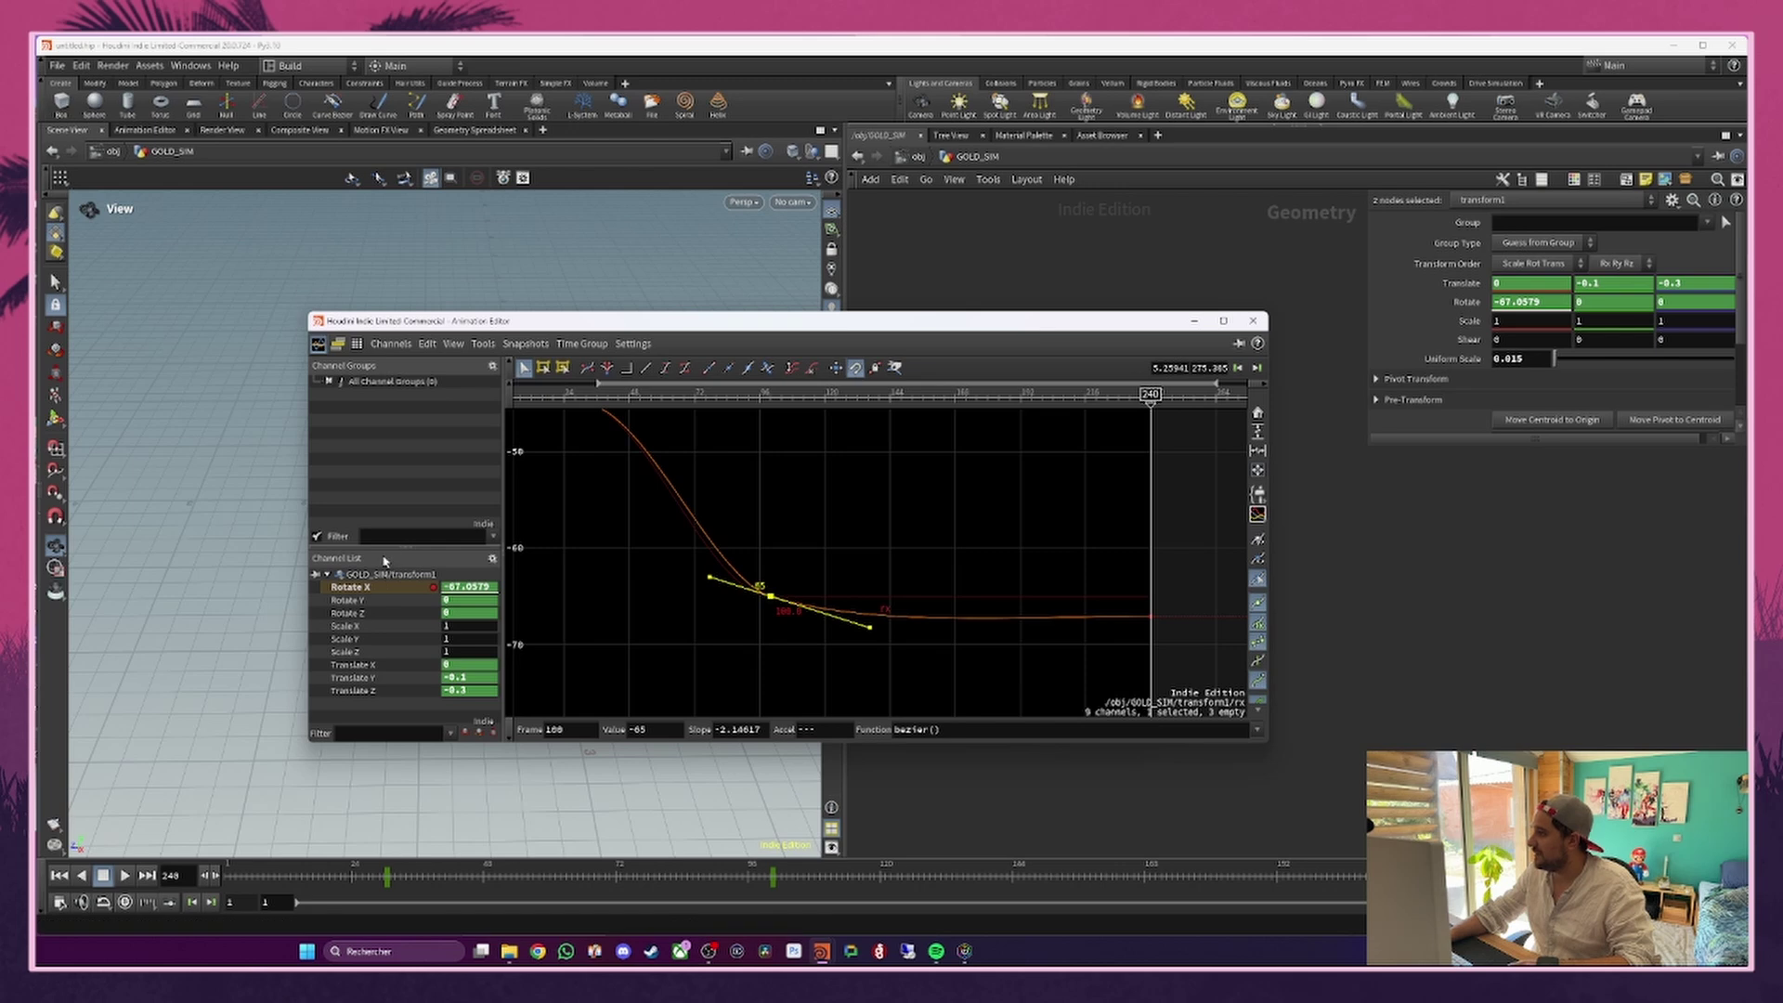
Step: Bend the Translate Y curve into a gentle upward arc by tilting the tangents of its frame 240 and frame 100 keys
click(368, 678)
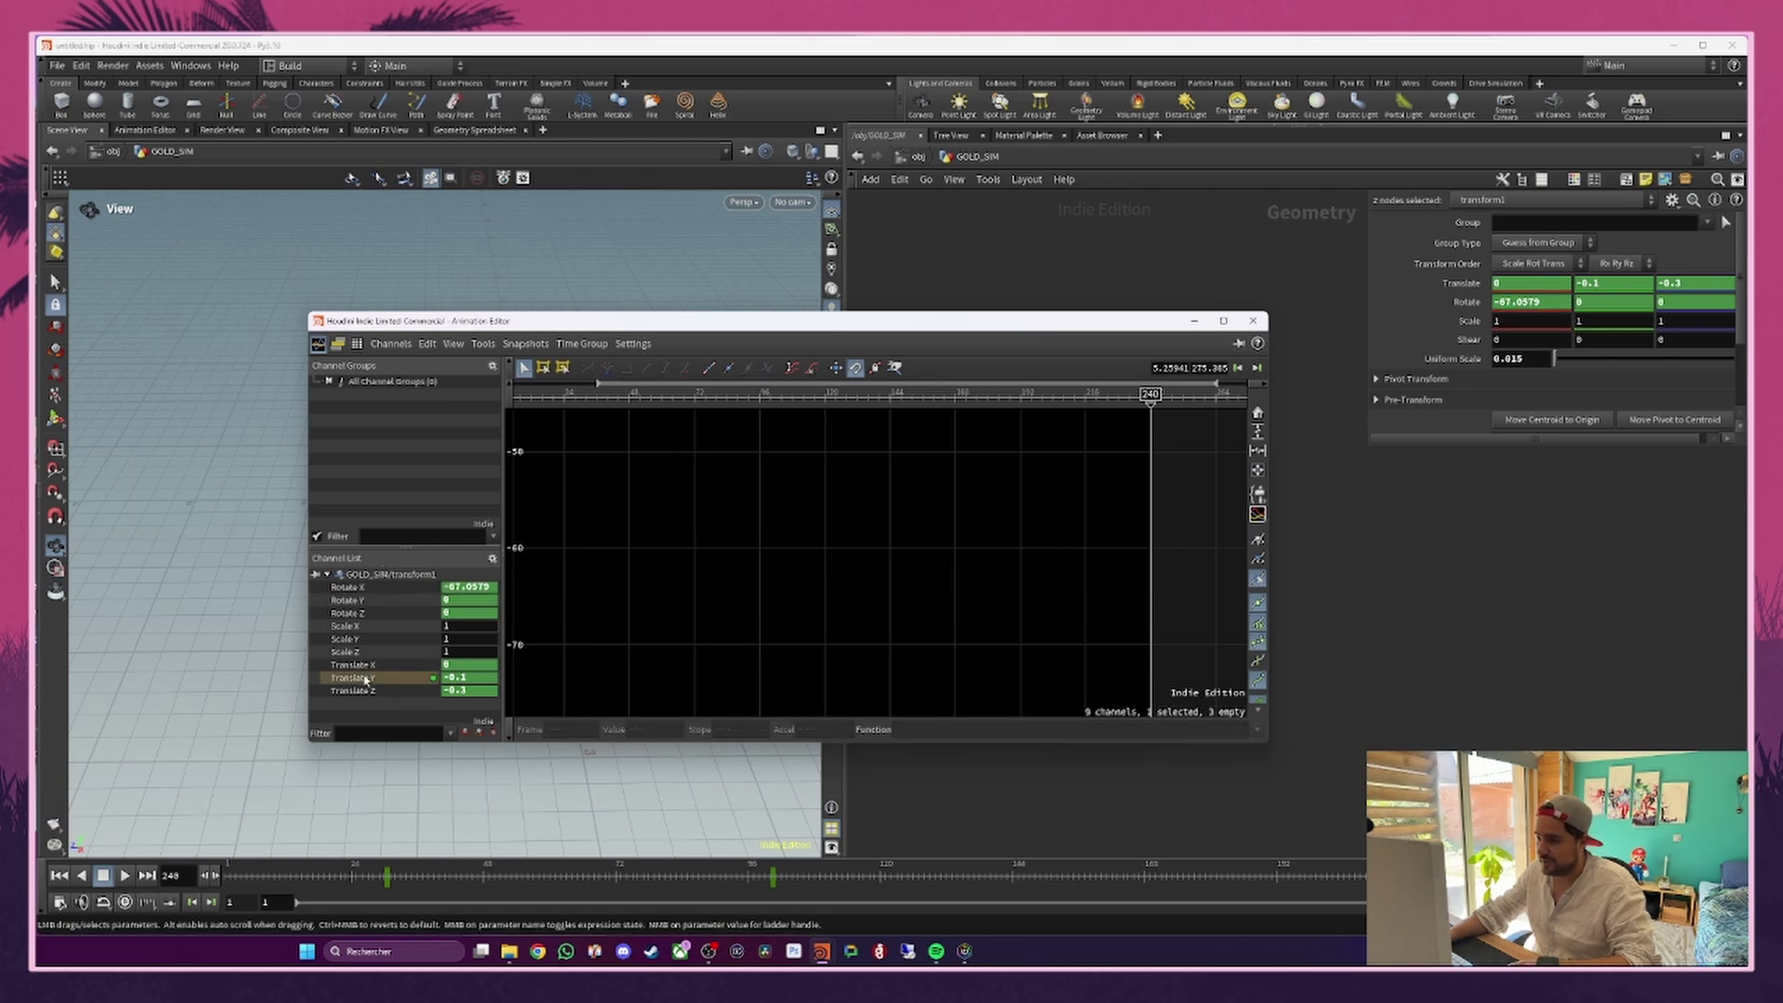
key(h)
scroll(862, 521, down, 2)
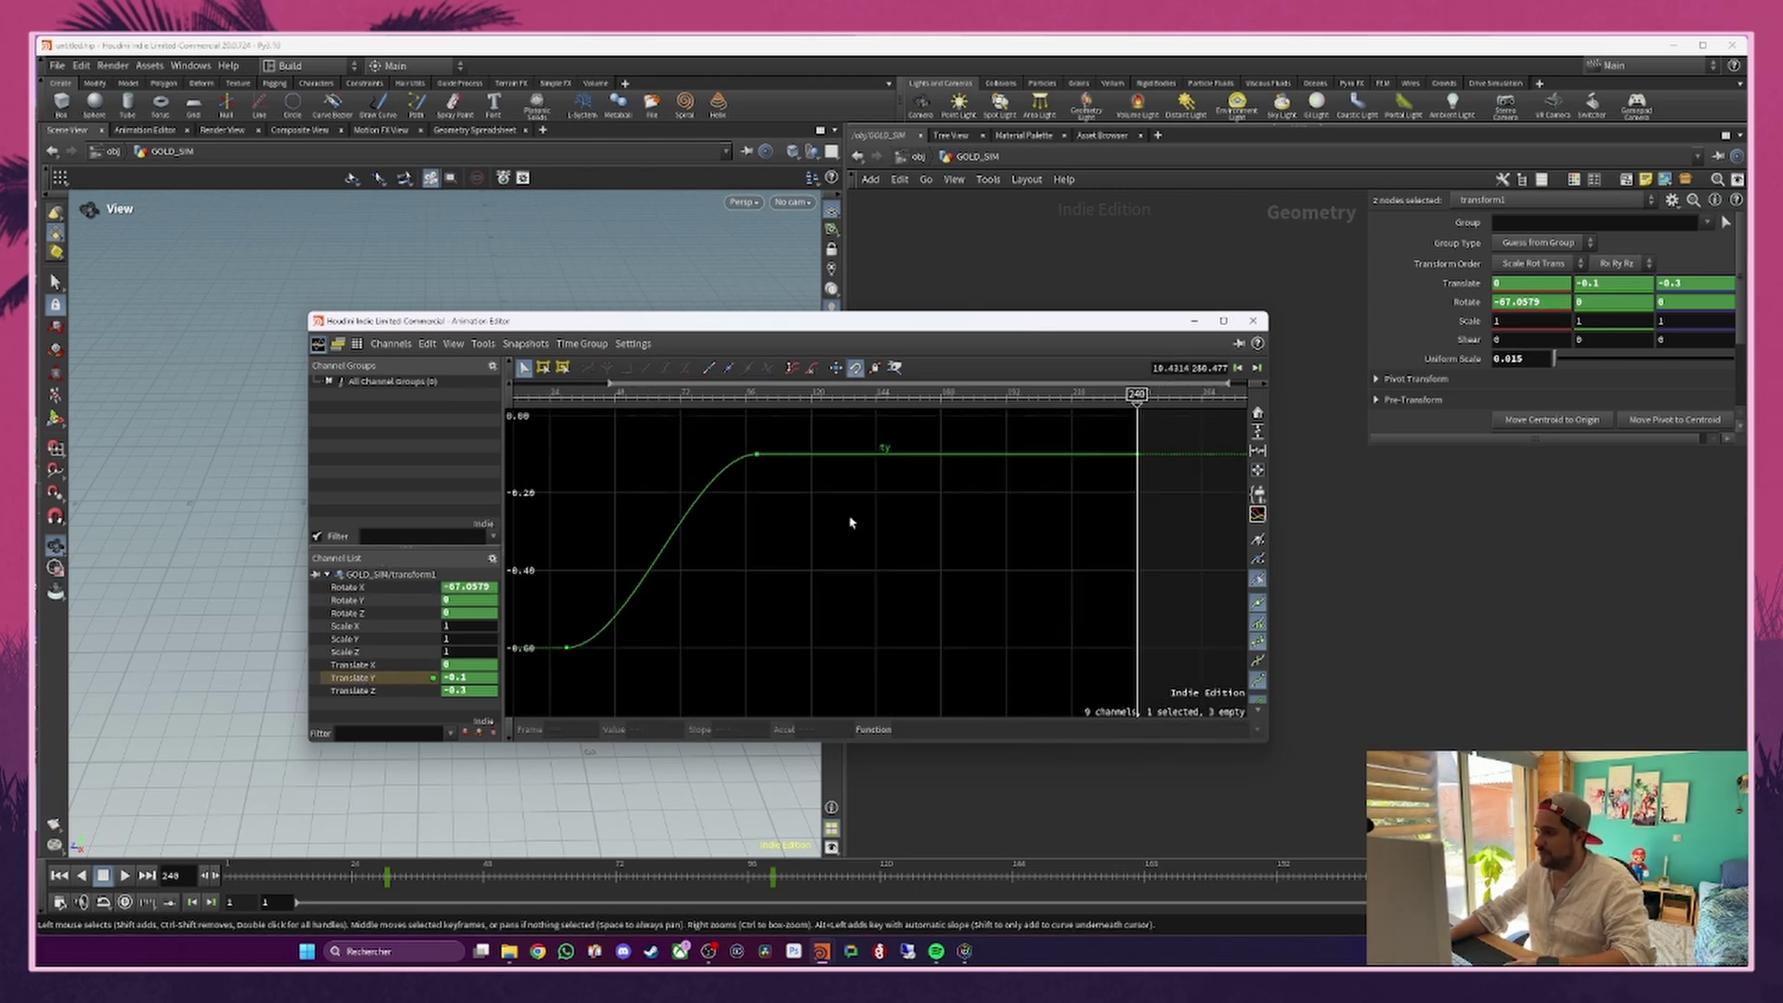
middle_drag(930, 494, 877, 570)
click(1079, 528)
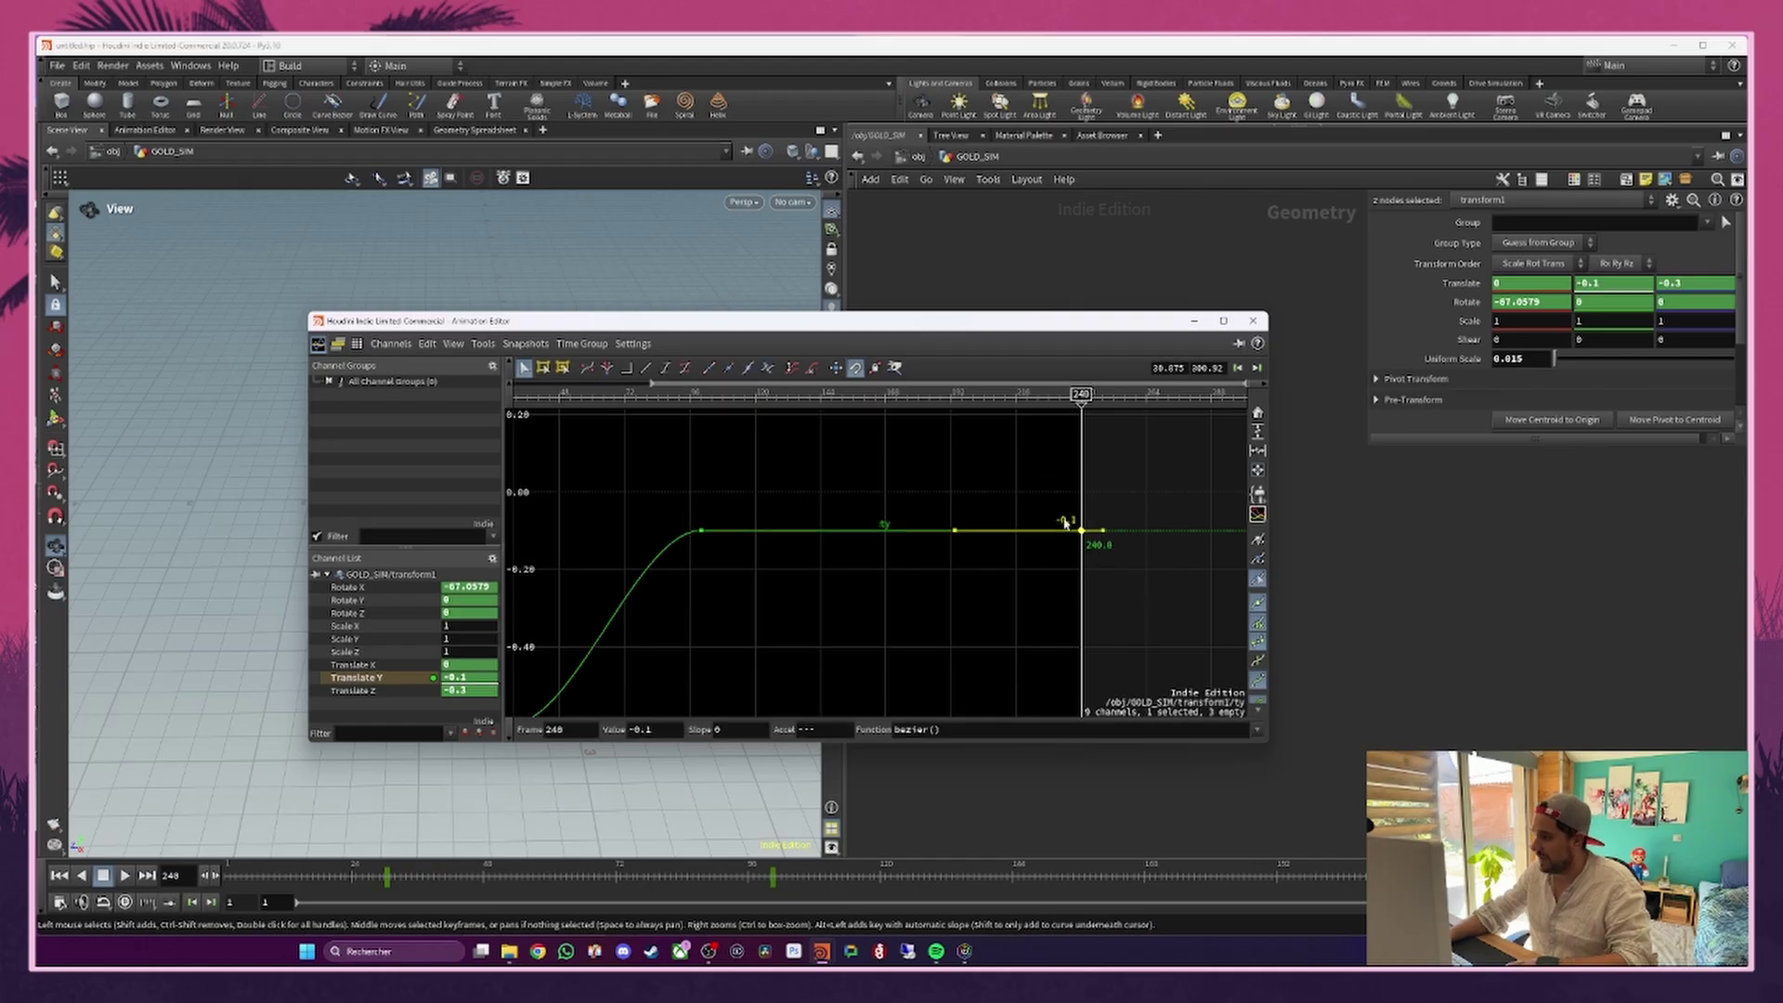
drag(955, 529, 954, 502)
drag(539, 497, 740, 579)
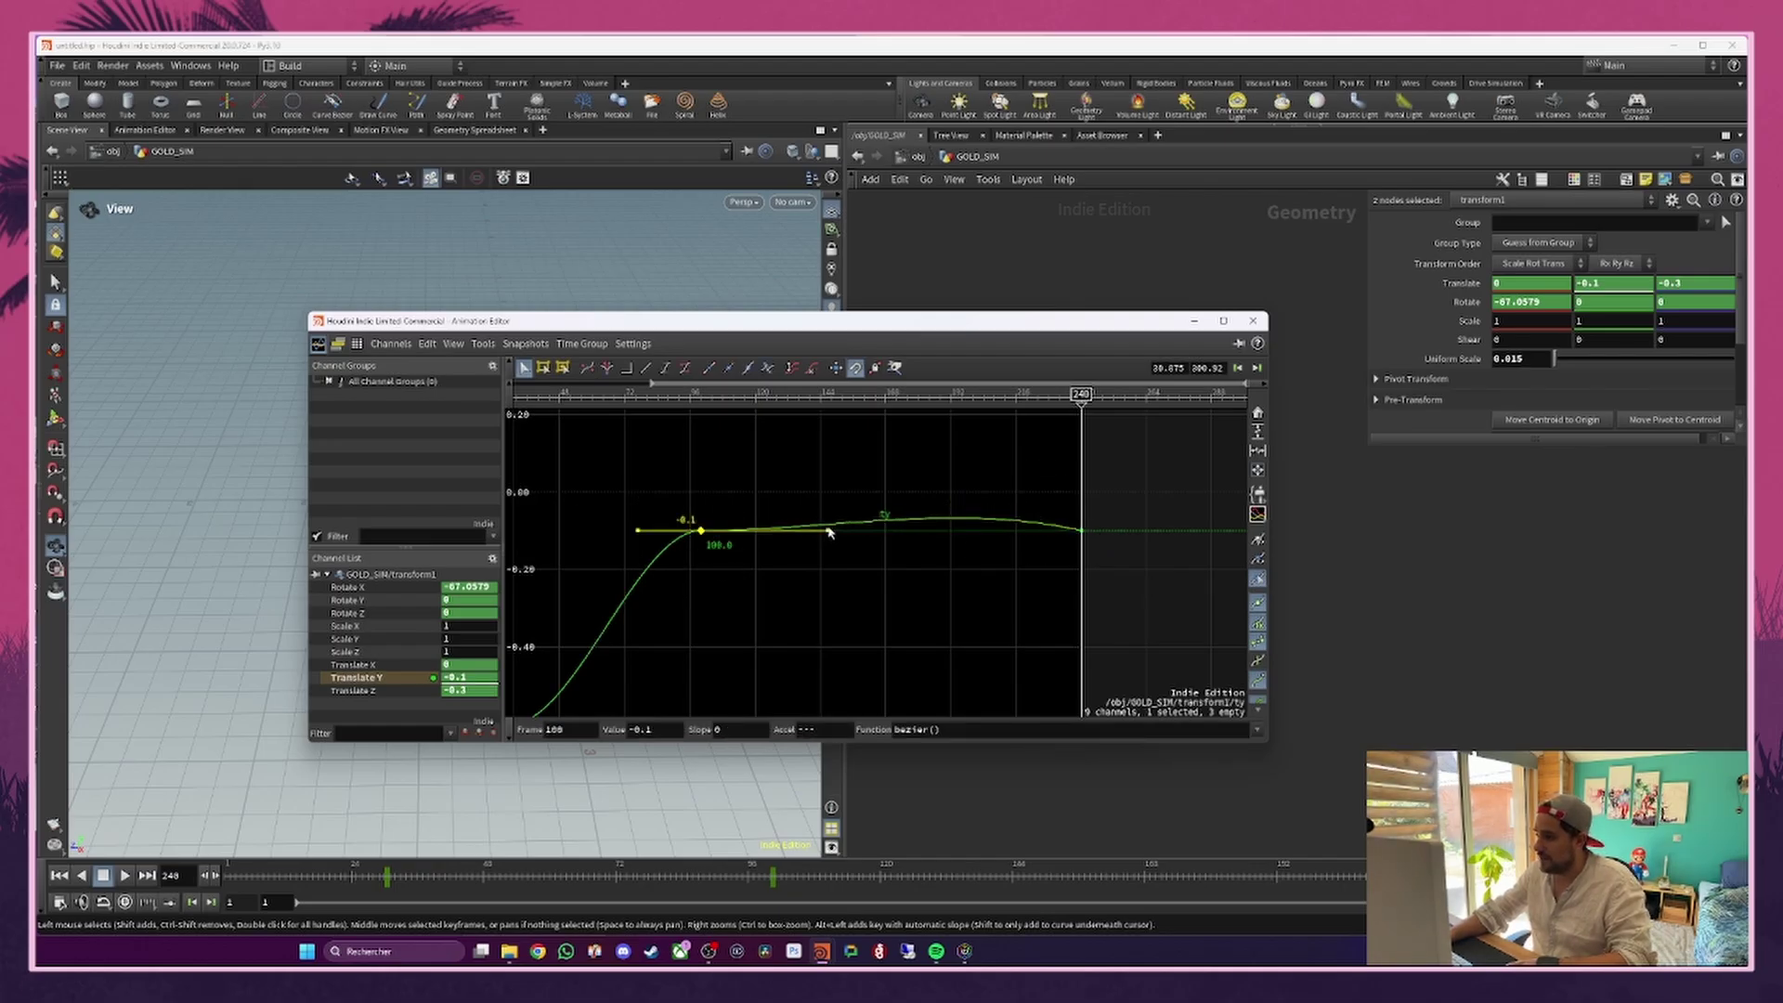
drag(830, 532, 792, 504)
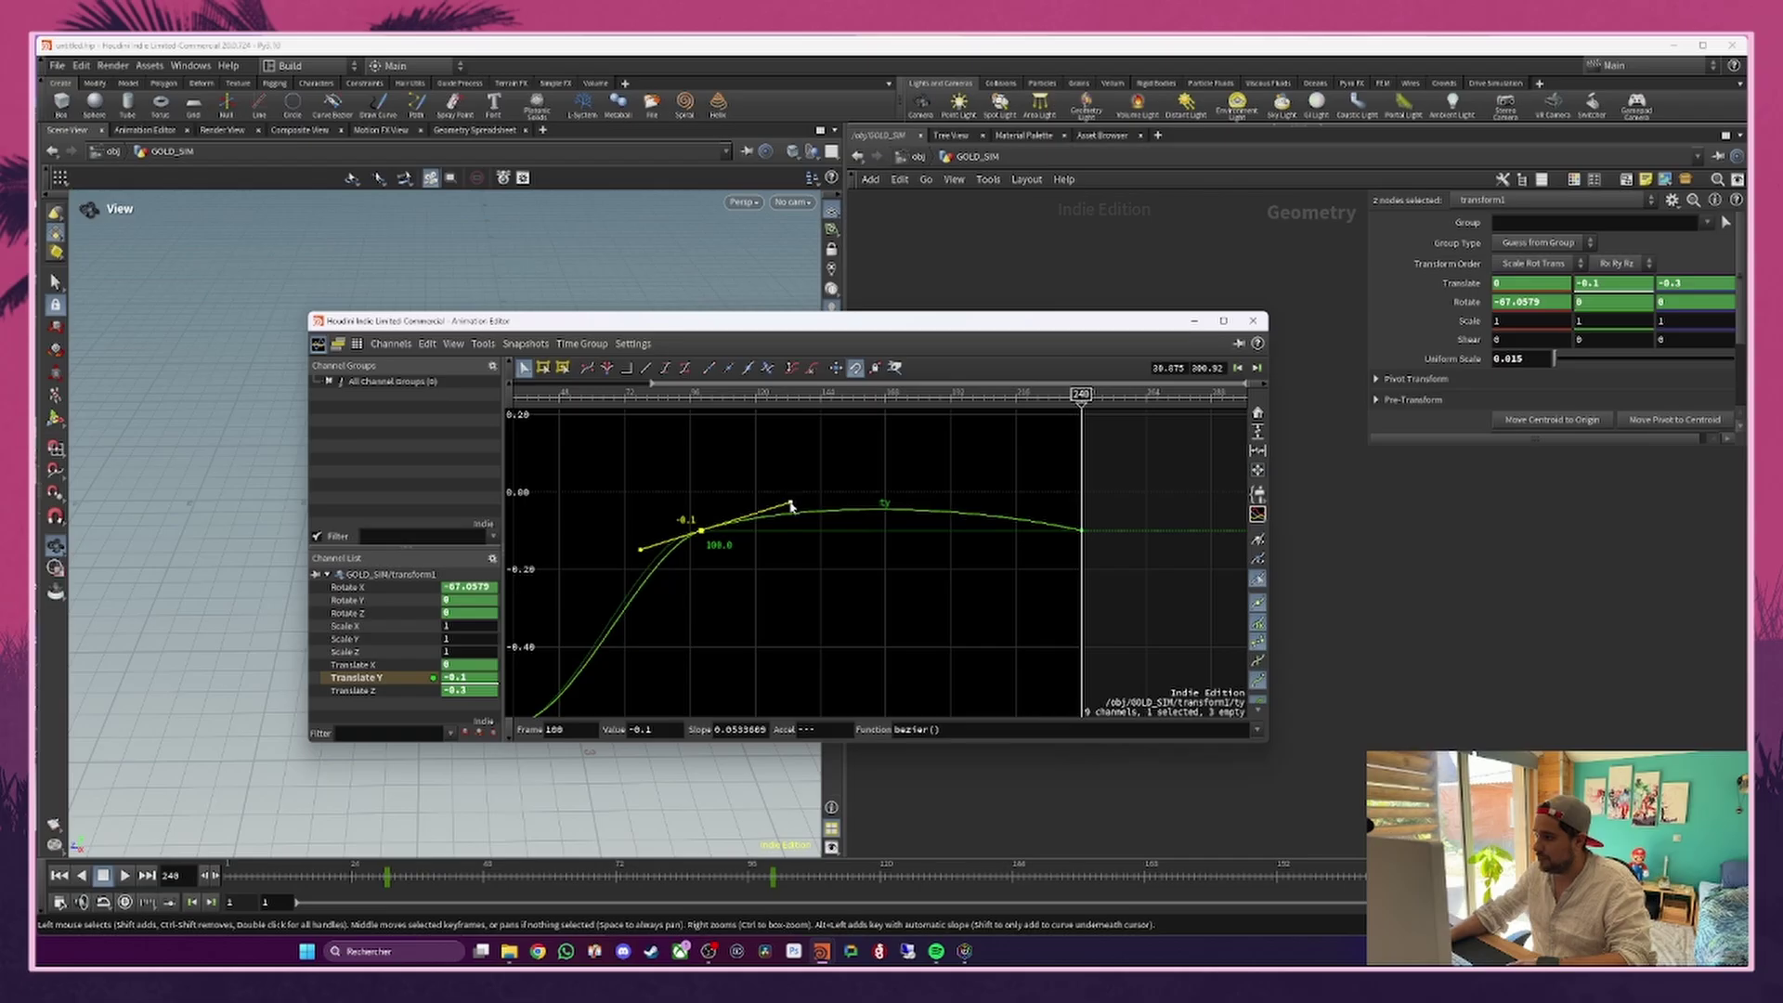
Step: Raise the Translate Y key at frame 240 to about -0.045 with a flatter tangent, and minimize the Animation Editor
click(1083, 533)
drag(1082, 533, 1082, 509)
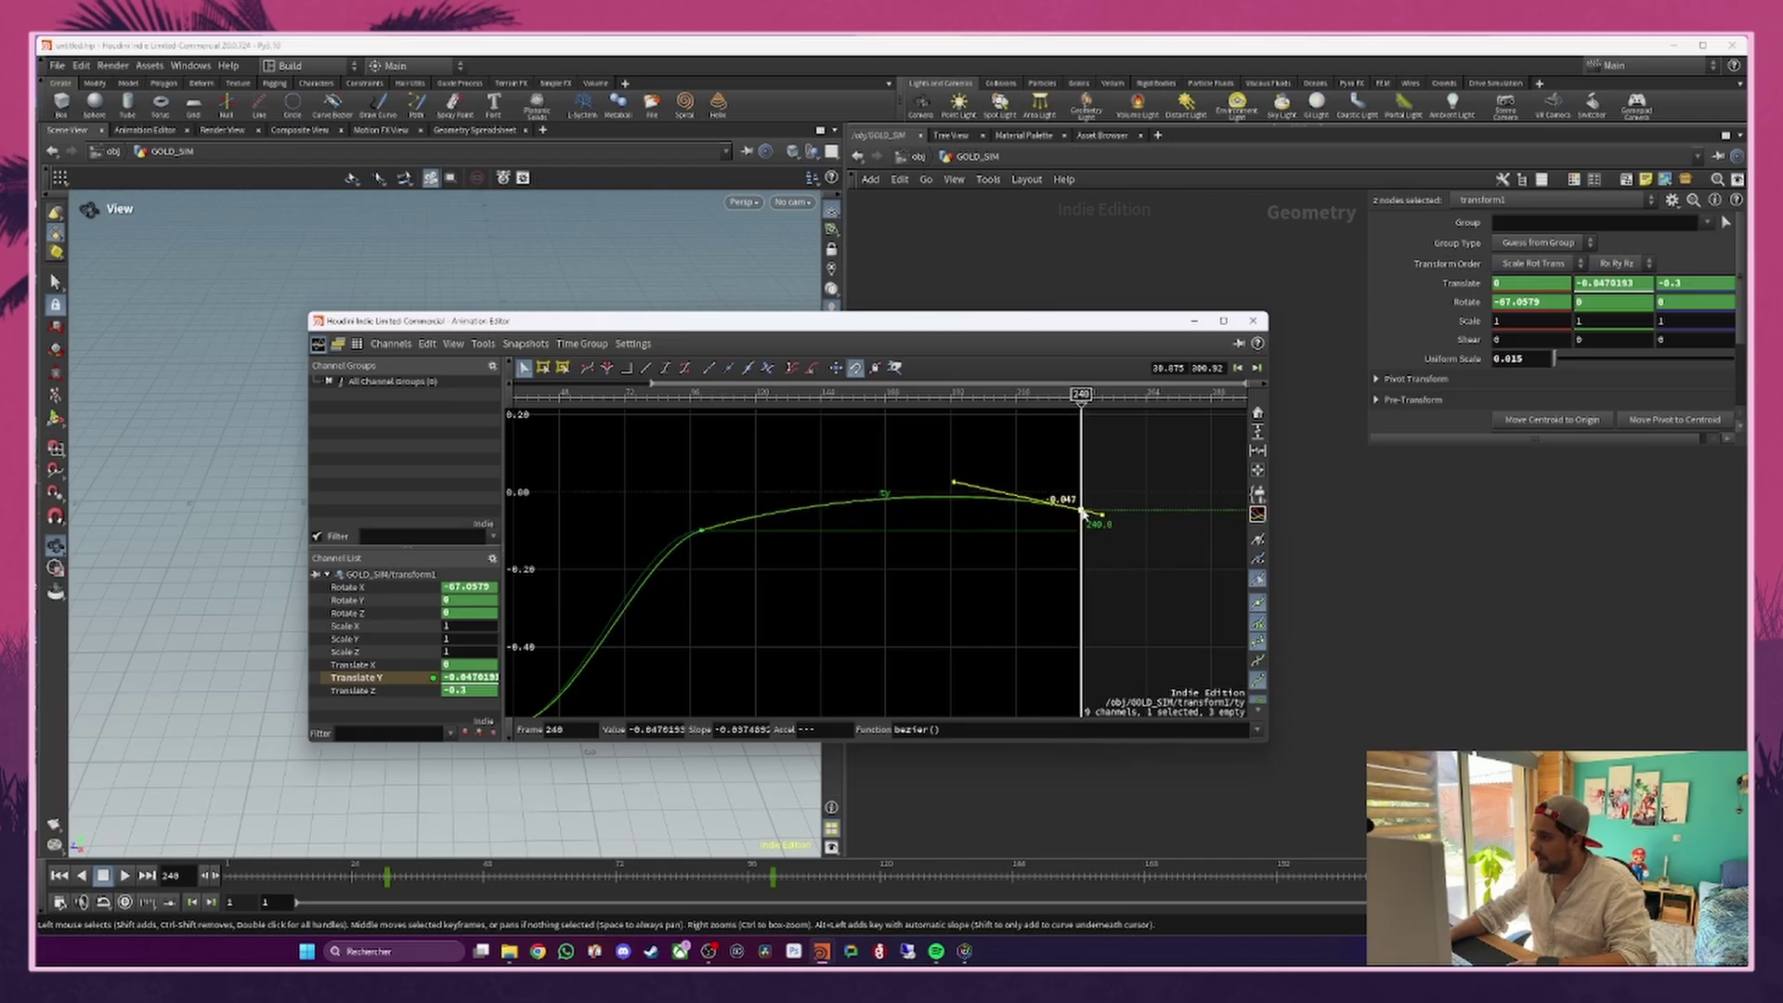
drag(959, 482, 949, 504)
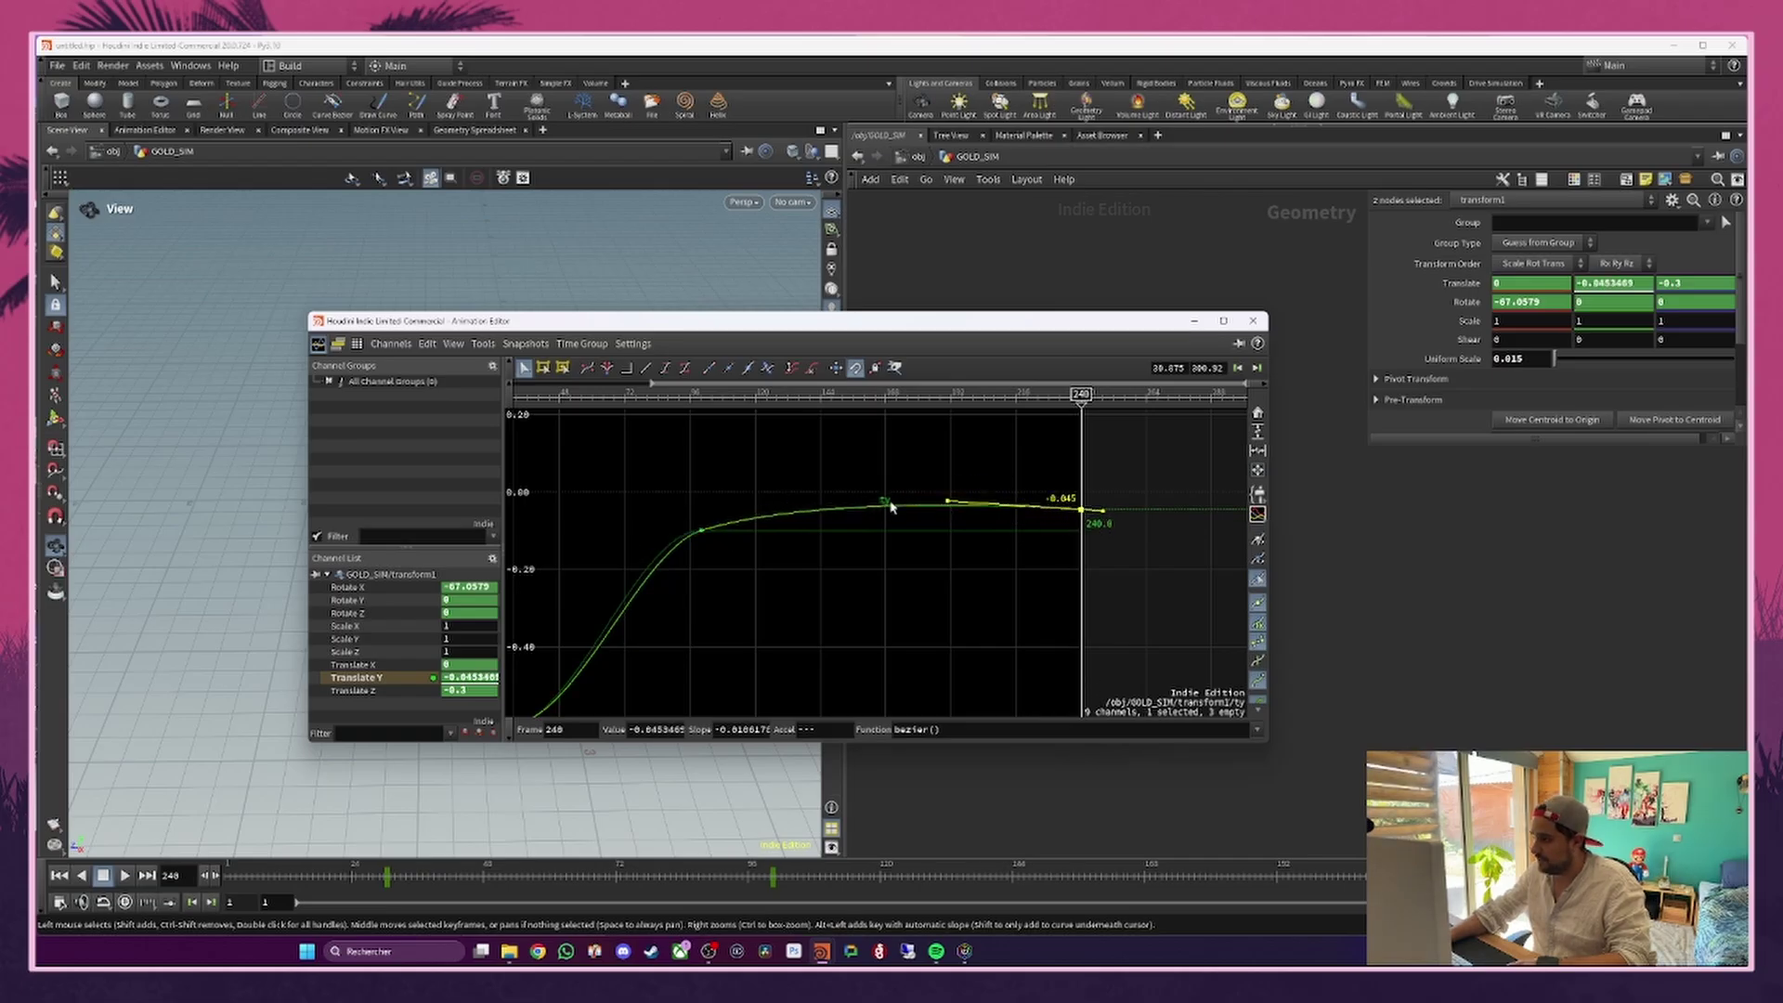
click(1028, 275)
click(1194, 321)
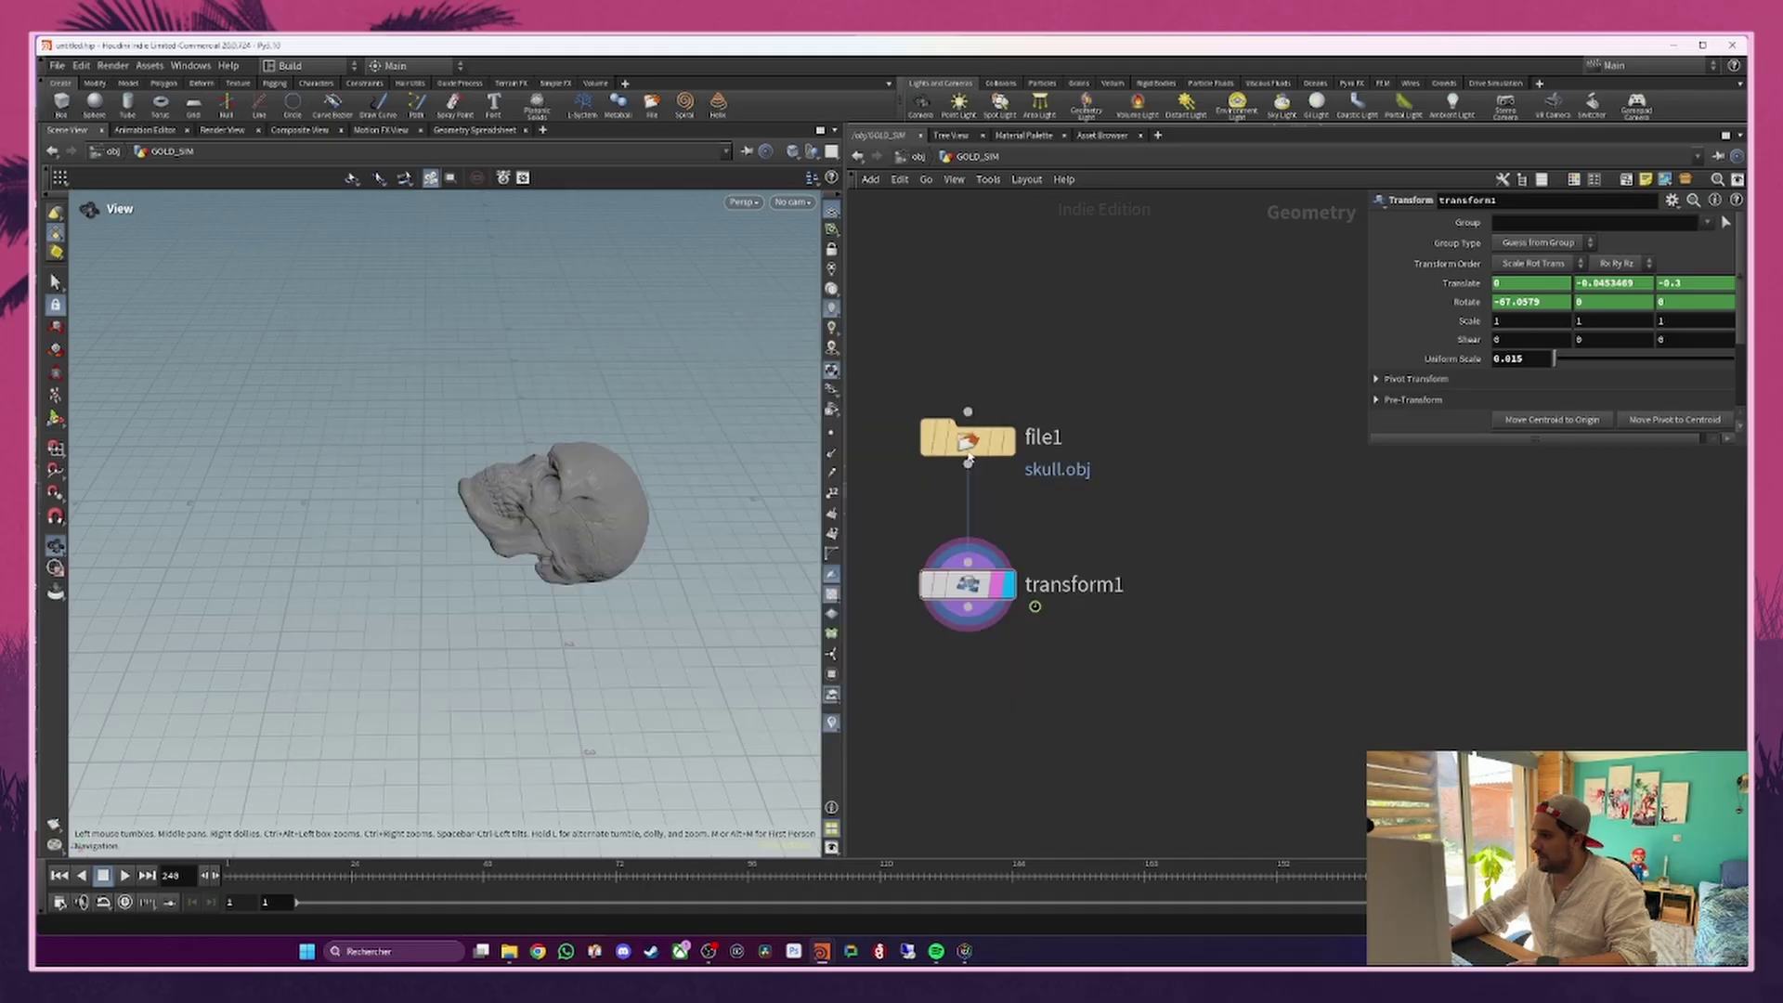
Step: Scrub the timeline from frame 1 to frame 240 to review the skull's animation
click(234, 870)
drag(351, 870, 1140, 865)
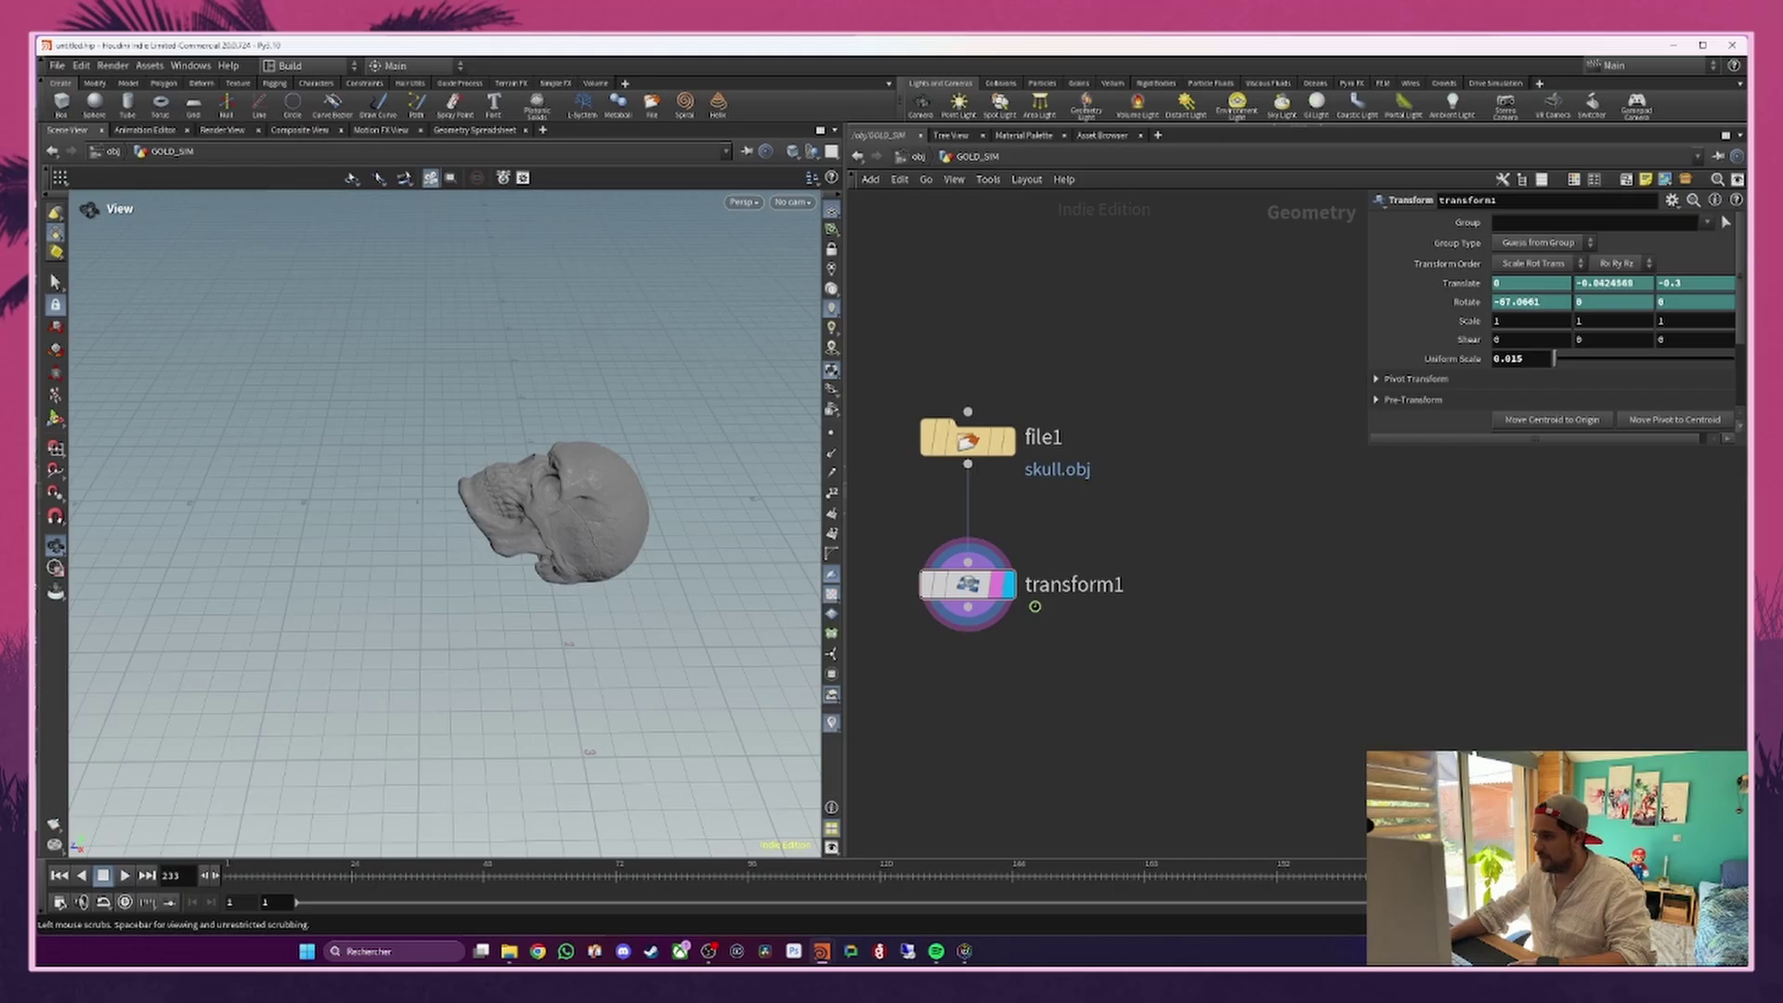
drag(1546, 870, 1231, 866)
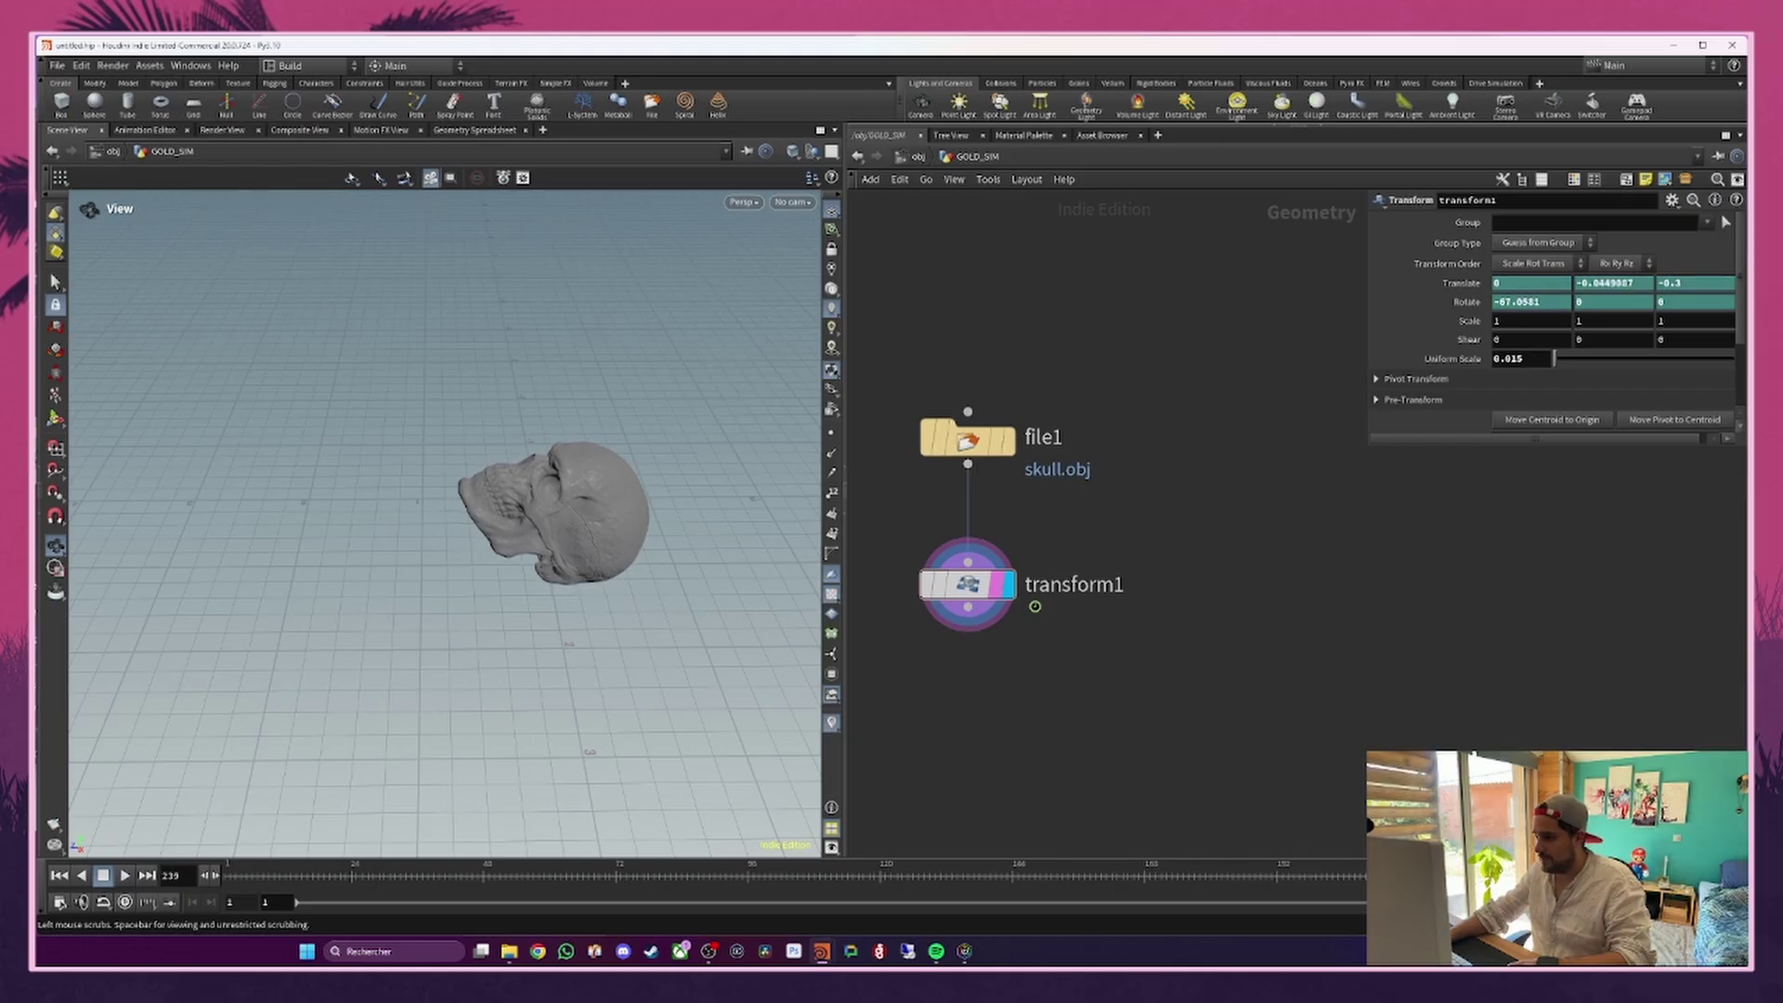
drag(1540, 870, 1547, 870)
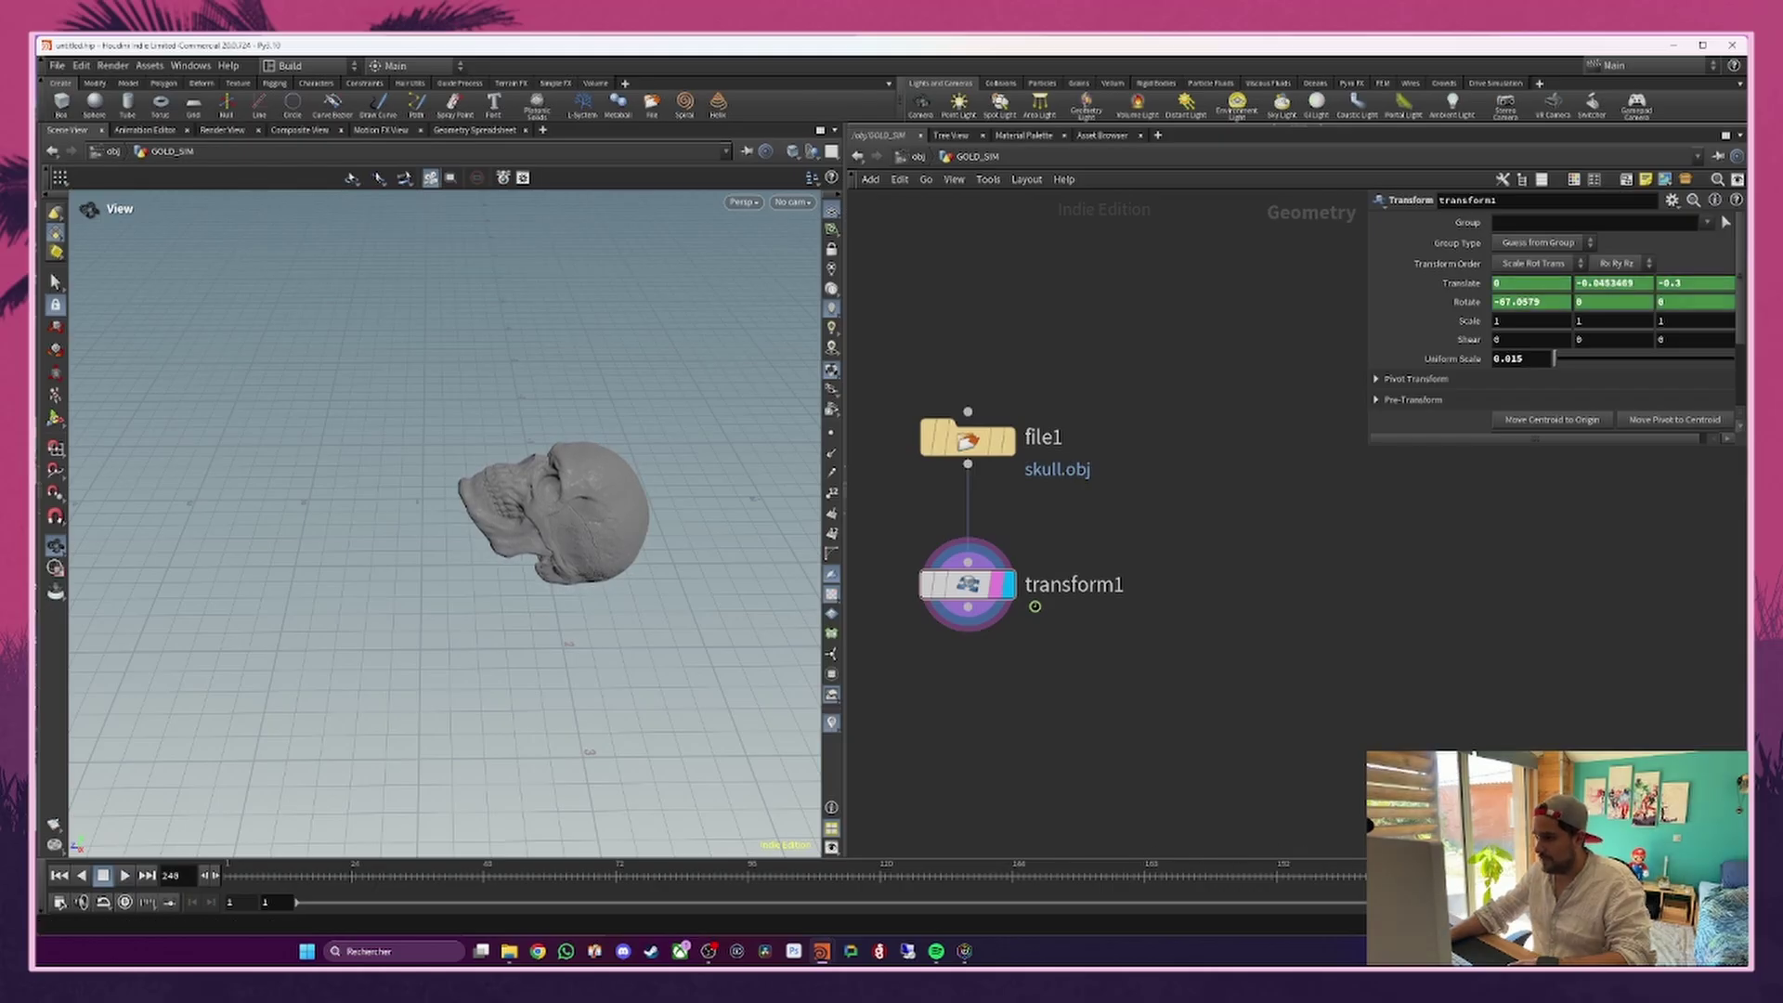
Step: Reopen the Animation Editor, lower transform1's Translate Y key at frame 240 to about -0.114, and steepen the frame 100 key's tangent
click(179, 69)
click(213, 132)
drag(549, 322, 506, 486)
drag(936, 485, 1052, 253)
click(968, 585)
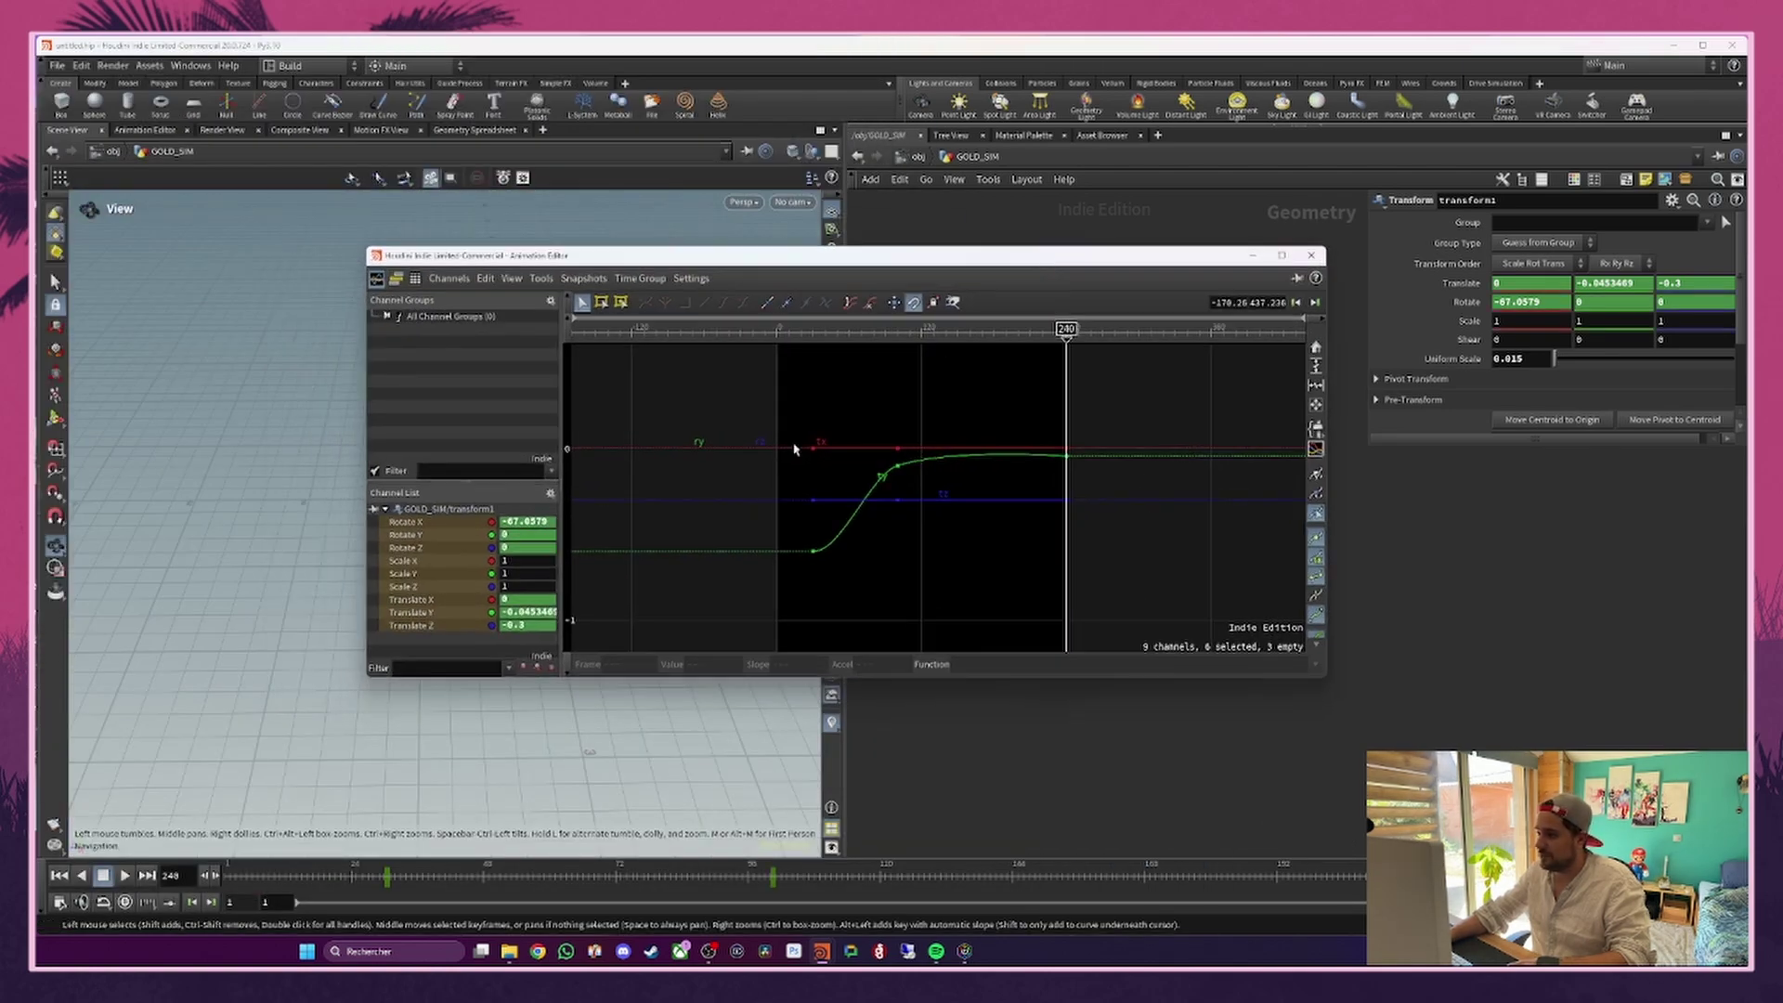
middle_drag(1105, 439, 1074, 439)
scroll(1044, 487, up, 2)
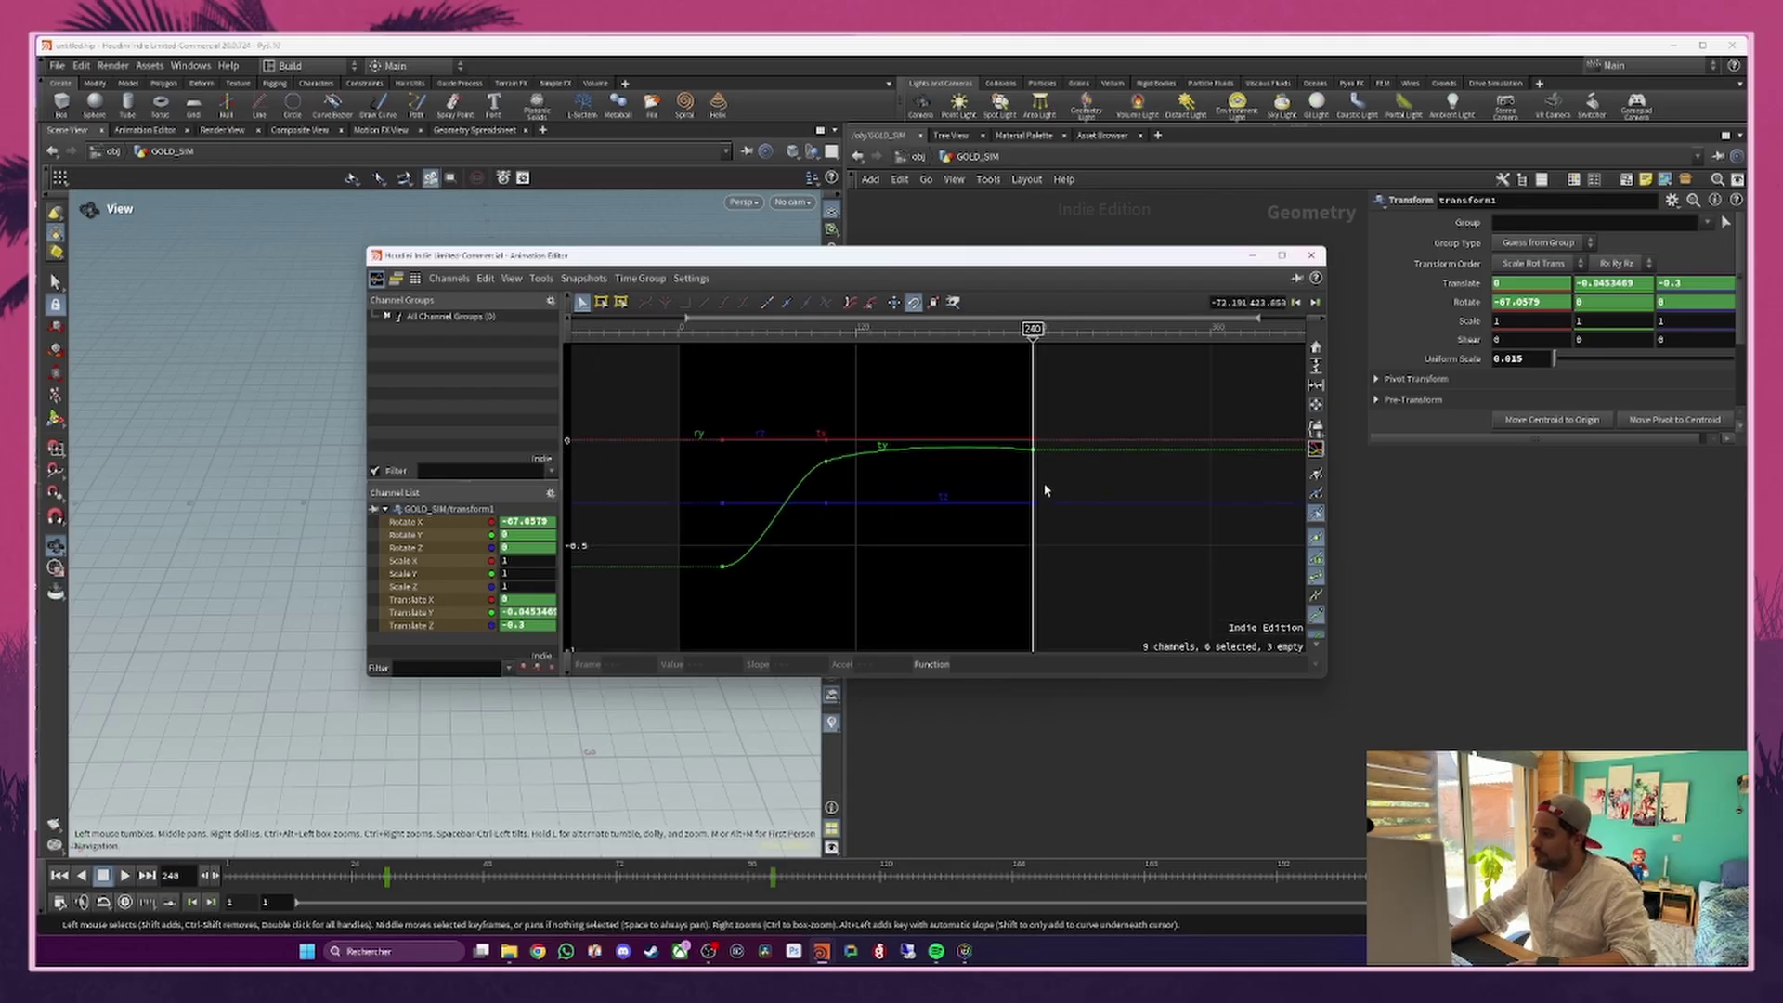
drag(1026, 457, 863, 439)
click(826, 462)
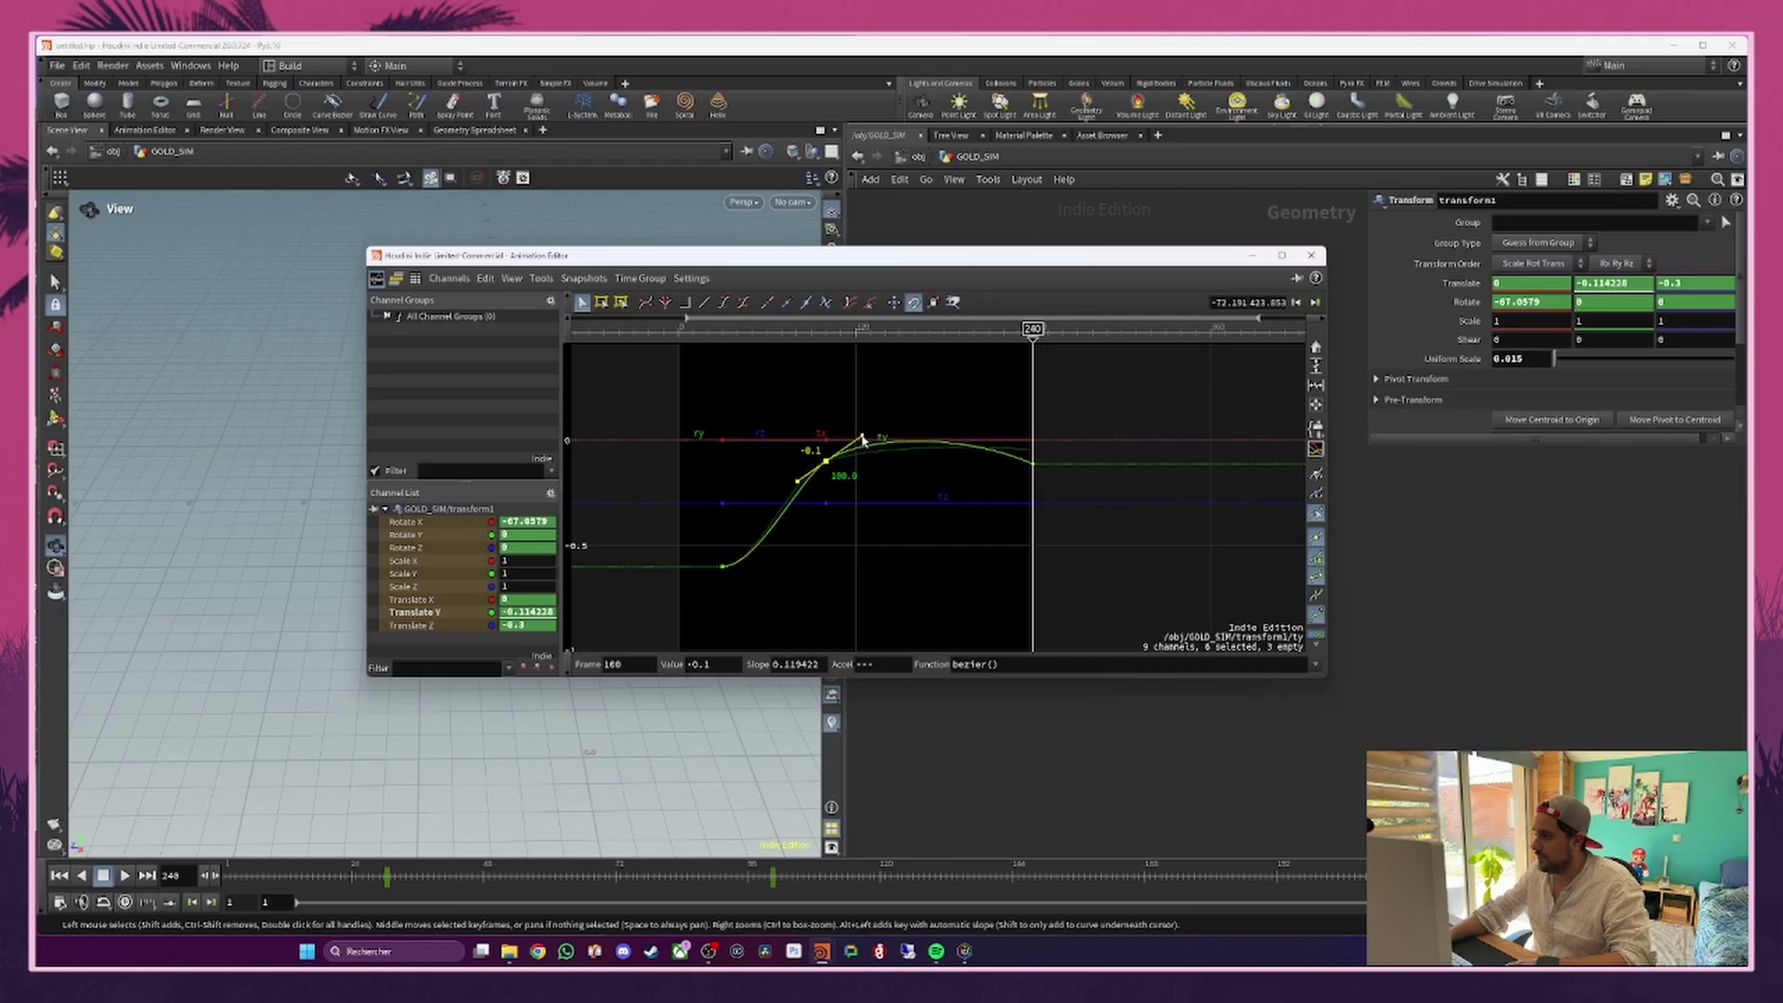
Step: Raise the Rotate X key at frame 240 to about -64.98 with an upward-sloping tangent, and scrub to frame 126 to check the motion
click(432, 522)
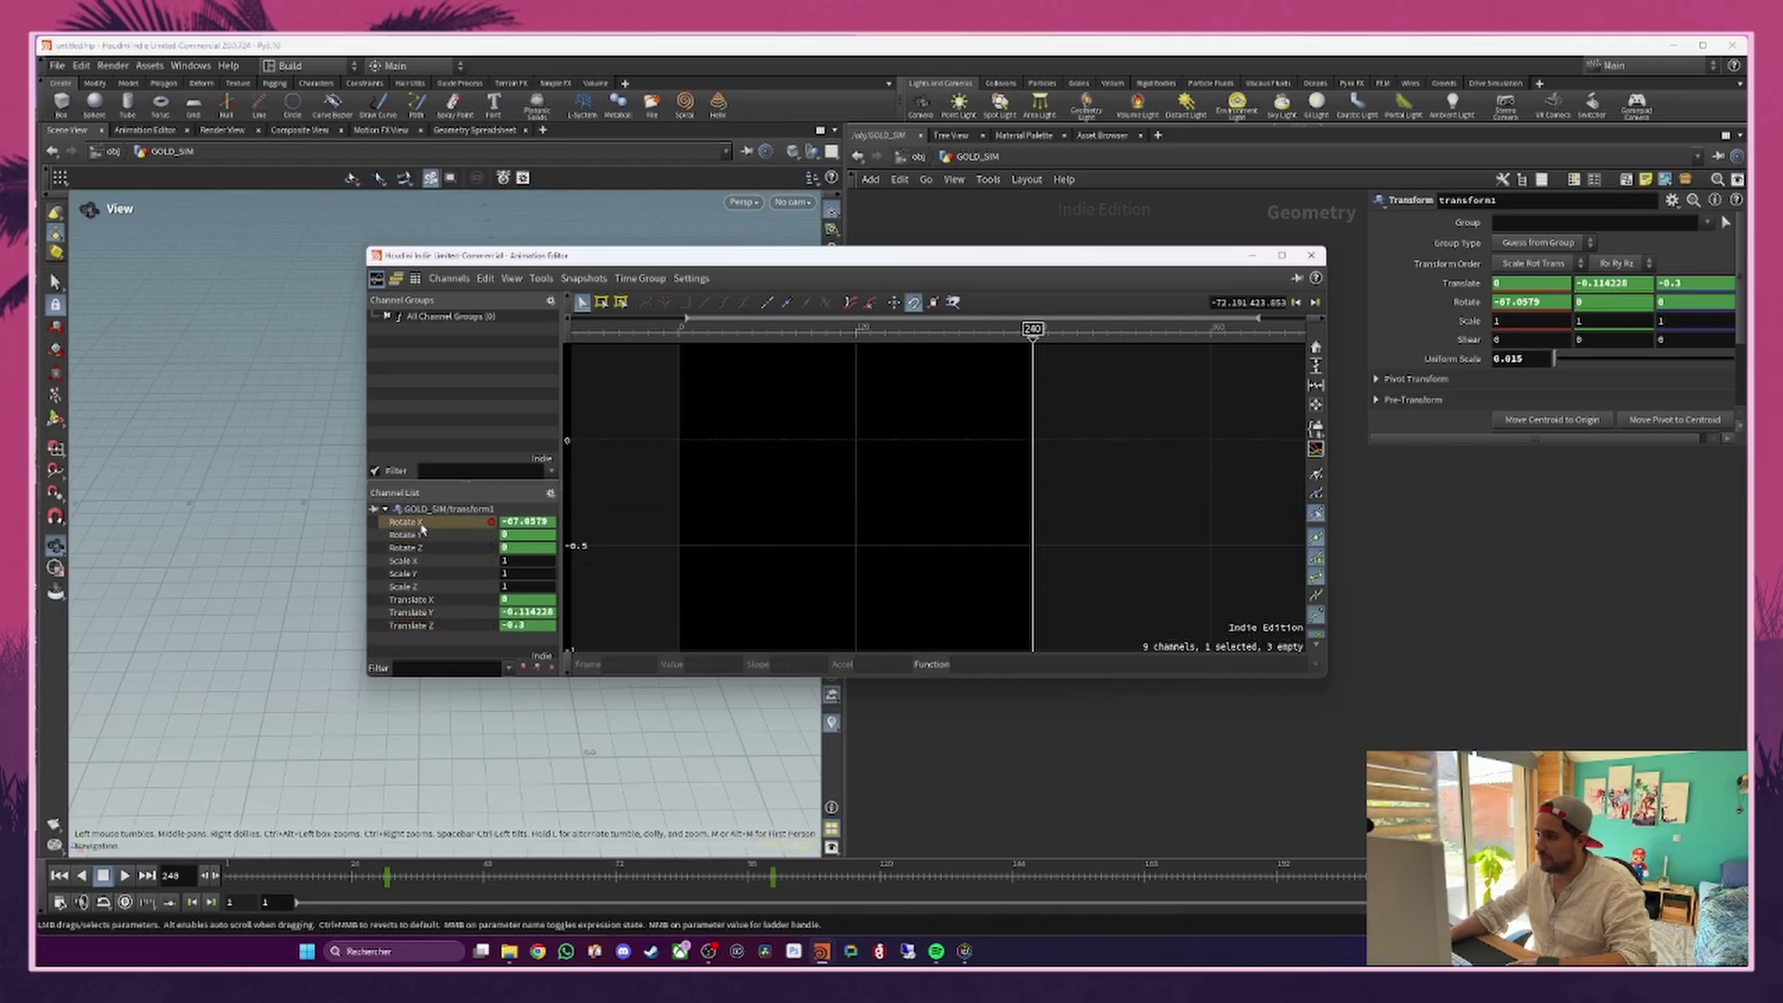
key(h)
scroll(895, 509, down, 3)
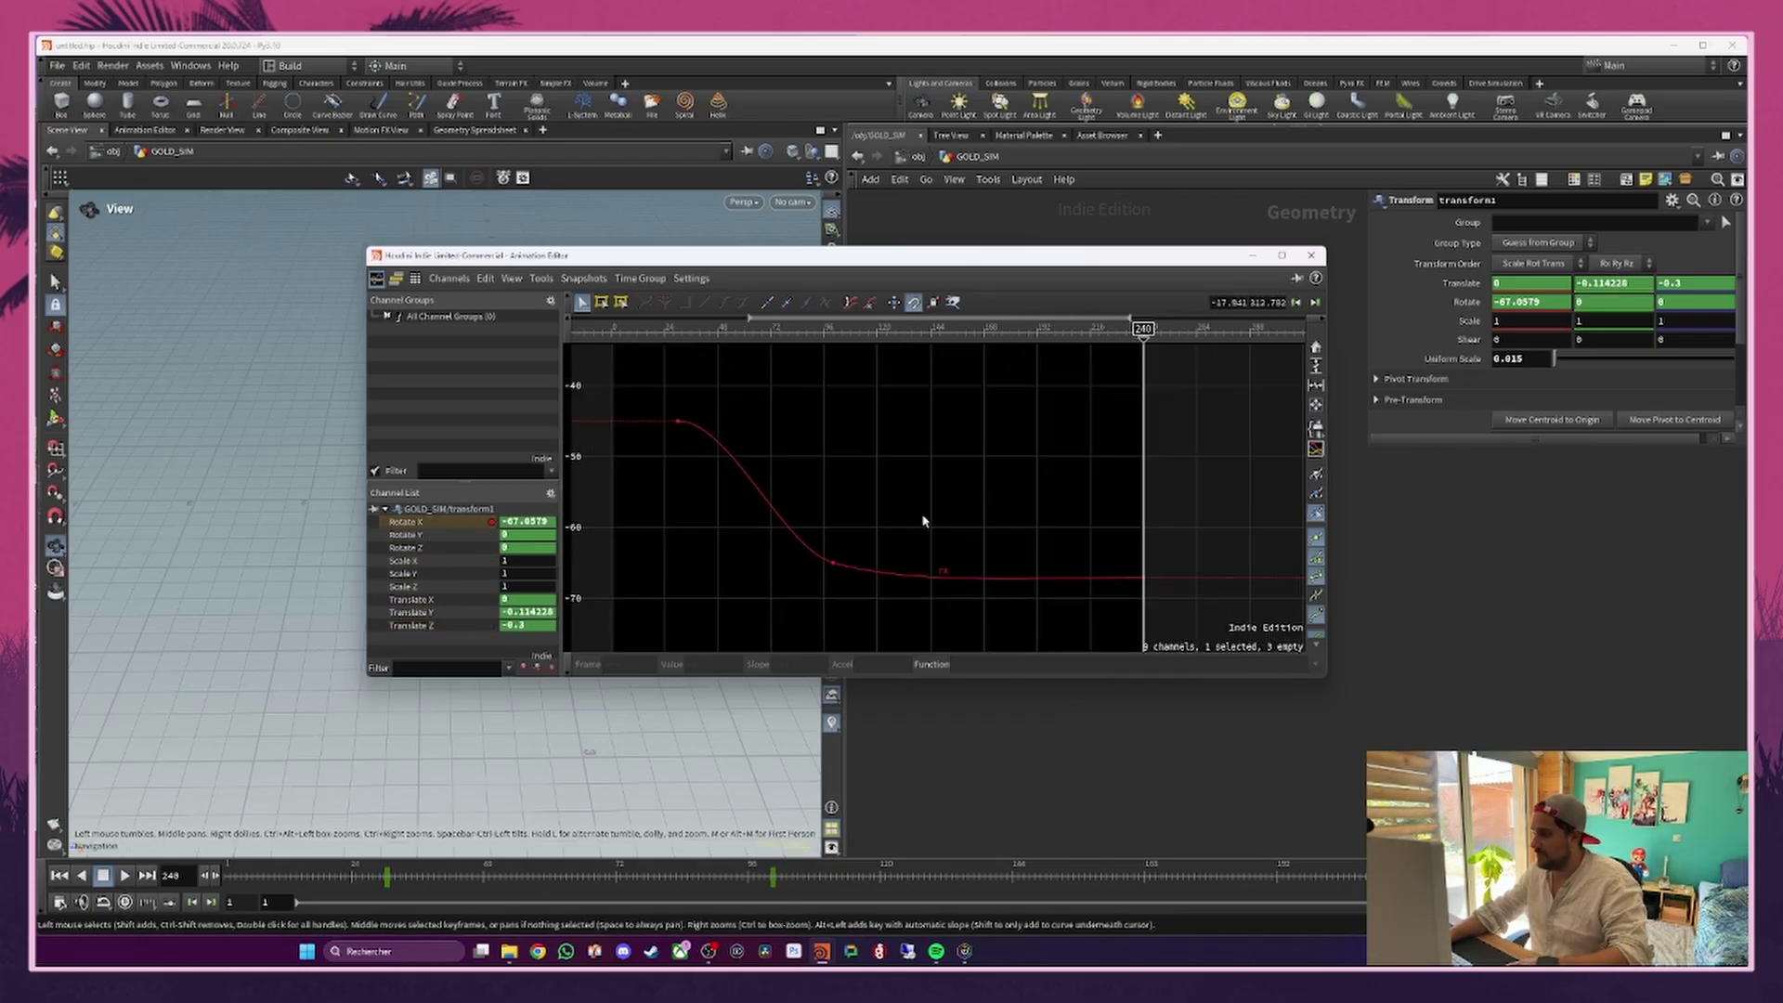
drag(1104, 515, 1172, 624)
middle_drag(1038, 577, 1038, 564)
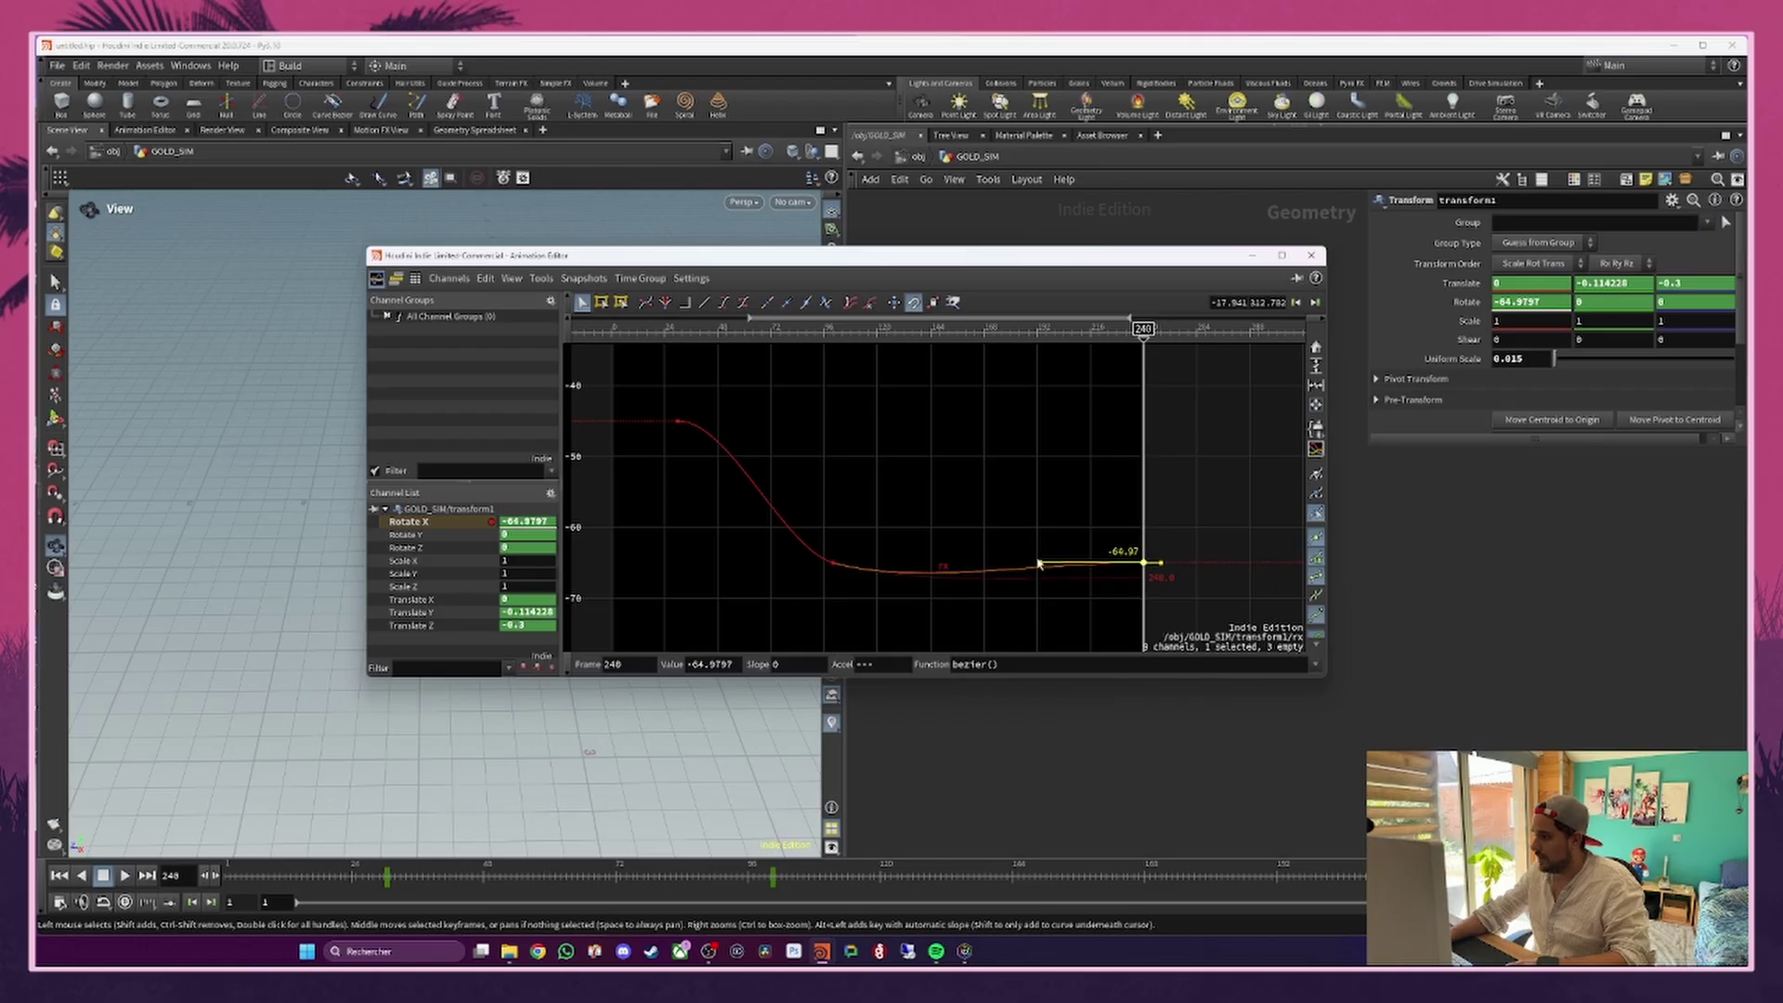
drag(1040, 574, 1042, 578)
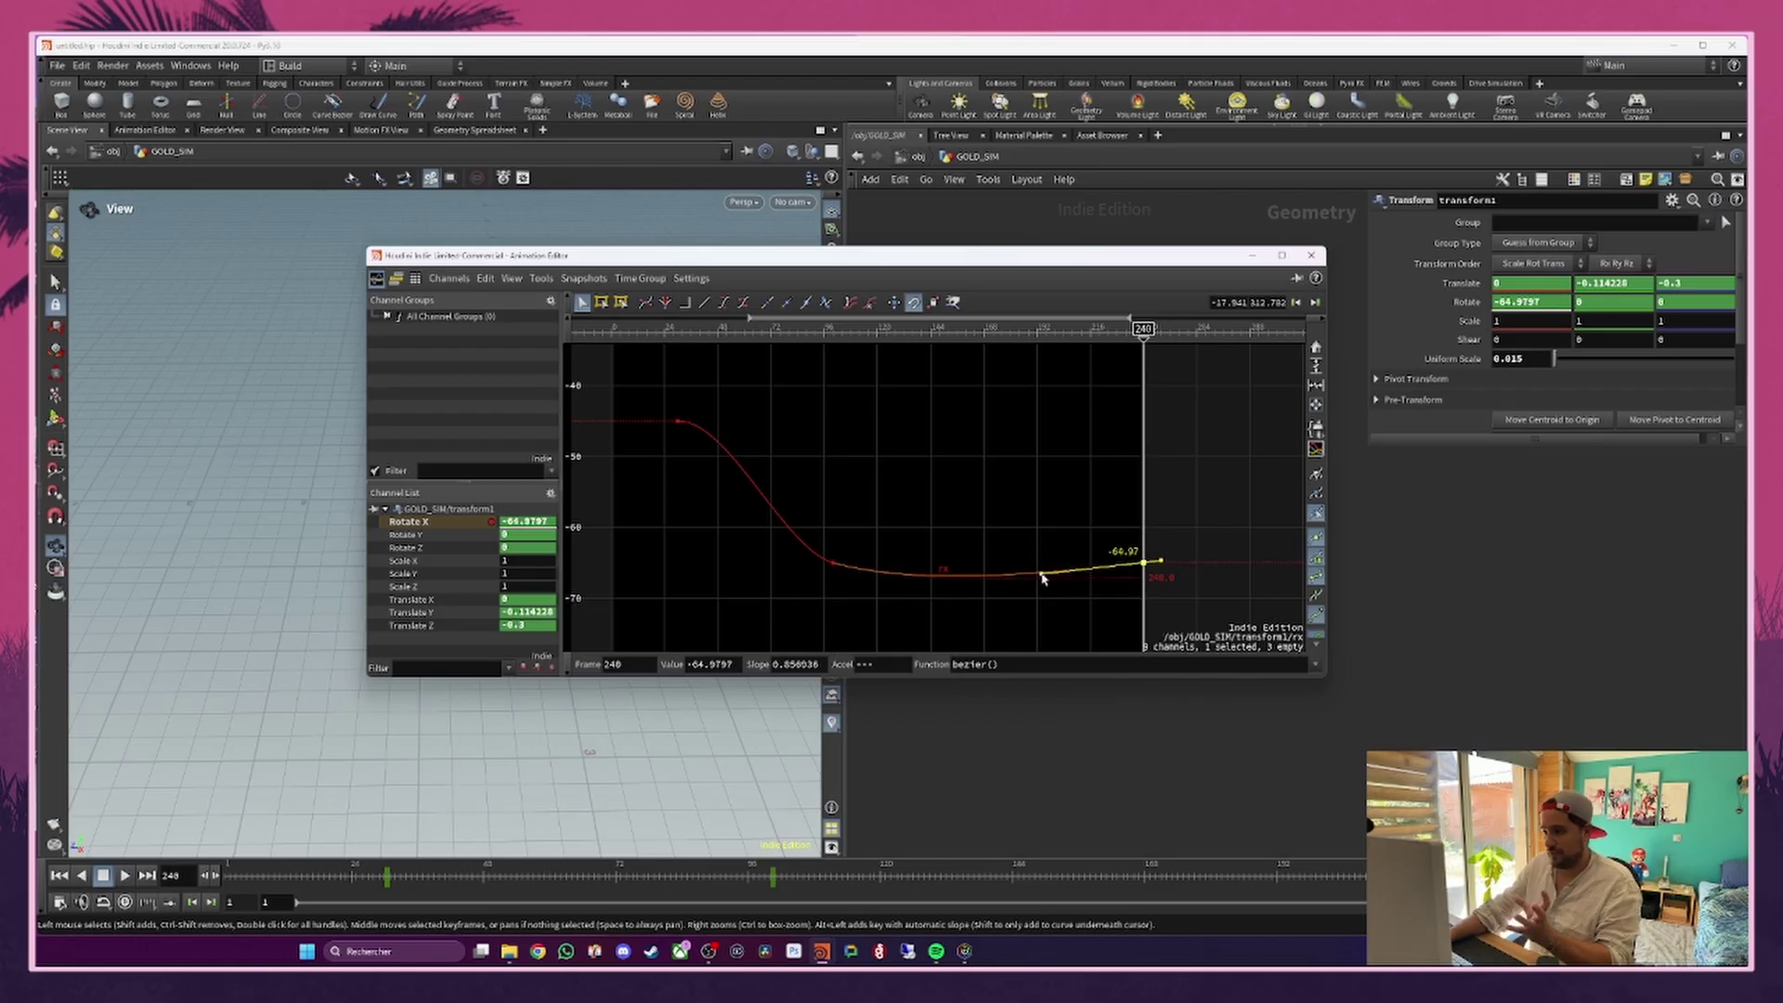
click(1250, 257)
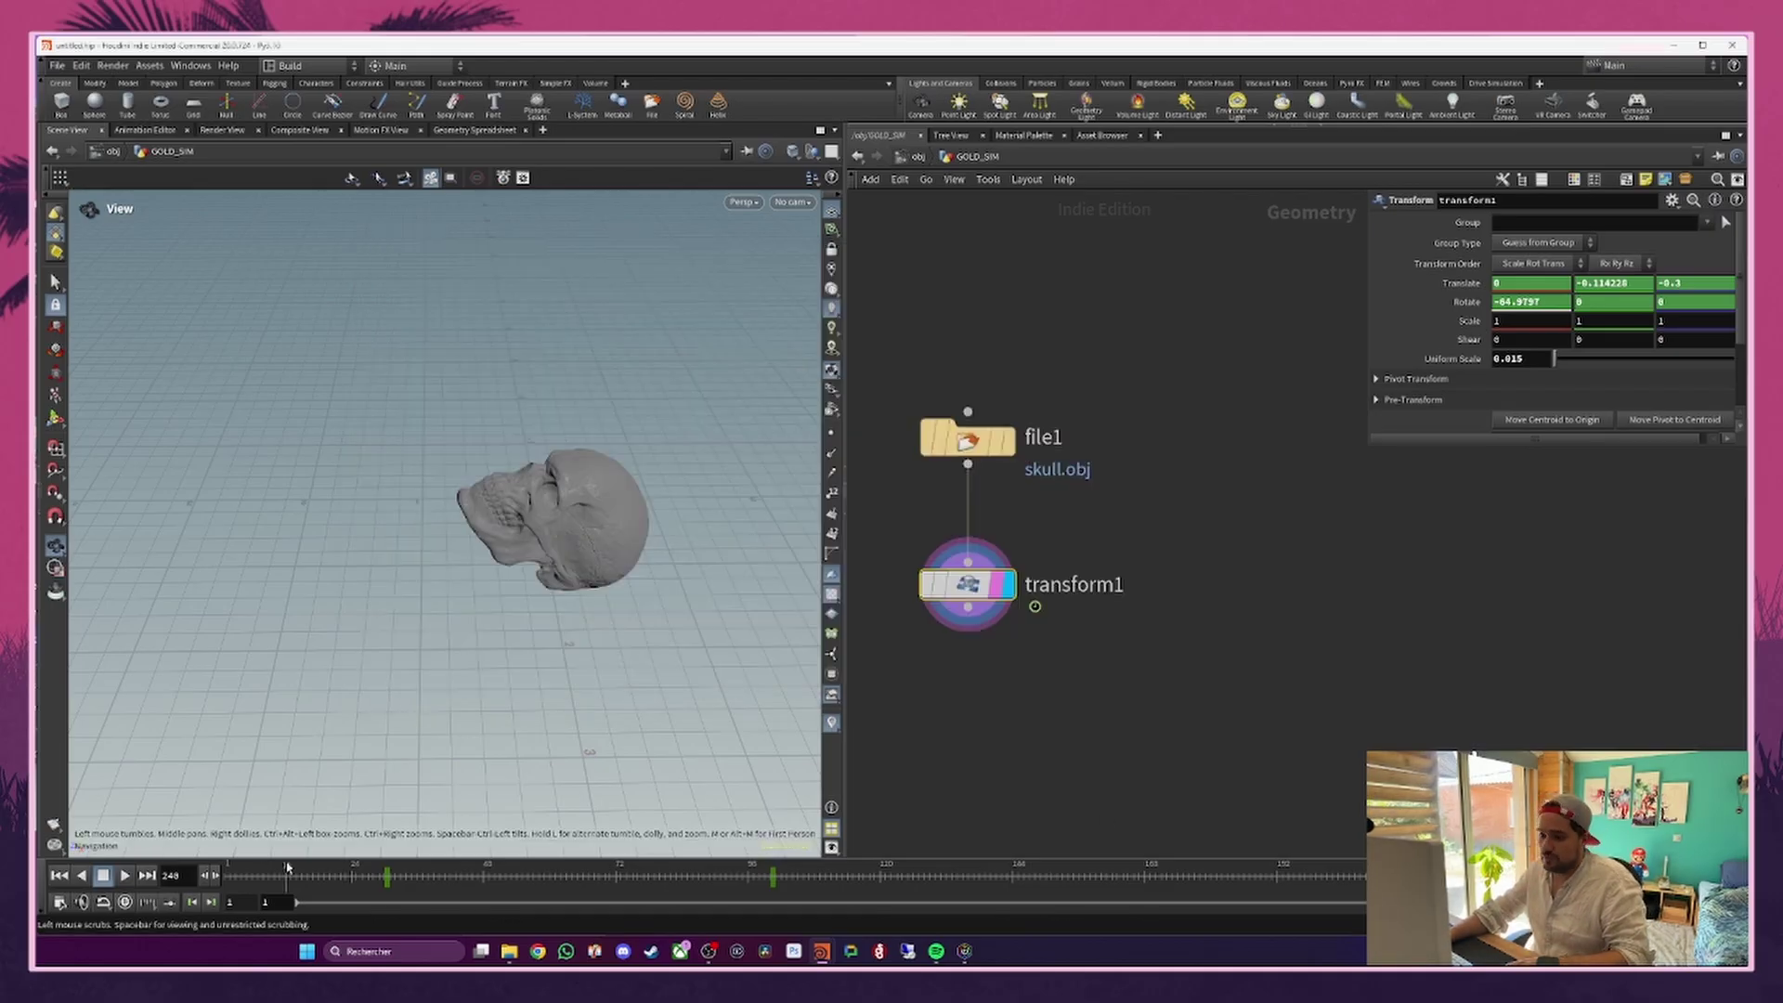
drag(287, 866, 914, 867)
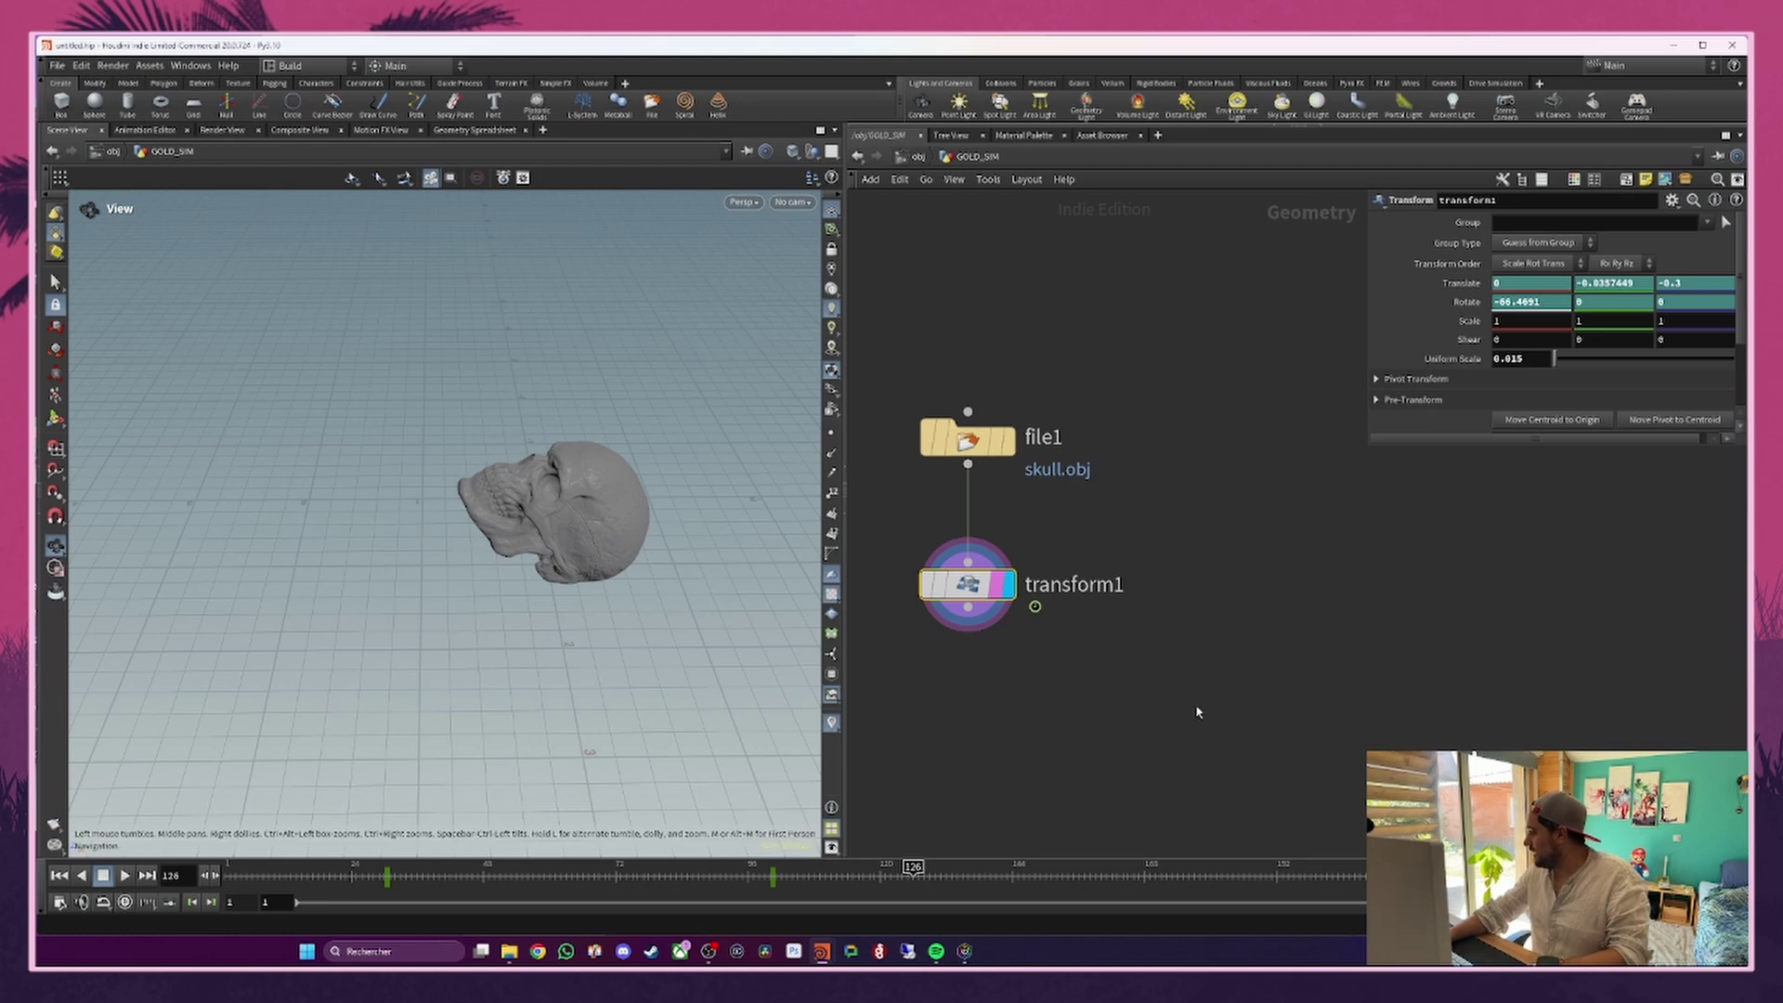
Step: Add a Null node after transform1 and name it OUT_COLLIDE
middle_drag(1173, 700, 1177, 625)
drag(972, 546, 966, 632)
text(null)
key(Return)
click(981, 637)
double_click(1037, 631)
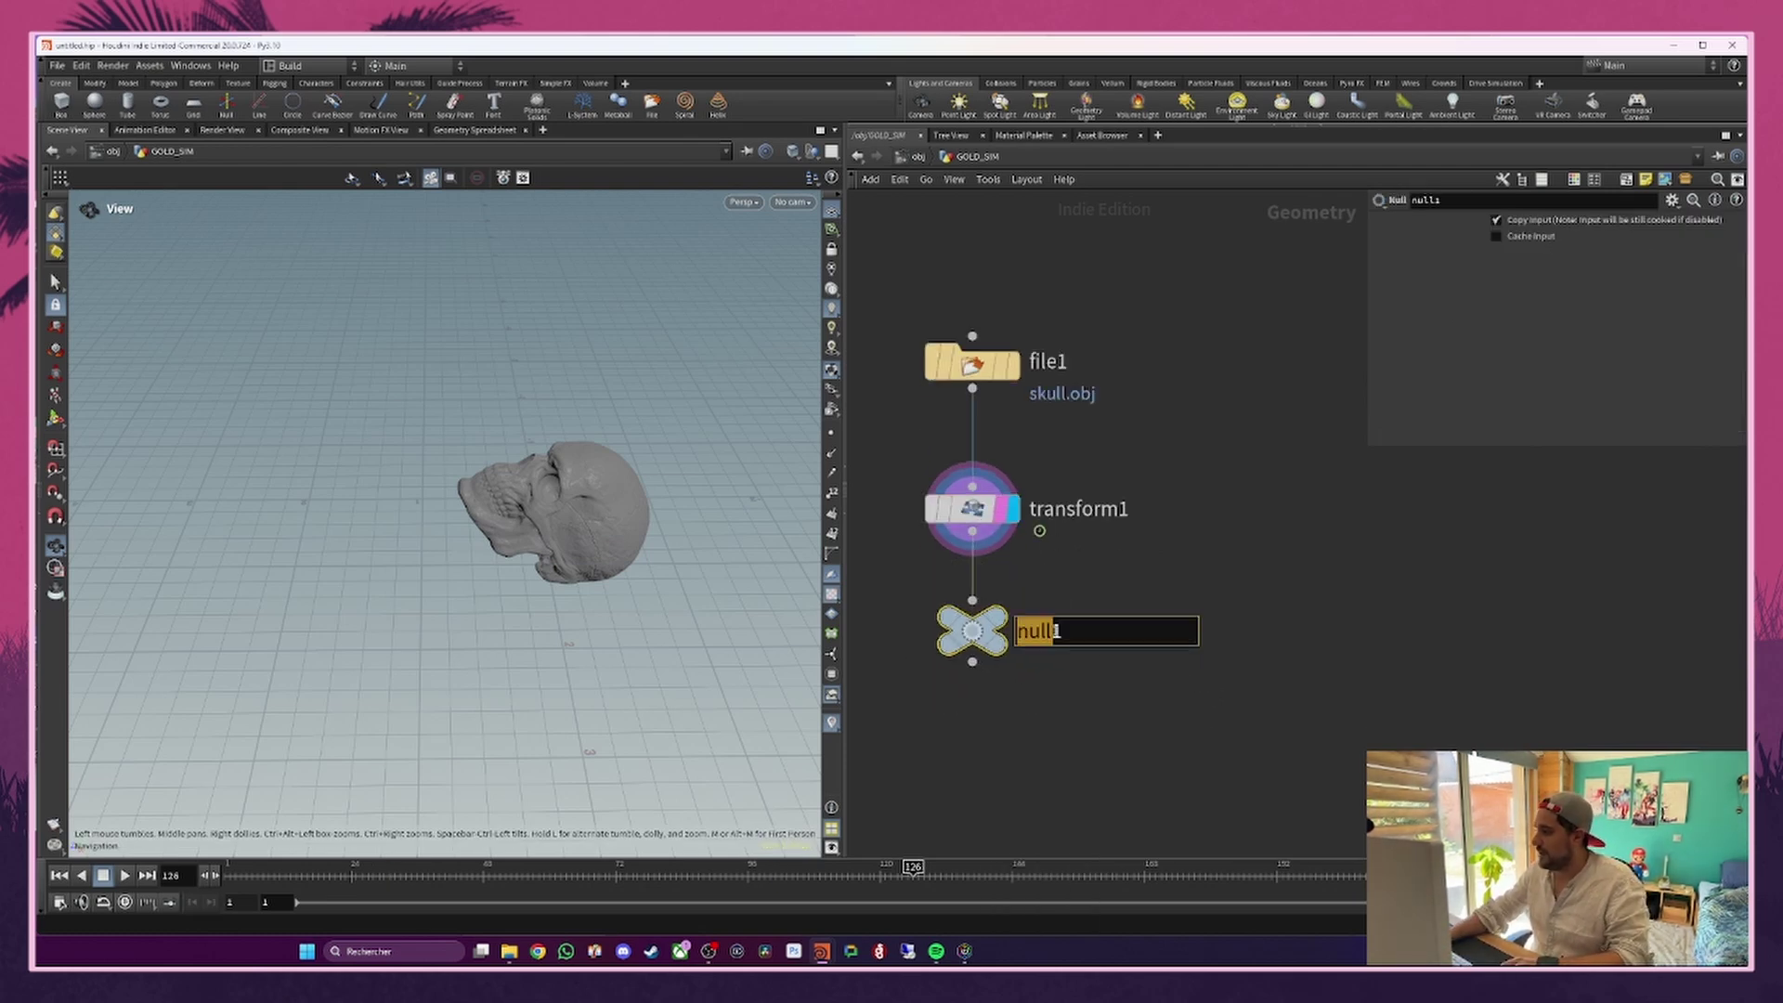
double_click(1075, 635)
text(OUT_CO)
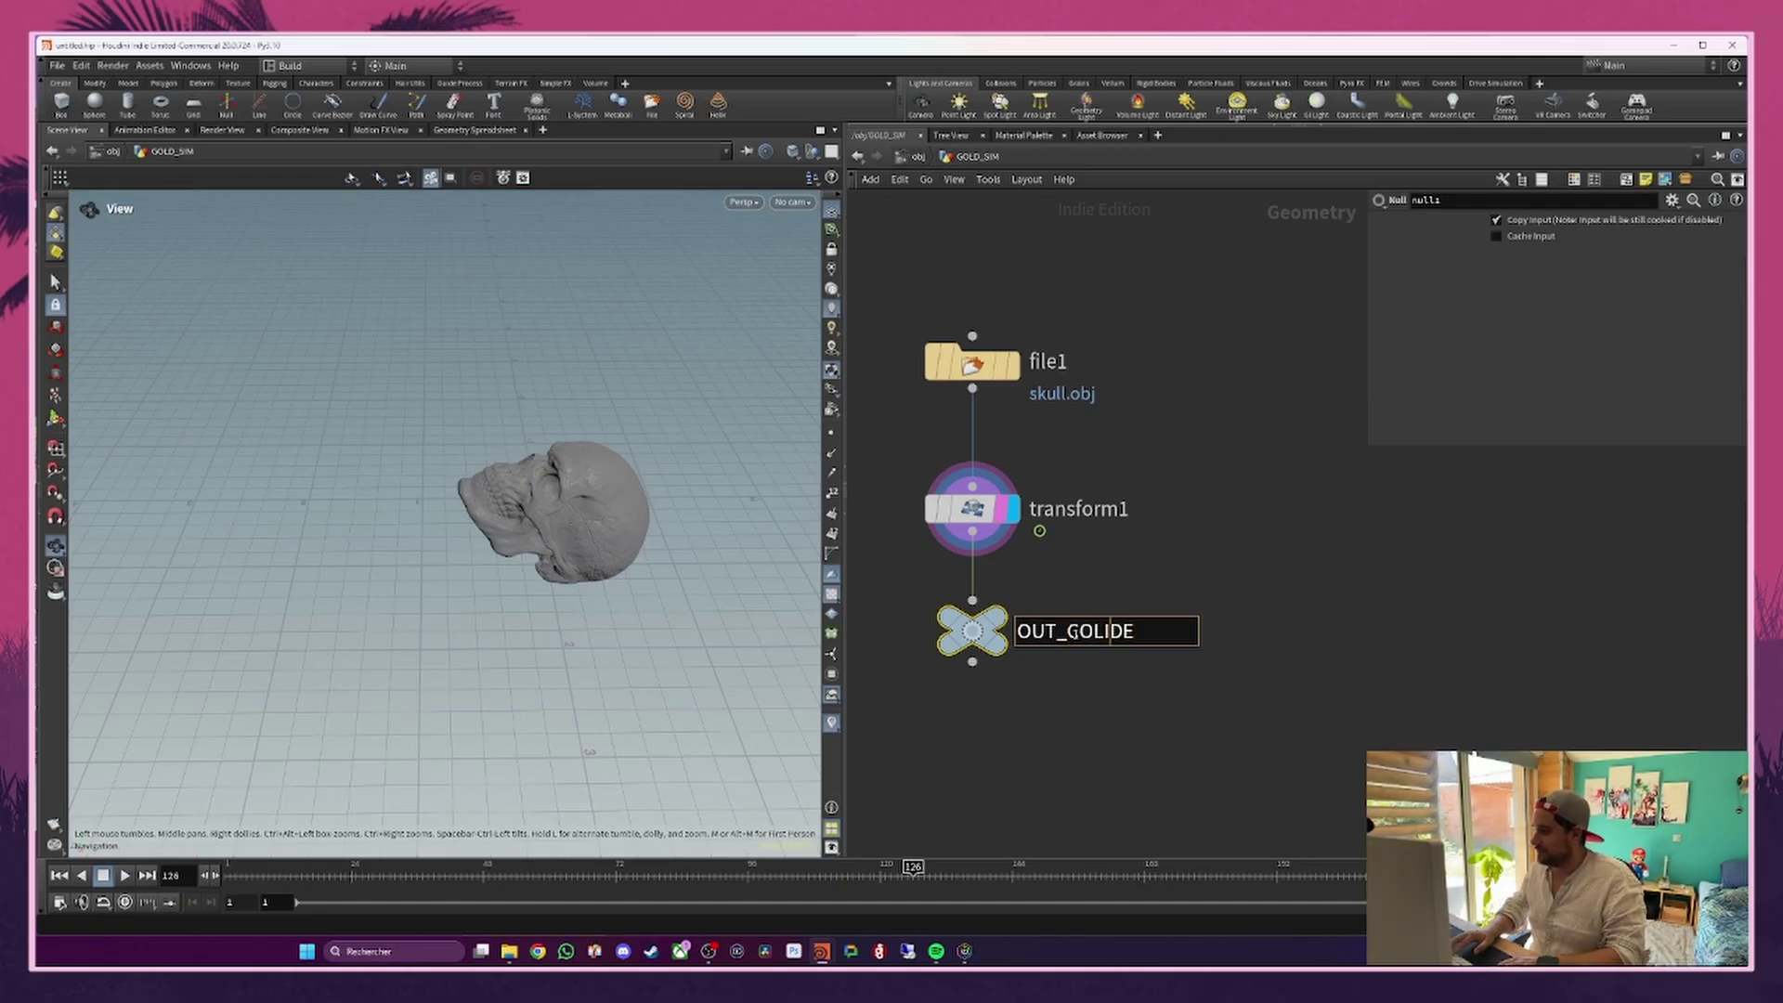
text(L)
key(Return)
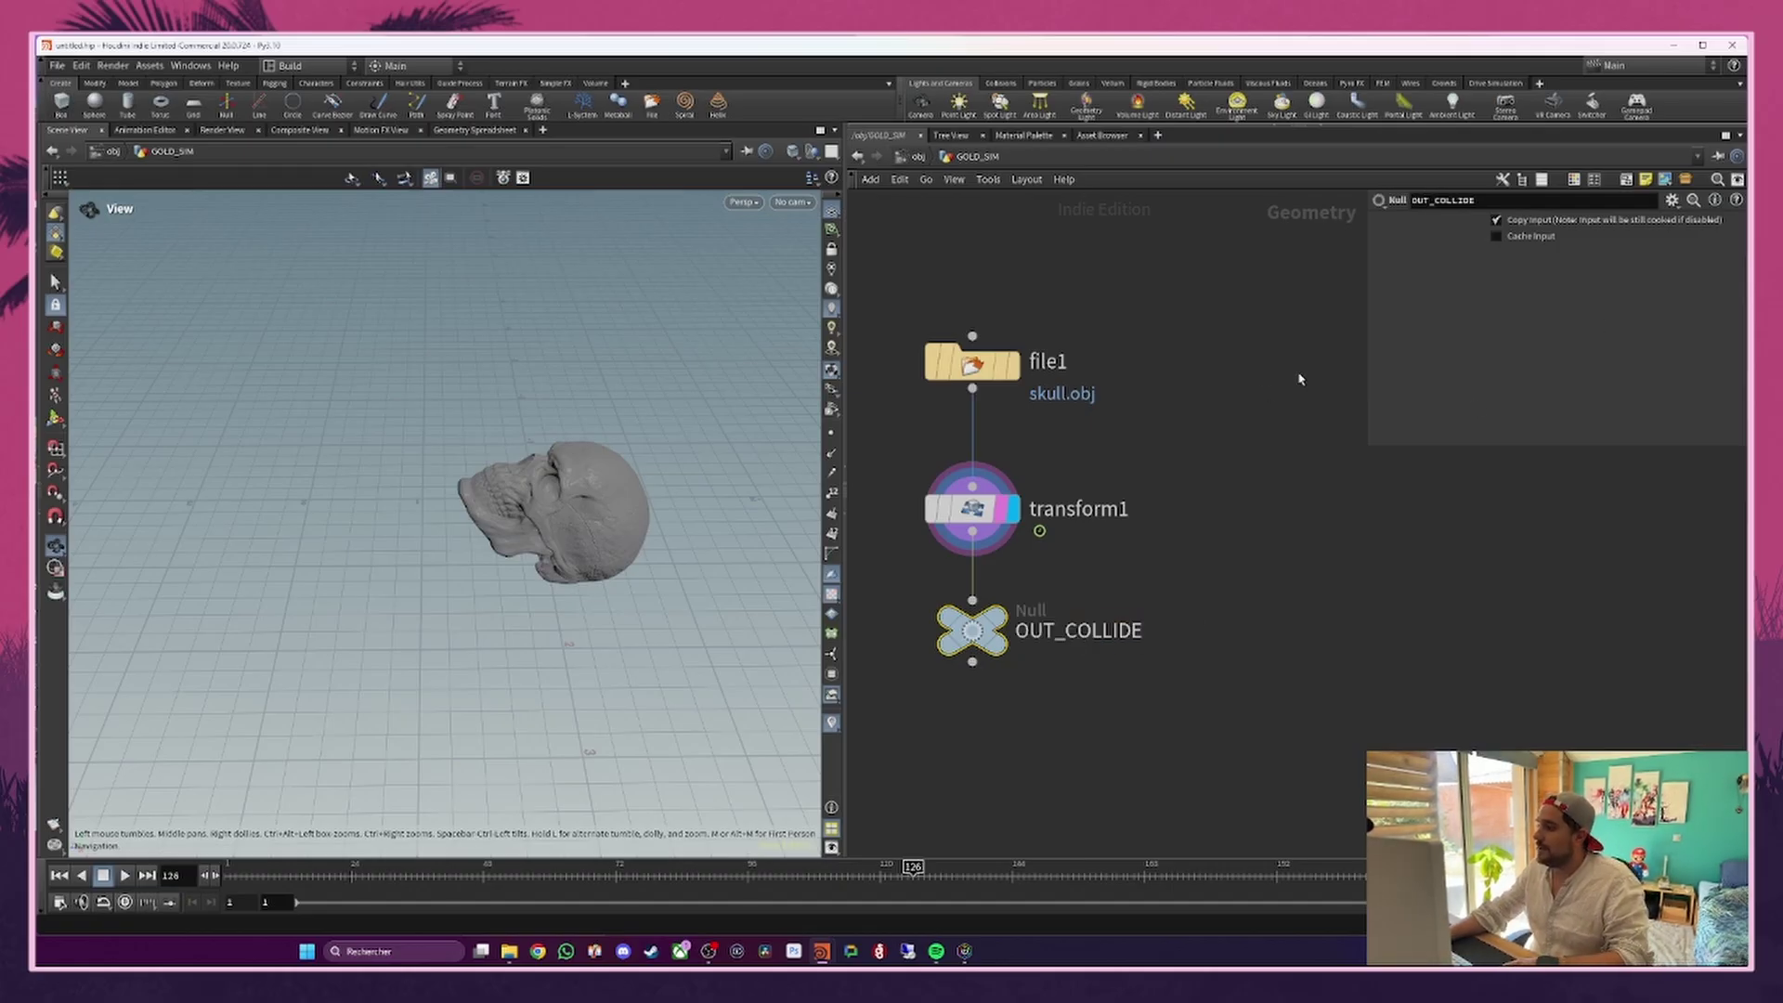
Step: Return to the object level and add a camera named SHOT_001 beside GOLD_SIM
scroll(1300, 379, down, 3)
middle_drag(1291, 434, 1195, 509)
drag(410, 508, 706, 538)
click(918, 156)
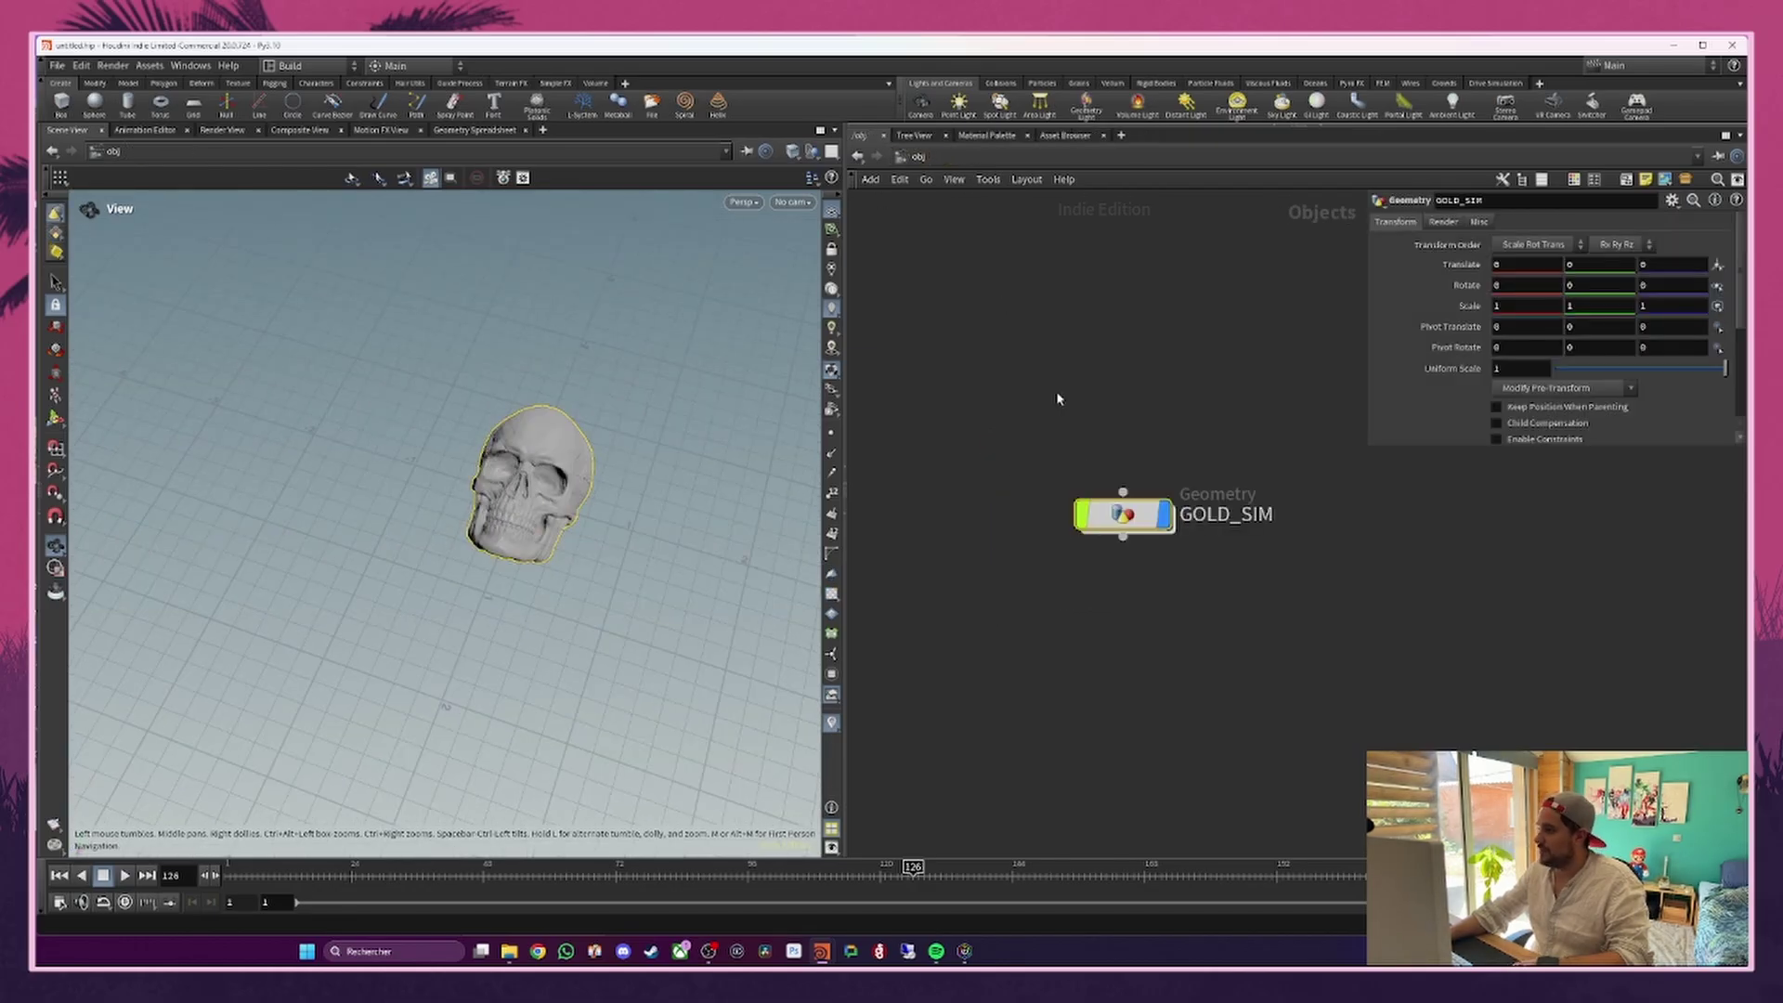
scroll(948, 489, down, 2)
key(Tab)
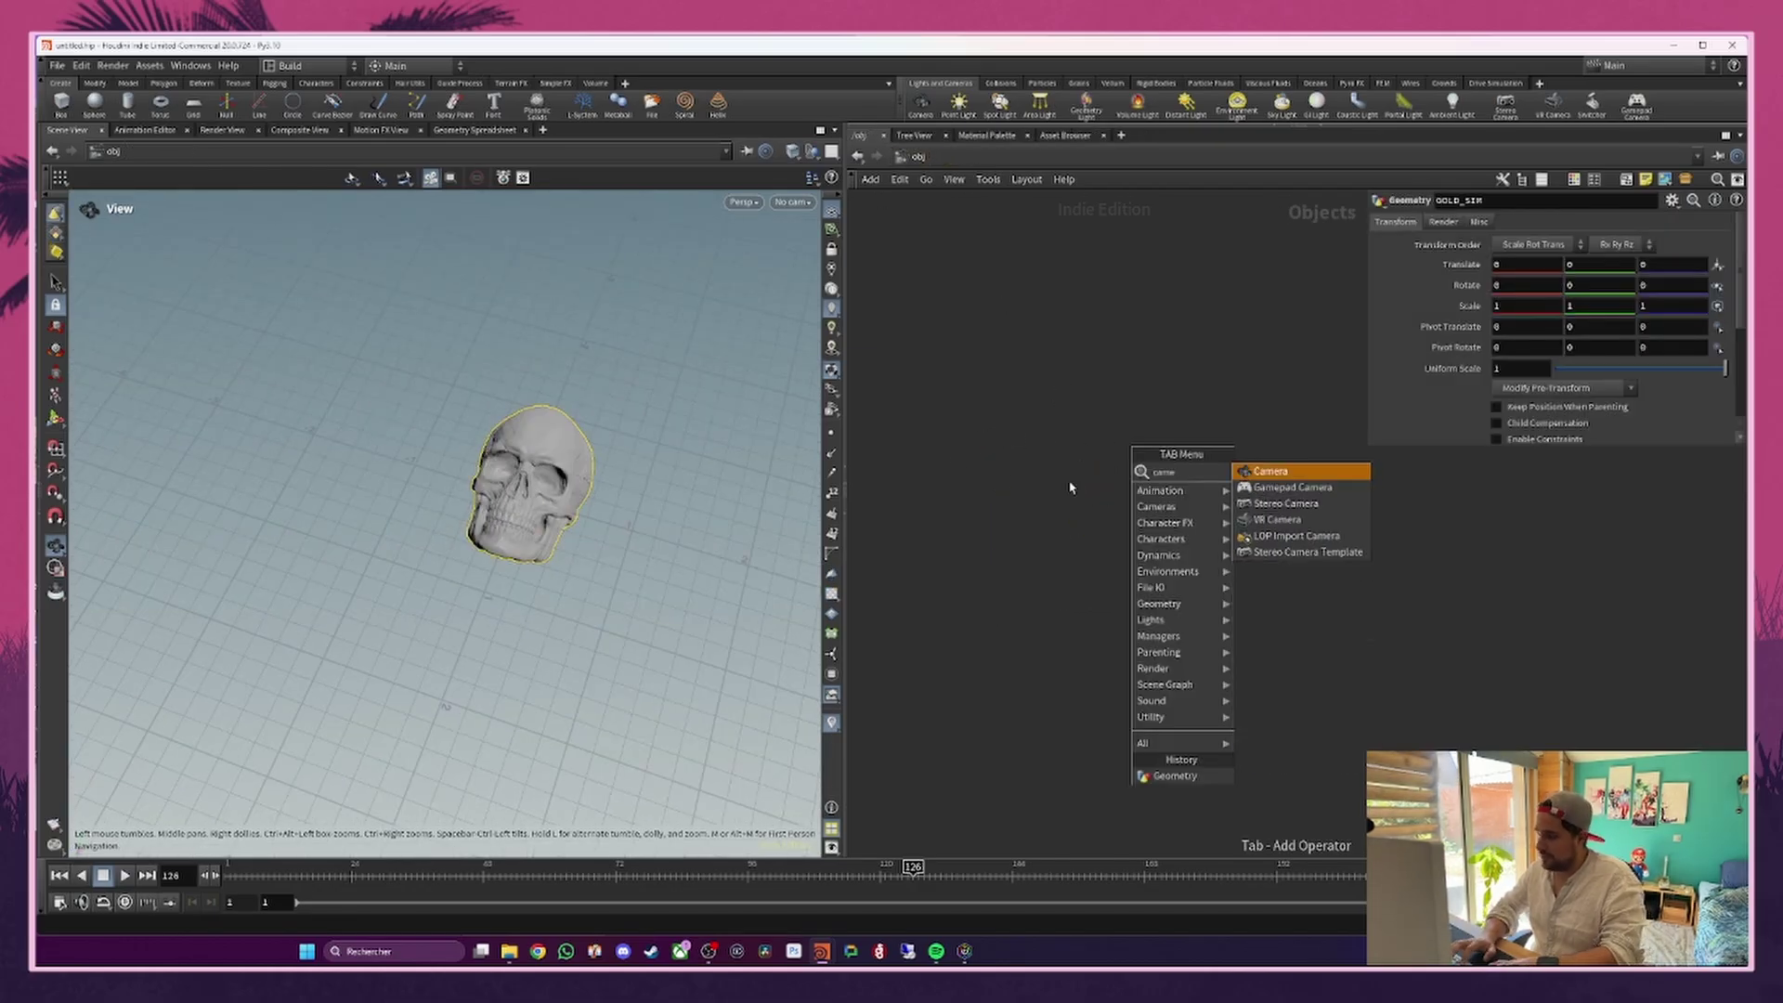
key(Escape)
click(1069, 488)
drag(1068, 484, 1013, 499)
click(1054, 497)
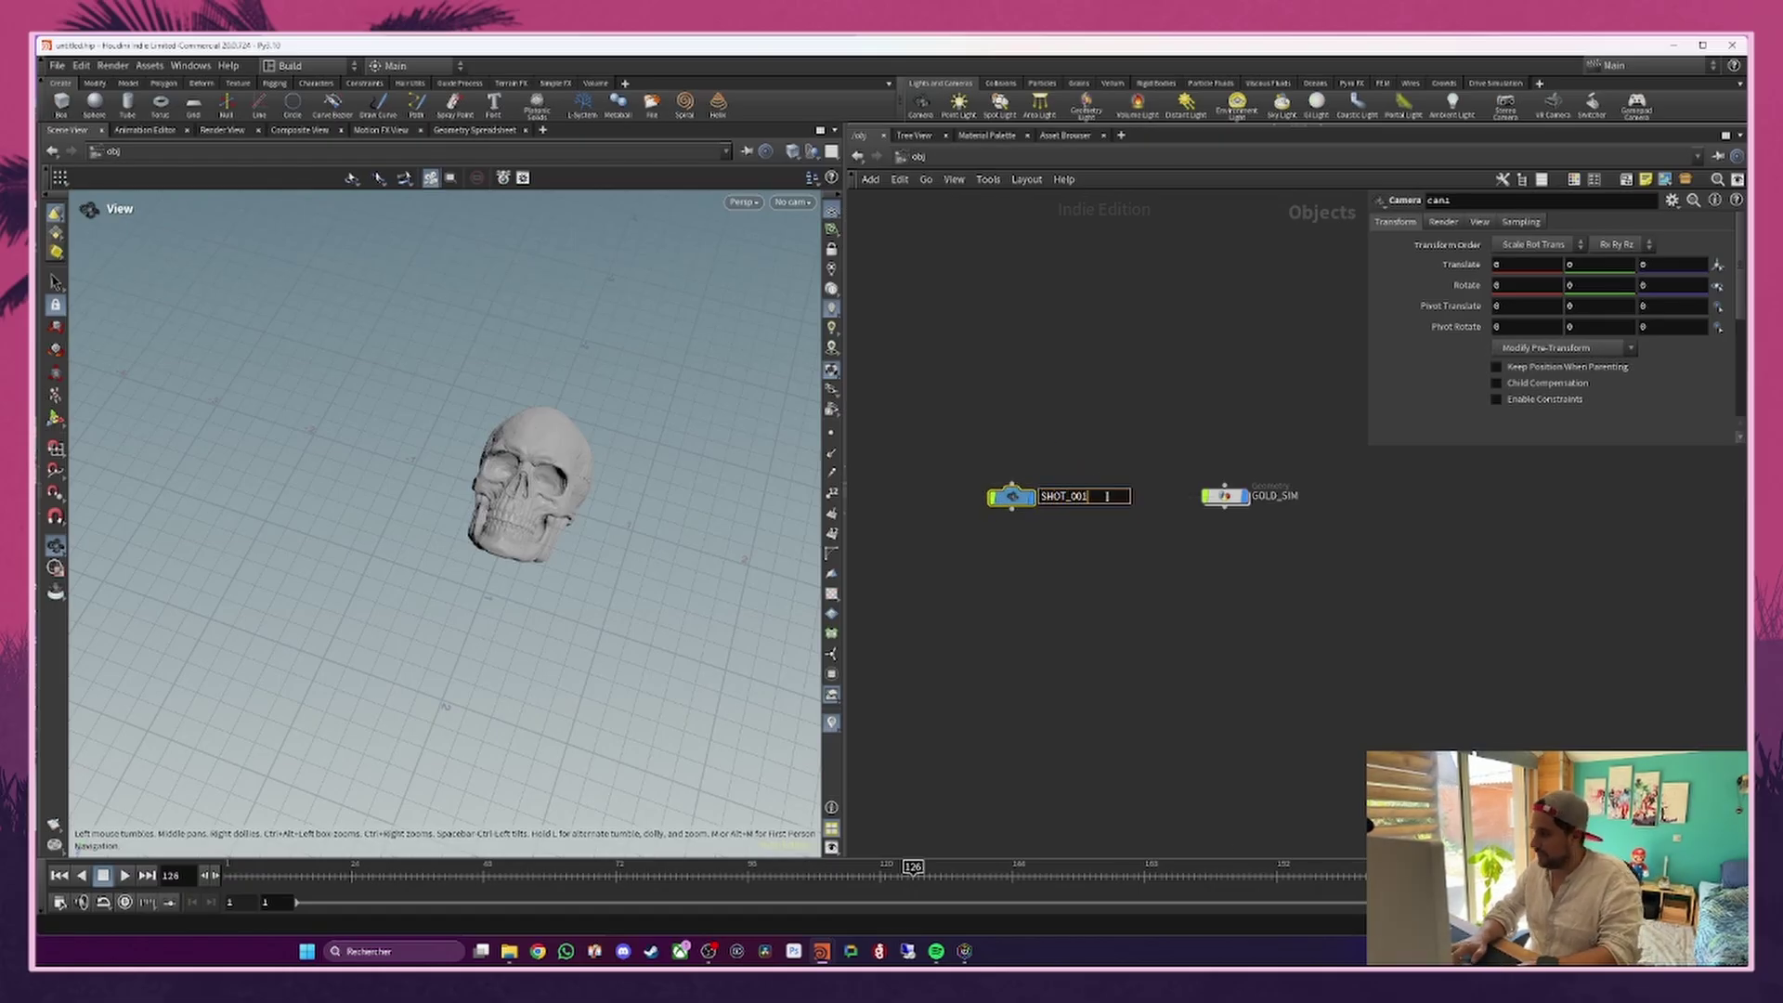
key(Return)
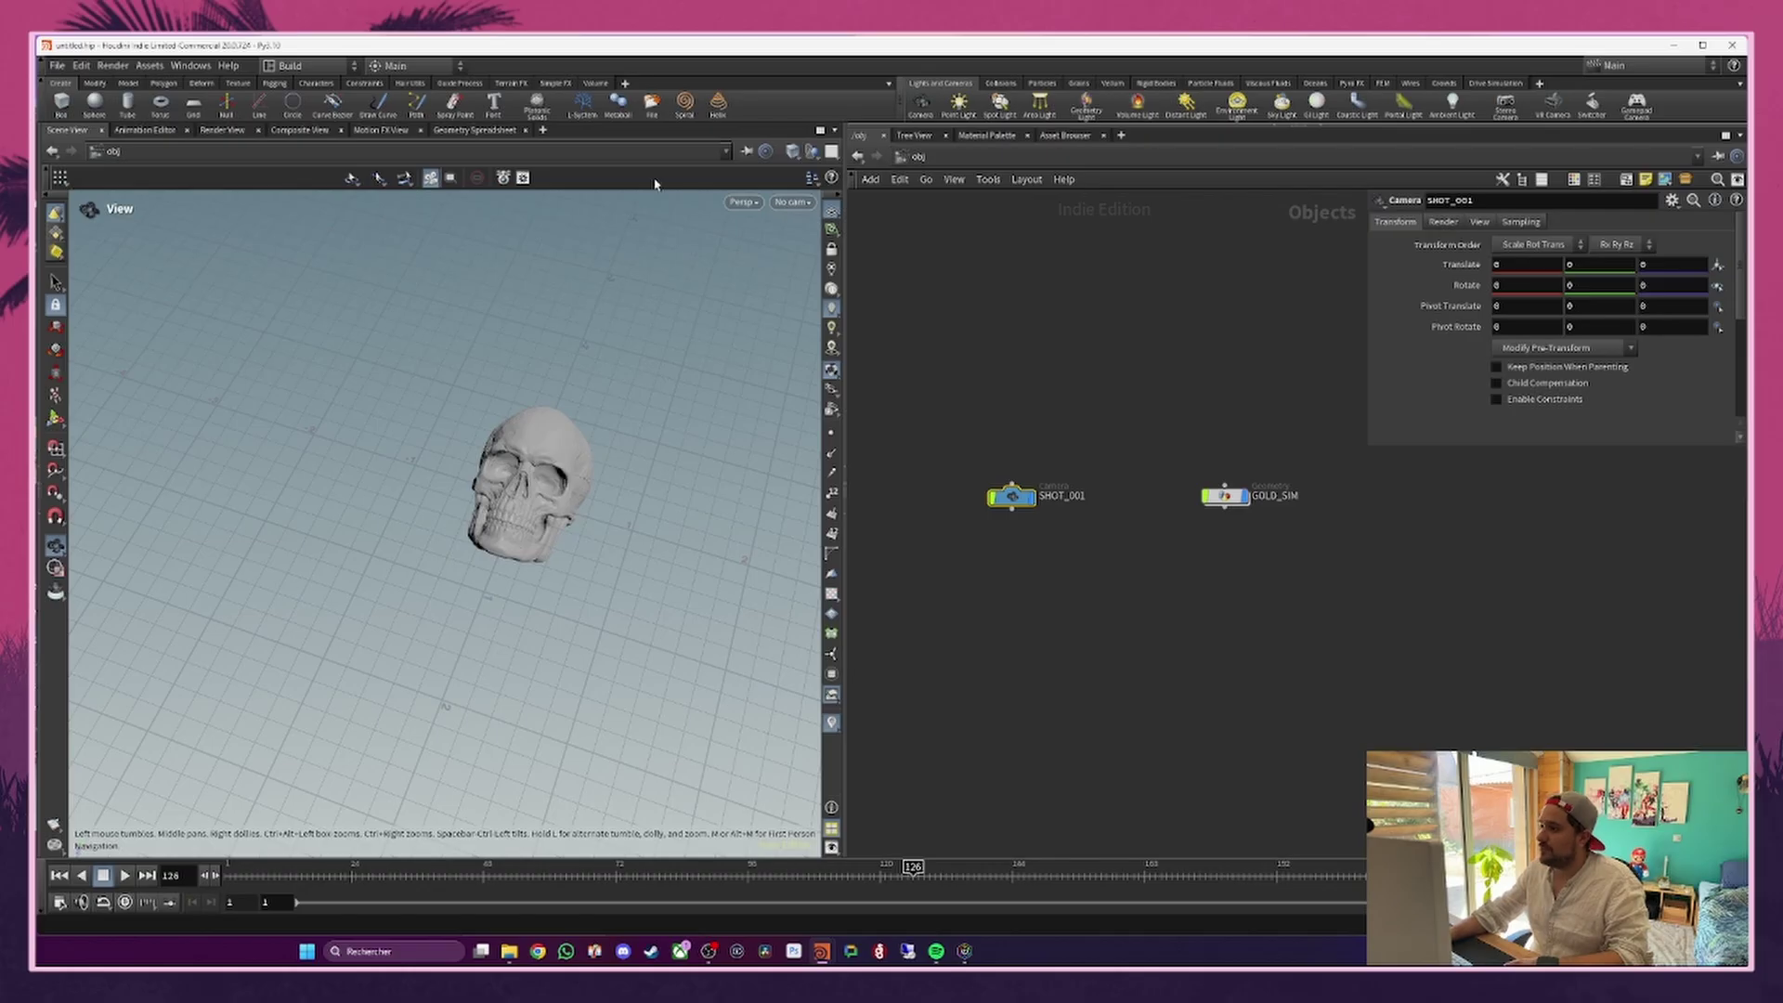
Step: Try looking through the SHOT_001 camera and orbiting its view
click(792, 202)
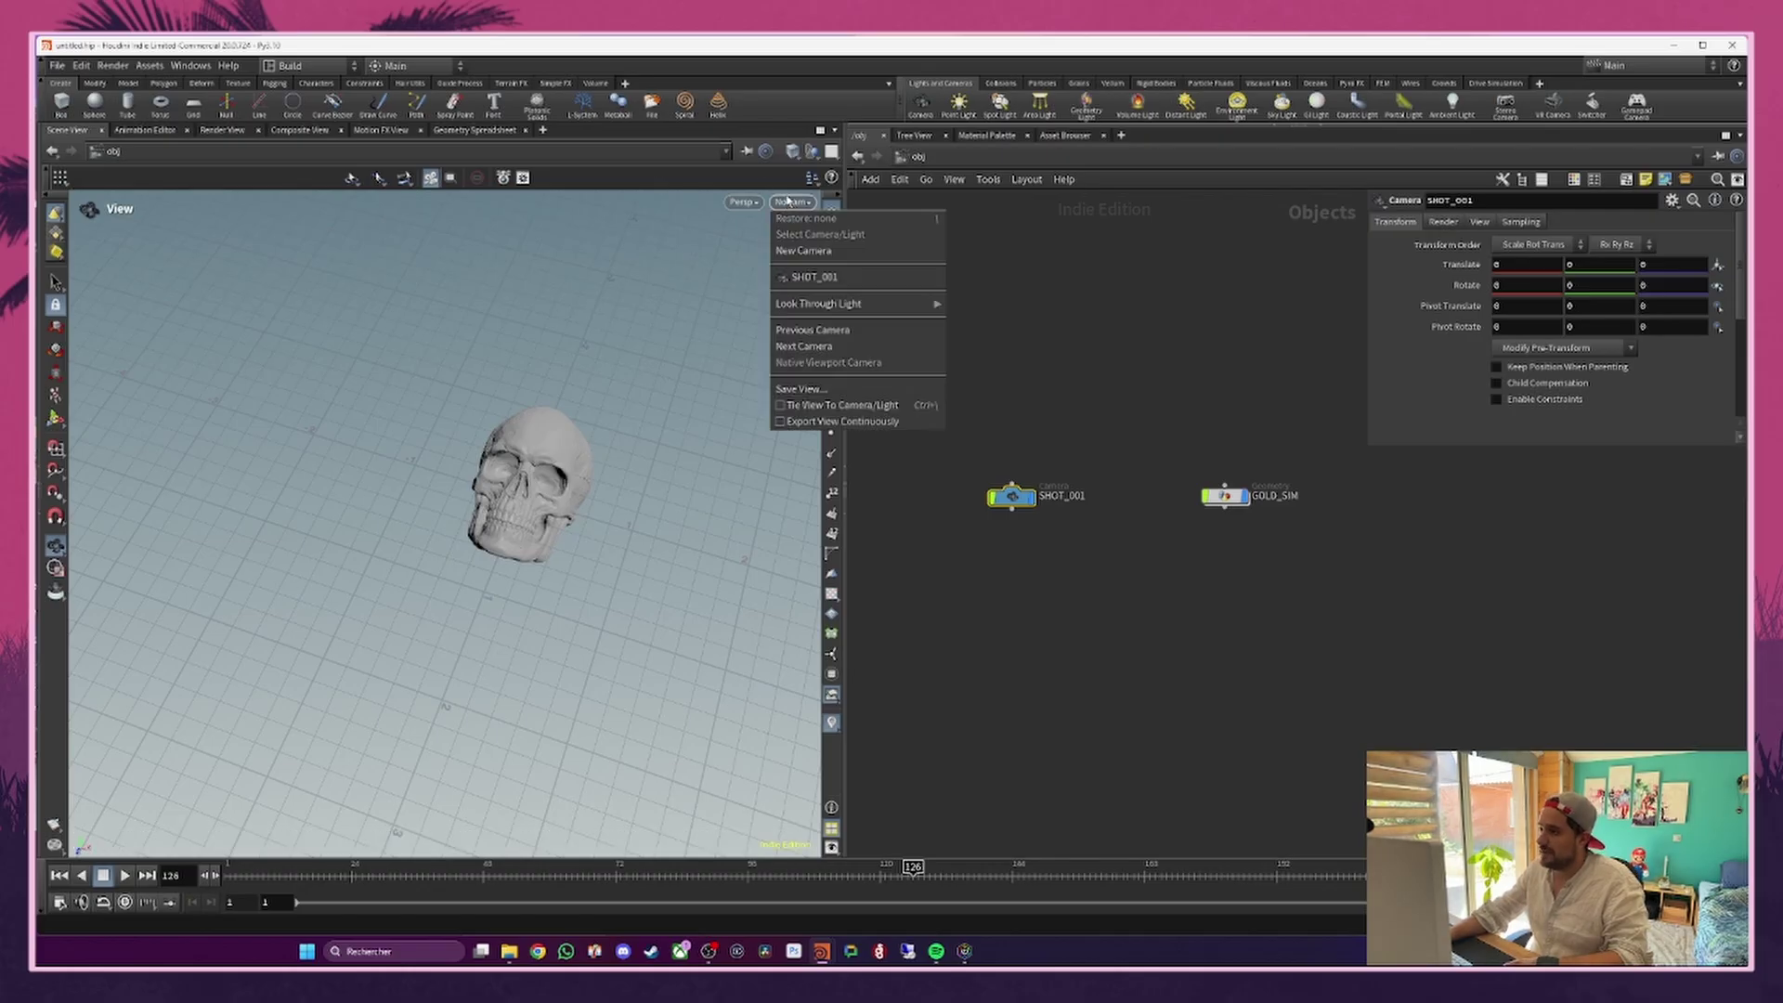
click(811, 279)
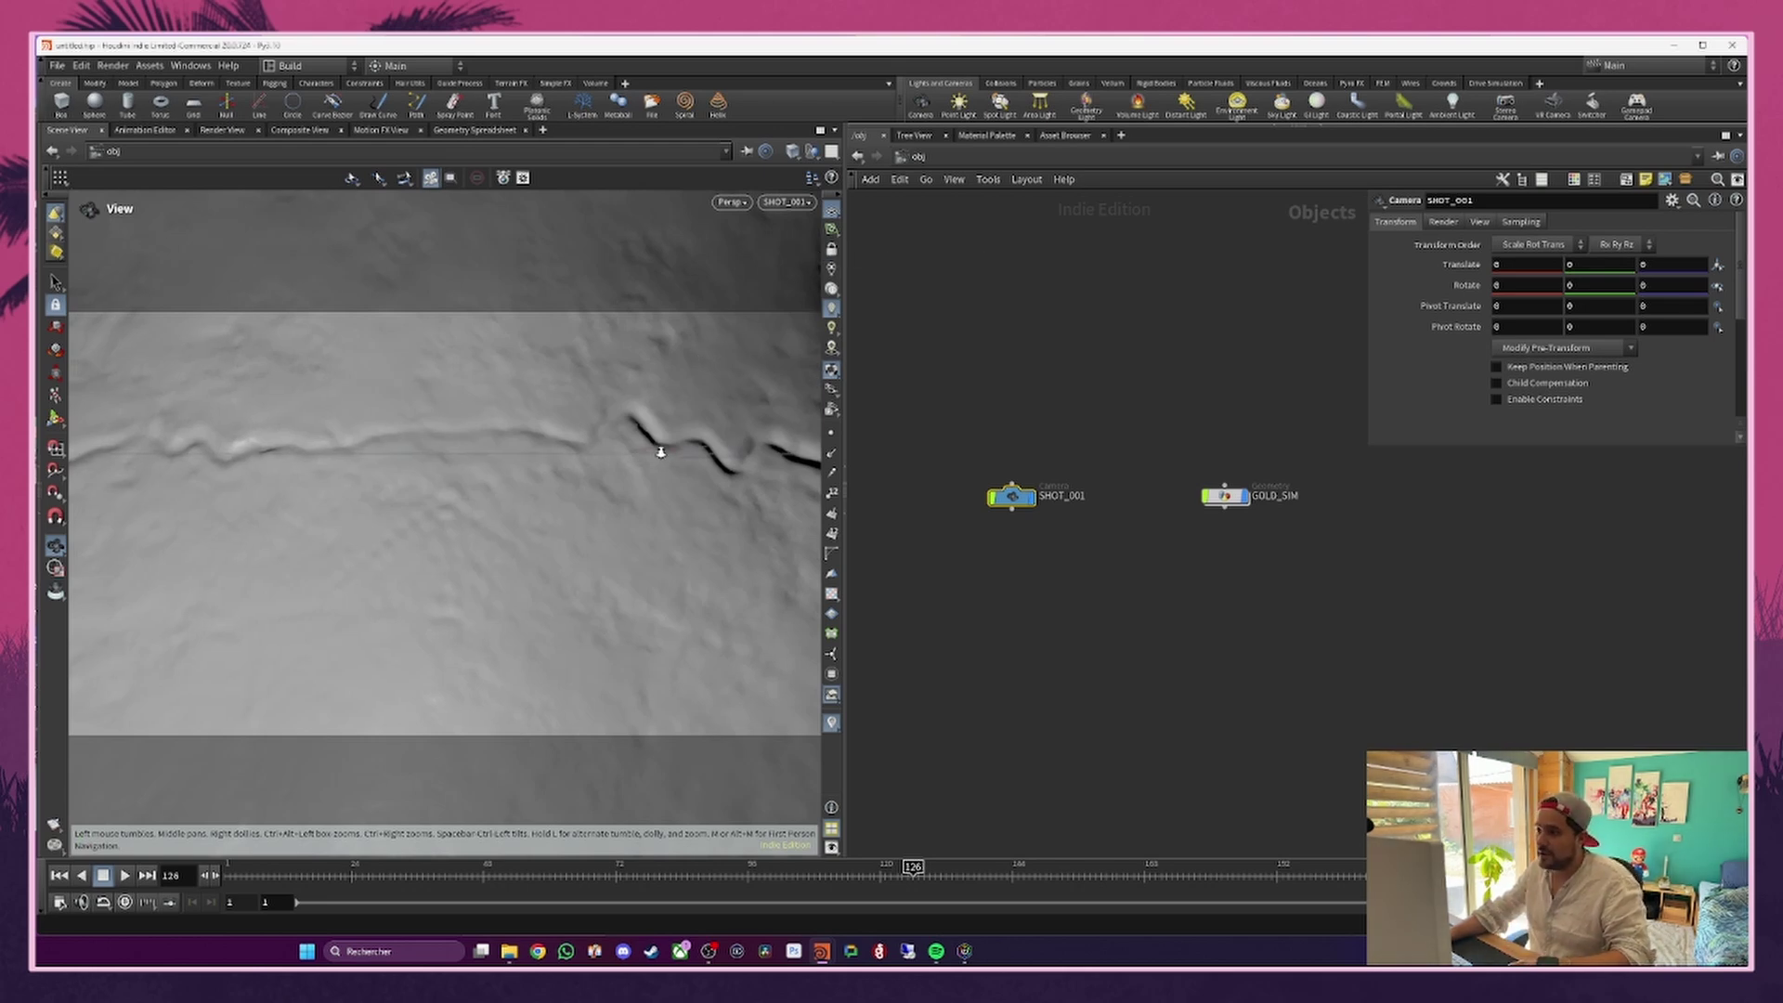
drag(657, 445, 368, 437)
click(1246, 498)
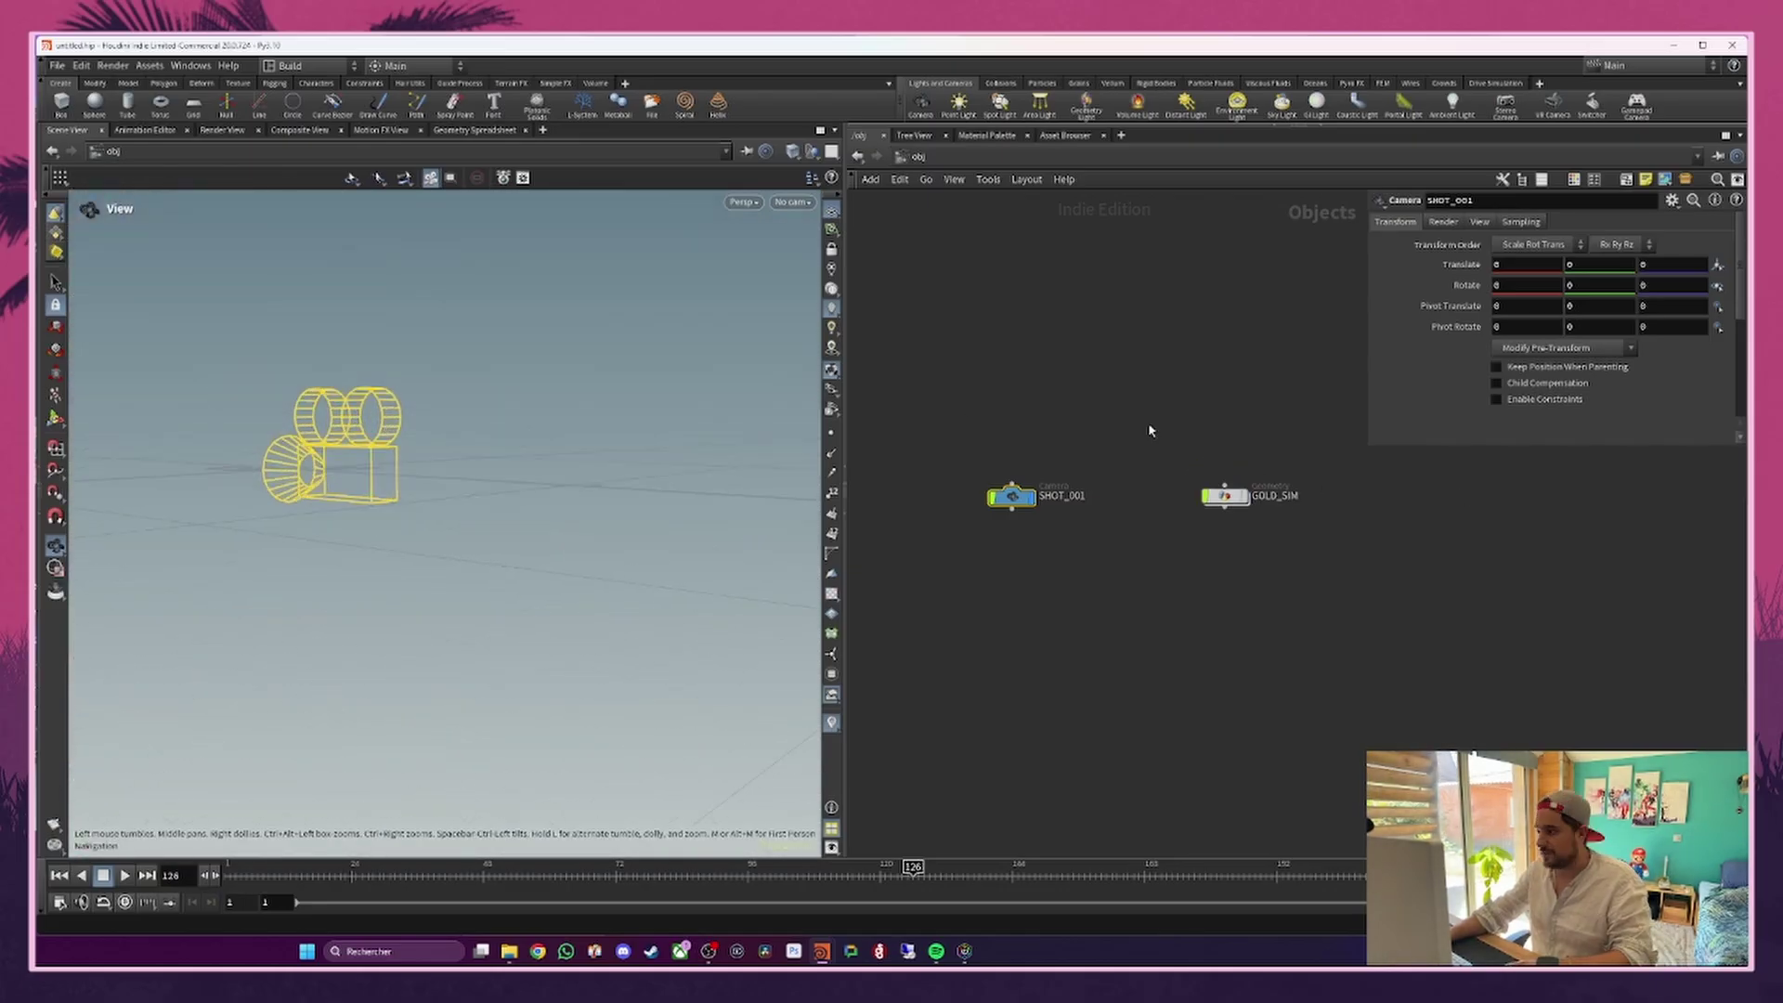
click(1245, 497)
Step: Look through SHOT_001 again, lock the camera to the view, and frame the skull from the front
click(793, 202)
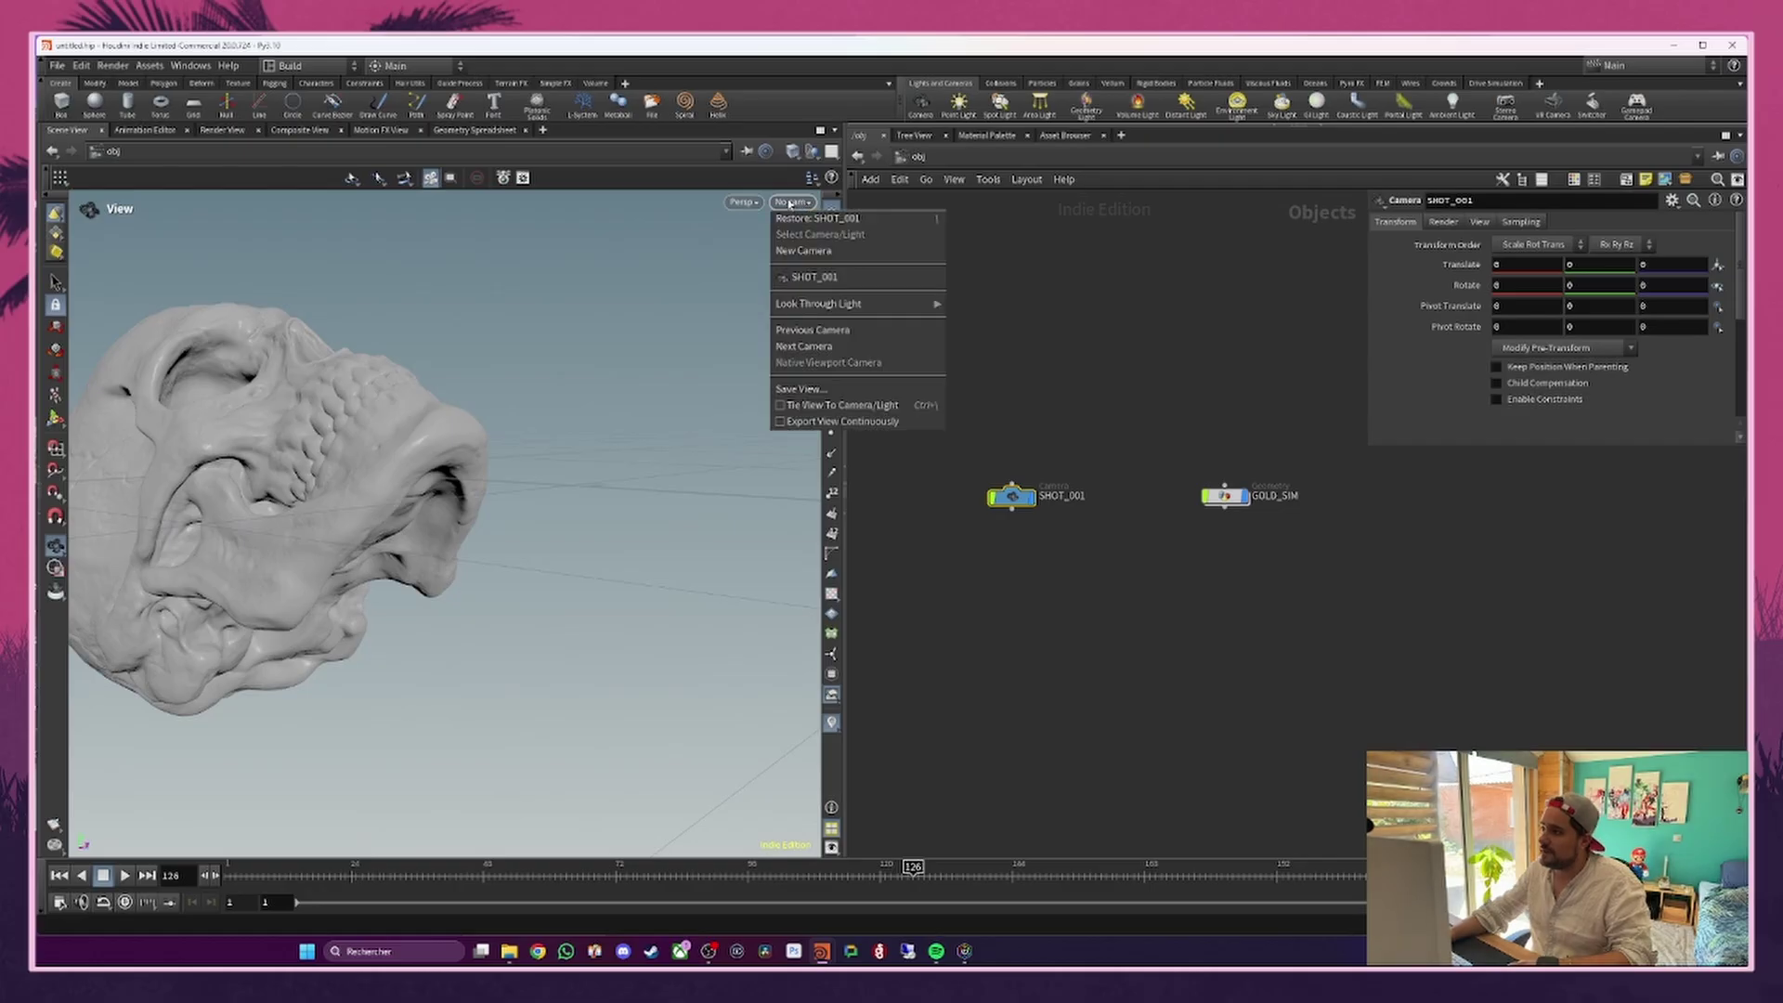
click(808, 276)
click(833, 253)
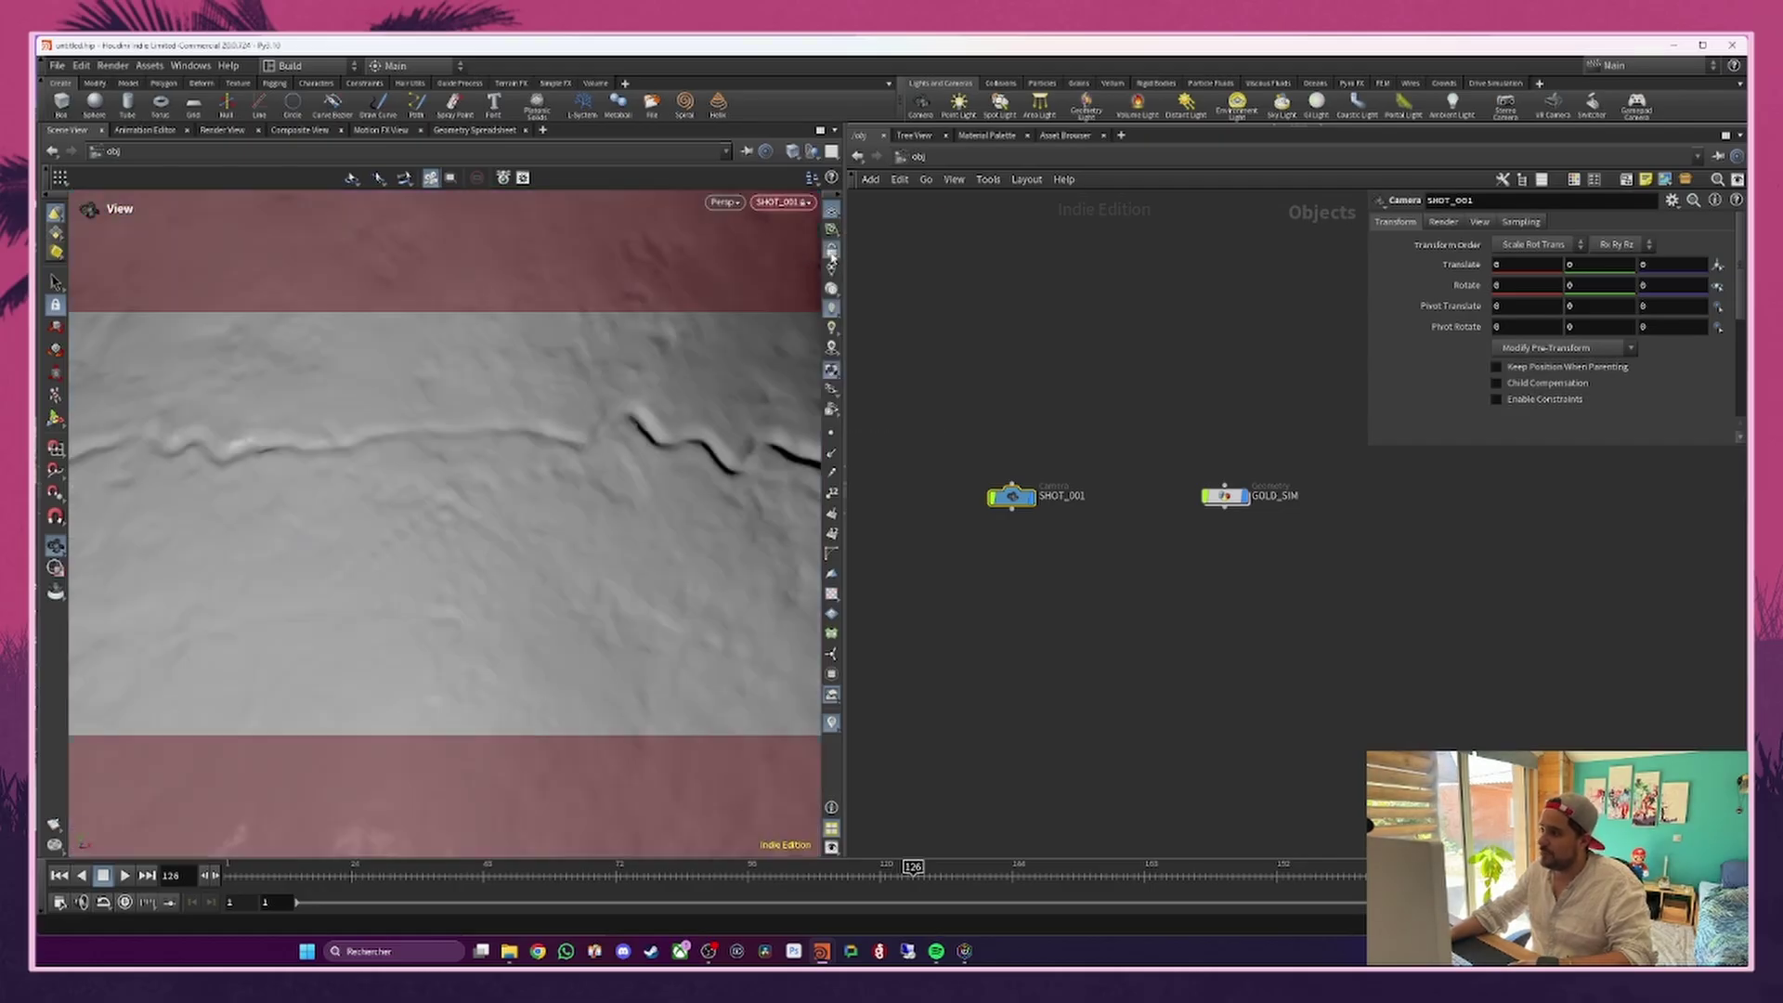
drag(713, 364, 543, 705)
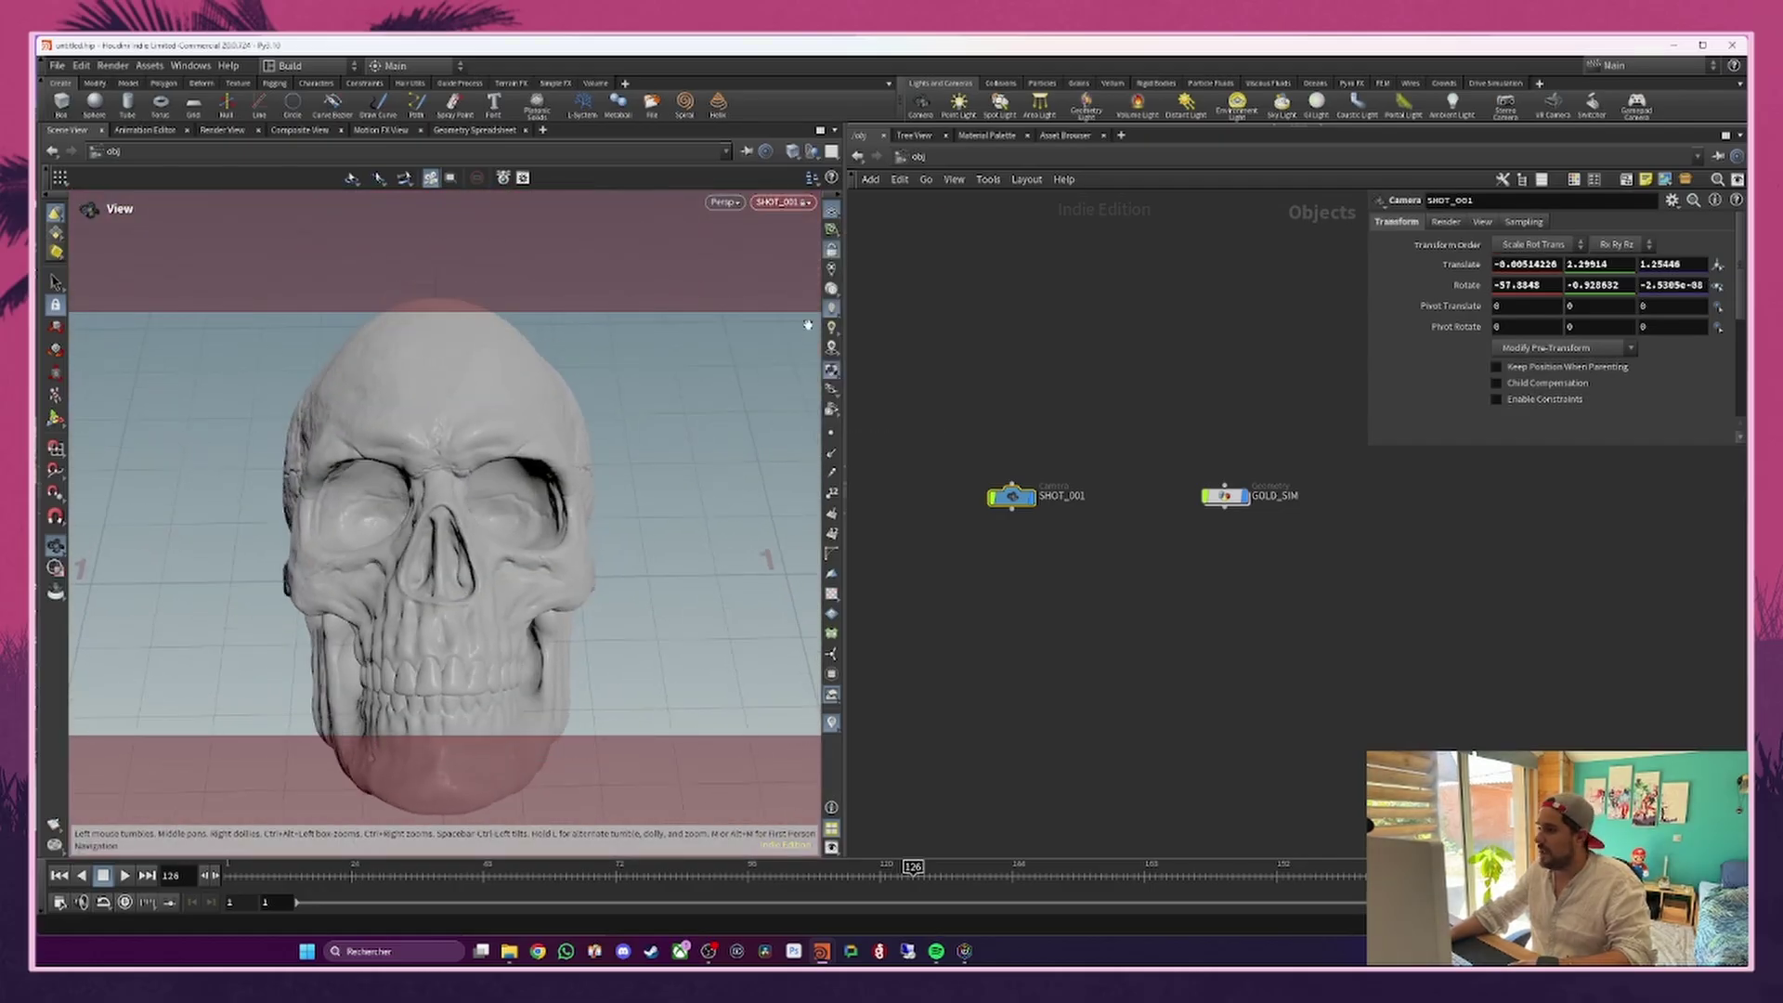
Step: Reset all of SHOT_001's Translate and Rotate values to 0
click(1536, 265)
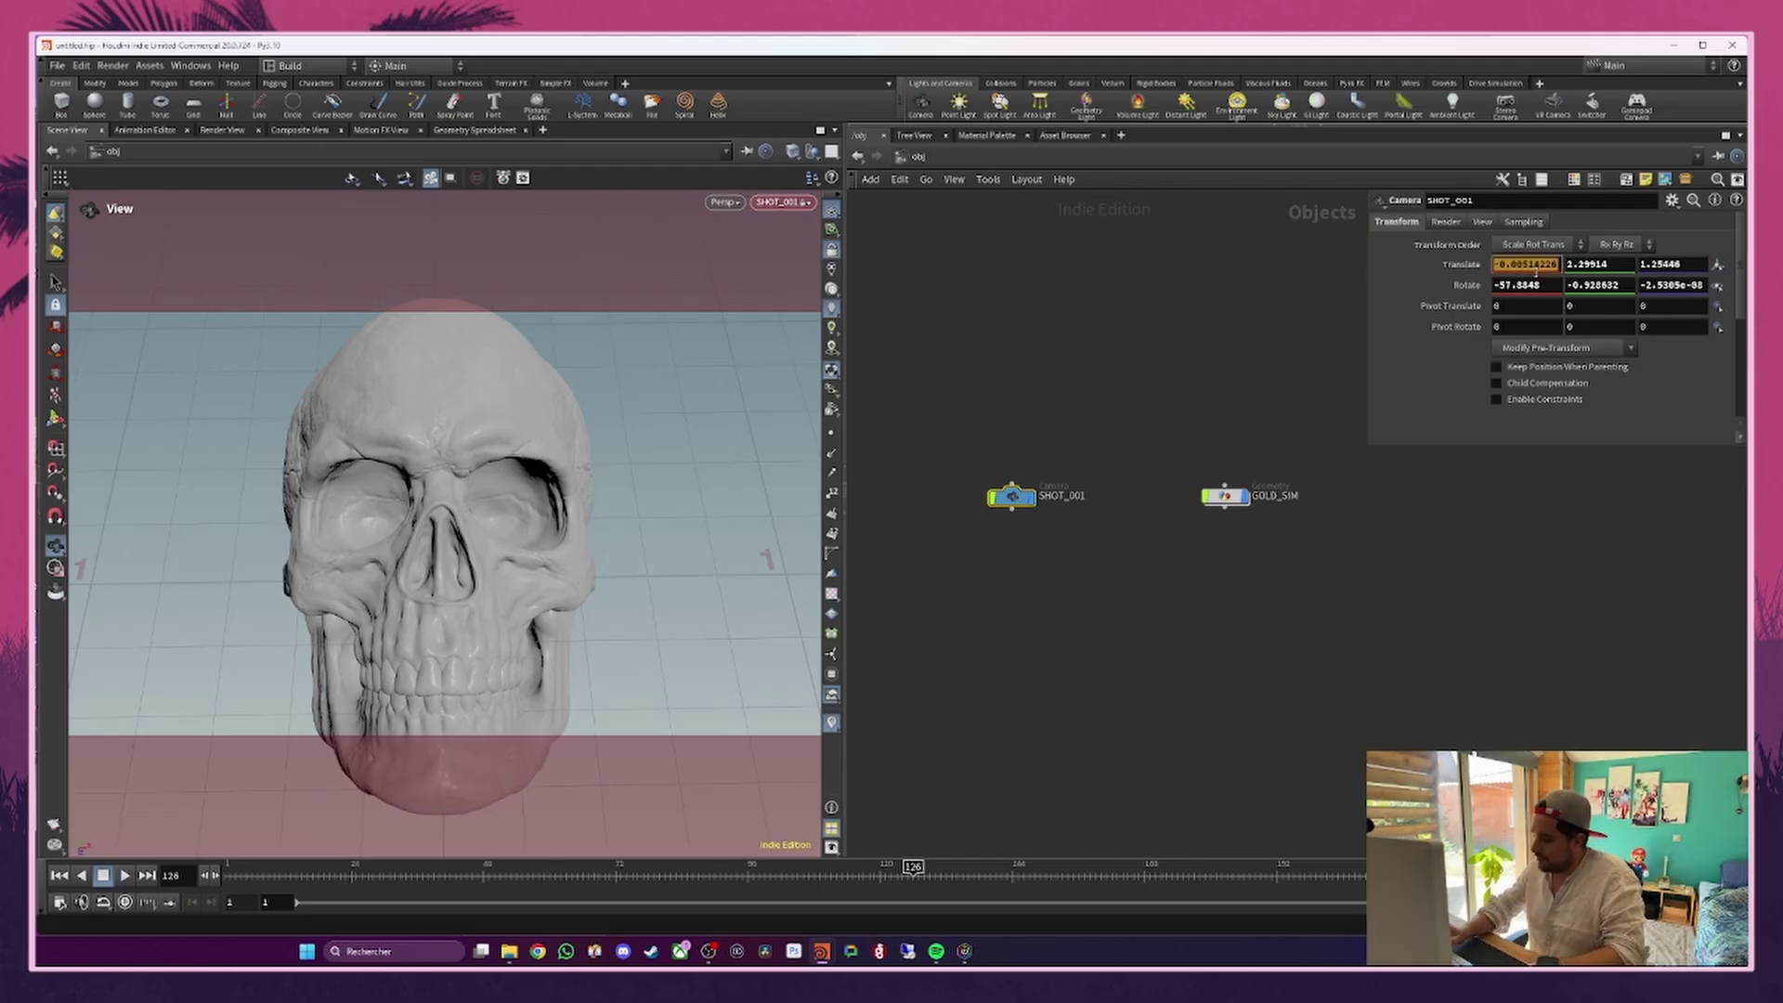
text(0)
key(Tab)
text(0)
key(Tab)
text(0)
key(Tab)
text(0	0)
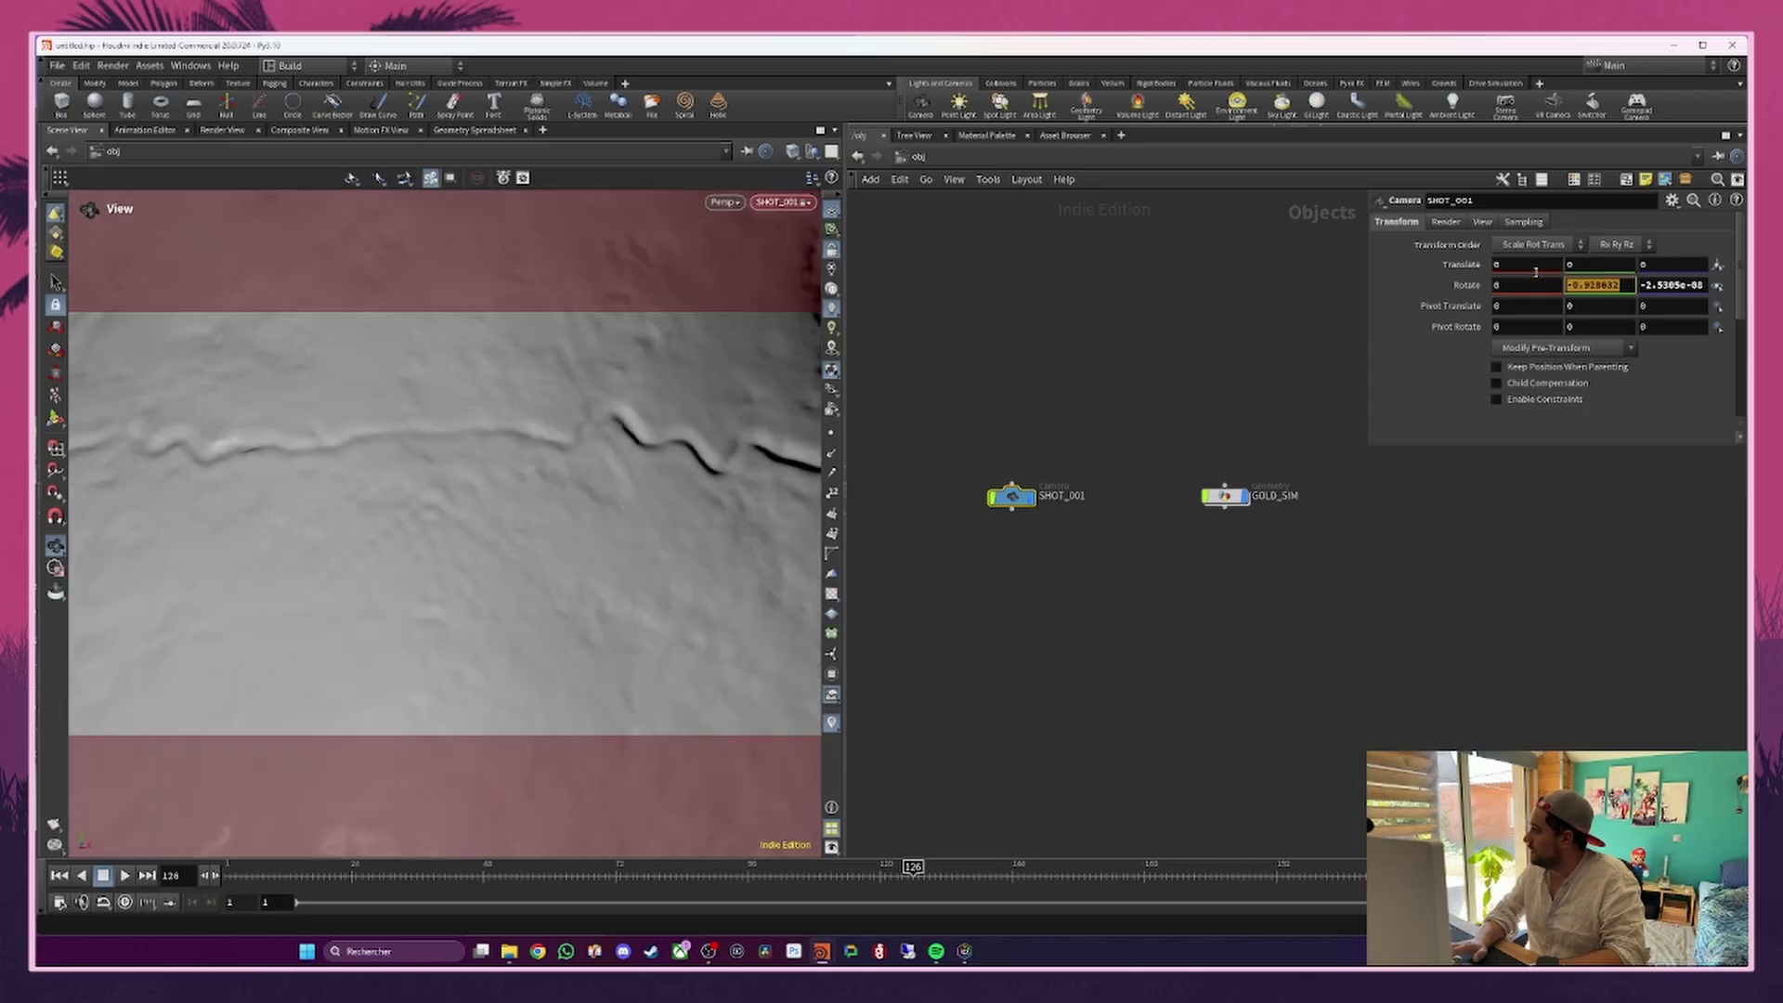
key(Tab)
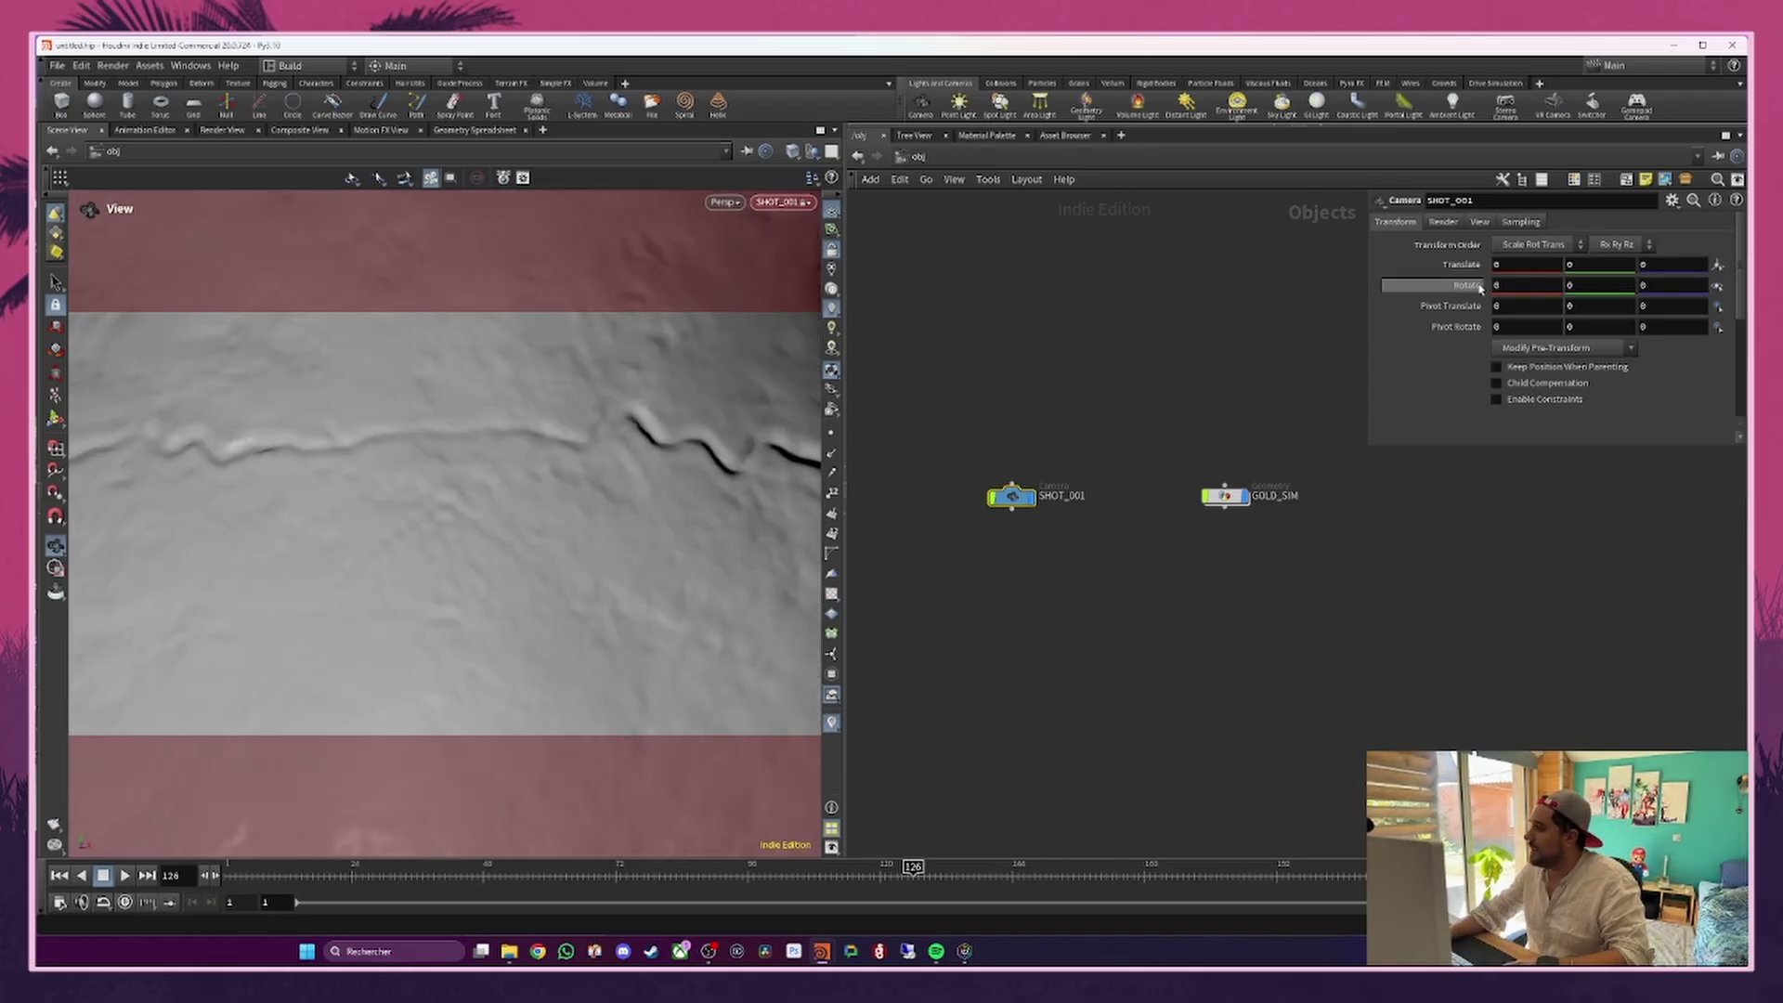
Step: Try aiming SHOT_001 at the skull with Rotate X at 90 and a lowered Translate Y
click(1505, 286)
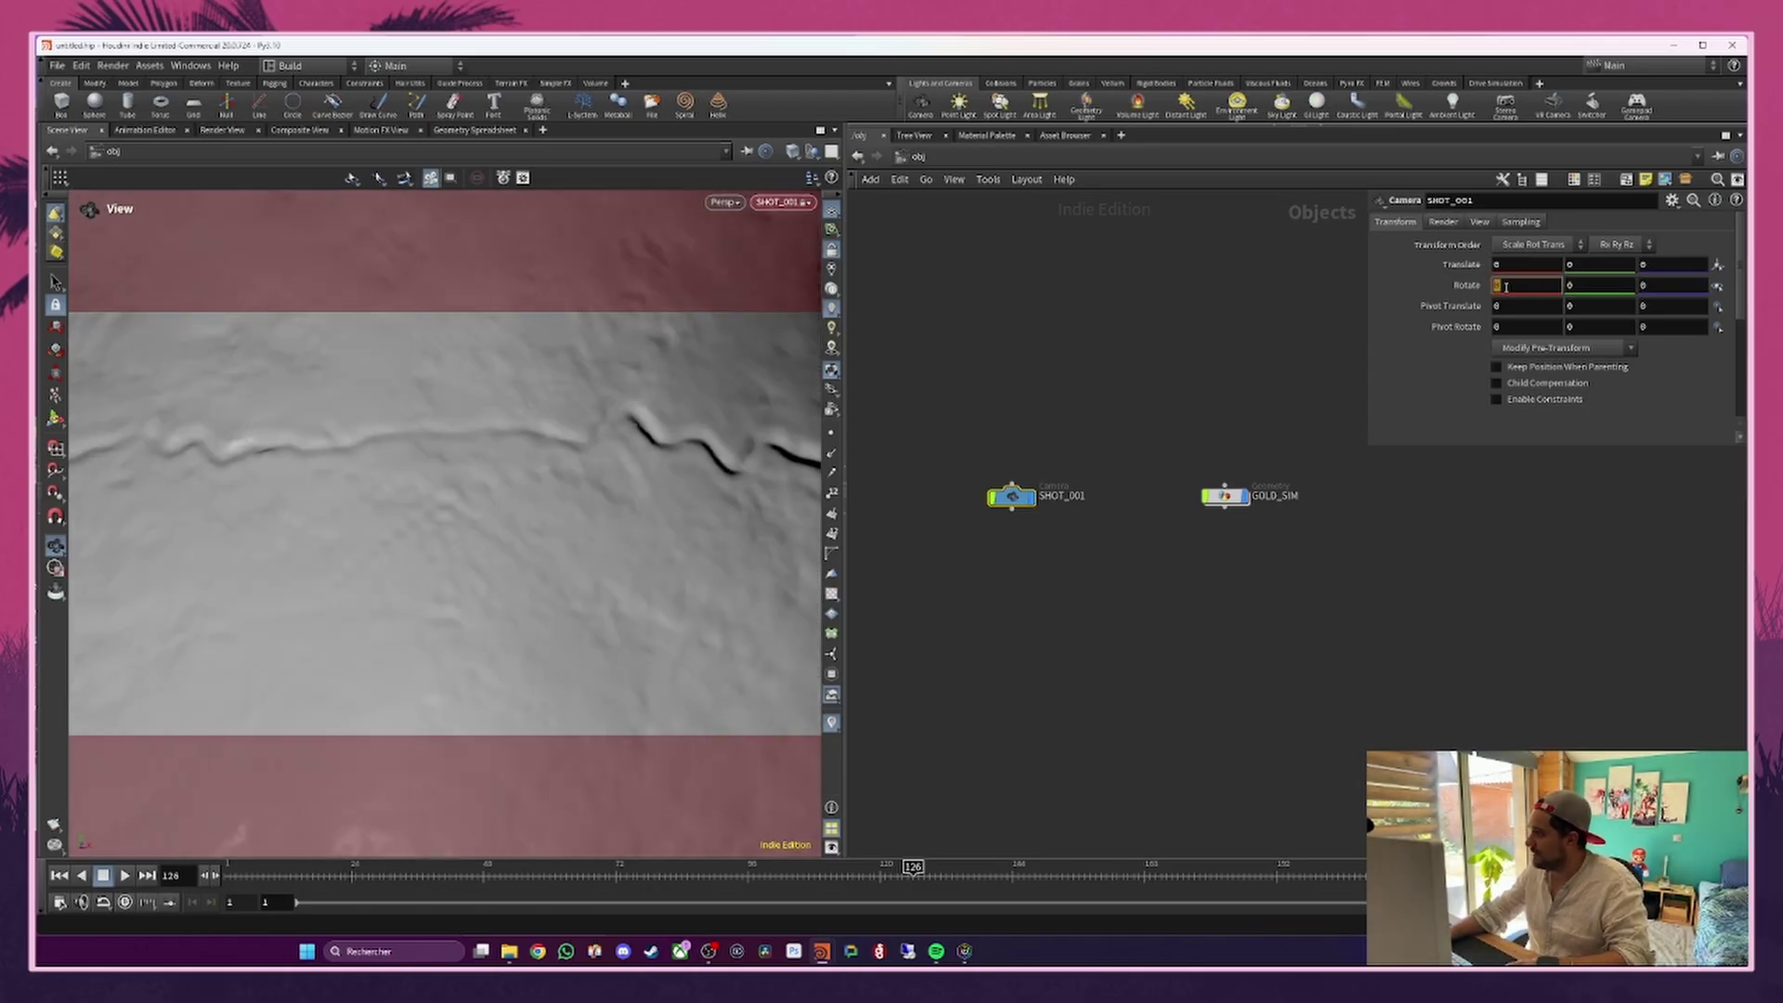
text(90)
key(Return)
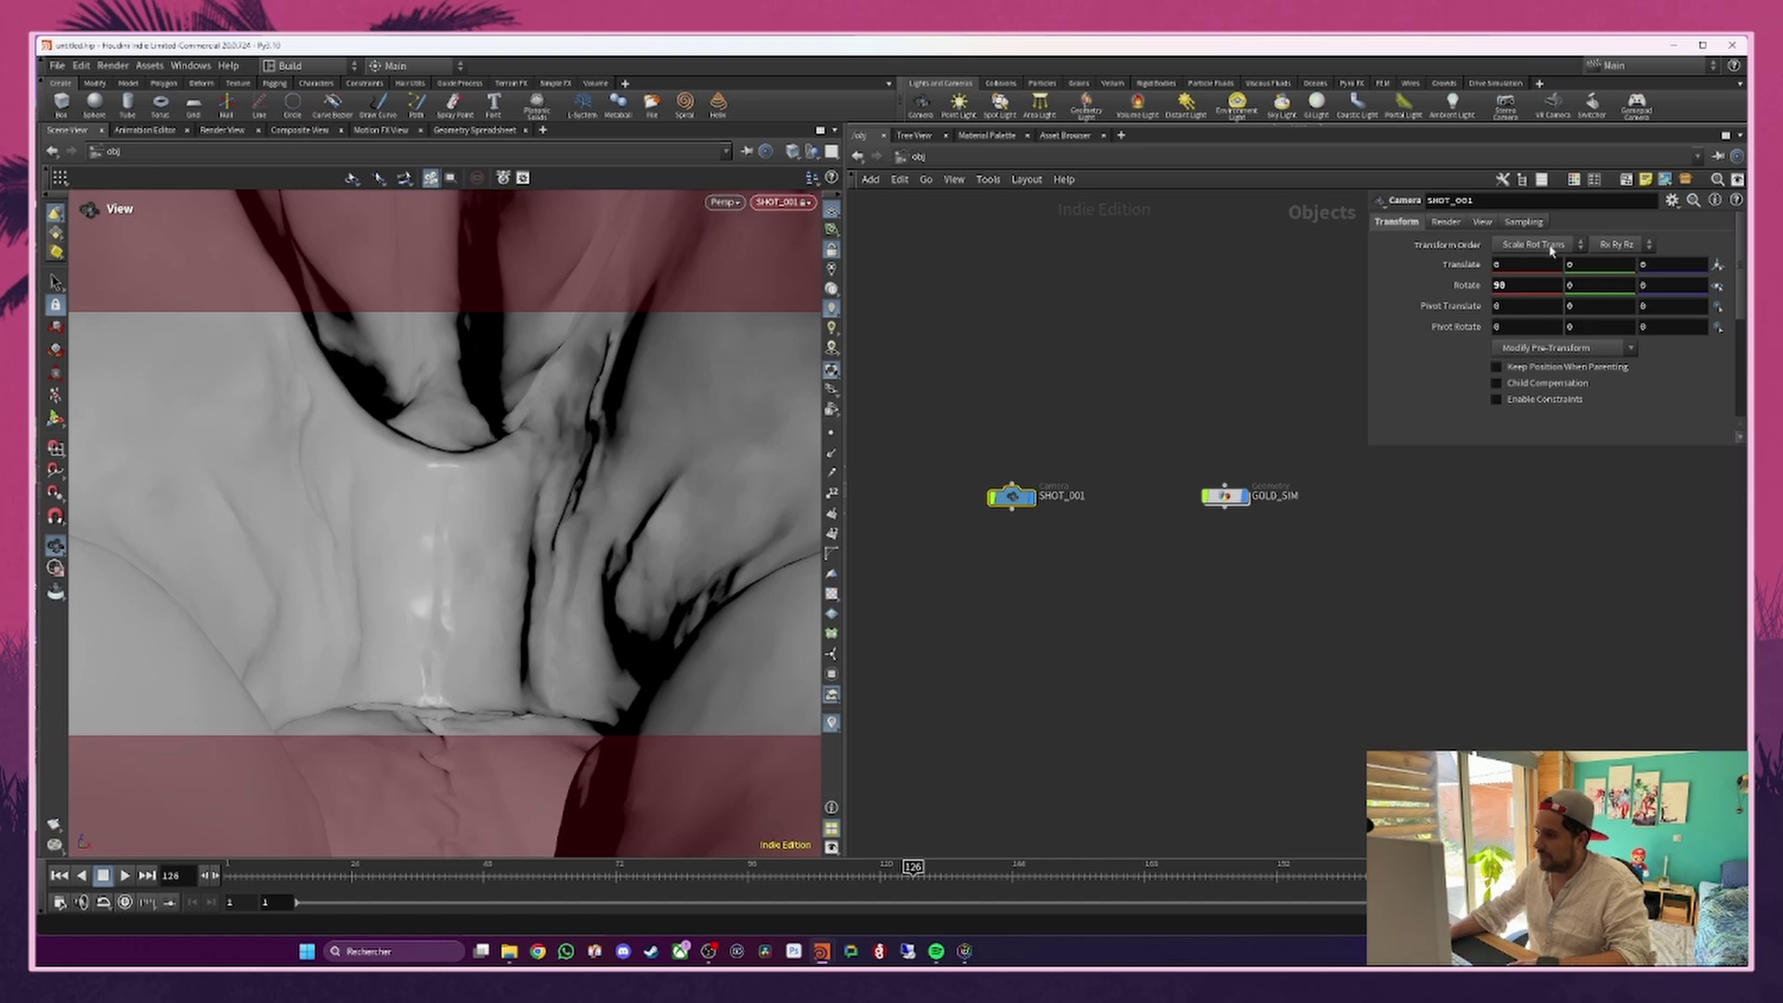
middle_drag(1599, 270, 1293, 305)
Step: Set SHOT_001's Translate Y to 5 and Rotate X to -90 to view the skull from above
click(1604, 265)
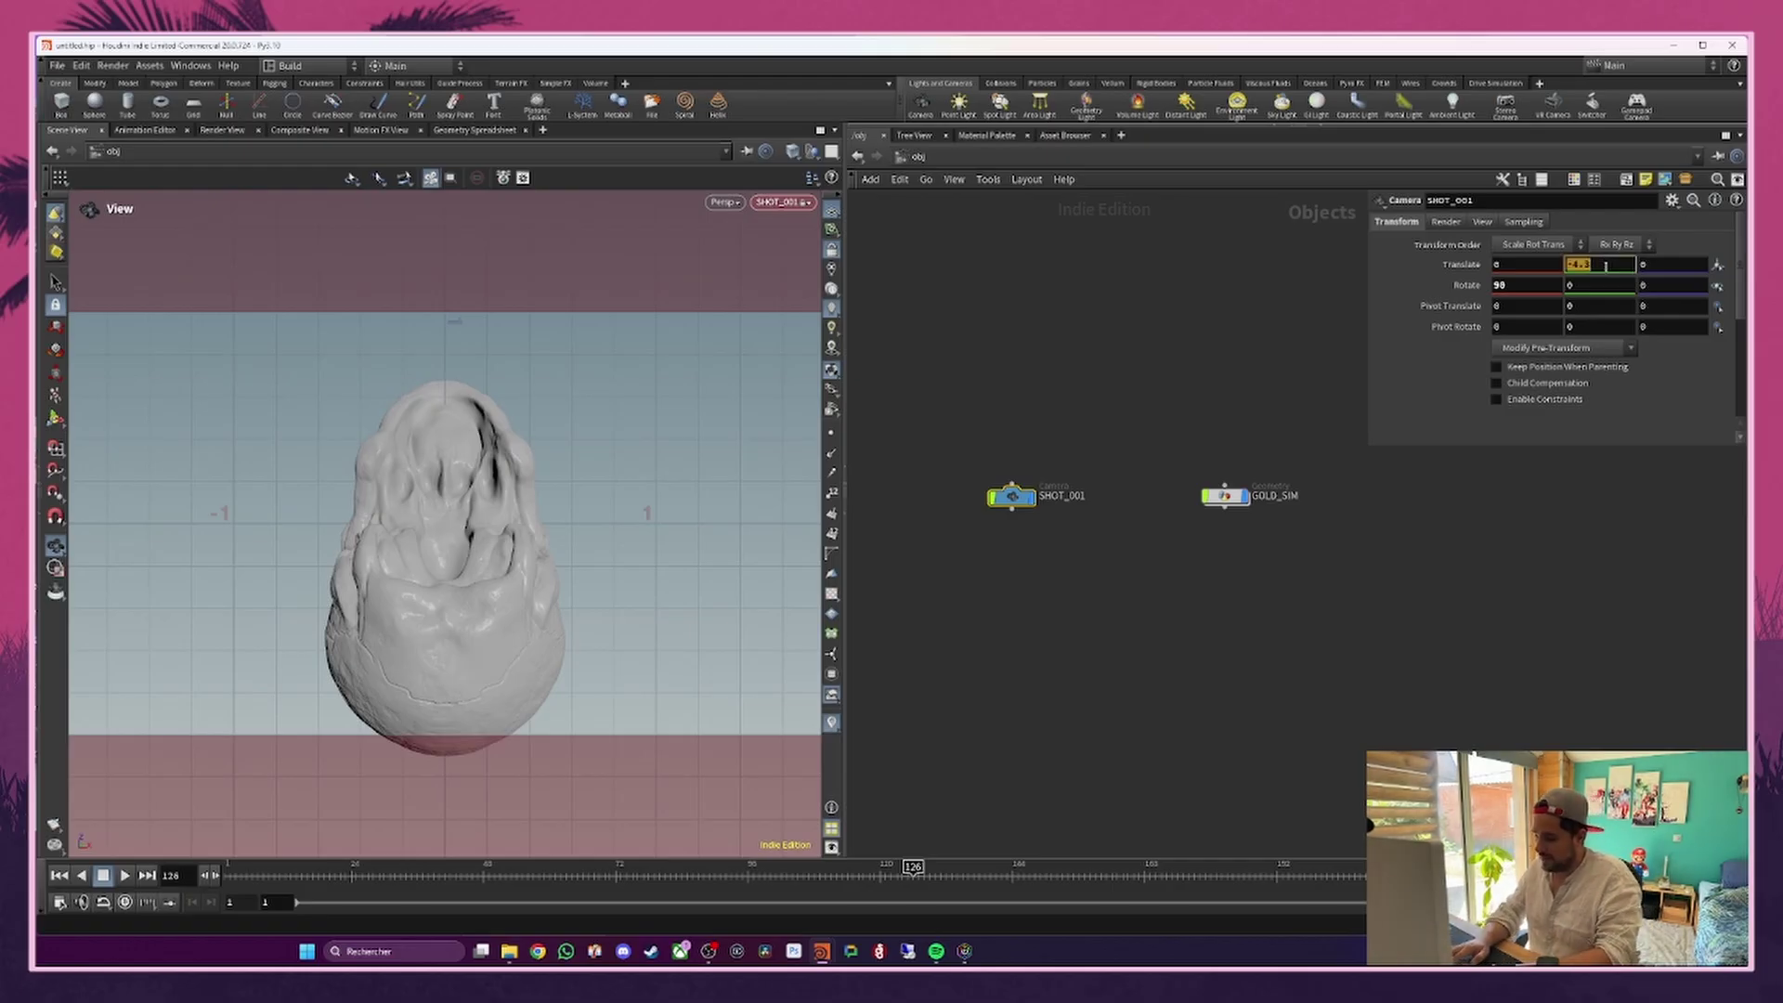
key(Return)
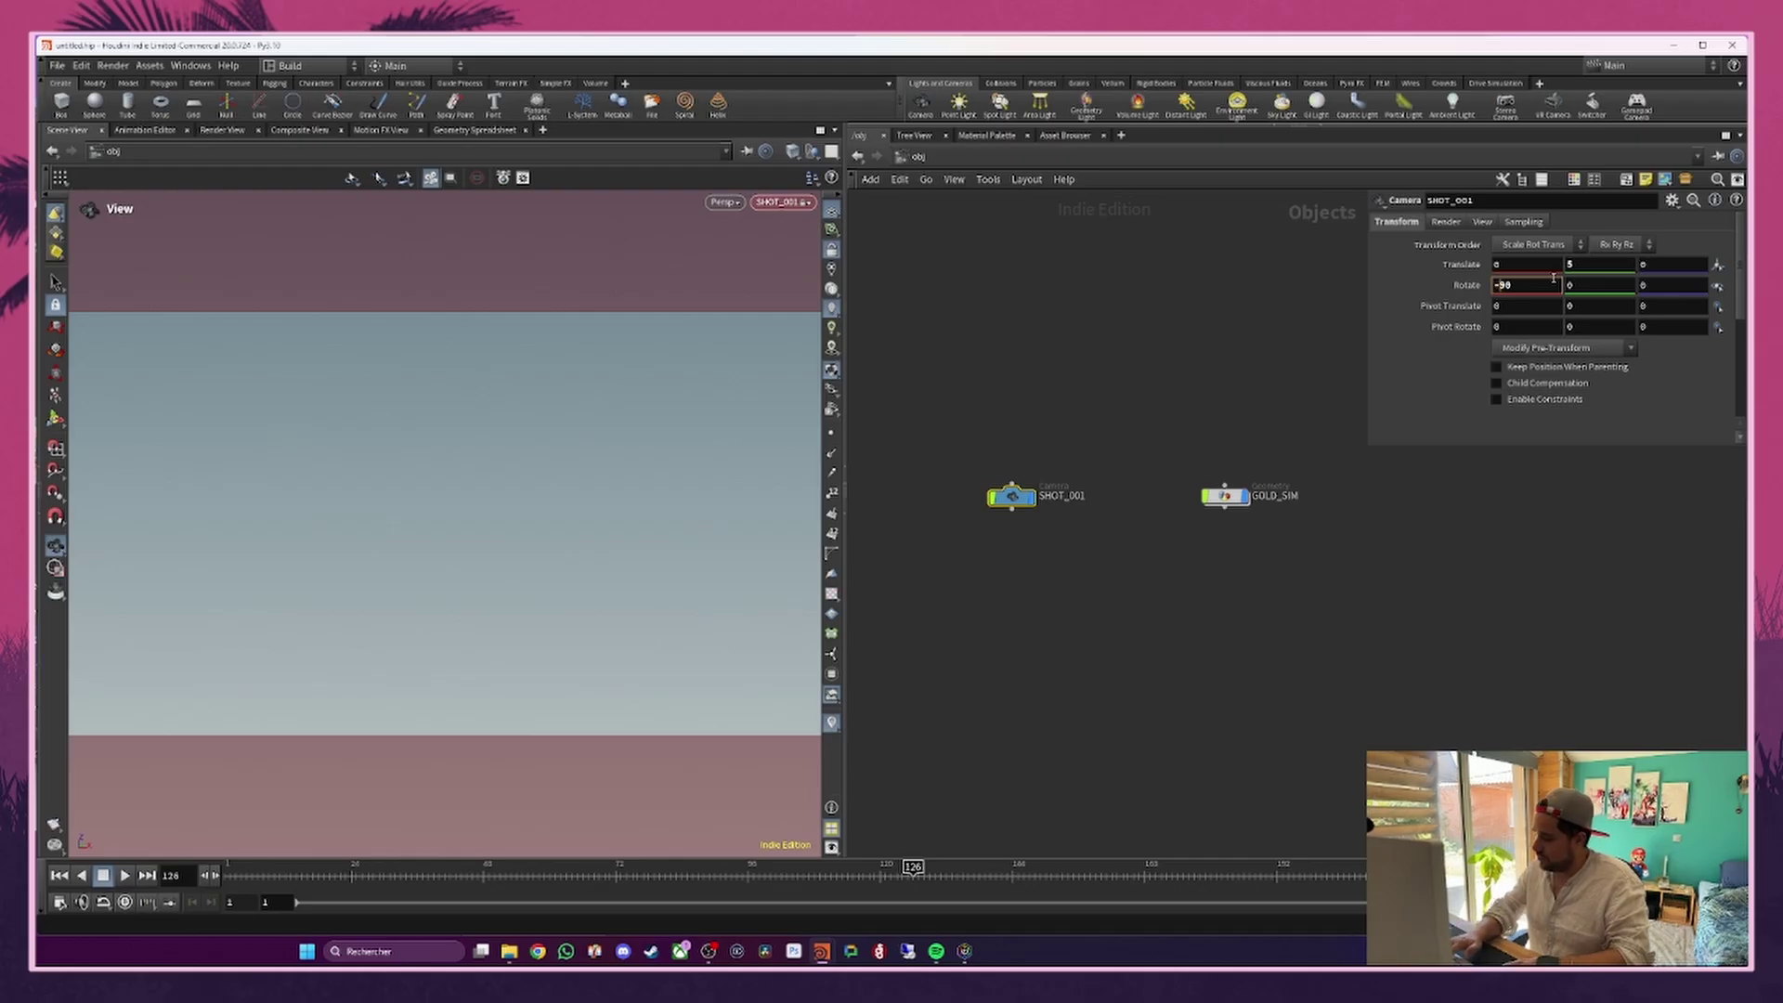
key(Return)
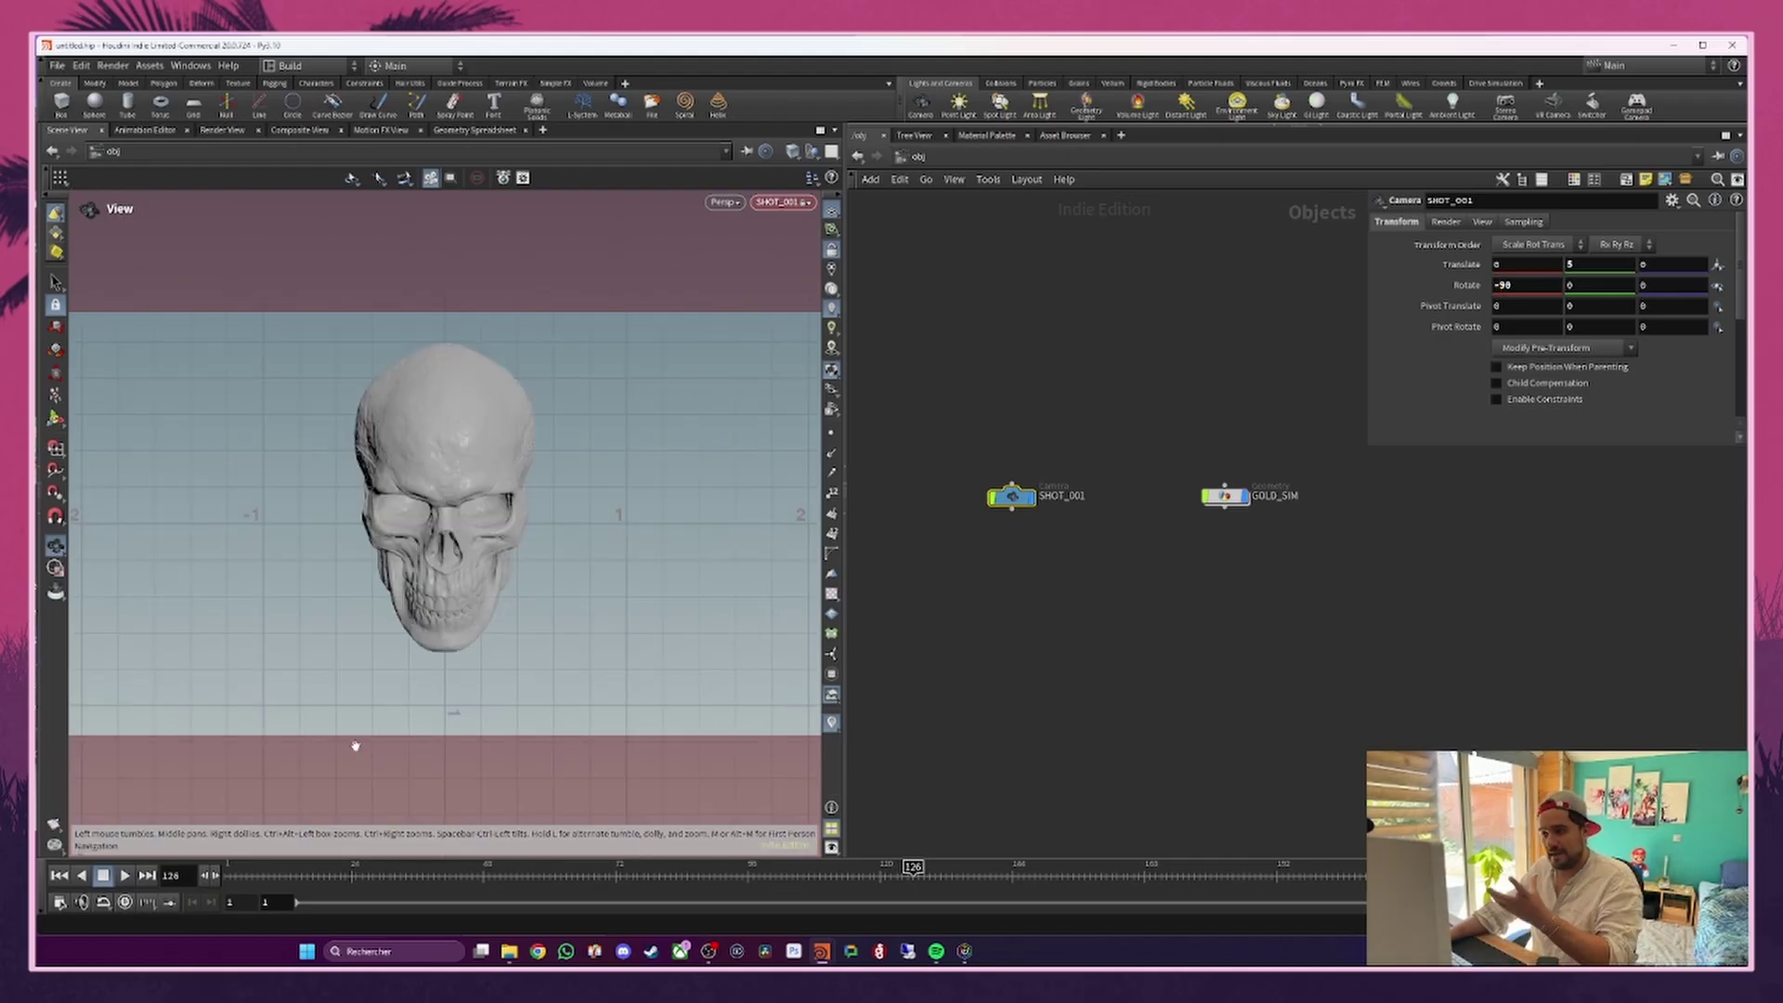
Step: At frame 1, set SHOT_001's Translate Y to 6 and keyframe it
drag(914, 873, 869, 873)
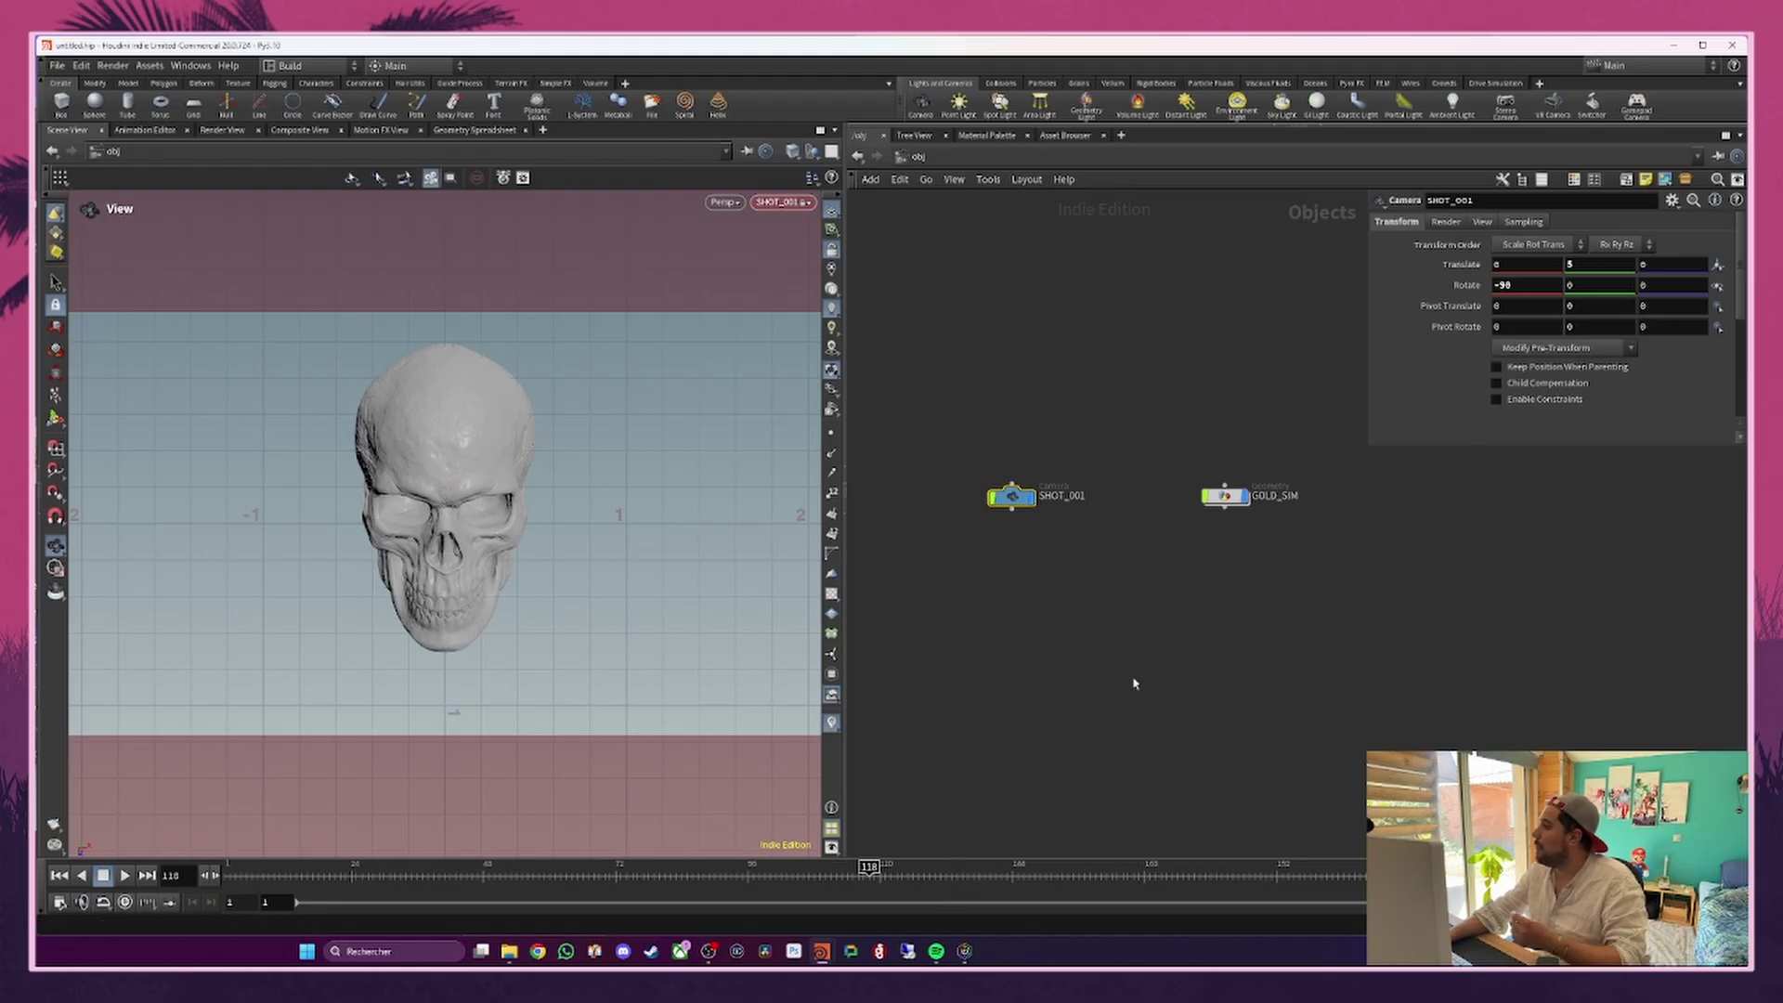
drag(269, 875, 207, 877)
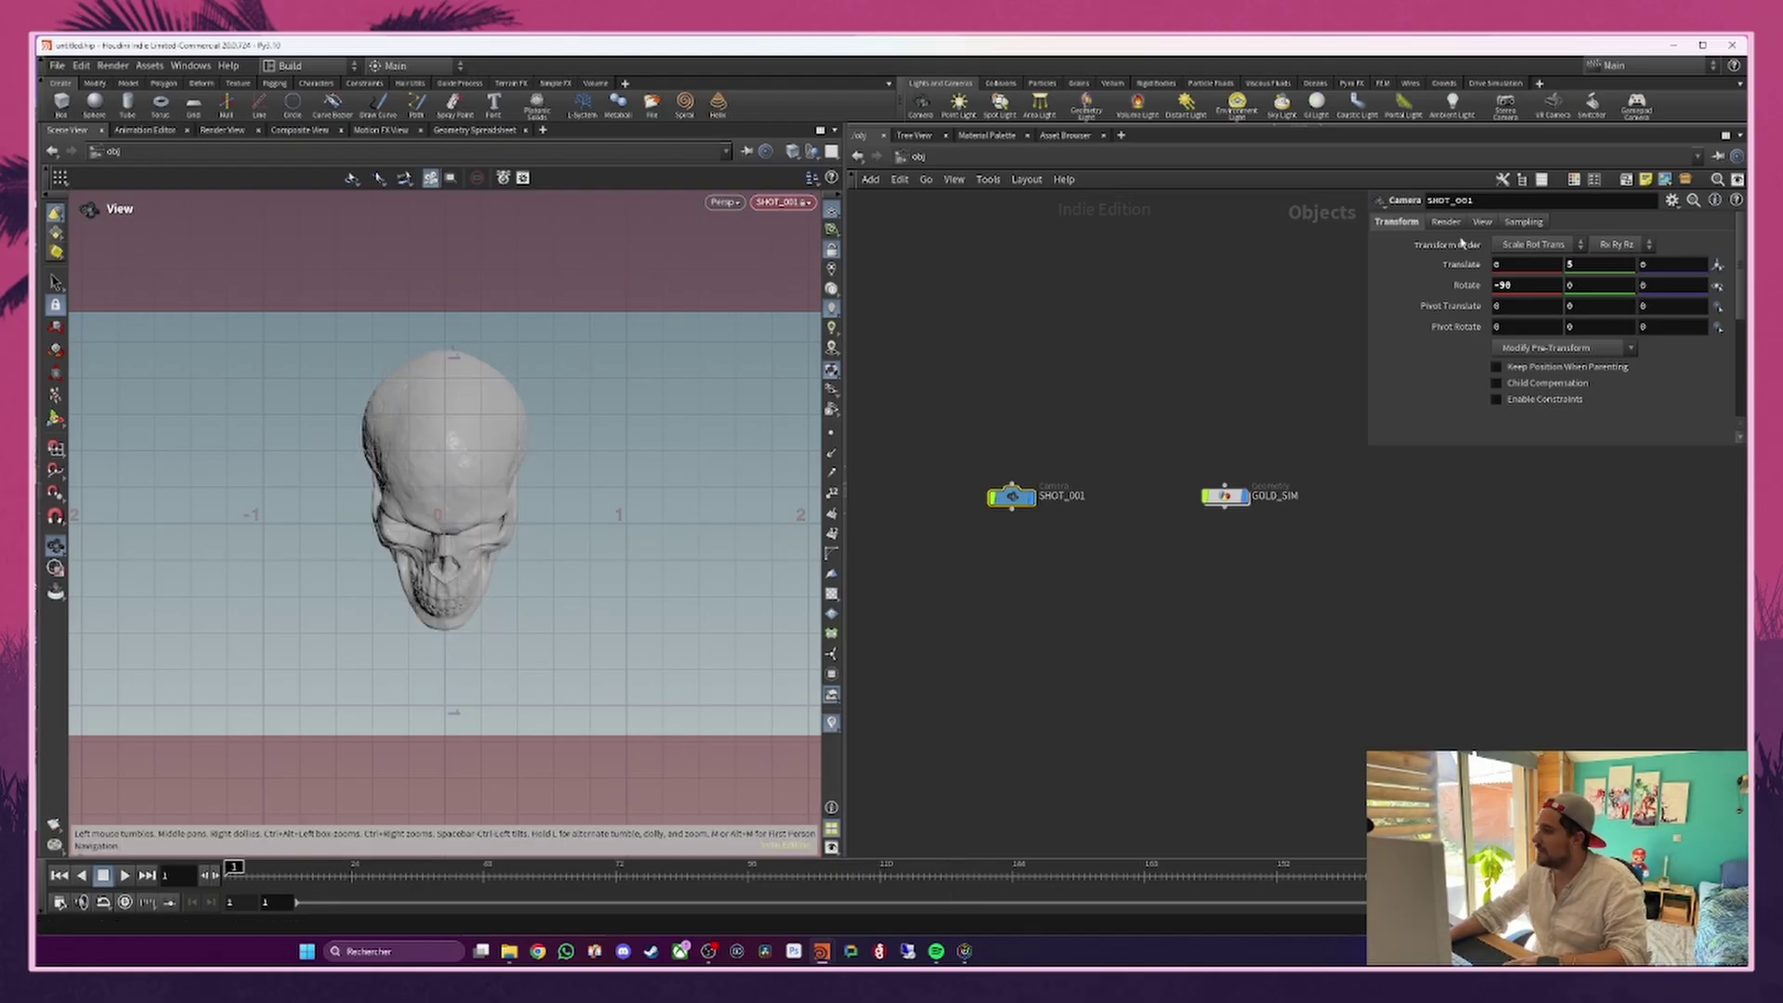
key(Return)
alt+click(1581, 266)
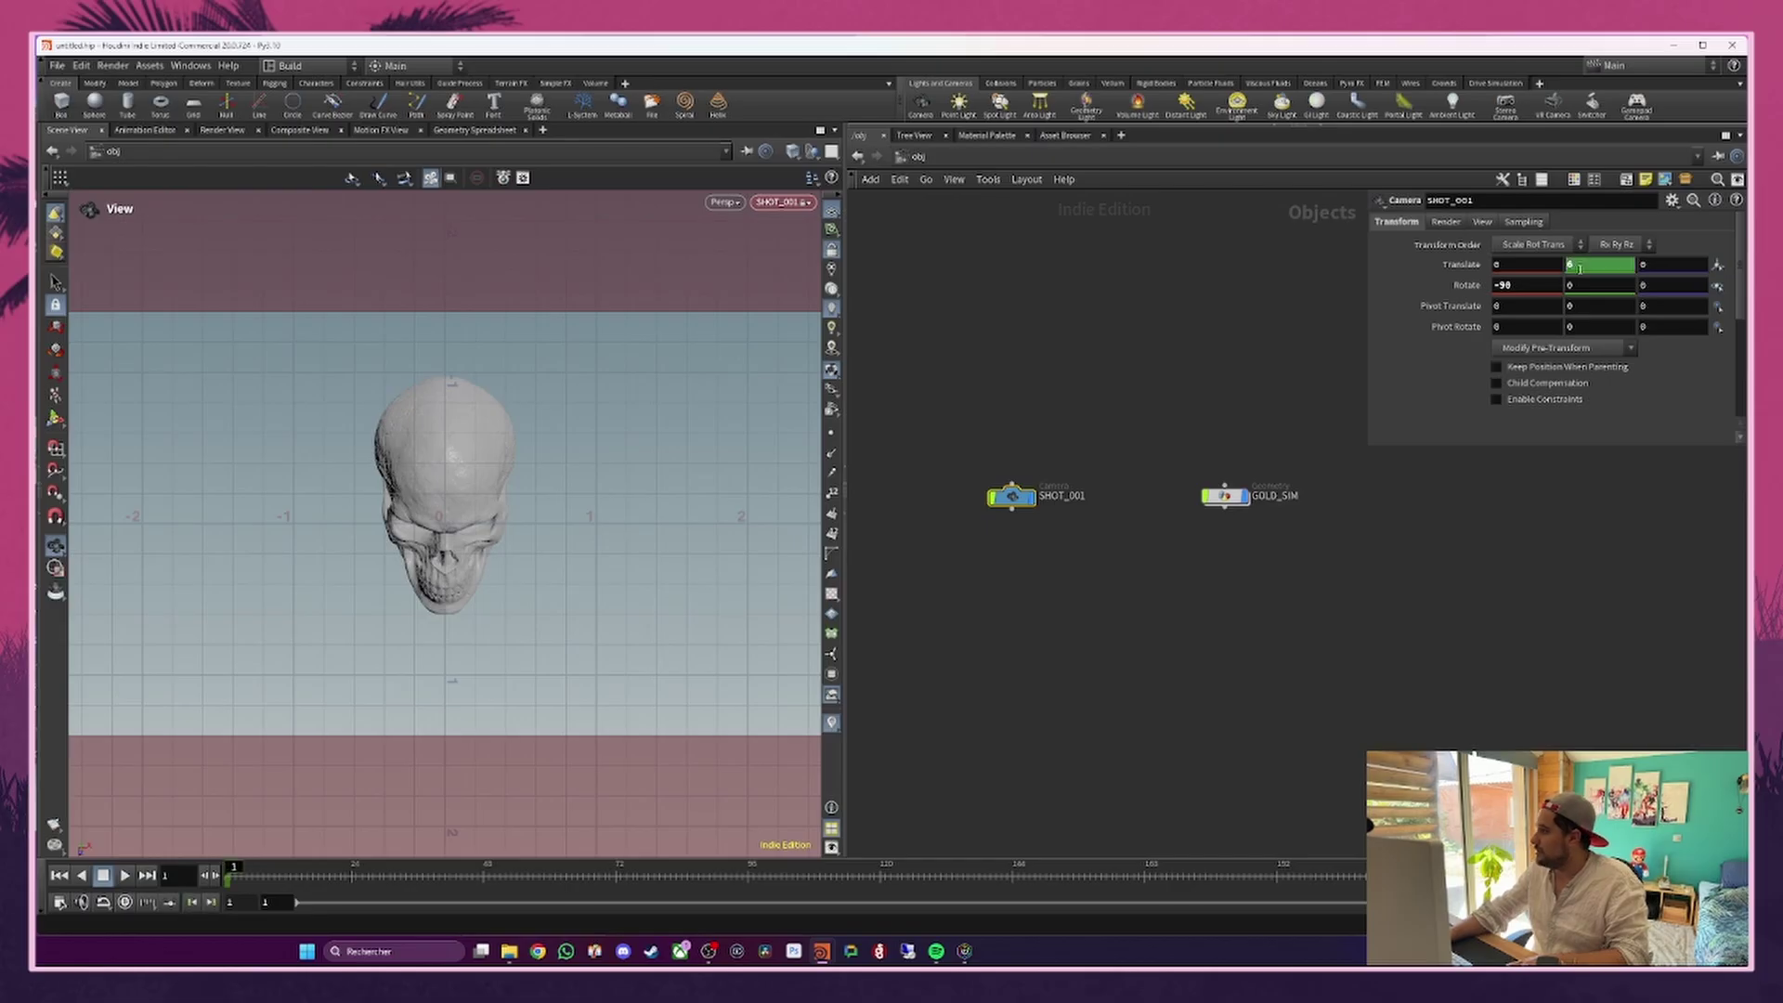
Step: At frame 240, keyframe SHOT_001's Translate Y at 5 for a slow push-in
drag(515, 866, 1578, 869)
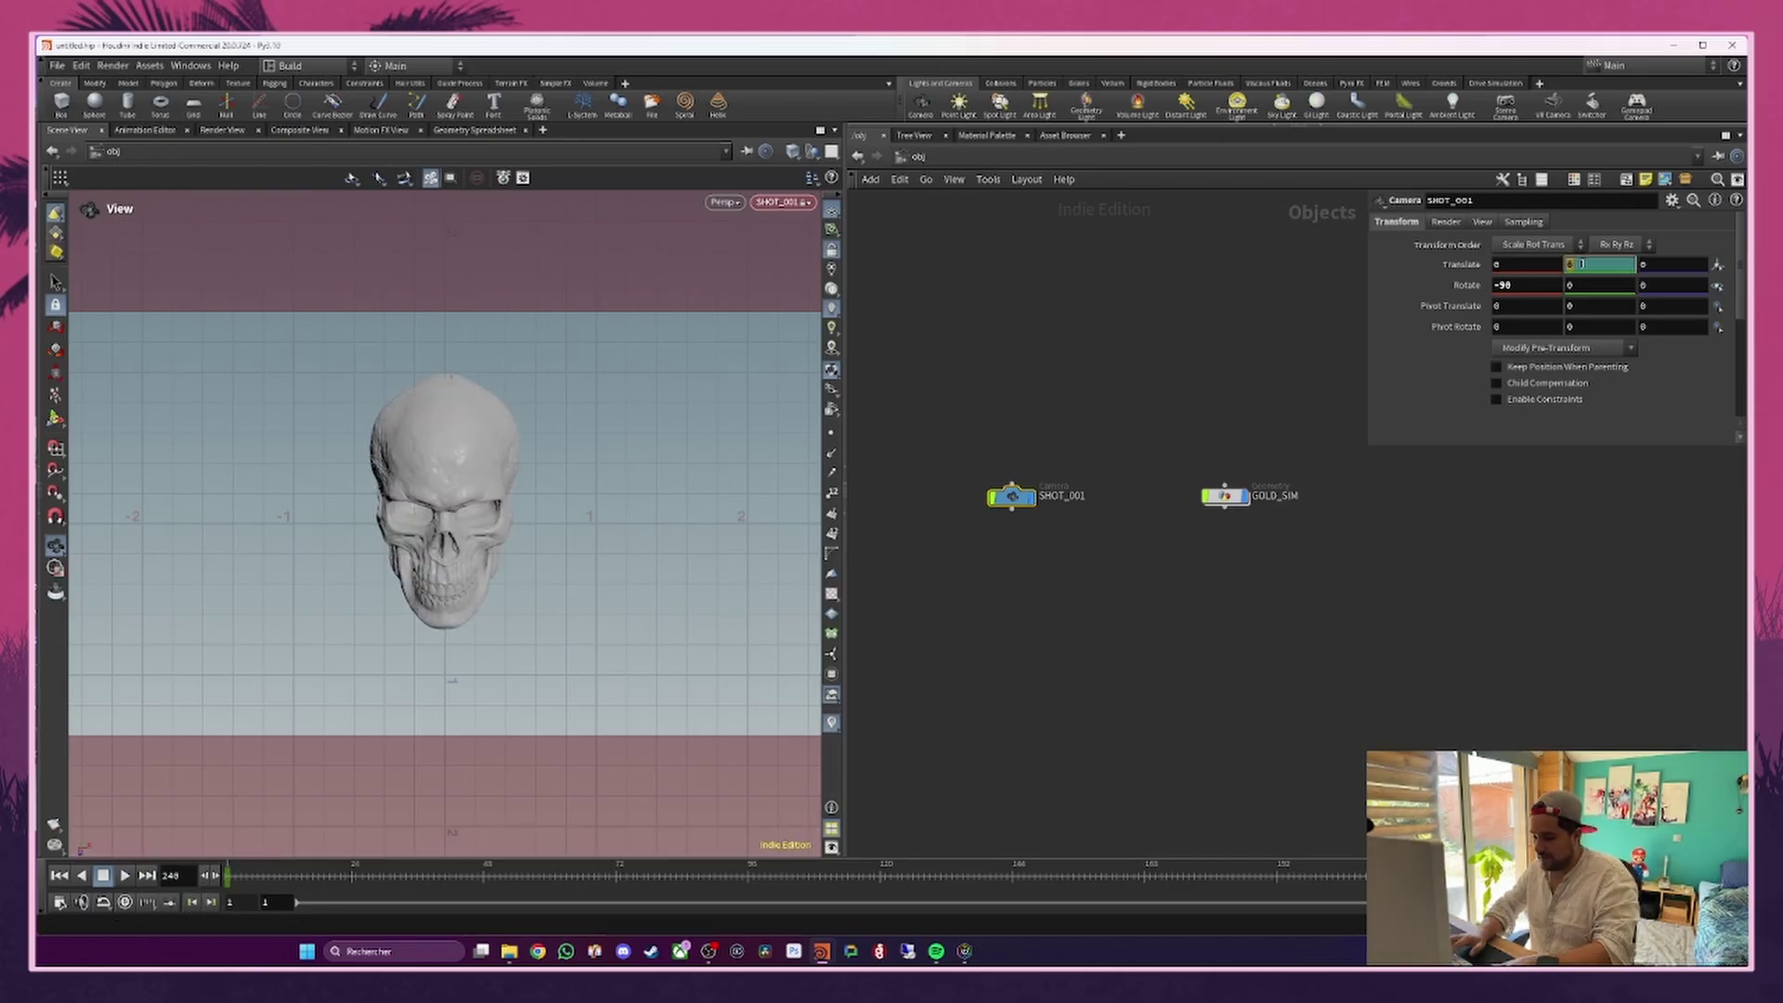
text(5)
key(Return)
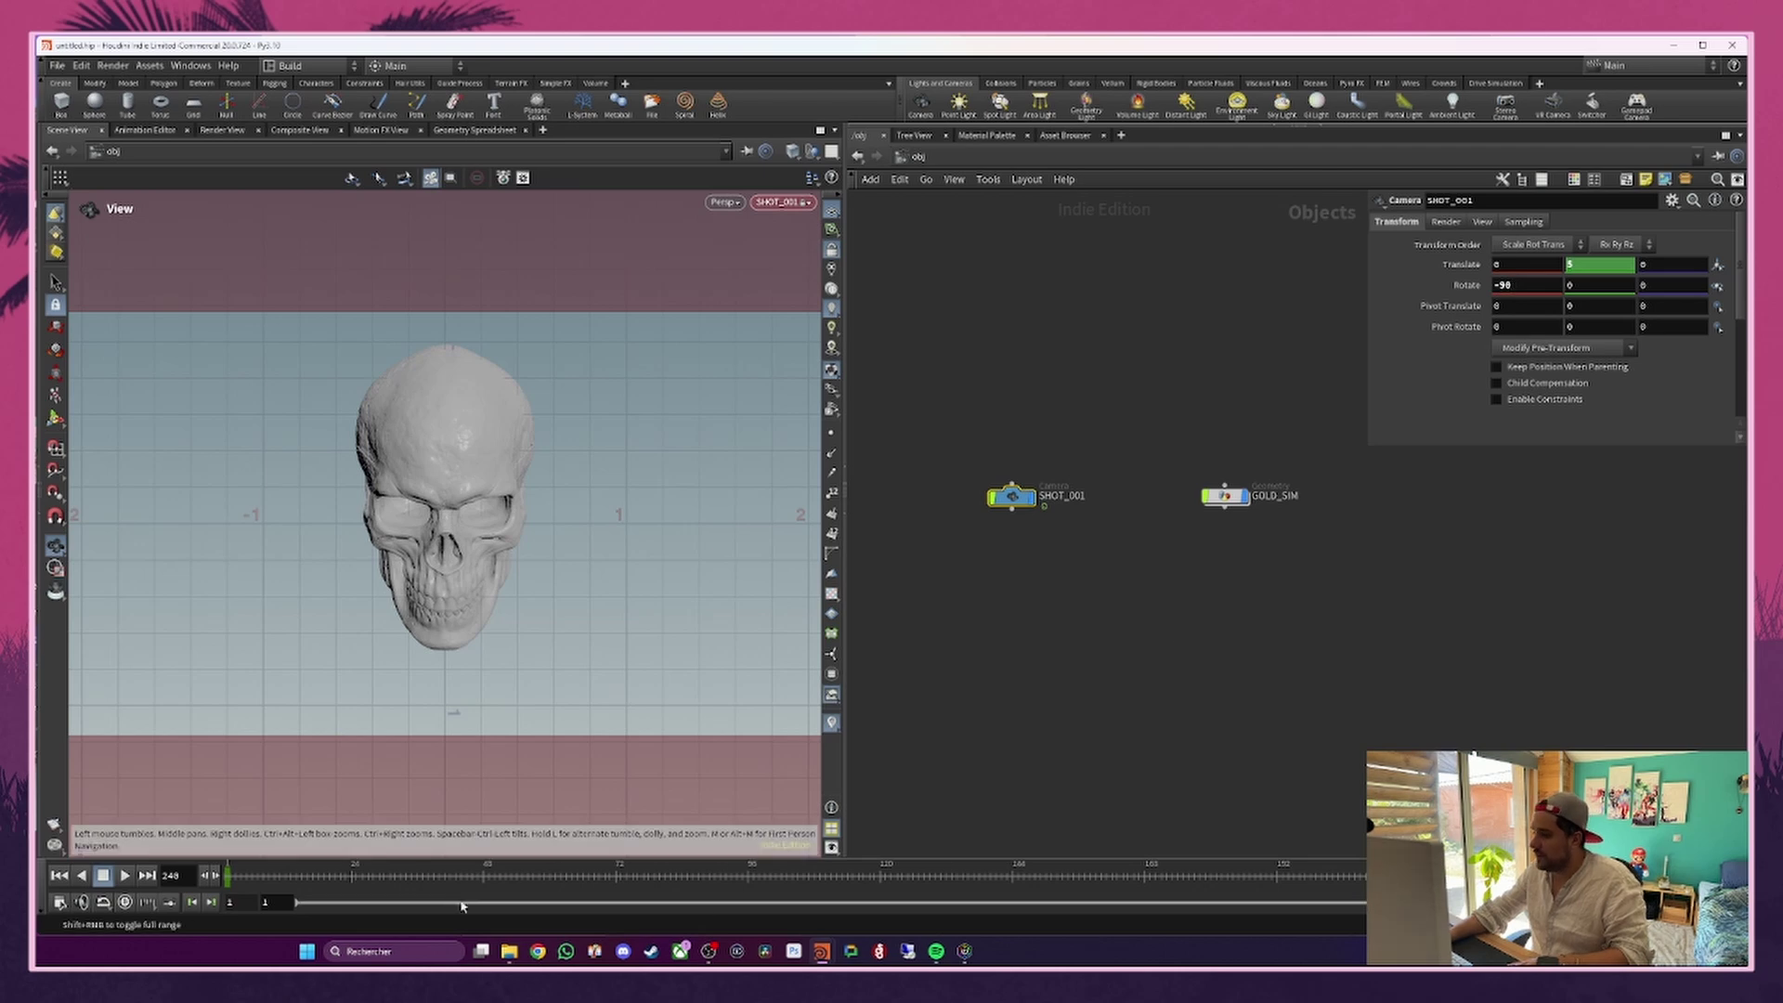
Step: Play through the timeline to preview the SHOT_001 camera's push-in on the skull
click(231, 873)
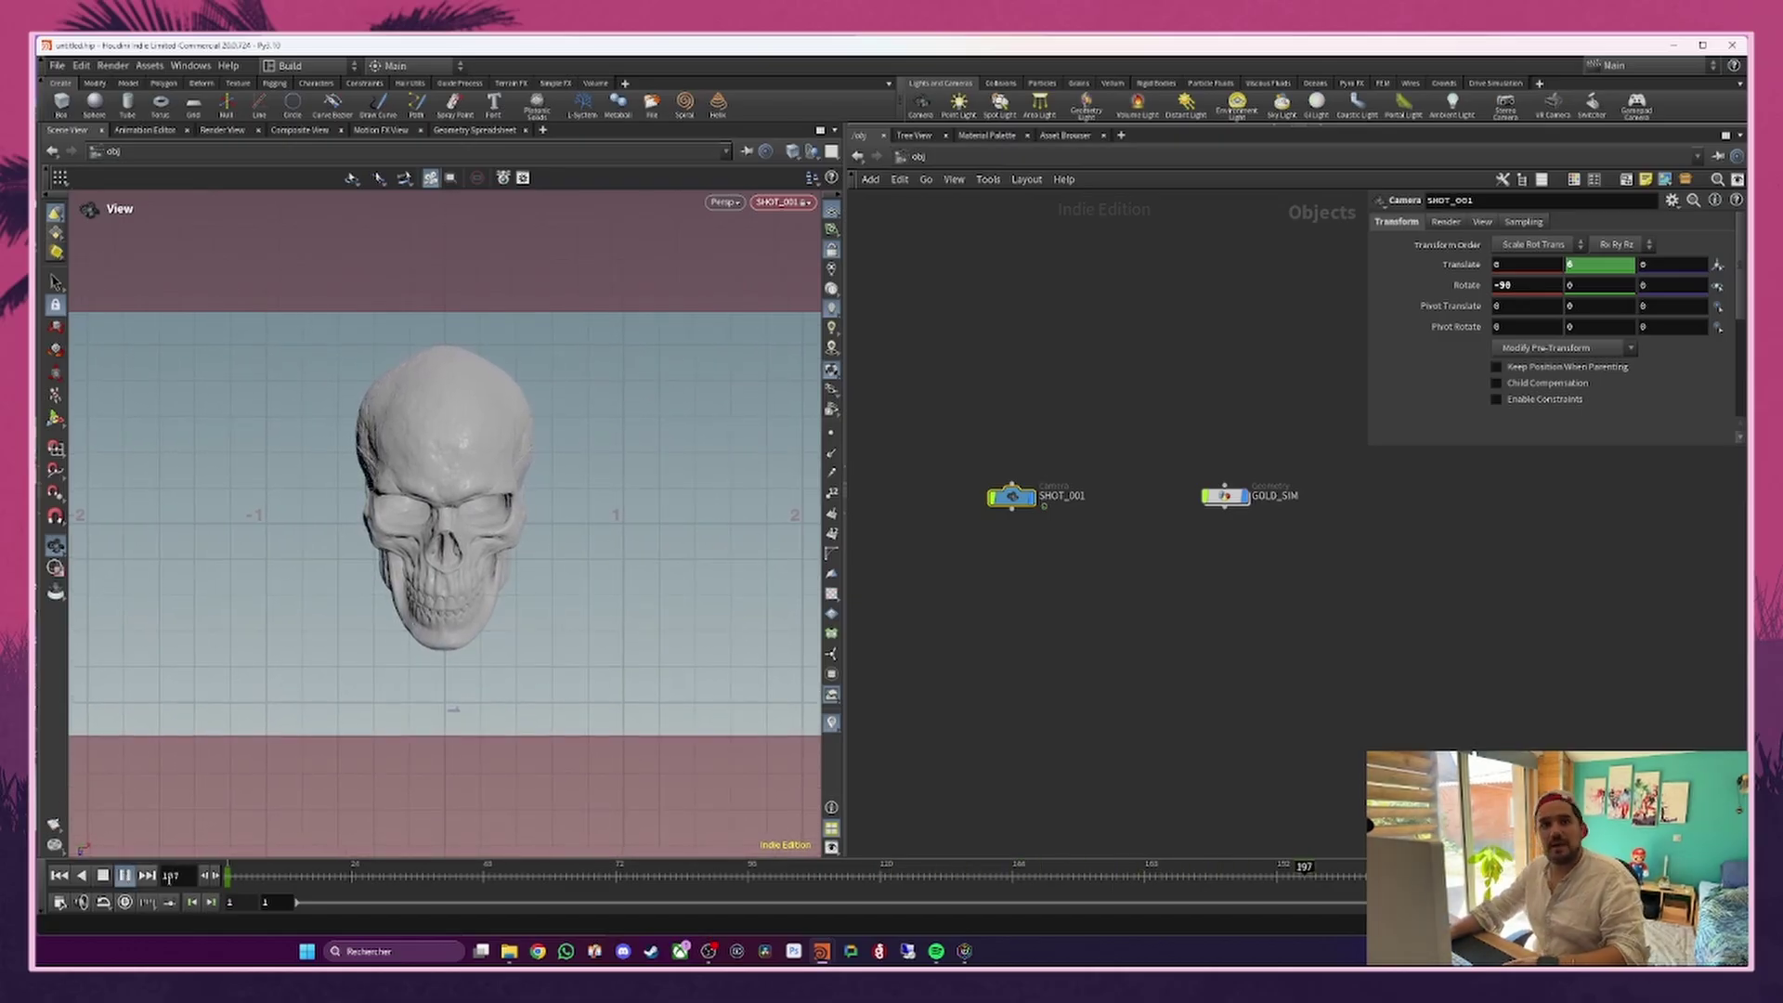
drag(359, 874, 1552, 865)
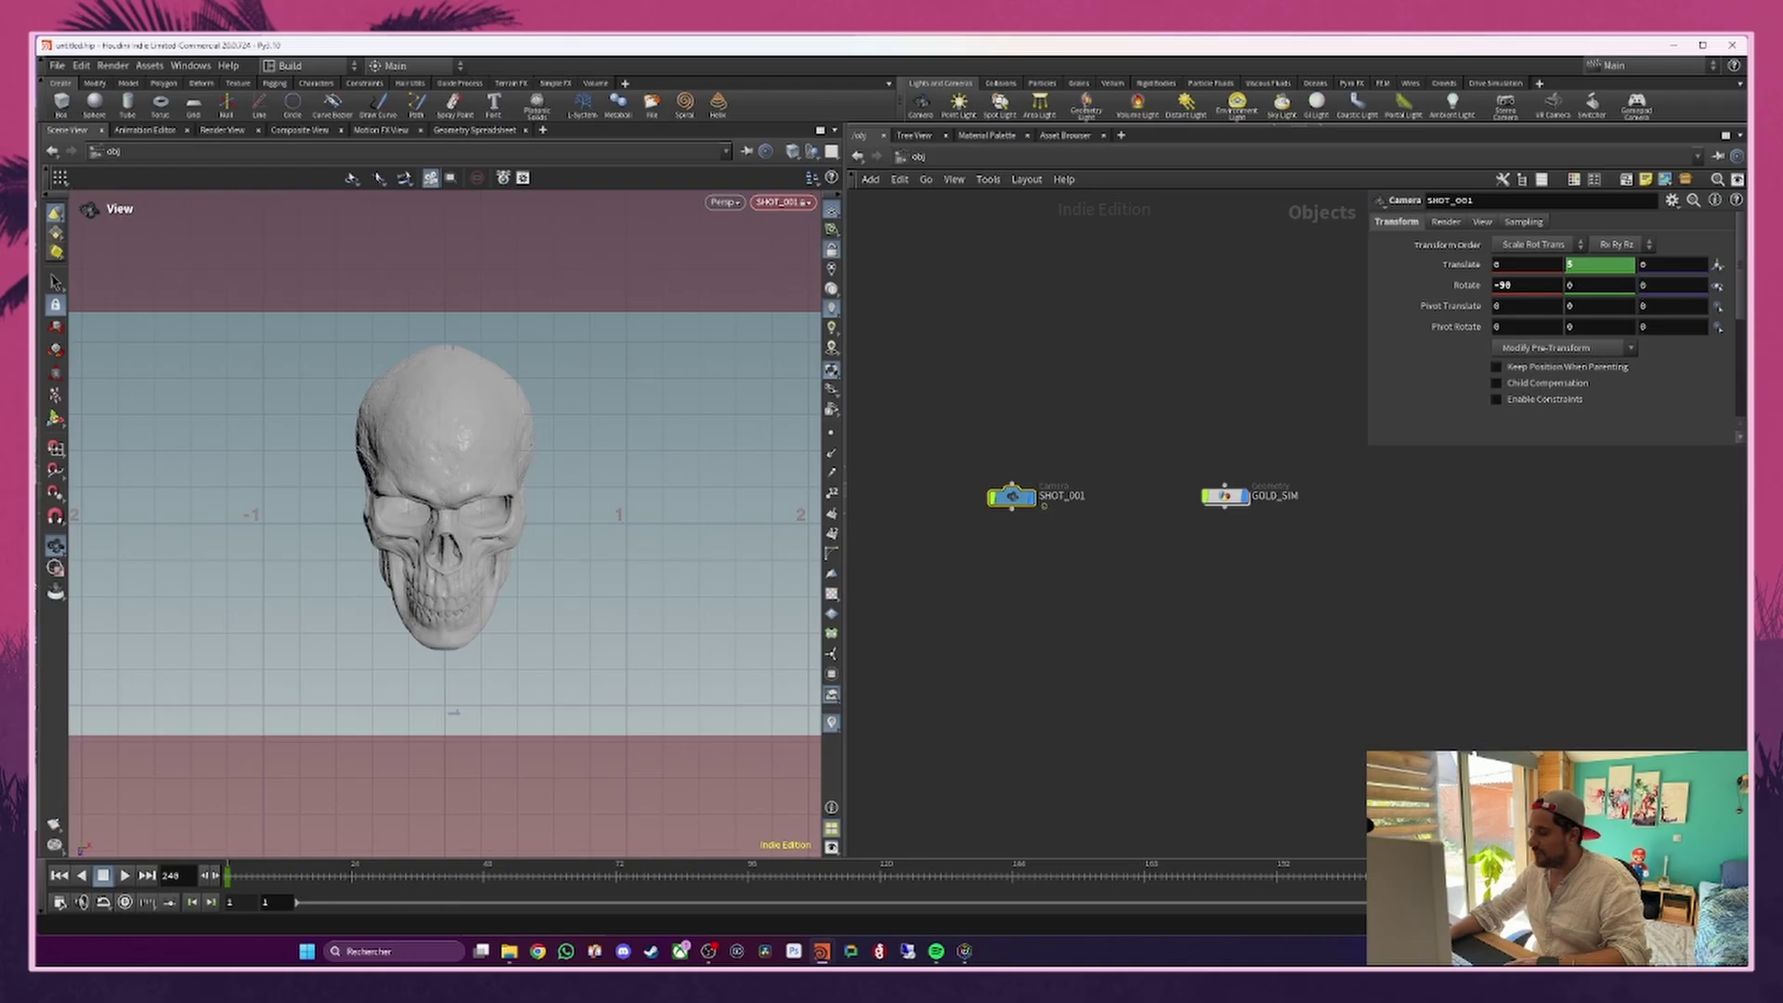
Step: Go inside the GOLD_SIM geometry network and add a Tube node beside the skull's node chain
drag(1220, 499, 1200, 499)
double_click(1202, 497)
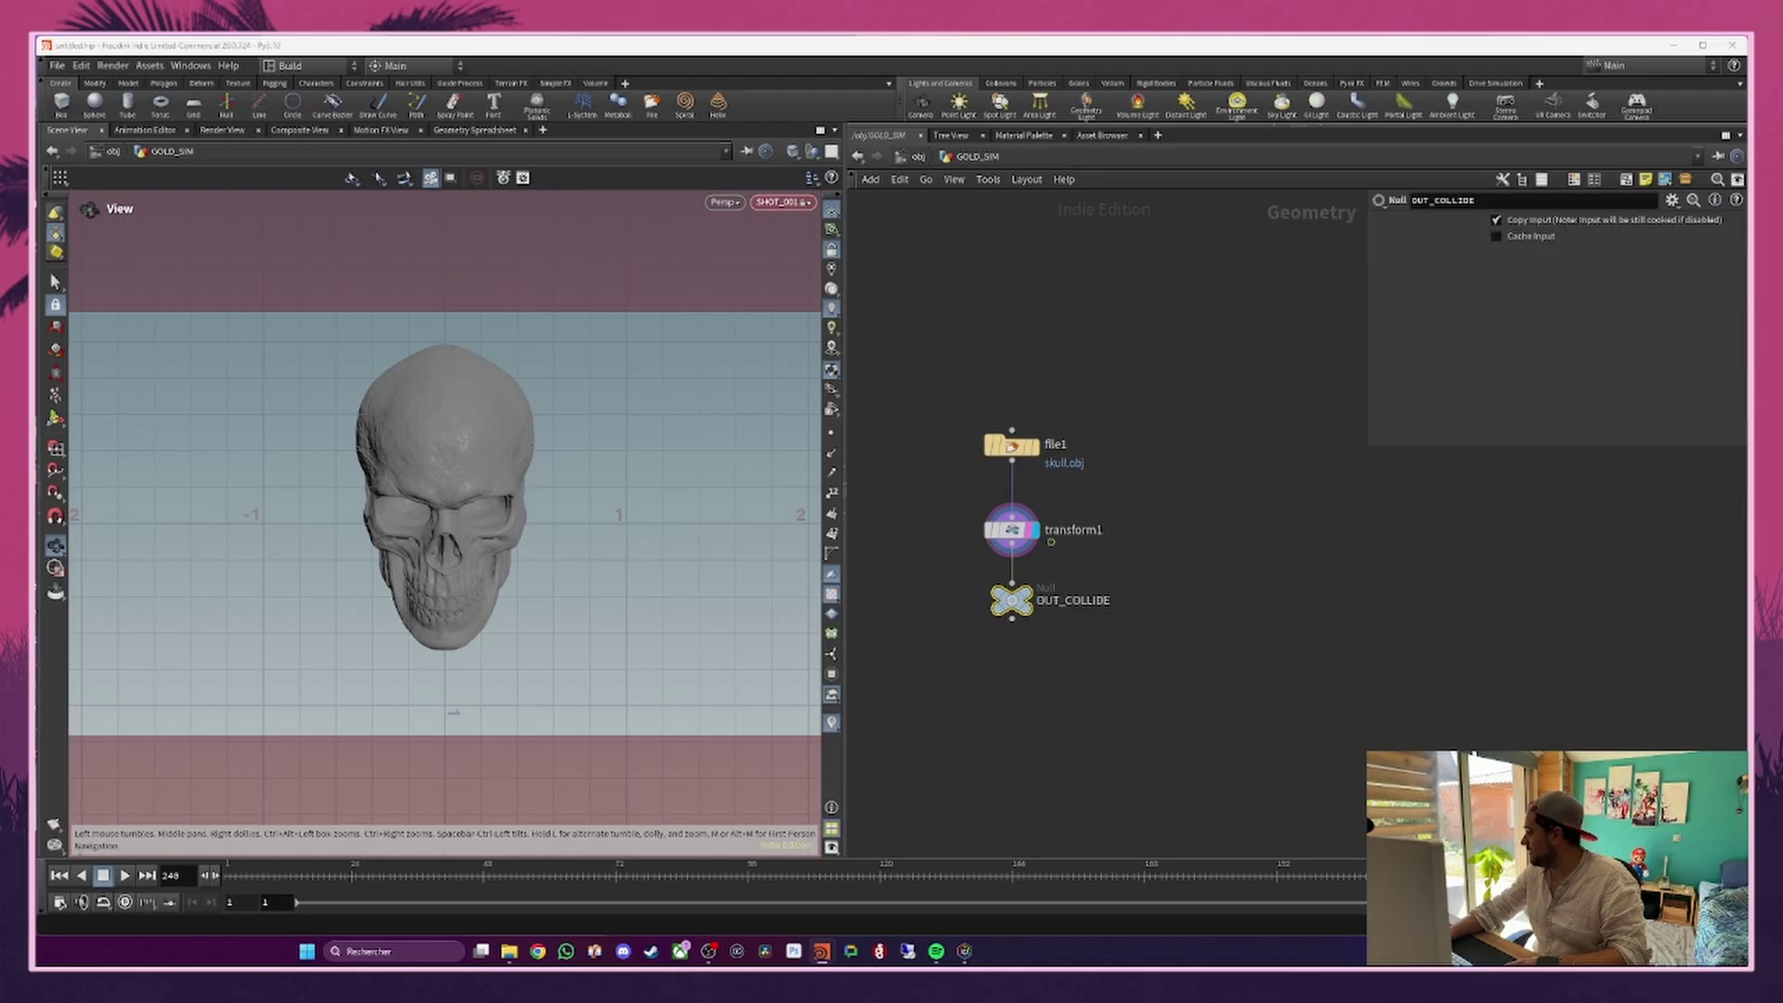
key(Tab)
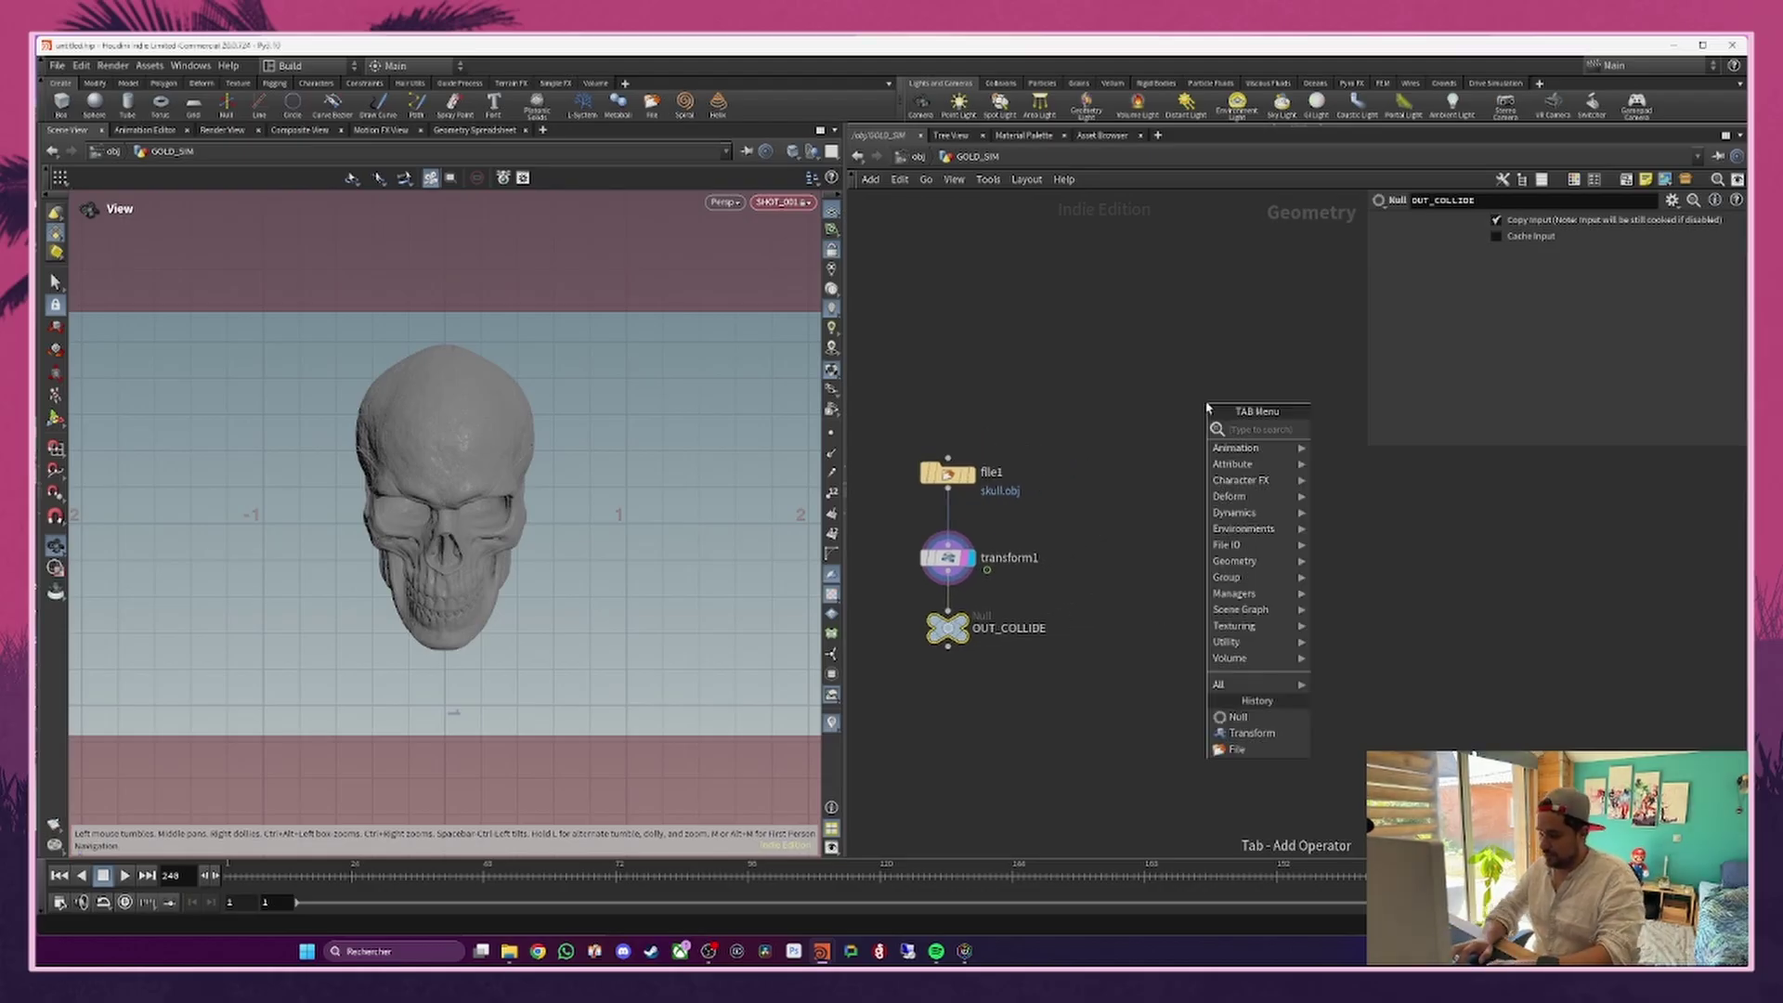
text(tube)
key(Return)
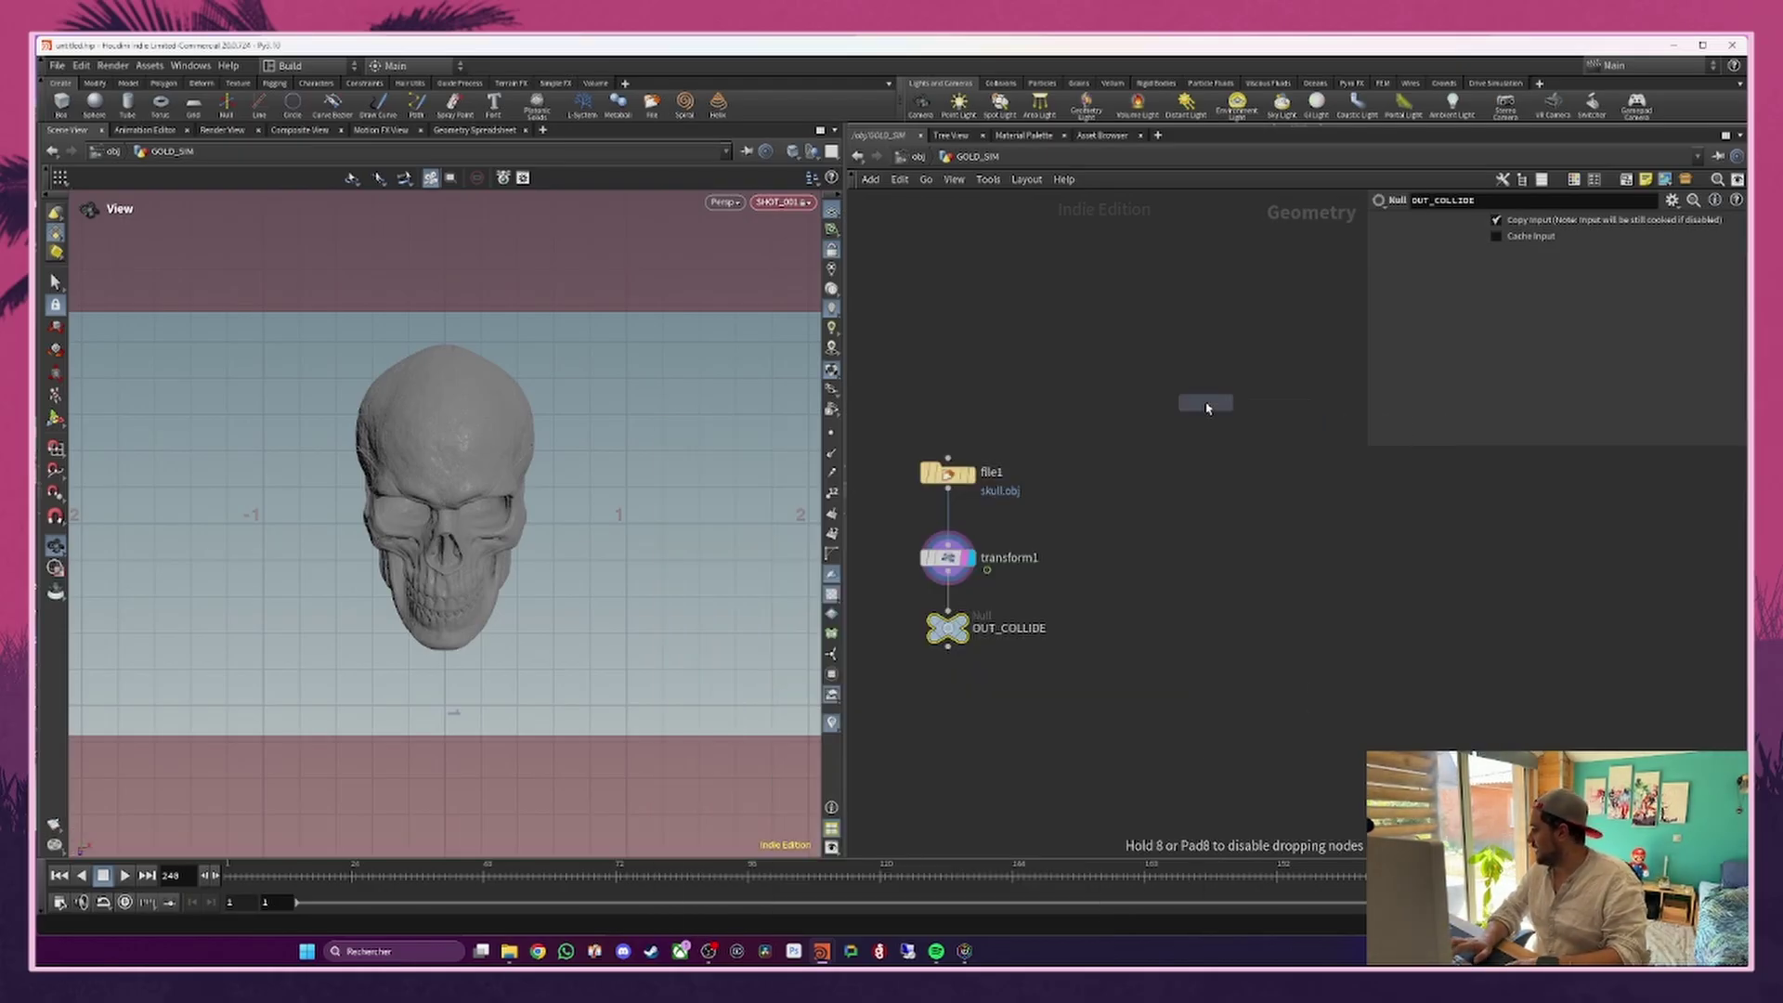
click(1207, 402)
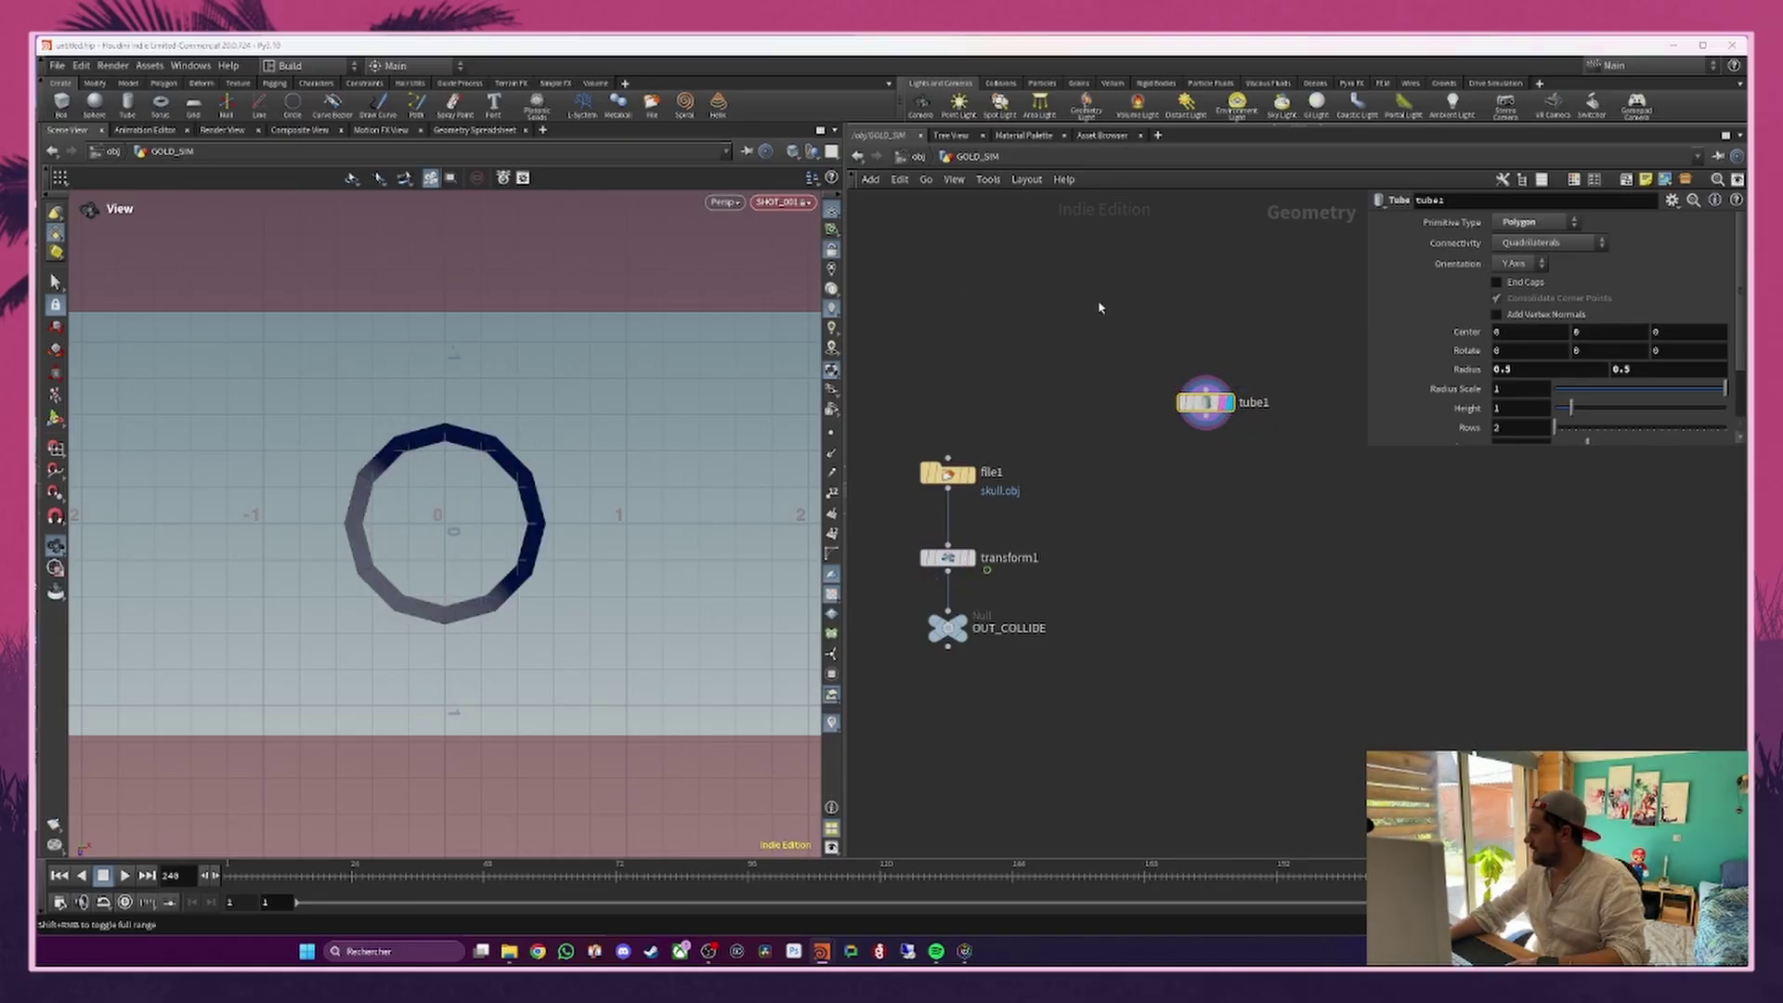
Step: Enable End Caps on the tube and unlock the camera from the viewport, then look through SHOT_001 again
click(1496, 282)
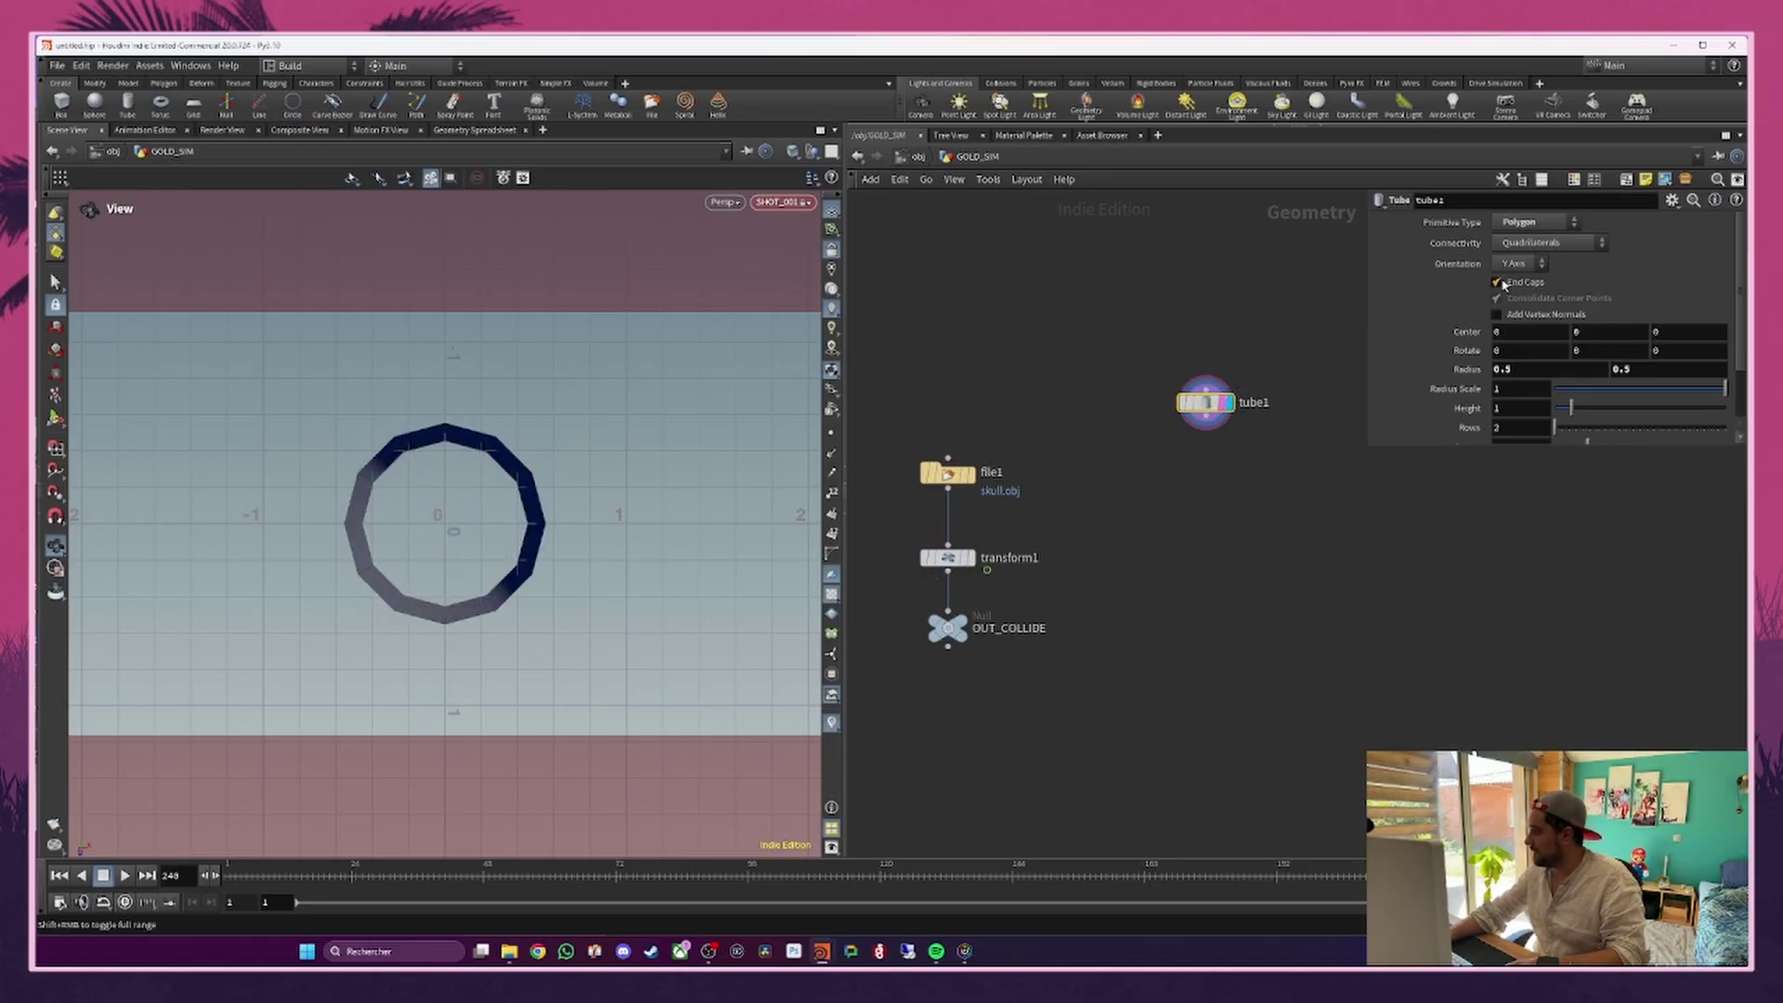
click(831, 253)
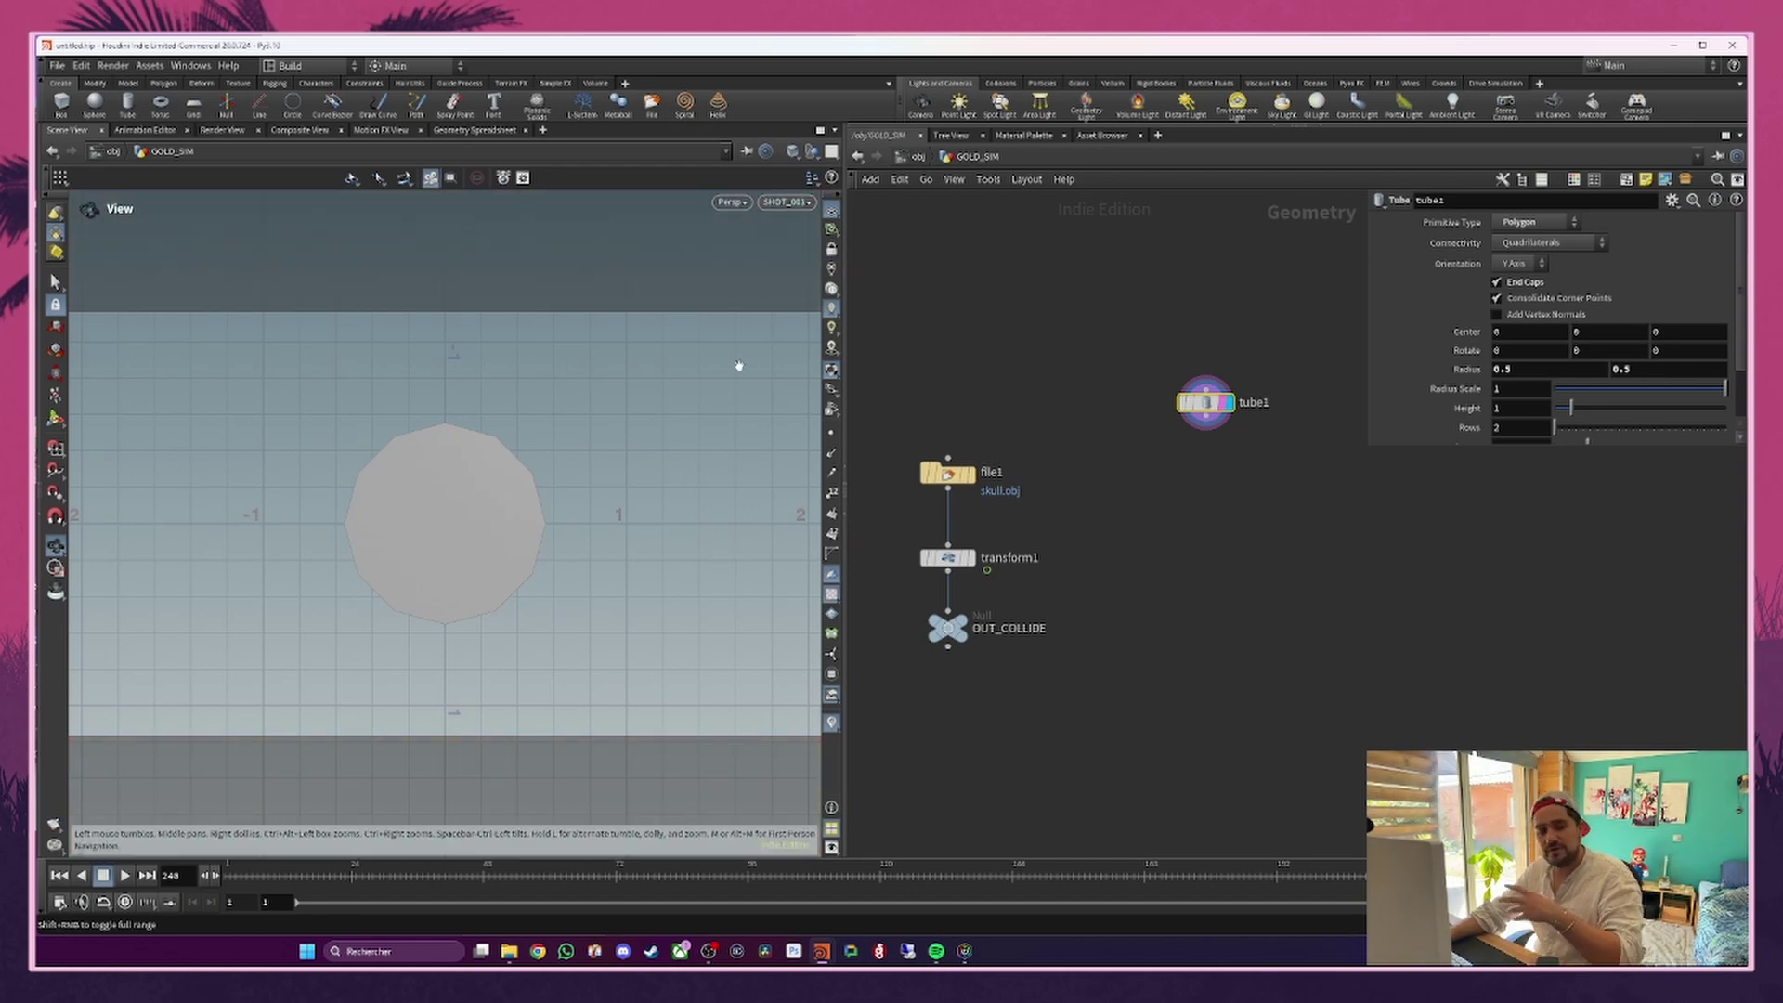
scroll(350, 482, down, 5)
drag(617, 454, 493, 411)
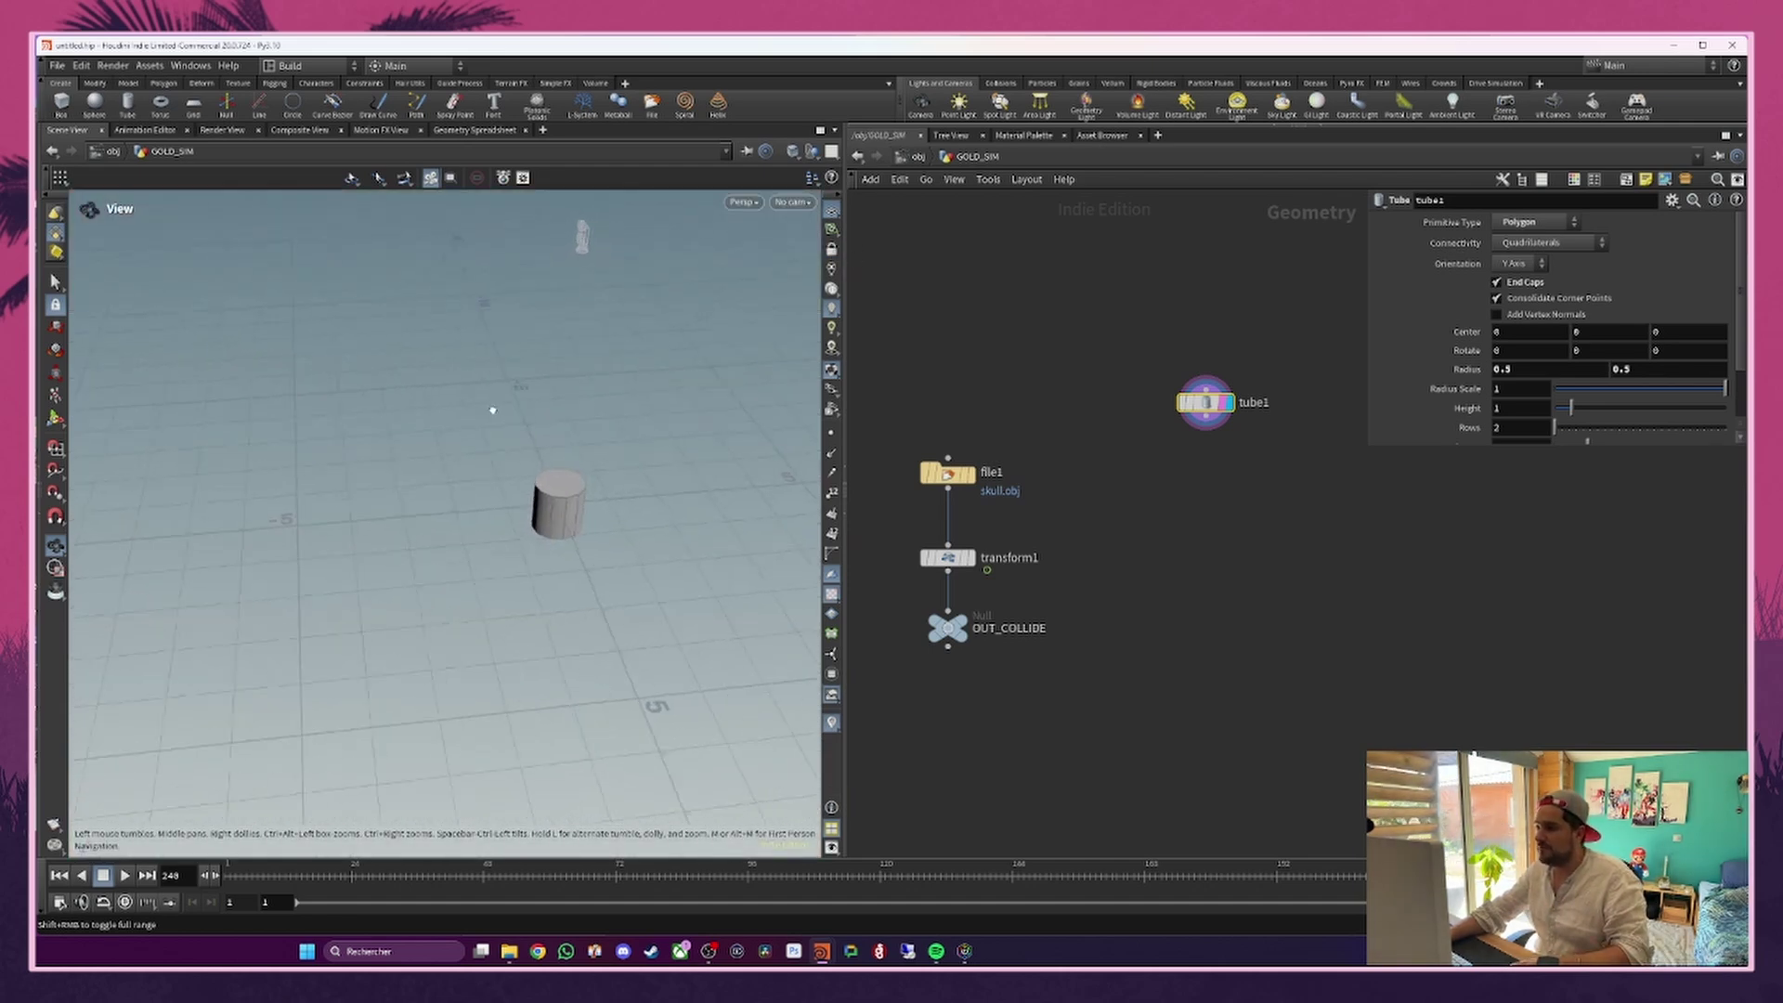
click(791, 202)
click(849, 271)
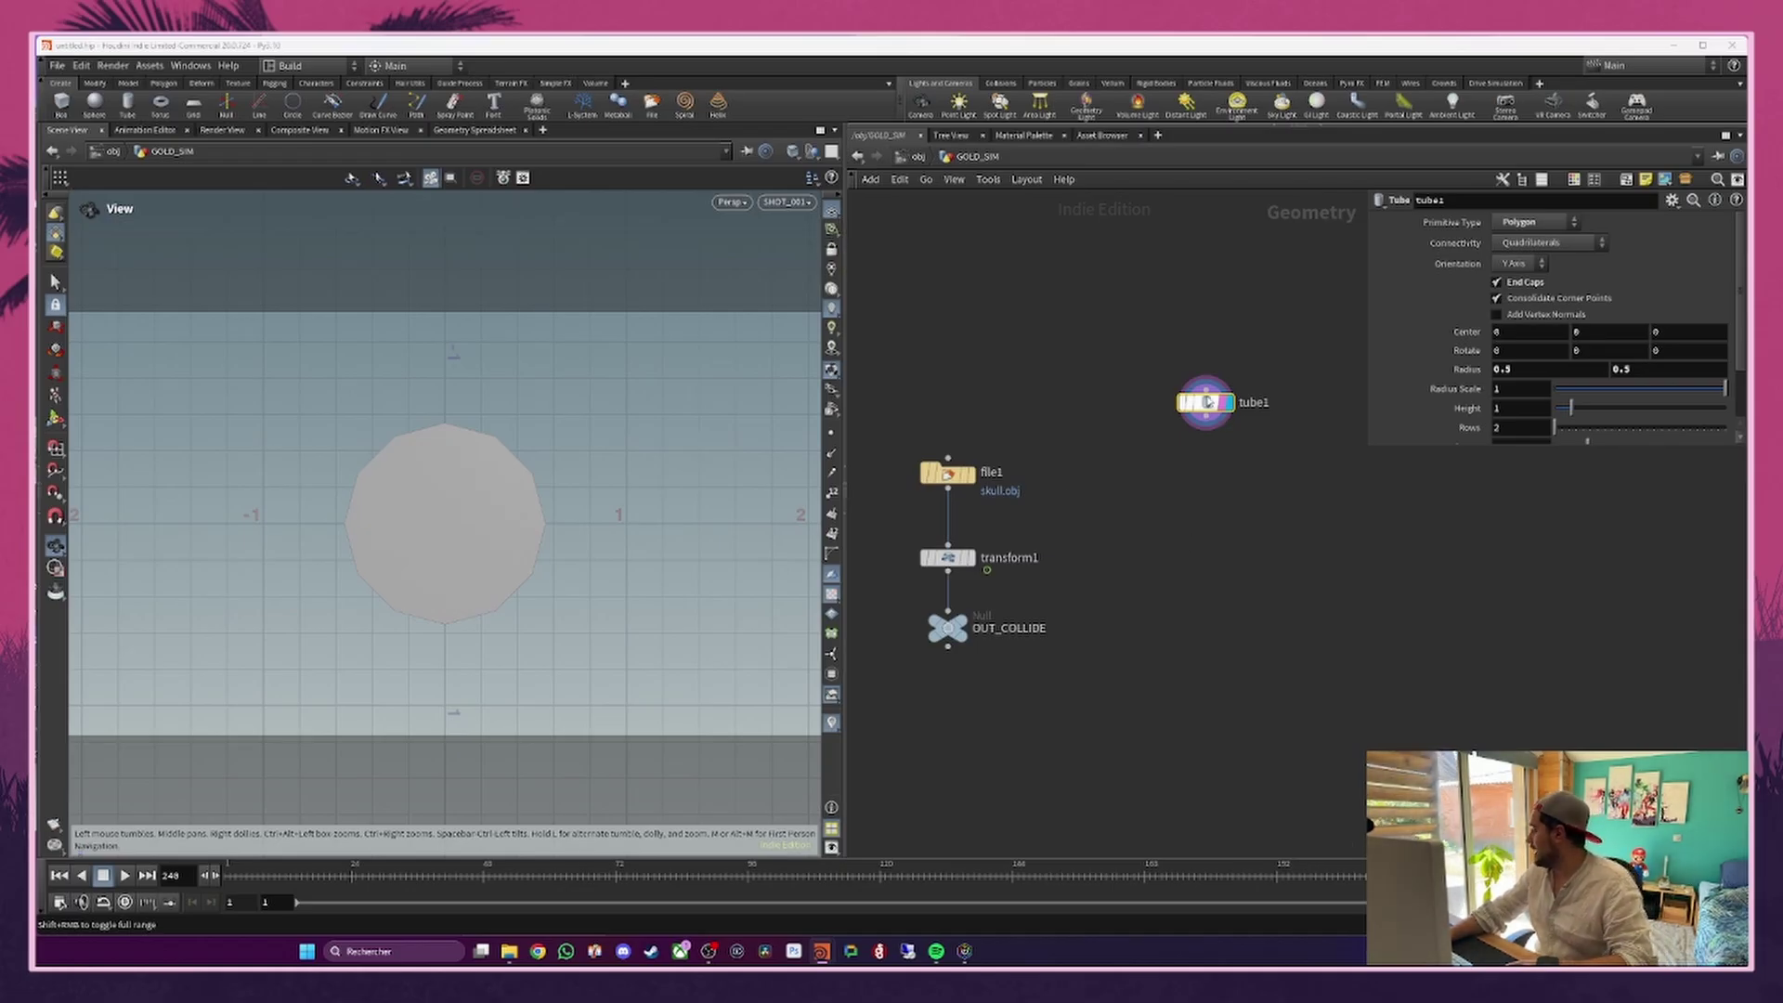
Step: Place tube1 level with the file1 node and set both of its radius values to 0.105
mouse_move(1224, 370)
drag(1203, 402, 1167, 471)
click(1519, 371)
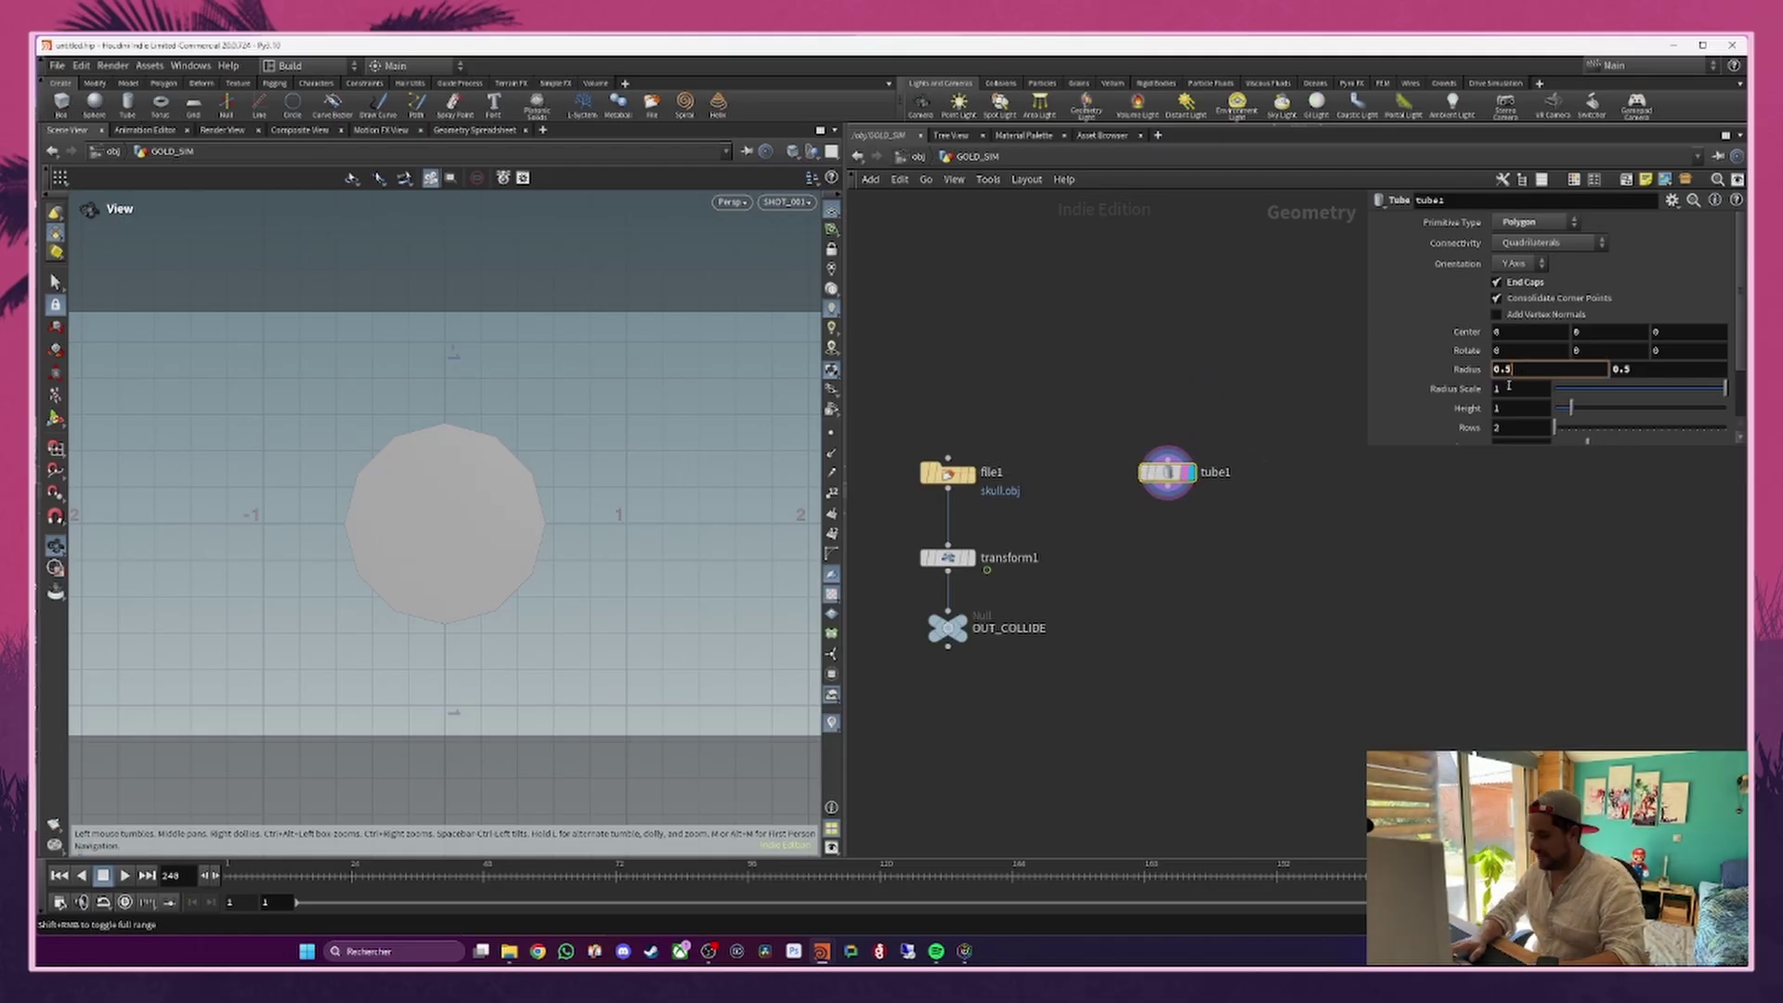
text(0.105)
key(Tab)
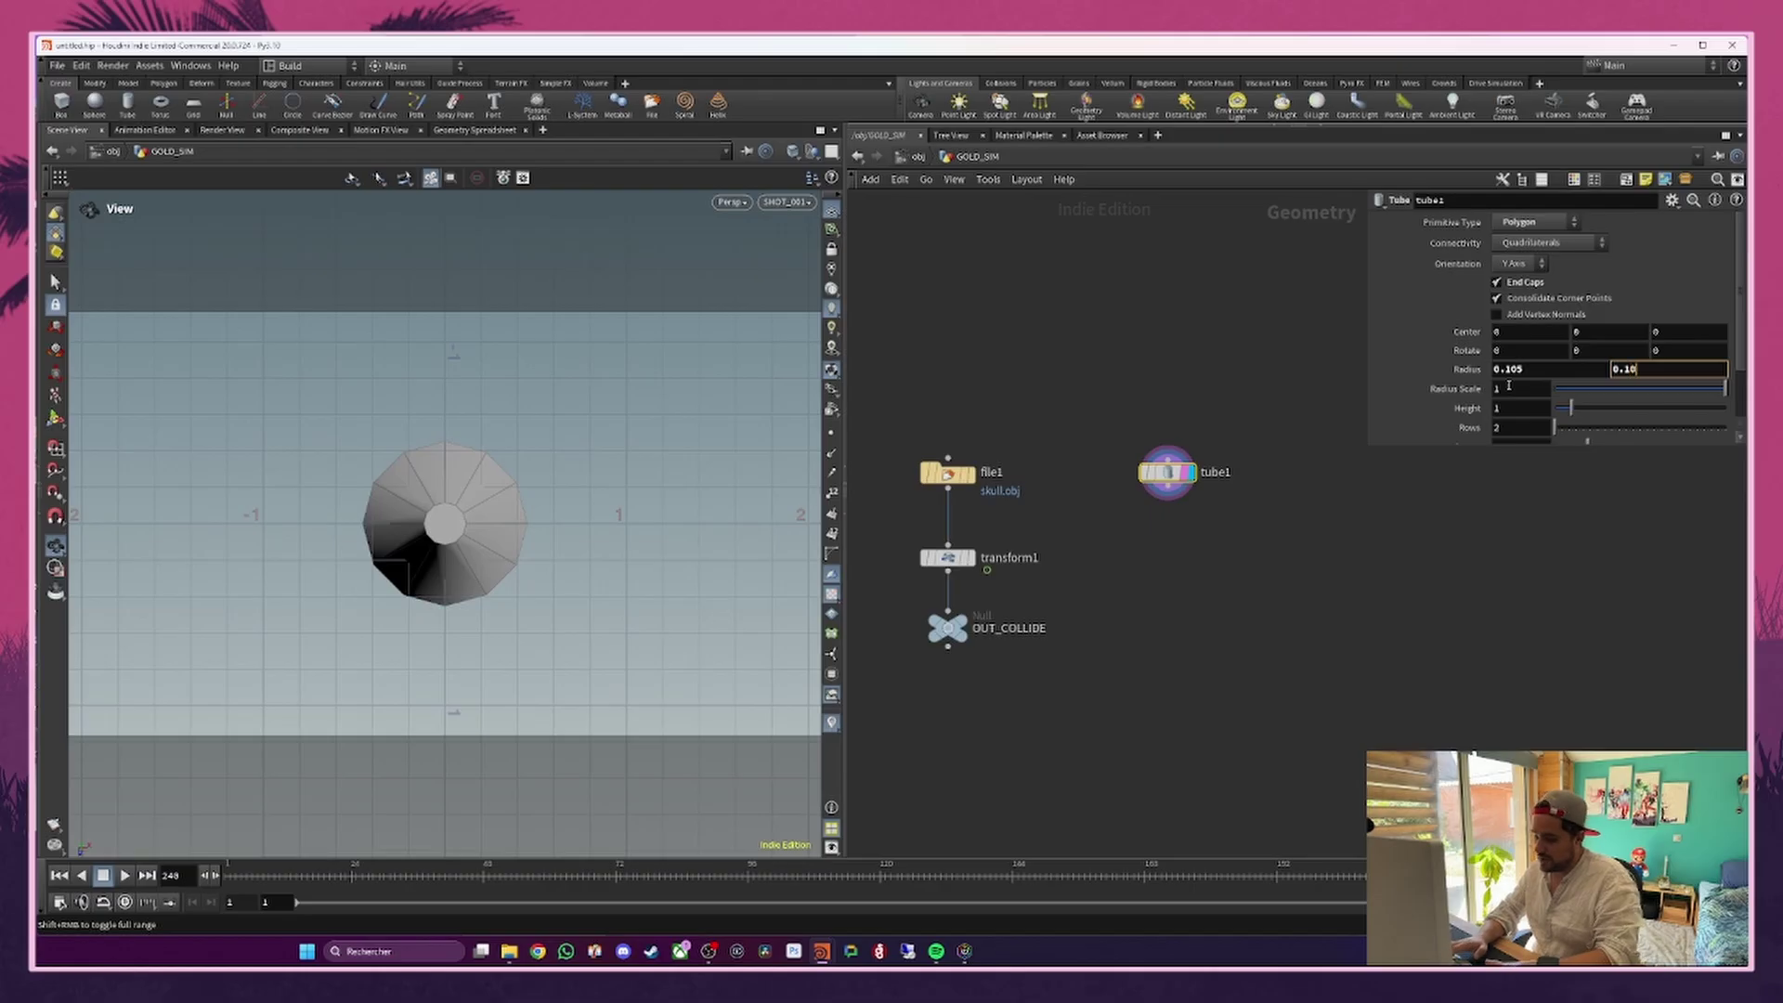
key(Return)
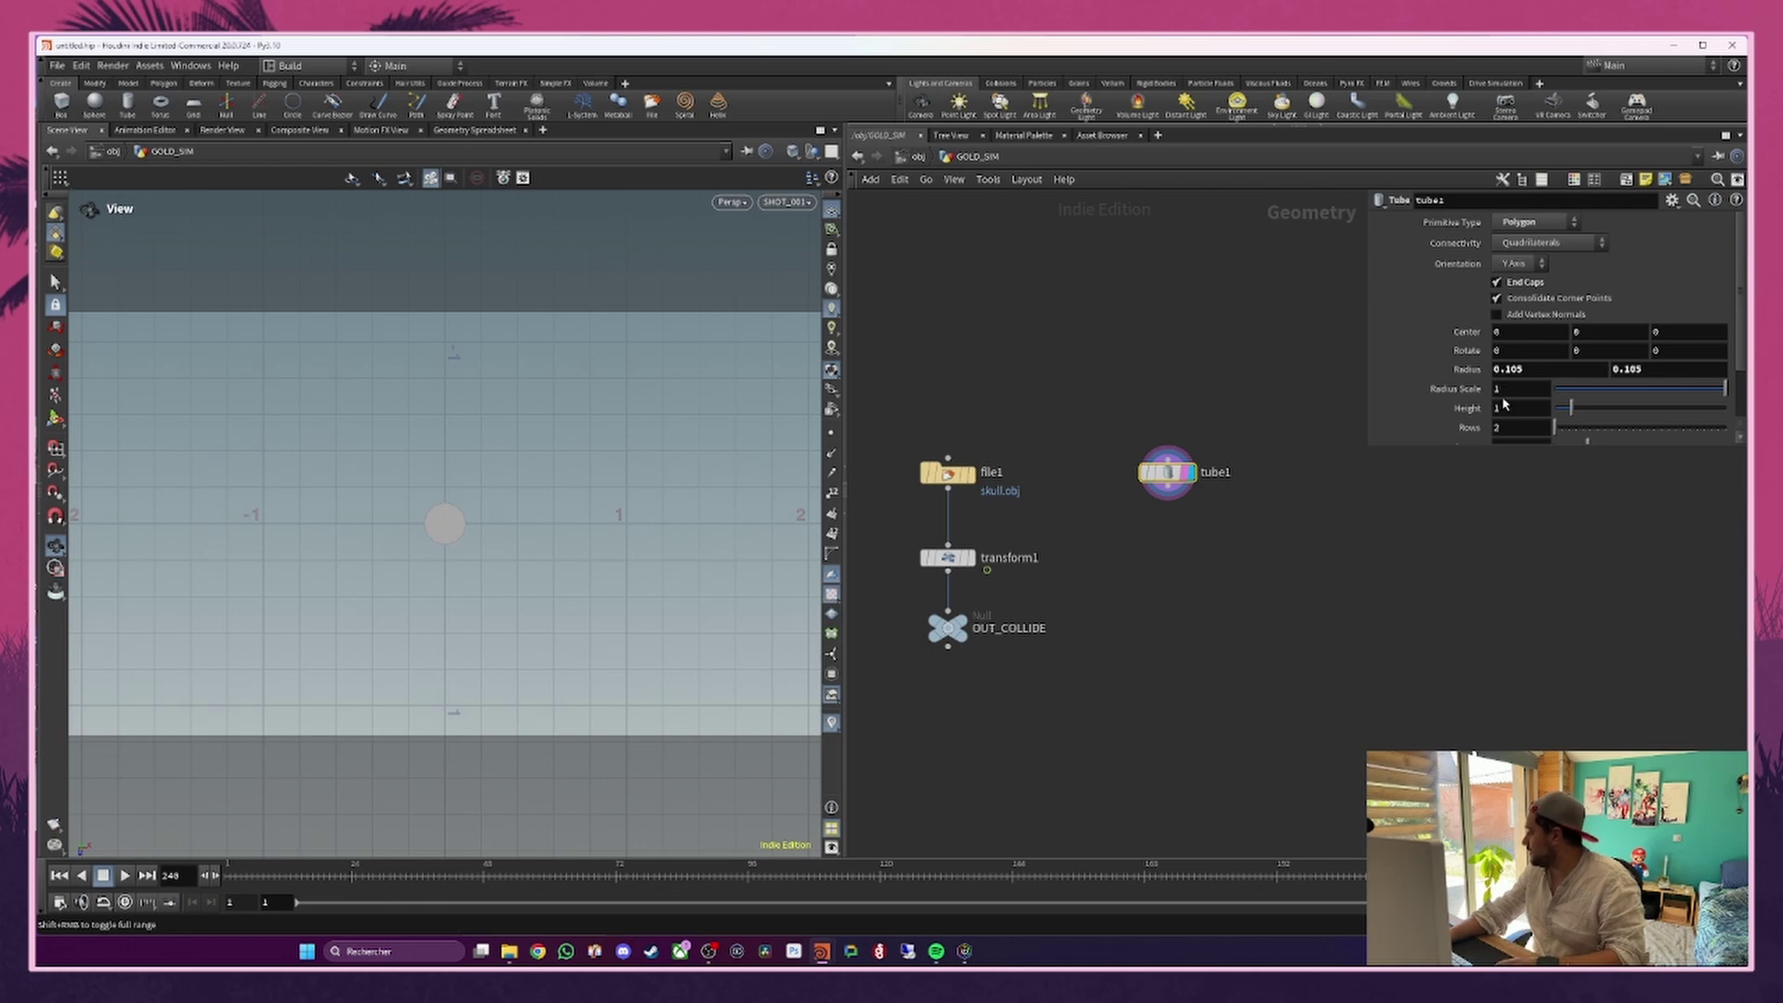
Step: Set the tube's height to 0.02 and its columns to 50 to form a thin, round coin
drag(581, 533, 485, 510)
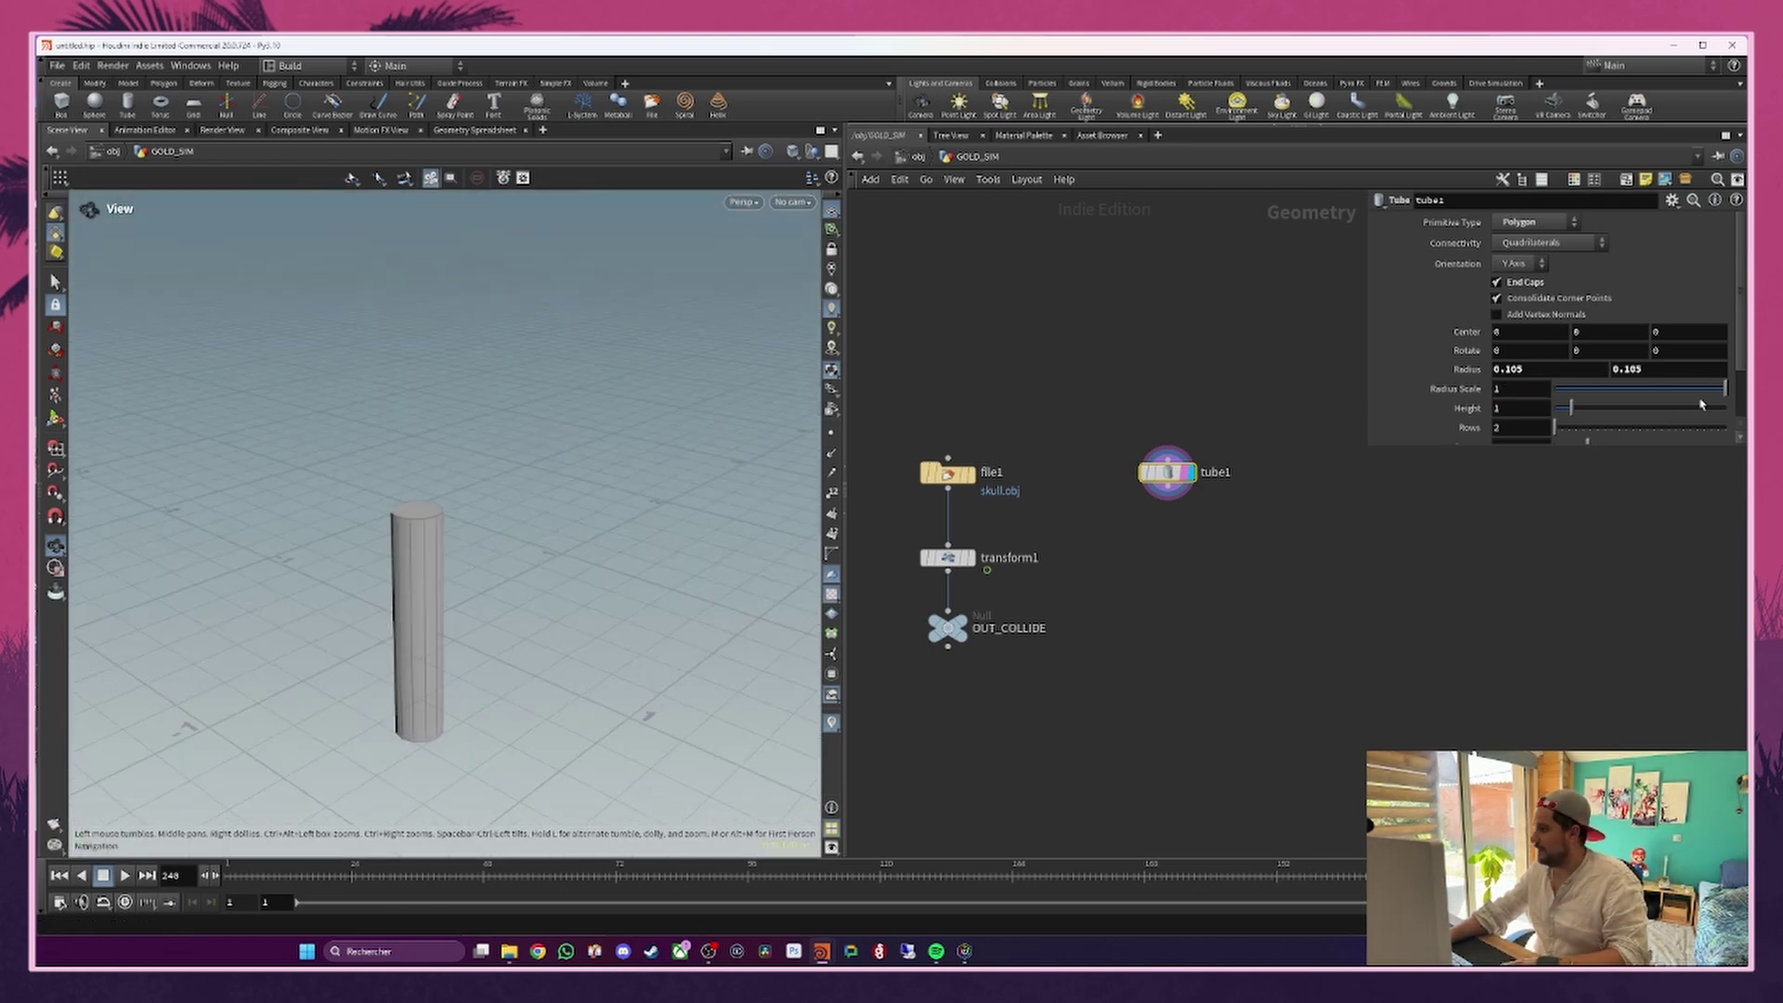
double_click(1519, 406)
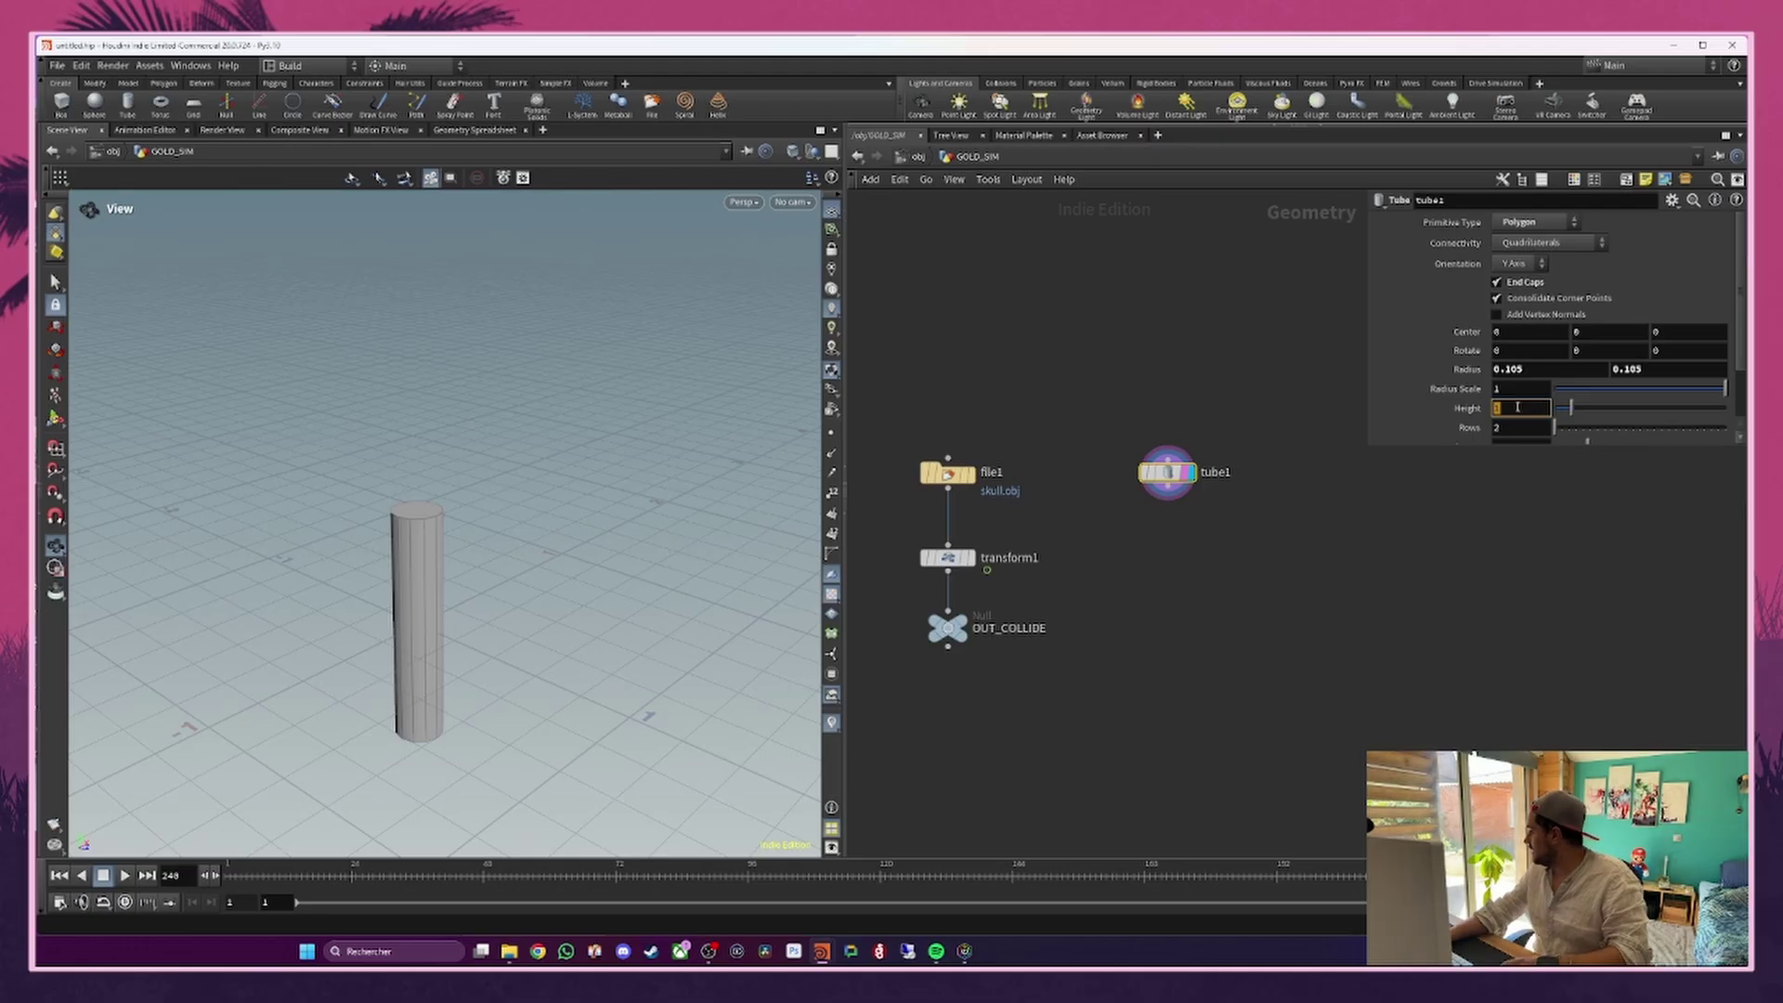
text(0.02)
key(Return)
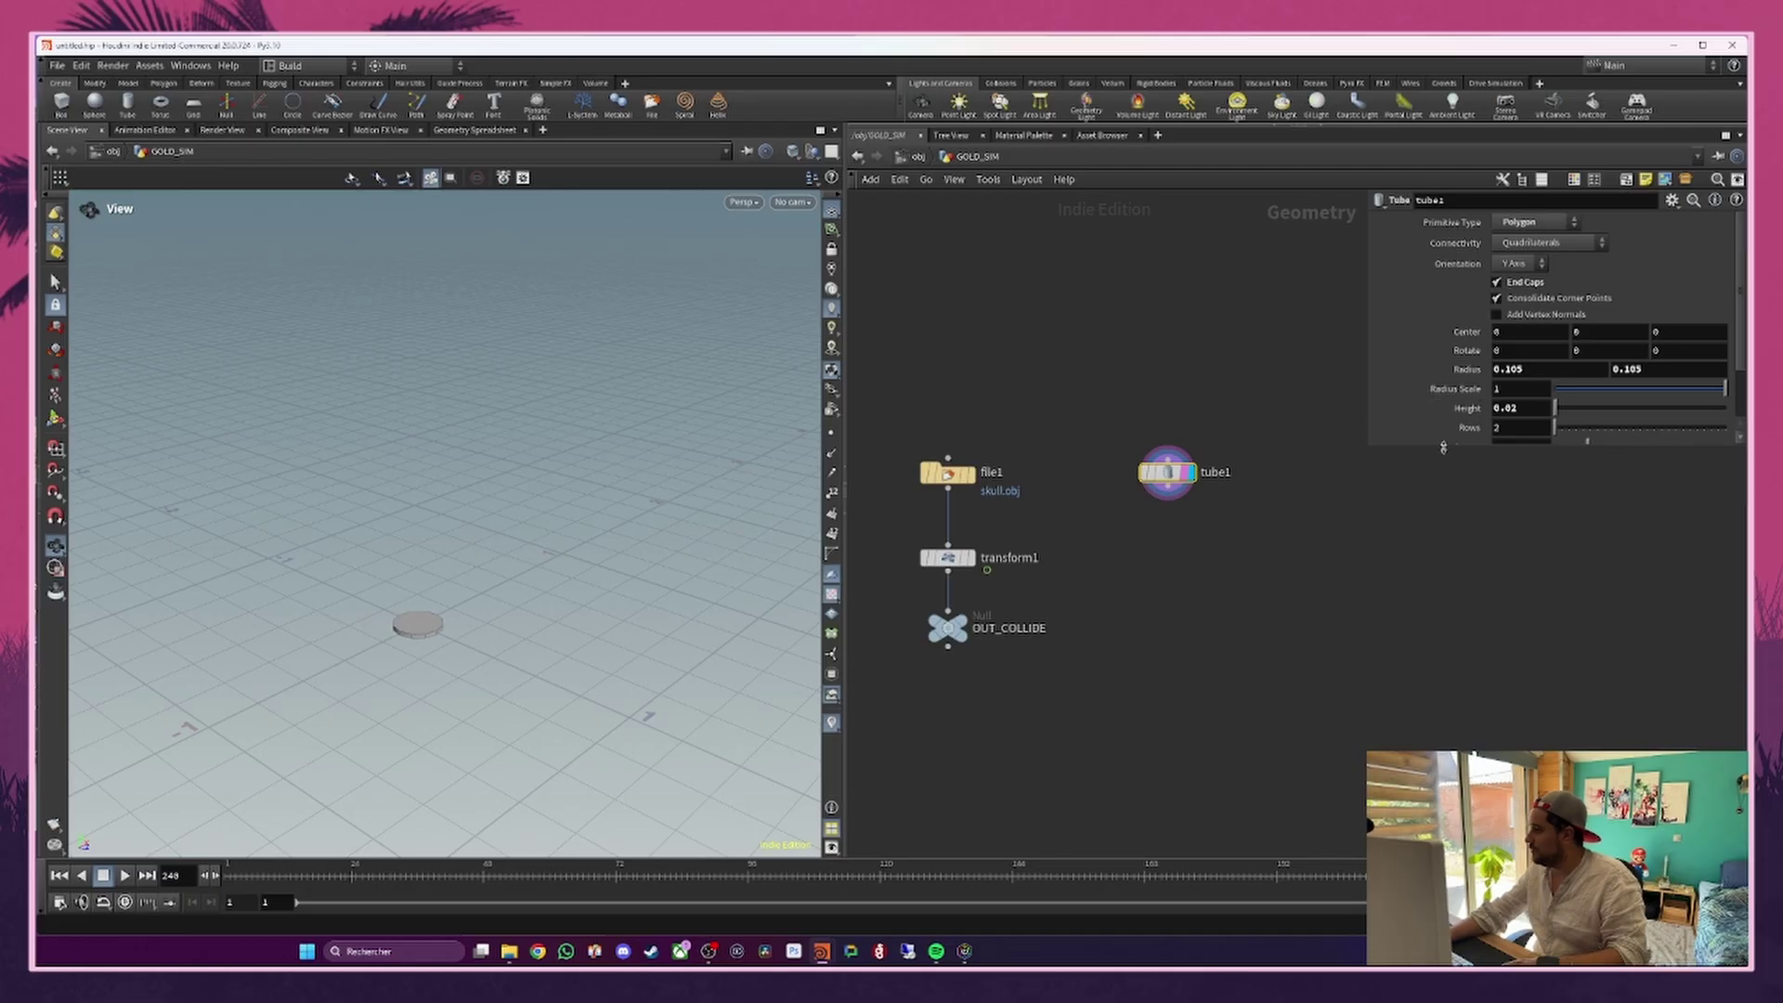
drag(1441, 446, 1428, 655)
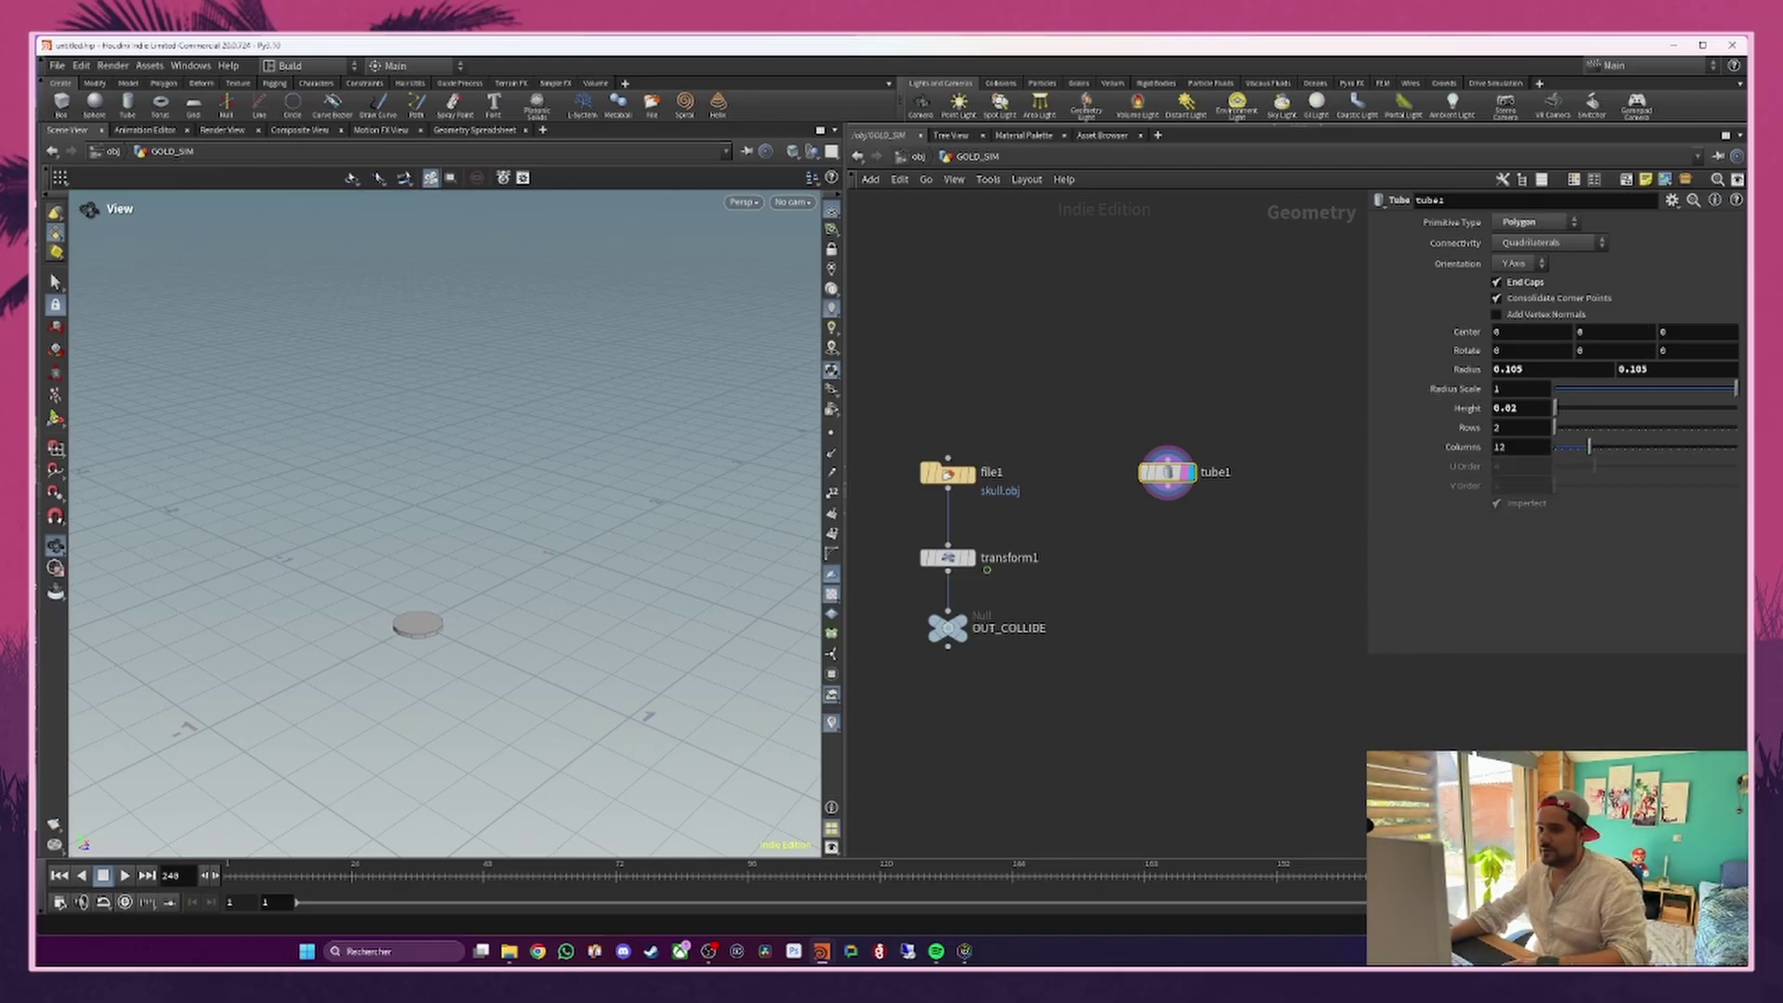
double_click(1516, 447)
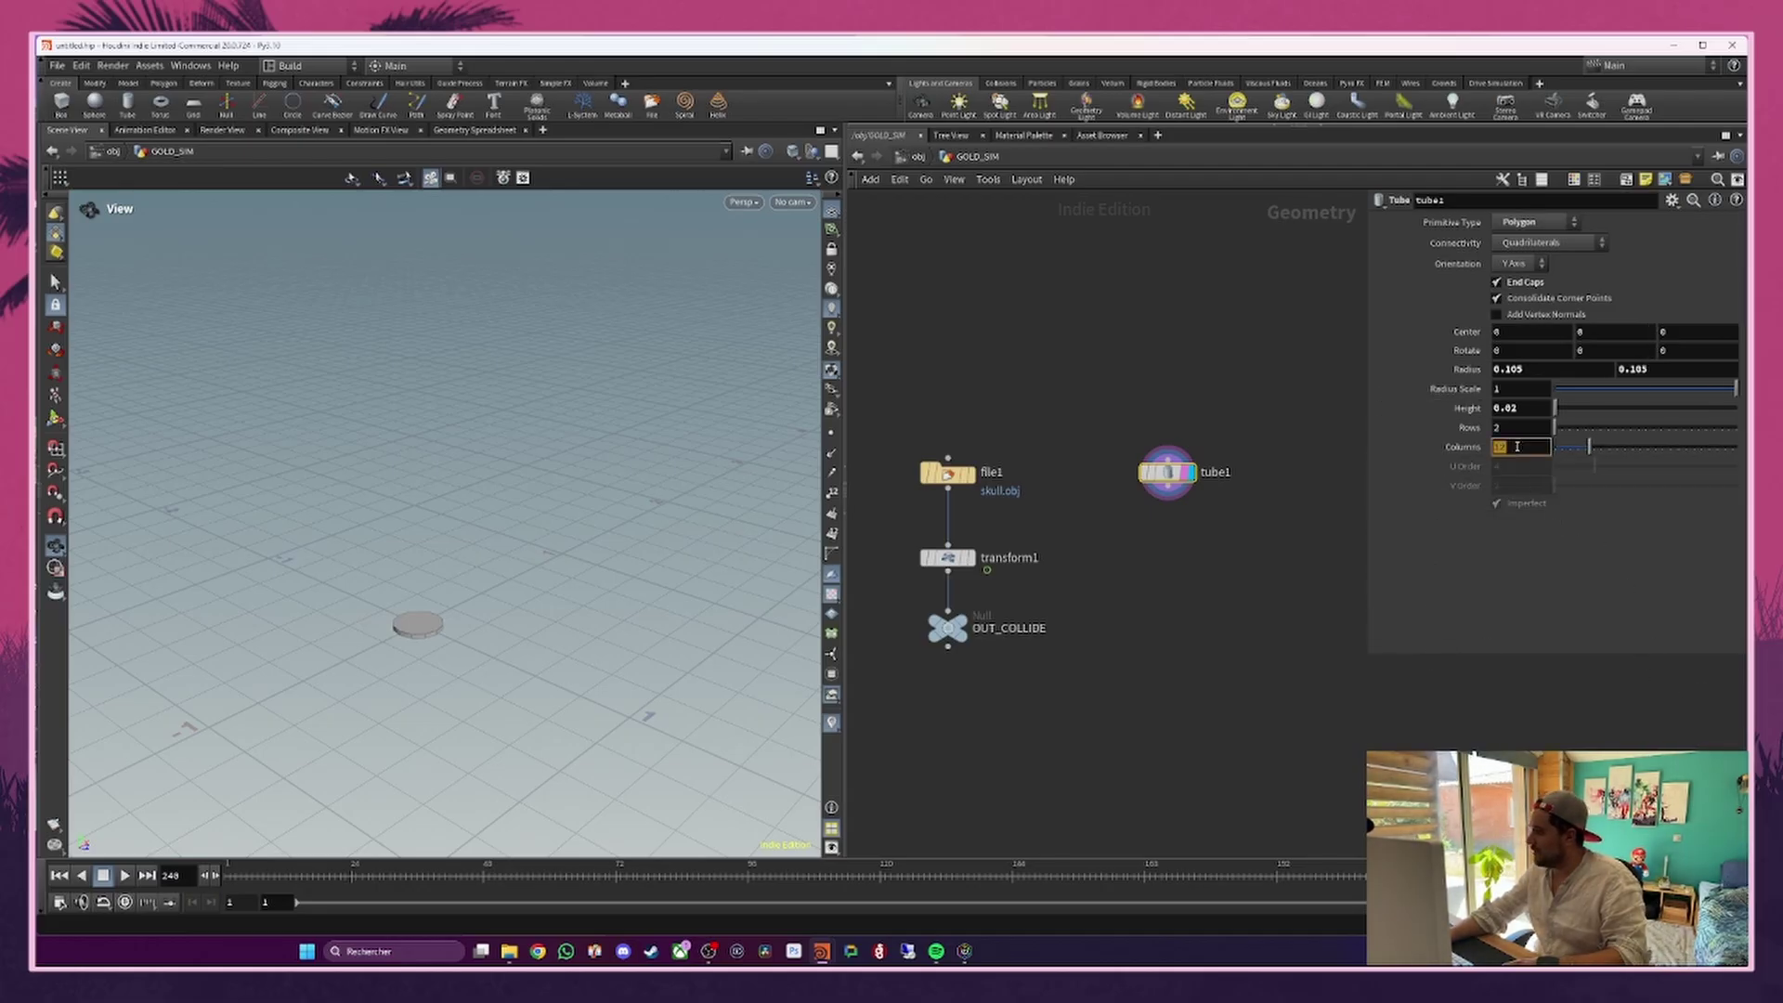
text(50)
key(Return)
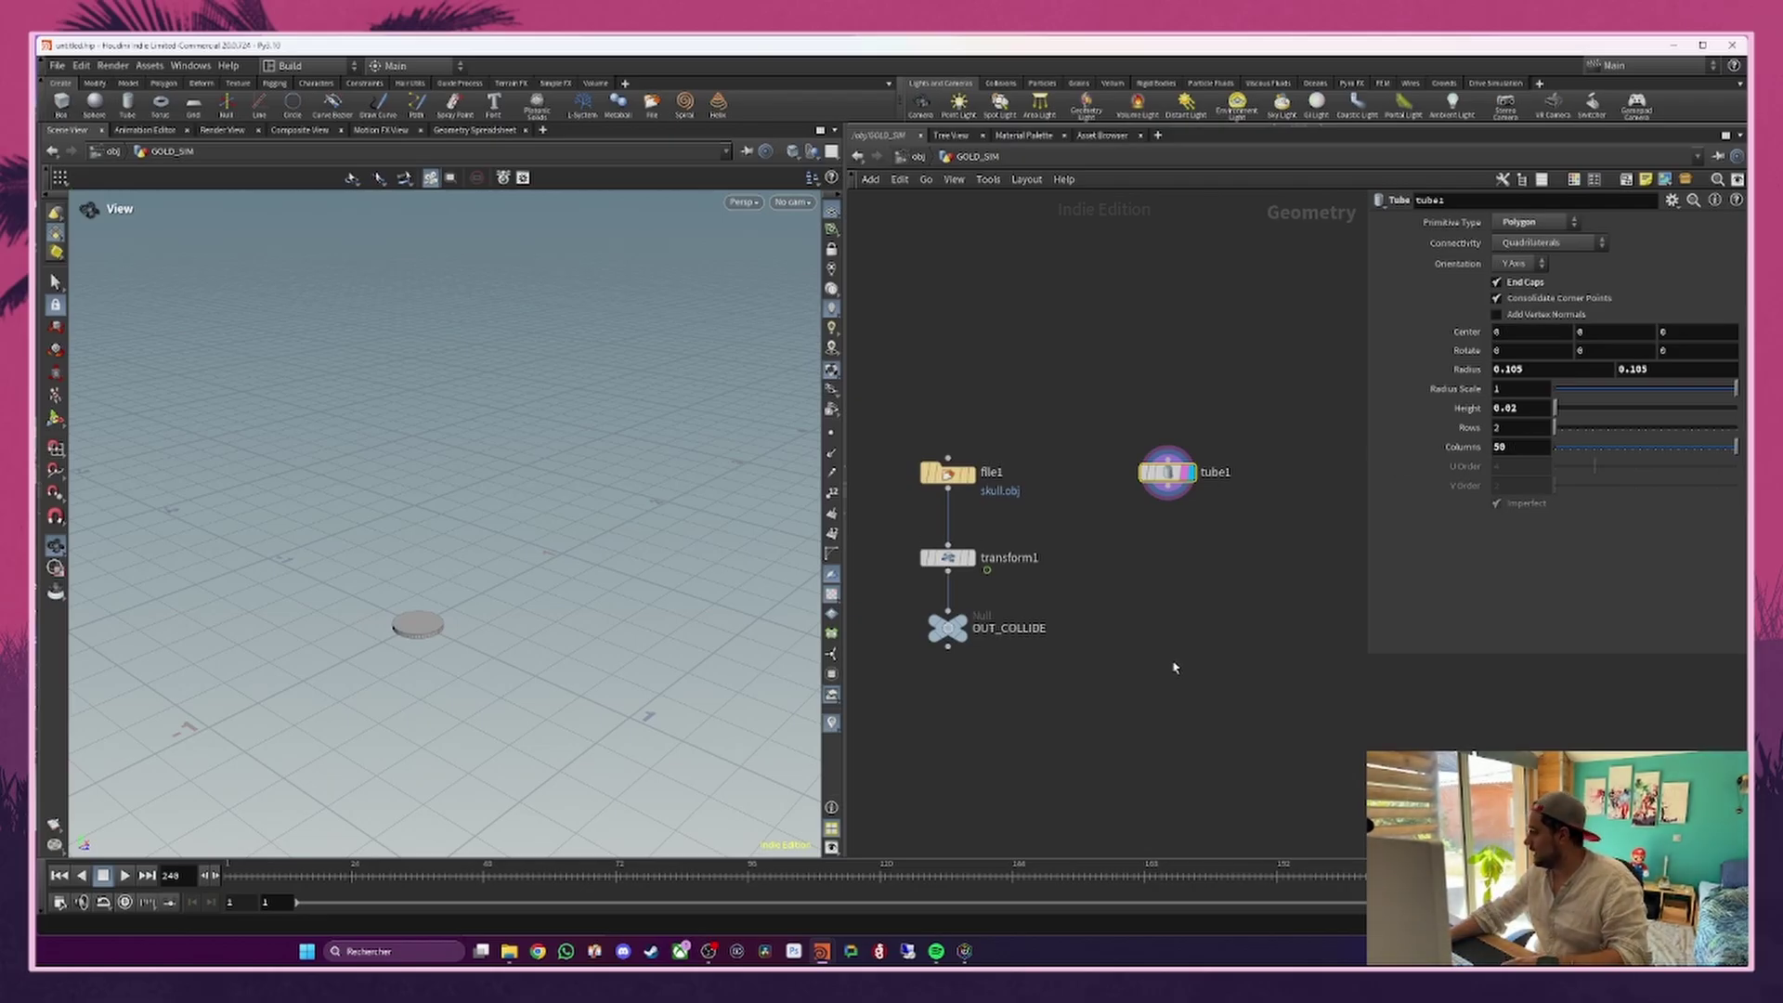
Step: Add a PolyBevel node fed by tube1, display its result and leave room between the two nodes
scroll(1155, 542, up, 2)
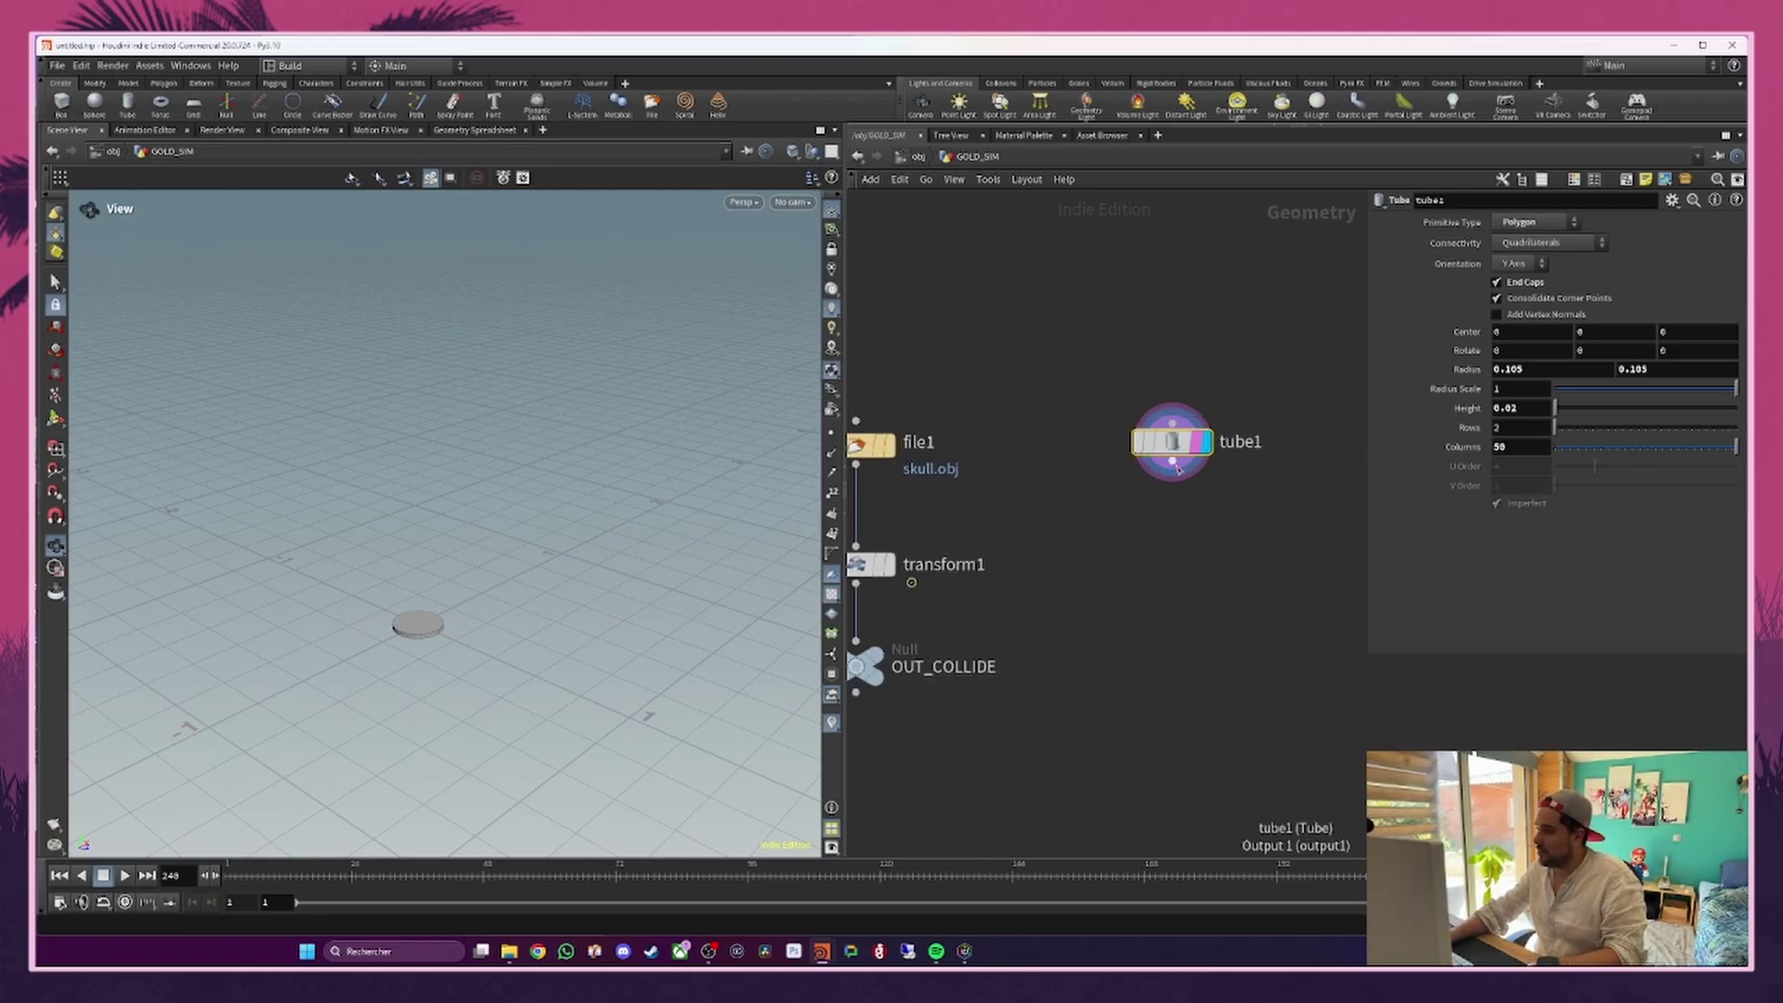
drag(1172, 481, 1174, 546)
text(bev)
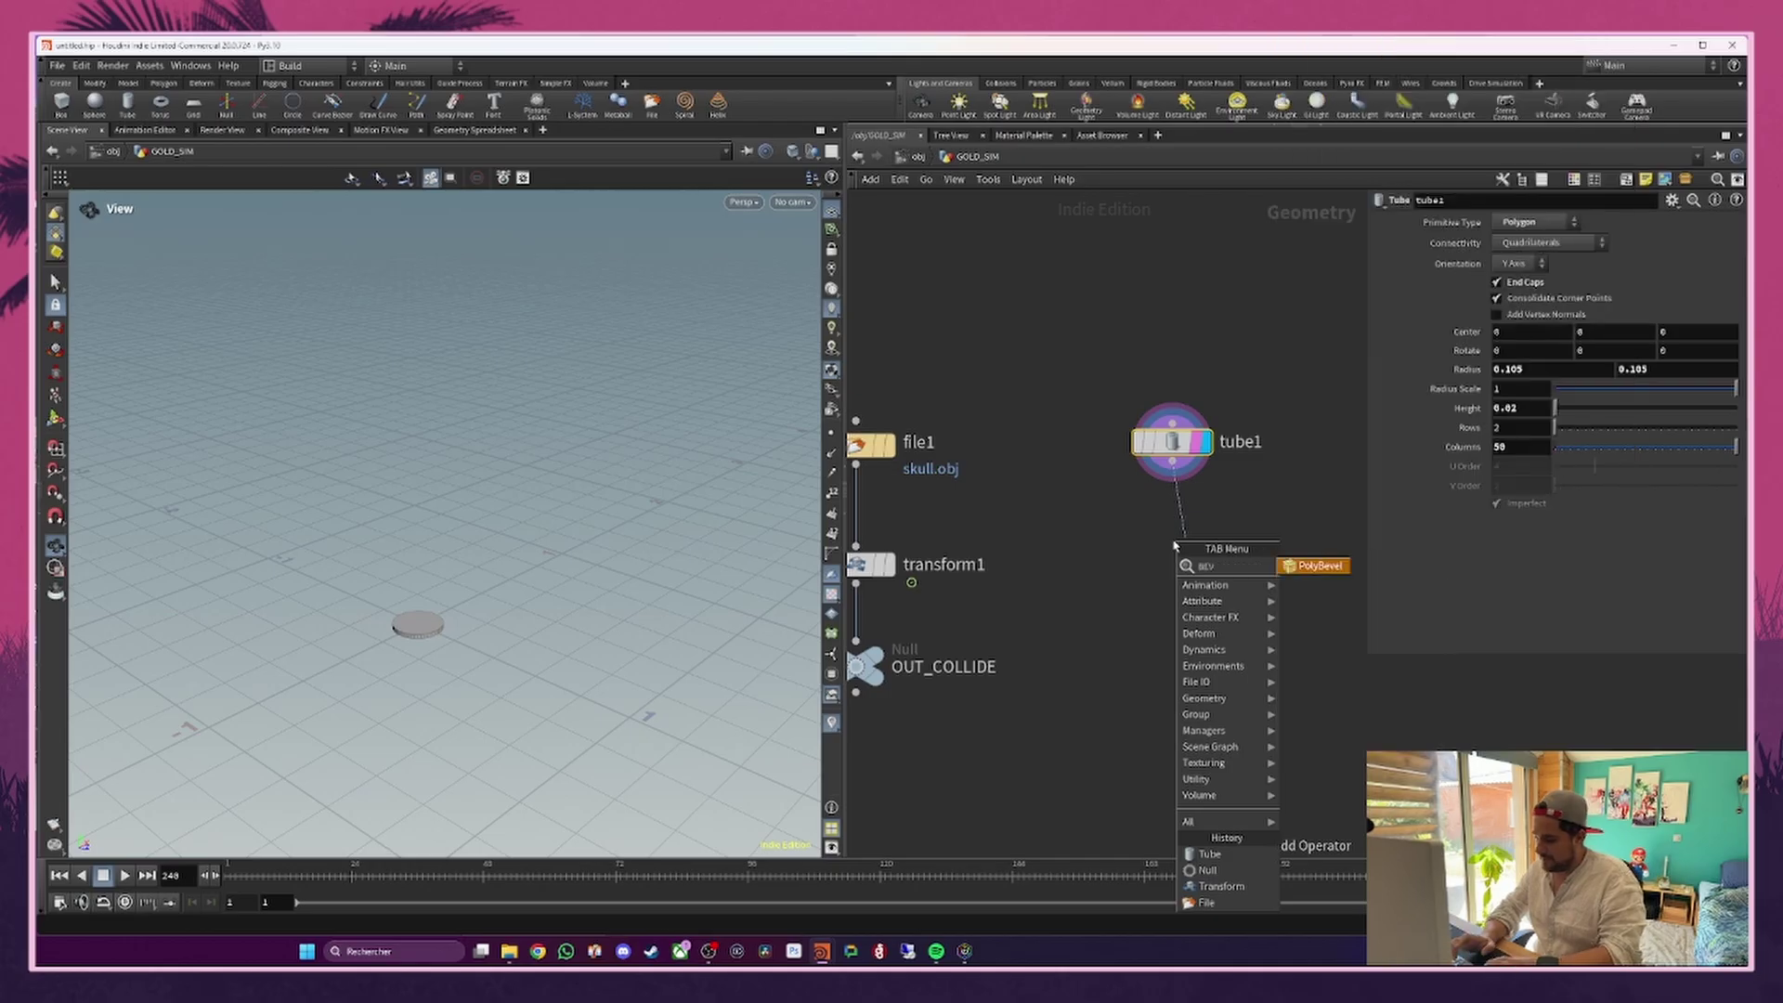
key(Return)
drag(1188, 539, 1176, 518)
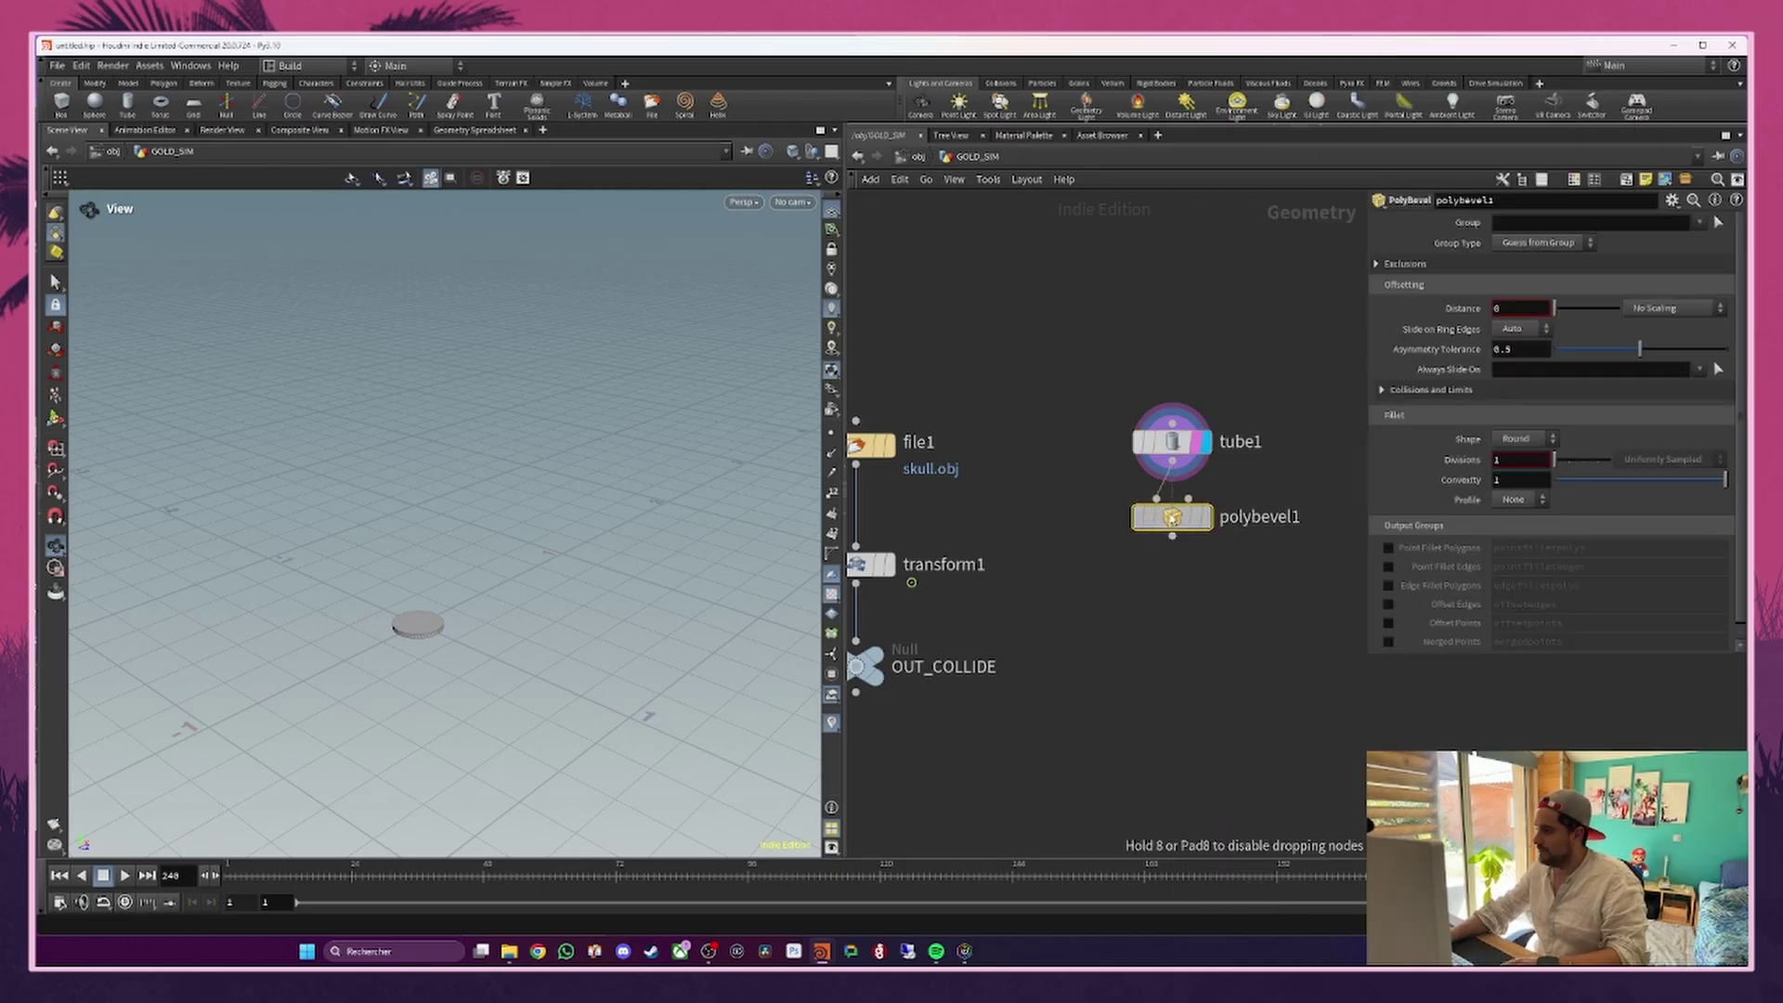
click(1196, 518)
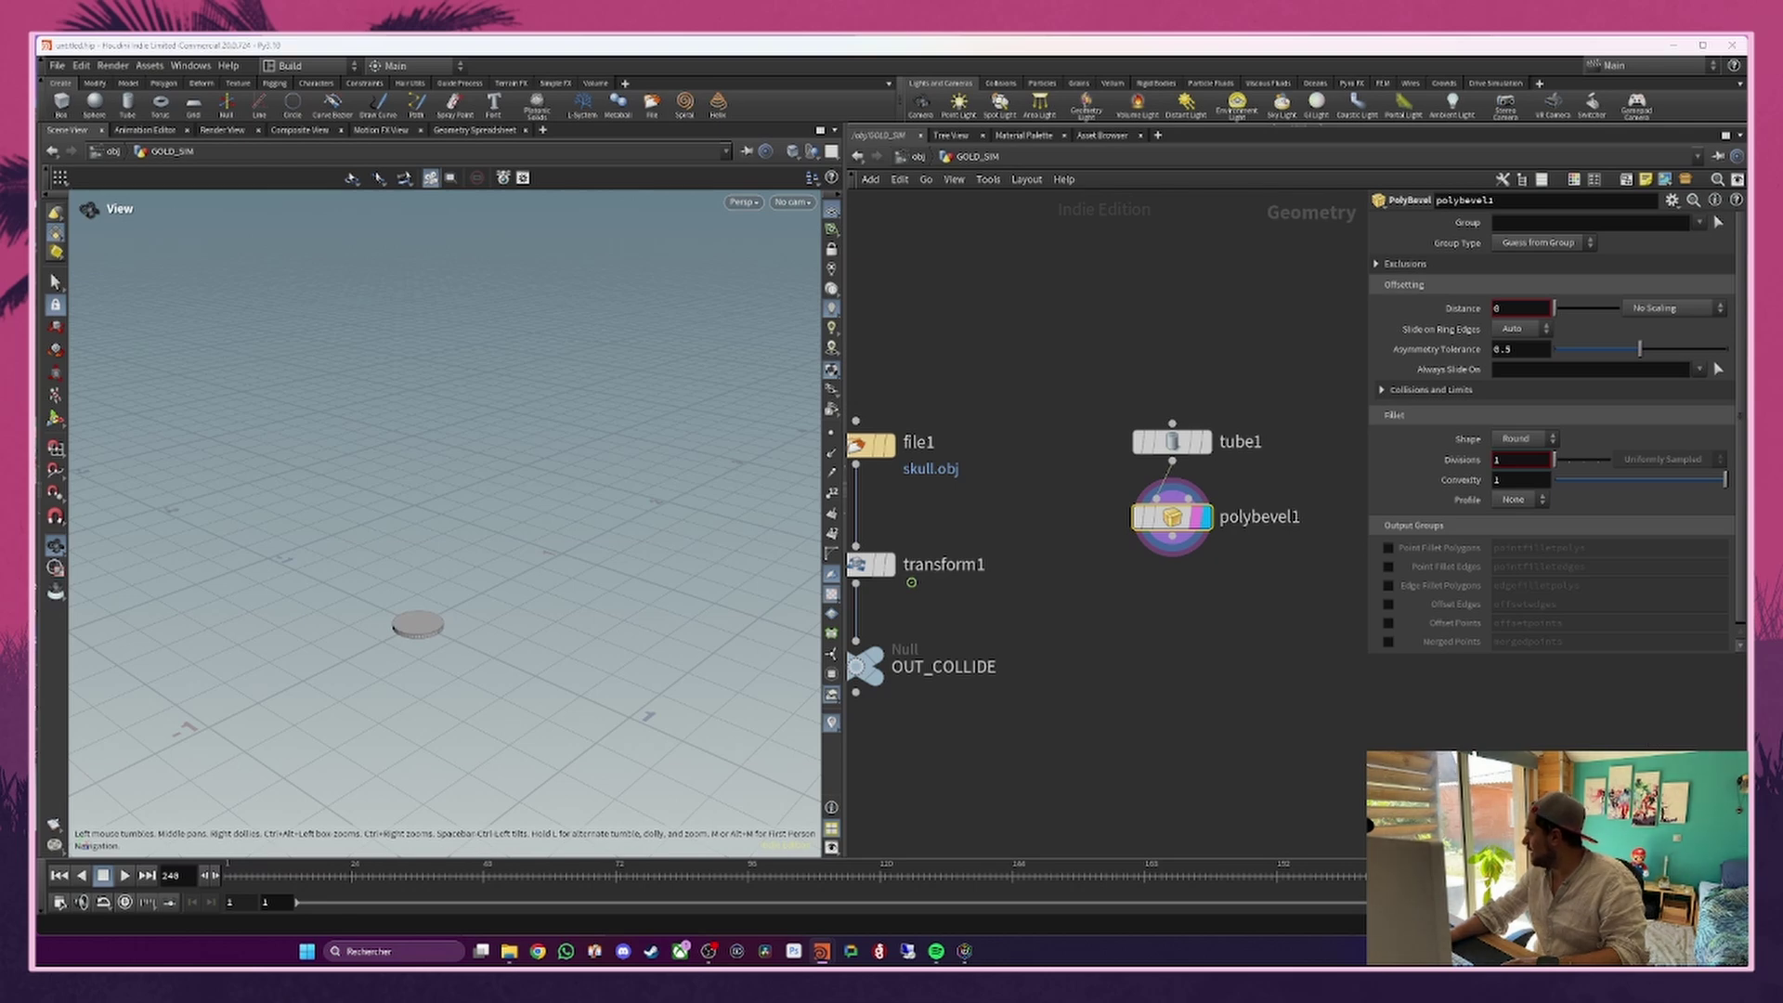
drag(1151, 533, 1152, 601)
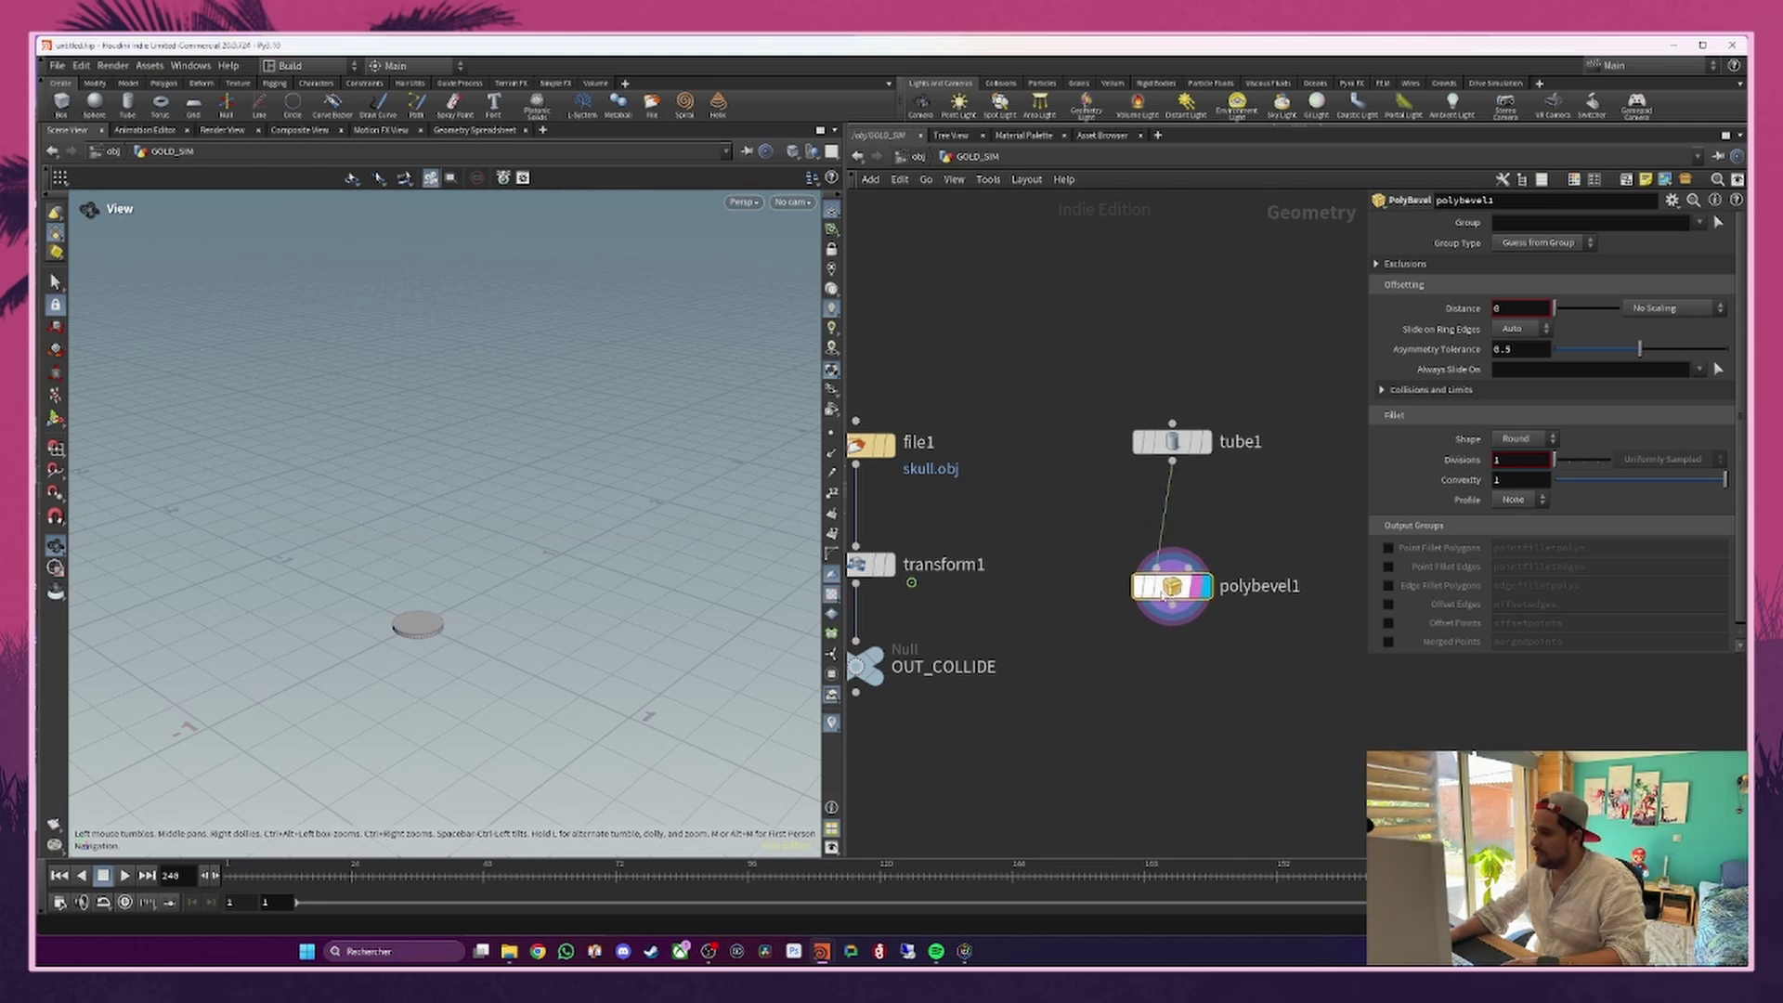
Step: Set the PolyBevel distance to 0.03 and inspect the bevelled coin up close
drag(1553, 309, 1560, 312)
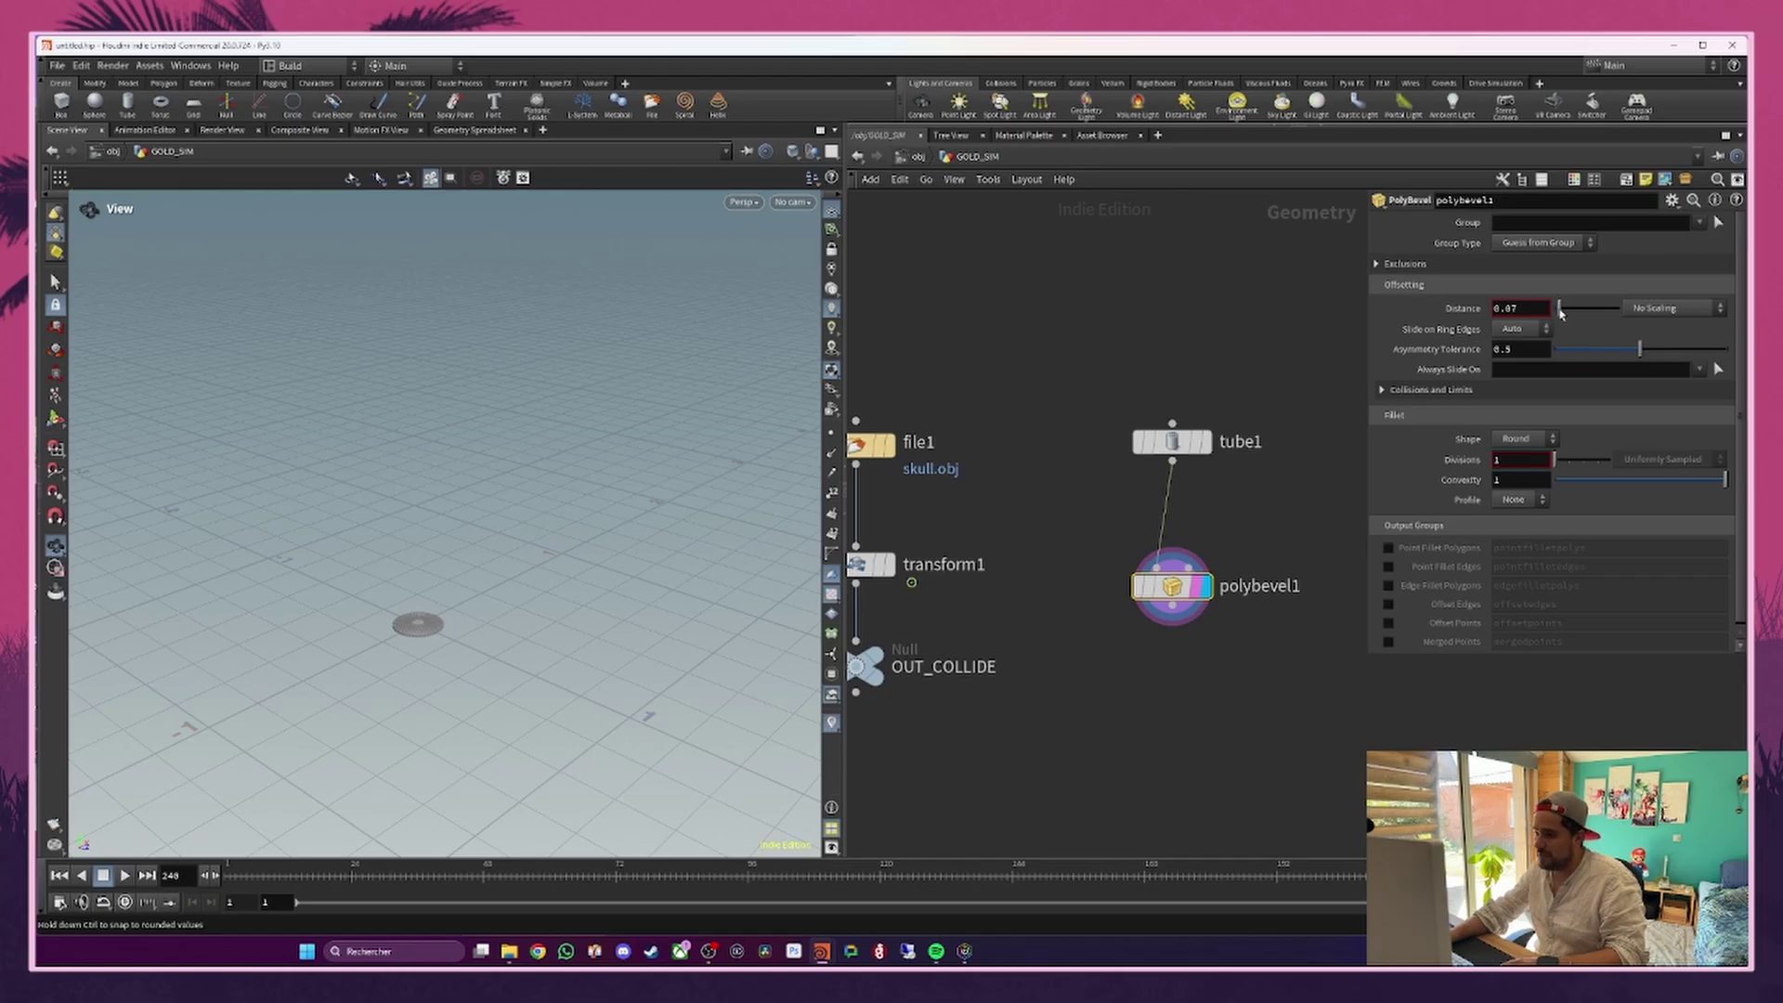
scroll(464, 626, up, 10)
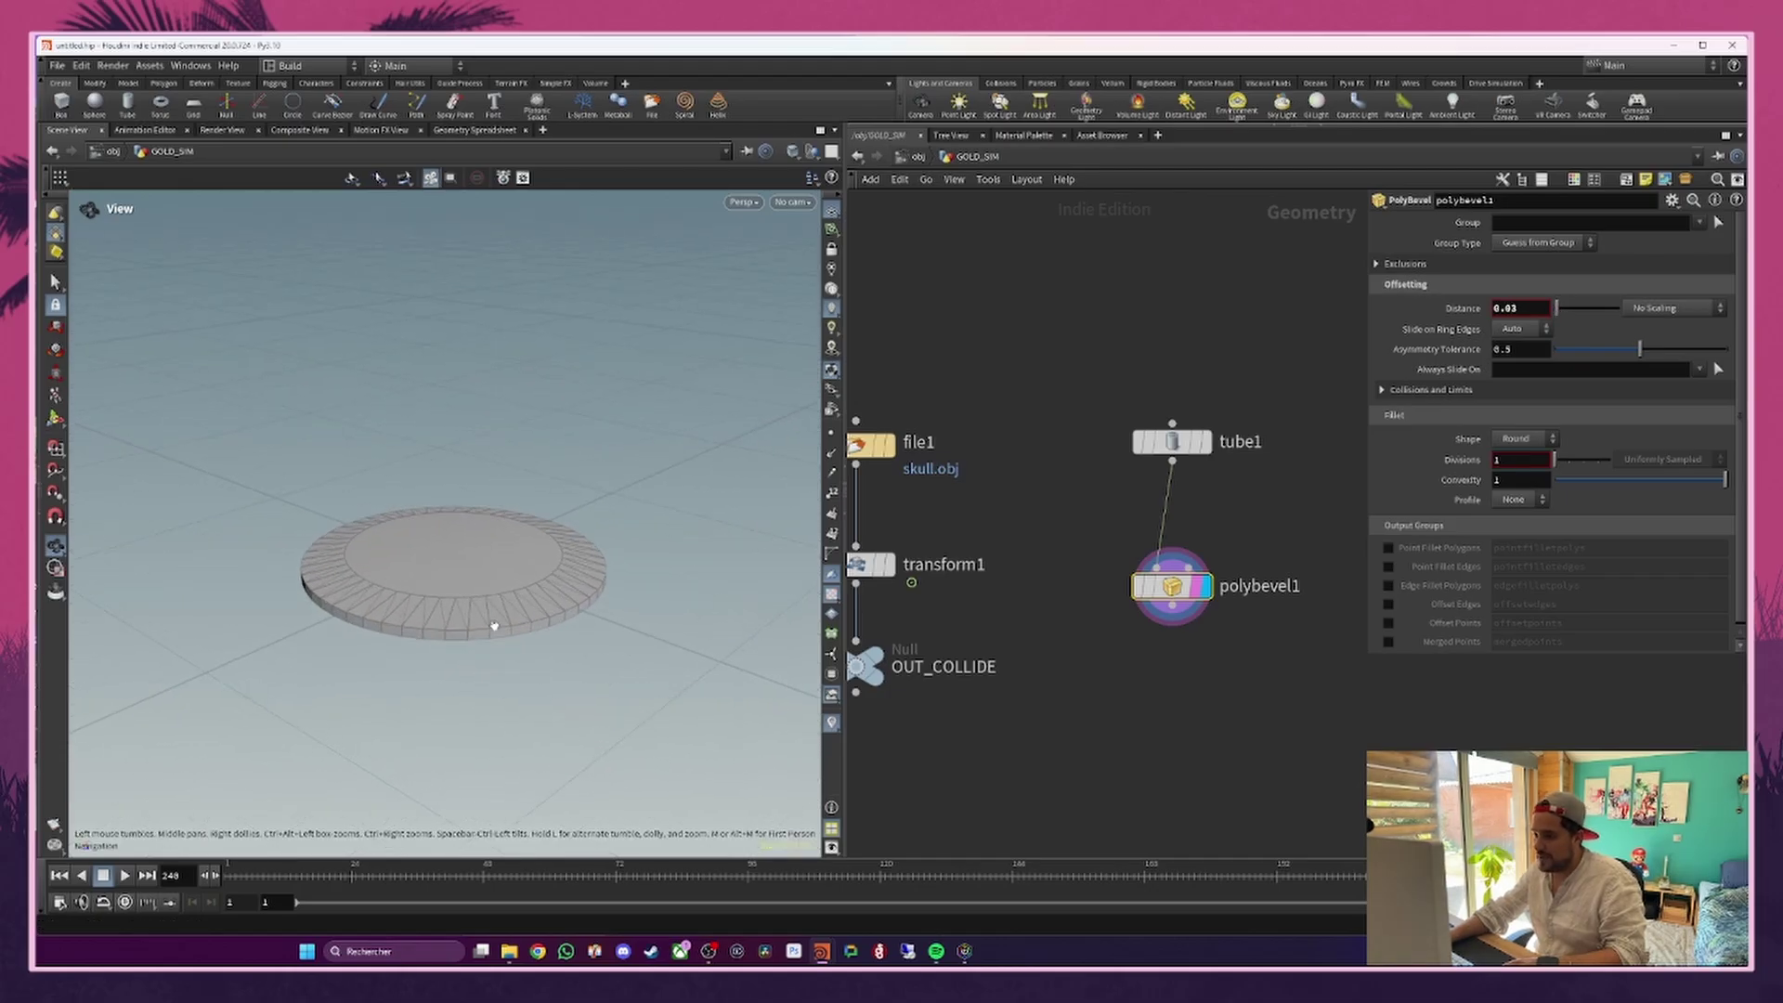
drag(494, 626, 487, 605)
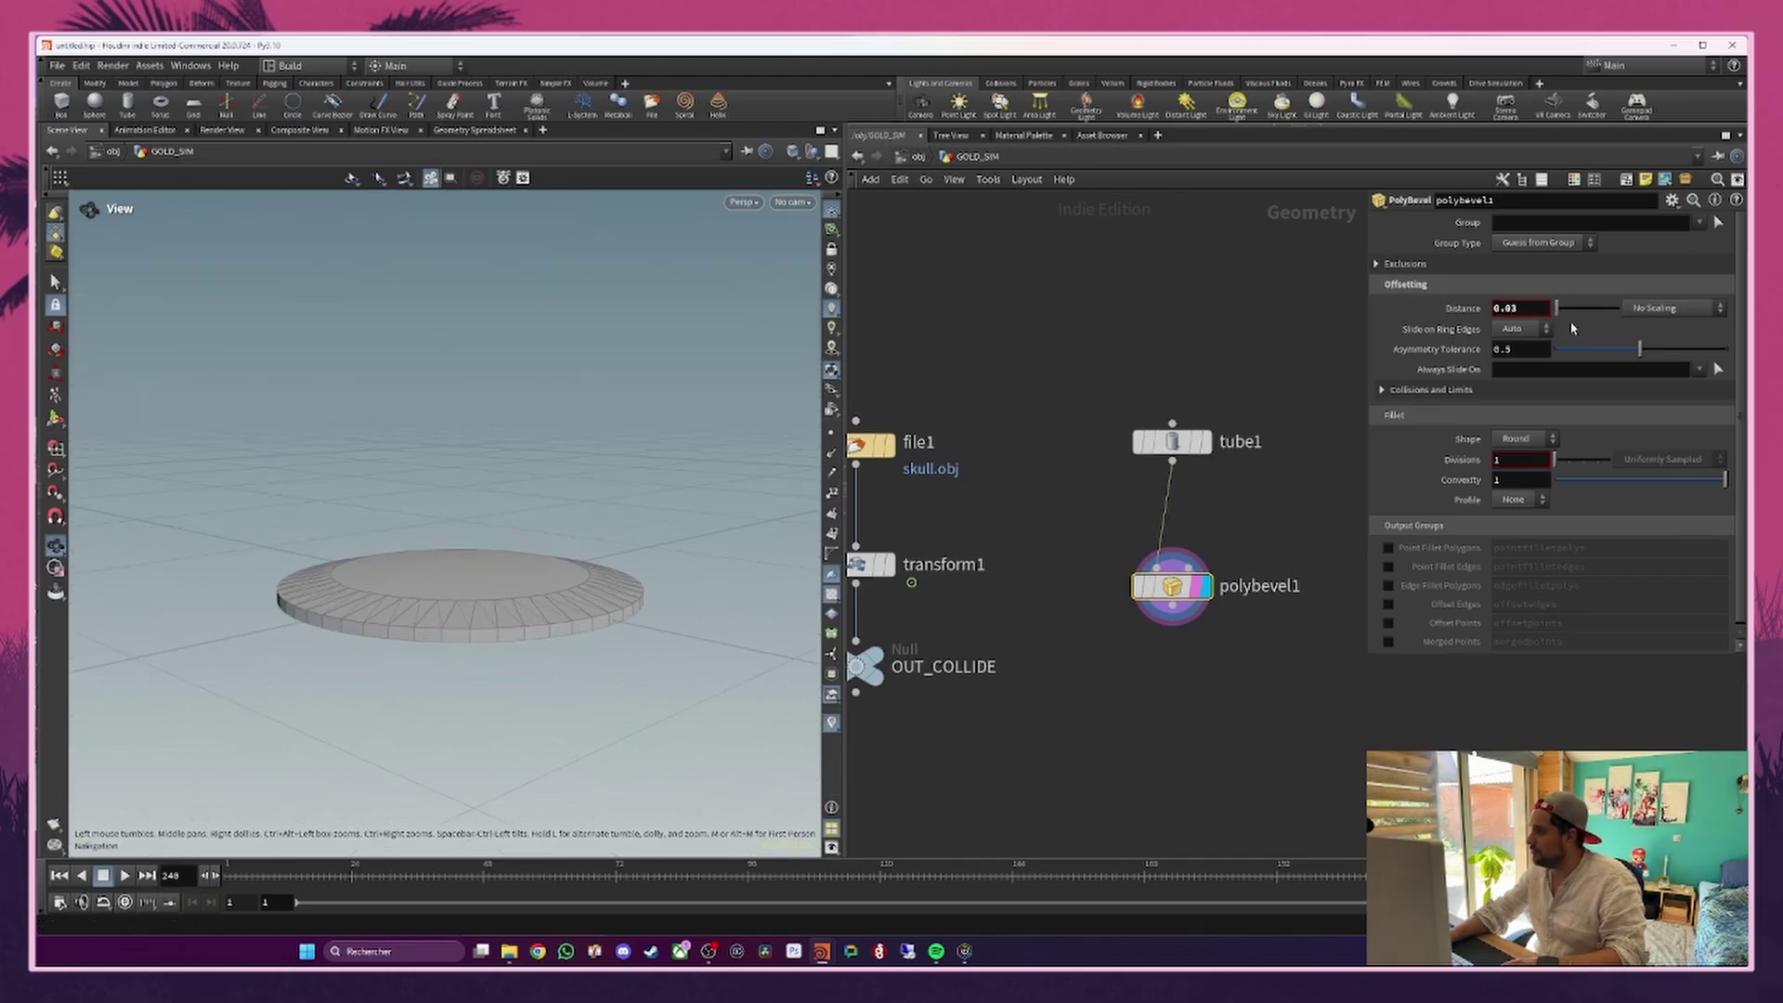
Step: Insert a Group Create node between tube1 and polybevel1 and tidy the chain's spacing
key(Tab)
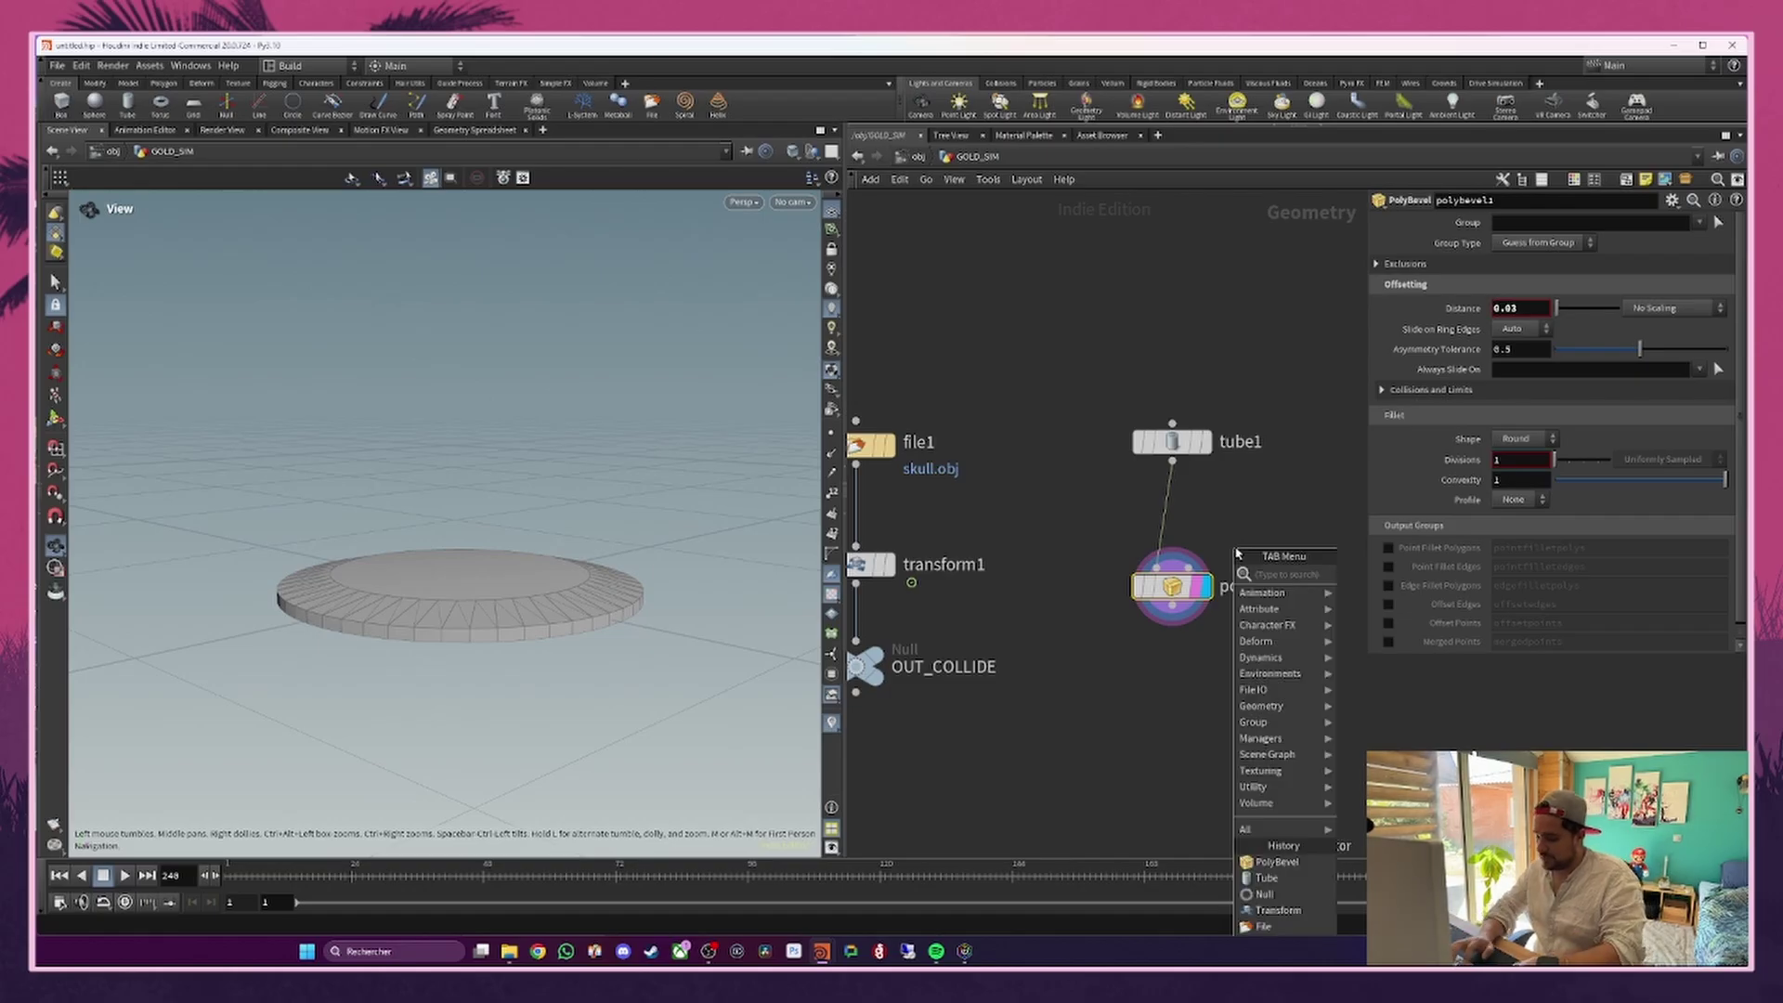
text(group)
key(Return)
click(1237, 553)
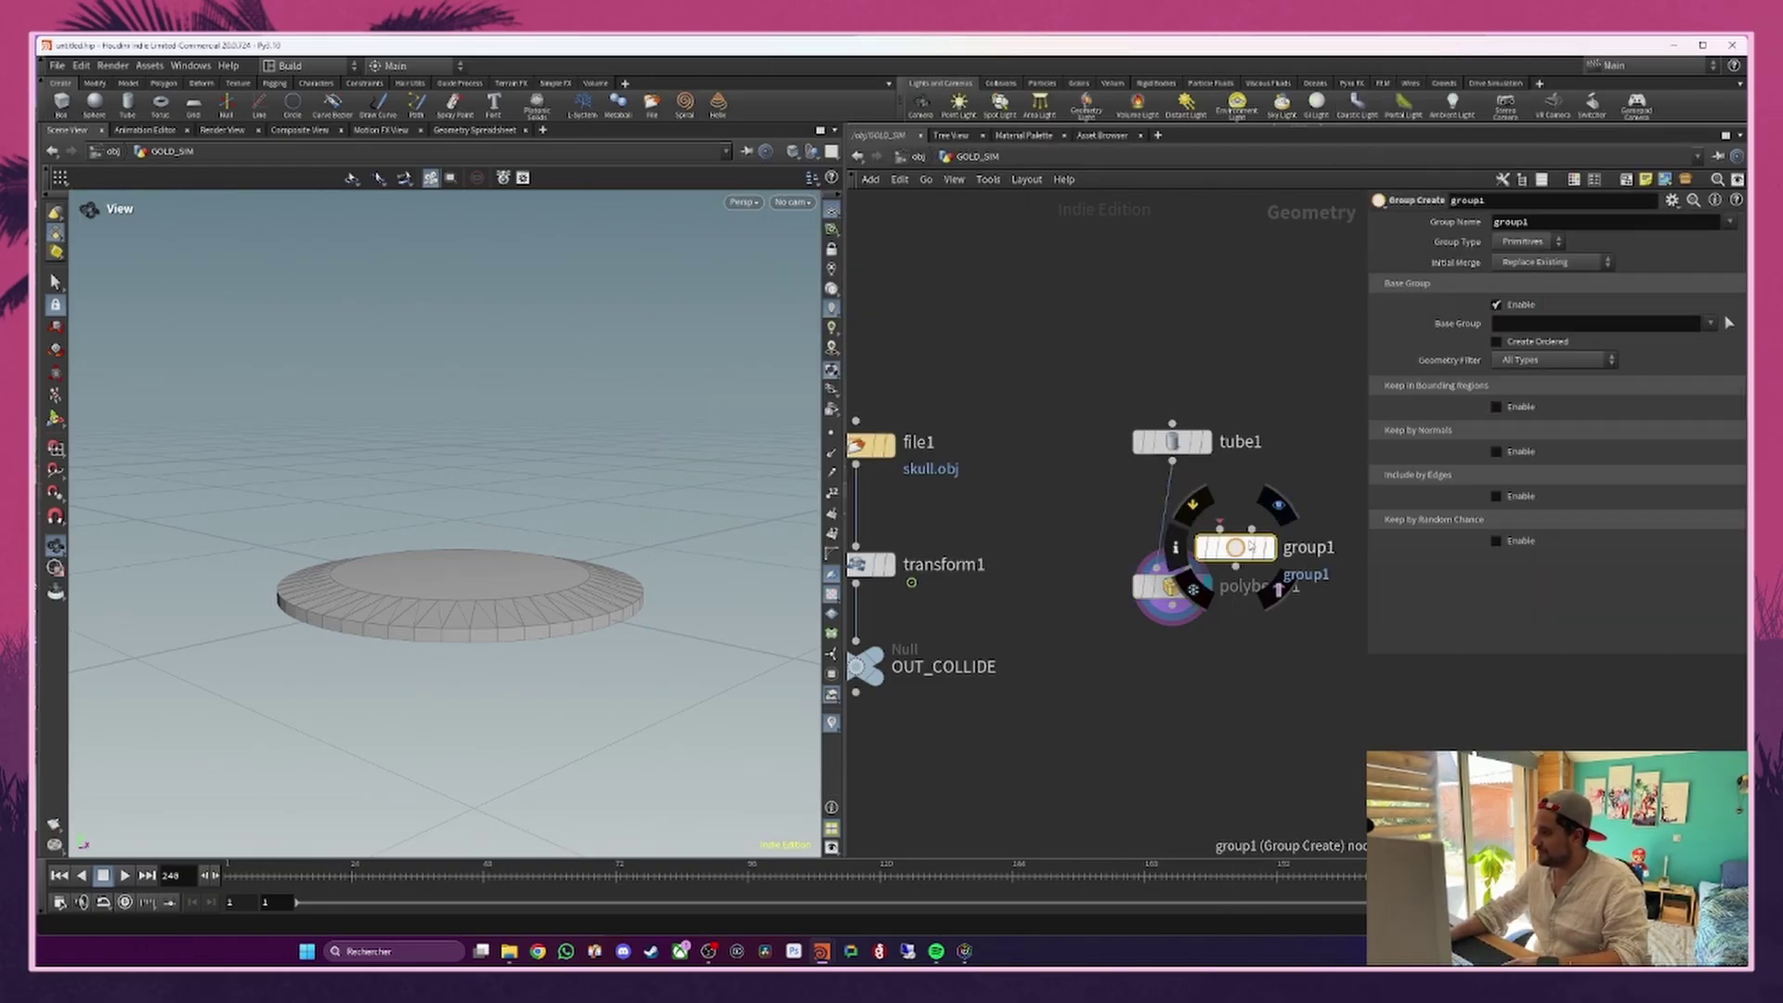
drag(1237, 552, 1186, 523)
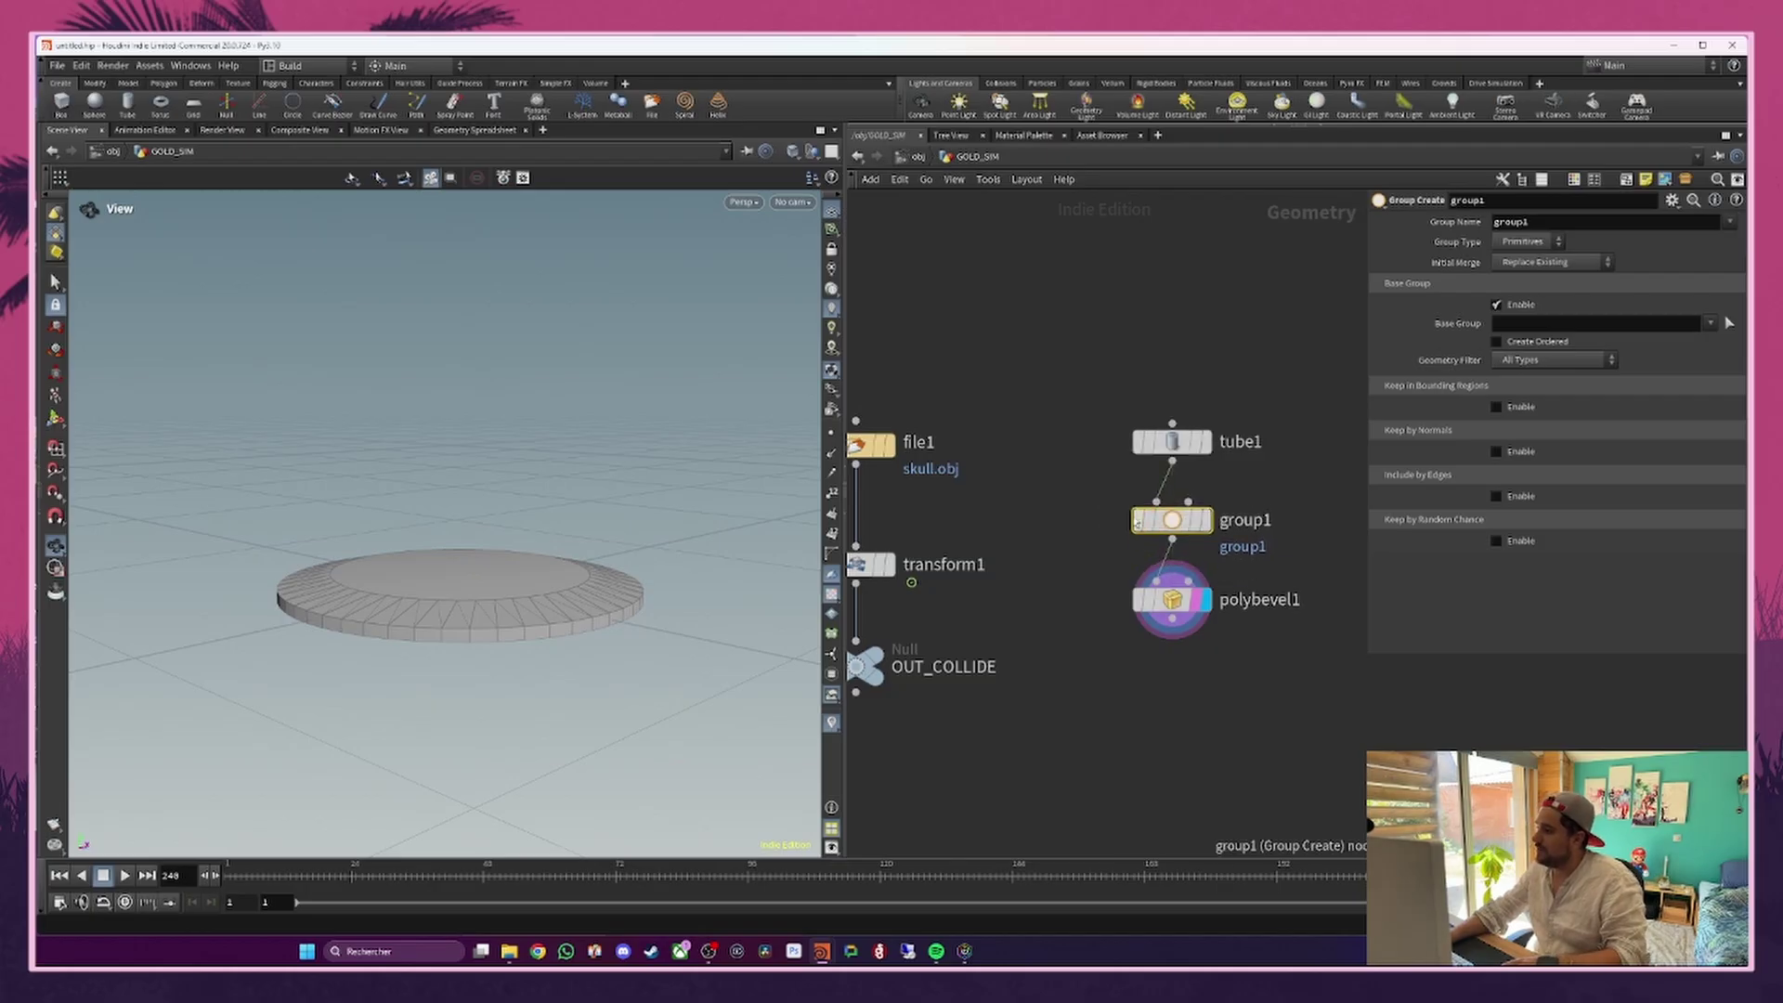
drag(1173, 612, 1172, 506)
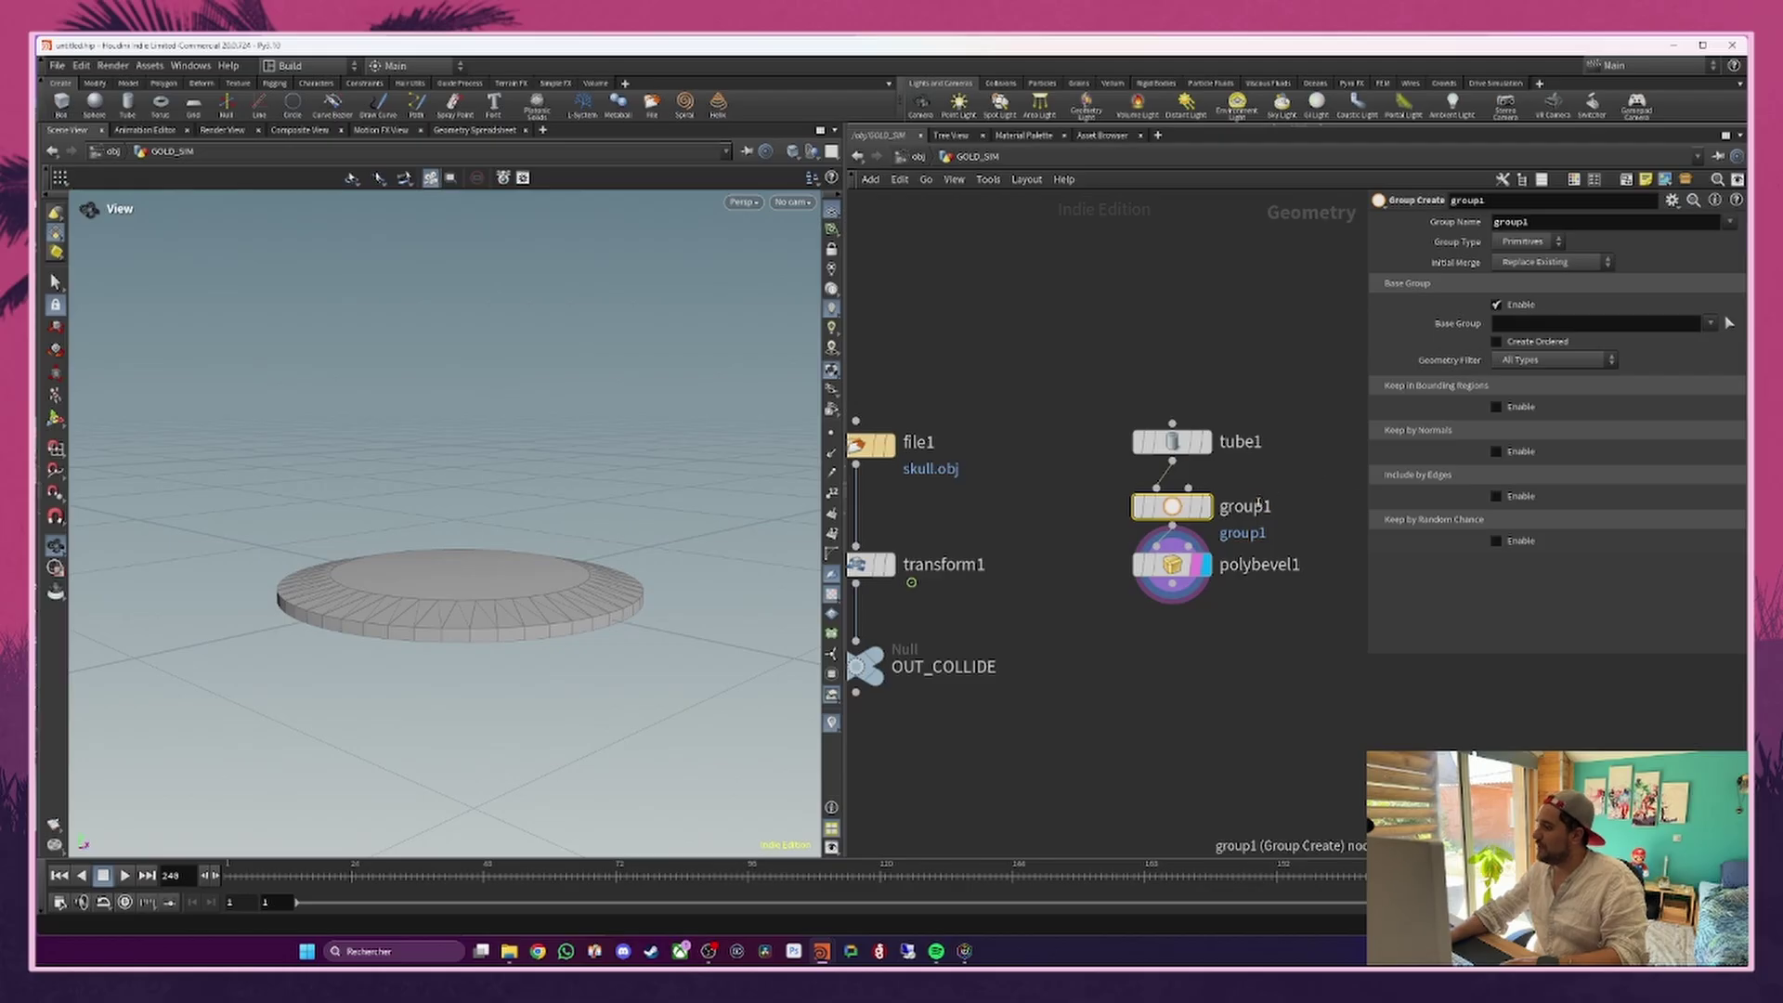
Step: Rename the Group Create node to TO_BEV
double_click(1249, 506)
text(TO_)
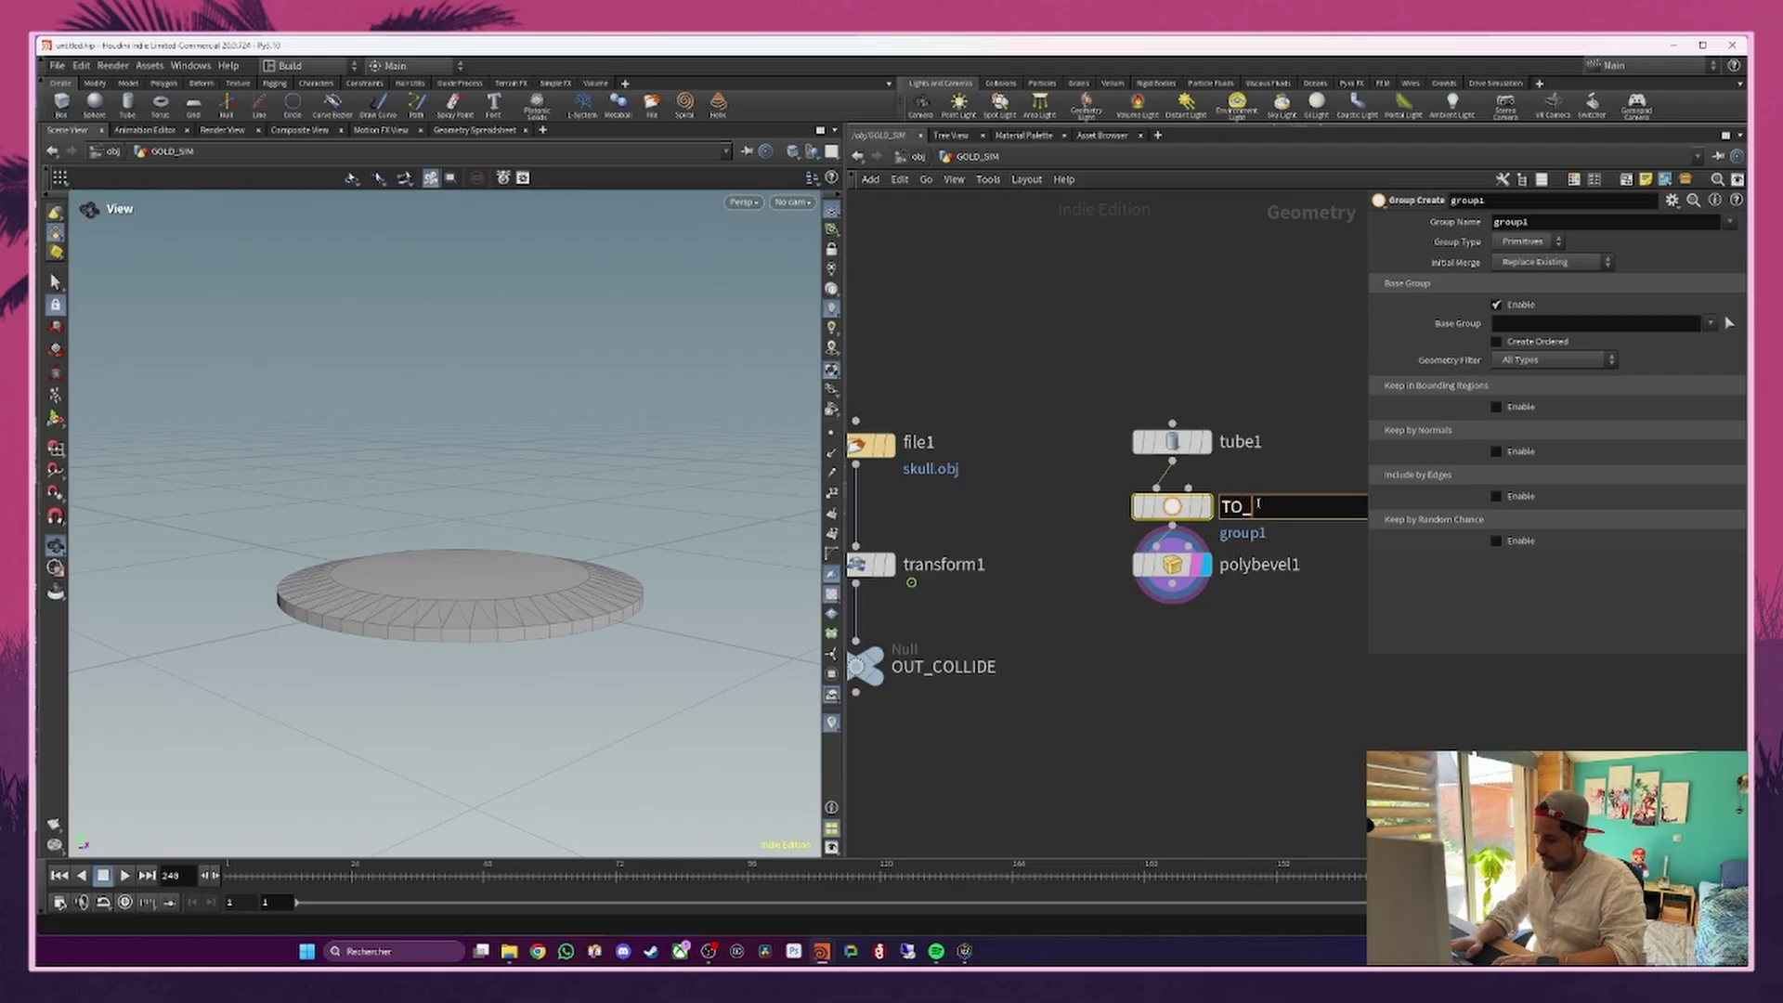
text(BNEV)
key(BackSpace)
key(BackSpace)
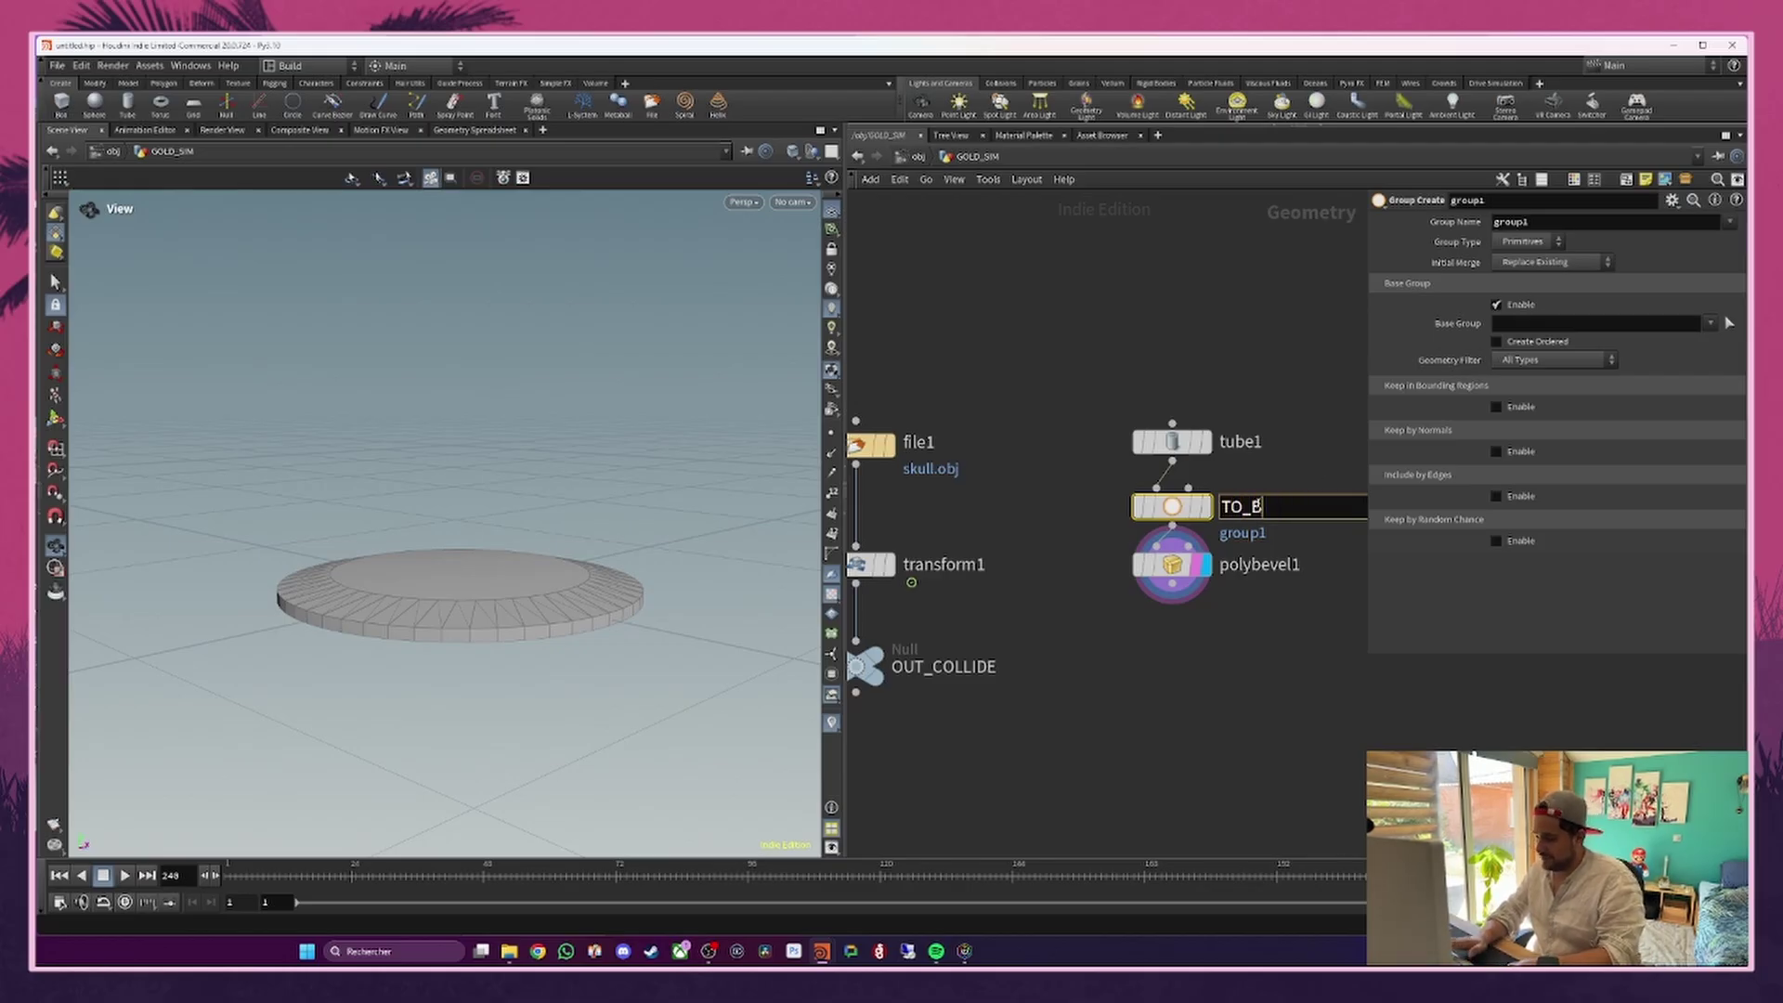
key(Return)
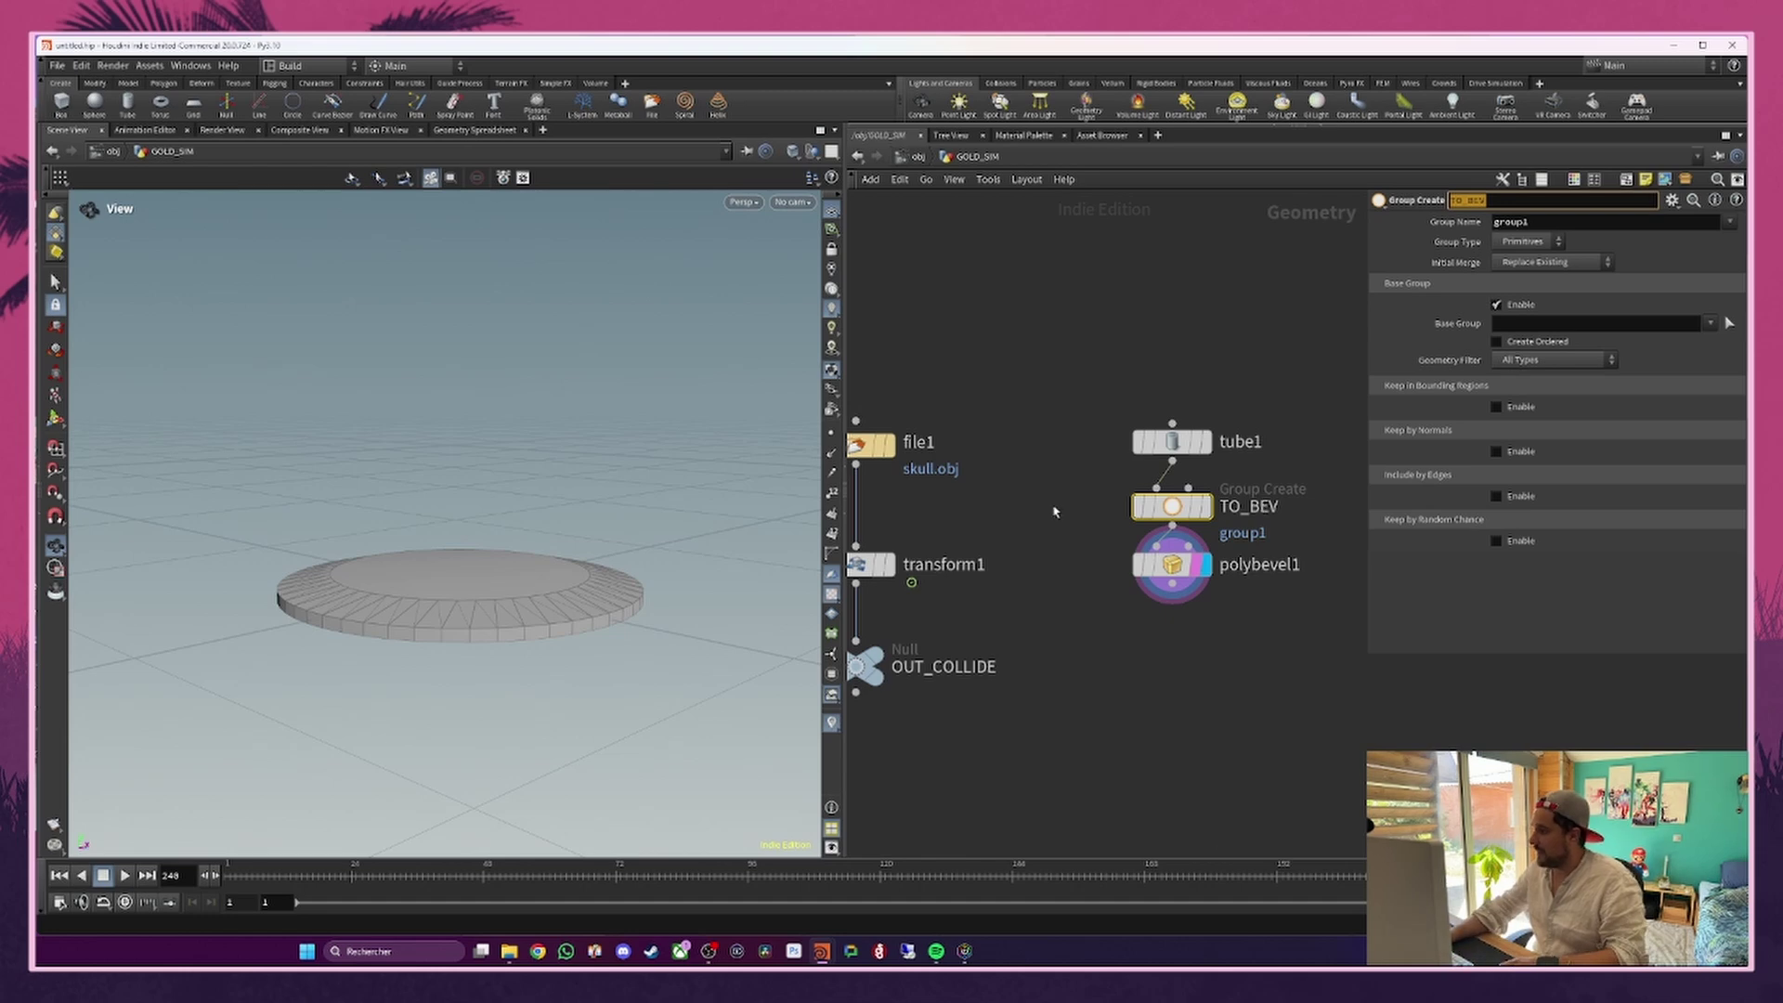
Step: Set the TO_BEV group type to Edges and name the group tobev
click(1528, 244)
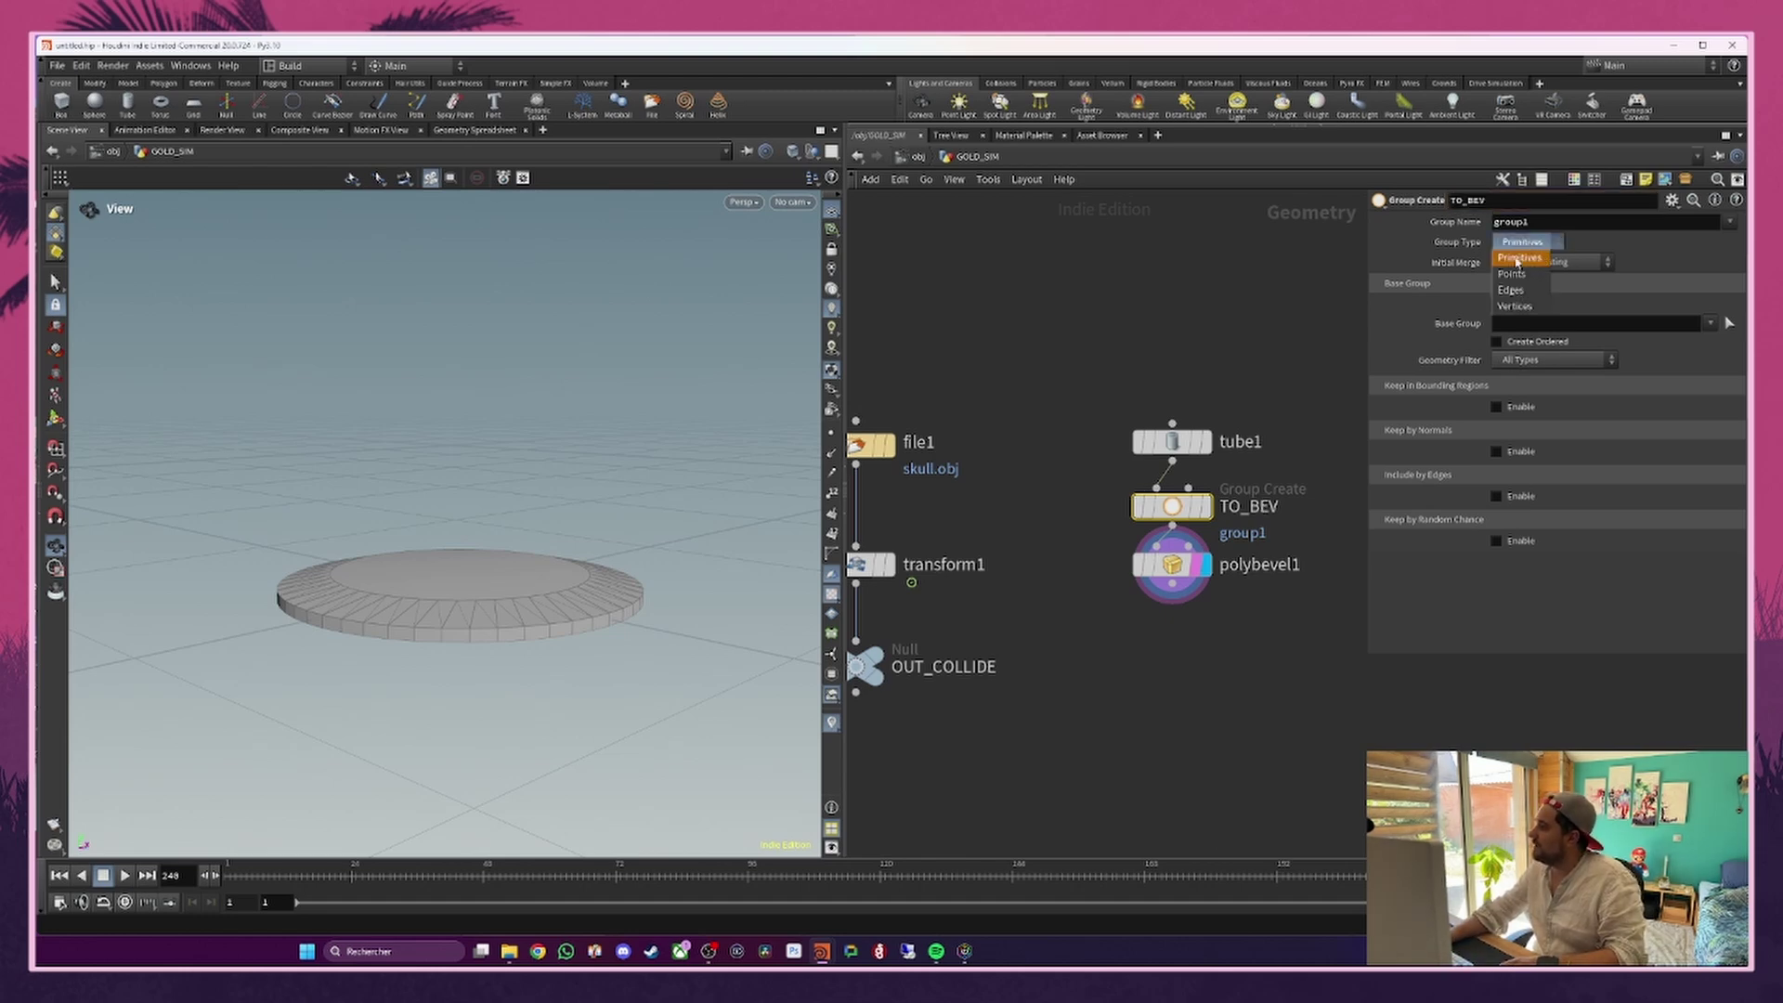
click(1523, 285)
double_click(1543, 221)
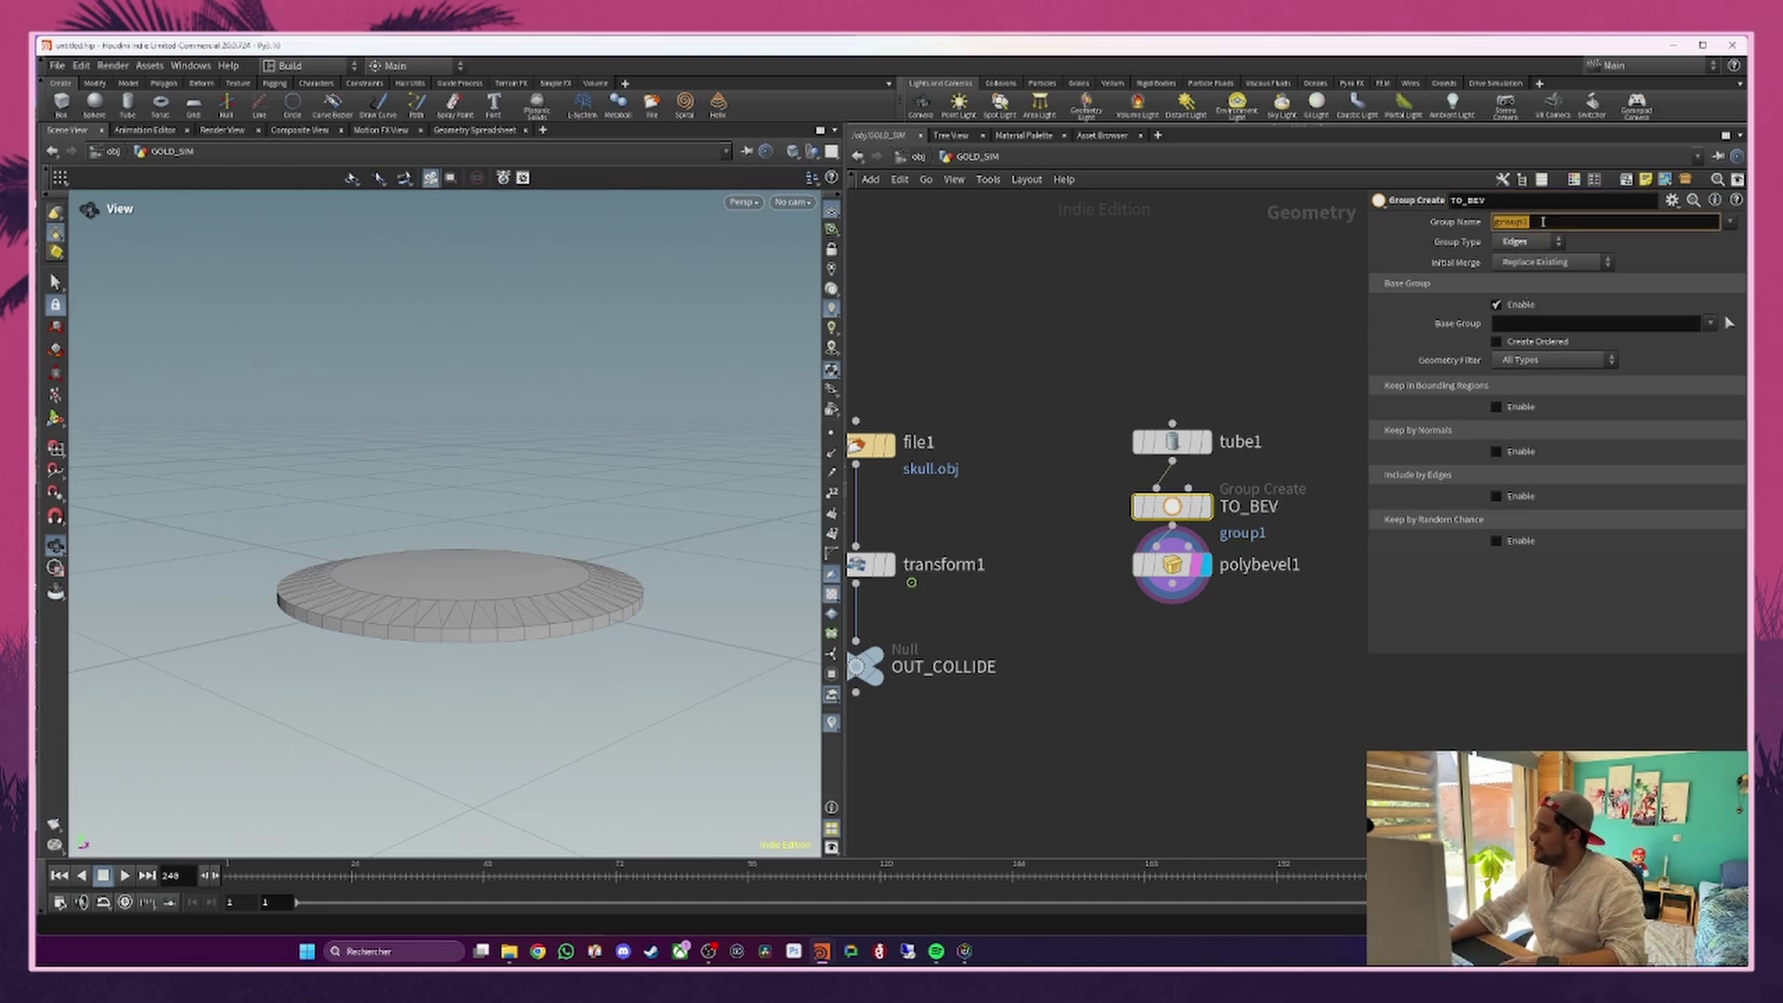
text(tober)
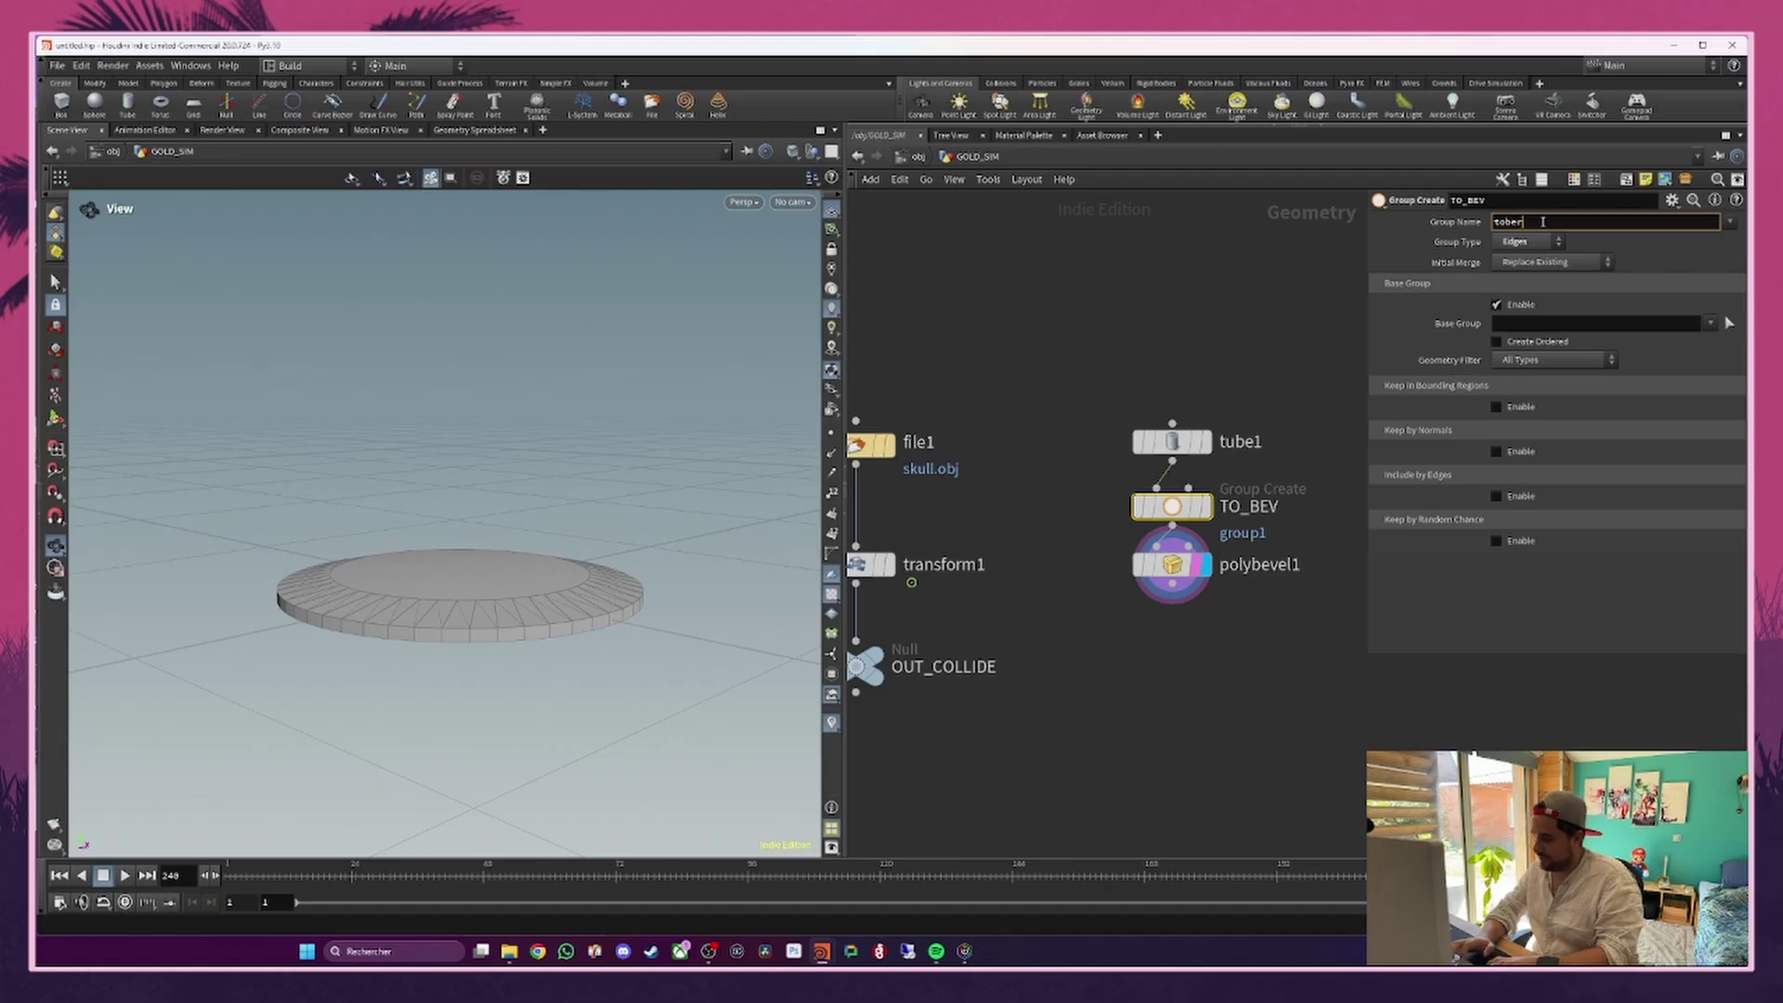
key(Return)
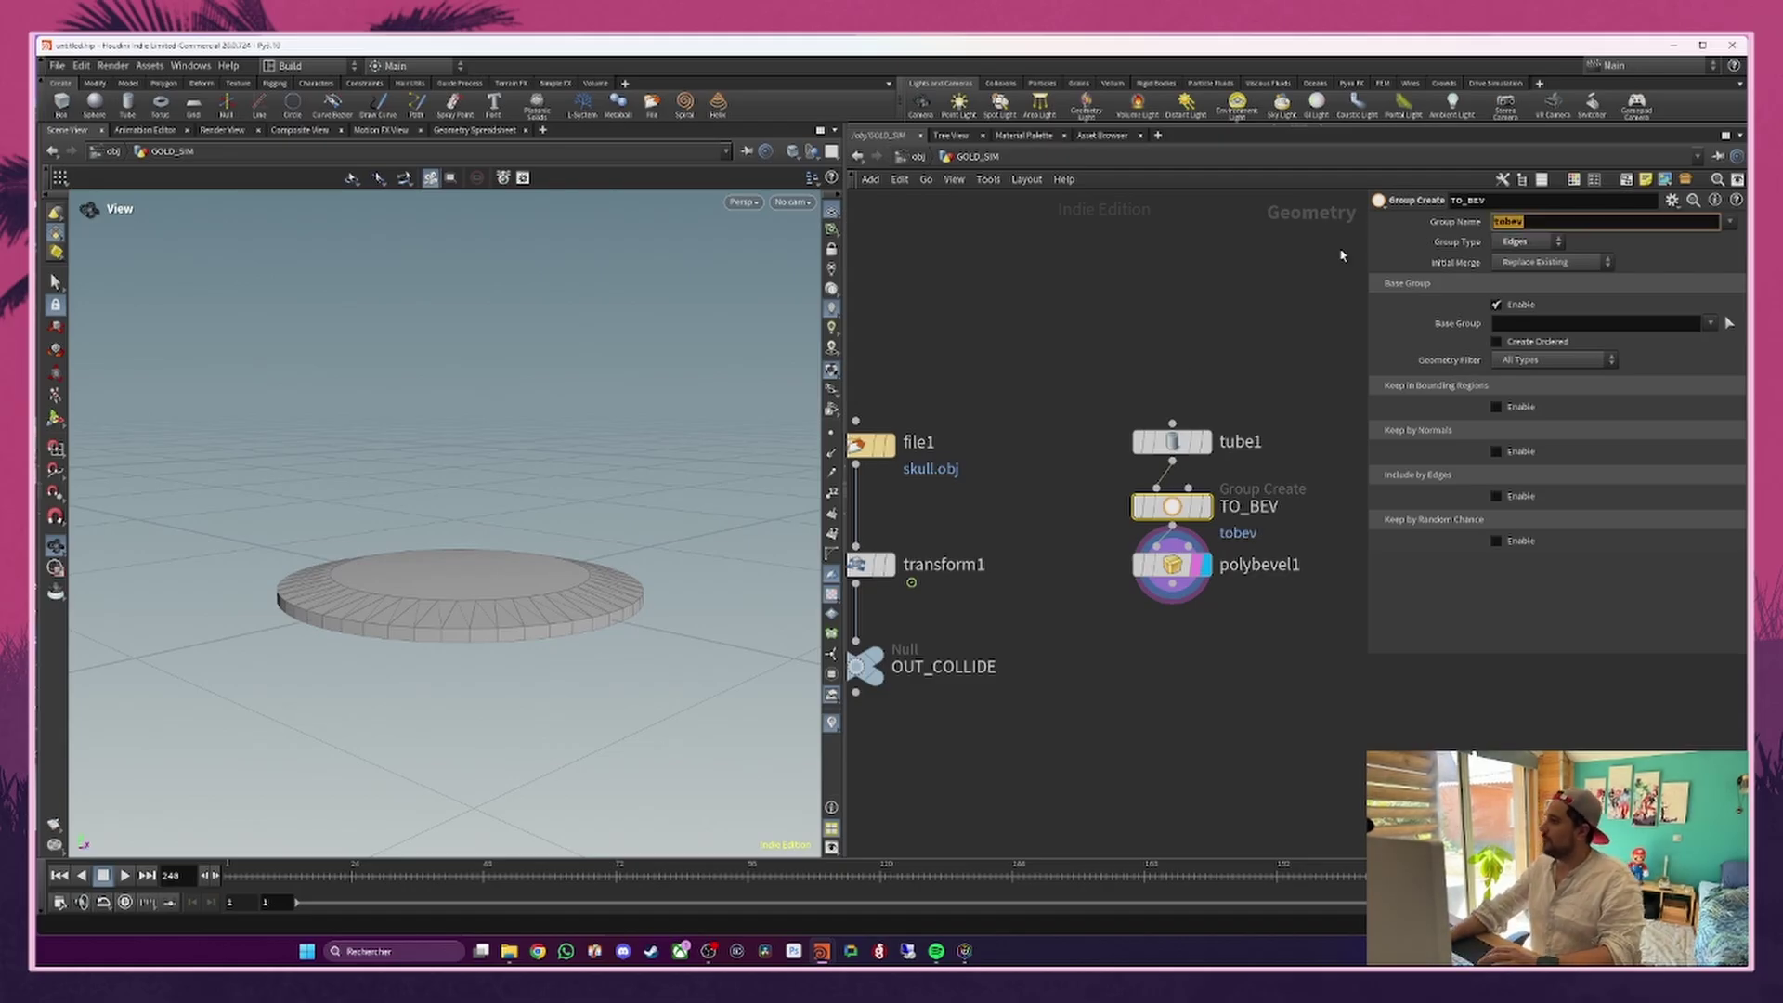
double_click(1564, 220)
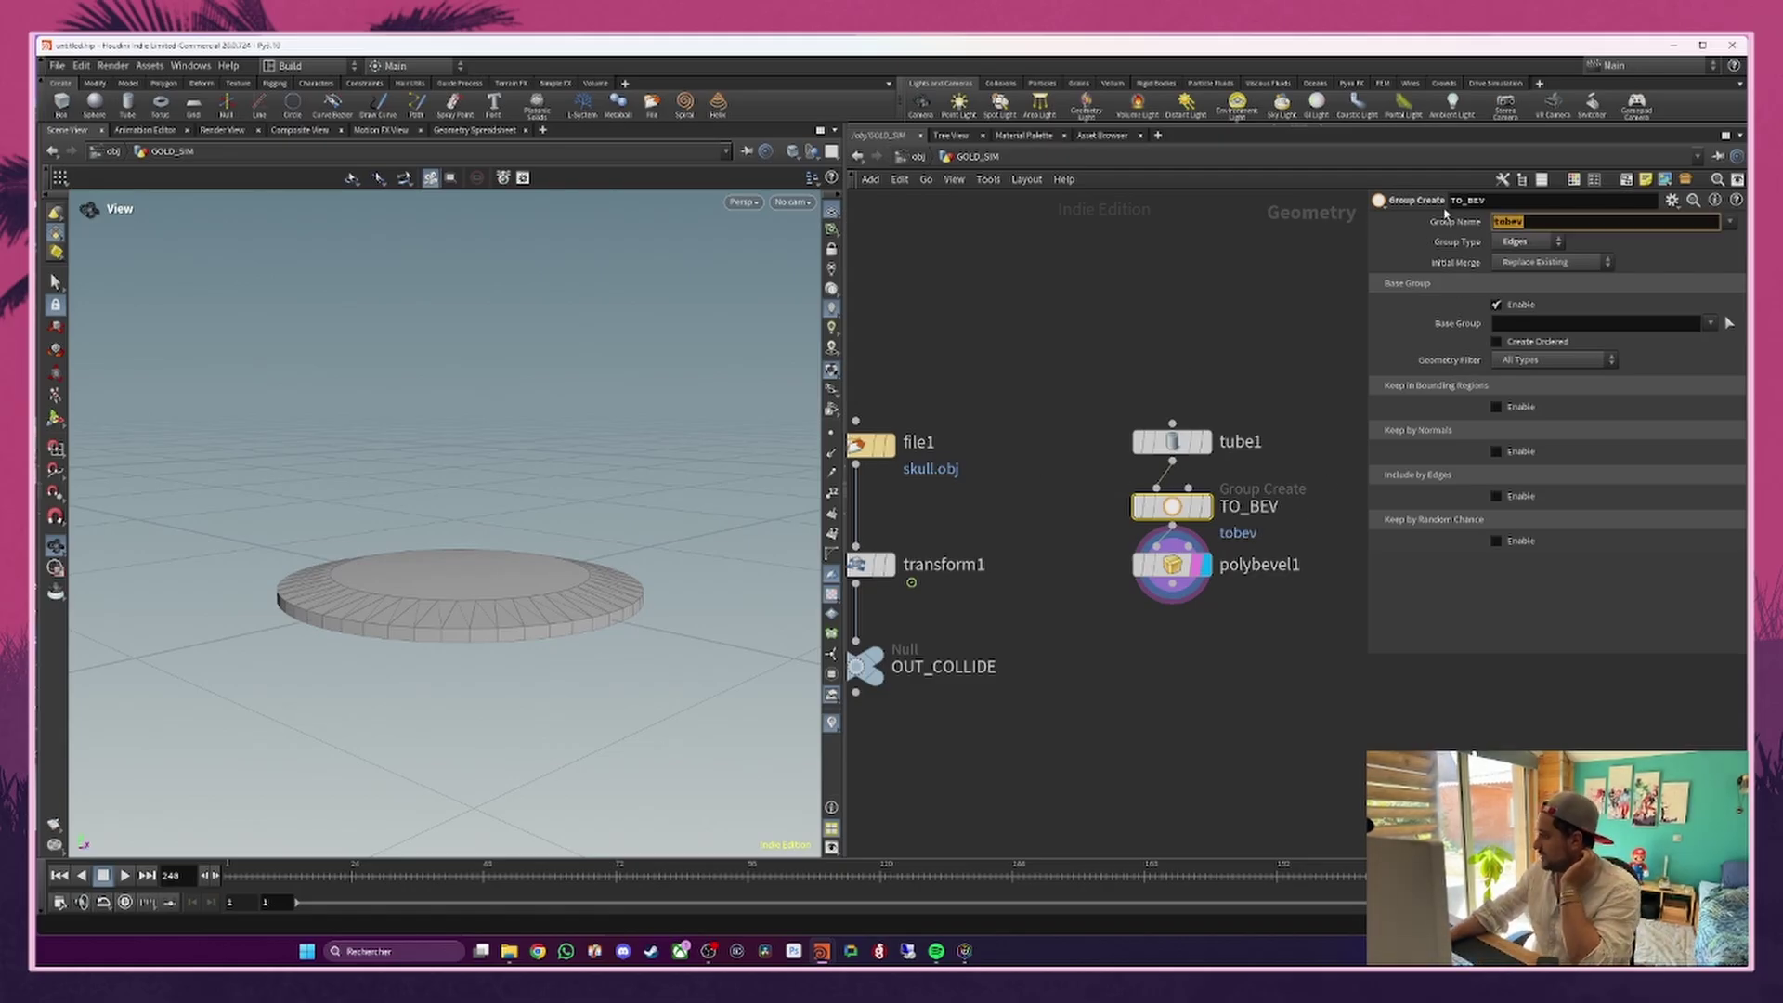
Step: On TO_BEV, replace the base group with Include by Edges using a maximum edge angle, and display the node
drag(1078, 521, 1190, 501)
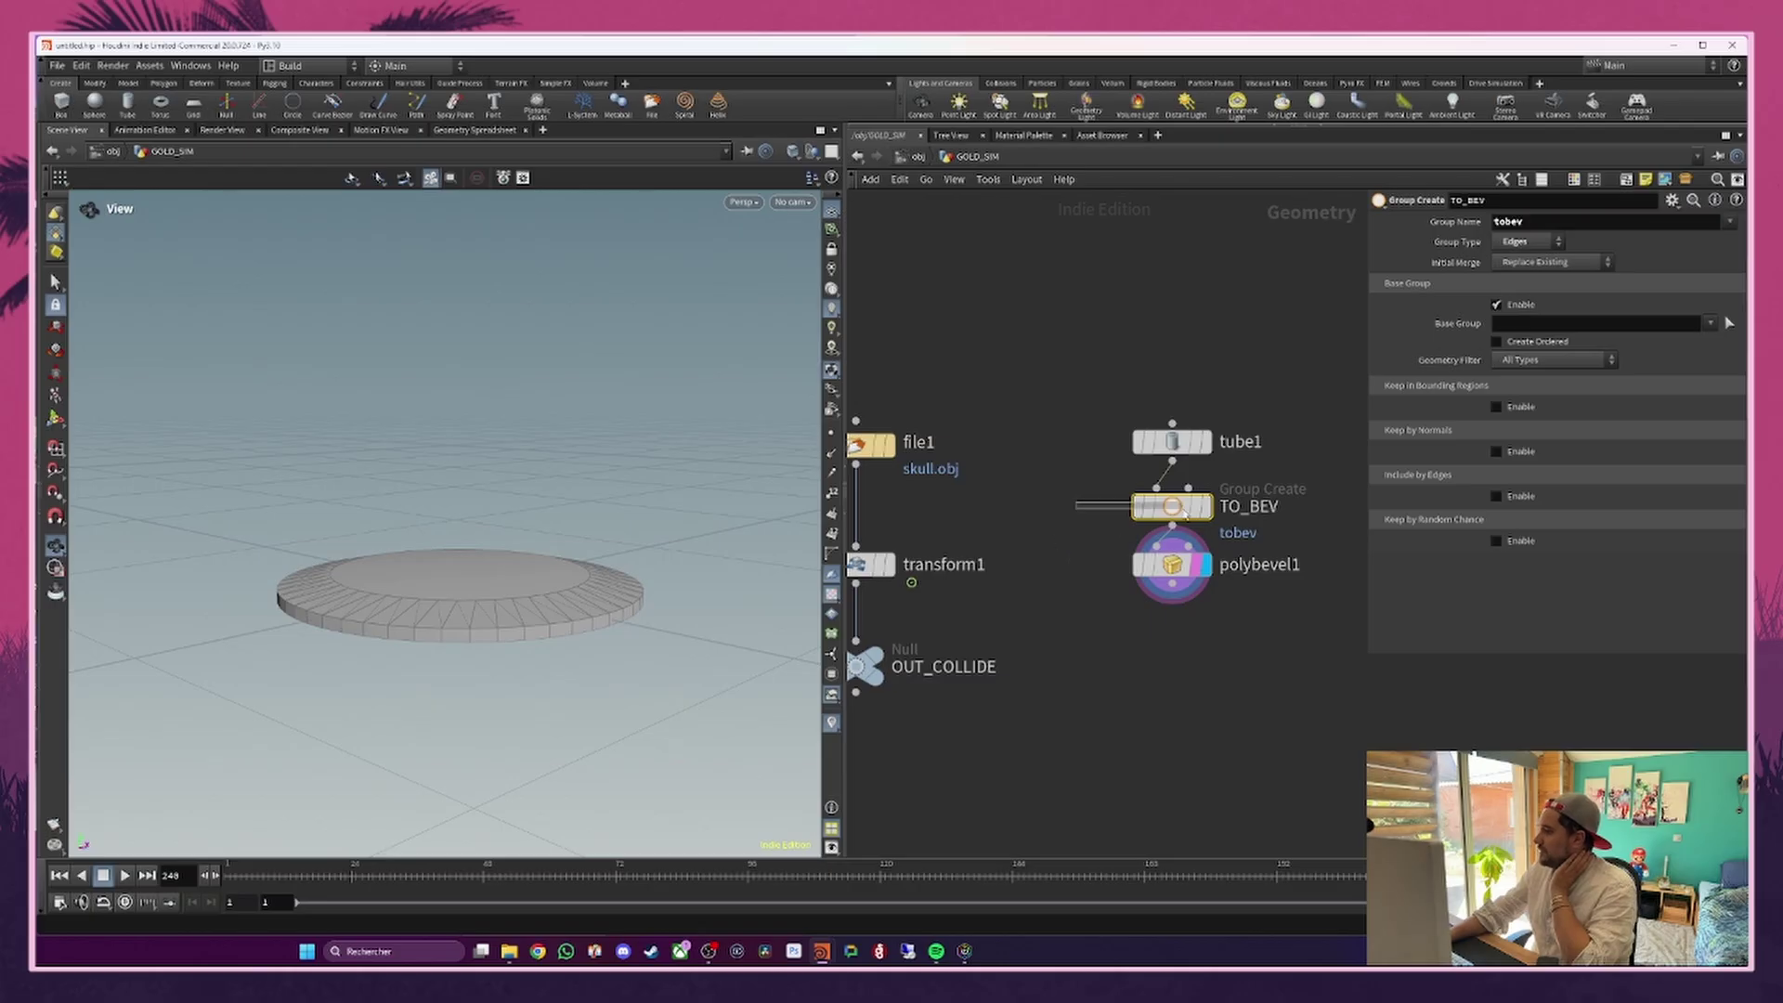
click(1497, 304)
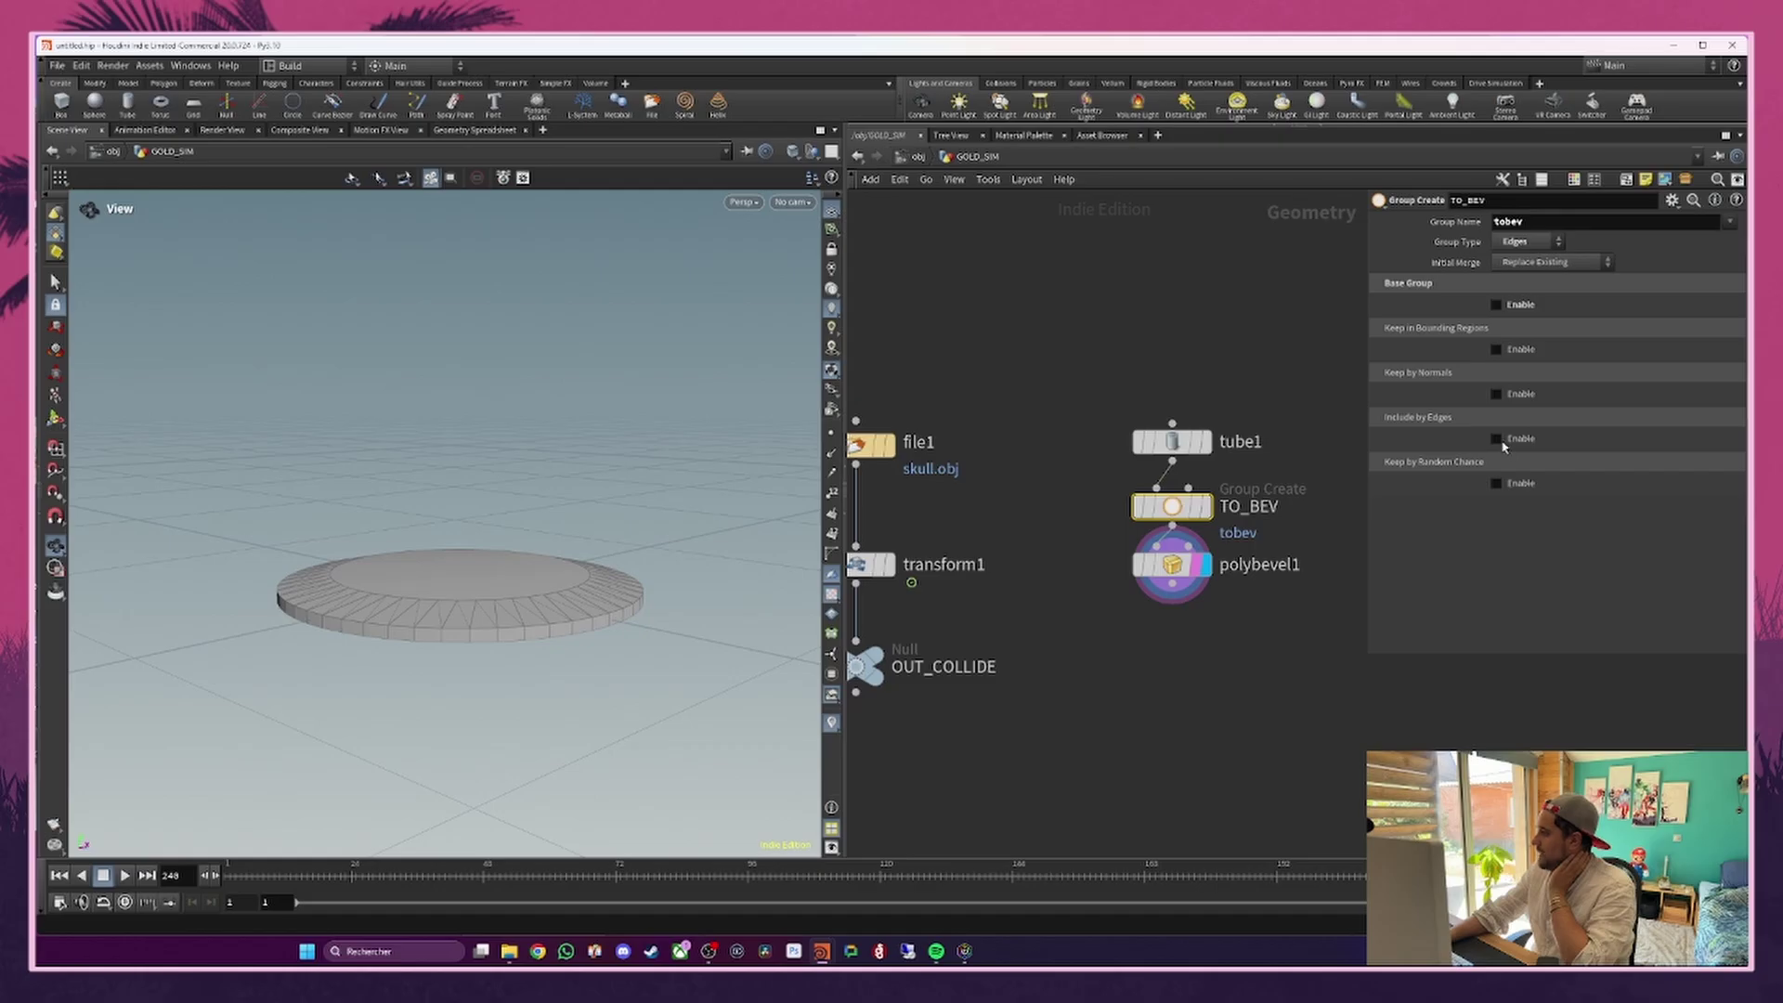
click(1497, 439)
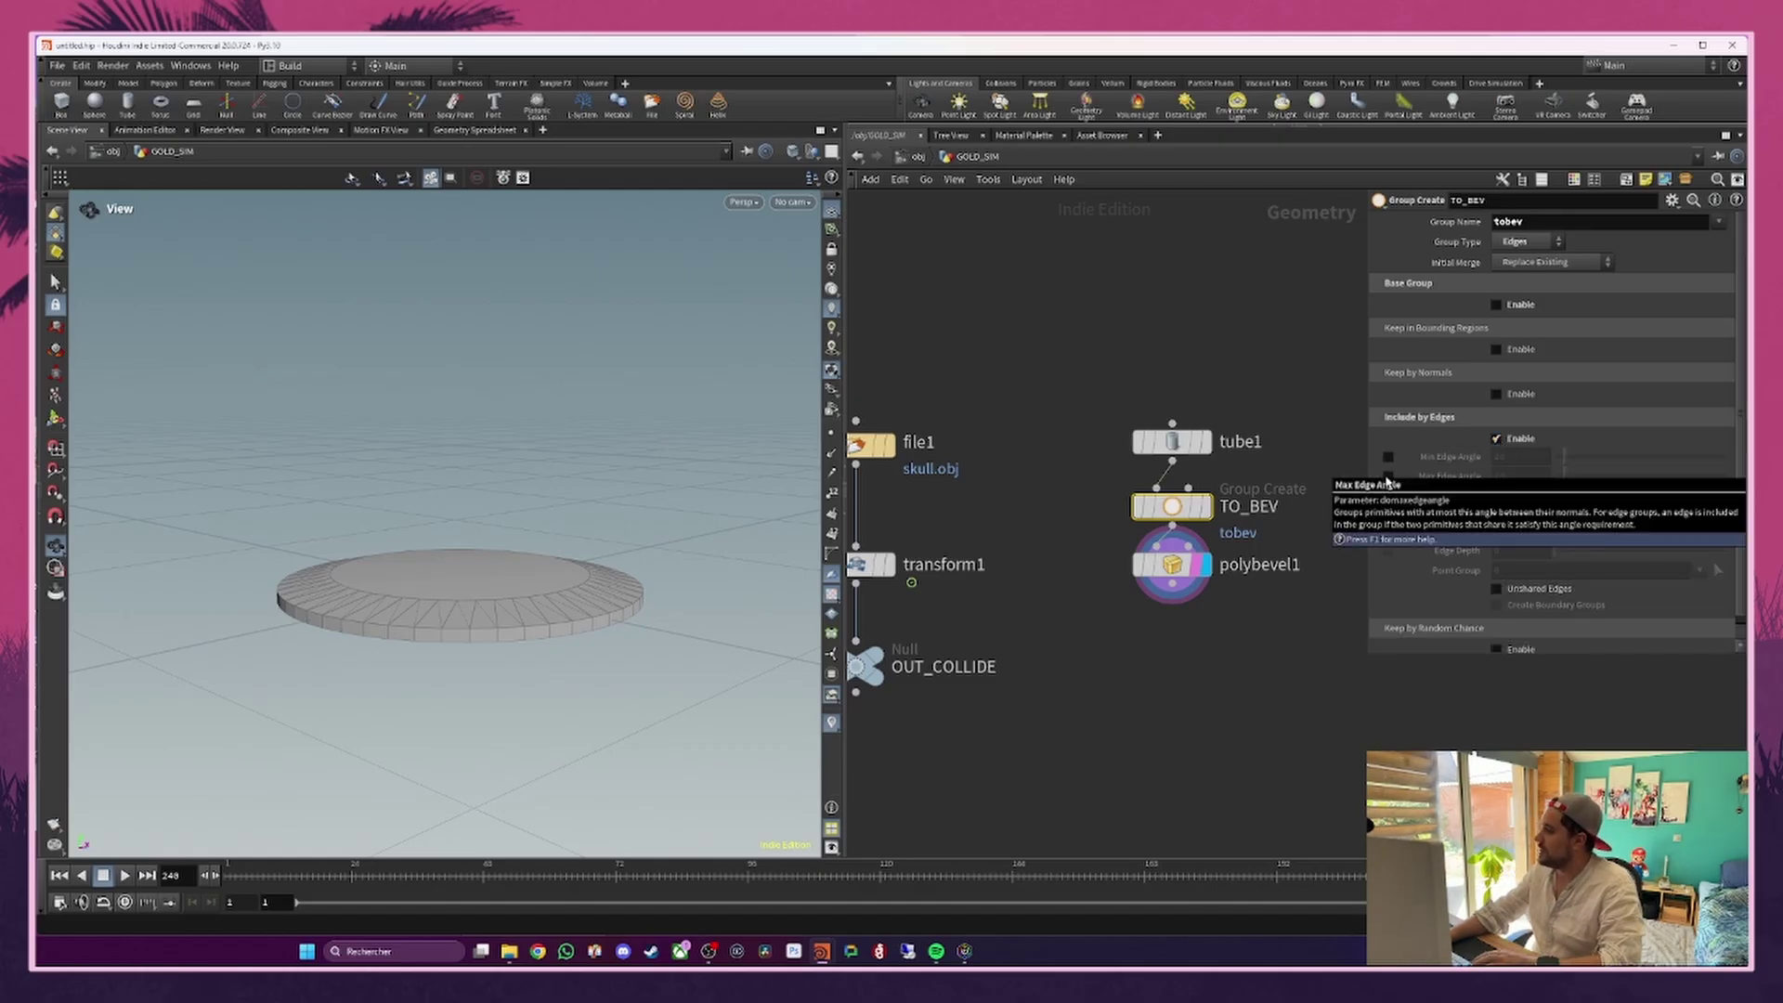
click(1388, 476)
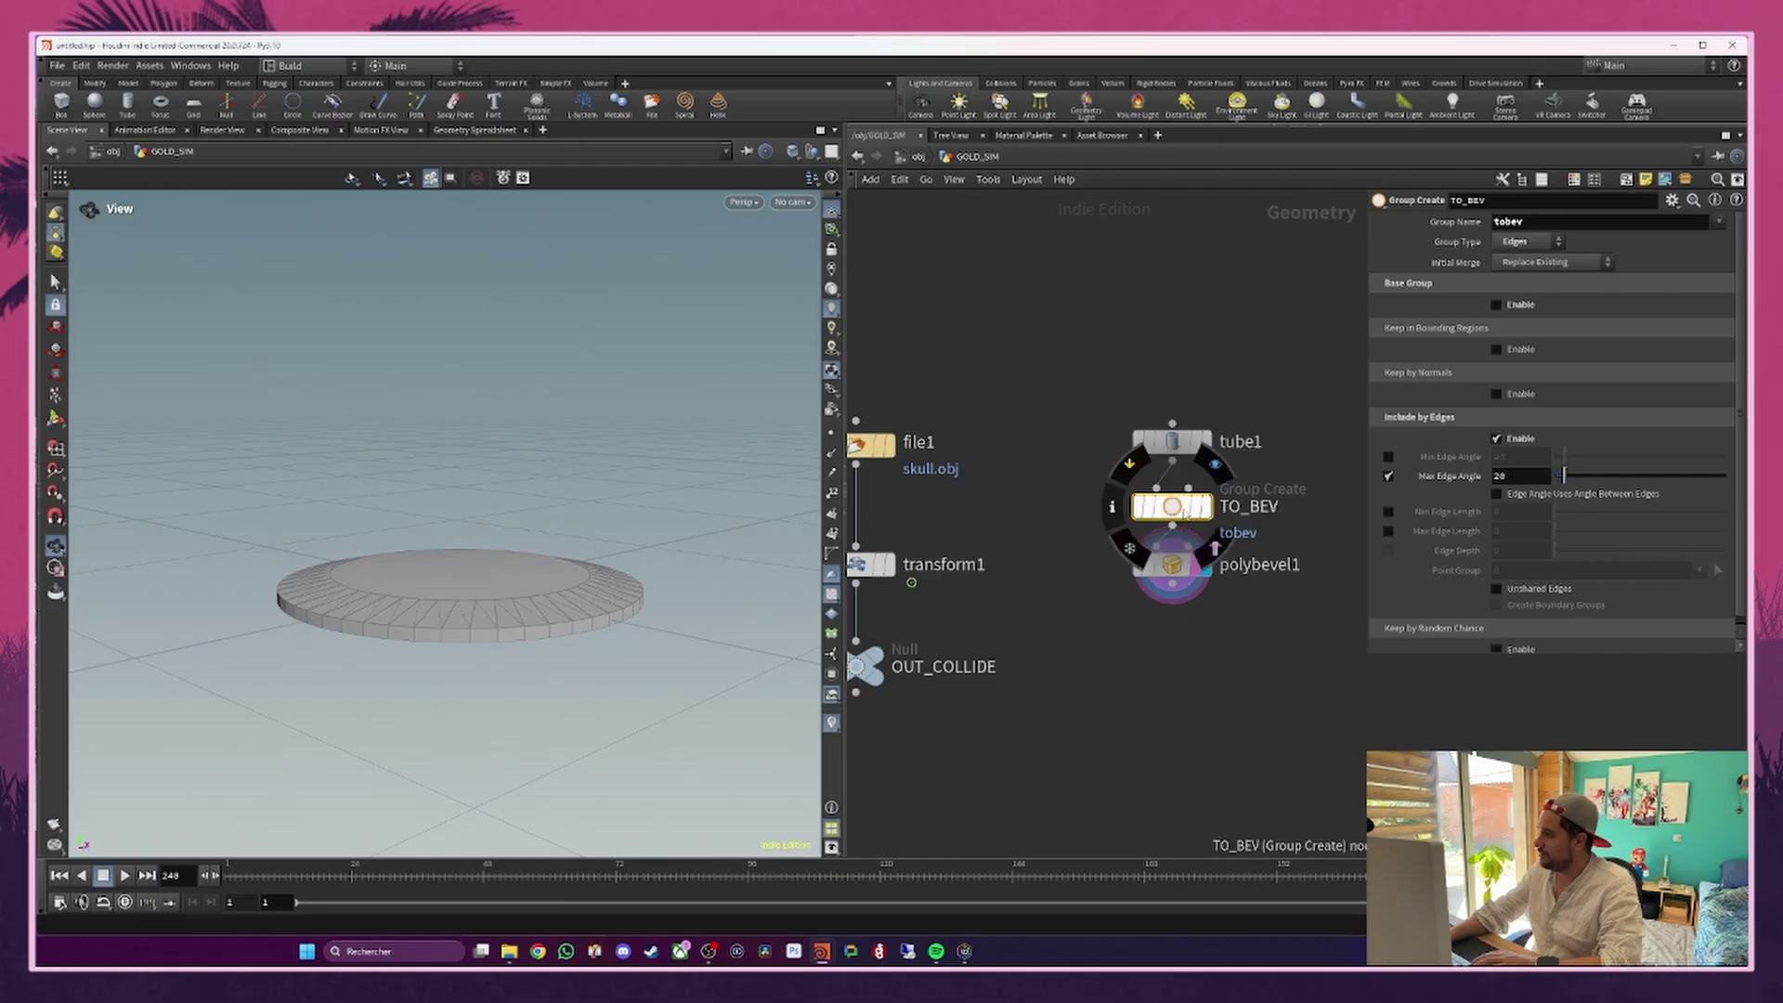
click(1214, 467)
click(1214, 546)
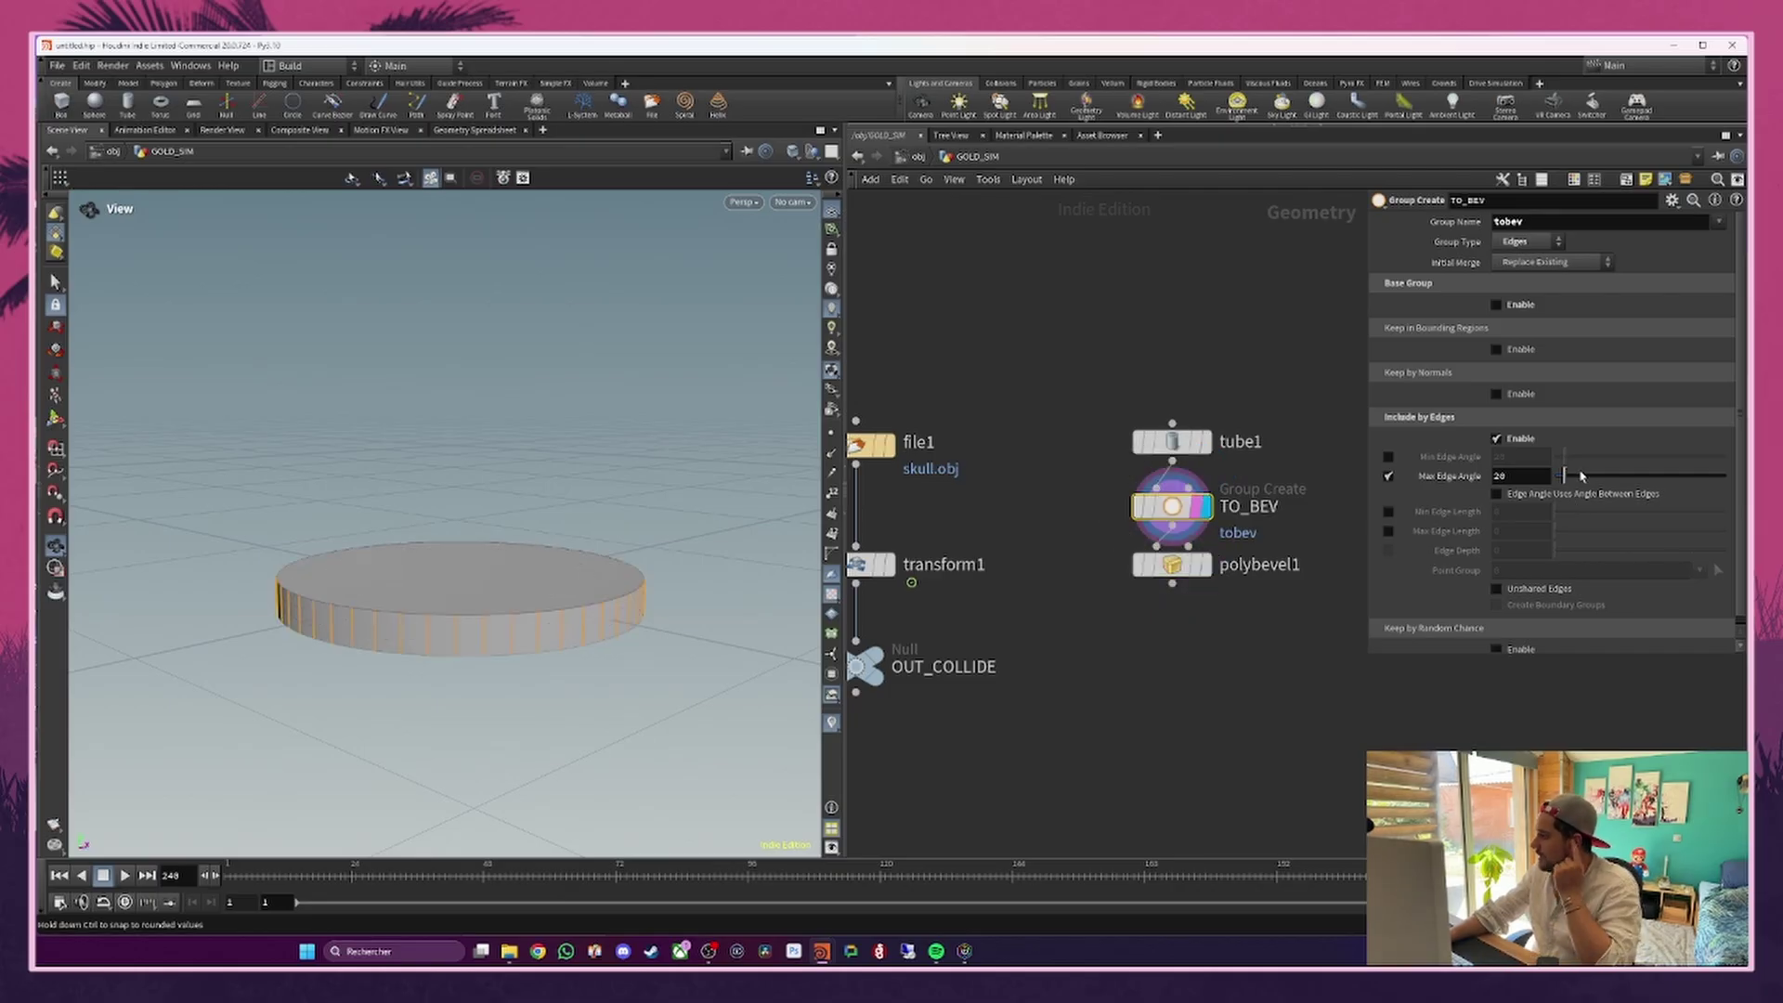
Step: Filter the tobev edges by a minimum edge angle of 56 instead of a maximum angle, and check the coin's rim
mouse_move(1571, 479)
mouse_down()
mouse_move(1676, 479)
mouse_move(1549, 479)
mouse_move(1572, 458)
mouse_up()
click(1388, 475)
click(1388, 455)
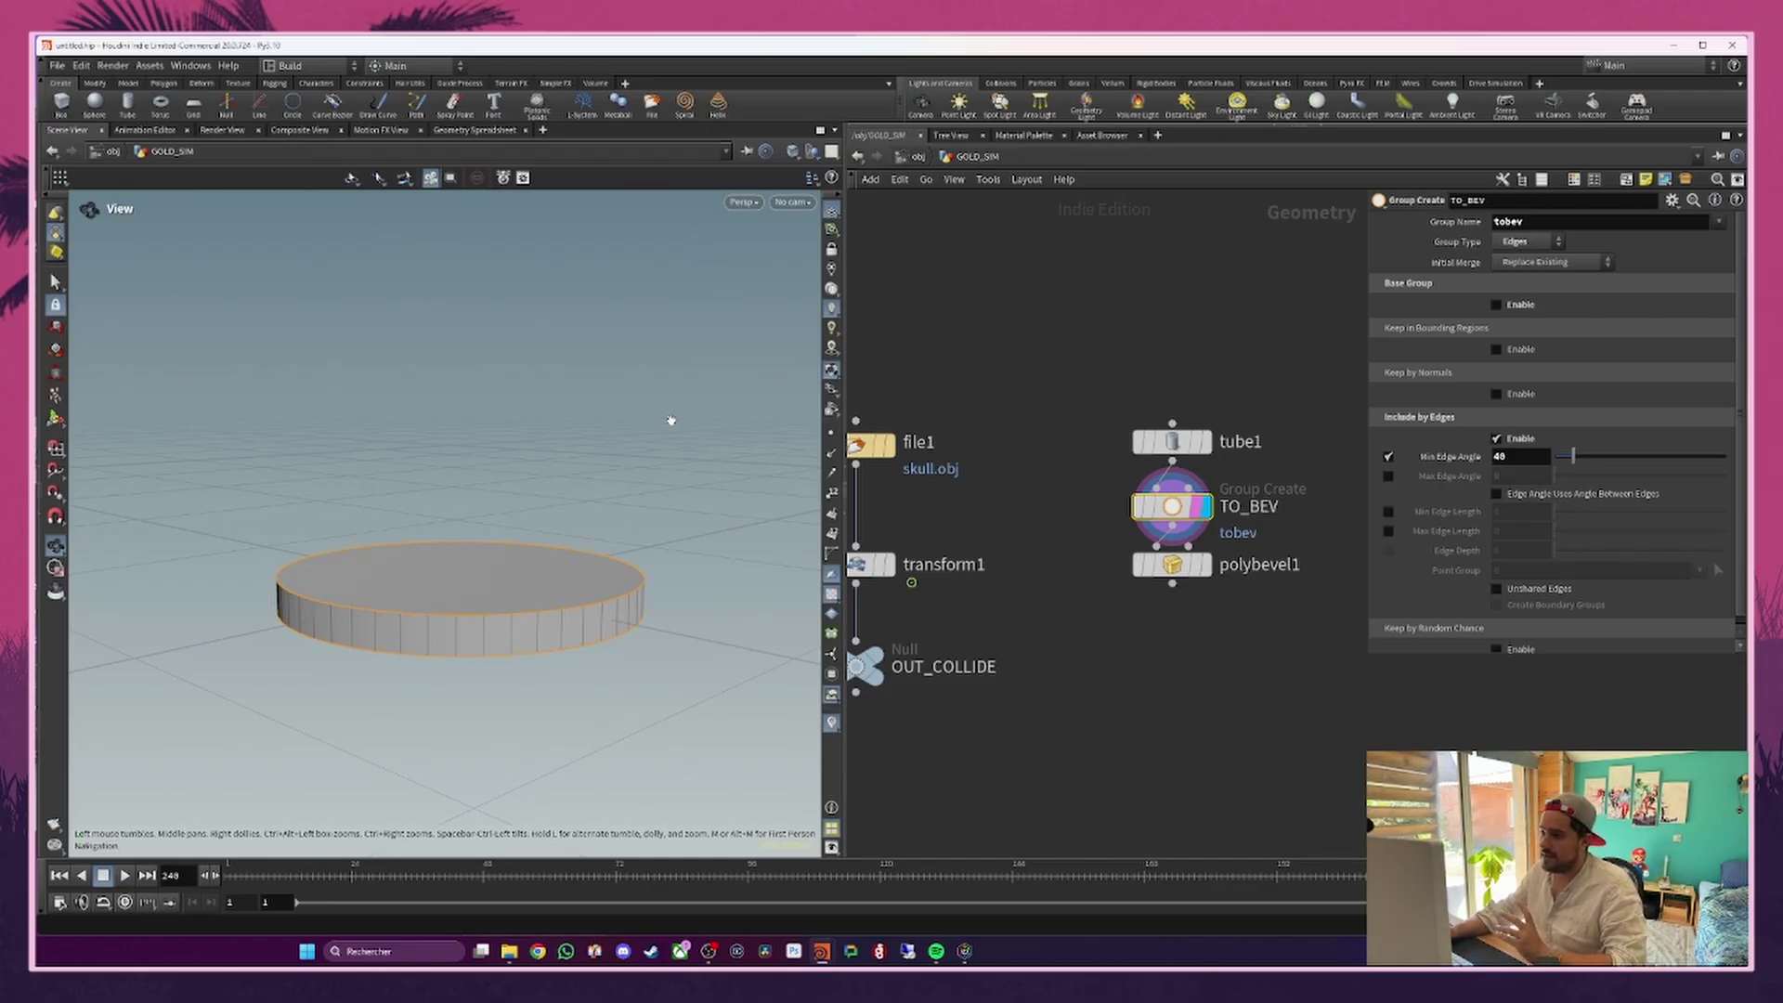
mouse_move(1573, 456)
mouse_down()
mouse_move(1746, 458)
mouse_move(1582, 452)
mouse_up()
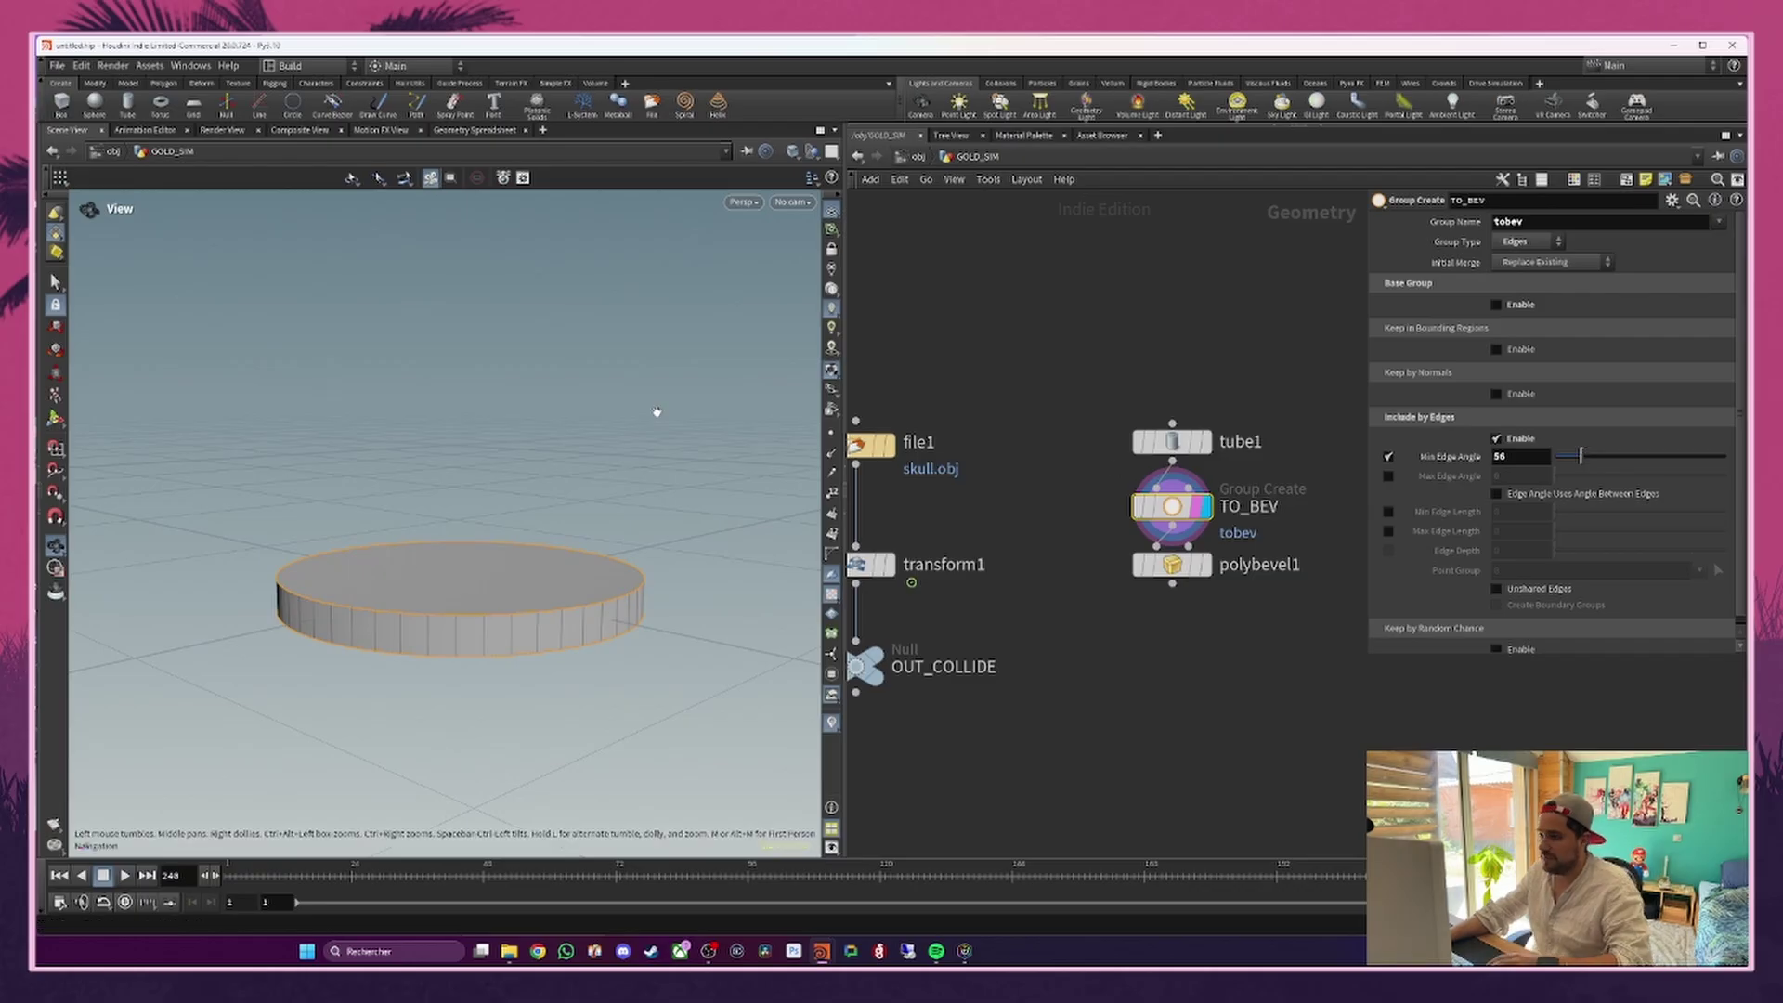
drag(314, 639, 379, 591)
Step: Display polybevel1 and restrict its bevel to the tobev group
click(1205, 564)
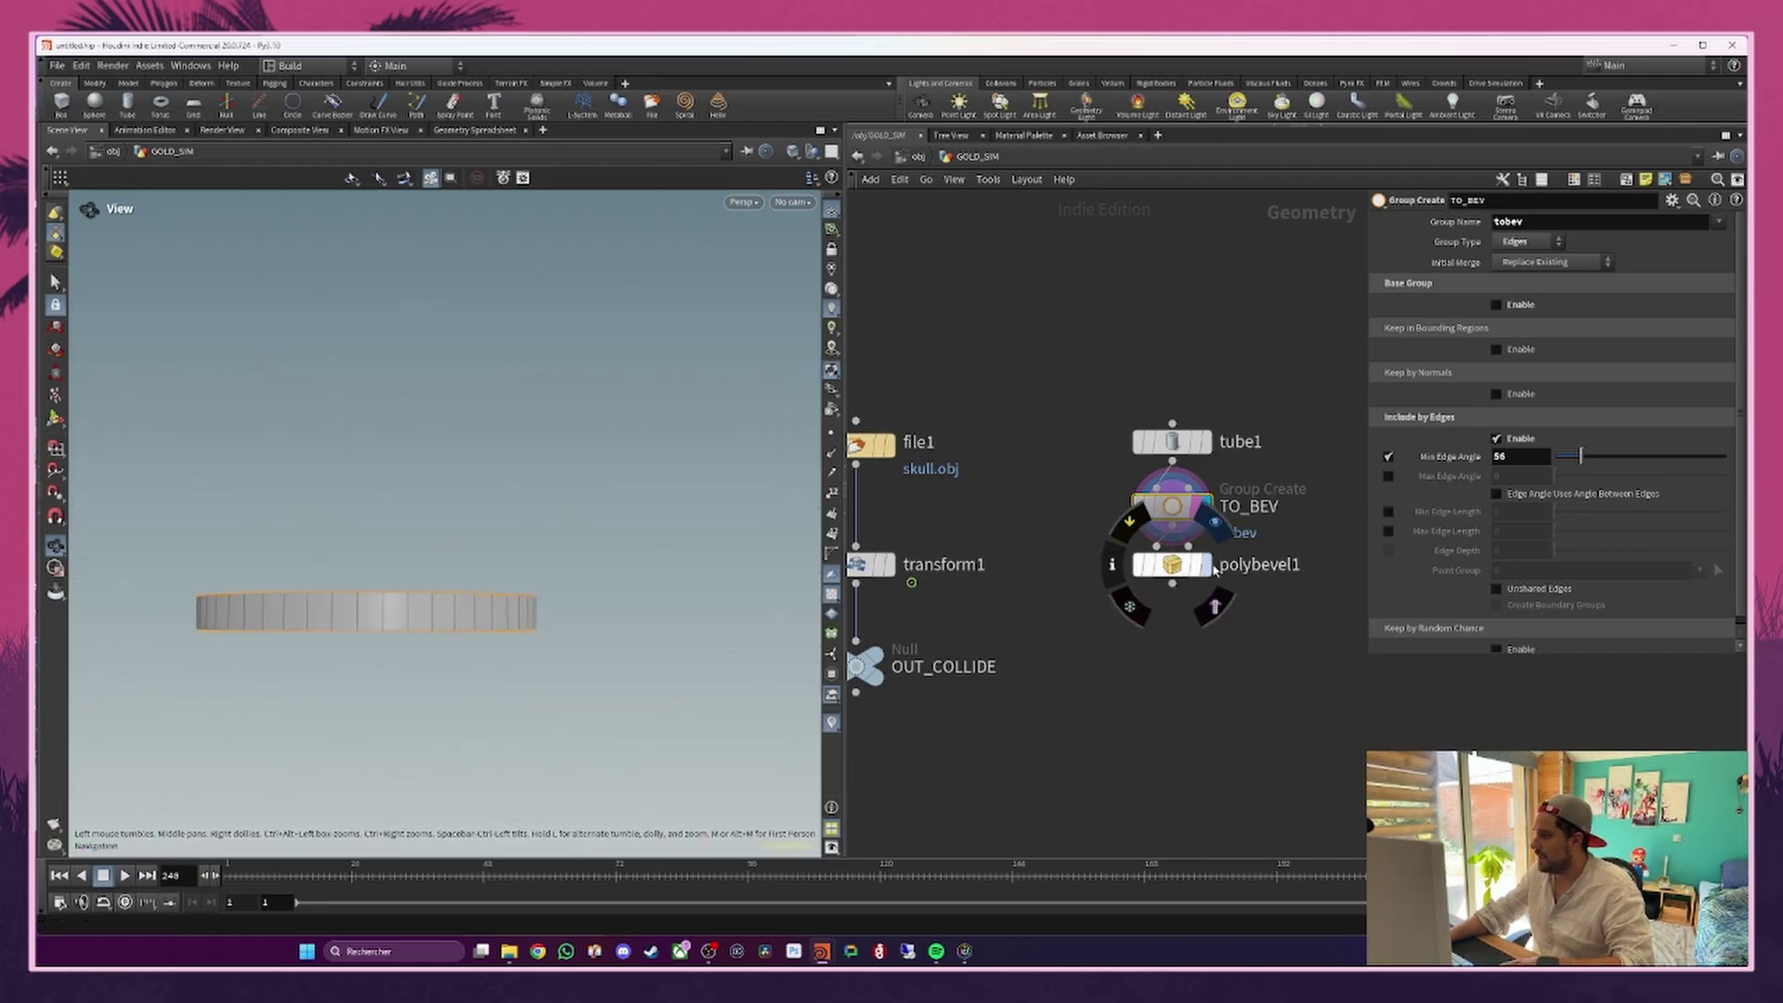
click(1172, 563)
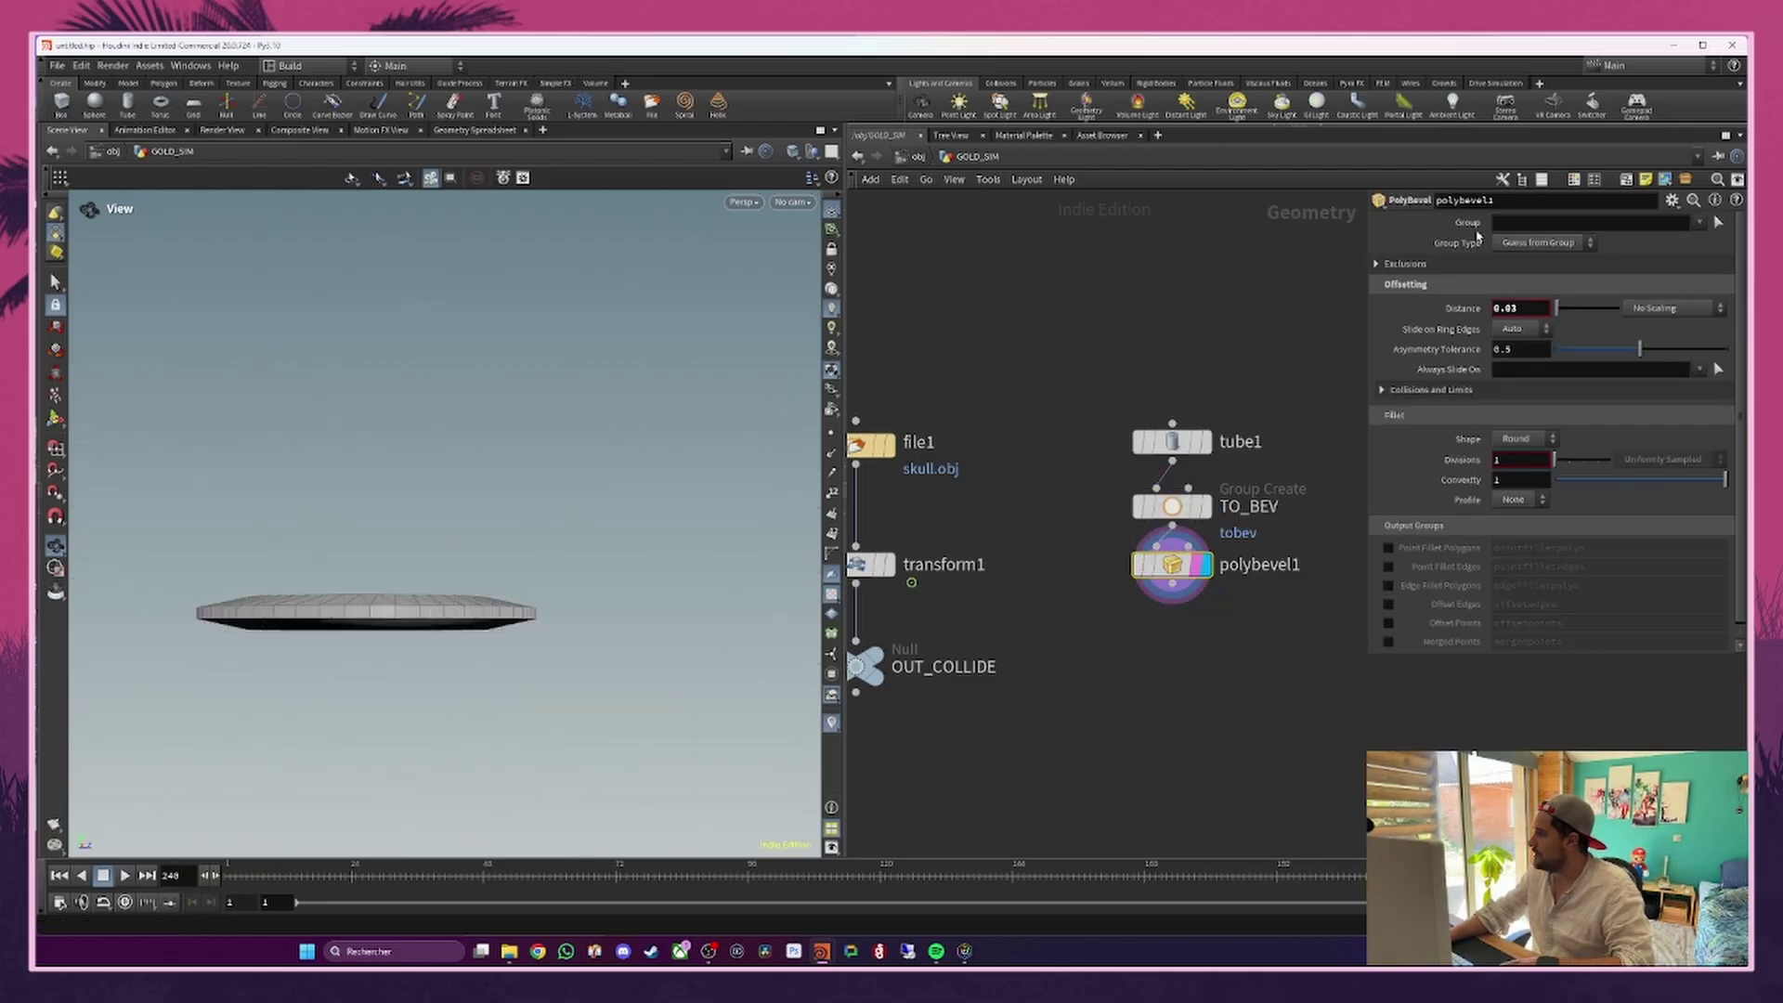
click(1696, 224)
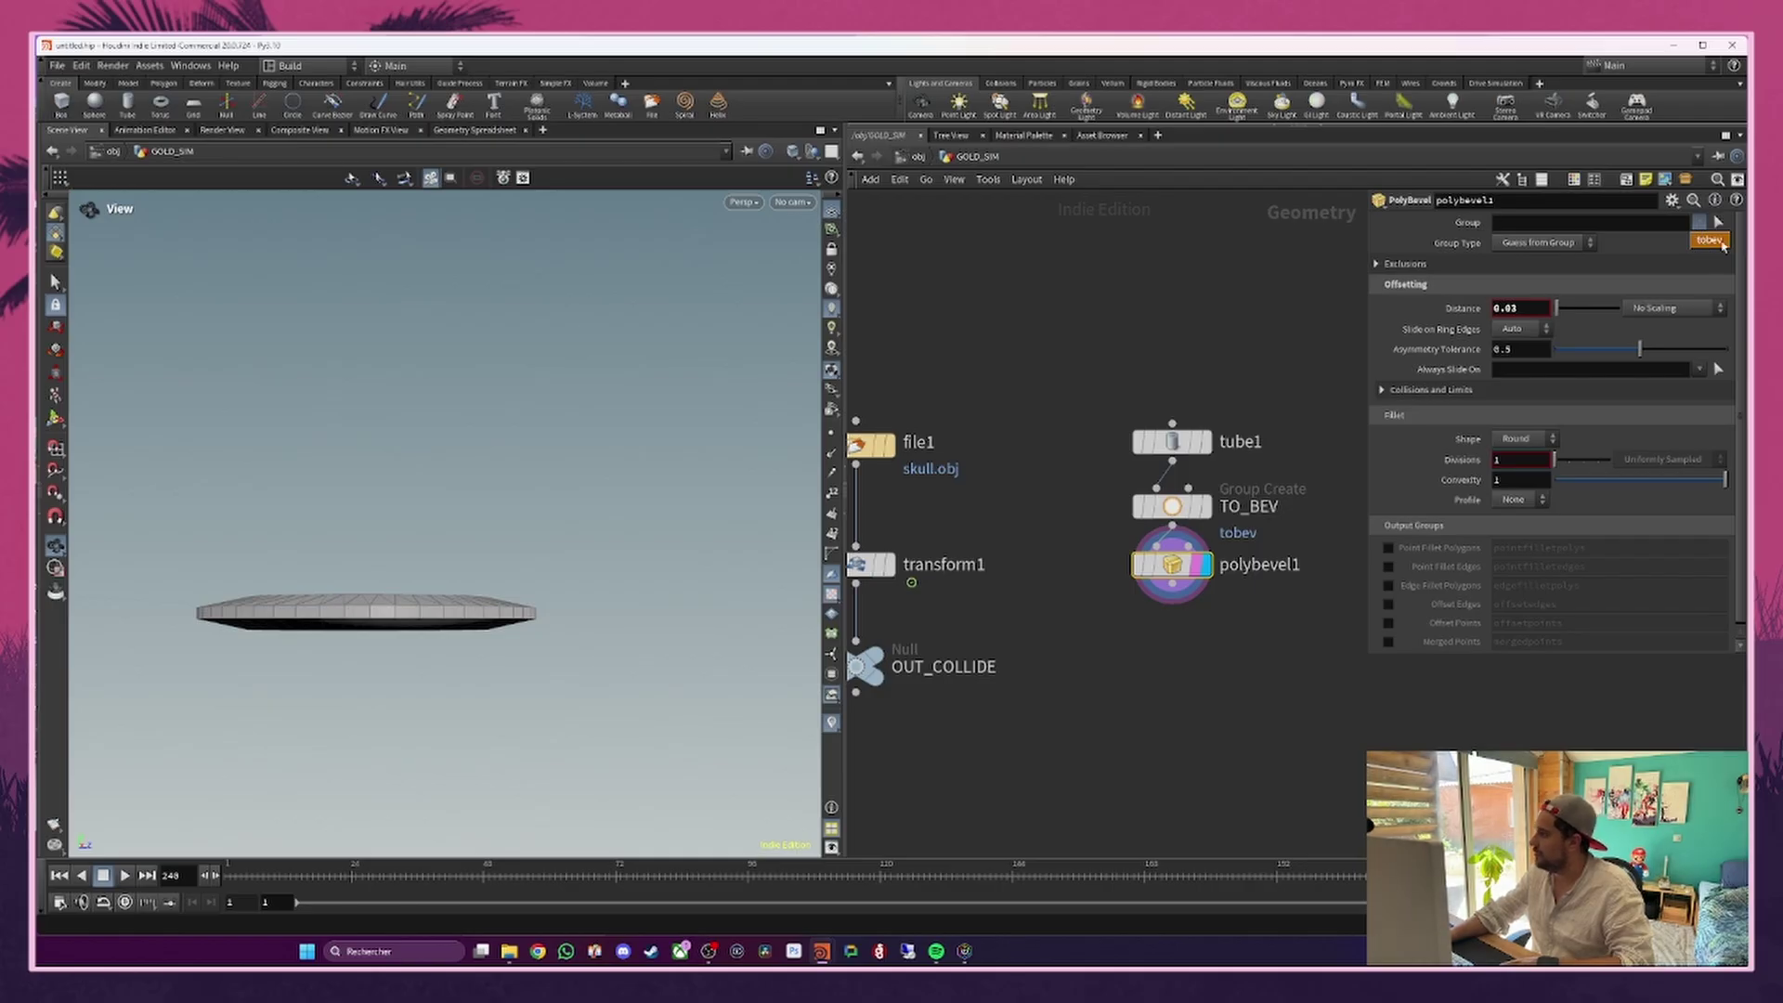
click(1710, 240)
Step: Reduce the PolyBevel distance to 0.002
drag(518, 509, 520, 566)
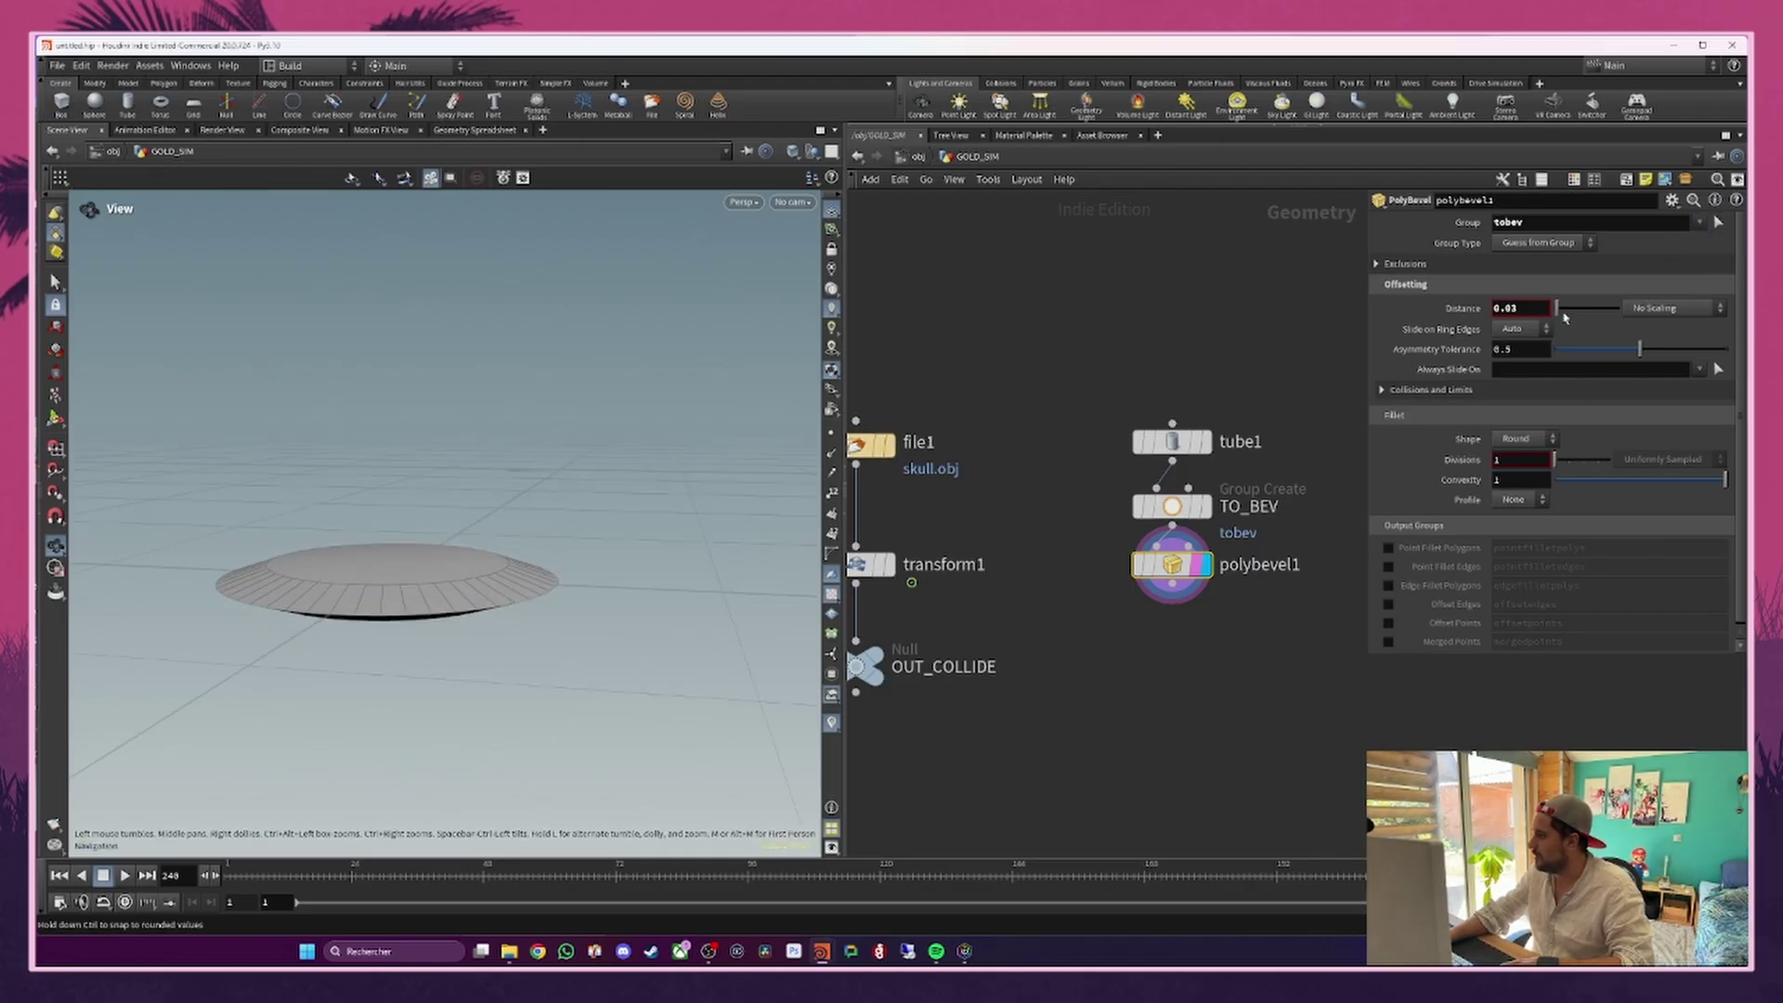
drag(1557, 310, 1558, 313)
middle_drag(1546, 310, 1500, 369)
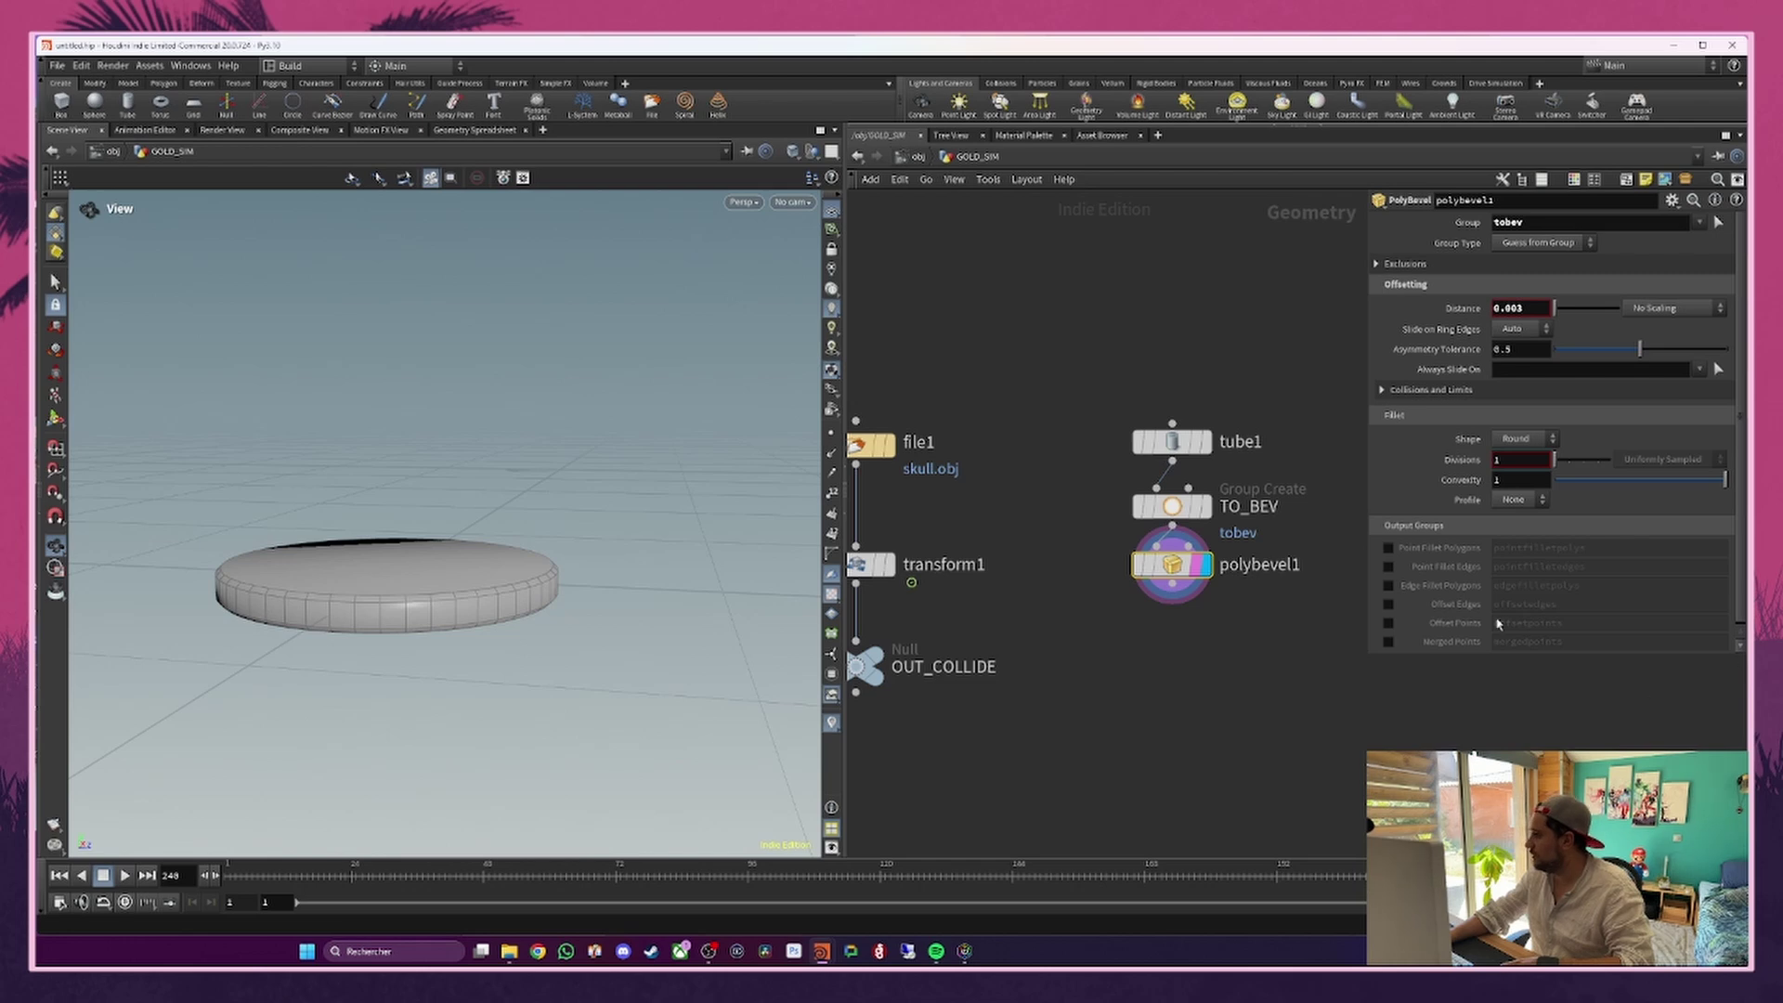
double_click(1530, 310)
text(0.002)
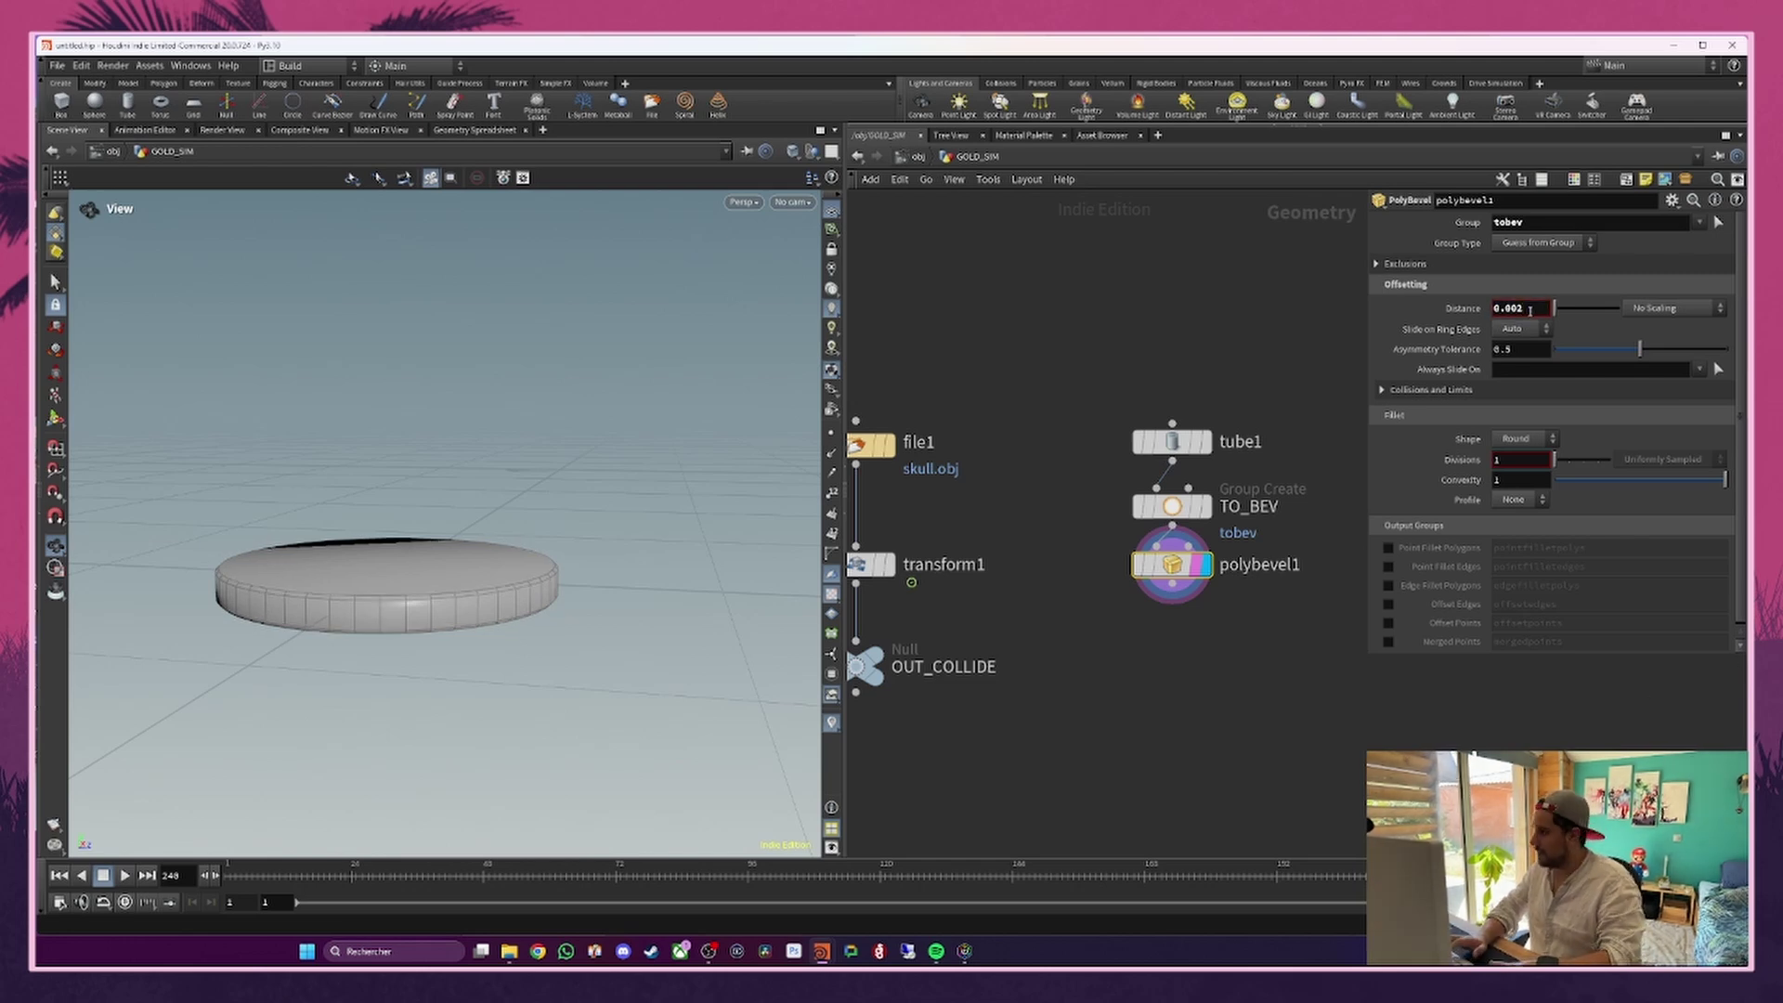
key(Return)
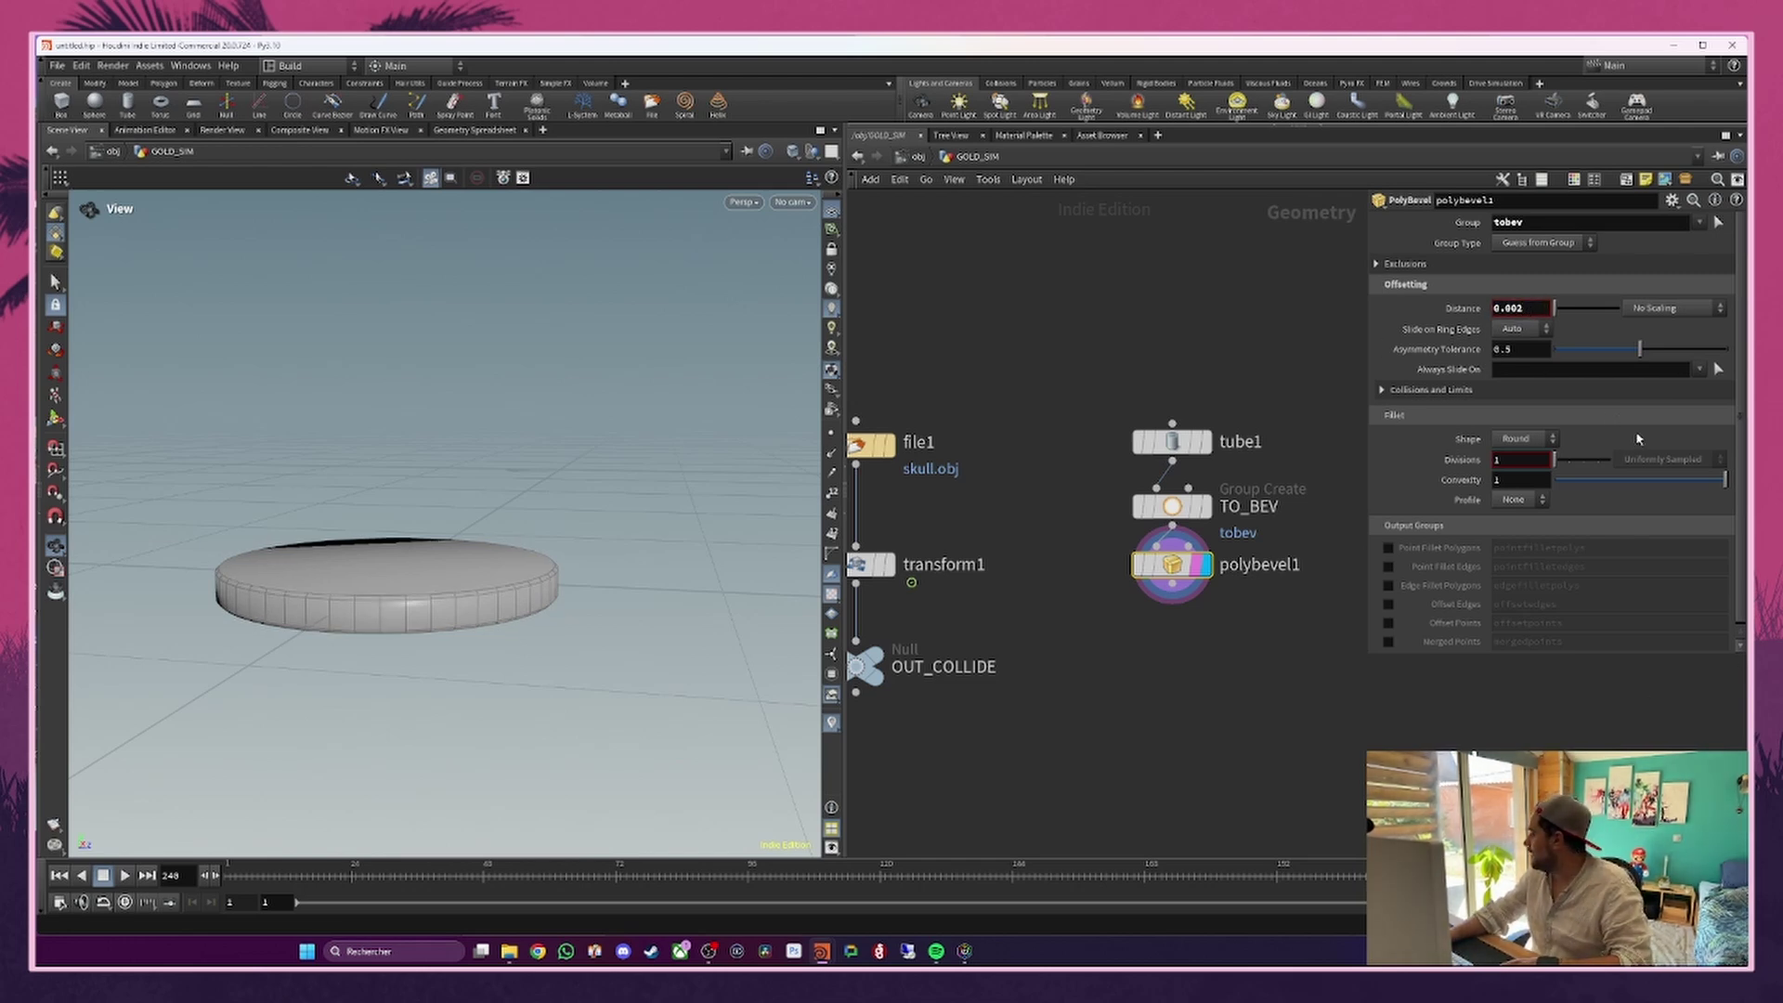
Step: Set the PolyBevel fillet divisions to 3 and inspect the rounded coin edge up close
drag(1561, 467, 1567, 463)
scroll(527, 609, up, 8)
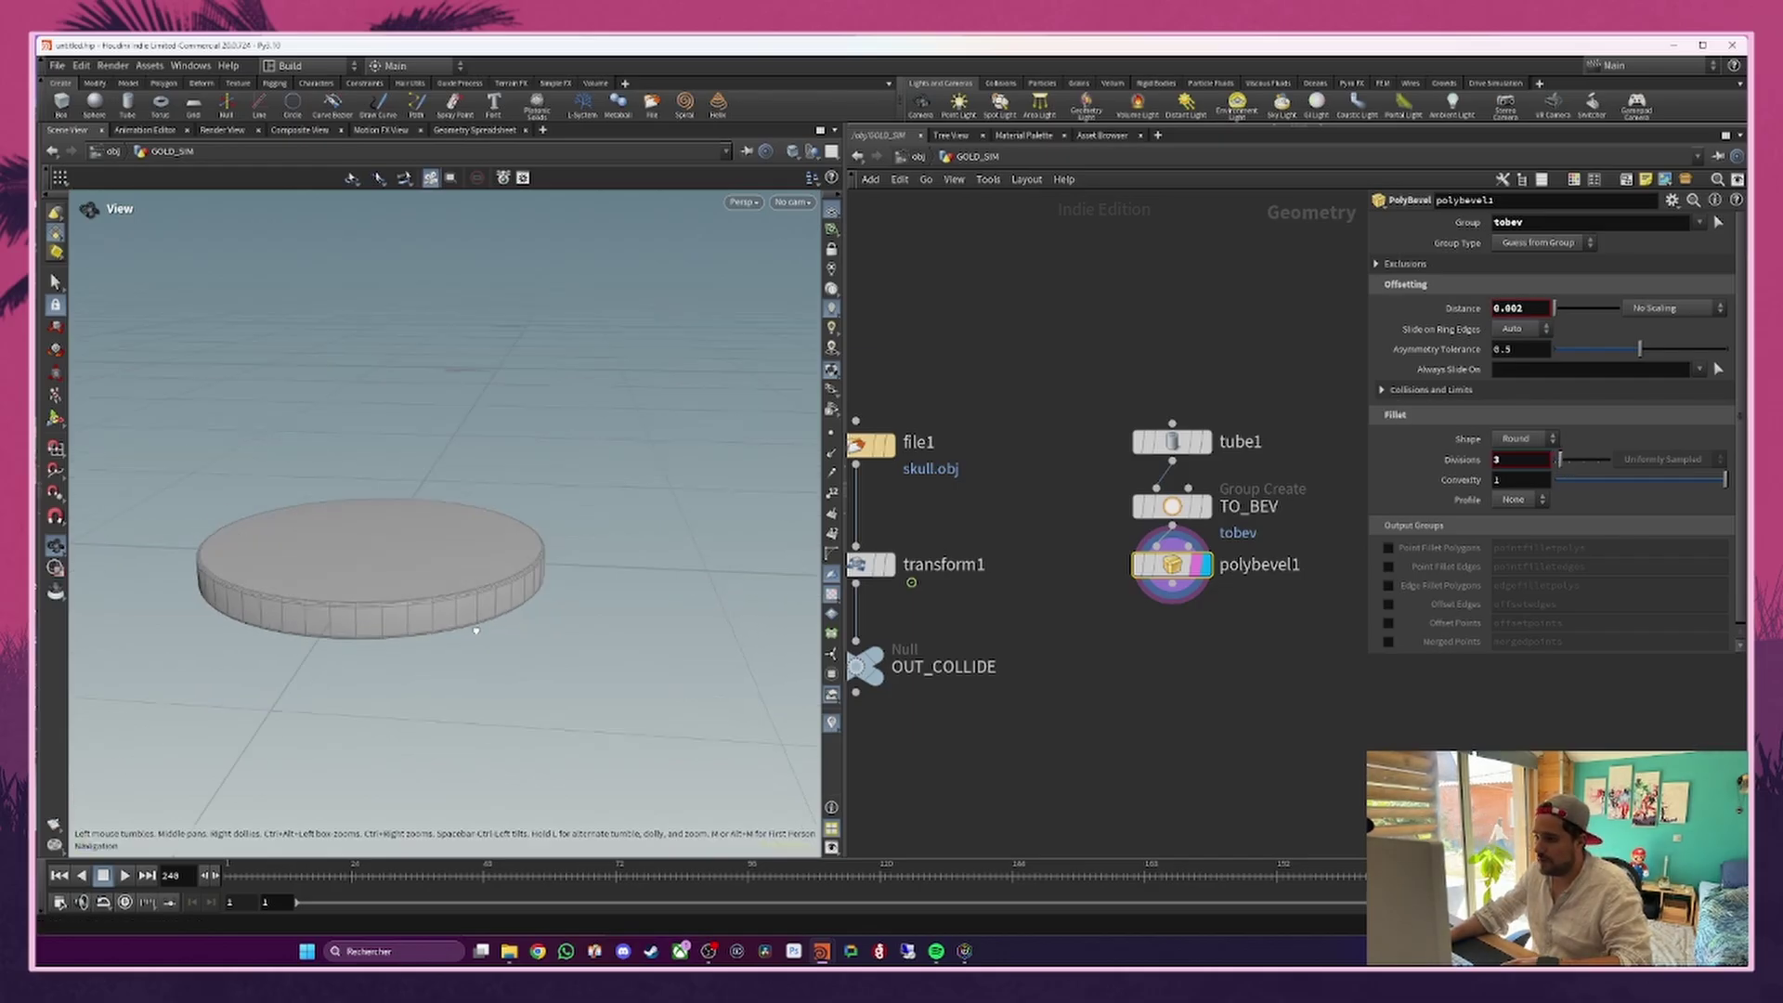
drag(531, 610, 457, 587)
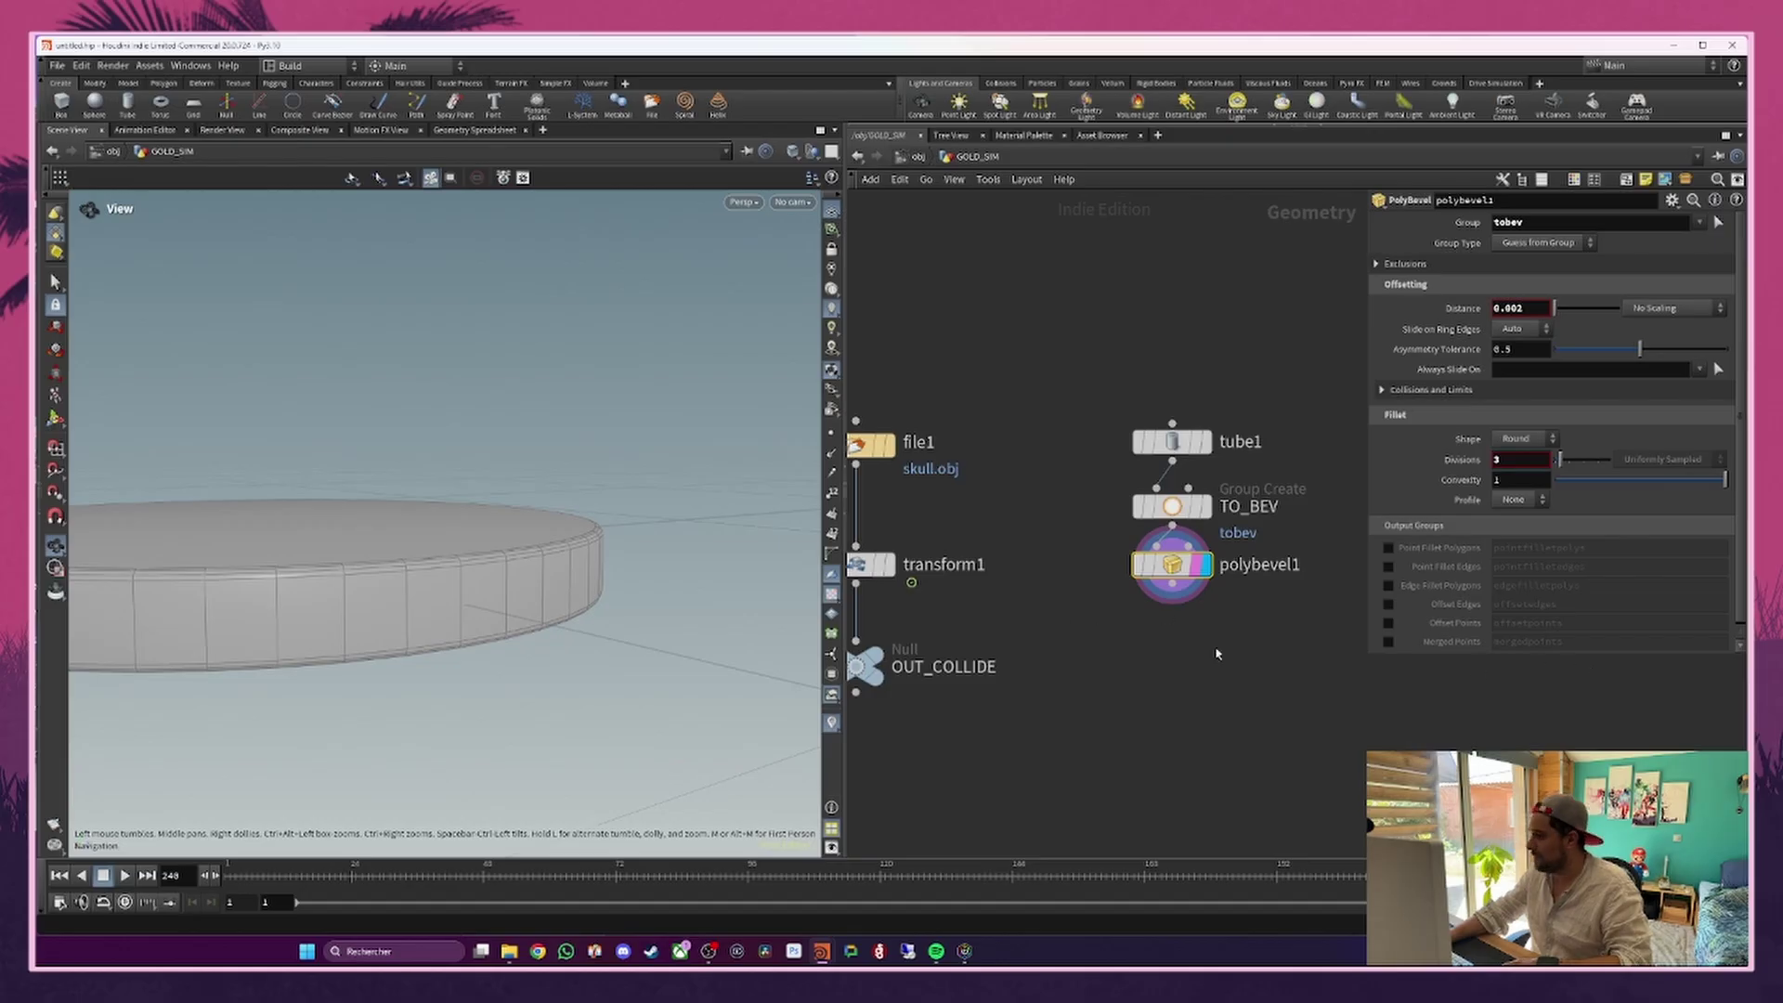
Step: Add a UV Texture node below polybevel1, connect it to the bevel output and display its result
middle_drag(1217, 654, 1208, 584)
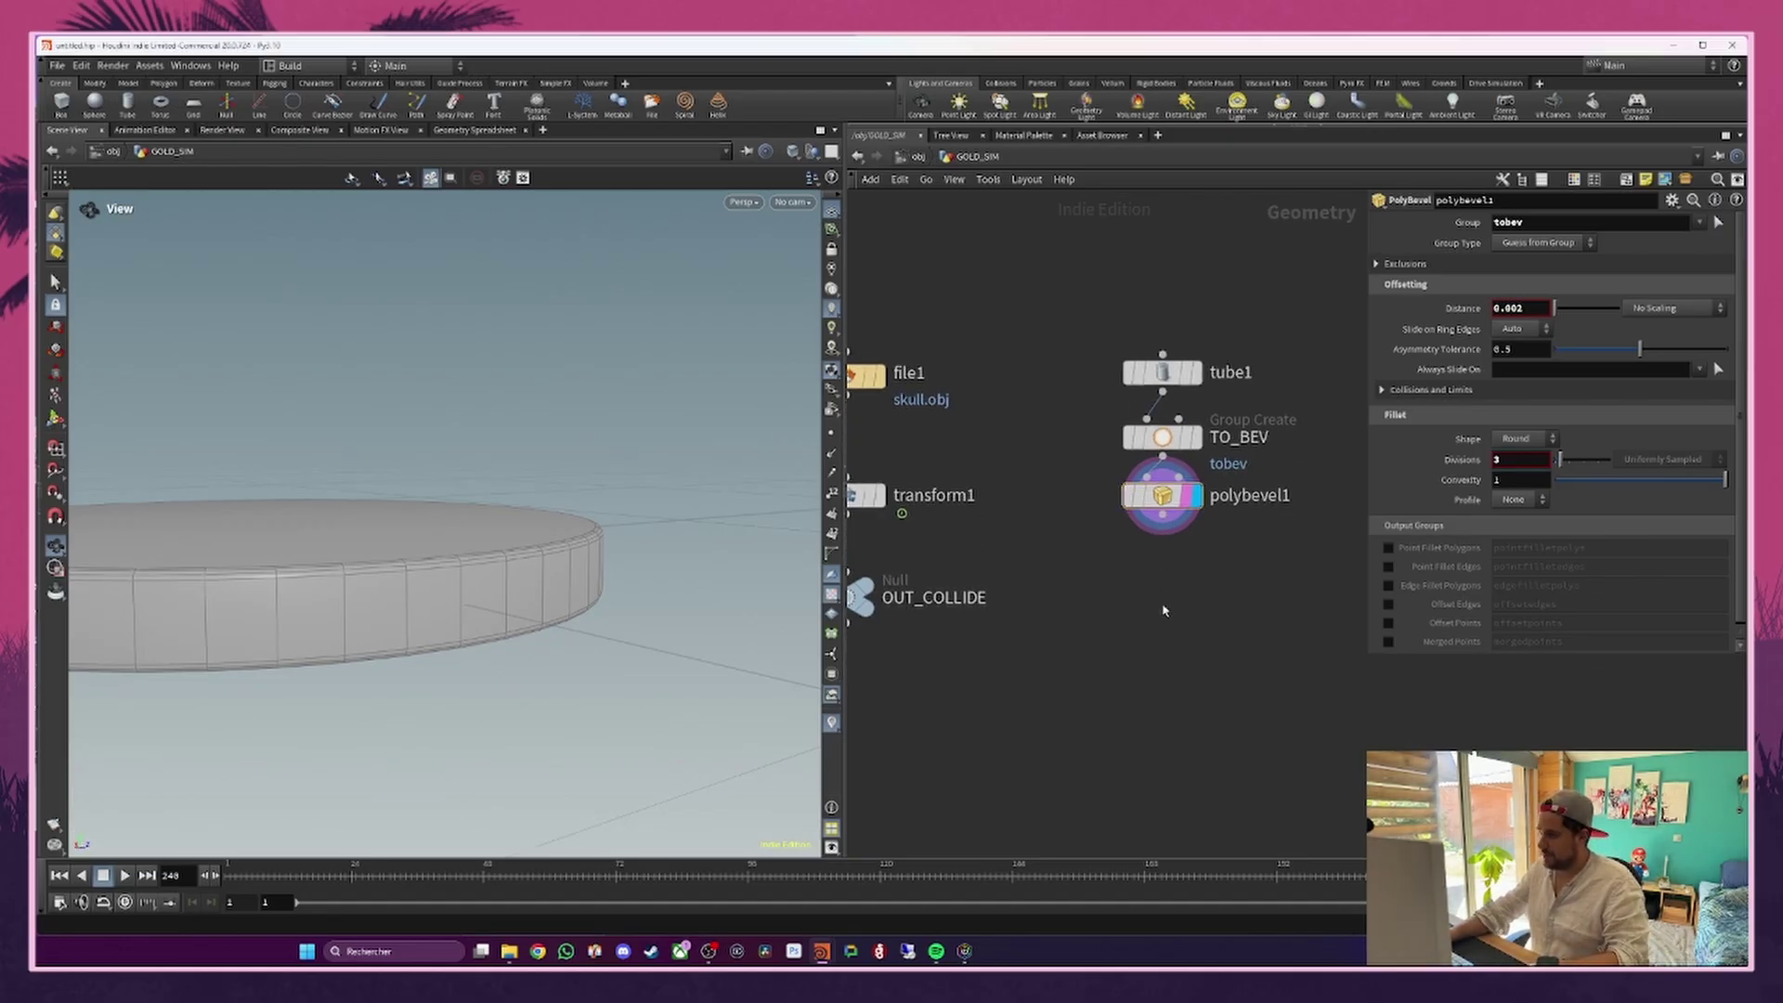
key(Tab)
text(uv te)
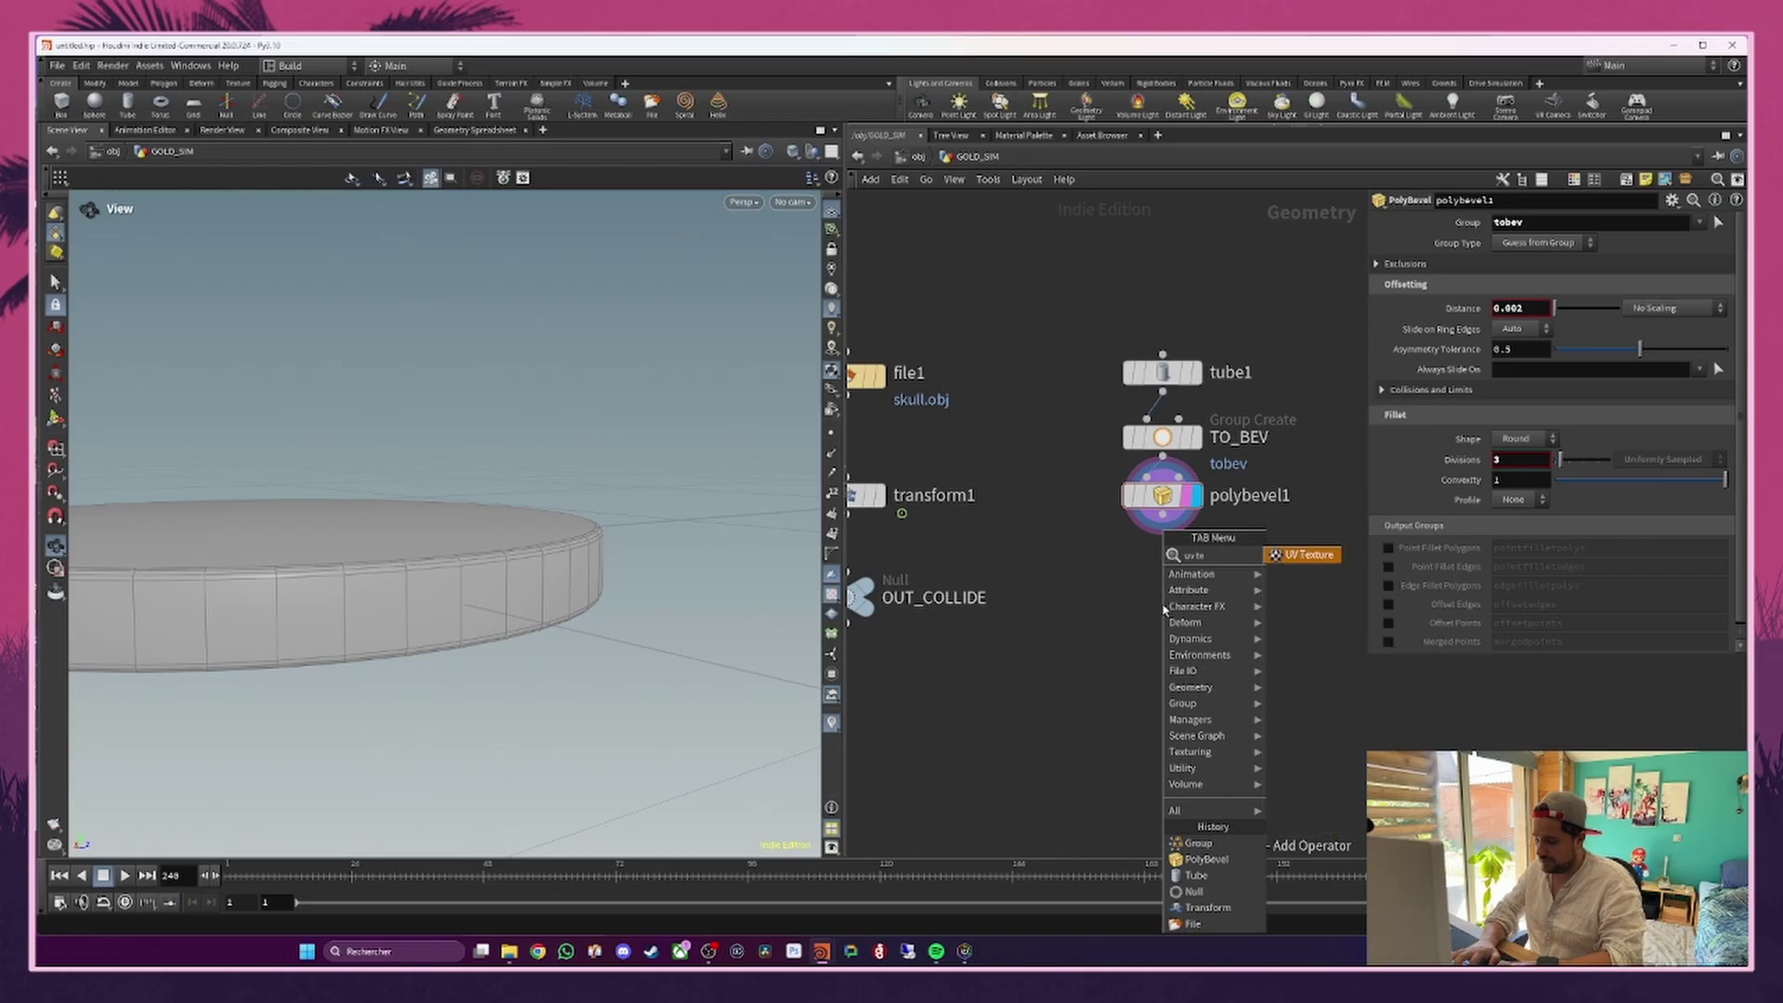
key(Return)
click(1163, 609)
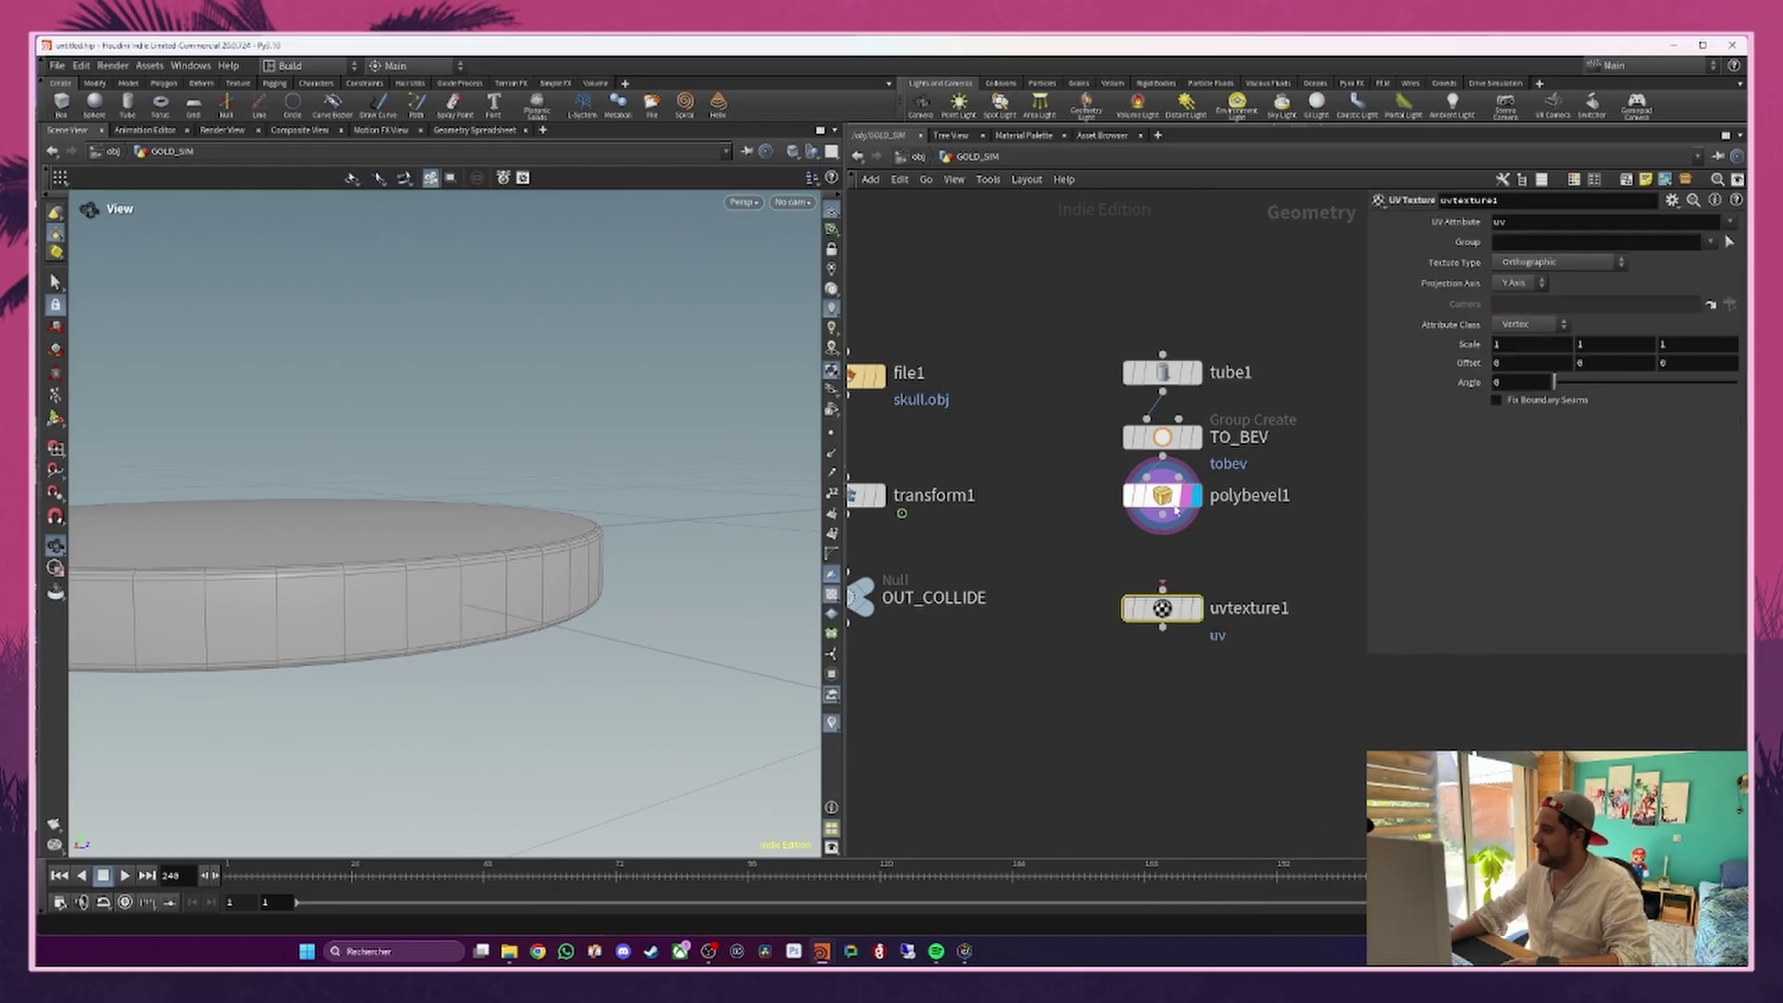
drag(1162, 518, 1164, 564)
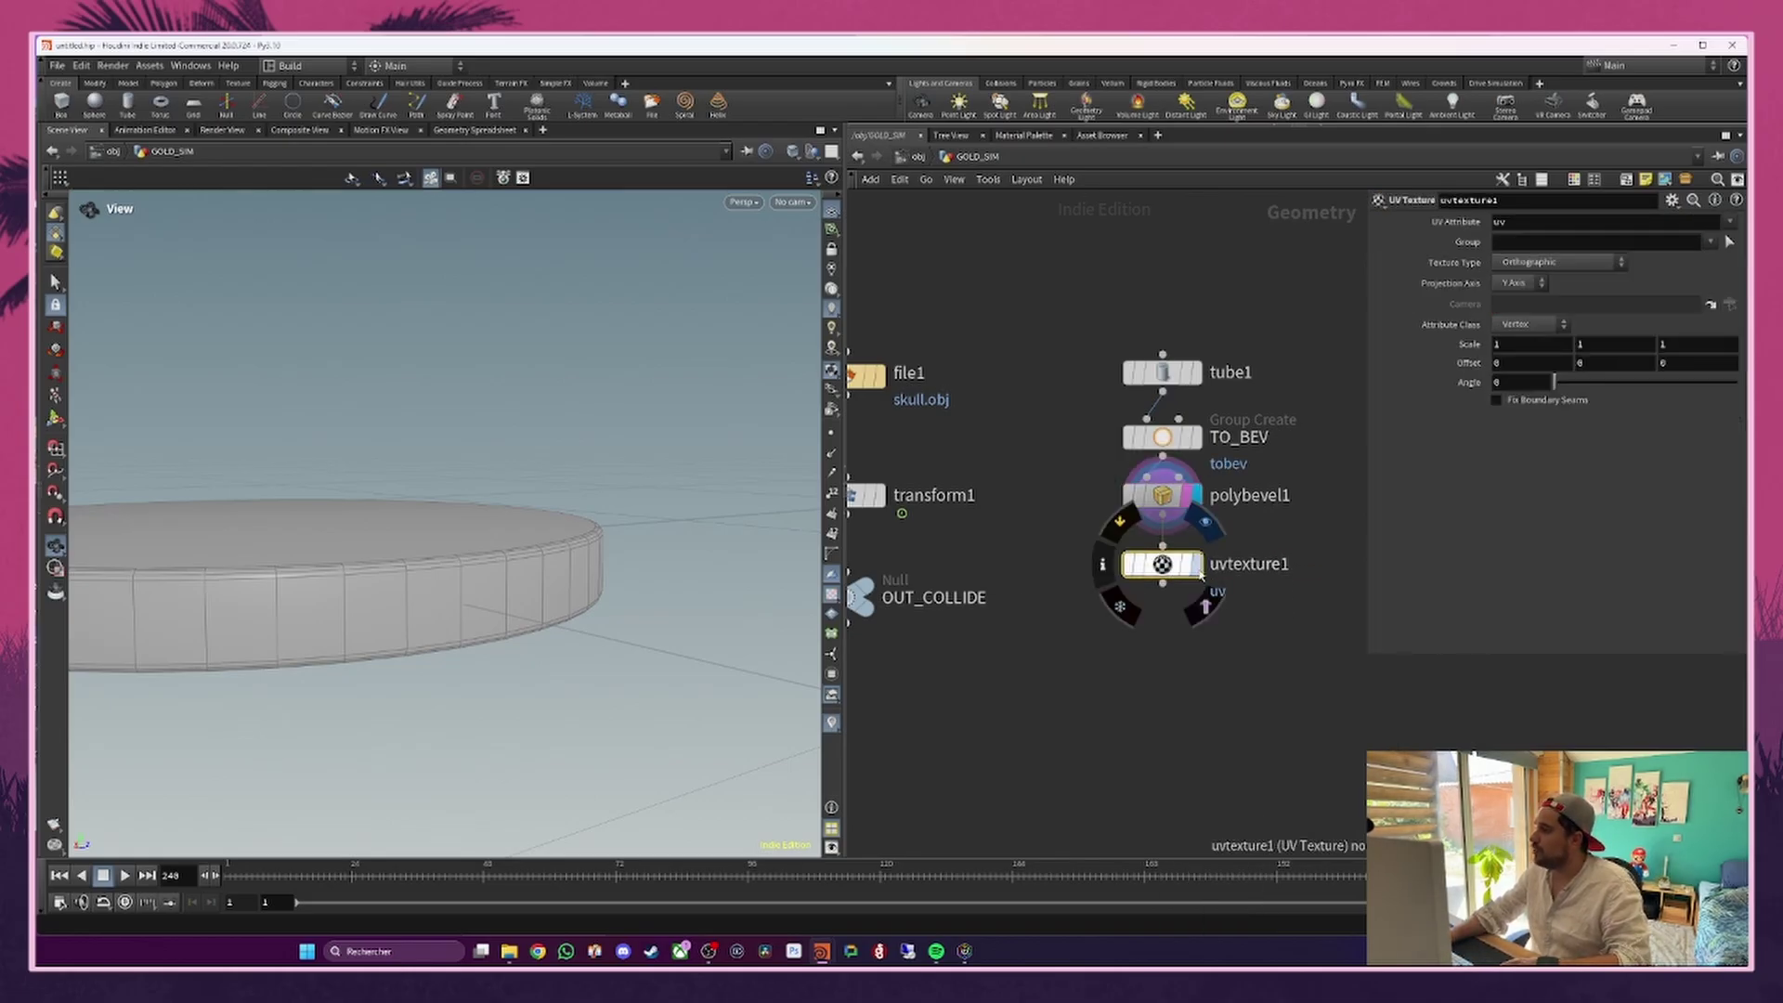
click(1194, 567)
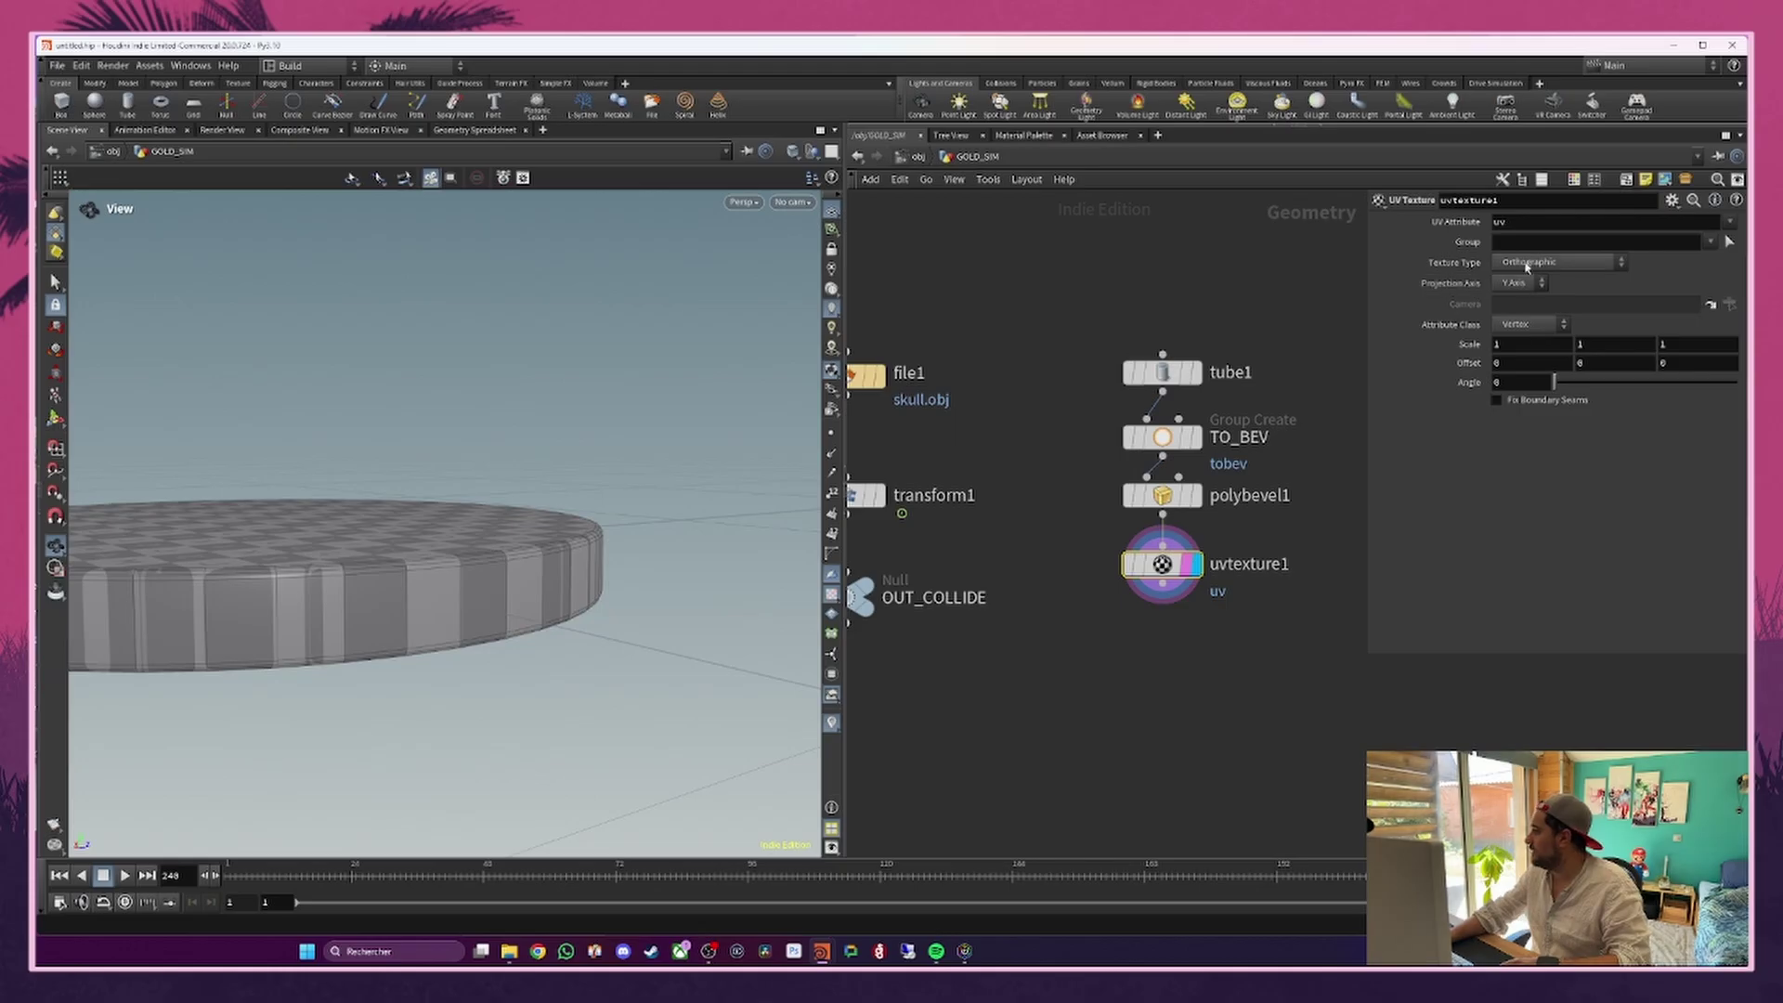
Step: Inspect the checker projection on the coin's face from above and switch the viewport to the UV view
drag(557, 506, 434, 536)
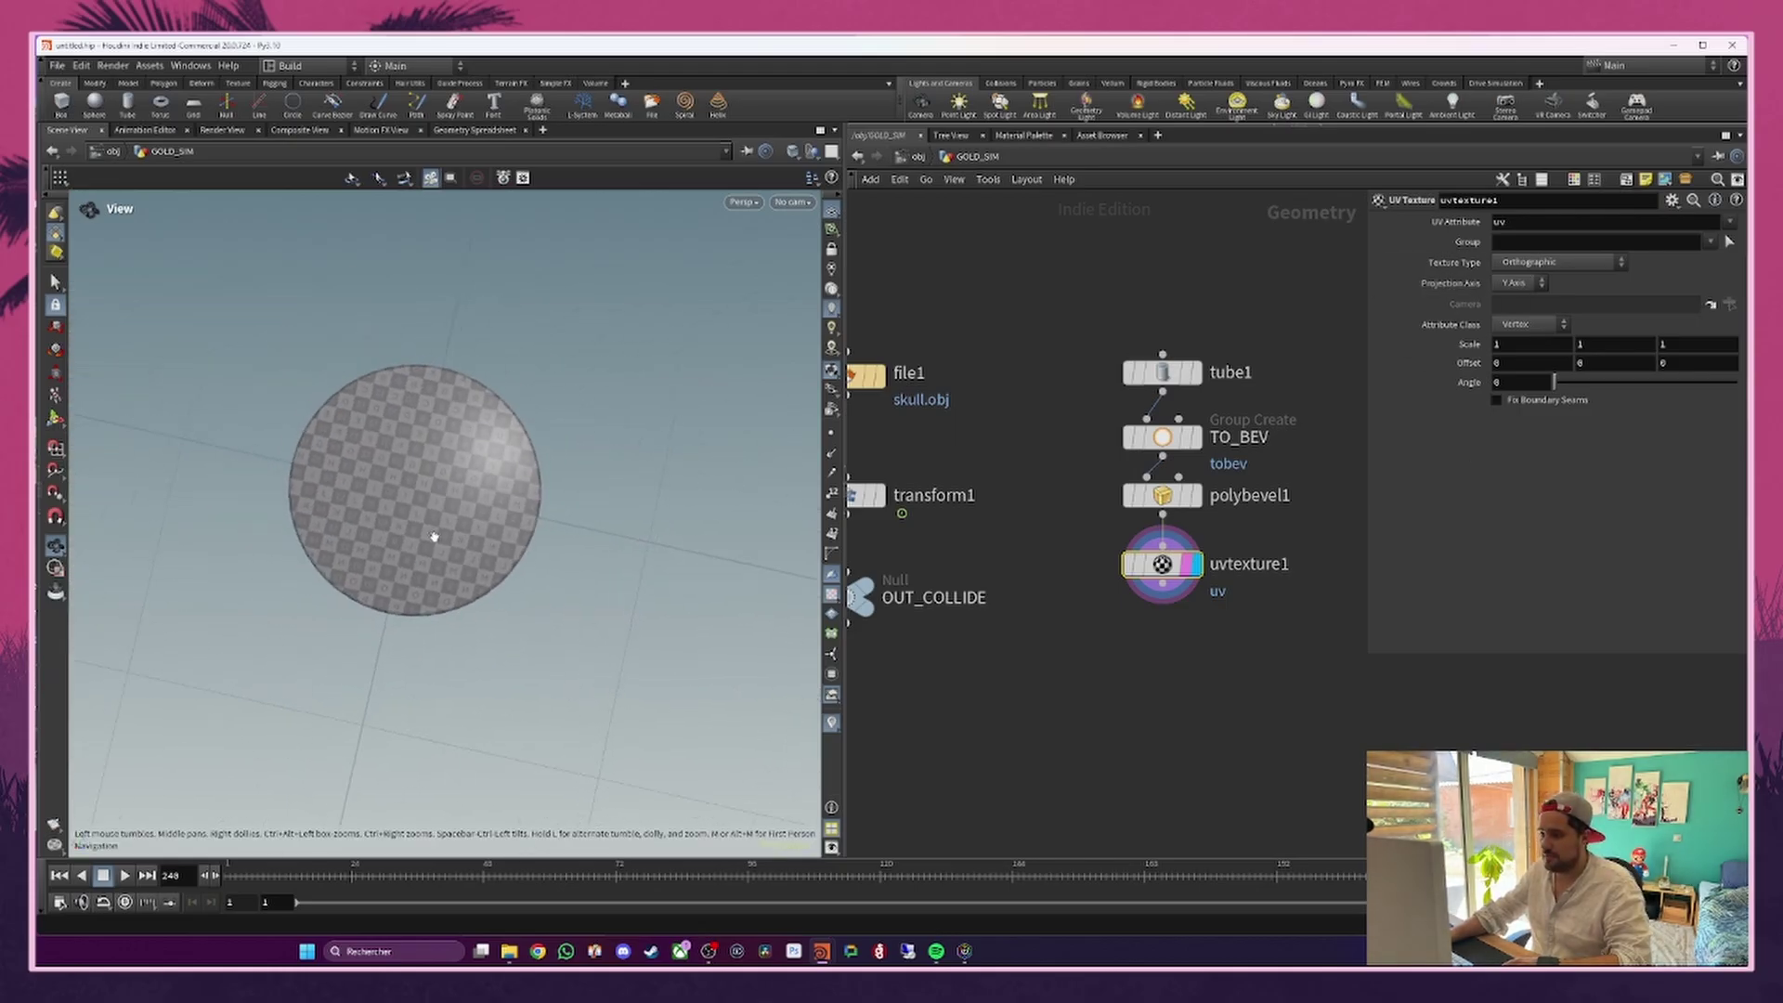
click(740, 202)
mouse_move(754, 235)
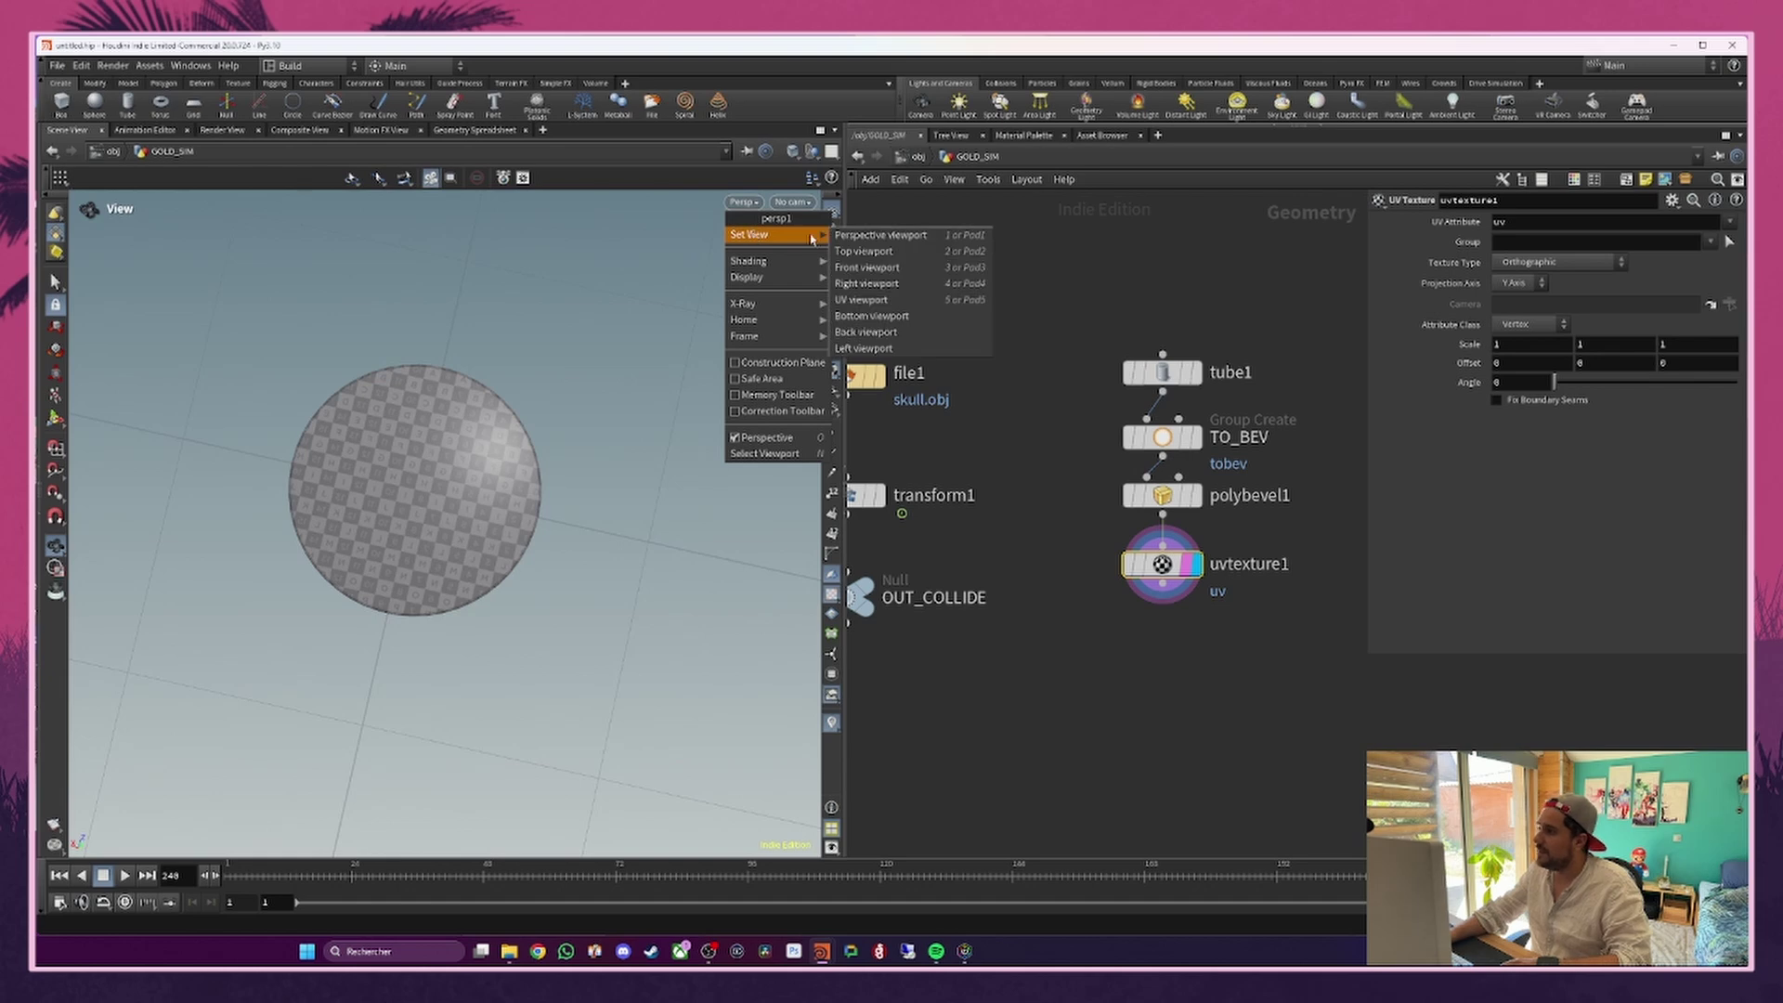
click(872, 301)
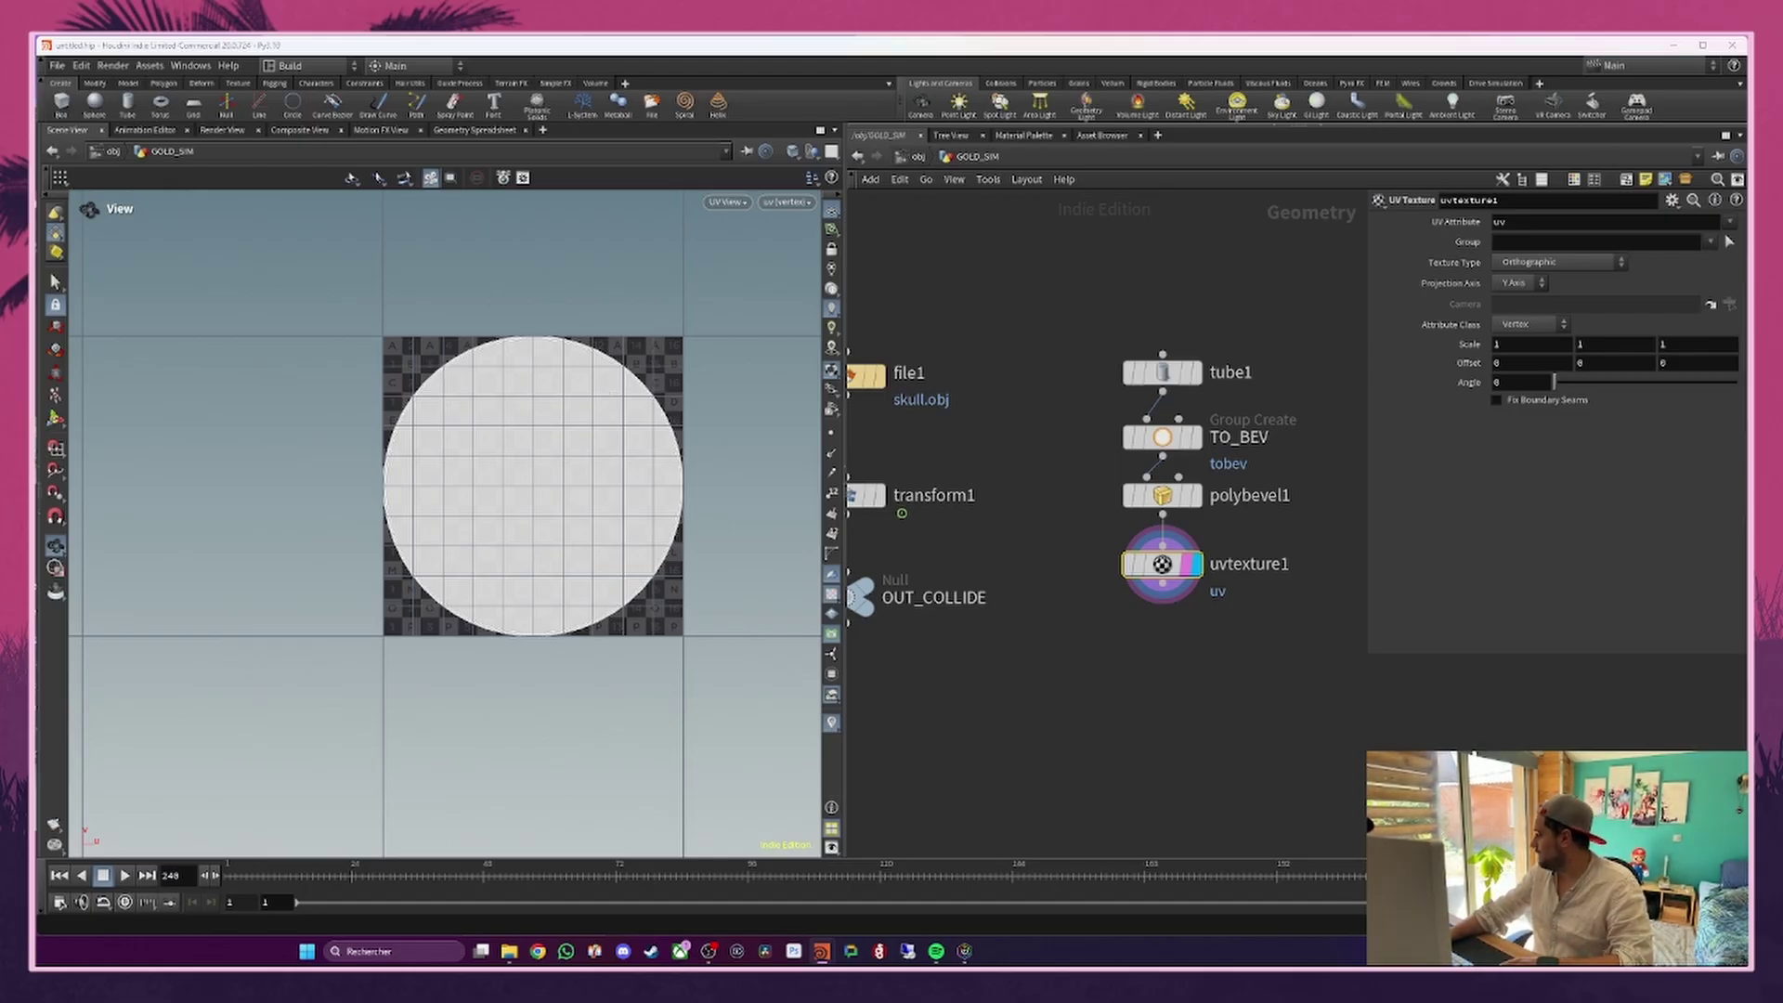
Step: Move the OUT_COLLIDE null further below transform1 to tidy the network
middle_drag(1053, 372, 1063, 400)
scroll(966, 714, down, 2)
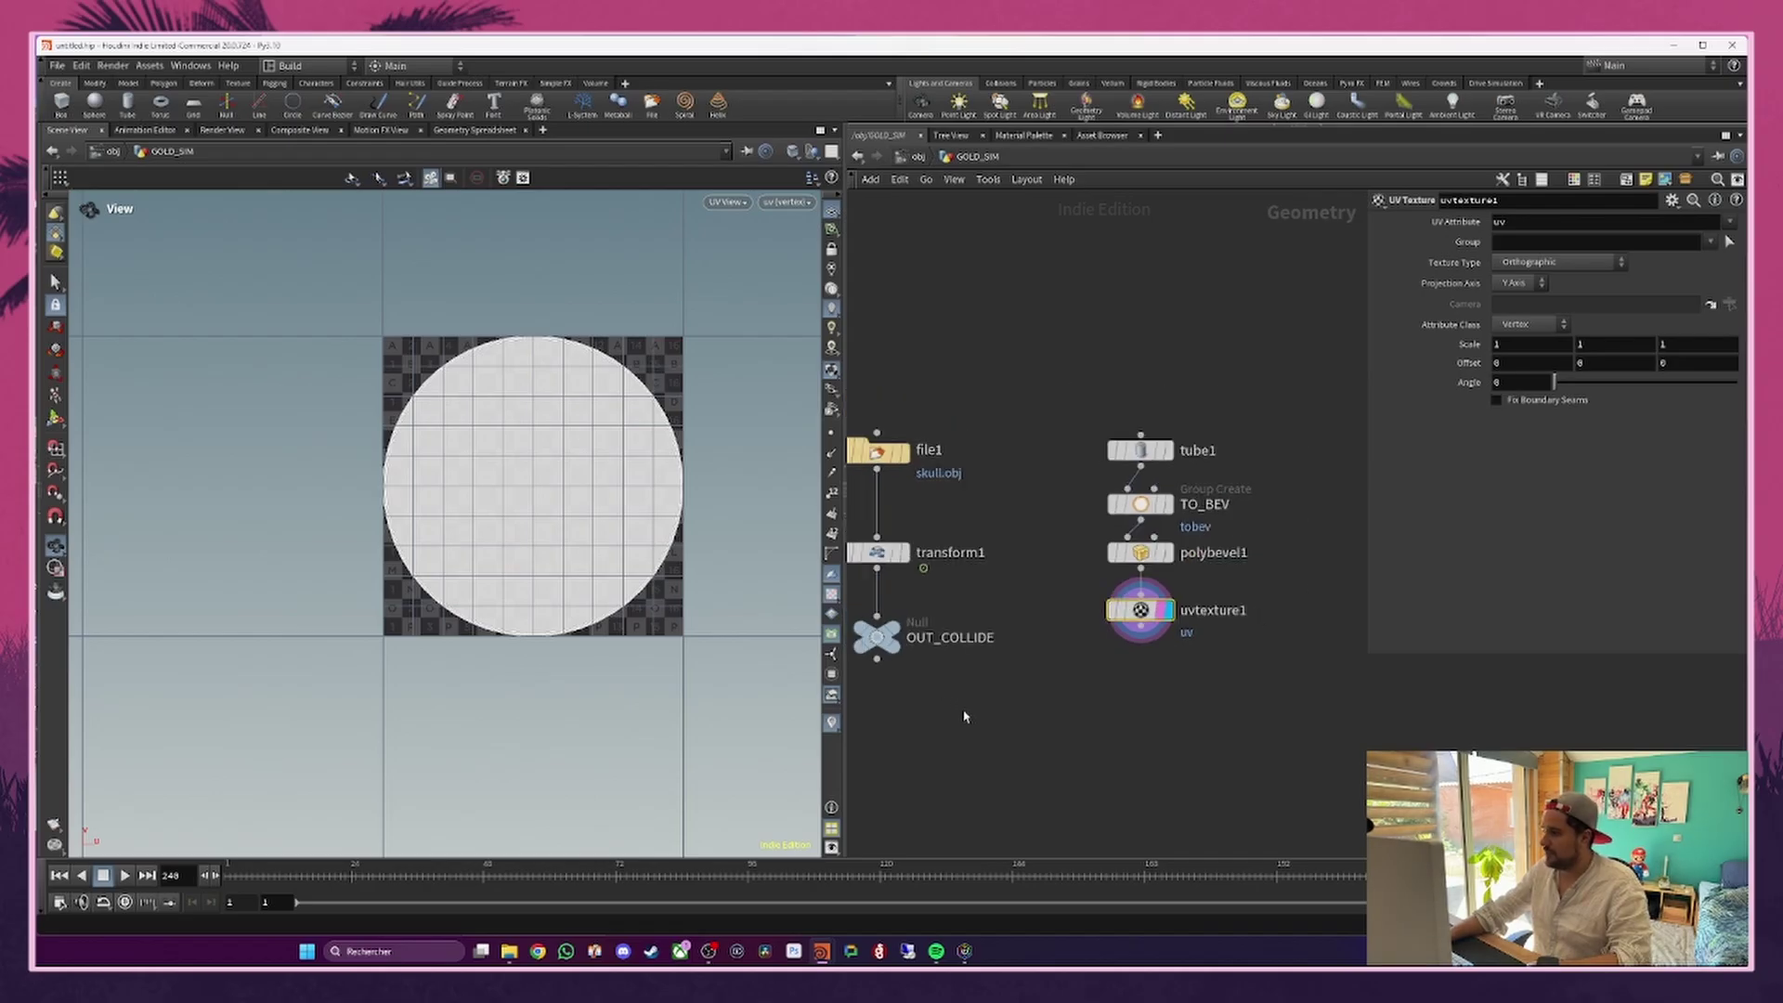
middle_drag(963, 715, 1031, 648)
drag(941, 570, 942, 629)
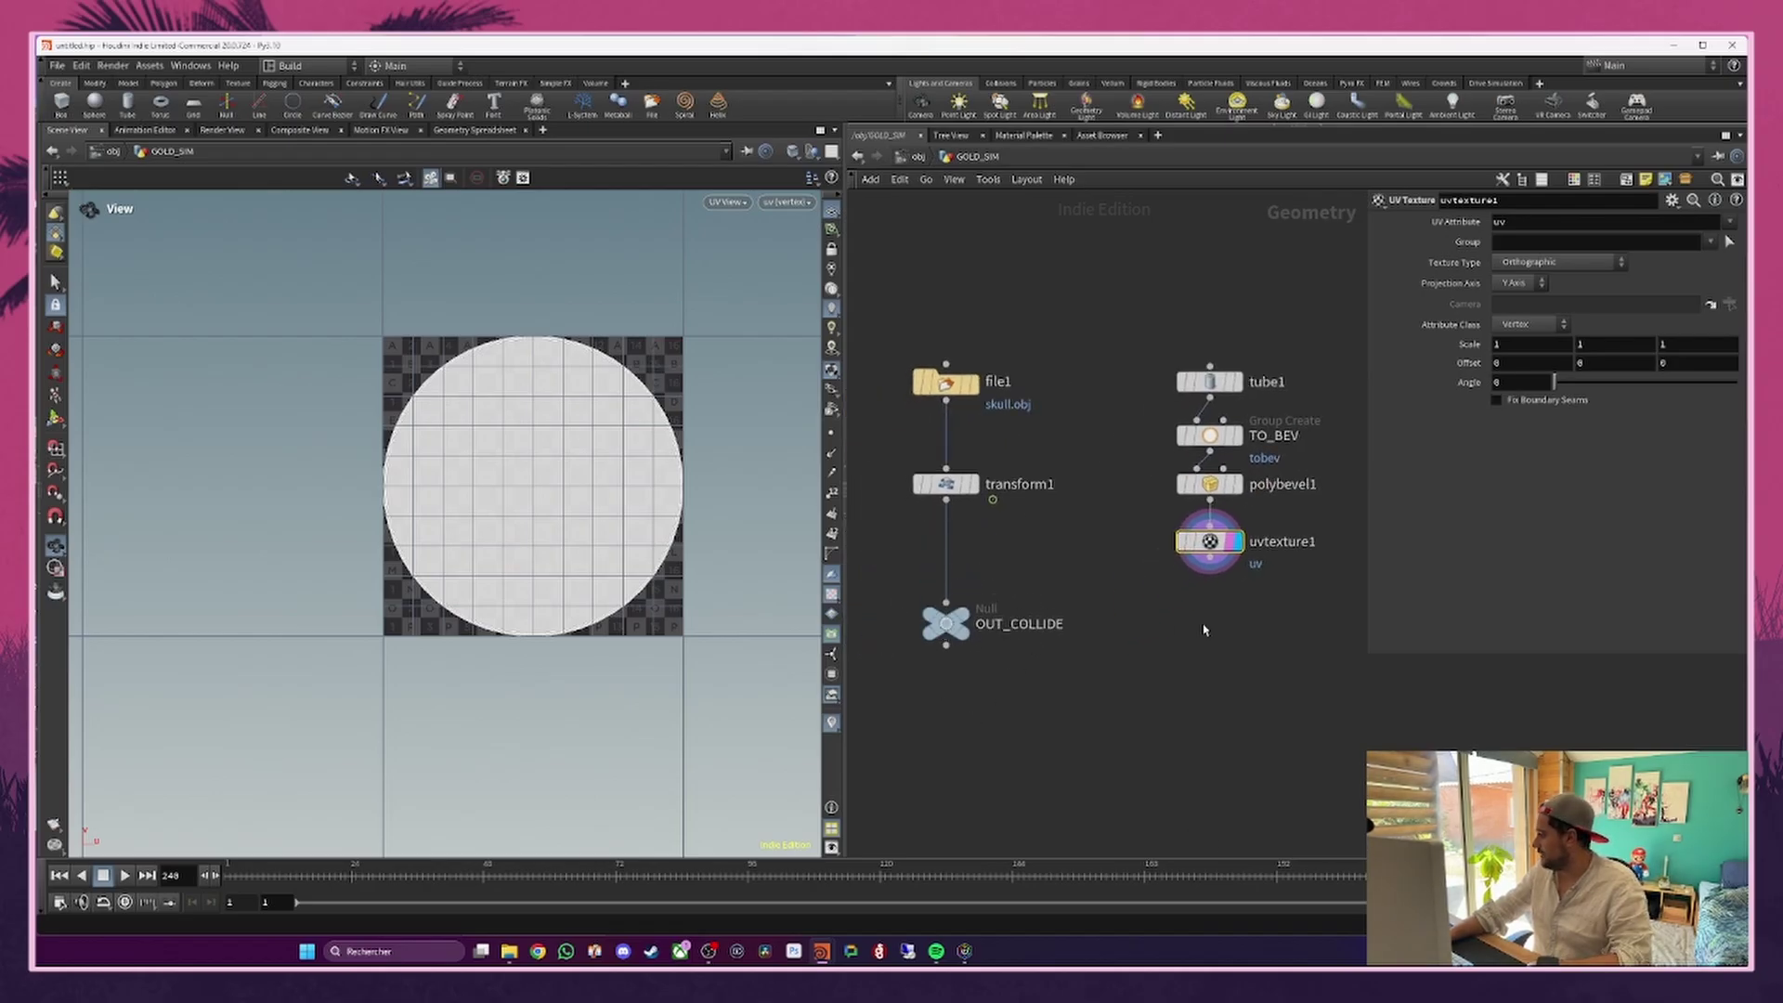
Step: Add a Null node below uvtexture1, level with OUT_COLLIDE, and connect it to the UV Texture output
middle_drag(1203, 625, 1183, 596)
key(Tab)
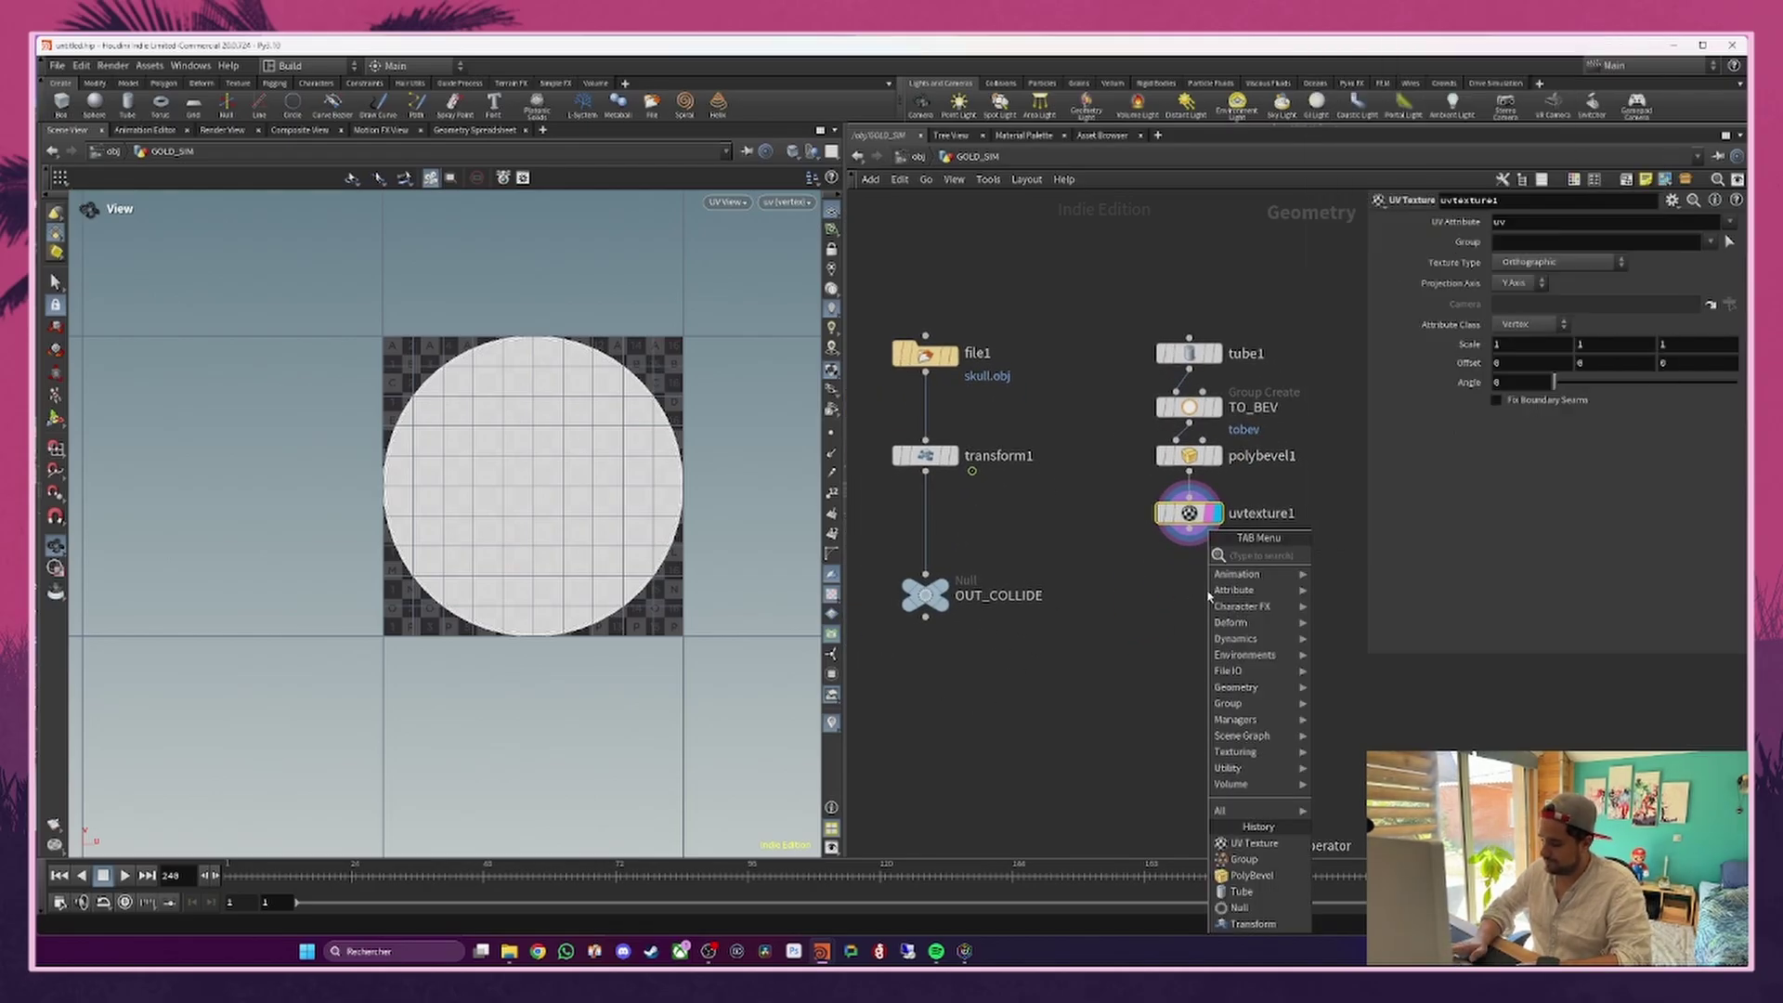
key(Escape)
click(1208, 597)
drag(1208, 597, 1190, 595)
click(1189, 528)
click(1189, 574)
Step: Rename the coin chain's Null node to OUT_PIECE
double_click(1234, 595)
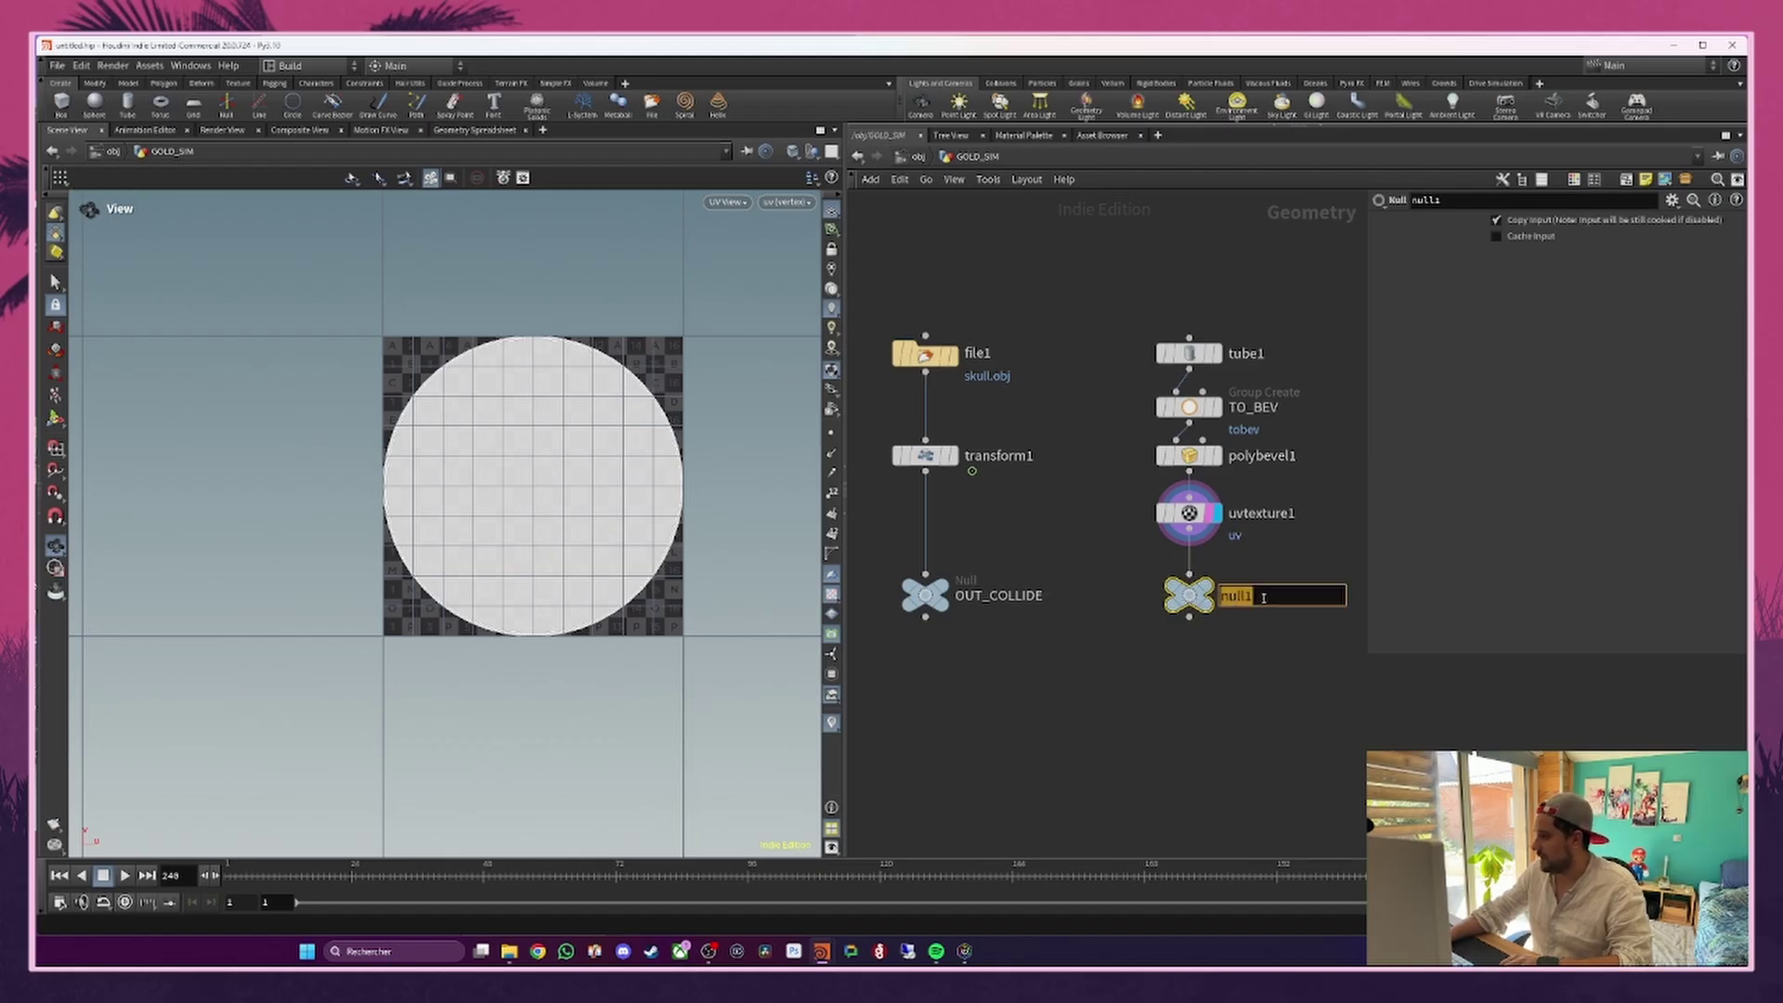
text(OUT_PIECE)
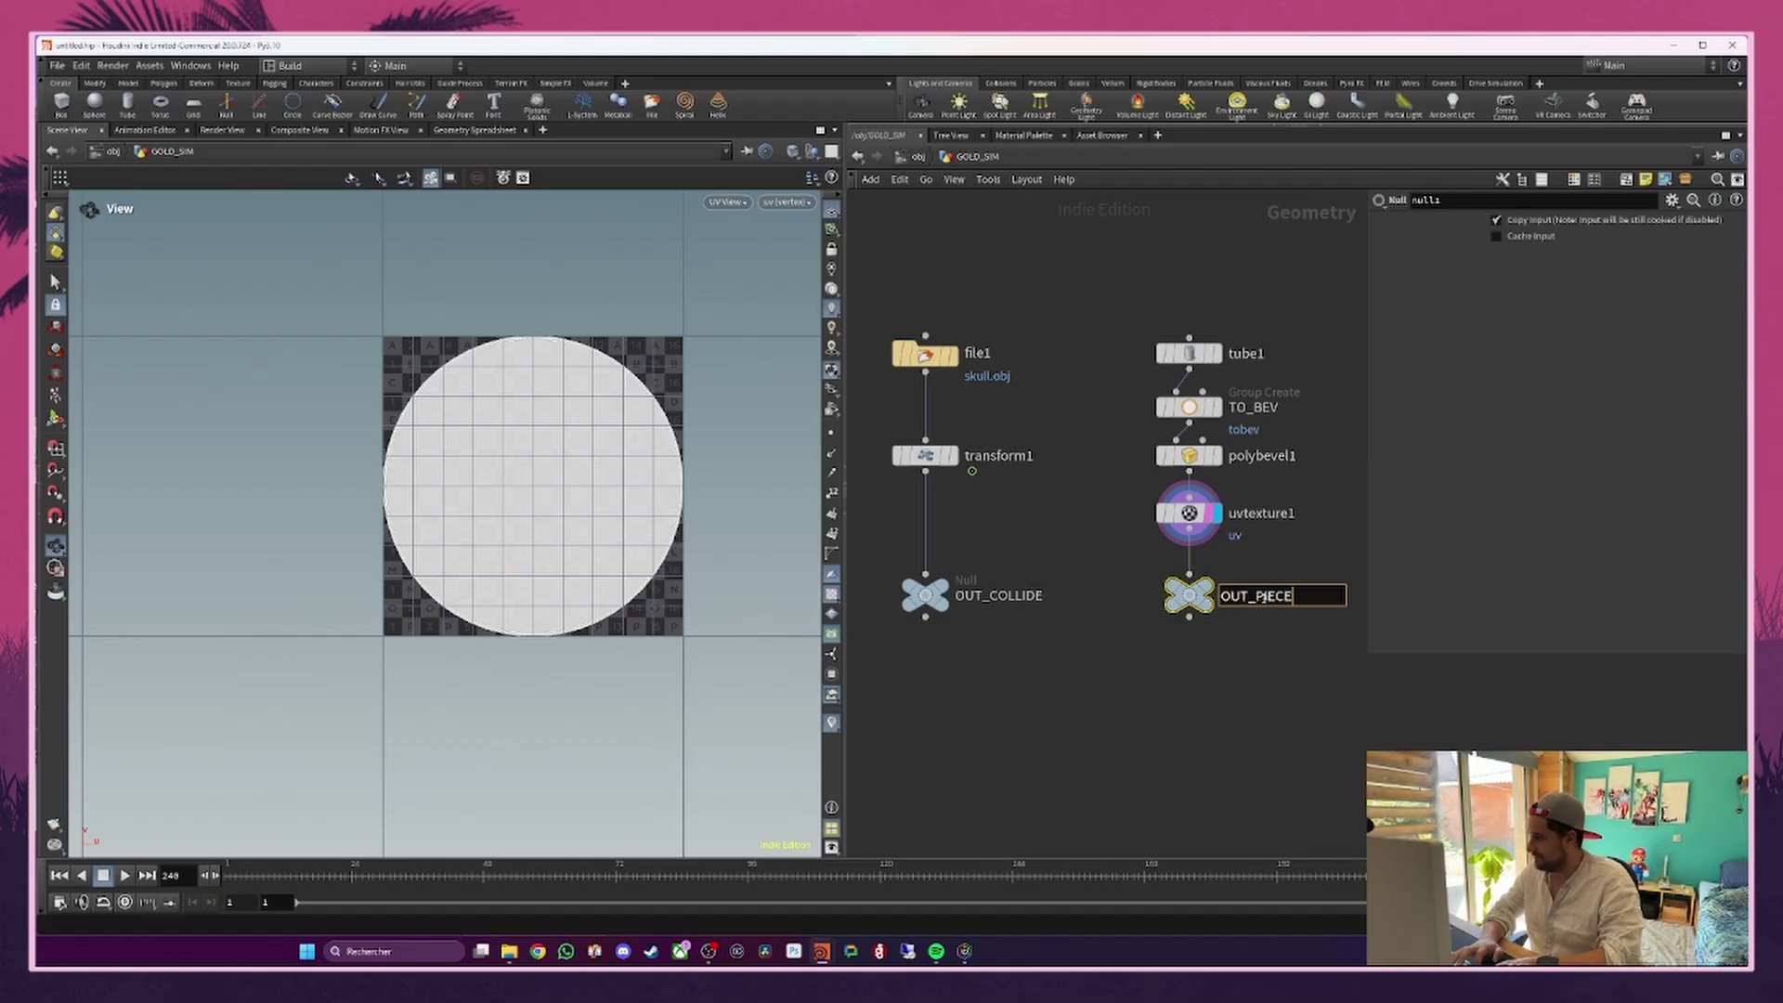
key(Return)
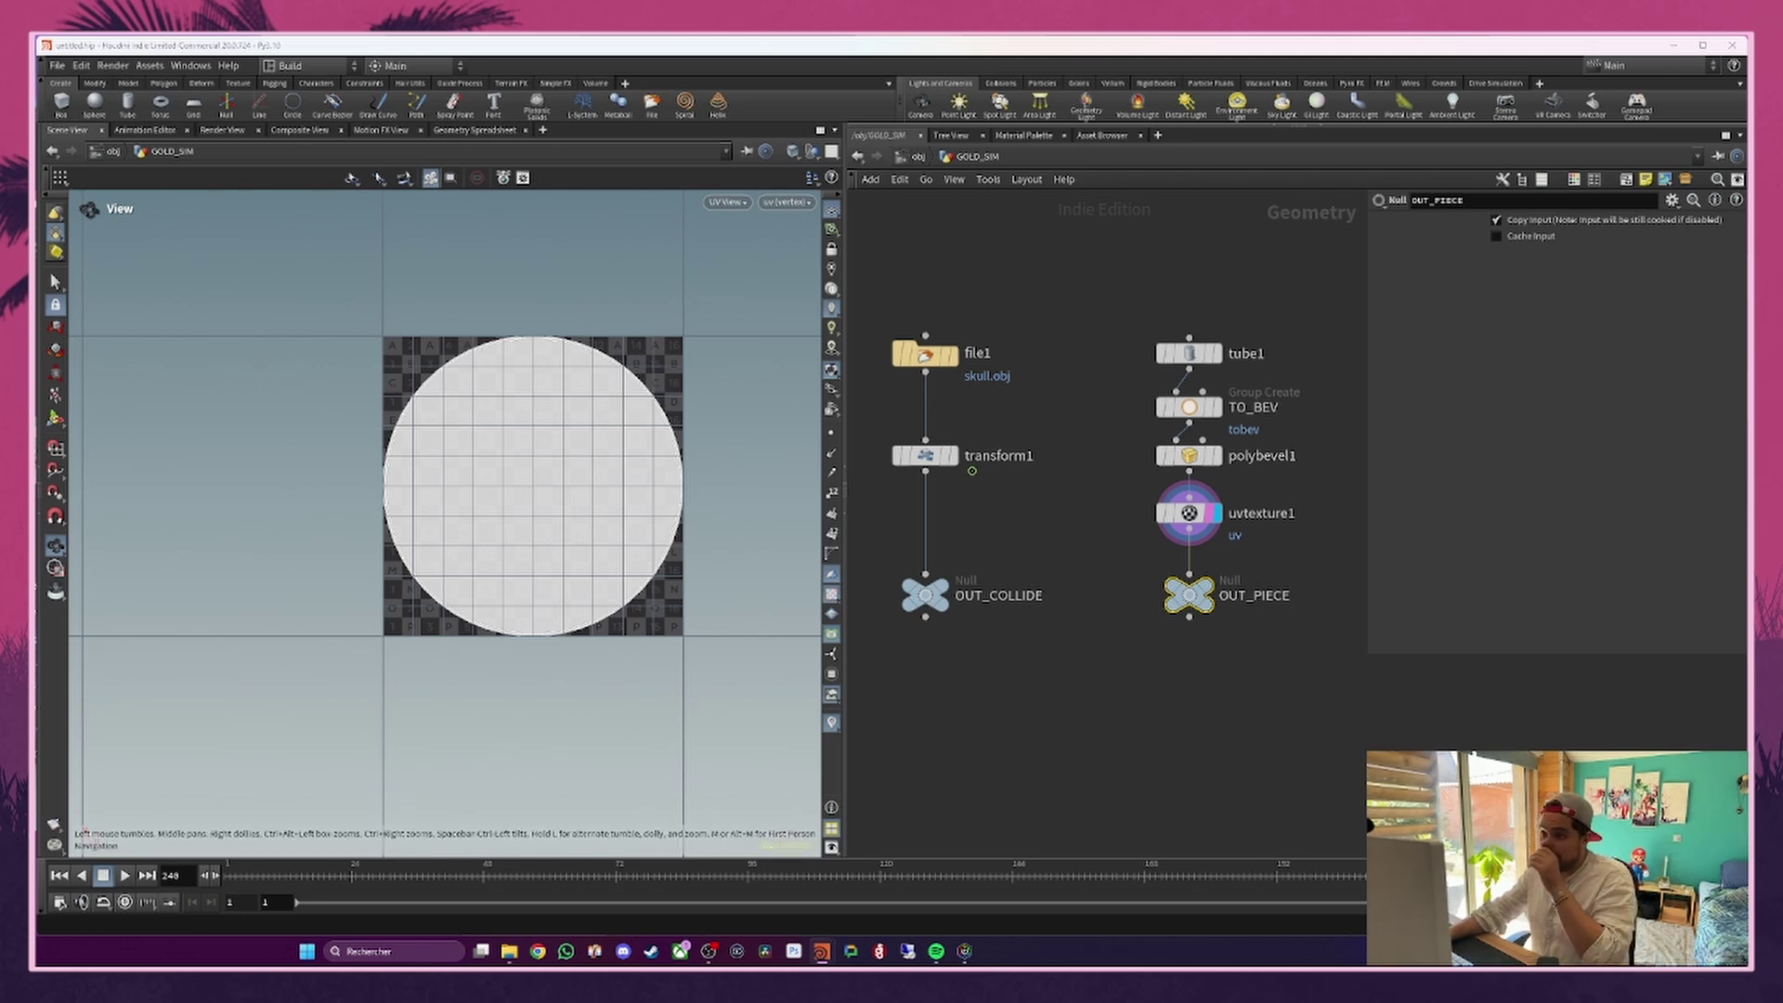
Step: Switch the viewport from the UV view back to the perspective view and frame the coin on the grid
click(727, 201)
mouse_move(743, 234)
click(834, 237)
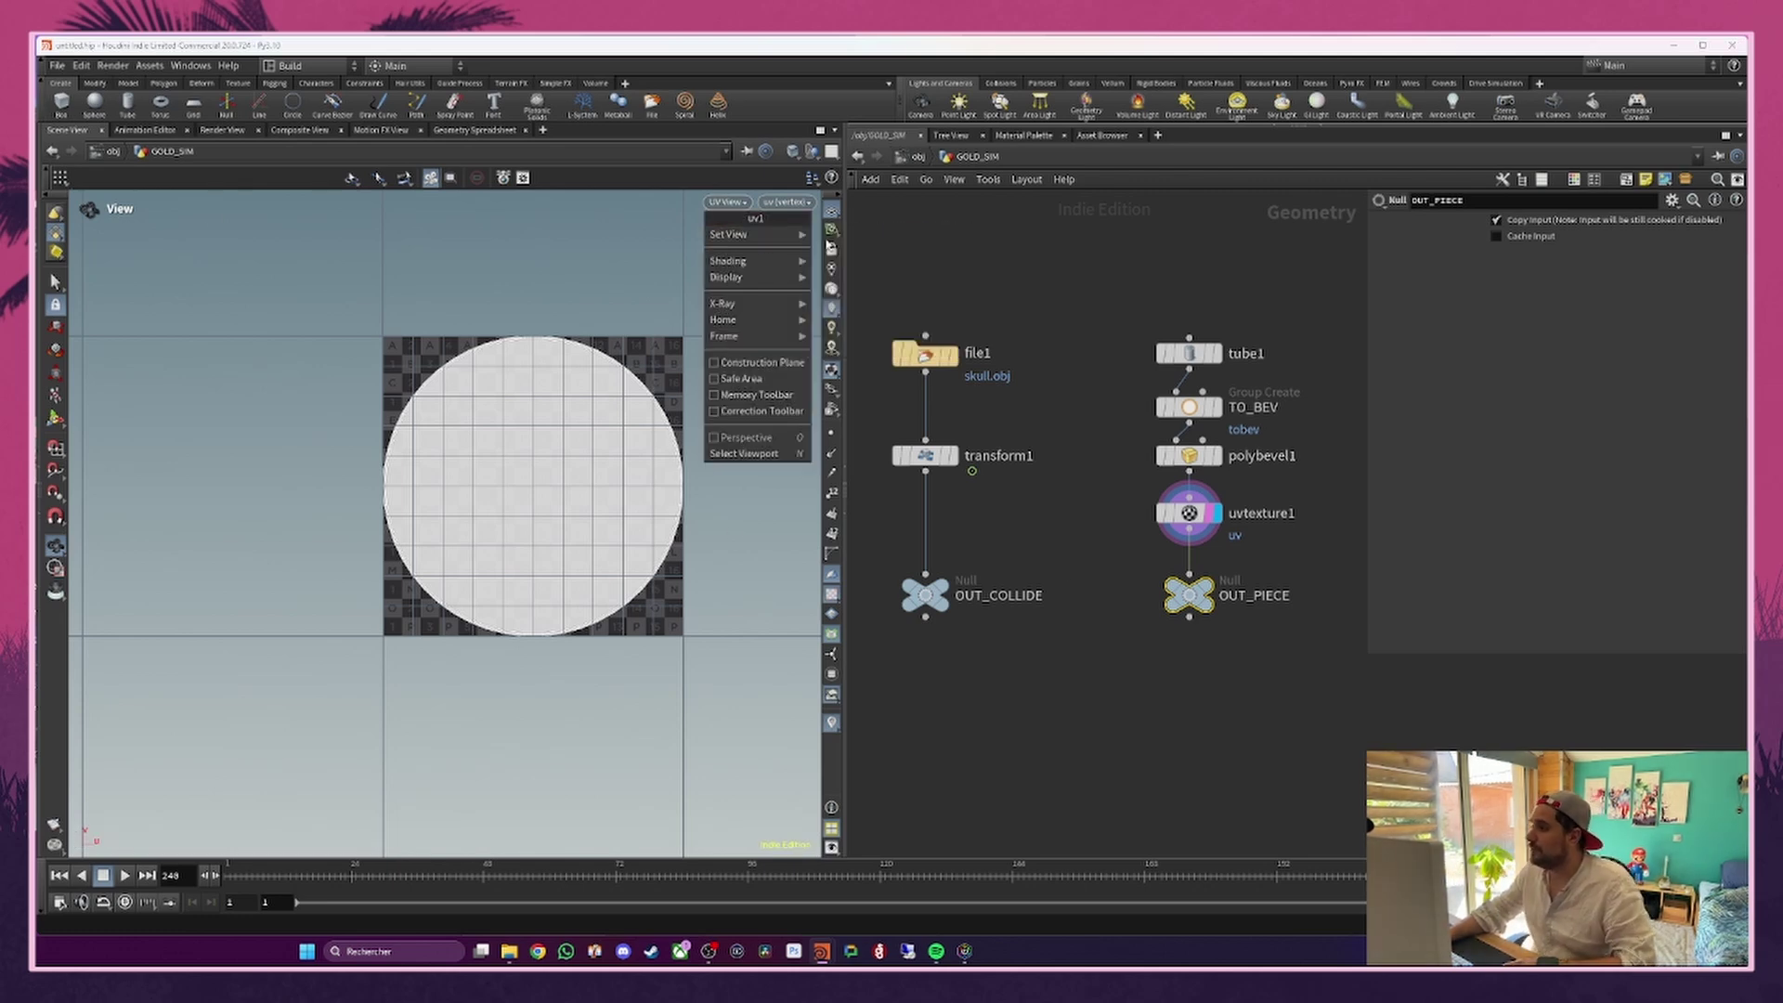
right_drag(503, 472, 306, 448)
drag(307, 448, 569, 428)
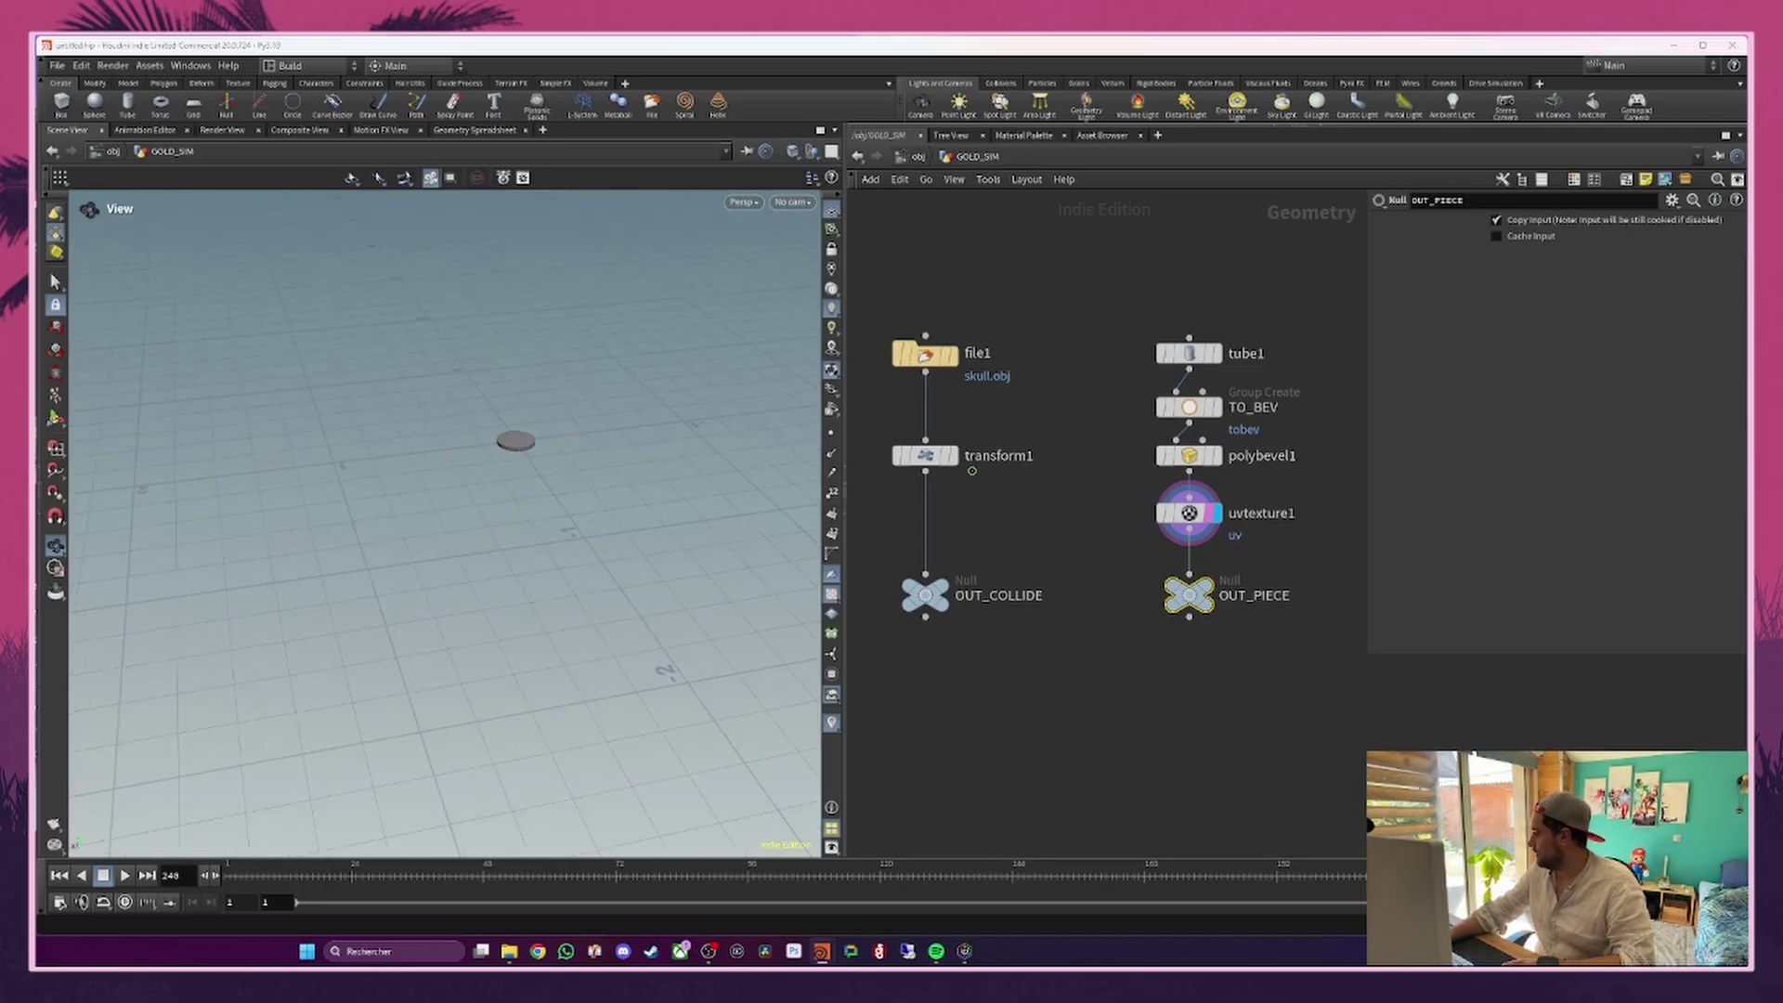
drag(460, 424, 421, 278)
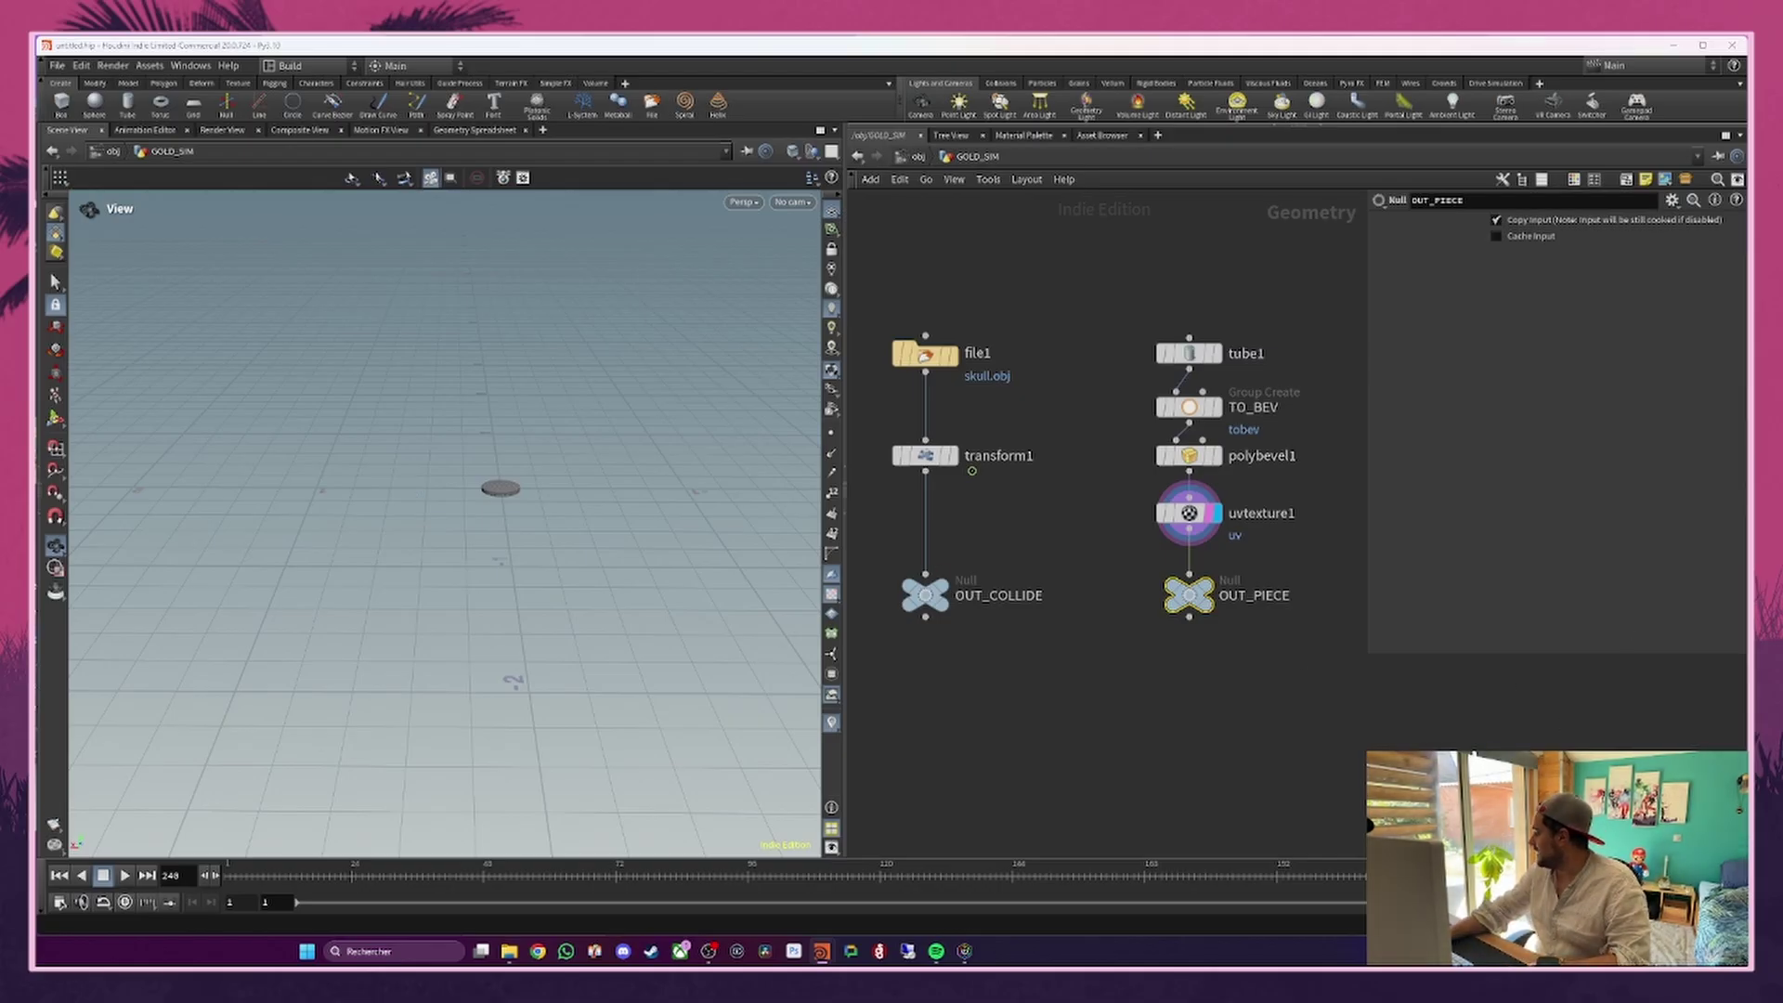
Step: Add a second Tube node beside the coin chain and display it in the viewport
middle_drag(1265, 609, 1075, 589)
key(Tab)
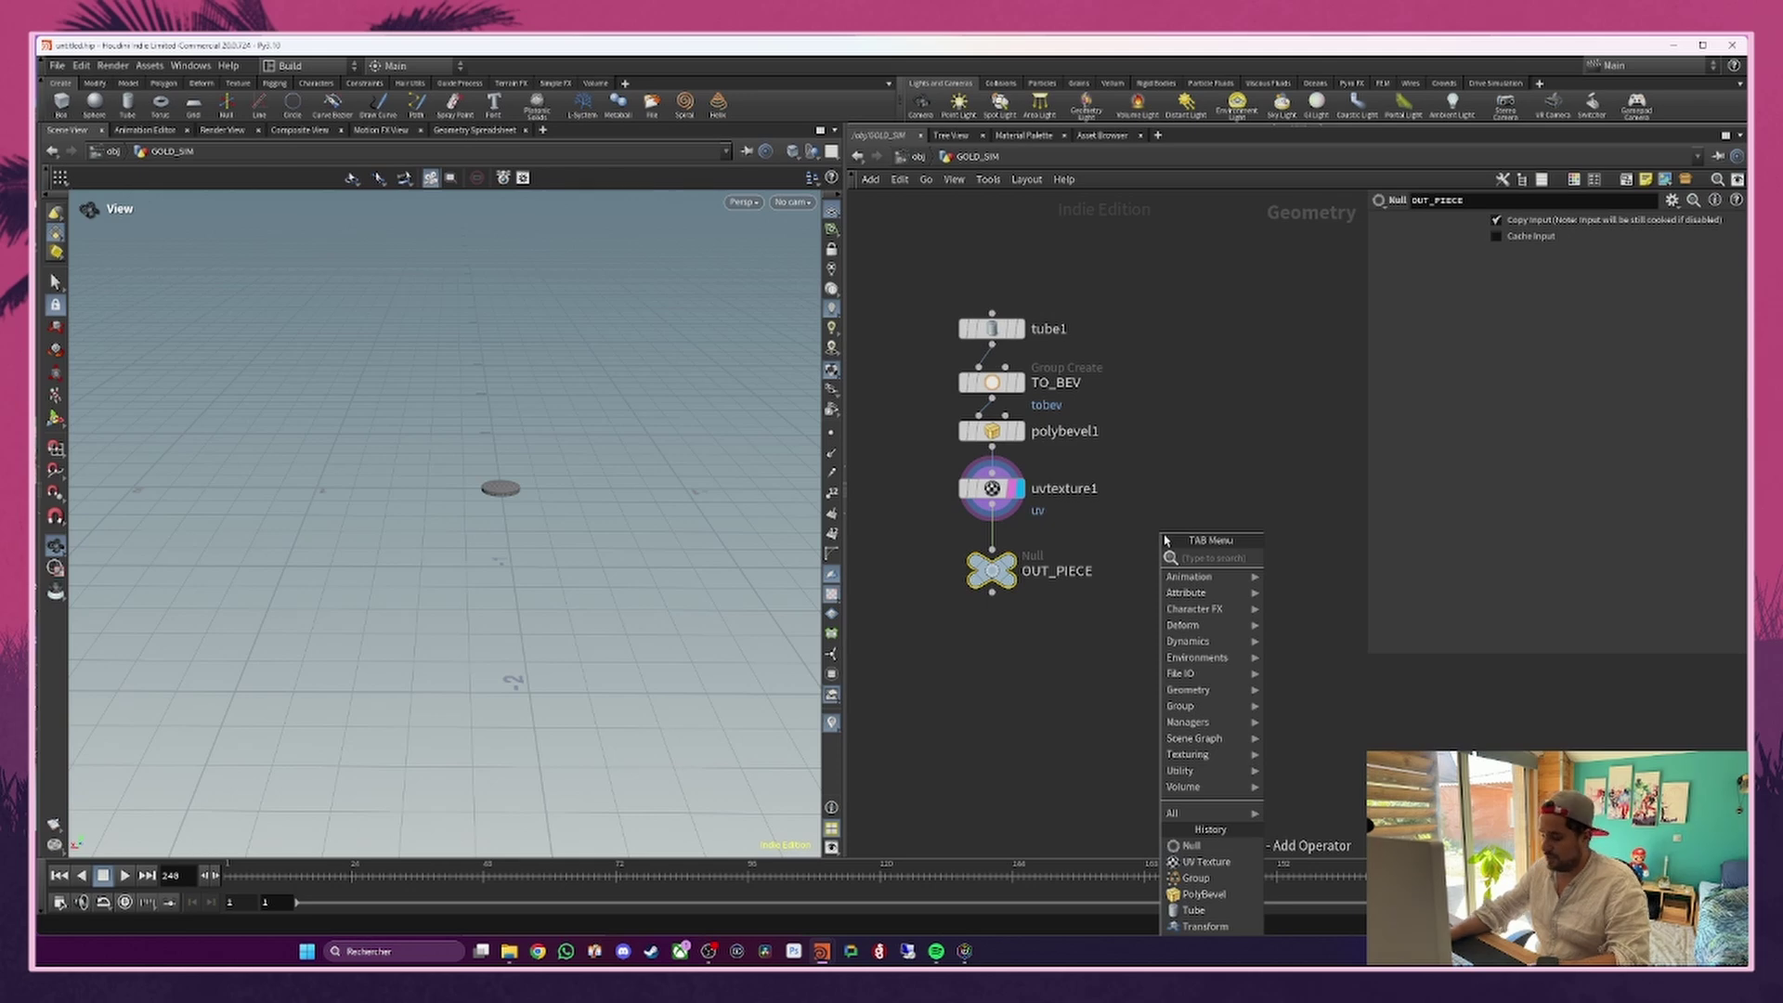
text(tube)
key(Return)
click(1227, 526)
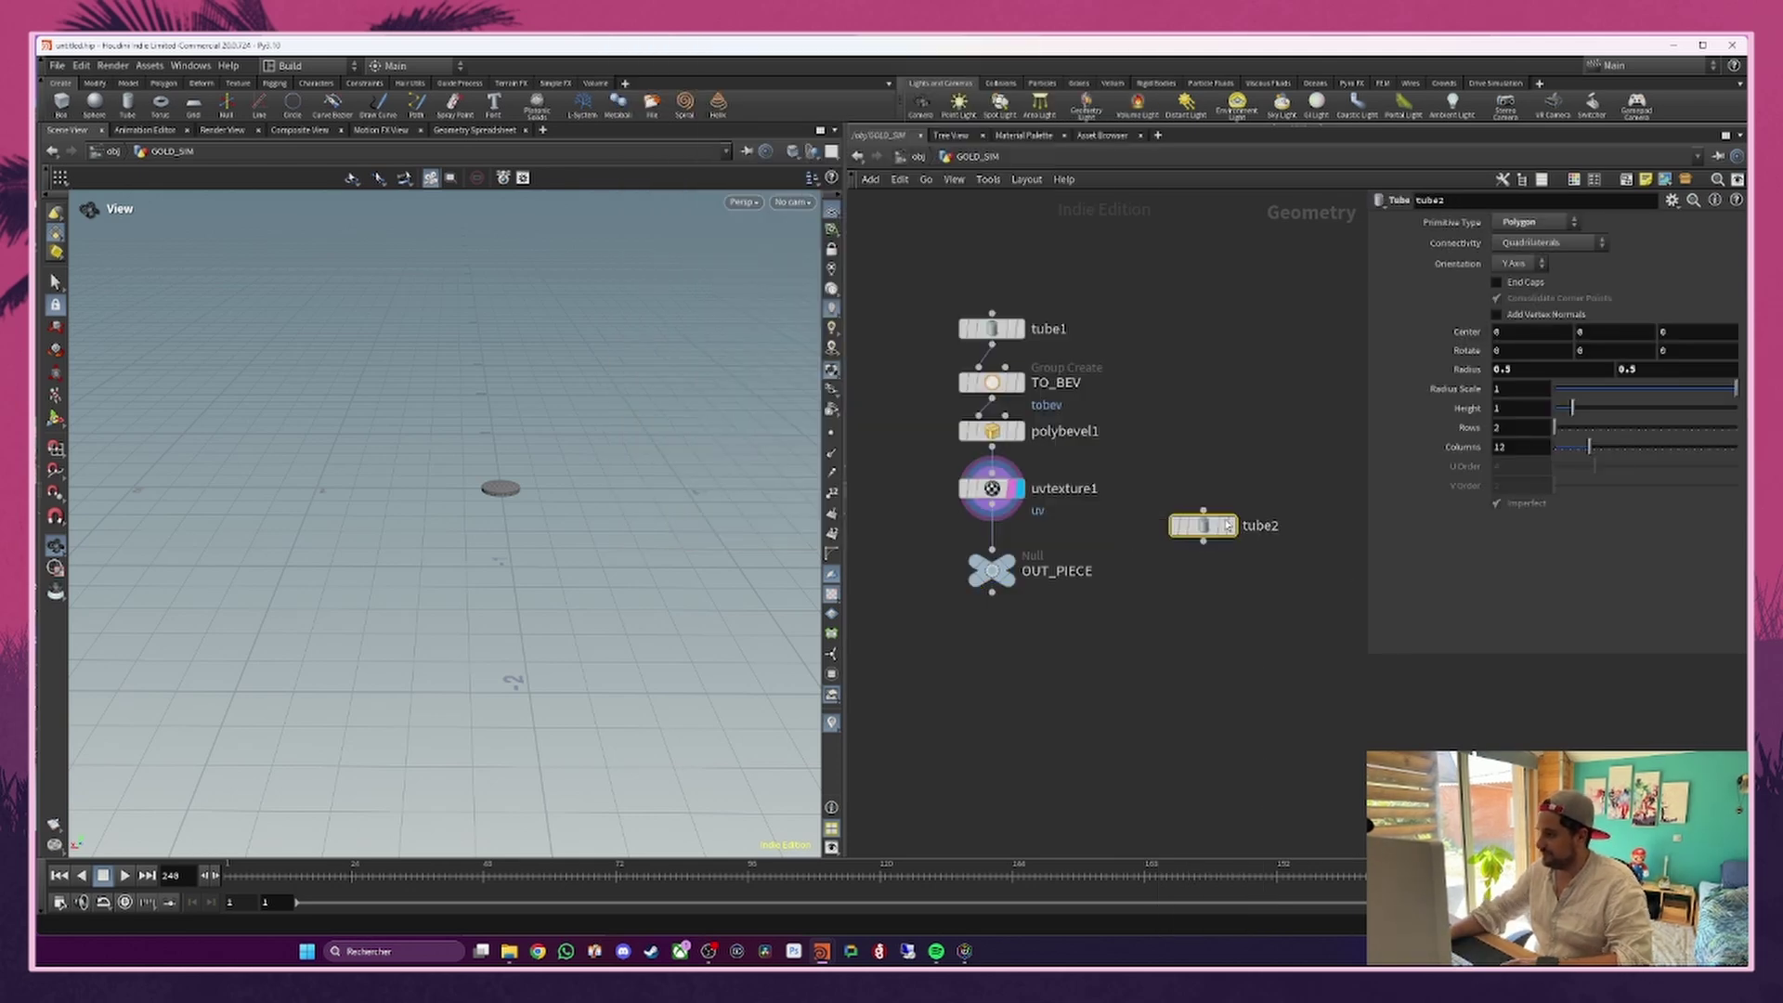
drag(1227, 526, 1297, 489)
click(1299, 488)
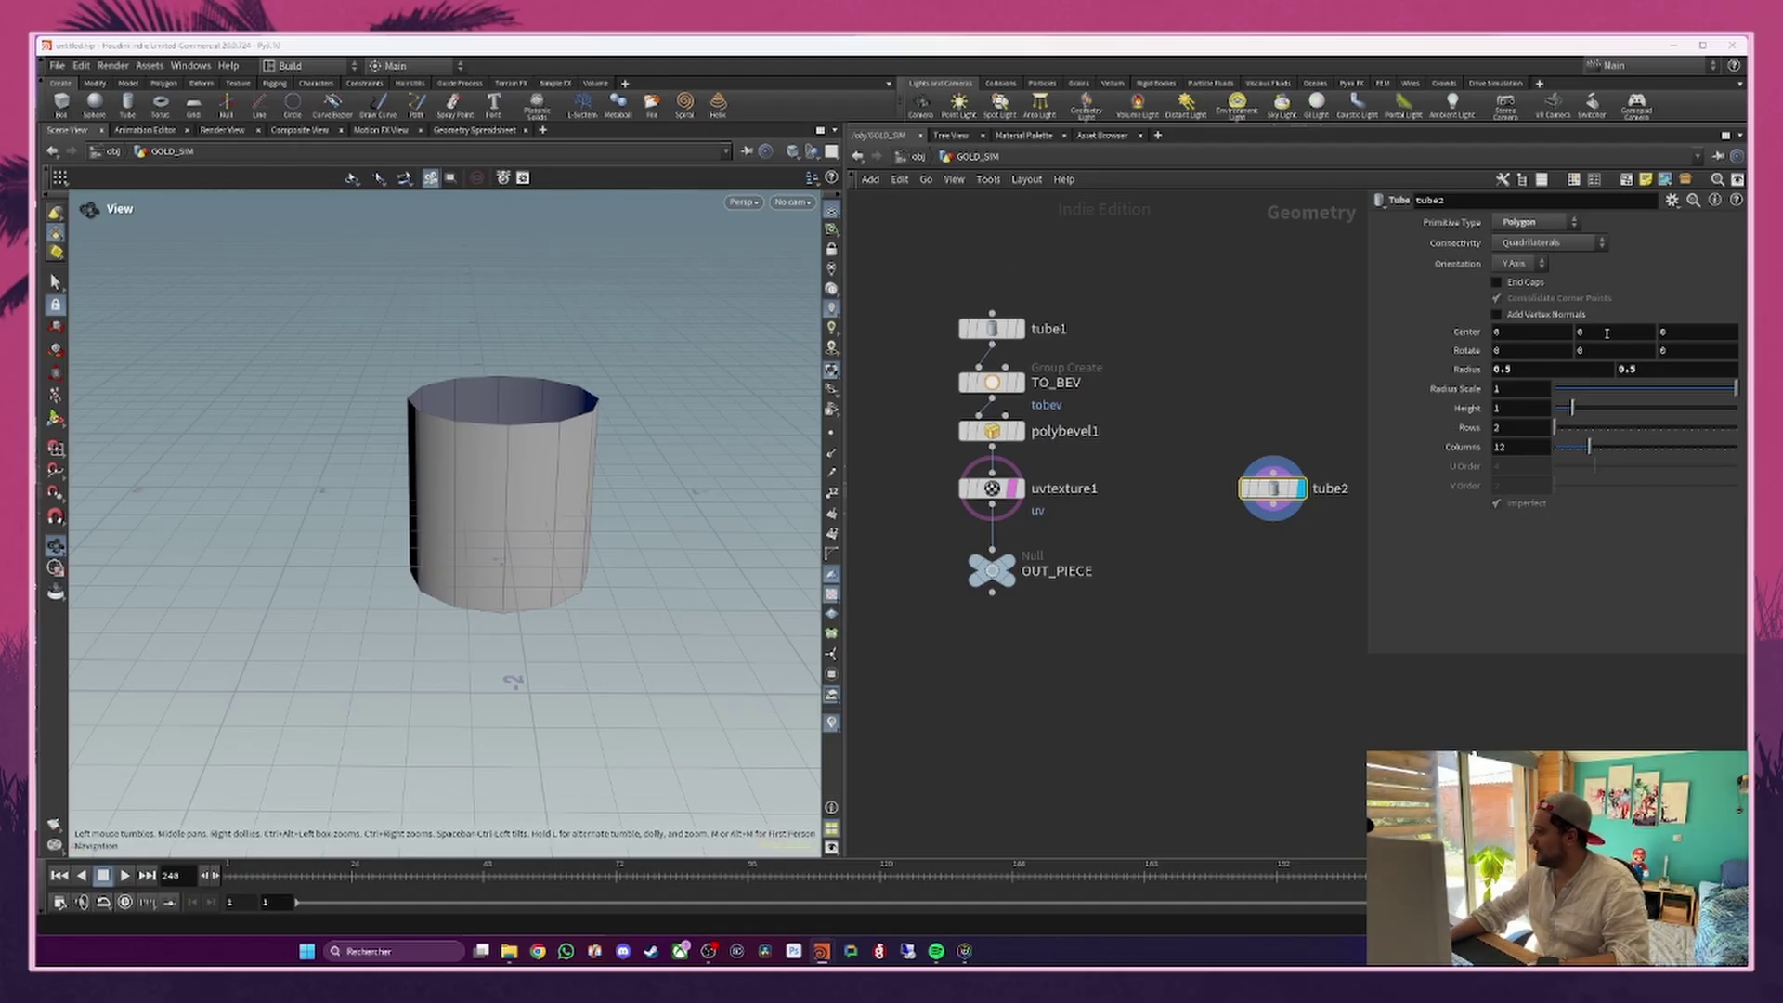
Step: Raise the new tube above the coin by setting its Center Y to 0.6
click(1606, 332)
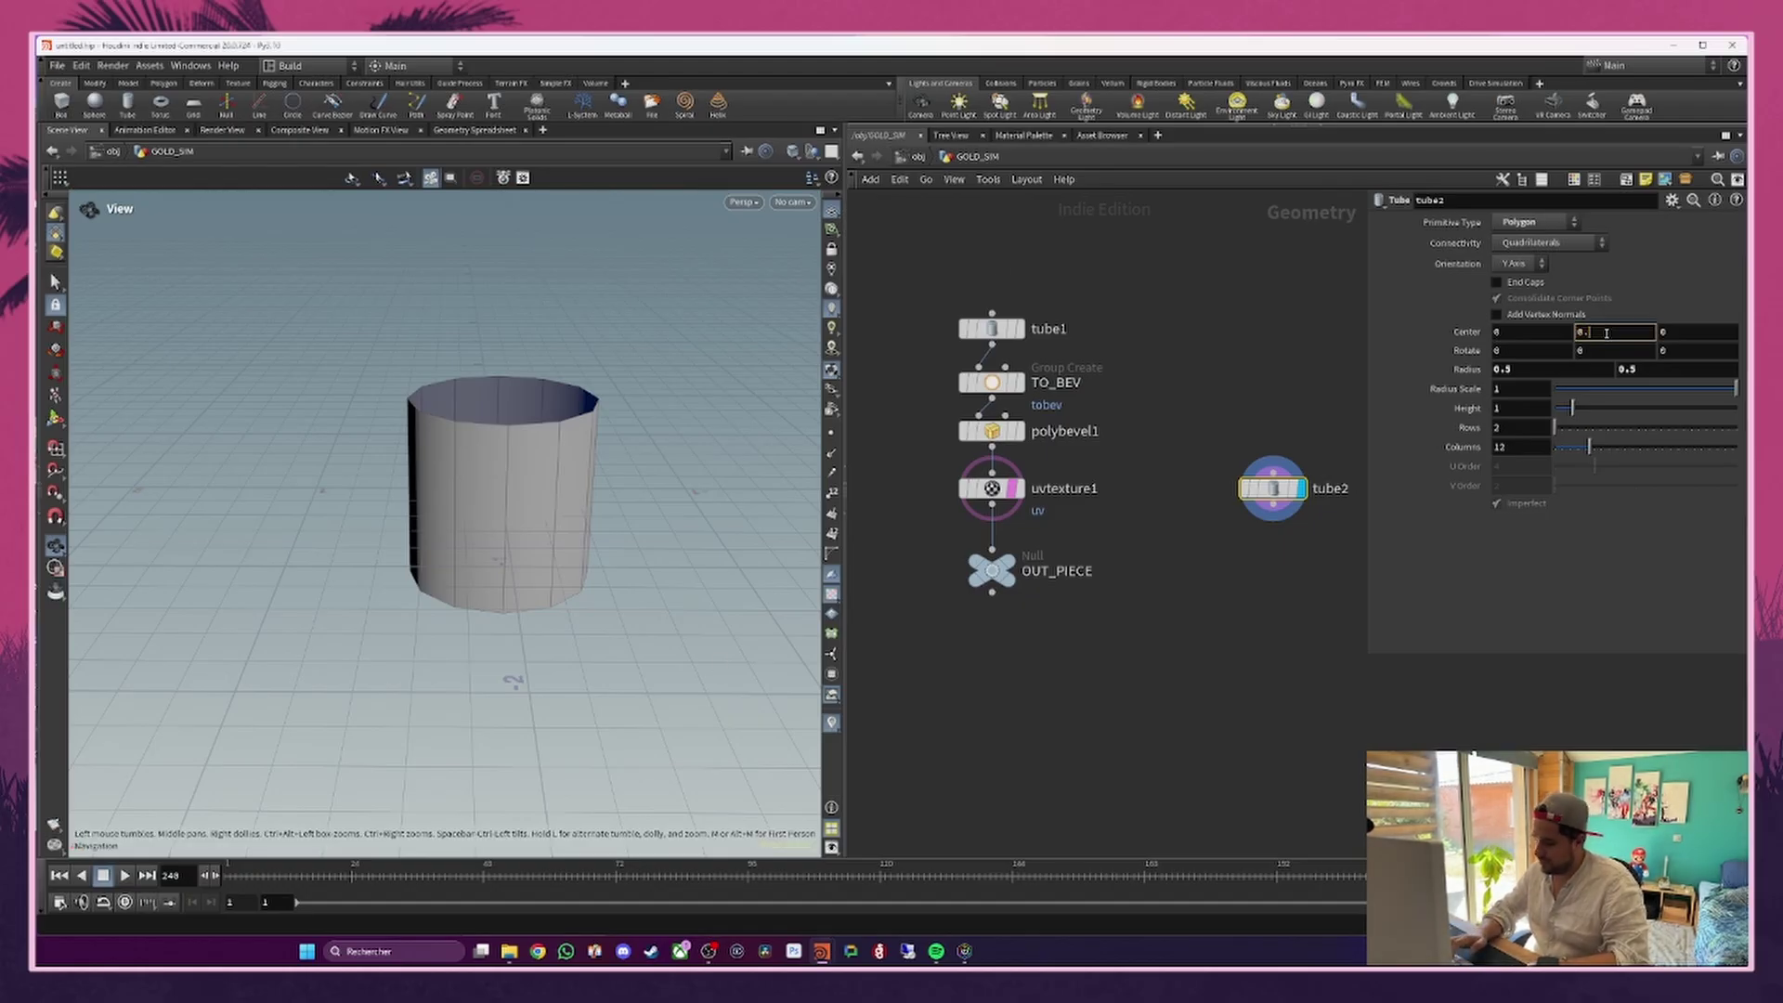
text(0.6)
key(Return)
drag(576, 436, 592, 400)
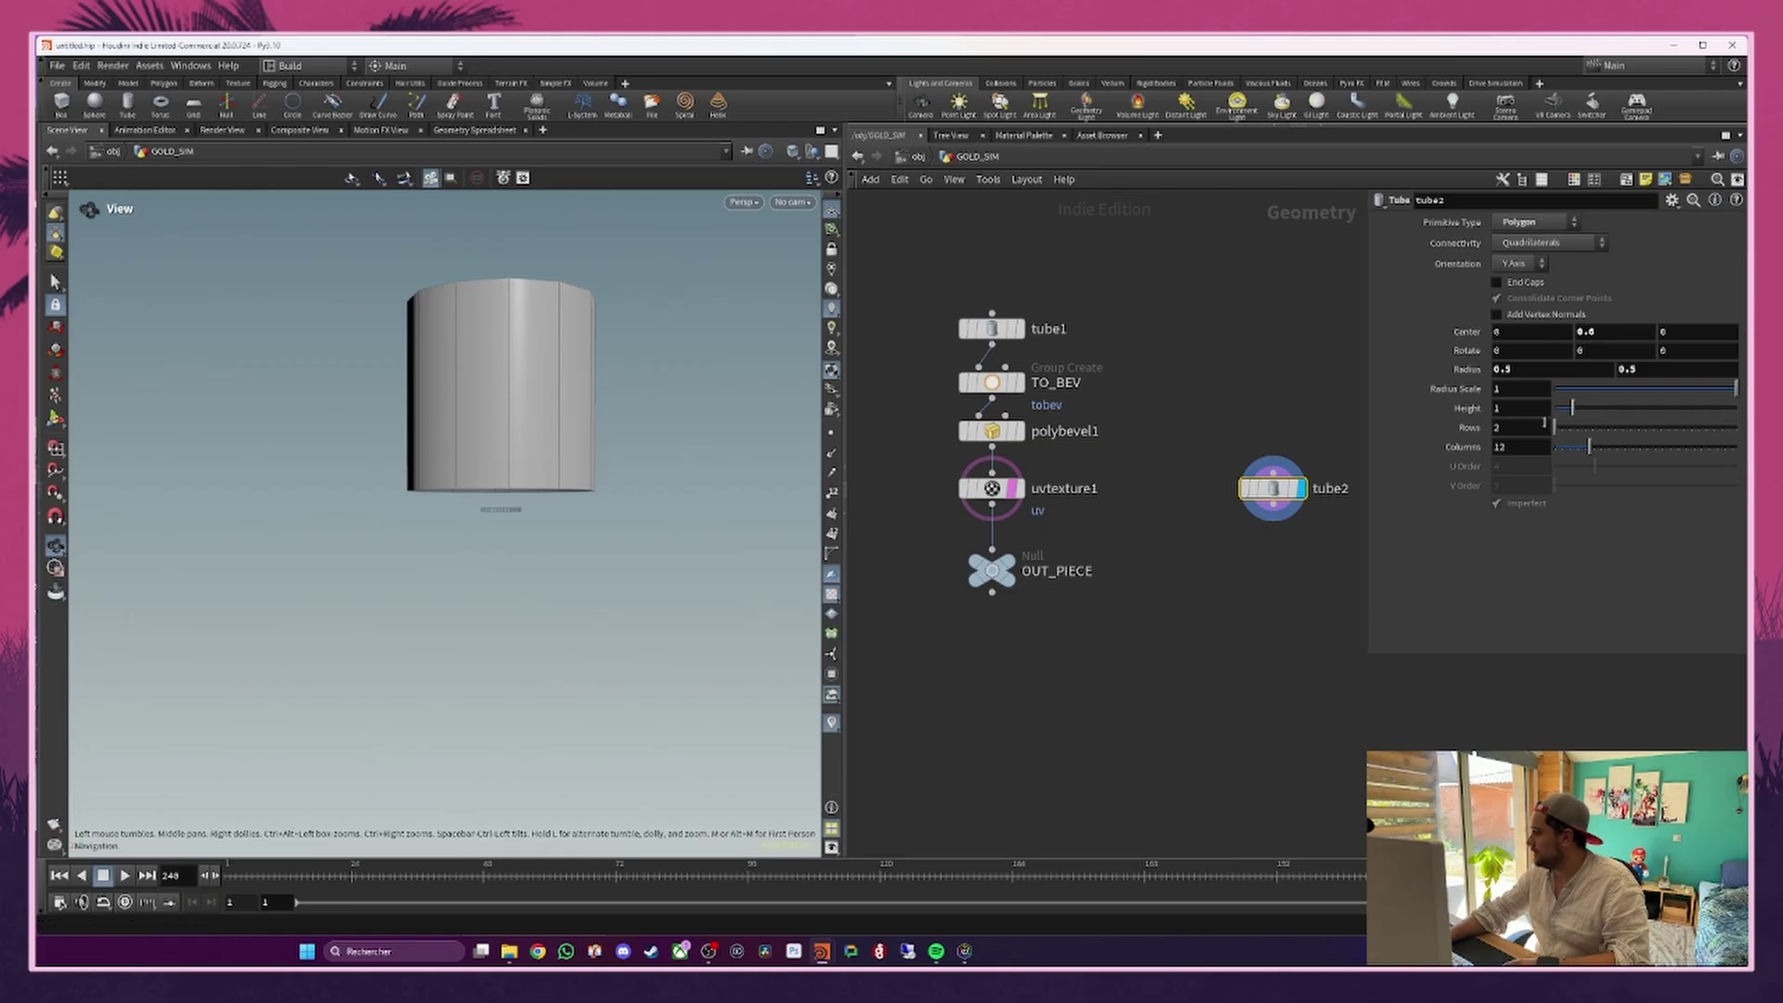
Step: Set tube2's Radius Scale to 0.3 and its Columns to 25
click(1529, 394)
key(BackSpace)
text(0.3)
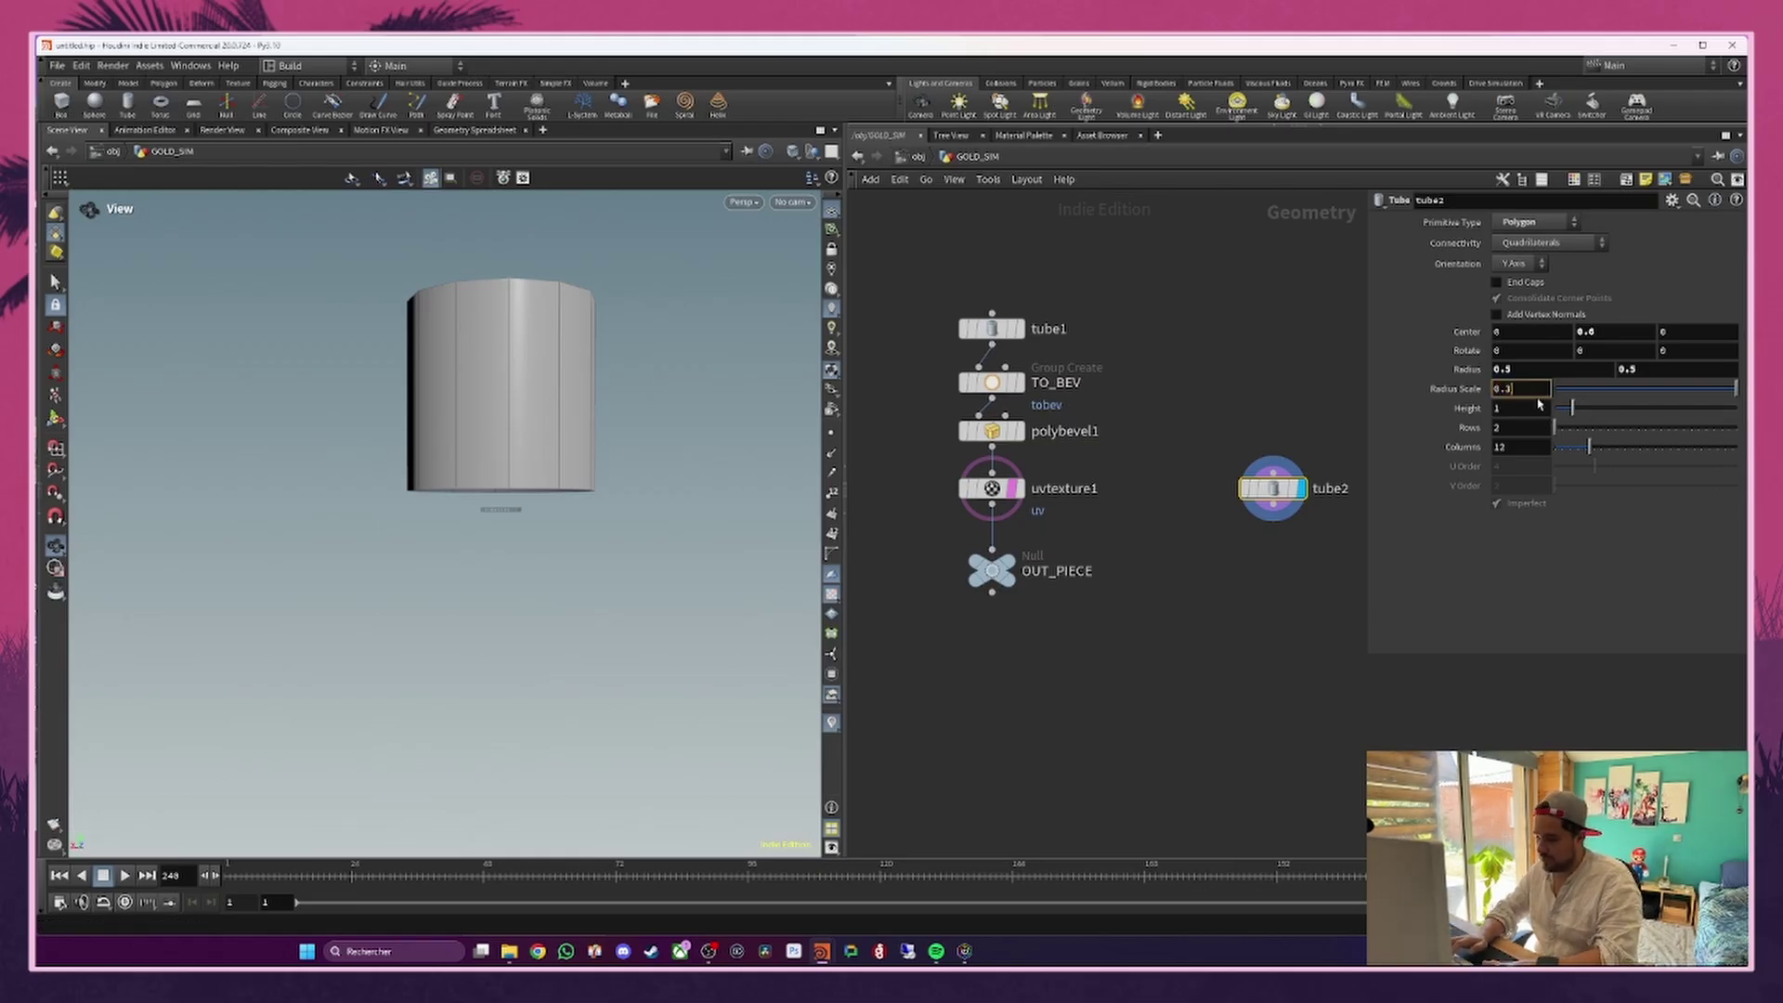
key(Return)
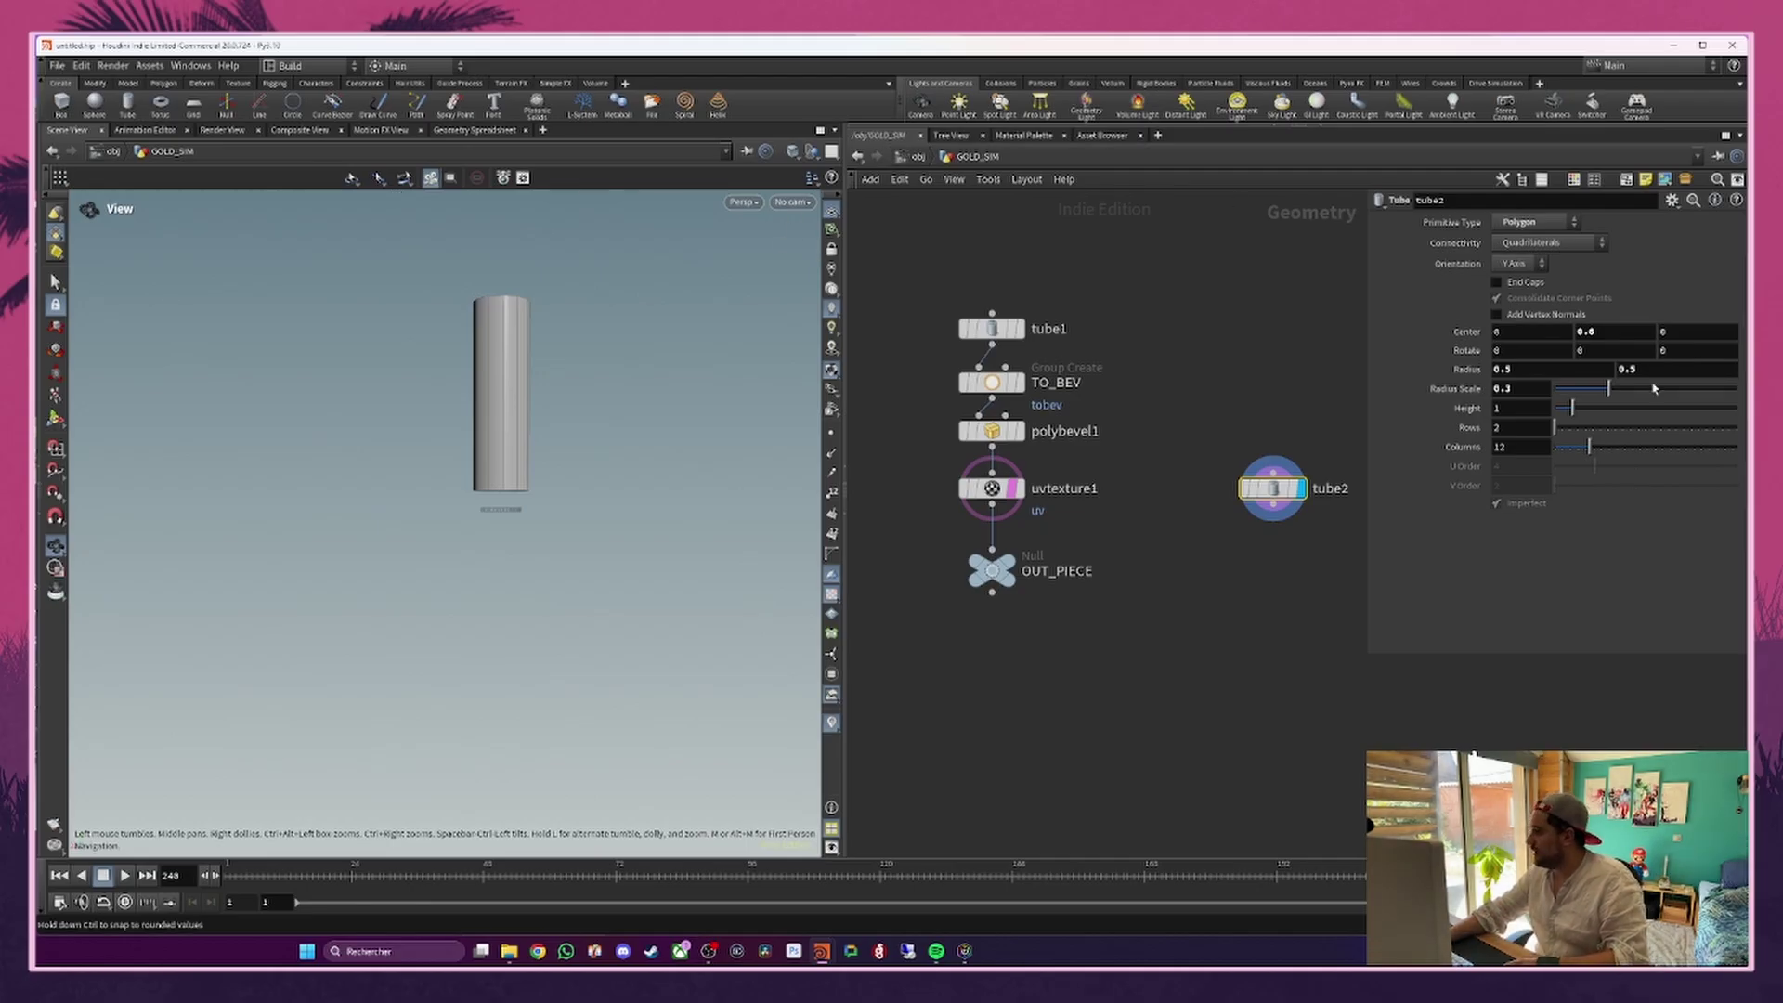
drag(1588, 447, 1640, 451)
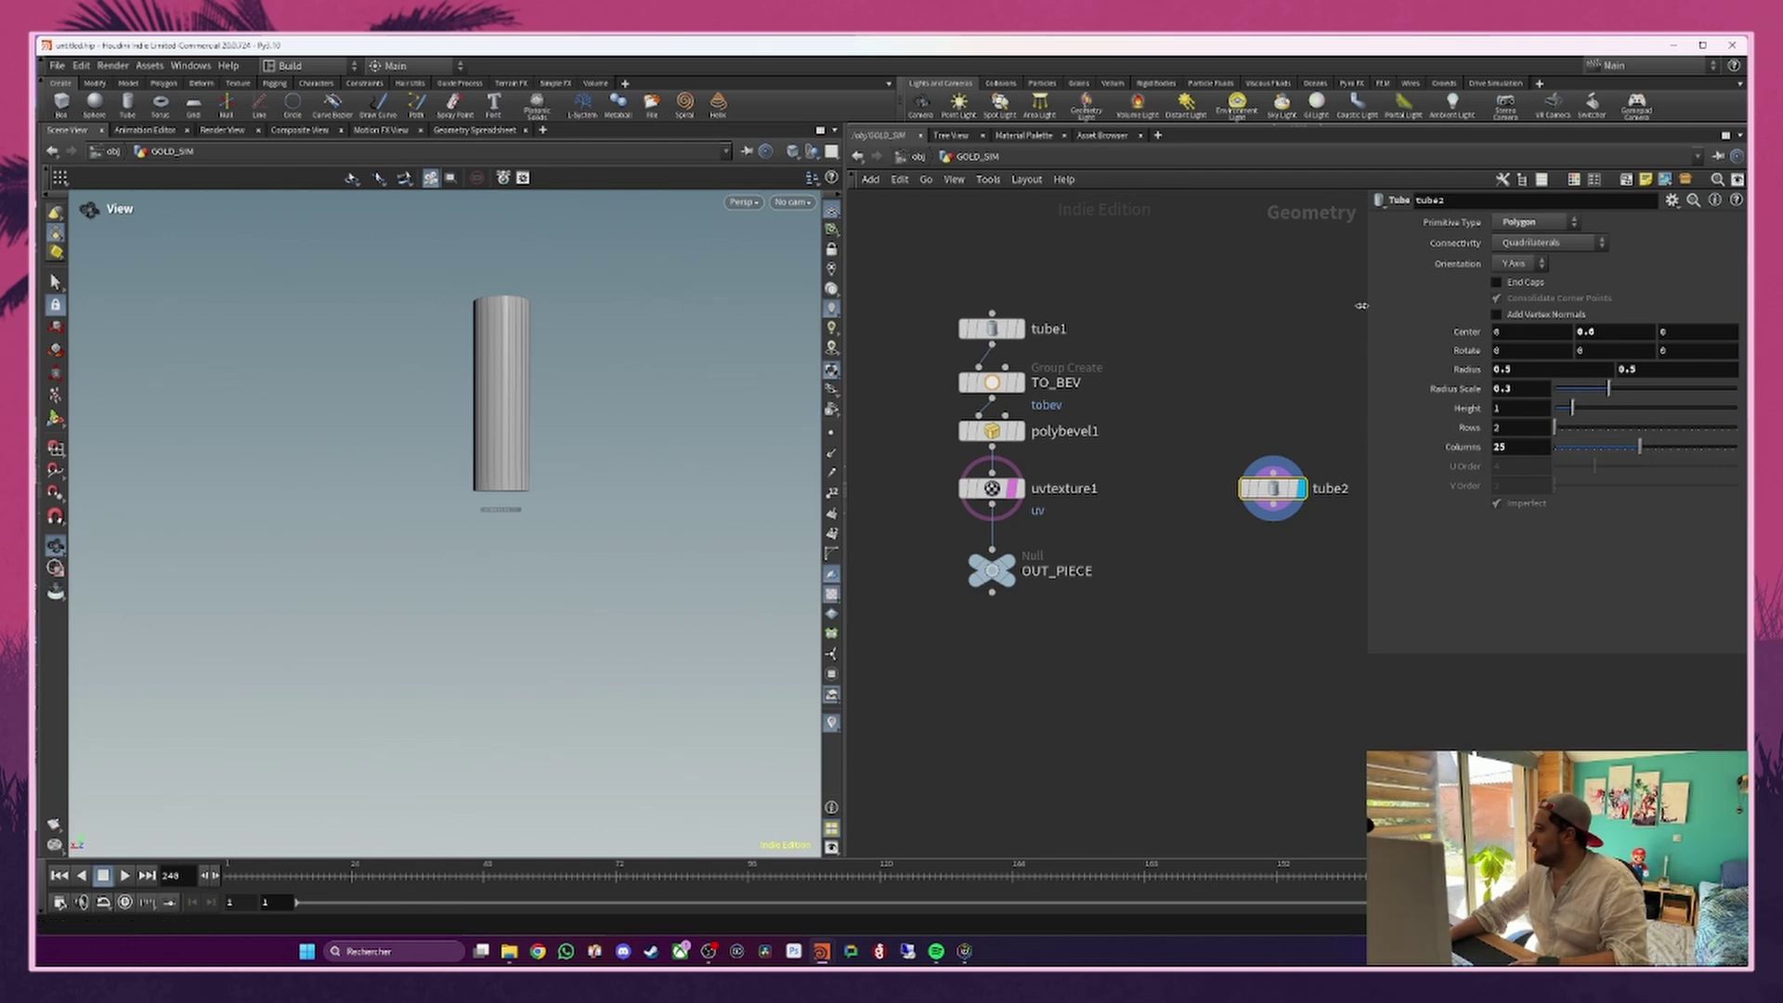
Step: Add a PolyExtrude node directly below tube2, connected to its output, and display its result
mouse_move(1280, 497)
drag(1279, 496, 1261, 563)
text(poly extru)
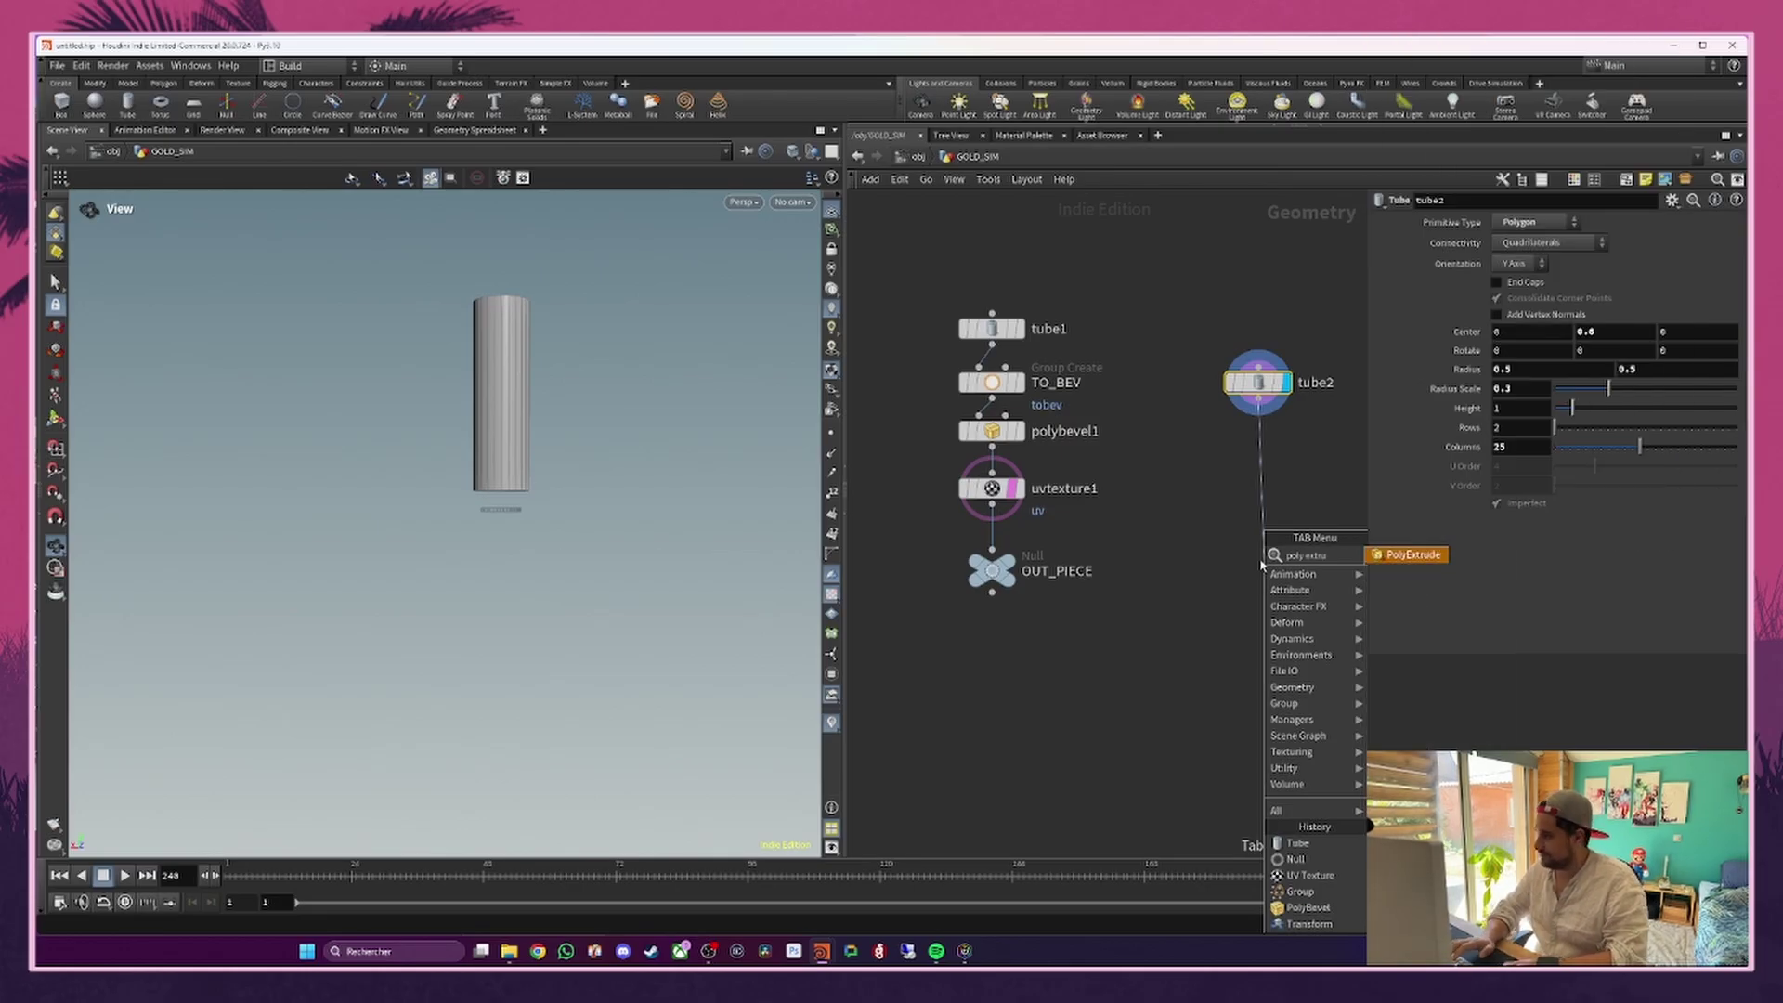
key(Return)
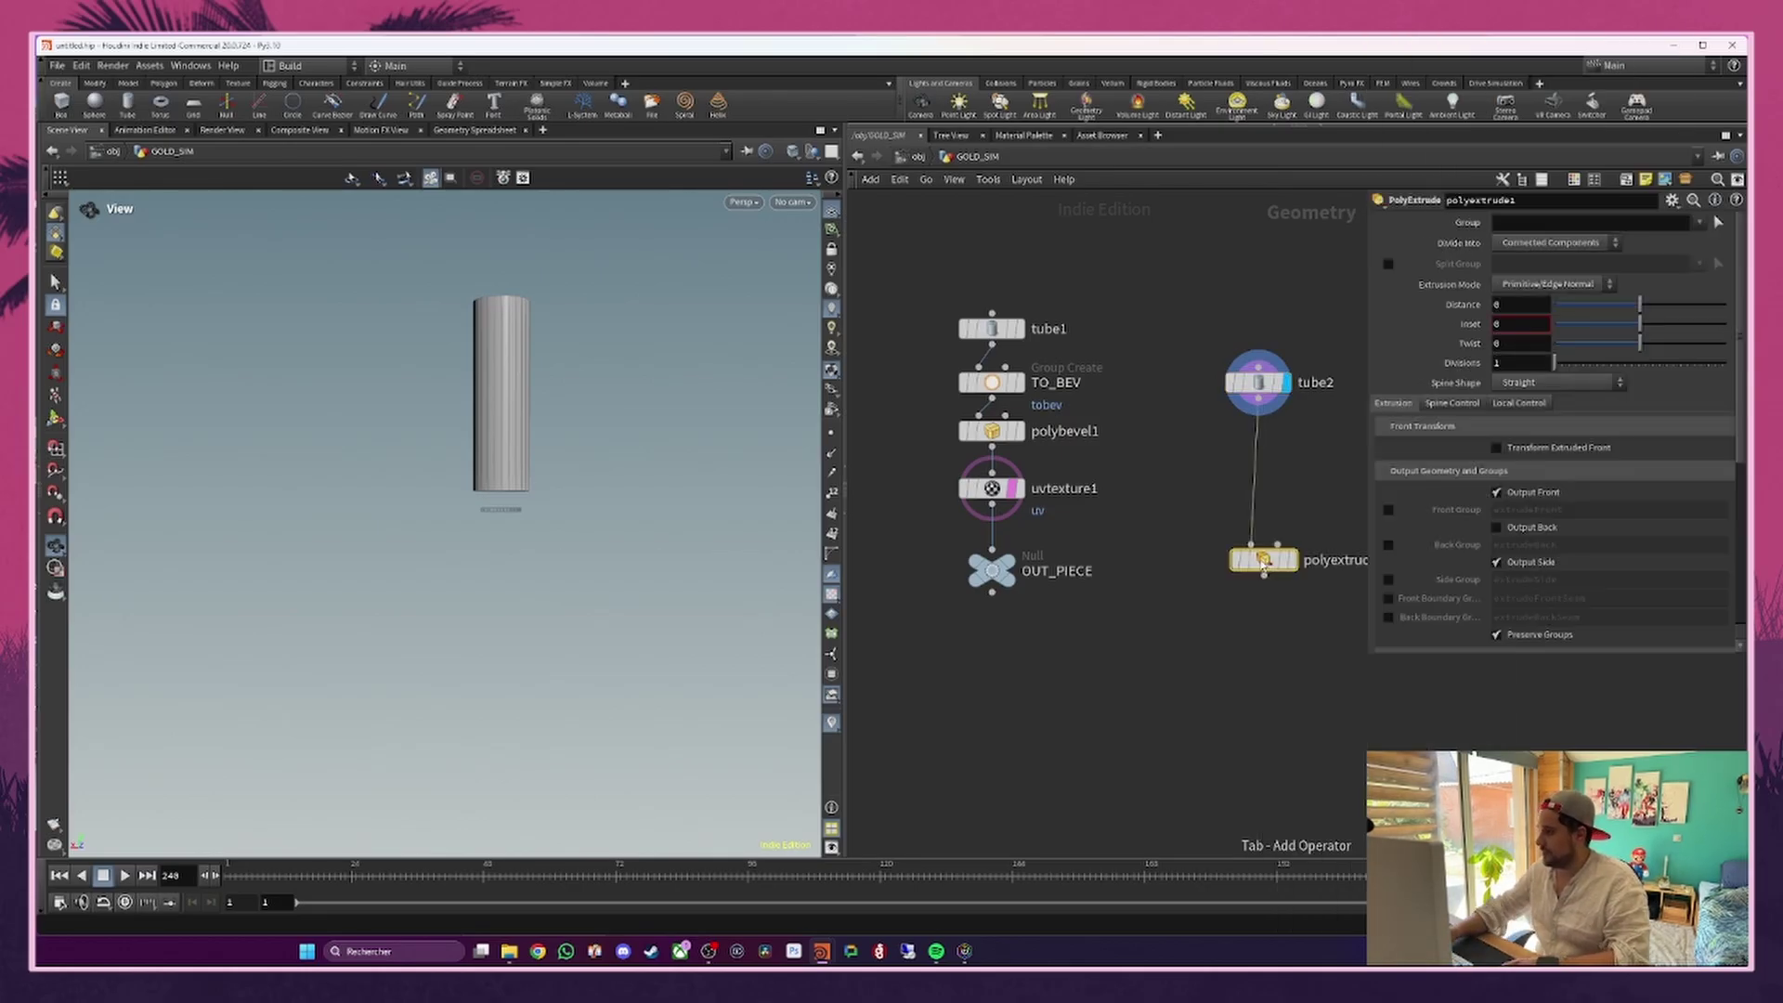
click(1257, 429)
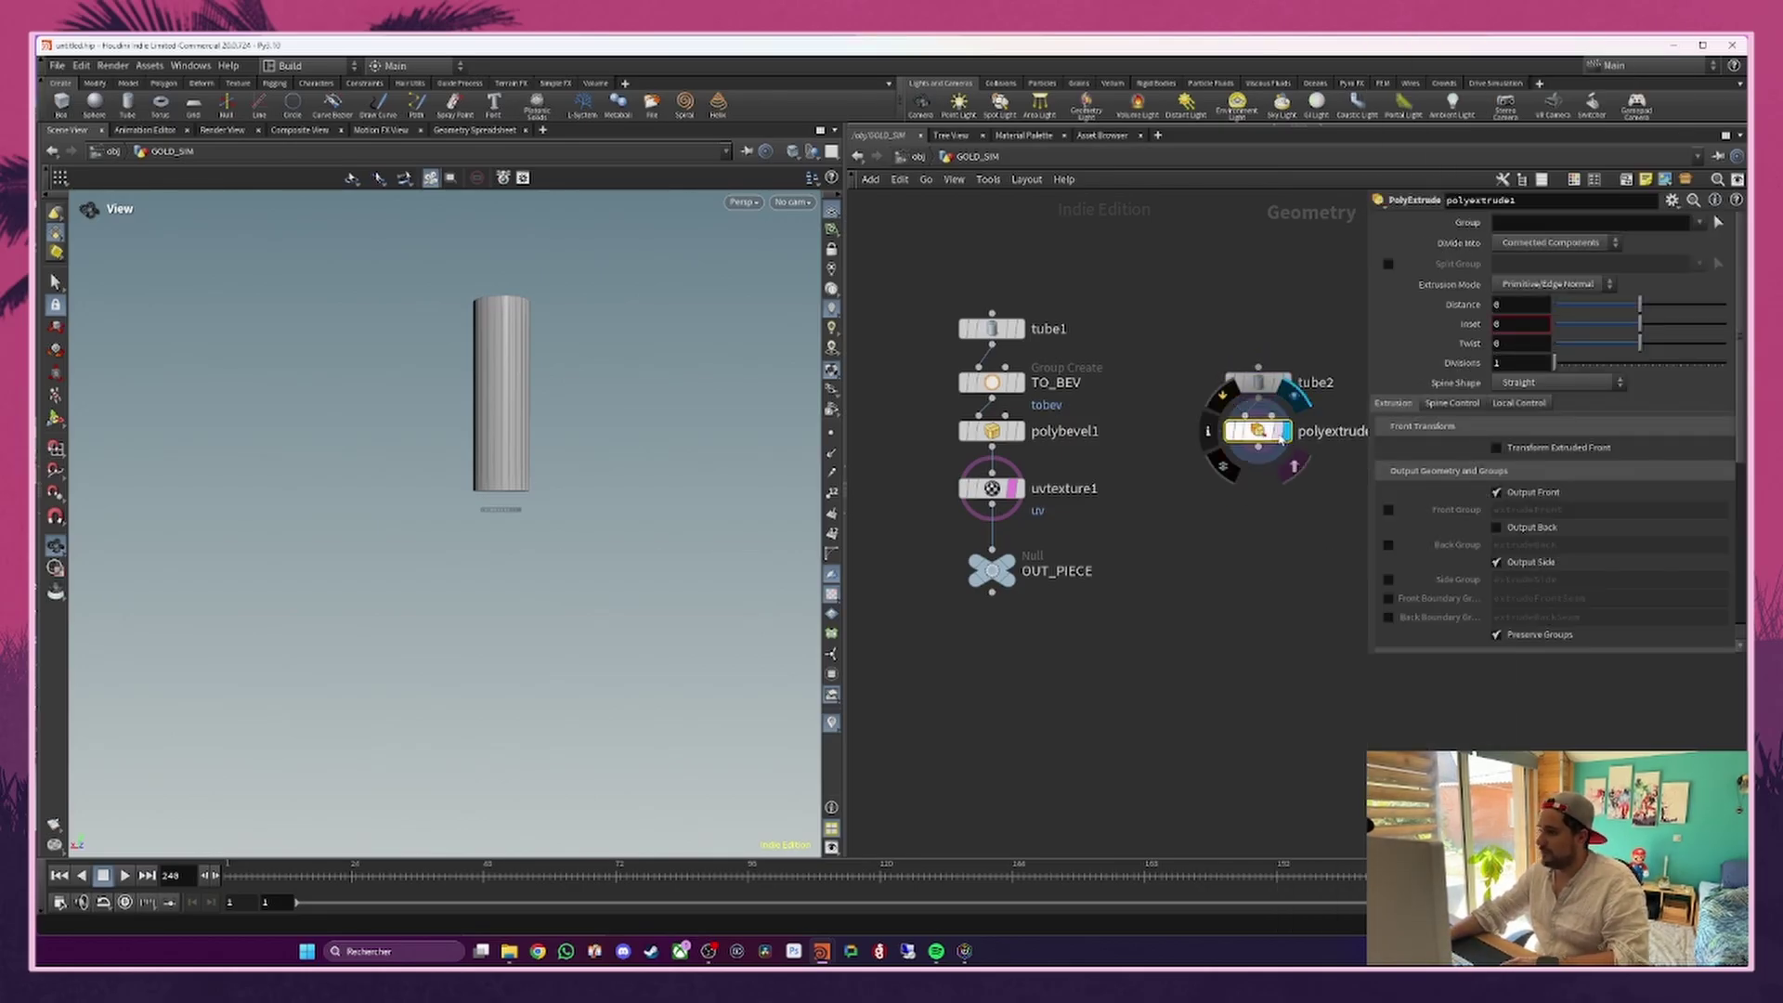
Step: Set the PolyExtrude distance to 2.5 to thicken the tube into a wide ring
drag(1639, 304, 1691, 305)
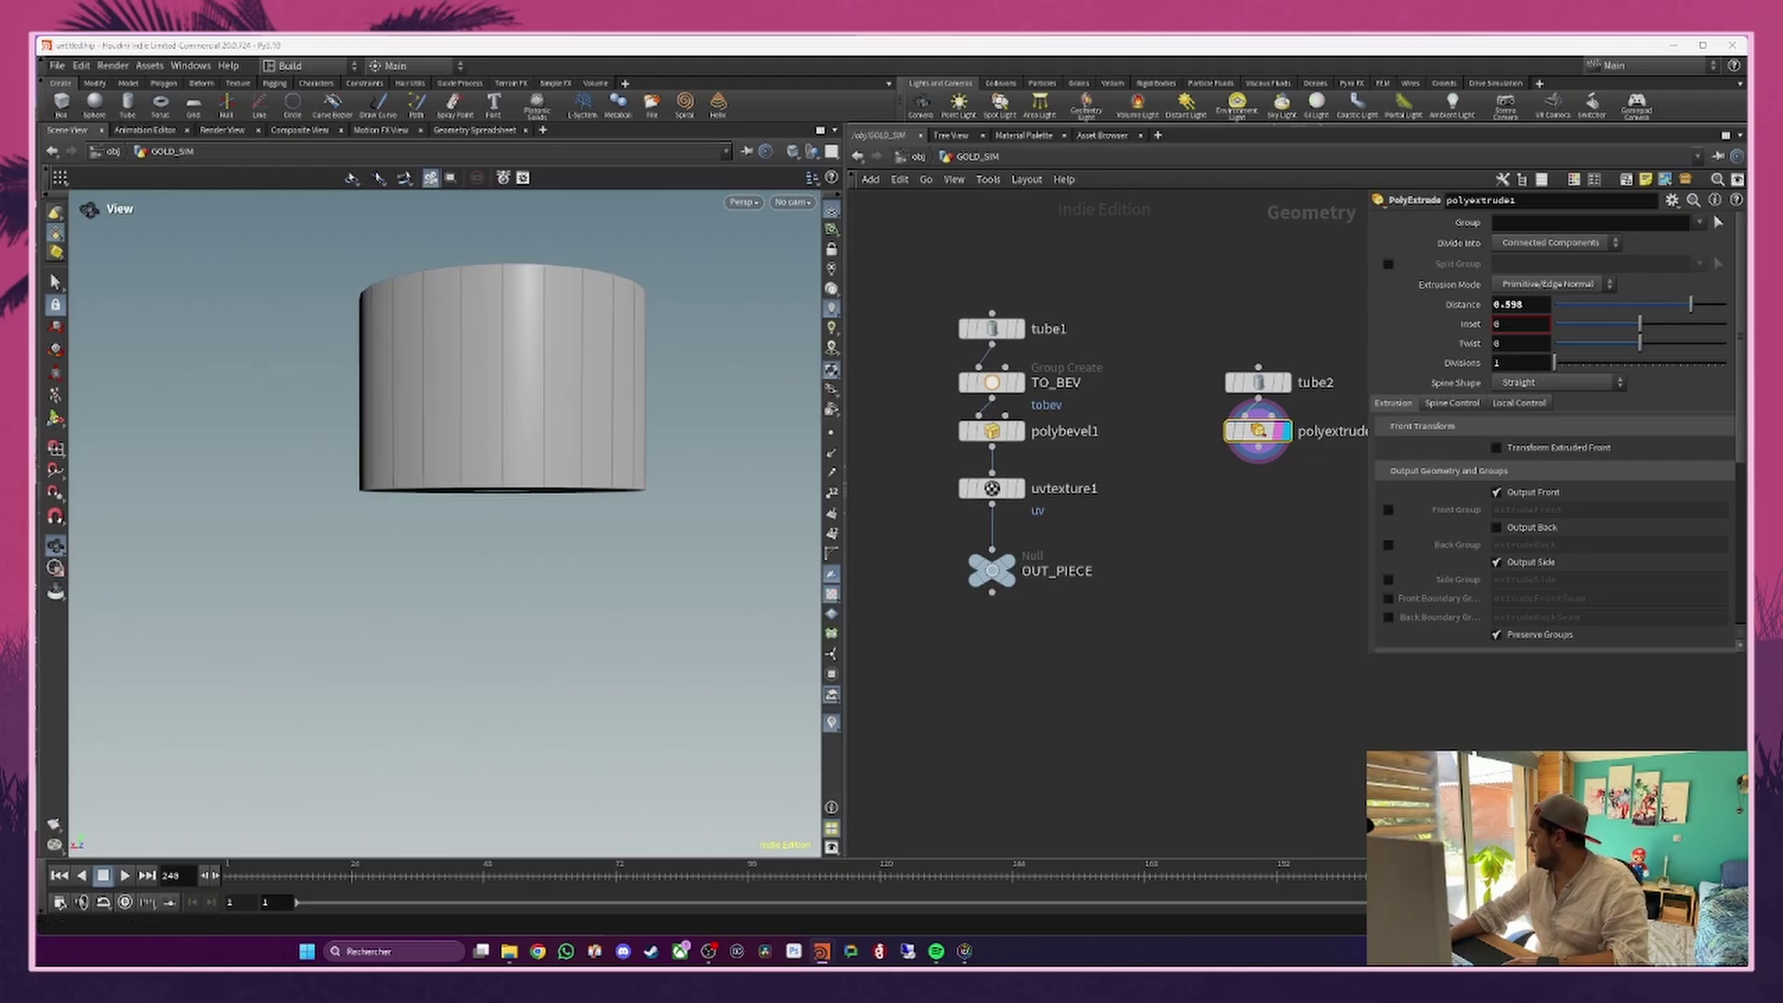
click(1521, 304)
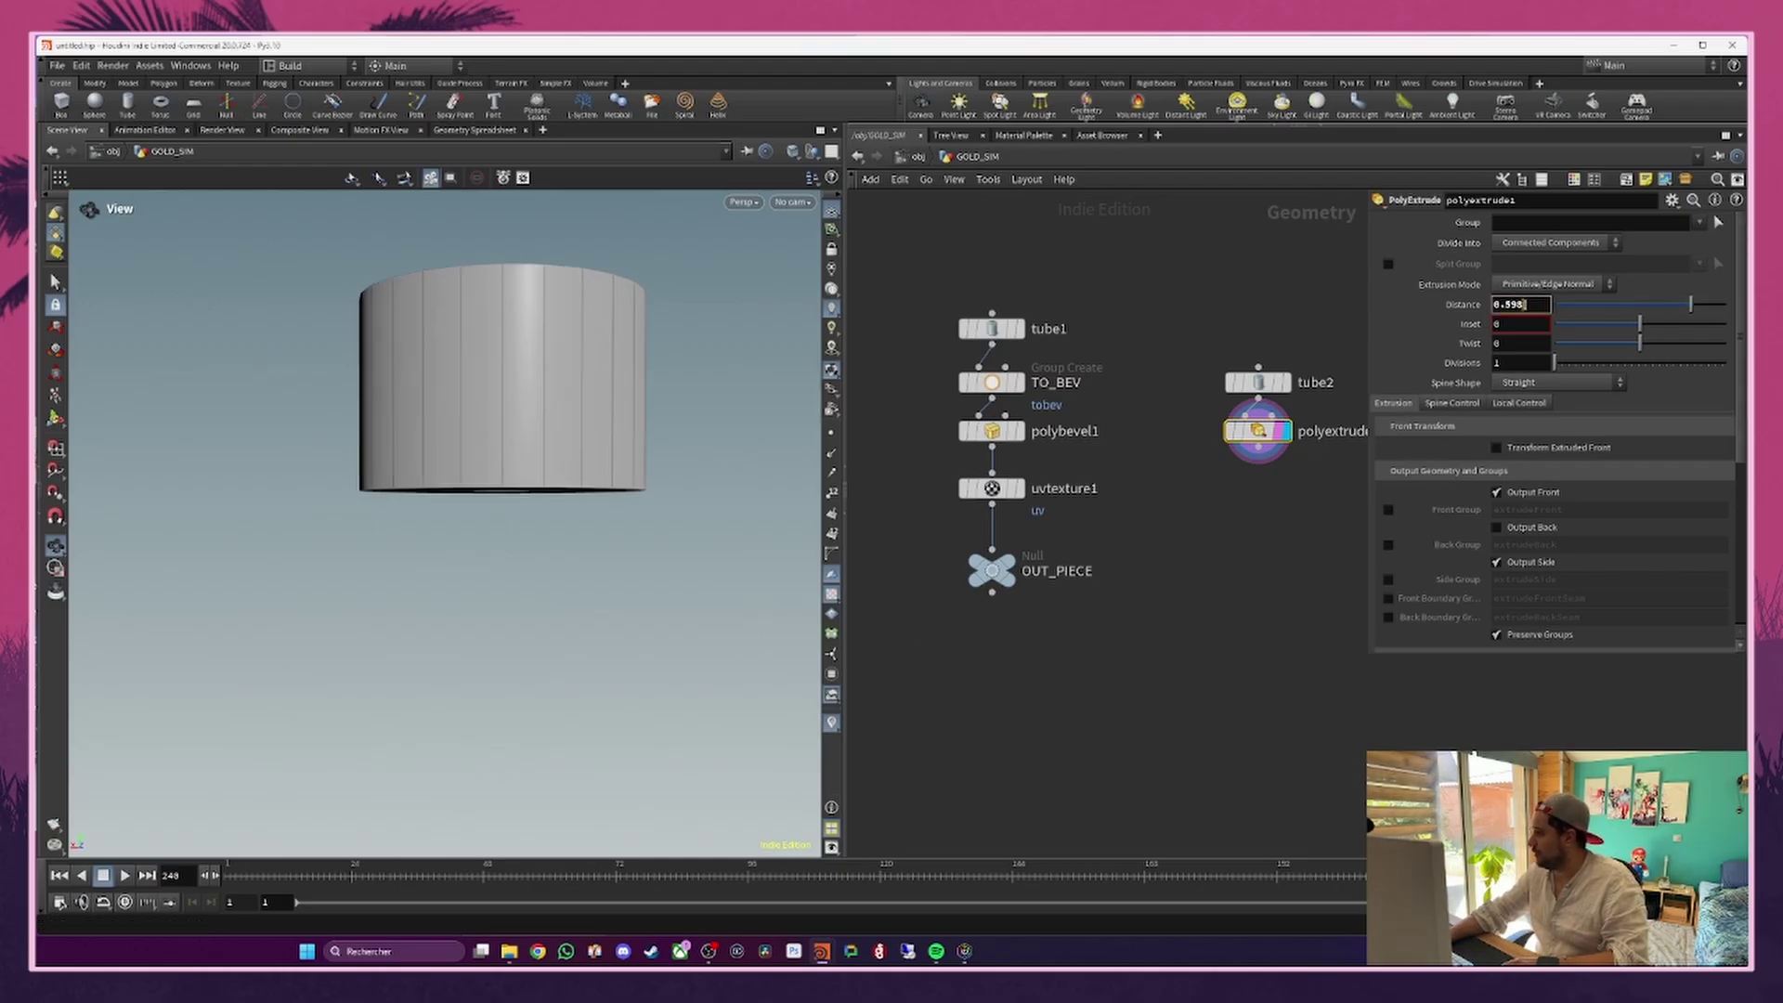
text(2.5)
key(Return)
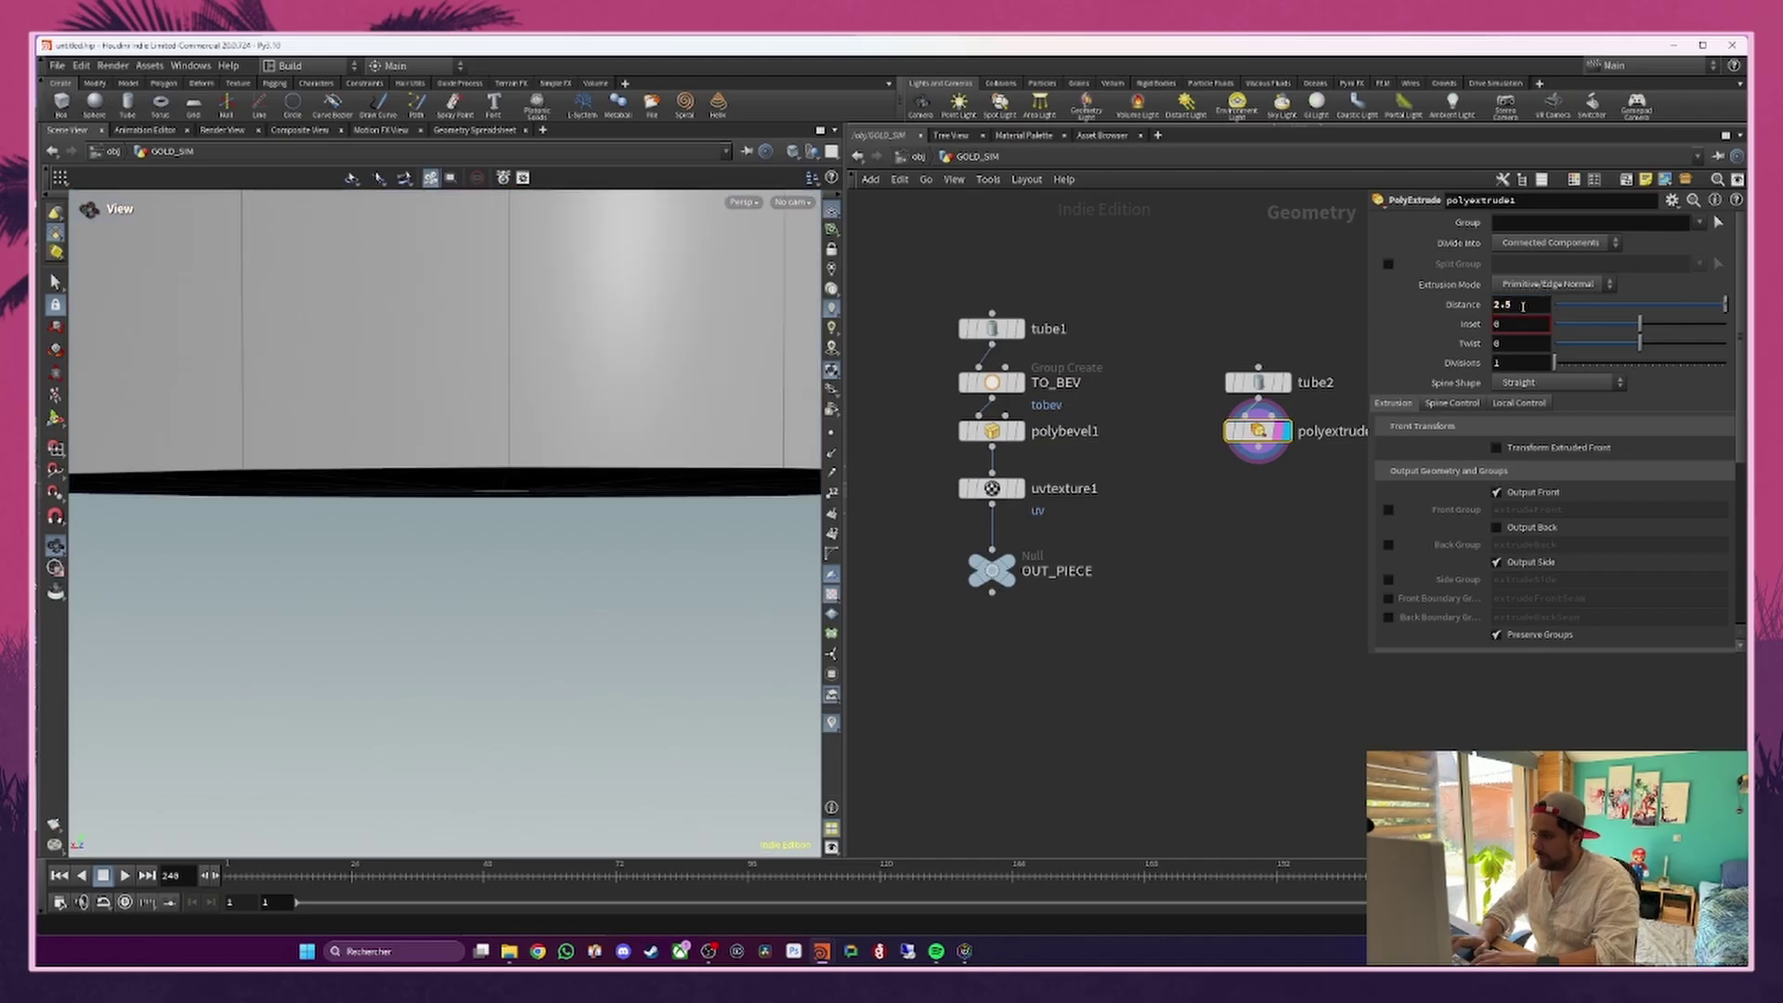
scroll(617, 466, down, 5)
drag(617, 466, 568, 434)
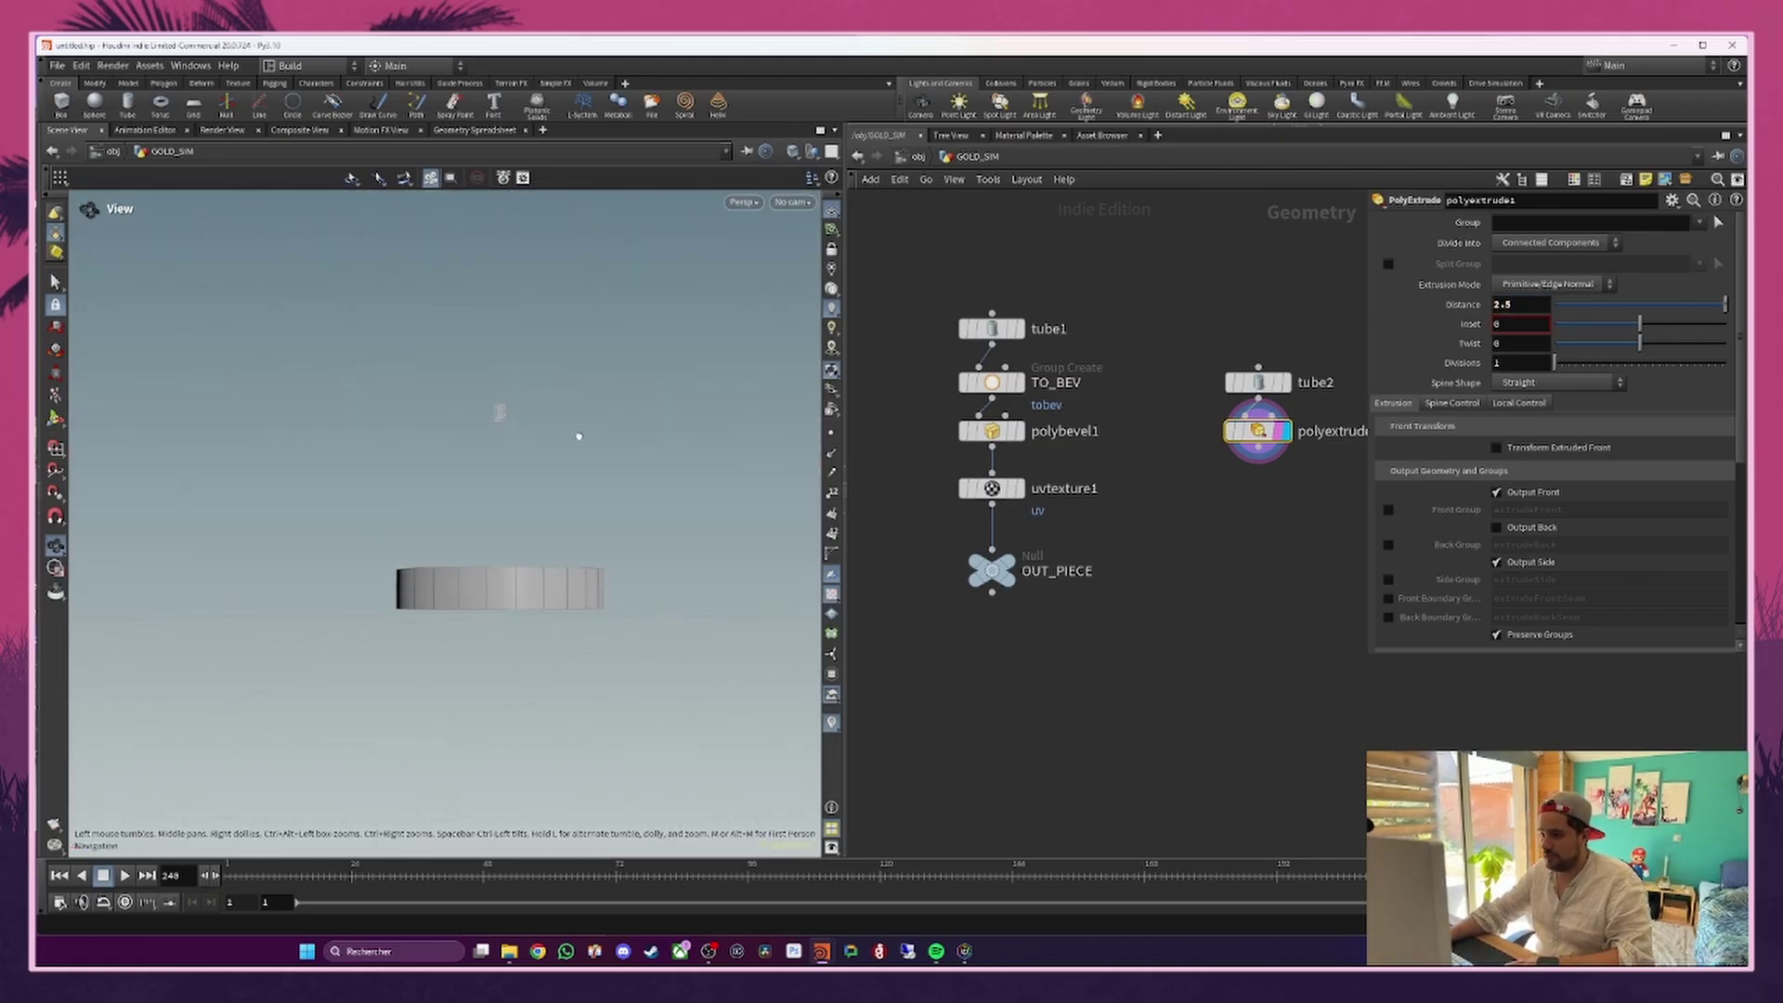
right_drag(502, 530, 473, 730)
mouse_move(472, 730)
mouse_down()
mouse_move(505, 579)
mouse_move(454, 757)
mouse_up()
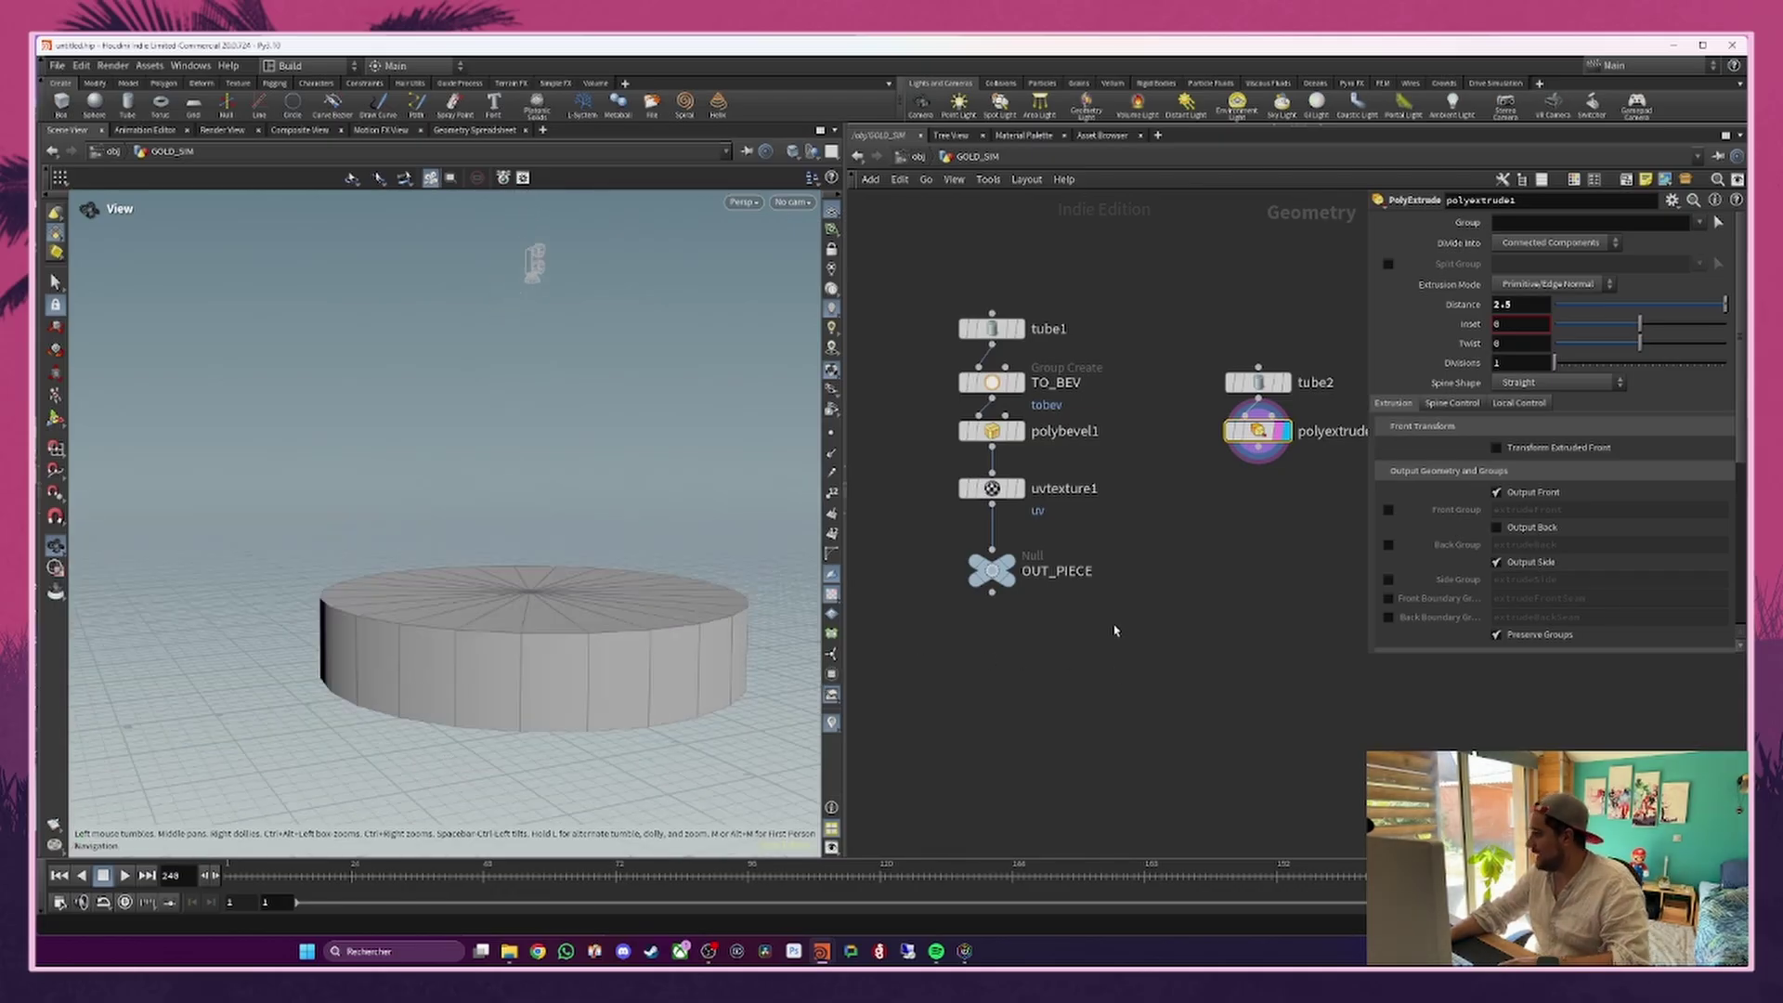
Step: Inspect the hole in the centre of the extruded ring and enable Output Back on the PolyExtrude
drag(513, 633, 520, 752)
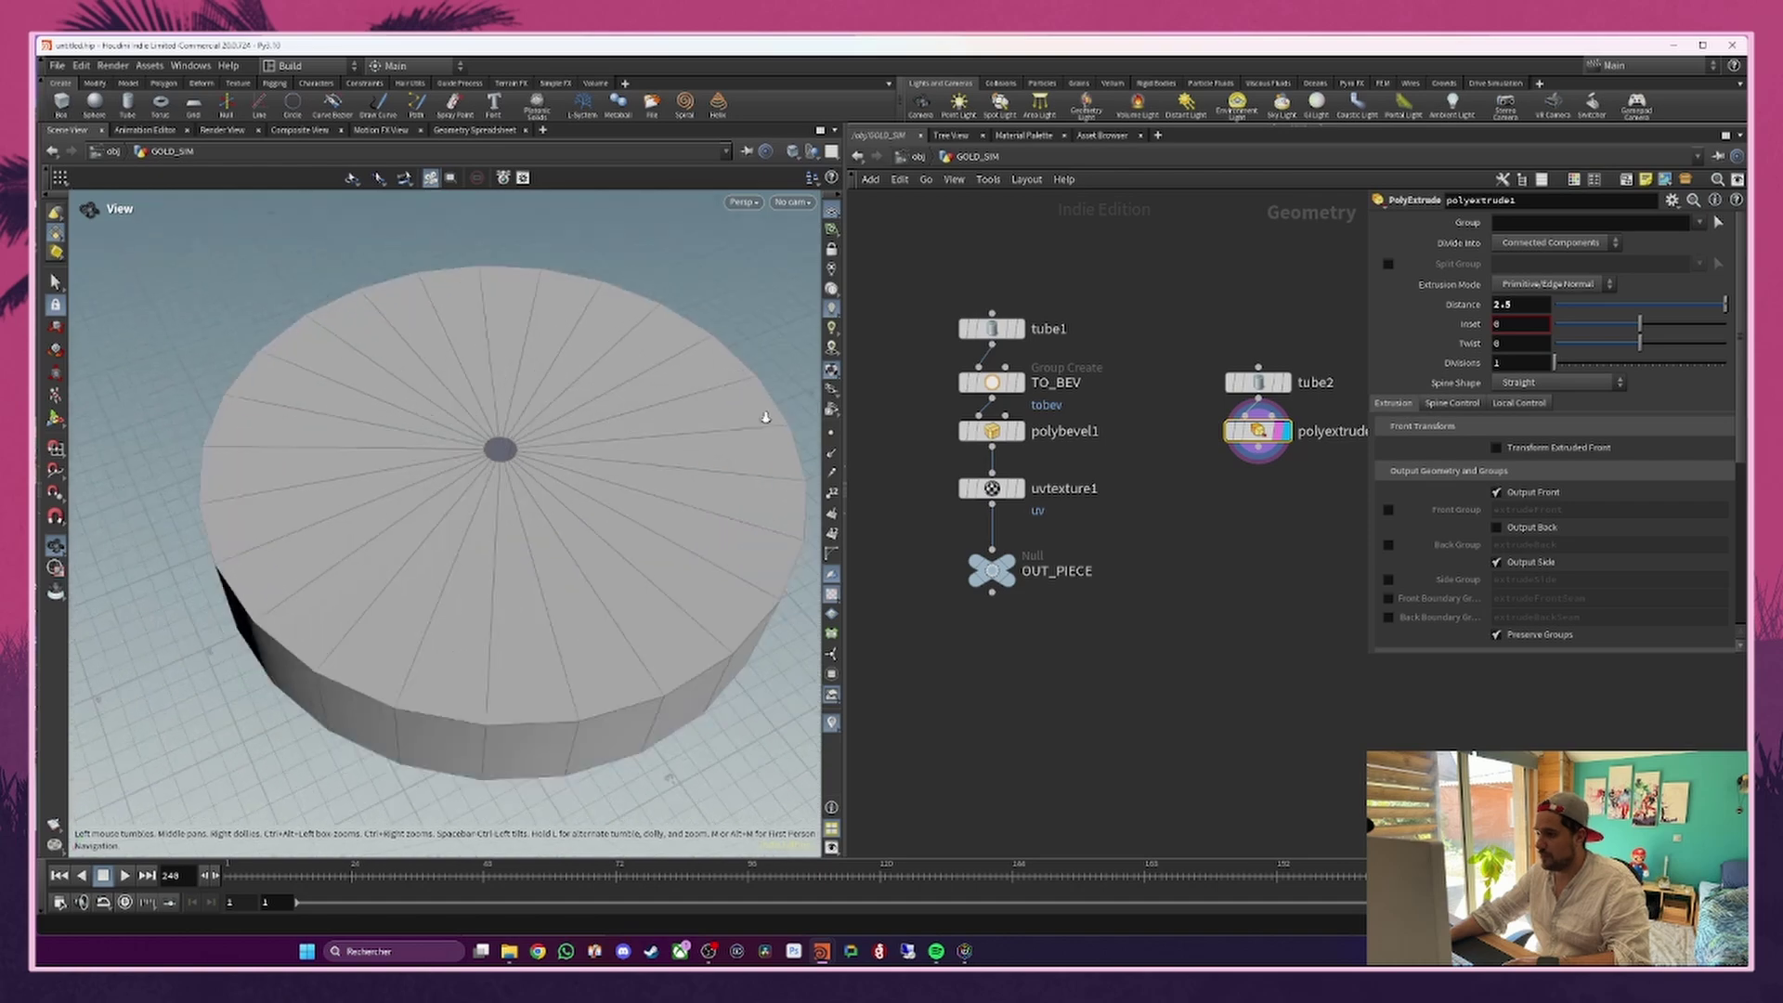
scroll(765, 414, up, 5)
mouse_move(715, 445)
mouse_down()
mouse_move(610, 554)
mouse_move(613, 620)
mouse_move(539, 503)
mouse_up()
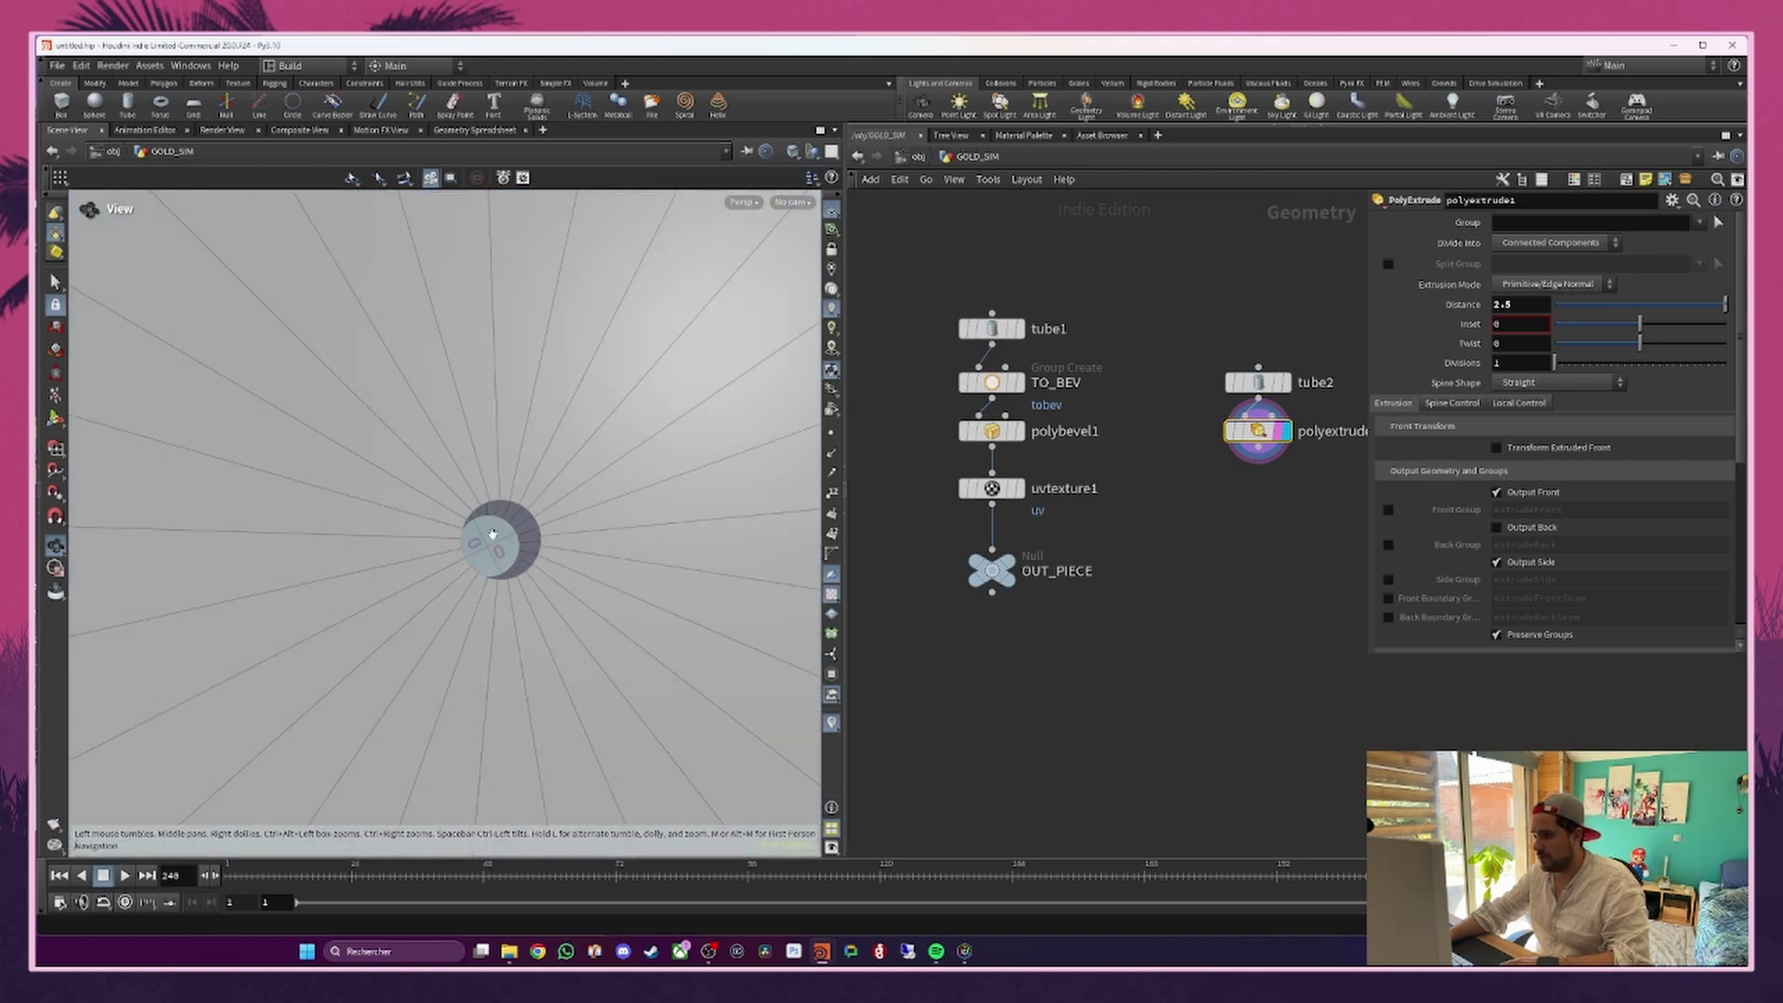
click(1496, 527)
scroll(457, 503, down, 5)
drag(457, 503, 536, 318)
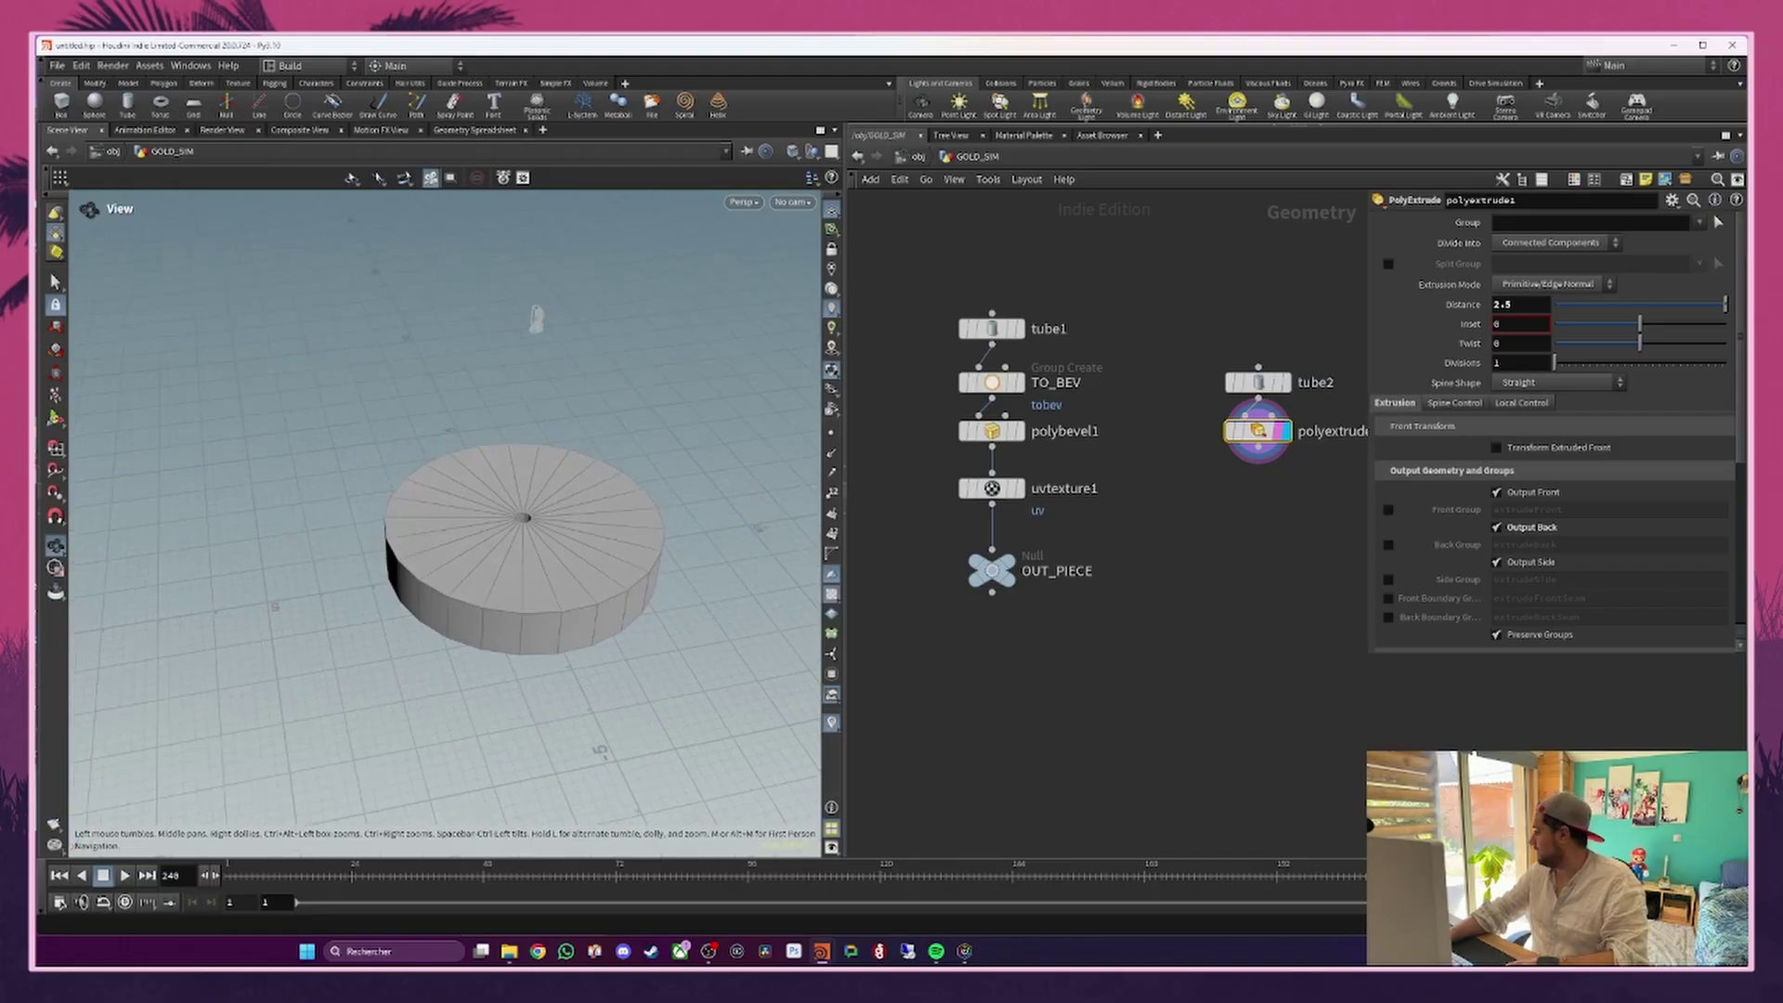
Step: Add a Points from Volume node directly below polyextrude1, connected to its output, and display the generated points
middle_drag(1244, 842, 1188, 838)
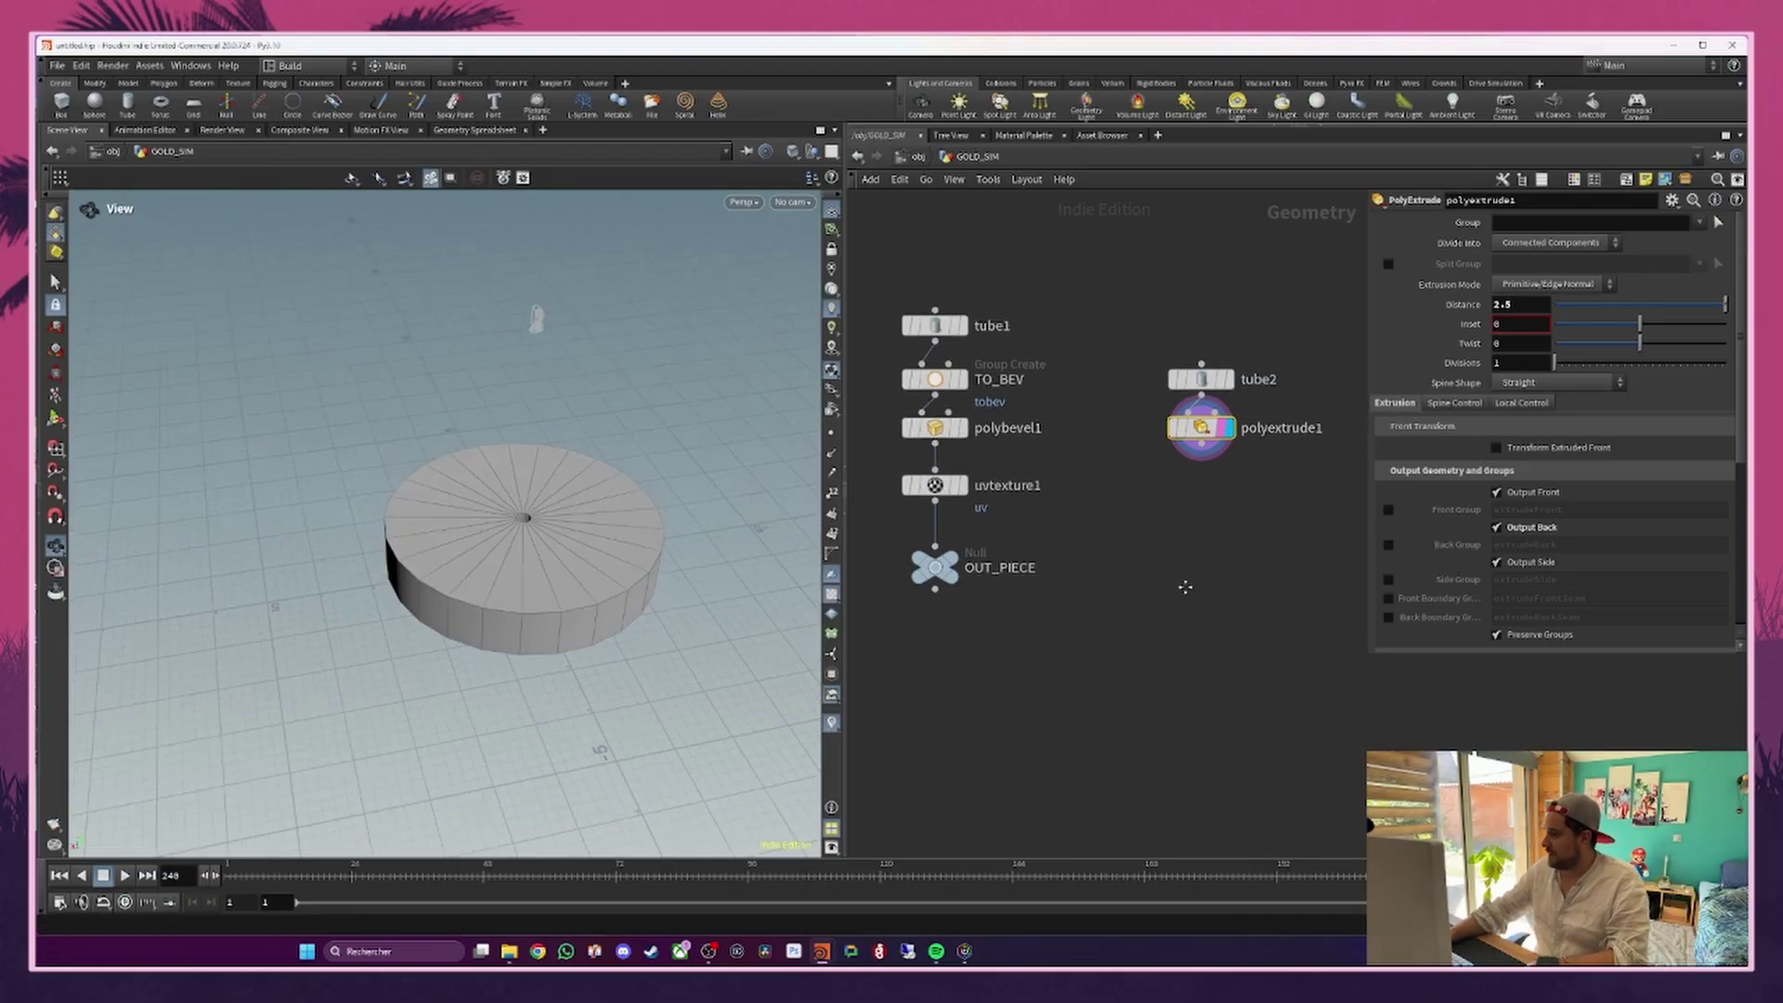
drag(1200, 454, 1198, 579)
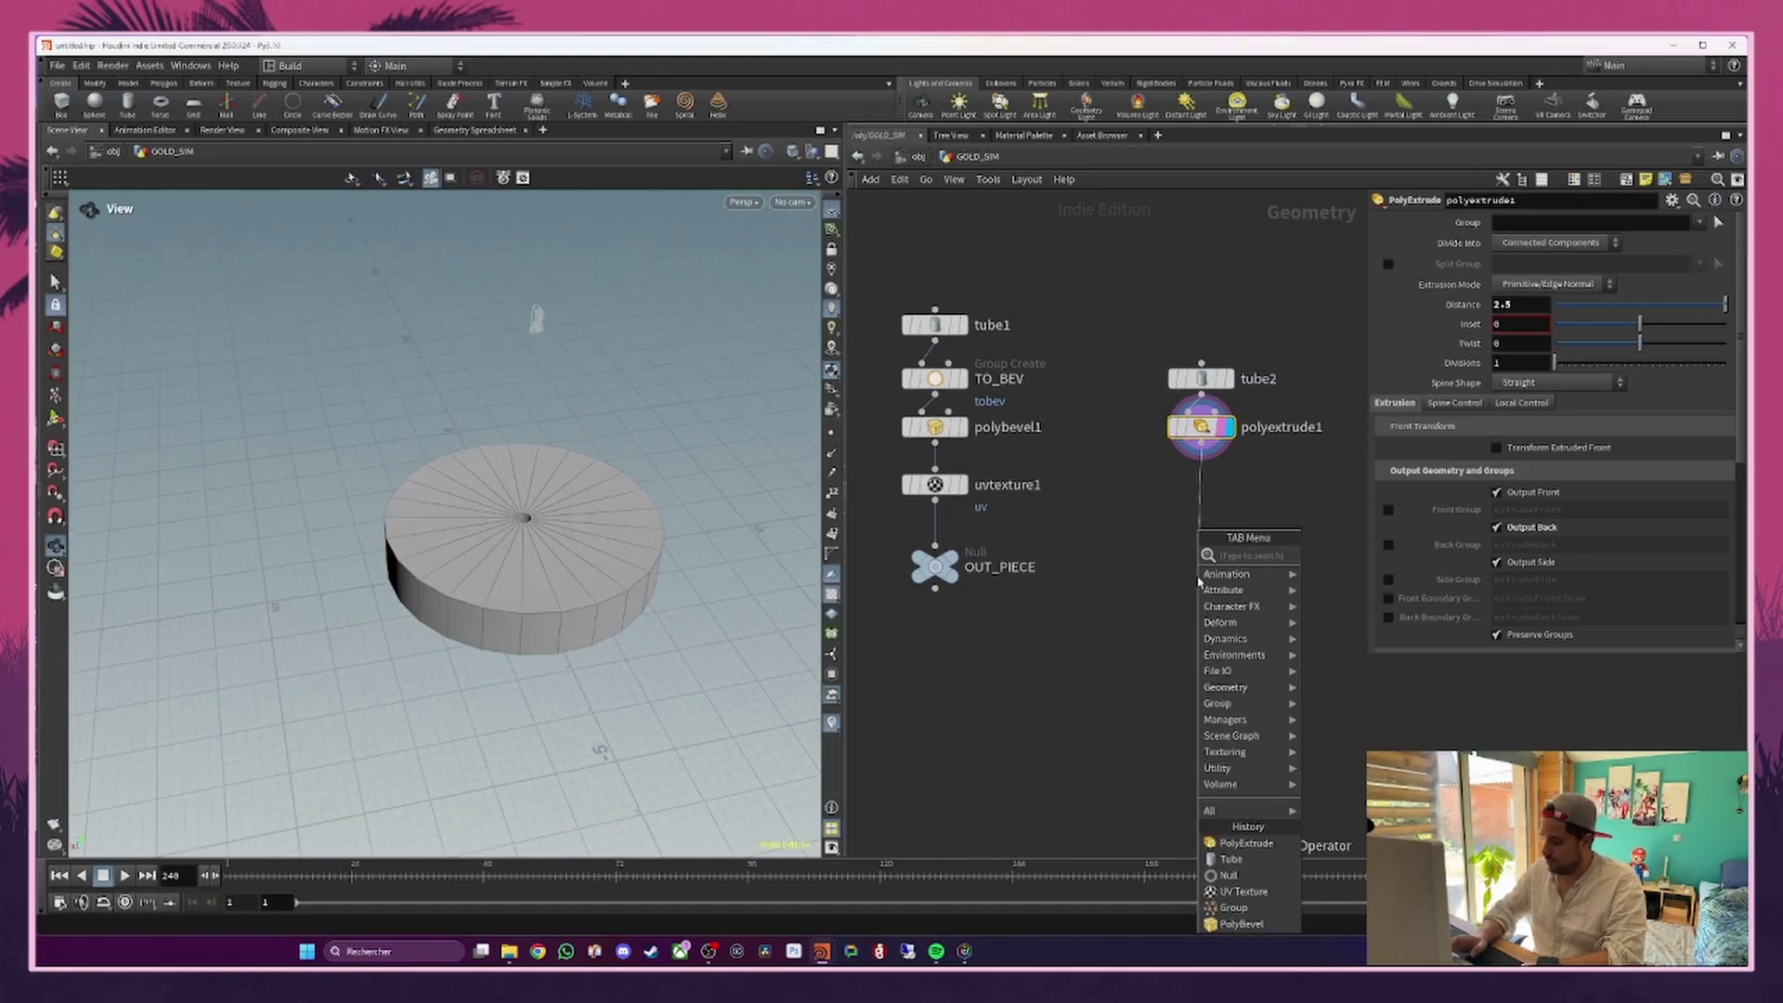
text(point fro)
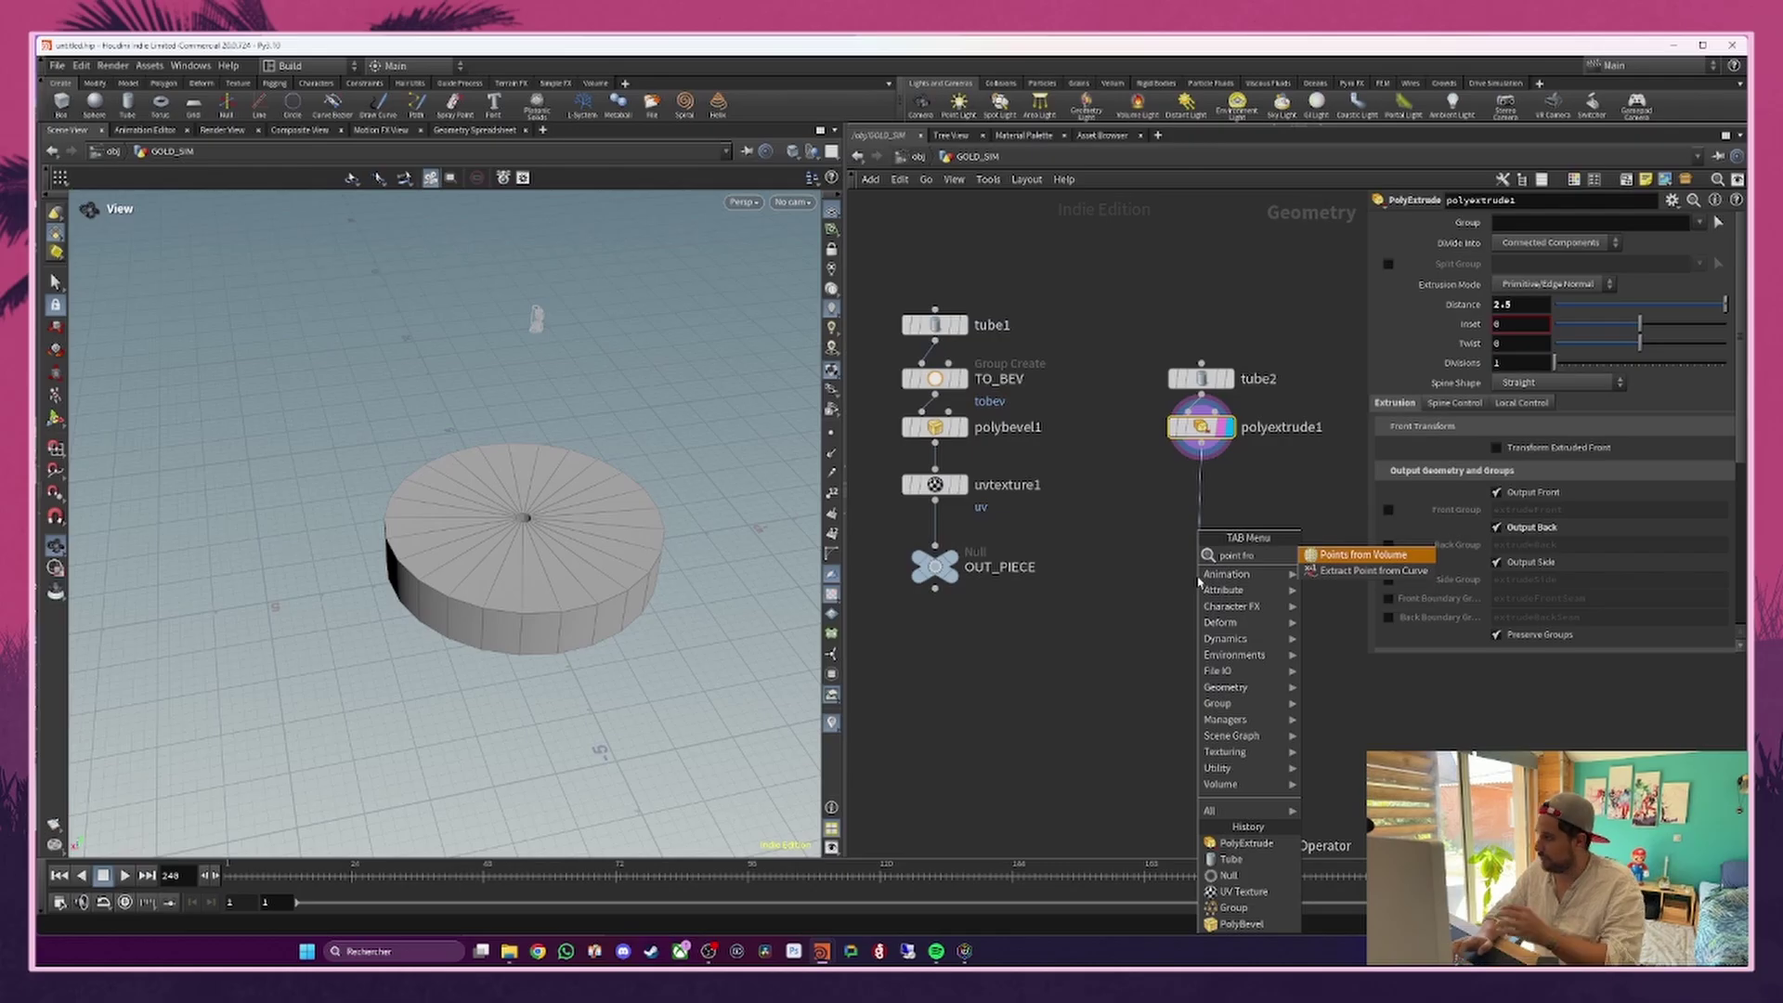
key(Return)
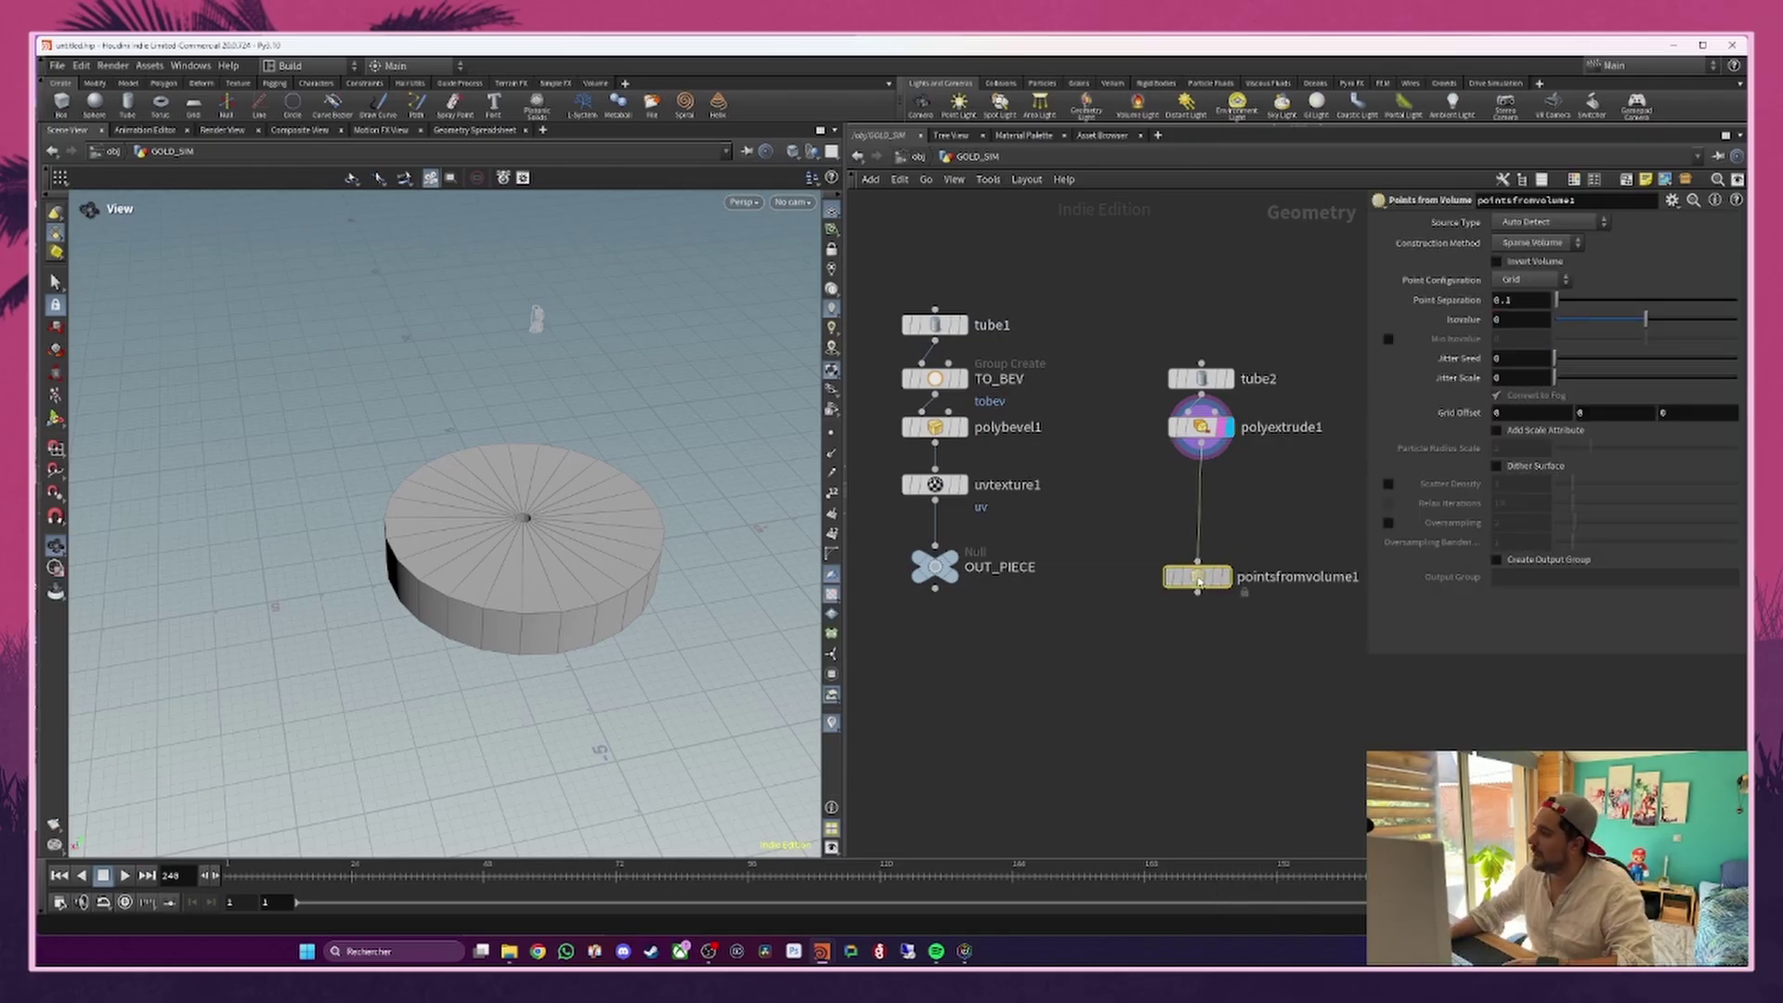
drag(1199, 580, 1200, 487)
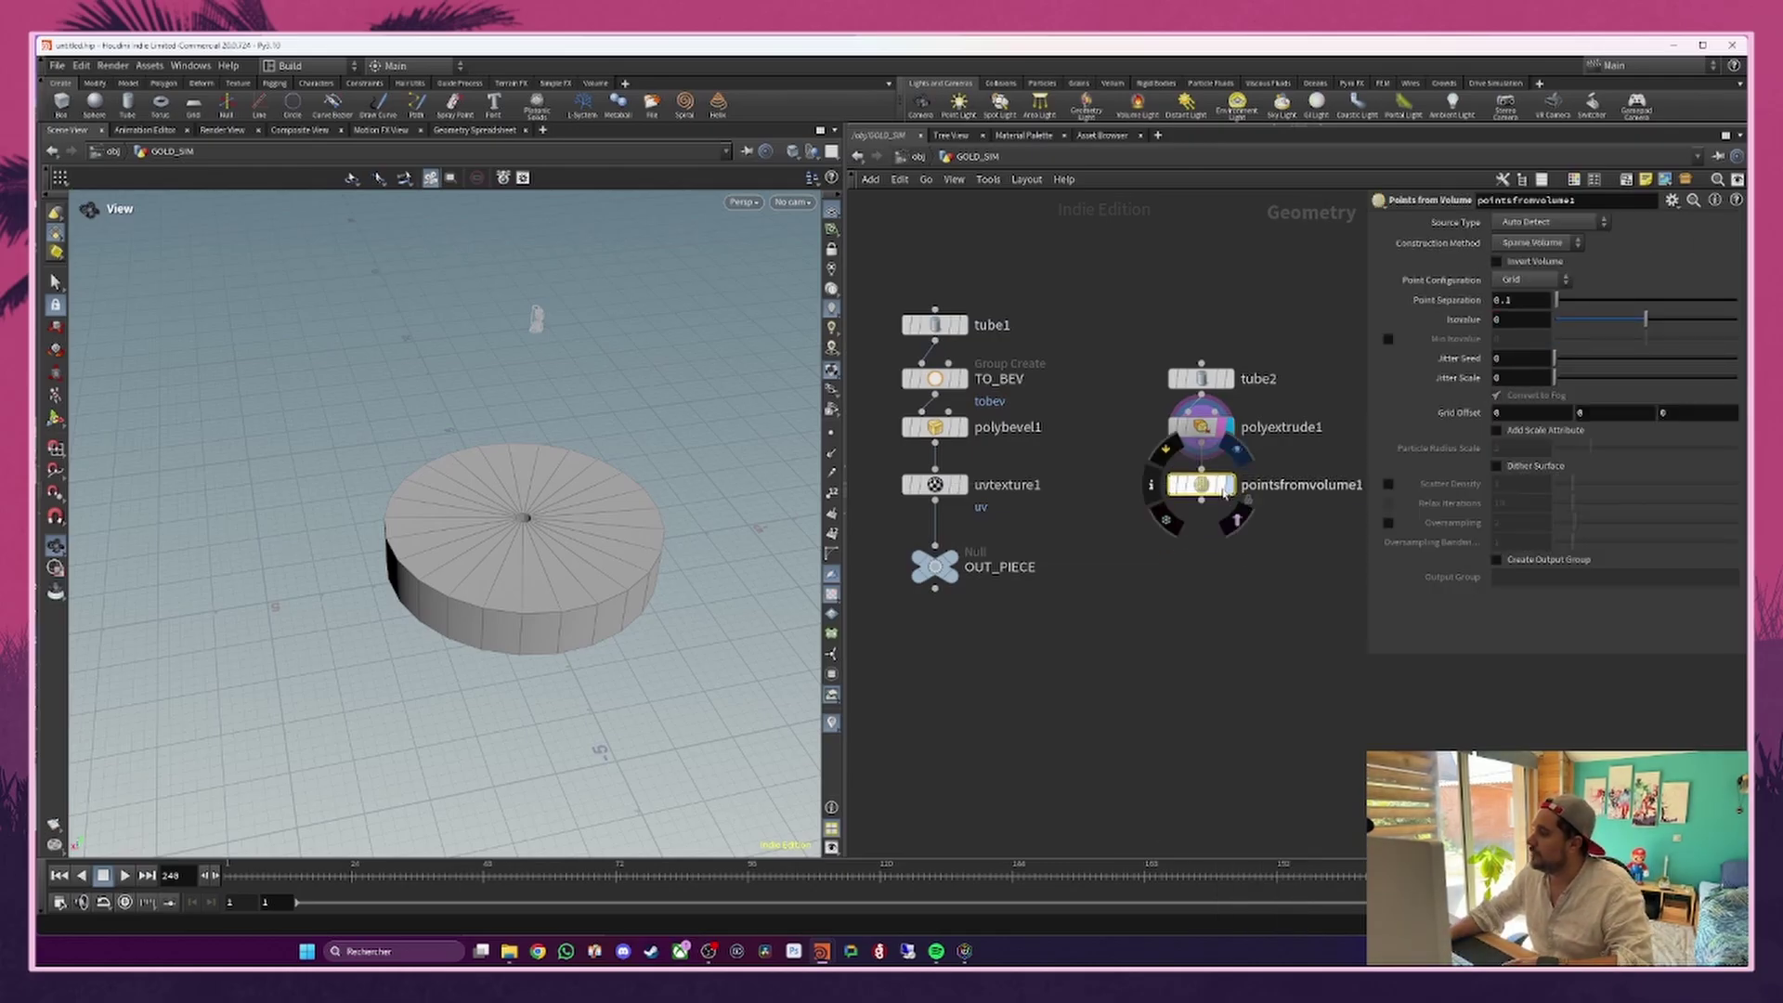
click(1227, 484)
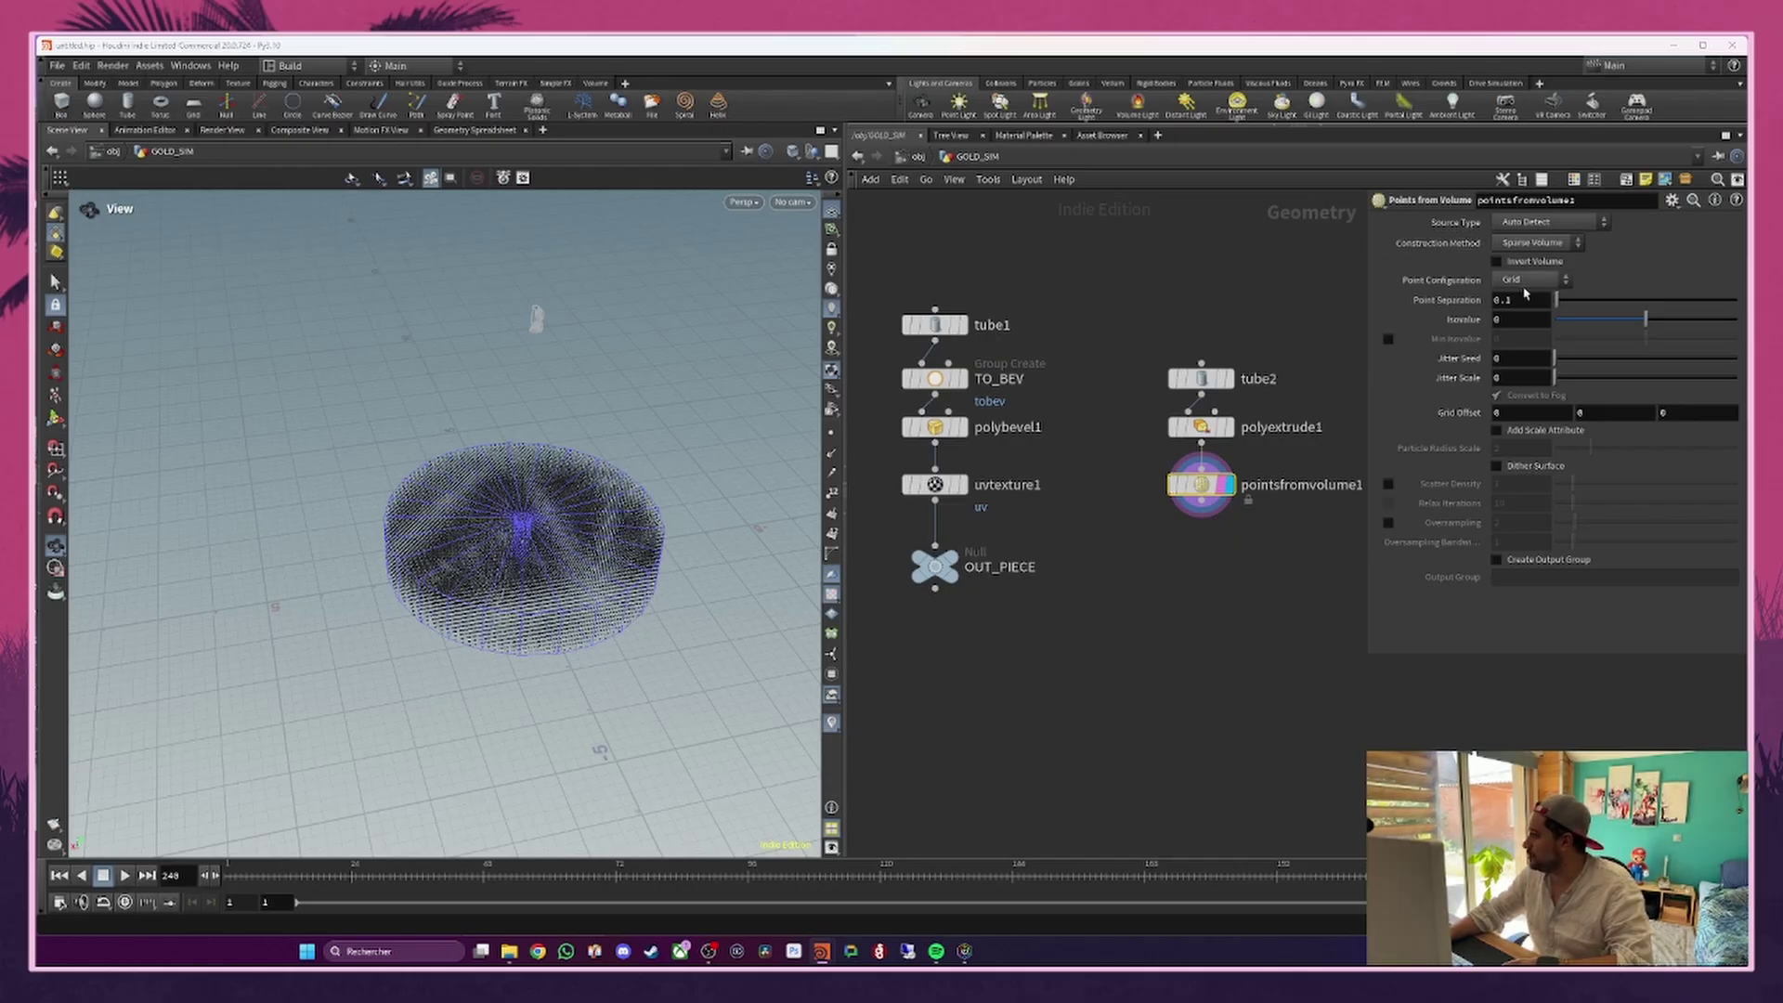
Step: Set the Point Separation of the Points from Volume node to 0.15 and check the node's info
click(1522, 299)
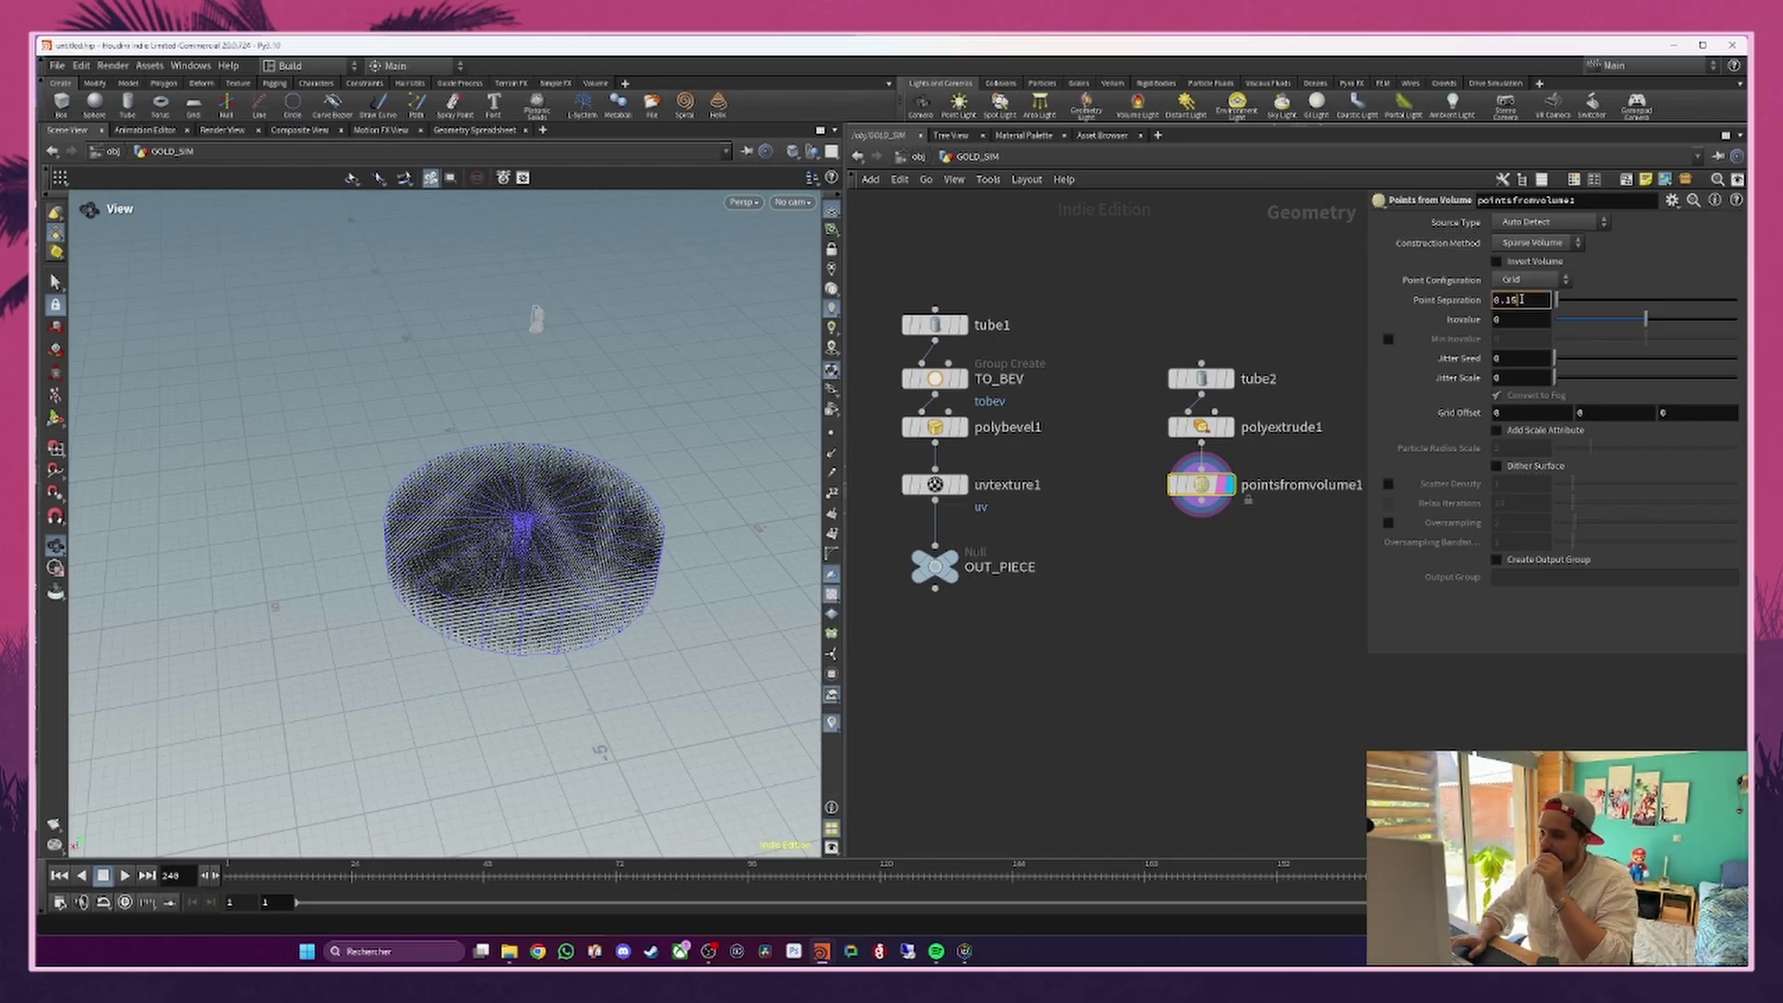
text(5)
key(Return)
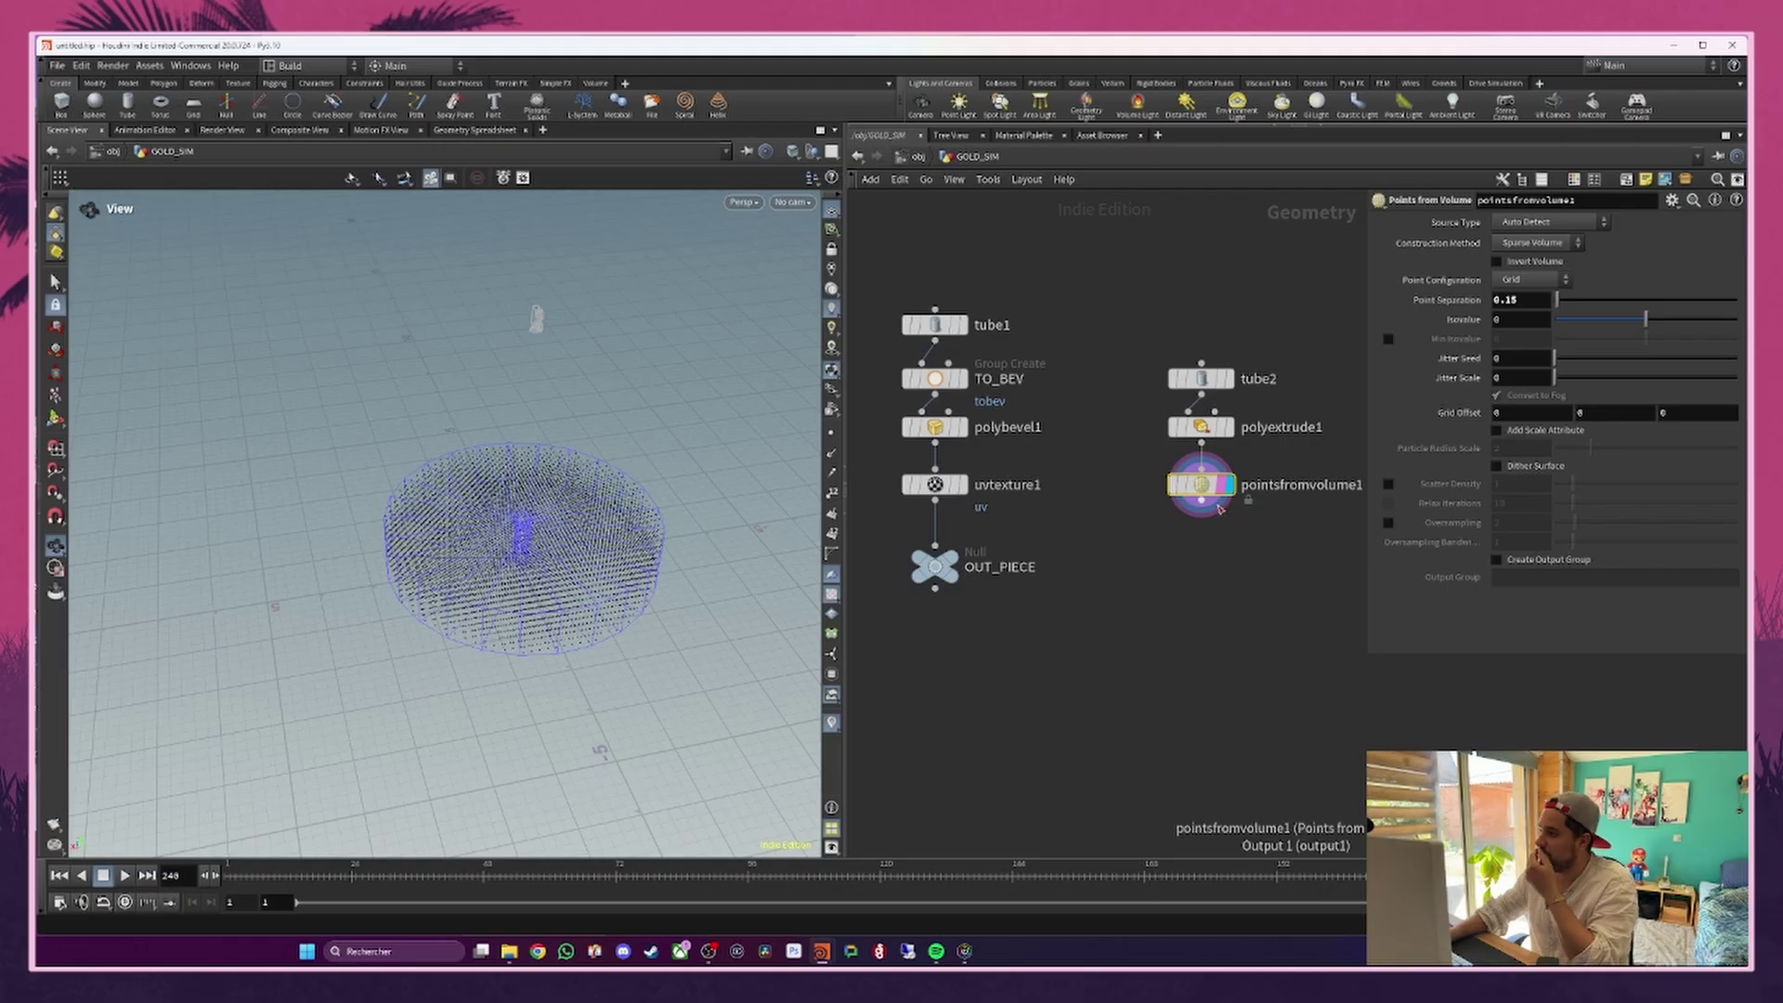
middle_click(1207, 495)
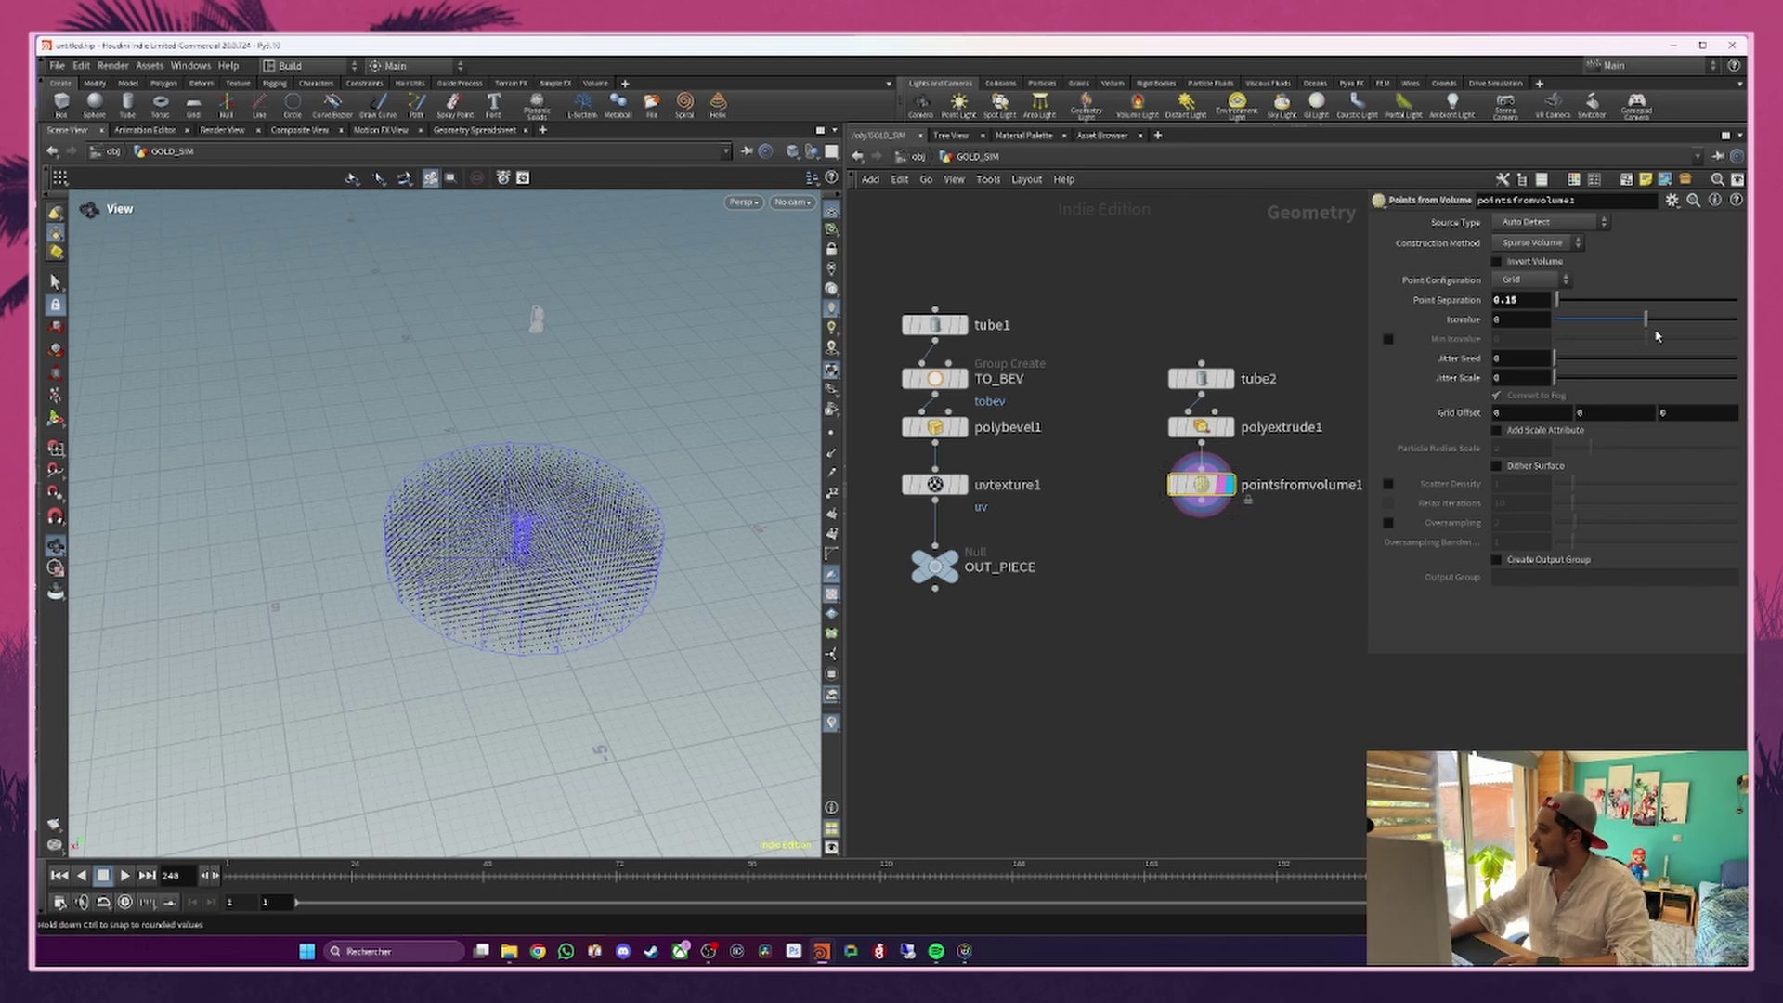
Step: Randomize the regular point grid by setting the Points from Volume node's Jitter Scale to 10
scroll(621, 566, up, 3)
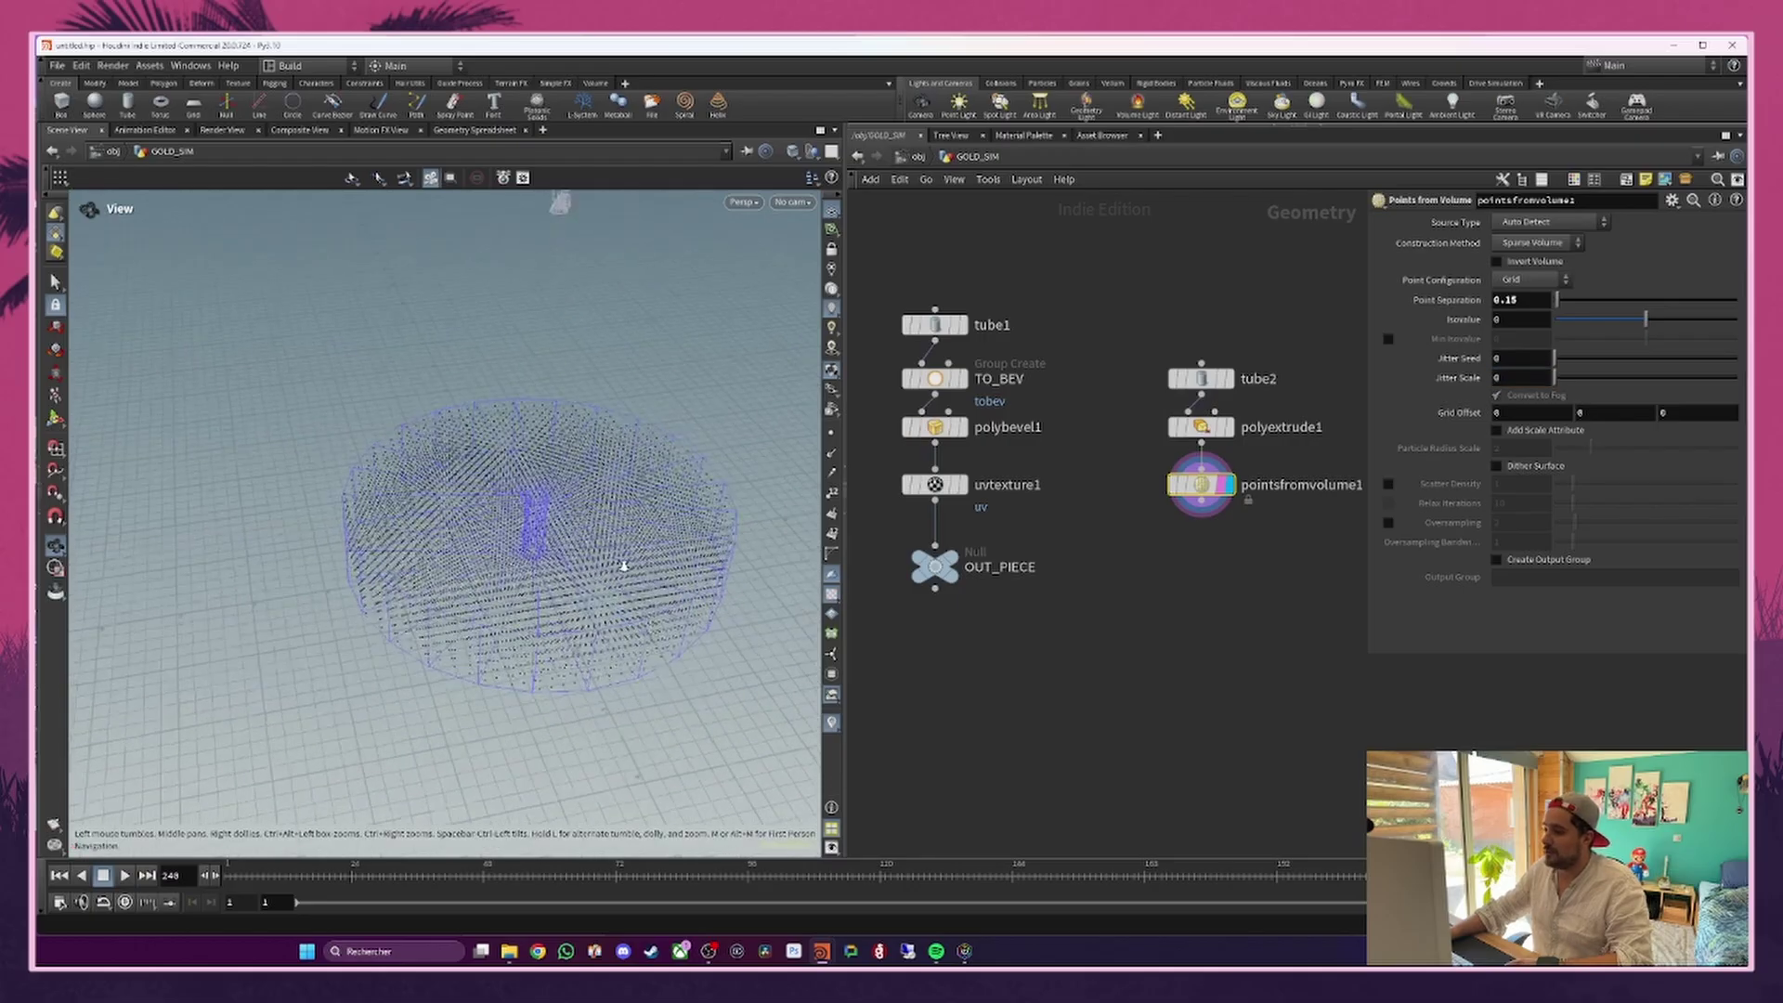
drag(621, 566, 590, 587)
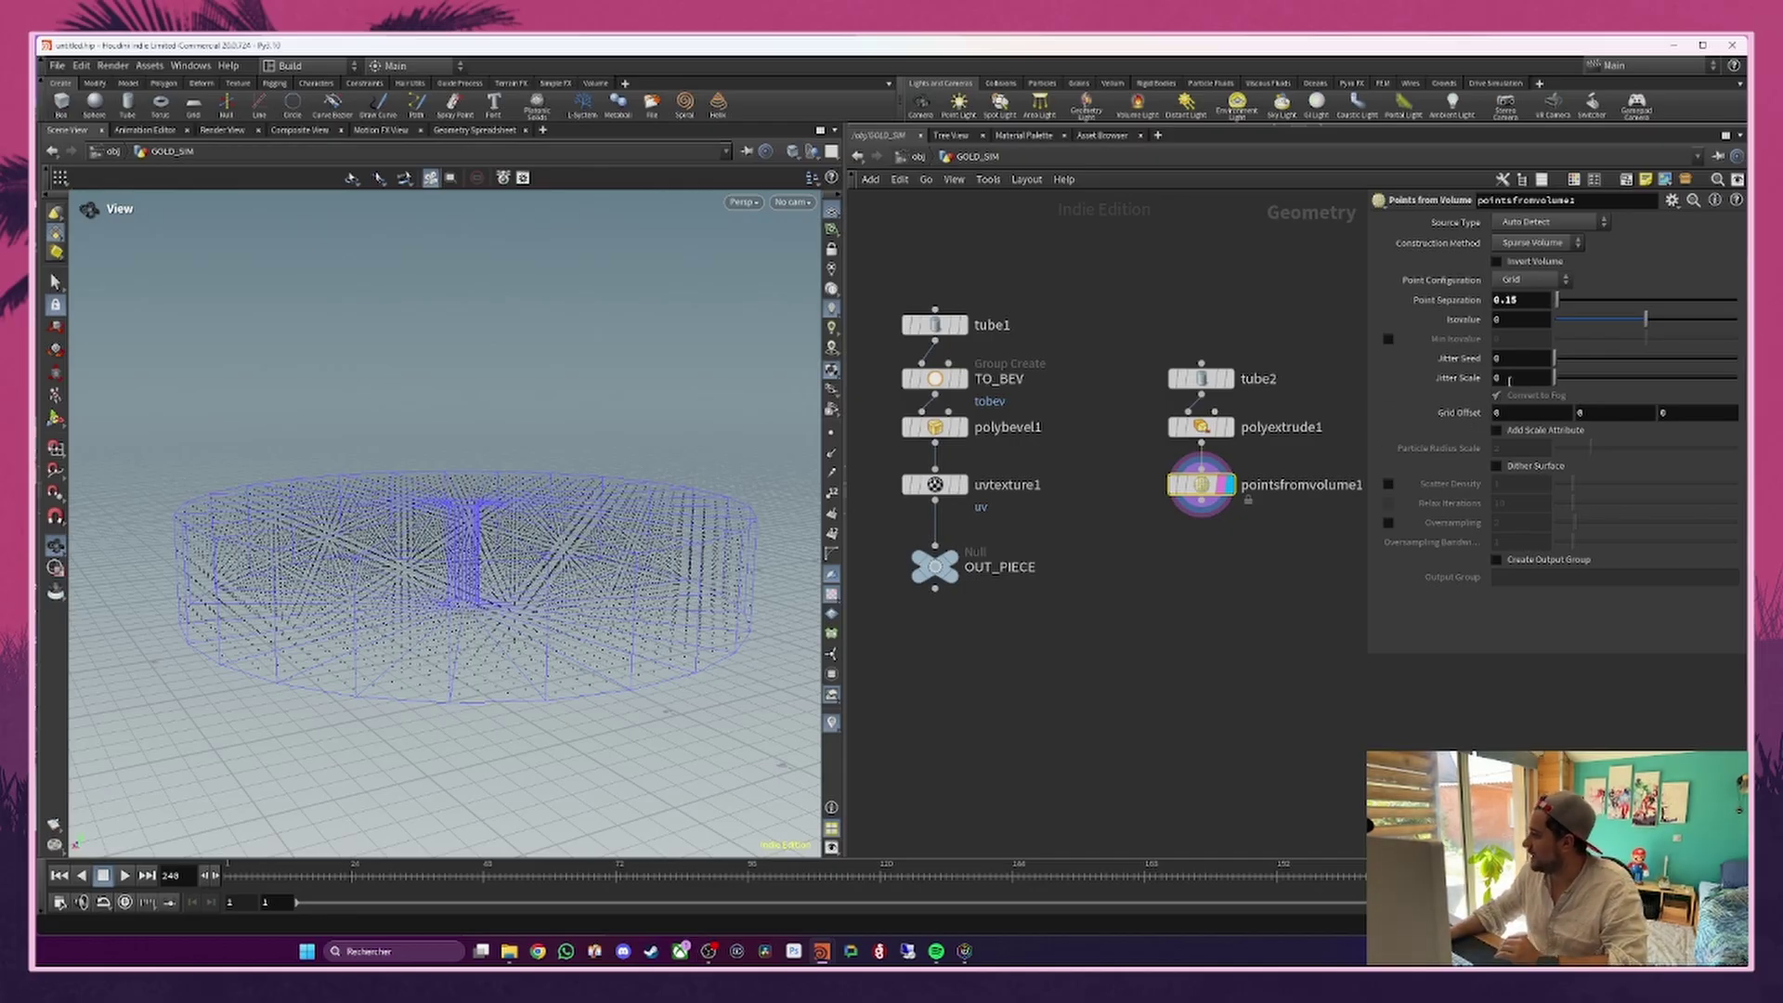
click(1509, 381)
text(10)
key(Return)
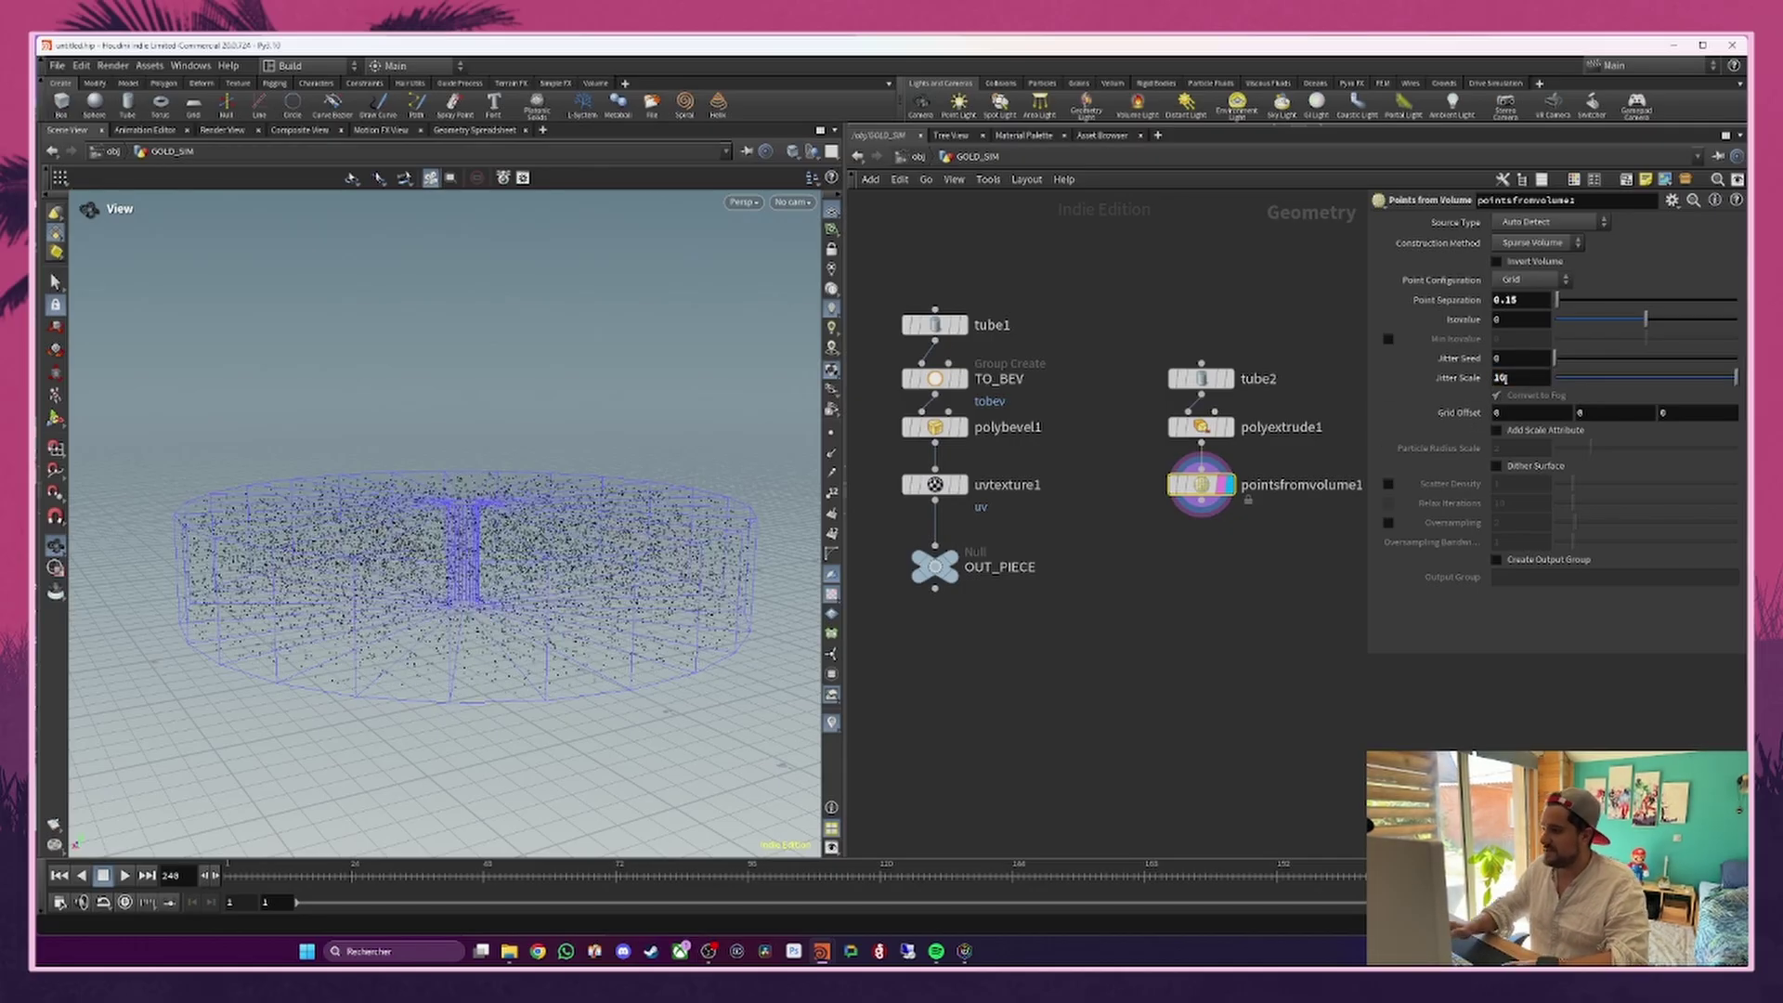
drag(449, 543, 390, 536)
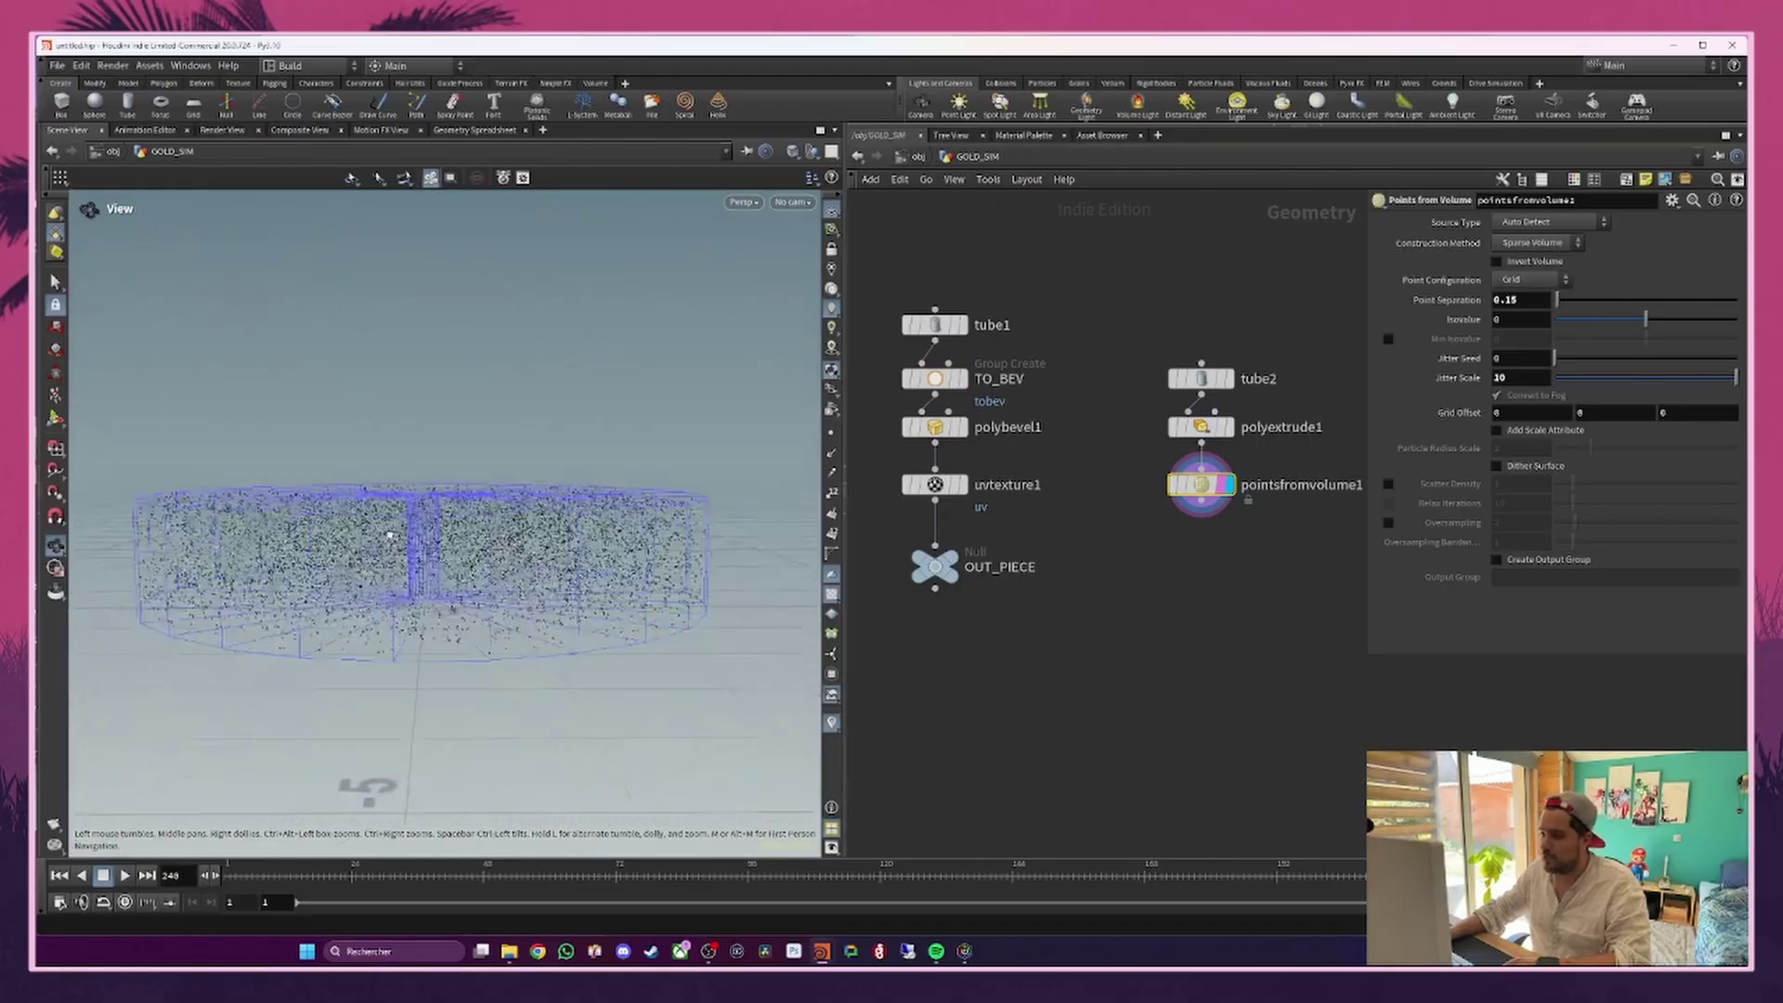
key(Tab)
text(attr)
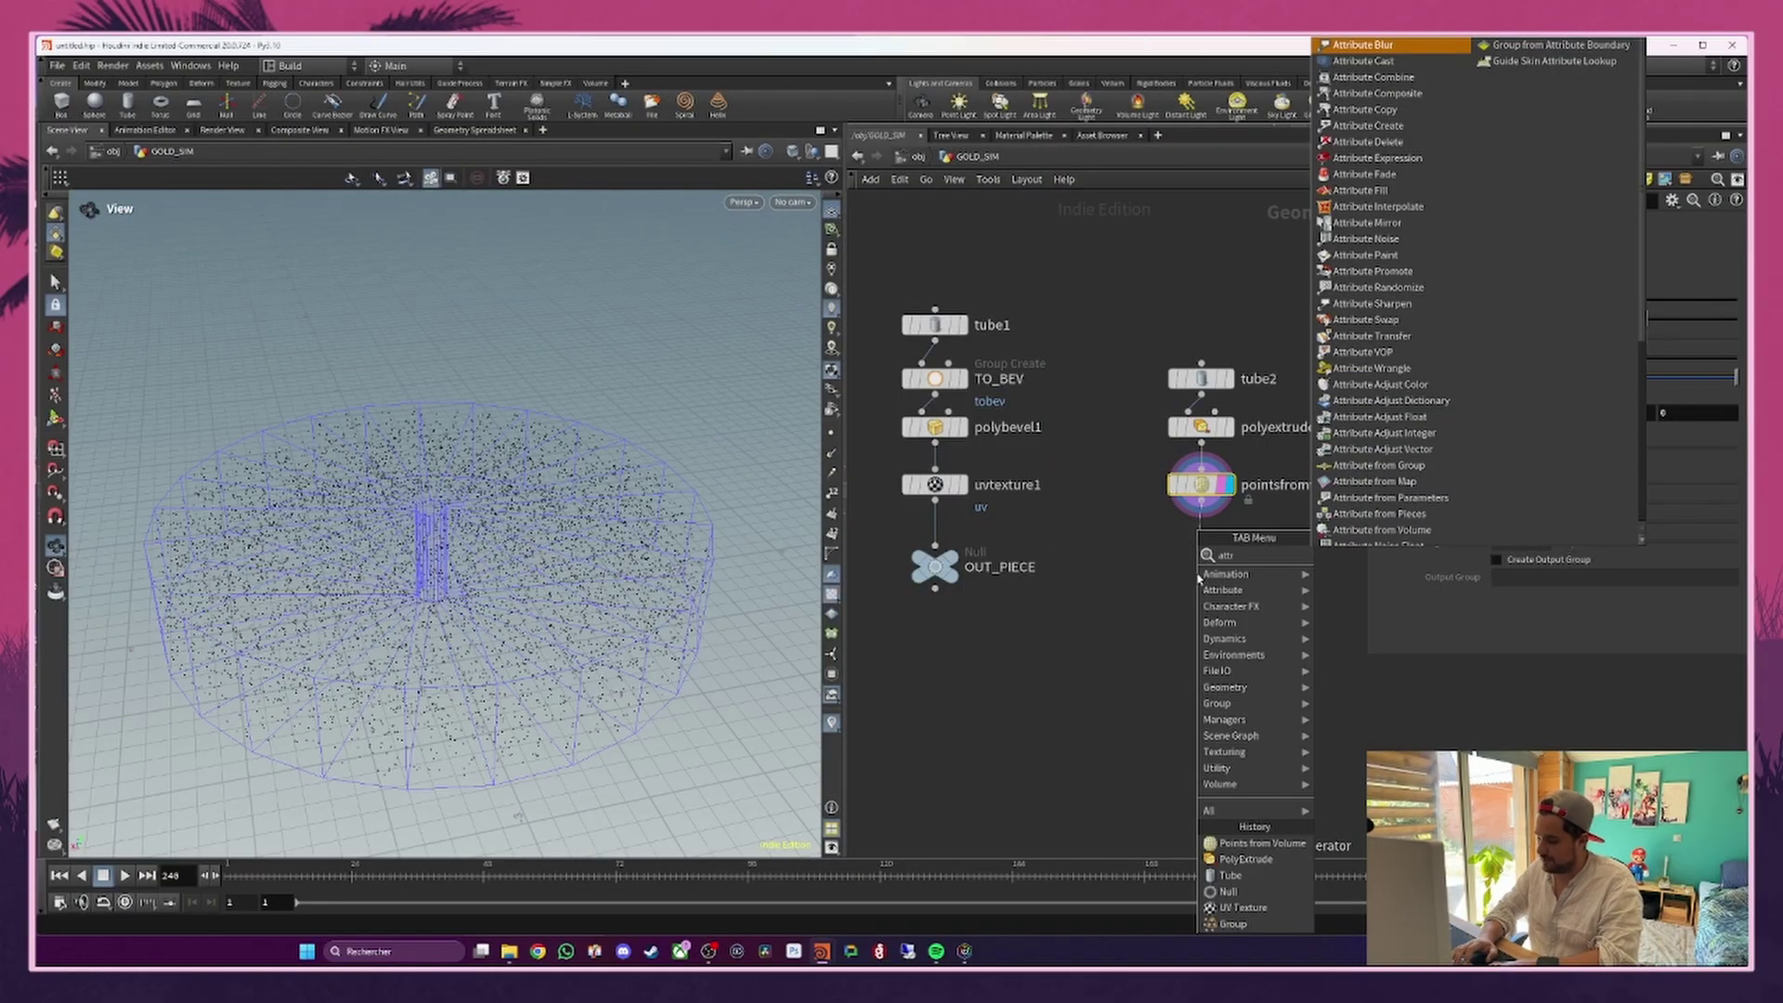
text(i ran)
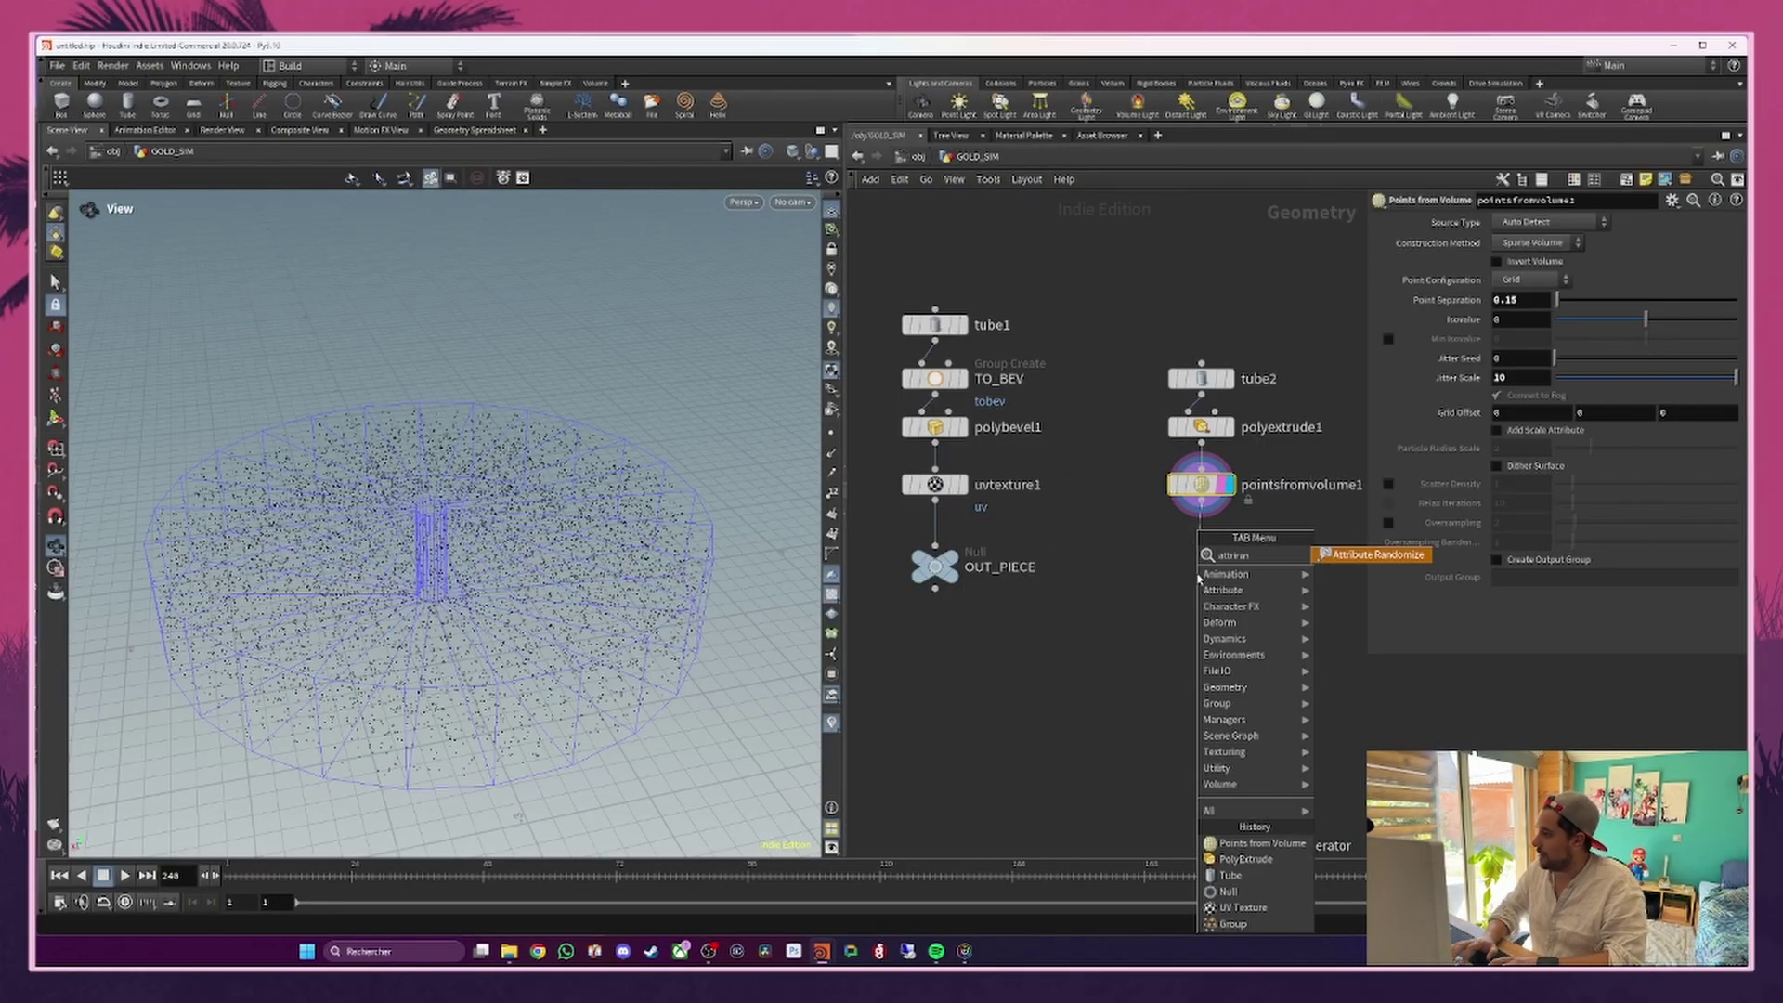
key(Return)
click(1197, 575)
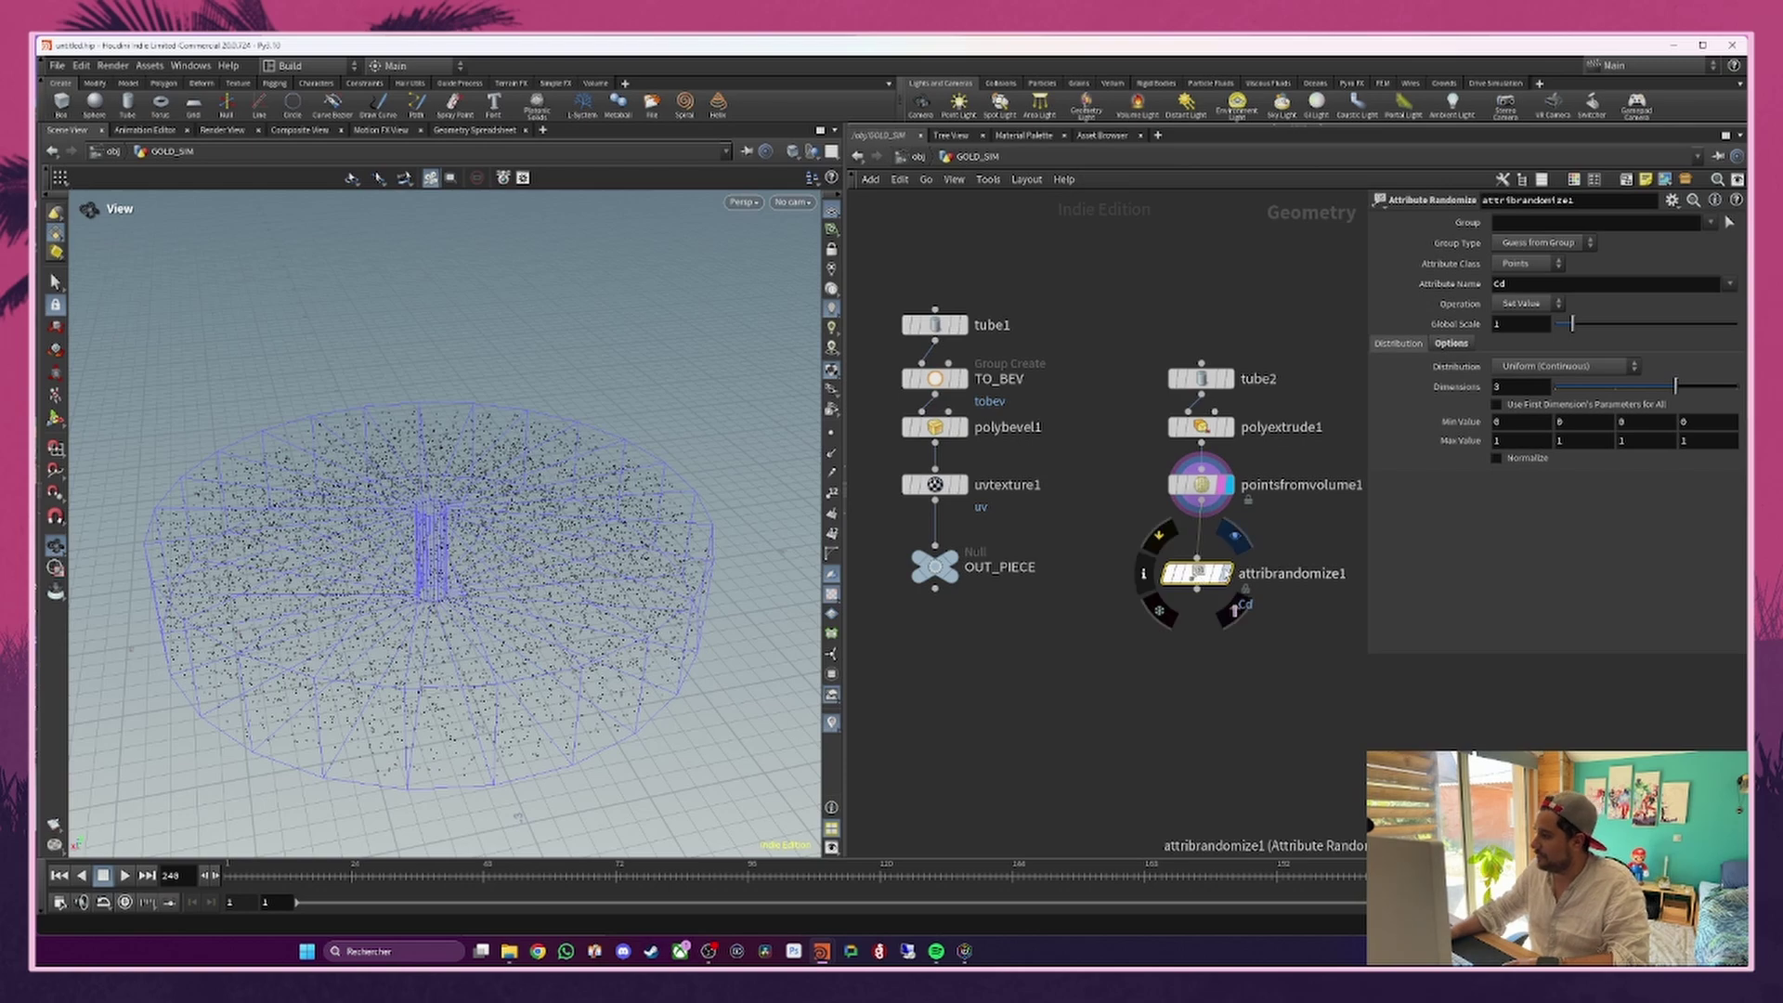
key(Delete)
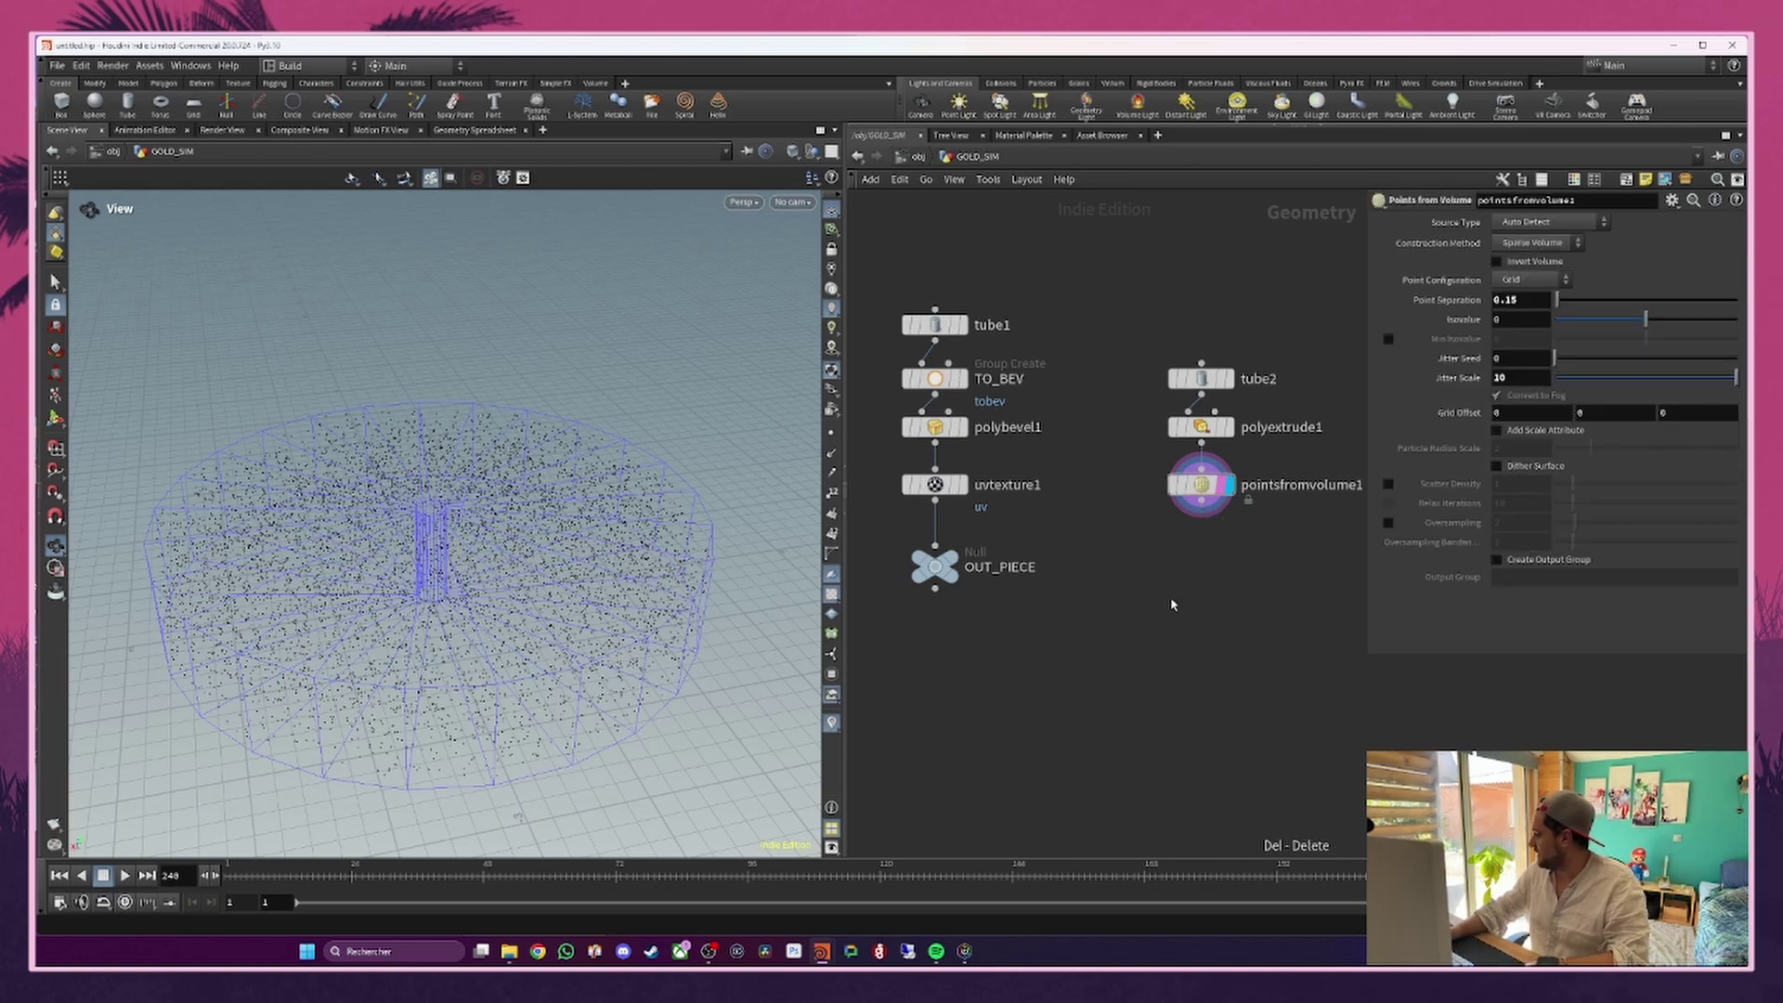
Step: Add a Copy to Points node directly below OUT_PIECE and connect OUT_PIECE to its first input
key(Tab)
text(copy to poin)
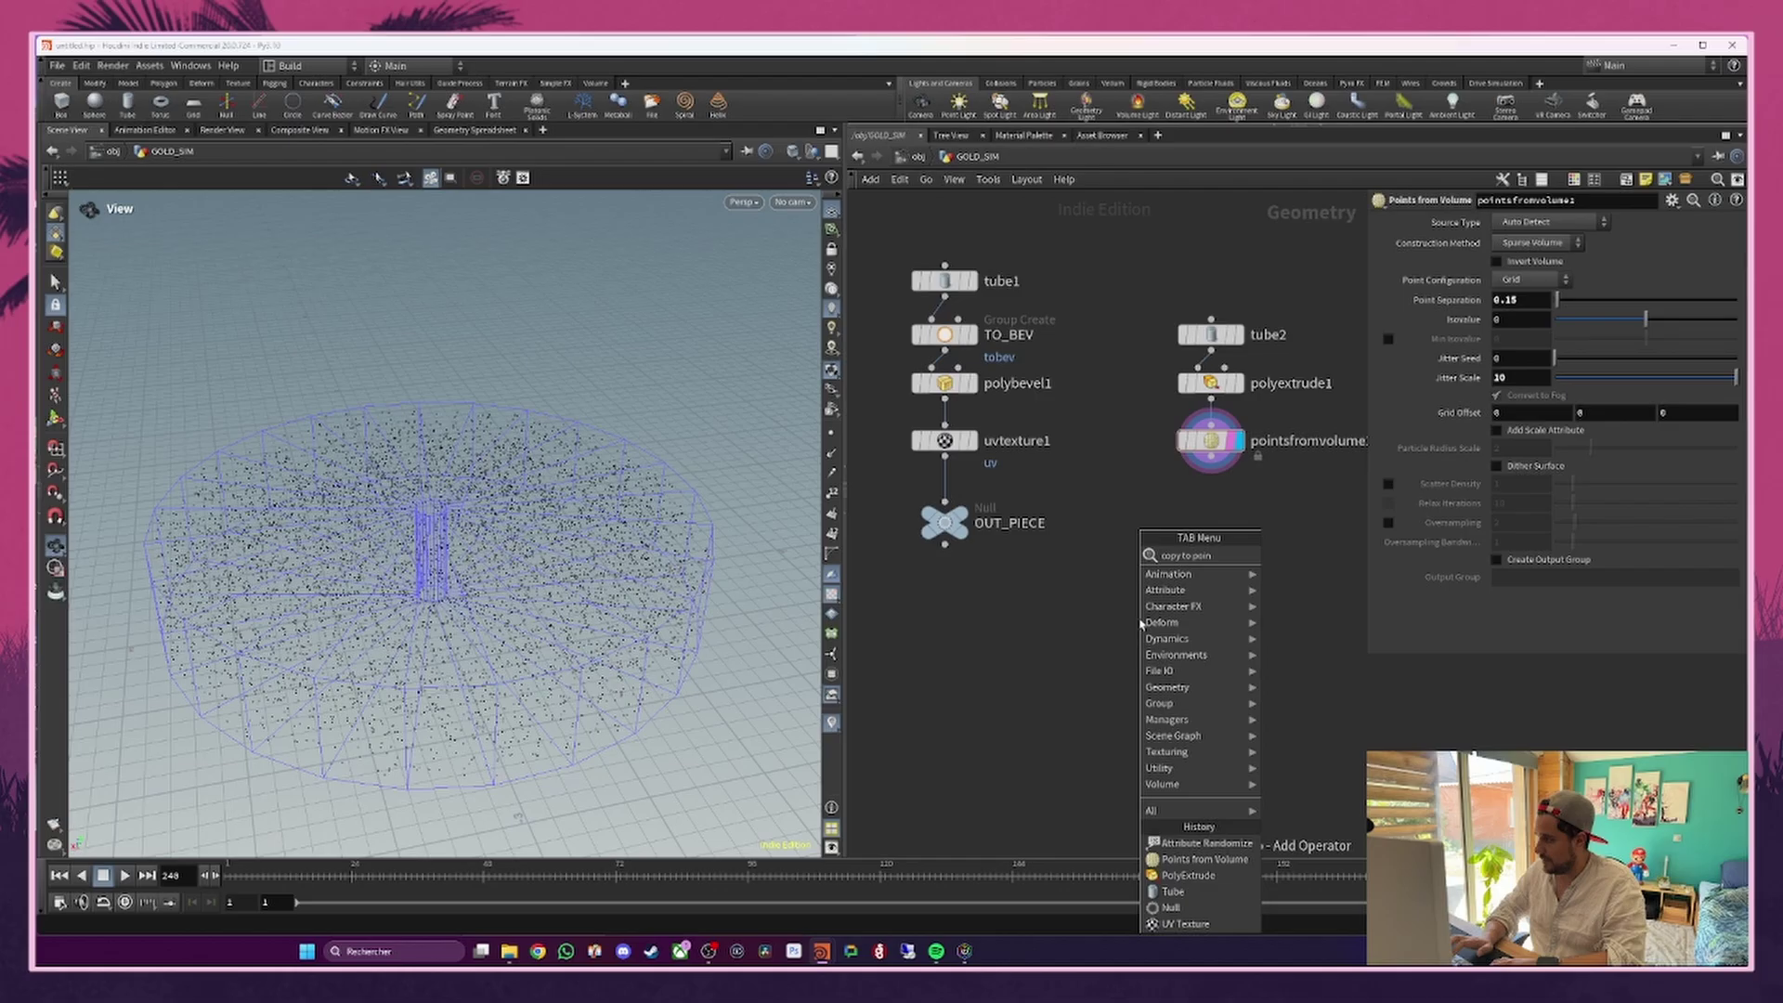
key(Return)
click(1141, 624)
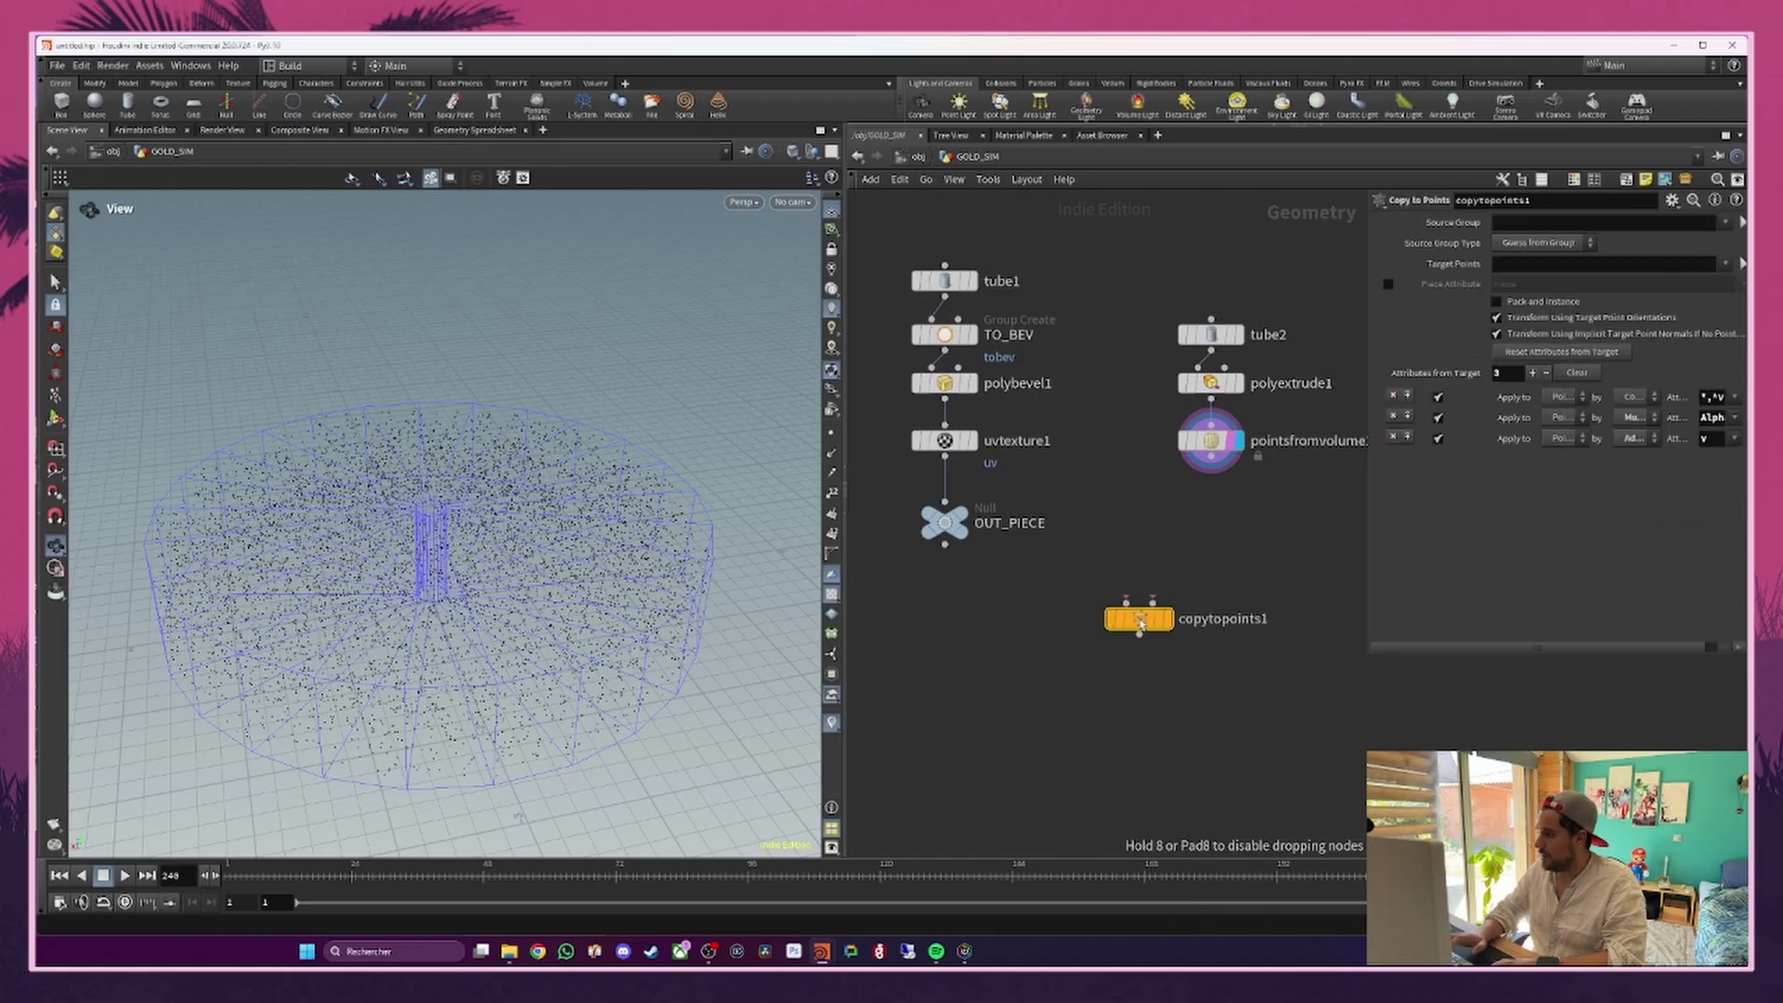
click(944, 546)
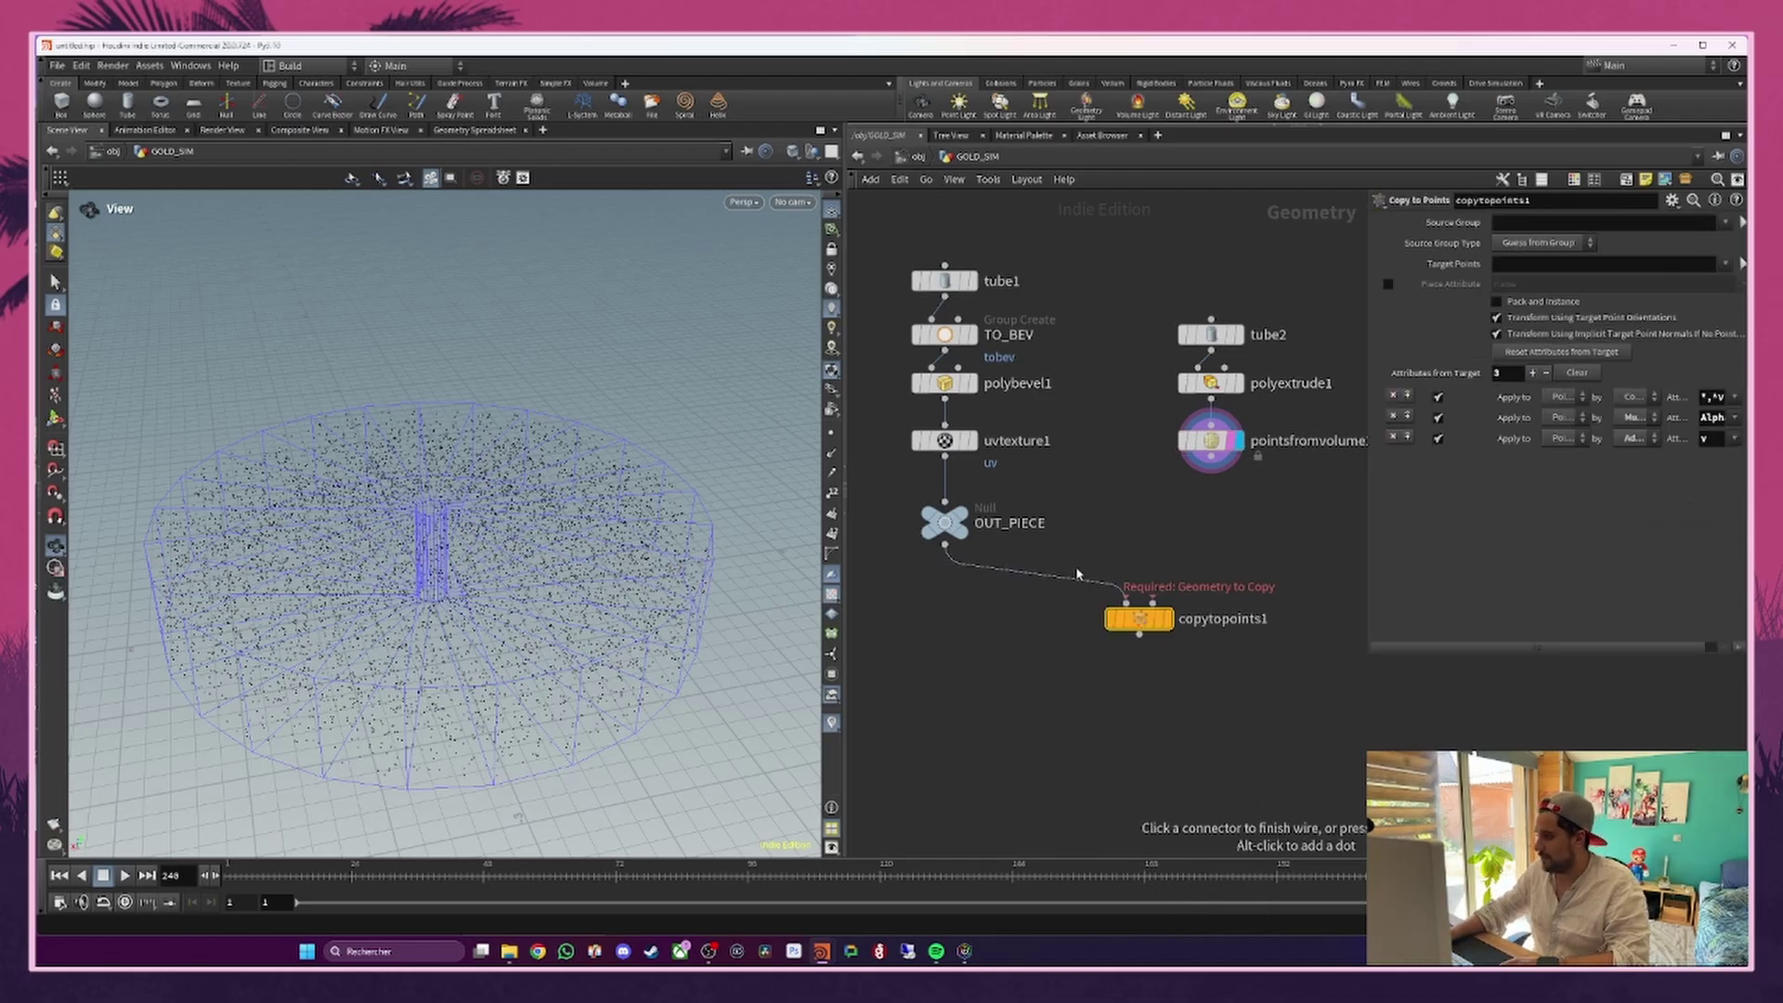
click(1126, 602)
drag(1140, 622, 944, 621)
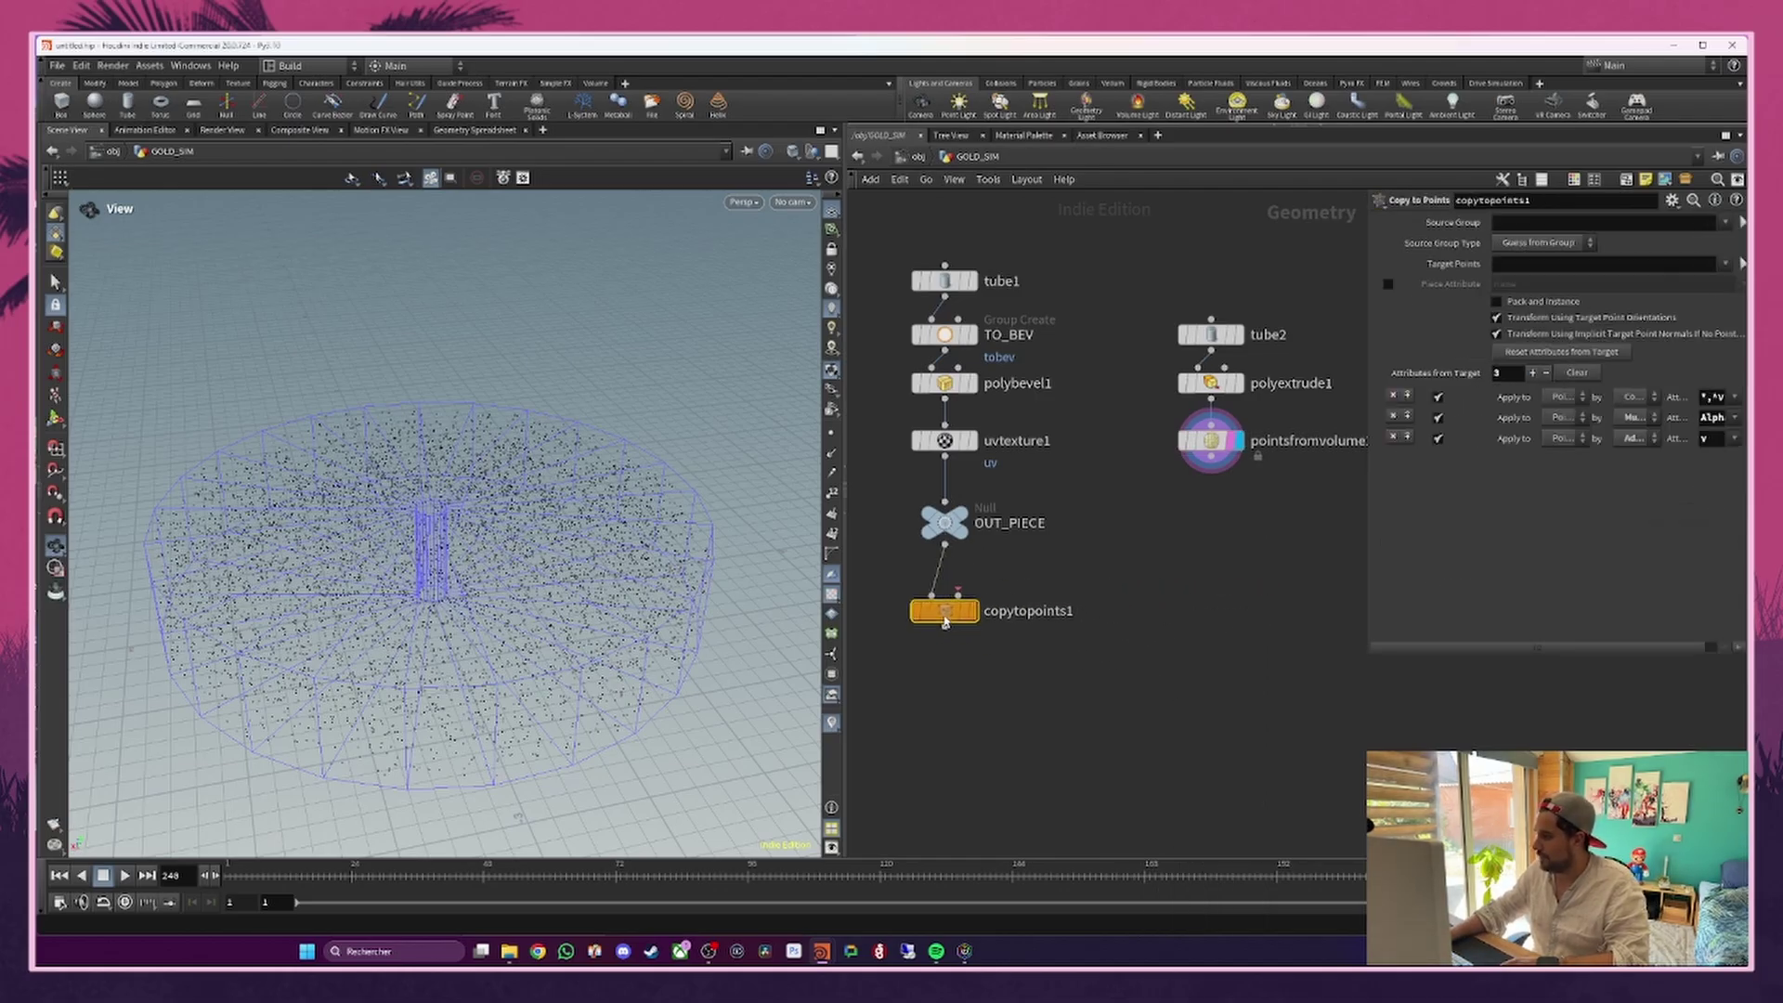
Step: Connect pointsfromvolume1 to the second input of copytopoints1, then display the copied coins and inspect them up close
click(1208, 470)
click(1012, 593)
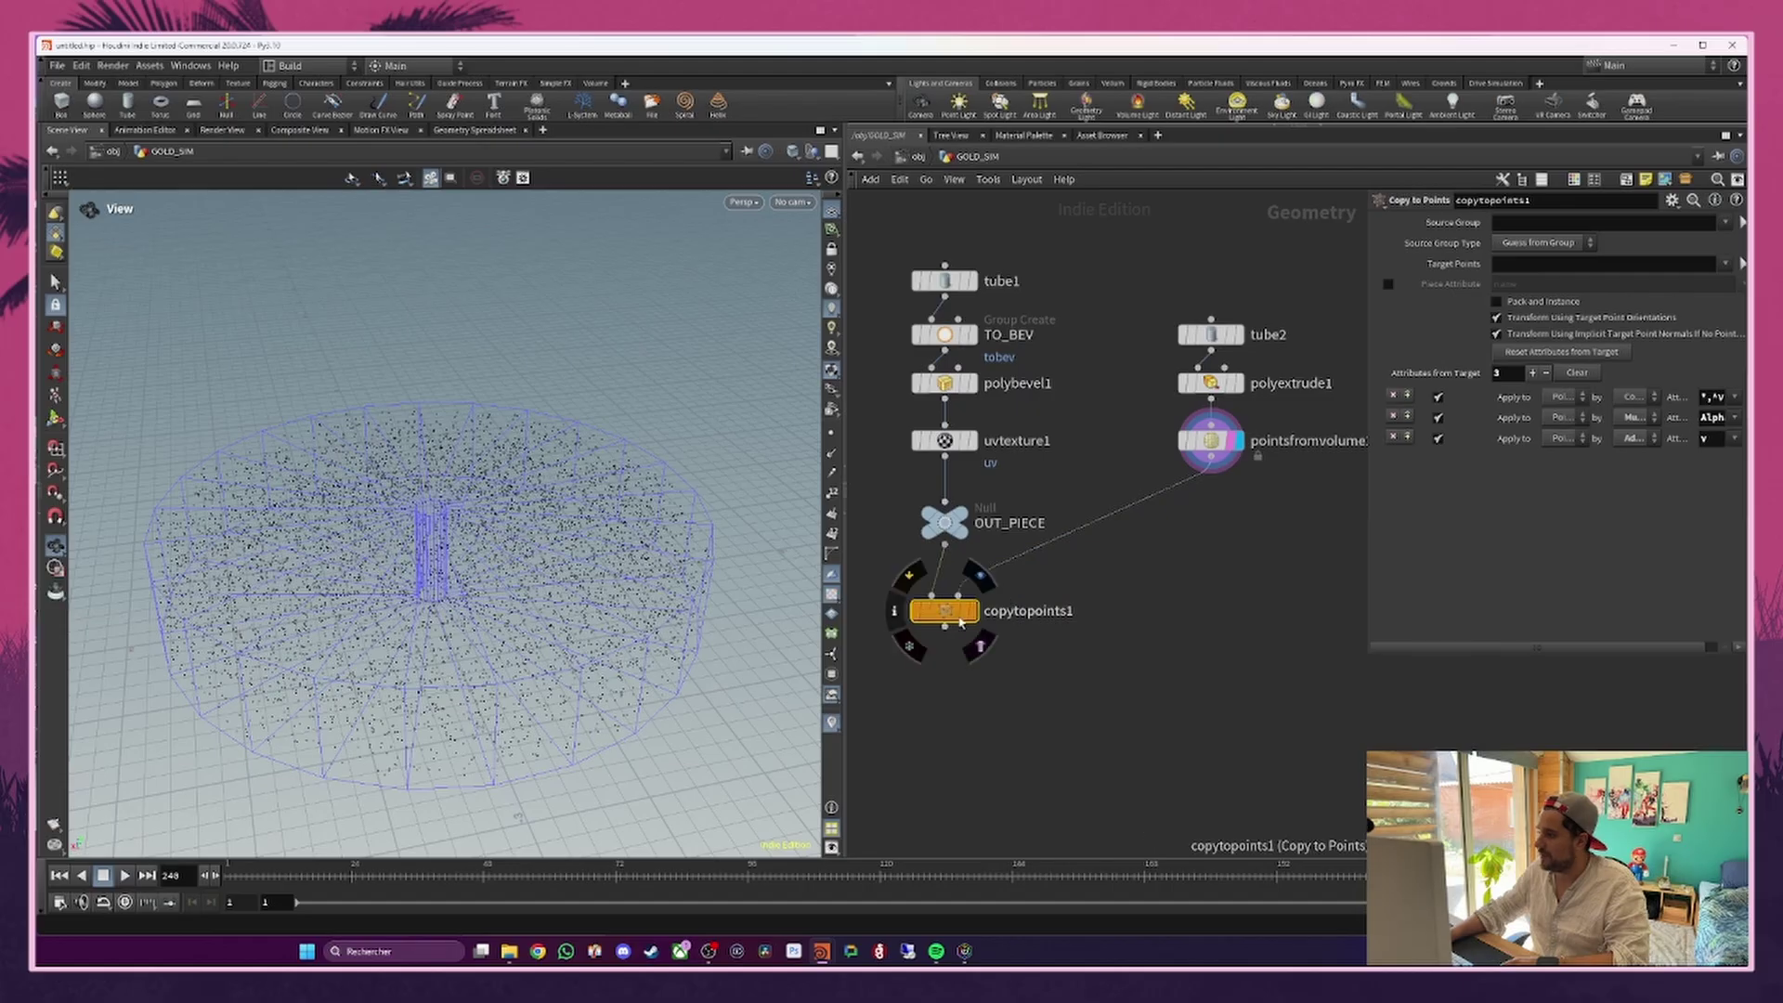
click(969, 612)
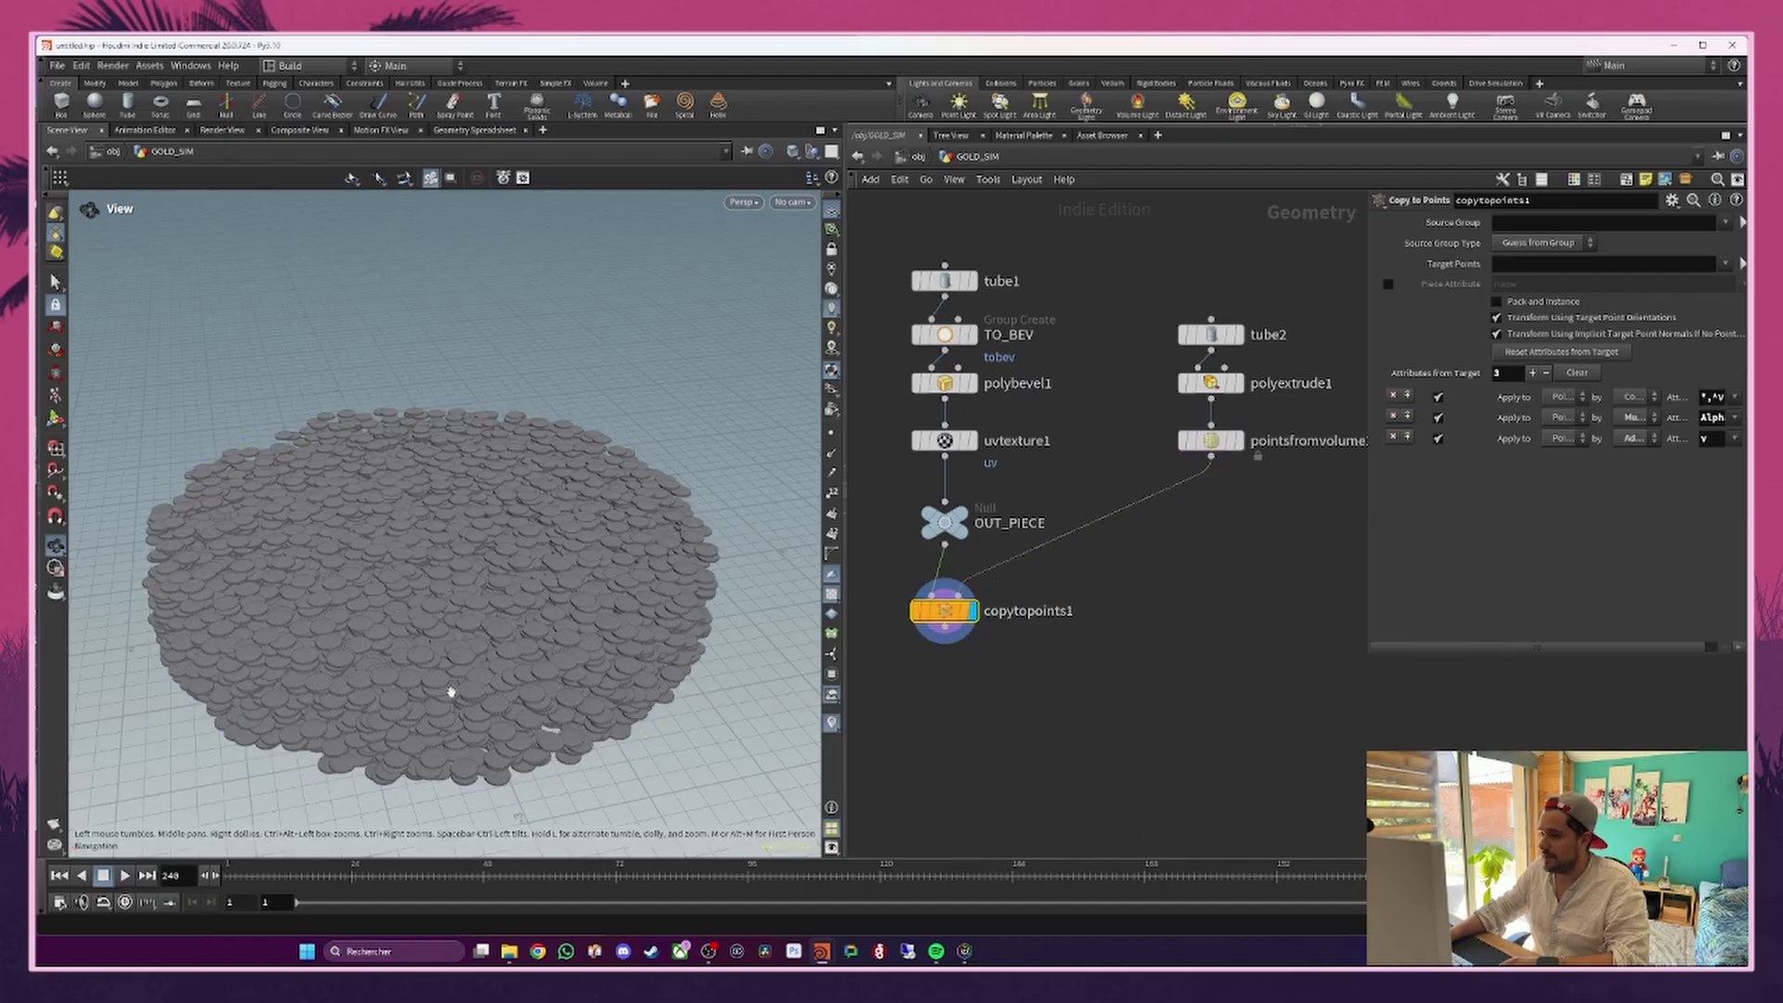
drag(449, 691, 470, 625)
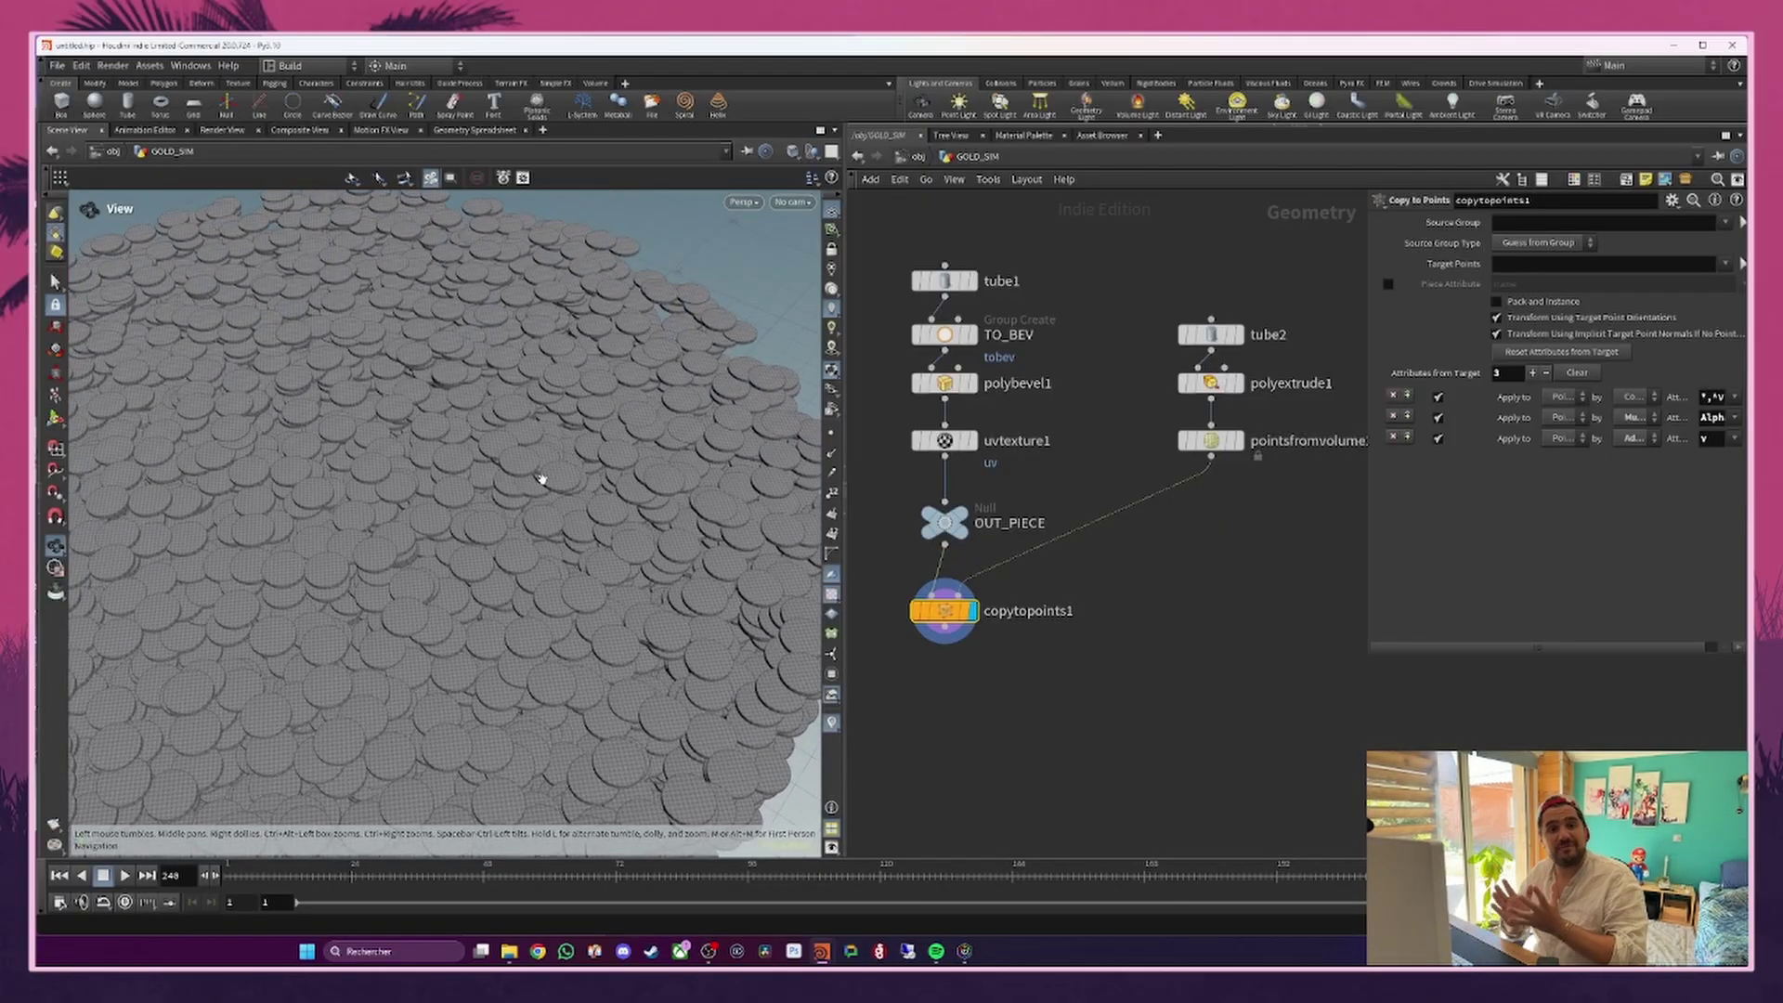
key(h)
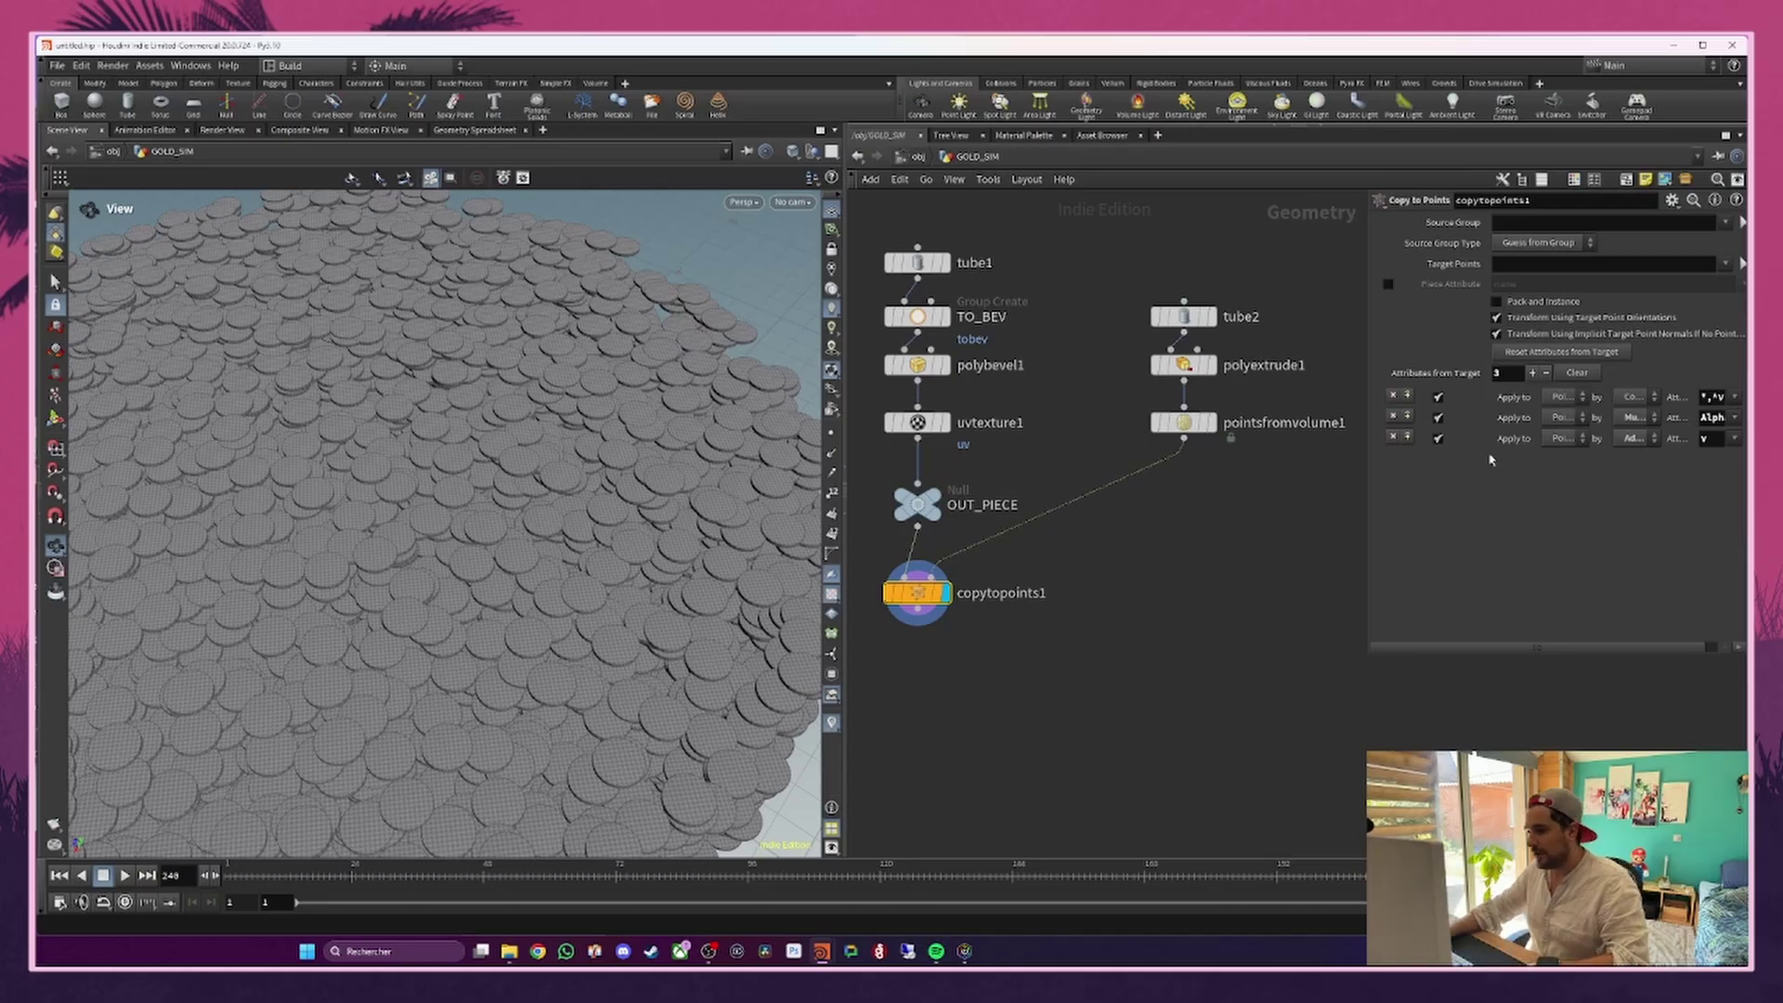
Step: Insert an Attribute Randomize node between pointsfromvolume1 and copytopoints1
key(Tab)
text(att)
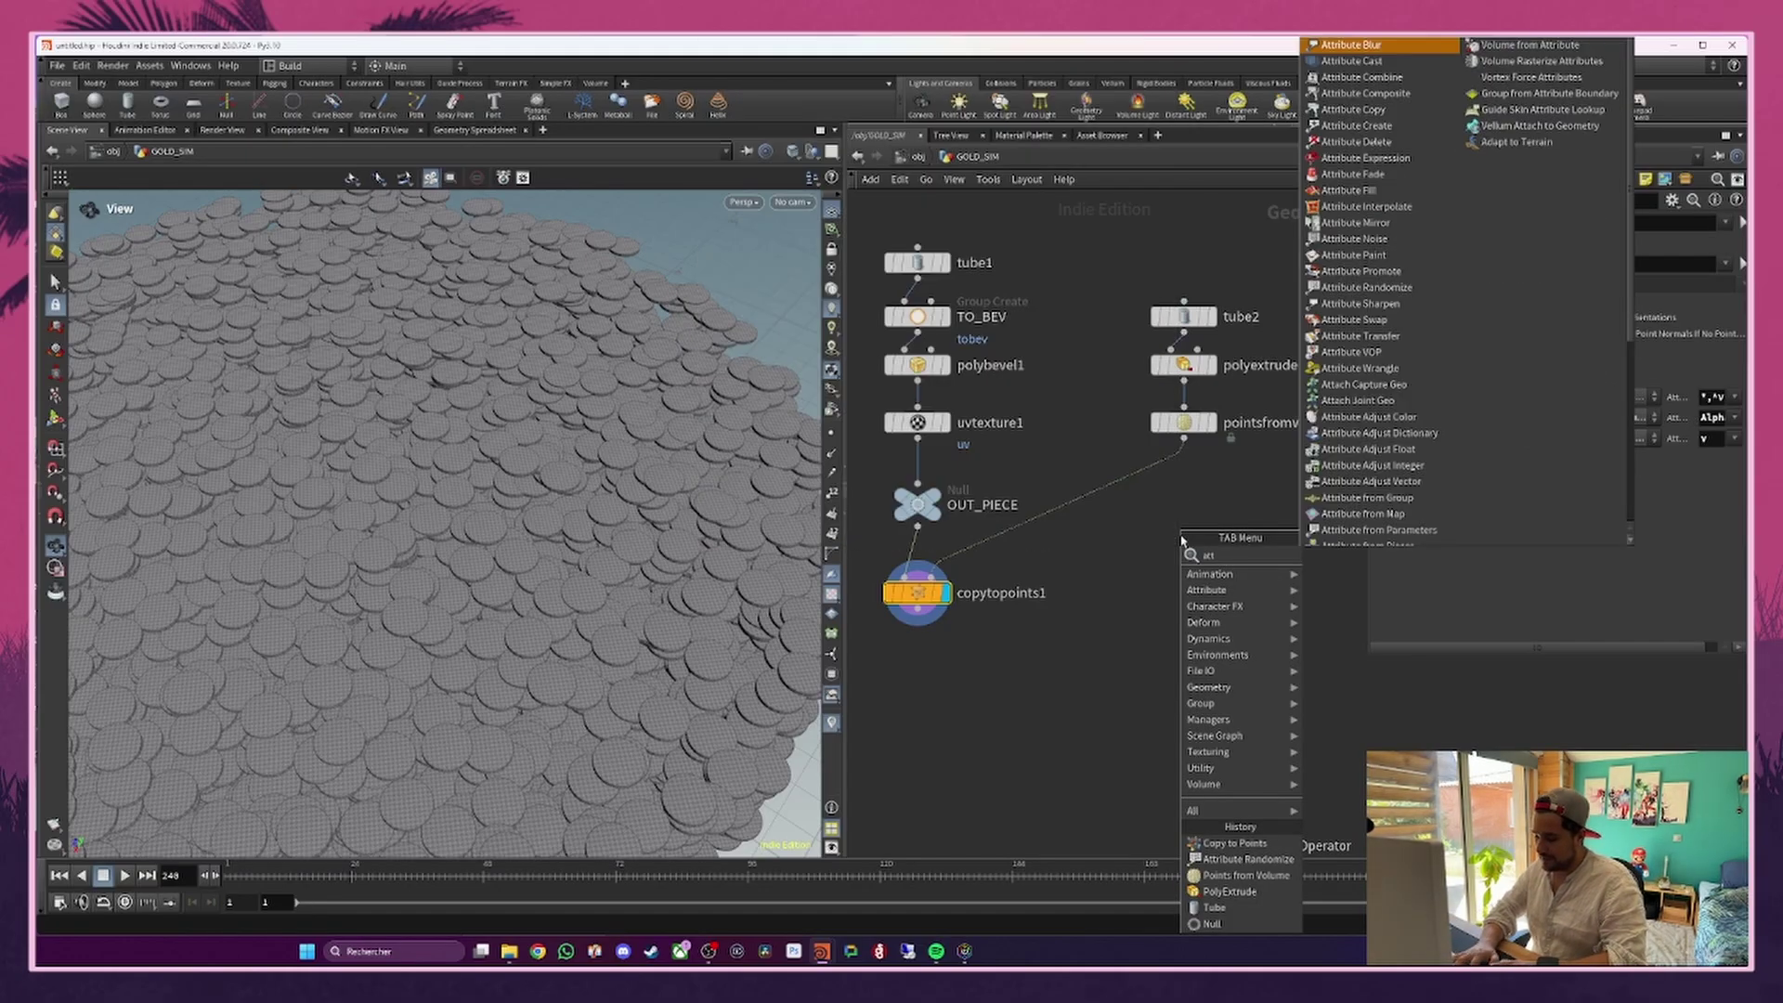
text(ribute ran)
key(Return)
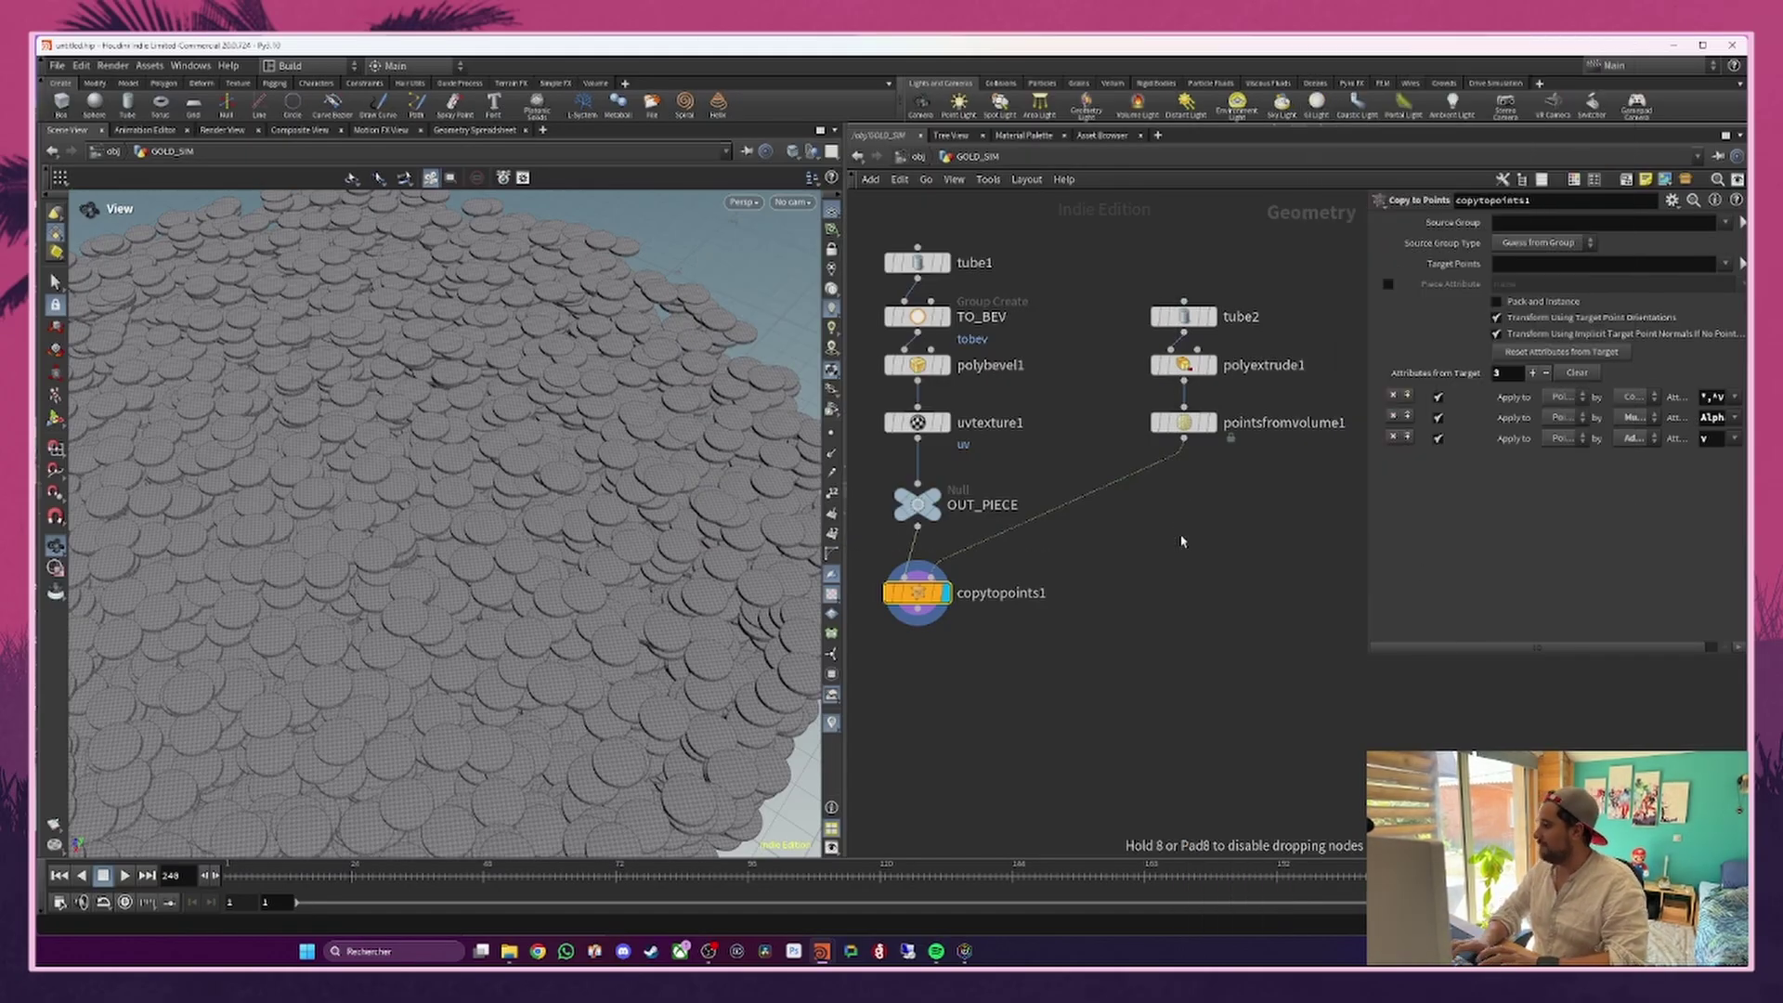
click(1182, 540)
mouse_move(1185, 536)
mouse_down()
mouse_move(1137, 501)
mouse_move(1204, 518)
mouse_up()
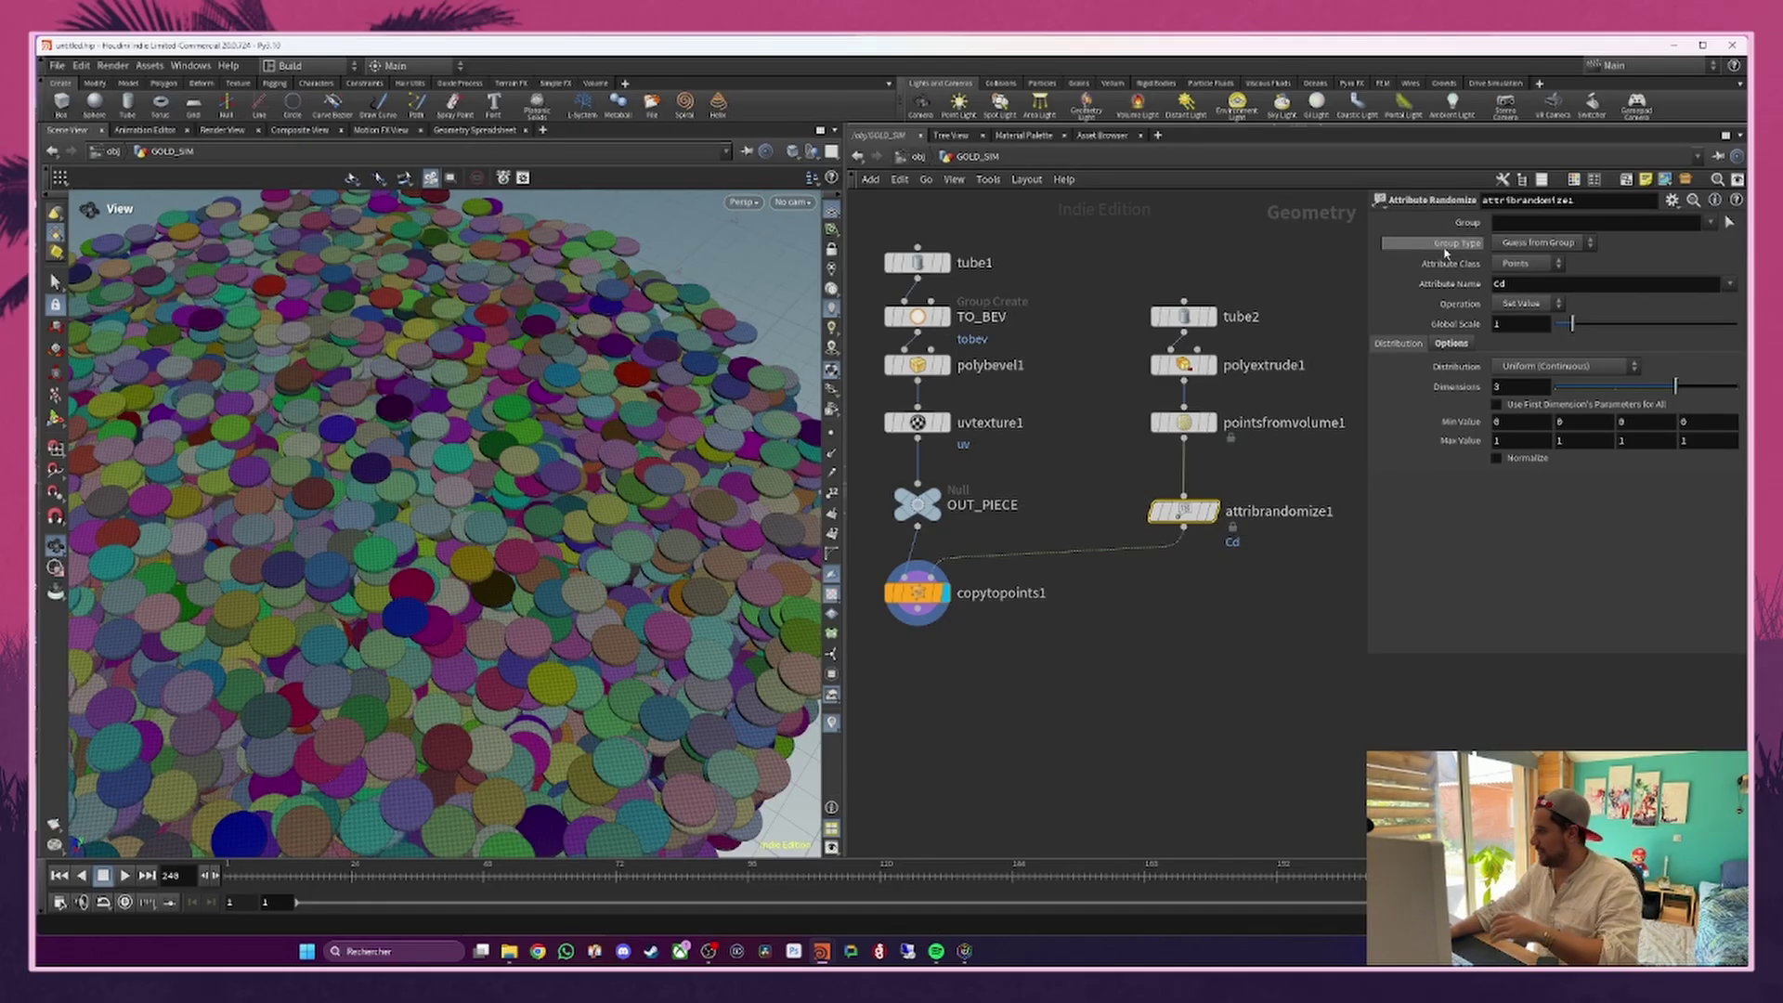
Step: Set the Attribute Randomize node's Attribute Name to N and inspect the coins' orientations from several angles
double_click(1552, 284)
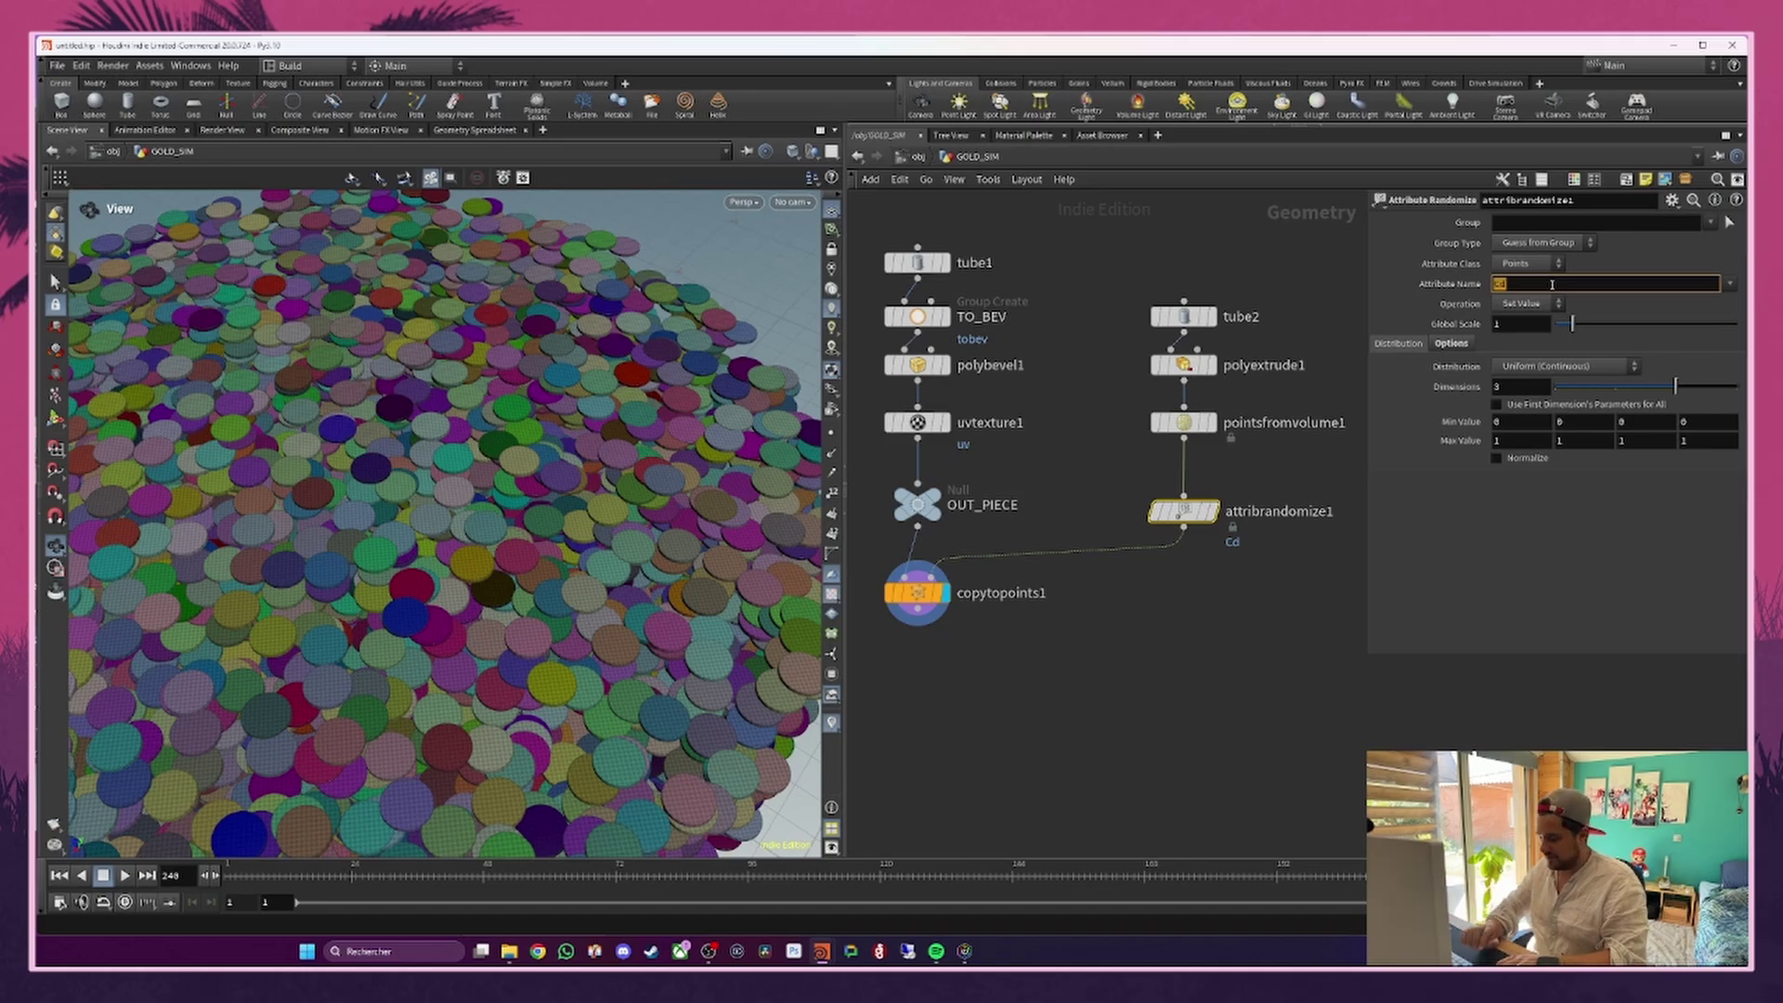
text(N)
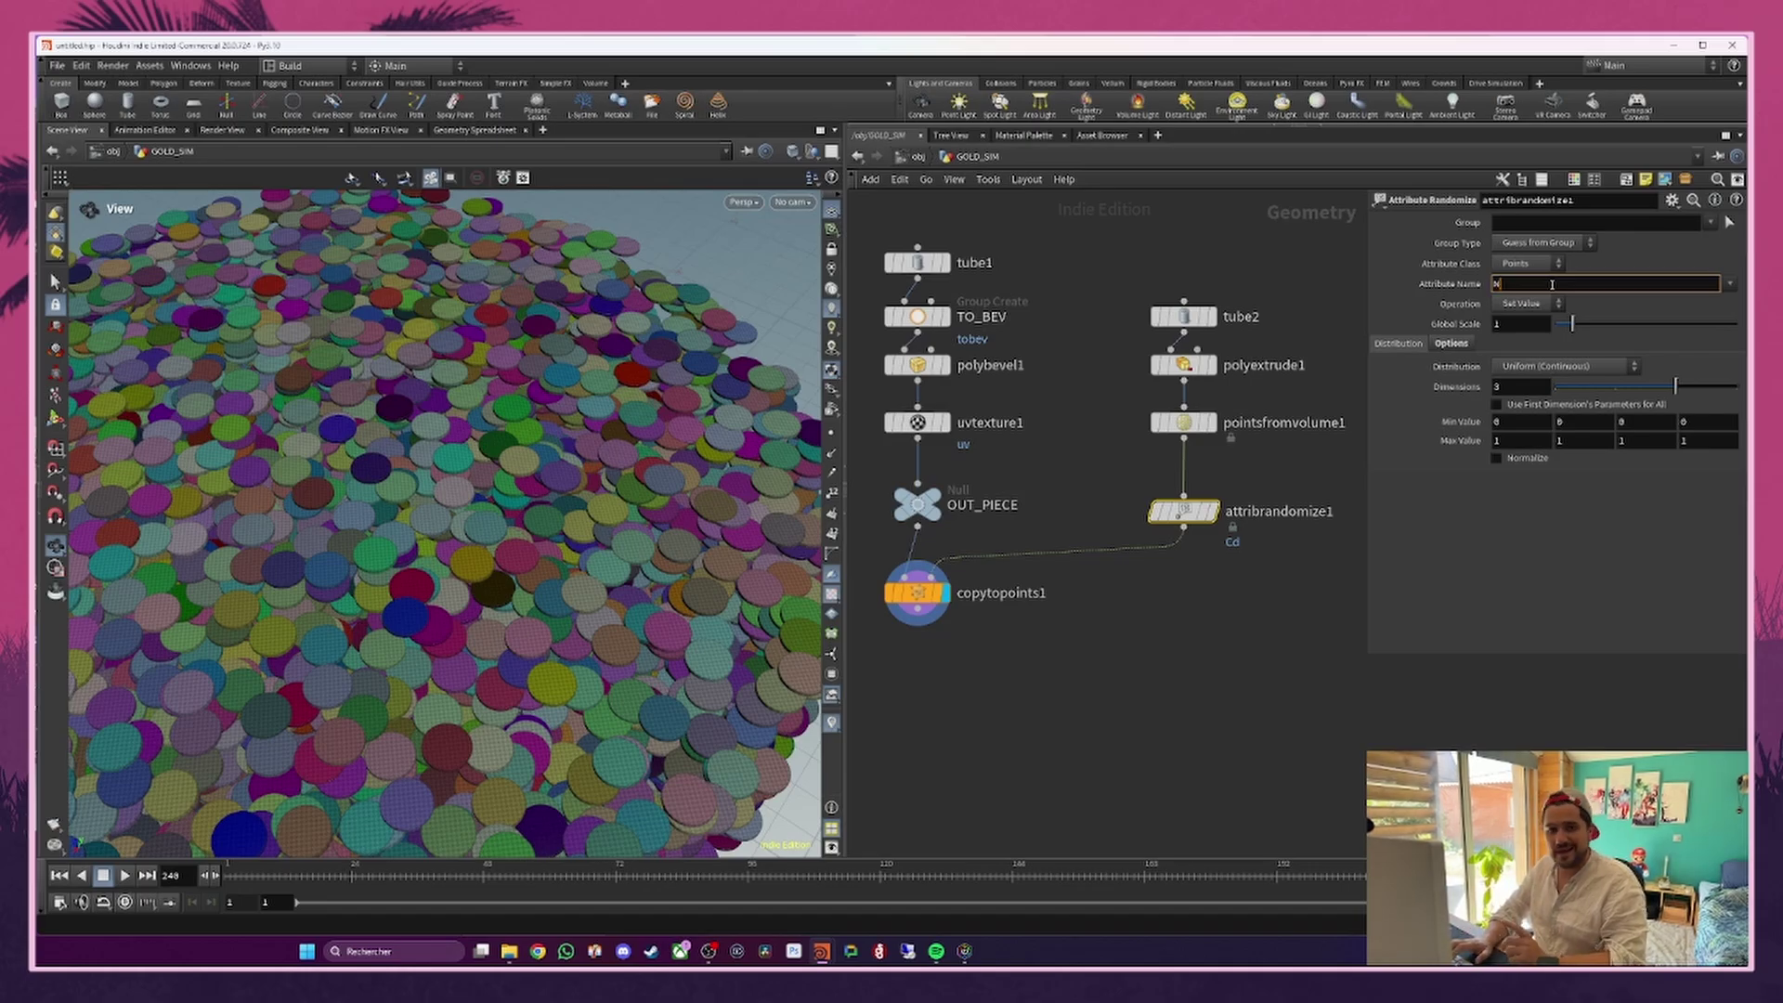
key(Return)
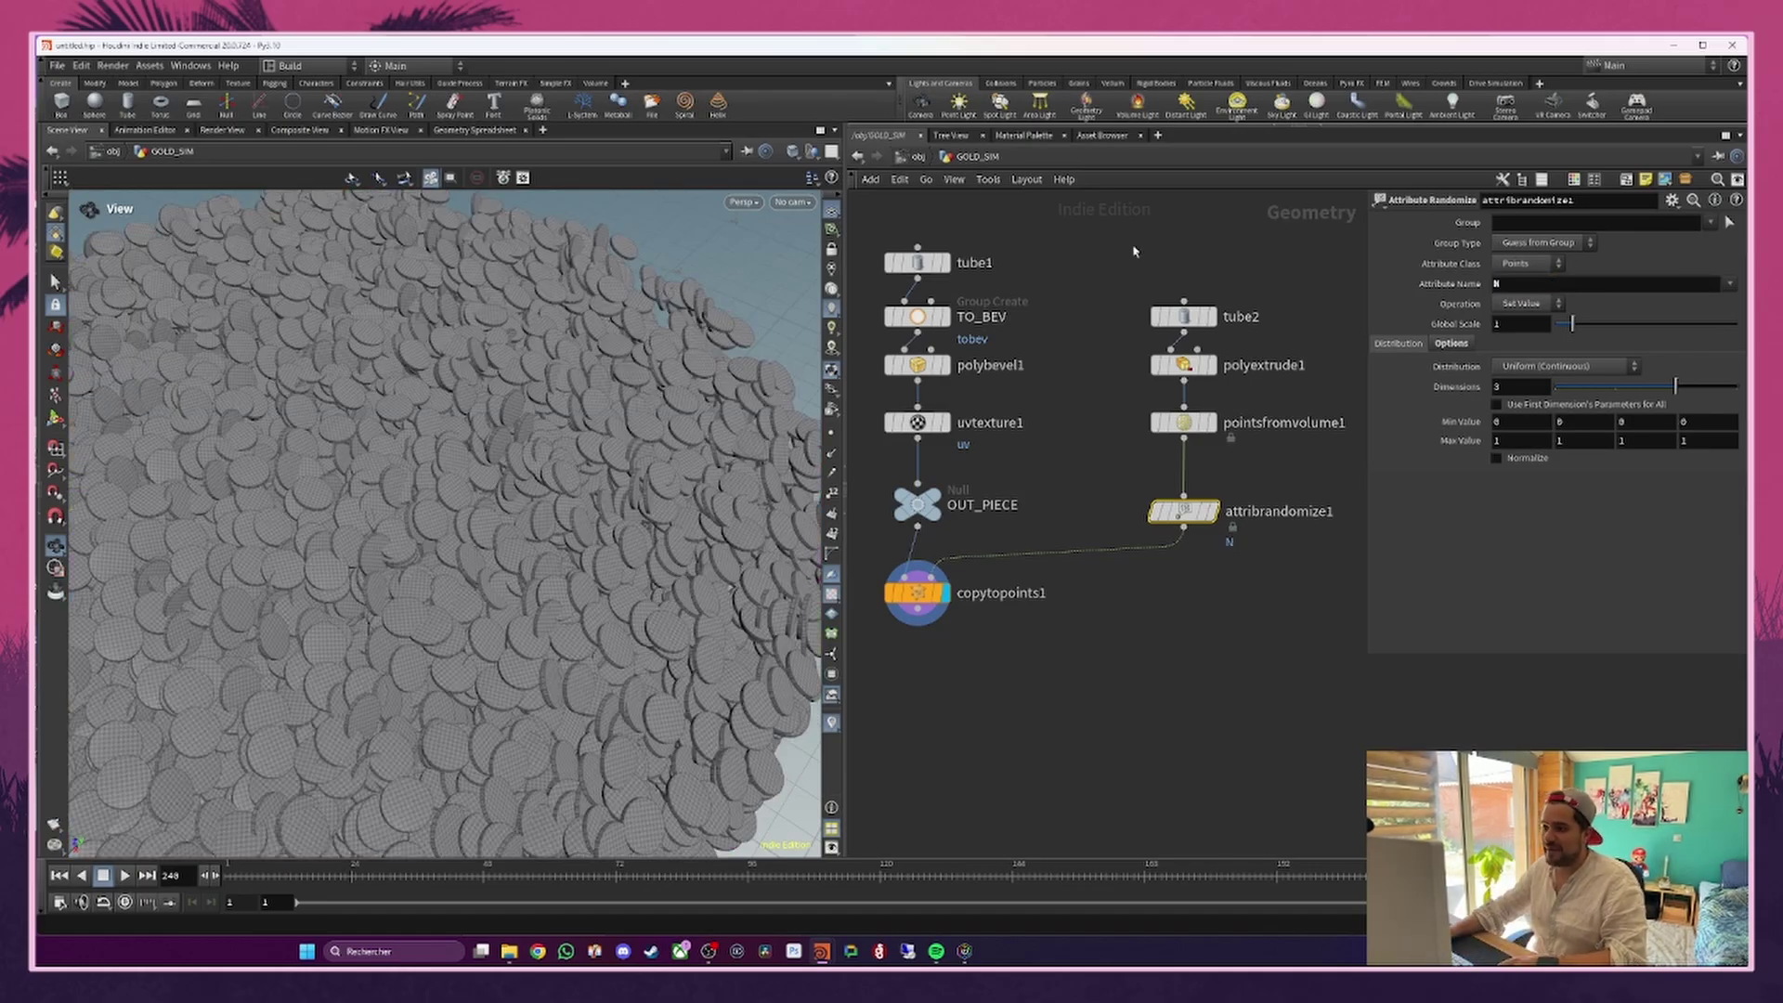
drag(478, 640, 371, 637)
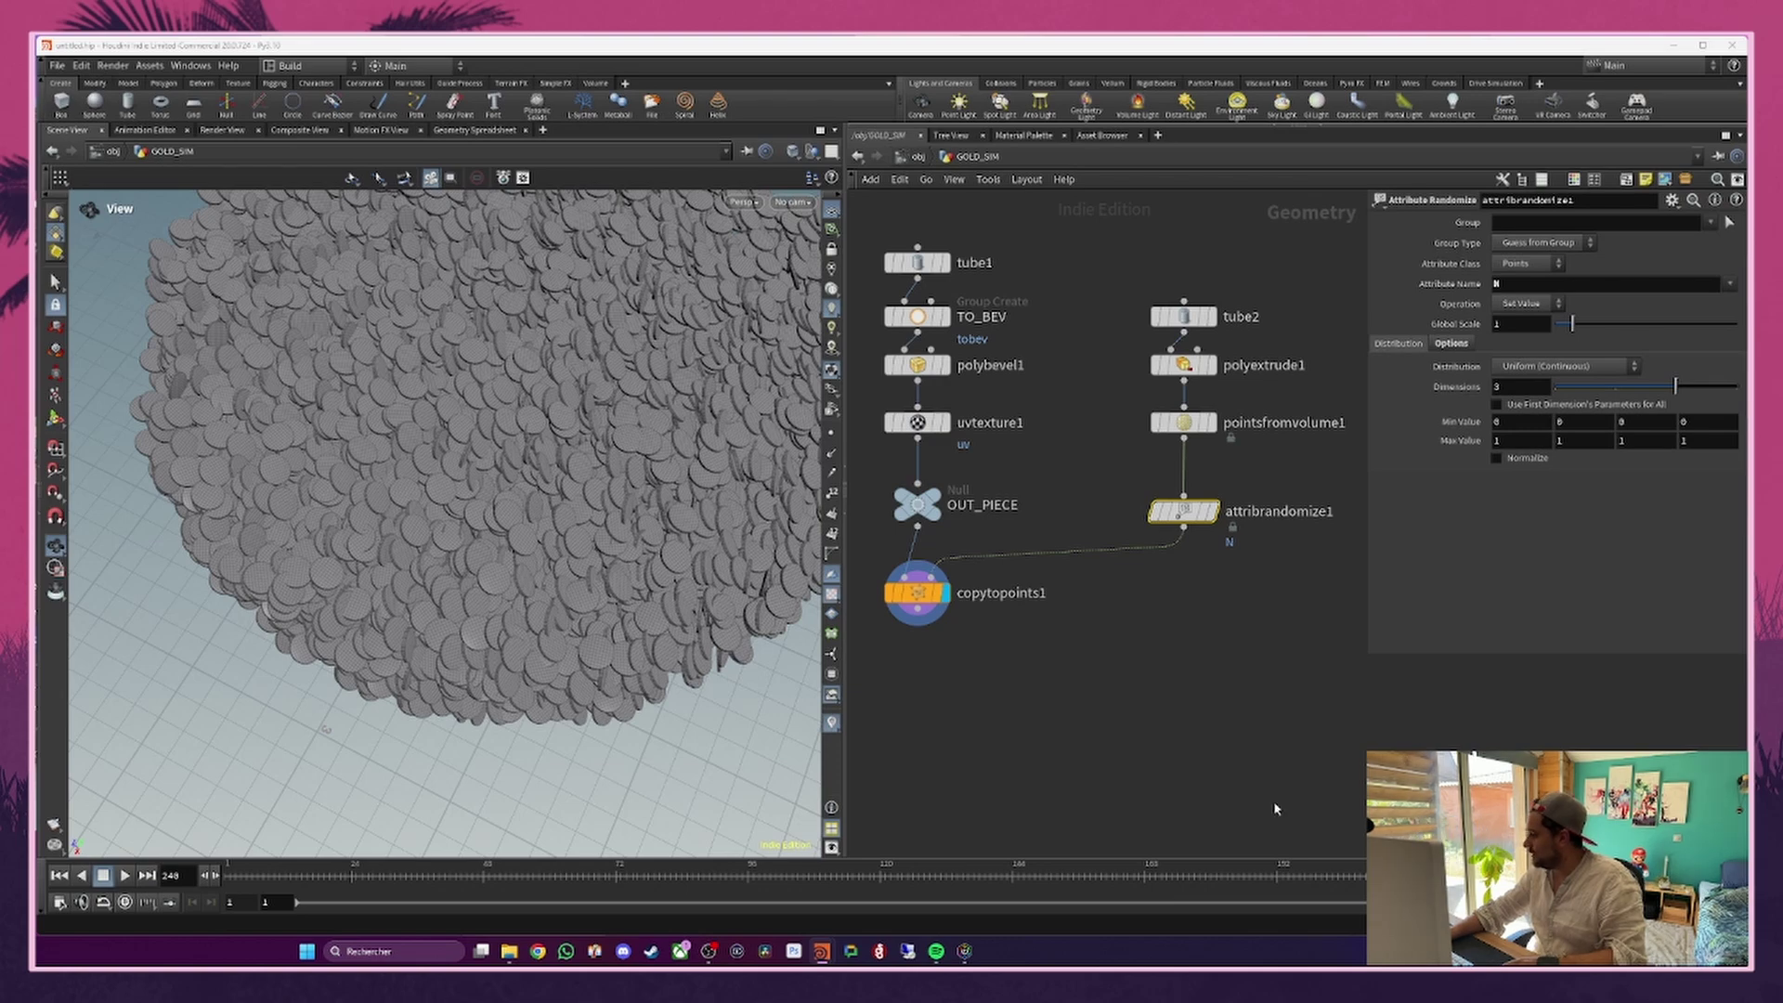
drag(437, 398, 517, 294)
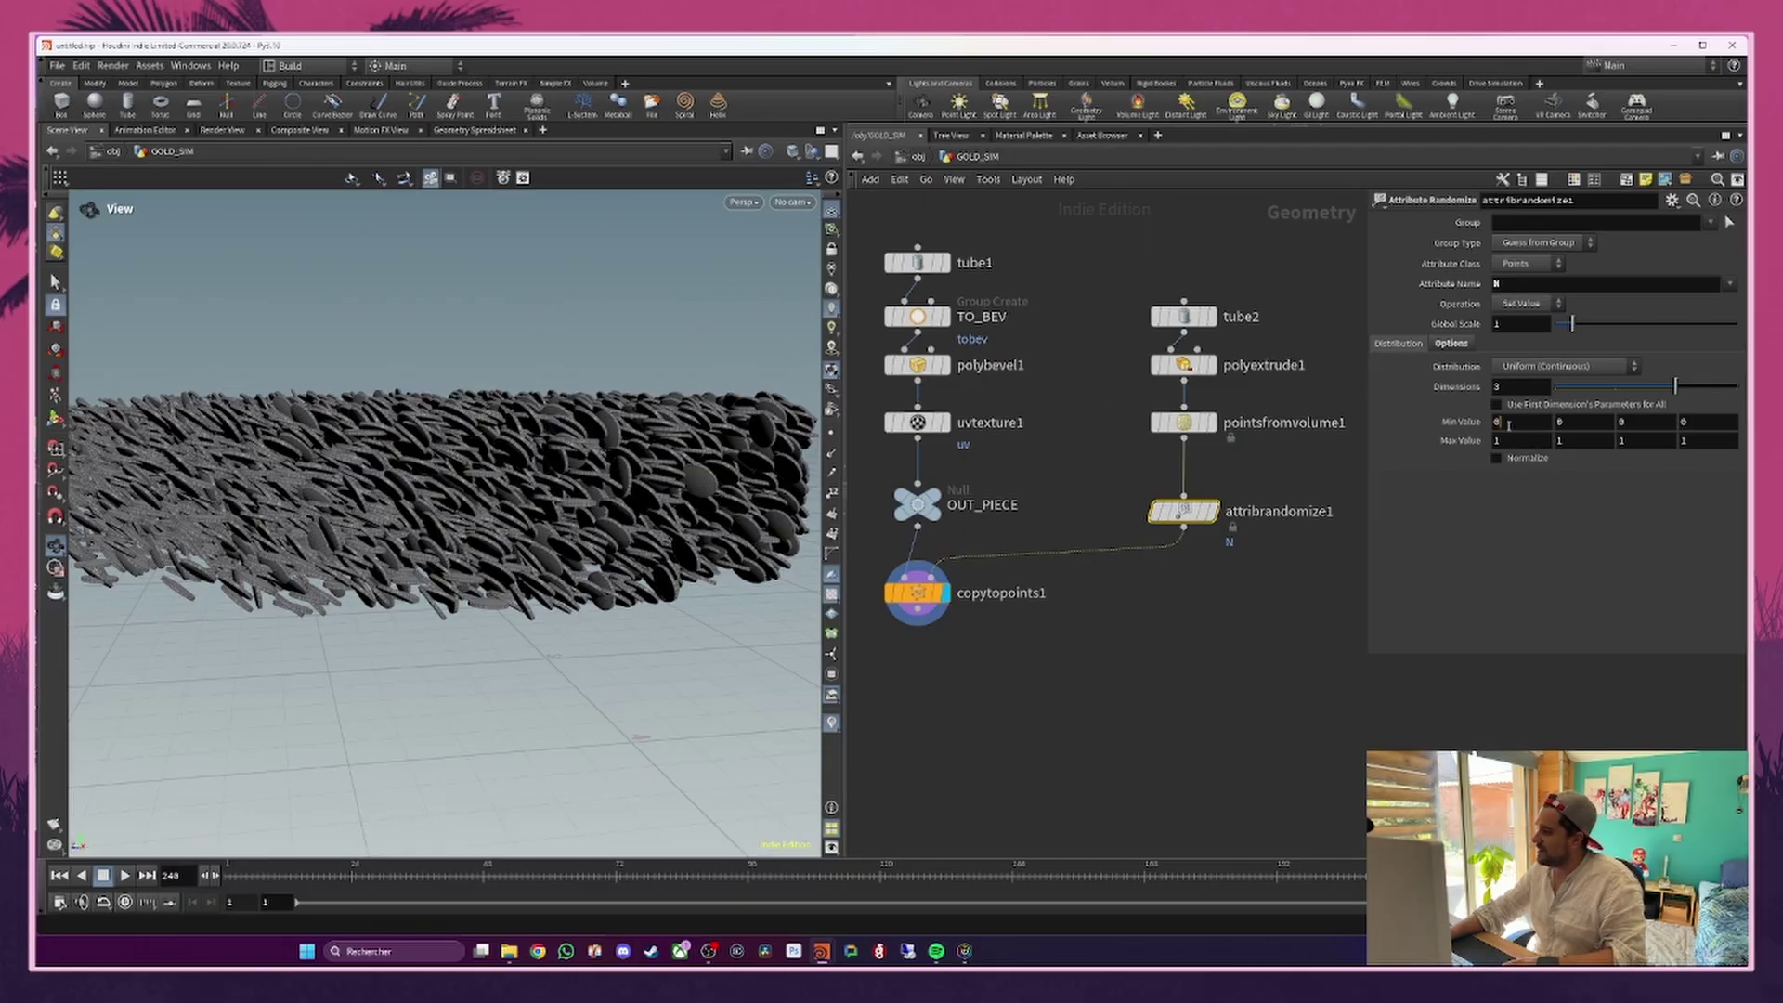
Step: Set the first three Min Value components of the Attribute Randomize node to -1 and check the coins' orientations
double_click(1508, 424)
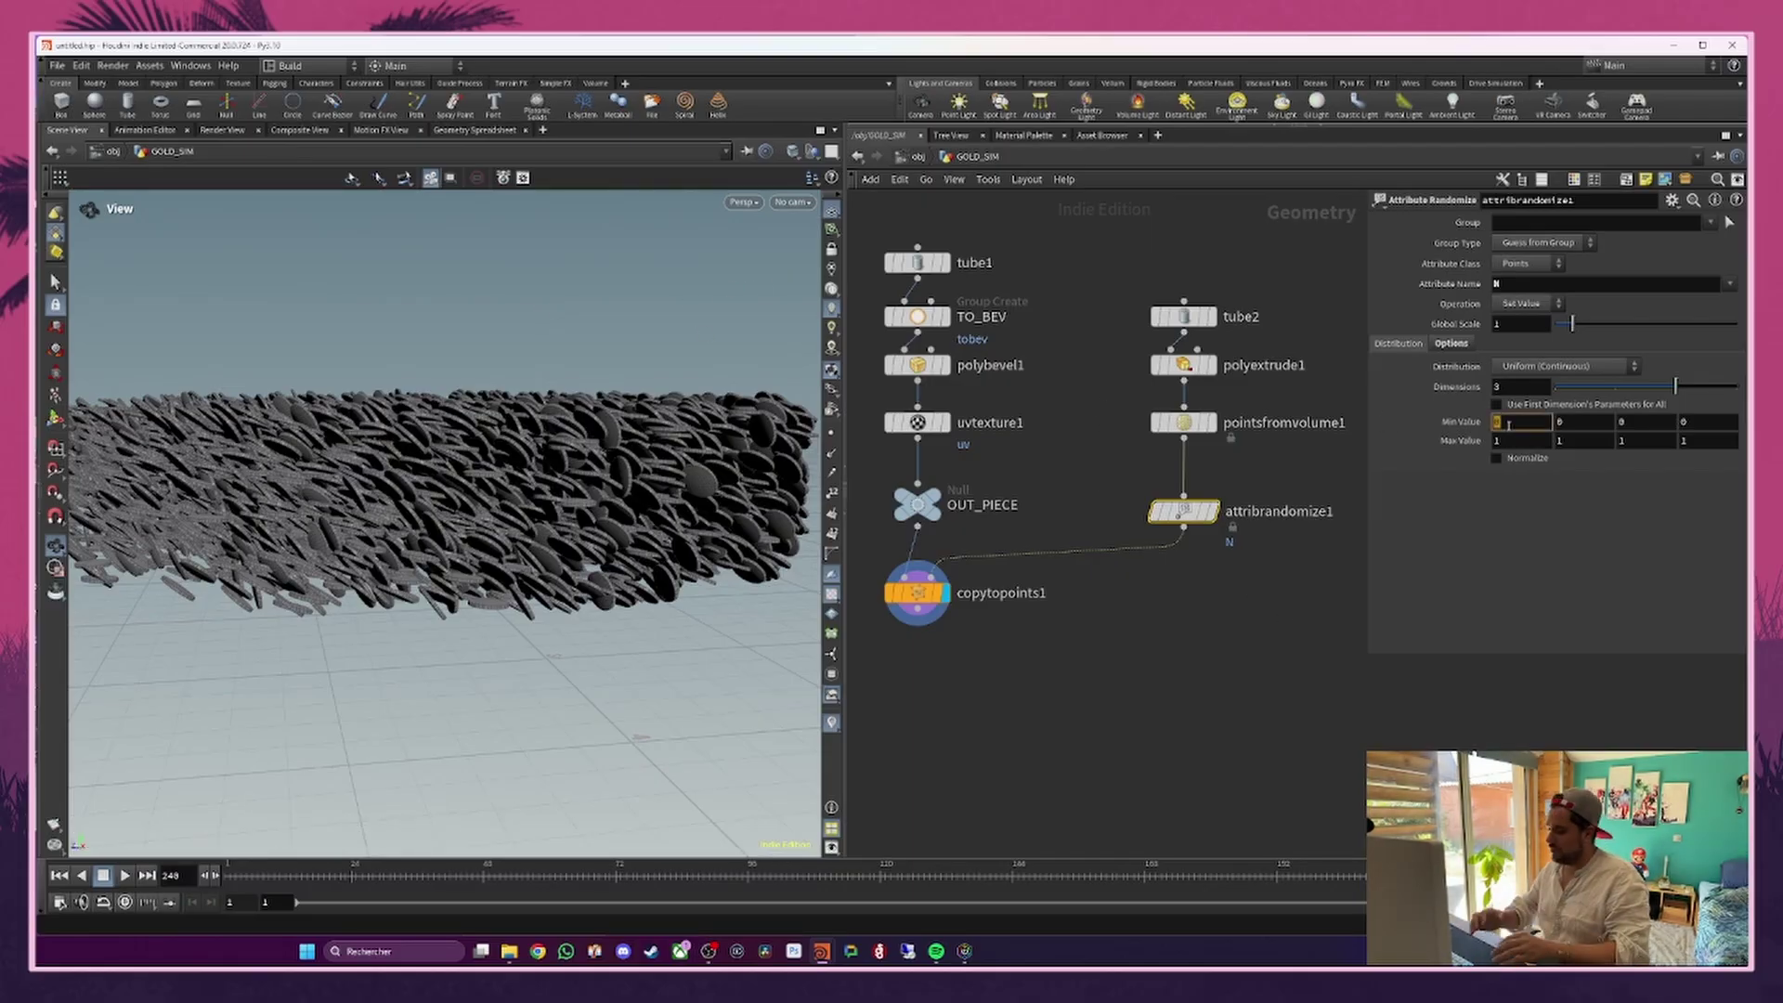
text(-1)
key(Tab)
text(-1)
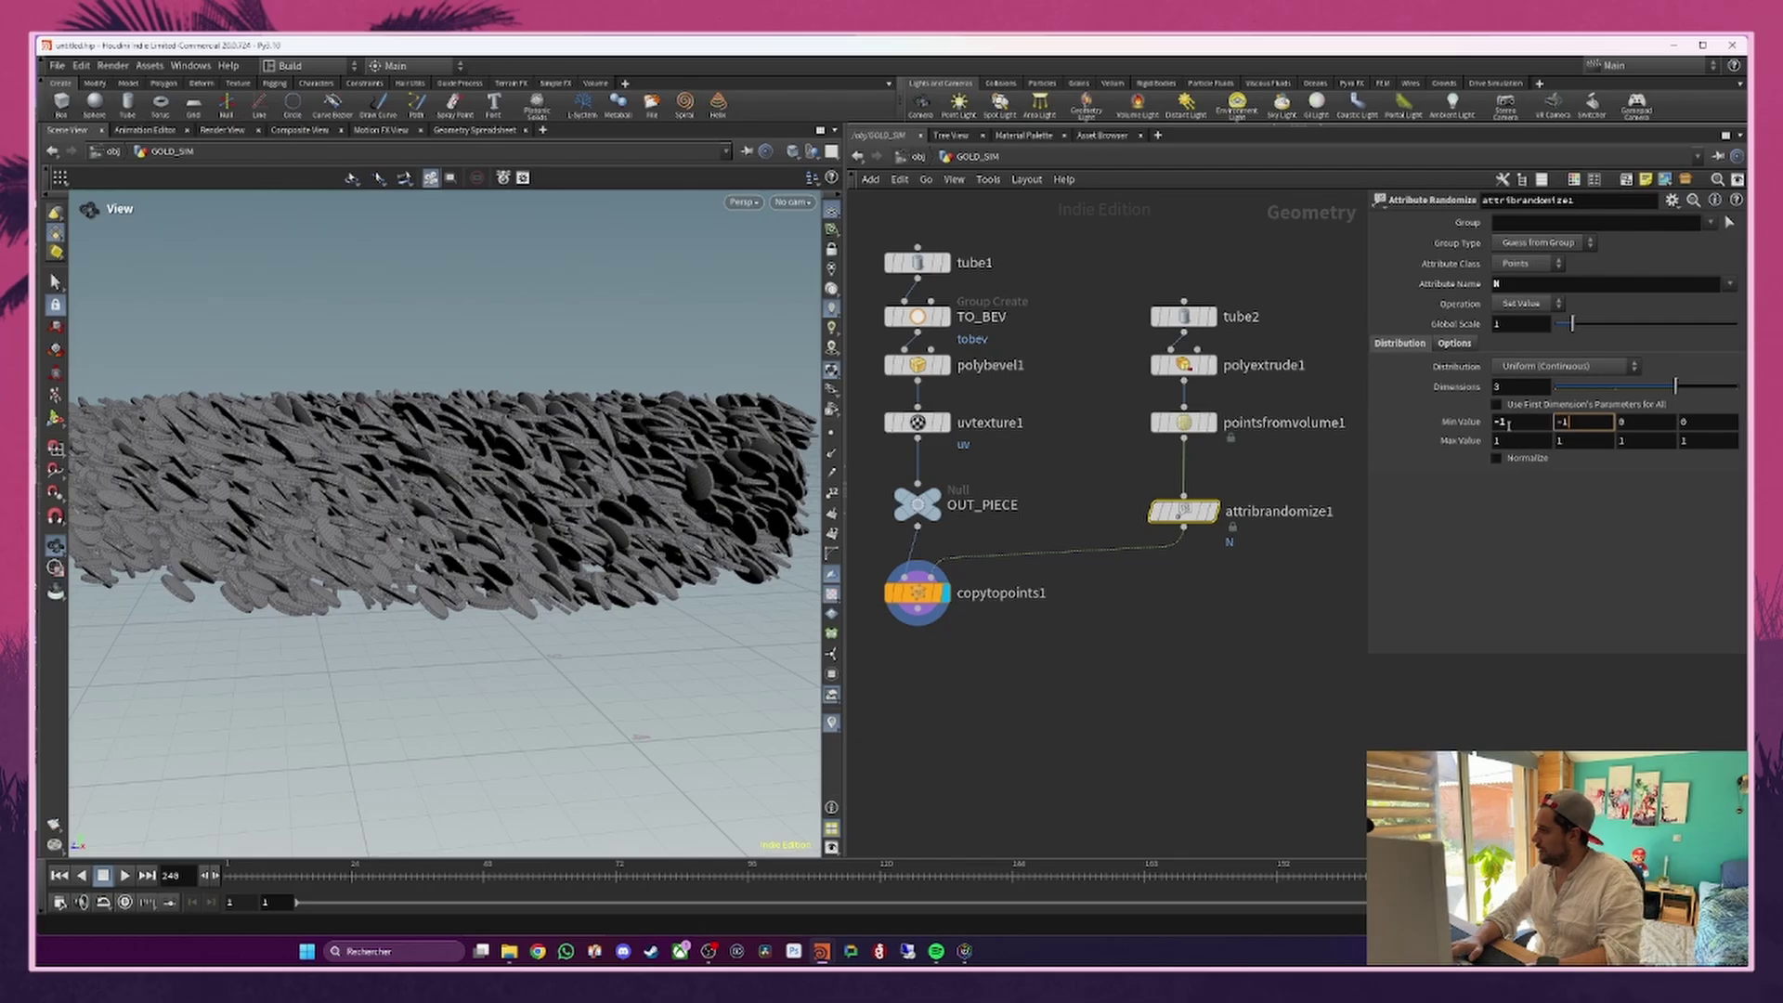
key(Tab)
text(-1)
key(Tab)
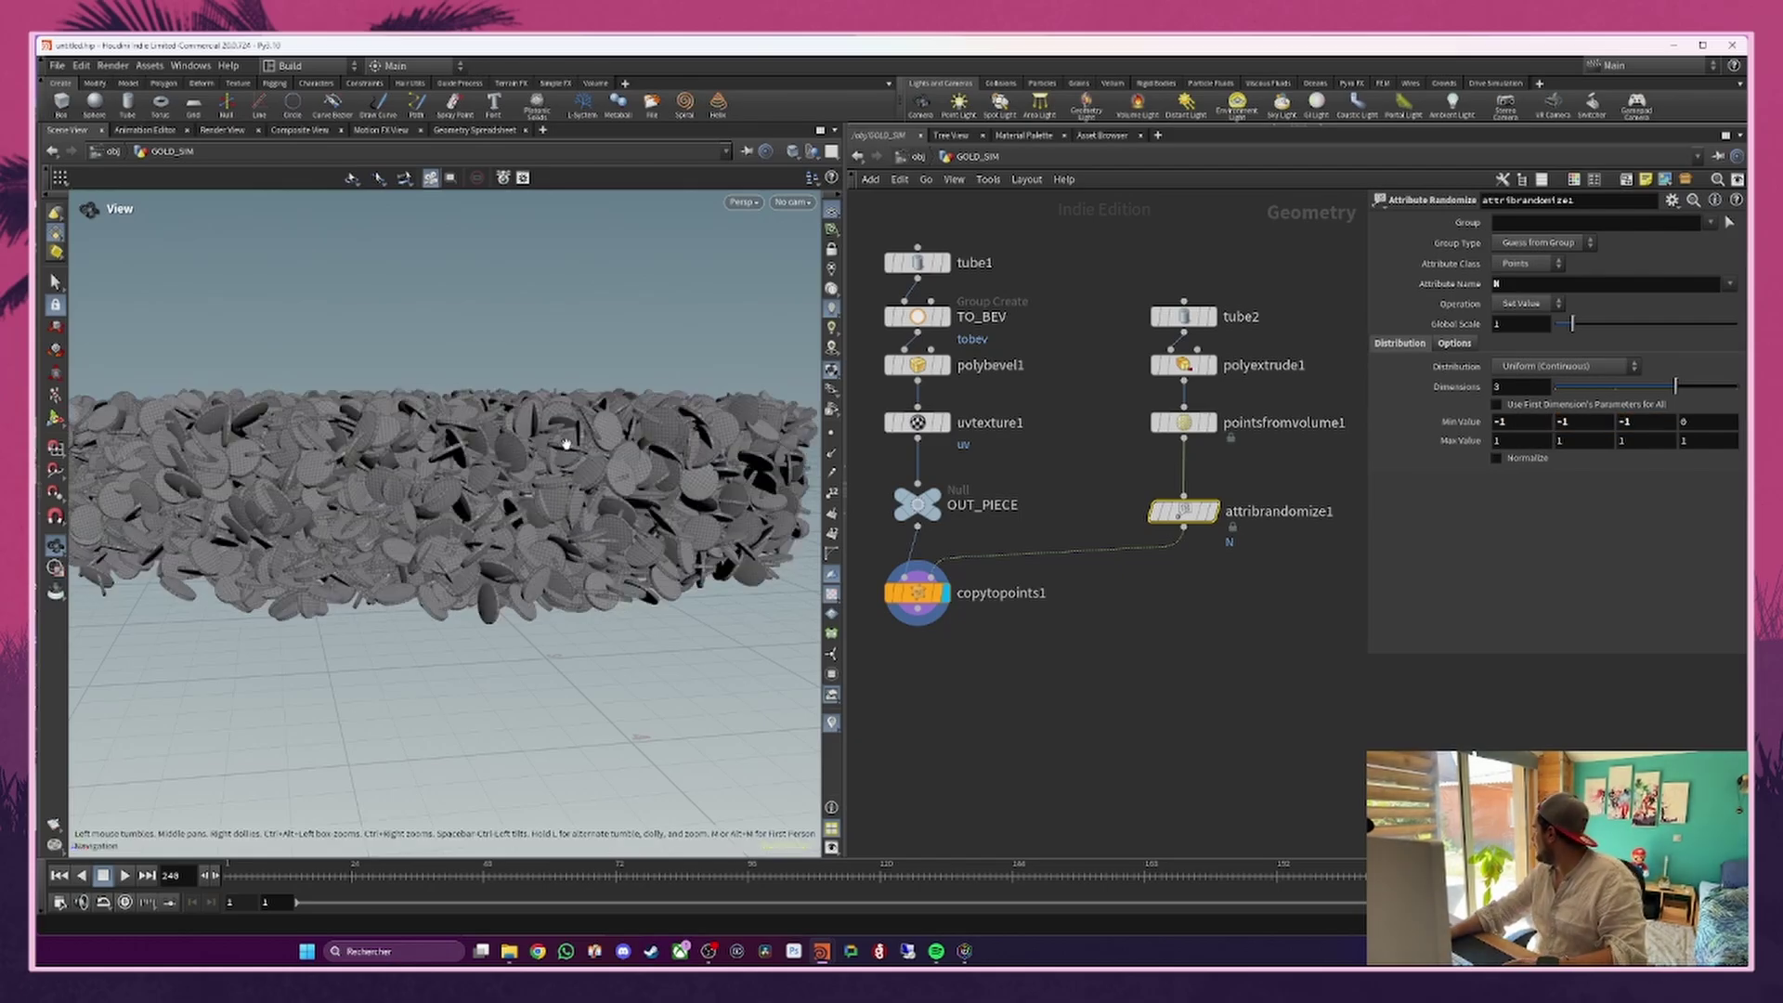
drag(566, 444, 531, 483)
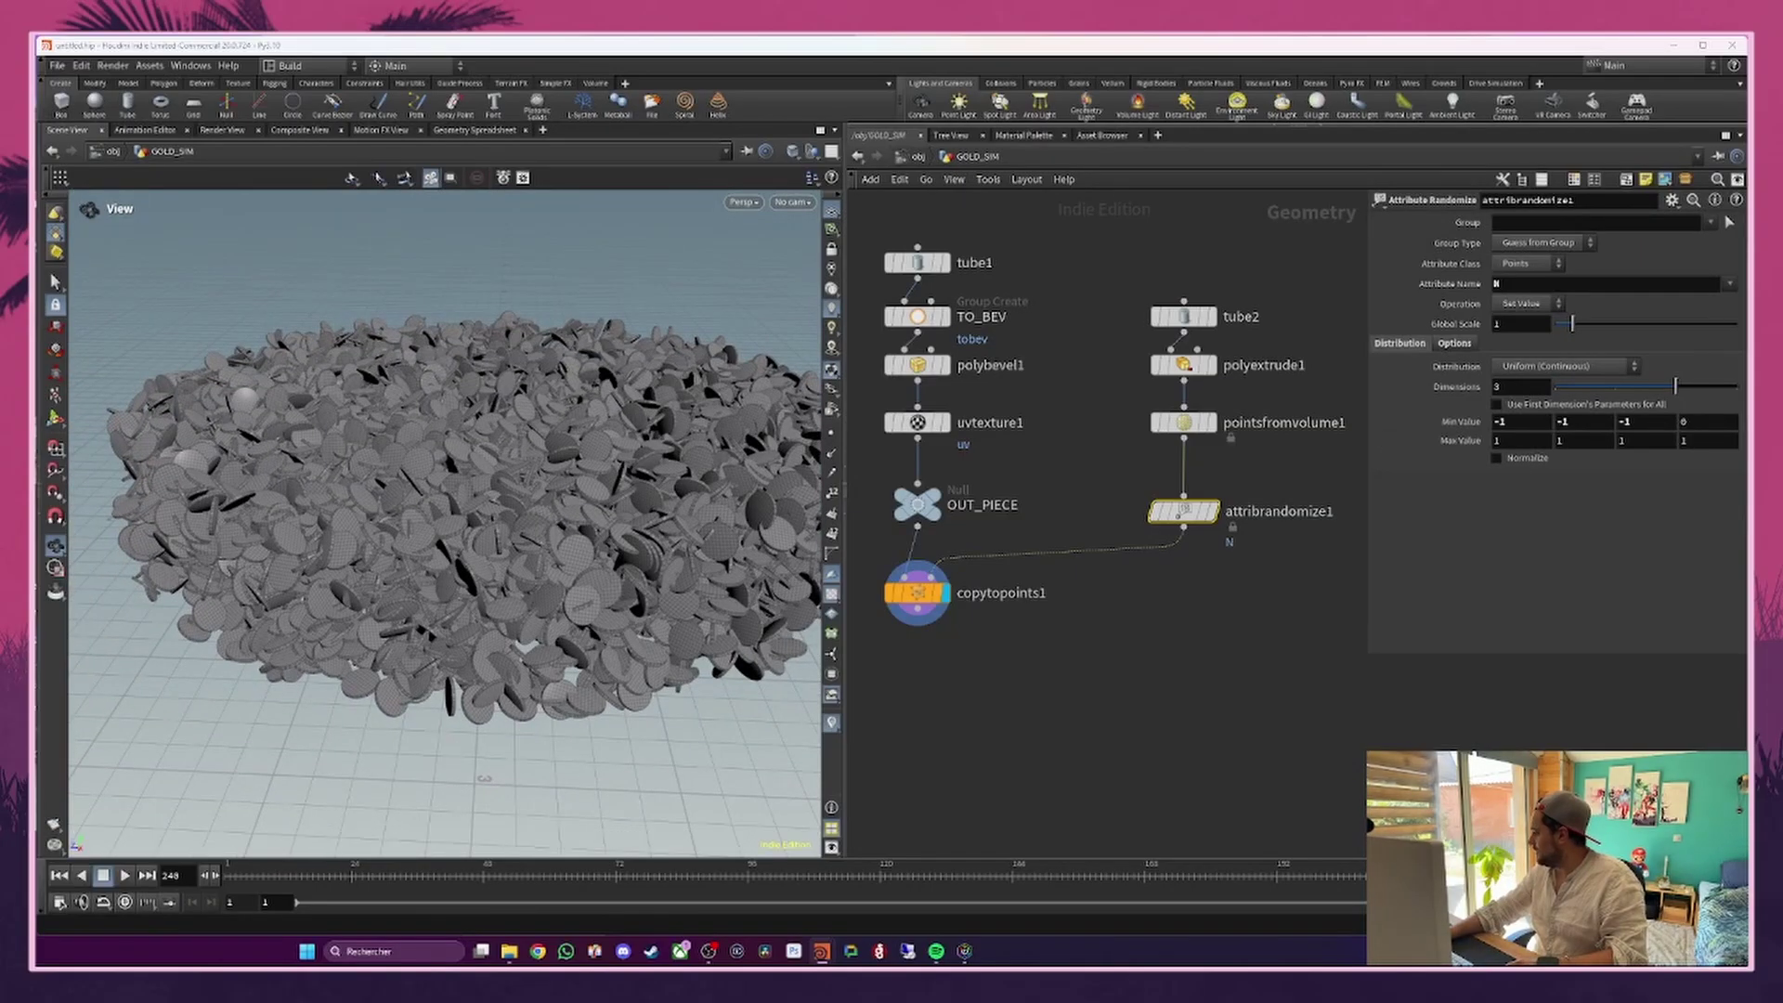
Step: Add an Assemble node directly below copytopoints1, connected to its output, and display its result
drag(916, 594, 917, 581)
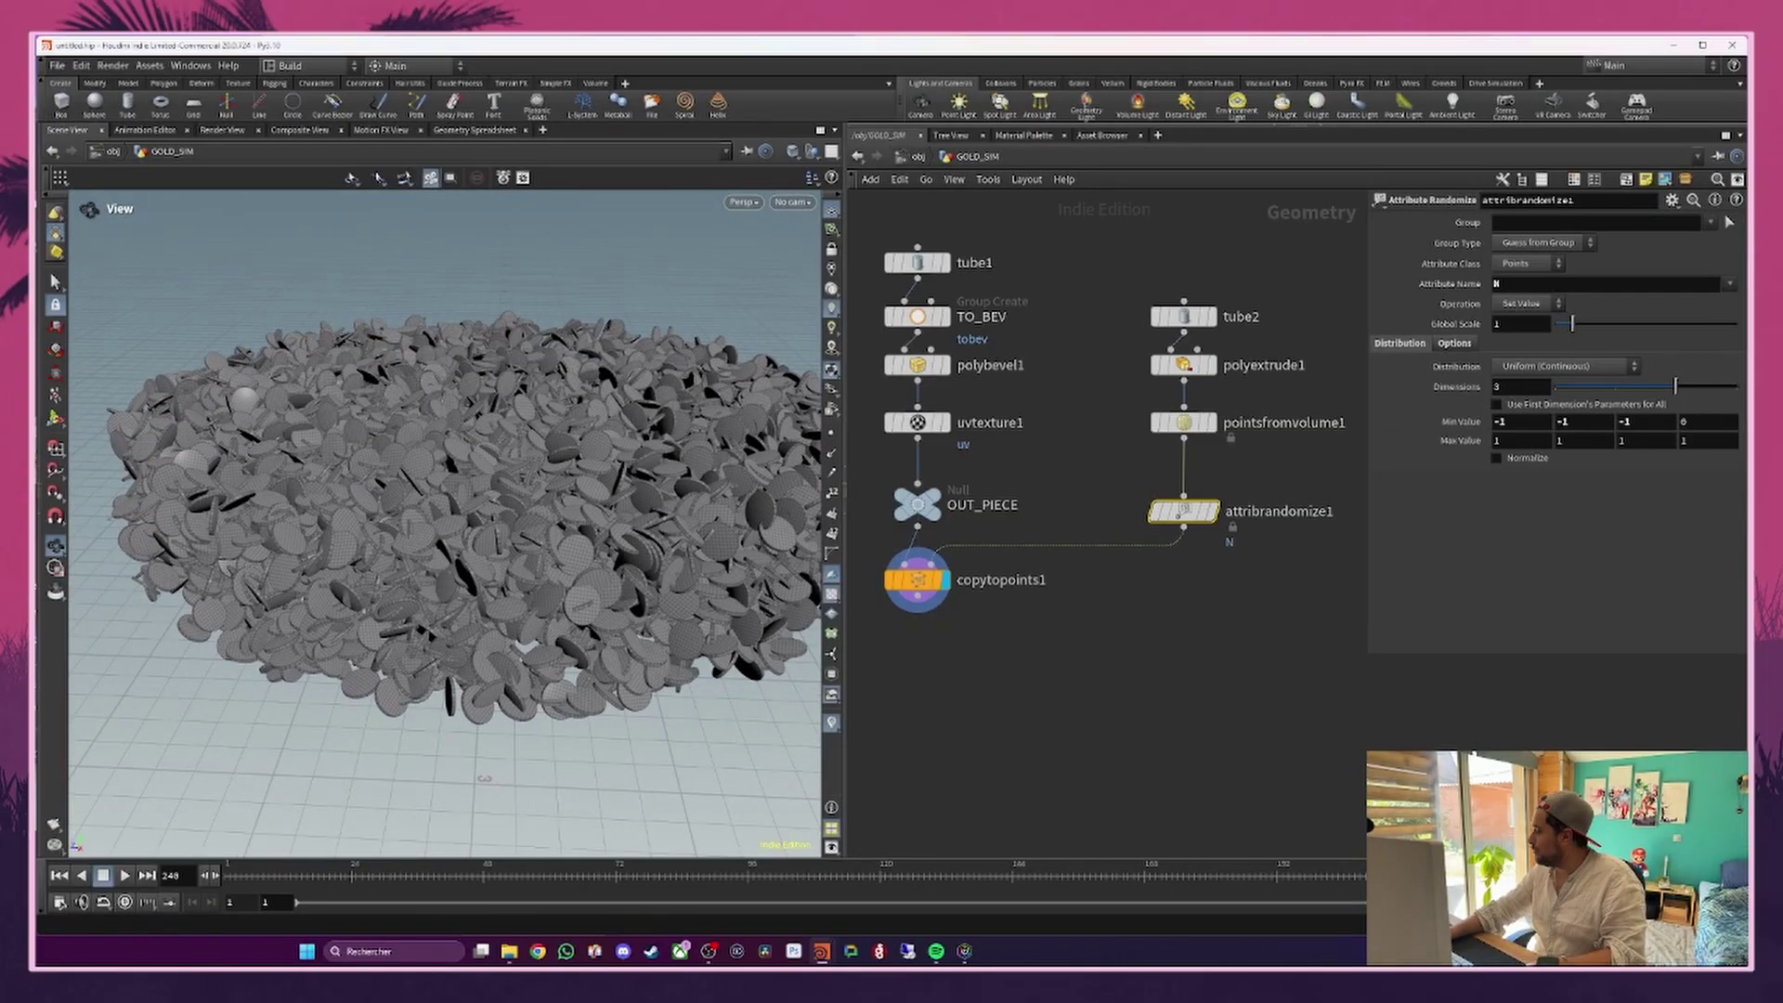
middle_drag(970, 715, 1069, 678)
click(1017, 559)
key(Tab)
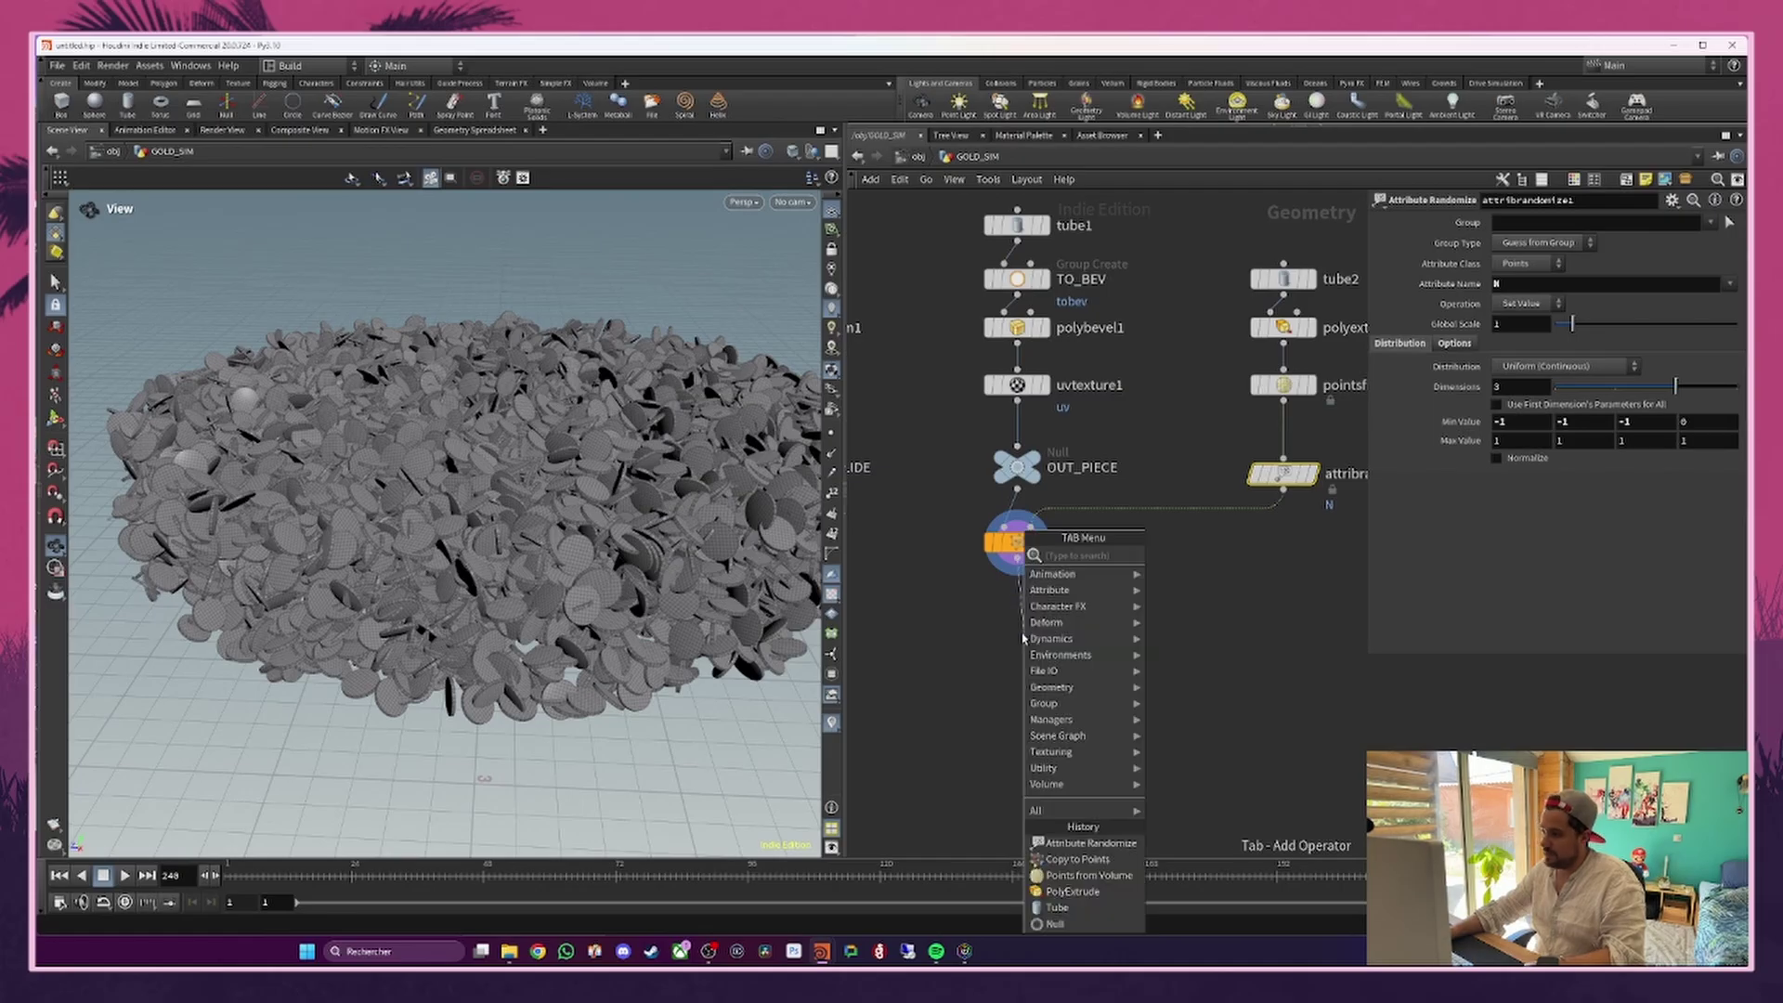
text(asse)
key(Return)
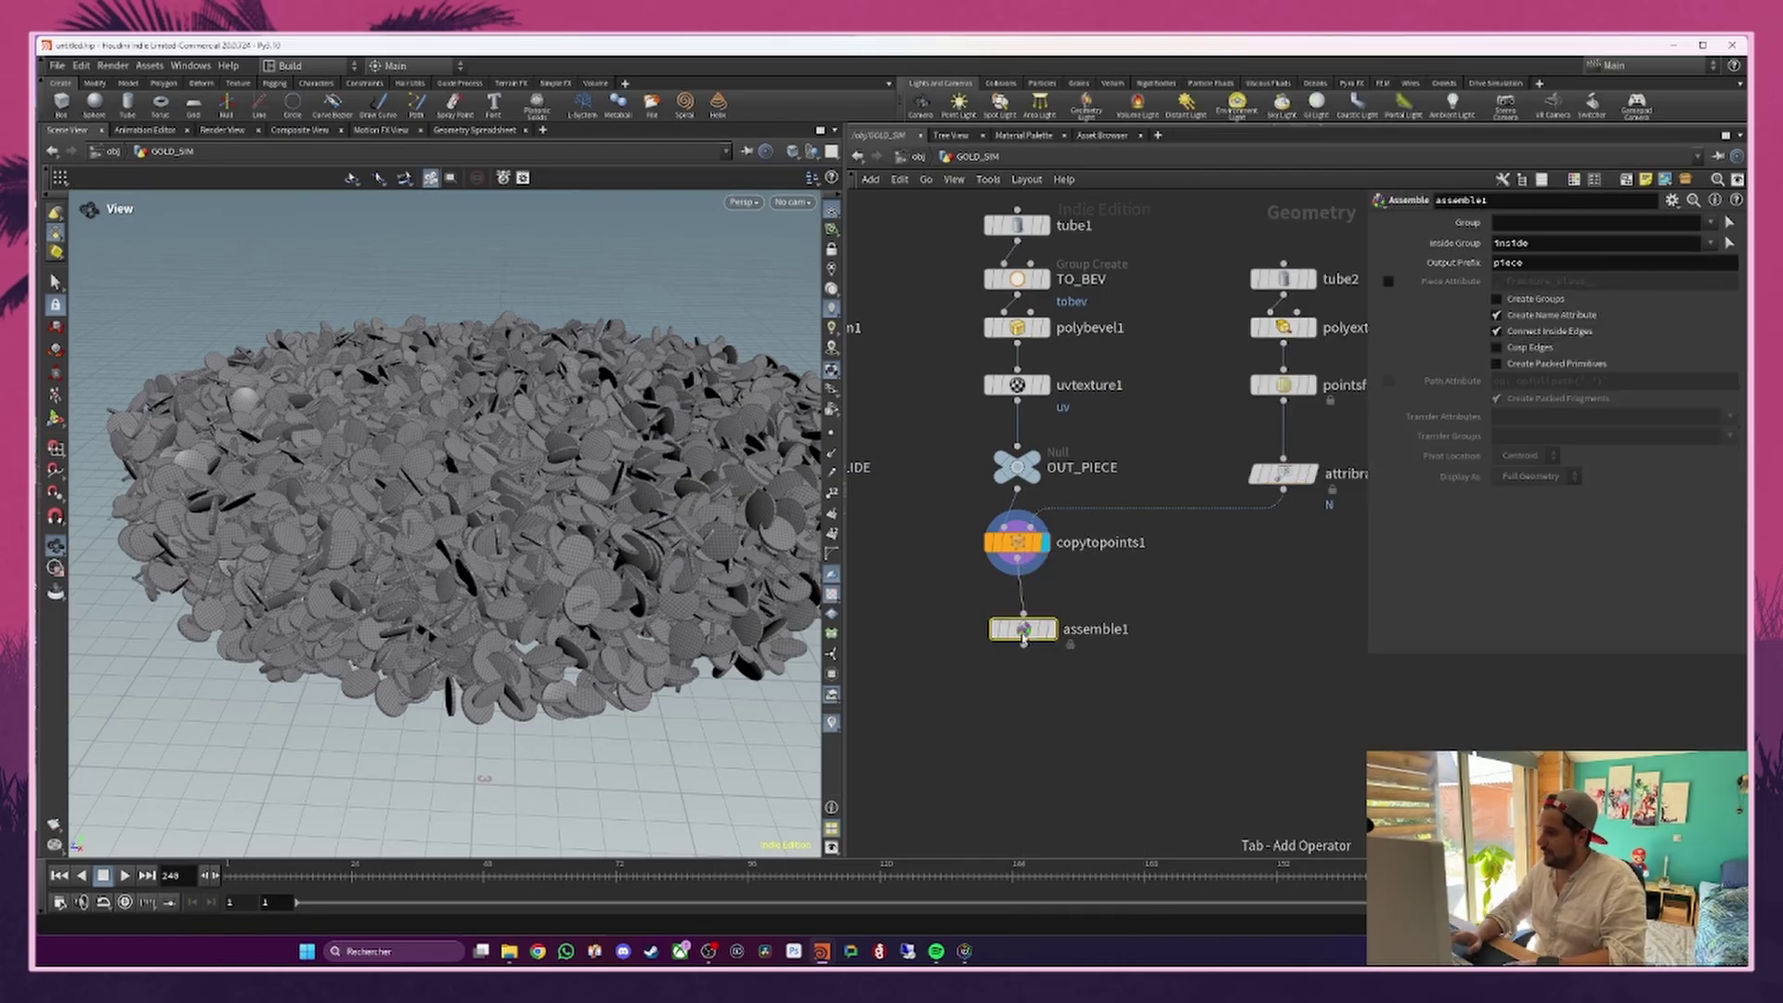
click(1016, 631)
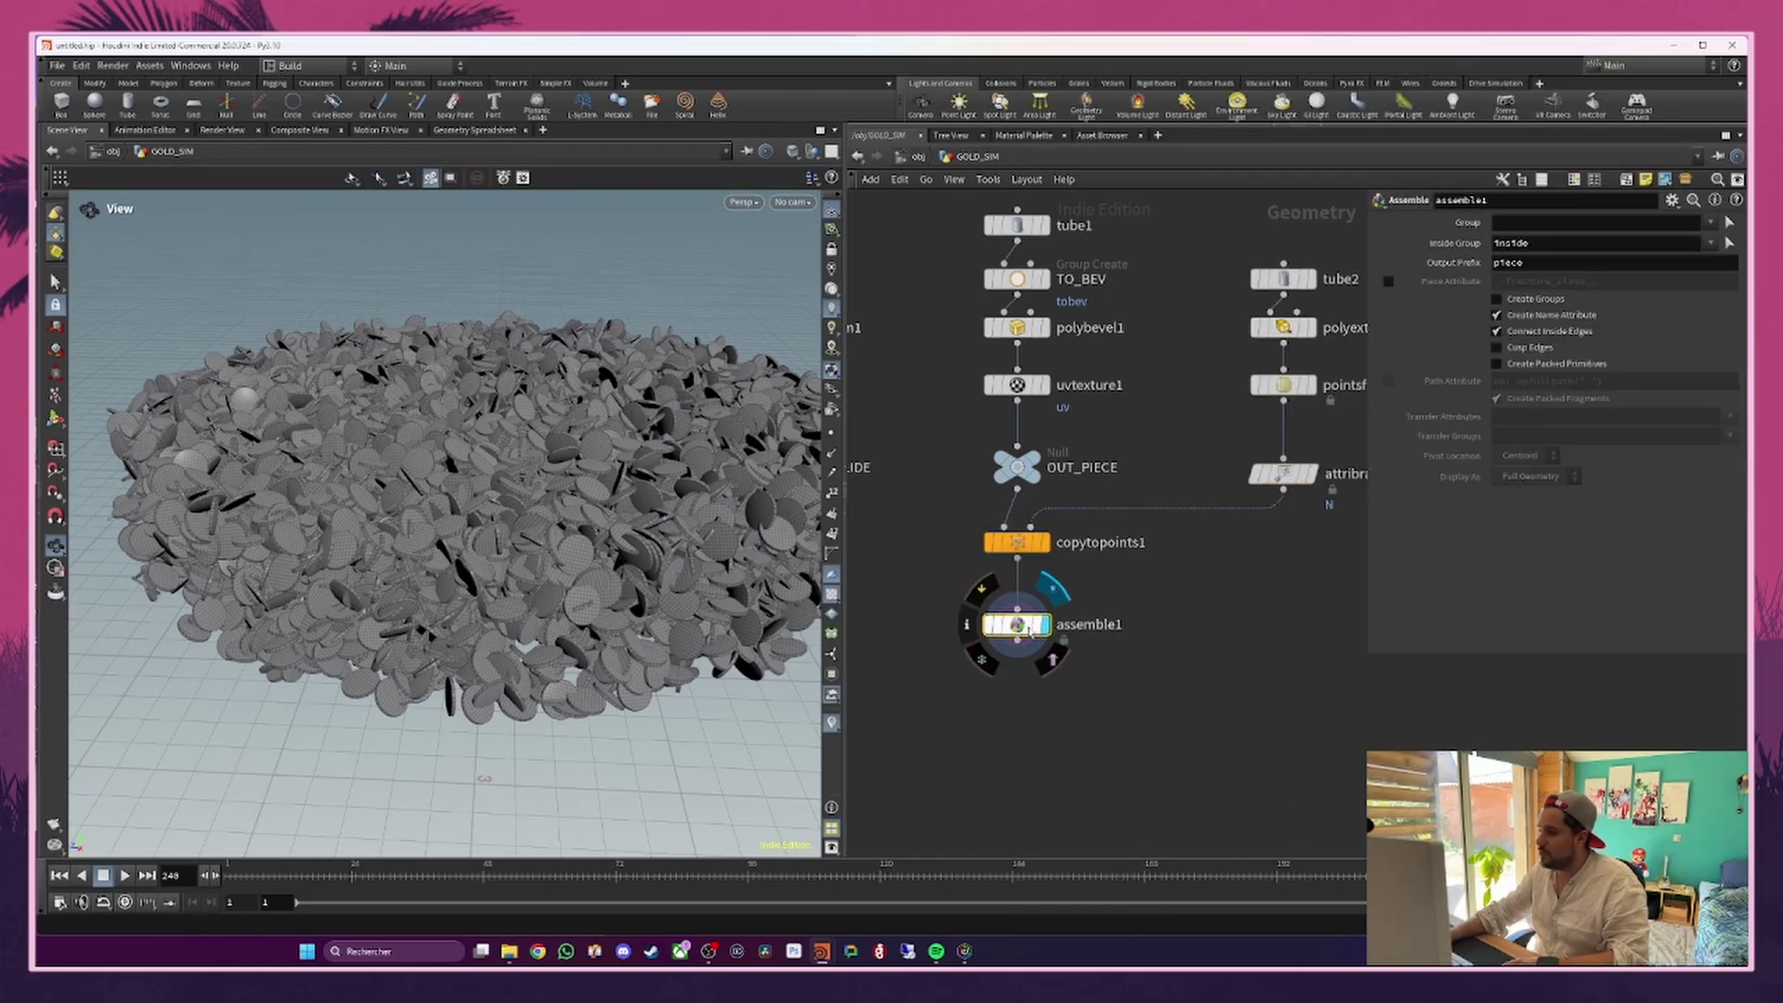
Step: Enable Create Packed Primitives on the Assemble node and overwrite its Output Prefix with a single character
click(1496, 364)
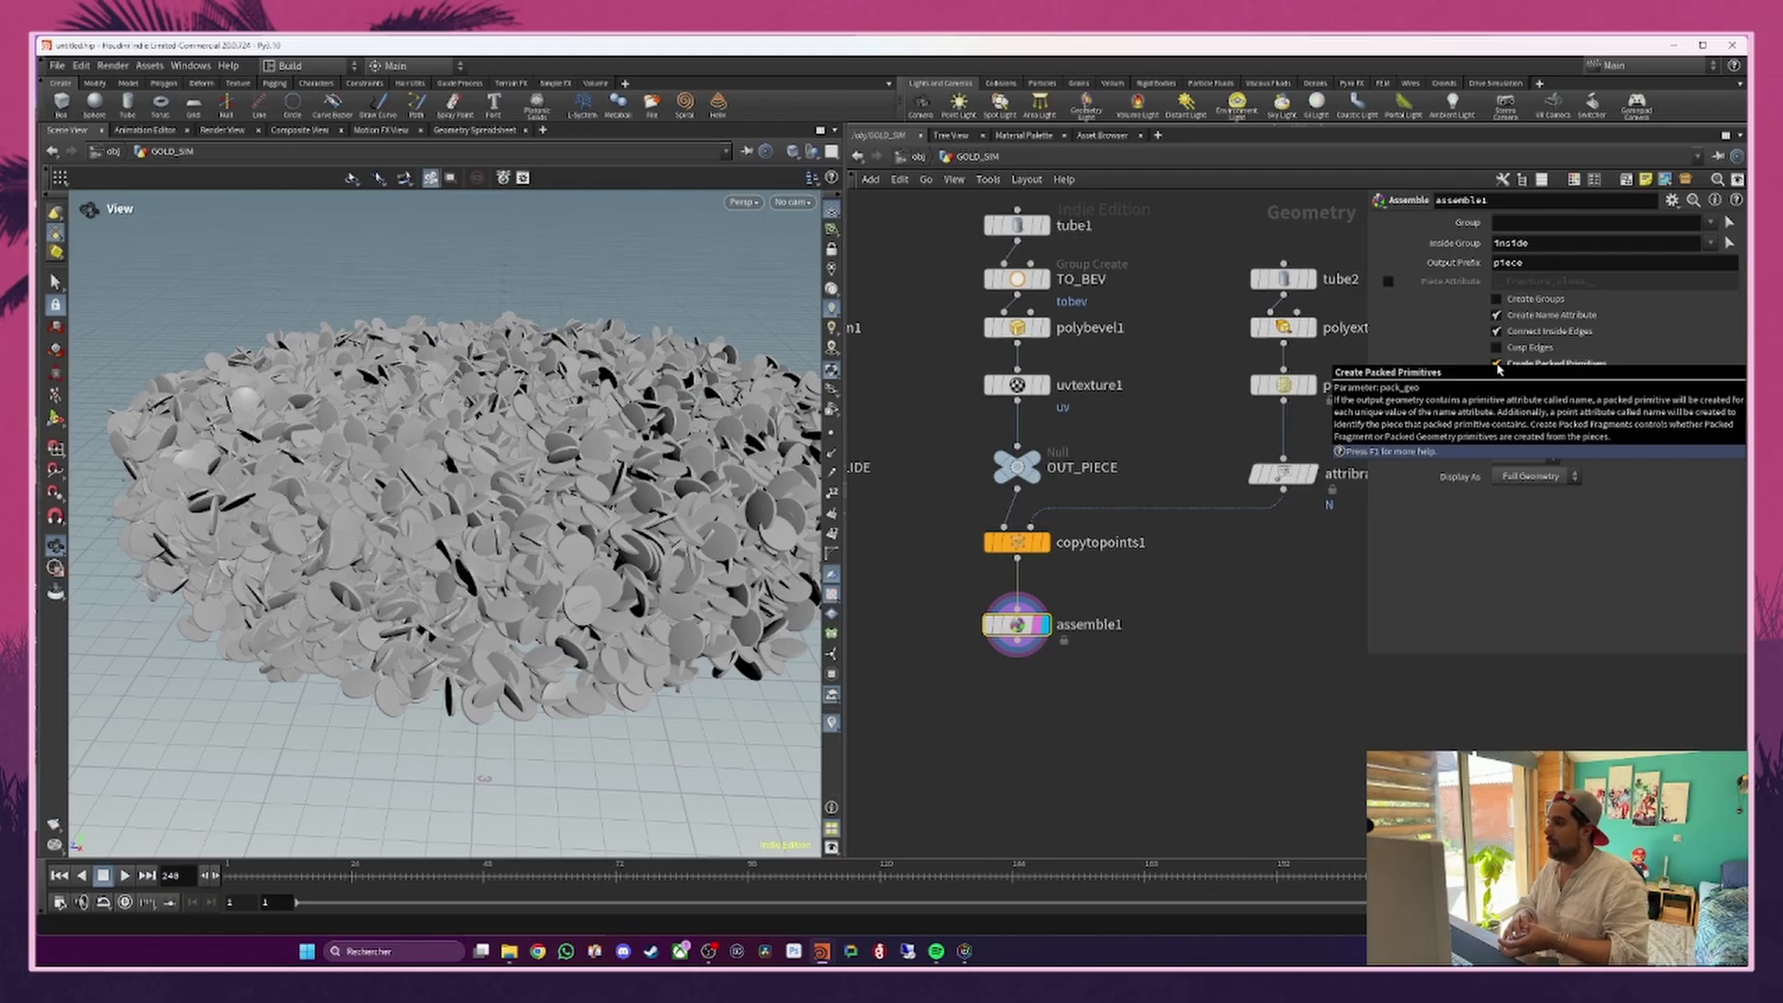
click(1537, 268)
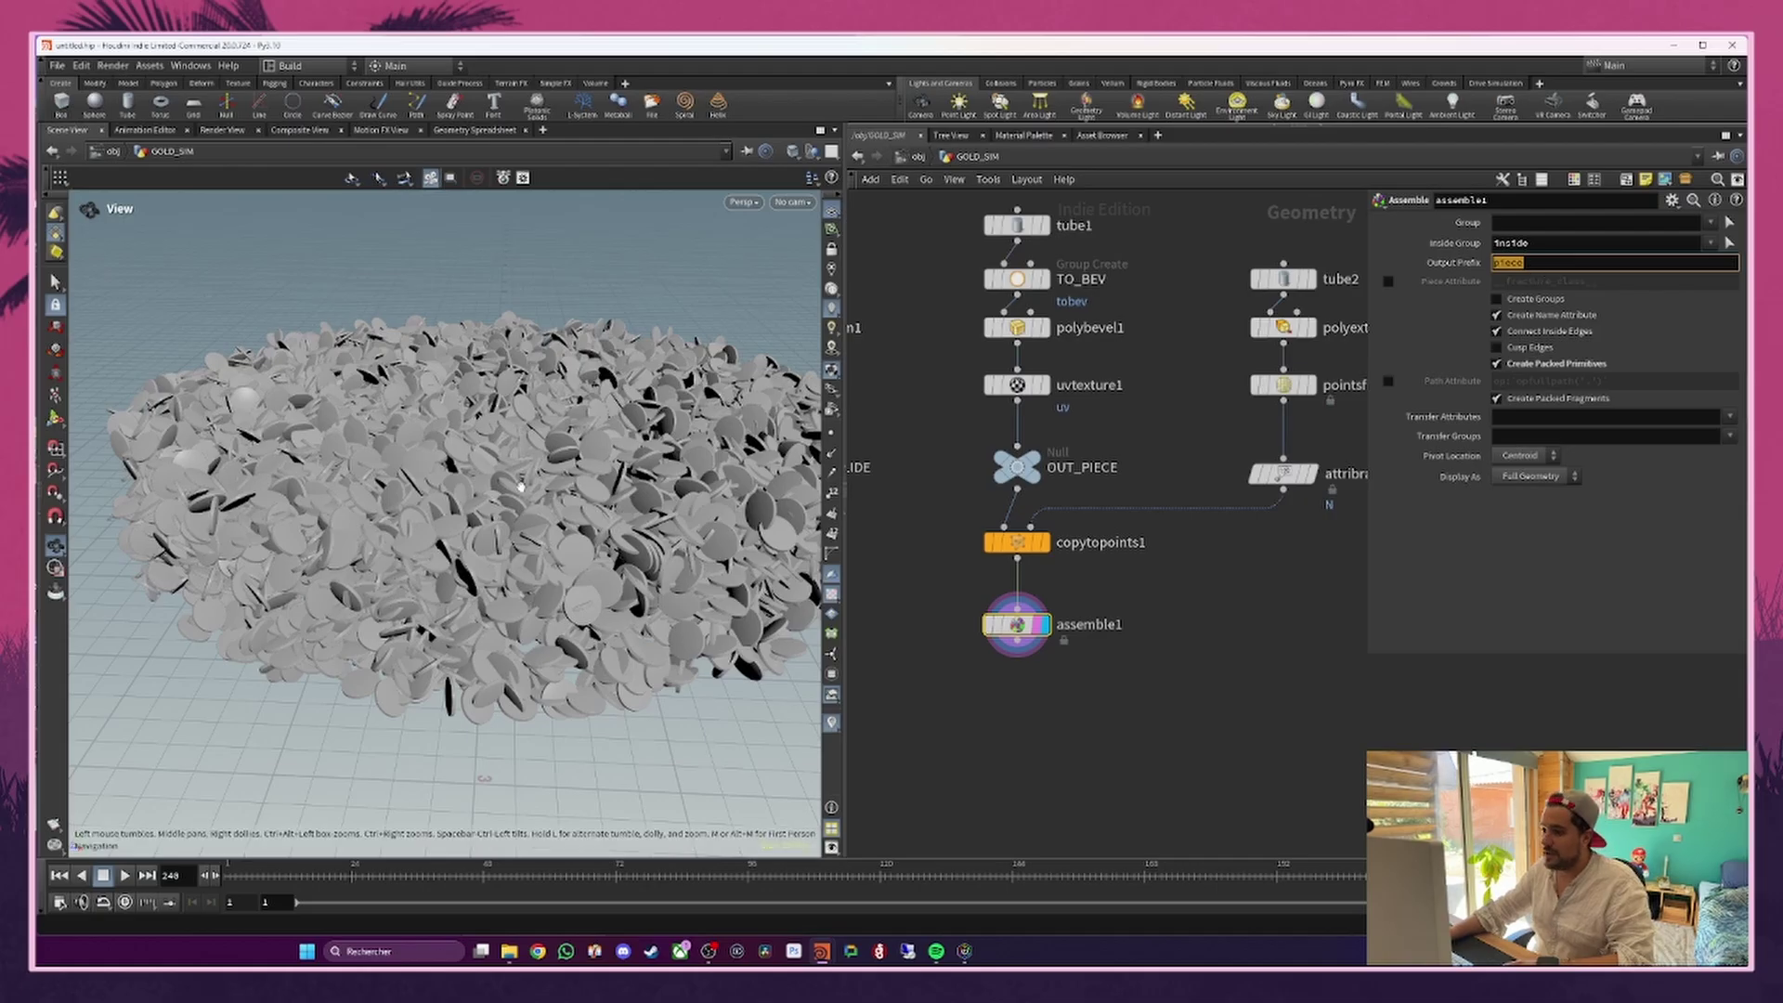
text(c)
key(Return)
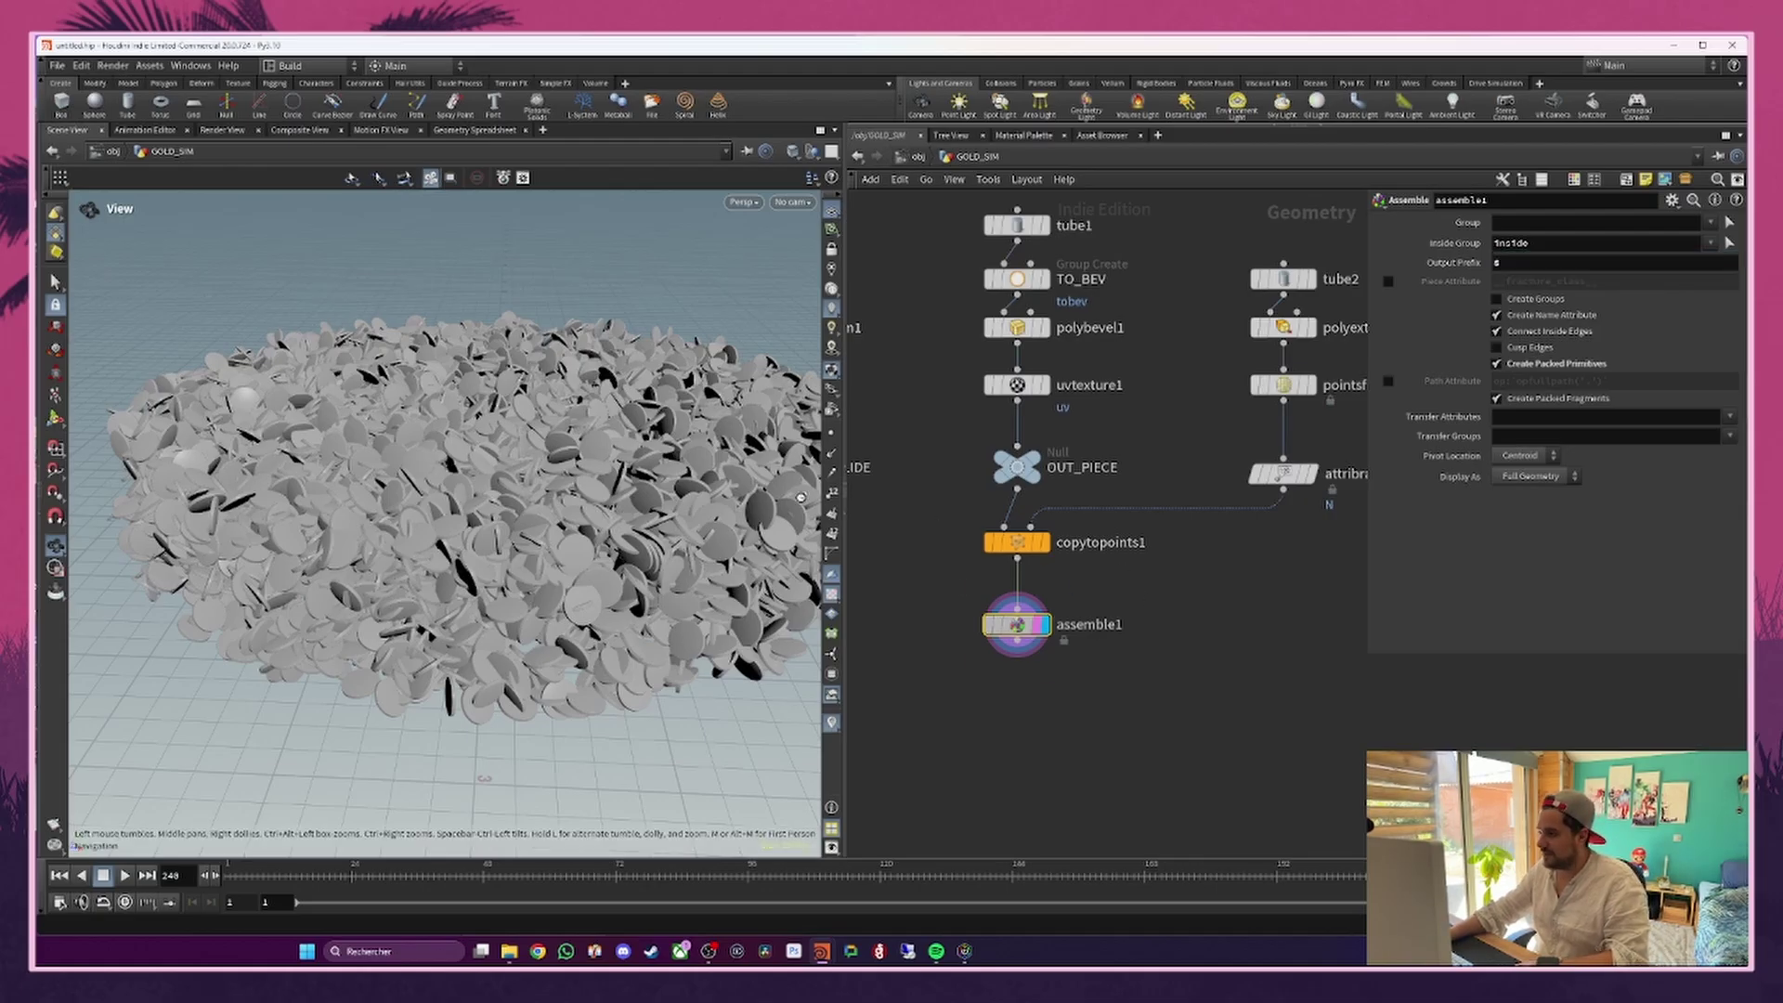
Step: Select individual coins on the assemble1 and copytopoints1 results to compare packed and unpacked geometry, returning the display to assemble1
key(s)
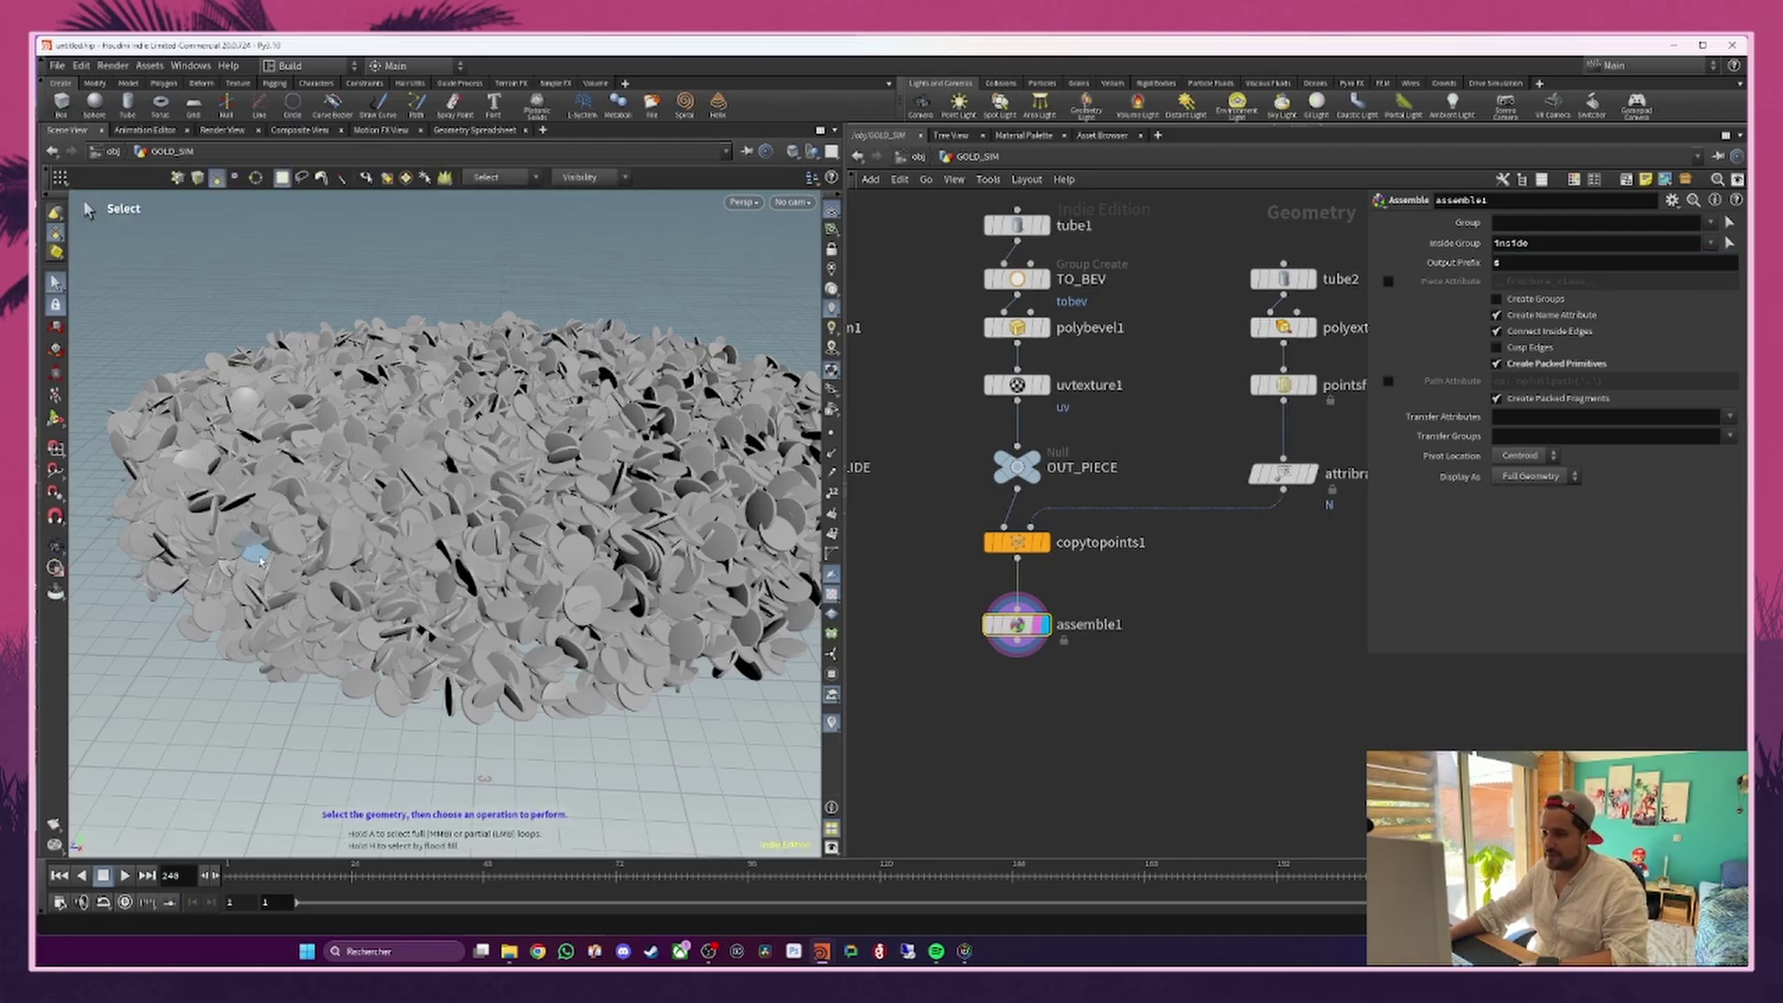
click(243, 658)
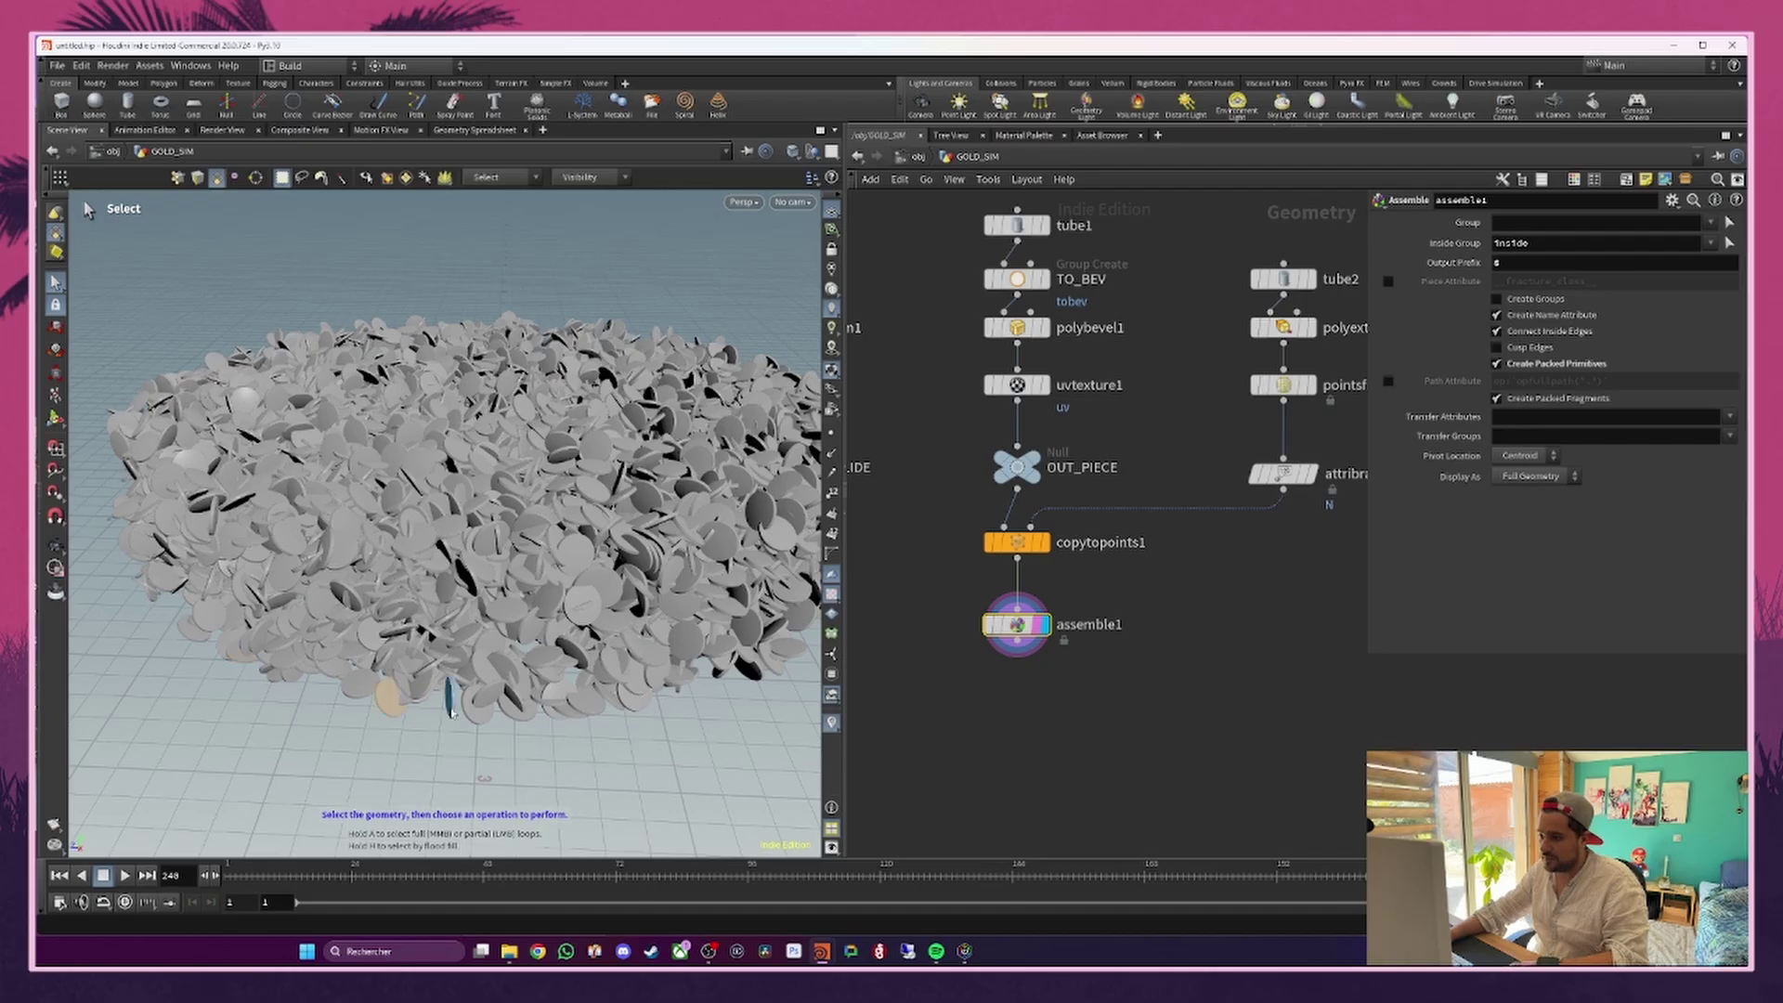
click(512, 702)
click(211, 624)
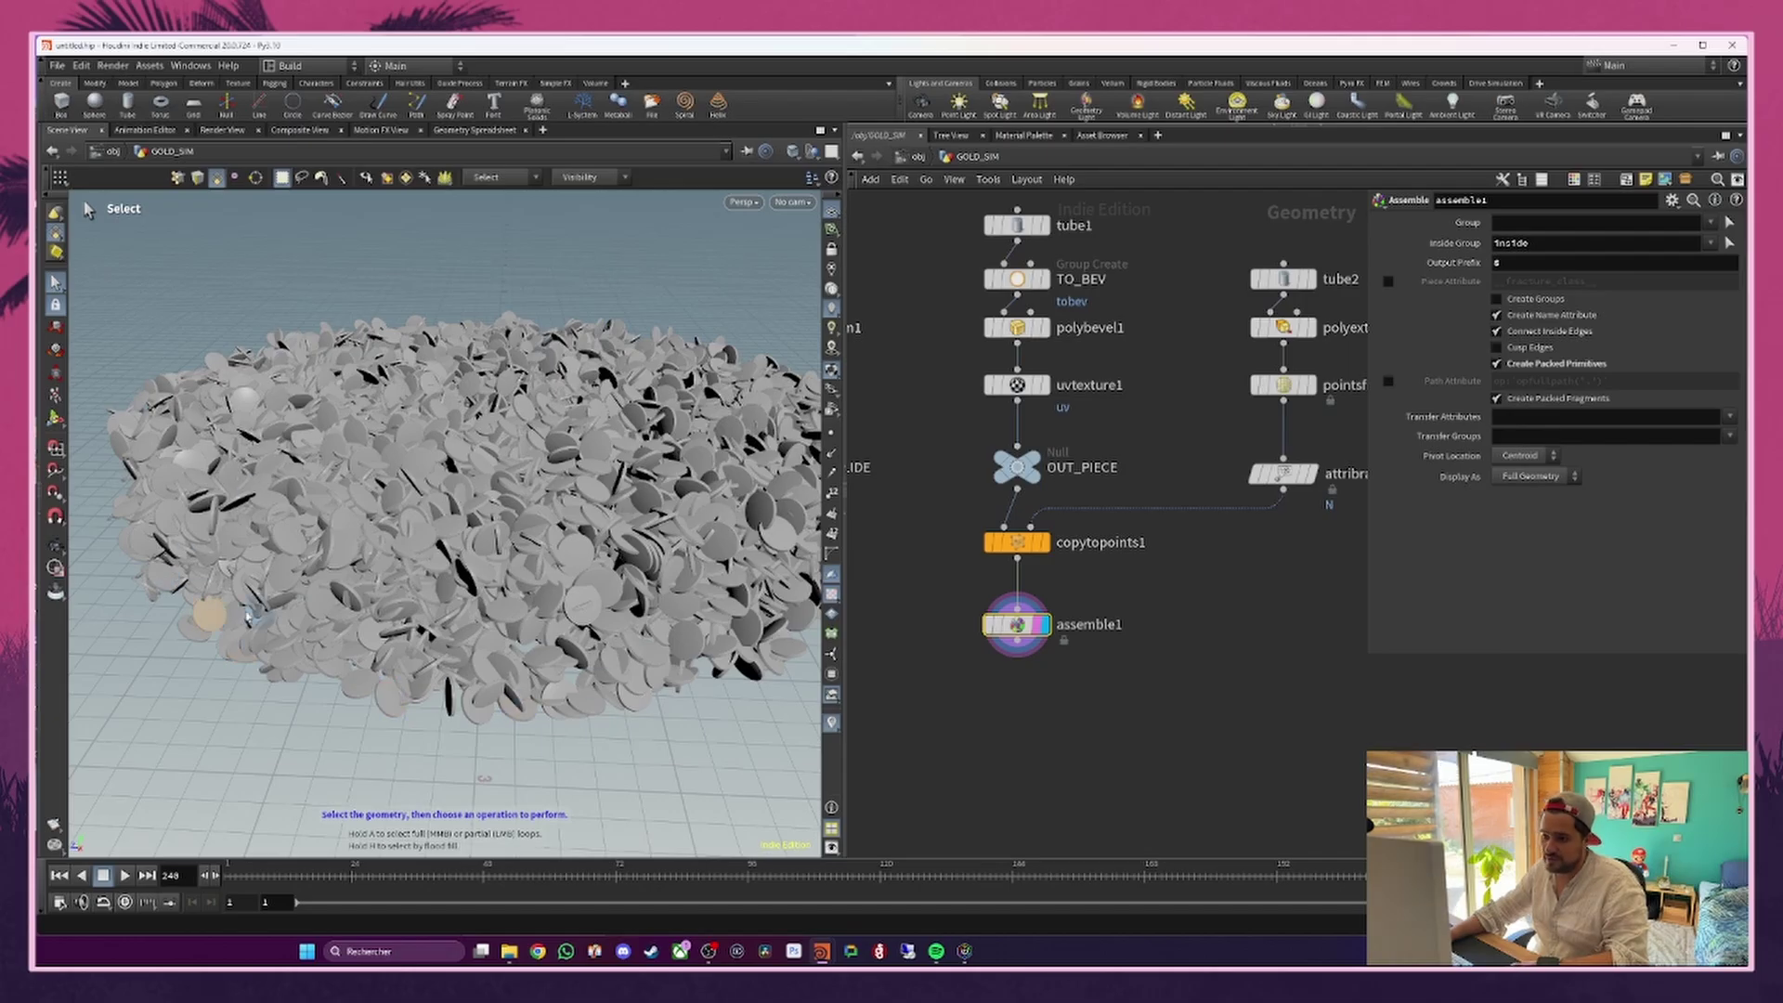
click(1042, 545)
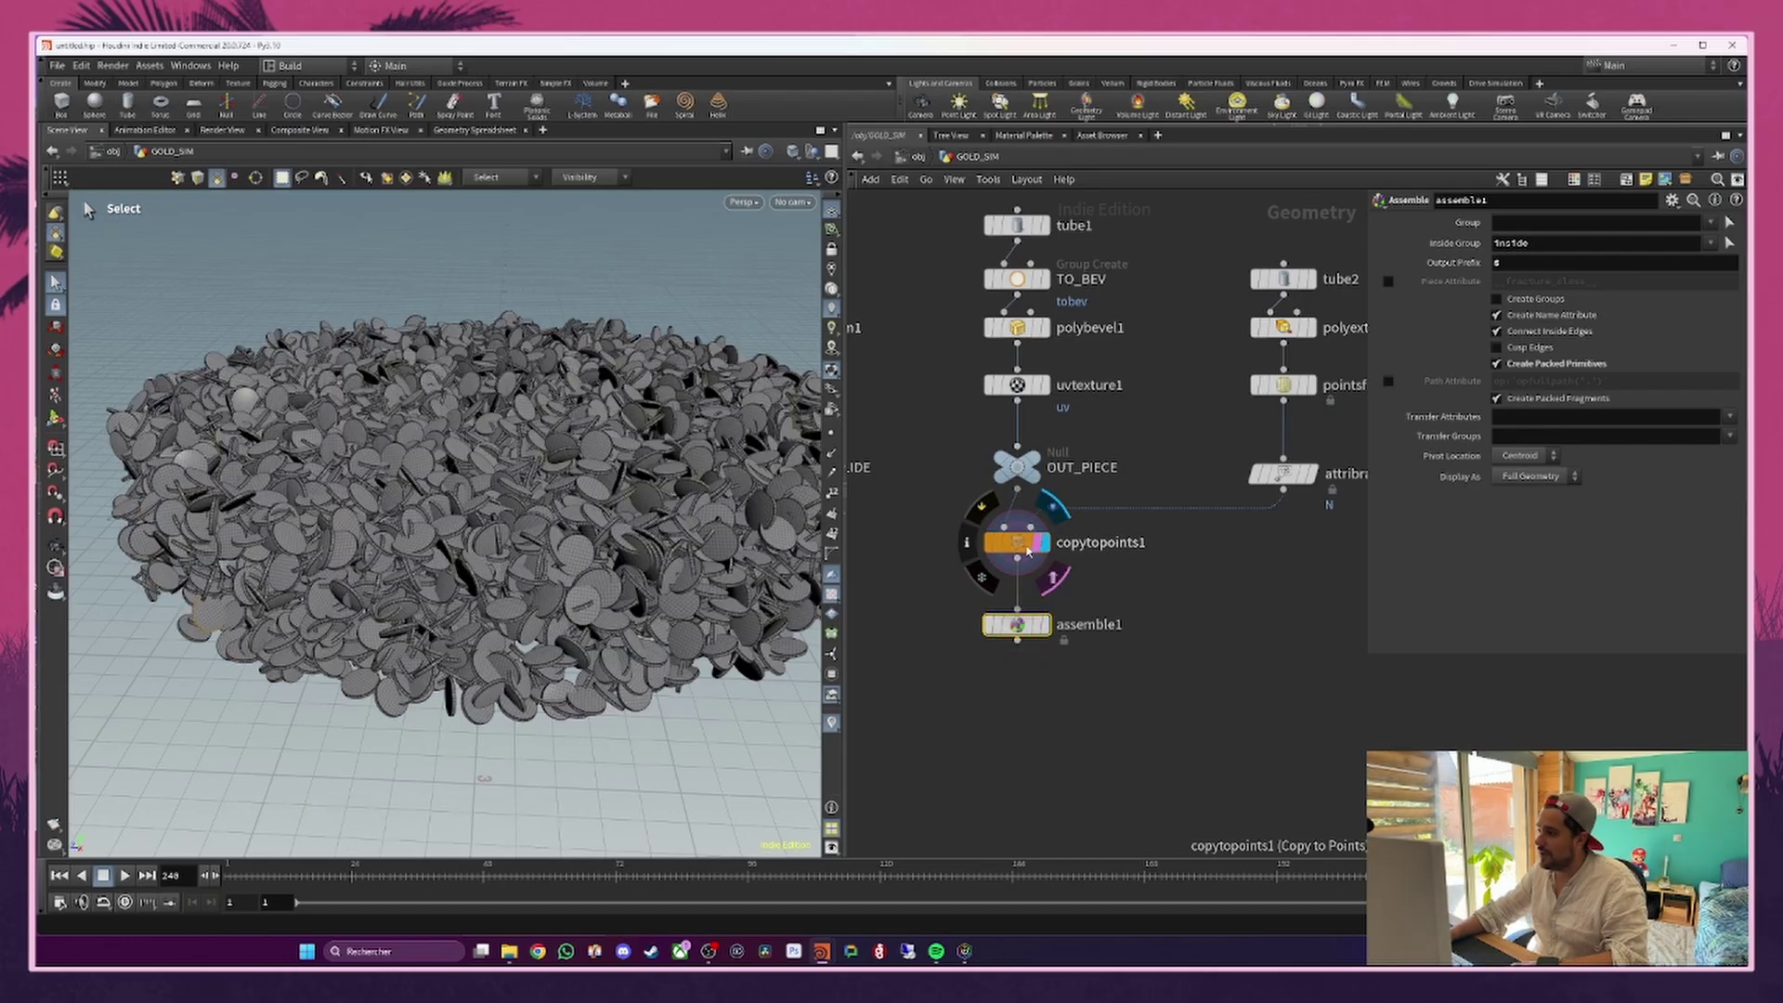
scroll(319, 668, up, 5)
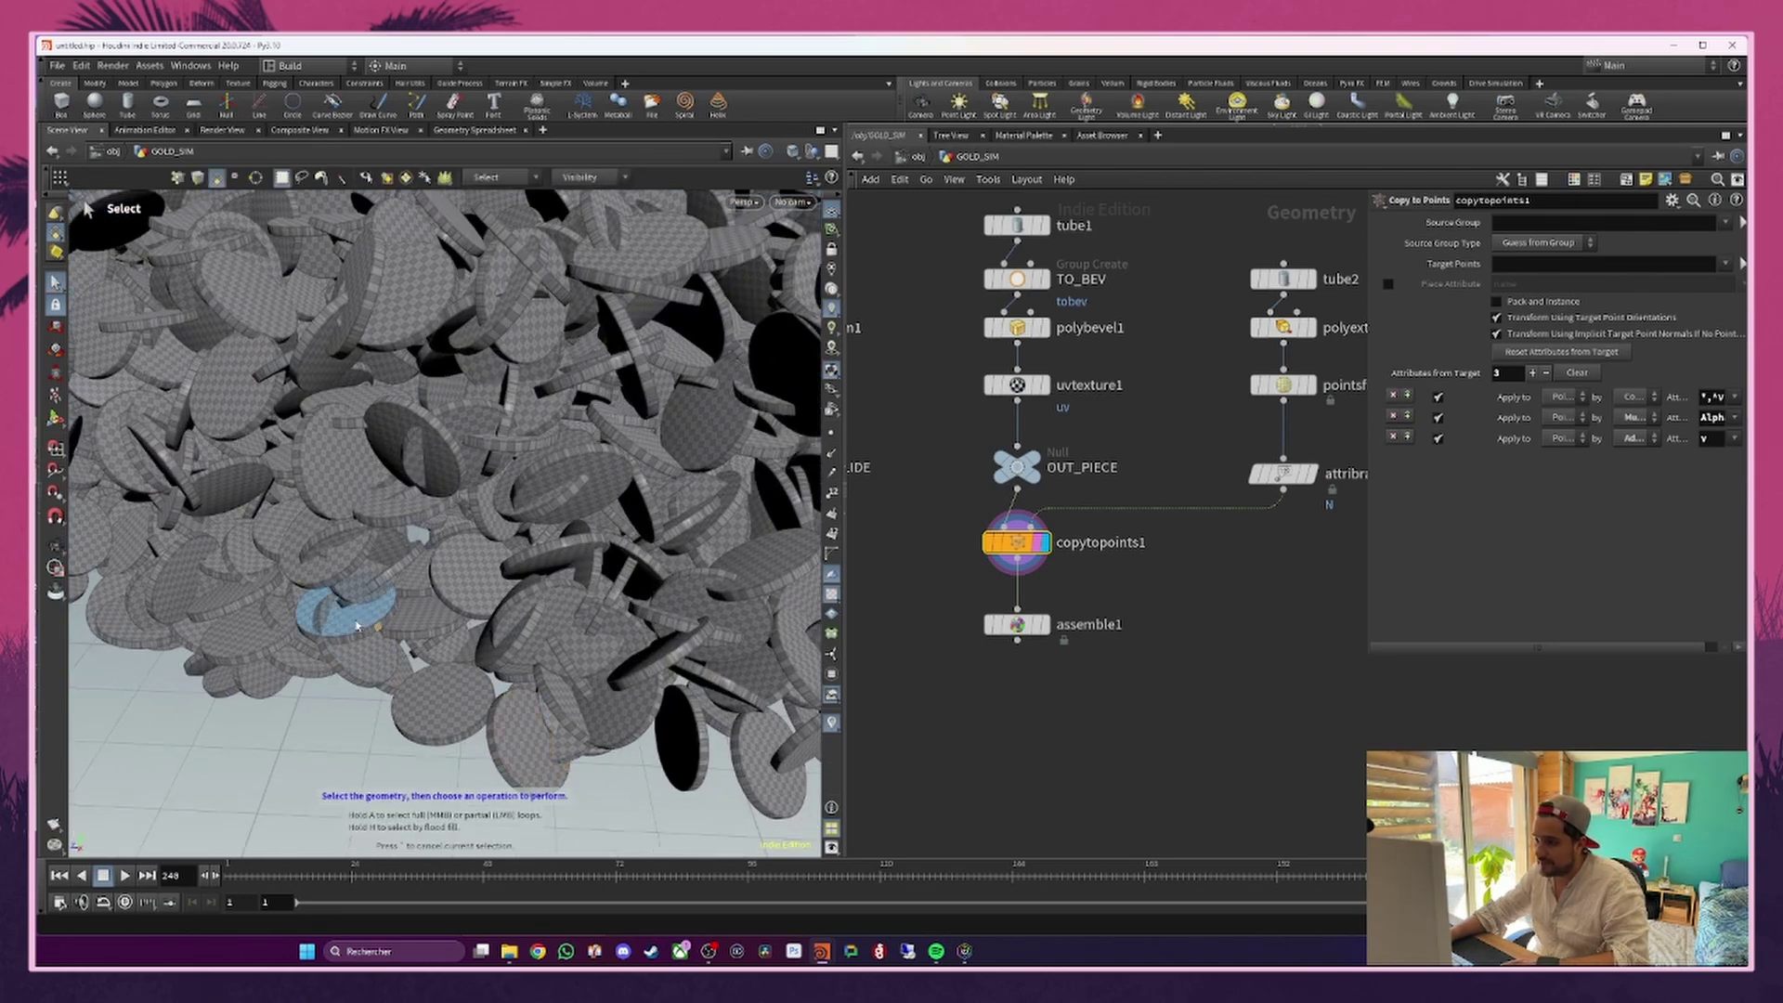
click(316, 615)
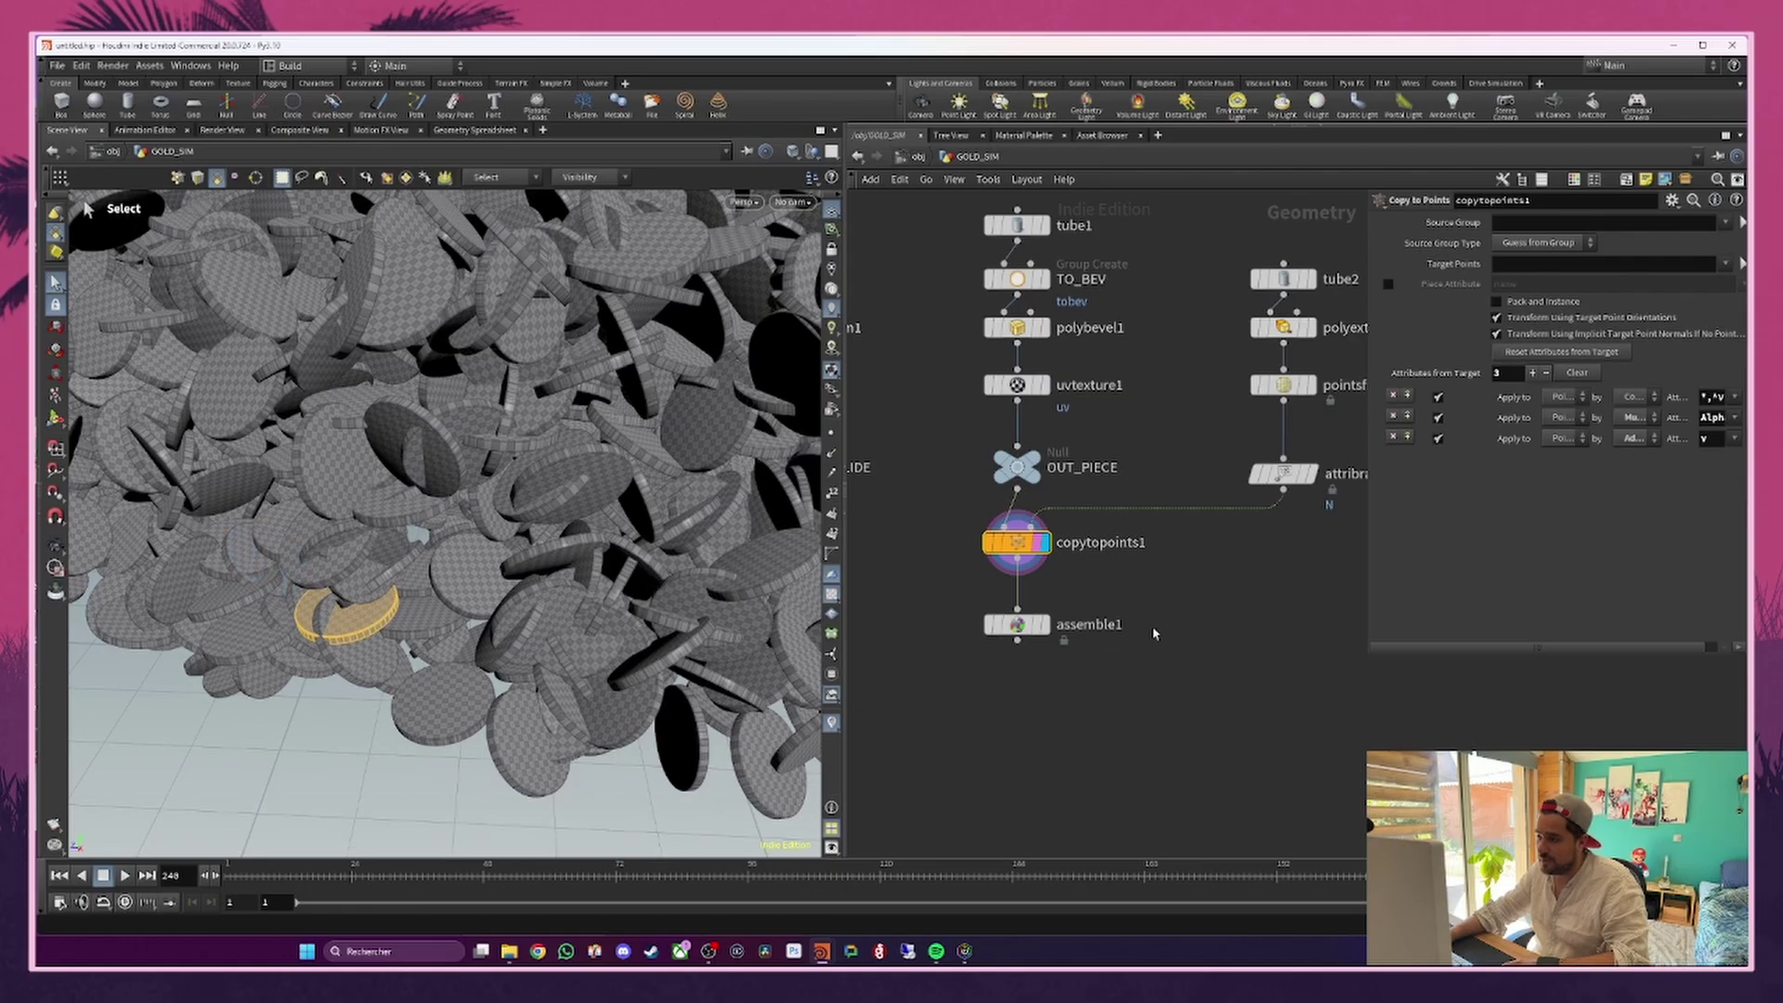
click(1044, 624)
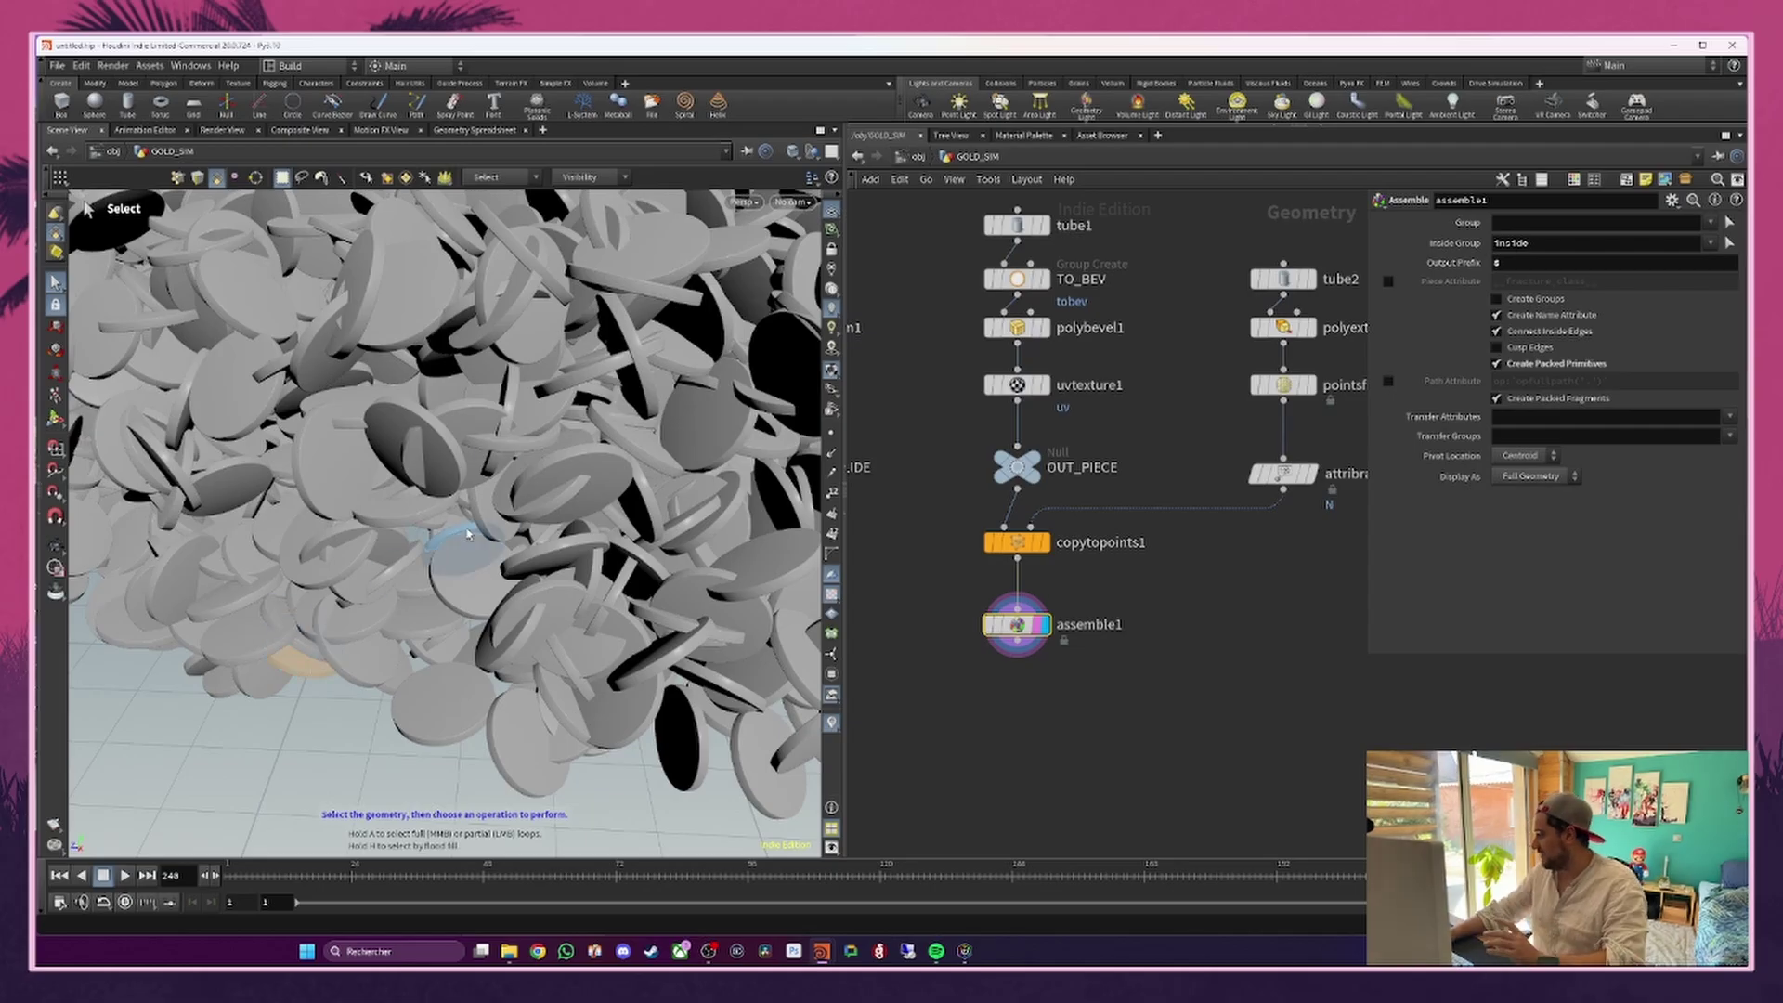
Step: Add a Null node directly below assemble1, connected to its output
middle_drag(1101, 701, 1104, 638)
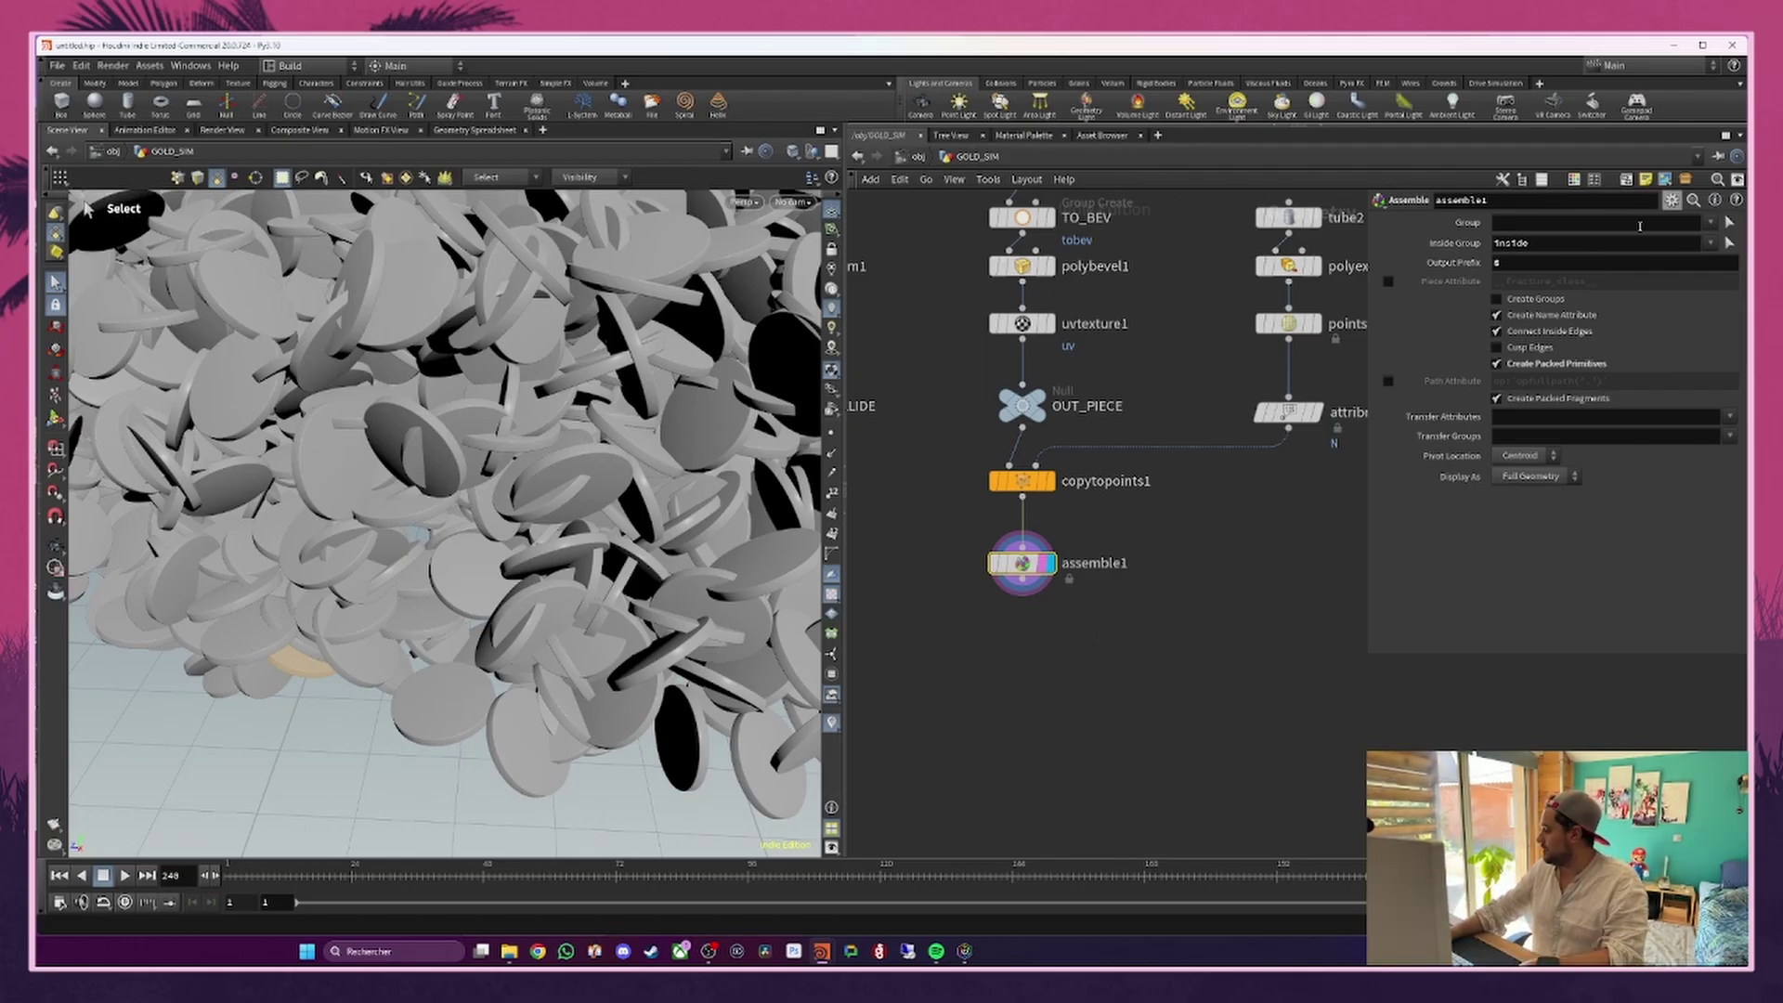
middle_drag(1043, 636, 1057, 550)
click(1037, 499)
key(Tab)
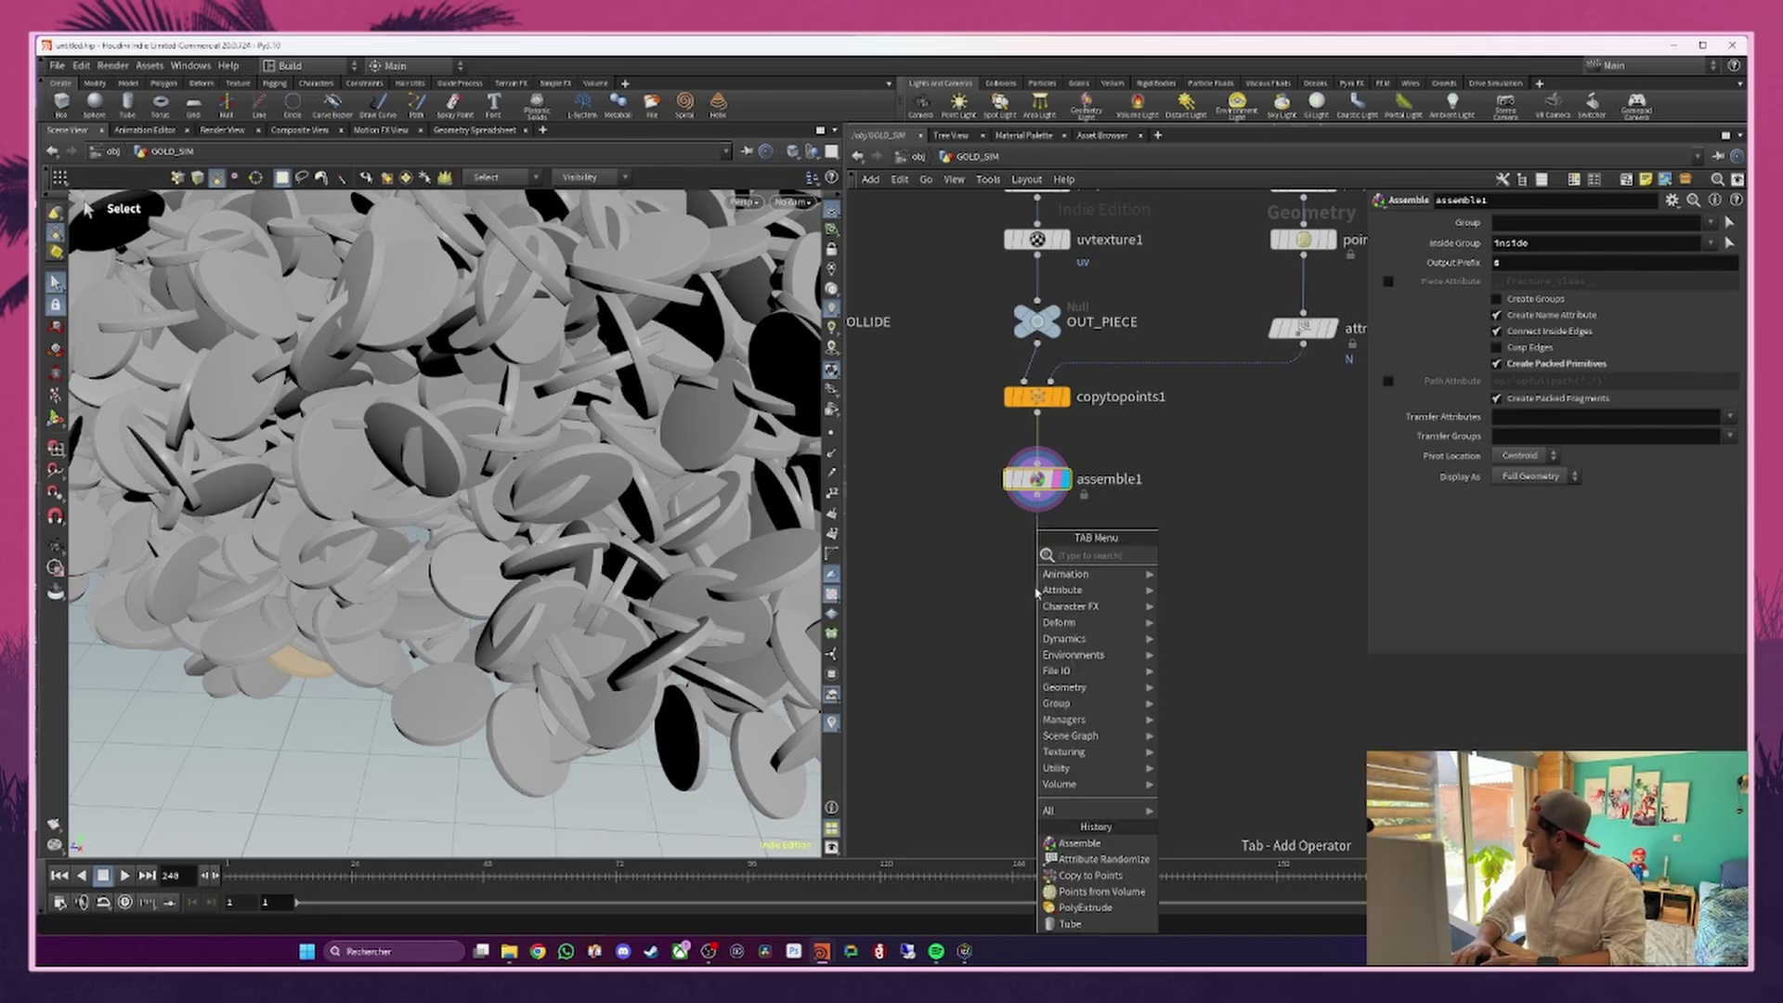
text(null)
key(Return)
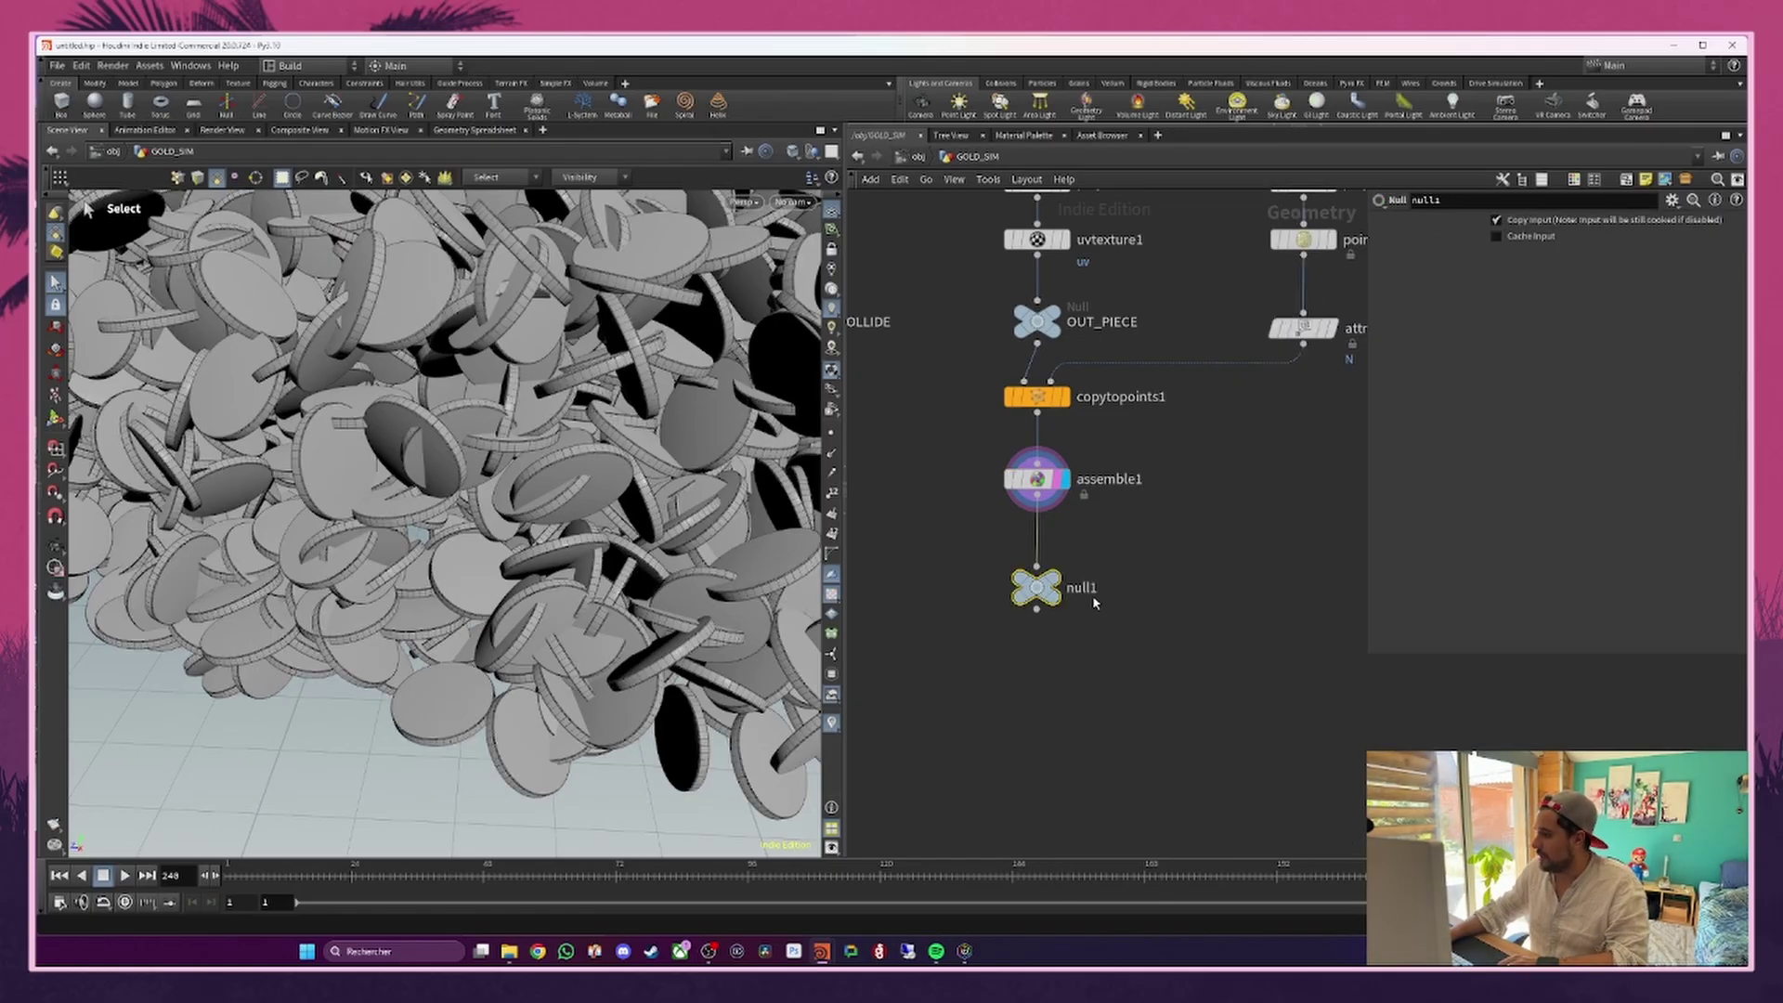
Step: Rename the Null node below assemble1 as OUT_PIECE_PACK
double_click(1085, 589)
text(OUT_)
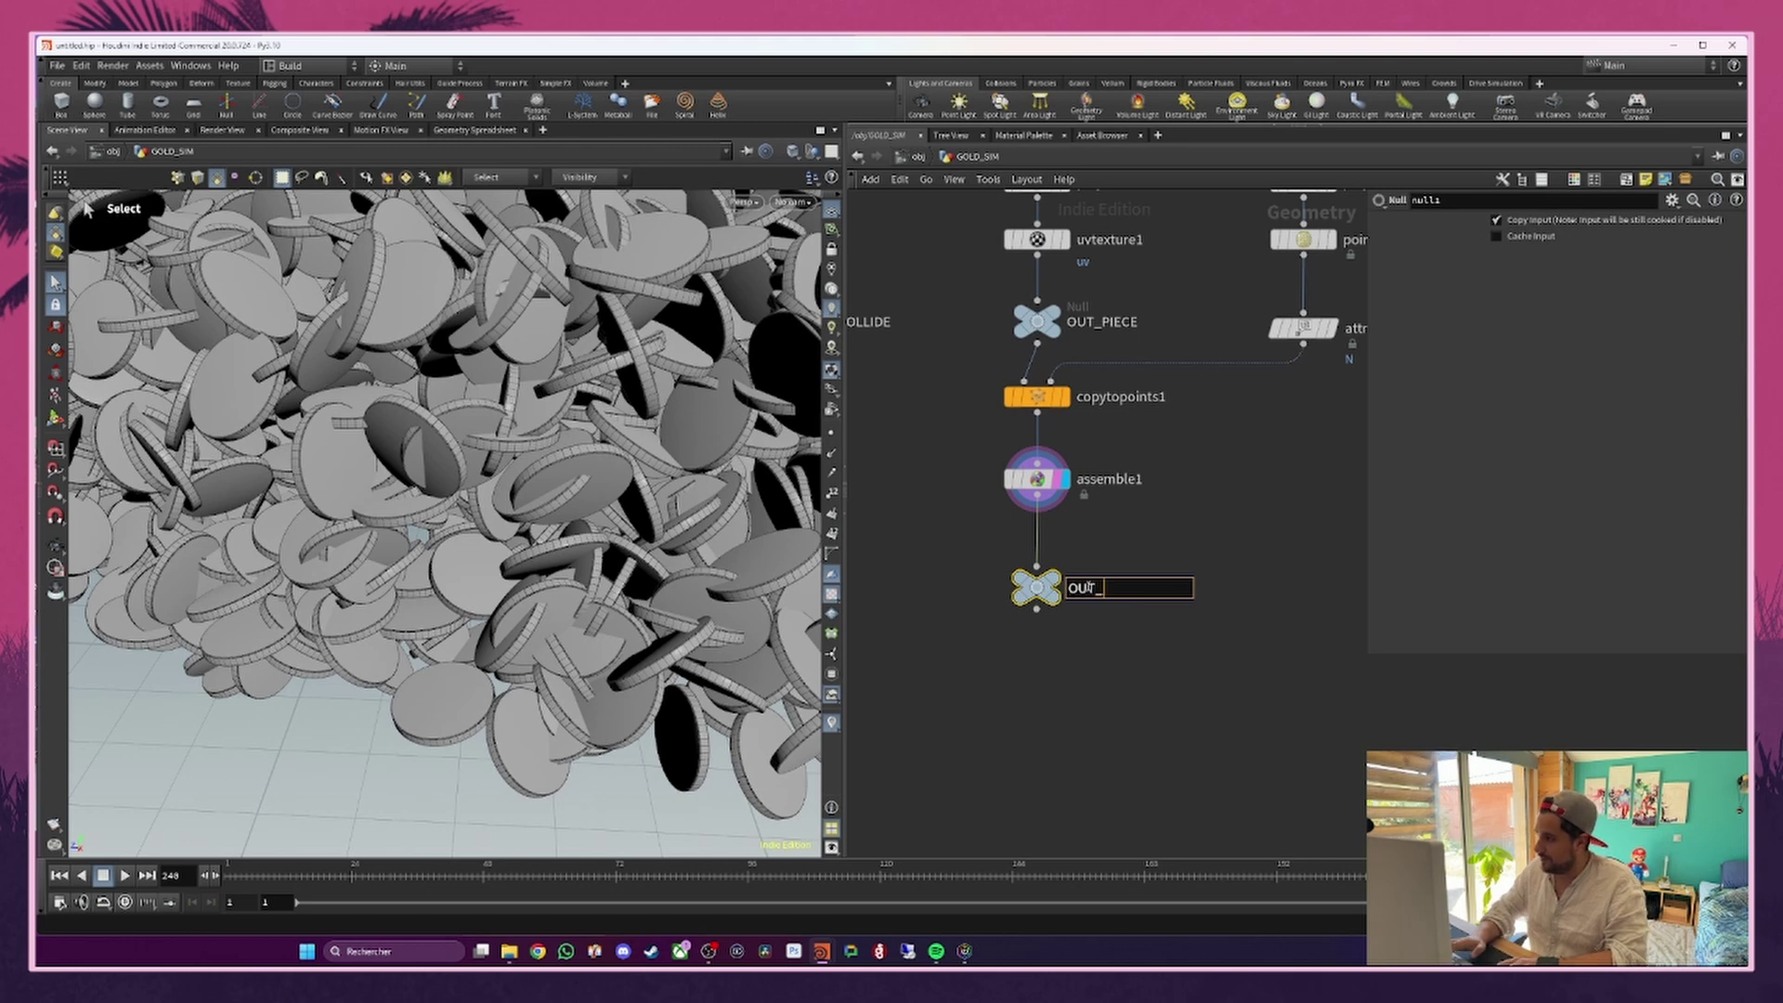
text(PE)
text(ECE)
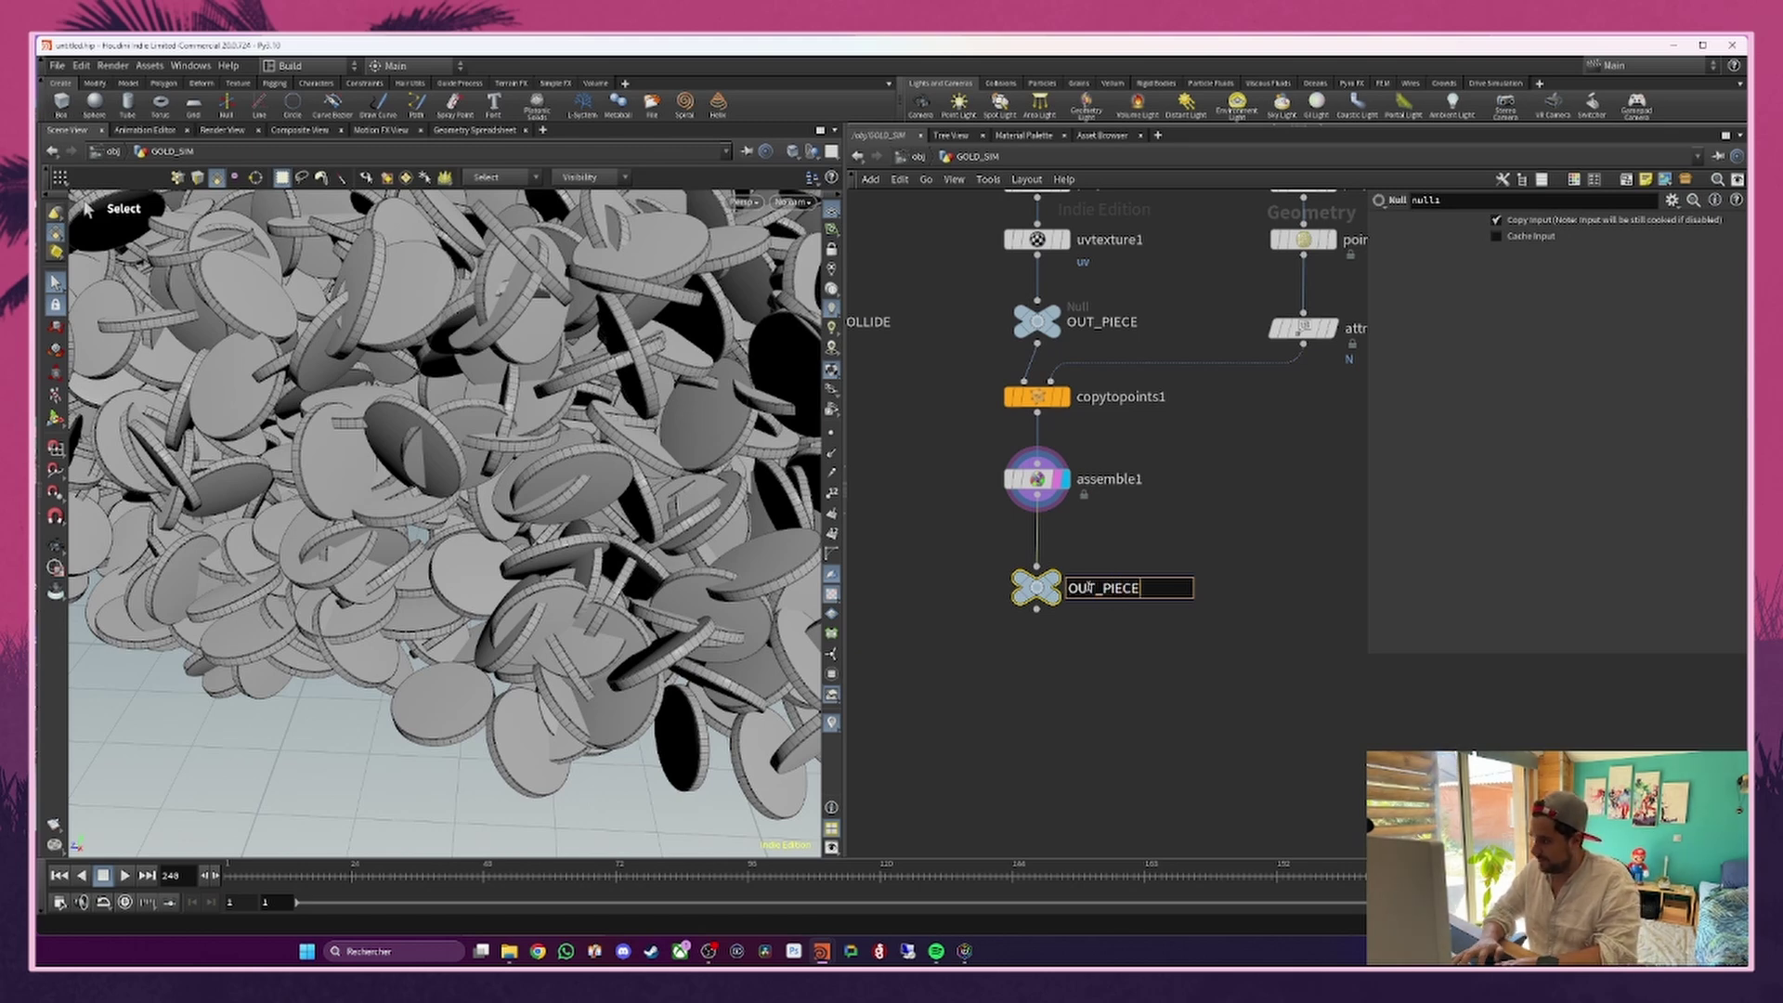
text(_PAC)
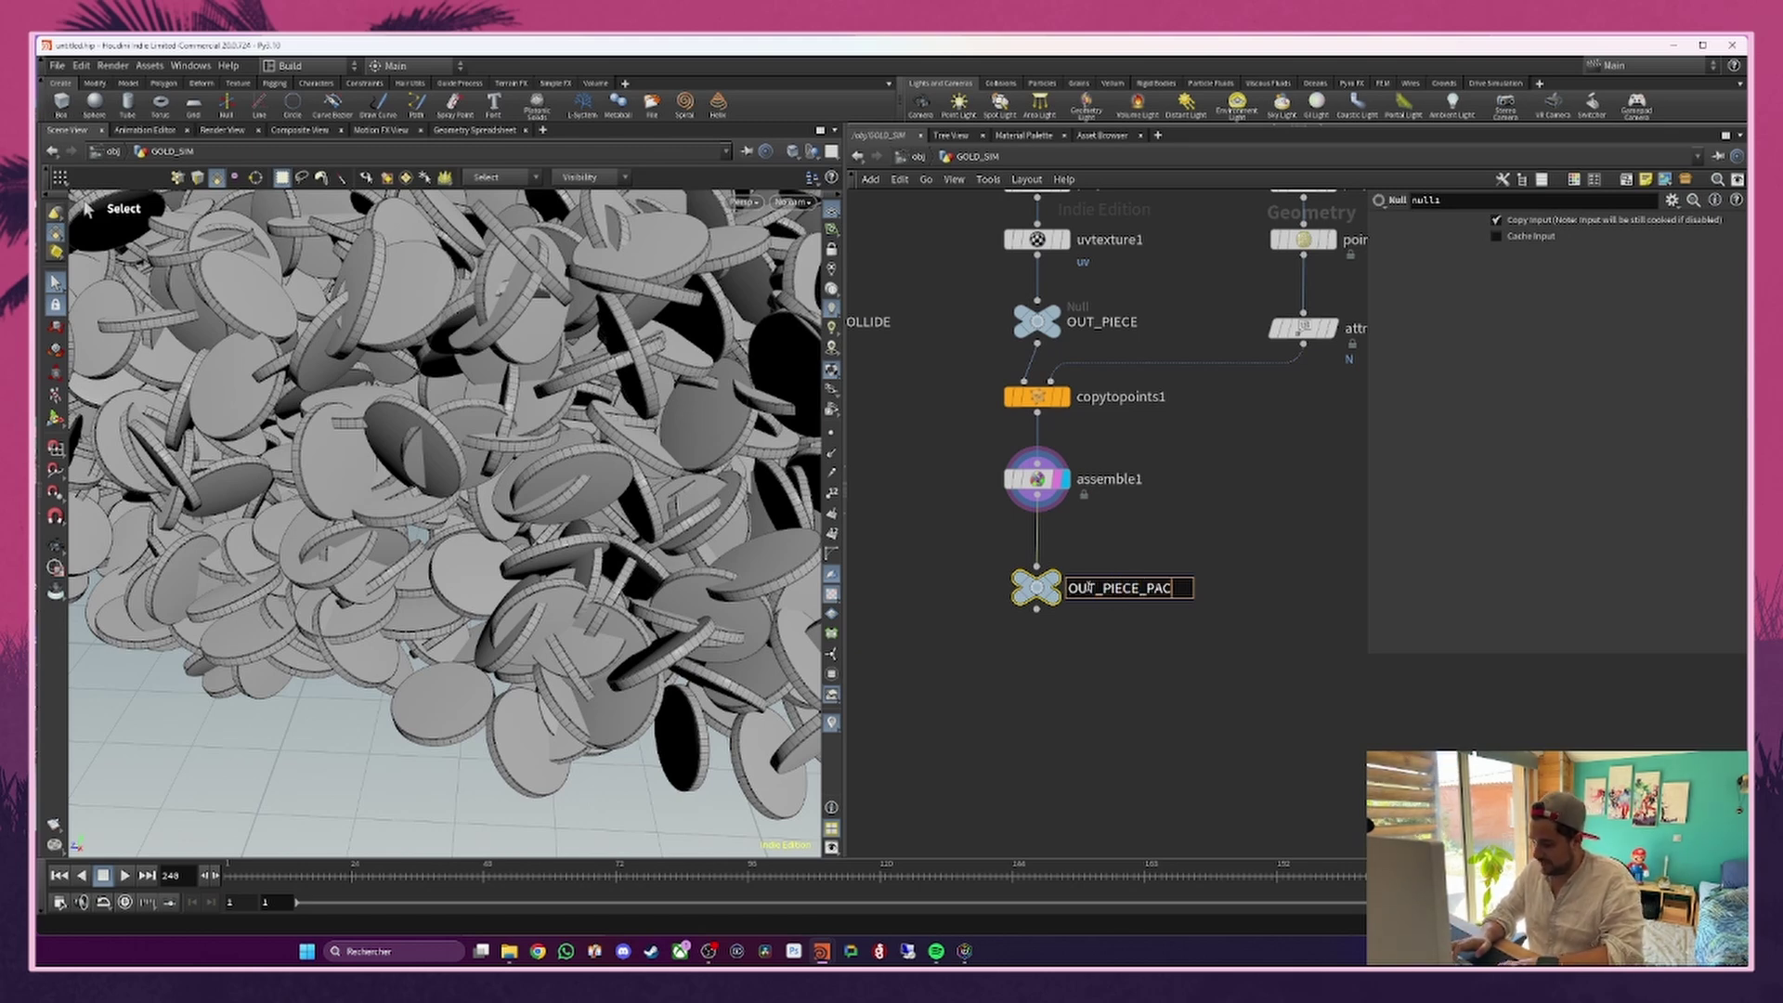
text(K)
key(Return)
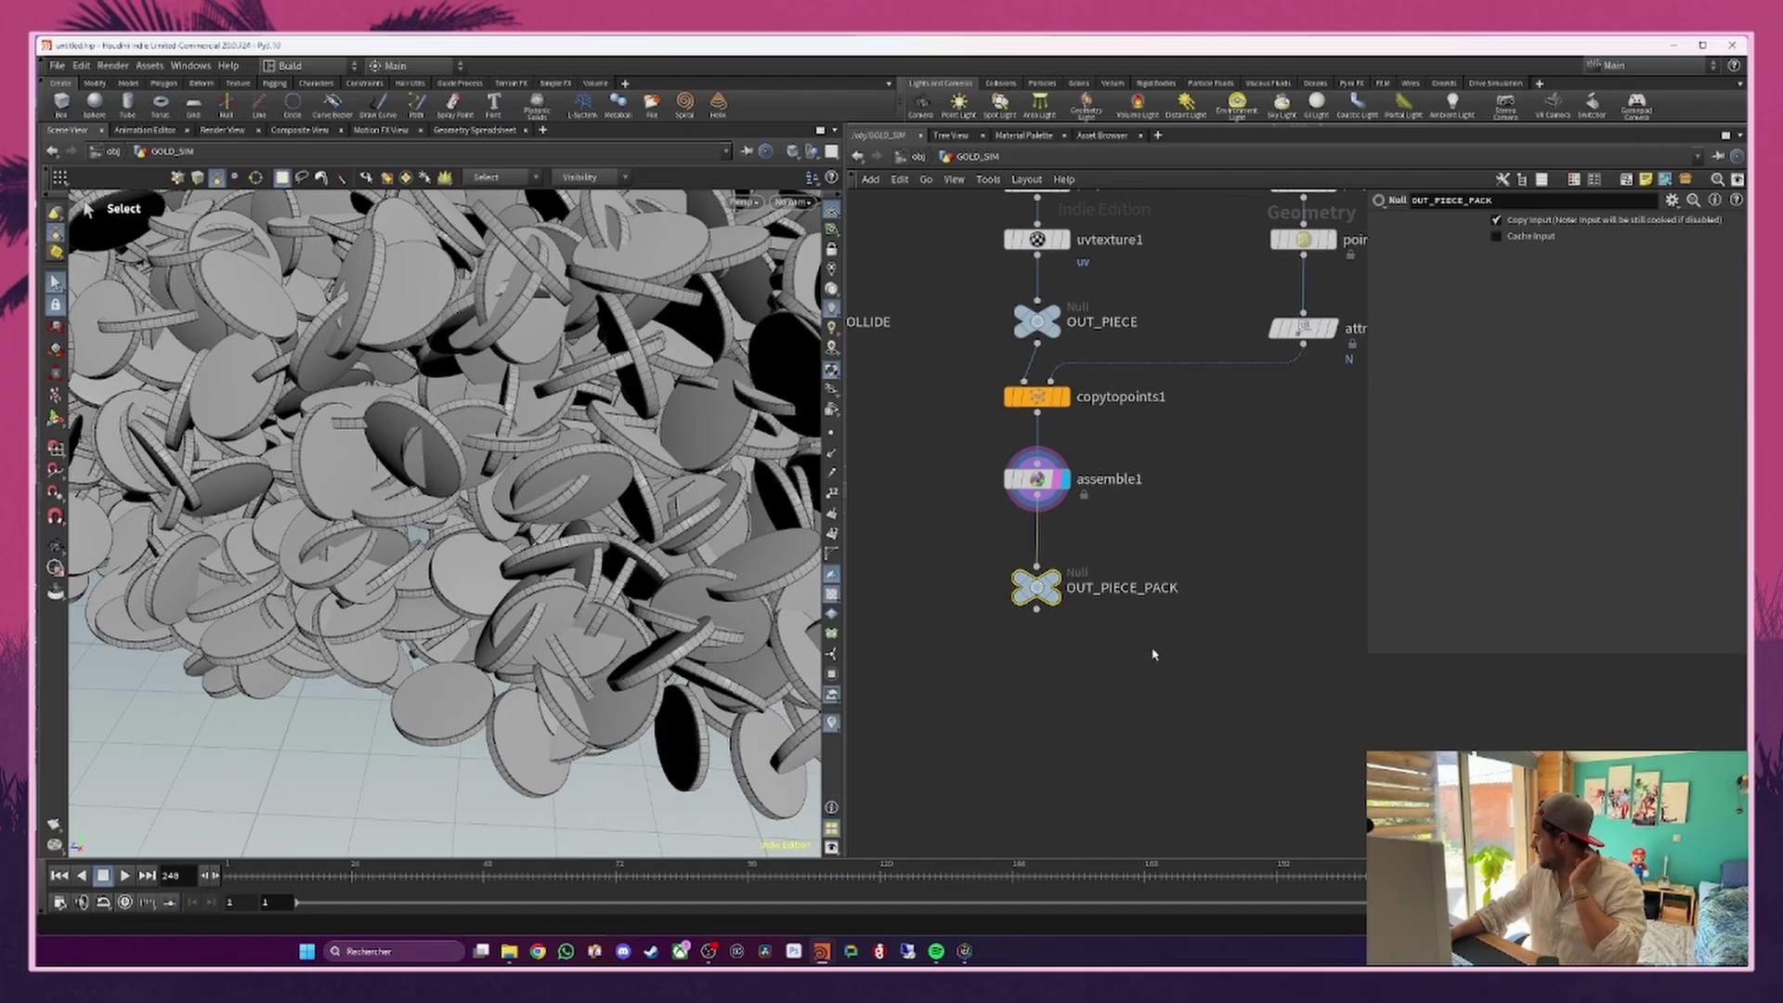
Step: Add an unconnected DOP Network below OUT_PIECE_PACK and name it SIM_PIECE
key(h)
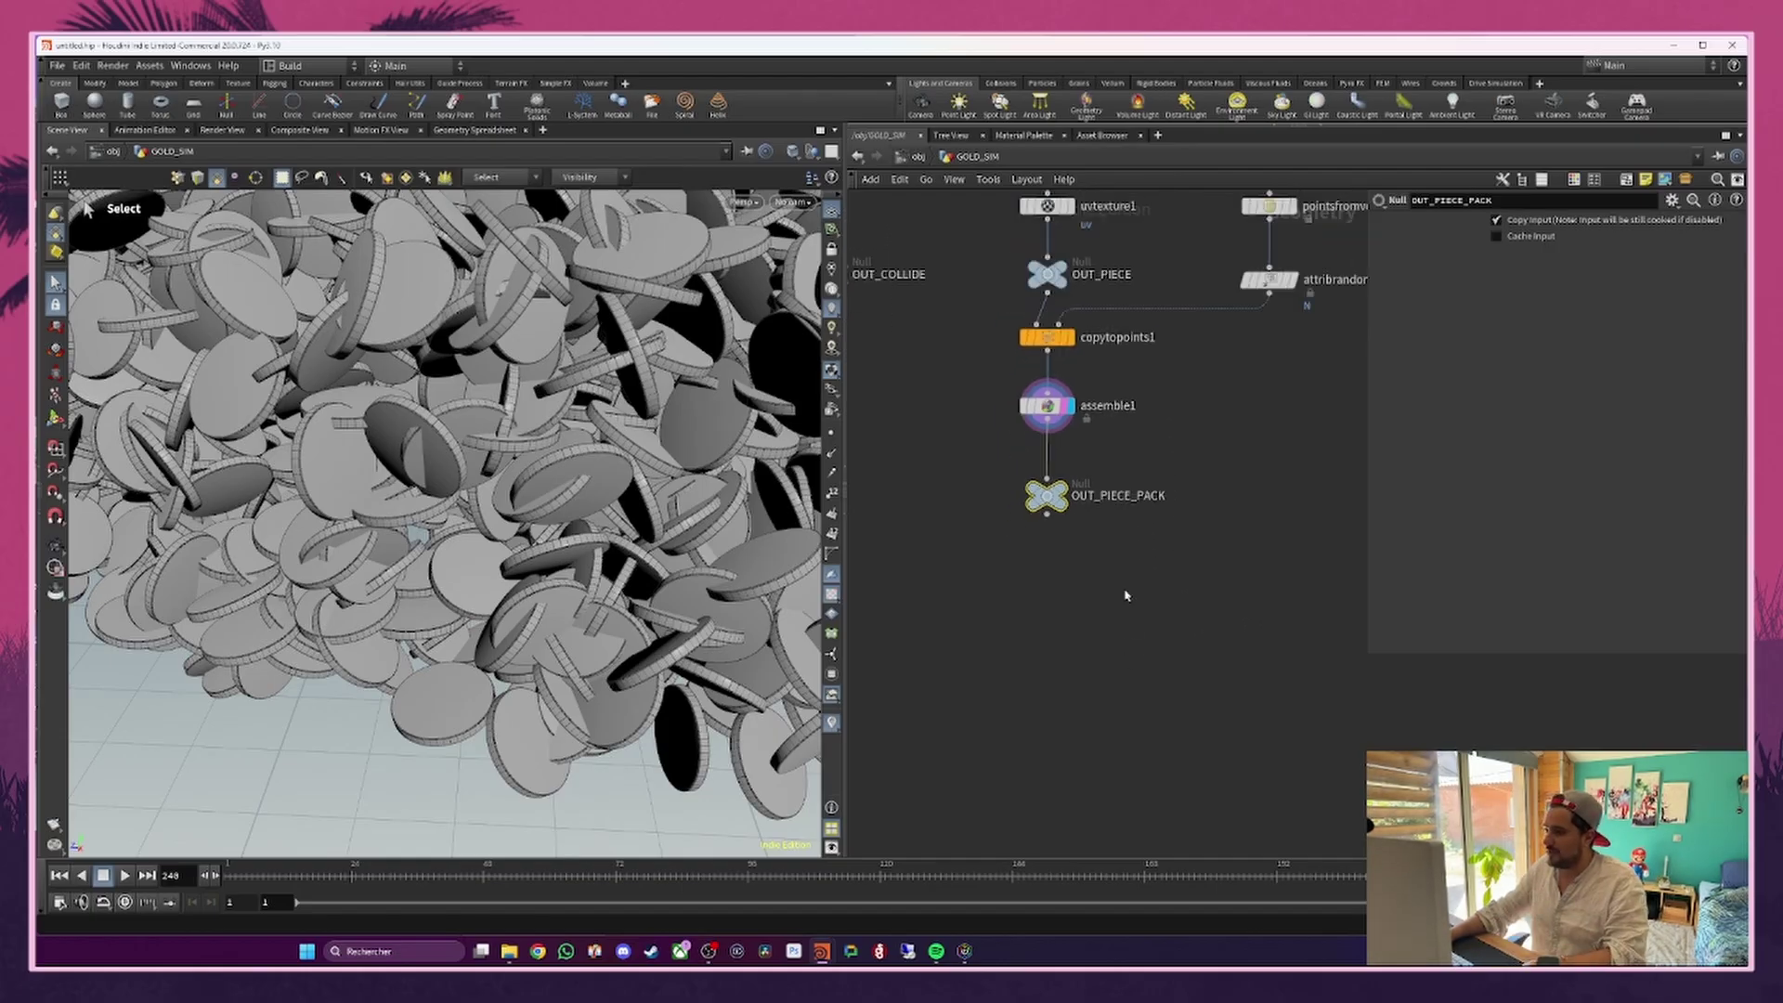
key(Tab)
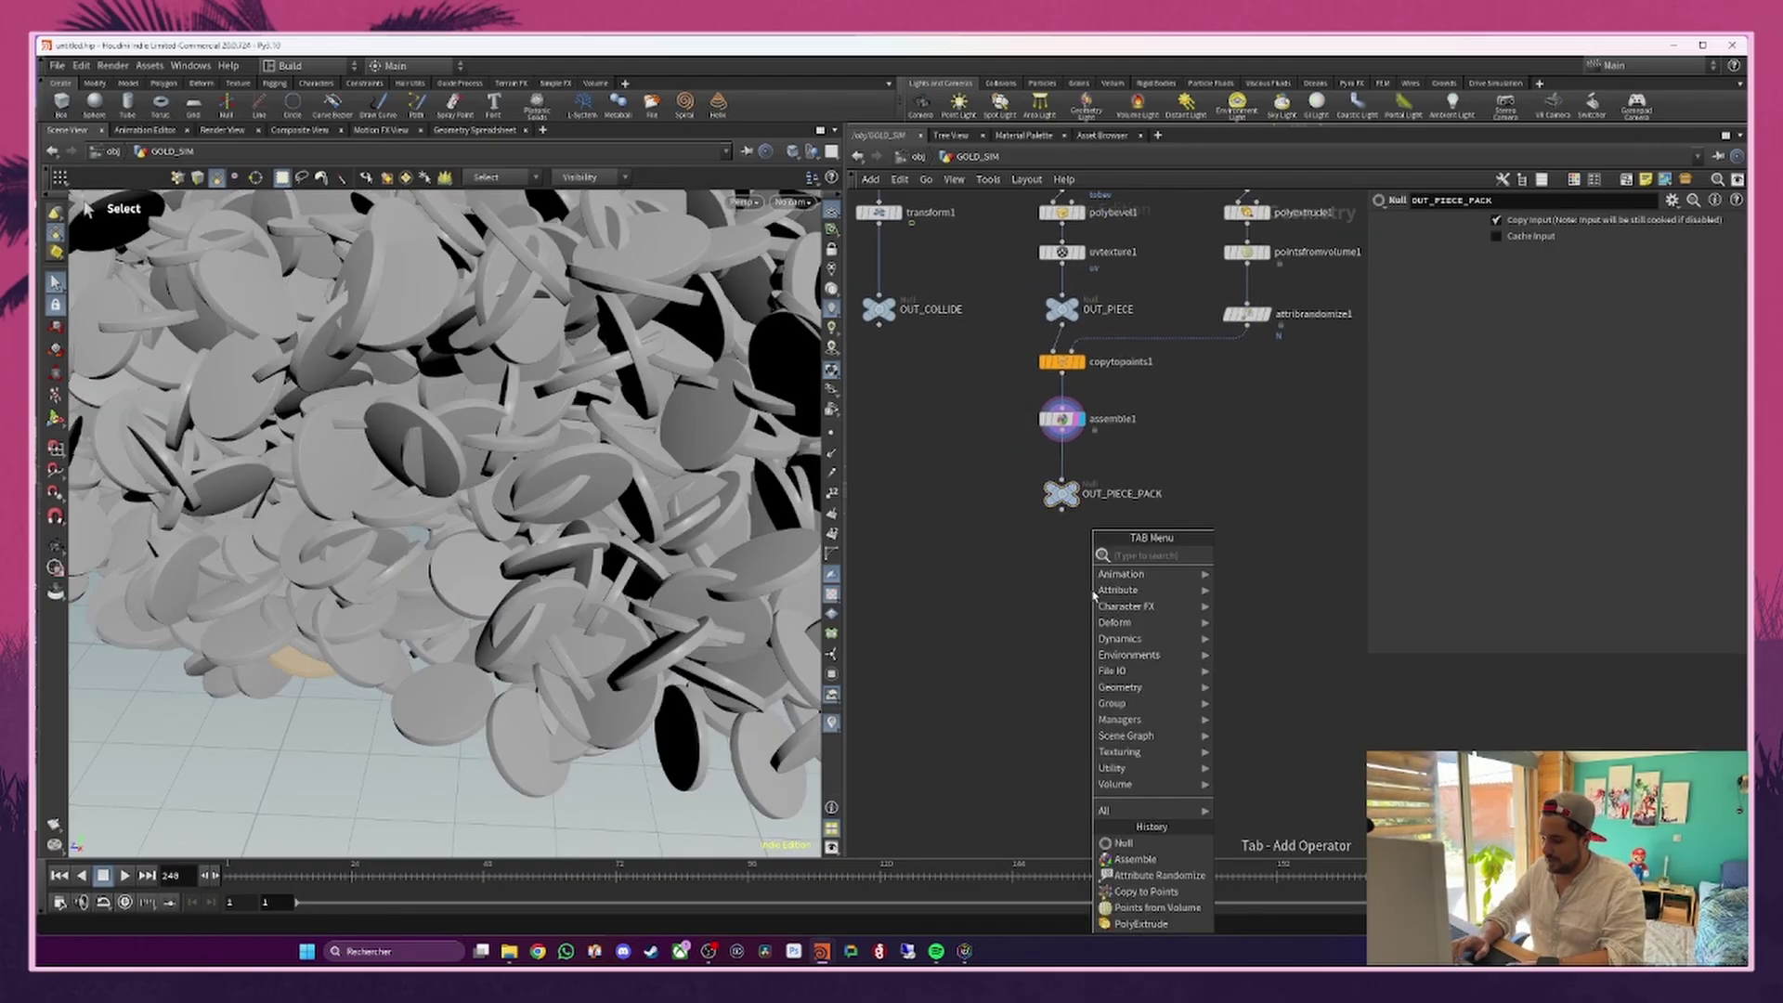
text(dopne)
key(Return)
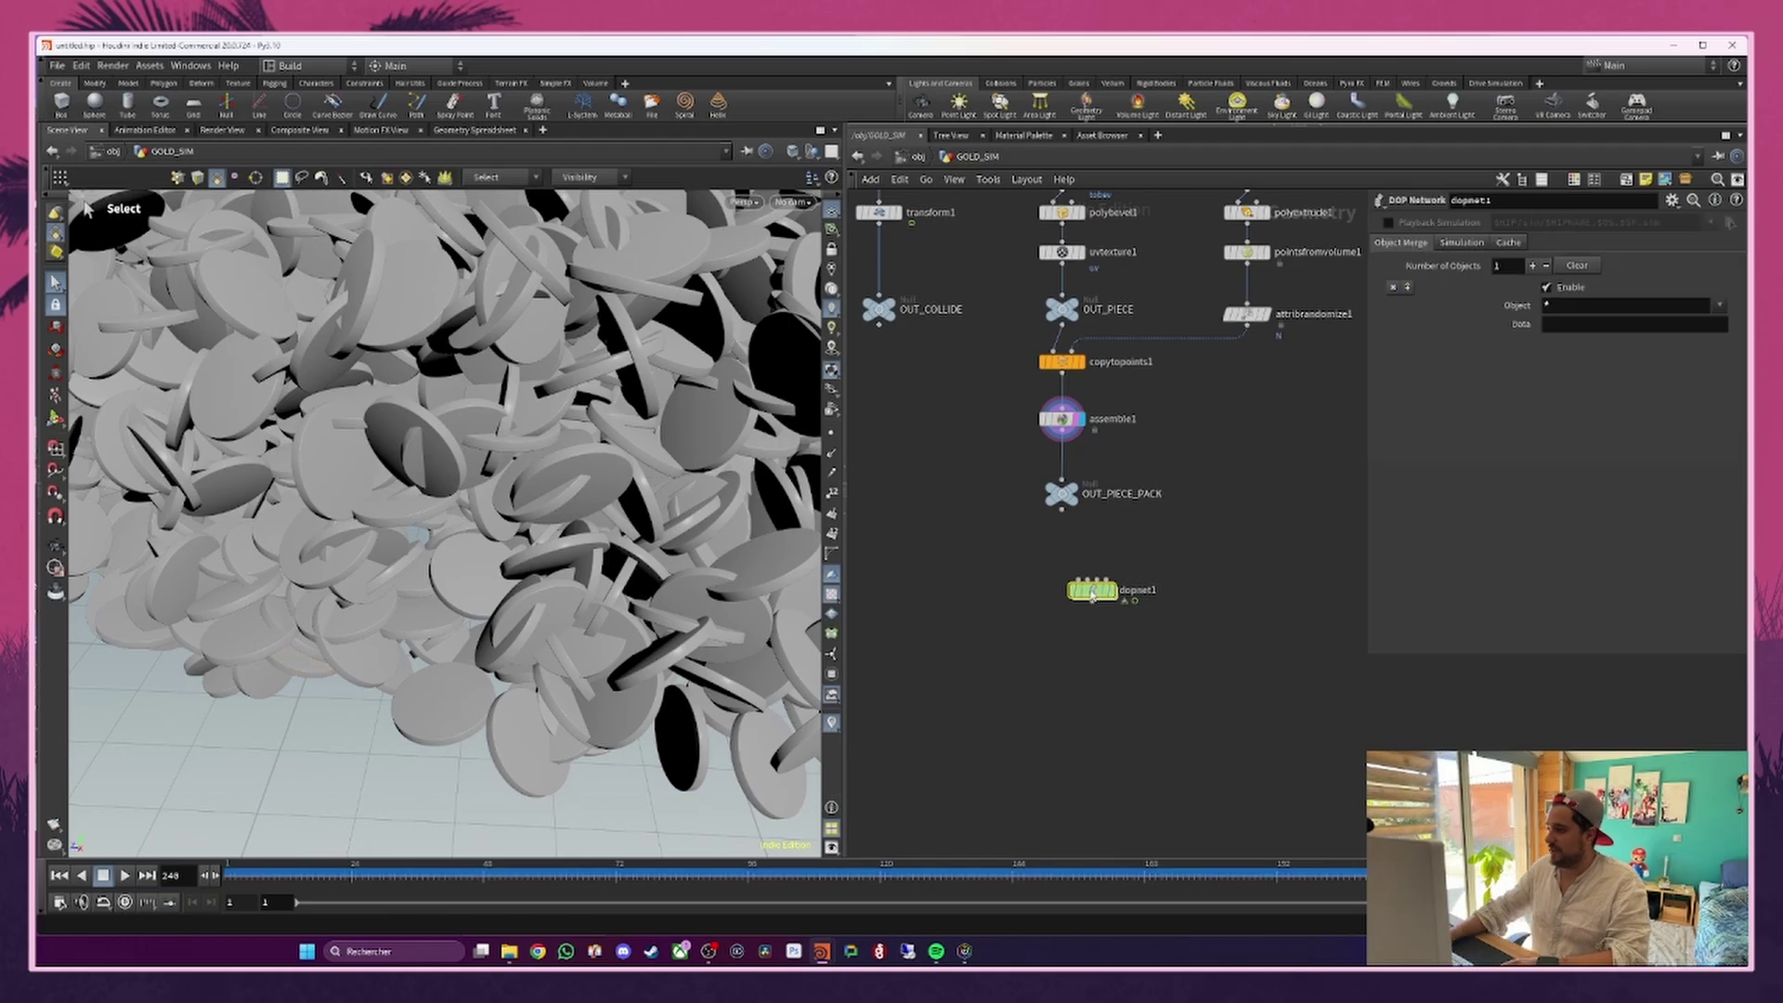
click(1067, 562)
double_click(1110, 563)
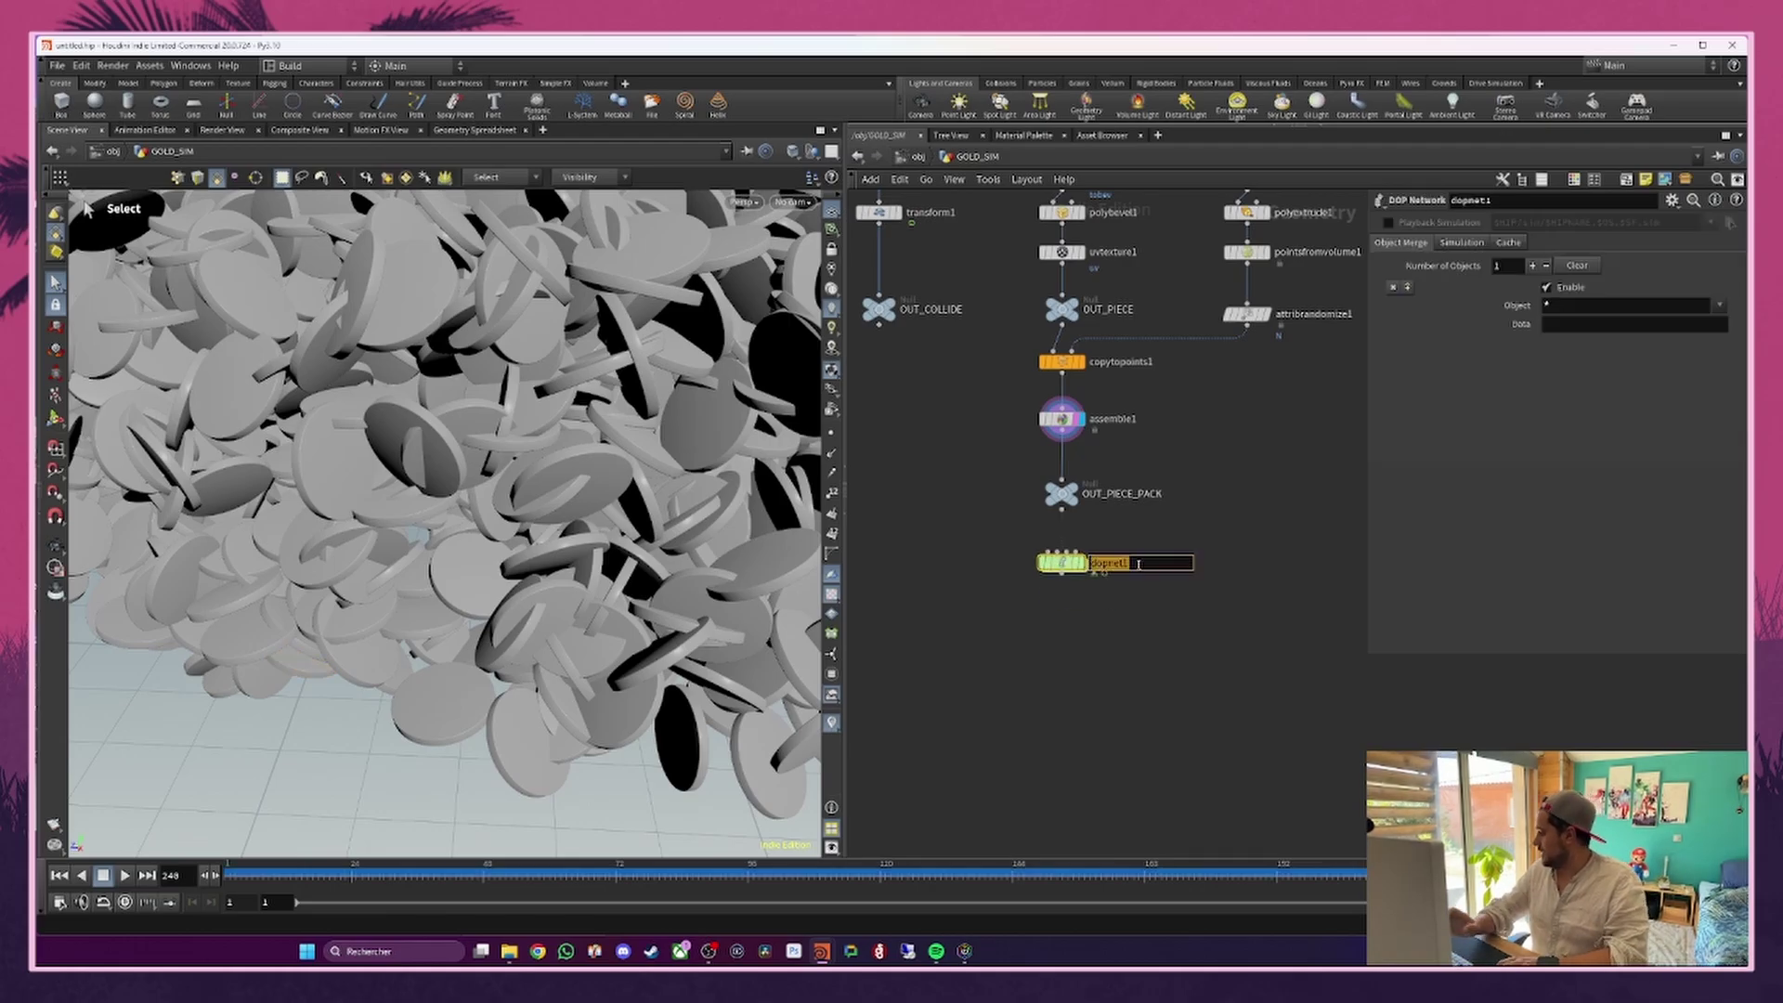
text(SIM_PIECE)
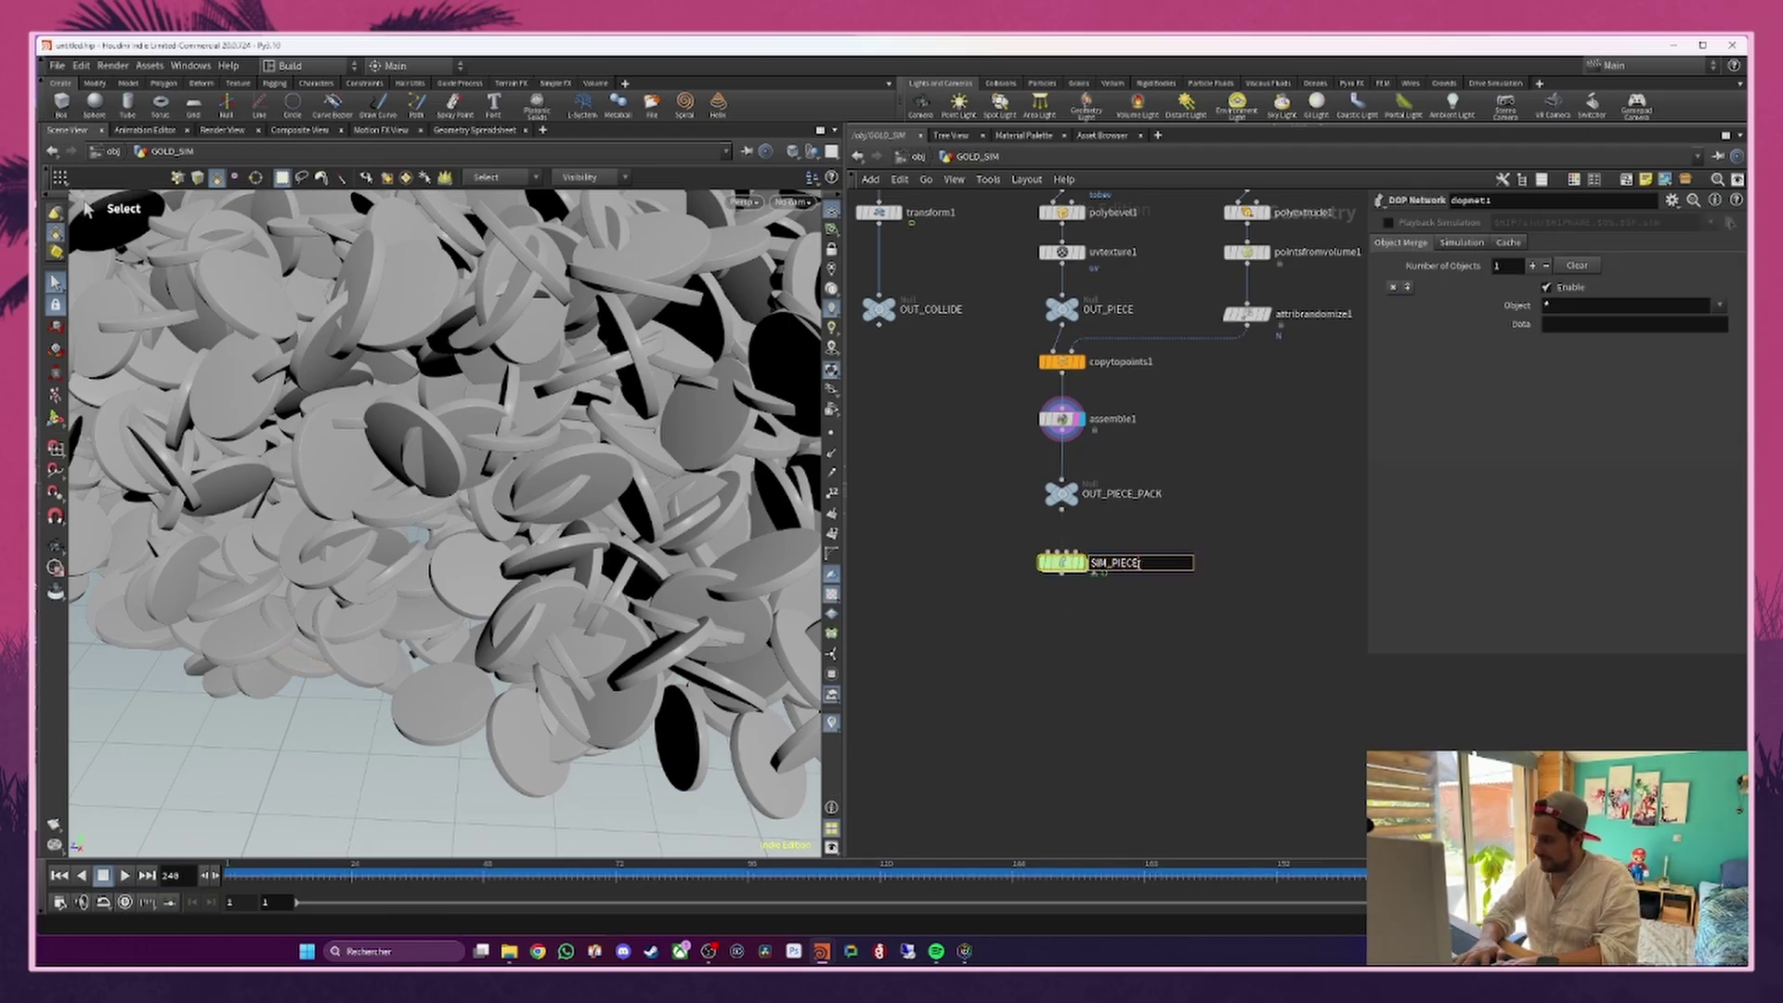
key(Return)
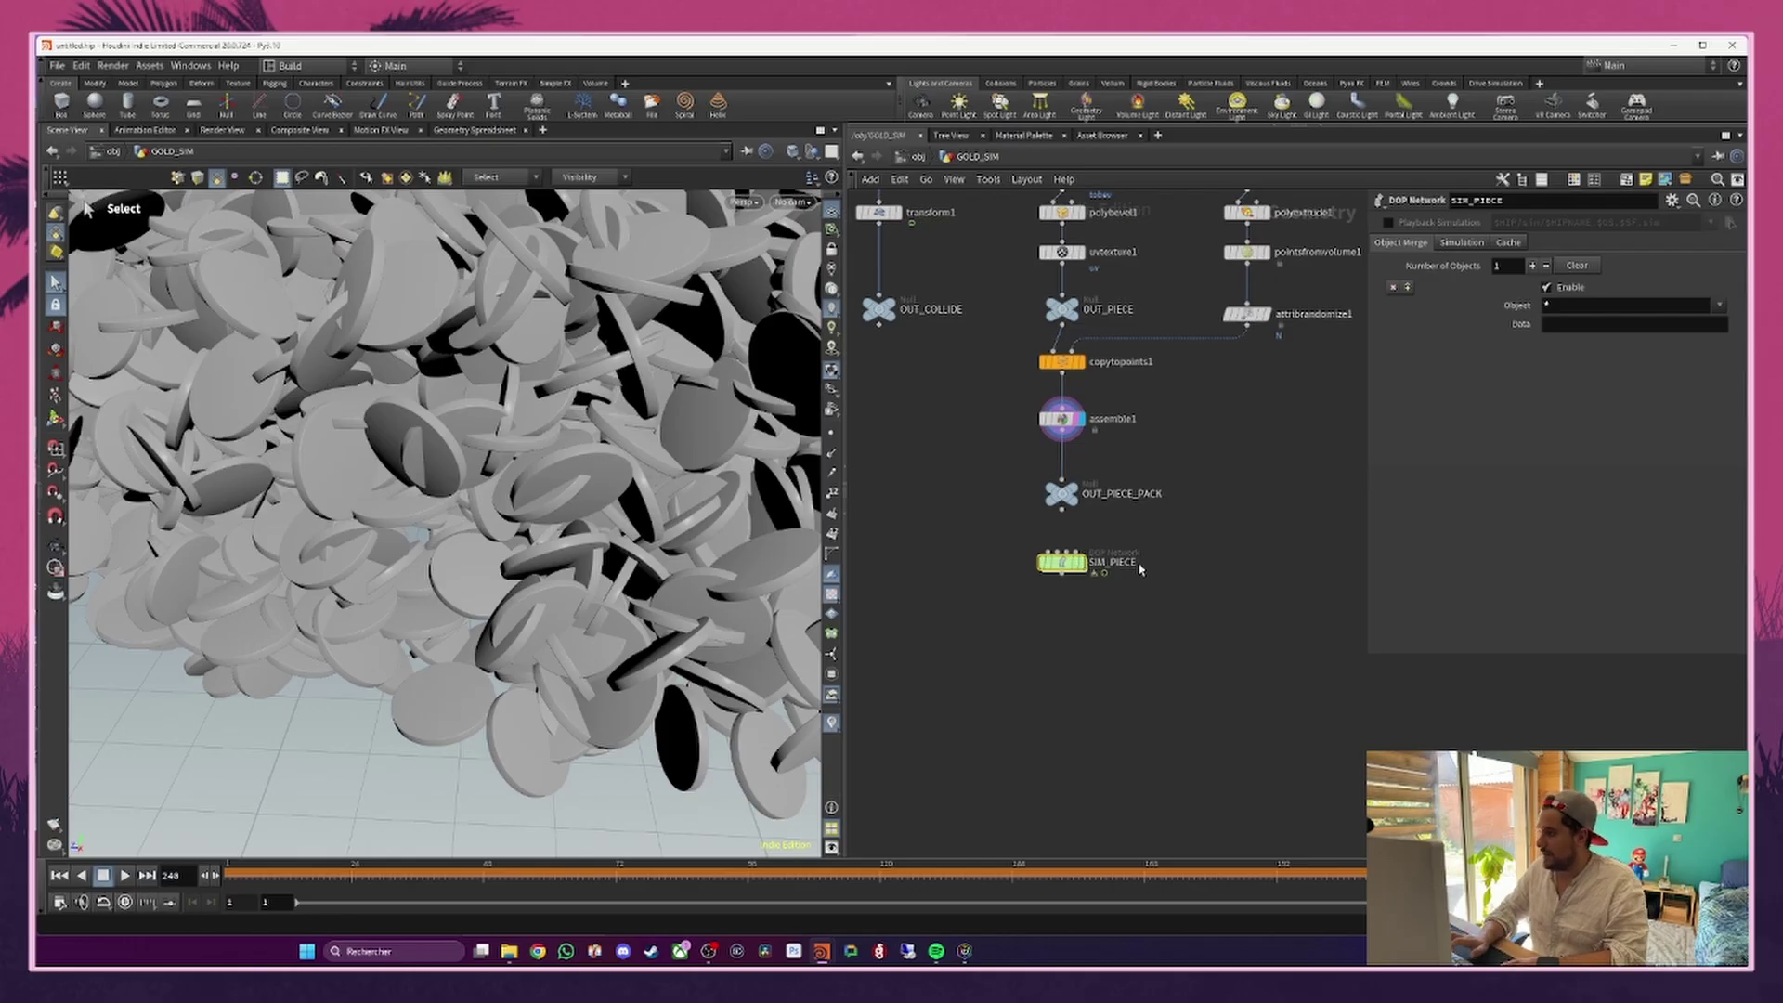
Step: Go inside SIM_PIECE, add a Gravity Force node above the output node and connect it to the output
key(i)
key(Tab)
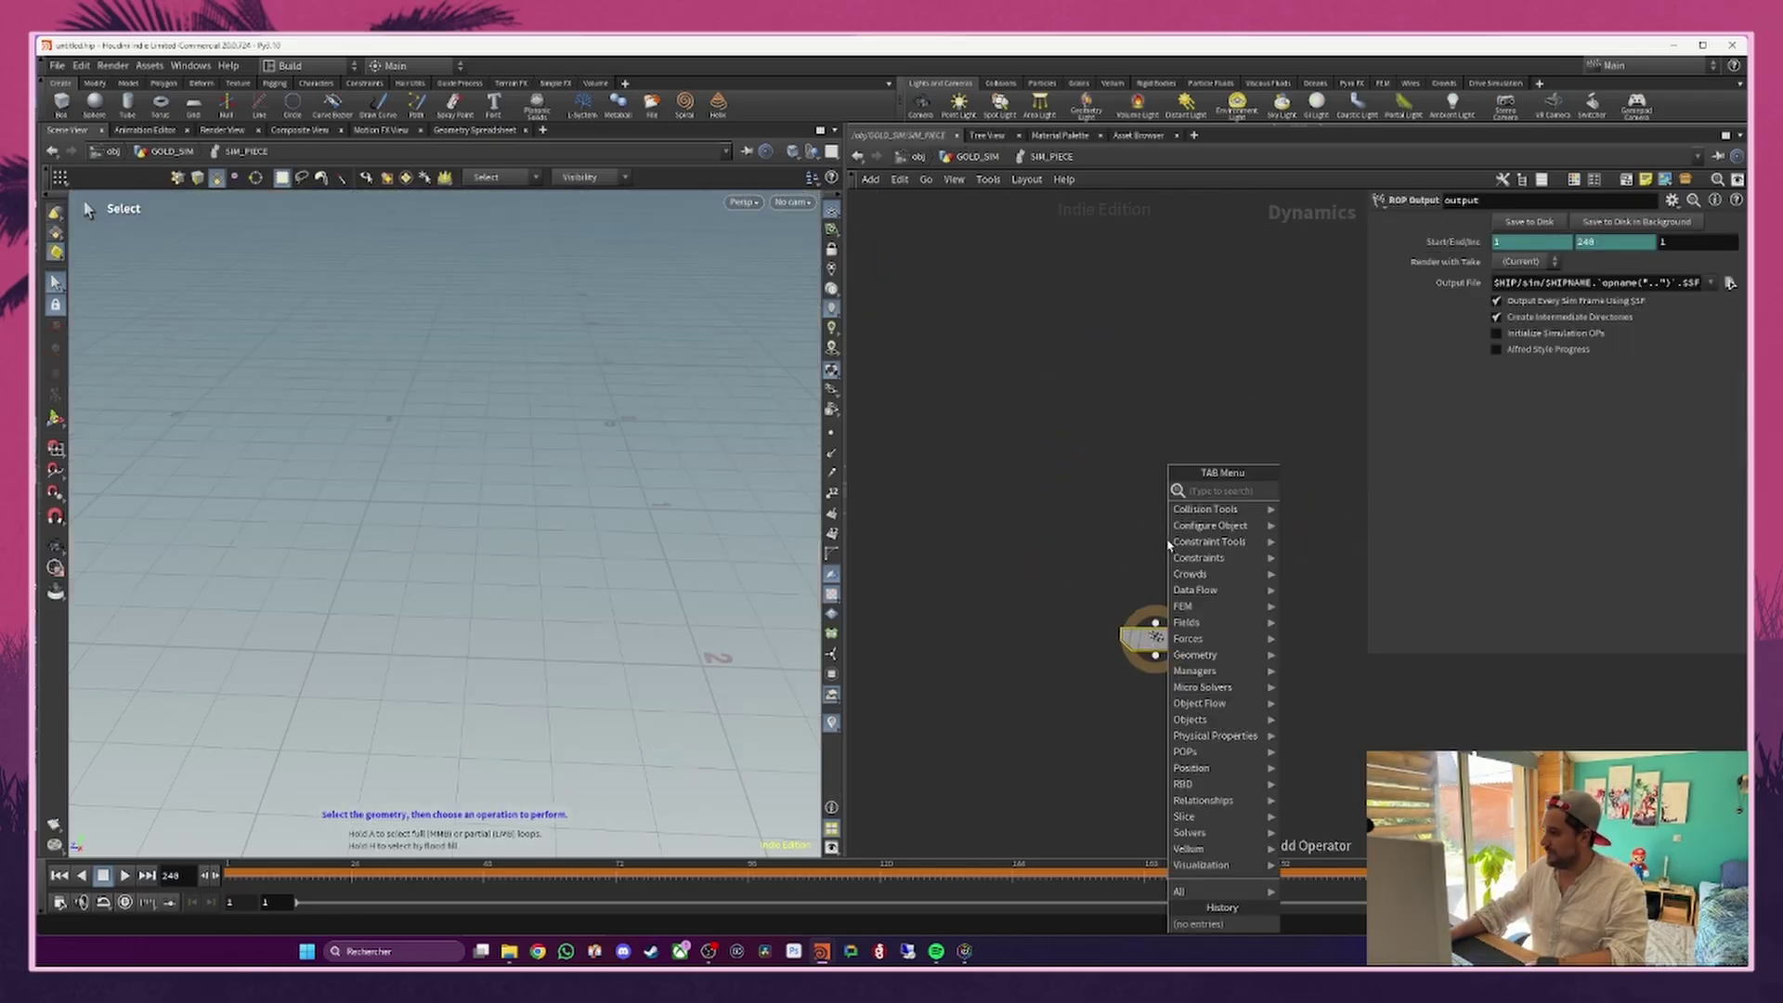
text(grav)
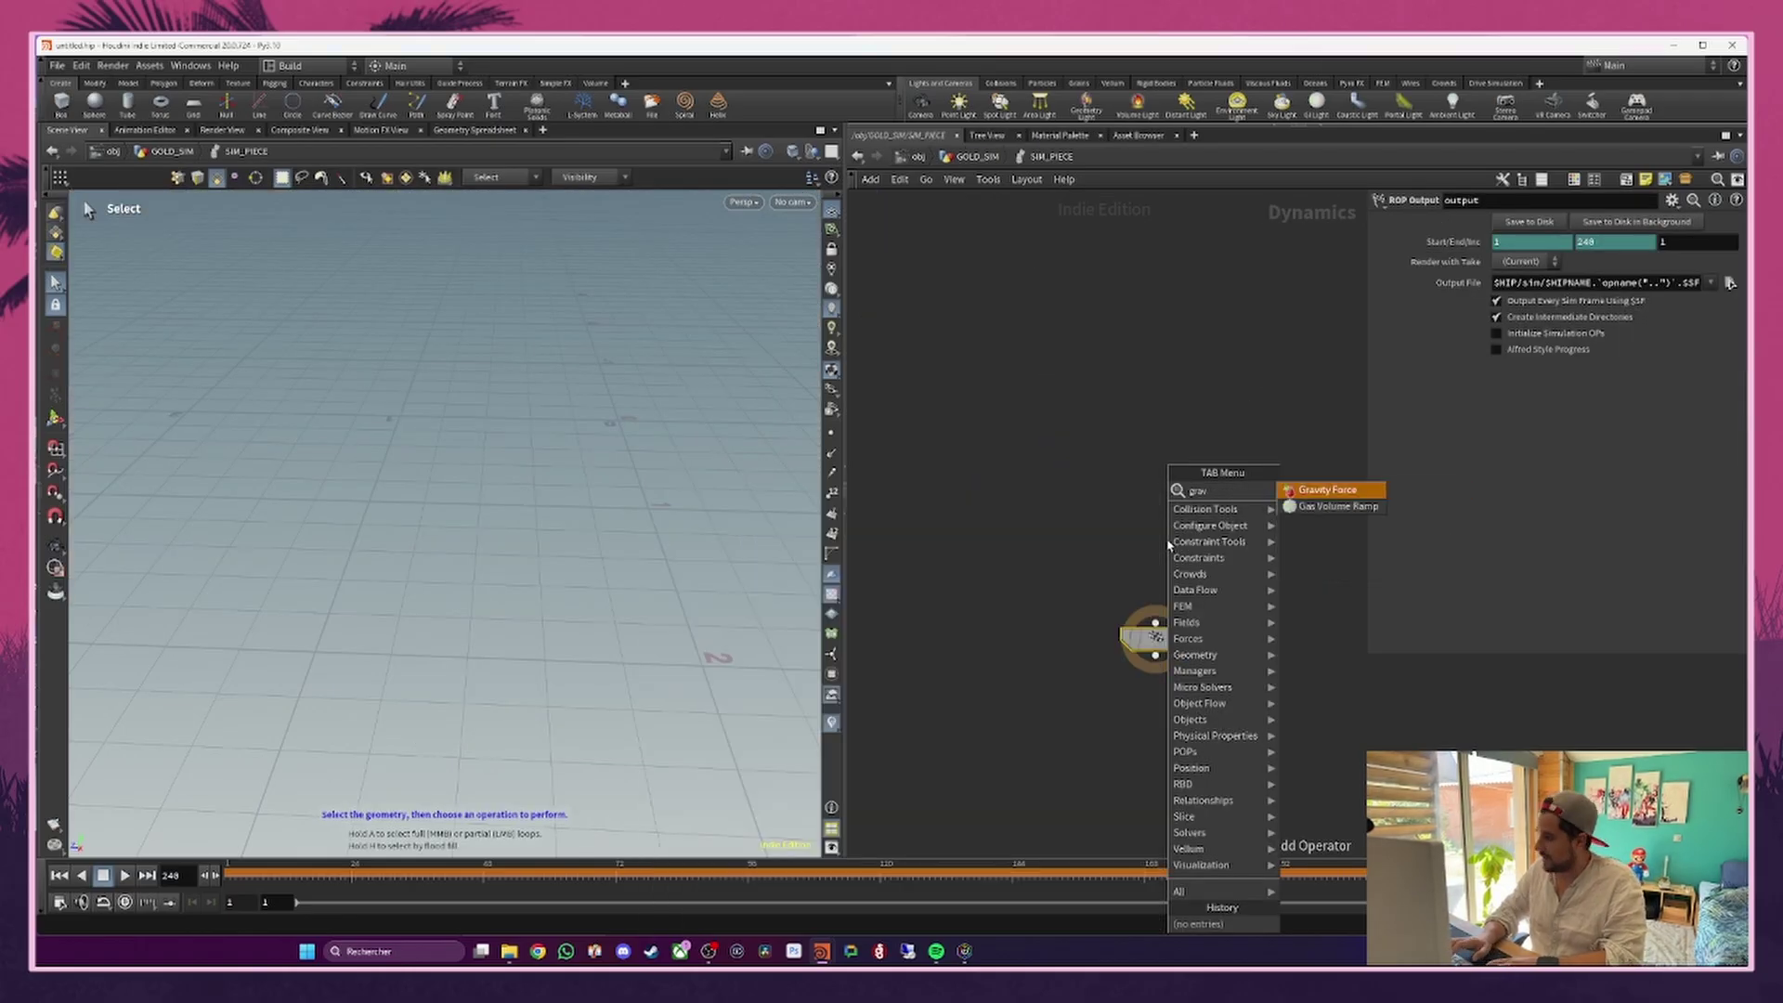
key(Return)
click(1168, 545)
drag(1167, 543, 1156, 494)
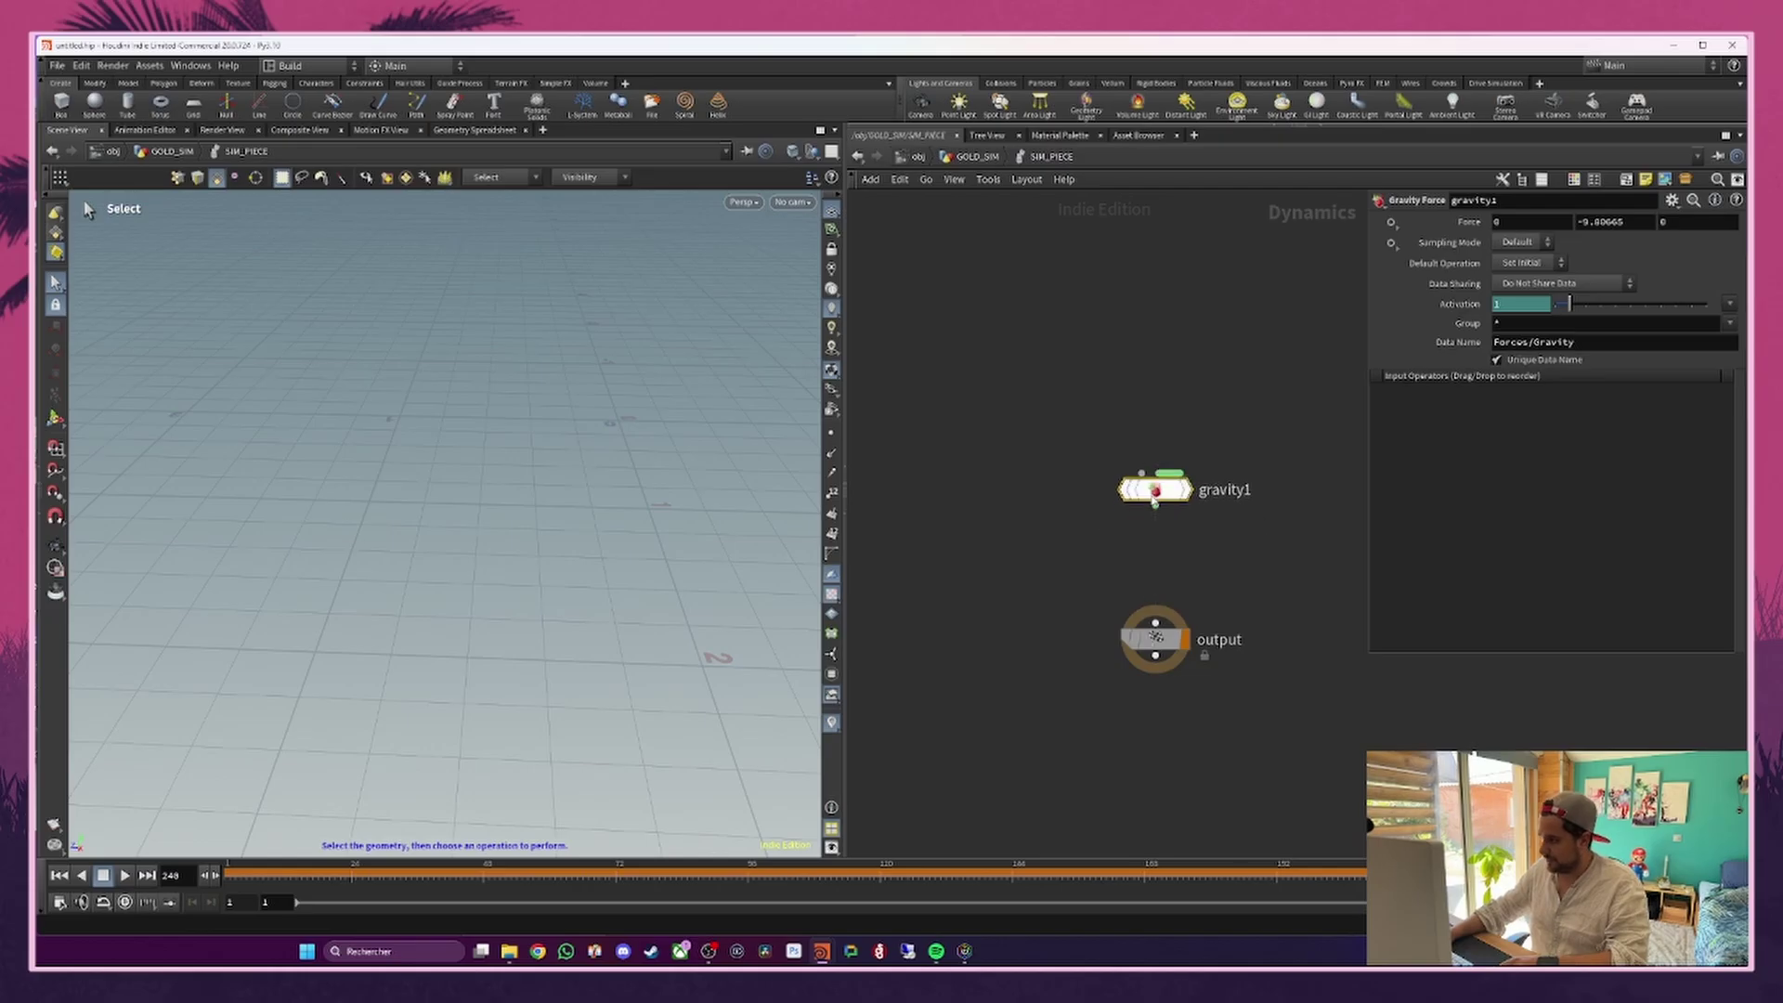
click(1155, 506)
click(1160, 617)
Step: Add a Rigid Body Solver above the gravity node and connect it to the gravity node's first input
key(Tab)
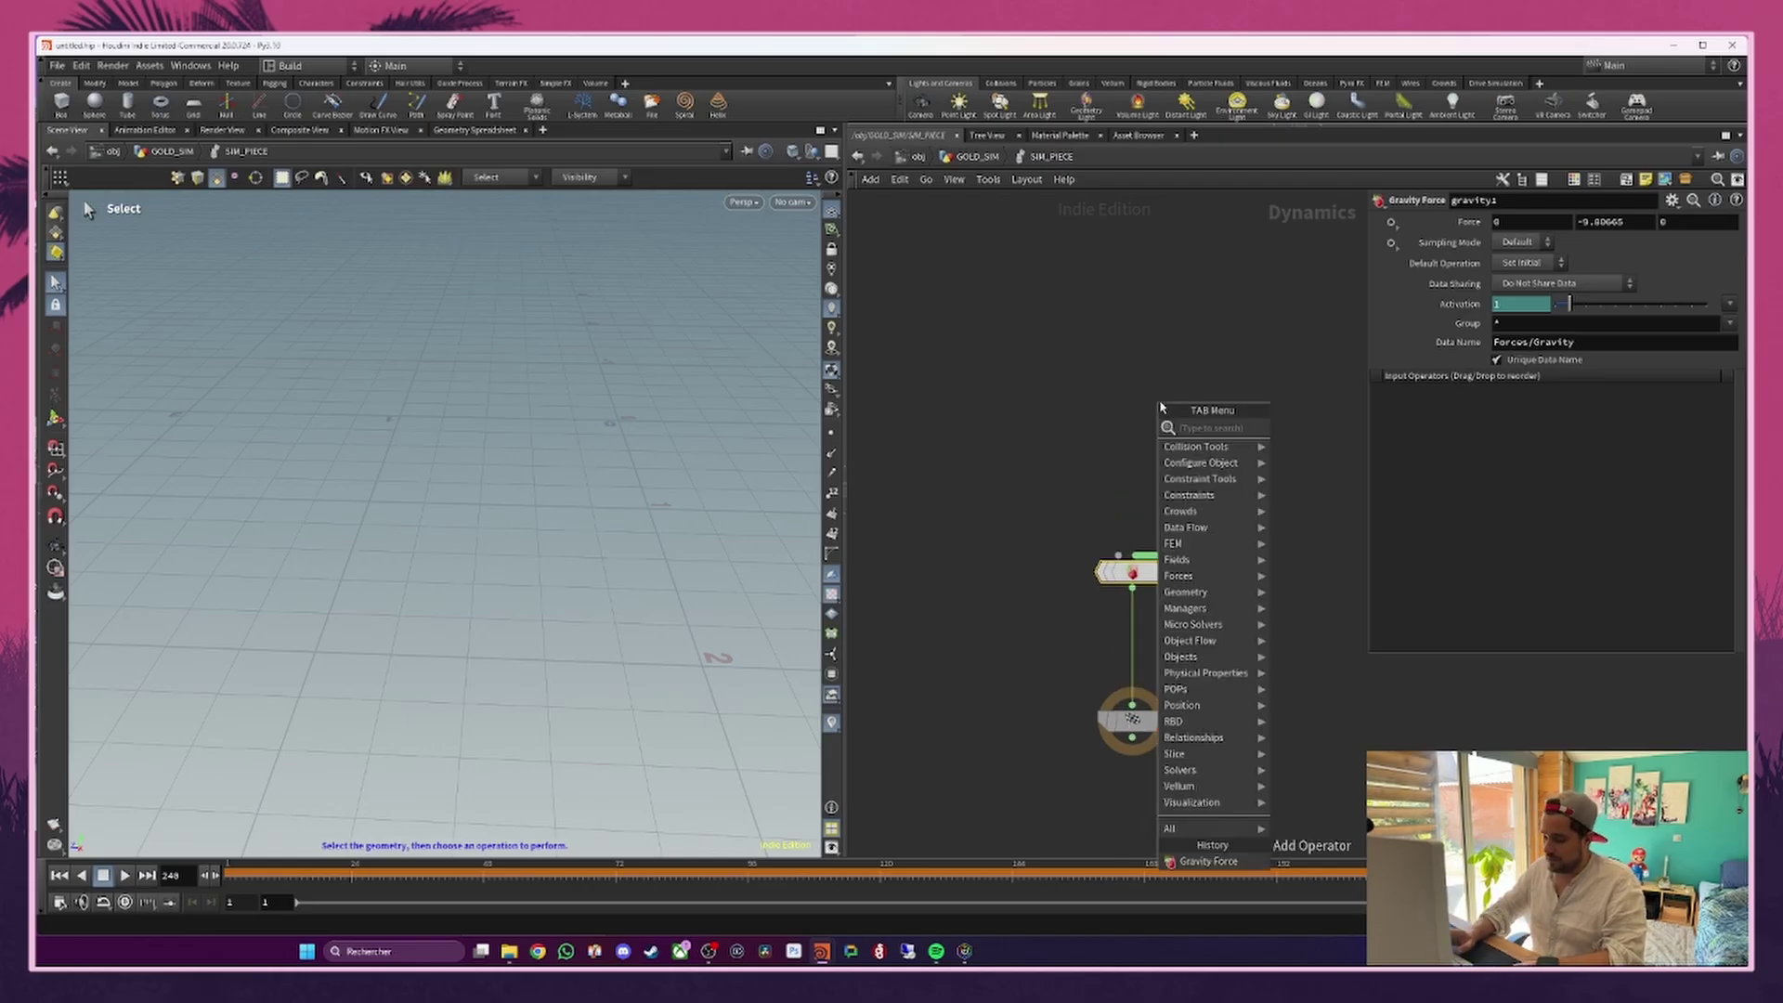
text(rigid body)
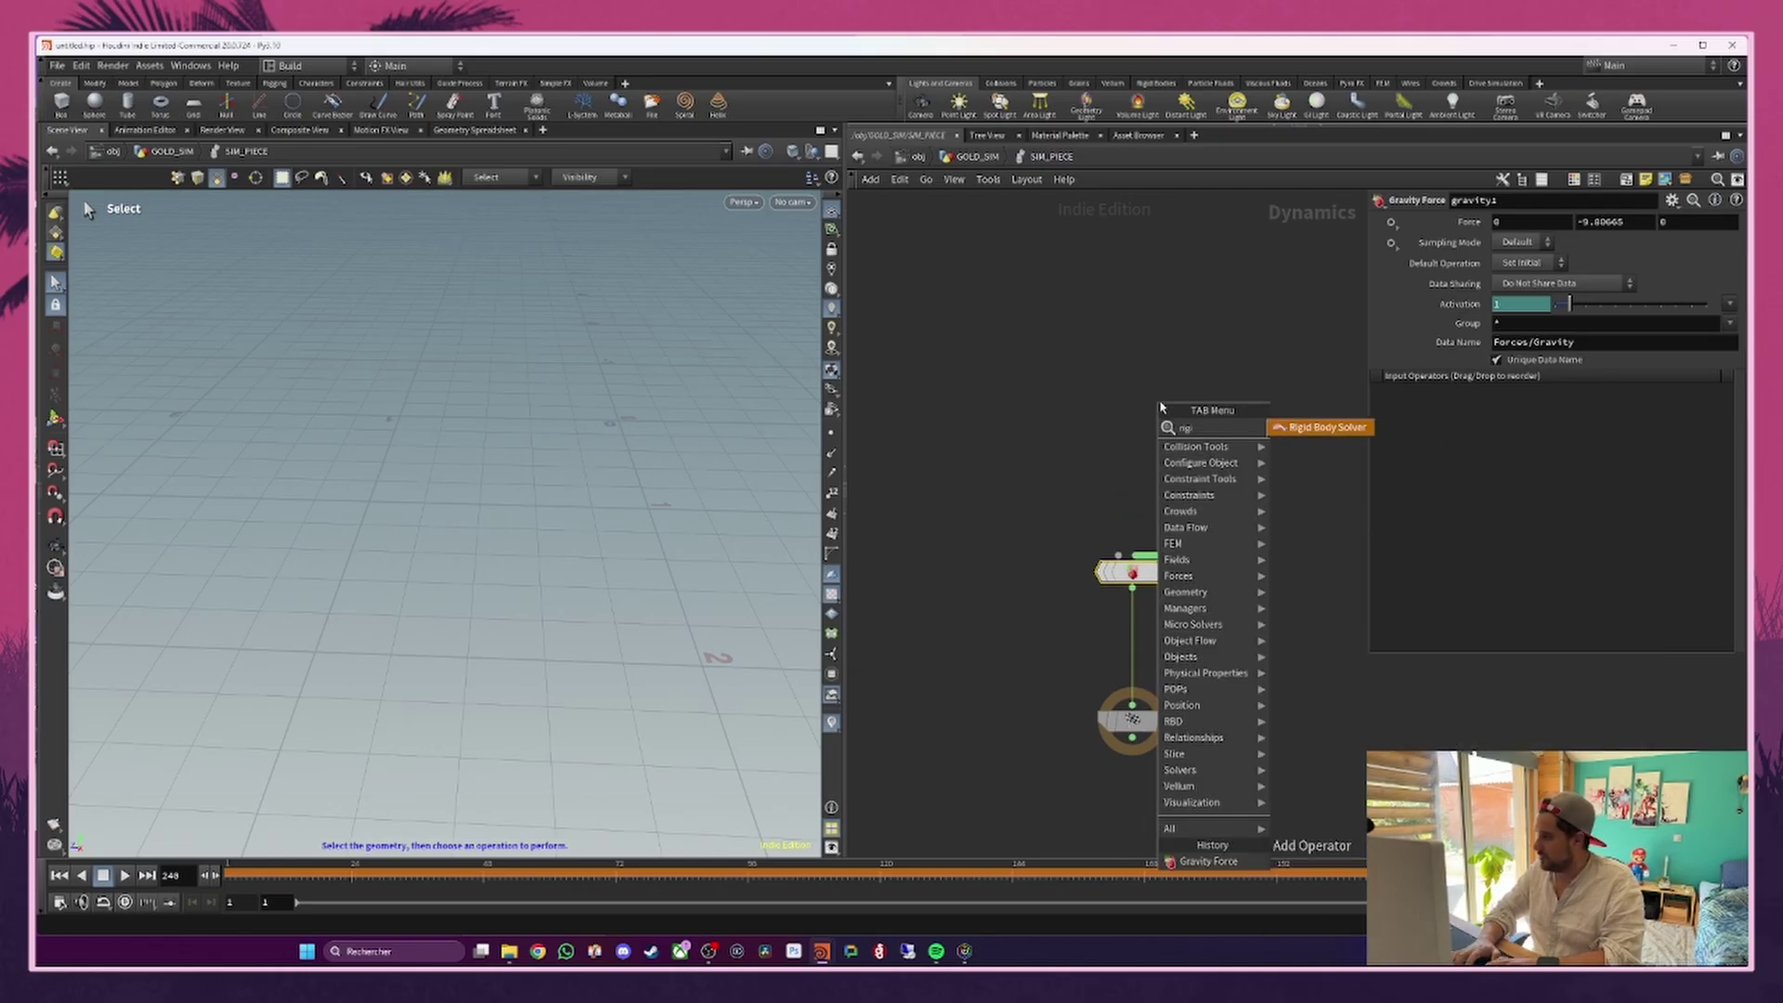
key(Return)
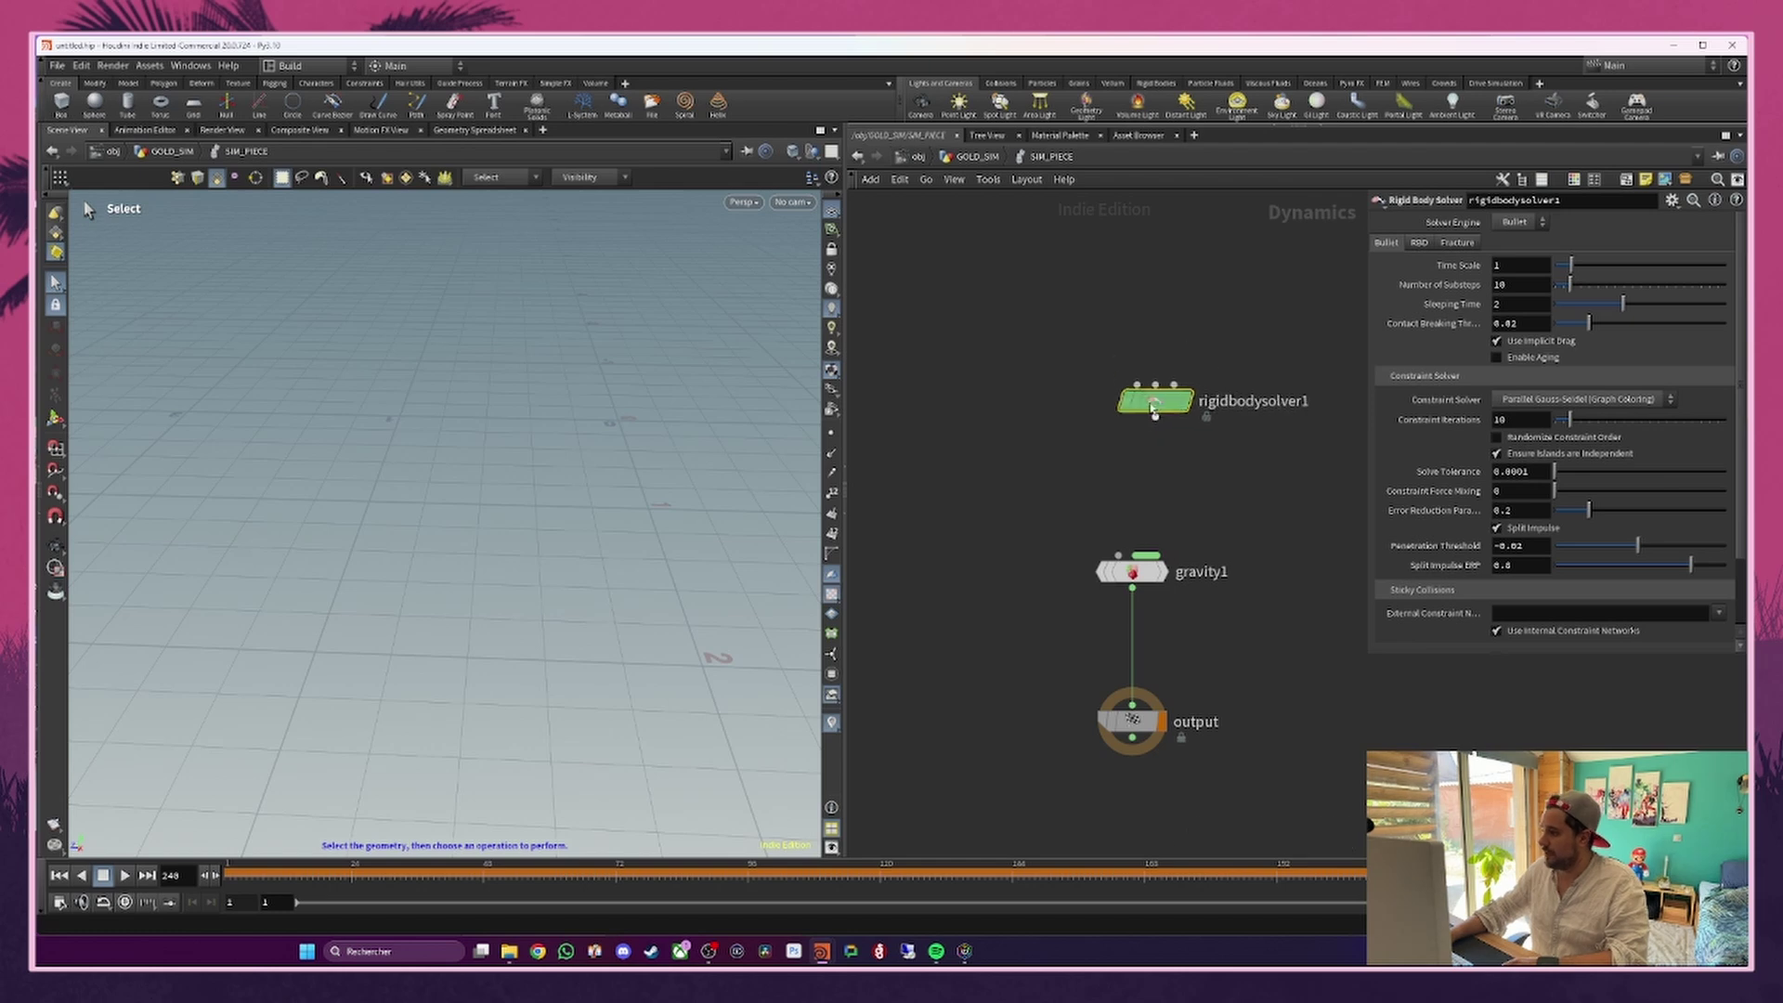
click(1132, 434)
drag(1132, 449, 1093, 544)
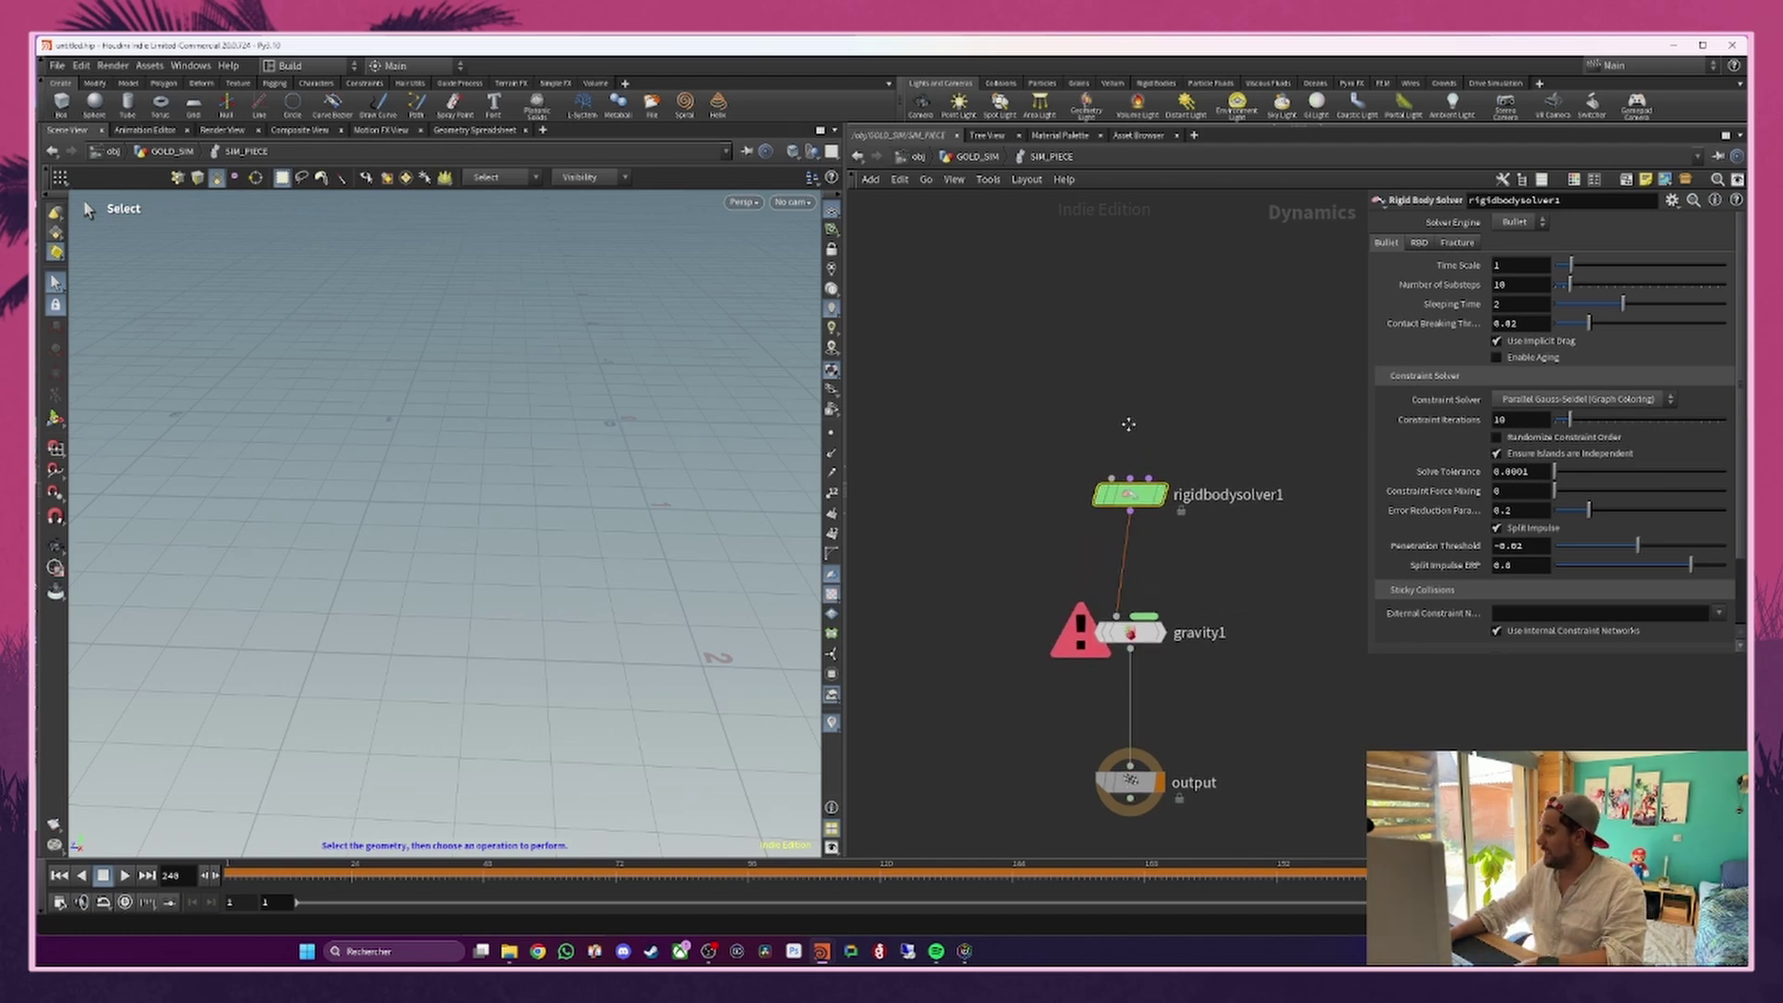
Step: Add an RBD Packed Object above the rigid body solver and connect it to the solver's first input
middle_drag(1129, 356, 1126, 418)
key(Tab)
text(rbd pa)
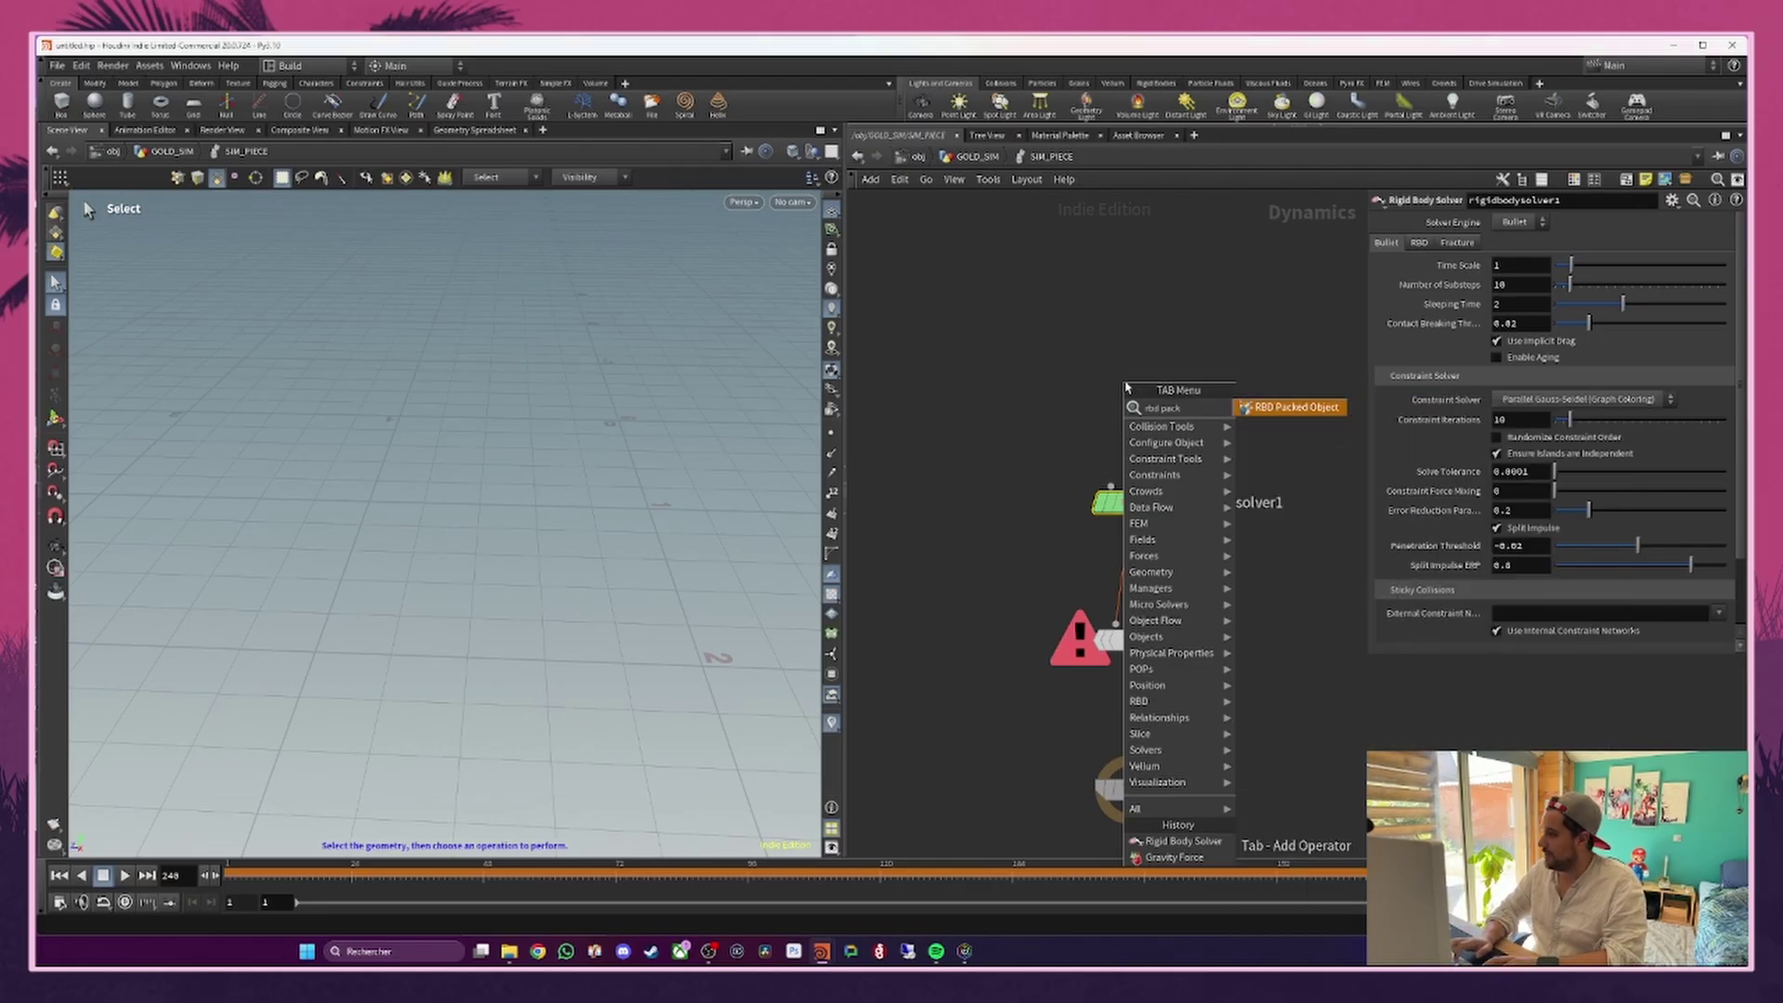
key(Return)
click(1127, 390)
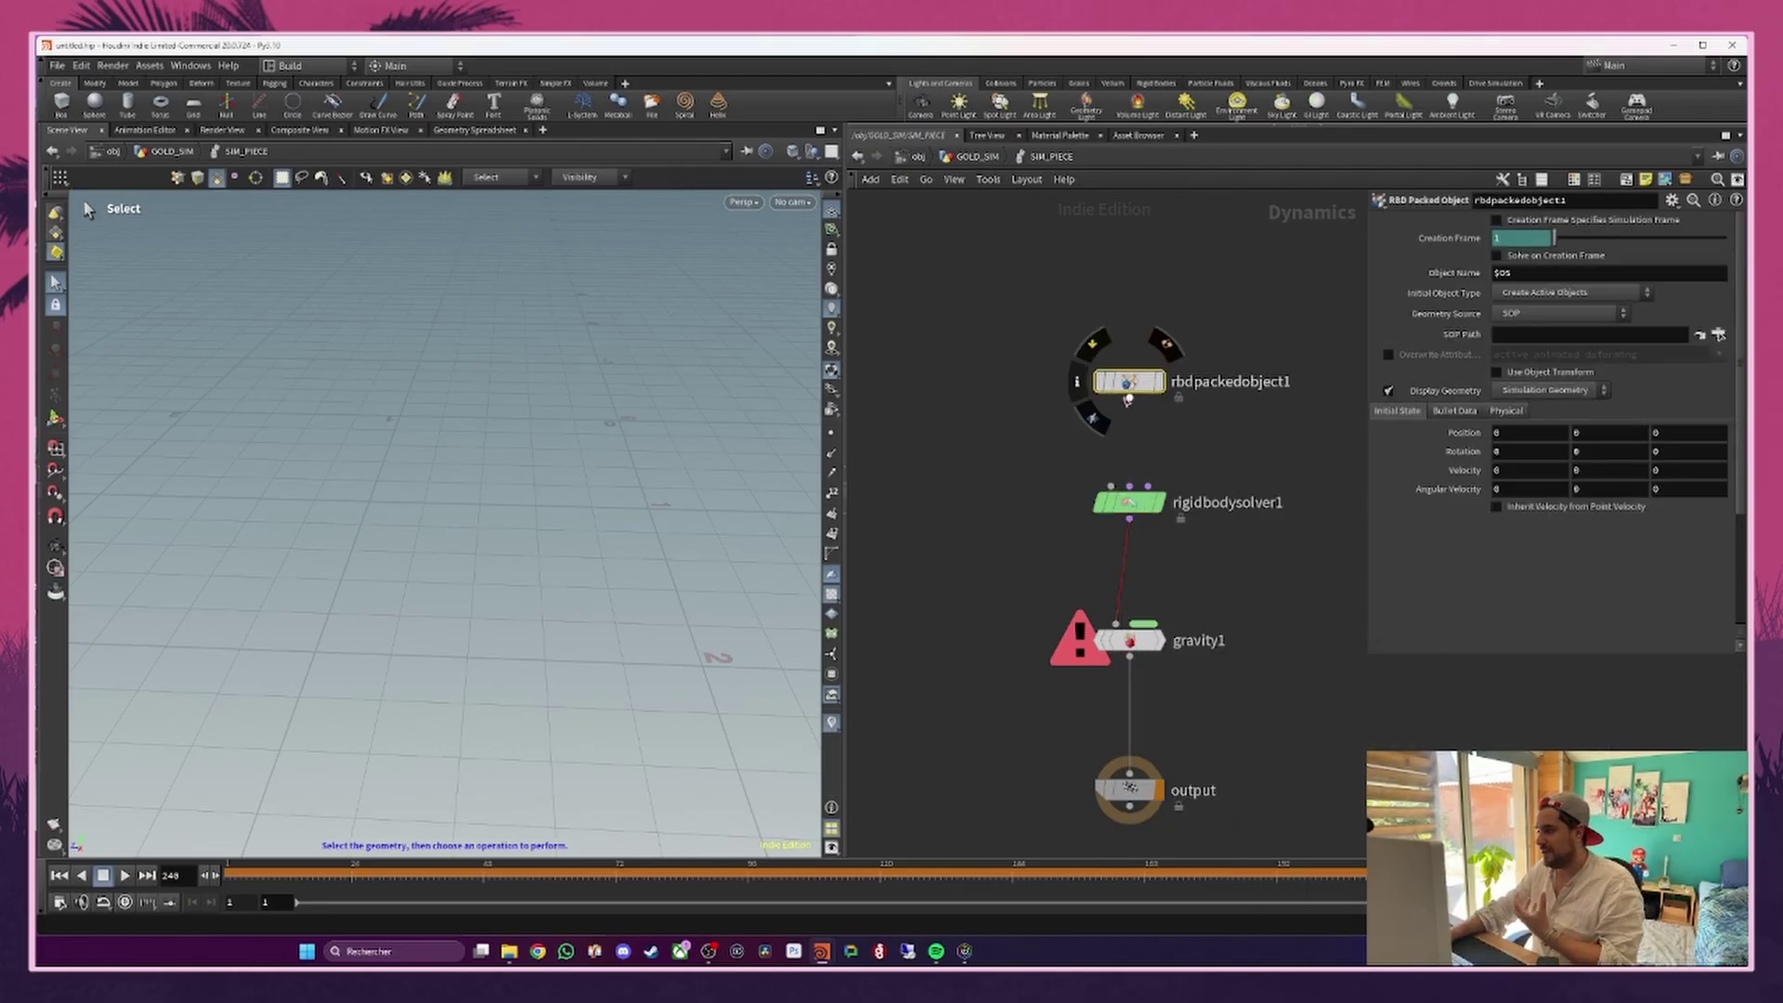
drag(1128, 398, 1096, 485)
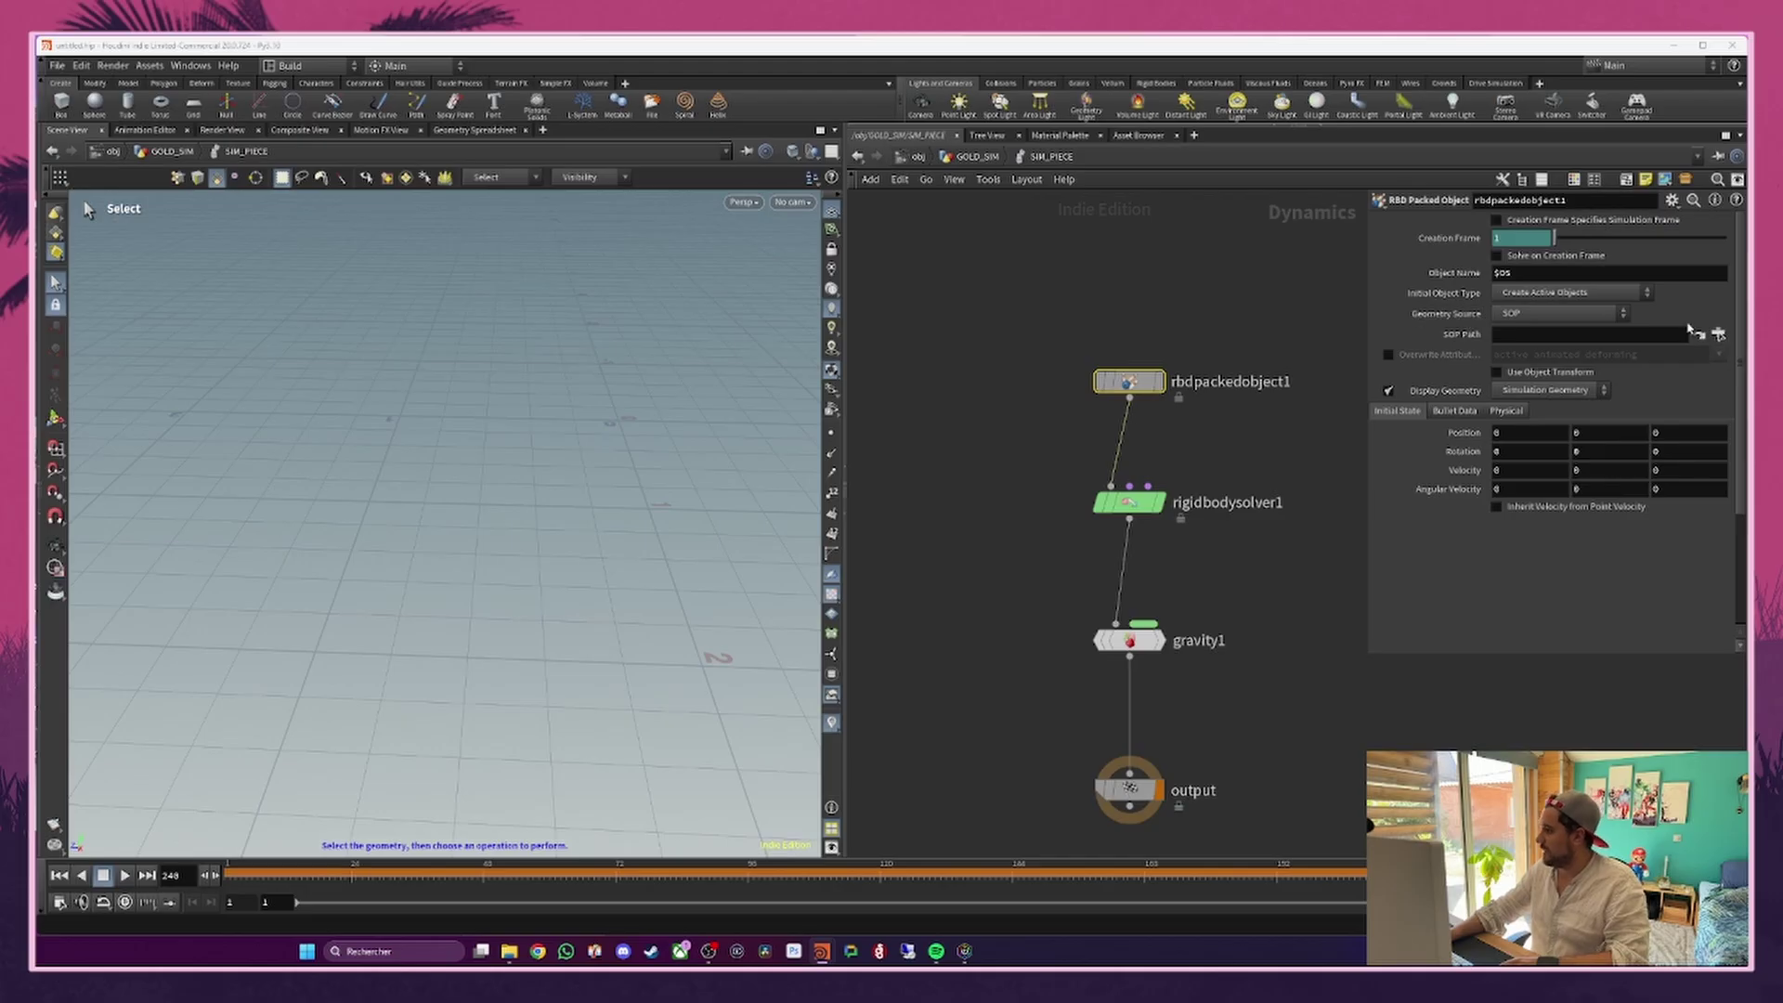
Step: Set the RBD Packed Object's SOP Path to /obj/GOLD_SIM/OUT_PIECE_PACK, return to frame 1 and check the loaded coins
click(1718, 335)
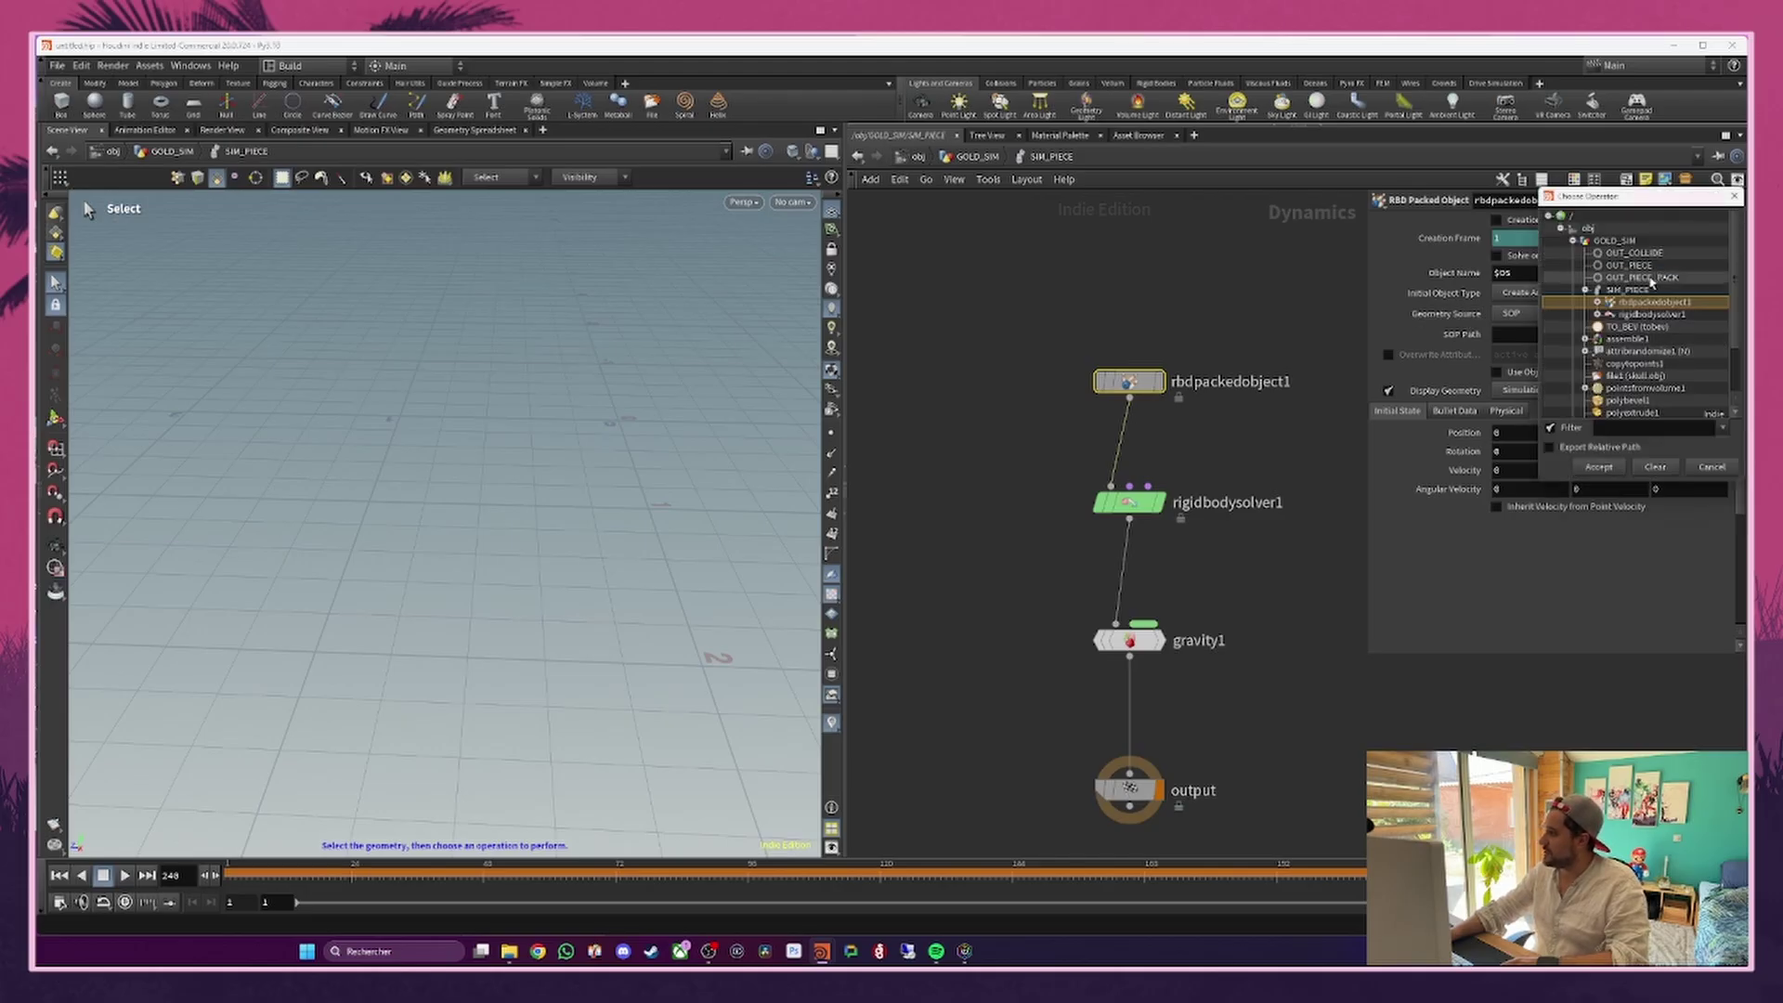
double_click(1651, 278)
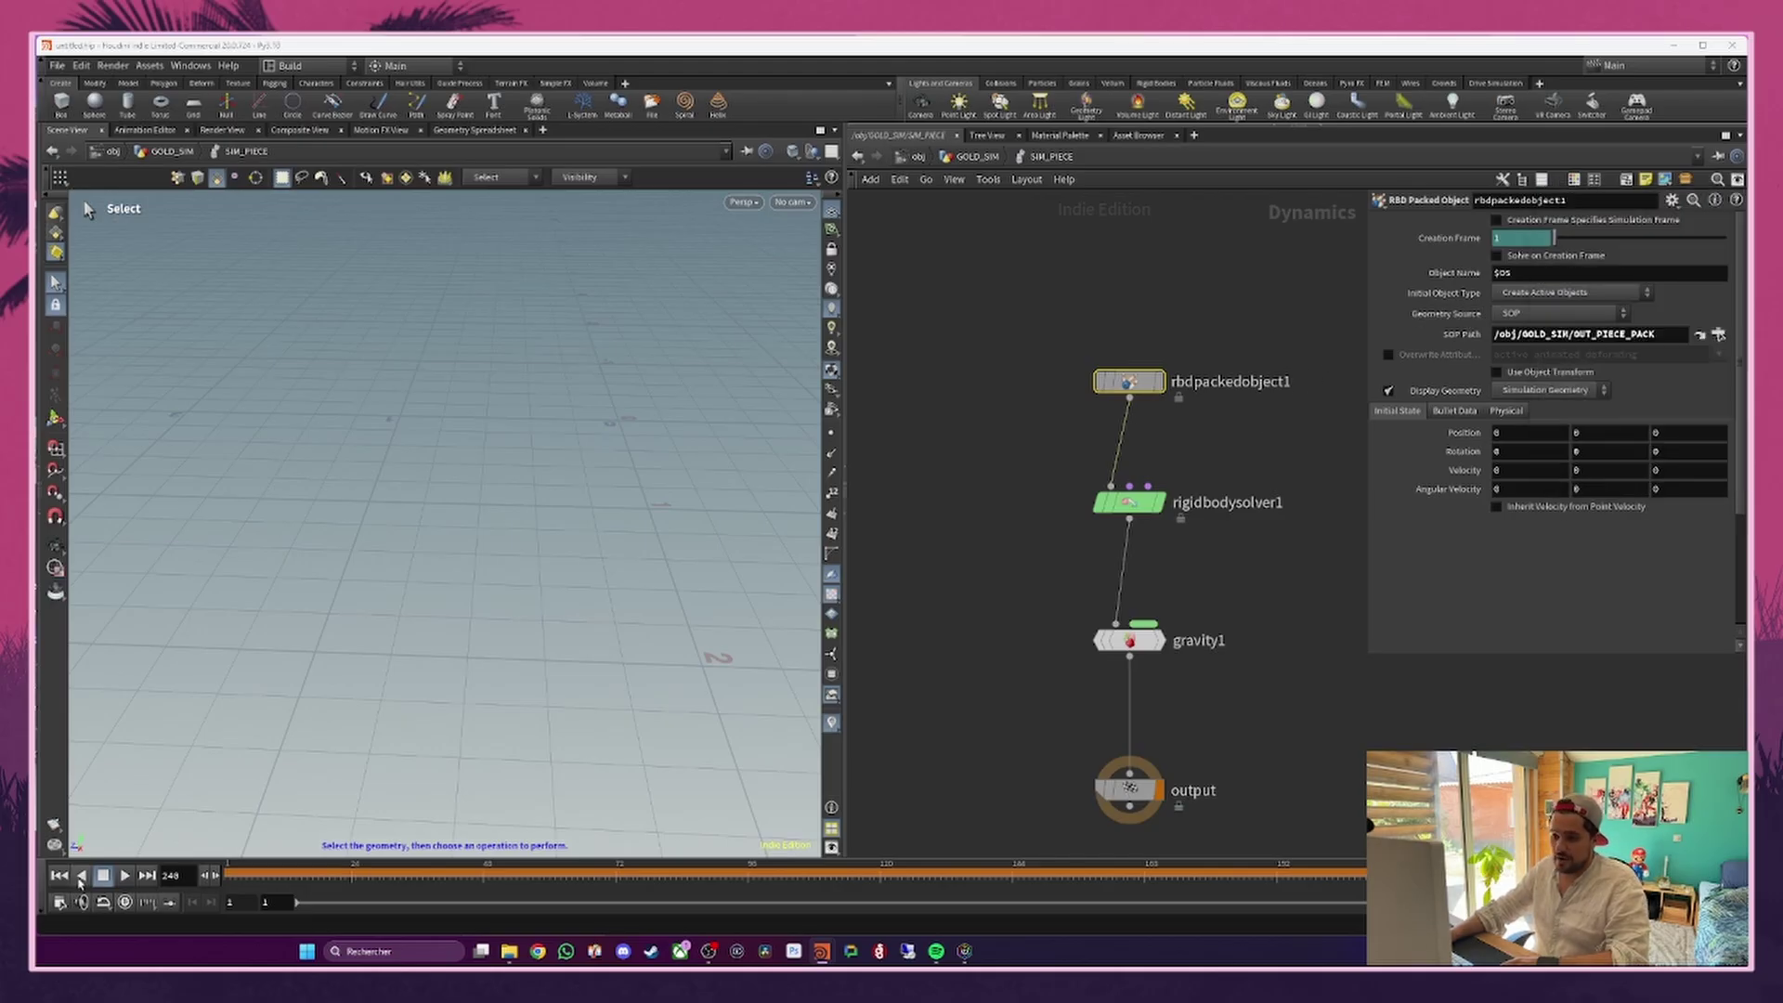
click(59, 875)
scroll(537, 470, down, 3)
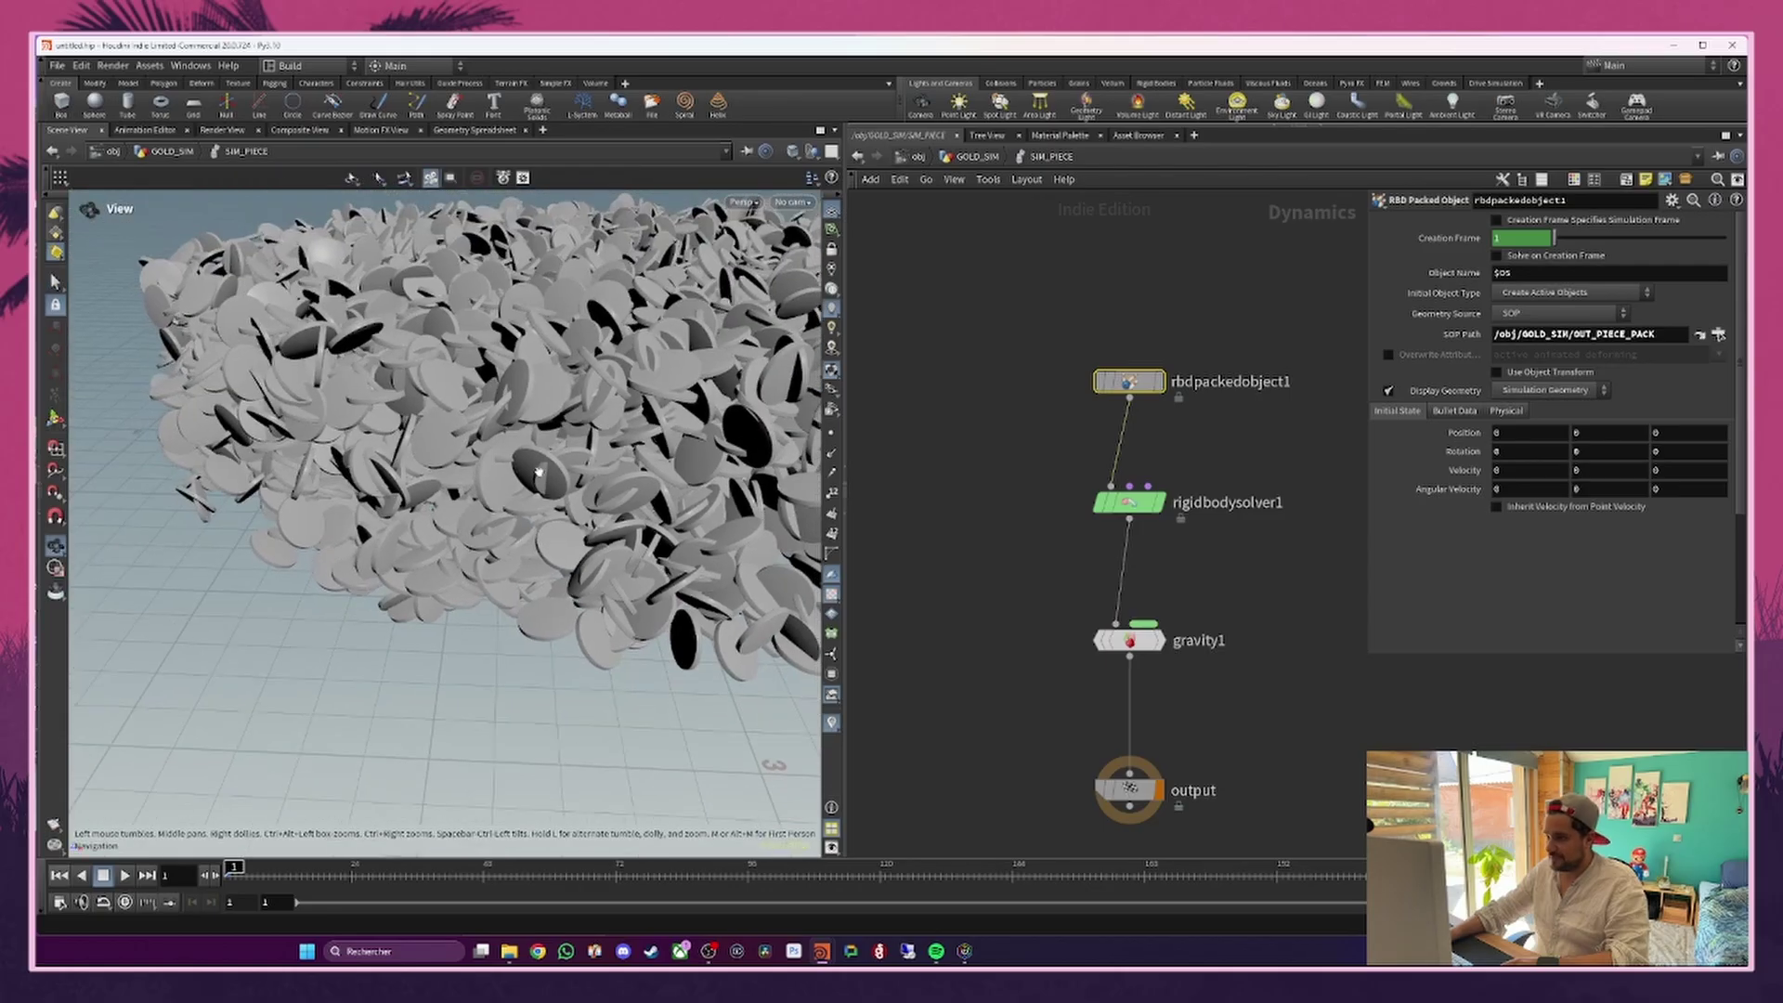
alt+drag(537, 470, 557, 501)
key(s)
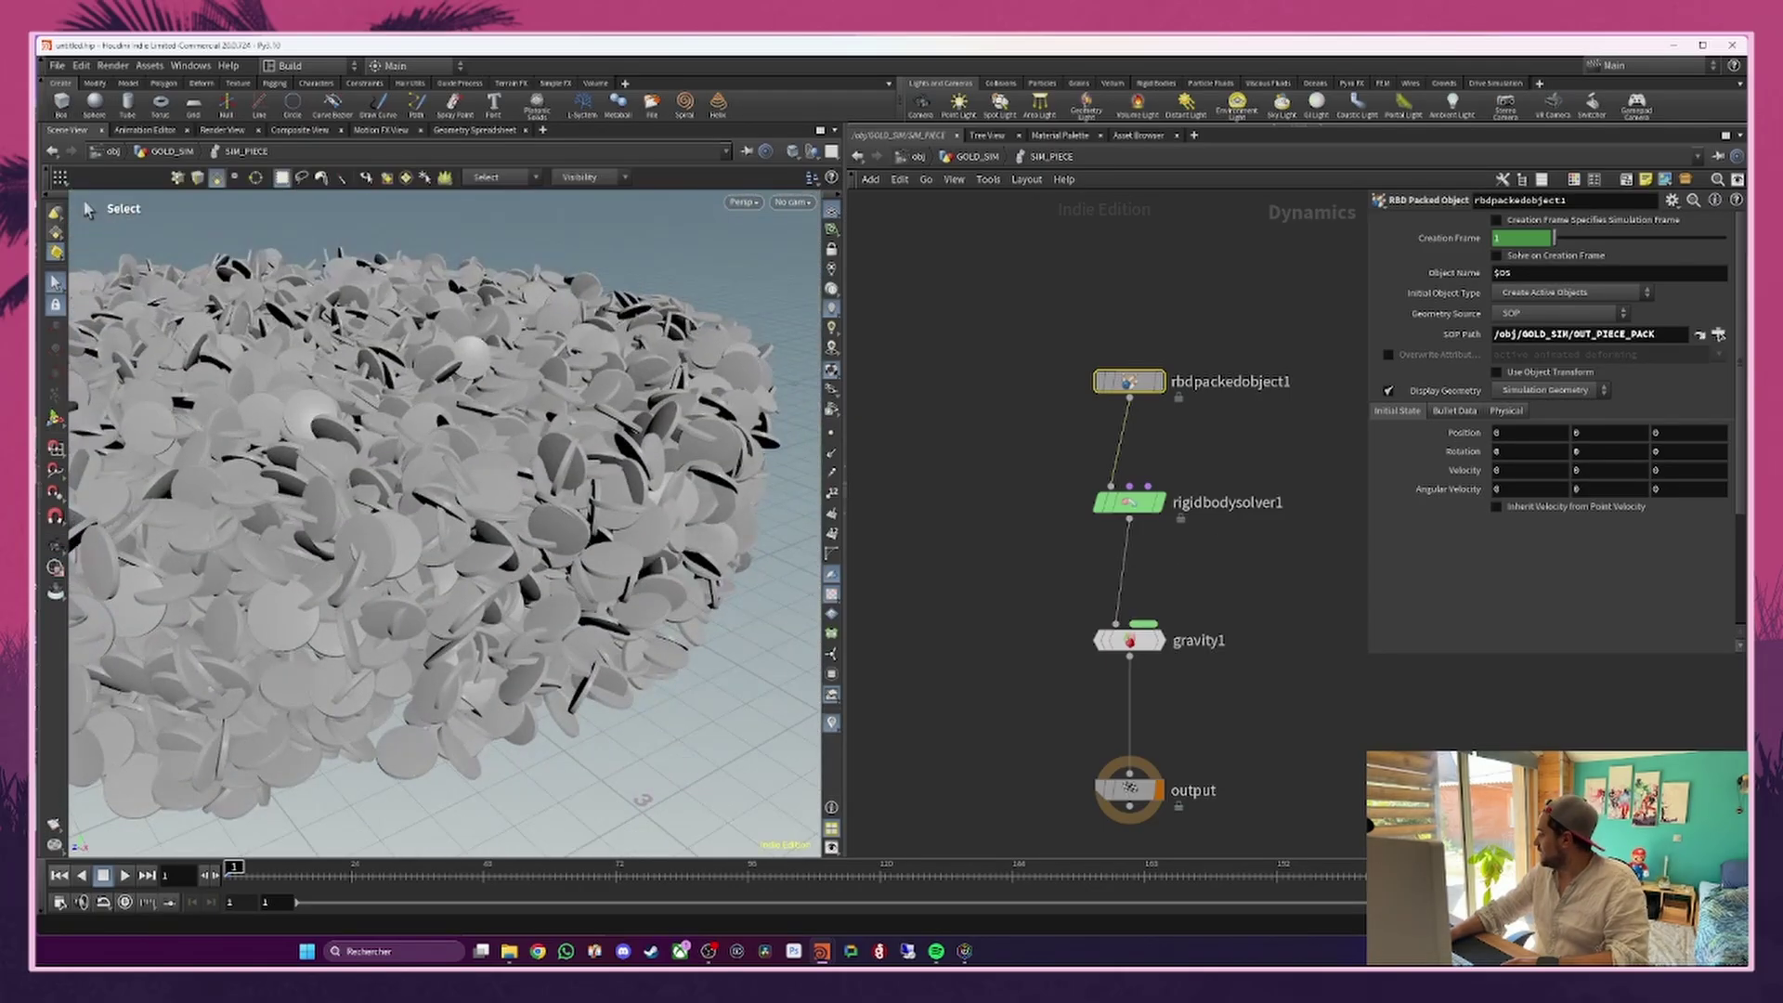
Step: Show the guide geometry in the RBD Packed Object's Bullet data and examine the coins' collision shapes up close
click(1455, 410)
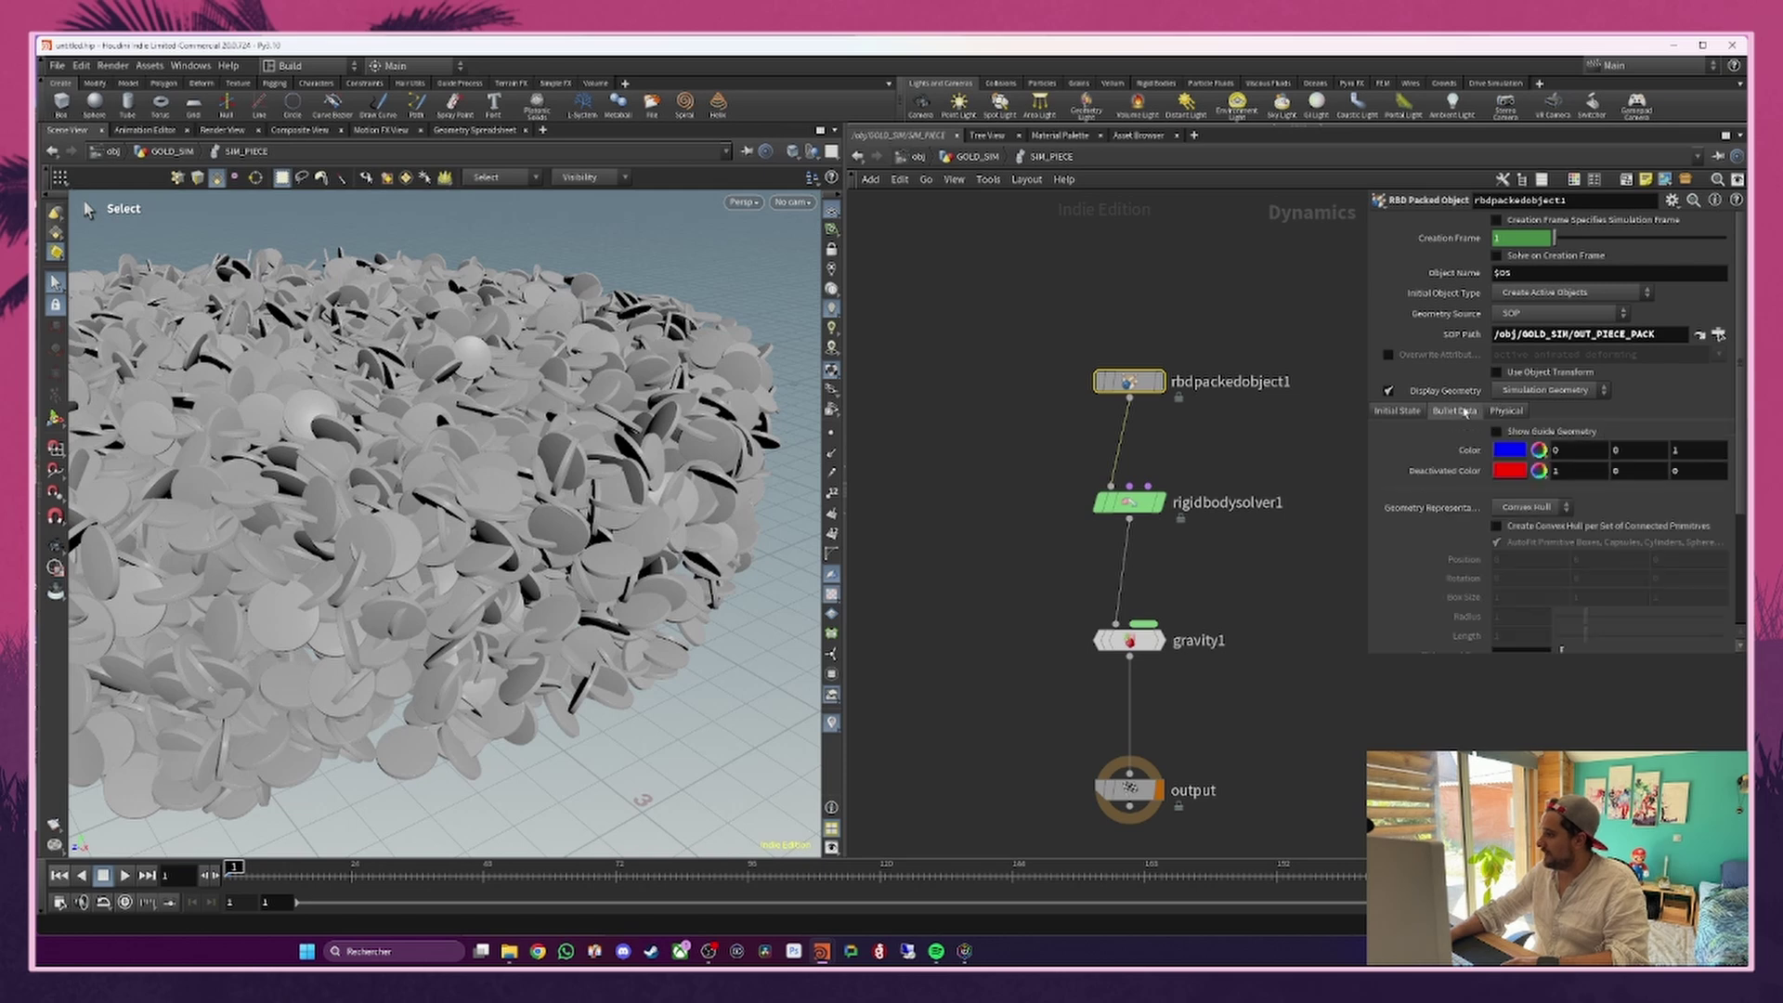
click(1495, 432)
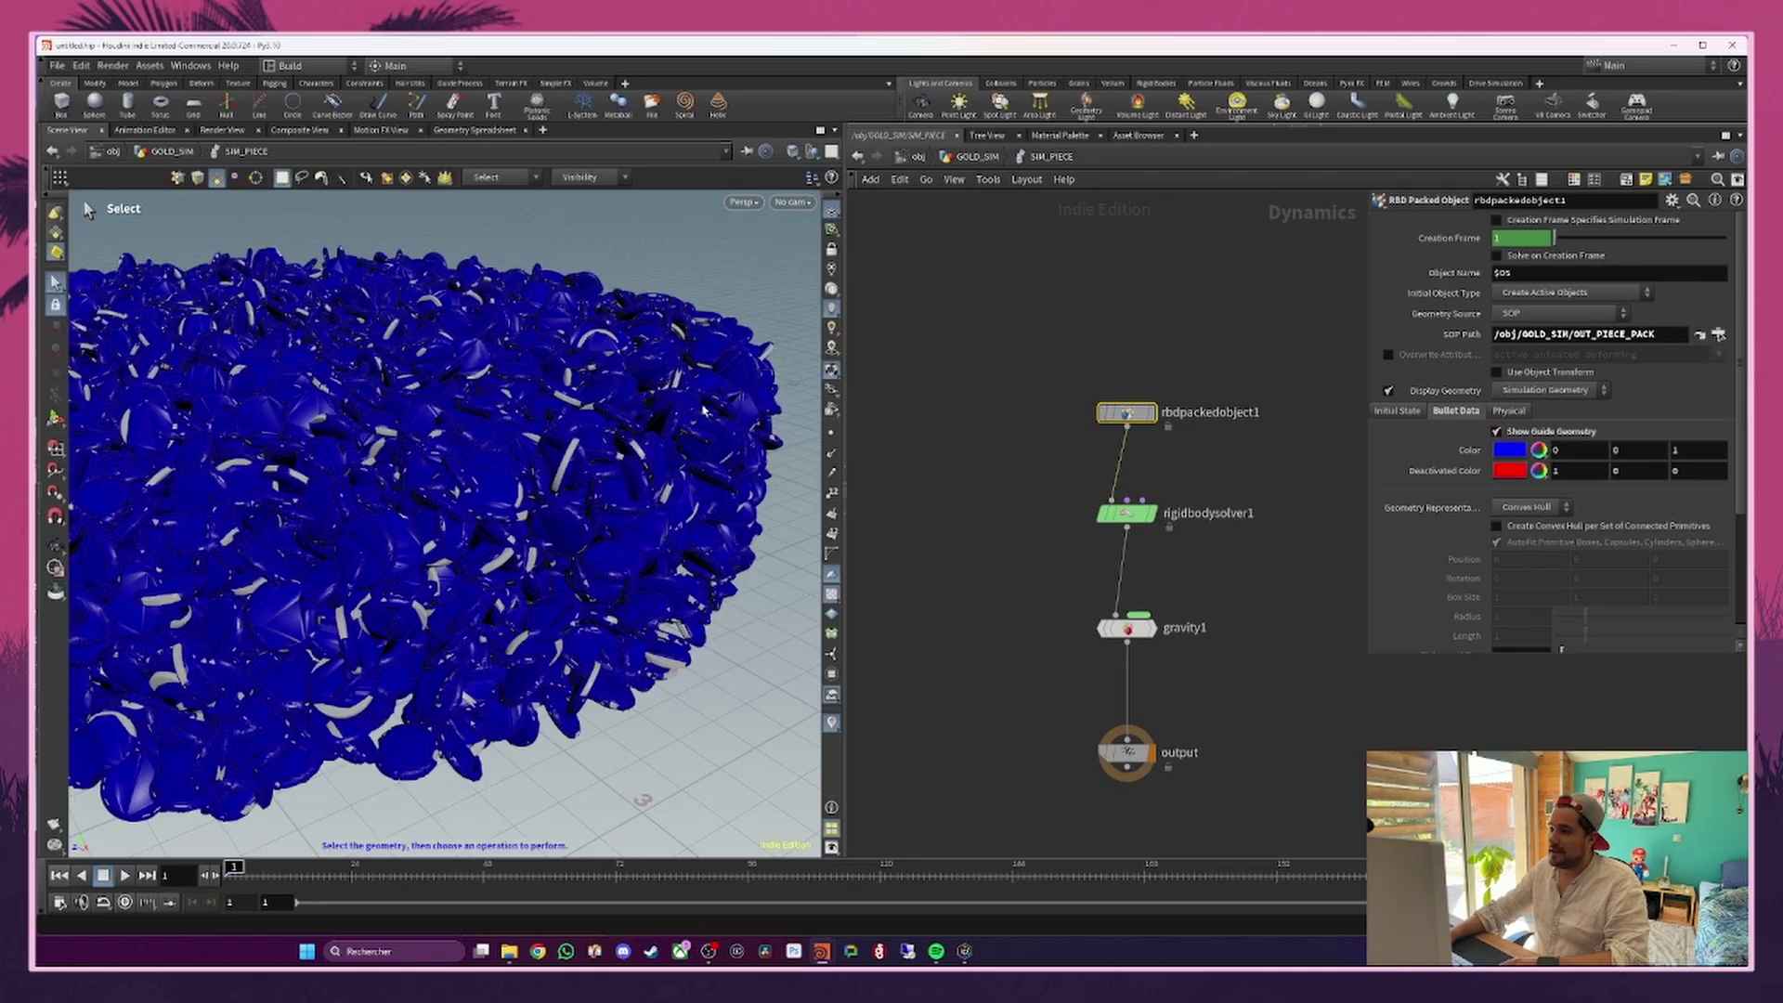
alt+drag(575, 390, 705, 661)
scroll(592, 517, up, 5)
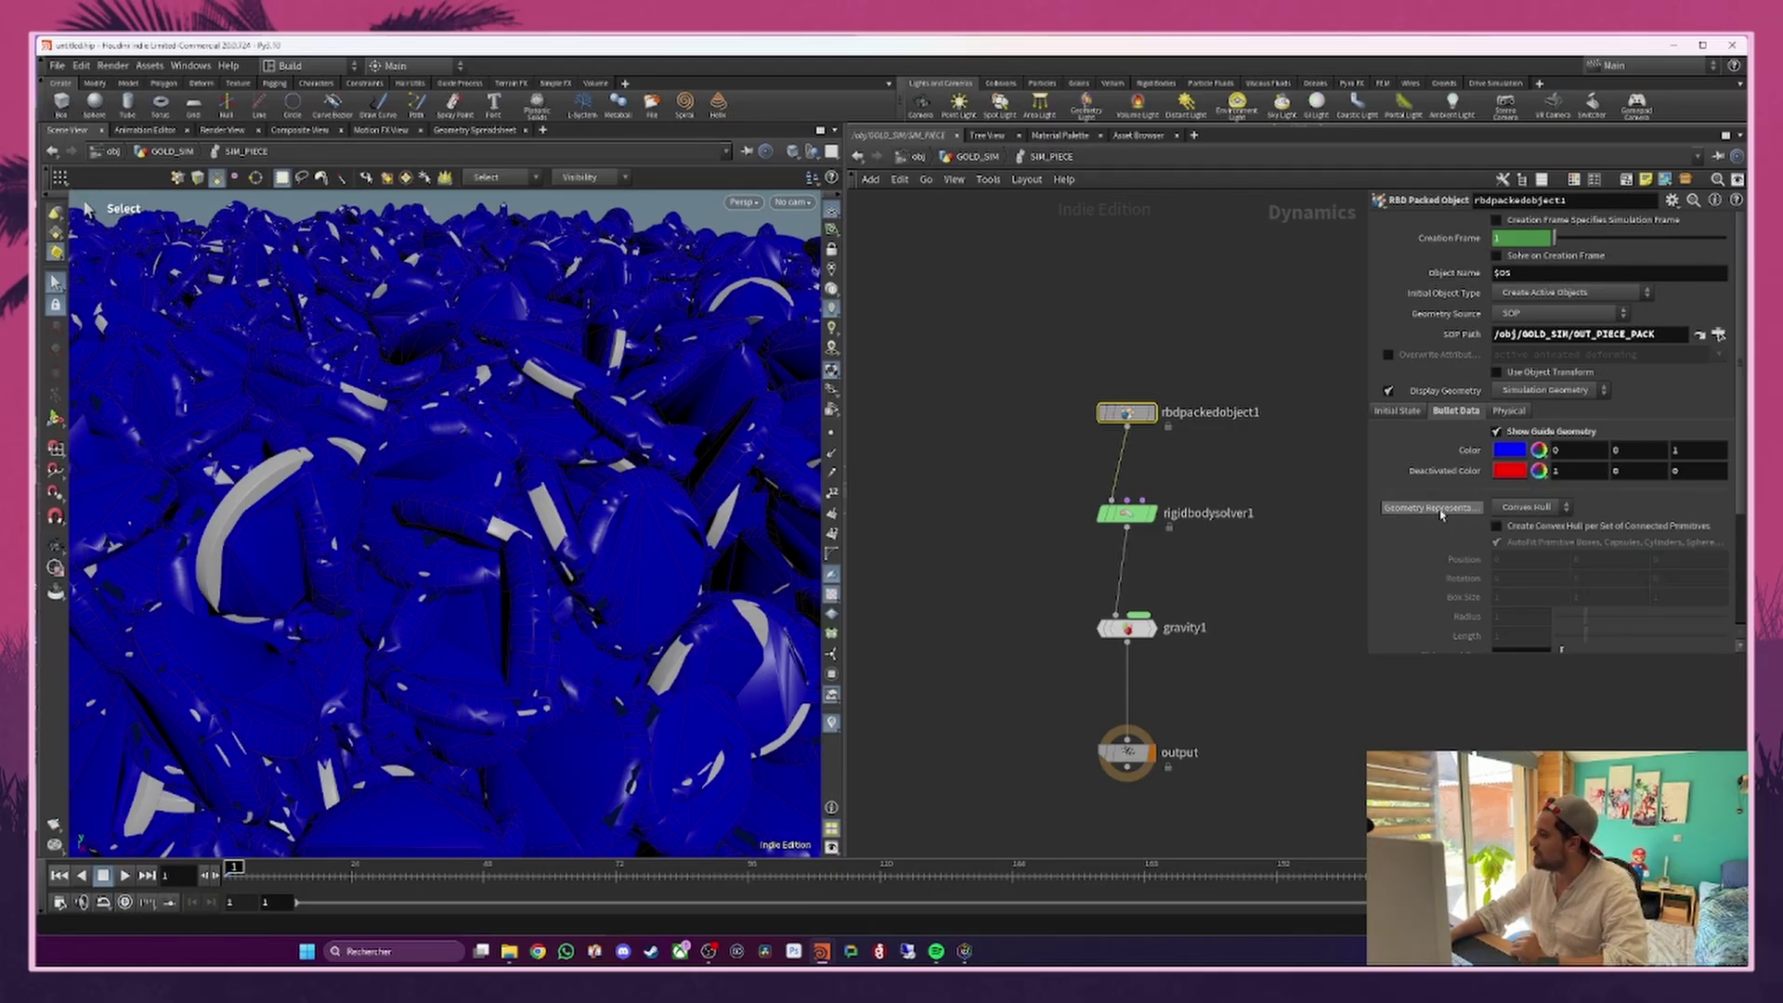
Step: Set the RBD Packed Object's Geometry Representation to Cylinder and check how the guides fit the coins
click(1531, 508)
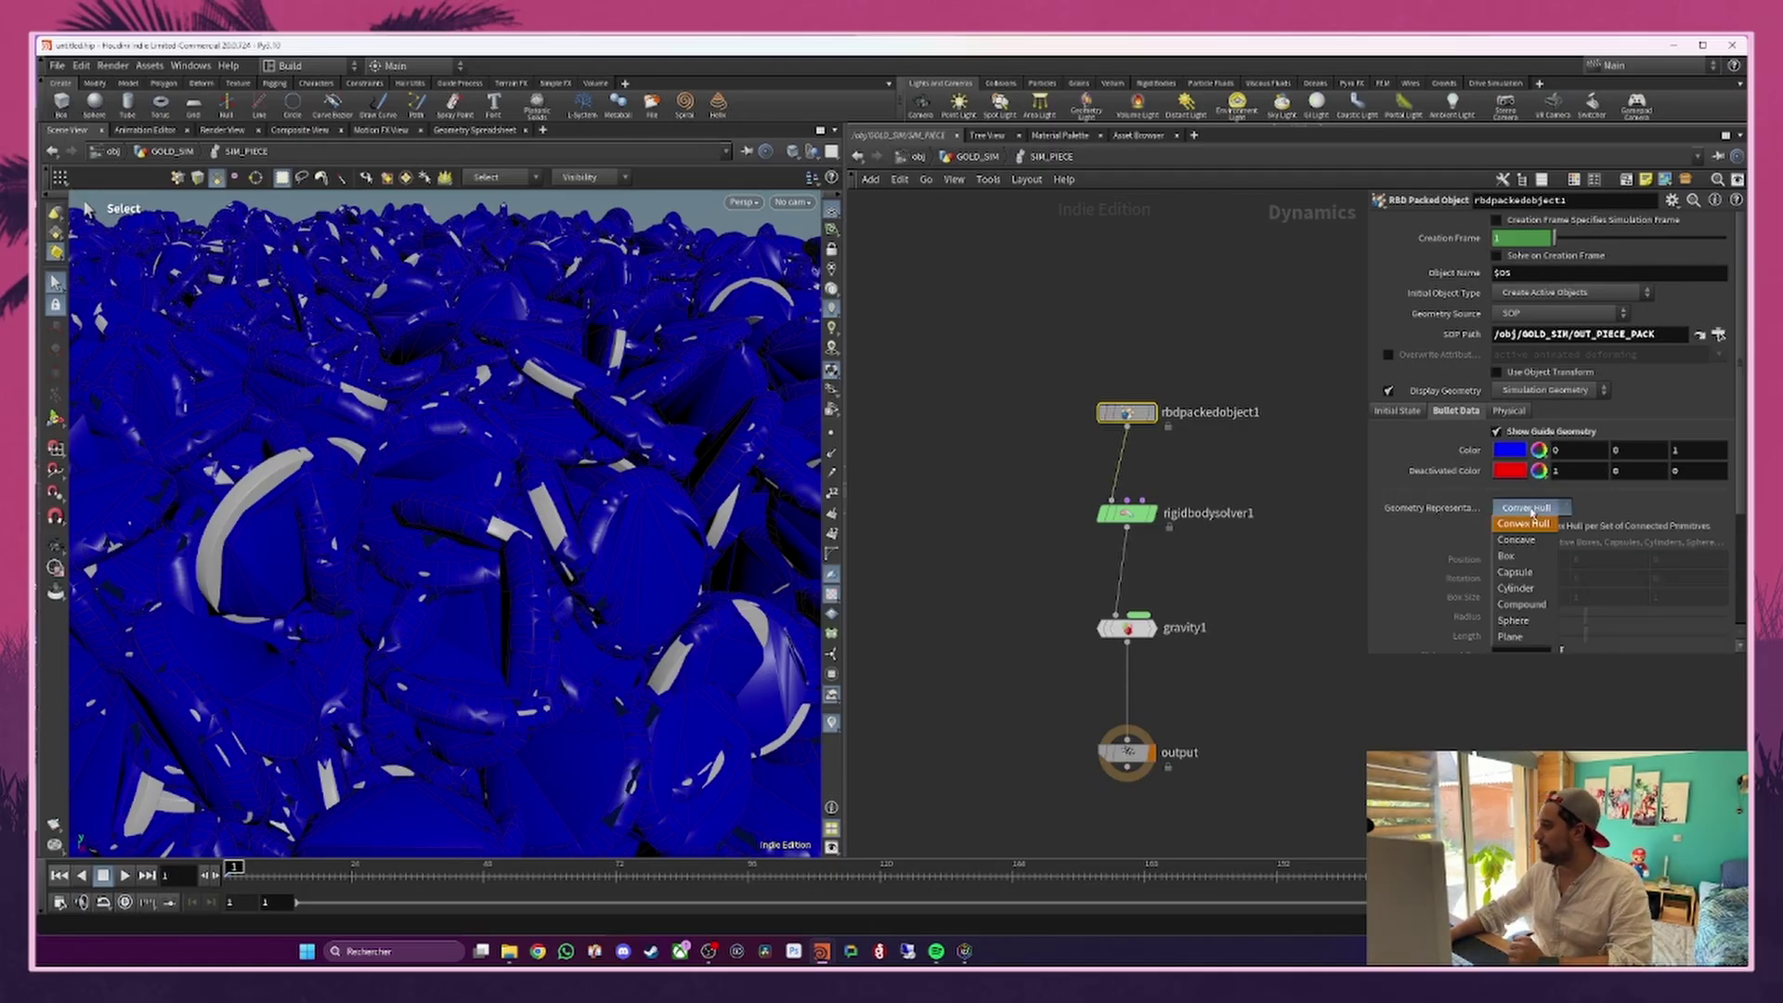
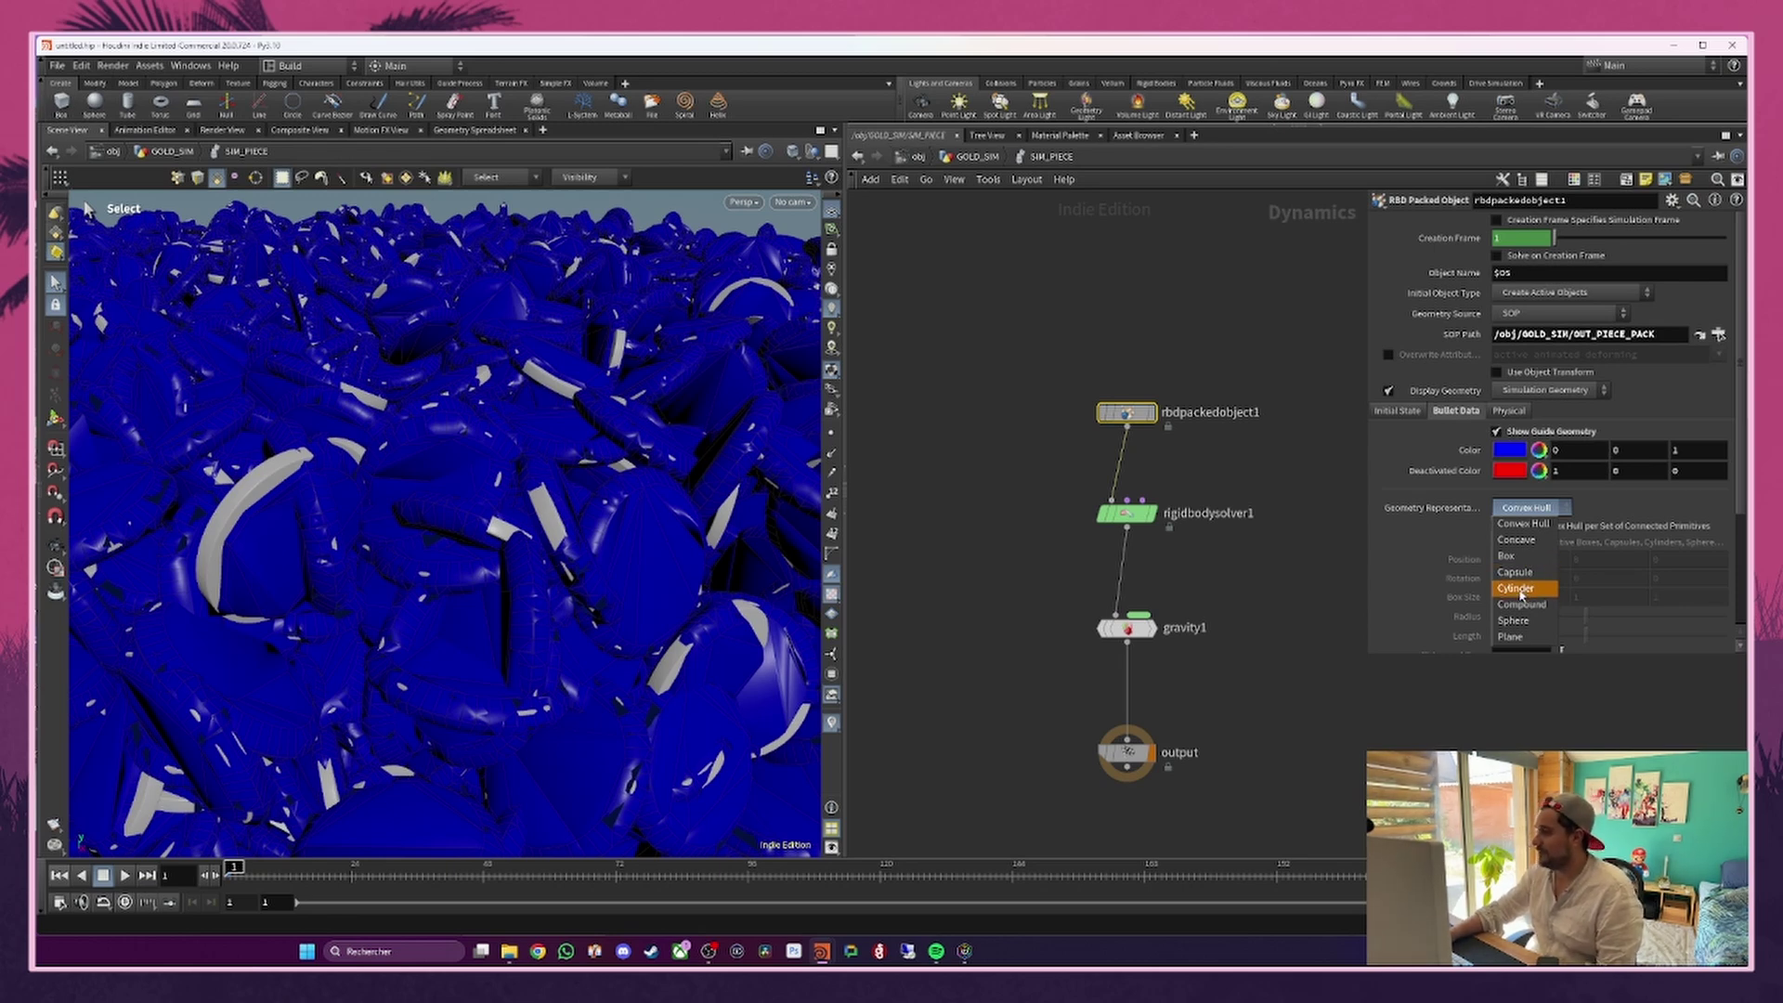
click(1520, 596)
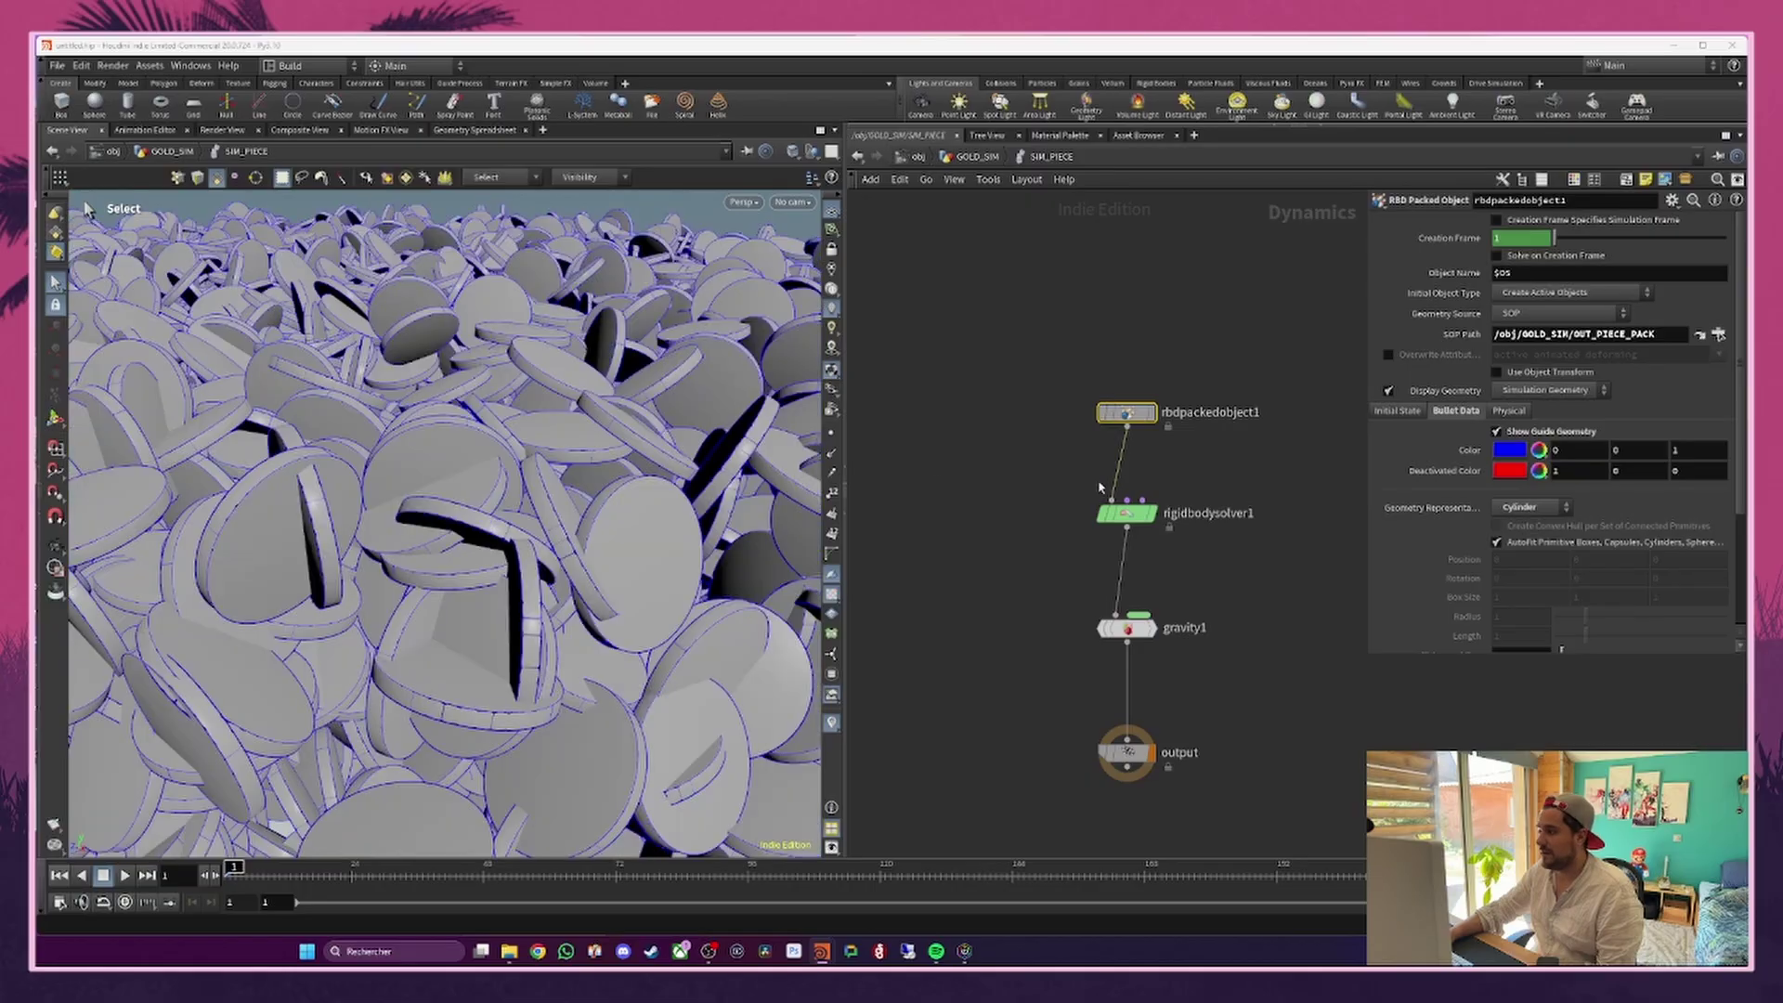
key(Escape)
drag(588, 502, 366, 458)
scroll(432, 493, up, 5)
key(s)
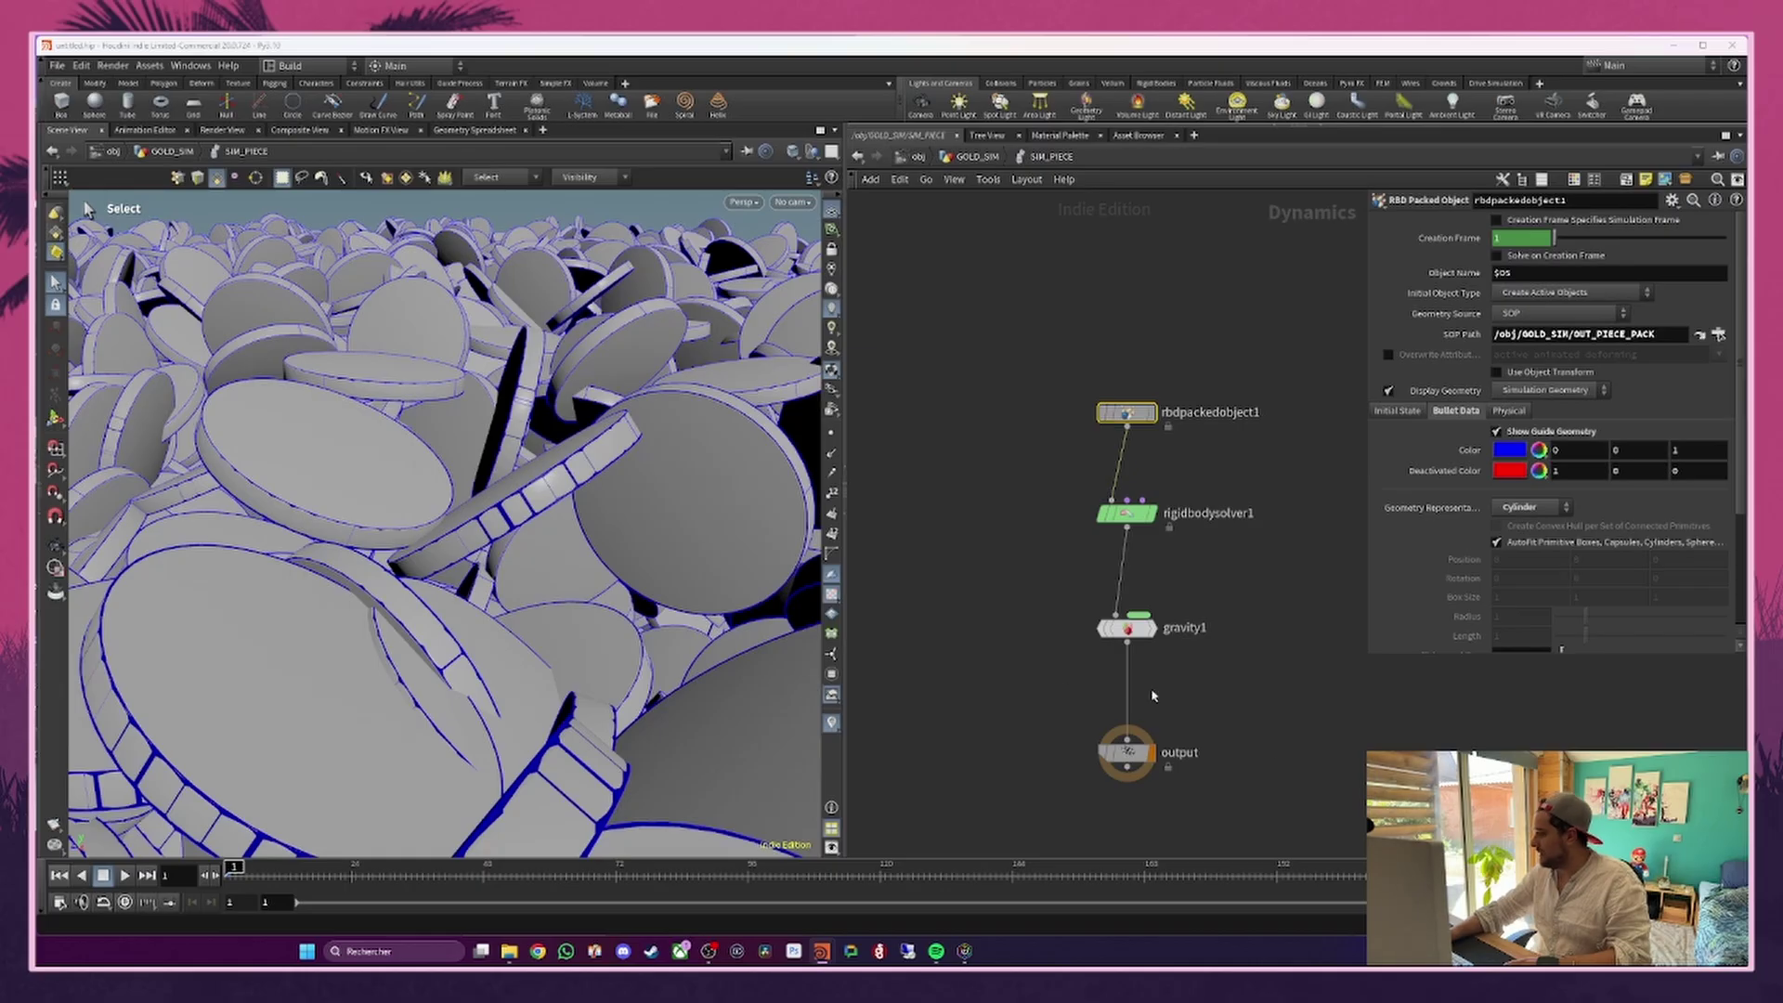
Step: Add a Ground Plane node beside the gravity node and move the output node down to make room above it
middle_drag(1152, 695, 1182, 648)
key(Tab)
text(grou)
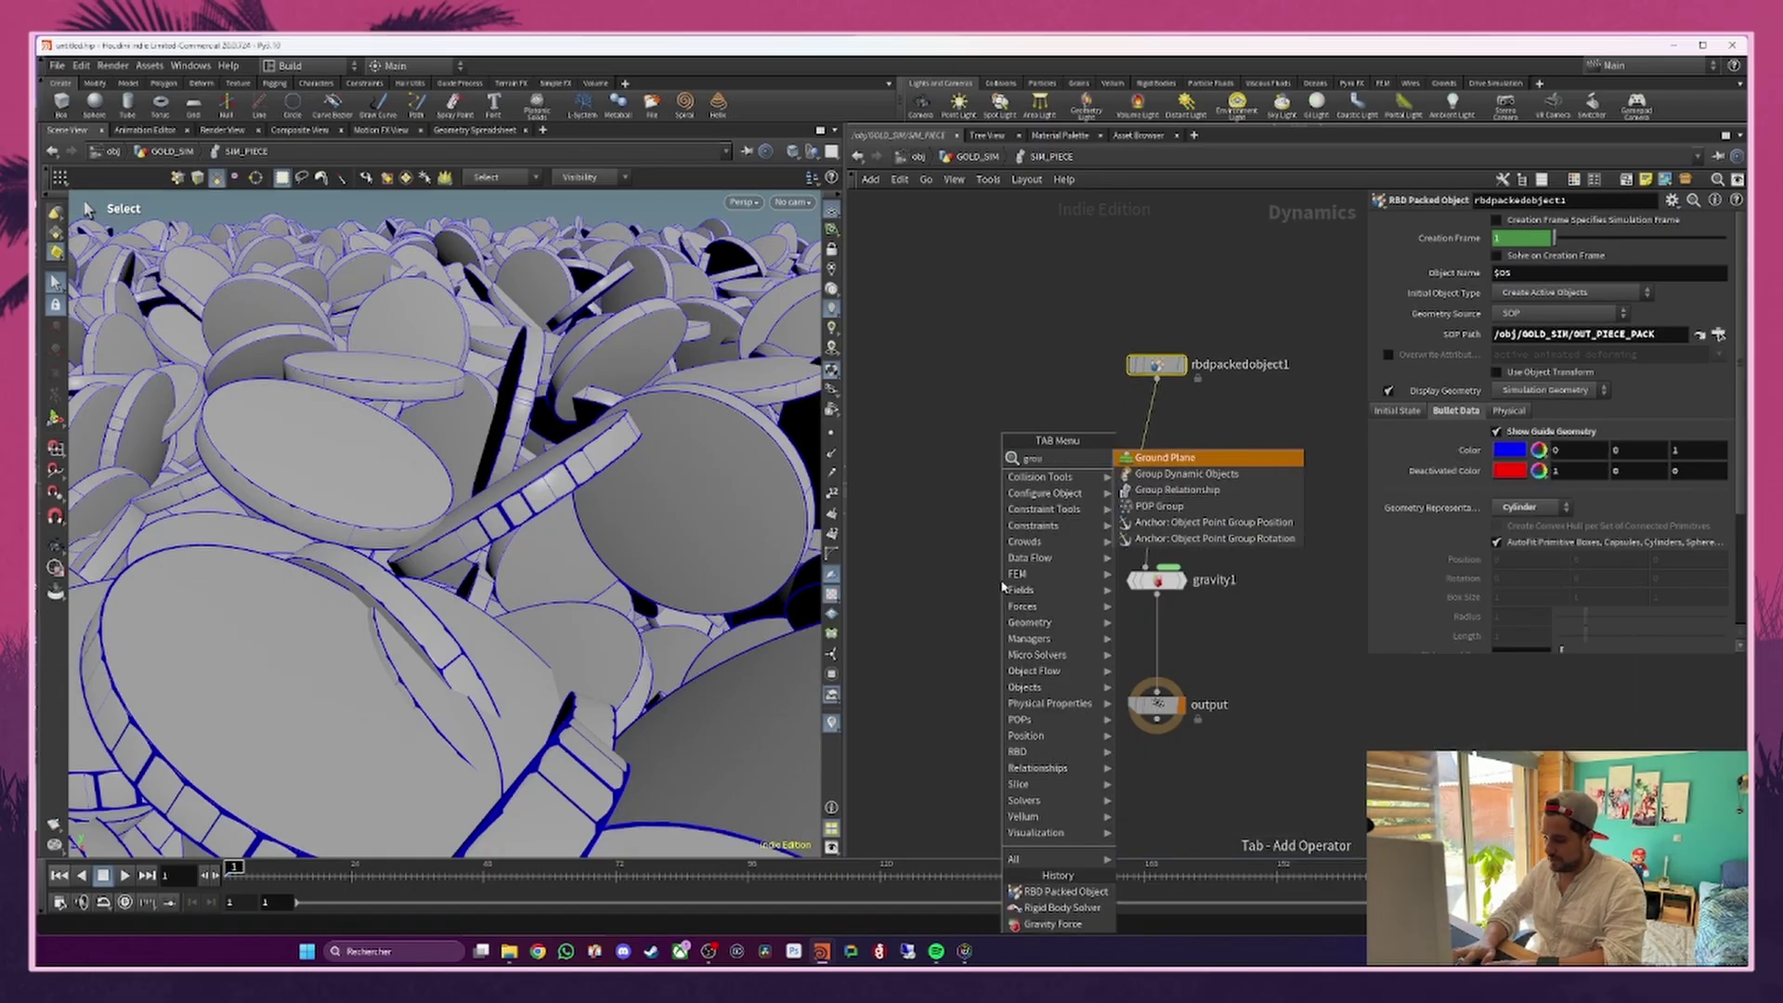
key(Return)
click(1003, 582)
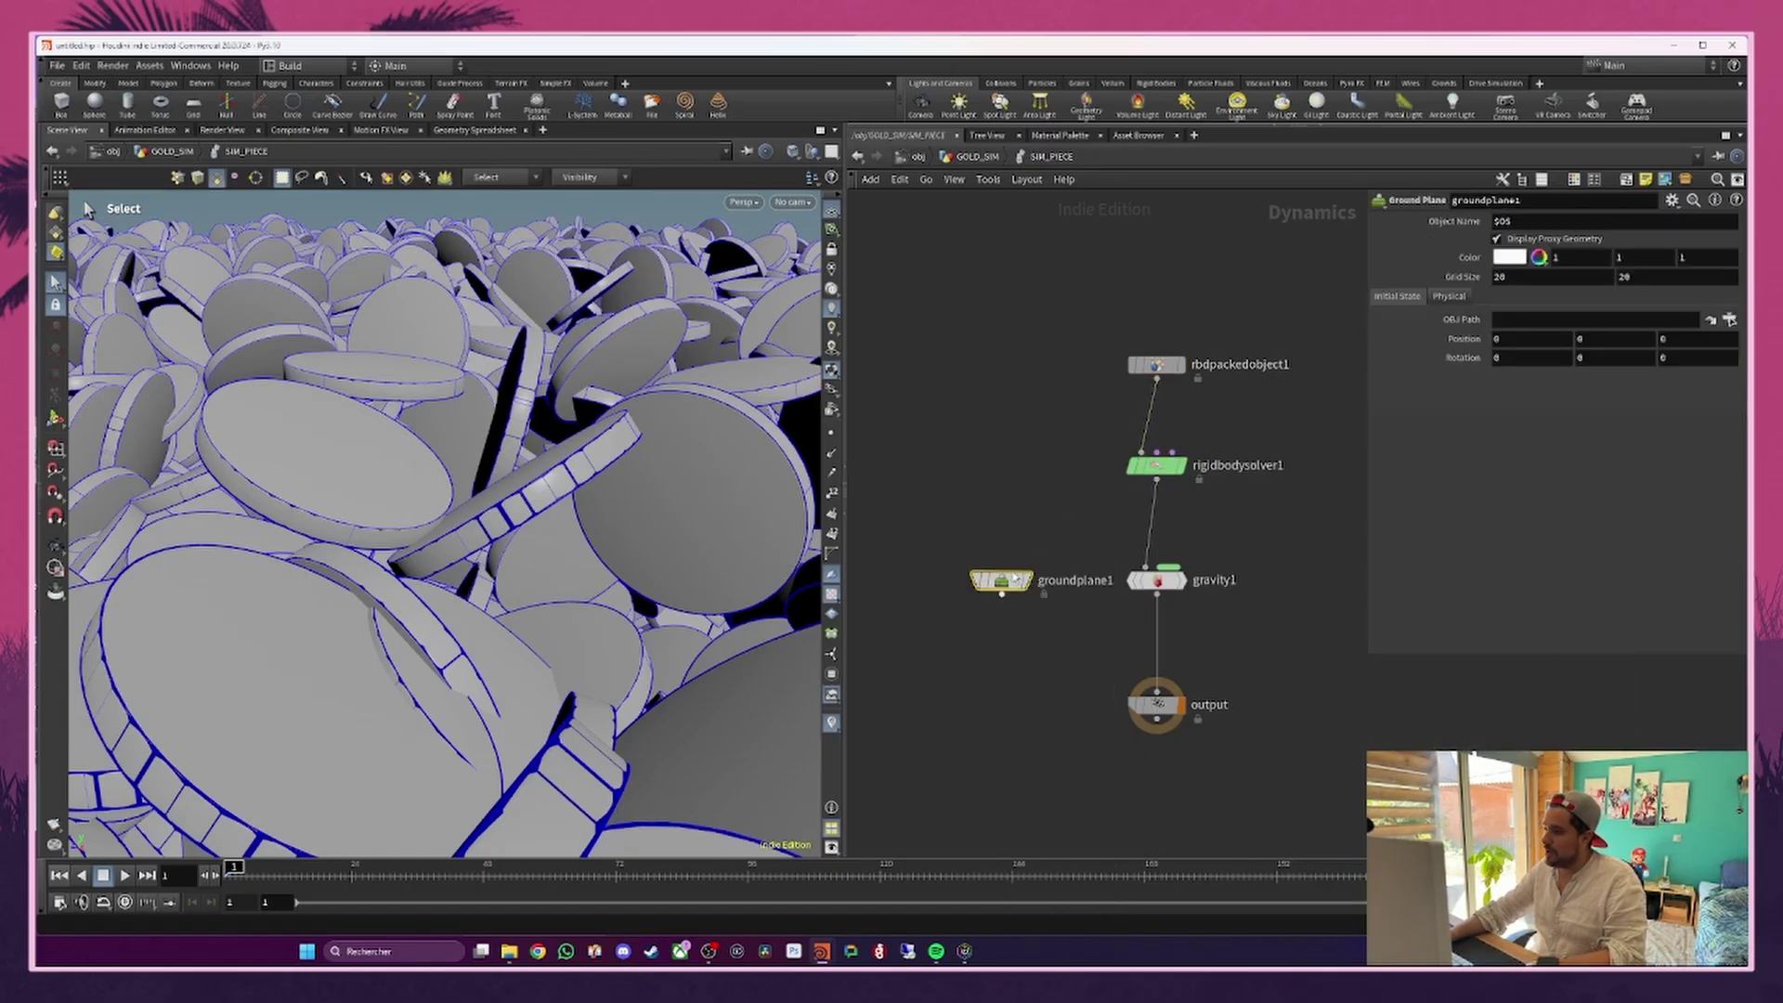
drag(1017, 577, 978, 555)
drag(1156, 703, 1156, 730)
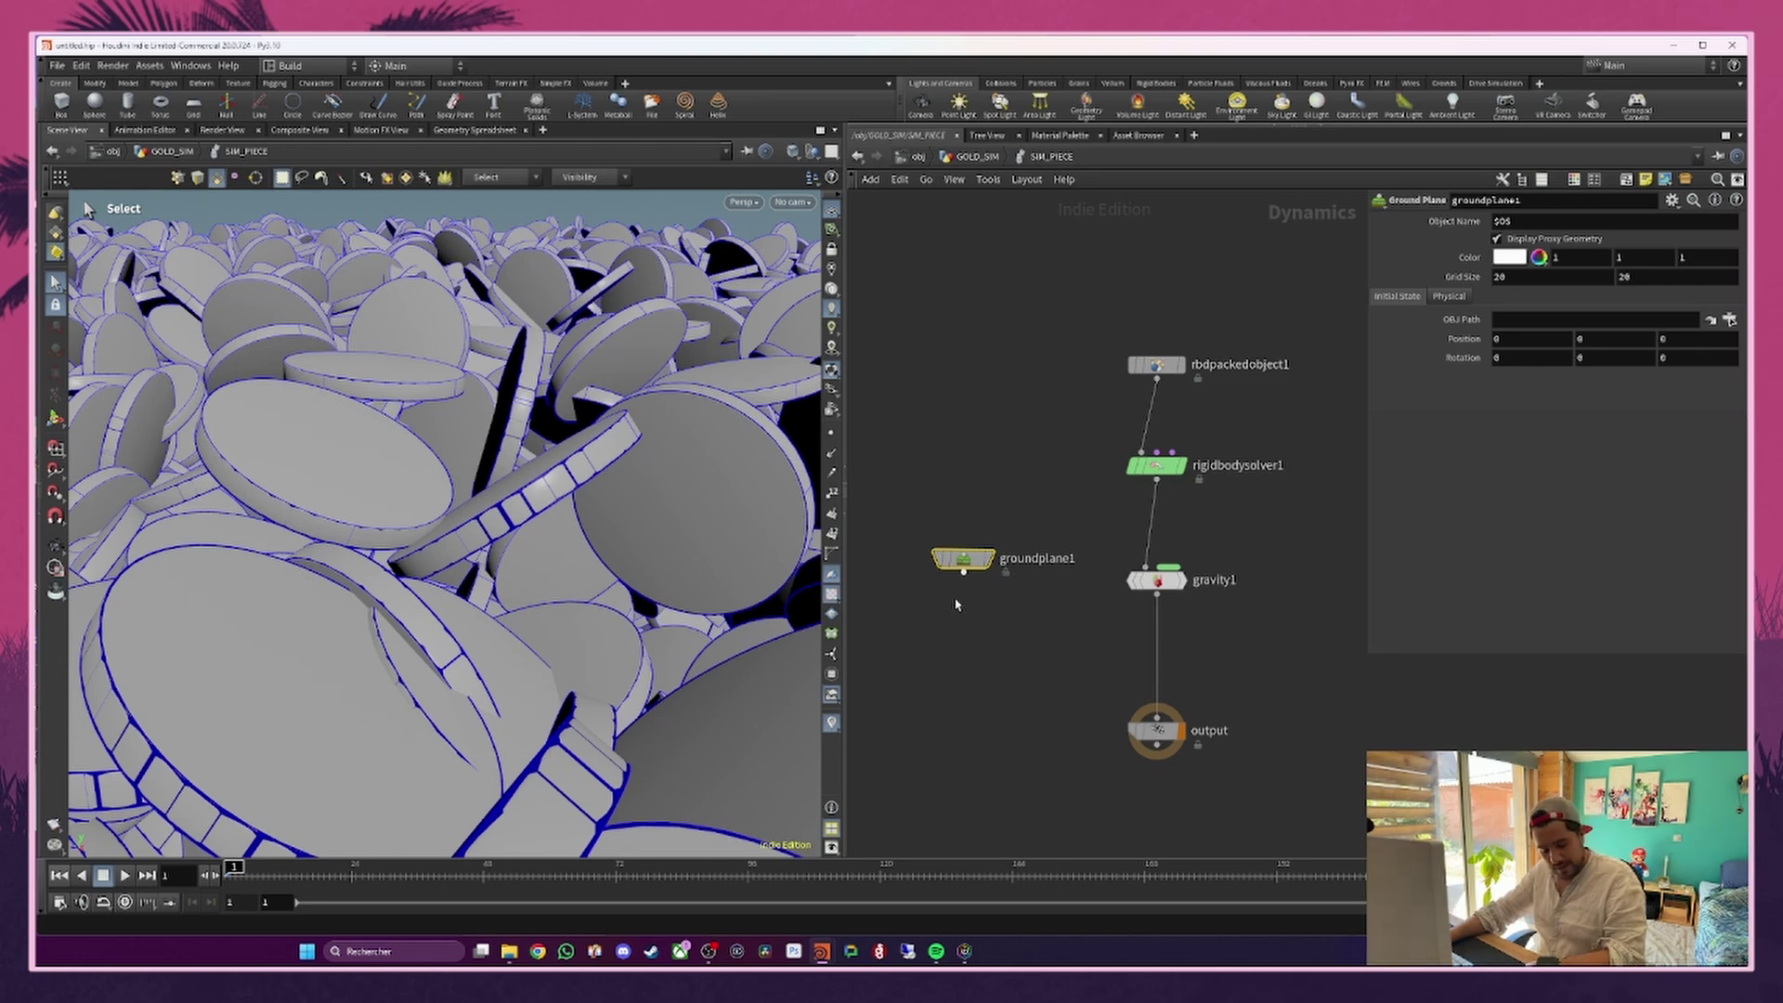
Step: Insert a Merge node between the gravity and output nodes and connect the ground plane to it
key(Tab)
text(merge)
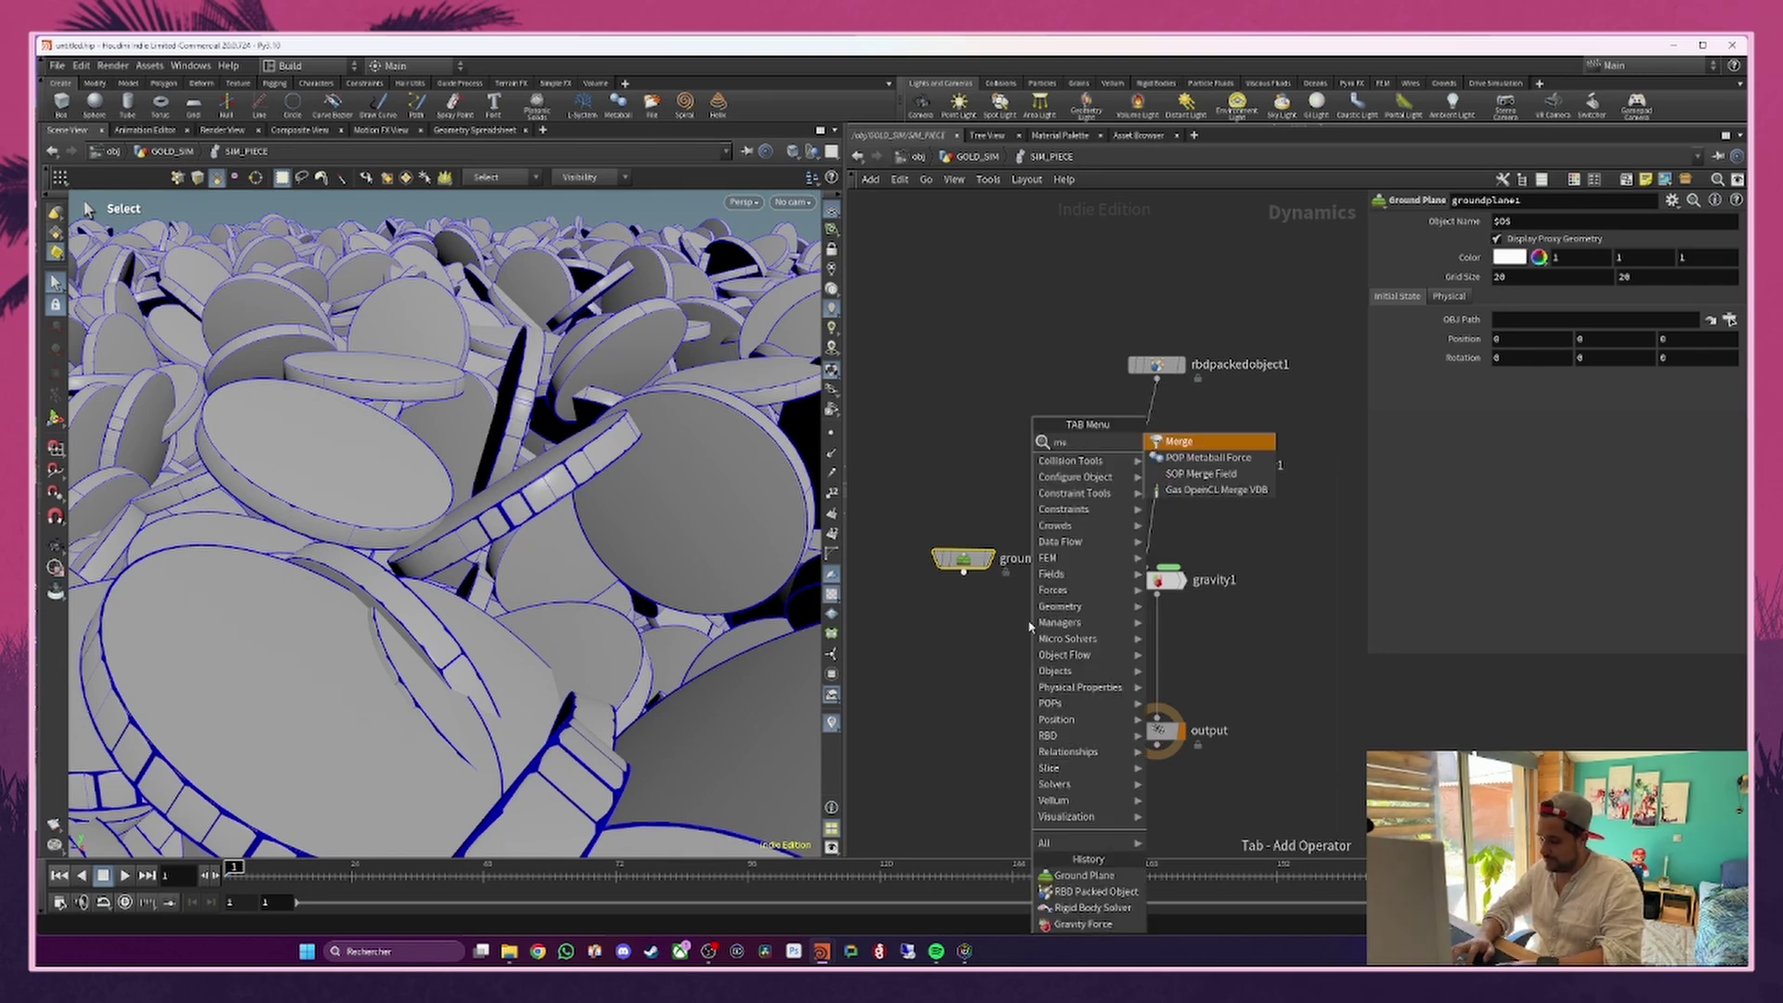
key(Return)
click(1028, 622)
drag(1029, 624, 1150, 663)
drag(963, 558, 945, 580)
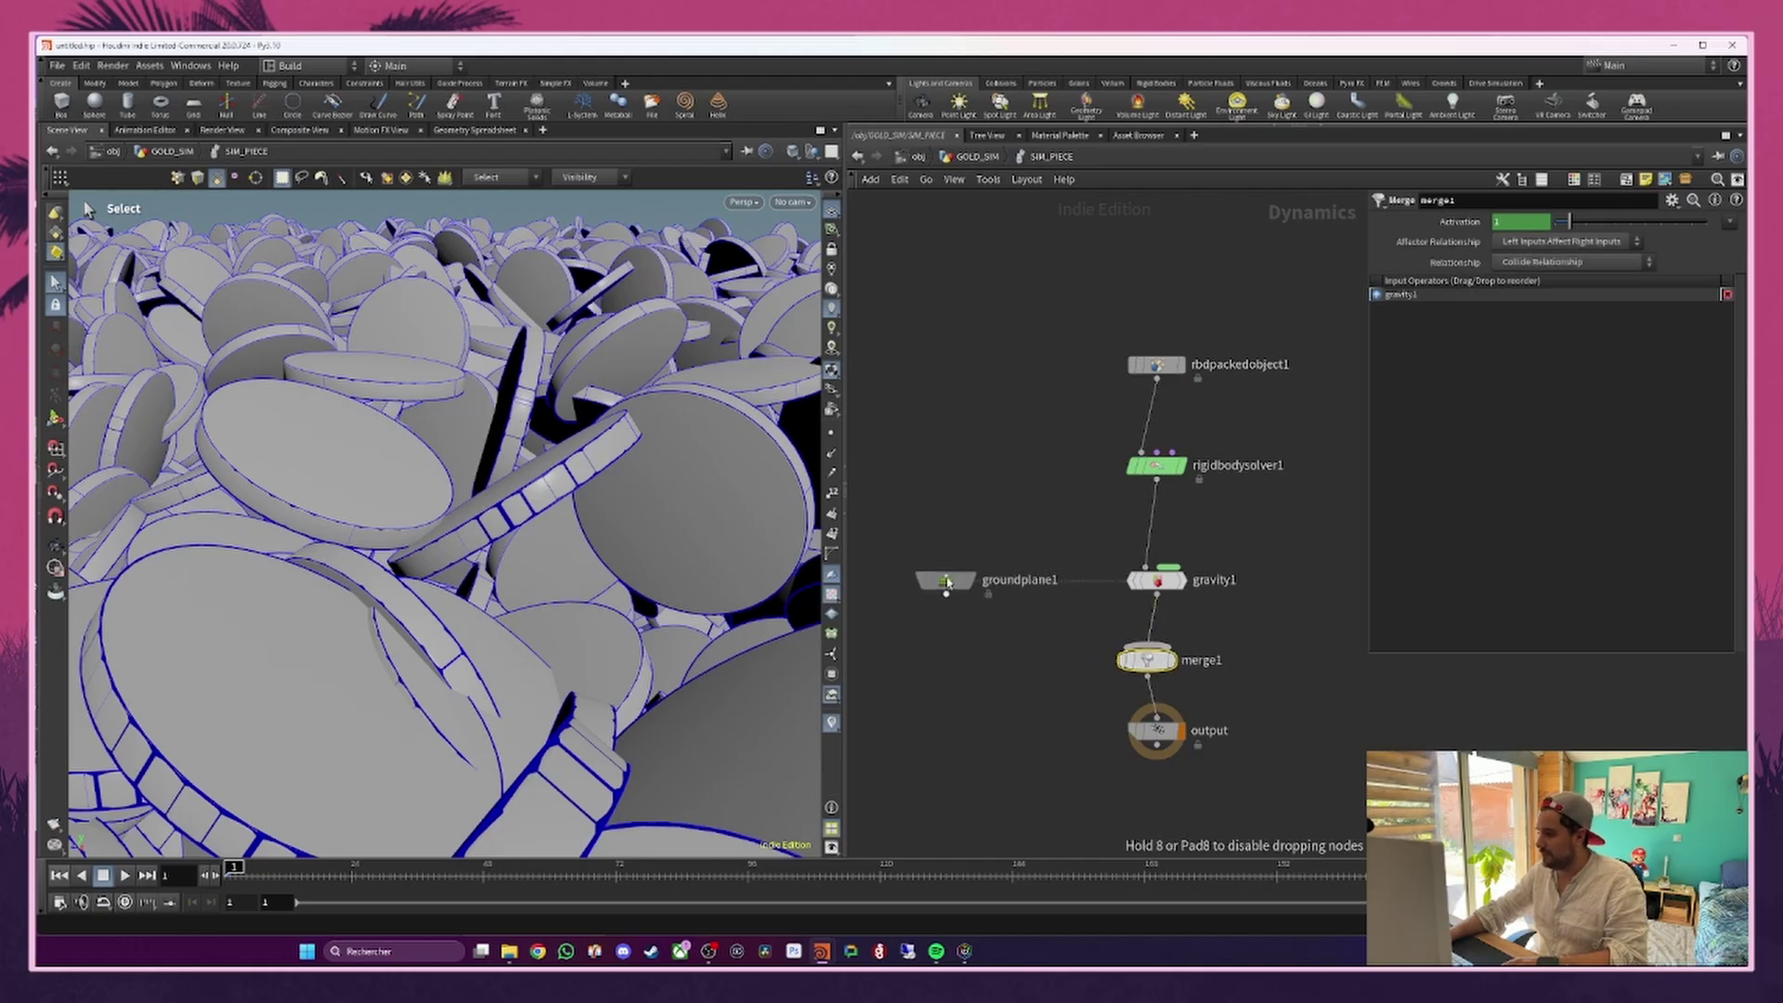
click(945, 595)
click(1148, 648)
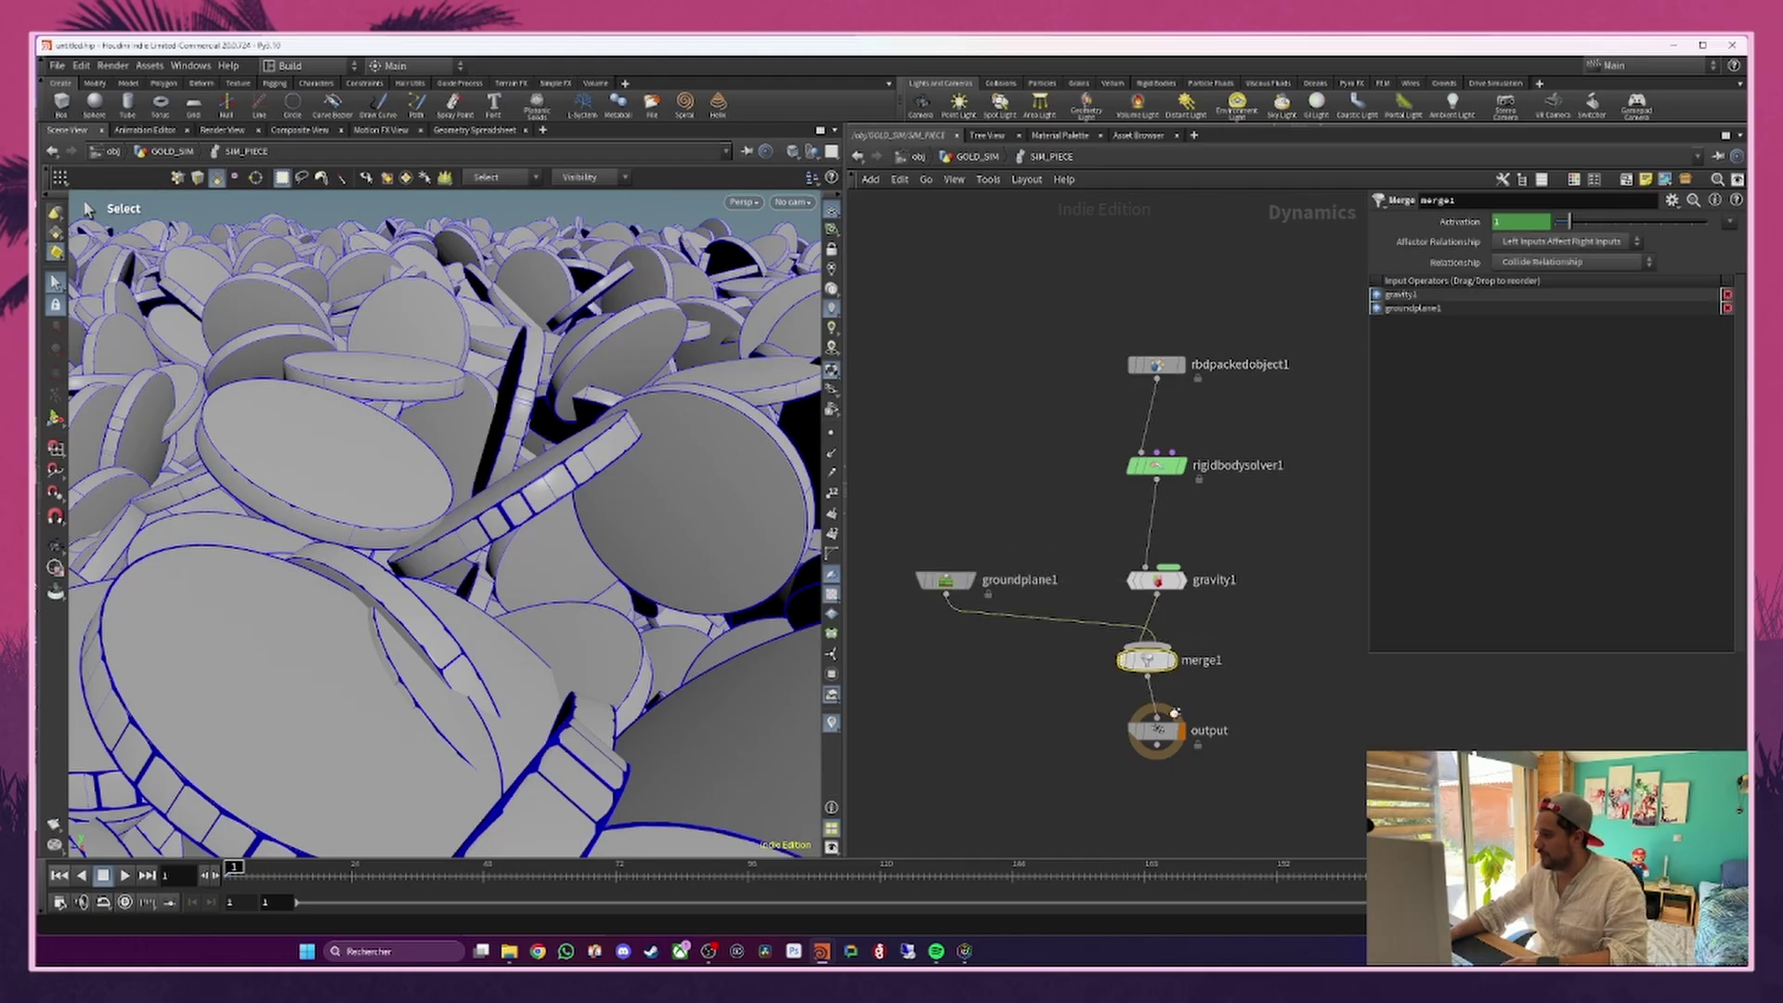
Step: Reorder the merge node's inputs so groundplane1 comes before gravity1
scroll(1077, 645, up, 3)
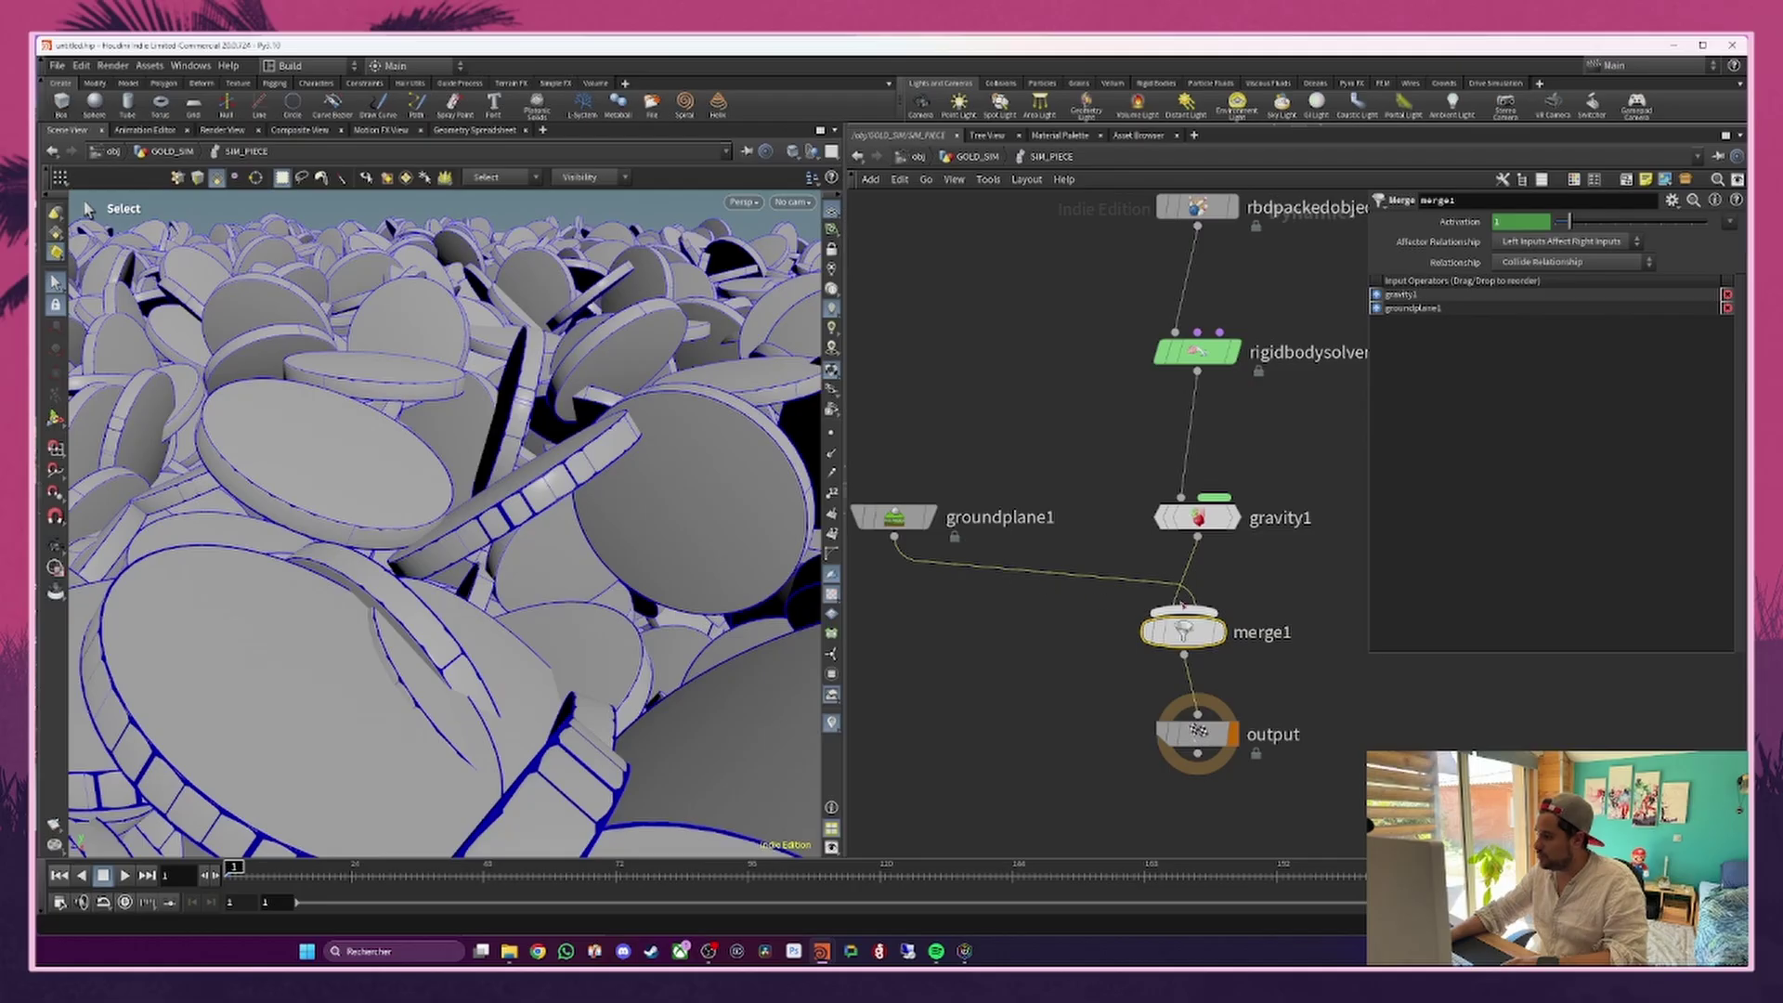
mouse_move(886, 512)
mouse_down()
mouse_move(927, 529)
mouse_move(891, 529)
mouse_up()
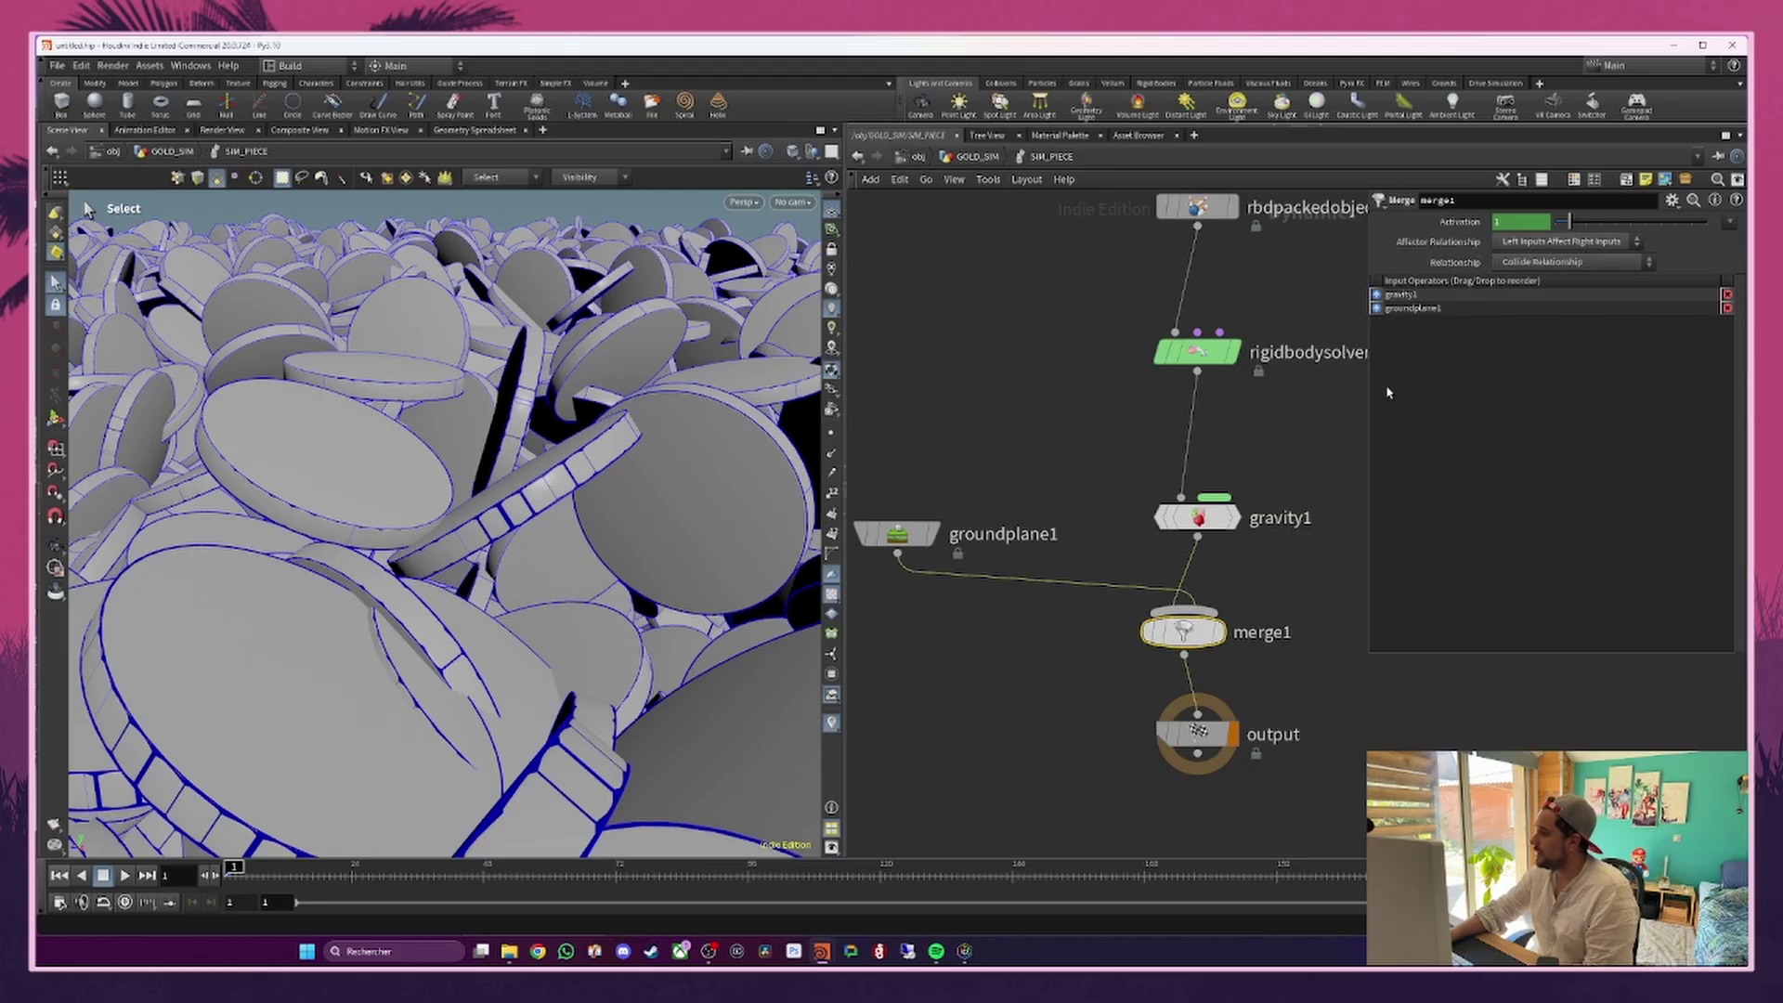
drag(1379, 308, 1379, 313)
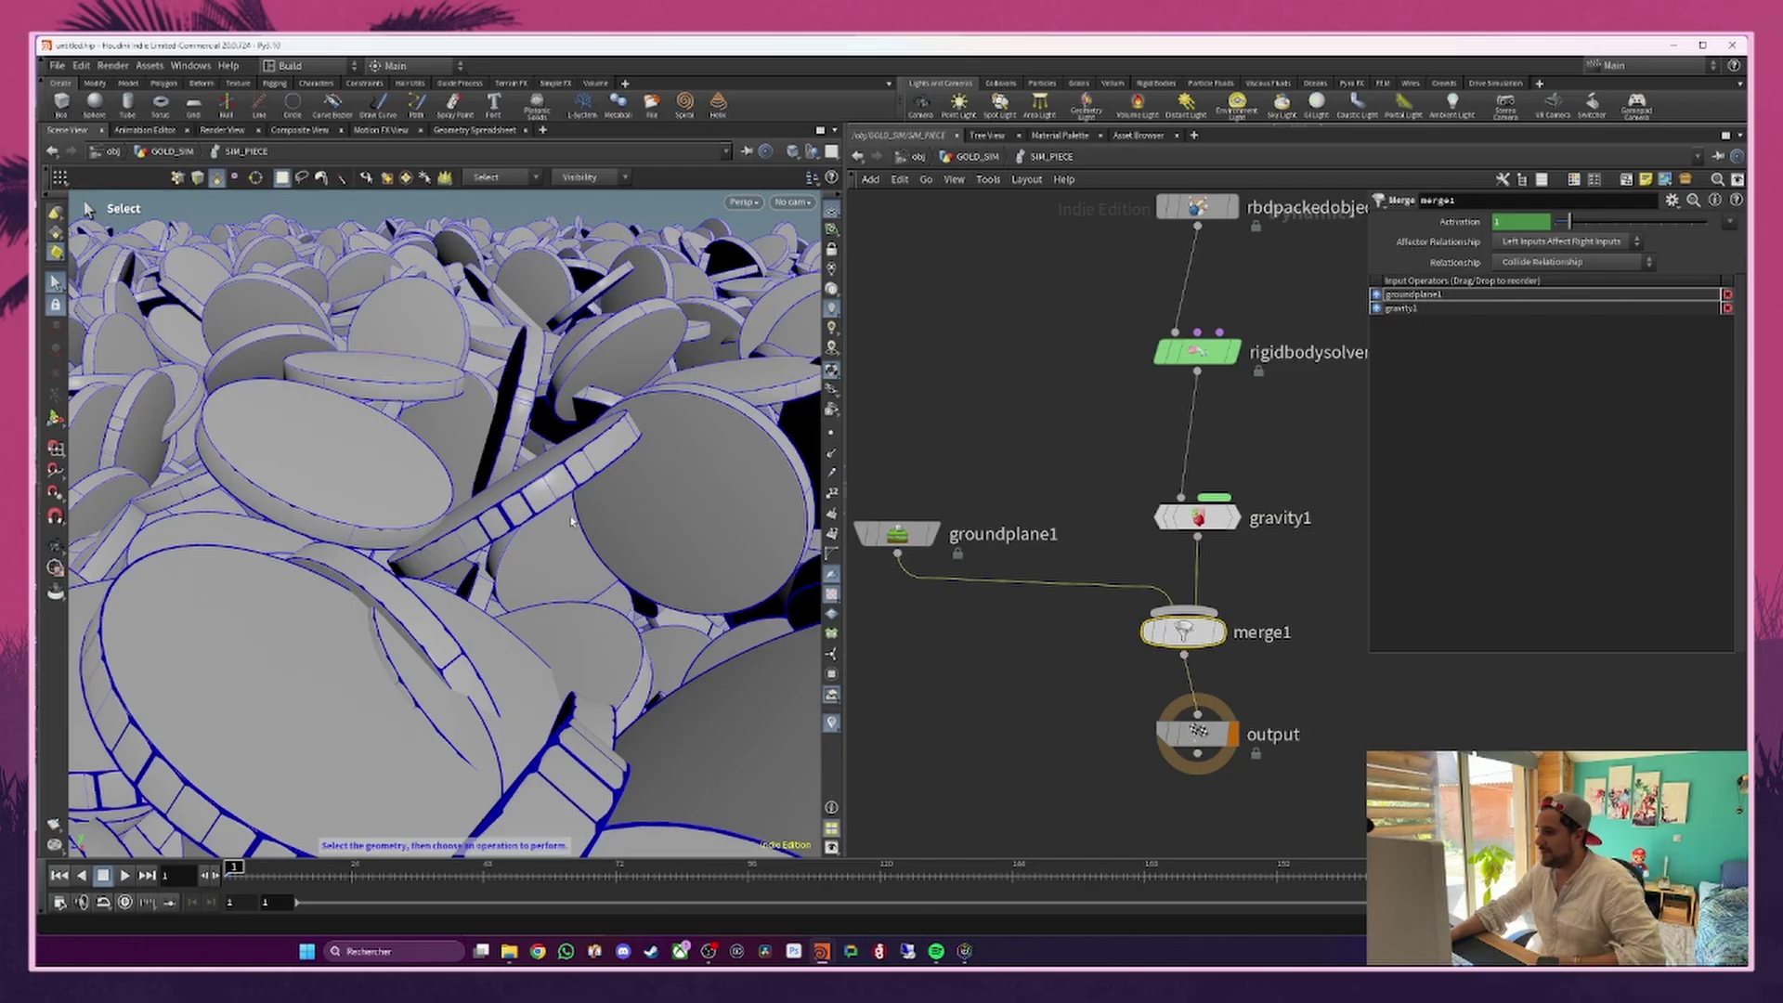
Step: Frame the whole coin pile, align the output node under the merge node and play the simulation
alt+scroll(612, 489, down, 15)
alt+drag(612, 489, 546, 468)
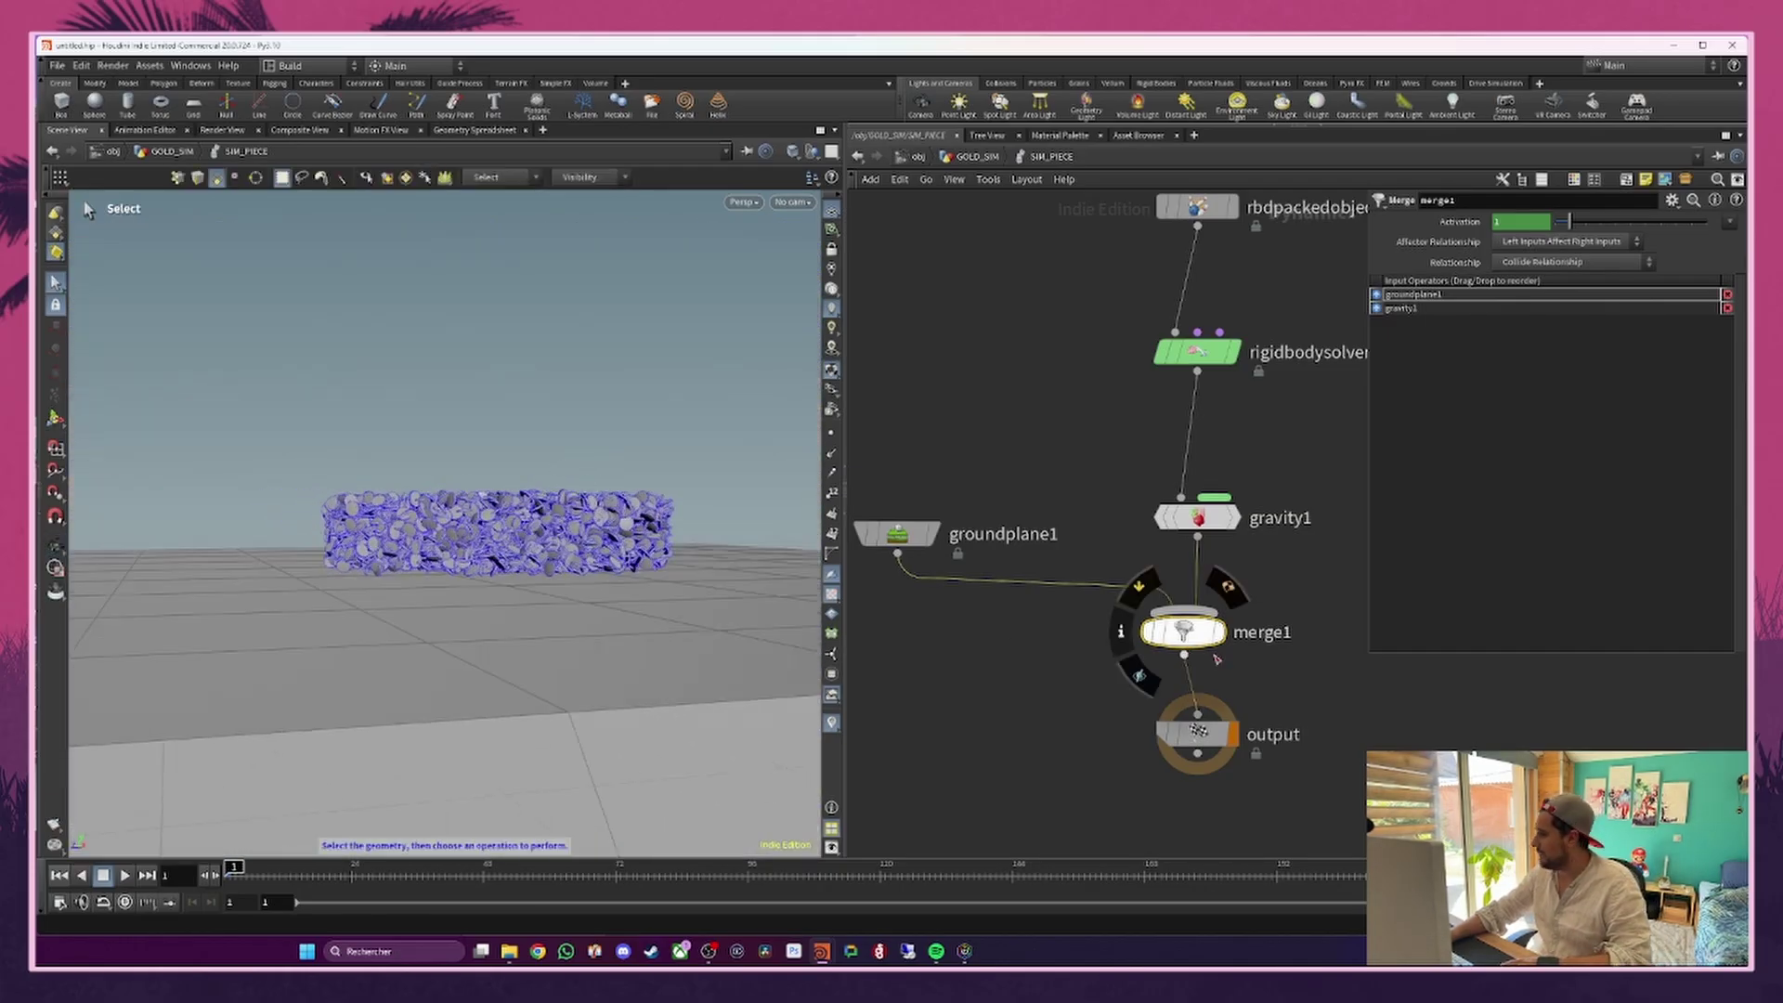
drag(1221, 732, 1207, 733)
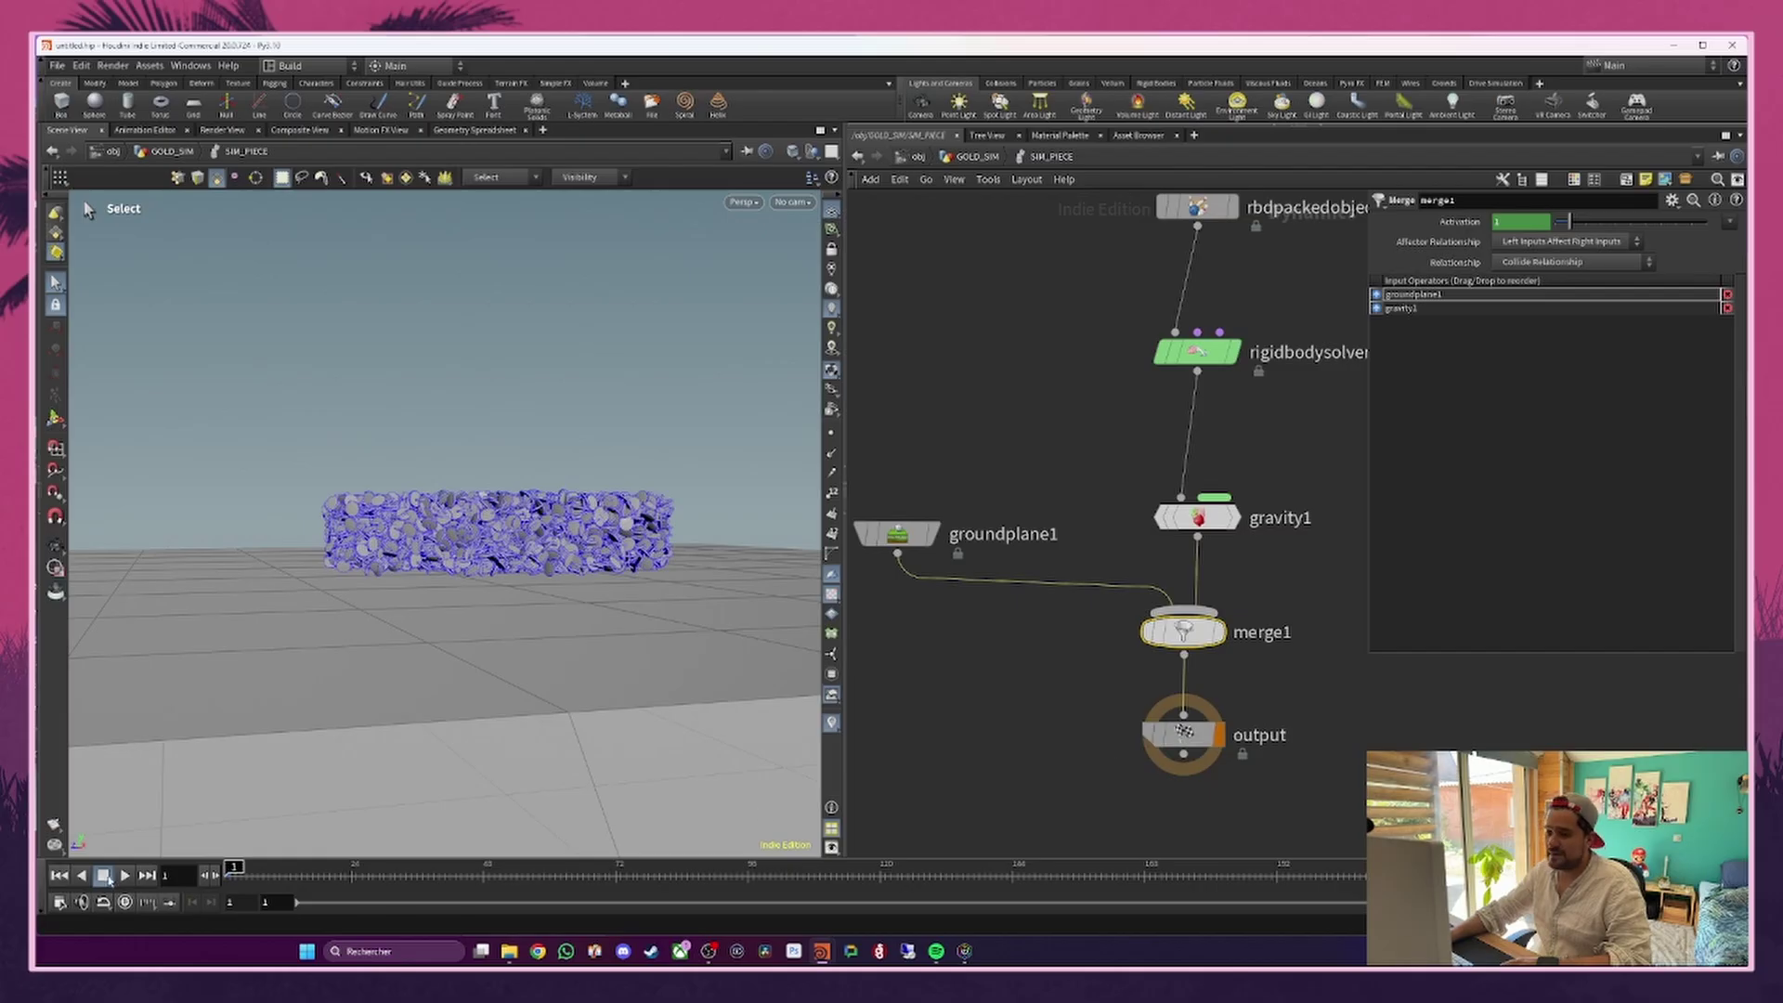
click(125, 875)
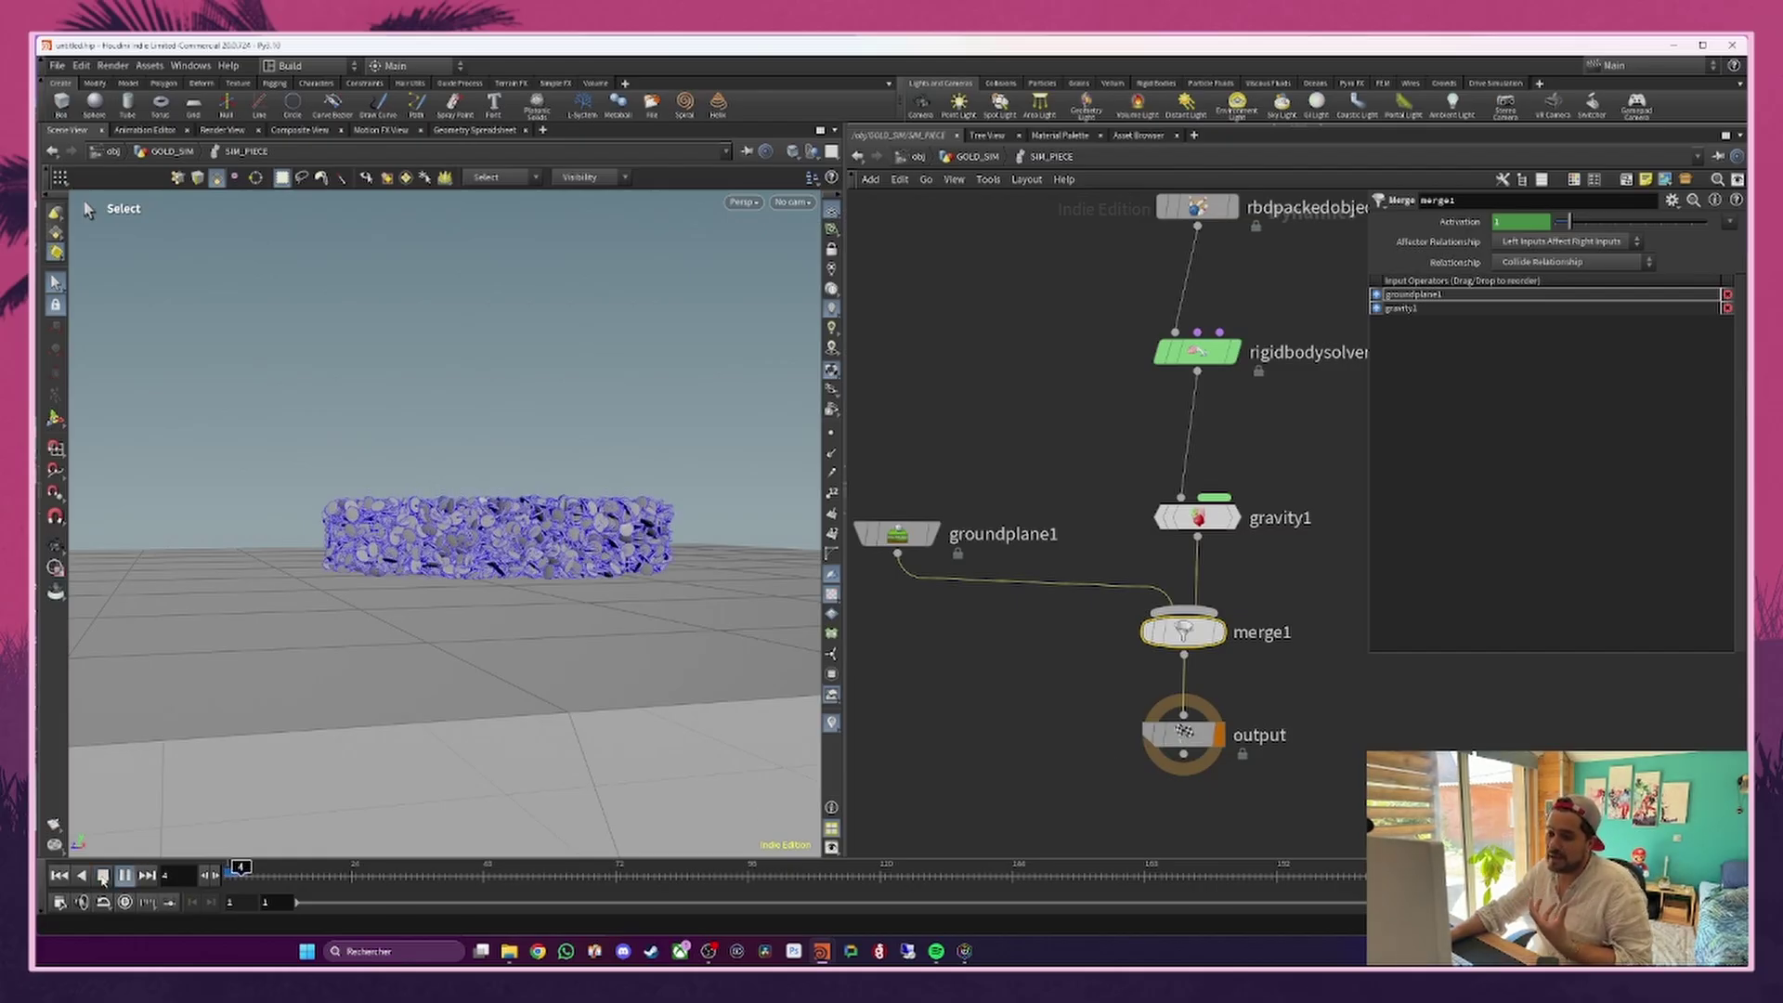
Step: Go back up to GOLD_SIM and set the Point Separation of pointsfromvolume1 to 0.3
click(971, 156)
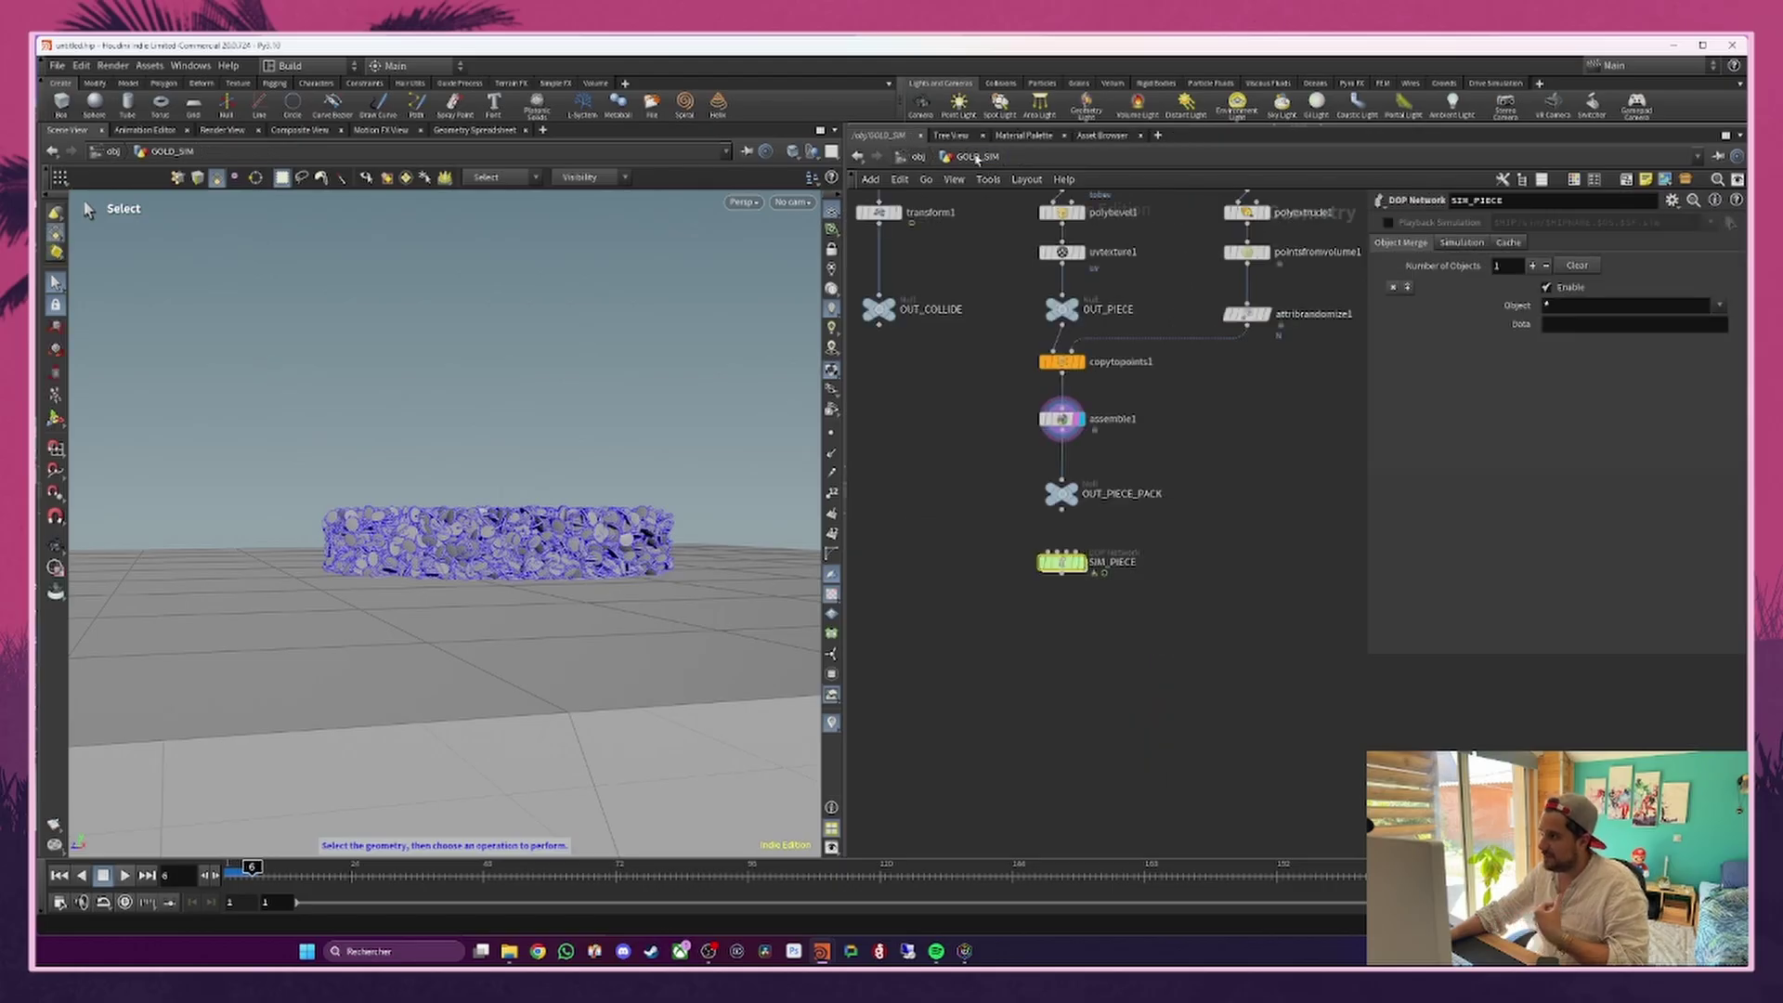
middle_drag(1273, 458, 1241, 559)
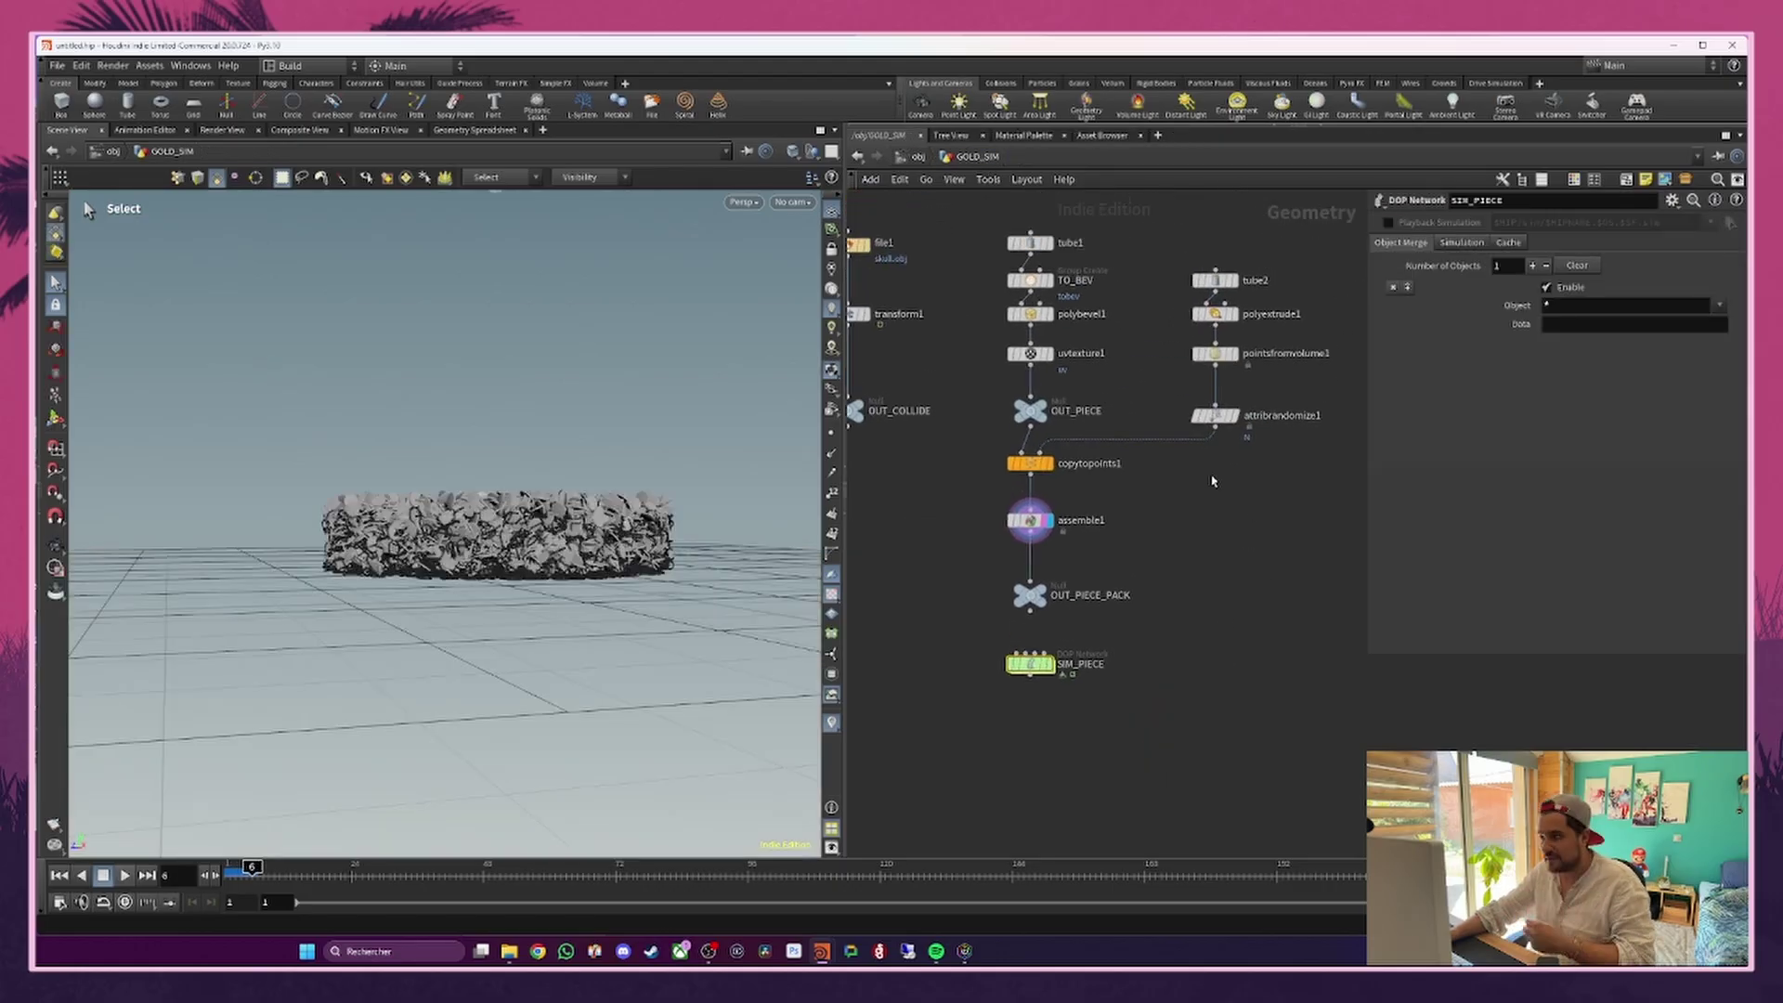
drag(1152, 351, 1279, 383)
middle_drag(1300, 379, 1272, 394)
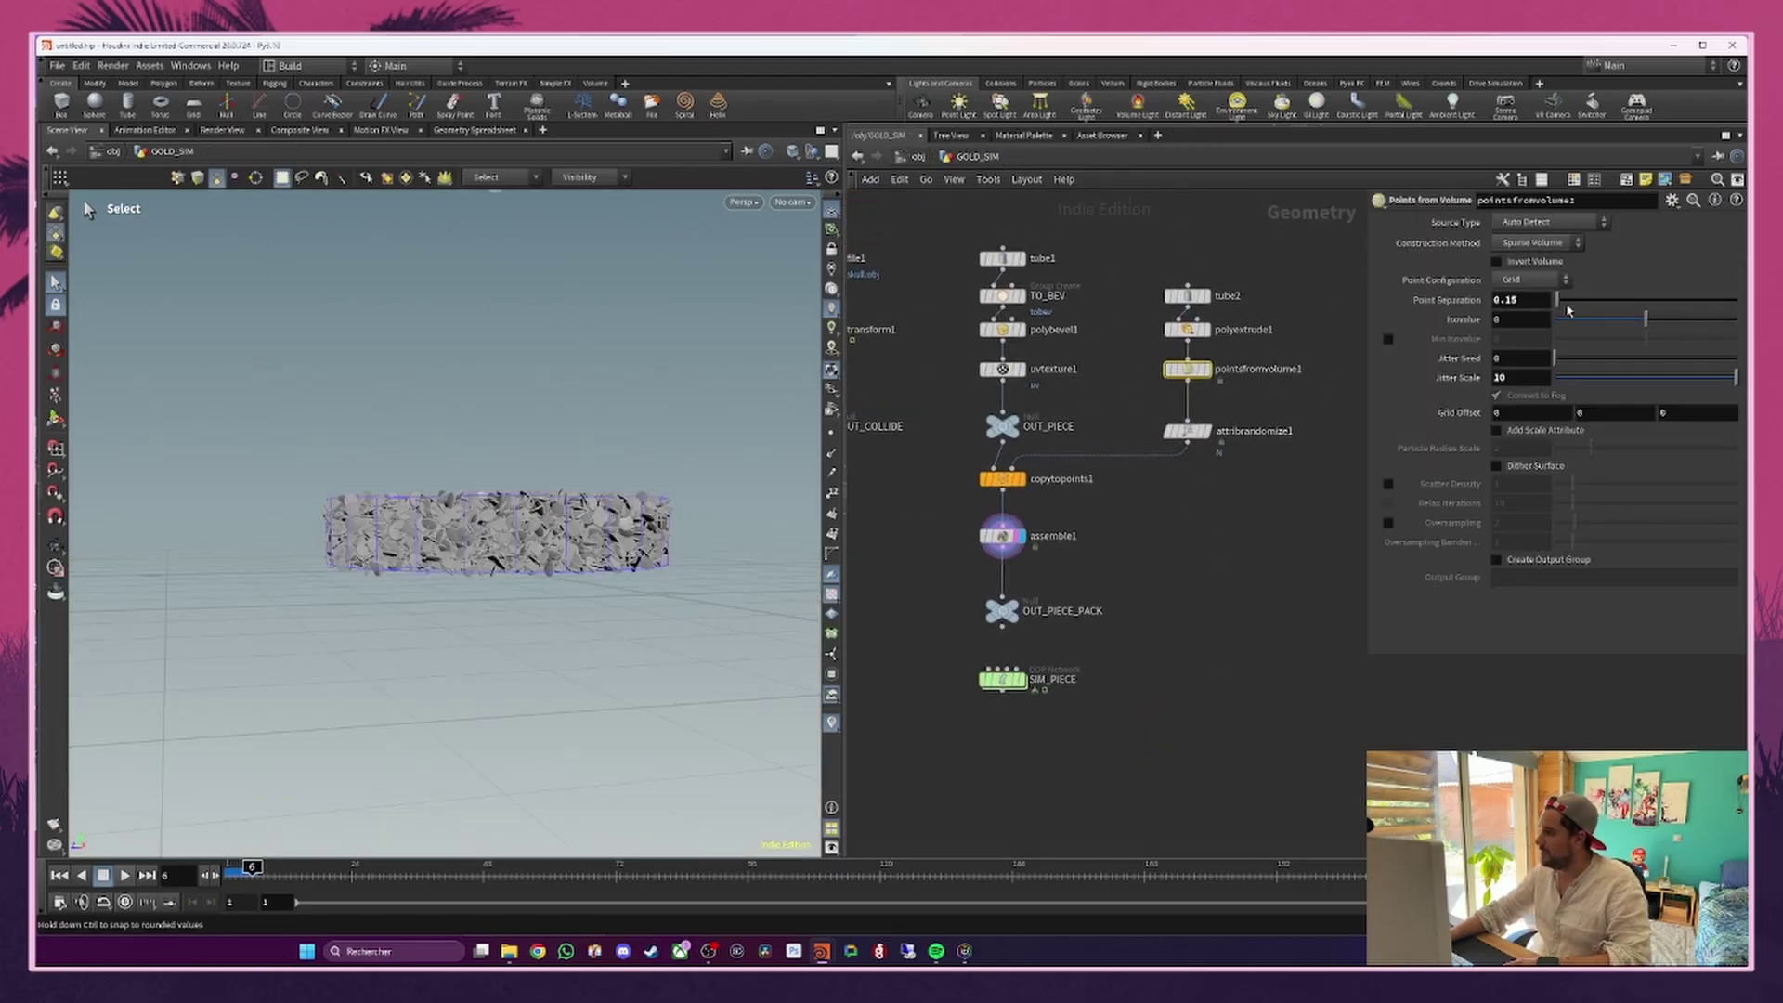
click(1543, 298)
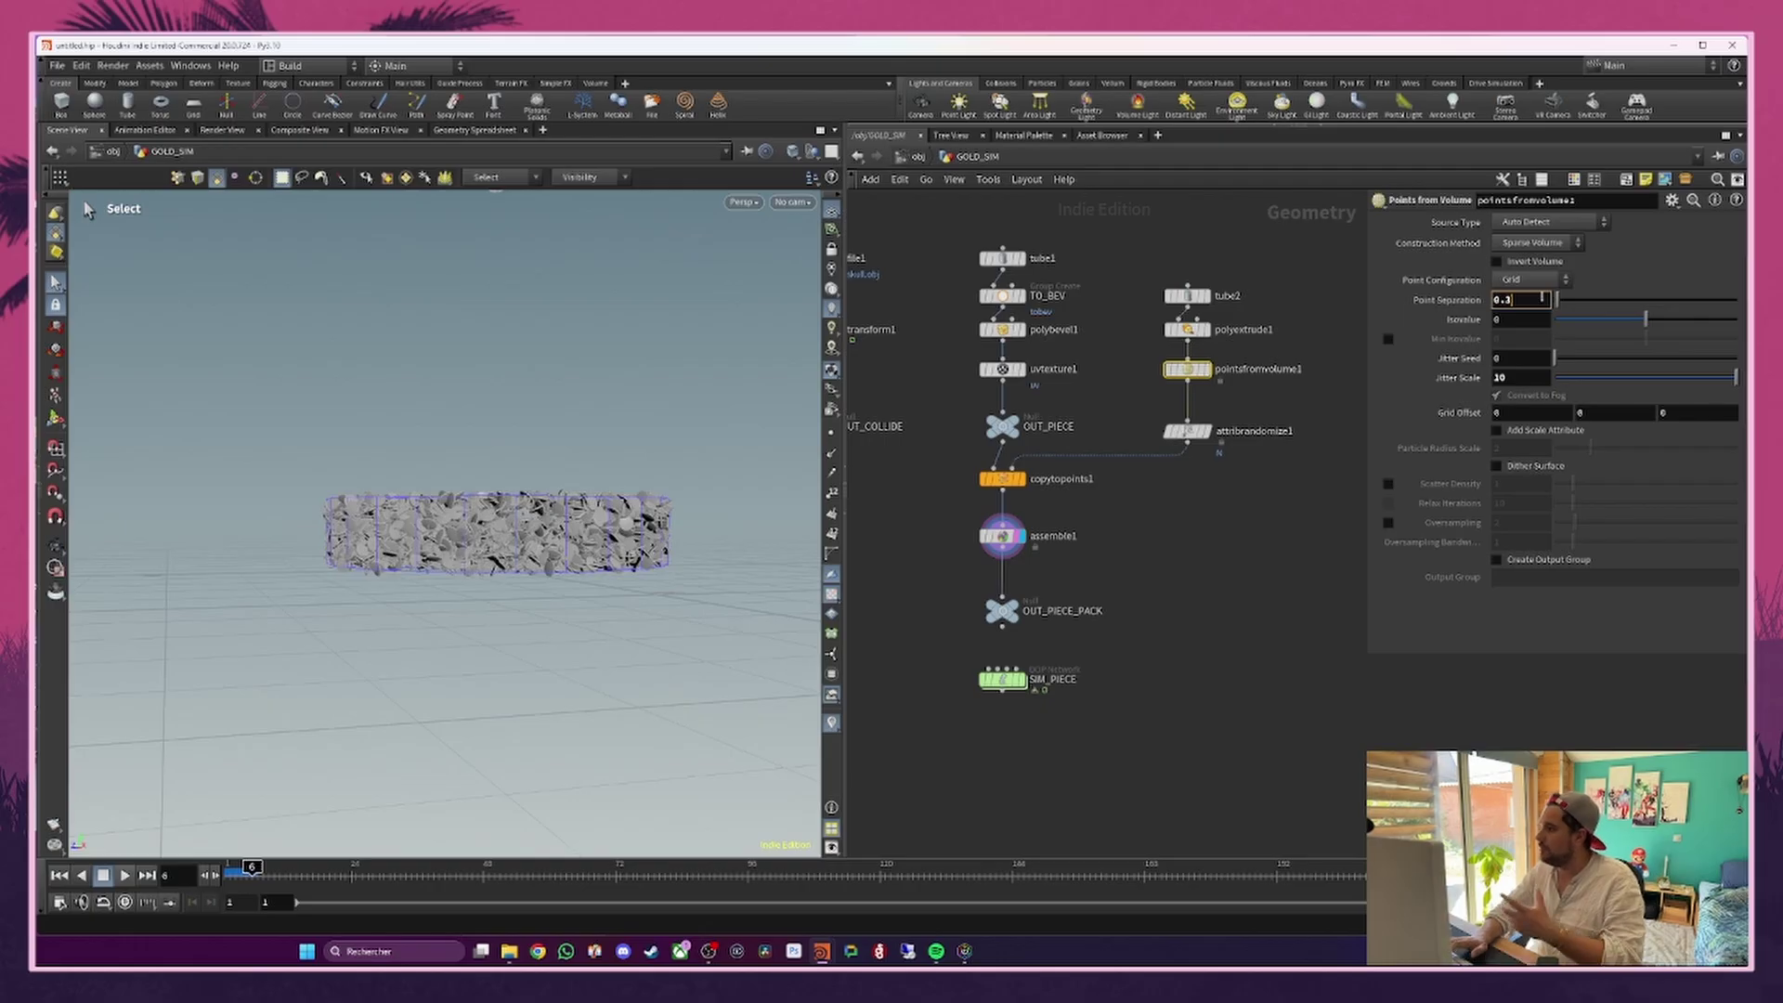
key(Return)
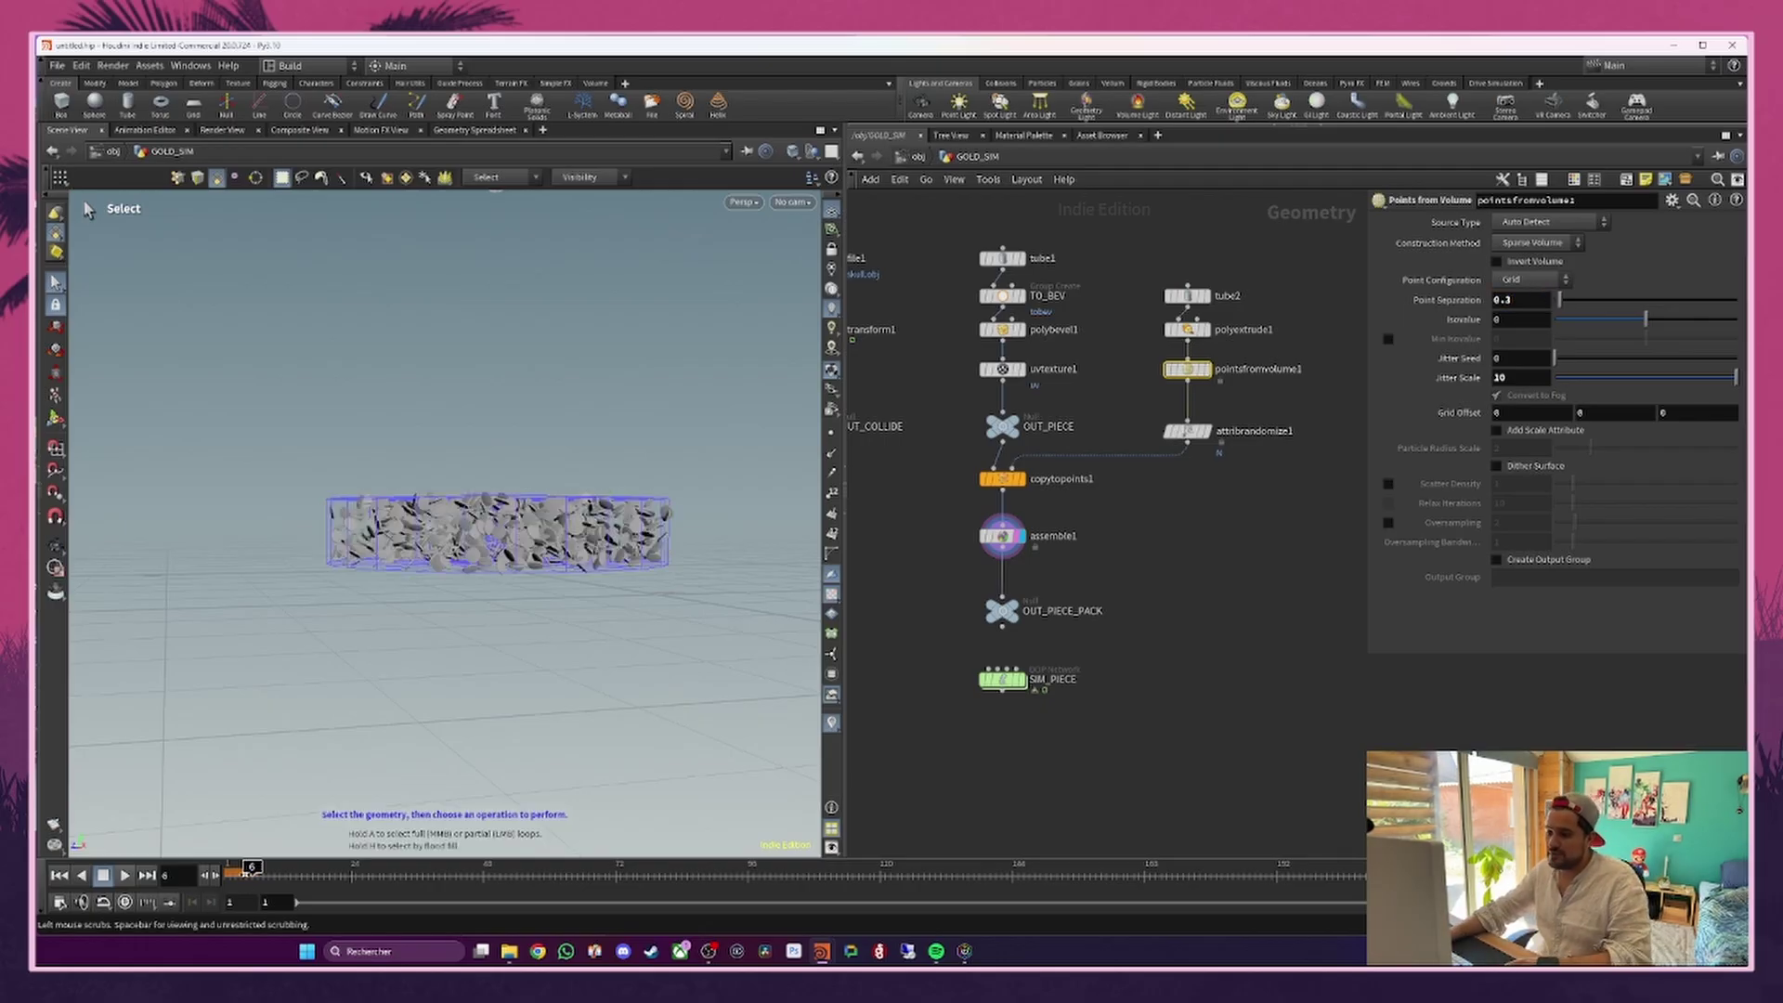
Step: Return to frame 1, go inside SIM_PIECE and play the simulation with the sparser coins
drag(249, 871, 190, 870)
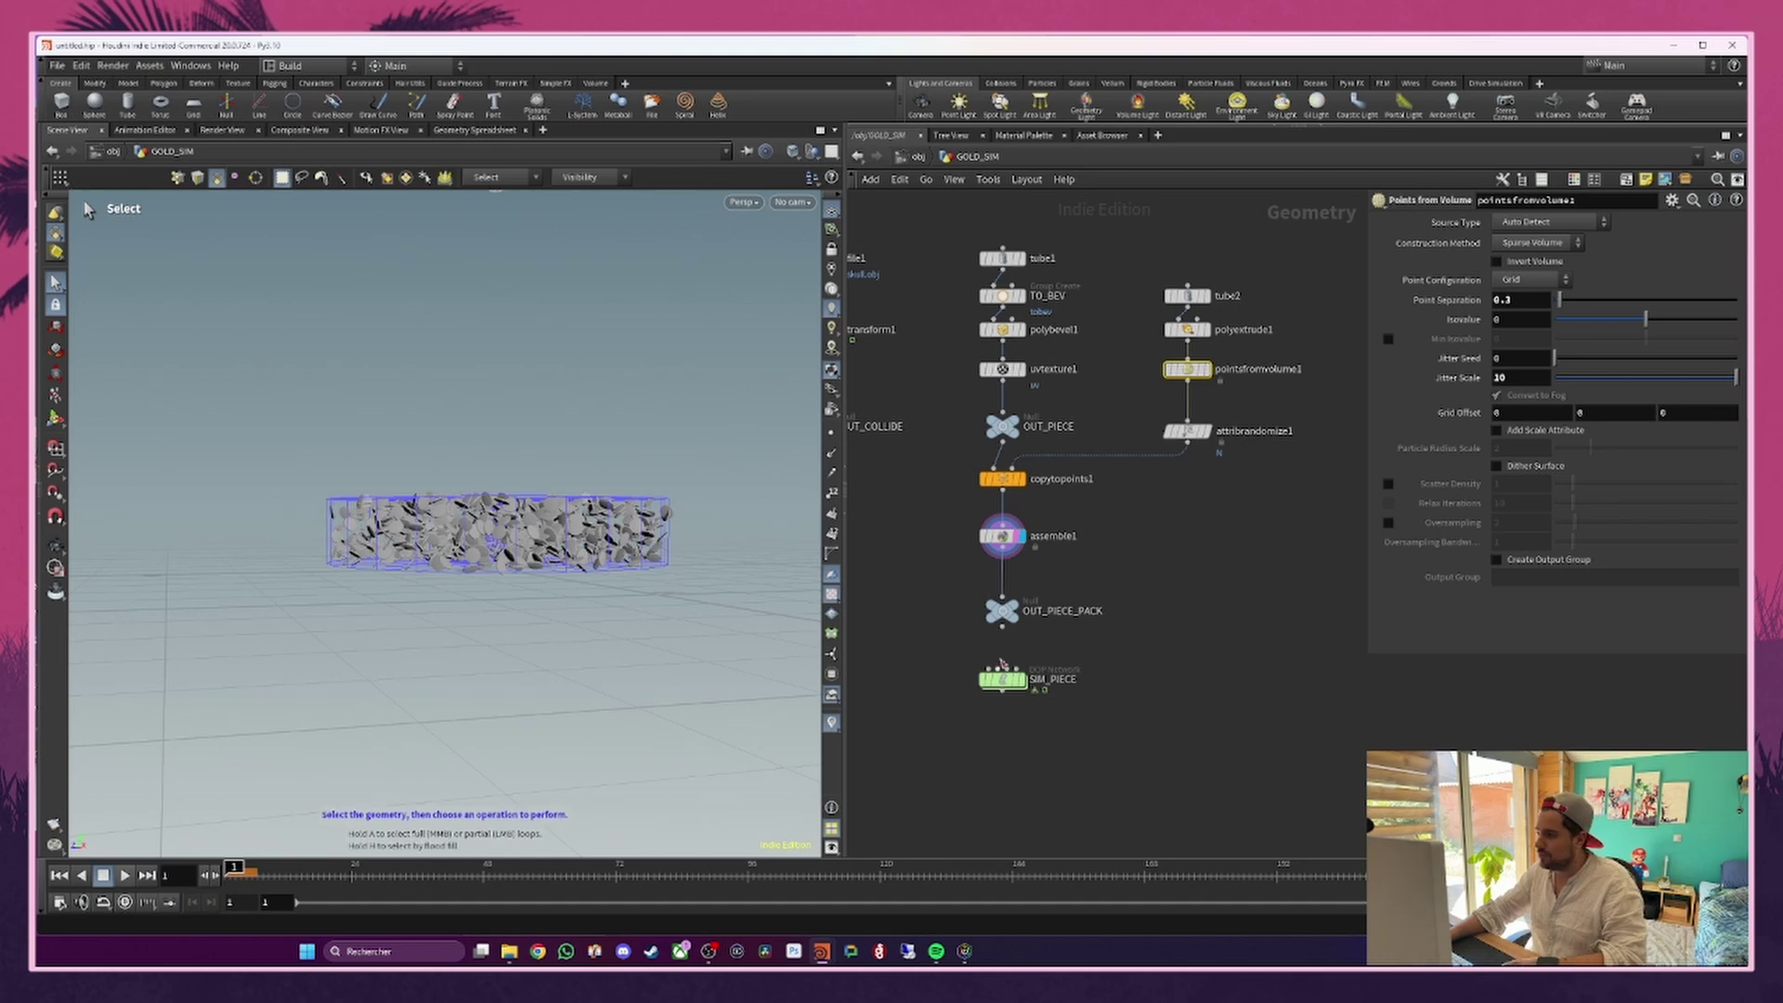
double_click(986, 681)
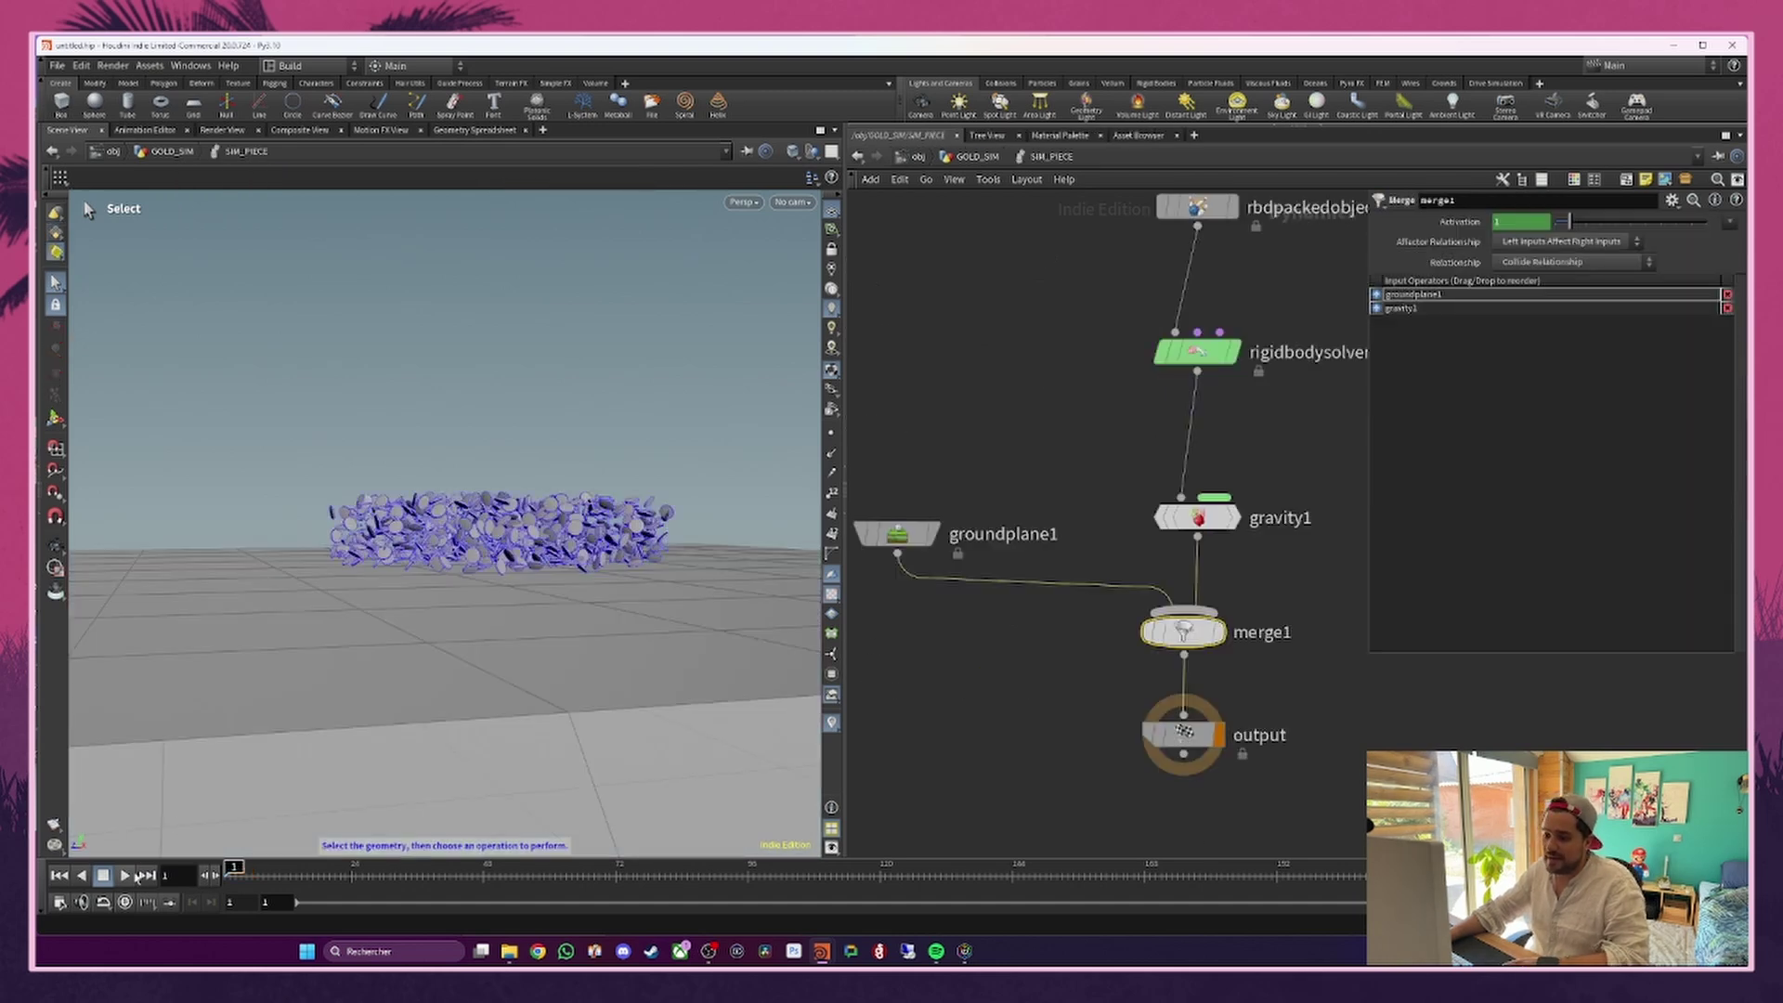
click(126, 876)
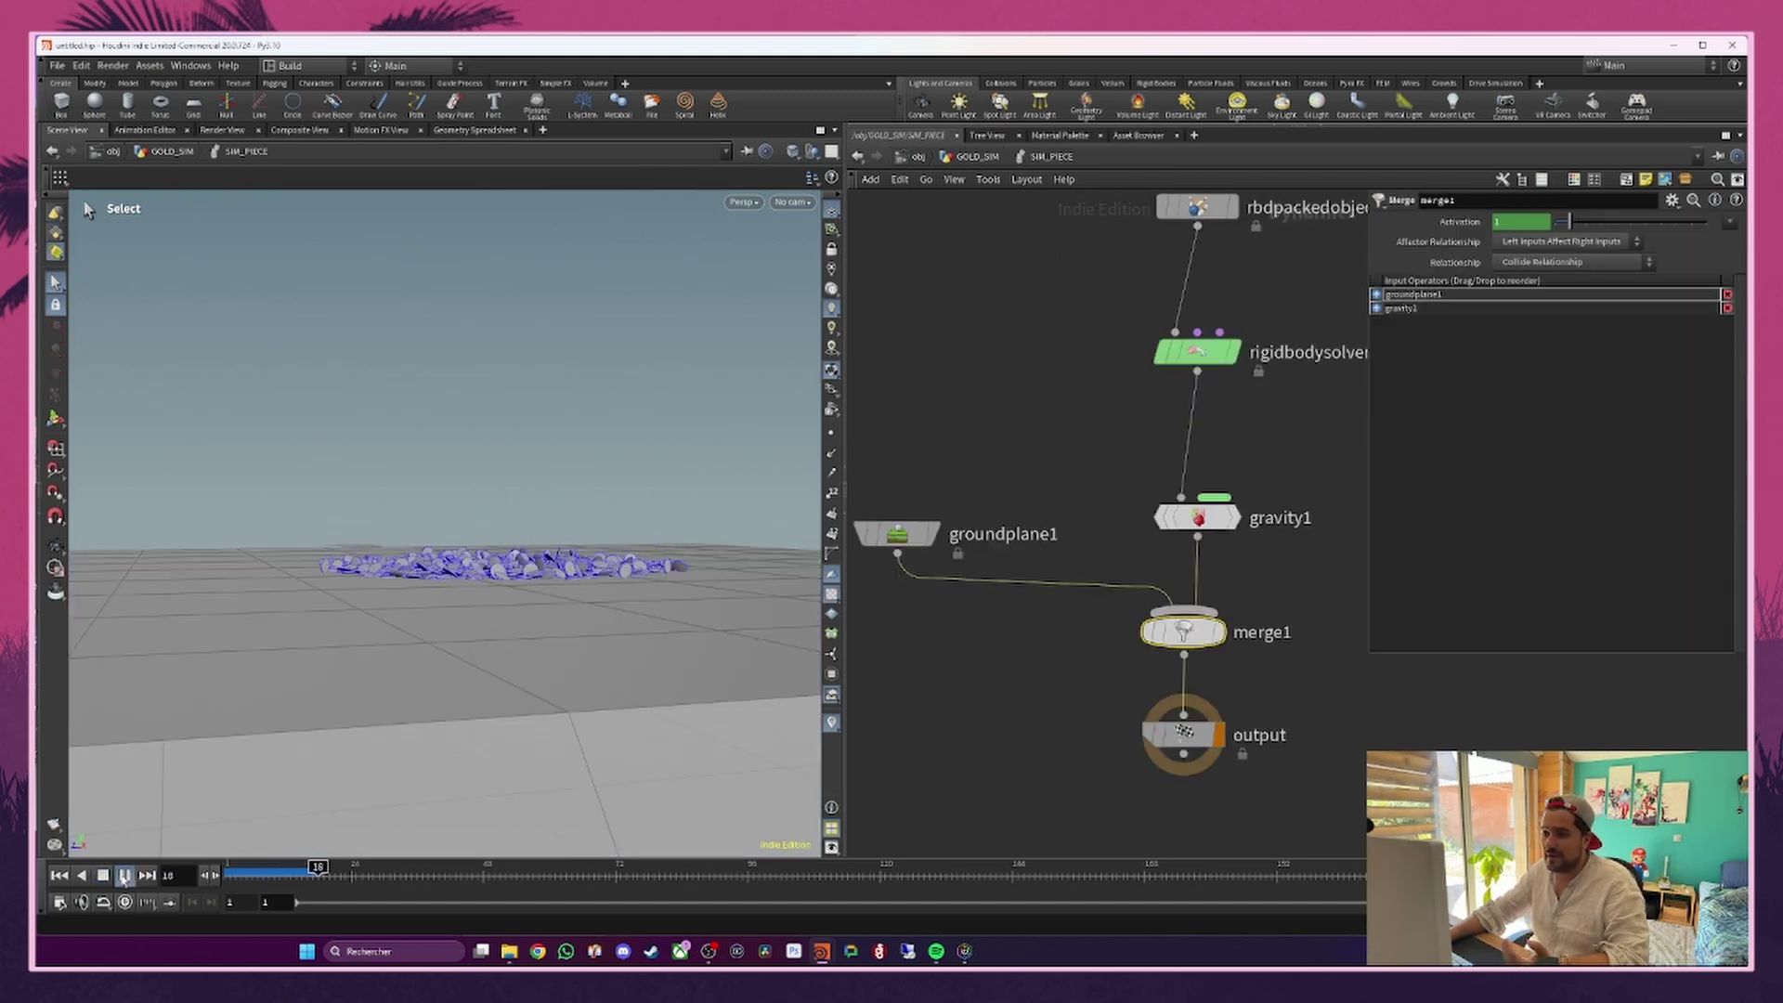
key(Escape)
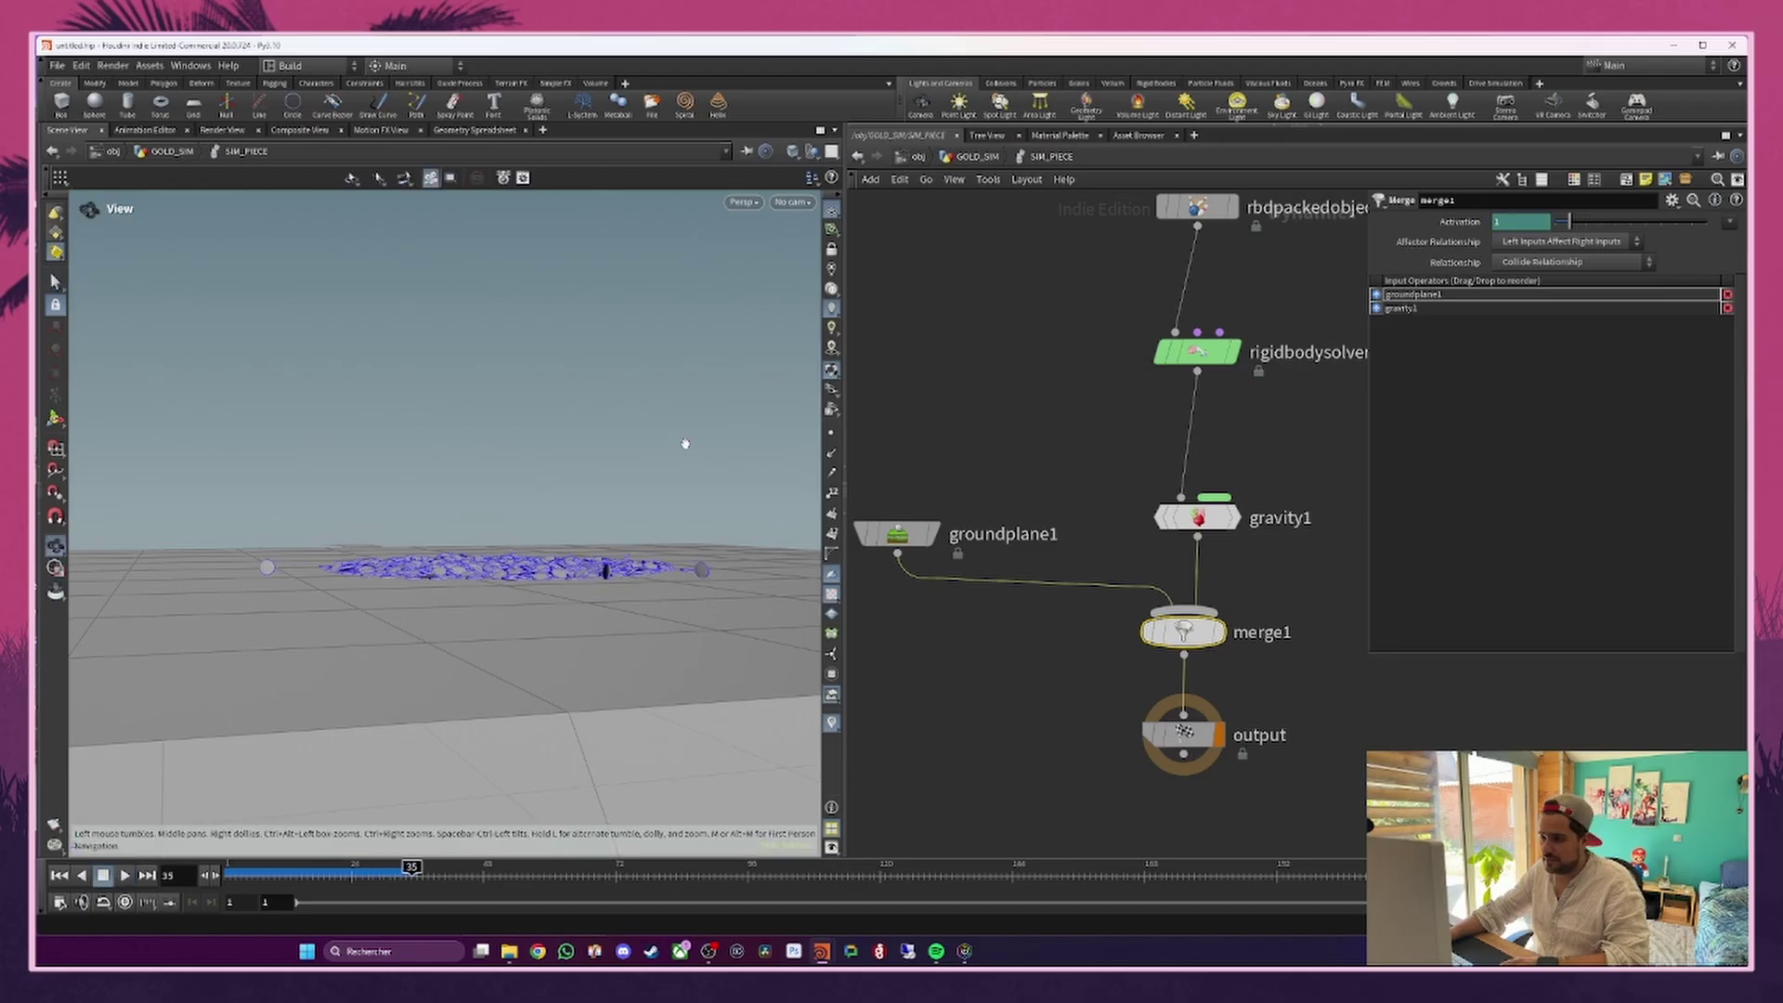
Step: View the coins from above and scrub the timeline from the first frames to frame 55 to examine the fall
alt+drag(686, 444, 665, 573)
scroll(533, 450, up, 4)
alt+drag(533, 449, 585, 501)
click(241, 875)
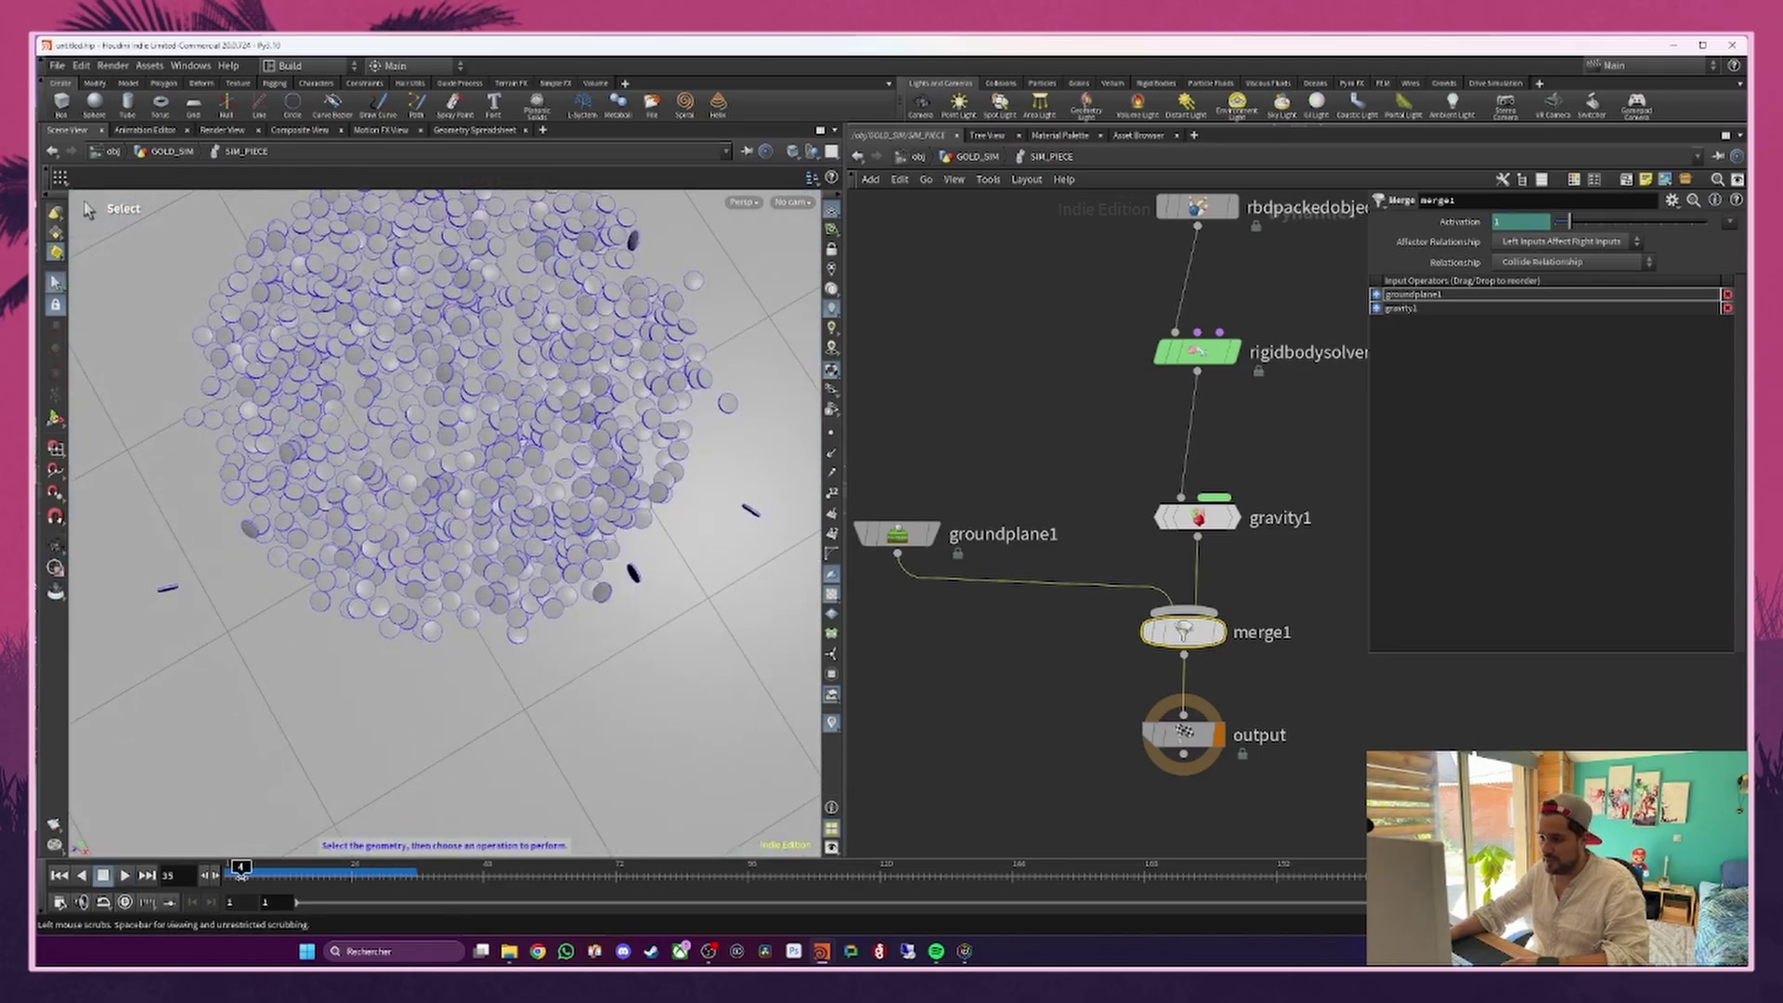
drag(240, 875, 522, 867)
Step: Look through the SHOT_001 camera, return to frame 1 and play the simulation to check the coin coverage
click(792, 202)
click(817, 275)
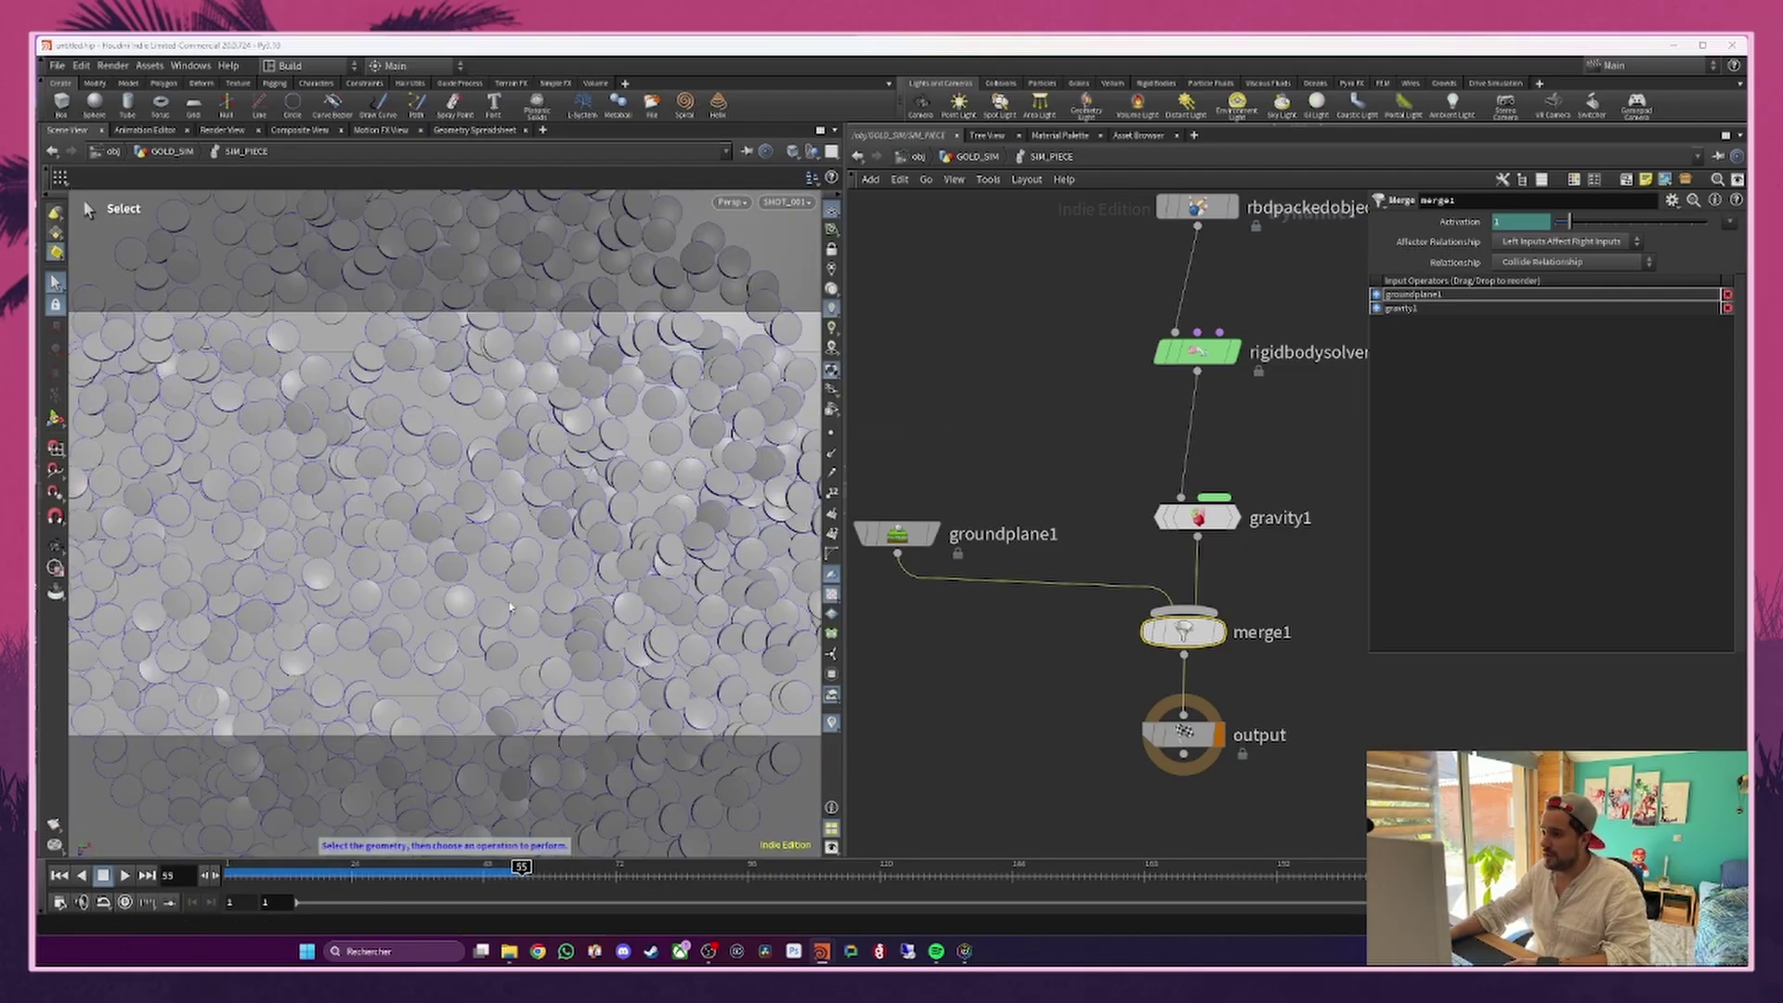
drag(248, 876, 140, 868)
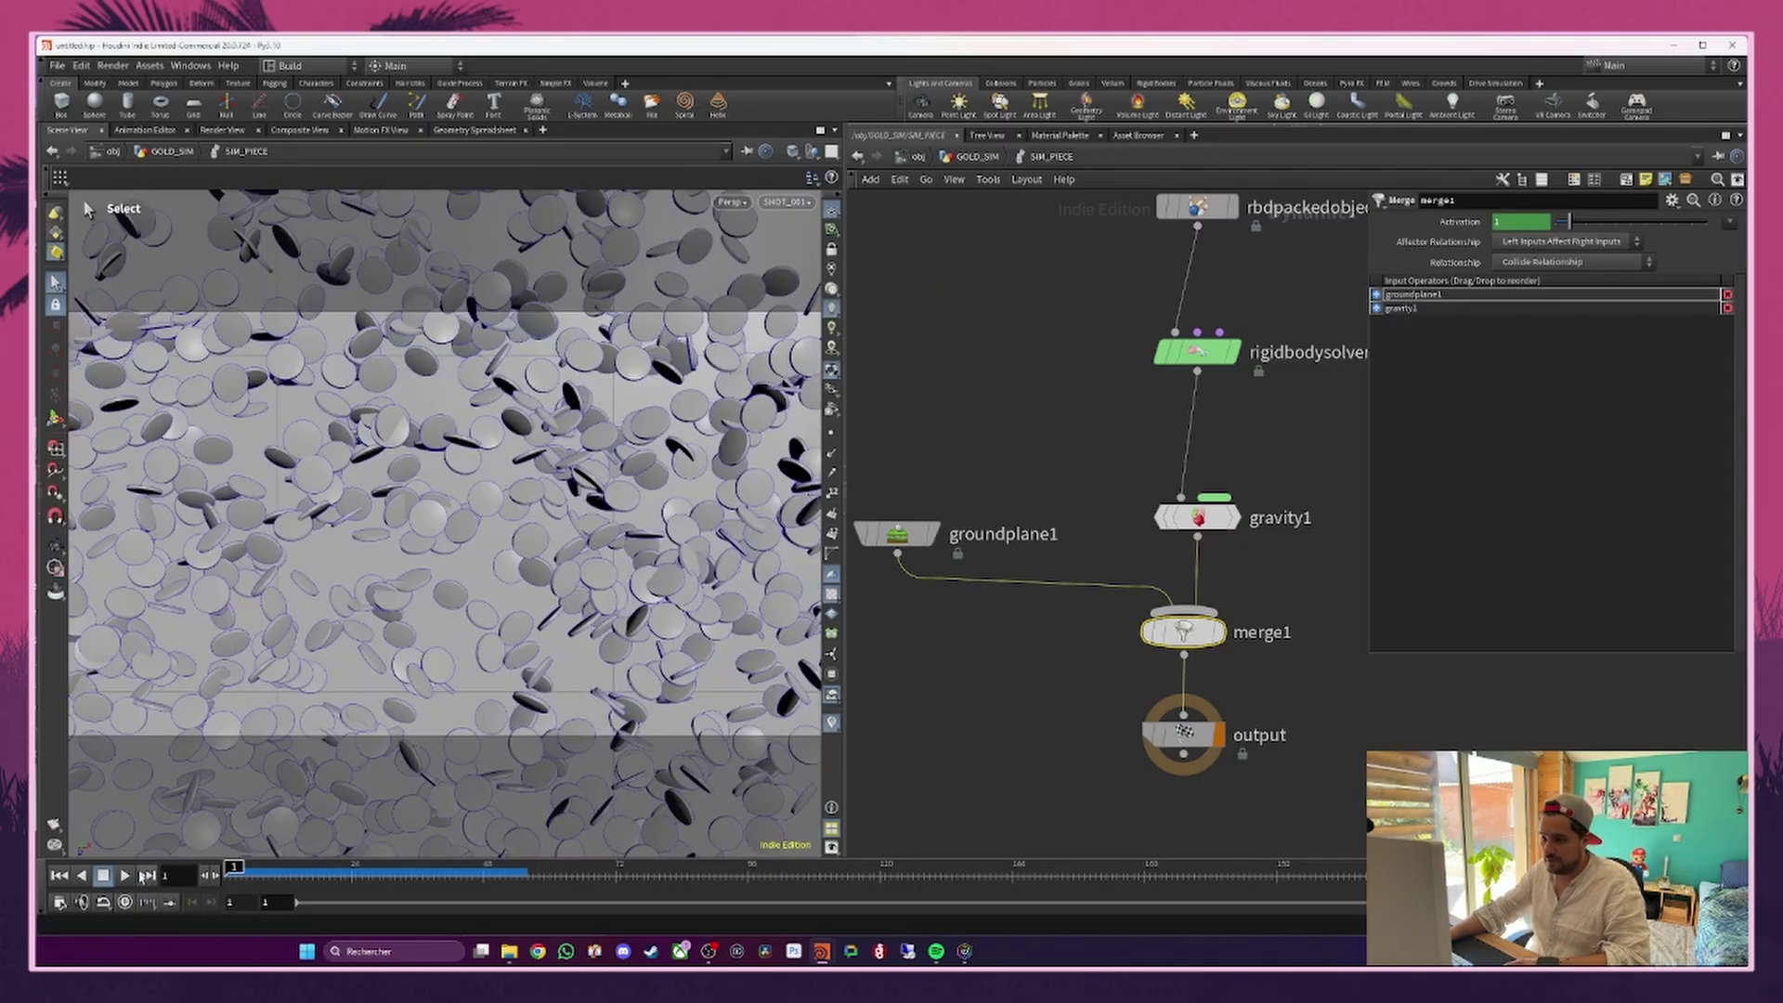
click(124, 875)
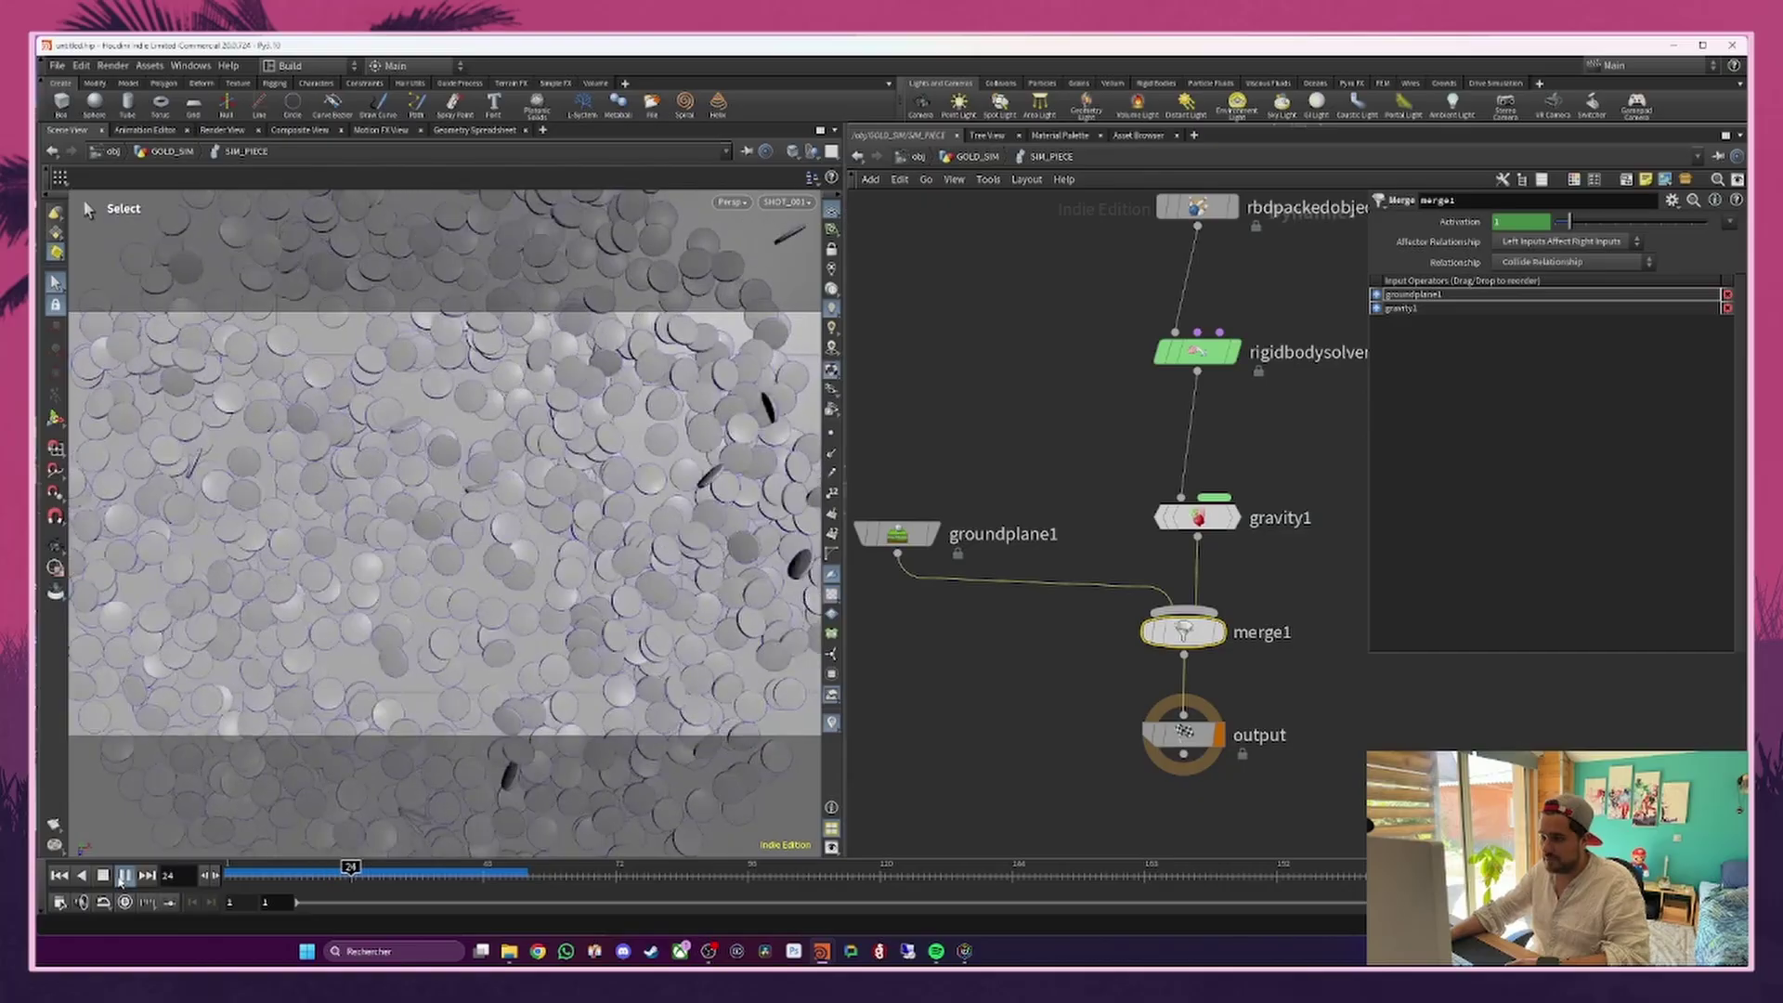
click(104, 877)
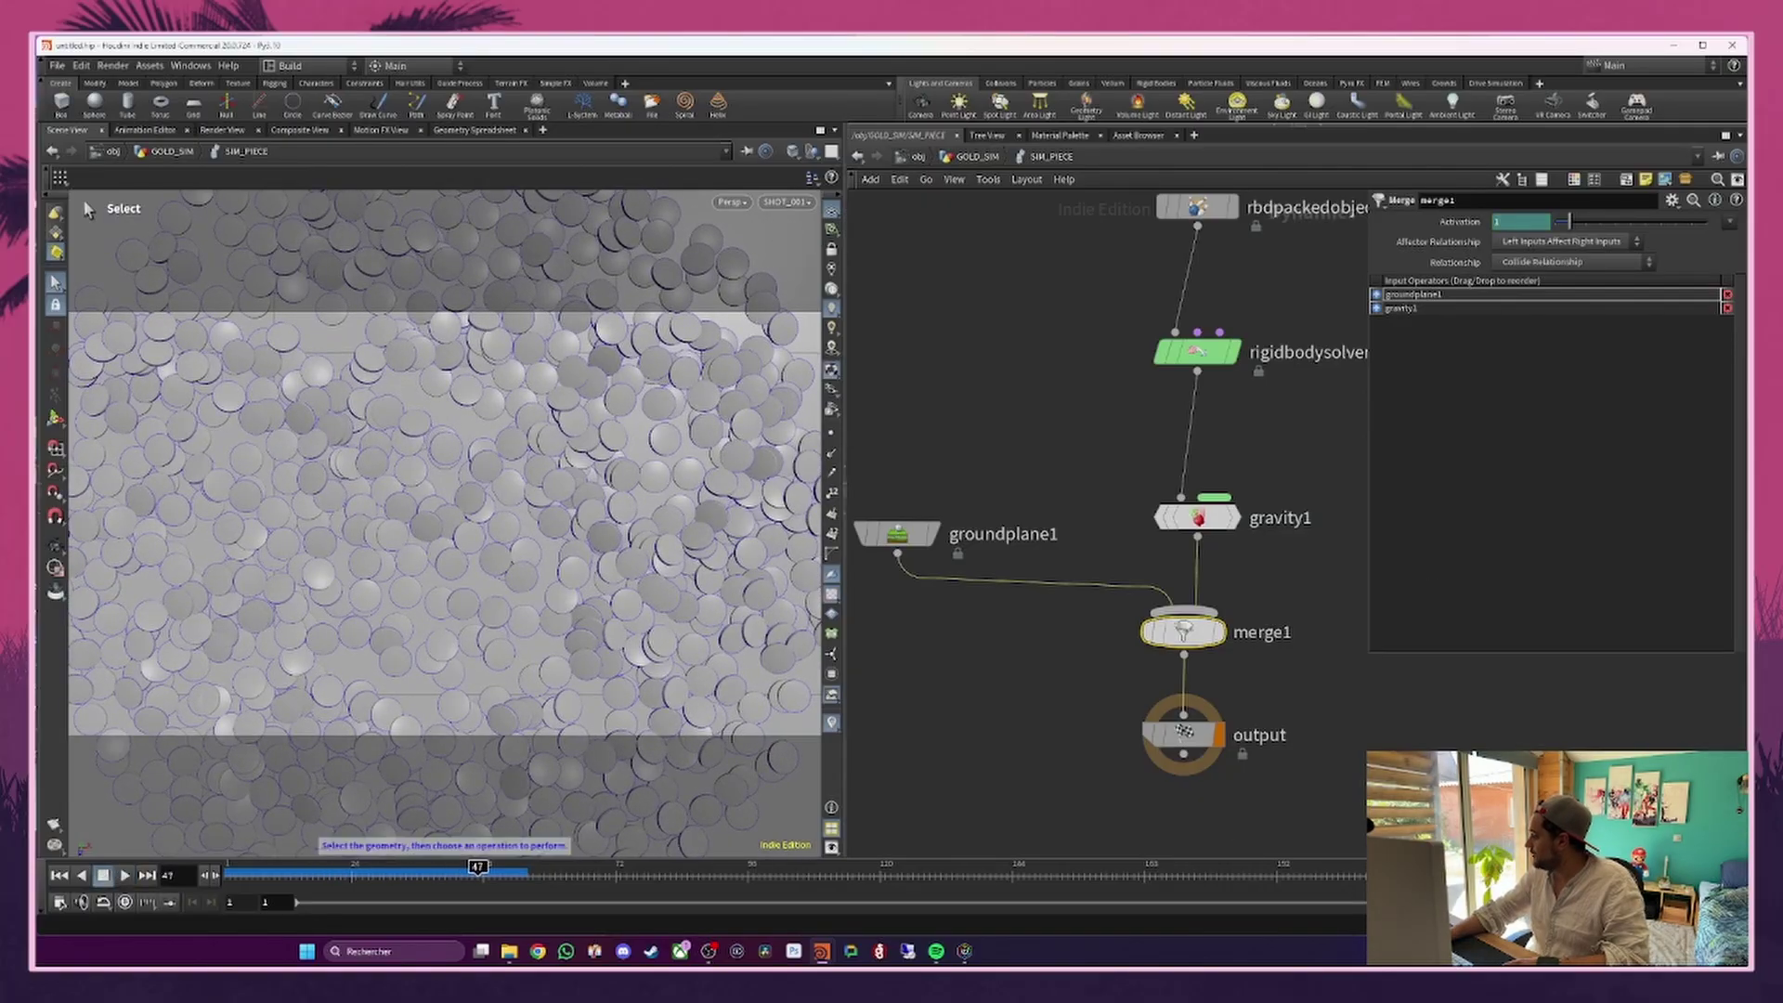
Step: Add a Static Object node beside the ground plane node
middle_drag(997, 486, 1306, 456)
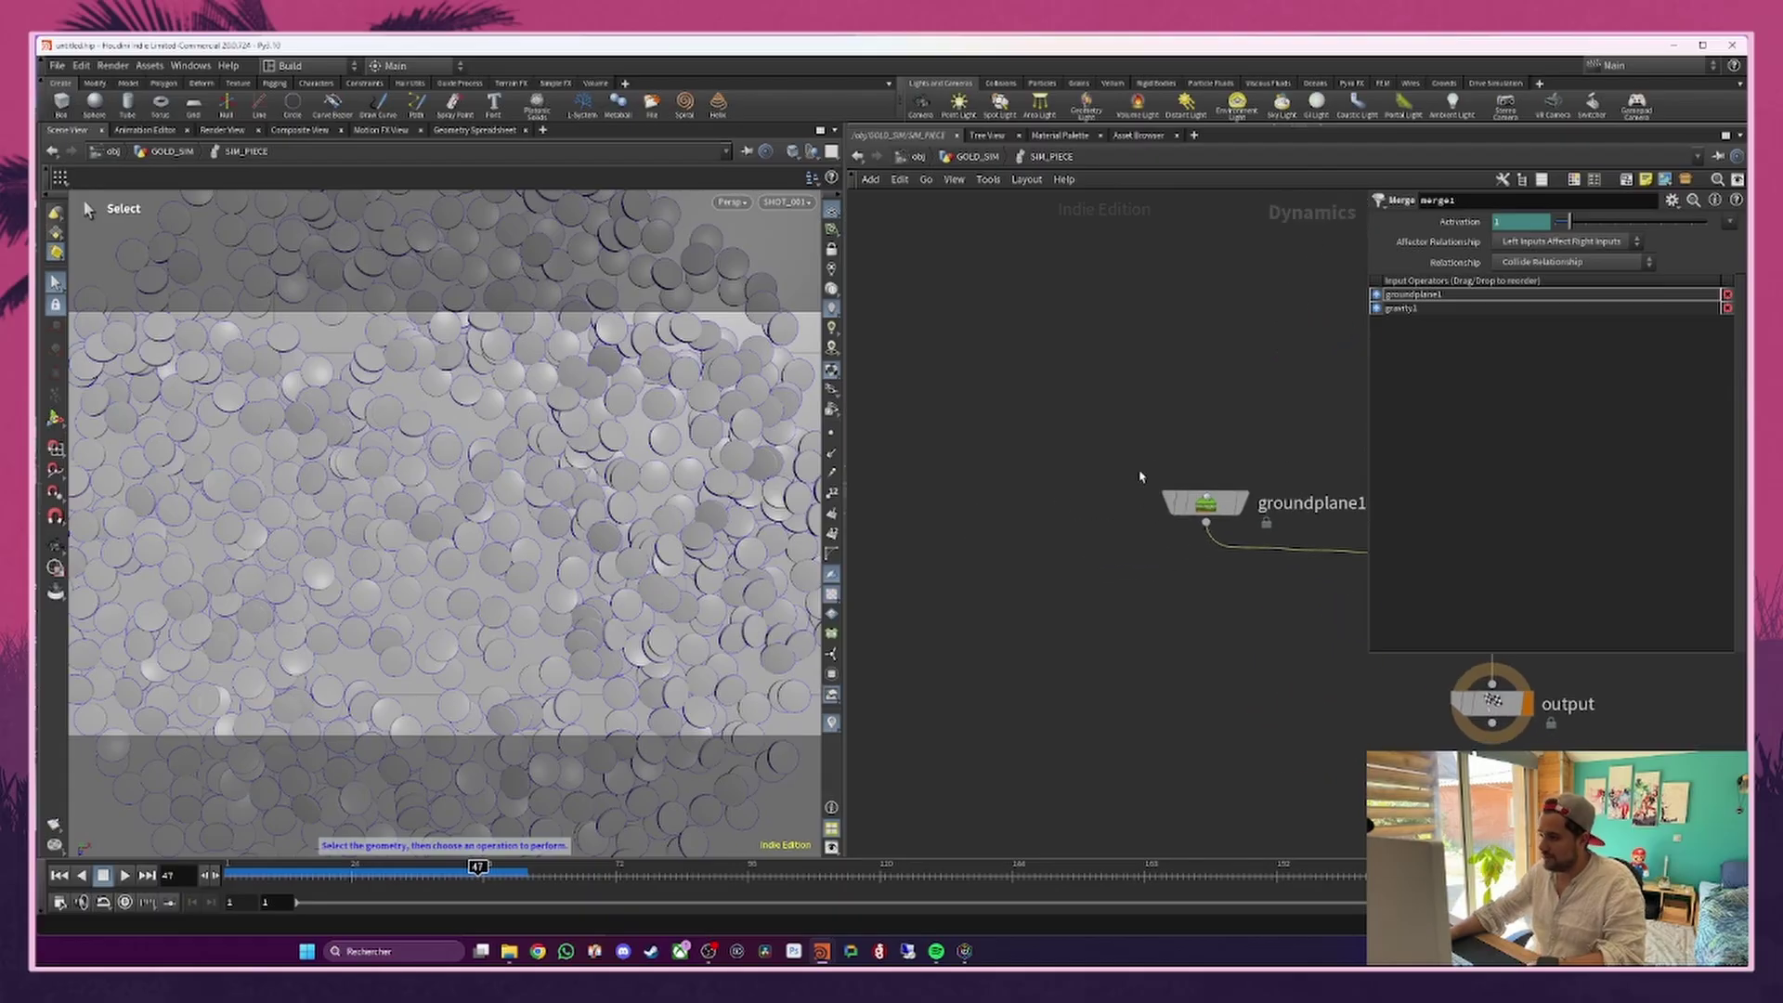
key(Tab)
text(stat)
key(Return)
click(1046, 509)
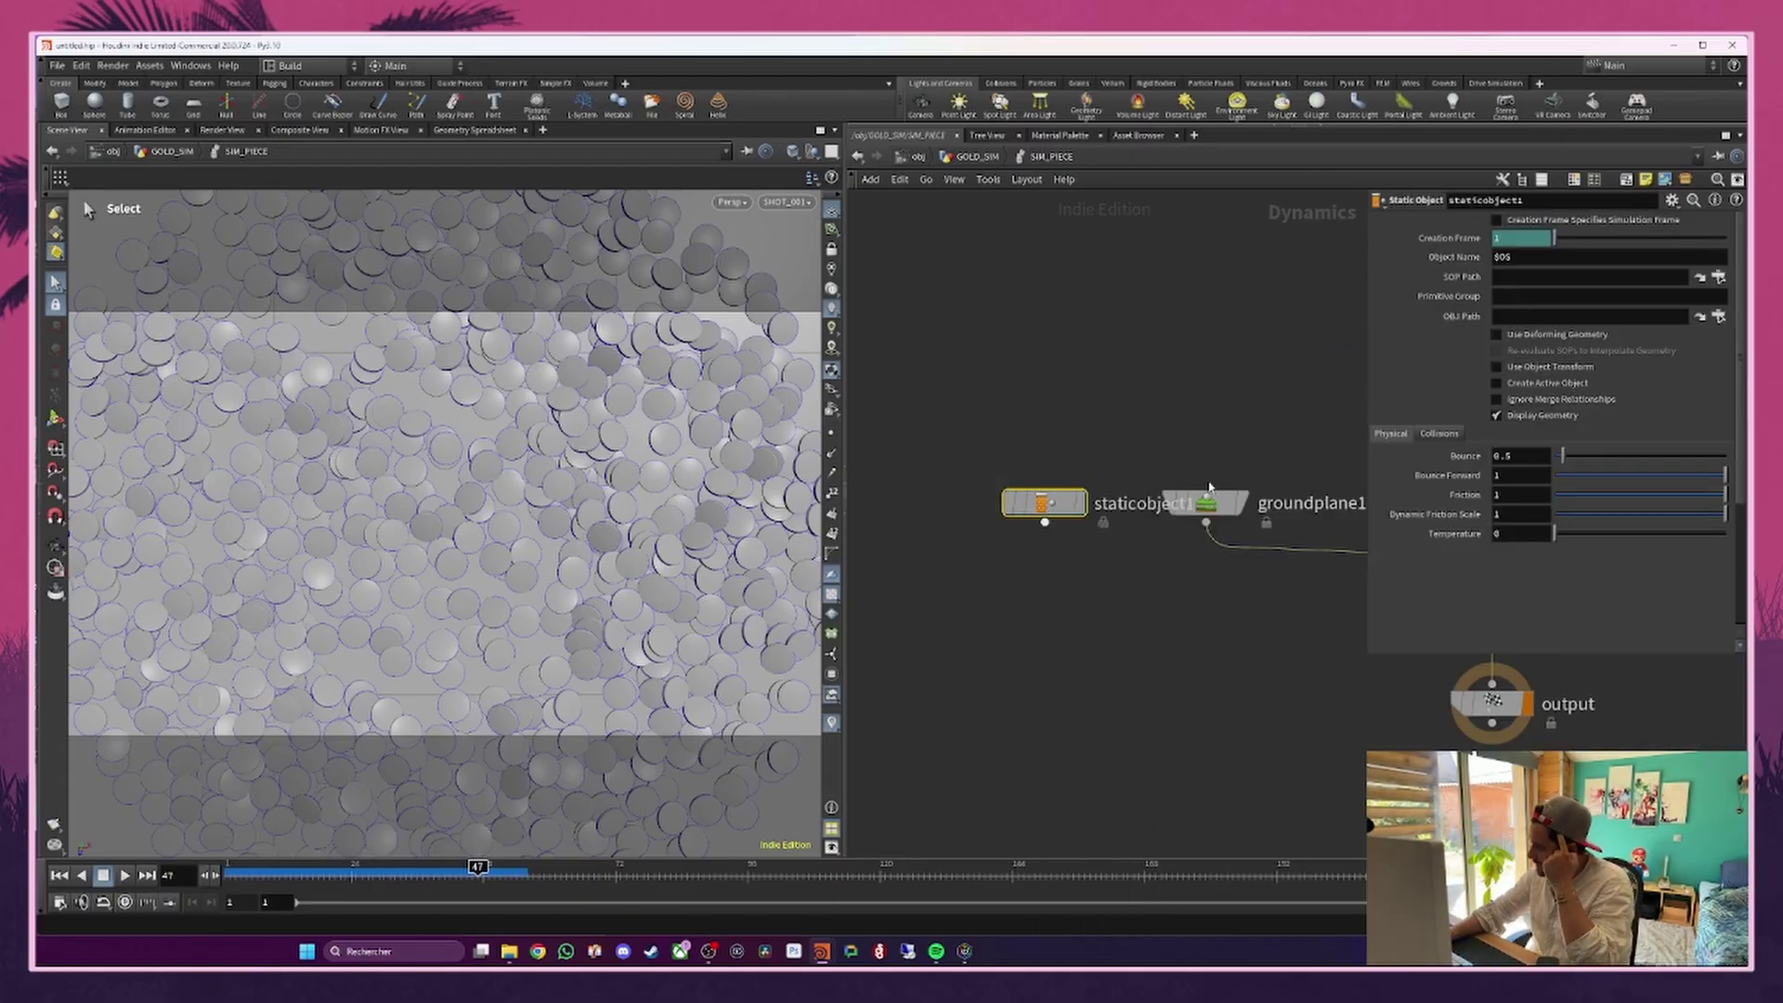
Step: Set the static object's SOP Path to /obj/GOLD_SIM/OUT_COLLIDE and enable Use Deforming Geometry
click(1719, 278)
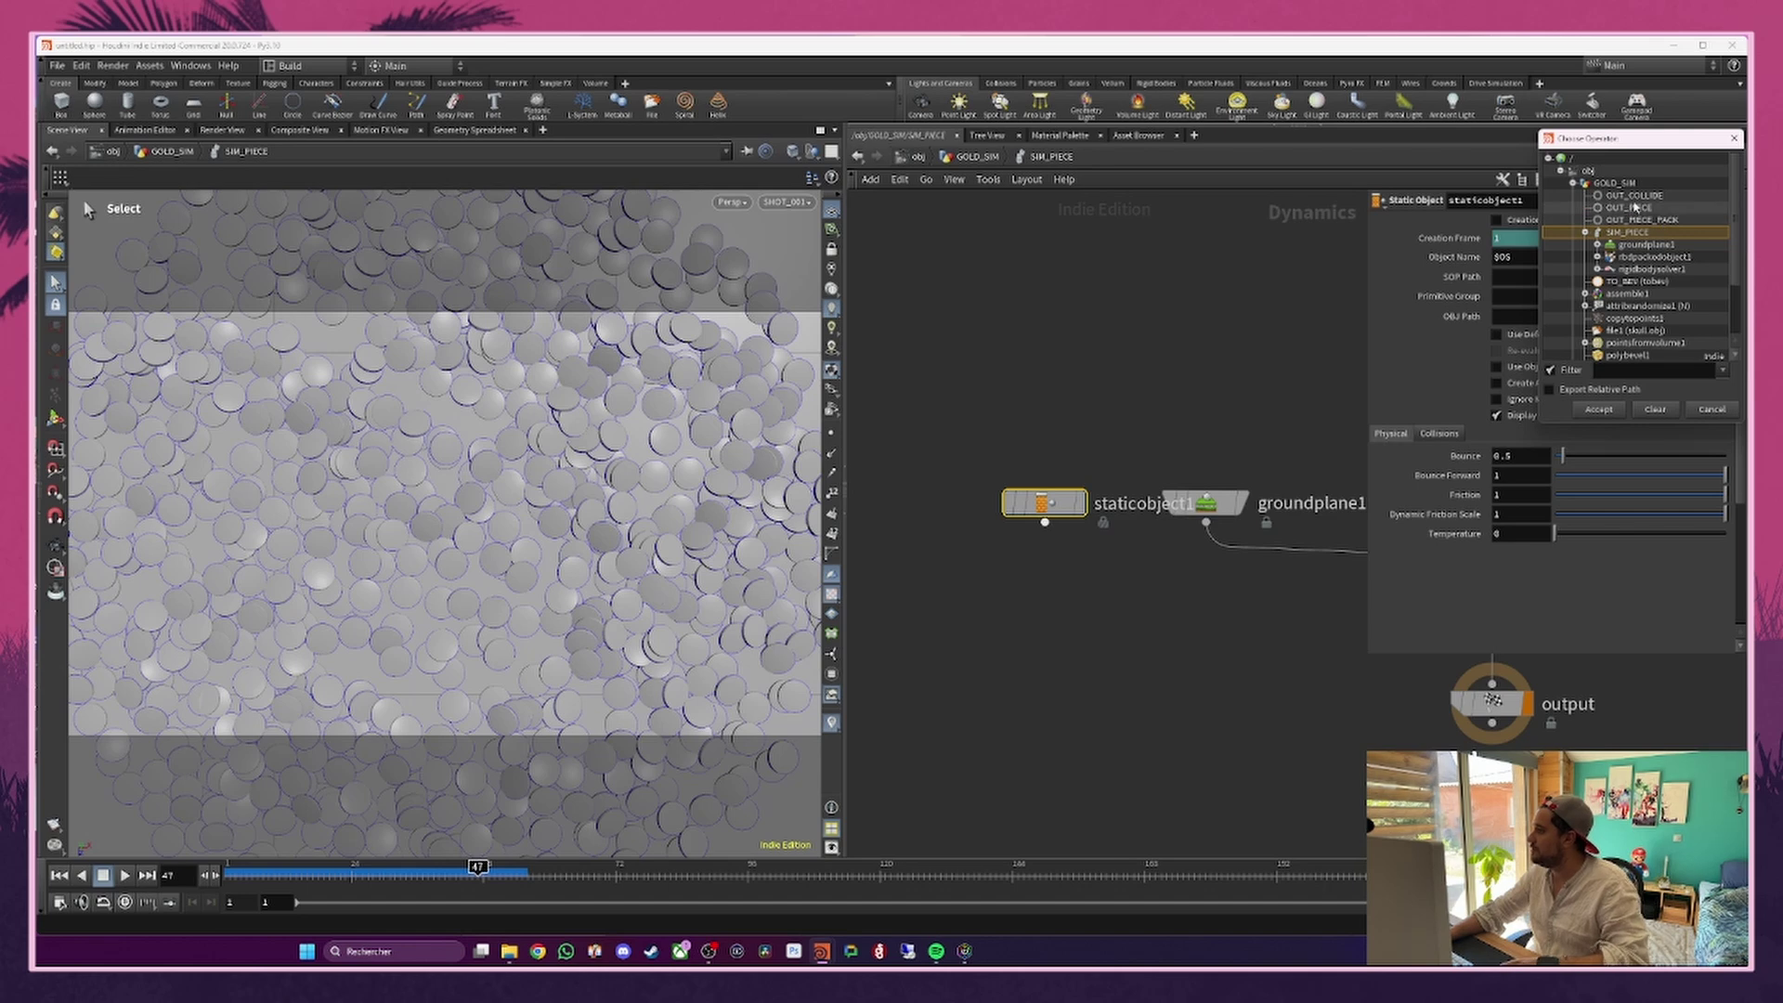
double_click(1636, 202)
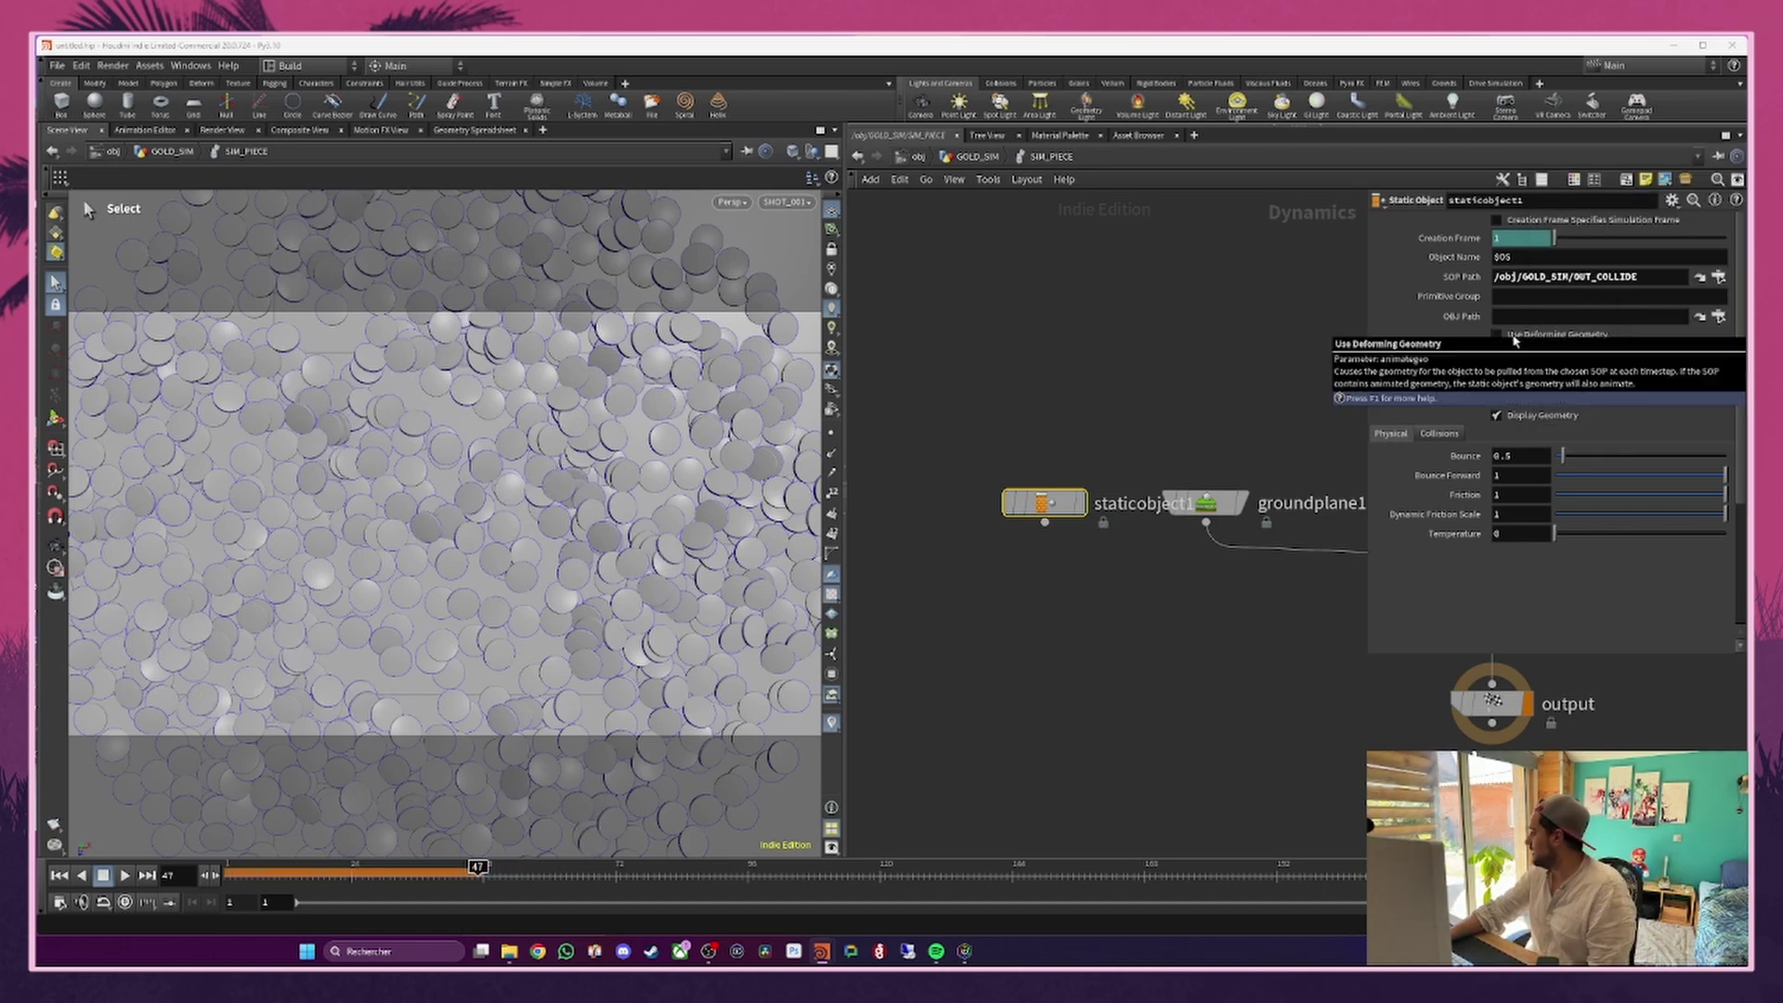
click(1512, 336)
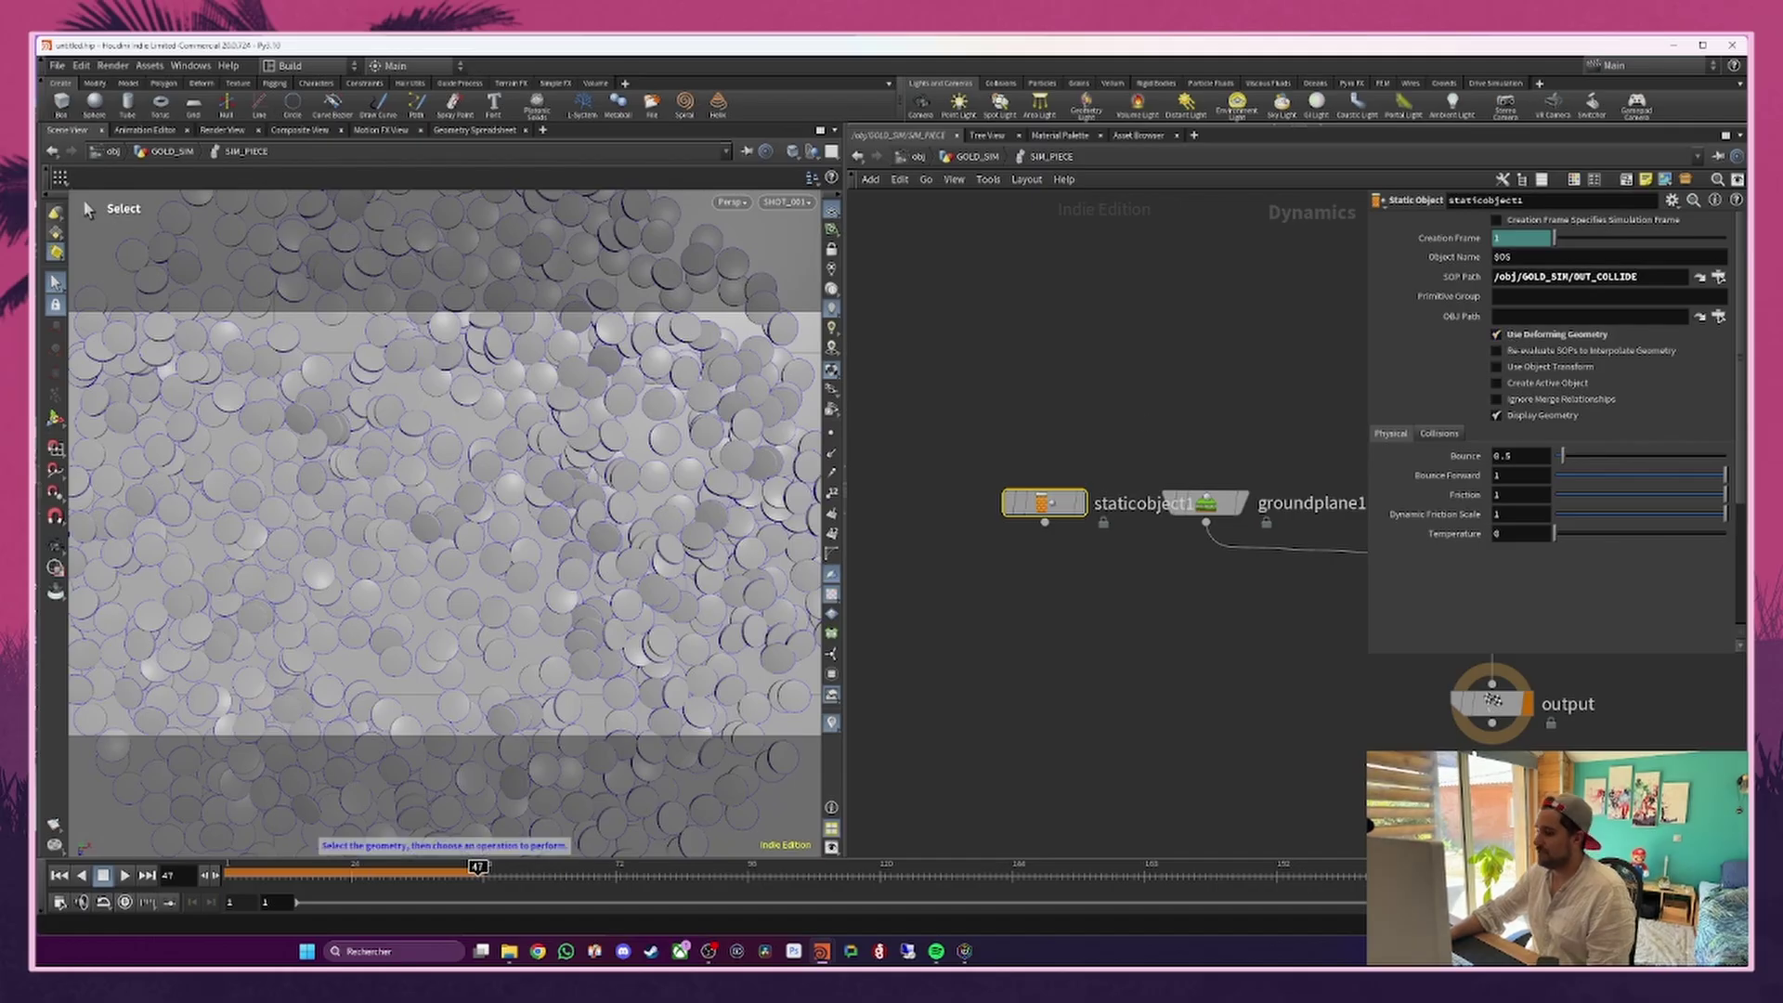
Step: Return to frame 1 and open the static object's collision settings
drag(327, 881, 227, 882)
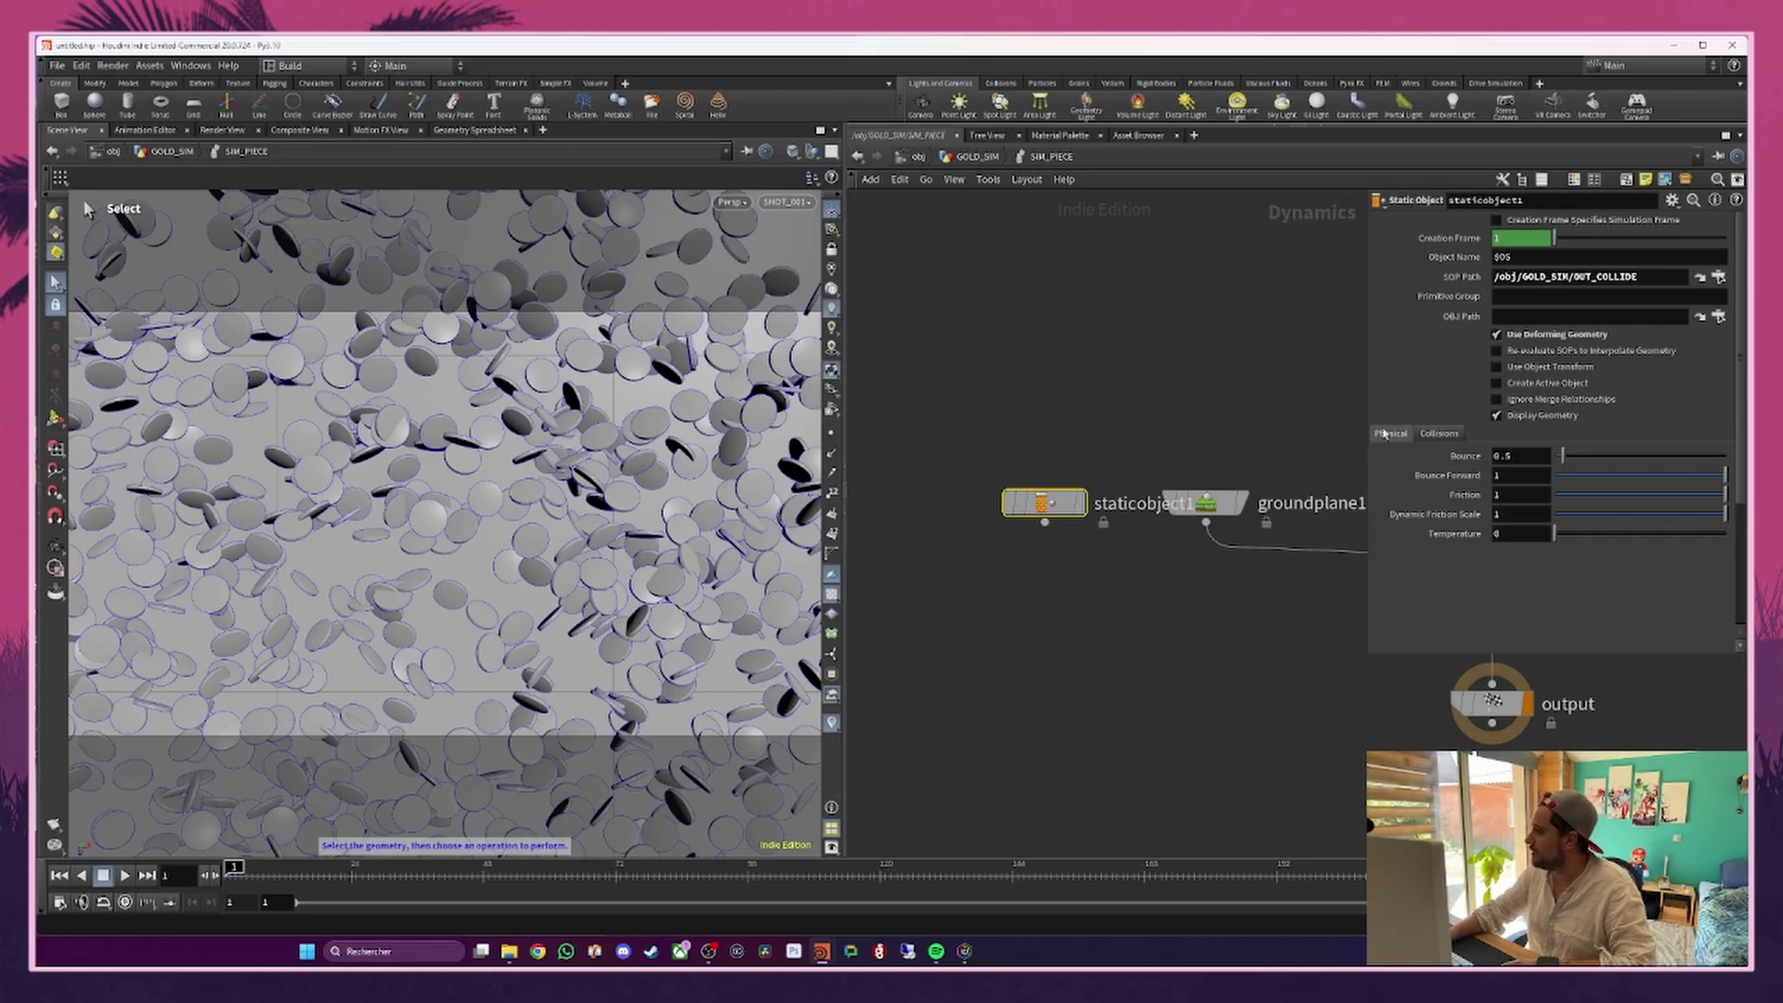
click(1437, 434)
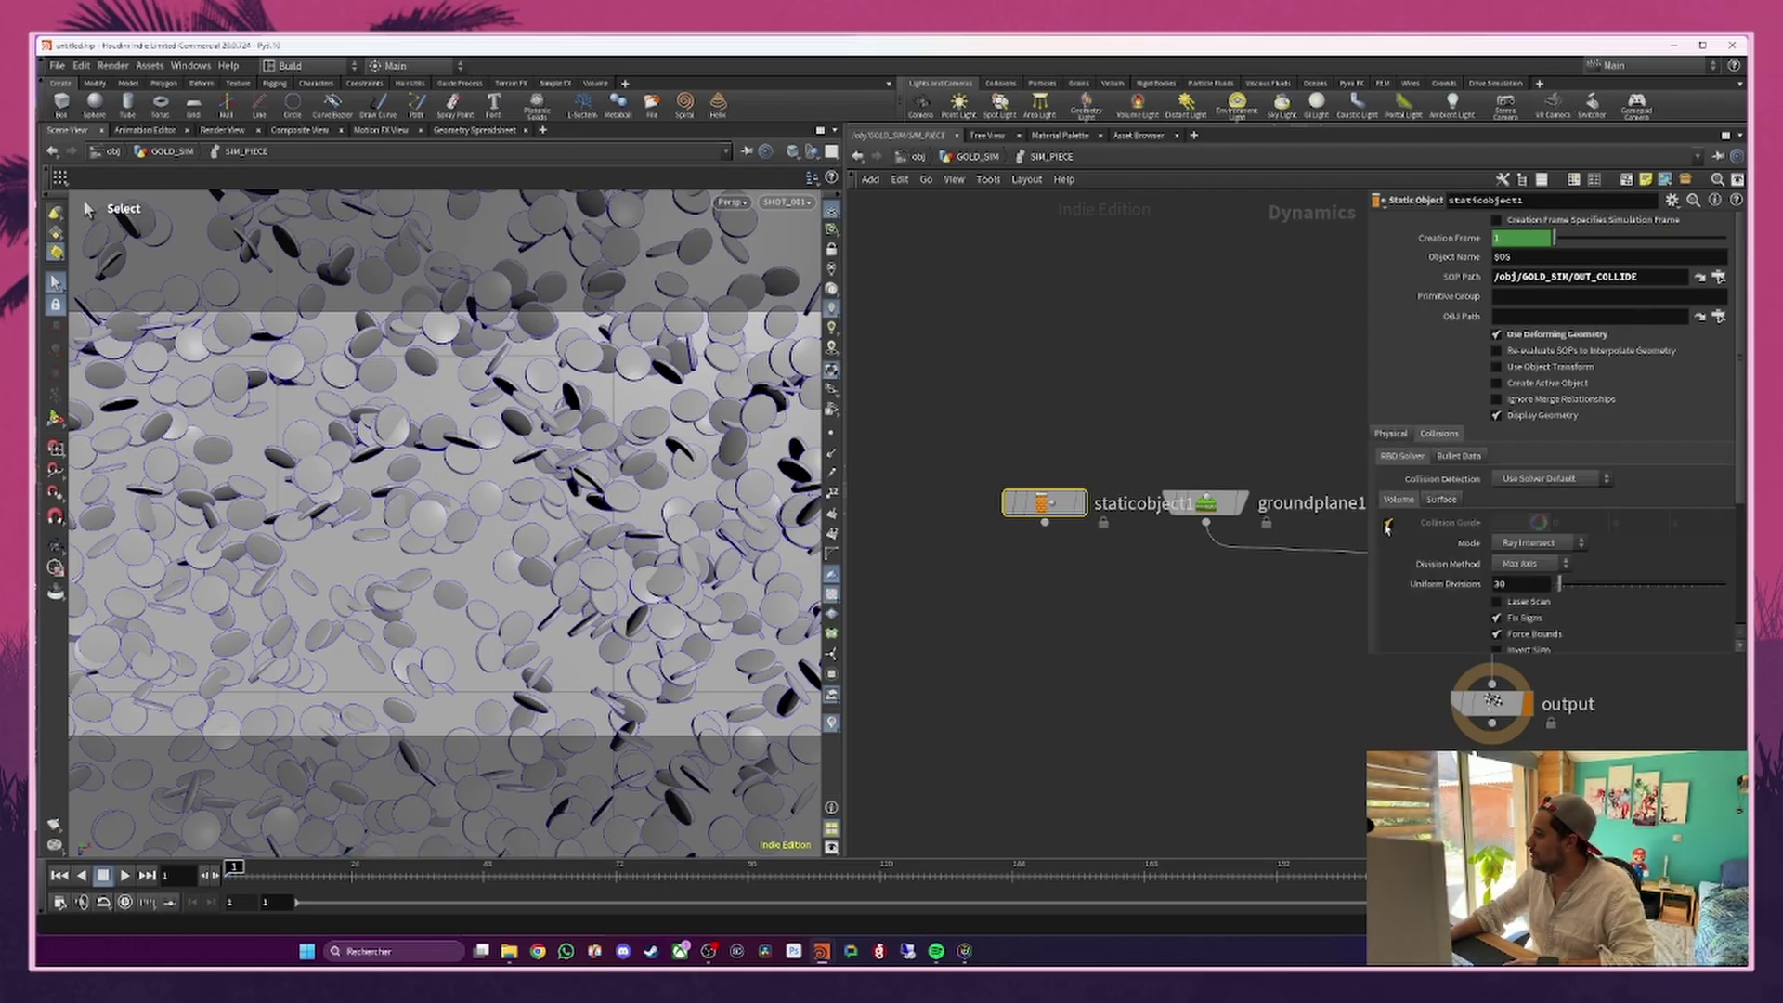
Step: Enable the static object's collision guide and turn off the ground plane's proxy geometry display
click(1388, 523)
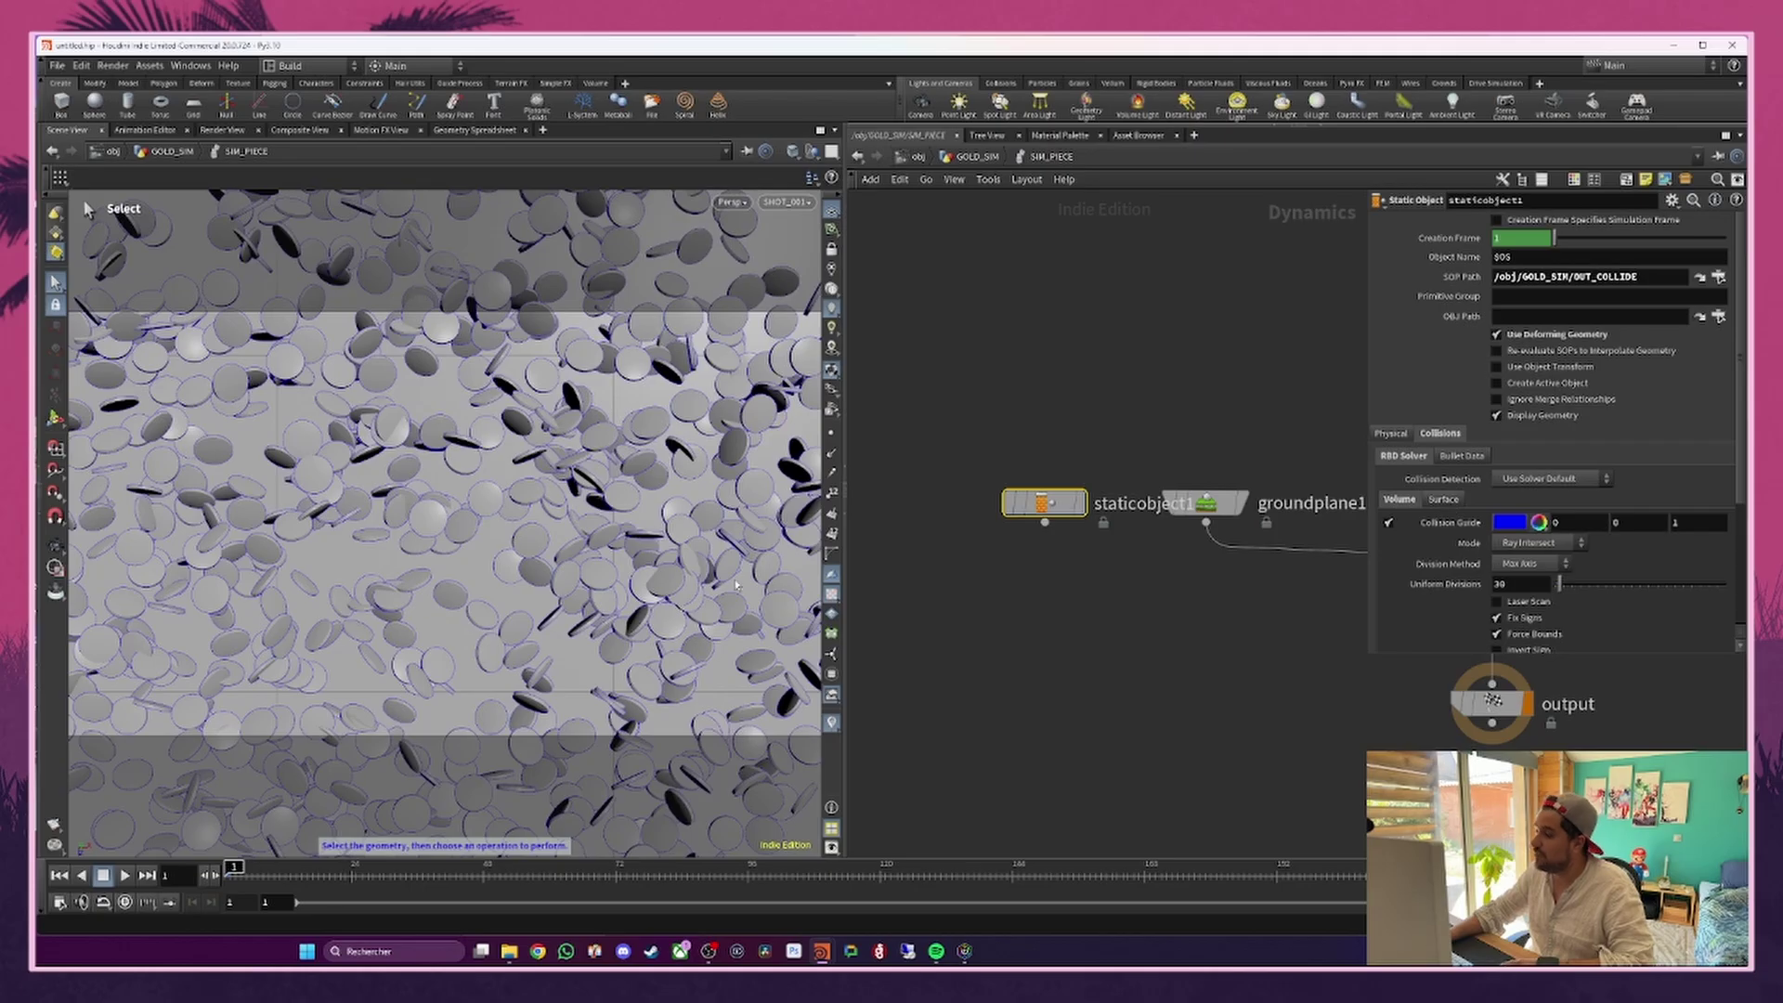
drag(1170, 381, 1223, 511)
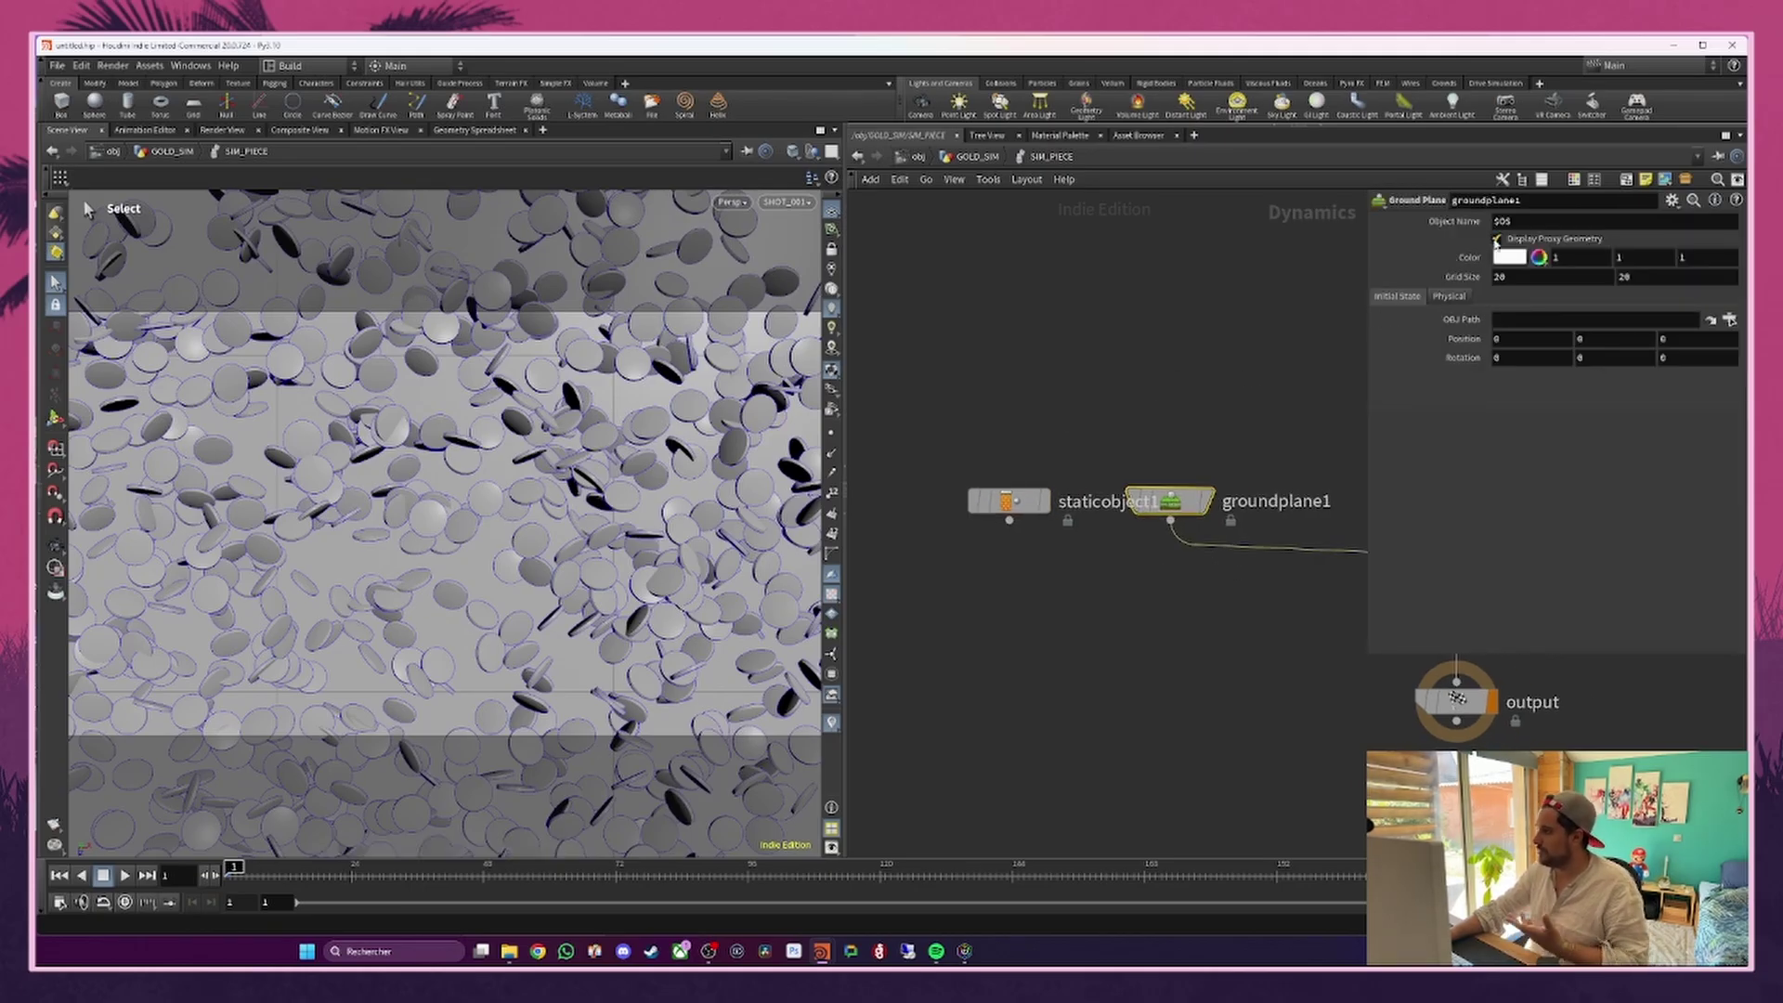
click(1496, 239)
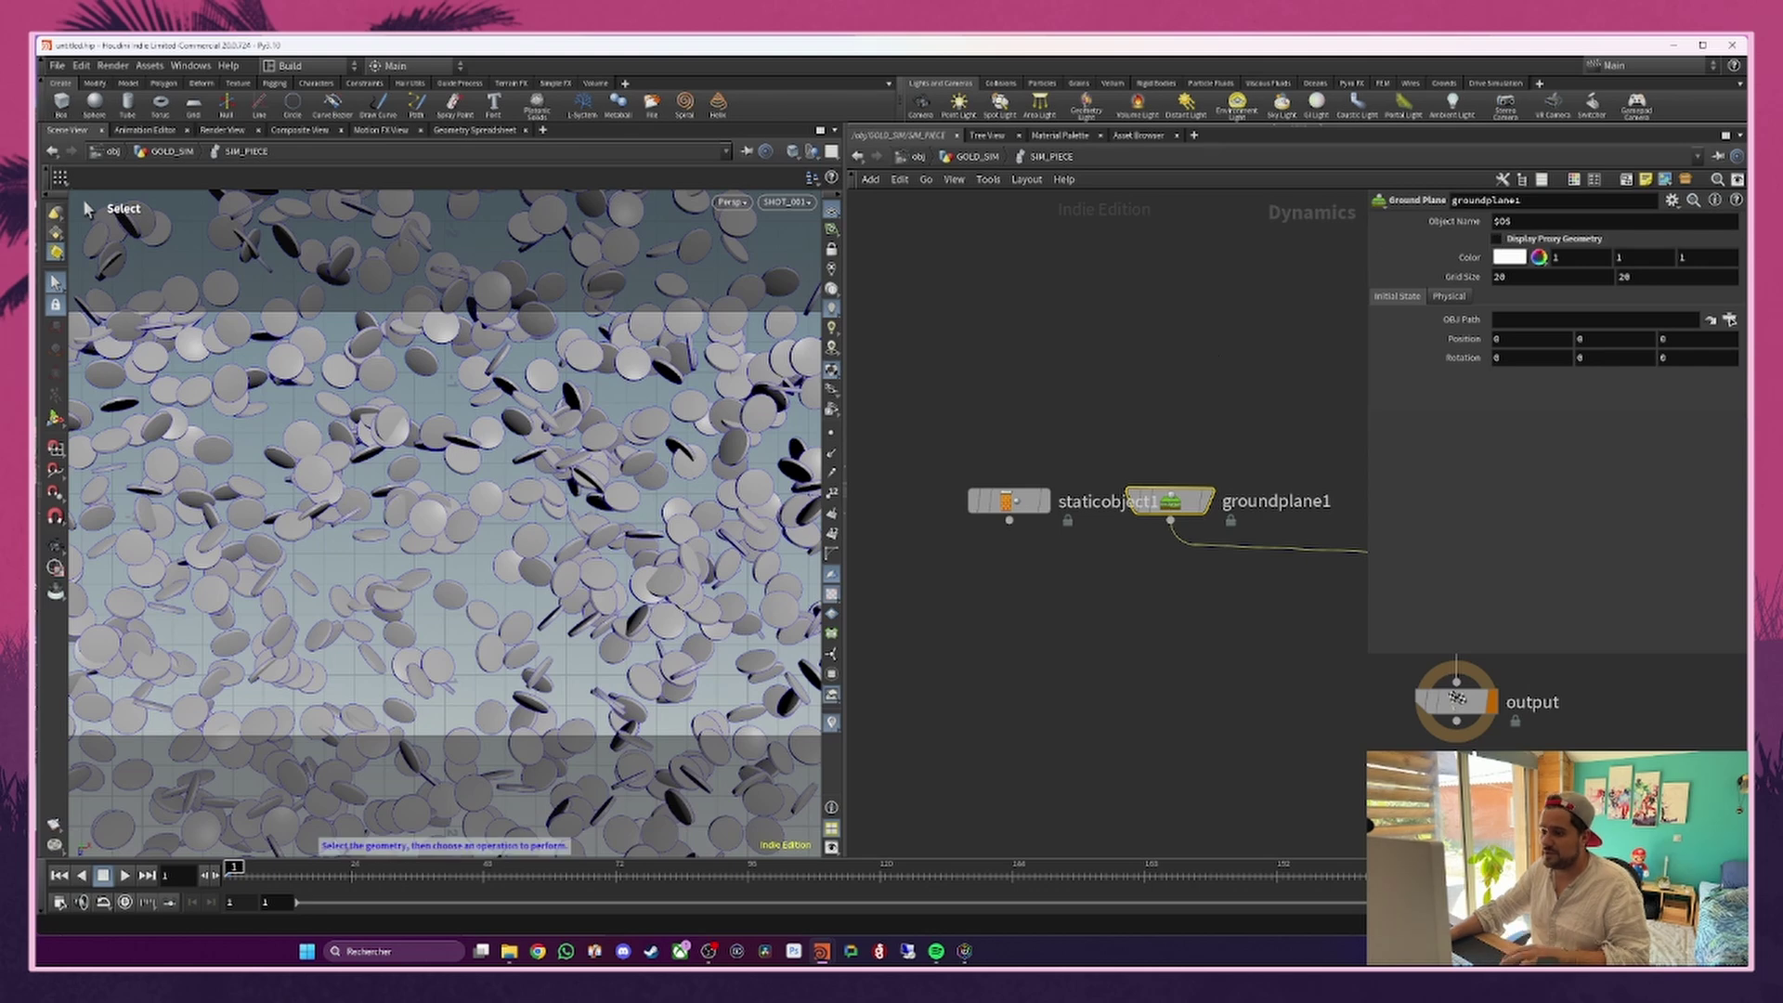
Step: Add a Merge node near the collision objects and wire staticobject1 and groundplane1 into it
scroll(1086, 583, down, 3)
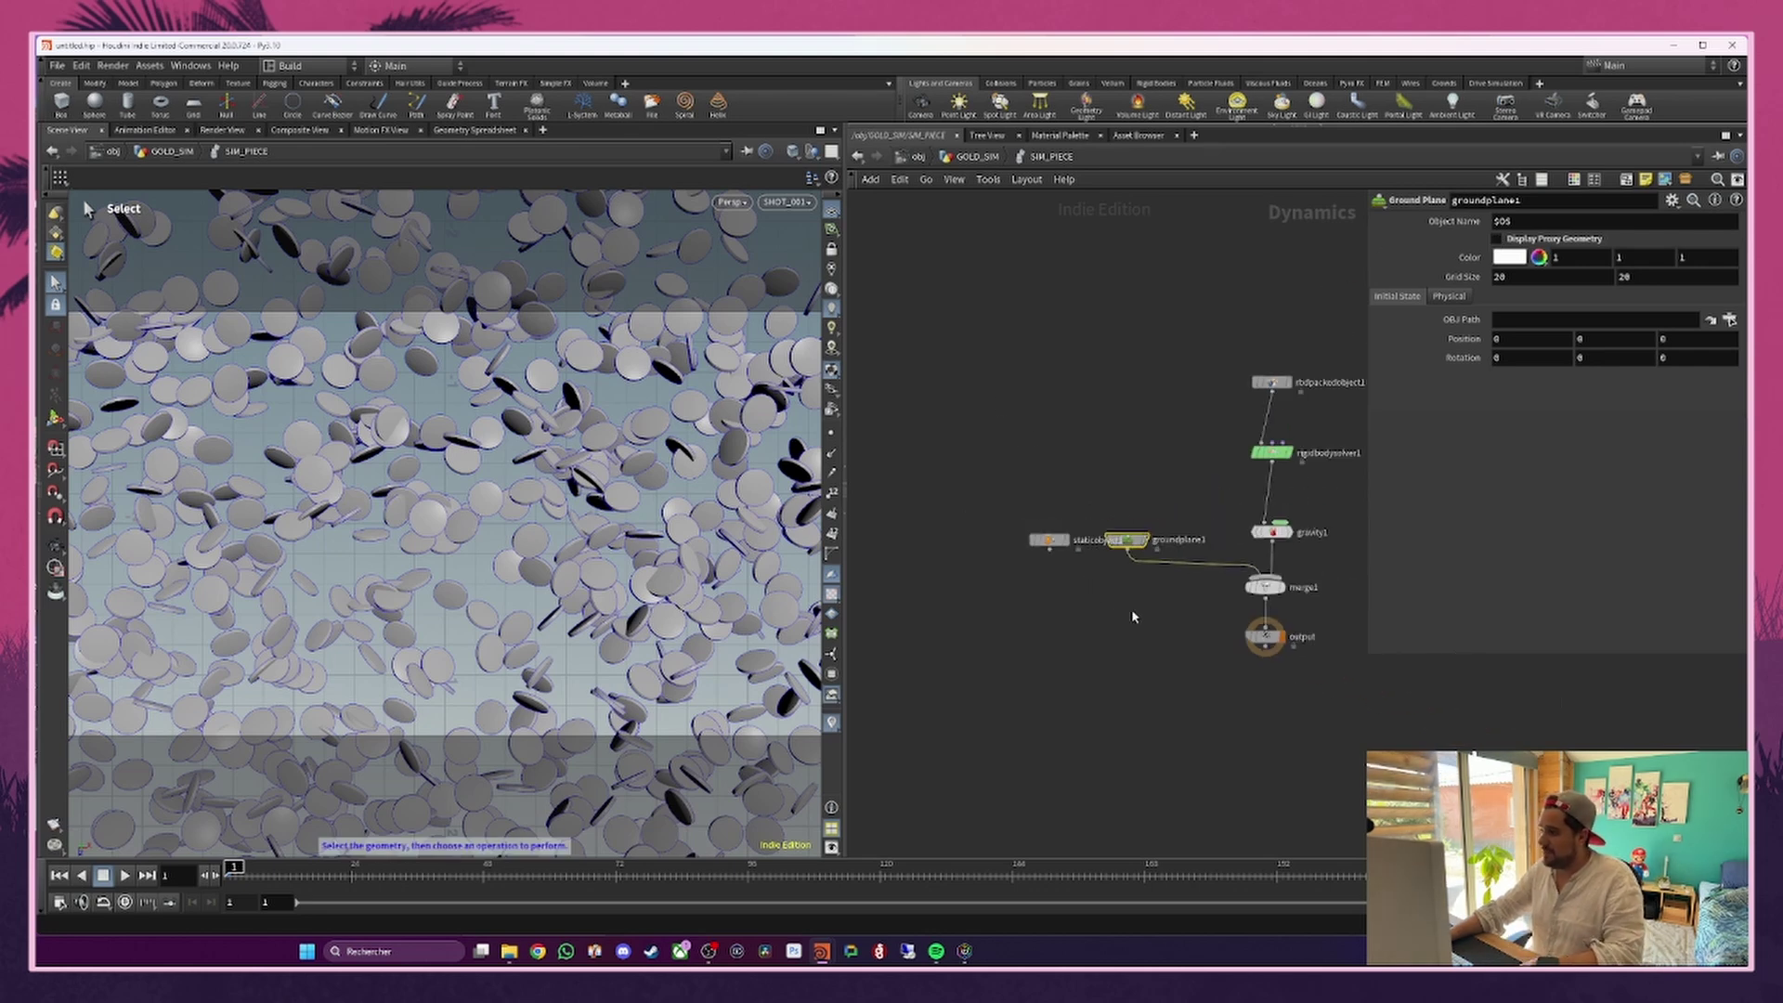
click(1049, 551)
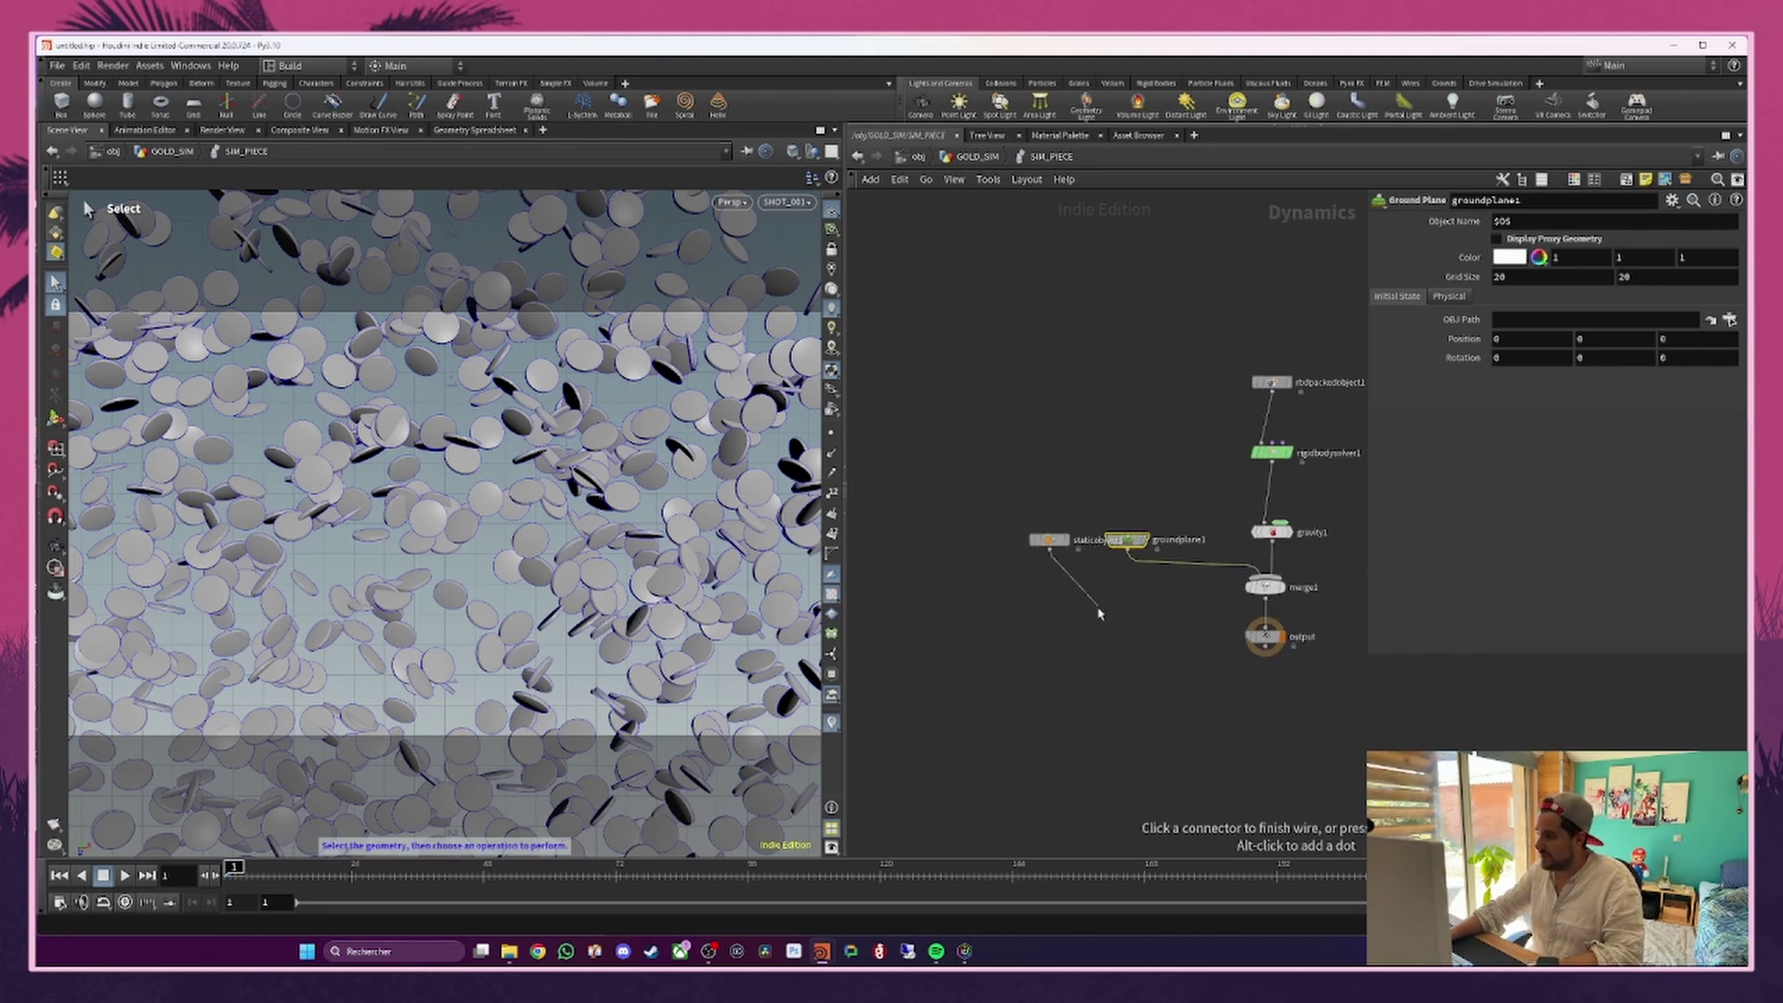
key(Tab)
text(merge)
key(Return)
click(1094, 621)
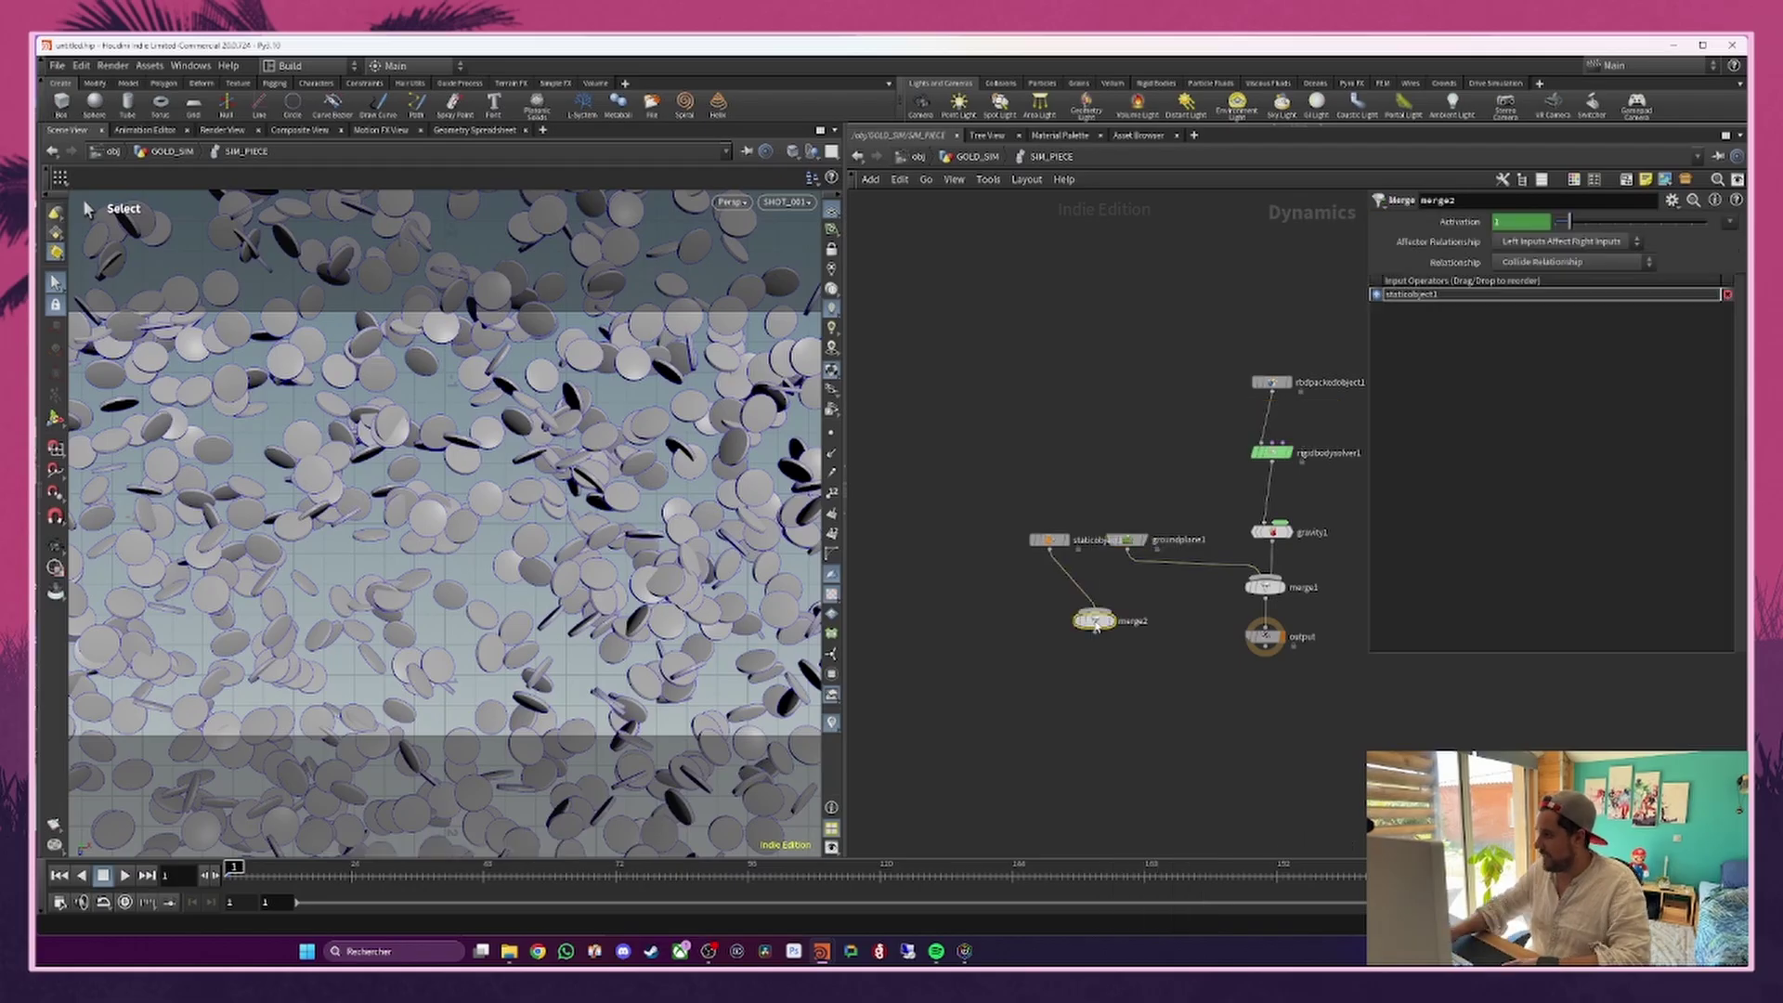
drag(1096, 627, 1103, 587)
scroll(1116, 570, up, 2)
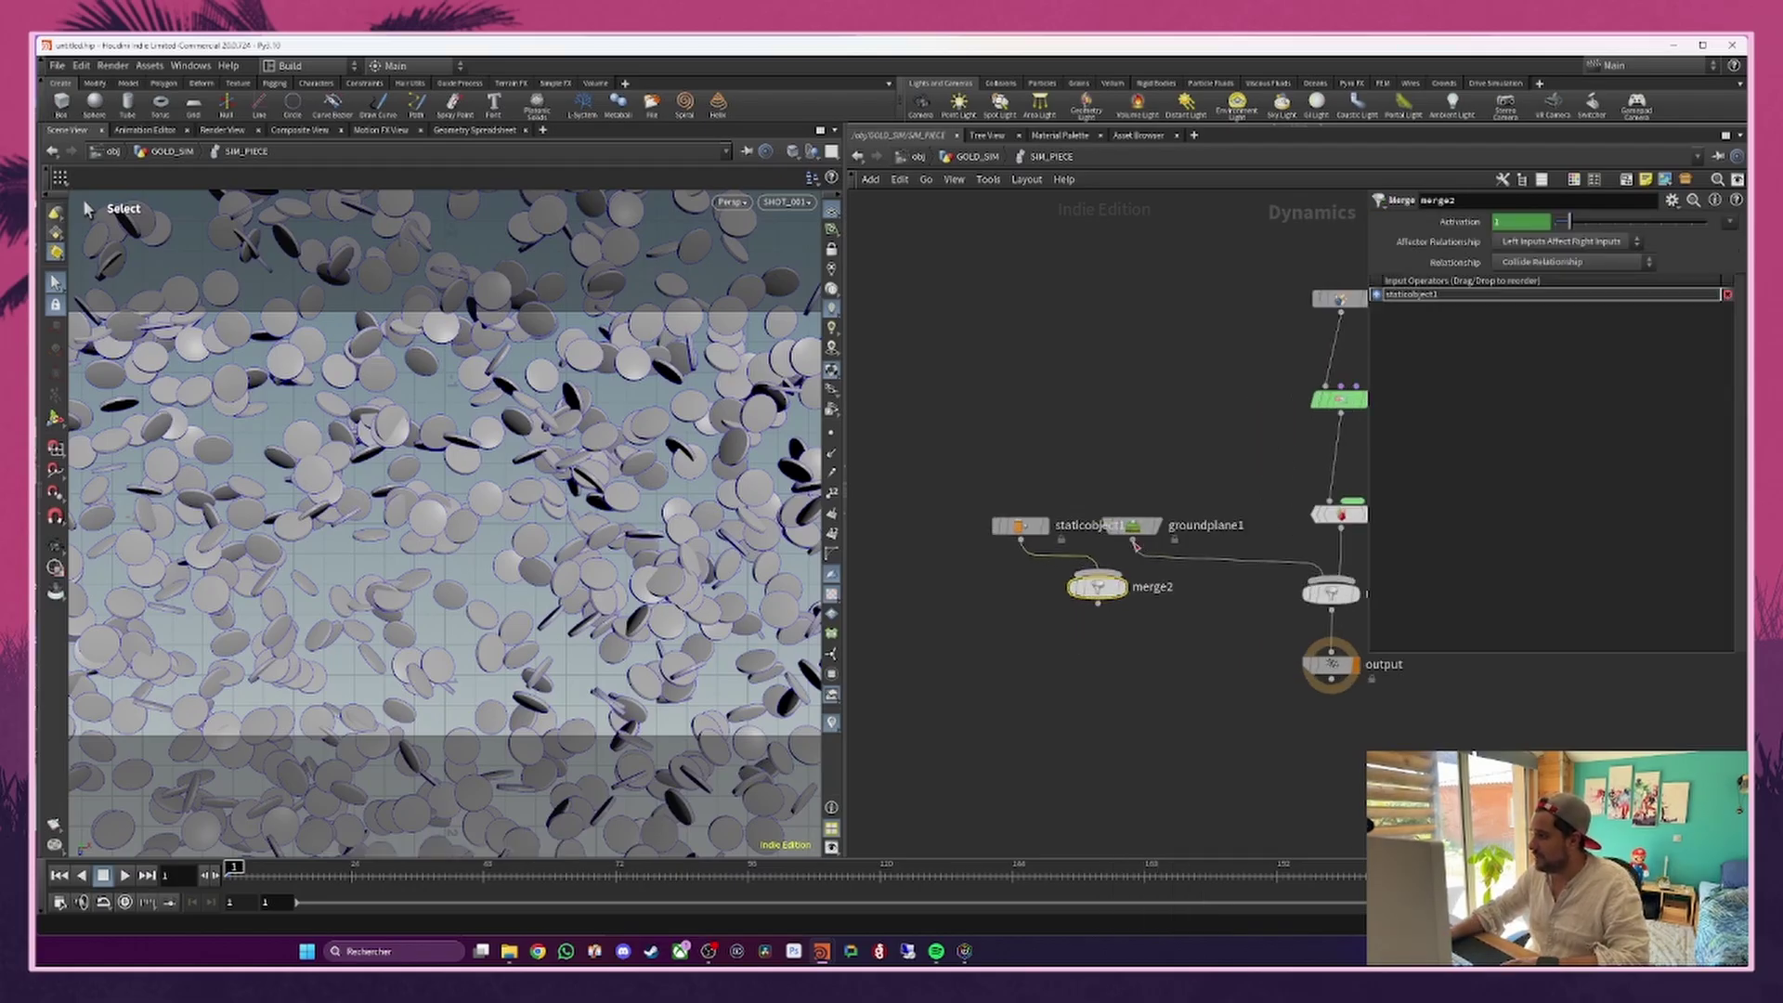
click(1134, 543)
click(1097, 572)
Step: Replace the ground plane's direct connection to merge1 with the output of merge2, and play the first frames of the simulation
drag(1010, 492, 1162, 542)
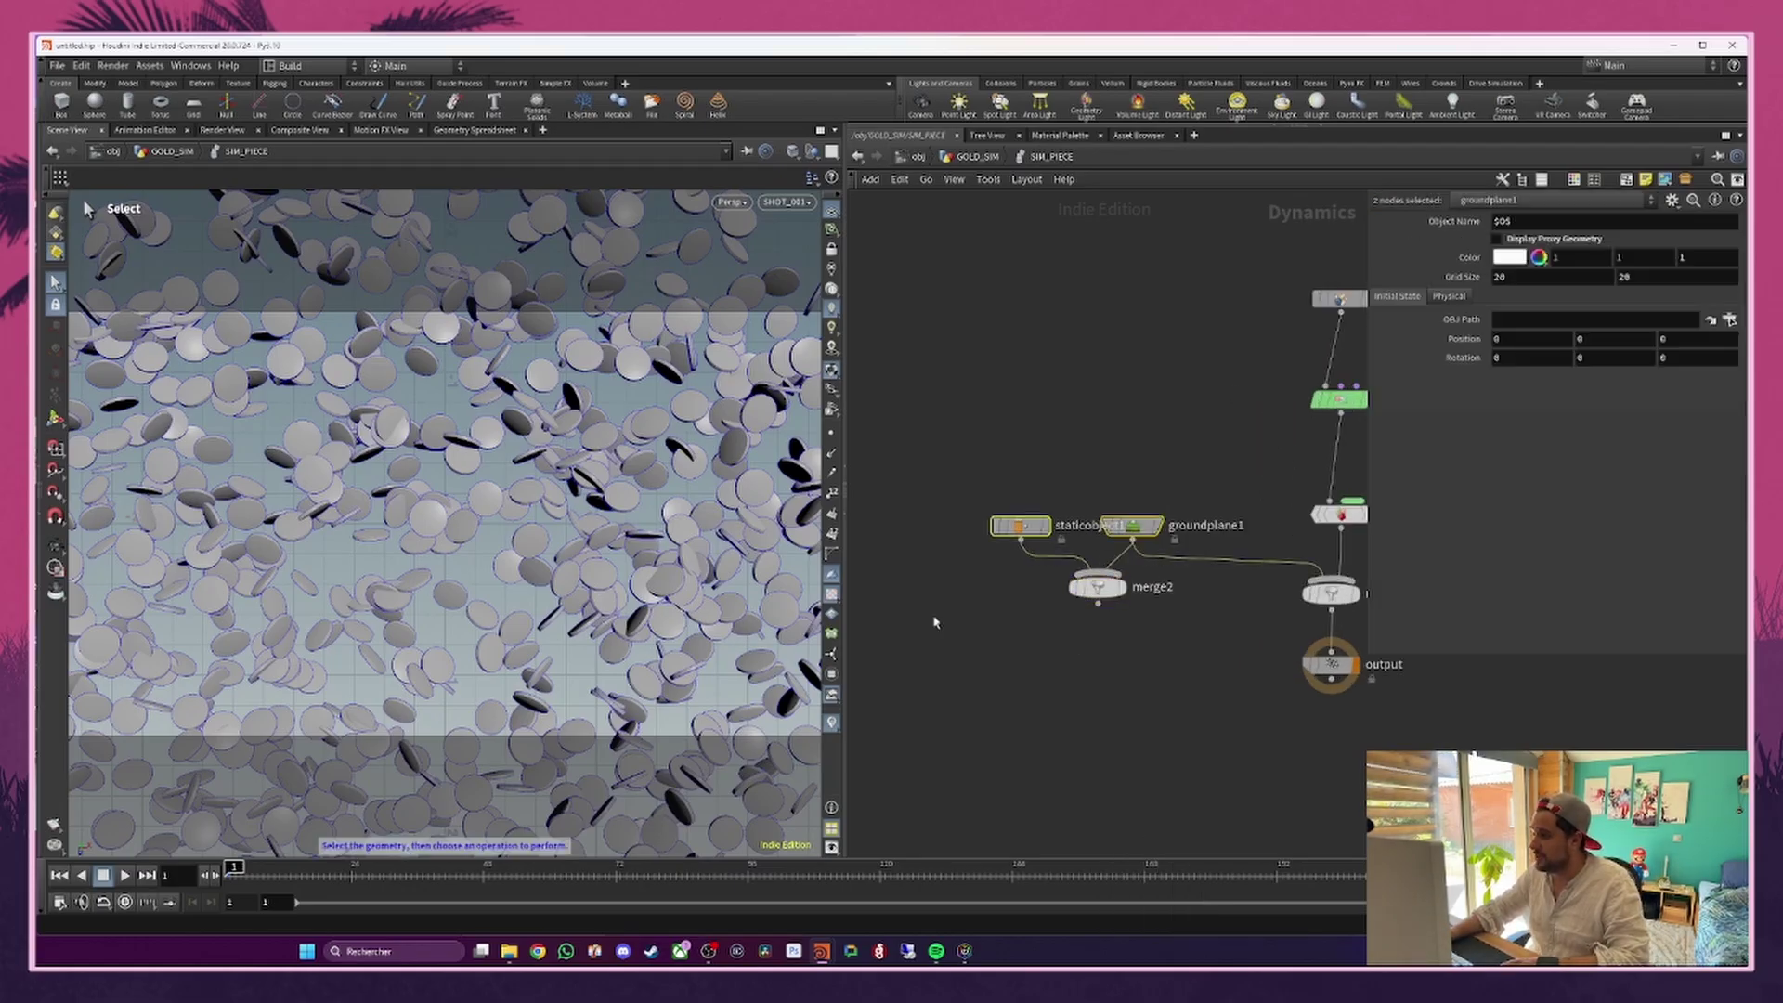
drag(936, 432, 1077, 531)
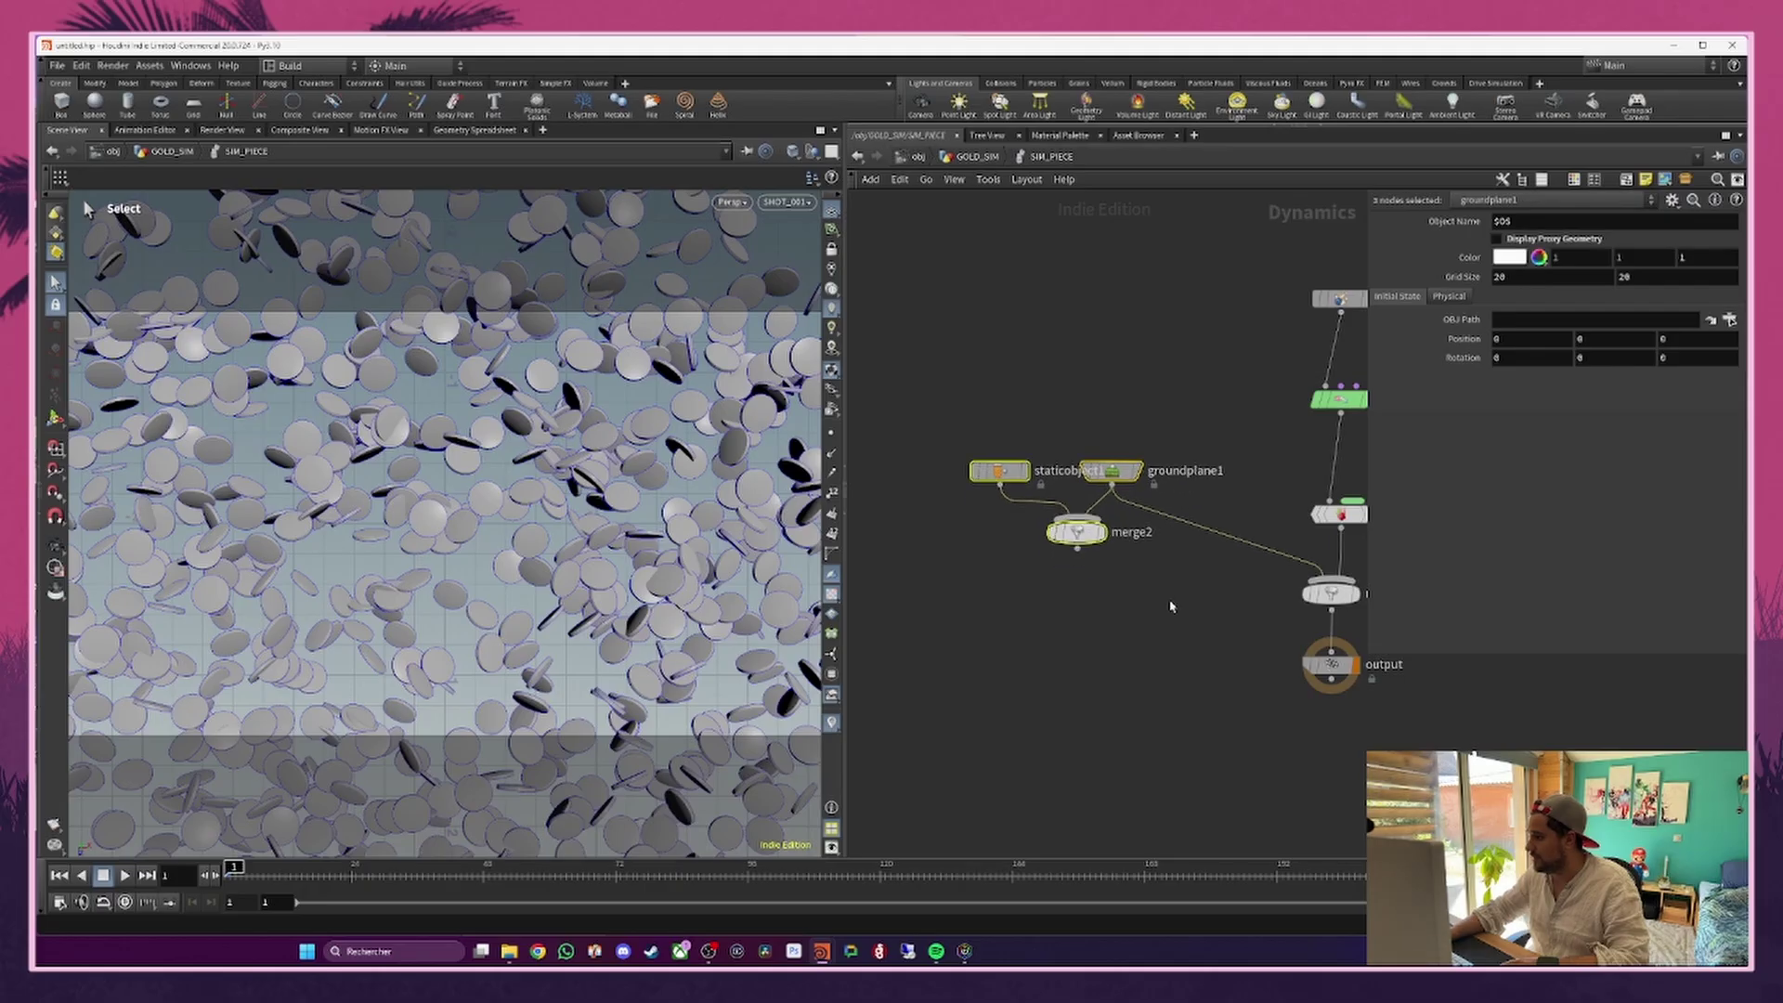
scroll(1125, 459, up, 2)
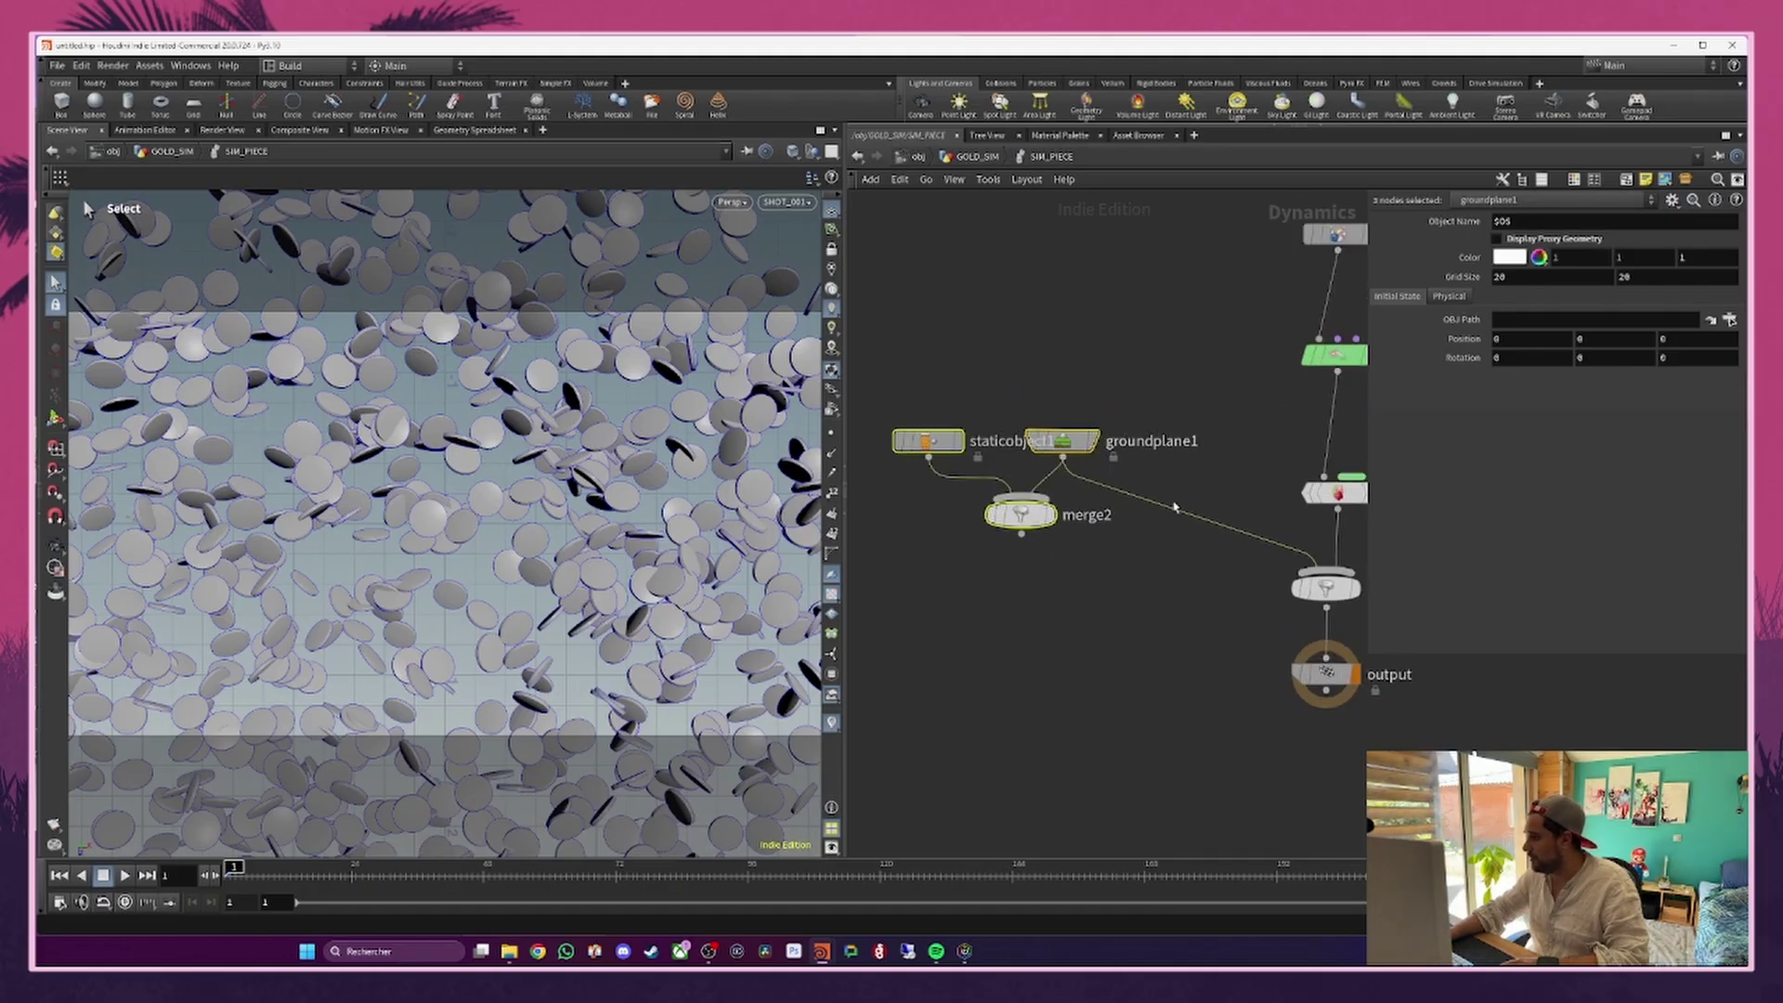
drag(1319, 566, 1011, 547)
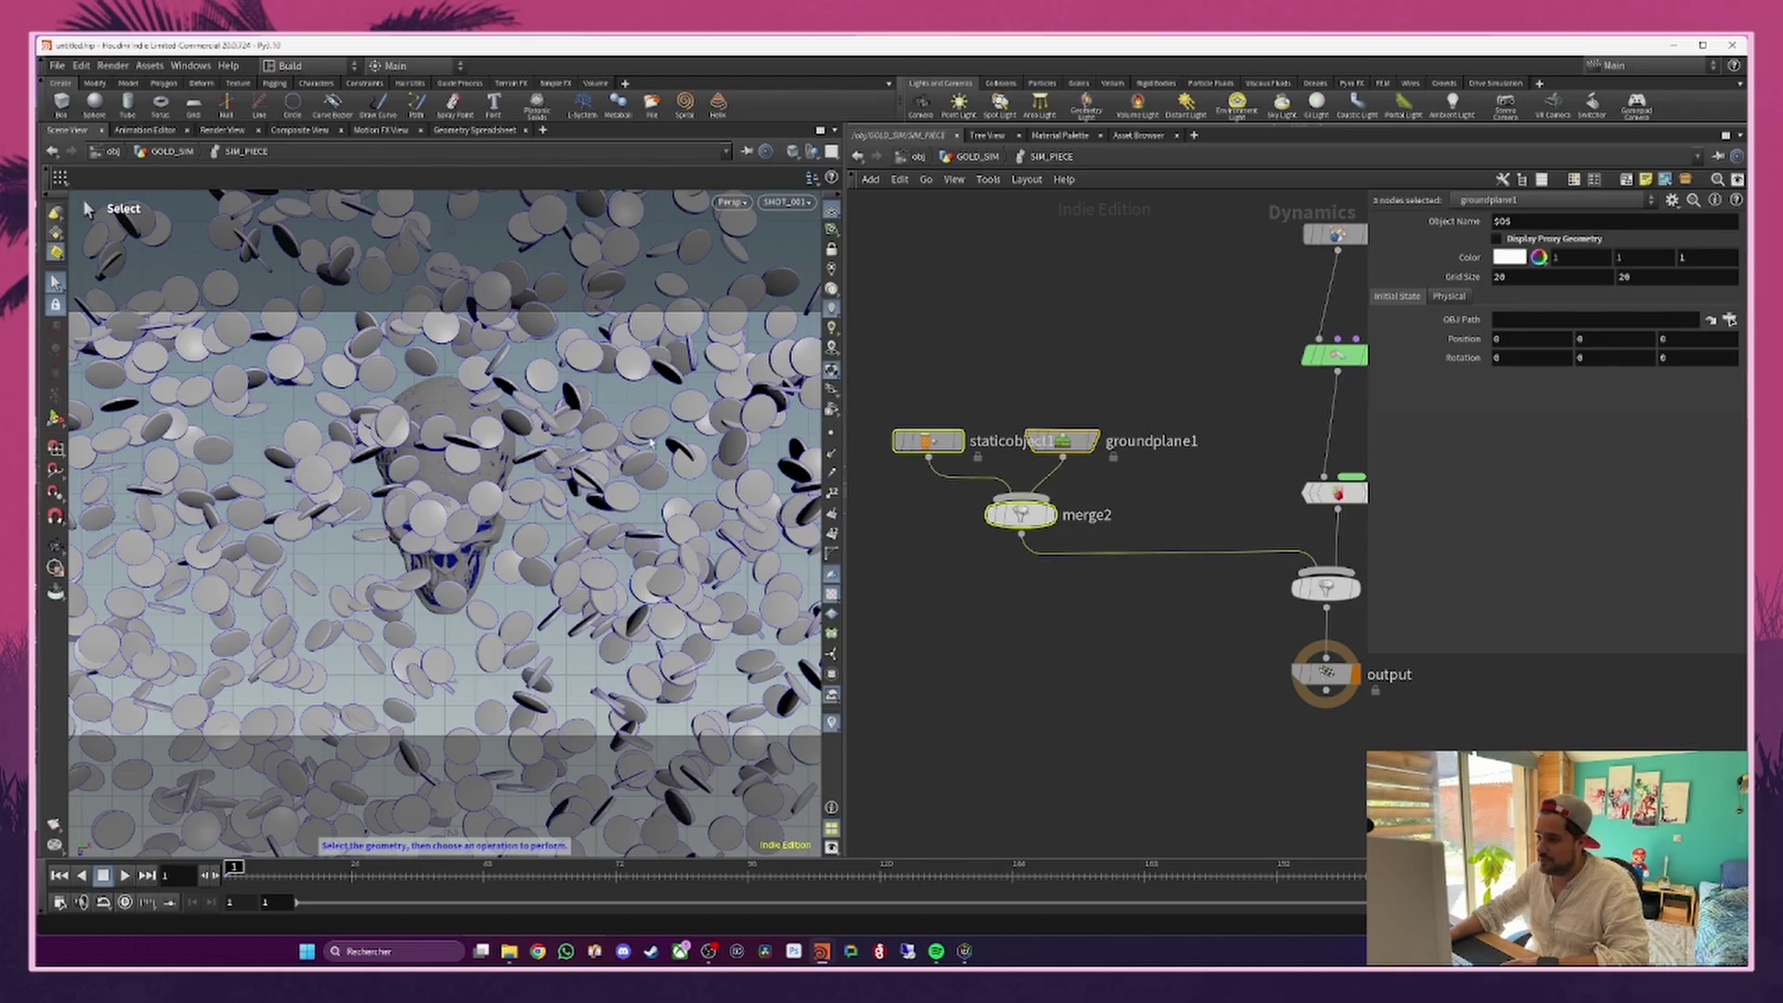
click(124, 876)
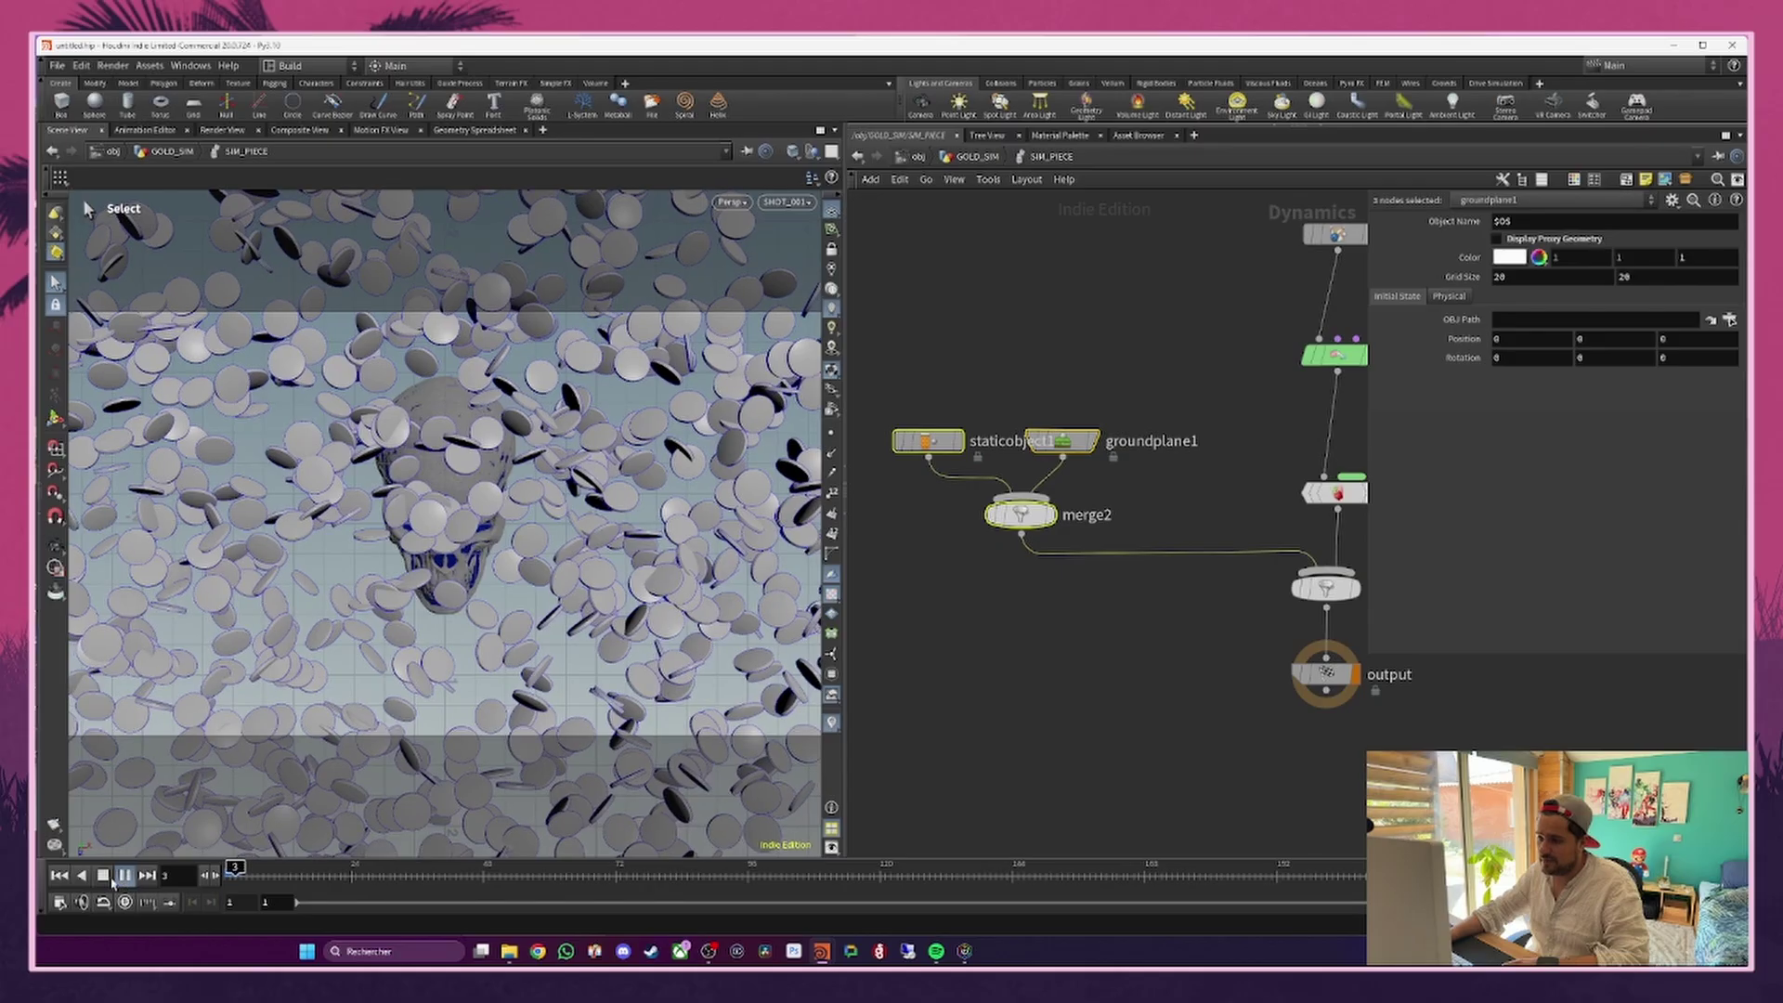
click(103, 875)
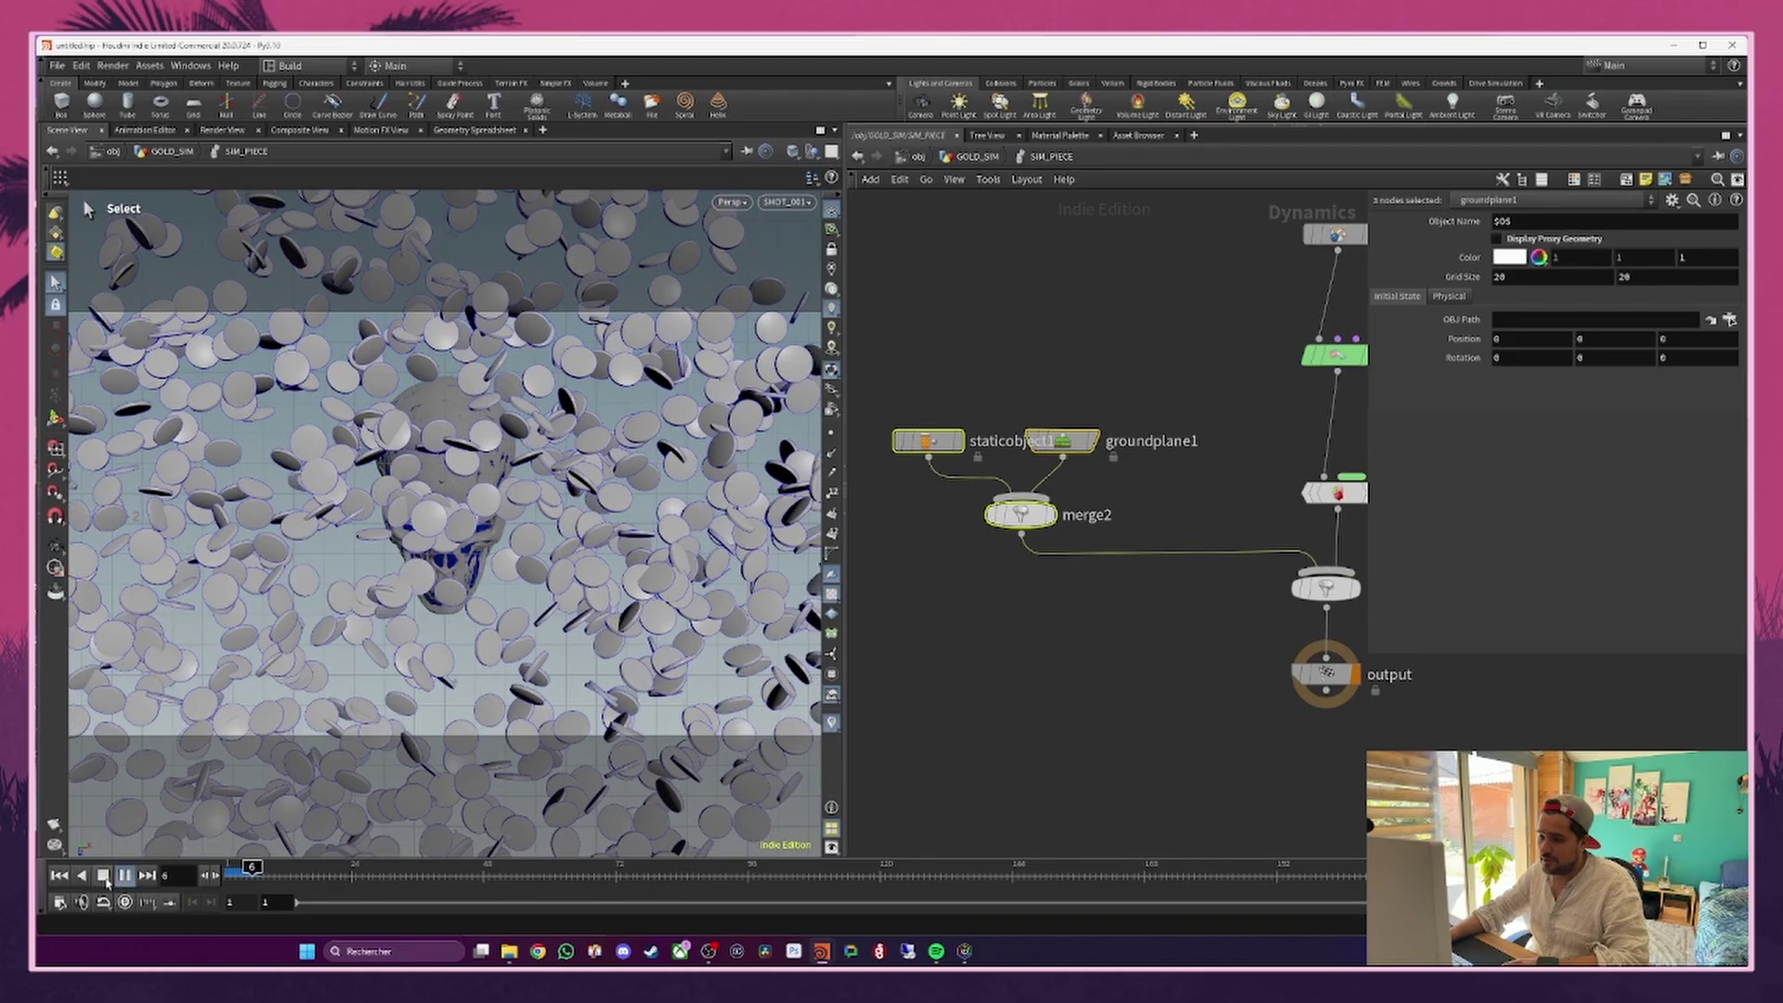
Step: Turn off Display Geometry on staticobject1 and inspect its collision guide up close beneath the coins
click(927, 440)
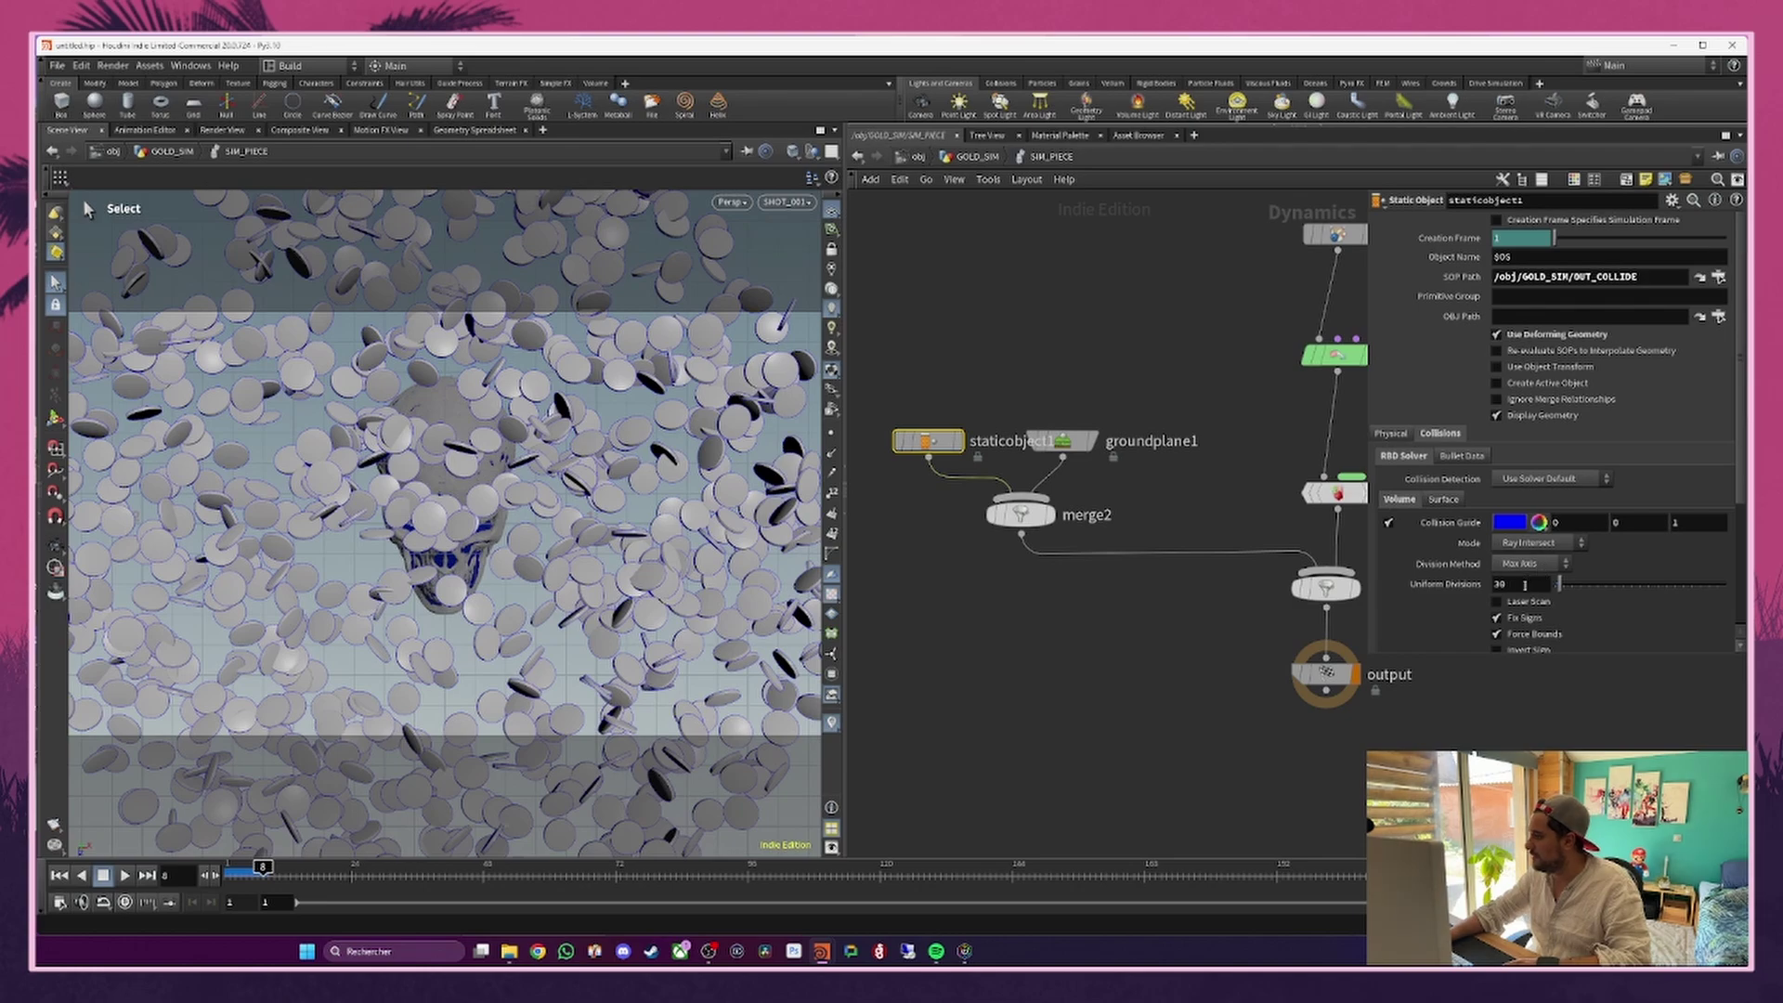
alt+drag(502, 557, 395, 471)
scroll(464, 548, down, 5)
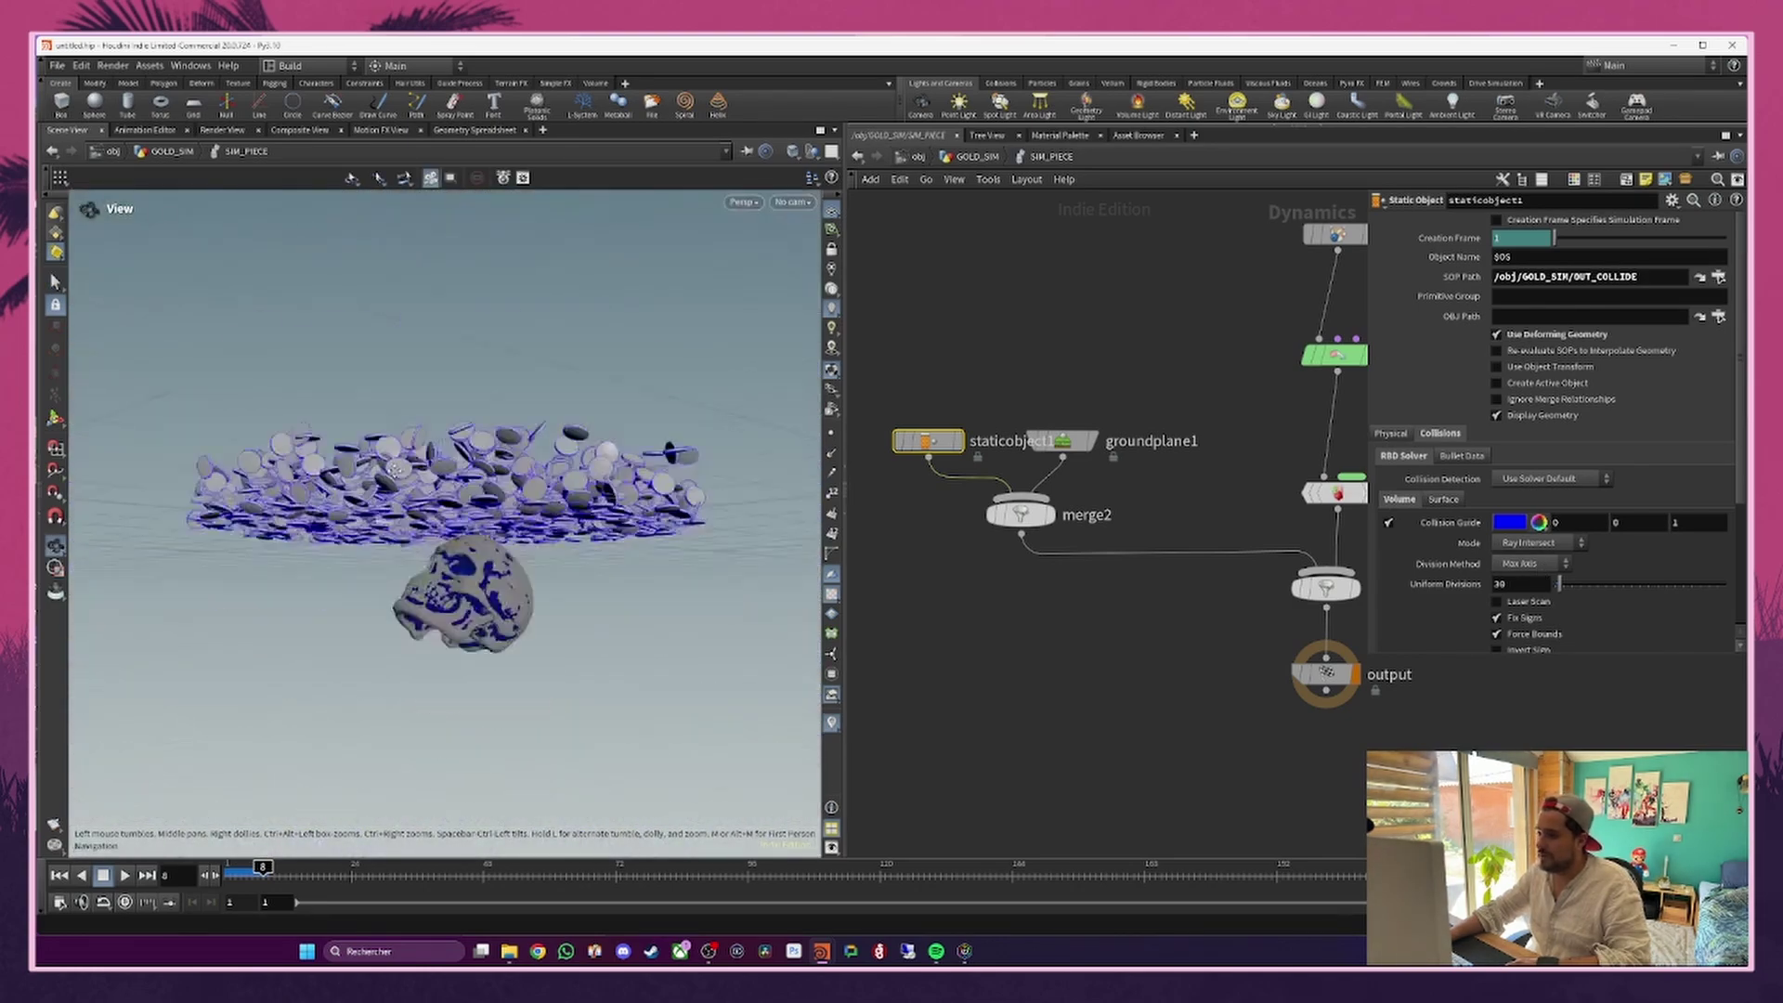
scroll(394, 471, up, 5)
click(1496, 415)
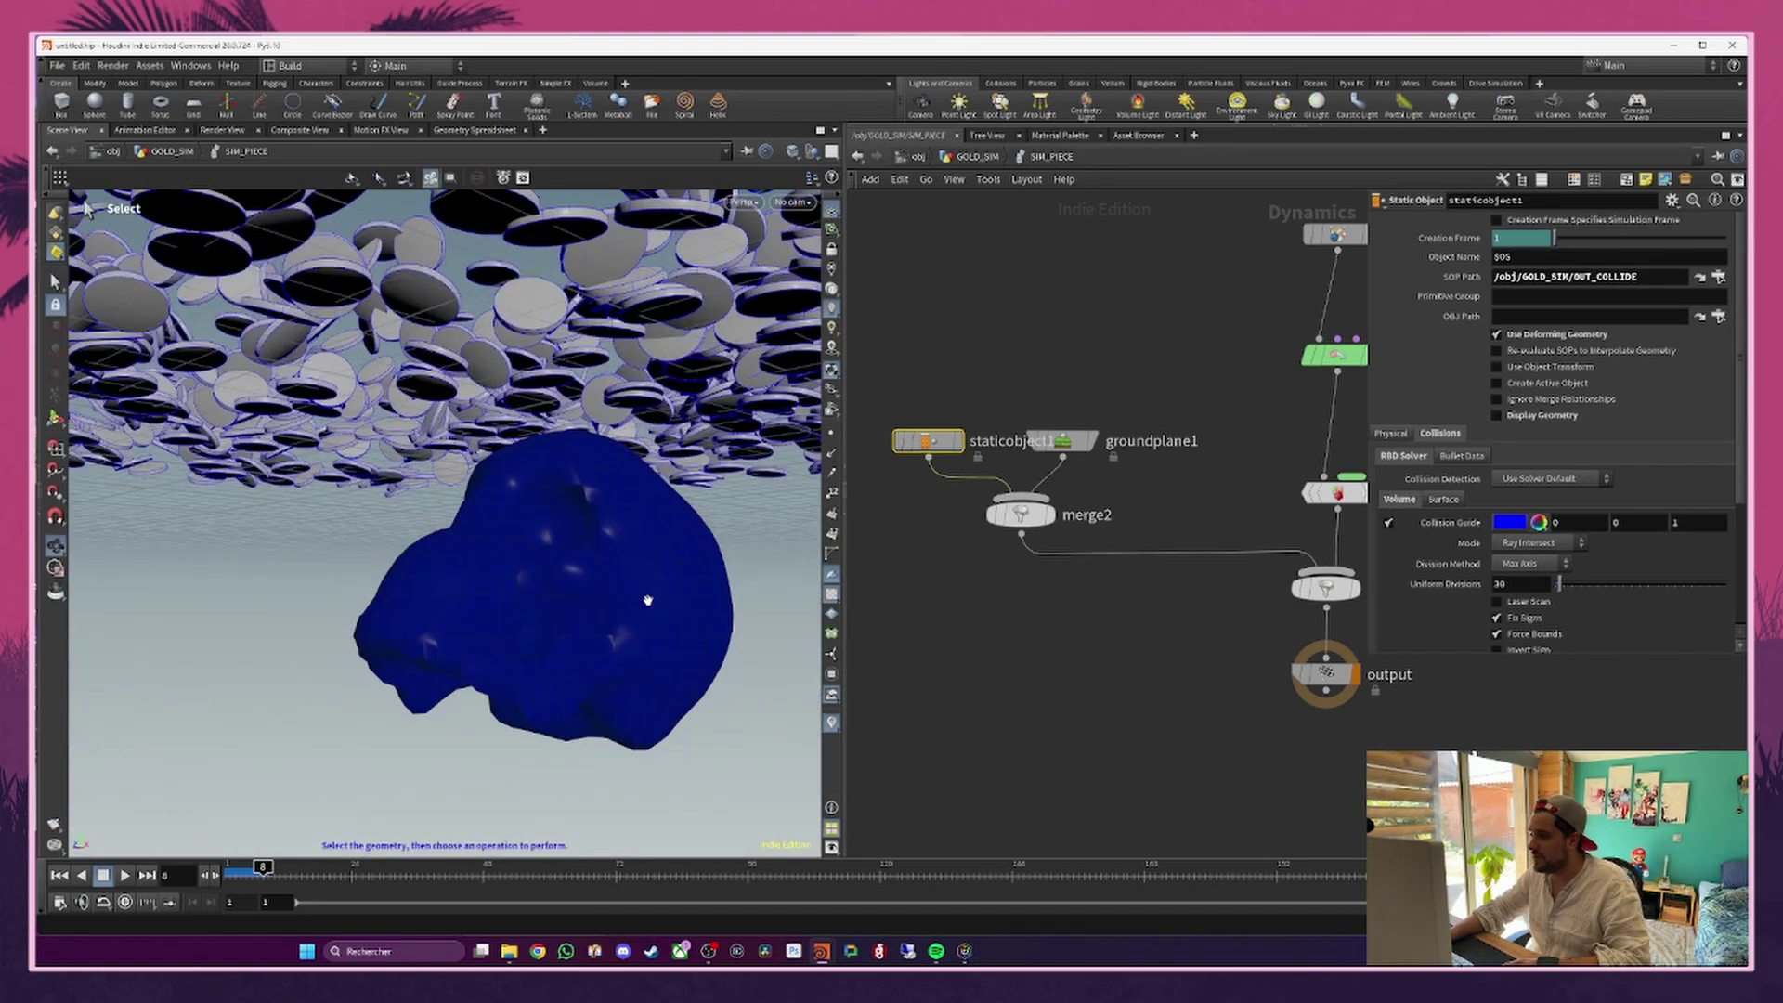
alt+drag(647, 601, 520, 464)
scroll(545, 535, up, 3)
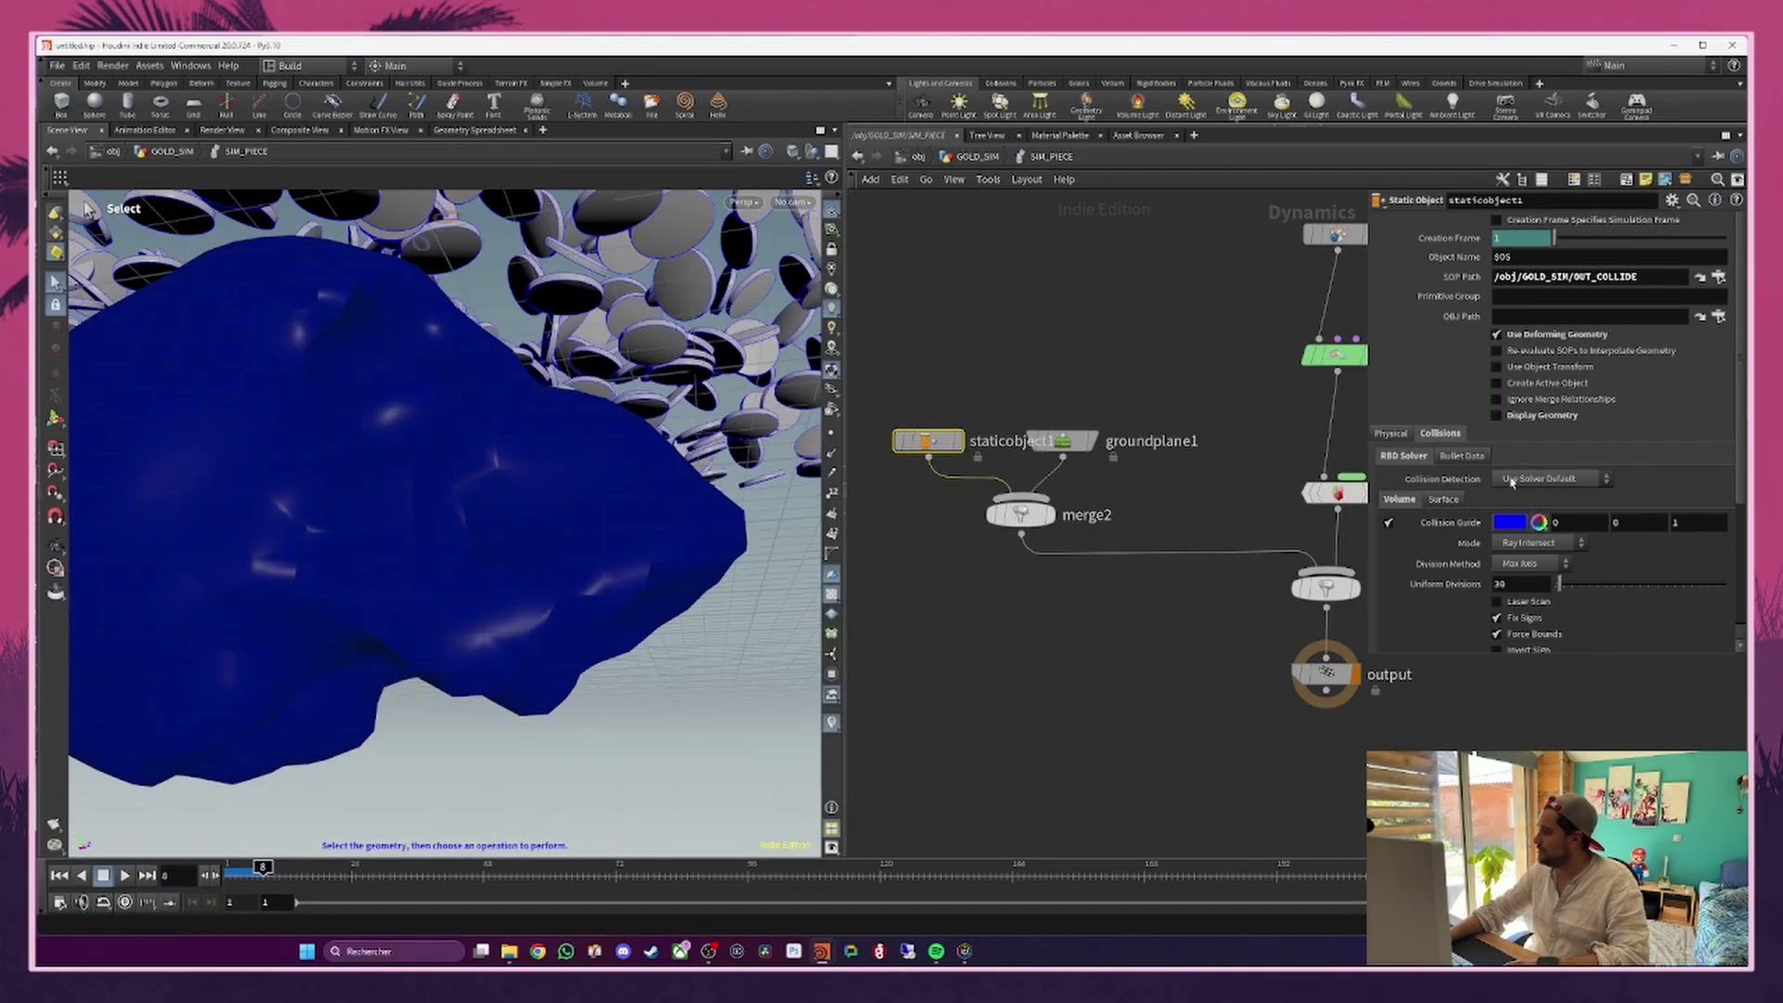
Step: Show the guide geometry for the static object's Bullet collision data
click(1462, 456)
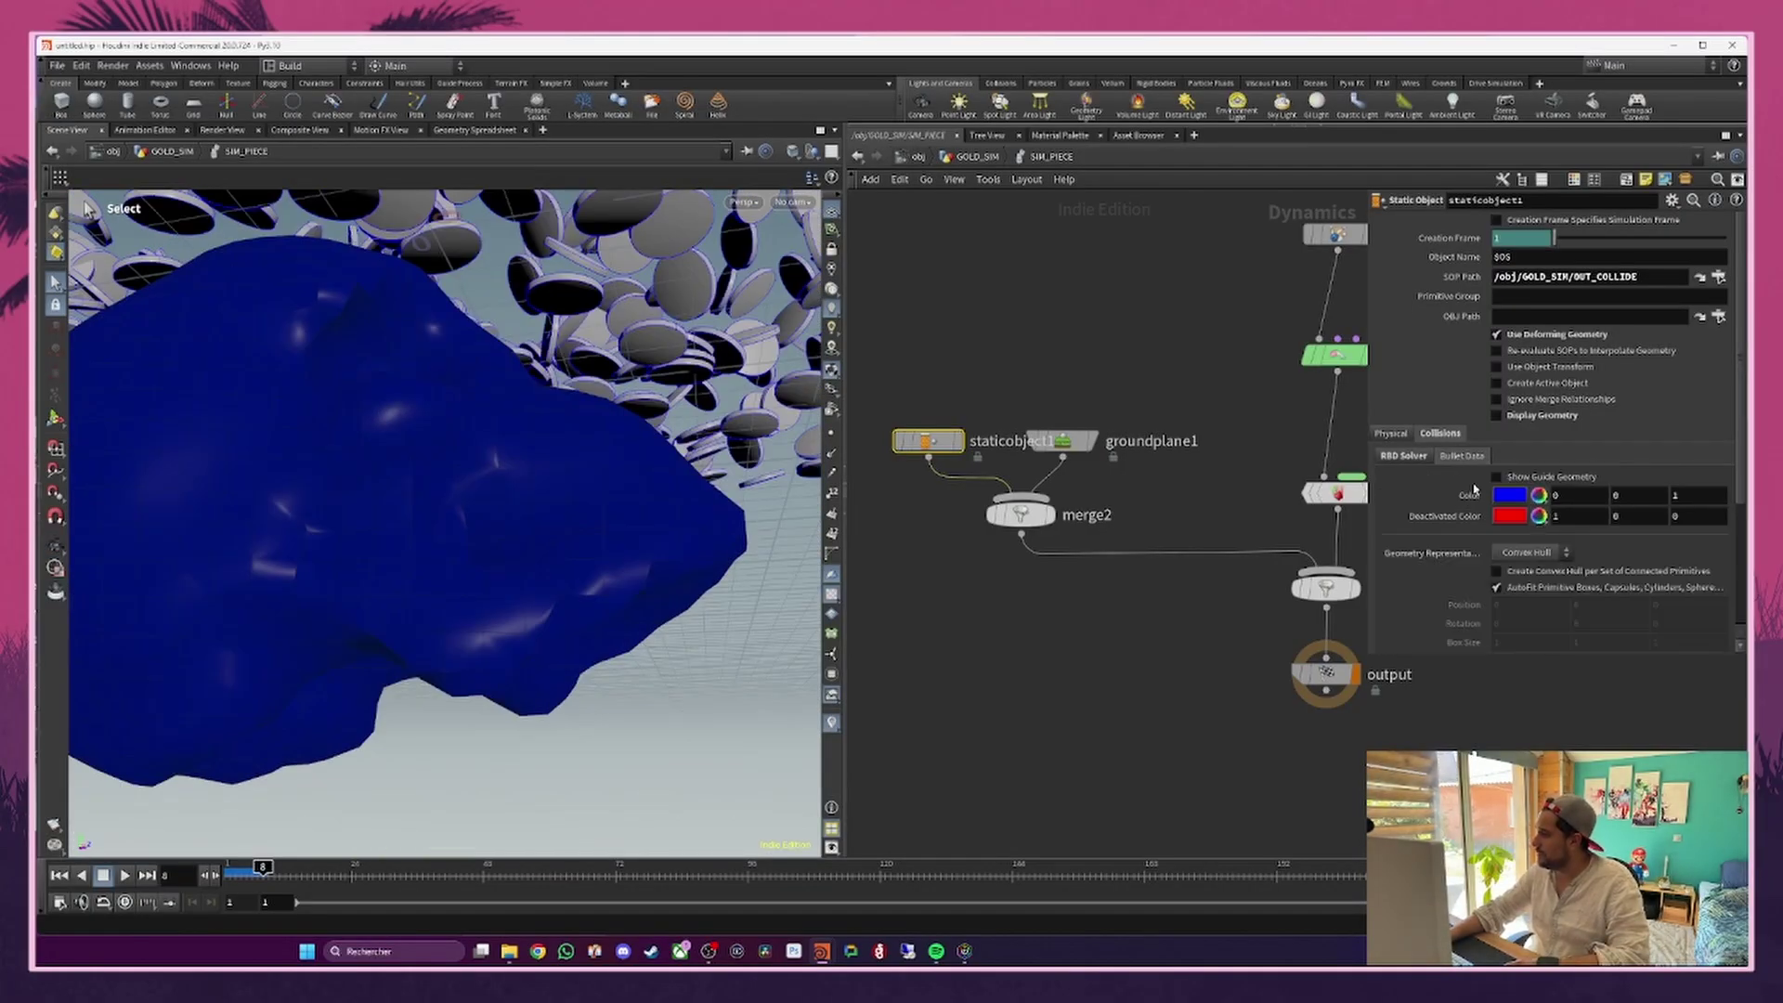
click(1497, 477)
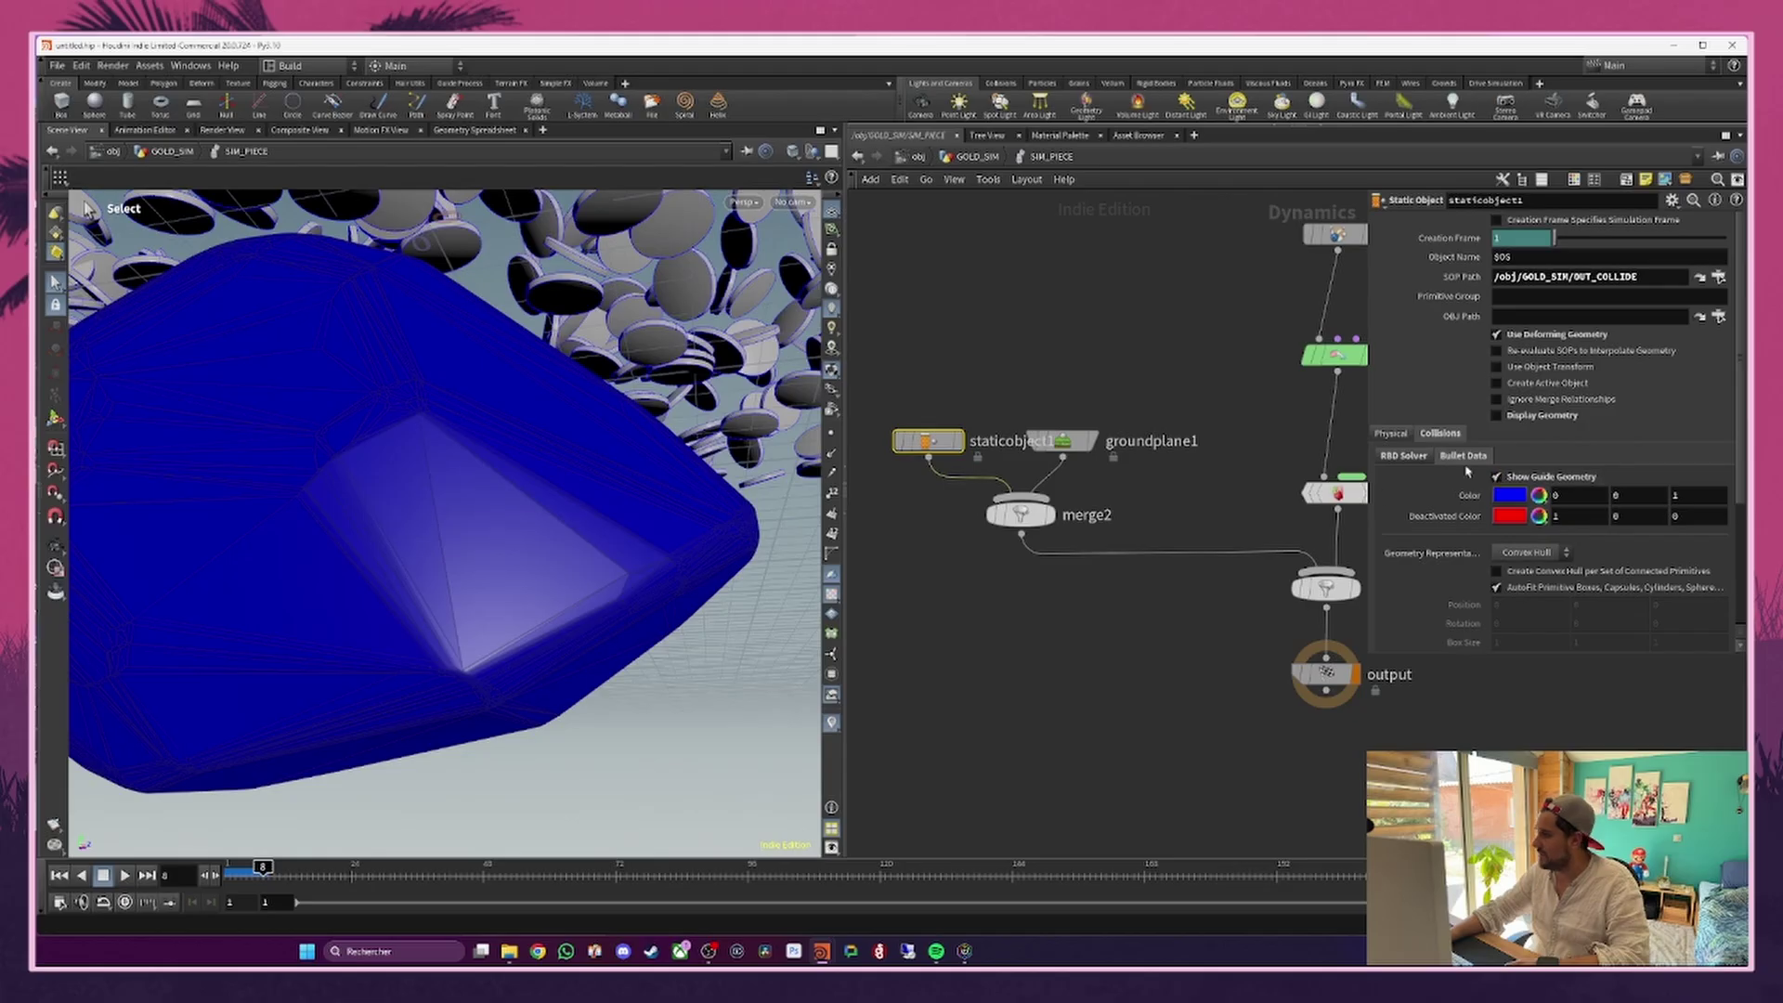
click(1496, 477)
click(1497, 478)
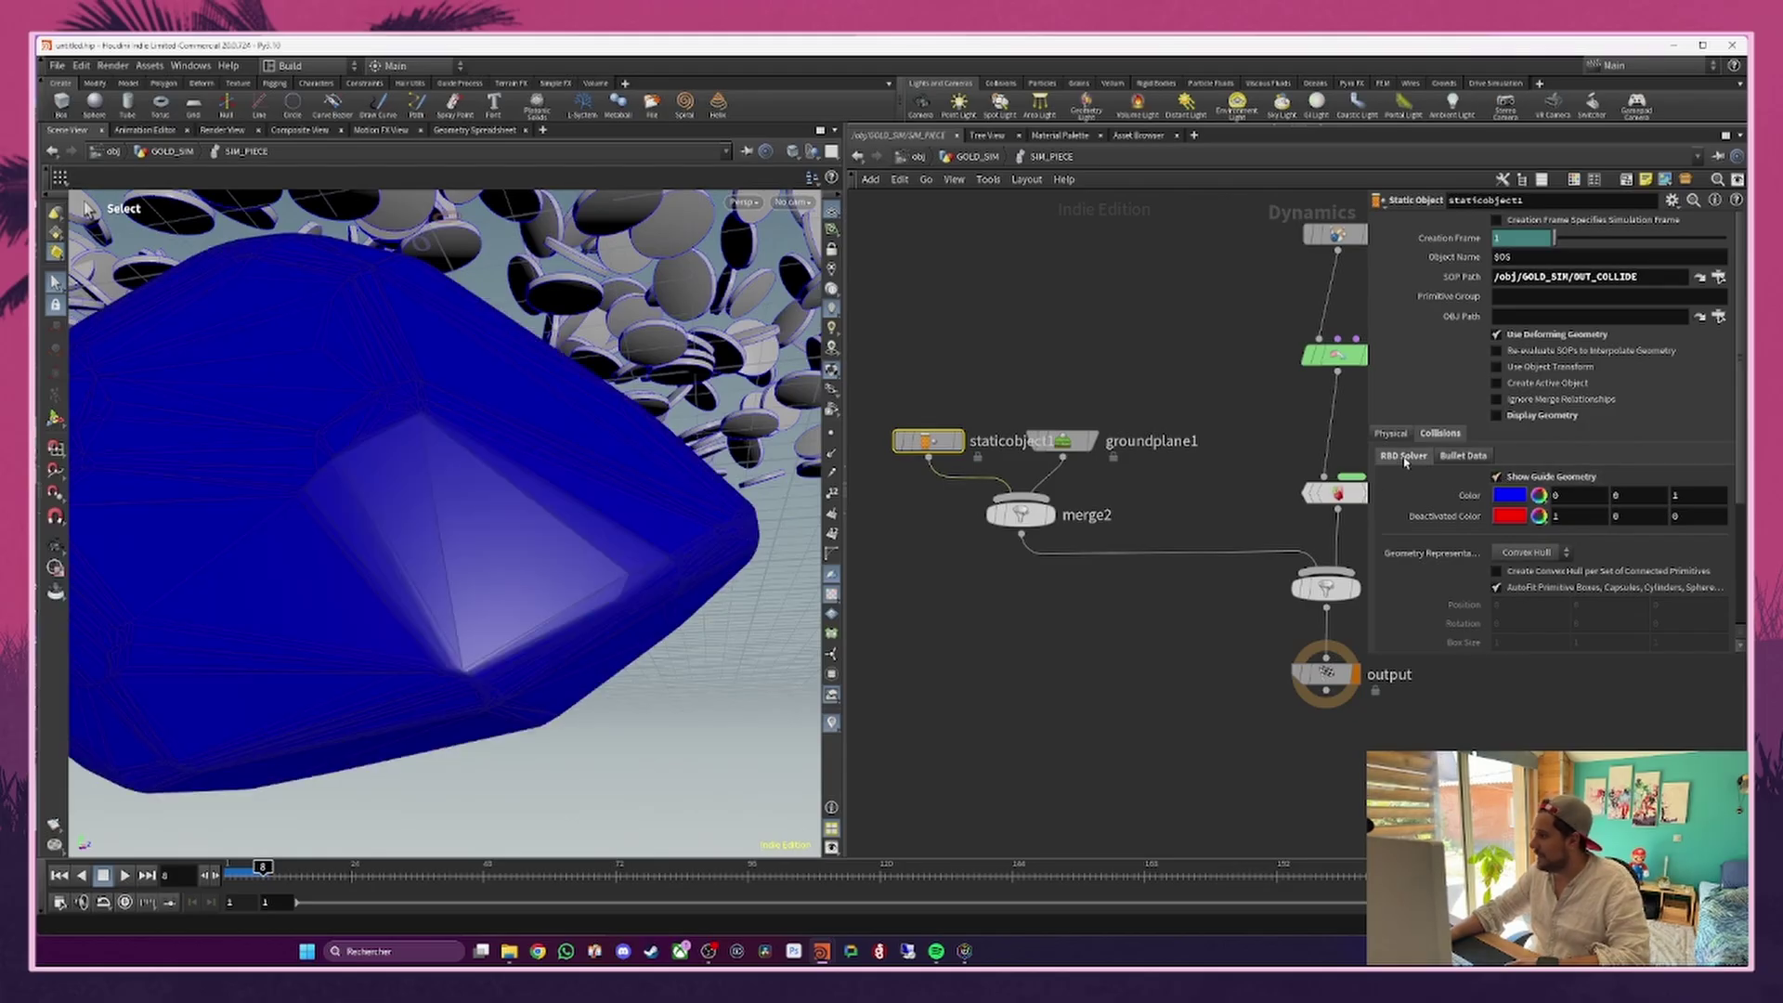
Step: Replay the simulation from the start and view it through the SHOT_001 camera
drag(263, 869, 146, 859)
click(127, 875)
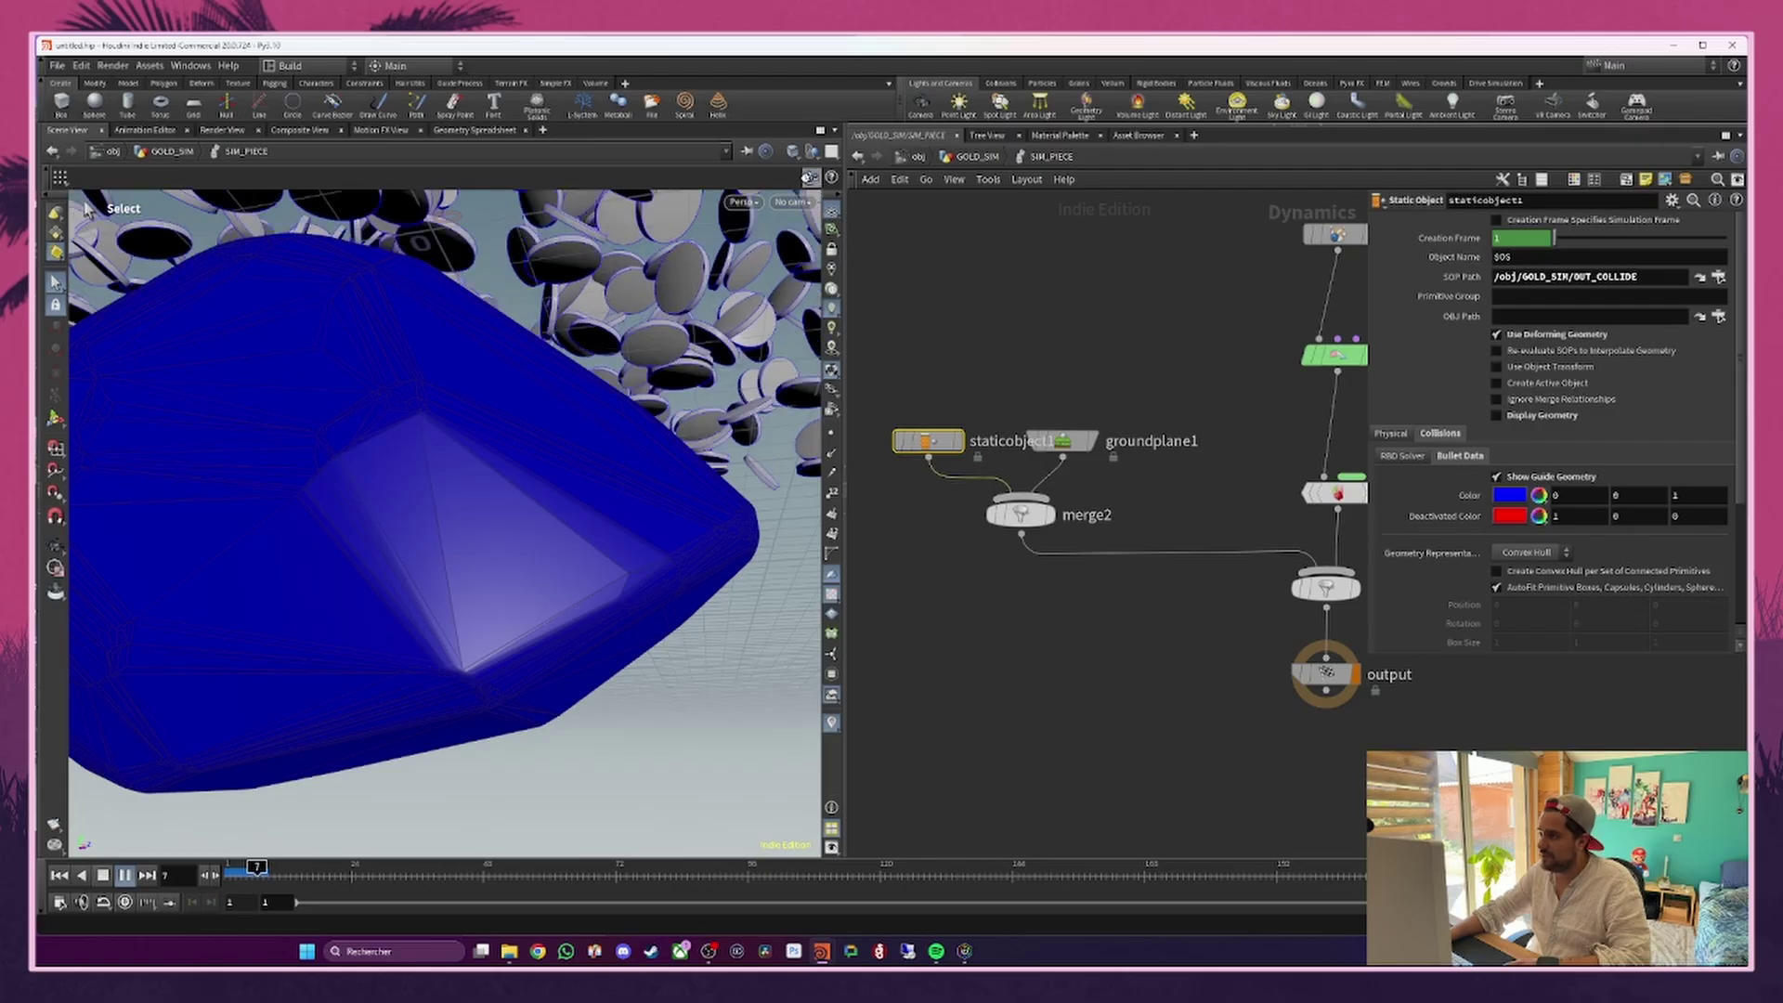
click(786, 202)
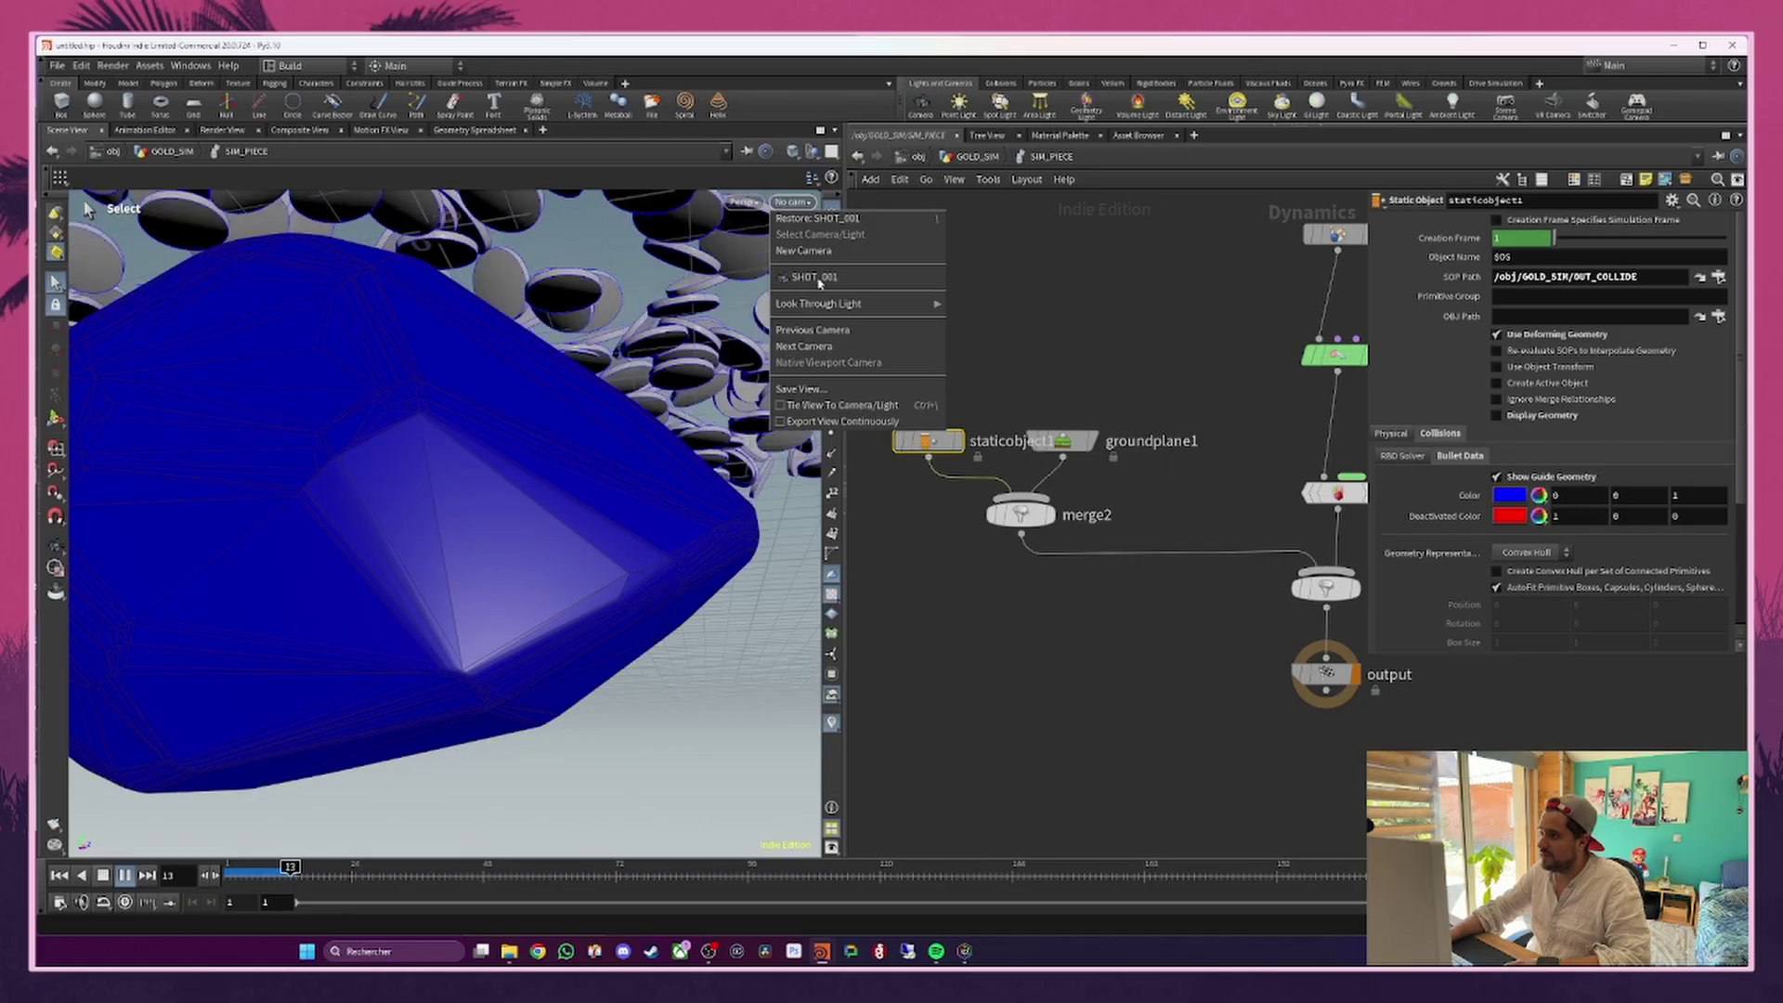
click(816, 279)
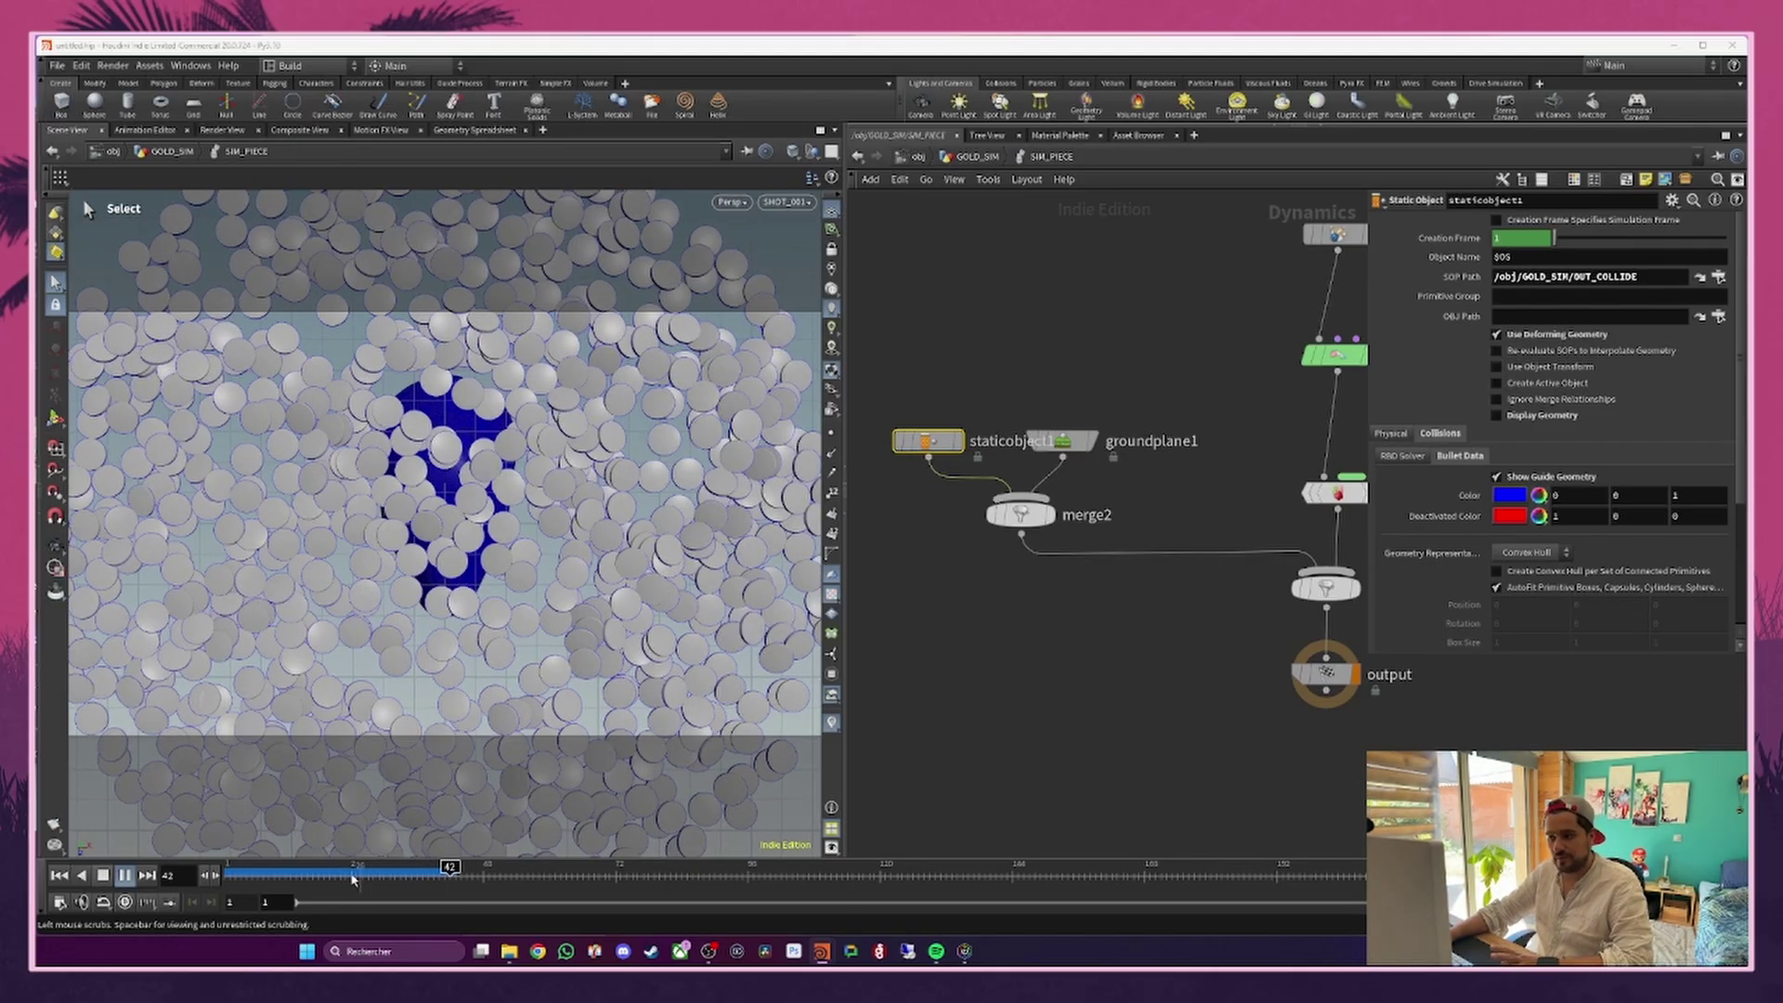
Step: Stop the playback around frame 41 and inspect the coin pile from a low angle
click(444, 873)
alt+drag(492, 594, 597, 481)
alt+right_drag(597, 480, 589, 601)
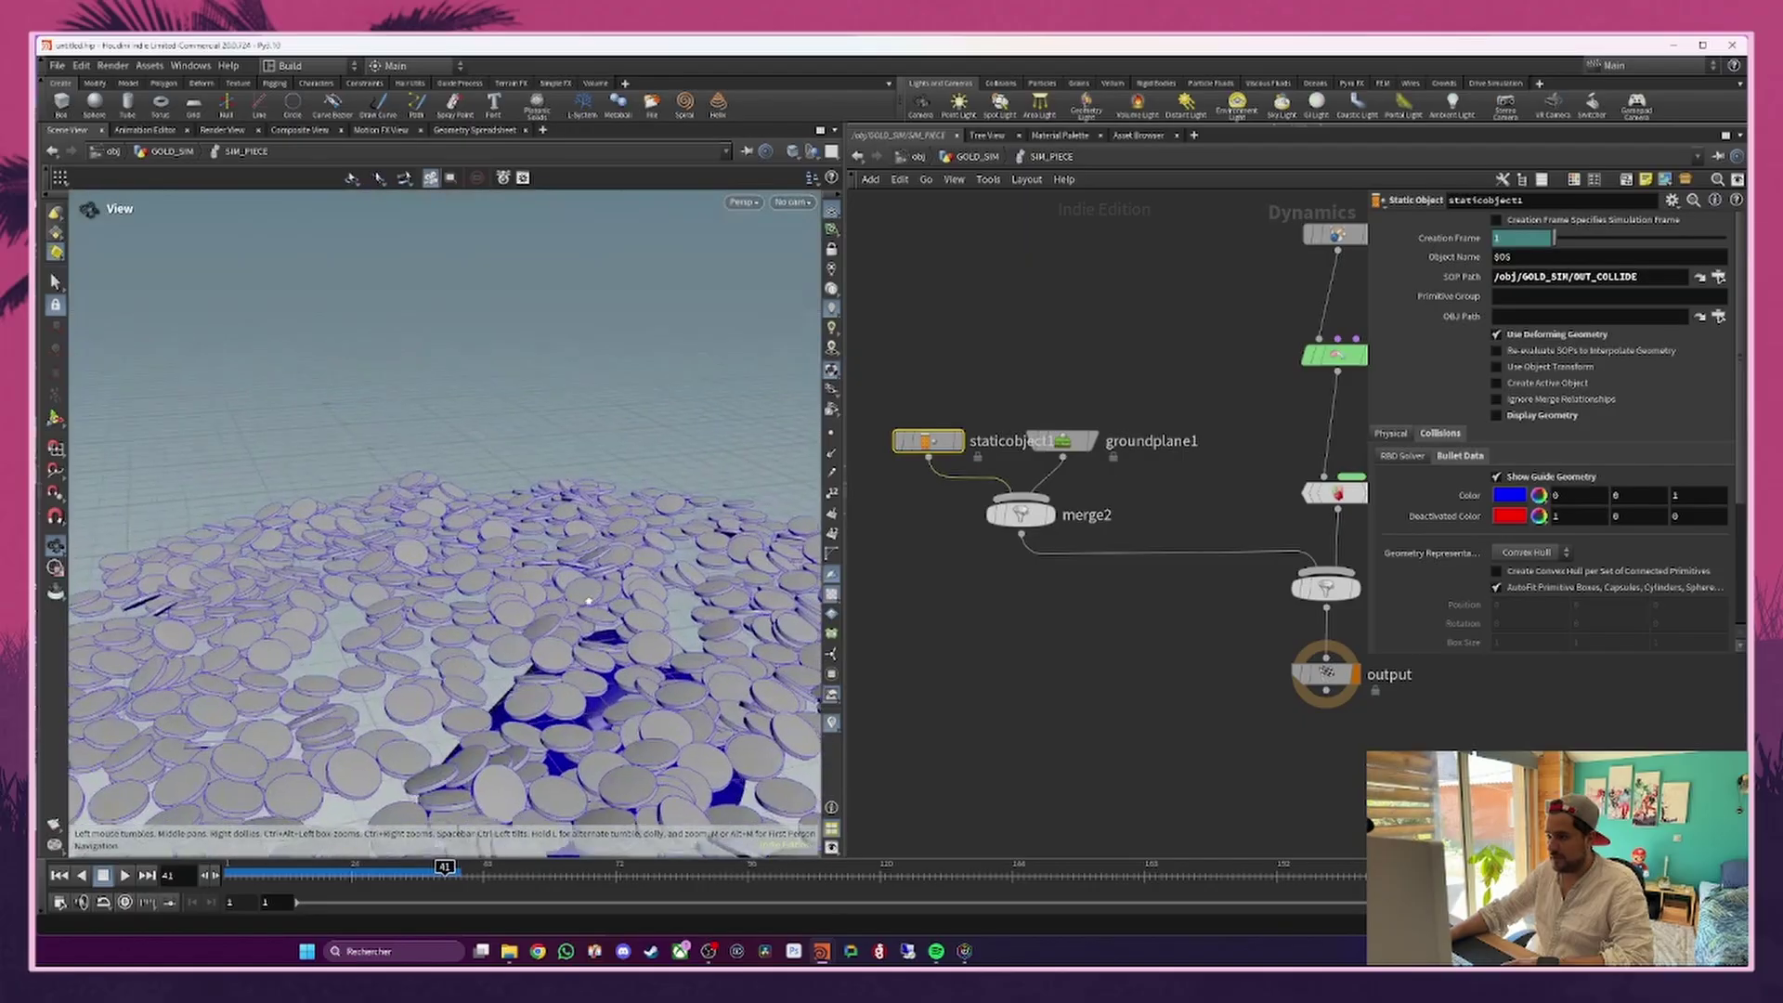
alt+drag(589, 600, 529, 594)
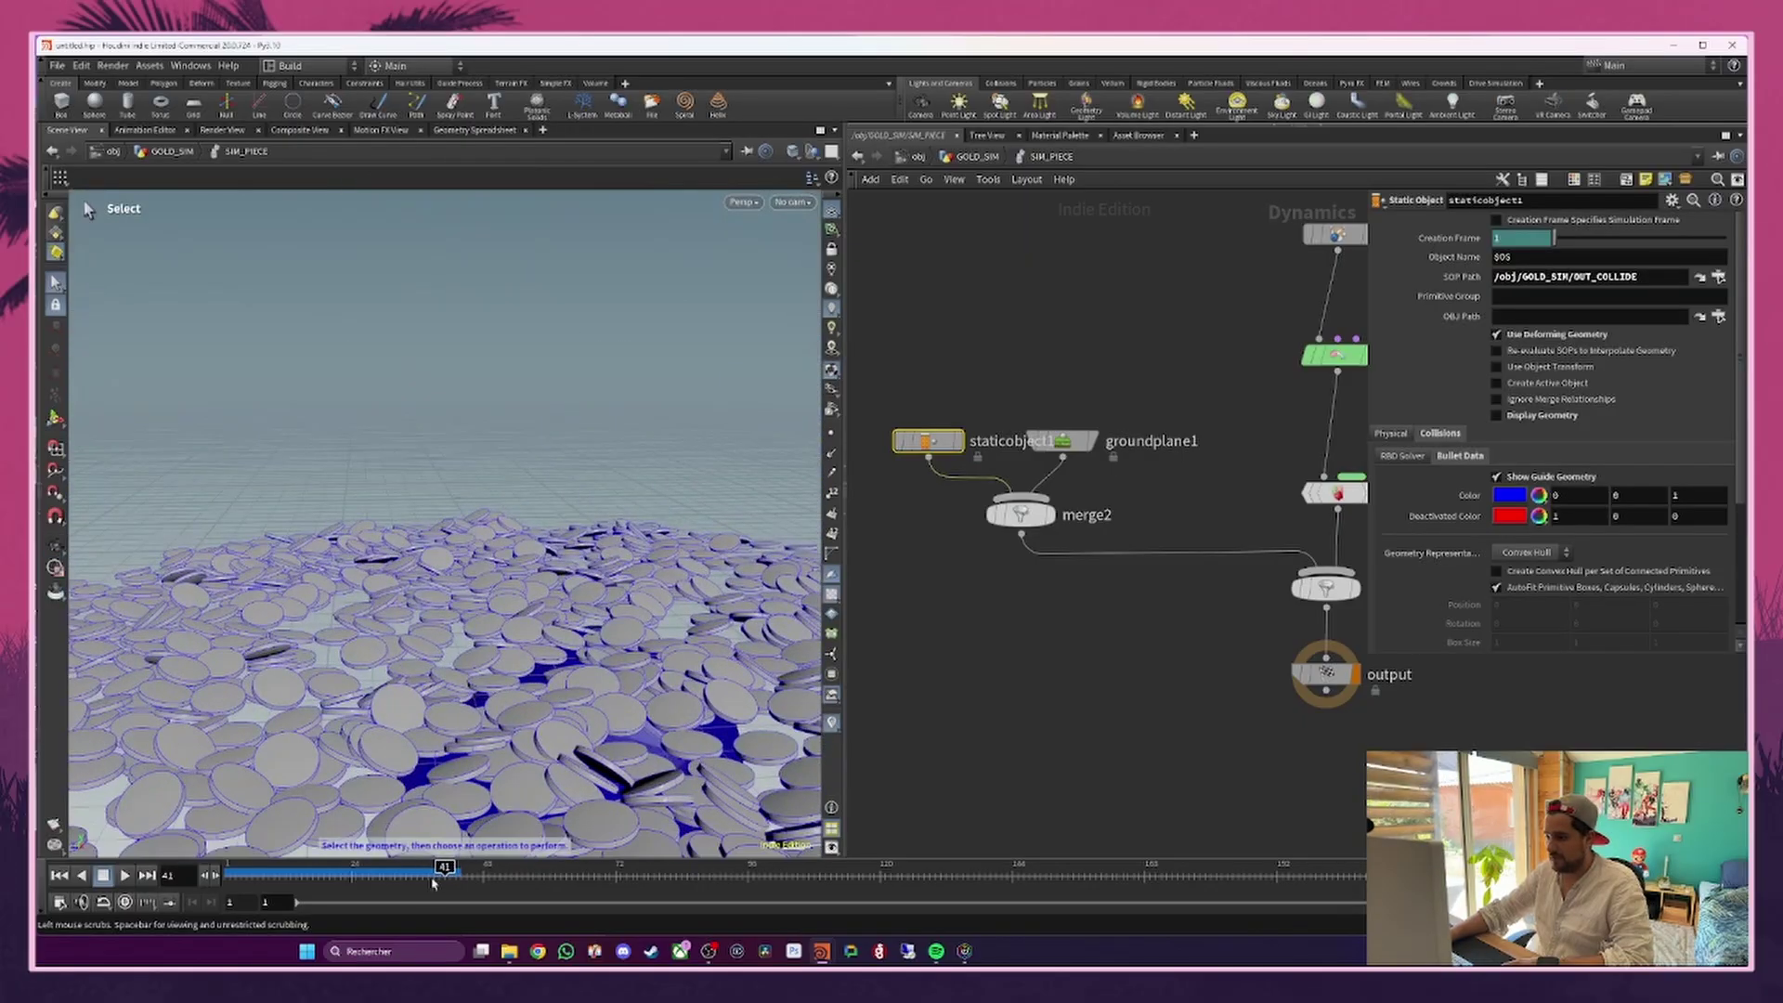
drag(427, 871, 419, 871)
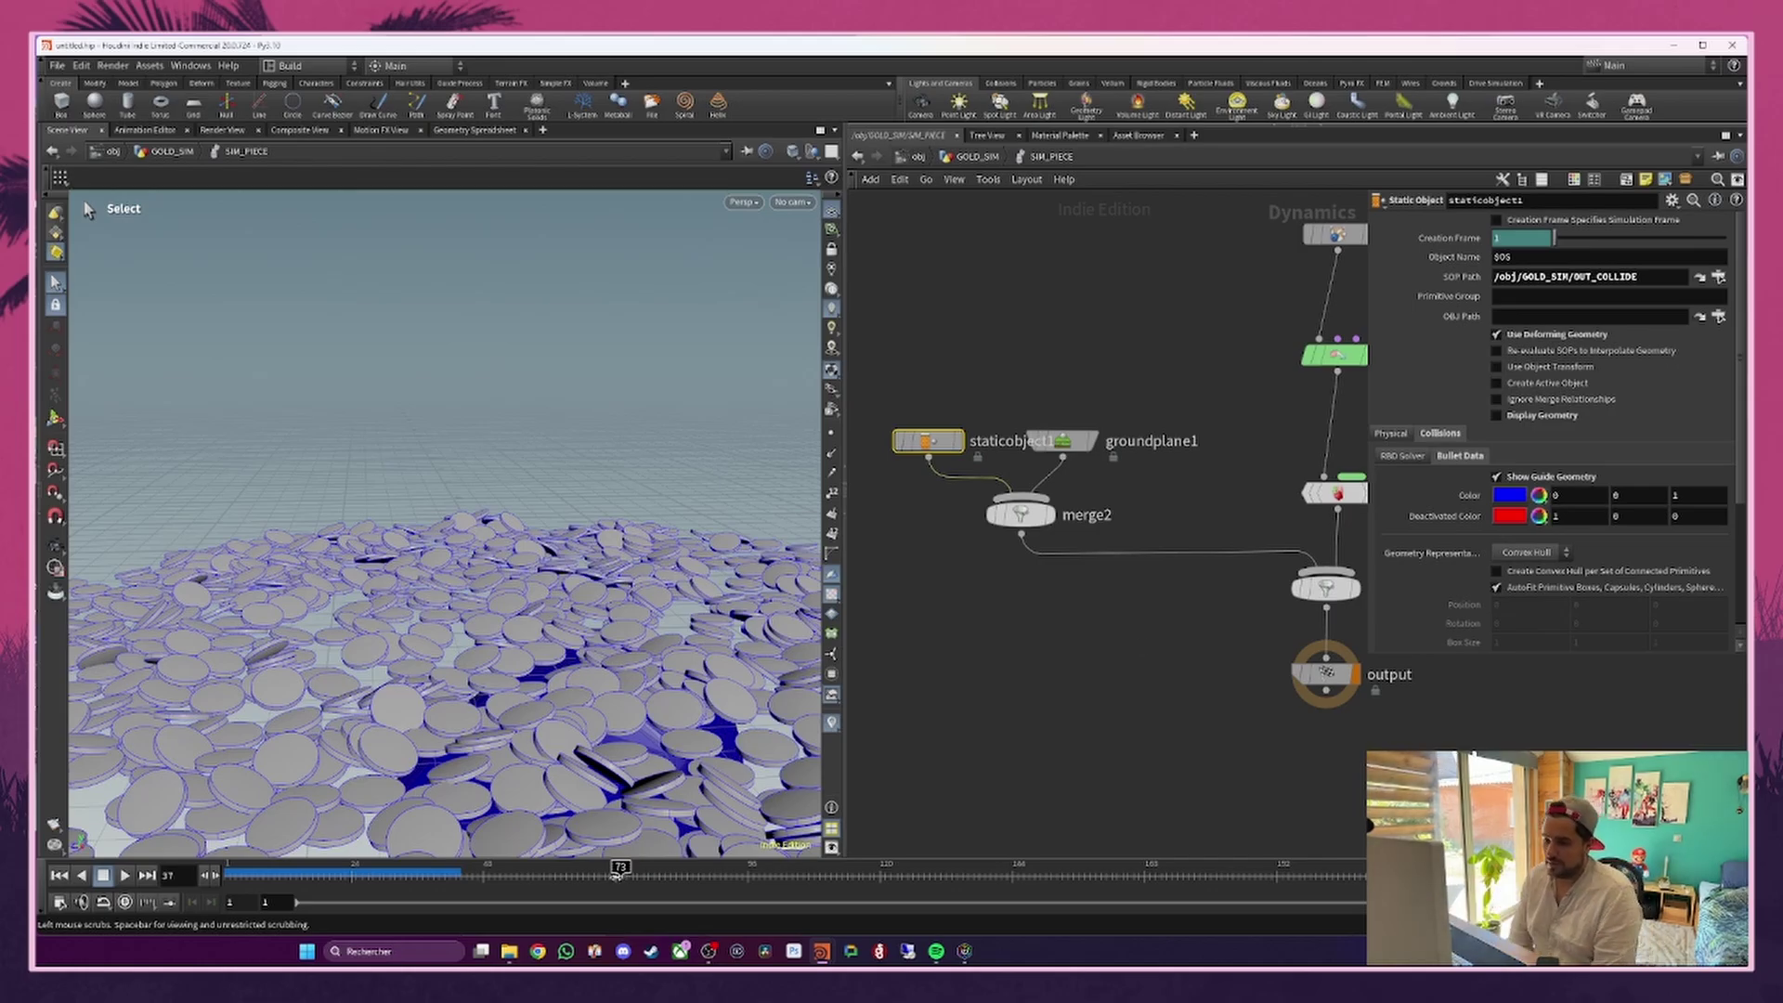
Step: Simulate up to frame 73 and scrub the timeline to examine the coins around the collision shape up close
click(618, 871)
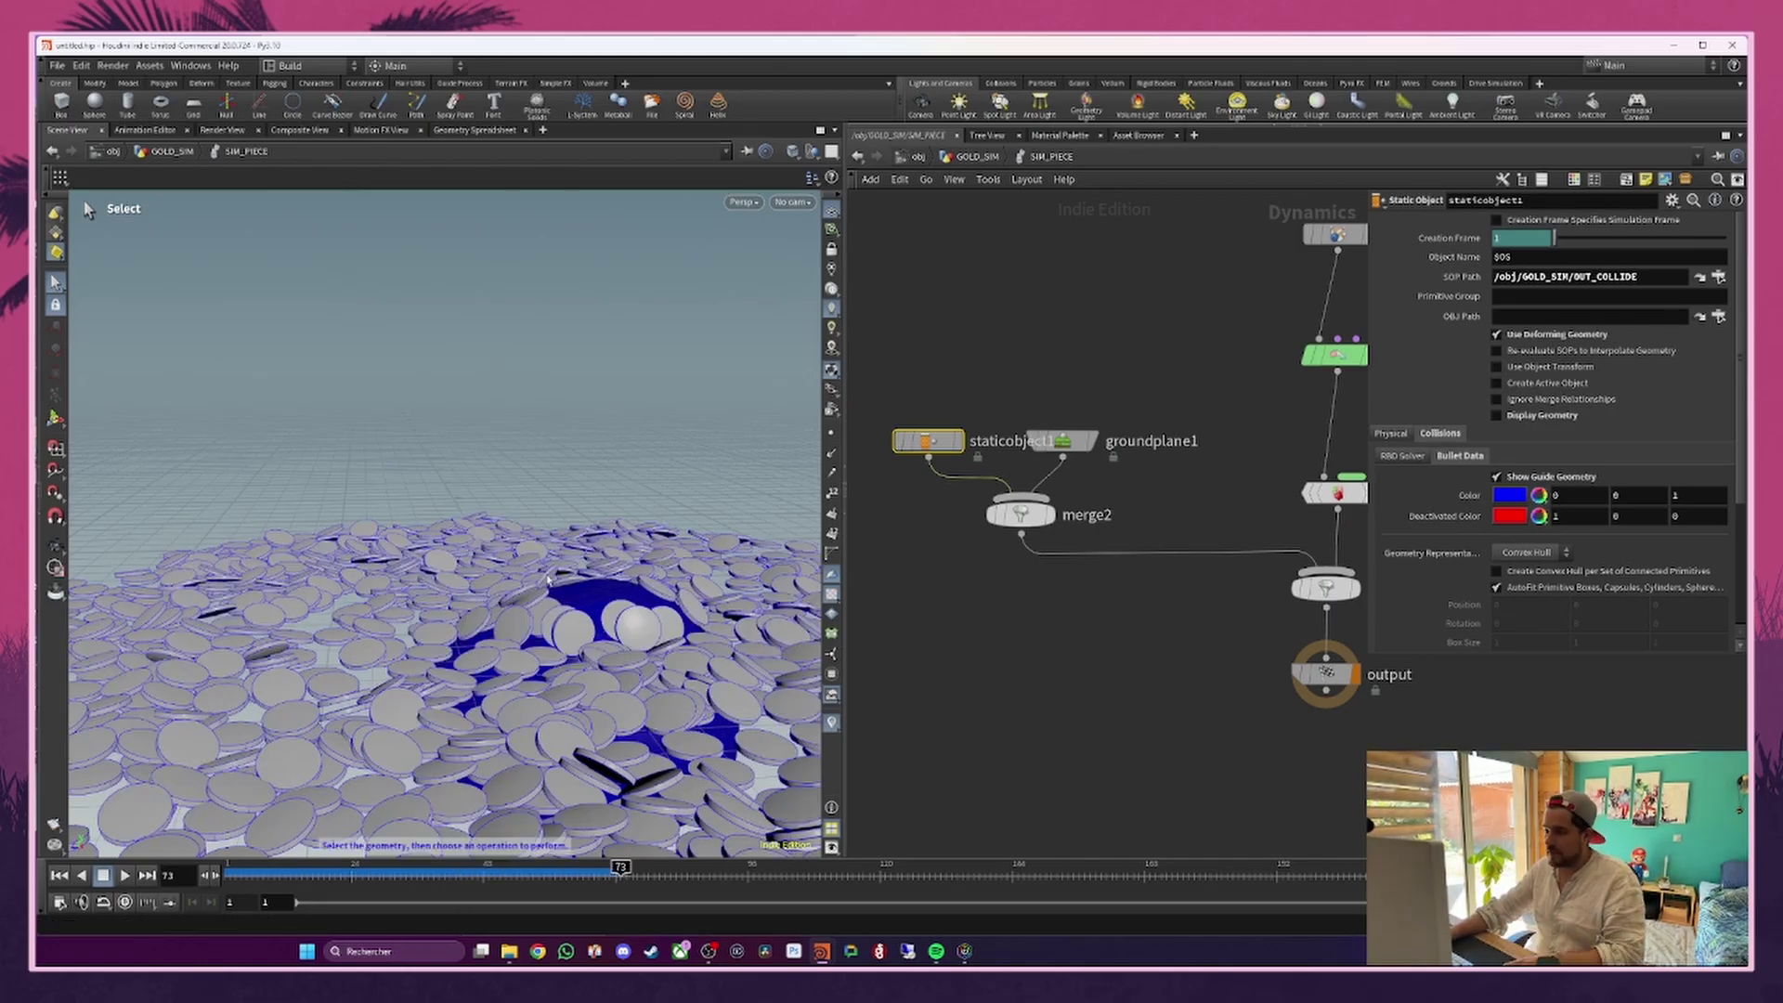
alt+drag(550, 609, 552, 687)
scroll(552, 583, up, 3)
click(539, 871)
drag(538, 871, 597, 879)
alt+drag(522, 562, 626, 635)
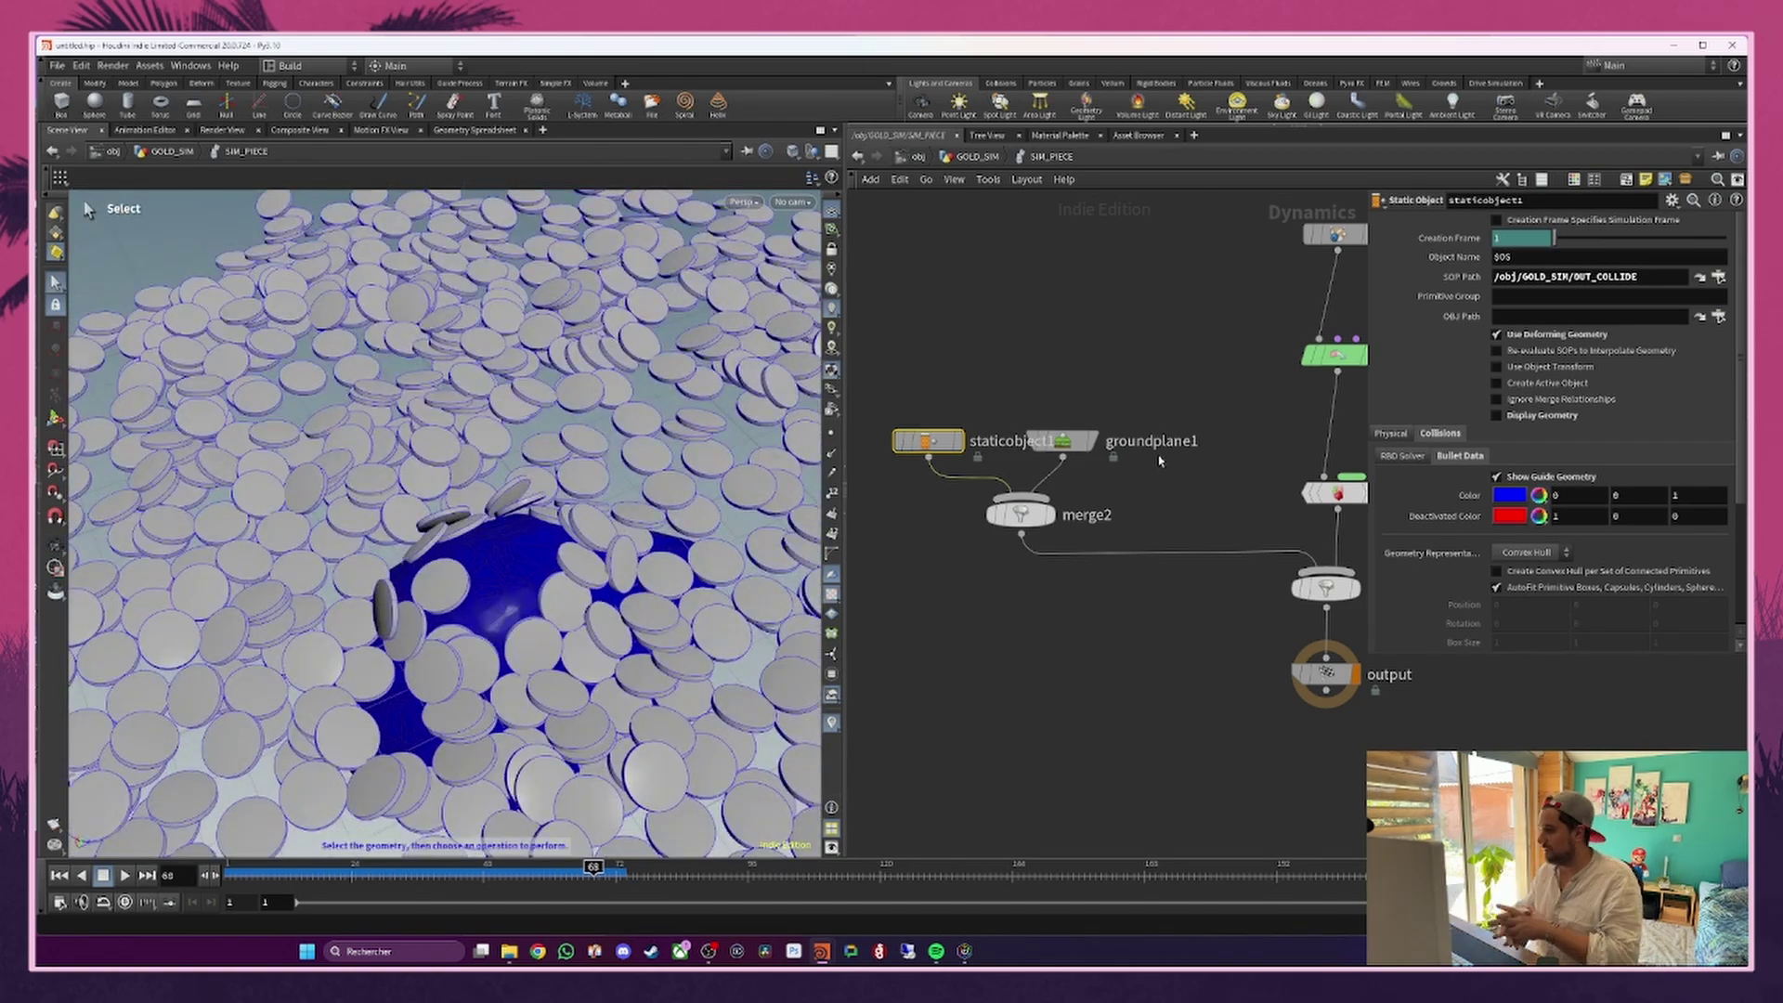
scroll(1193, 455, down, 3)
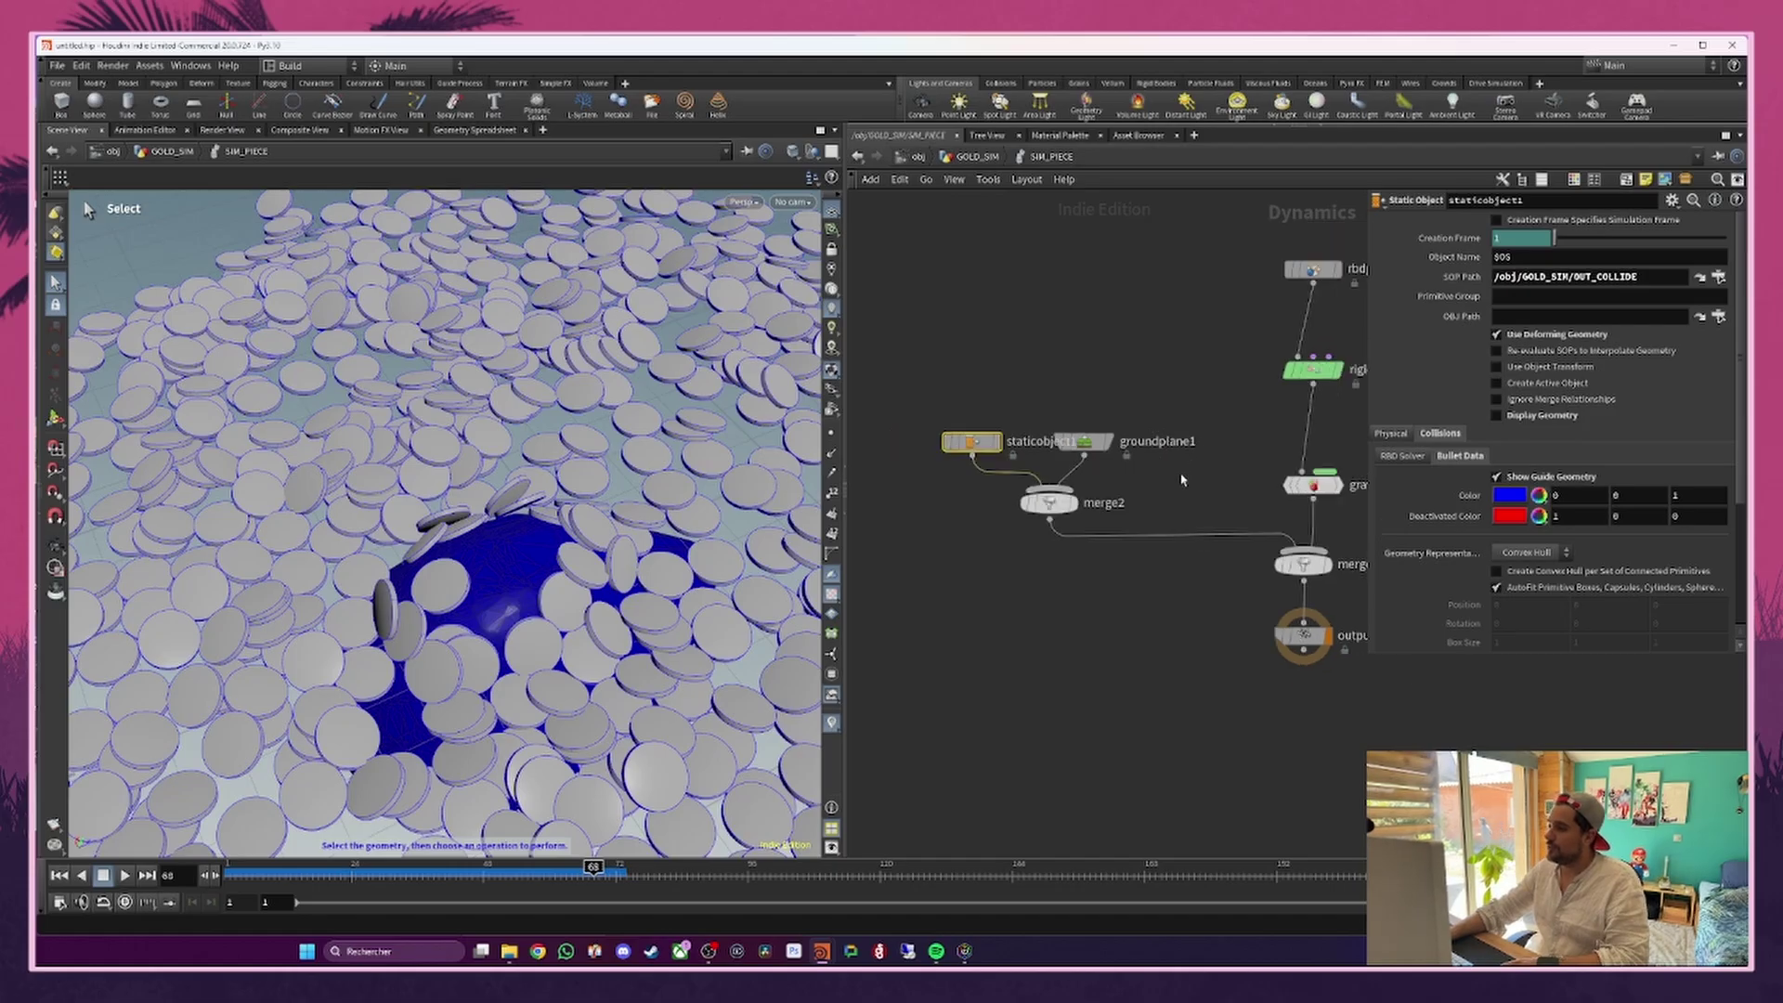
drag(405, 879, 383, 879)
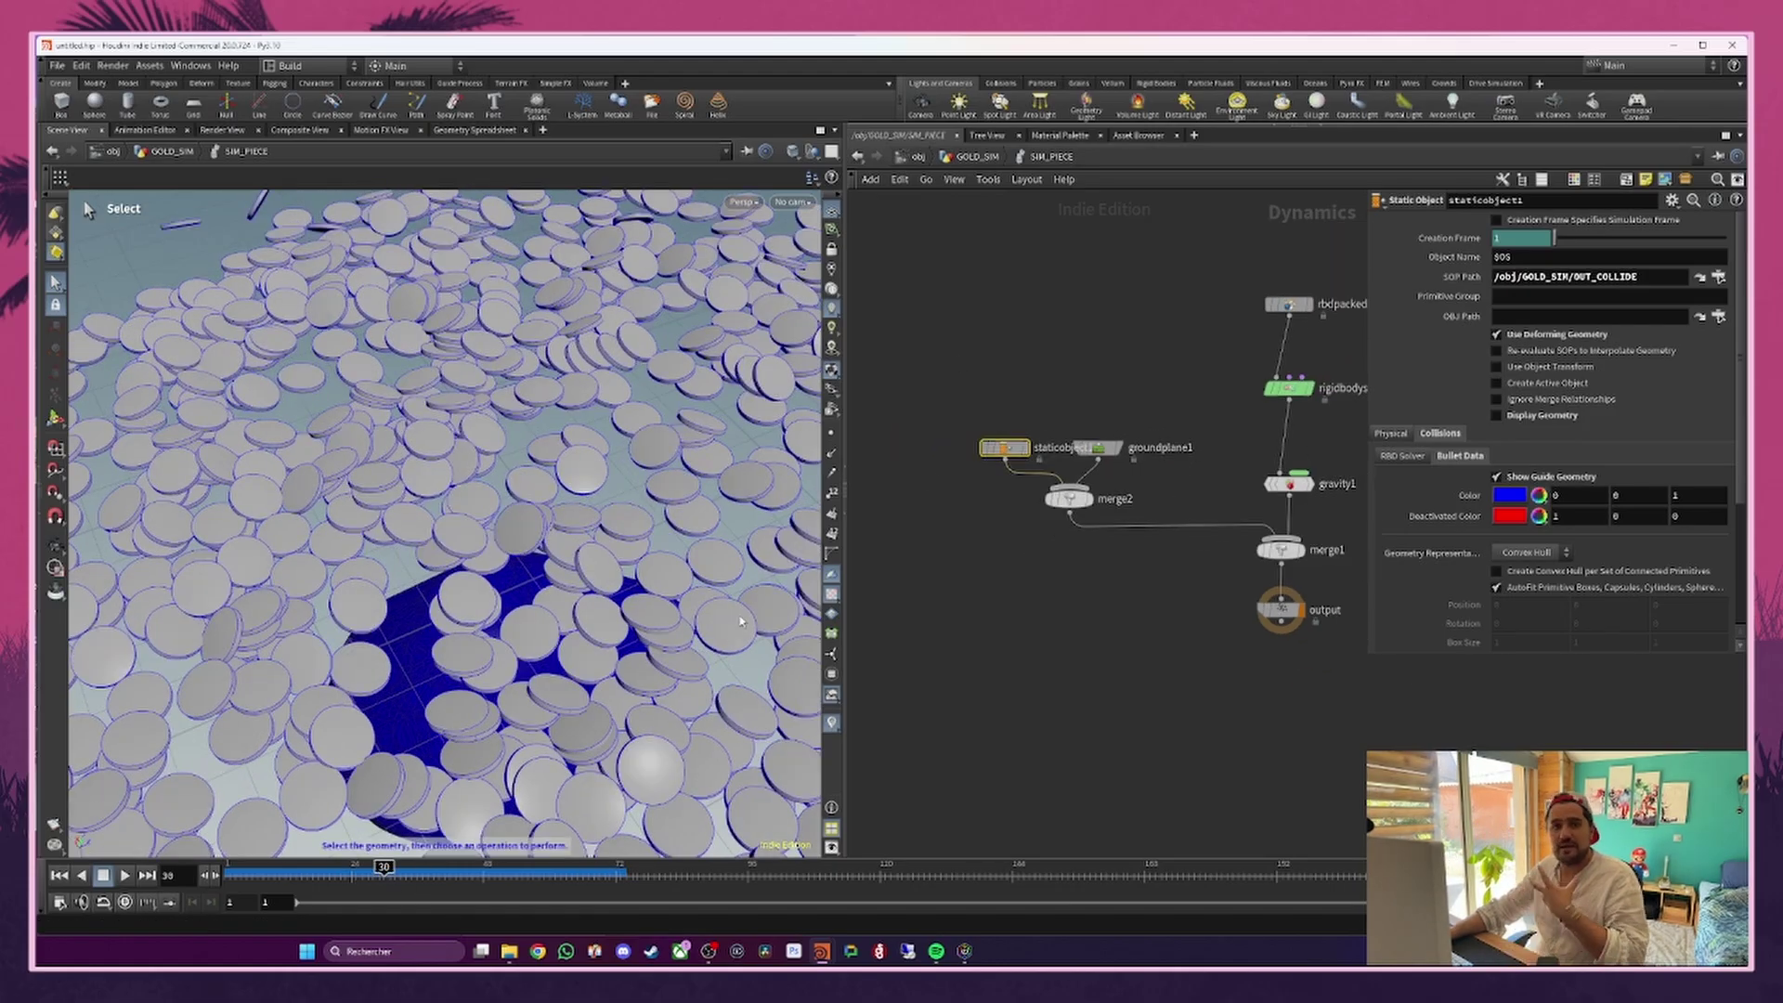
Step: Move staticobject1 away from the ground plane, disconnect it from merge2, and replay the simulation without it
drag(1006, 449, 929, 455)
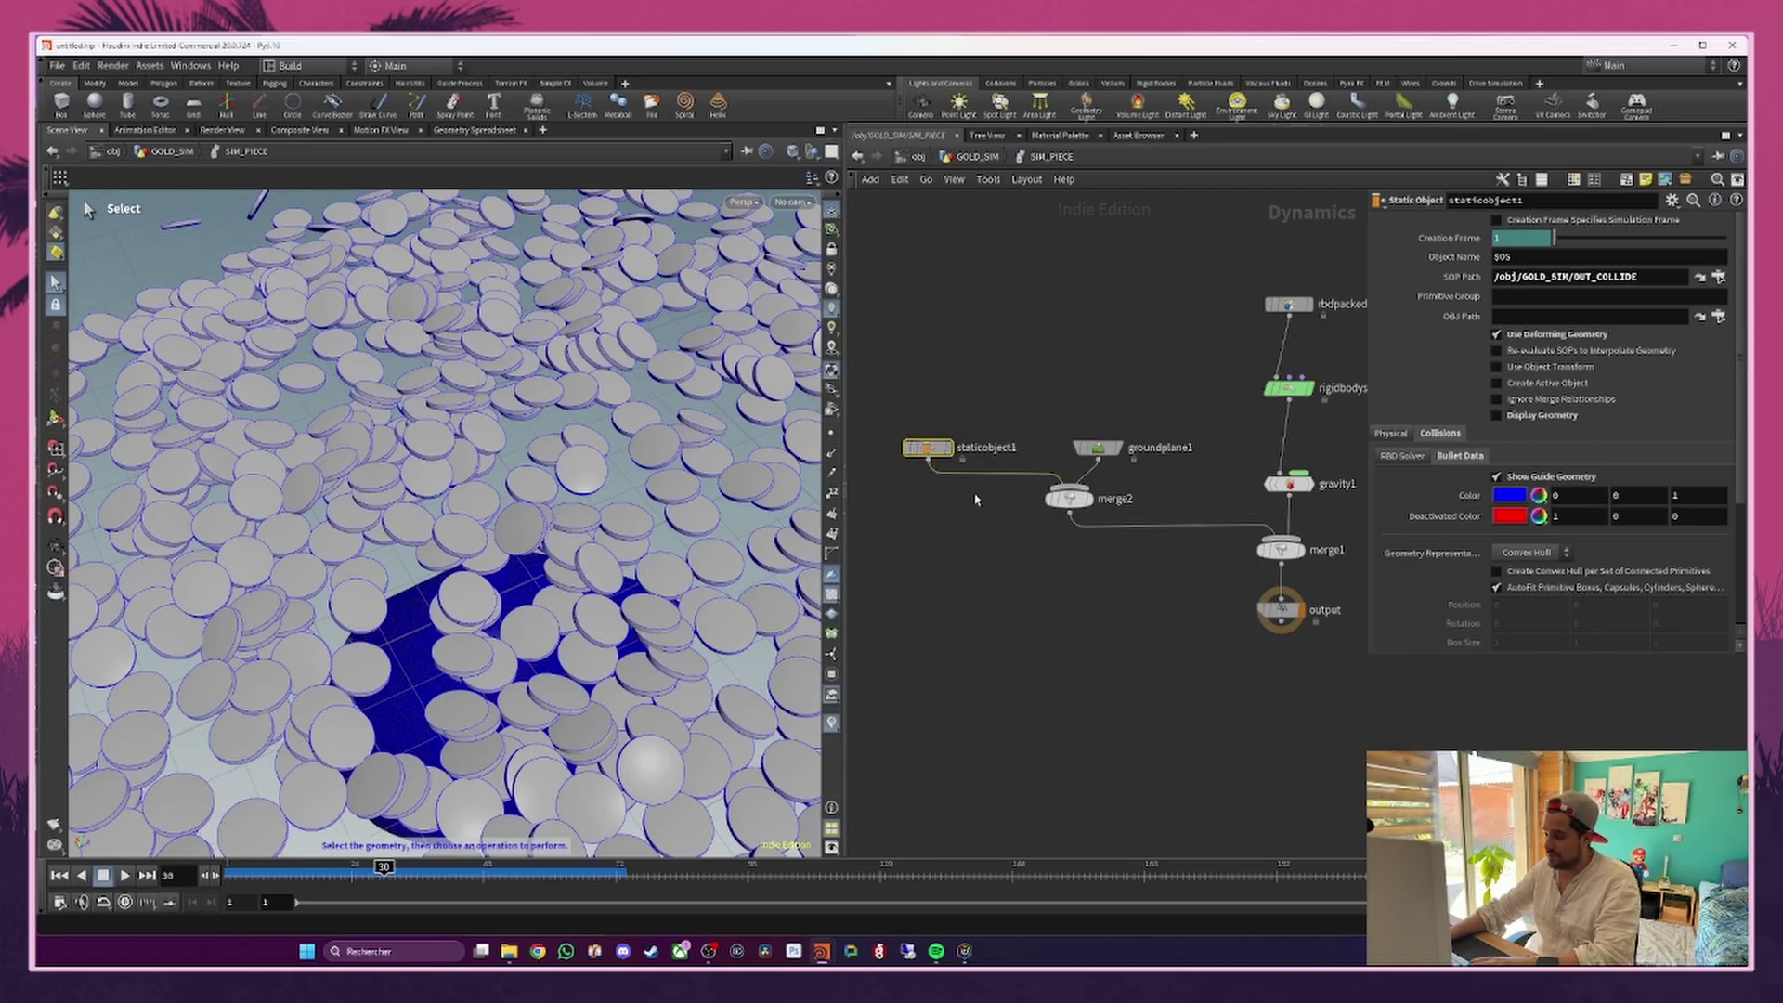
key(y)
drag(1001, 502, 1014, 442)
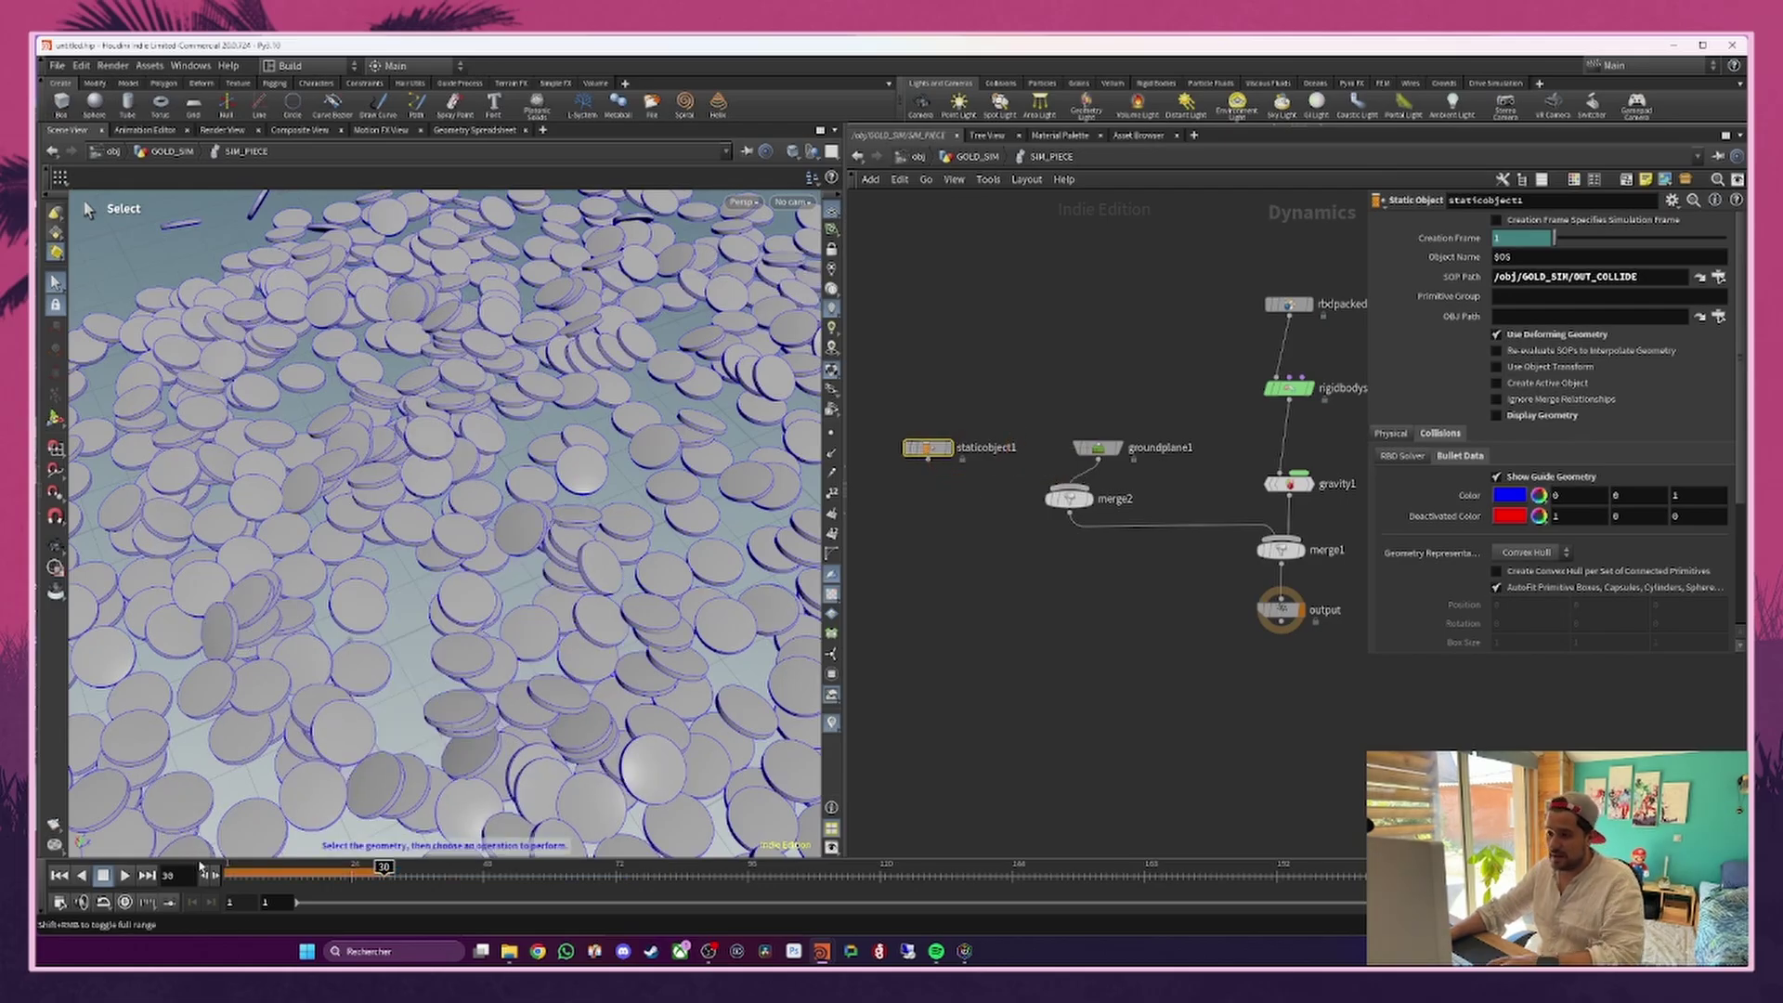
click(127, 876)
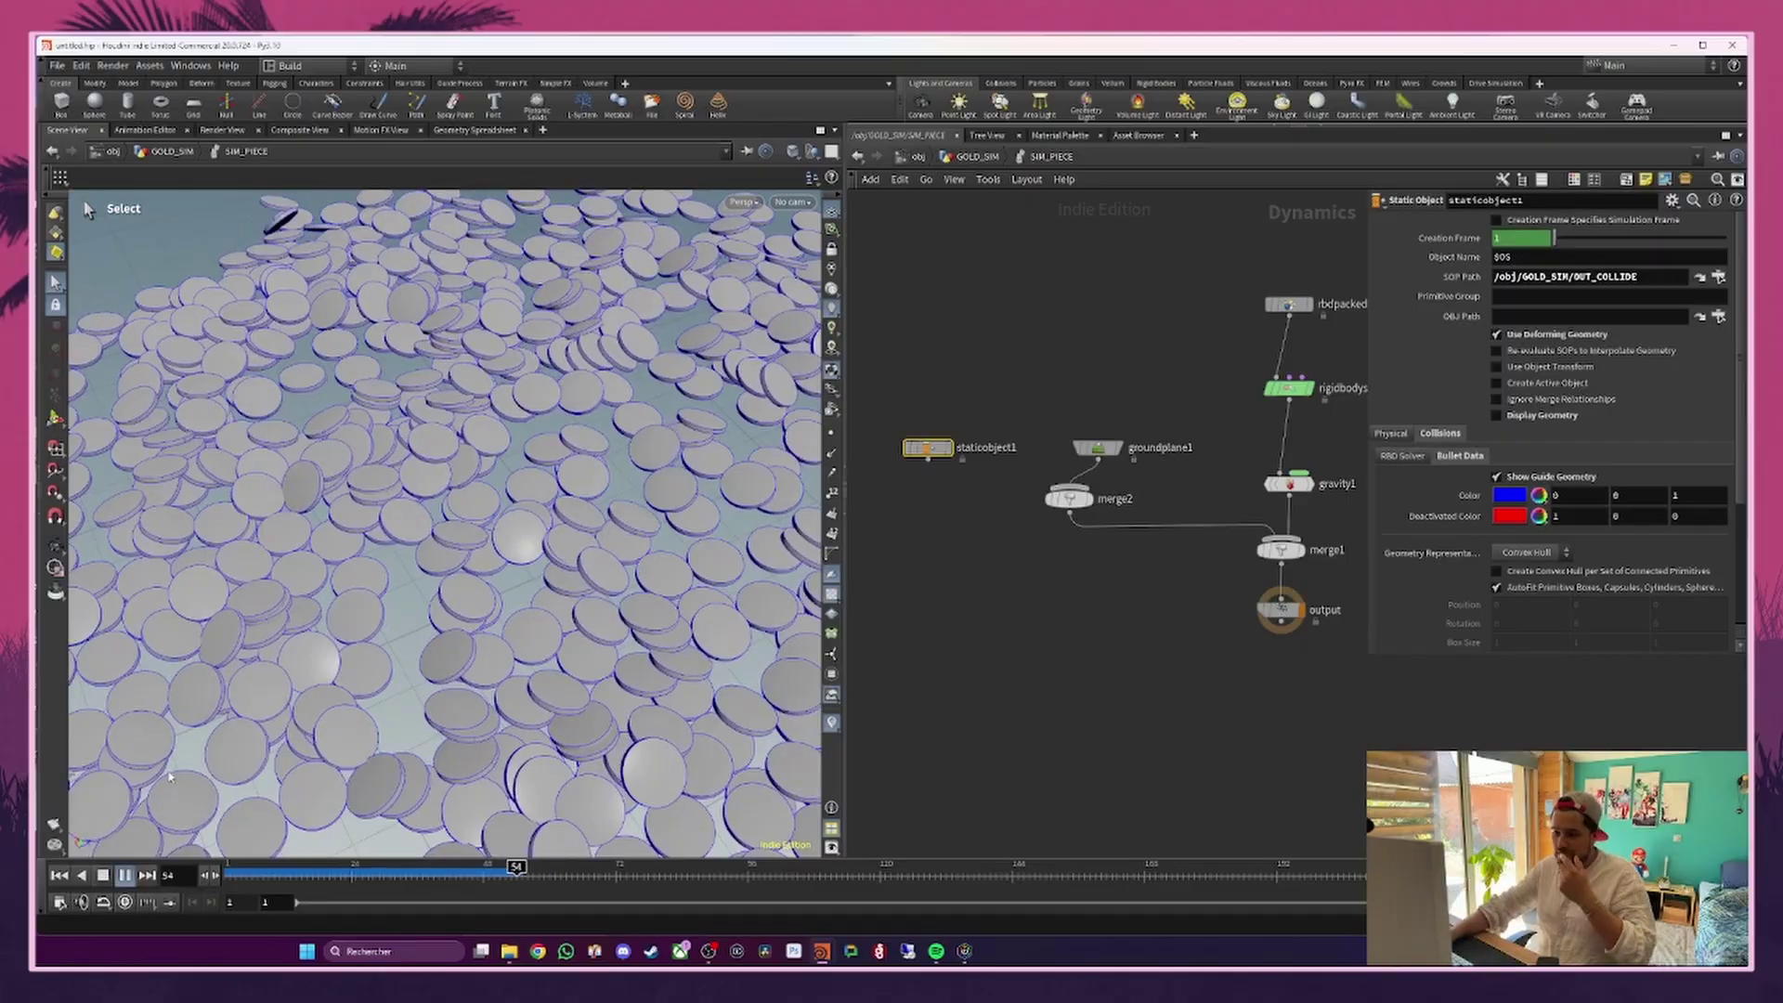
click(104, 875)
Step: Add a POP VOP node beside the coin network and wire it into the rigidbodysolver1 node
middle_drag(1223, 341, 1064, 436)
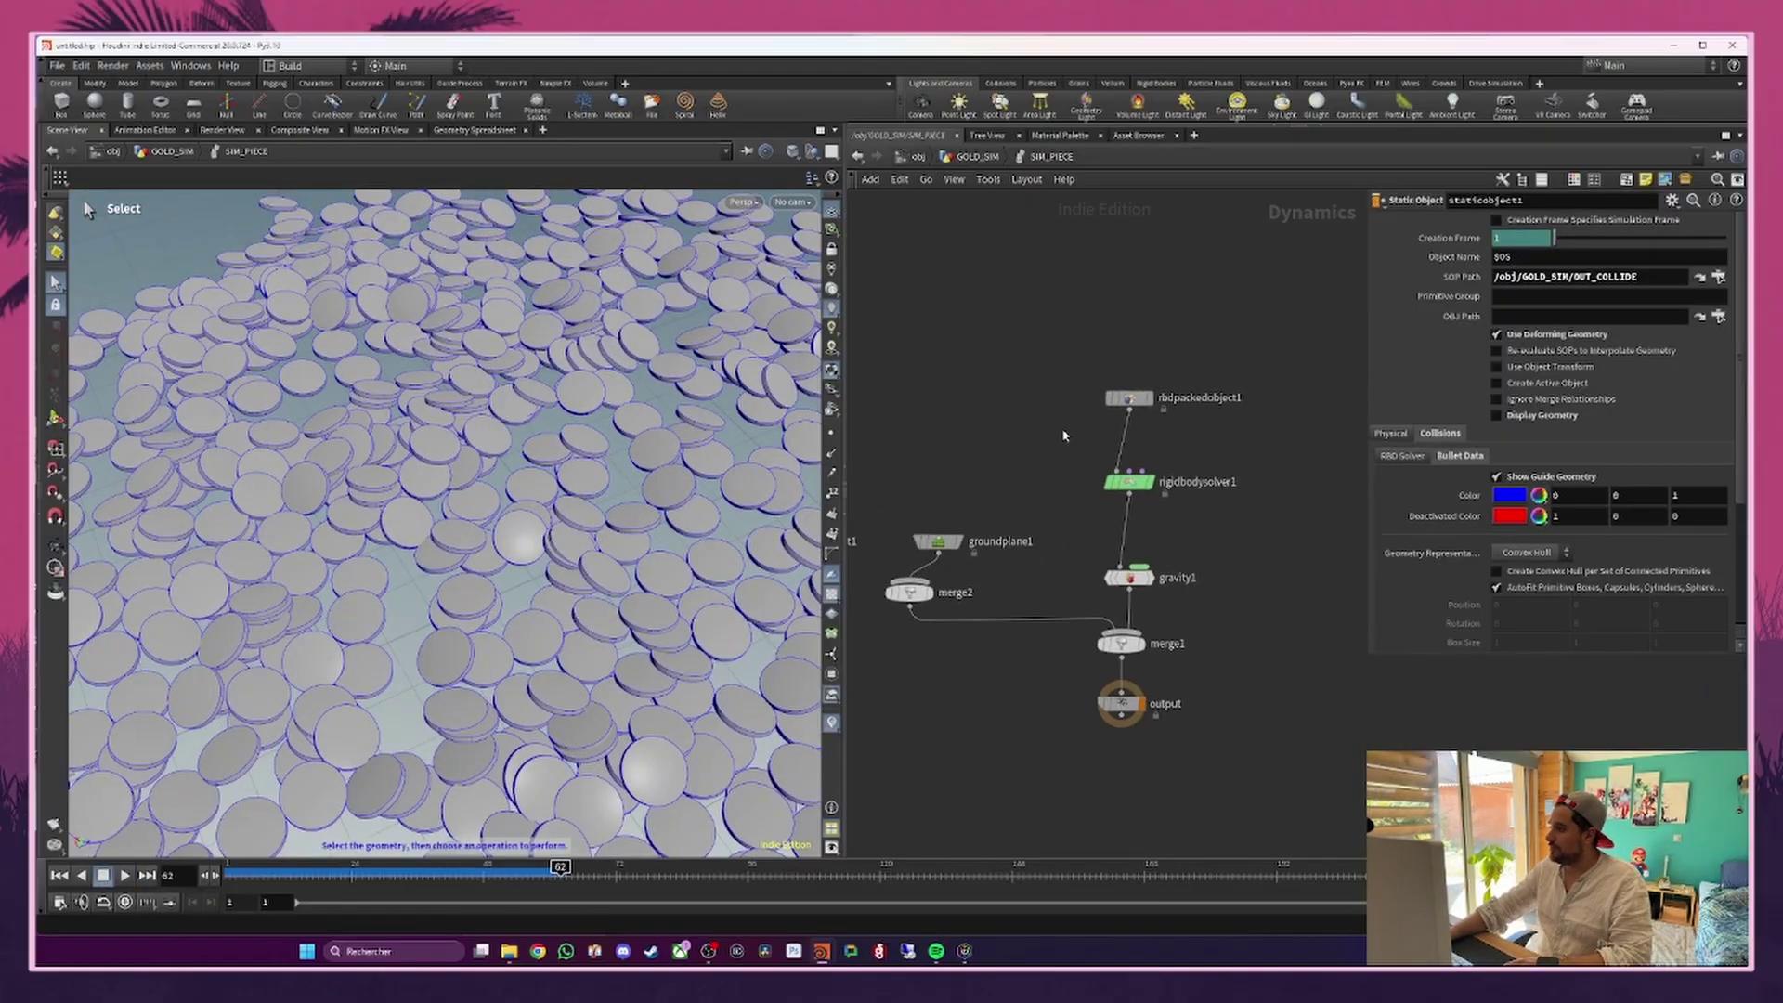
scroll(1064, 435, down, 2)
key(Tab)
text(pop n)
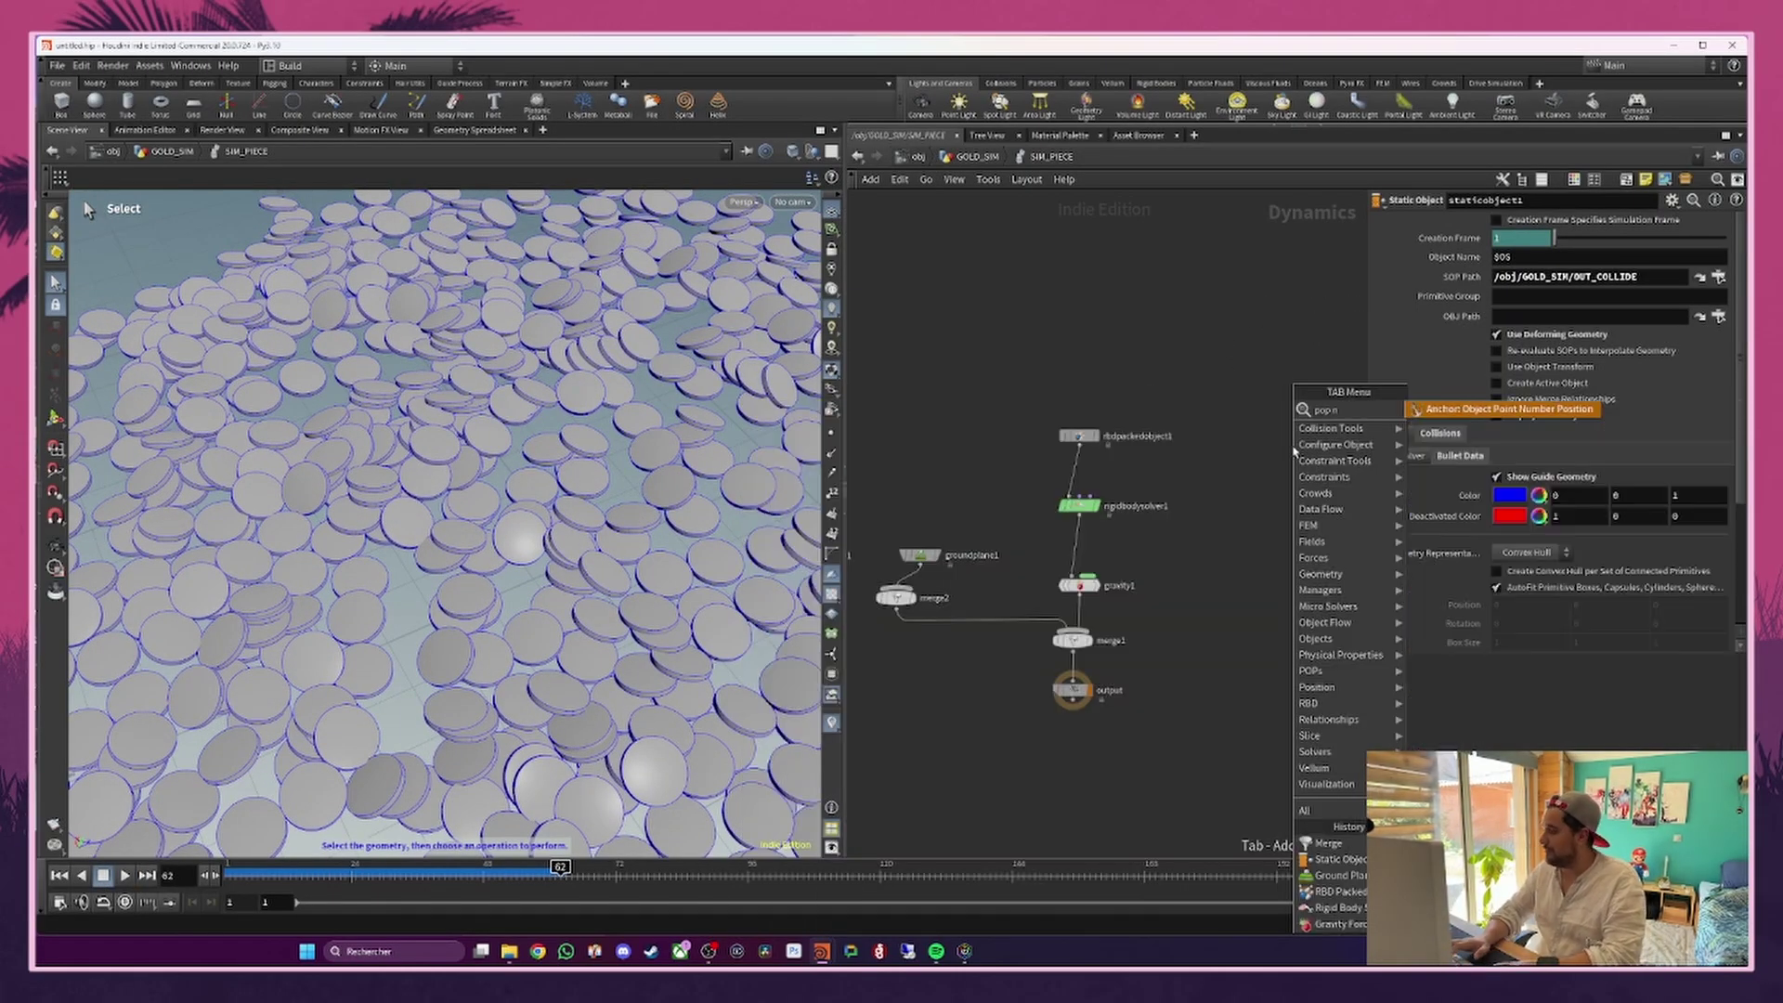
key(BackSpace)
text(vop)
key(Return)
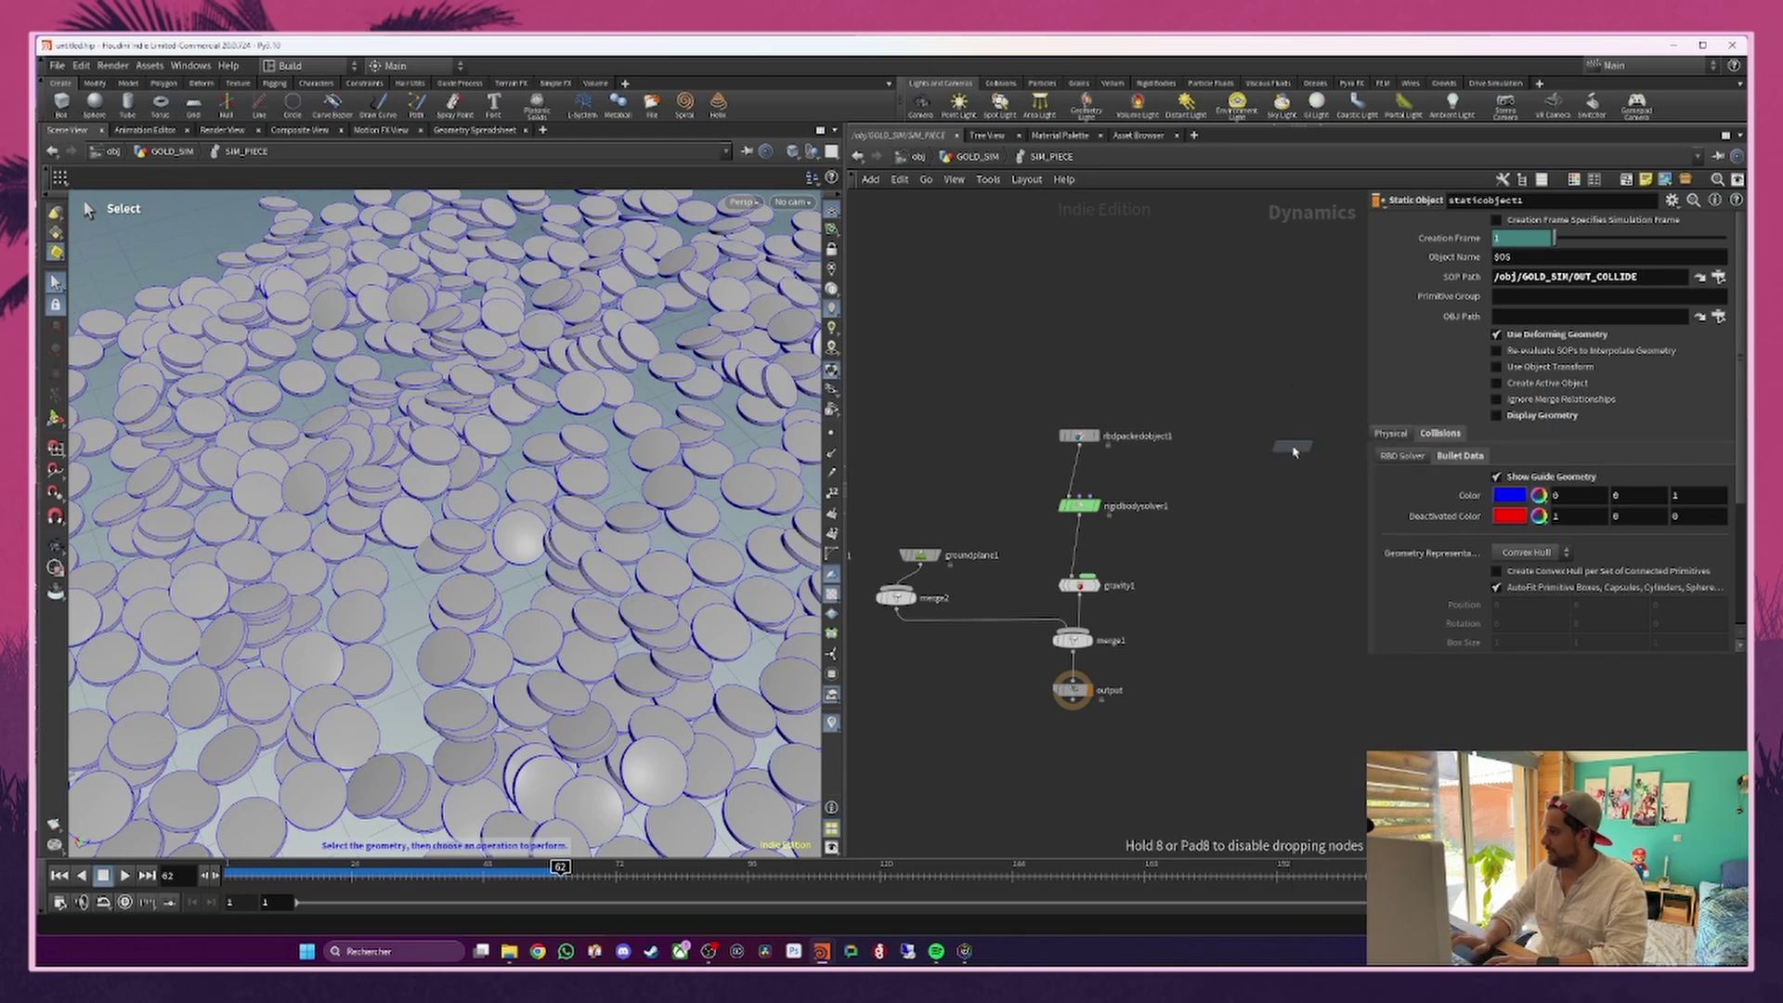
click(1295, 451)
drag(1295, 452, 1147, 472)
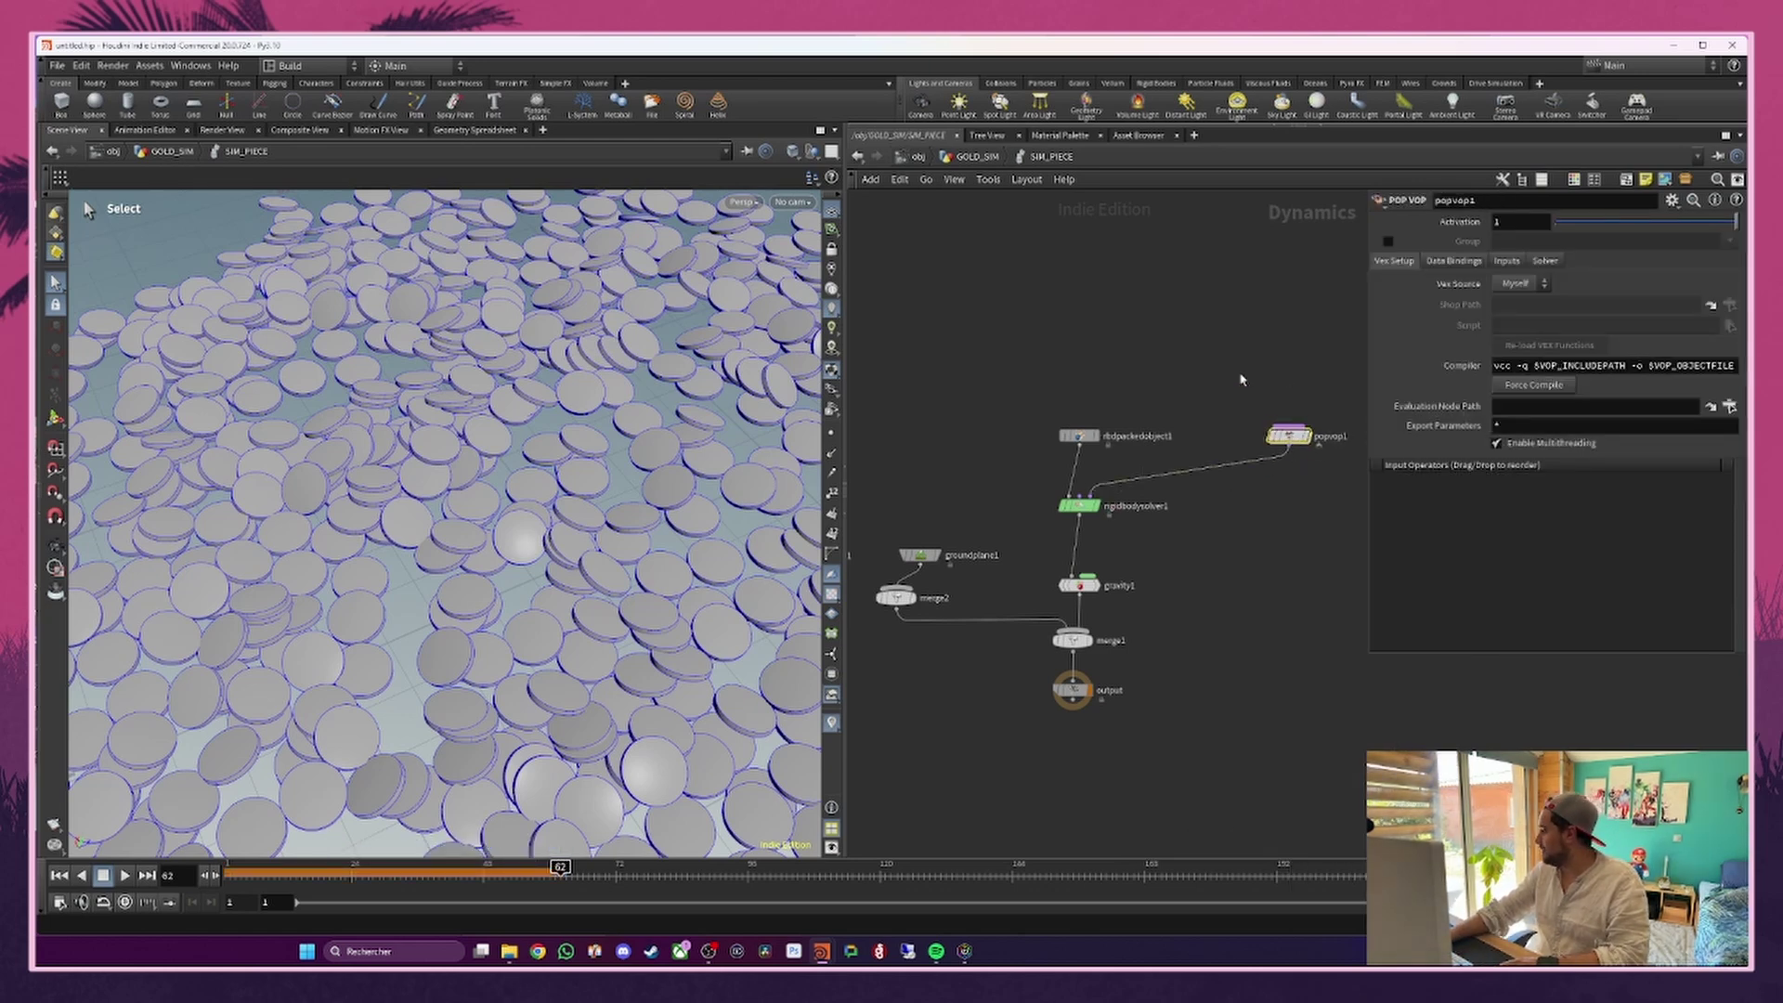
drag(1288, 436, 1268, 464)
middle_drag(1298, 414, 1268, 401)
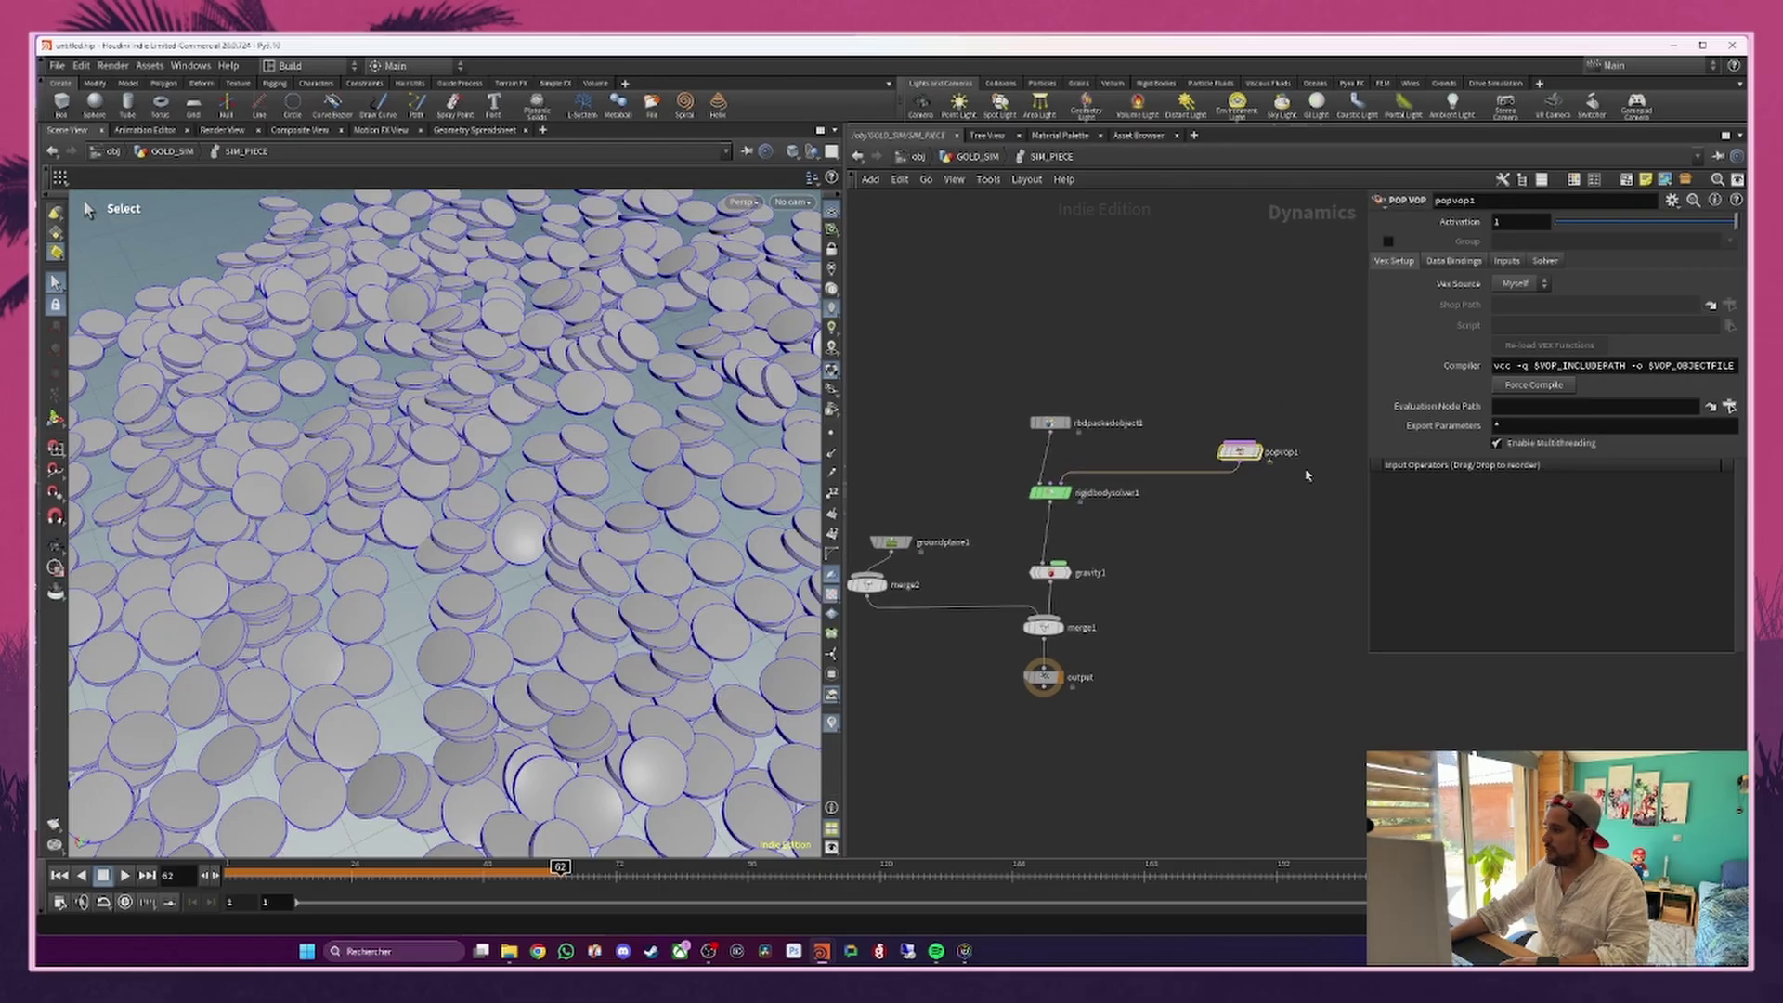
Step: Rename the POP VOP node TurnAttract and look through the SHOT_001 camera
double_click(1294, 453)
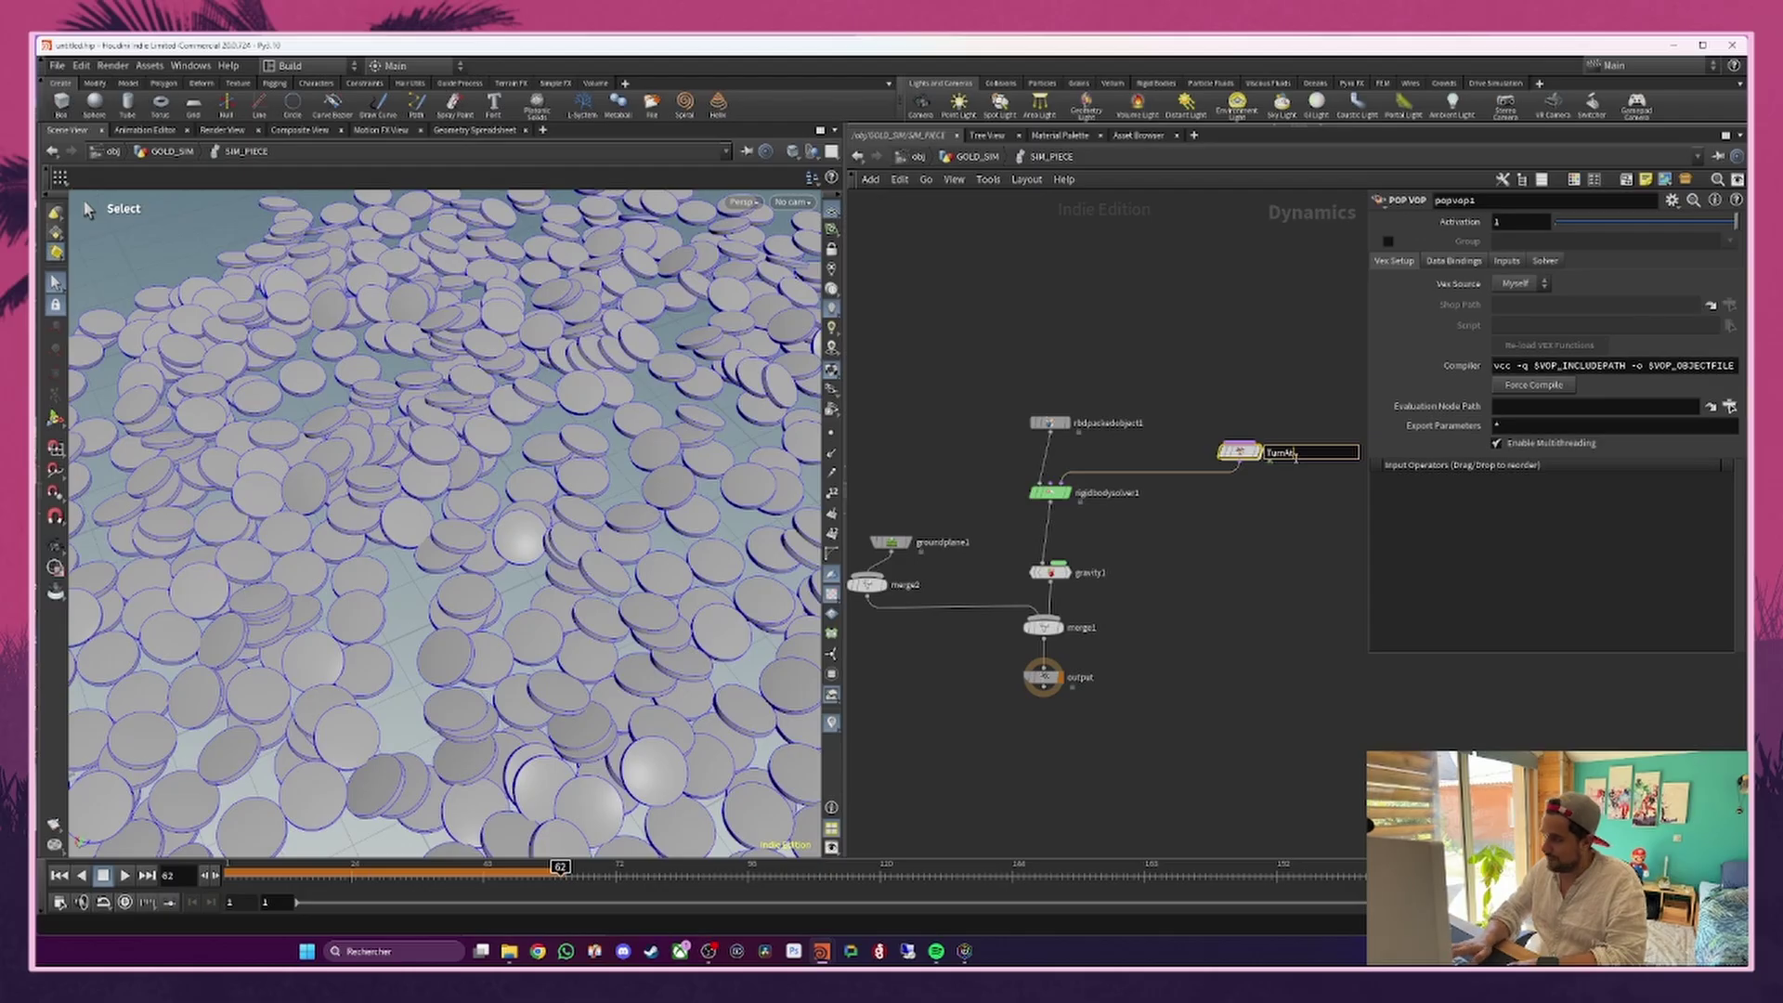
text(TurnAttract)
key(Return)
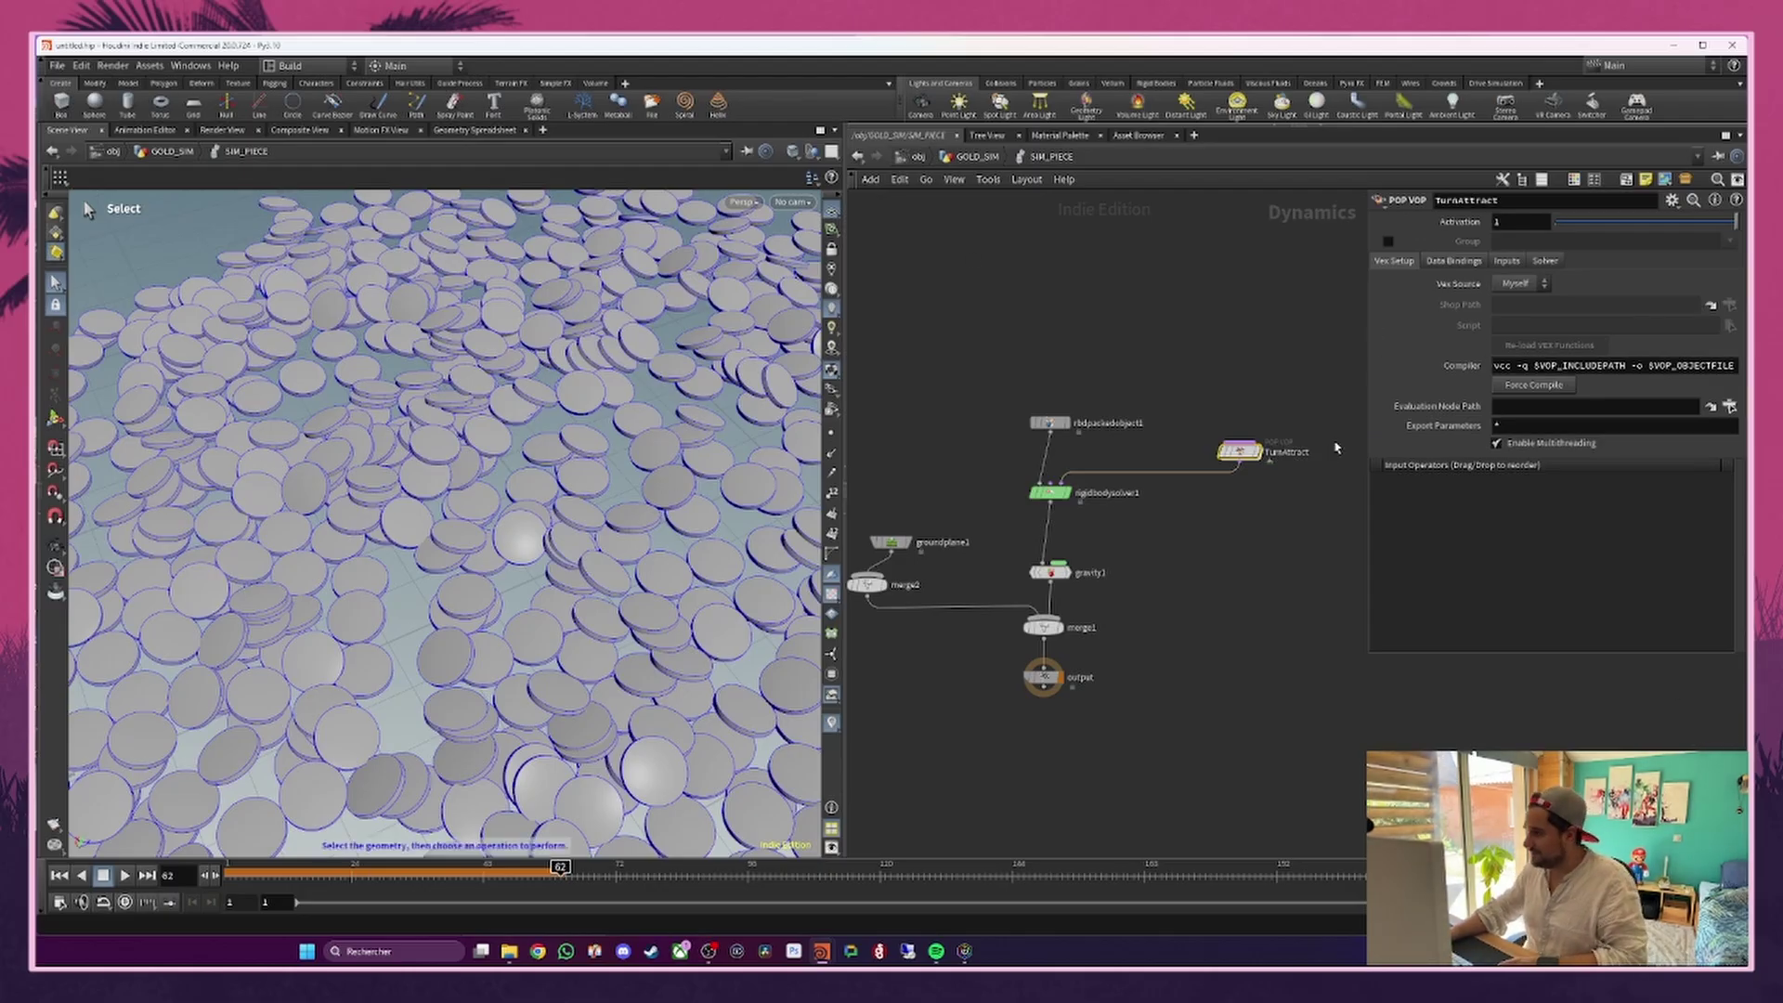
click(790, 202)
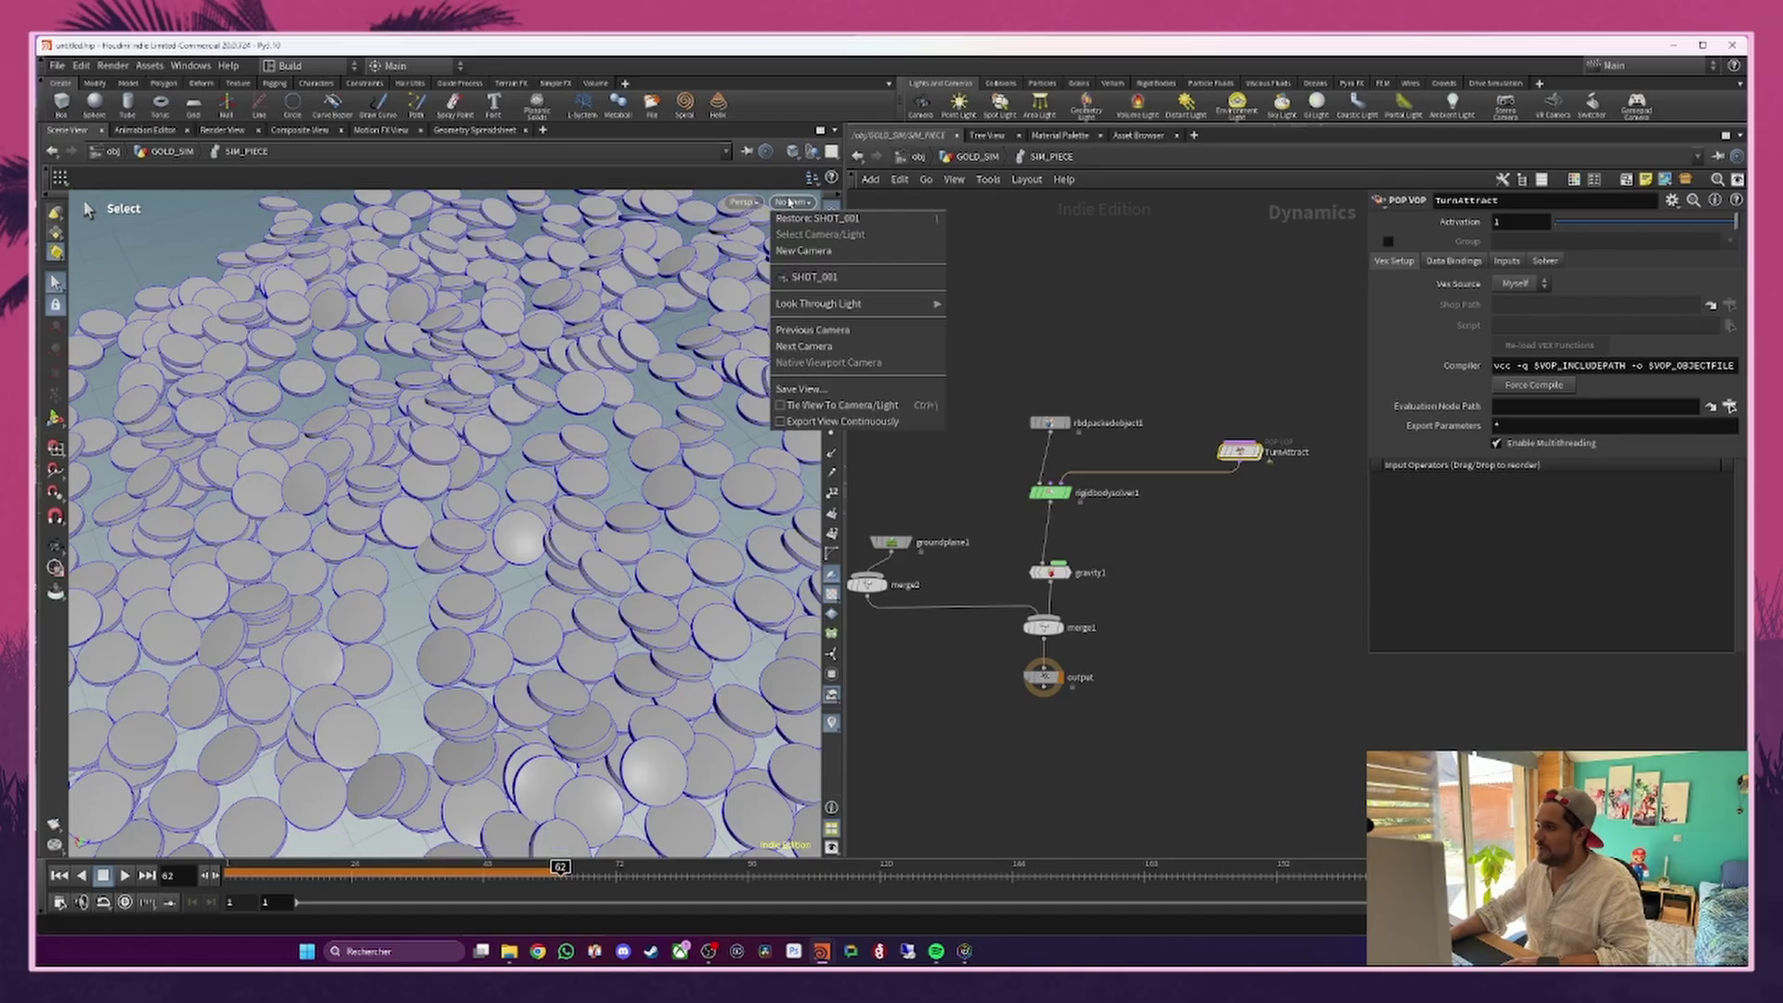
click(808, 277)
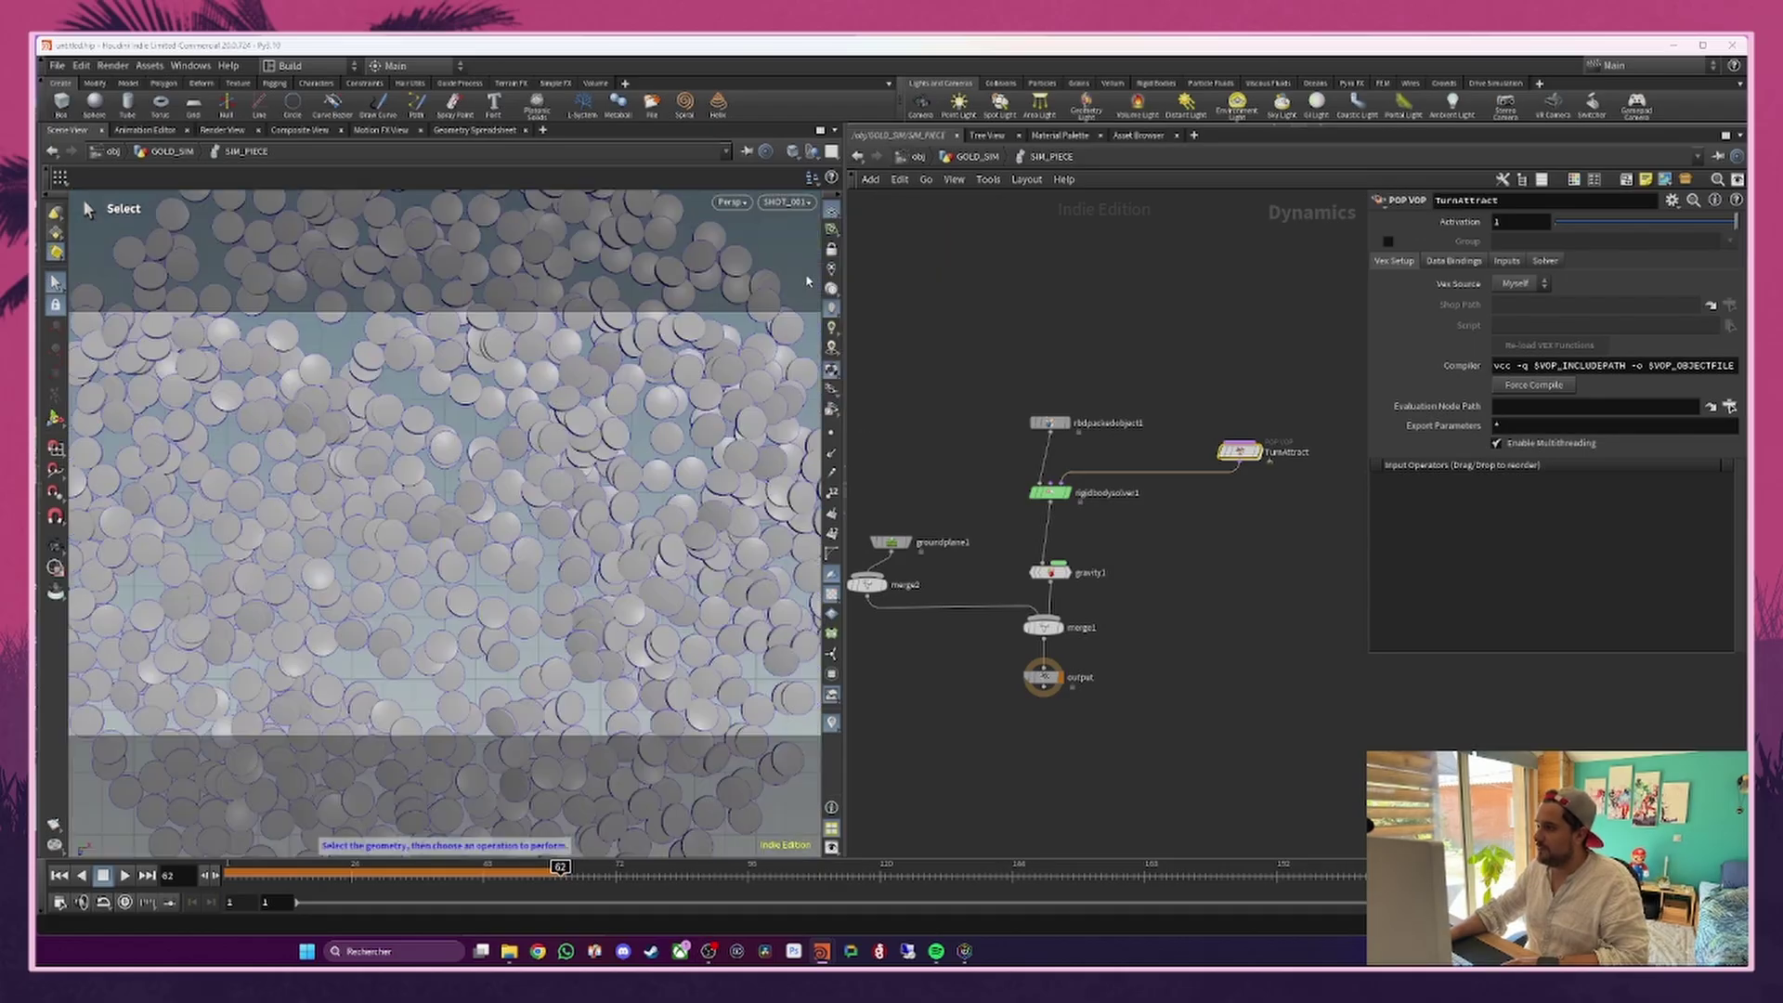
Step: Go inside TurnAttract and spread the geometryvopglobal1 and geometryvopoutput1 nodes apart to make room between them
double_click(1239, 452)
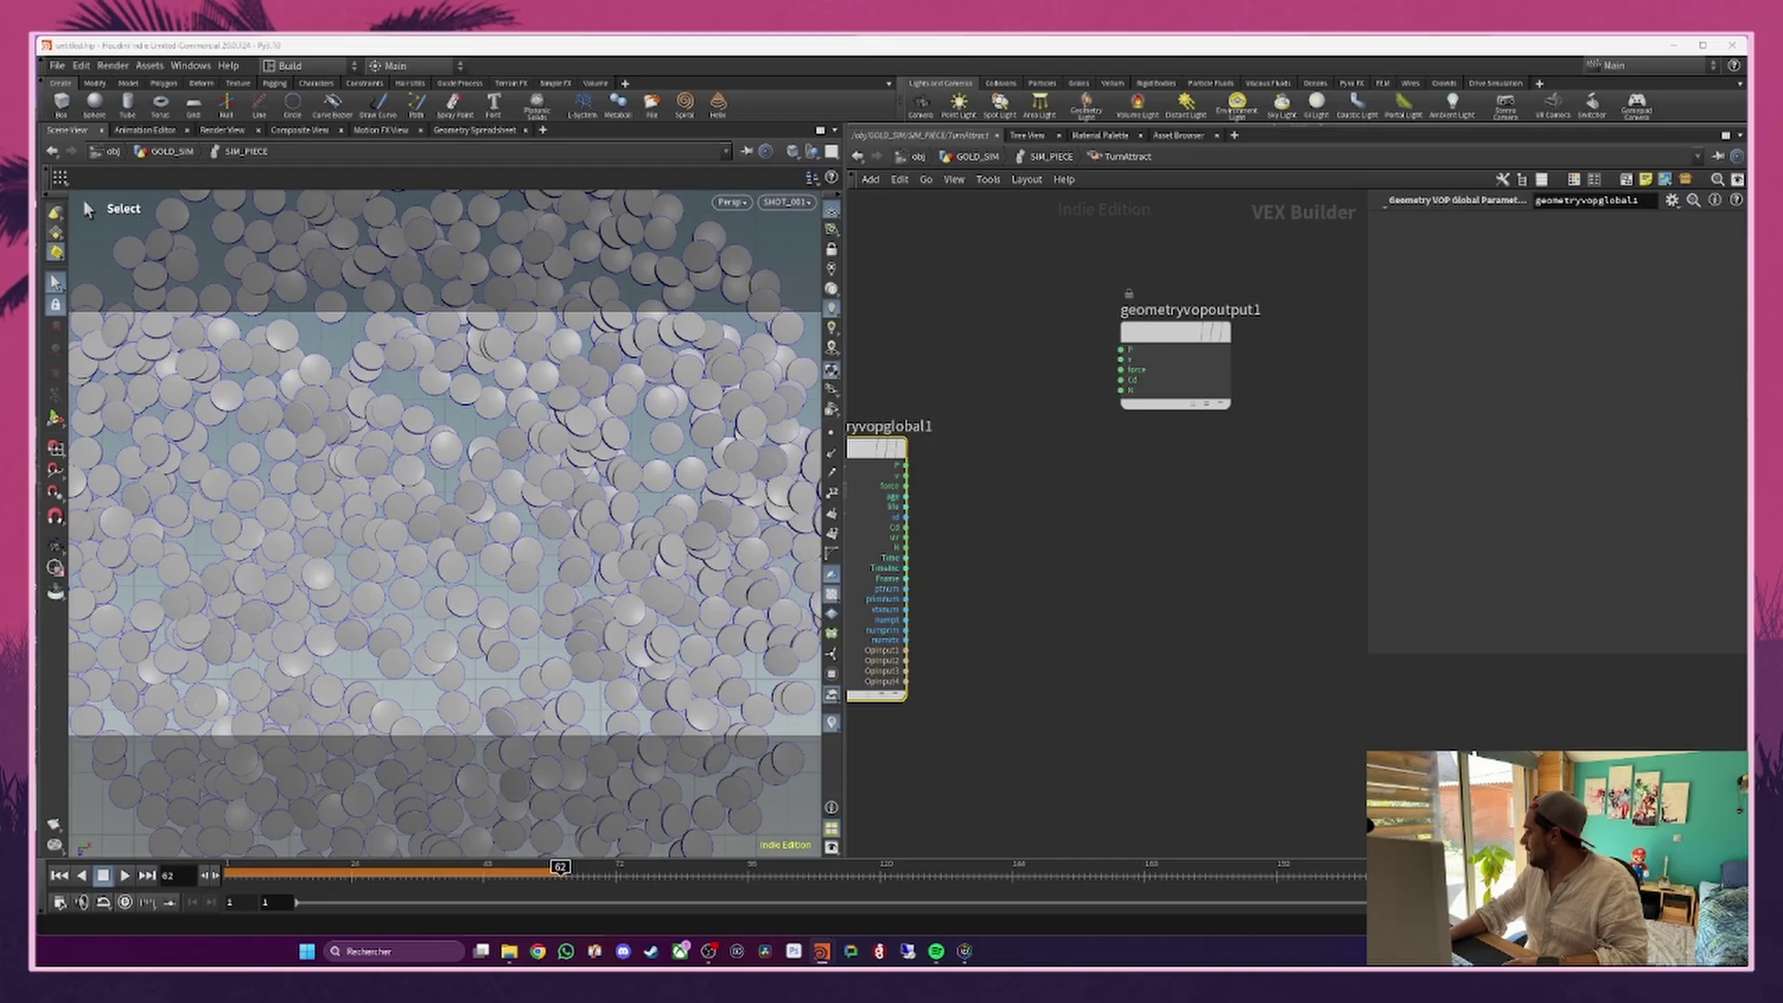
scroll(932, 465, down, 3)
middle_drag(1011, 509, 1193, 526)
drag(1076, 479, 955, 449)
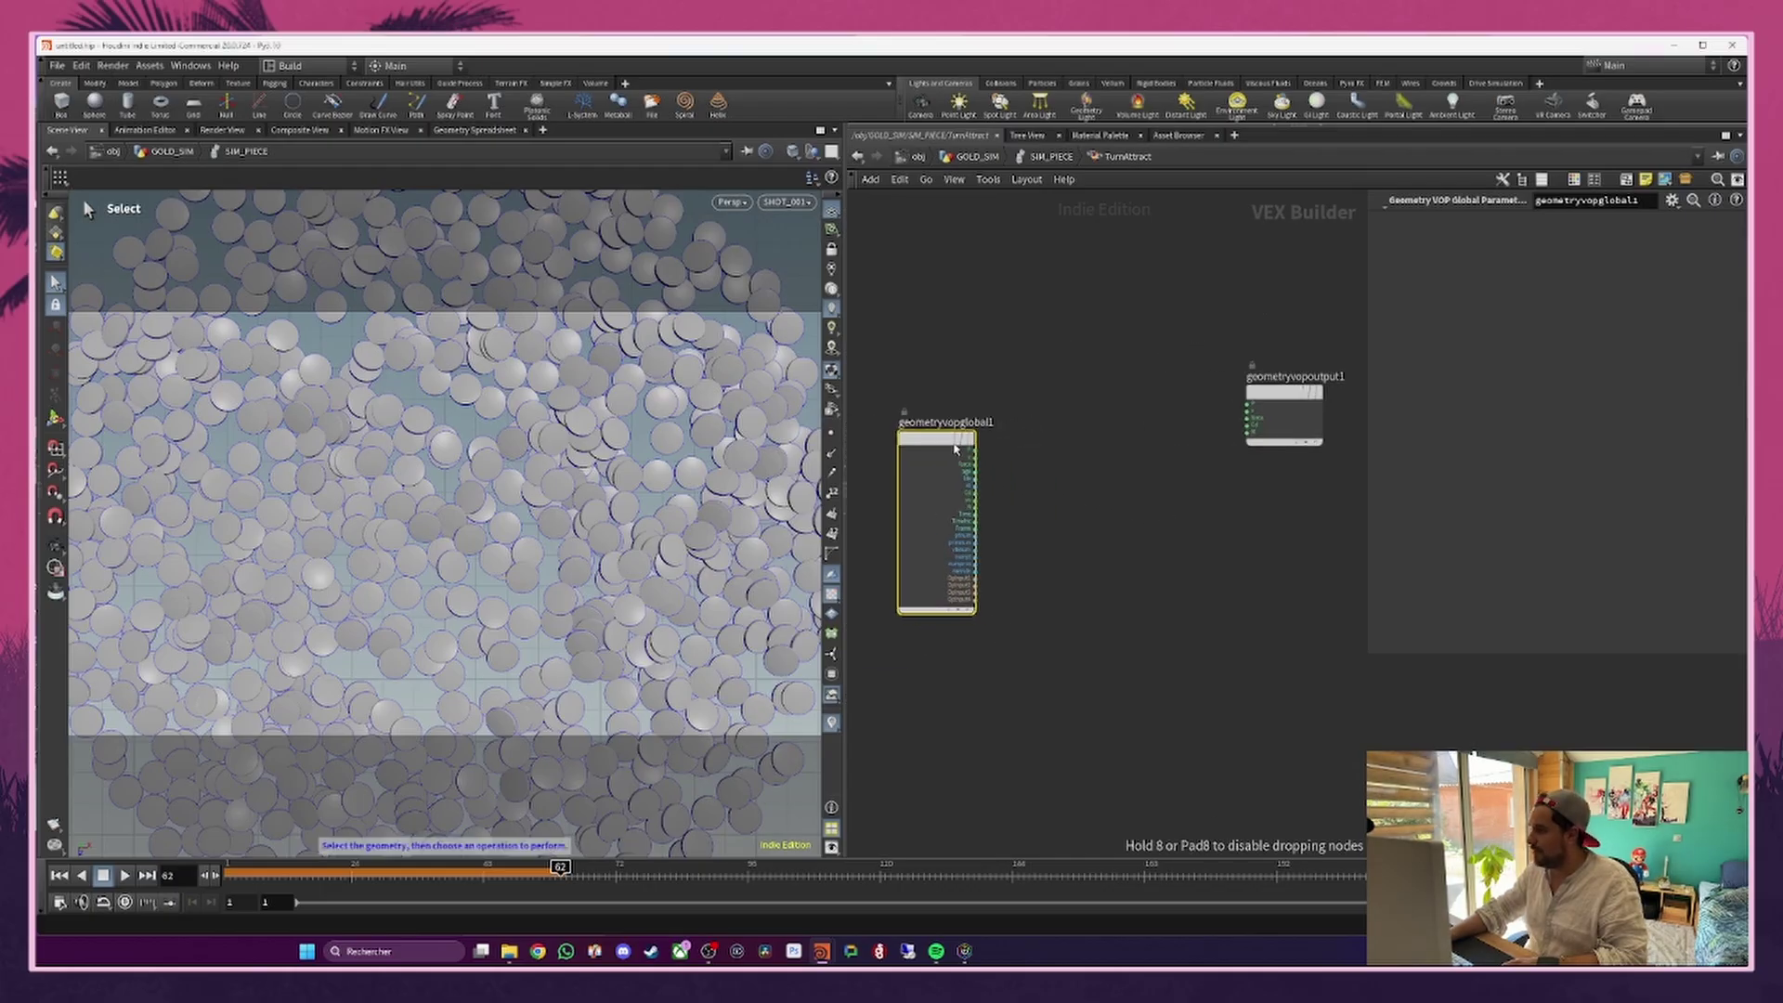
drag(1278, 402, 1315, 446)
middle_drag(1194, 380, 1227, 398)
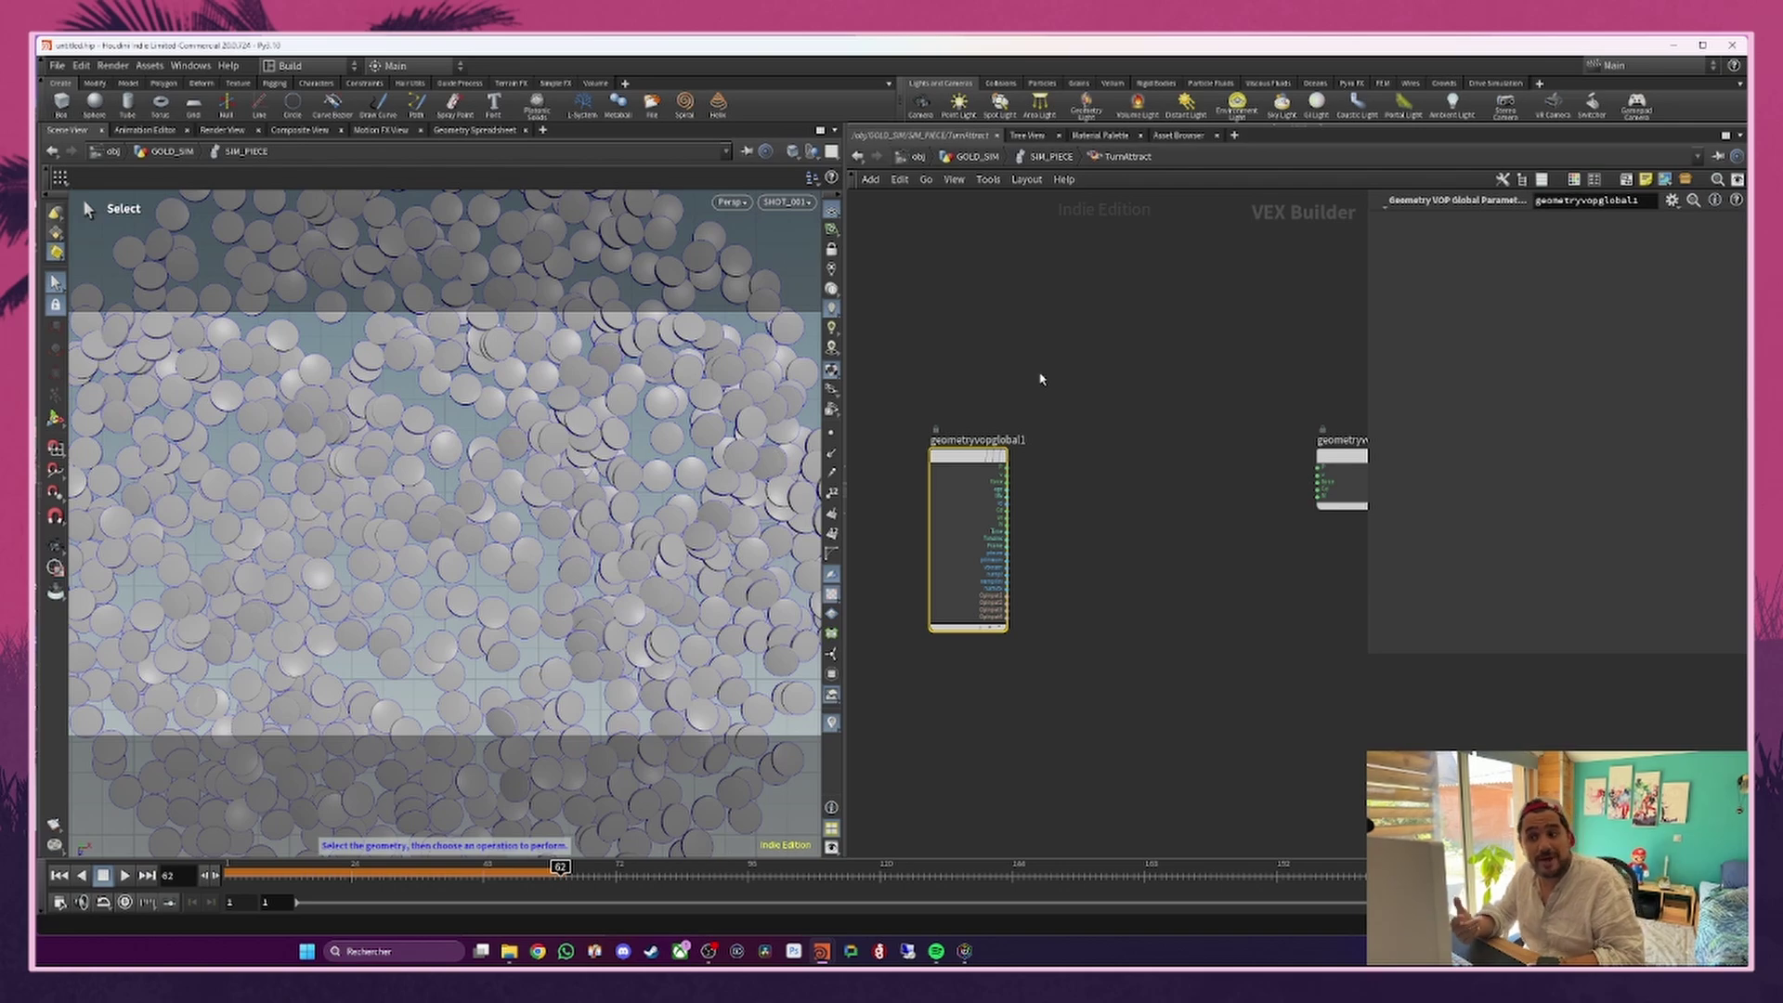
Step: Add a Constant node of type 3 Floats (vector) with value 0, 1, 0 and place it above geometryvopglobal1
key(Tab)
mouse_move(954, 330)
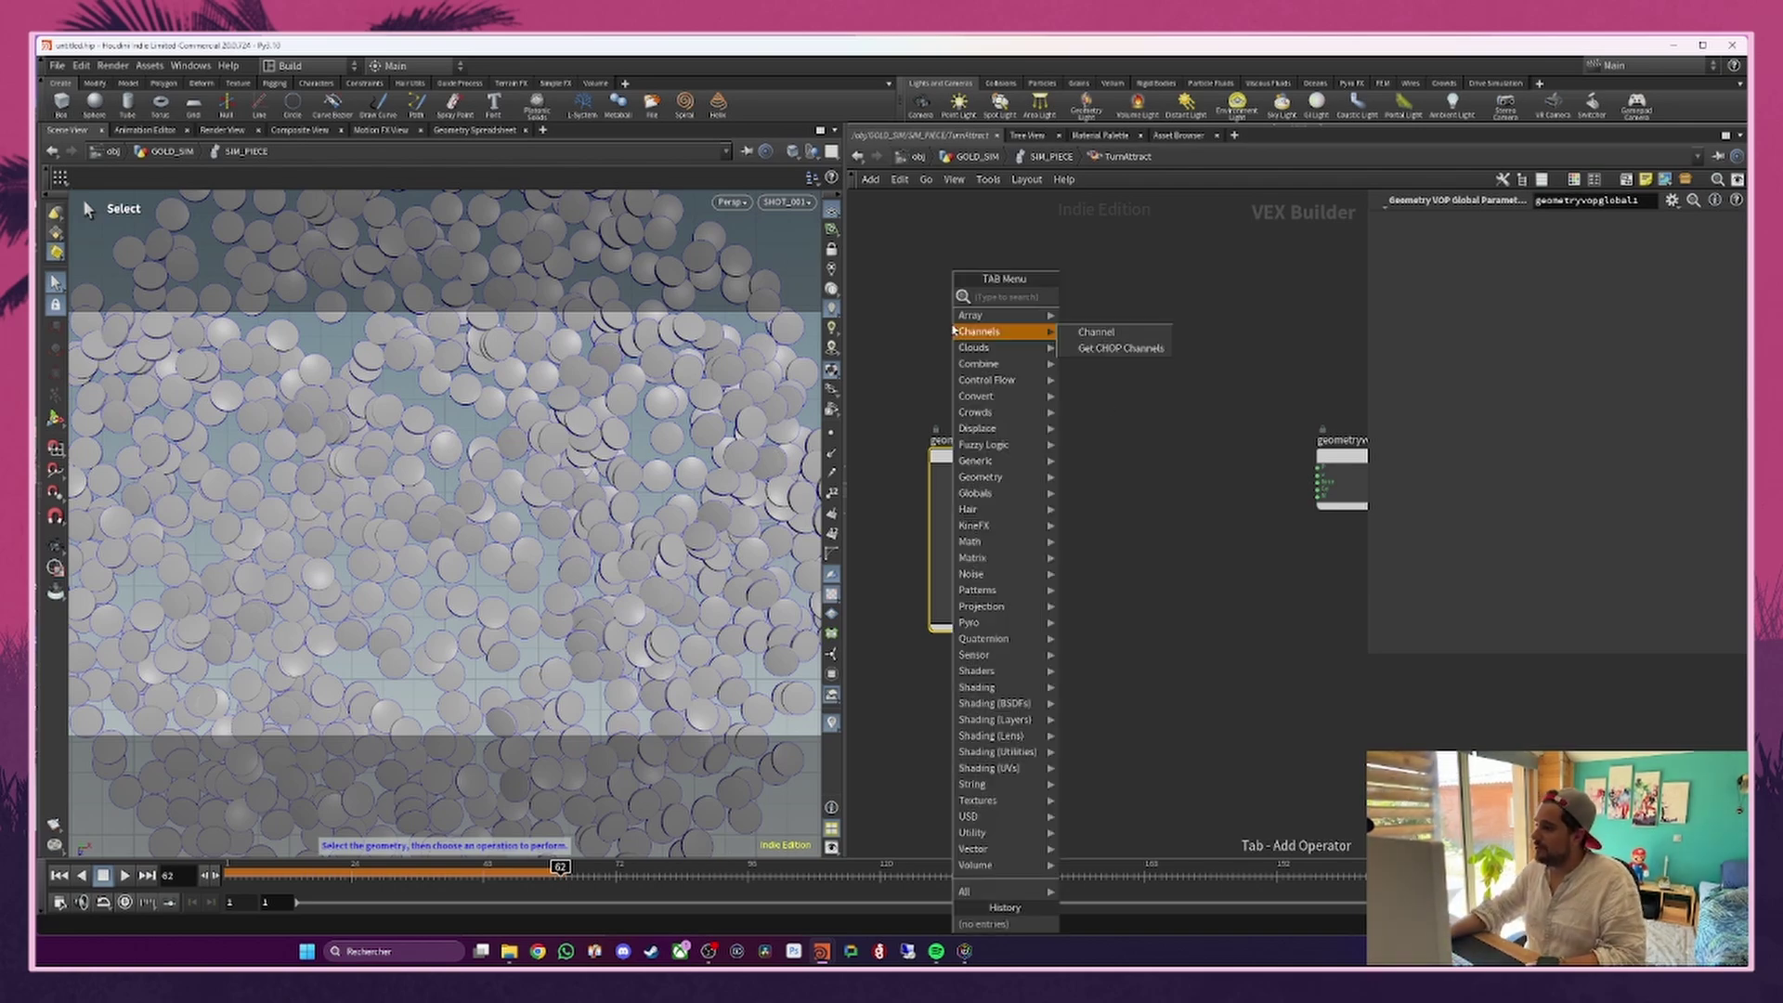
text(const)
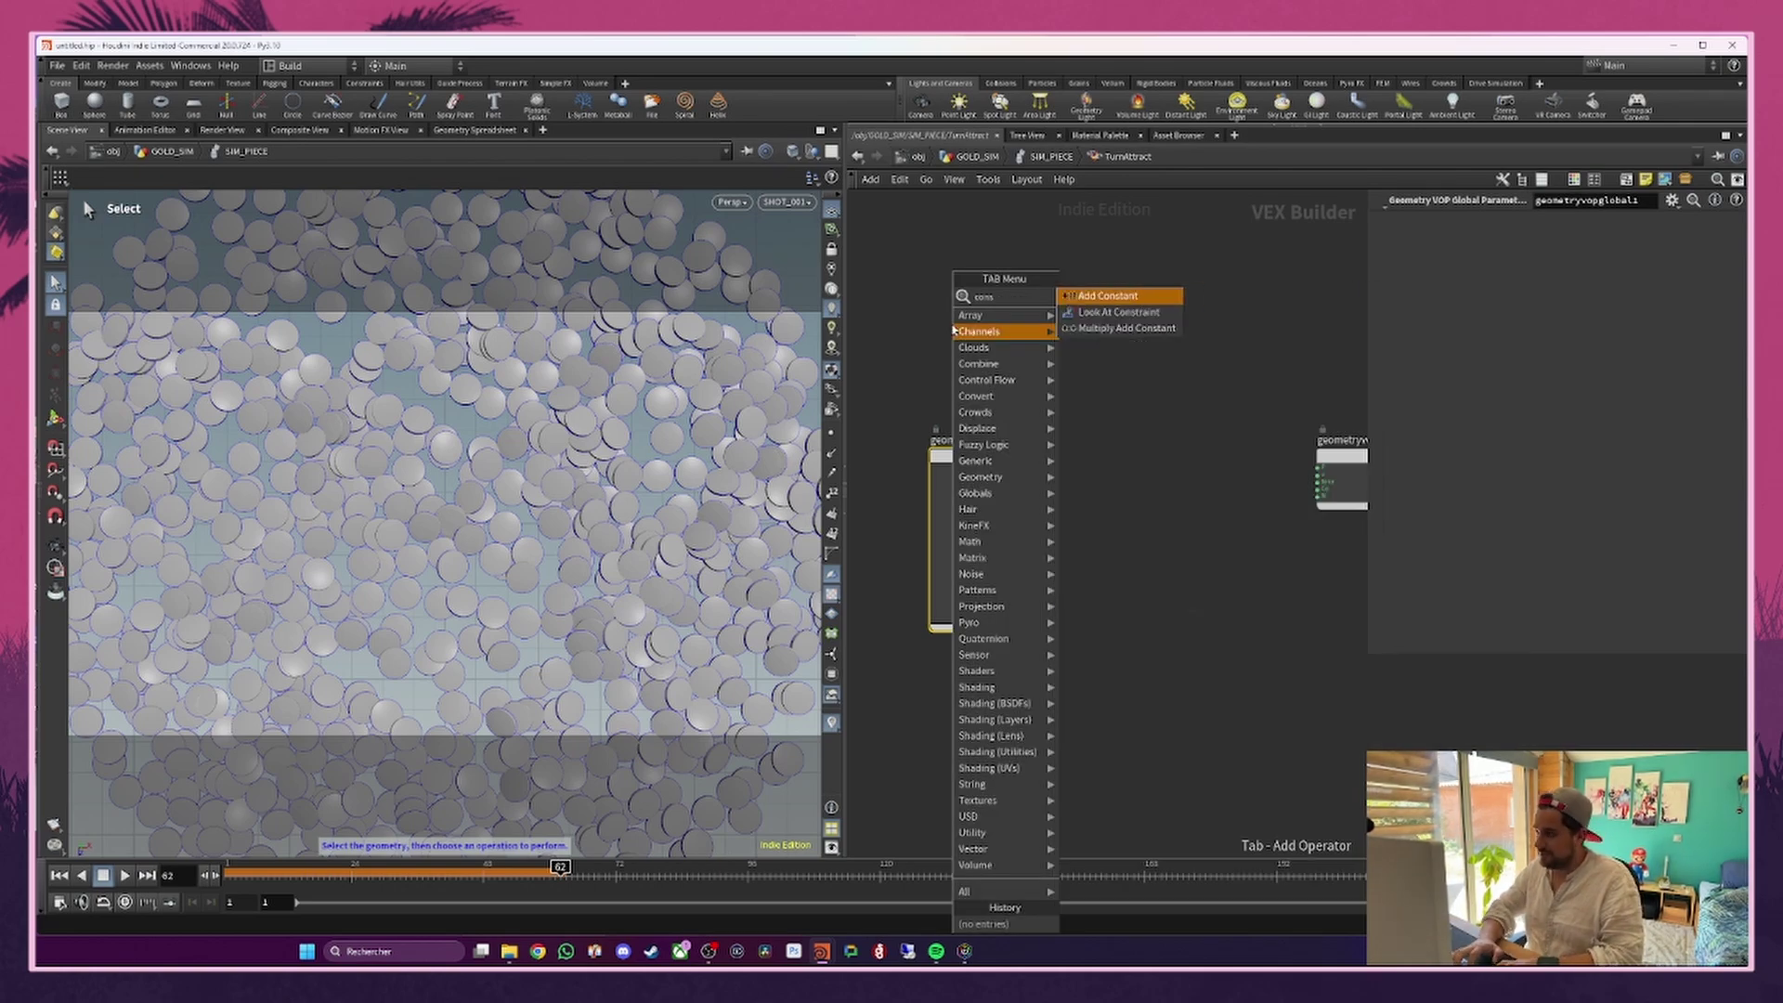
key(Return)
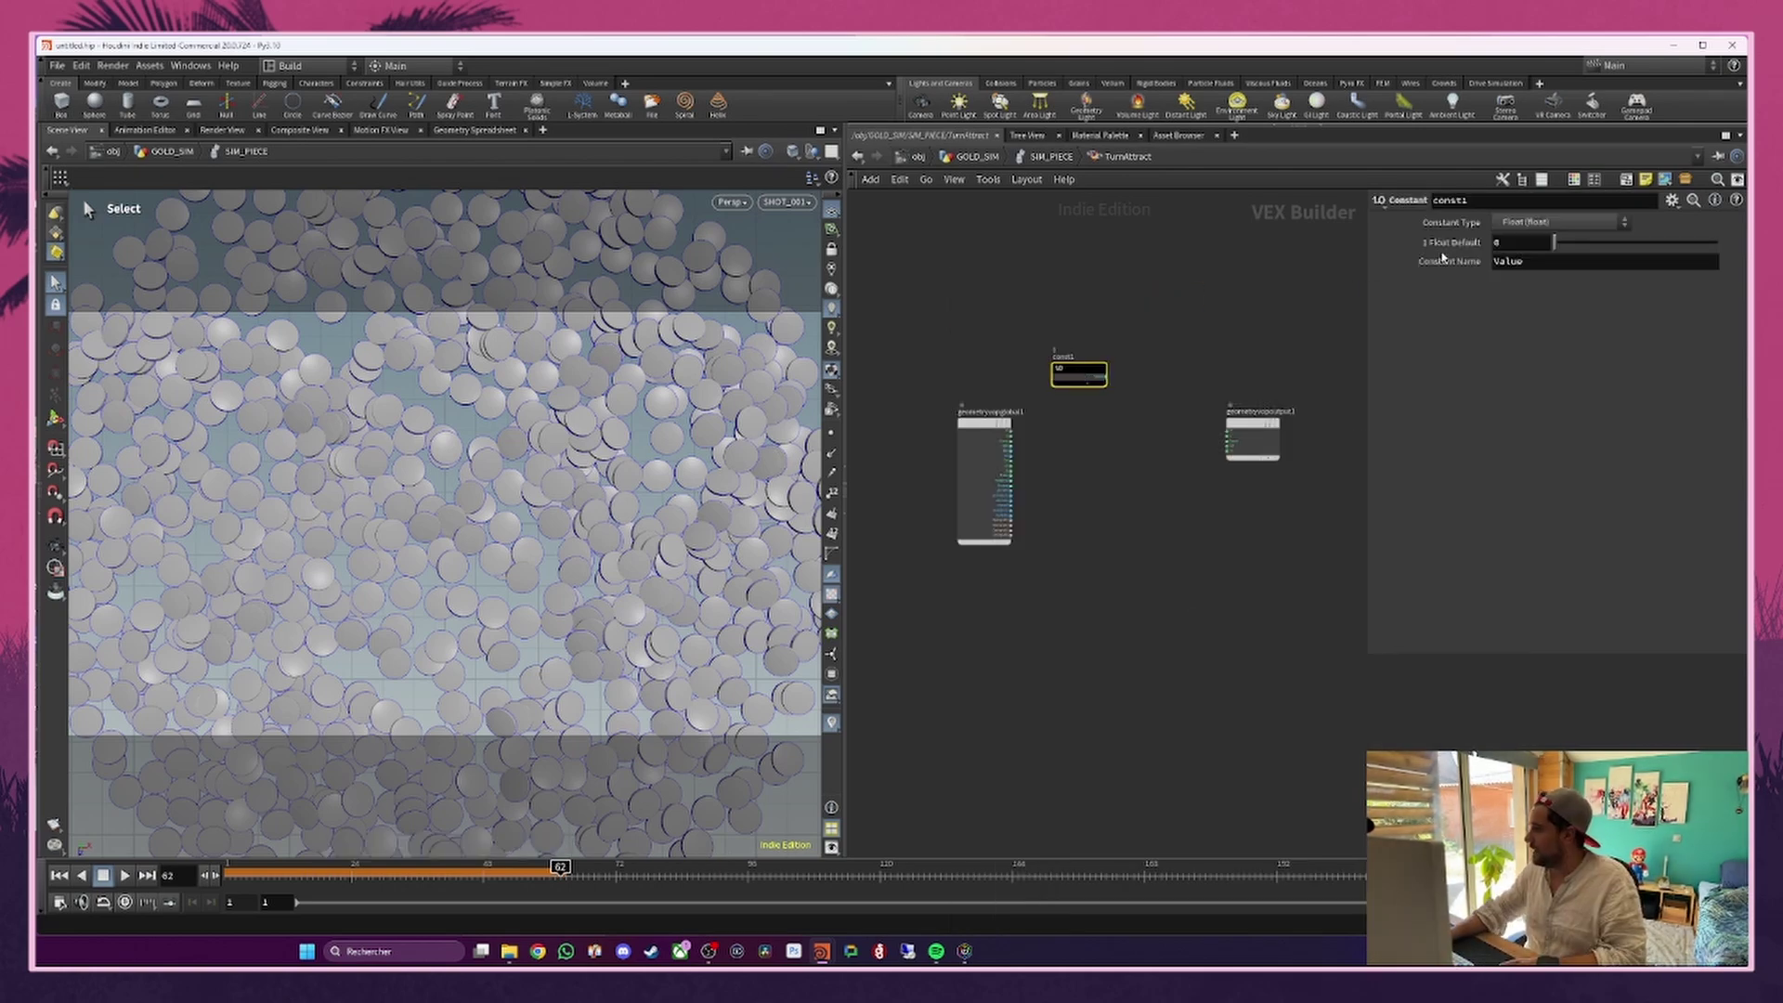
click(1534, 226)
click(1532, 334)
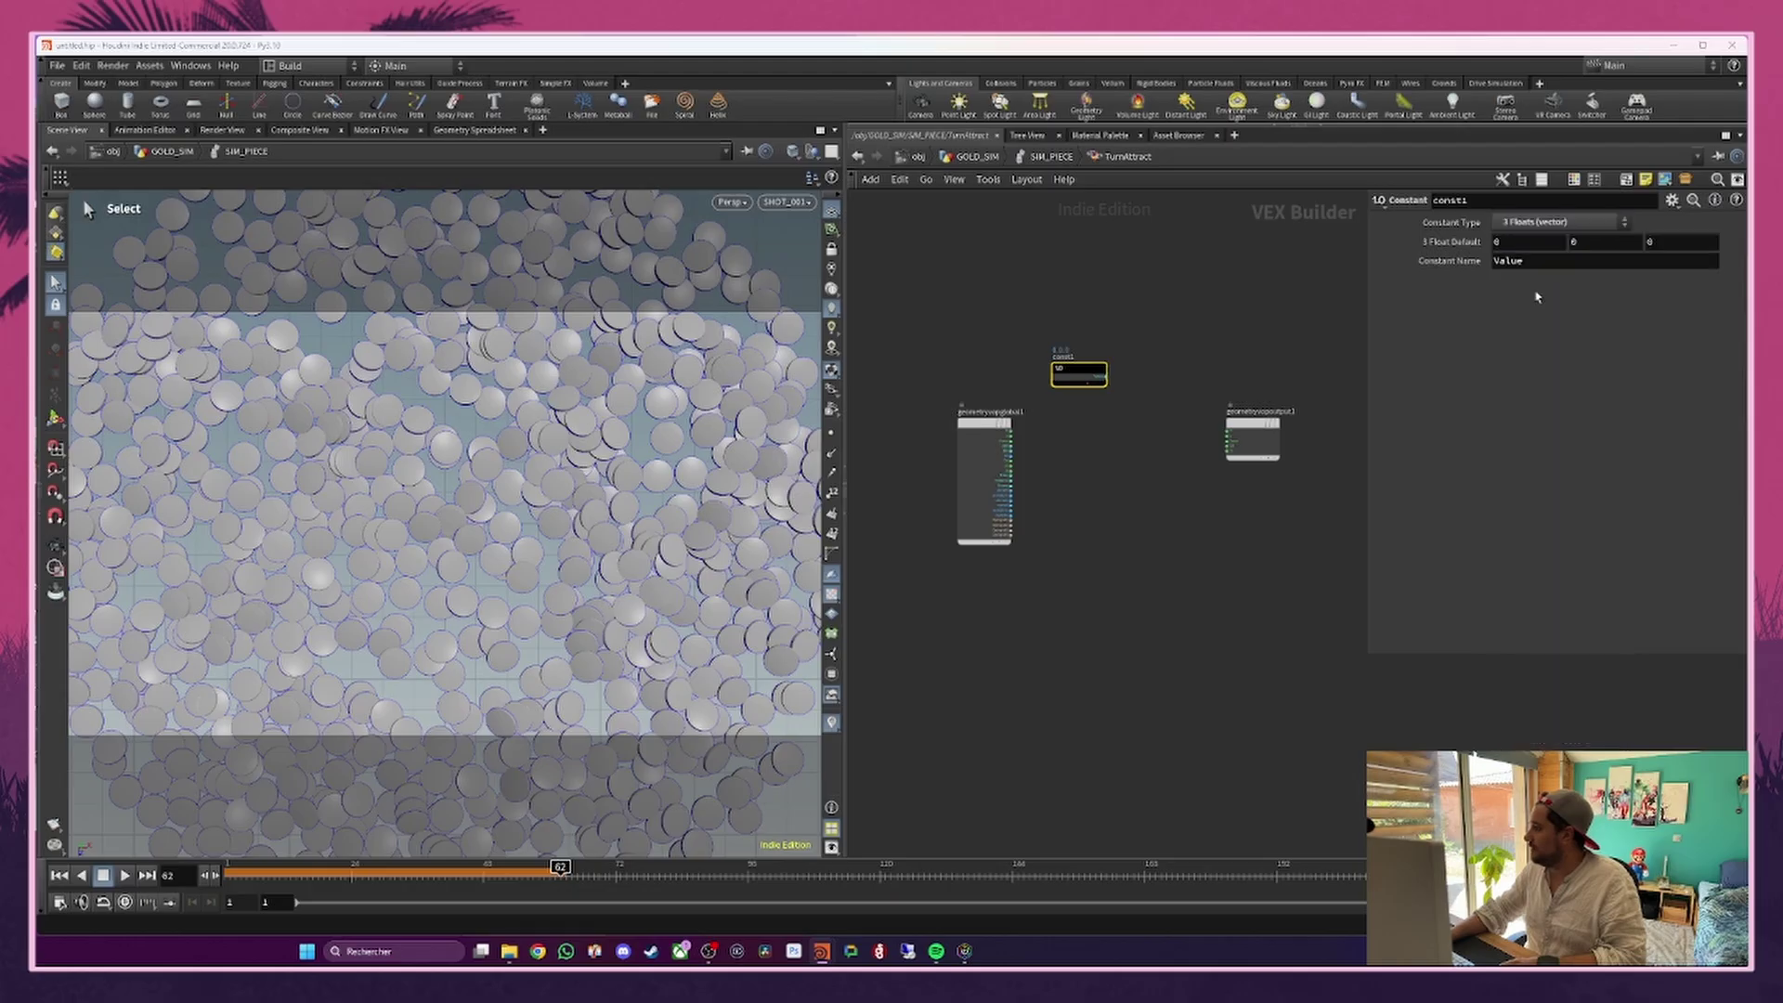
click(1586, 241)
text(1)
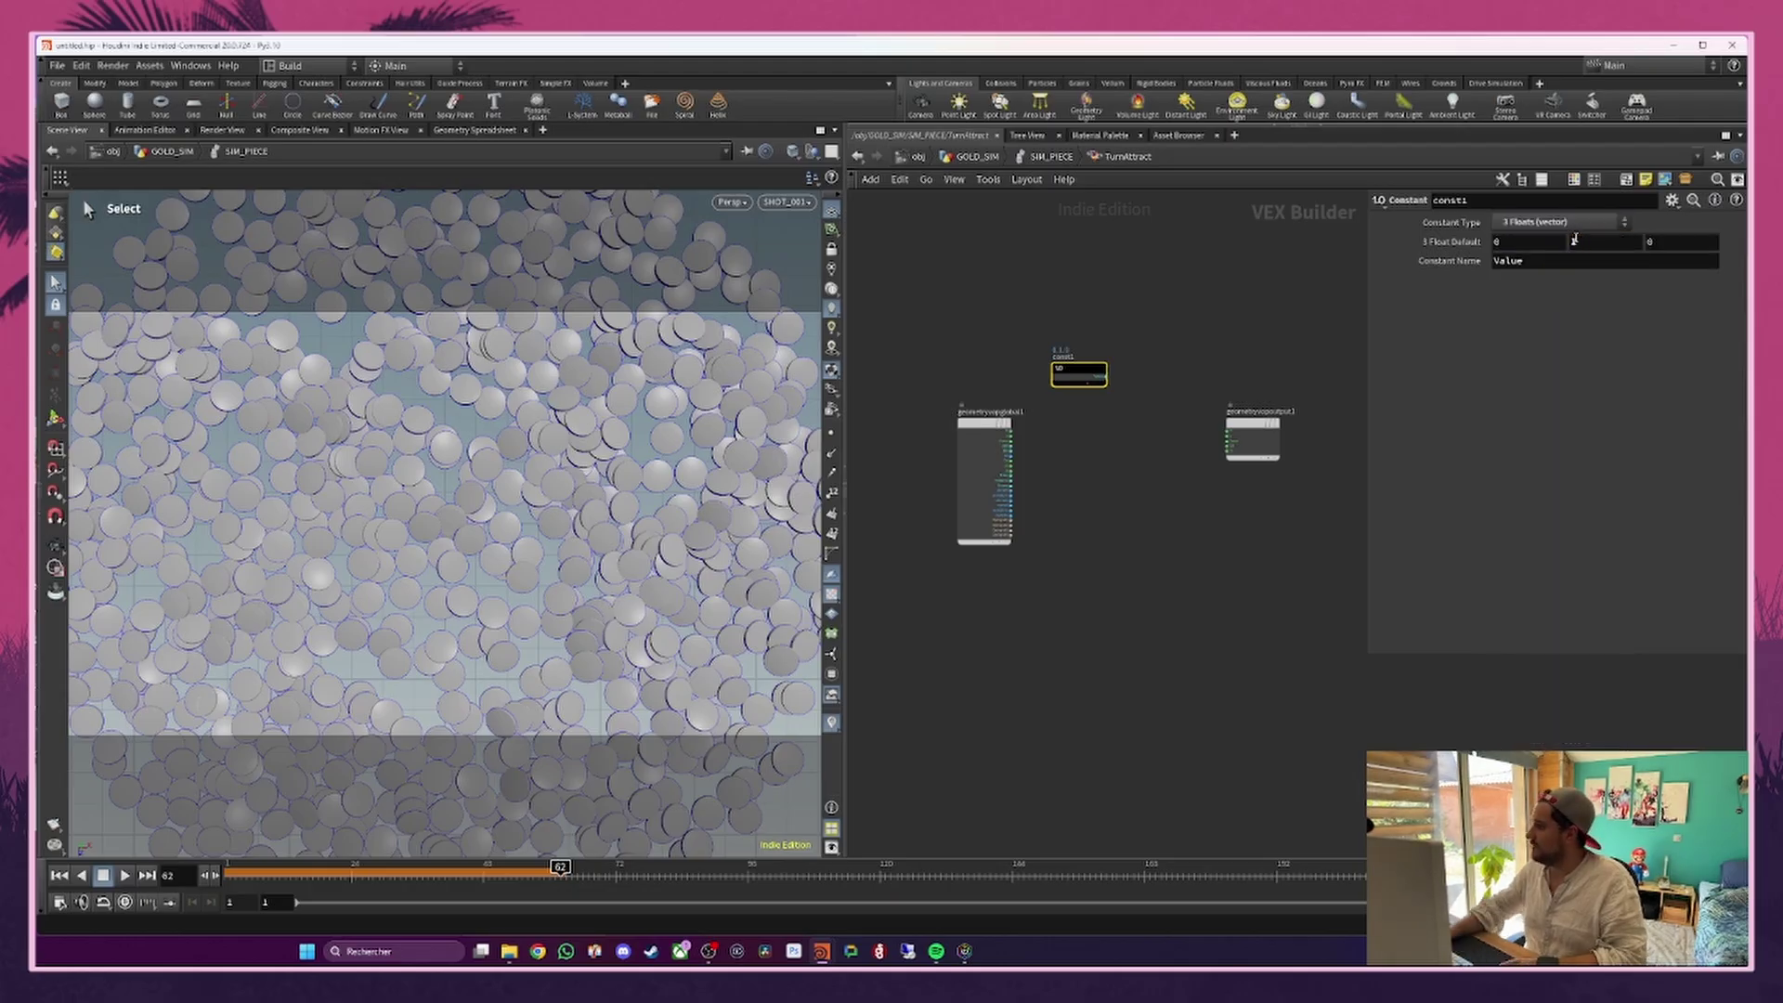
drag(1077, 372, 979, 321)
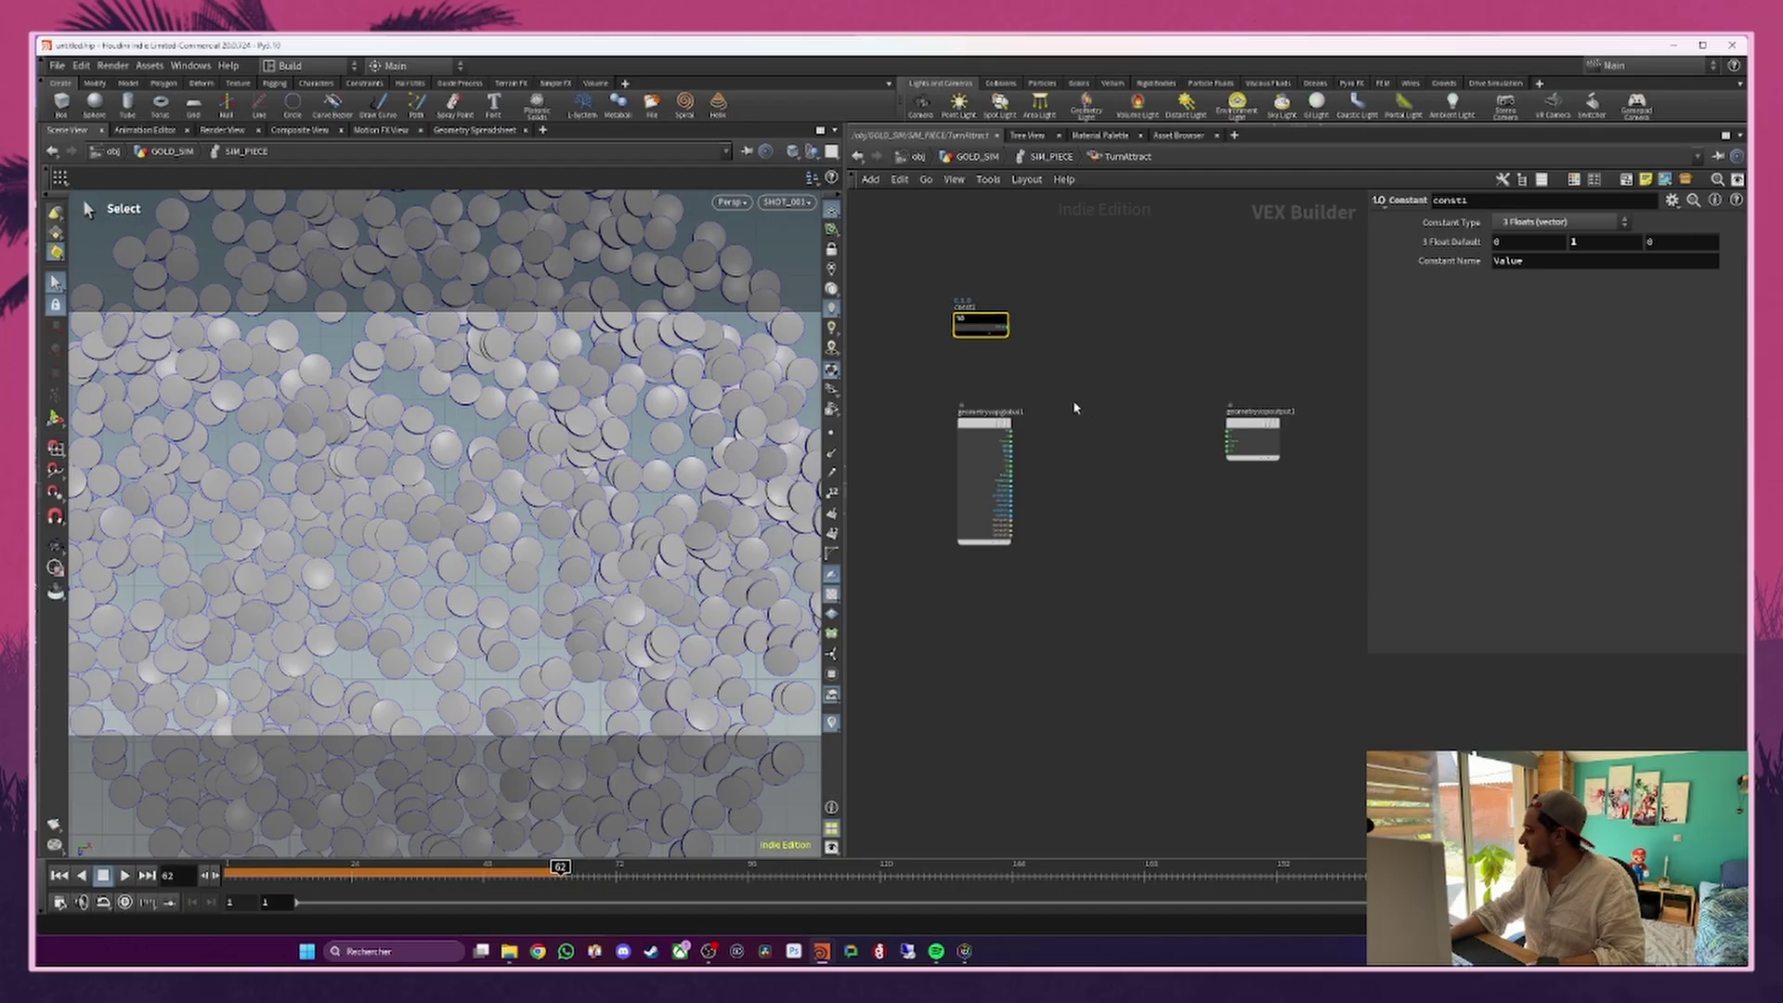
scroll(1074, 407, up, 3)
click(987, 442)
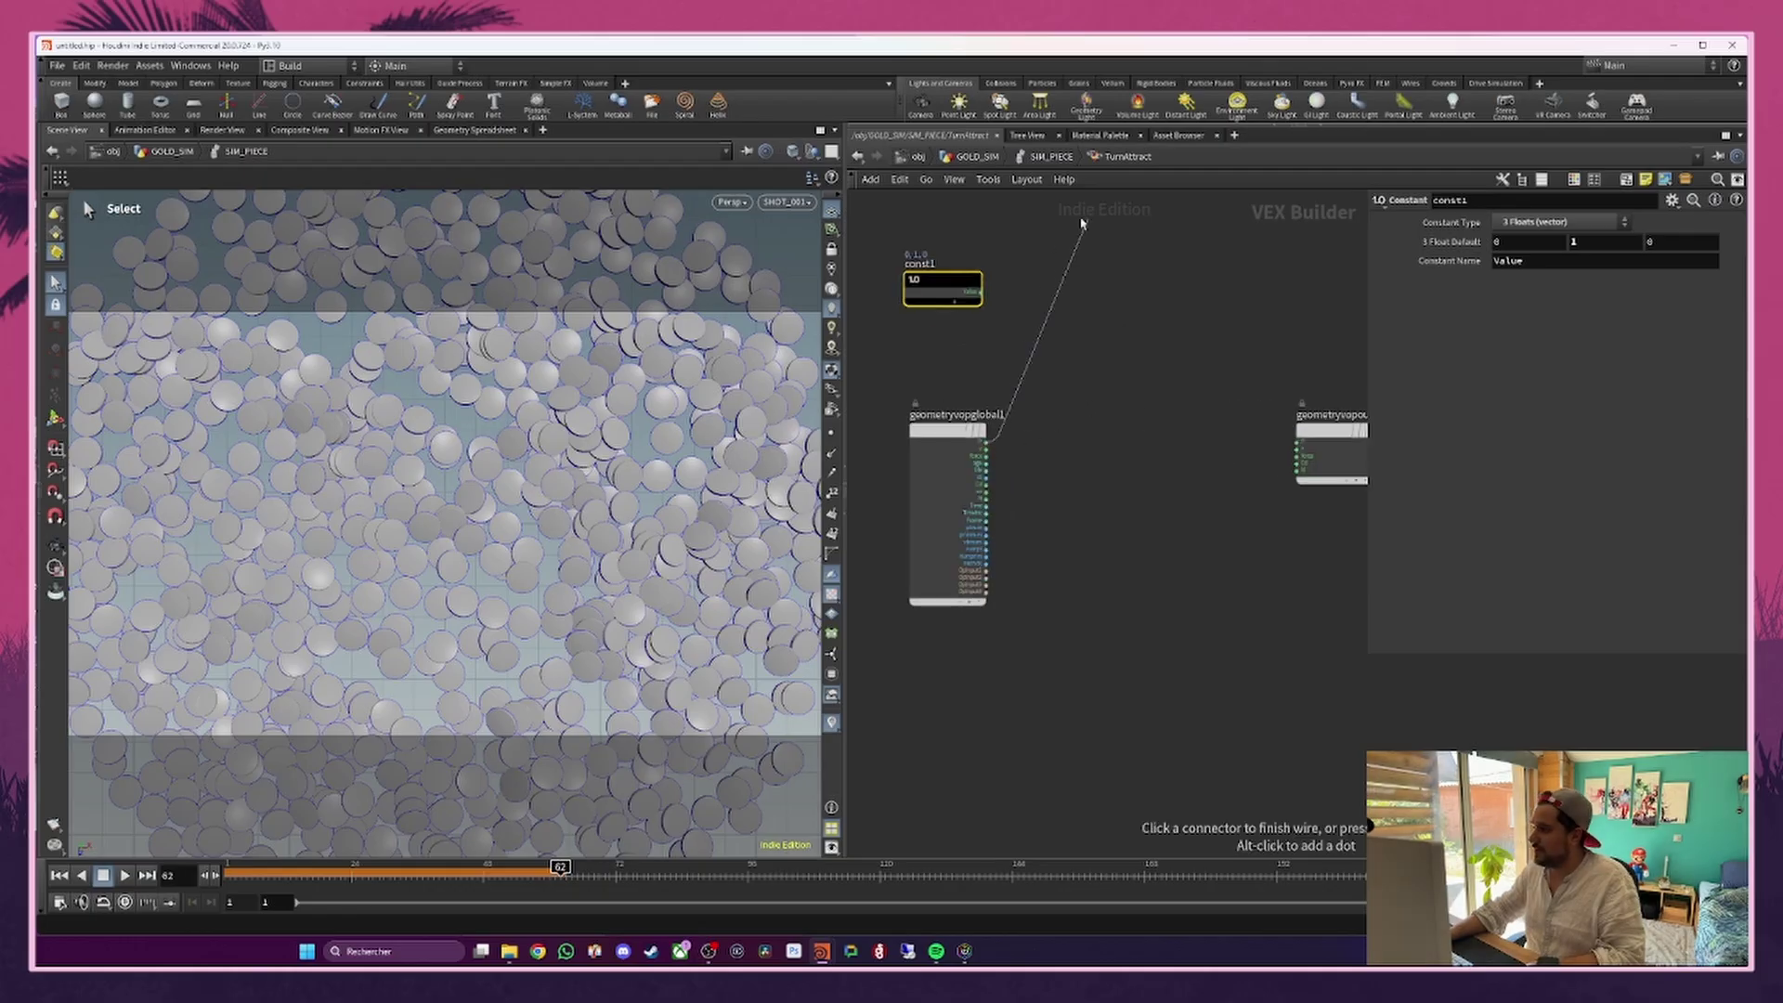
click(1114, 374)
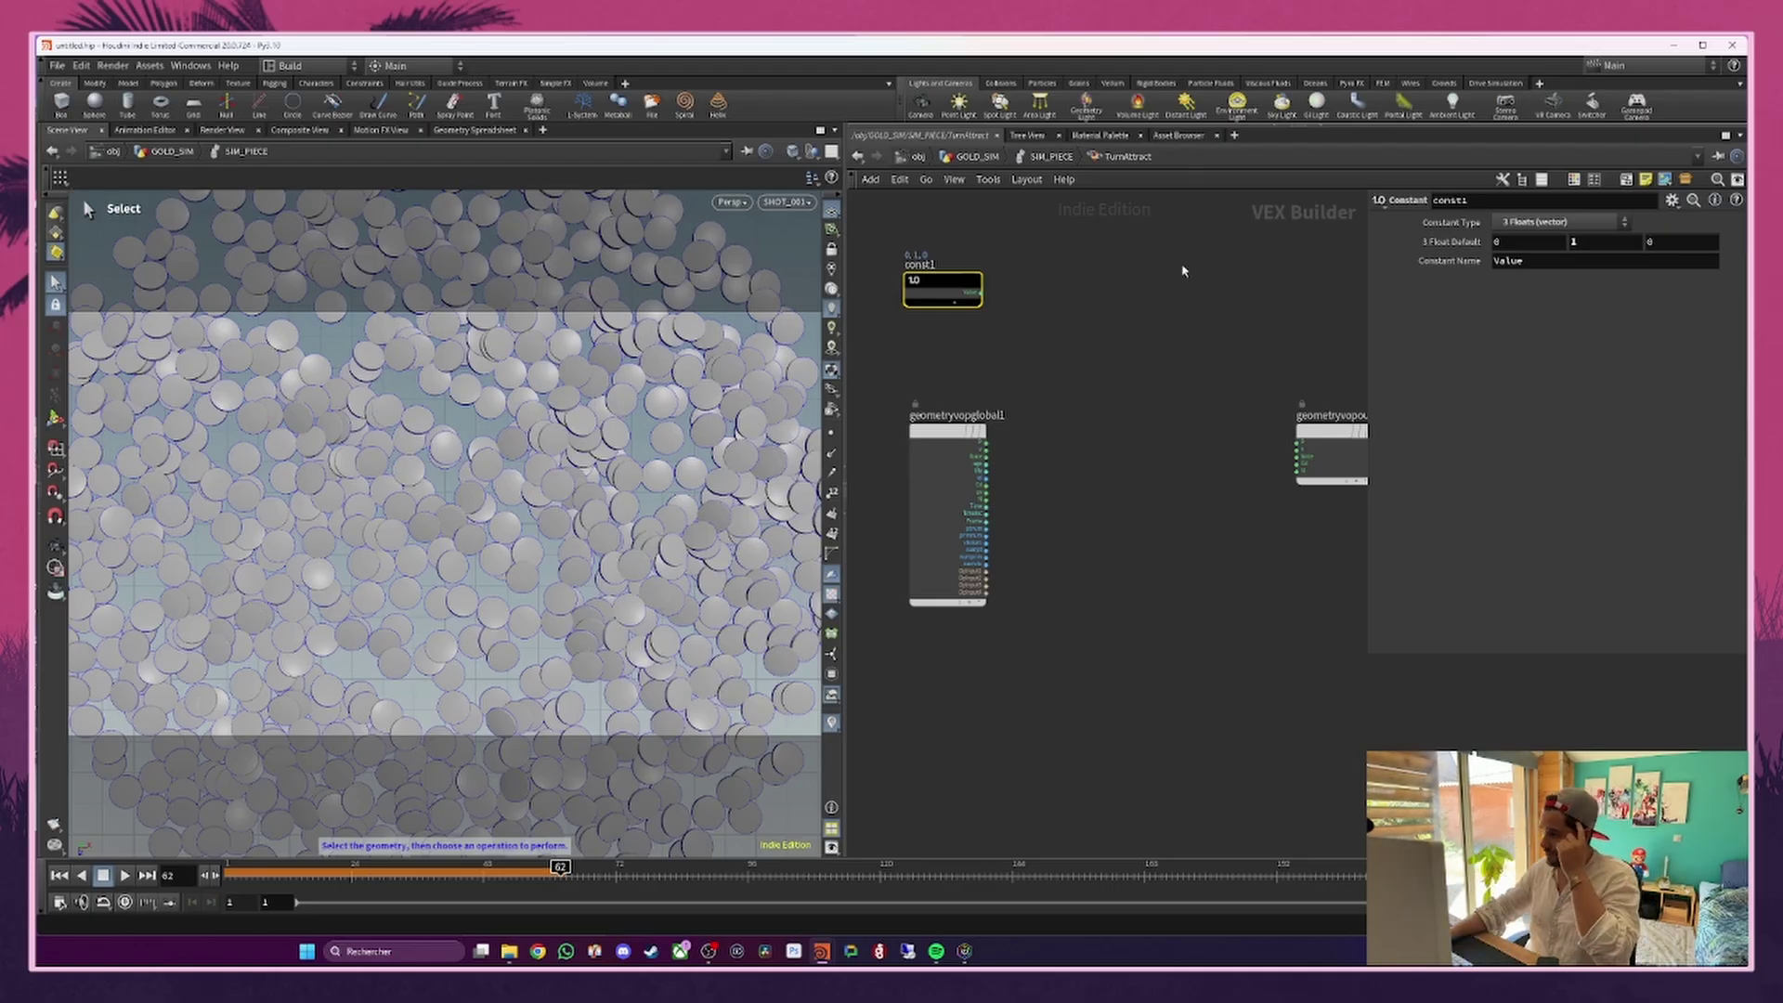
Step: Add a Cross Product node, feed it const1 and the global P, and position it close to them
key(Tab)
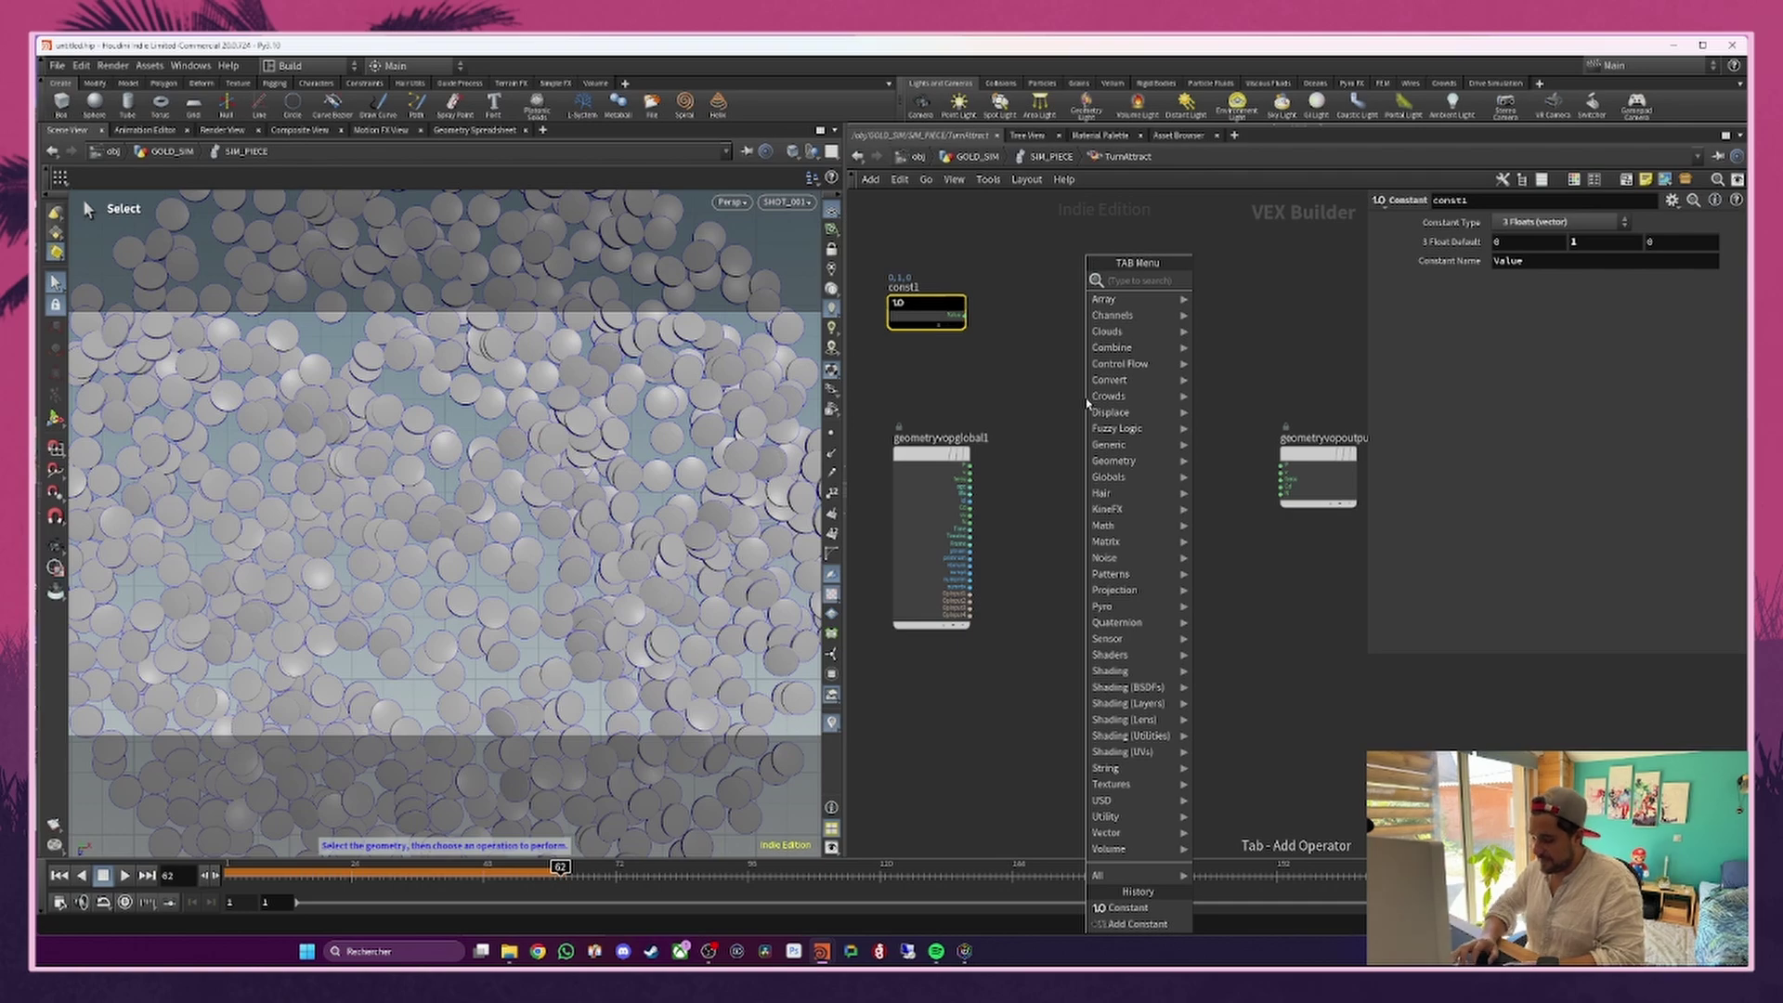
text(cross)
key(Return)
click(1087, 404)
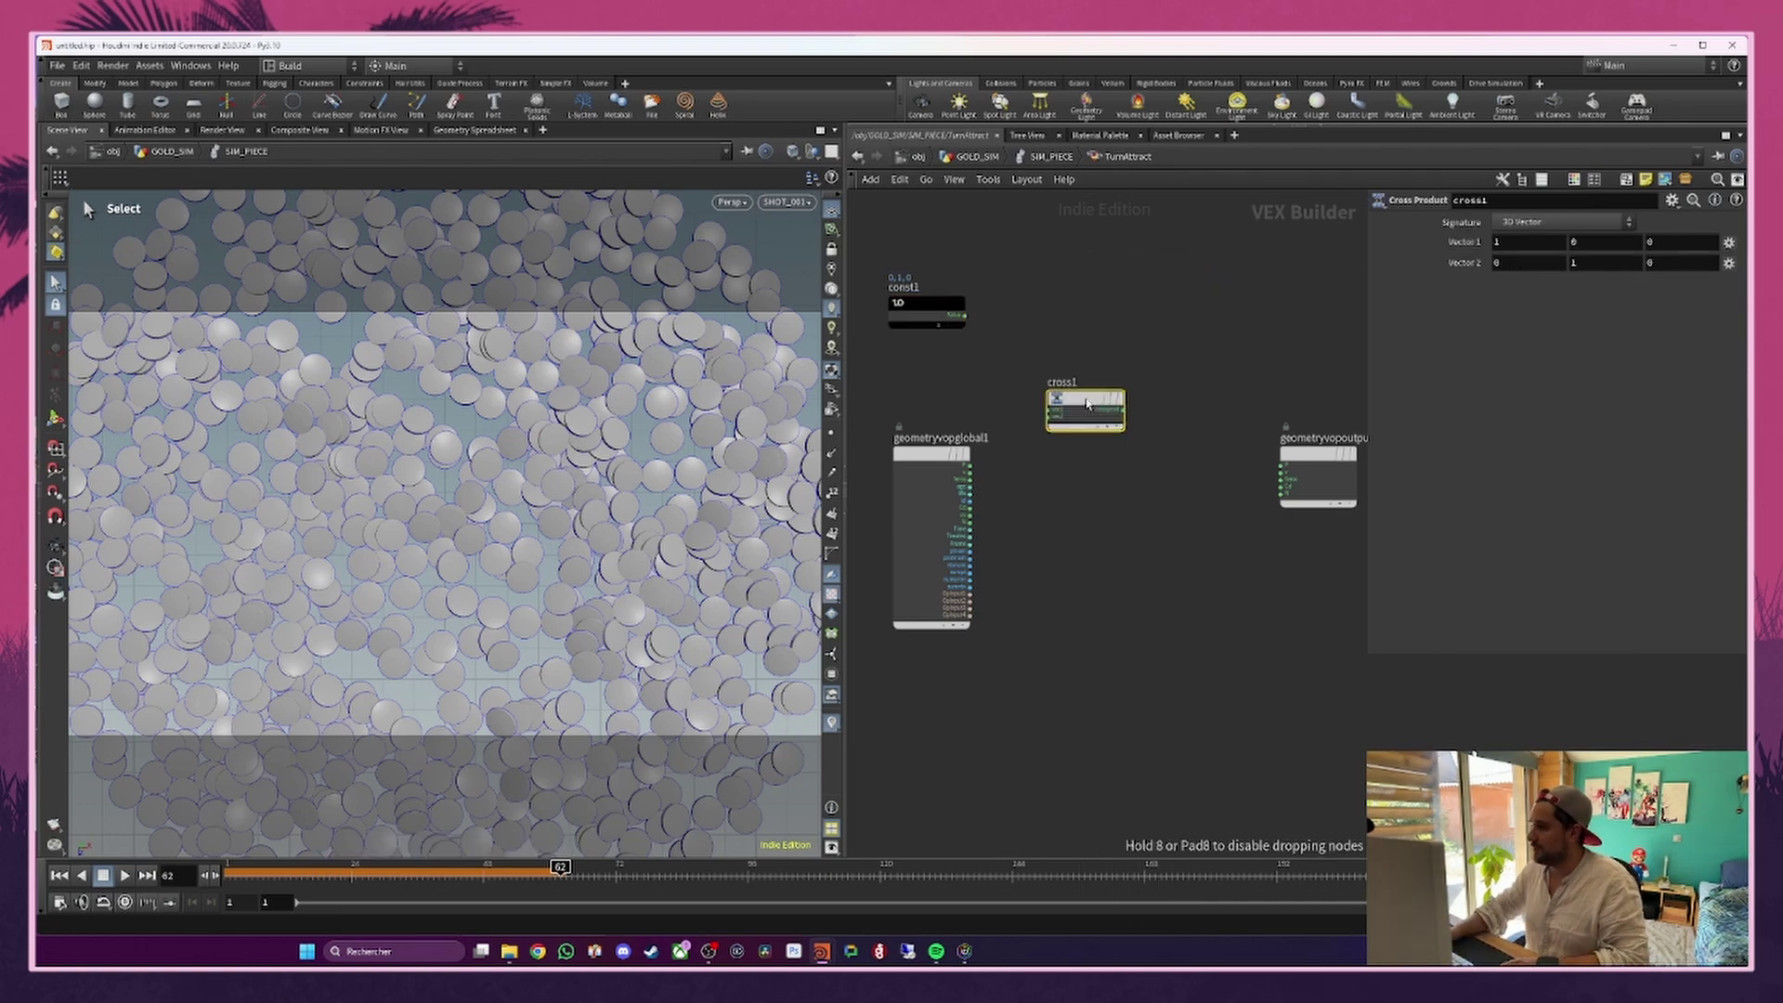
drag(1087, 404, 1099, 361)
drag(962, 325, 1057, 365)
drag(971, 467, 1059, 370)
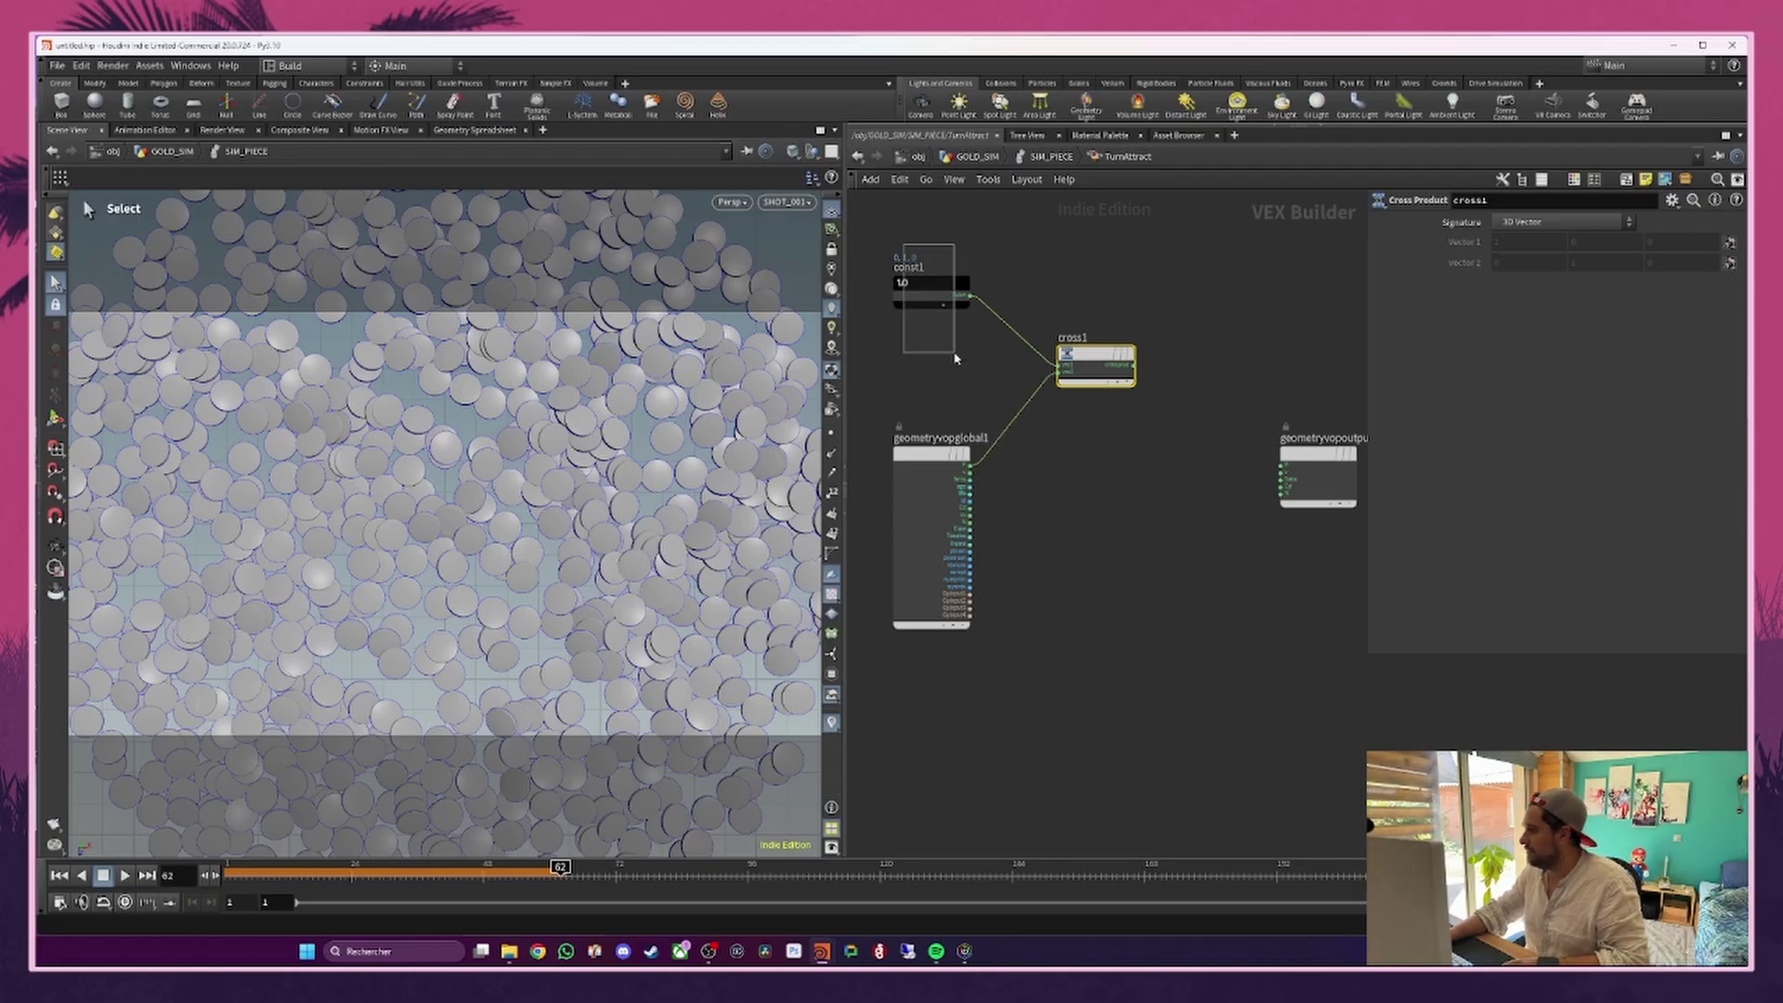
click(934, 293)
click(966, 538)
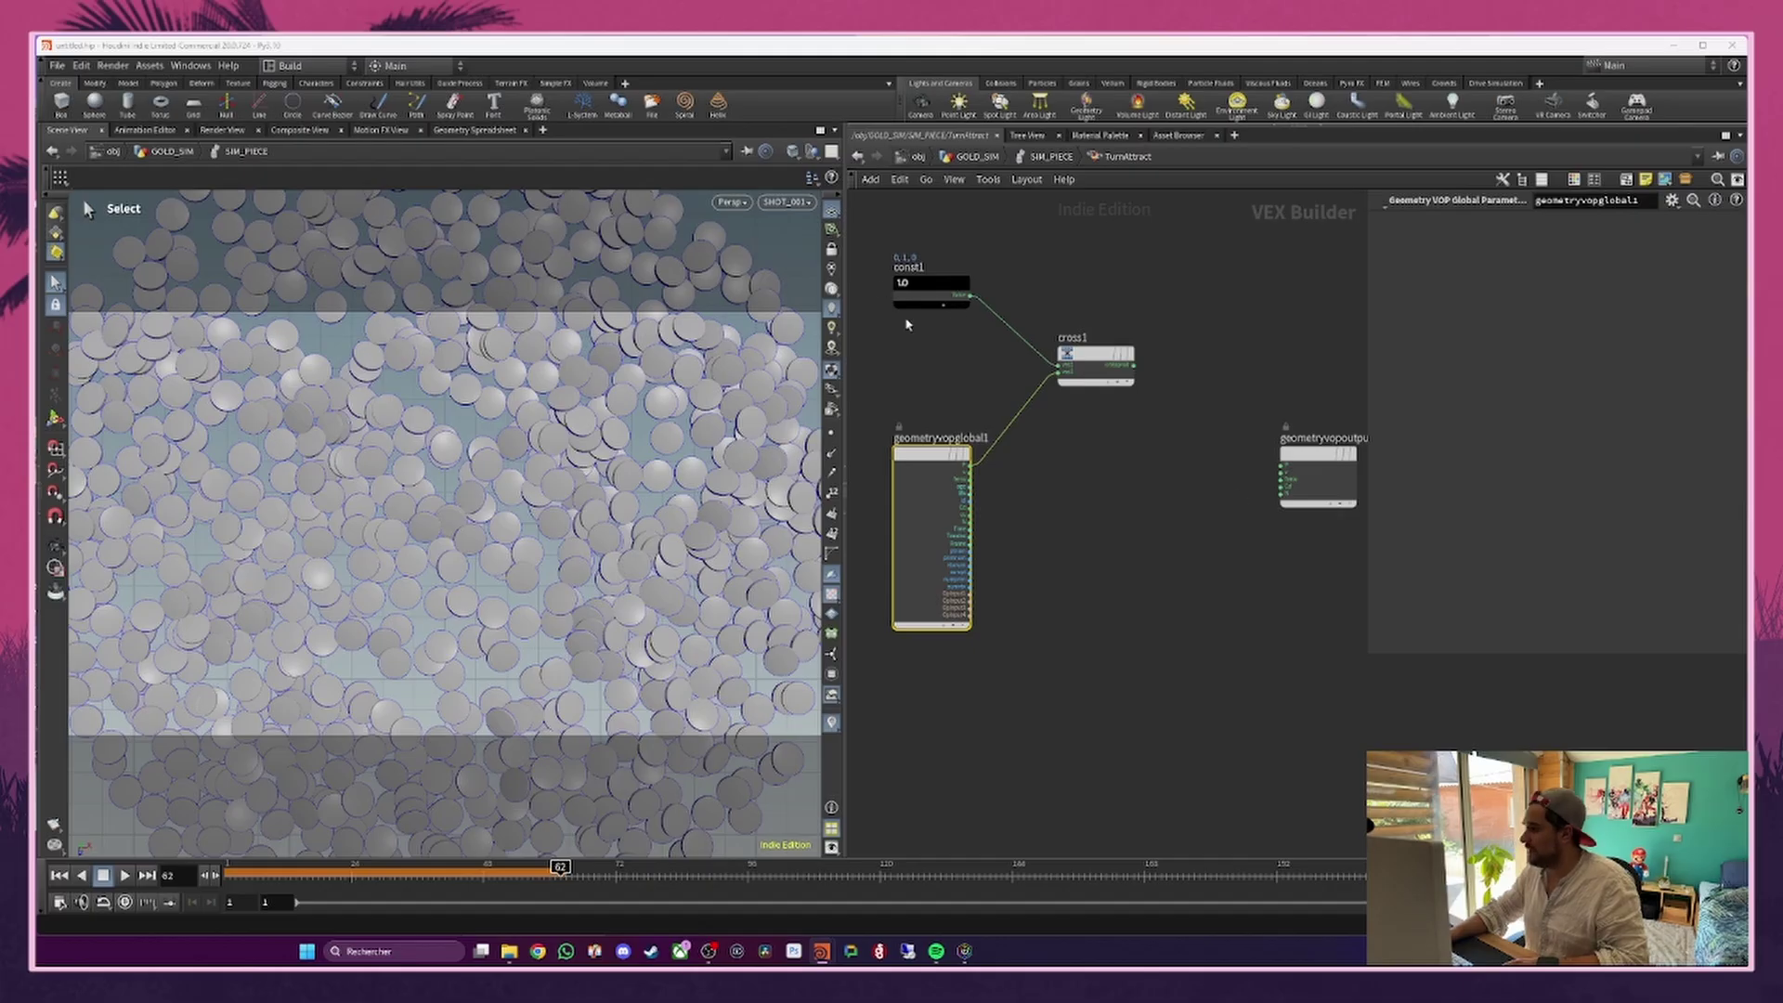
middle_drag(1120, 392, 1074, 402)
drag(1052, 381, 980, 370)
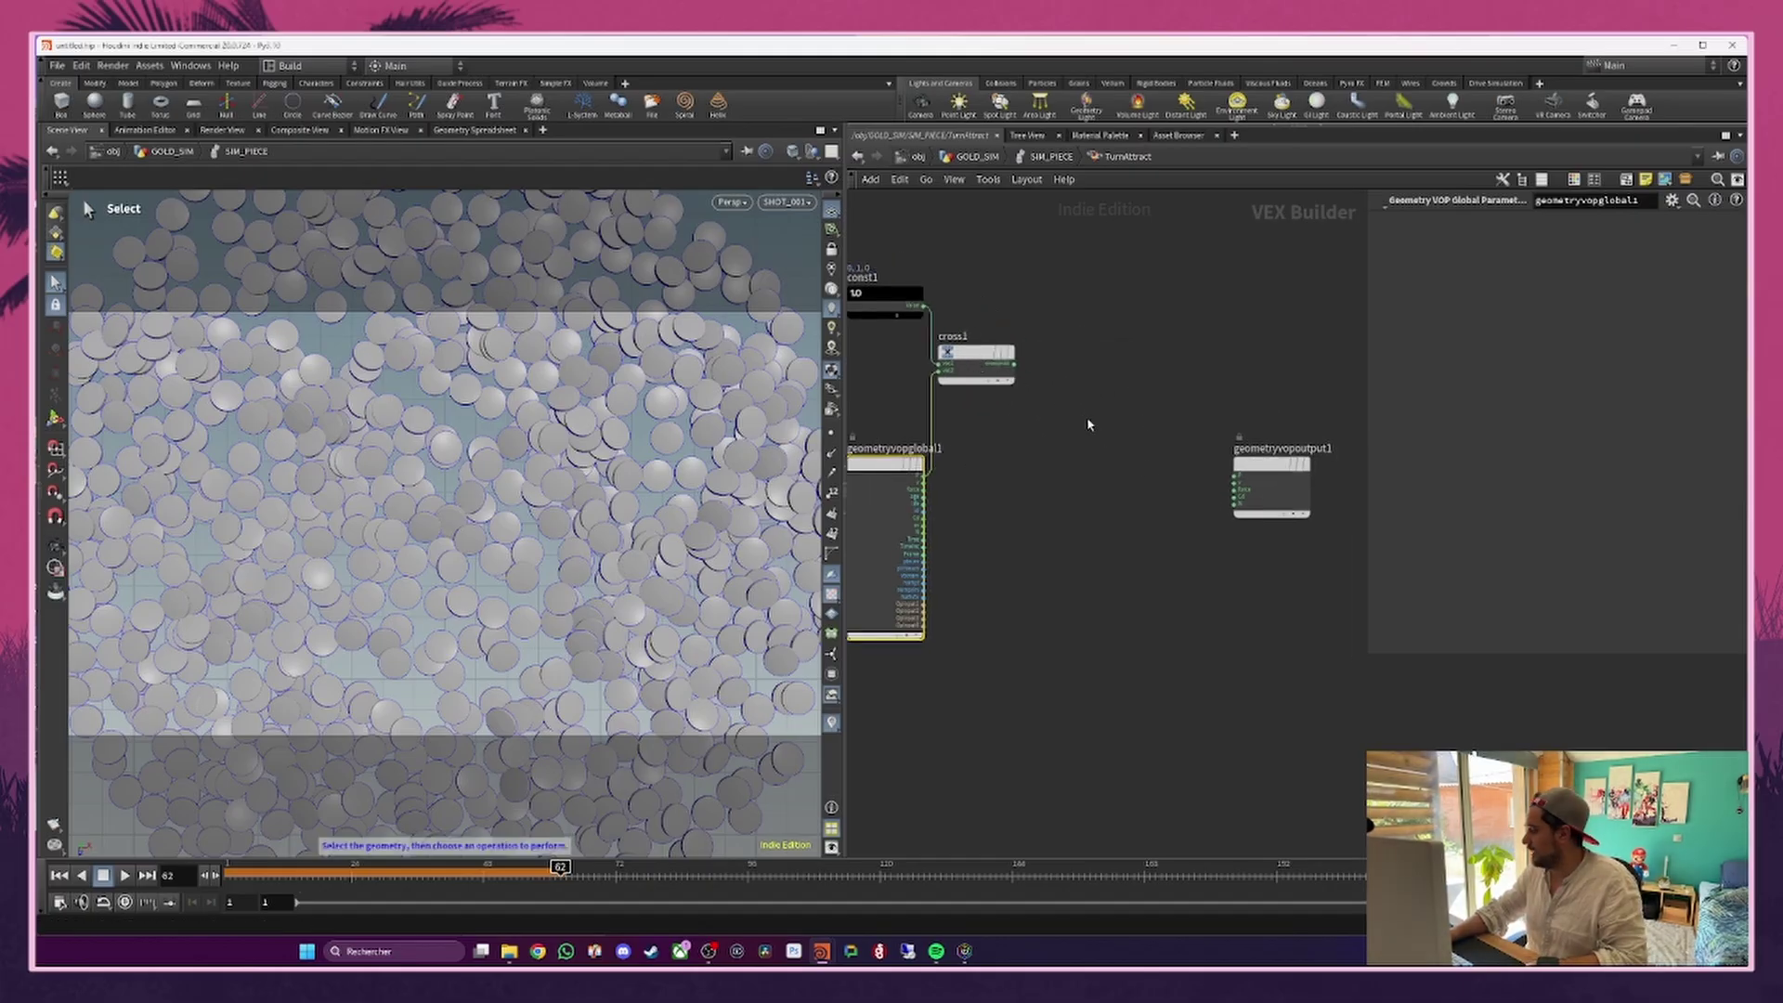
Step: Add an Add node that sums the global v and the cross product, and feed its result into the output's v
key(Tab)
text(add)
key(Return)
click(1143, 472)
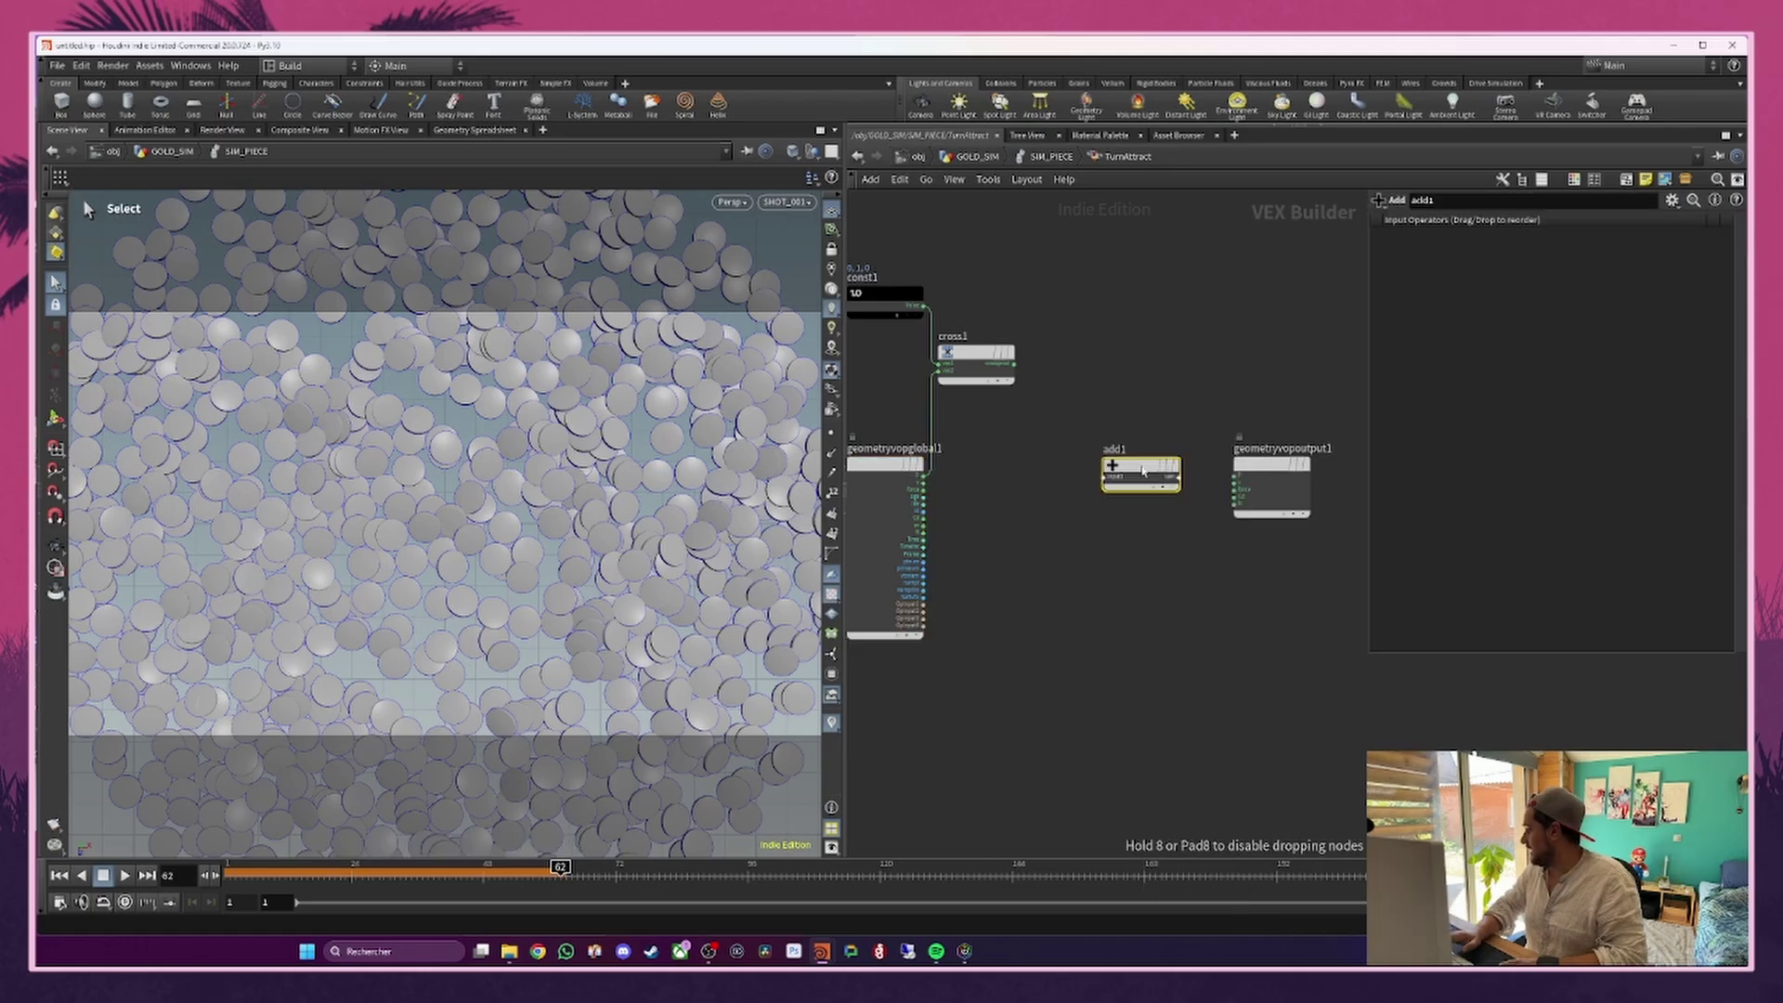
drag(924, 482, 1105, 481)
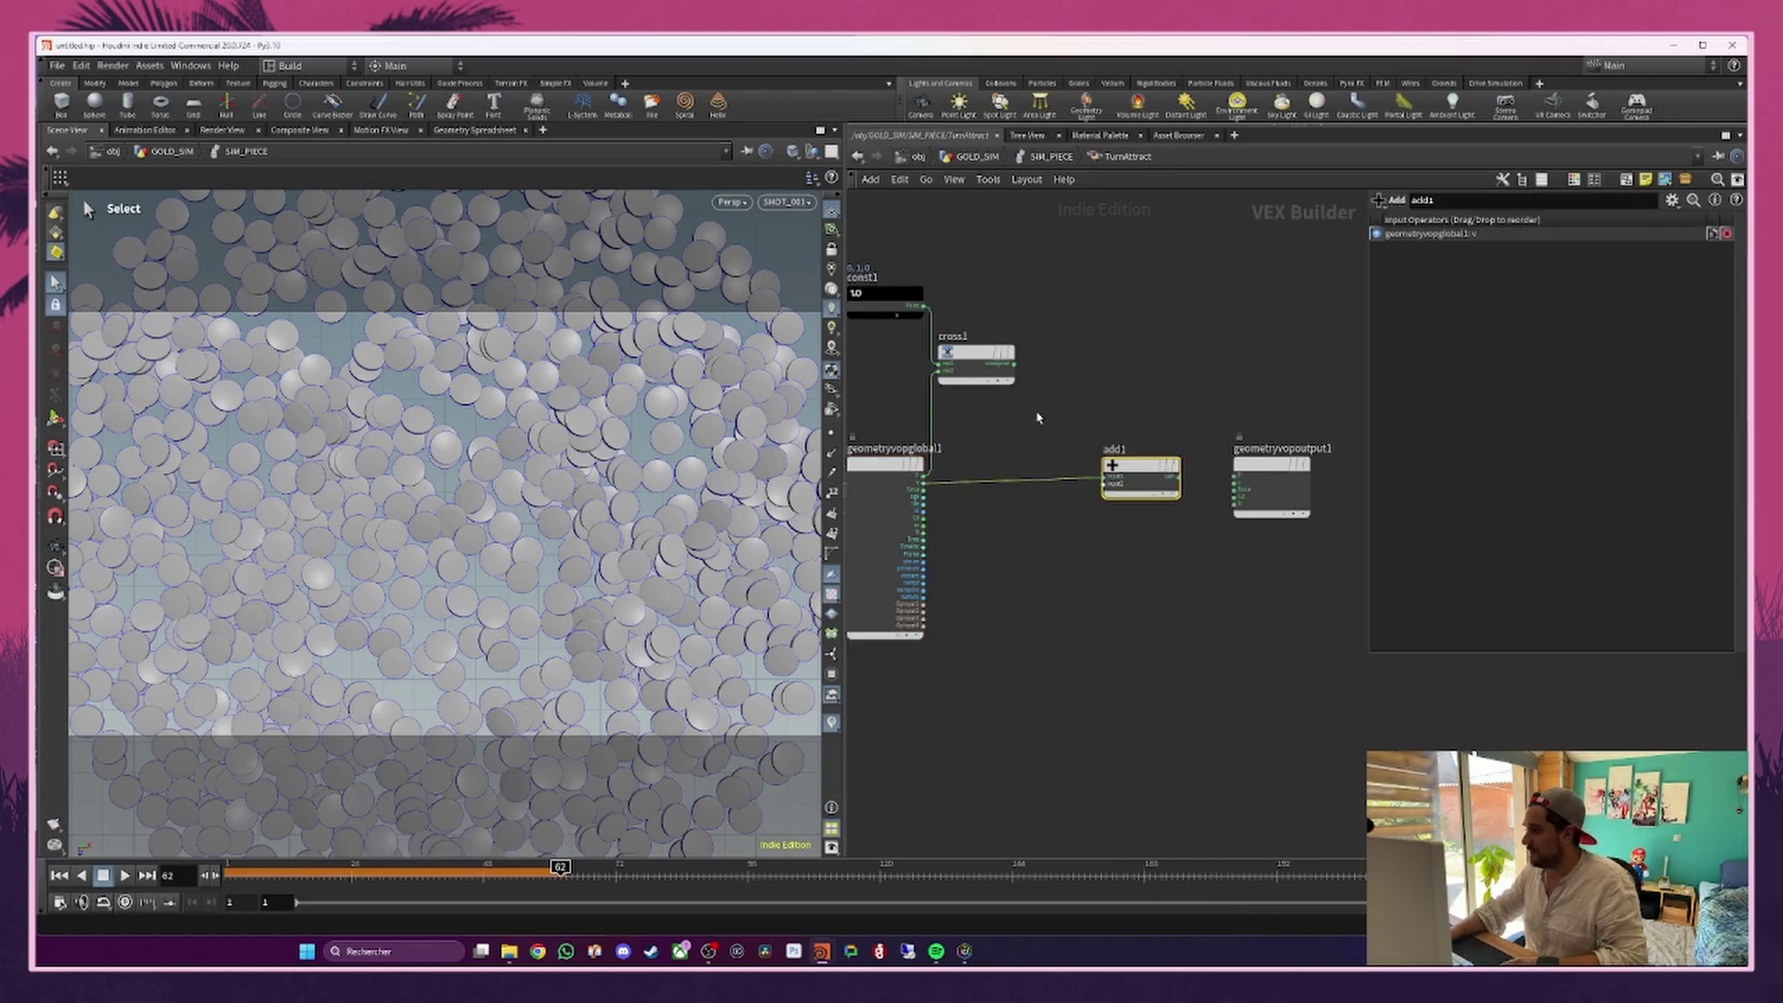
drag(1015, 364, 1236, 482)
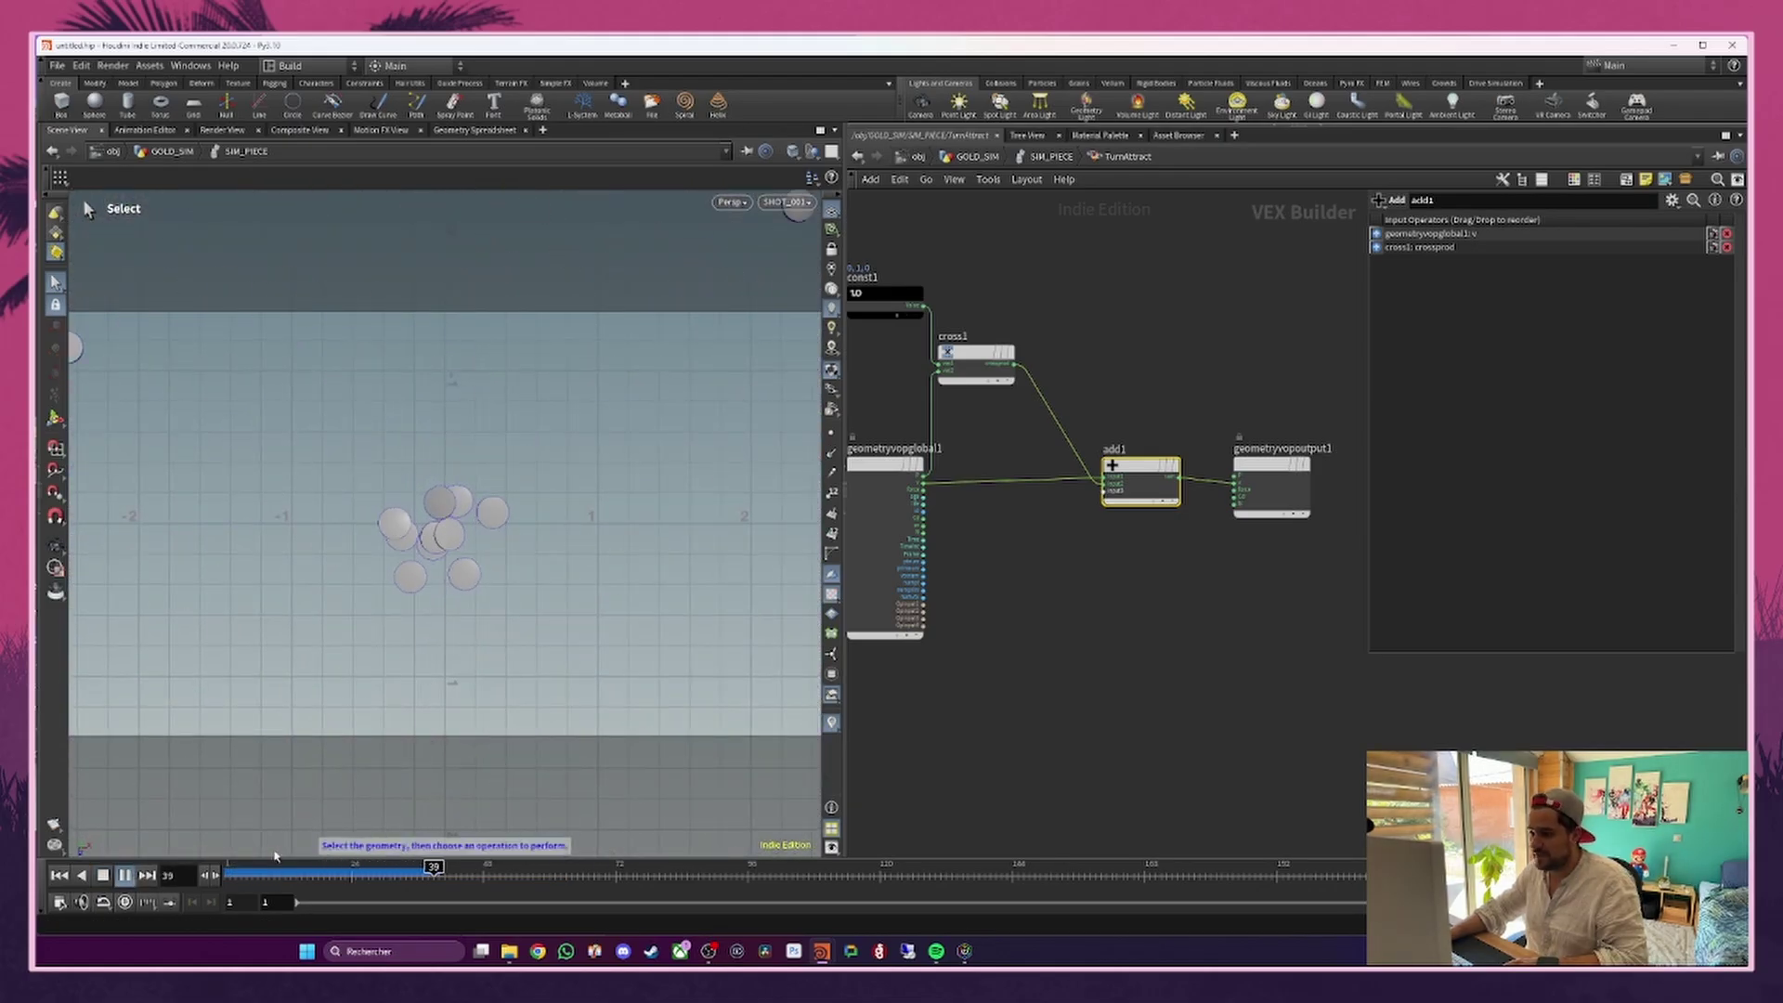
Step: Return to frame 1 and move add1 and geometryvopoutput1 together further away from the cross product node
click(232, 870)
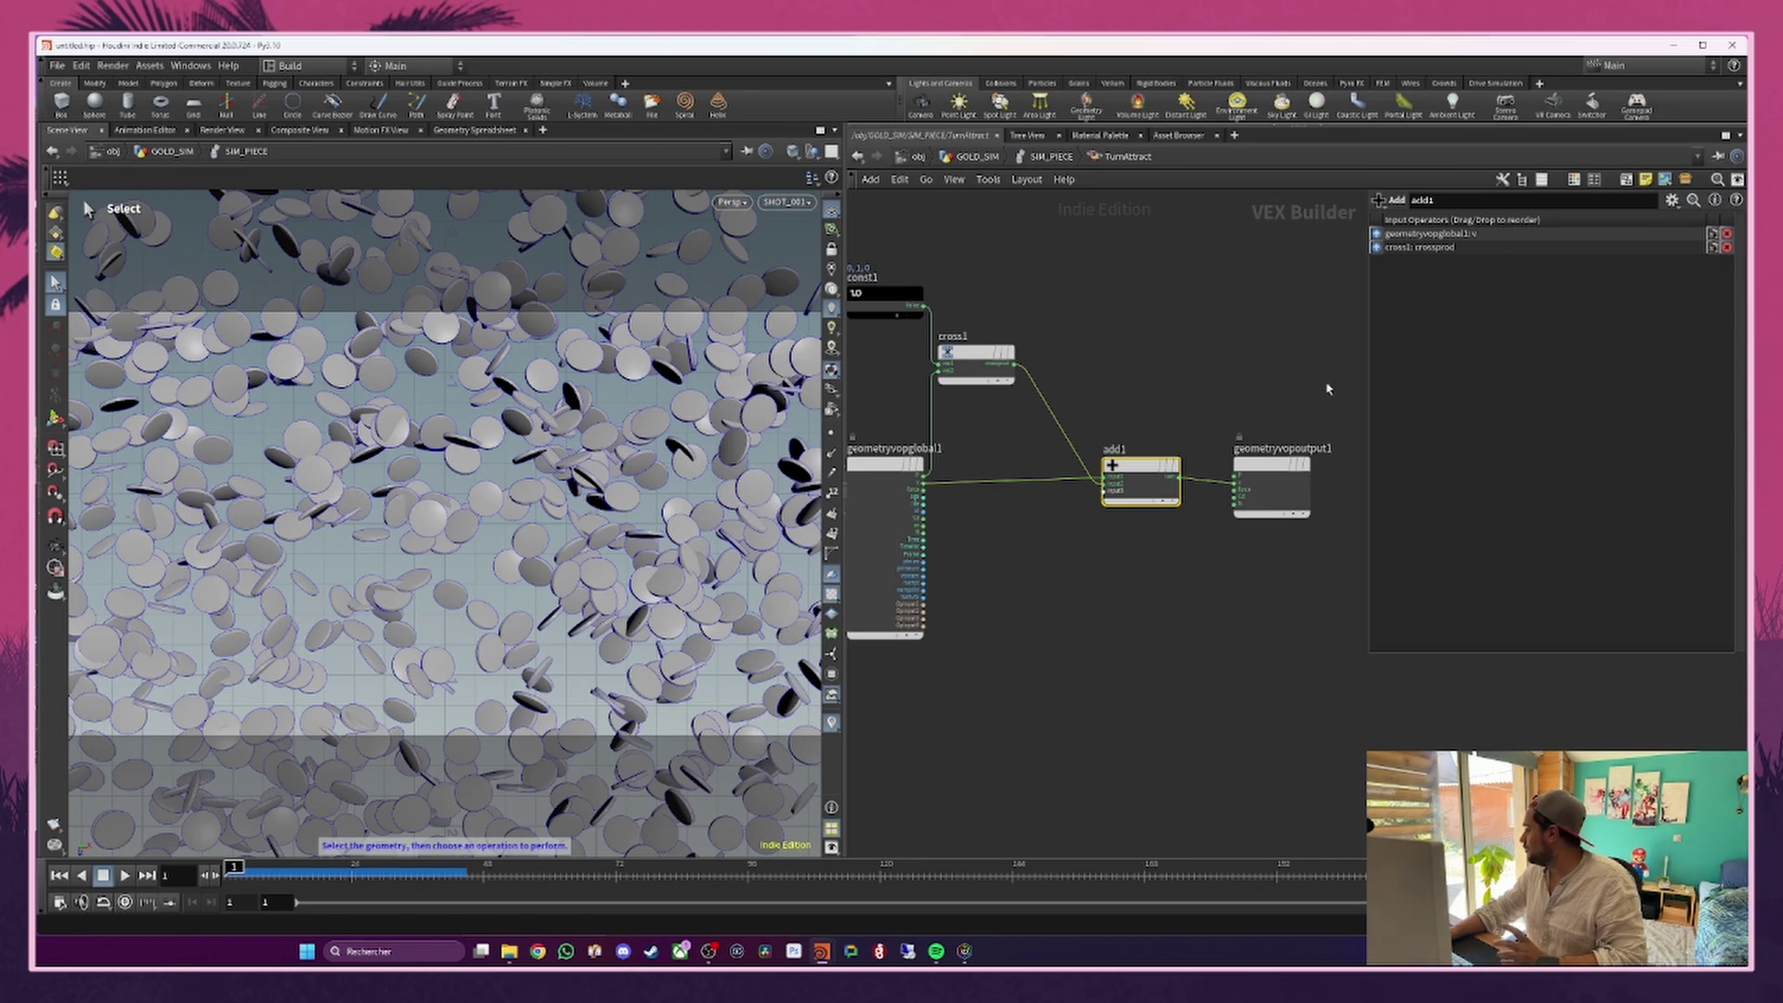
middle_drag(1211, 376, 1159, 418)
drag(1159, 420, 1301, 680)
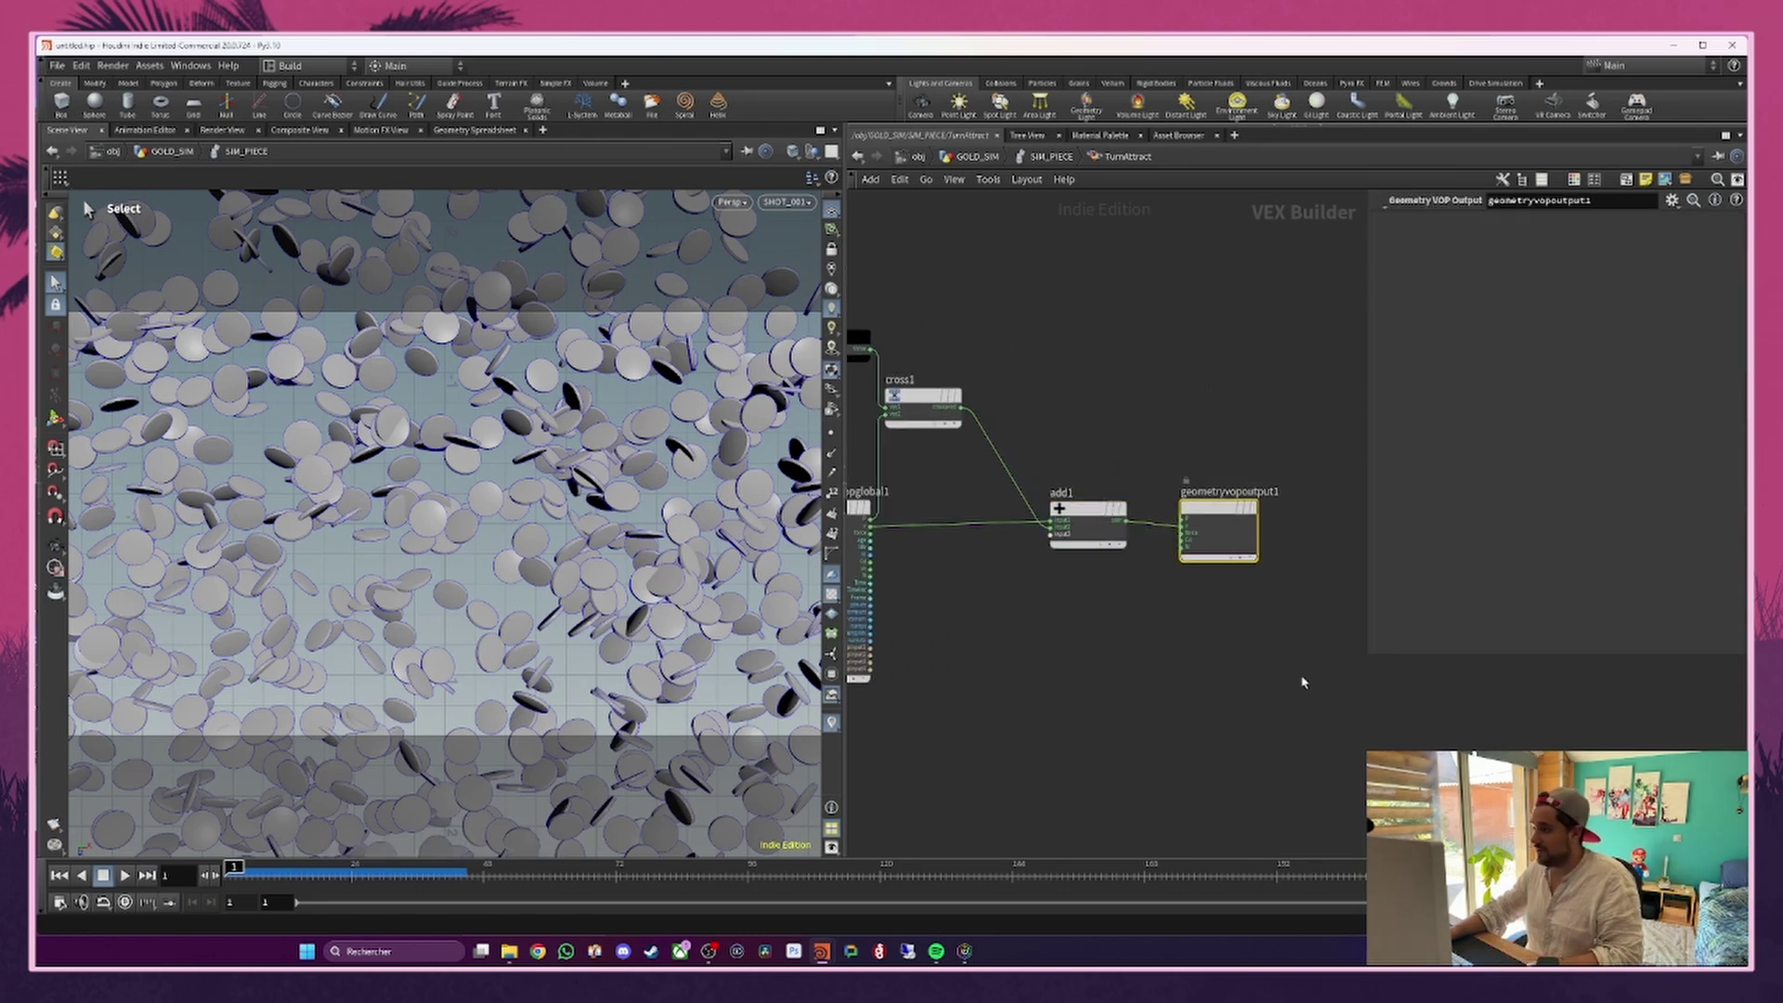
drag(1084, 409, 1292, 648)
scroll(1172, 607, down, 5)
drag(1140, 564, 1181, 589)
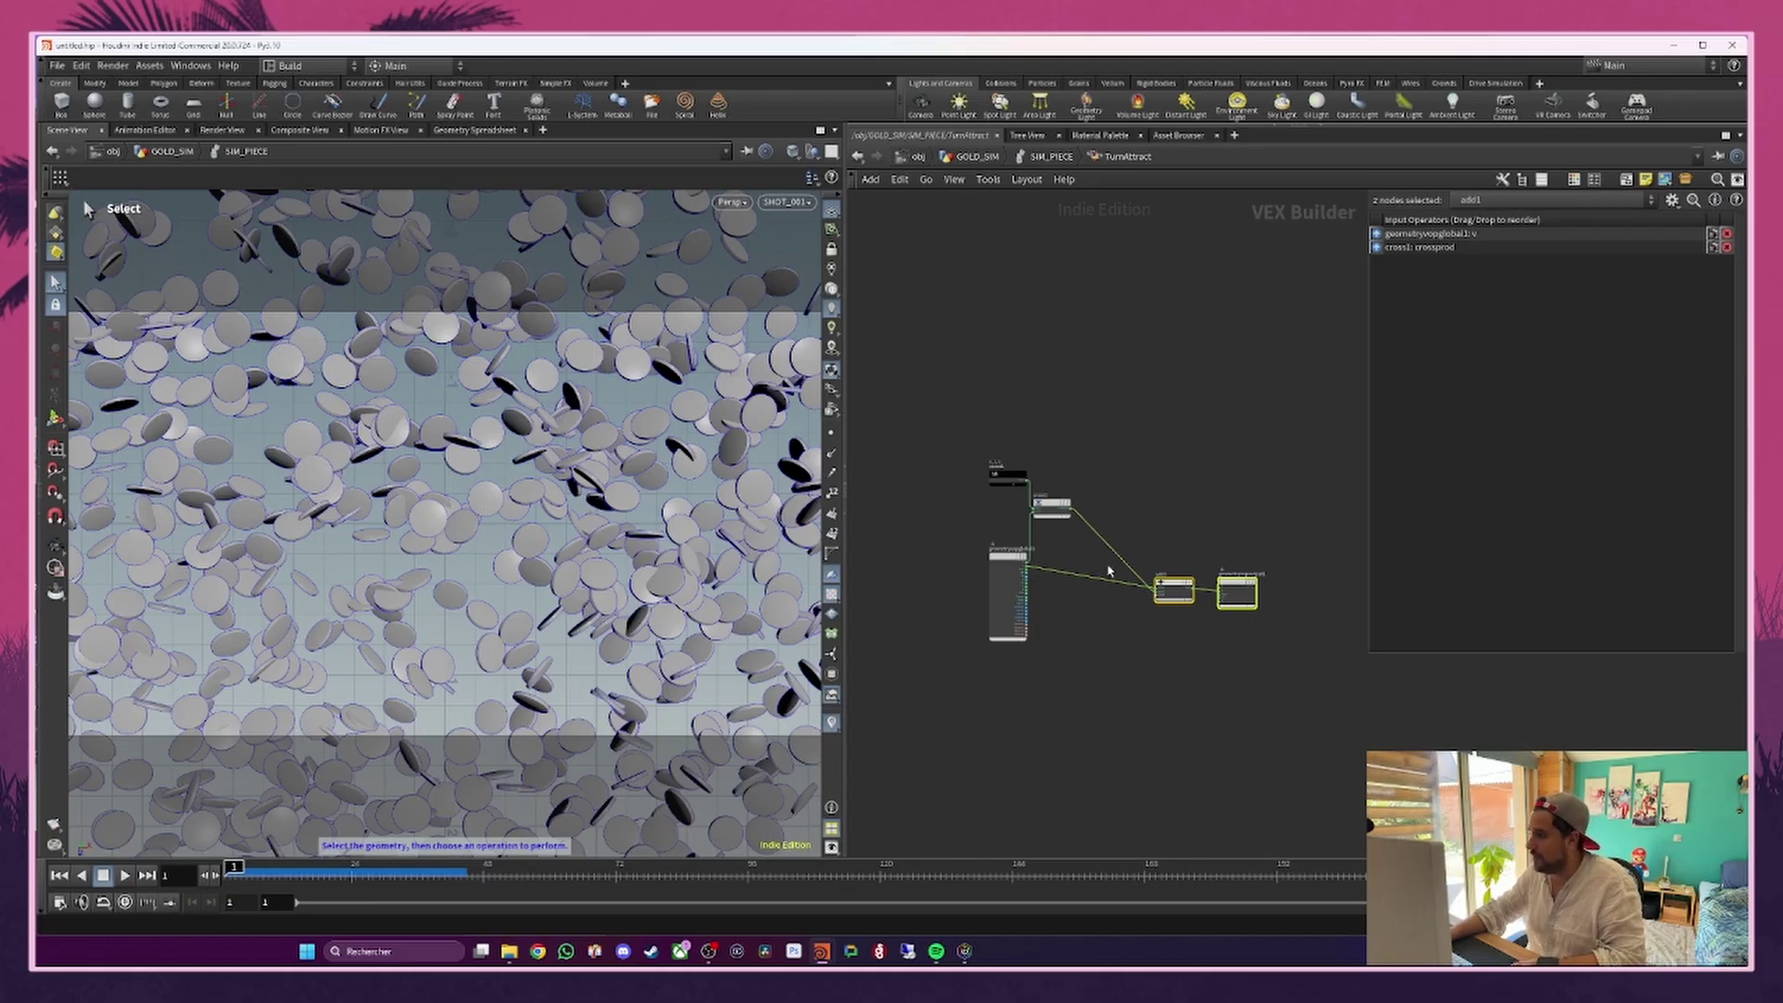
Step: Insert a Normalize node between cross1 and add1, and play the simulation up to frame 29
scroll(1108, 570, up, 5)
key(Tab)
text(normalize)
key(Return)
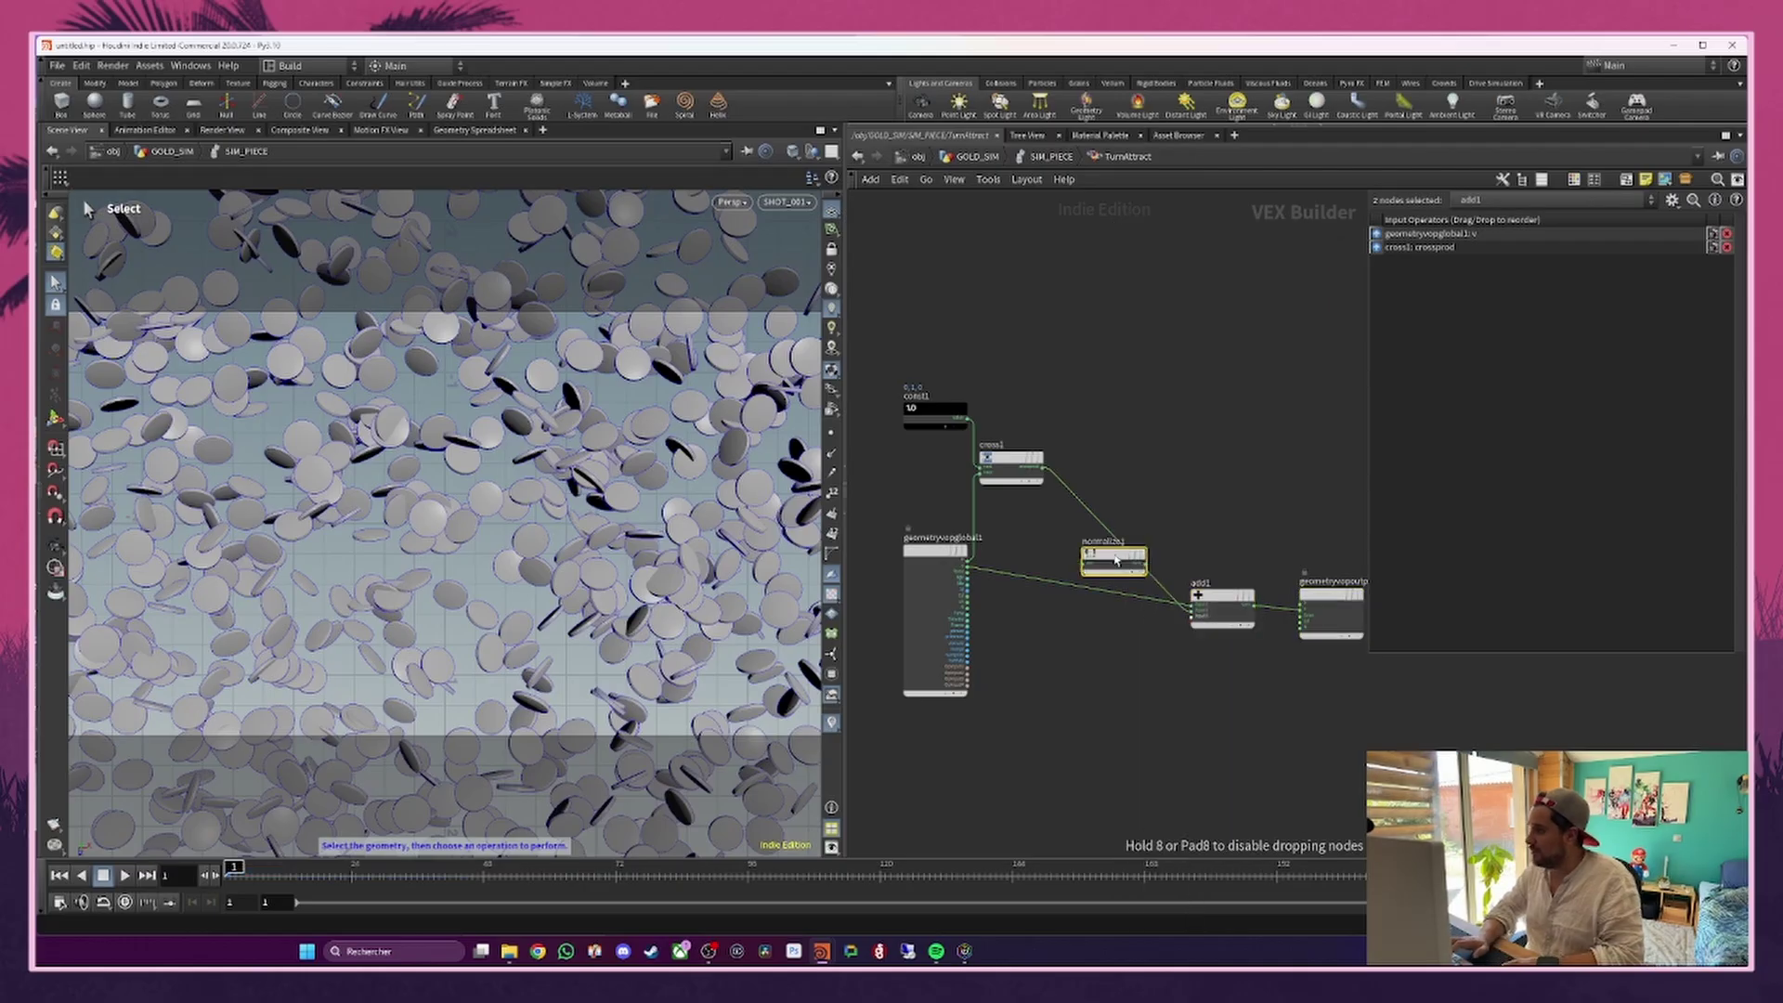
click(1115, 558)
drag(1115, 558, 1096, 462)
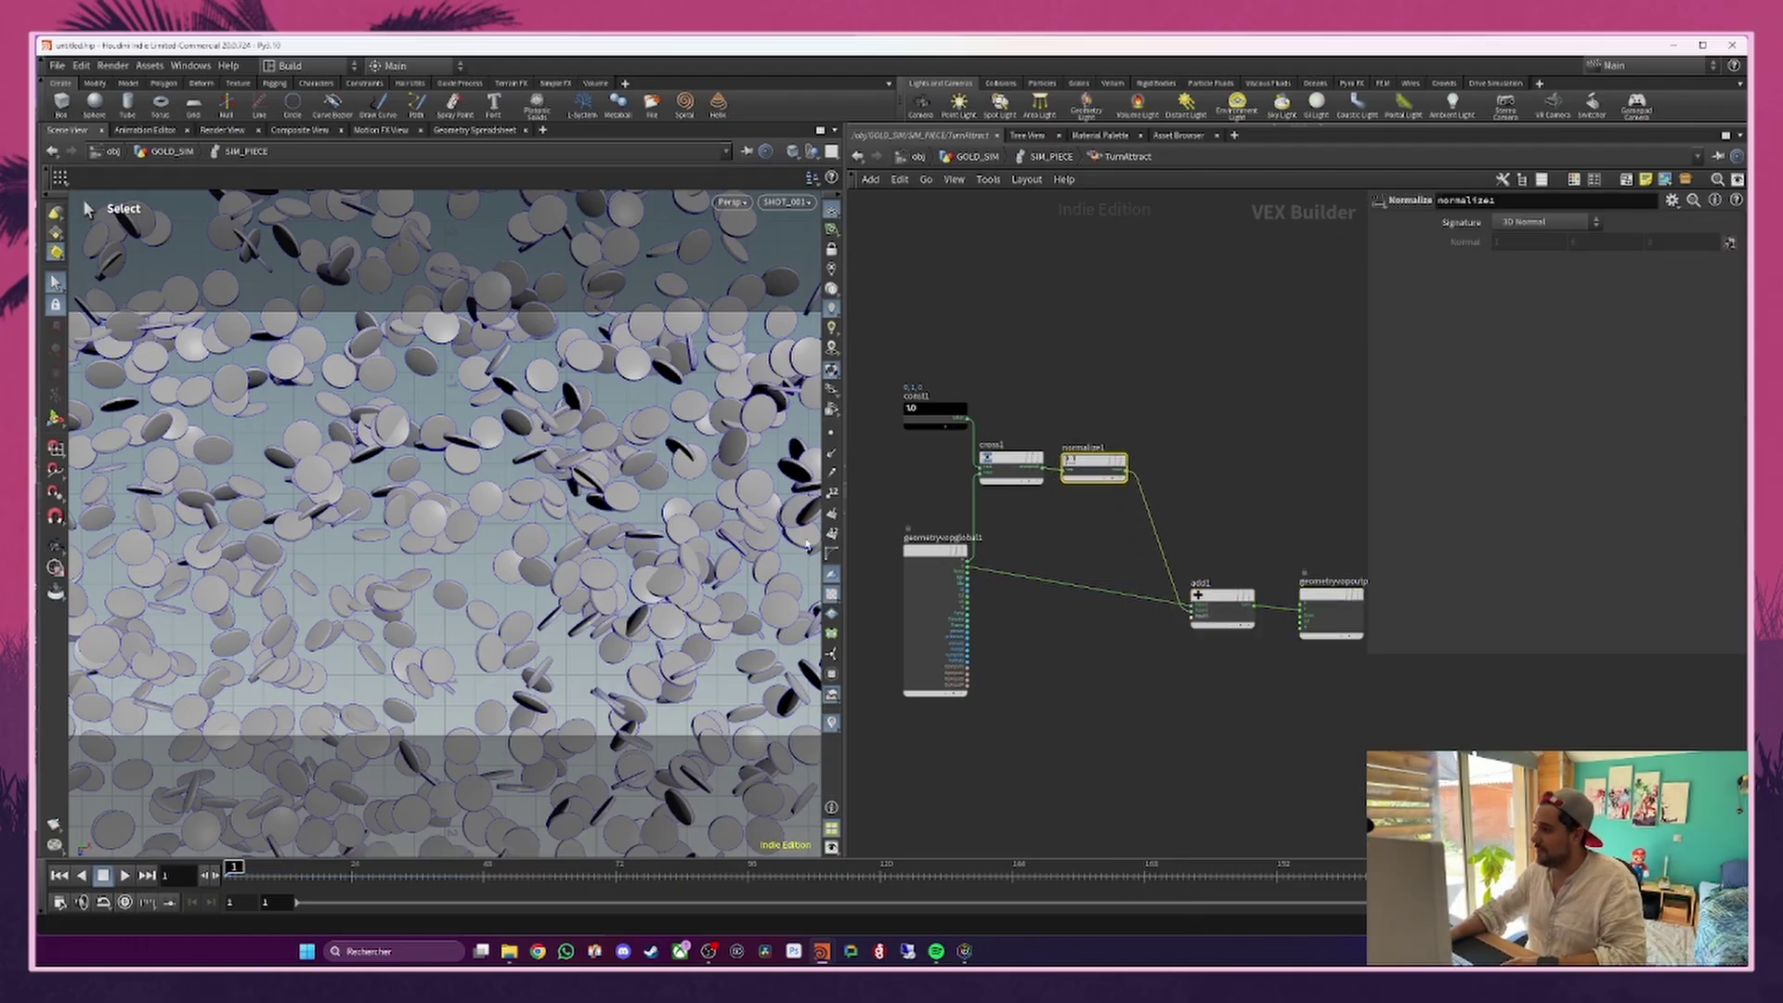
click(126, 876)
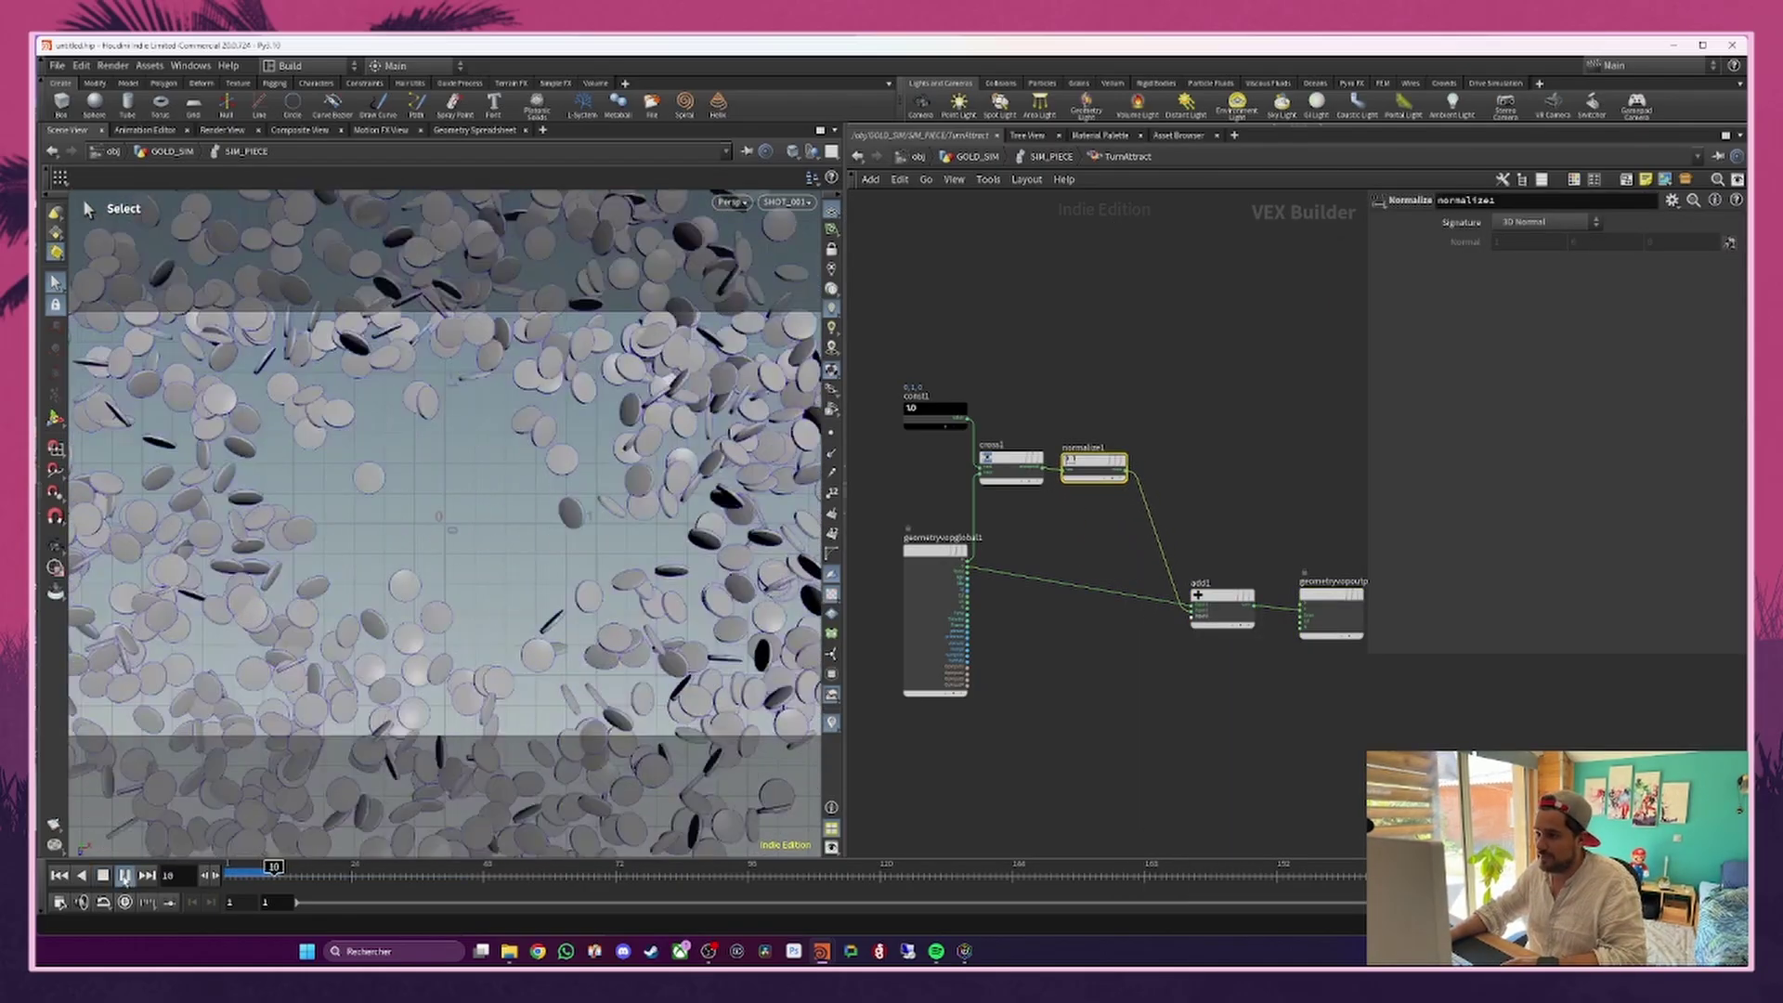
click(124, 876)
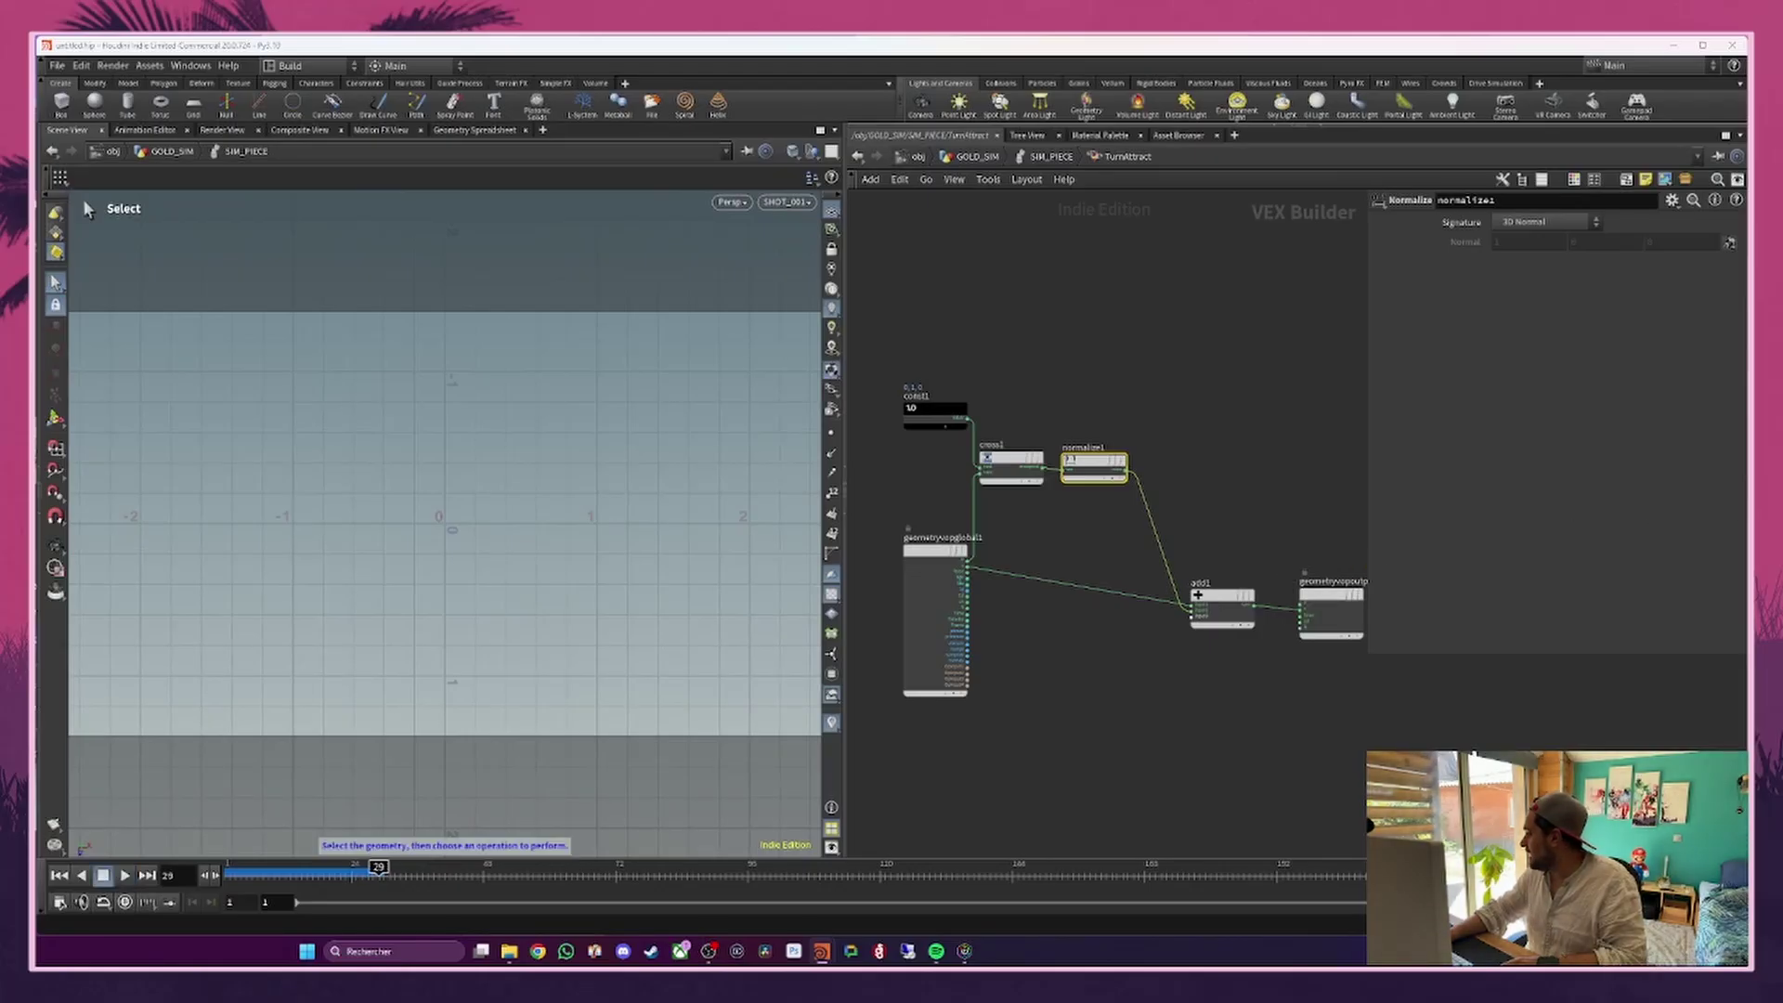
Step: Move add1 and geometryvopoutput1 further away and insert a Multiply node between normalize1 and add1
drag(1194, 399, 1356, 754)
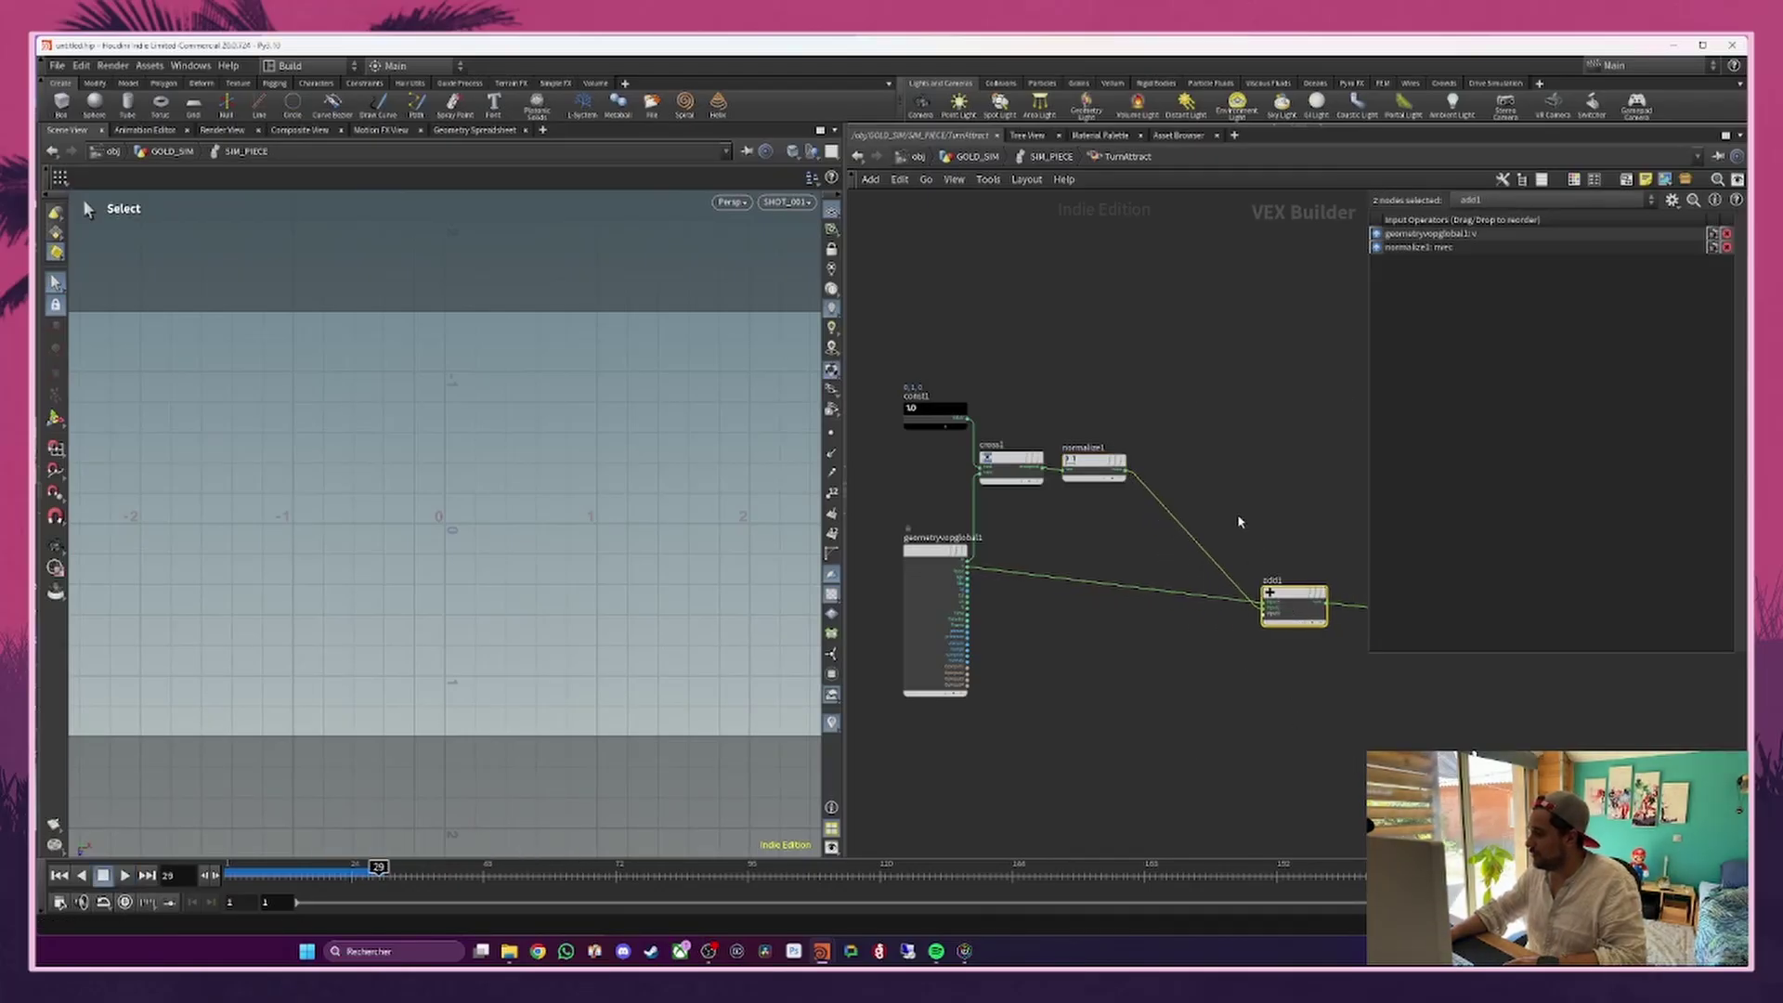
key(Tab)
text(mult)
key(Return)
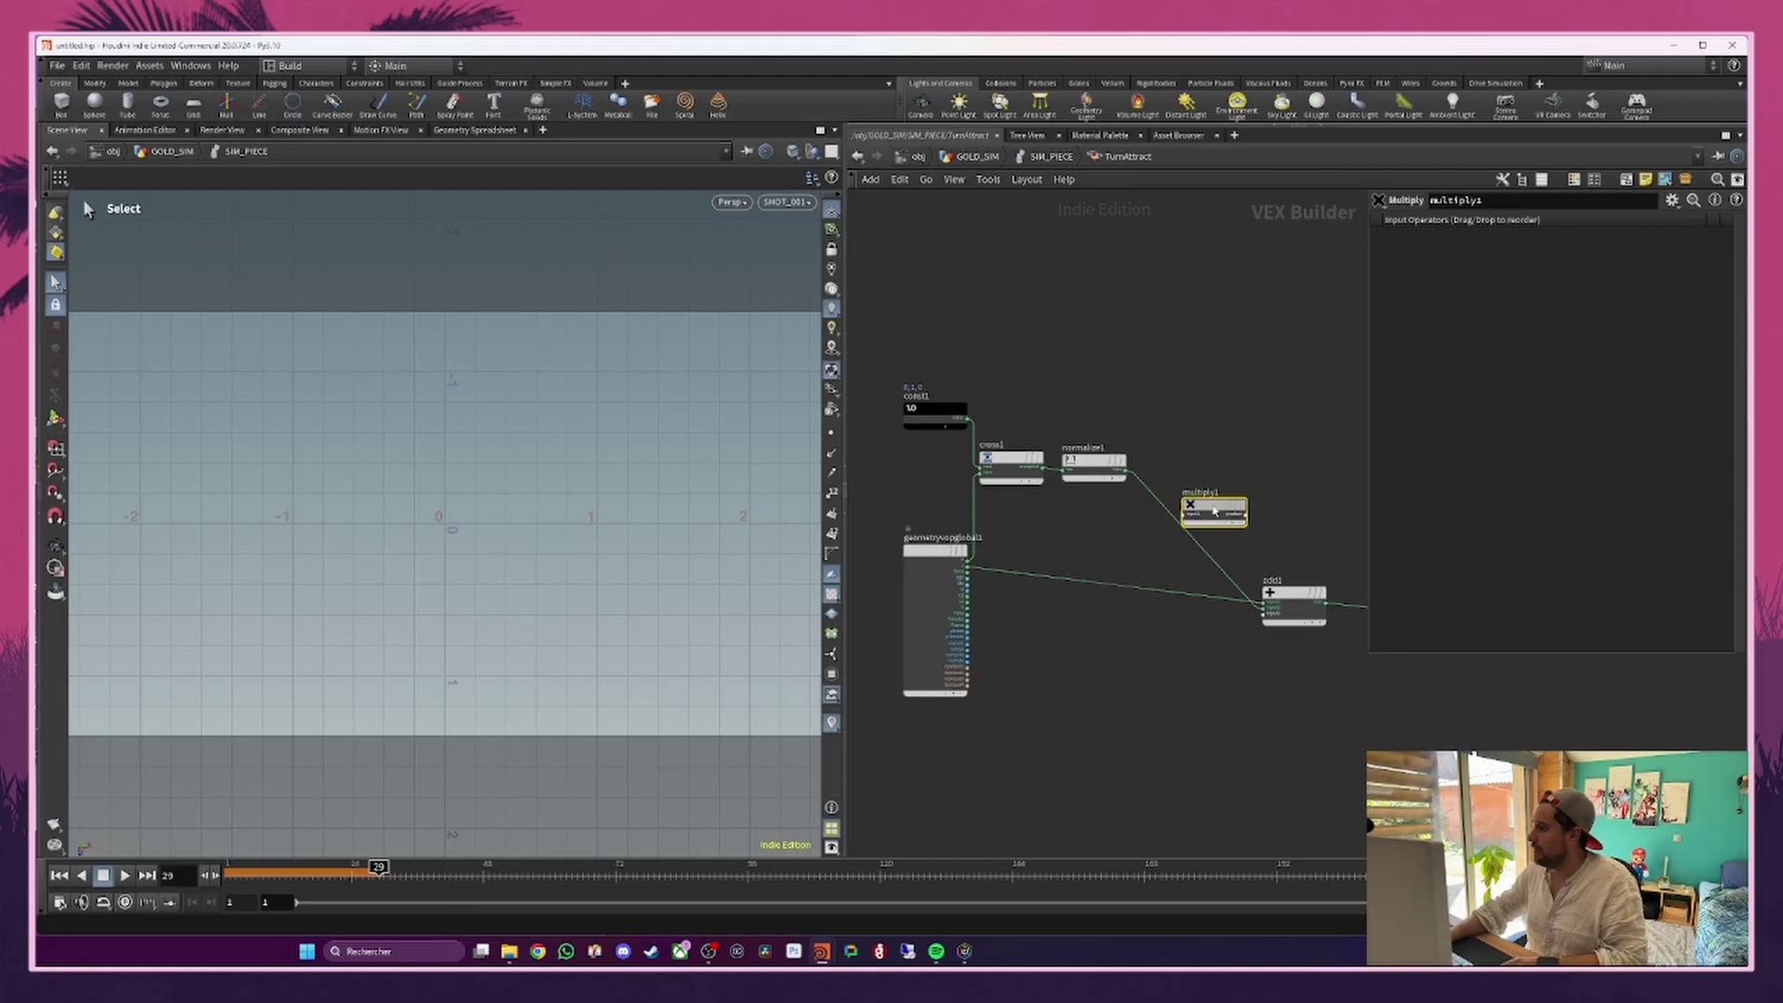
click(1188, 517)
drag(1188, 516, 1185, 468)
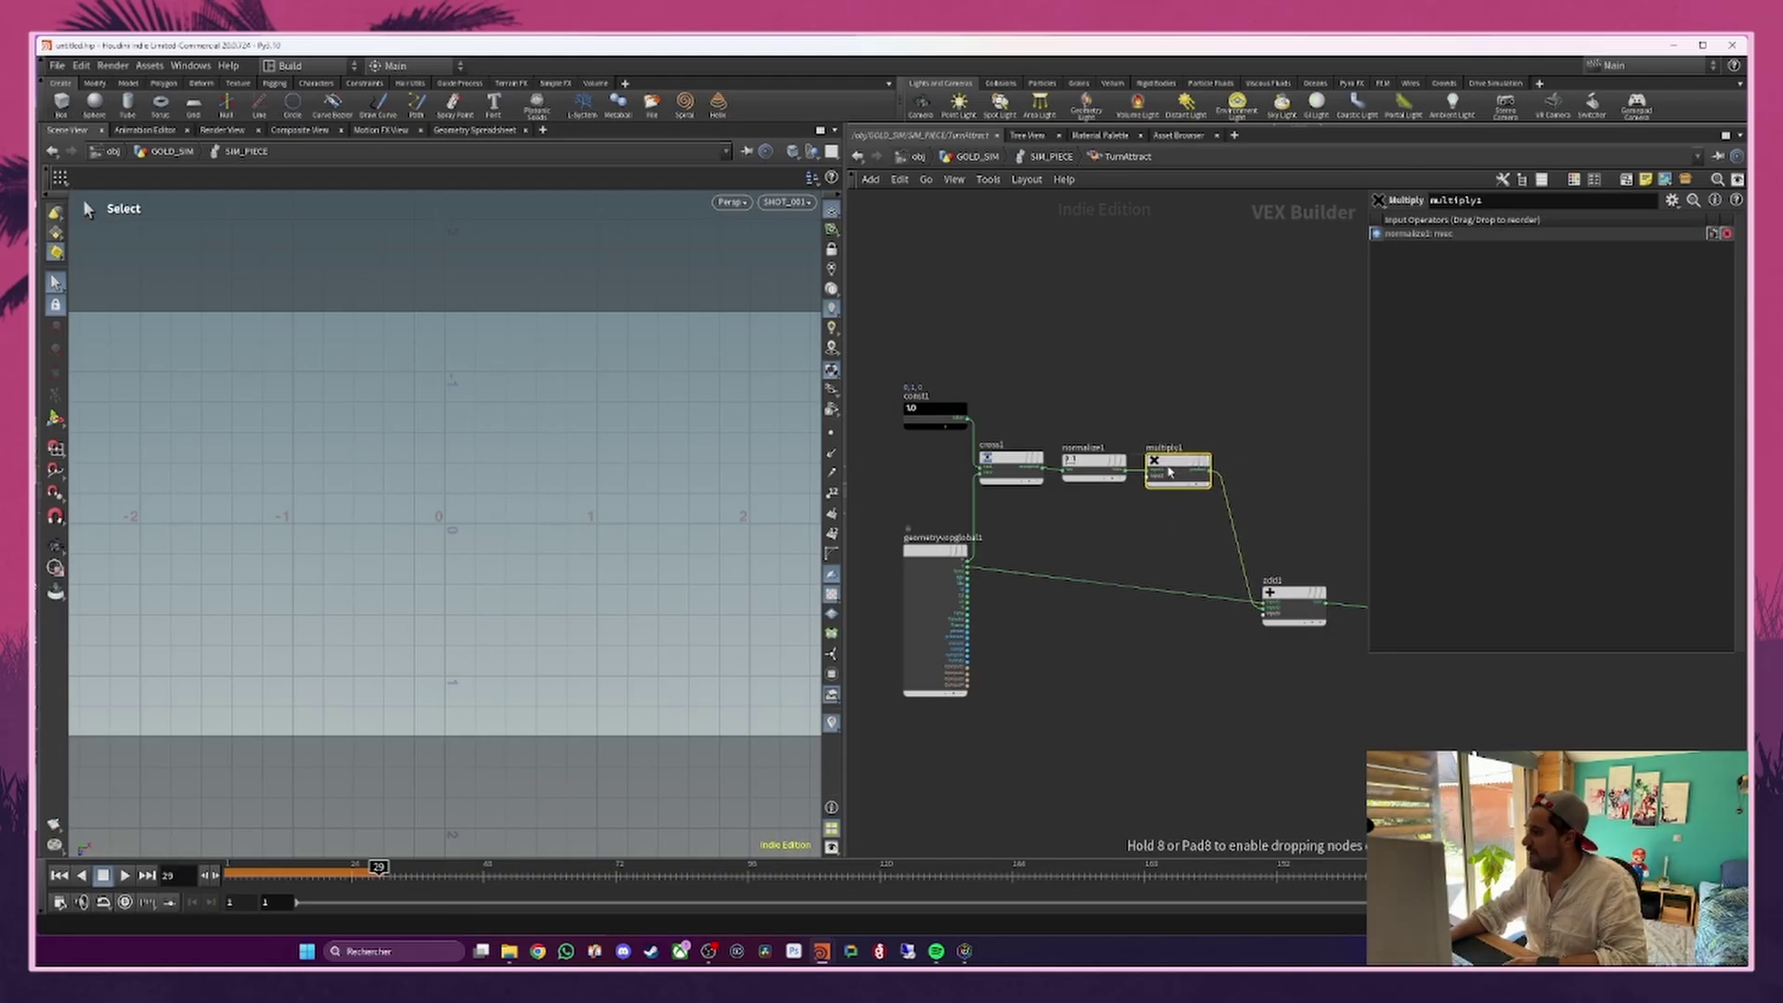
Step: Promote multiply1's second input as a parameter and label it "Rotation speed", keeping its name input2
scroll(1171, 475, up, 3)
middle_click(1146, 470)
click(1198, 681)
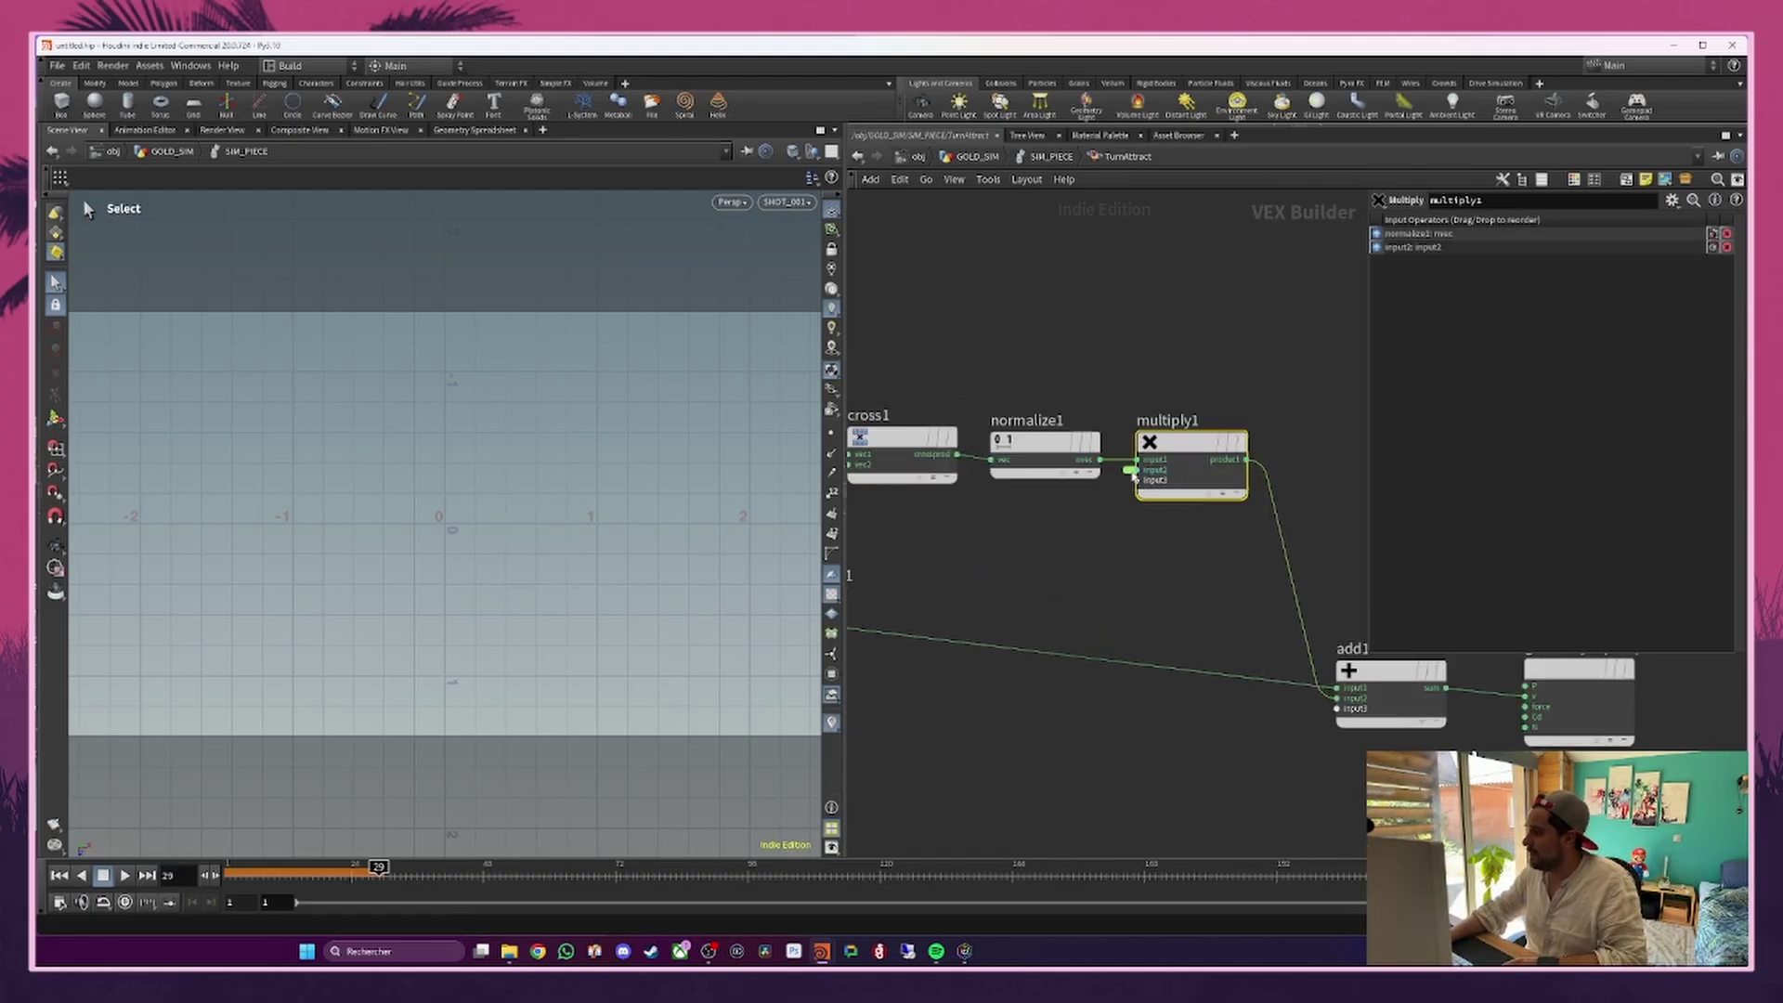
click(1129, 470)
double_click(1579, 222)
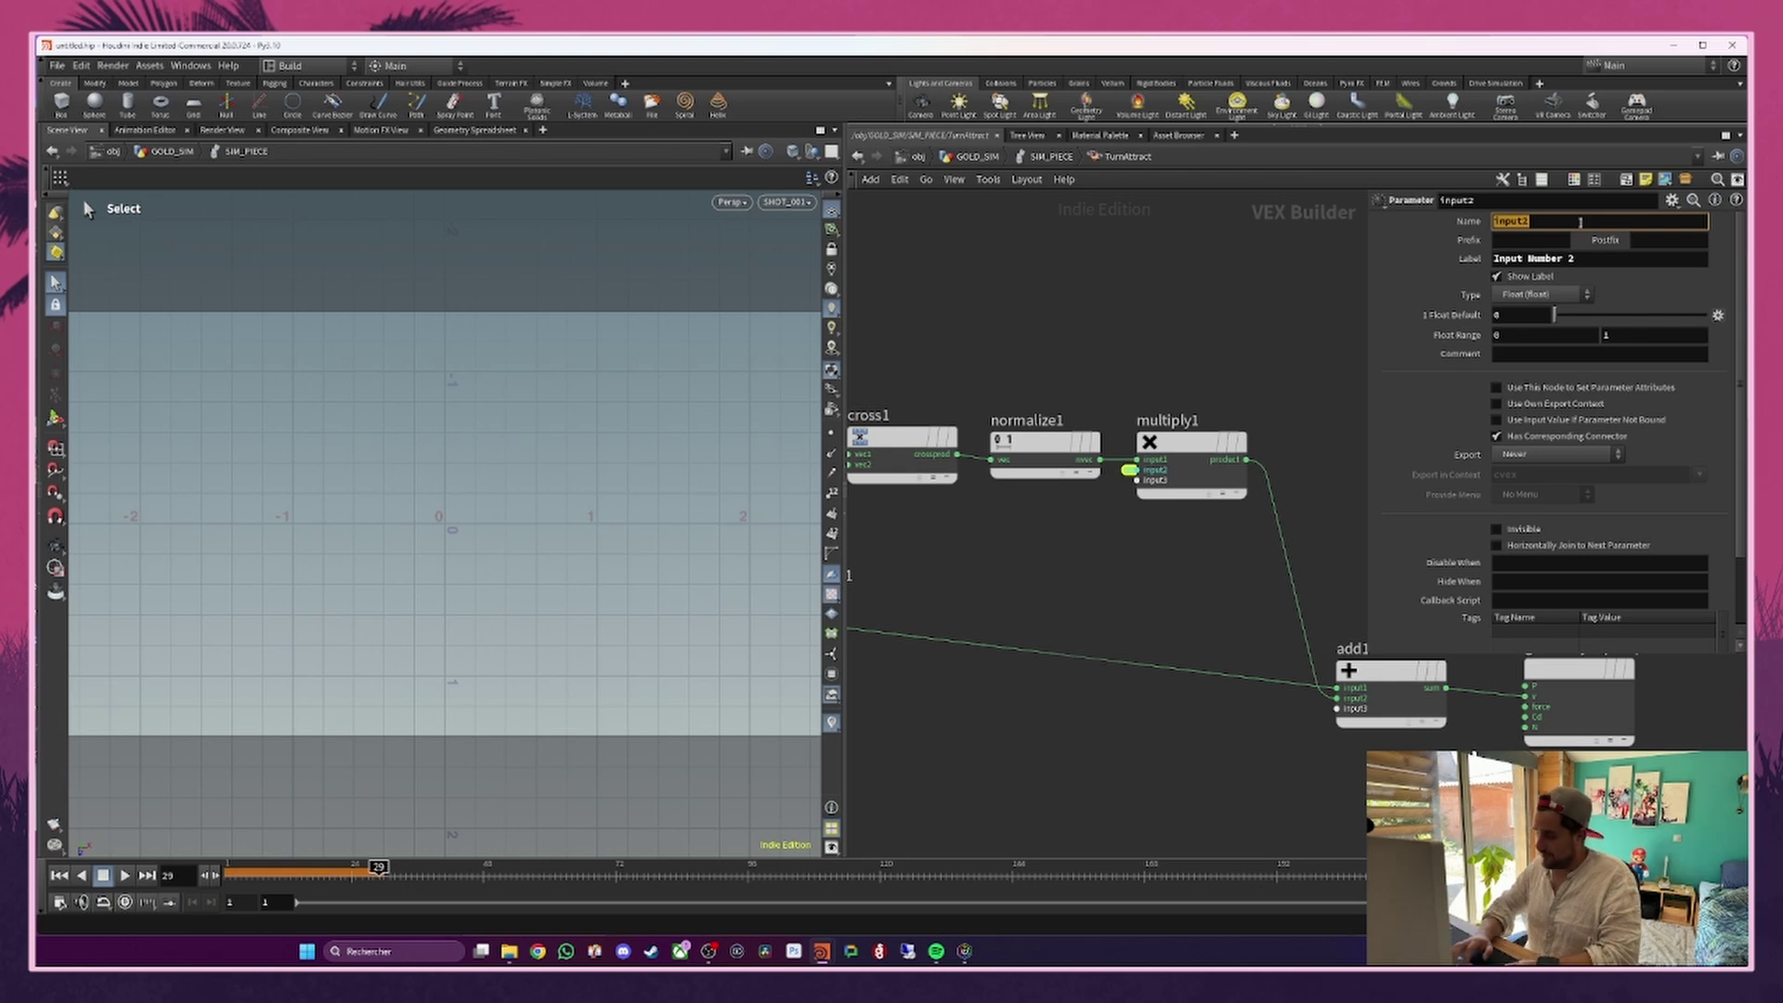
key(BackSpace)
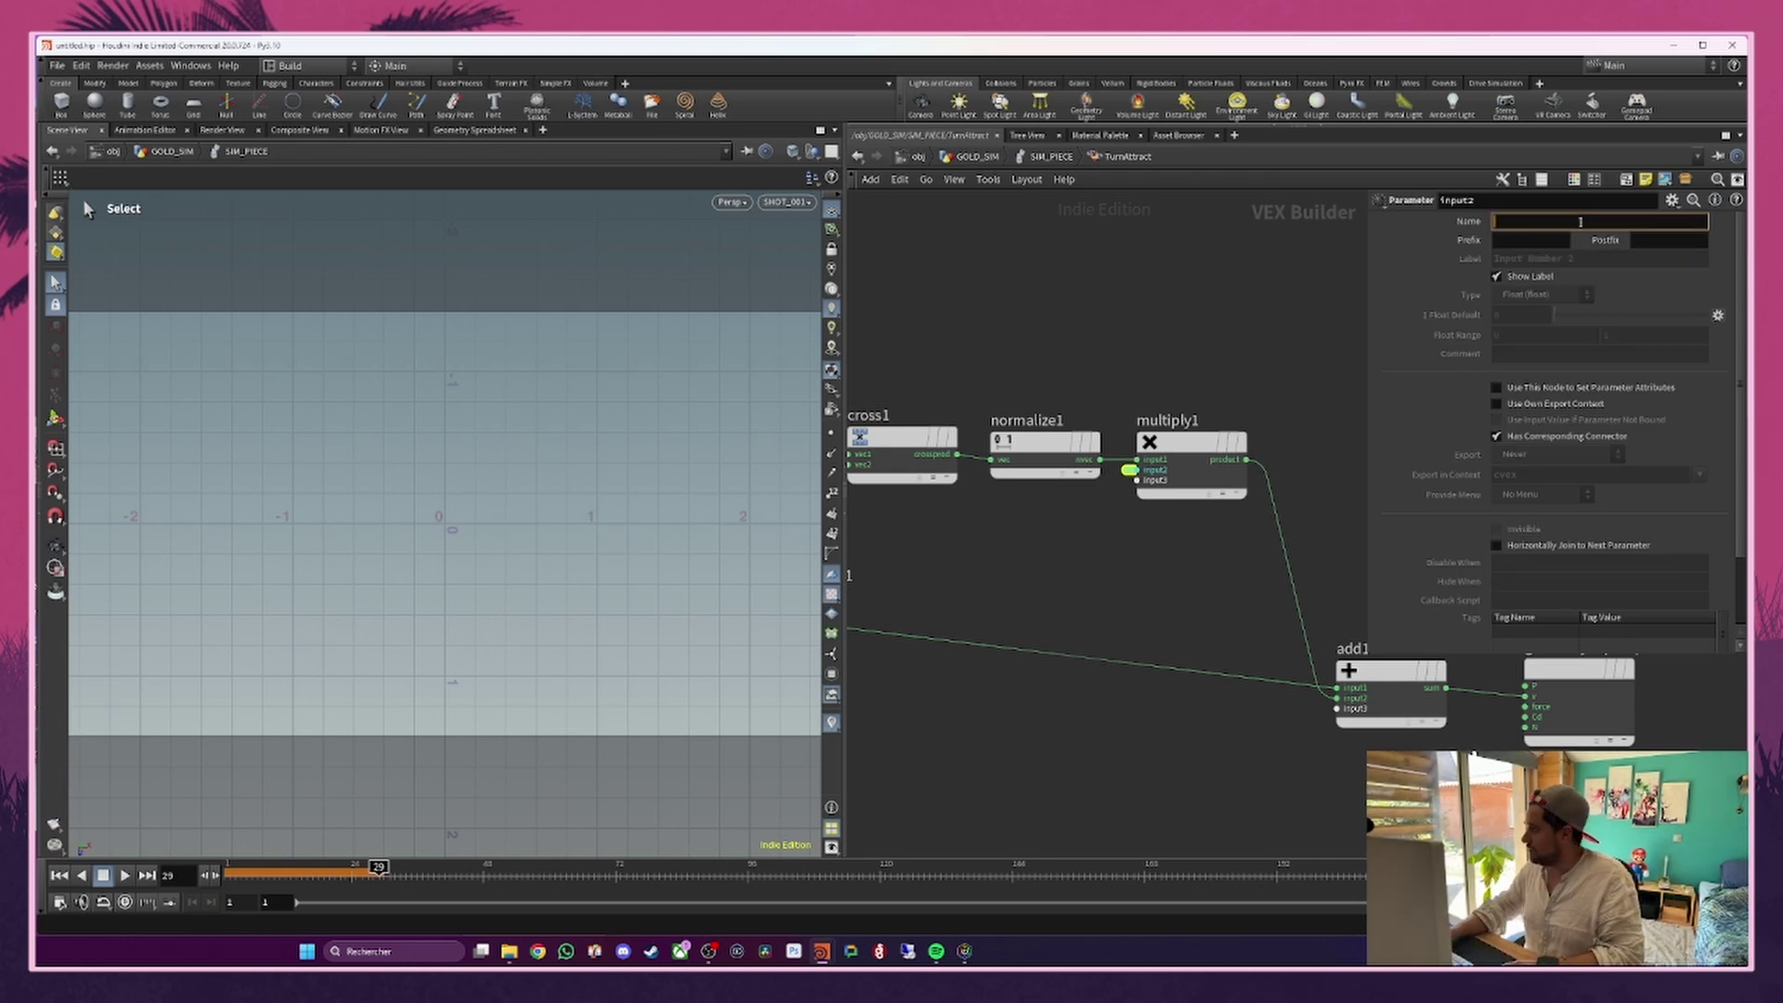
key(ctrl+z)
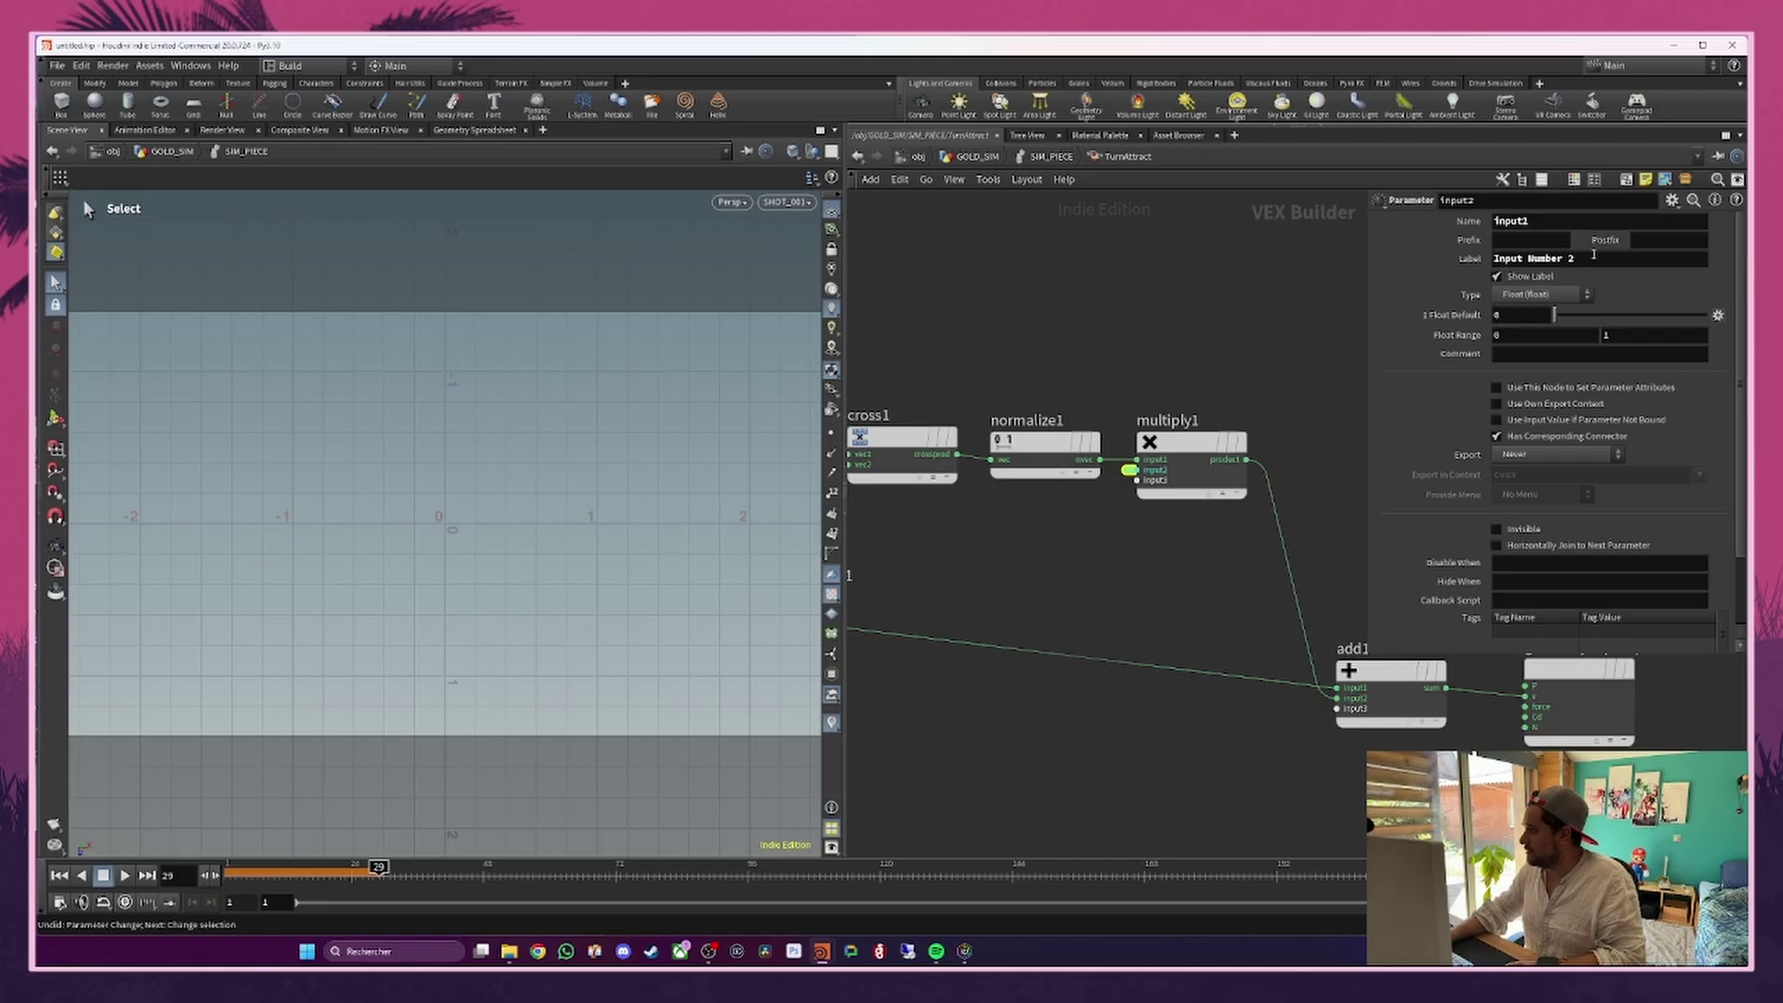
click(1590, 260)
text(Rotat)
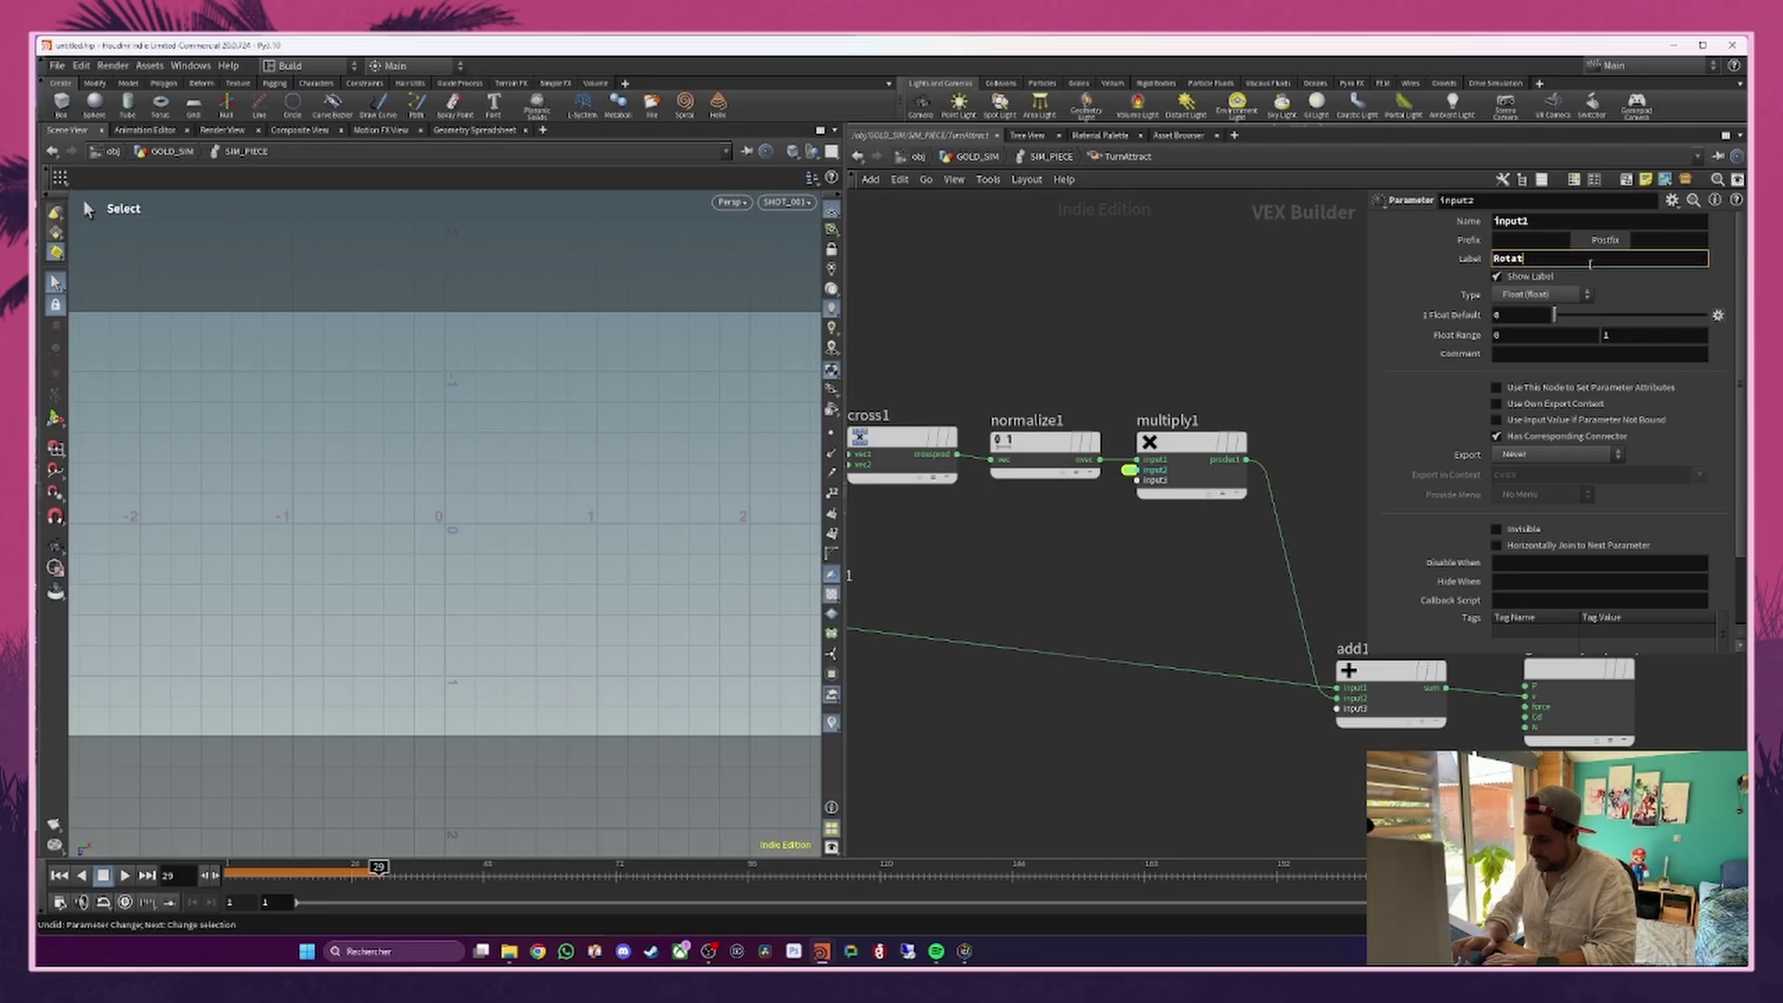
text(ion speed)
key(Return)
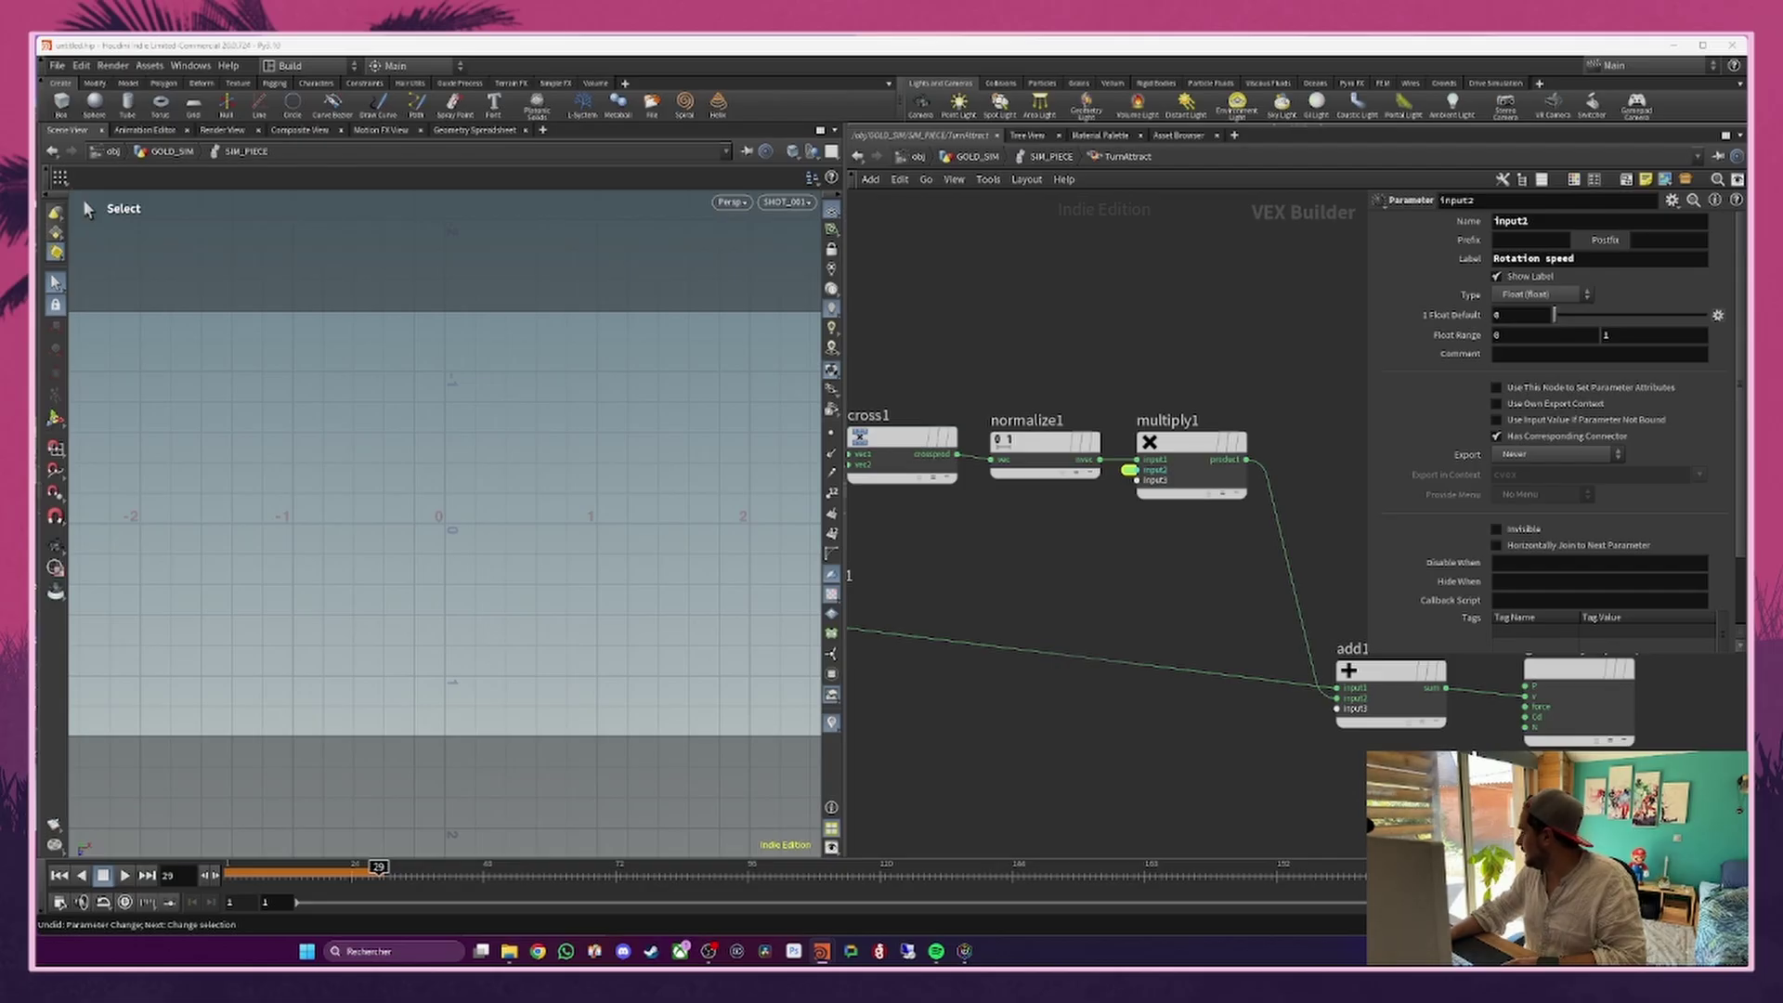
Step: Go back up to the SIM_PIECE network and set TurnAttract's Rotation speed to 0.075
key(u)
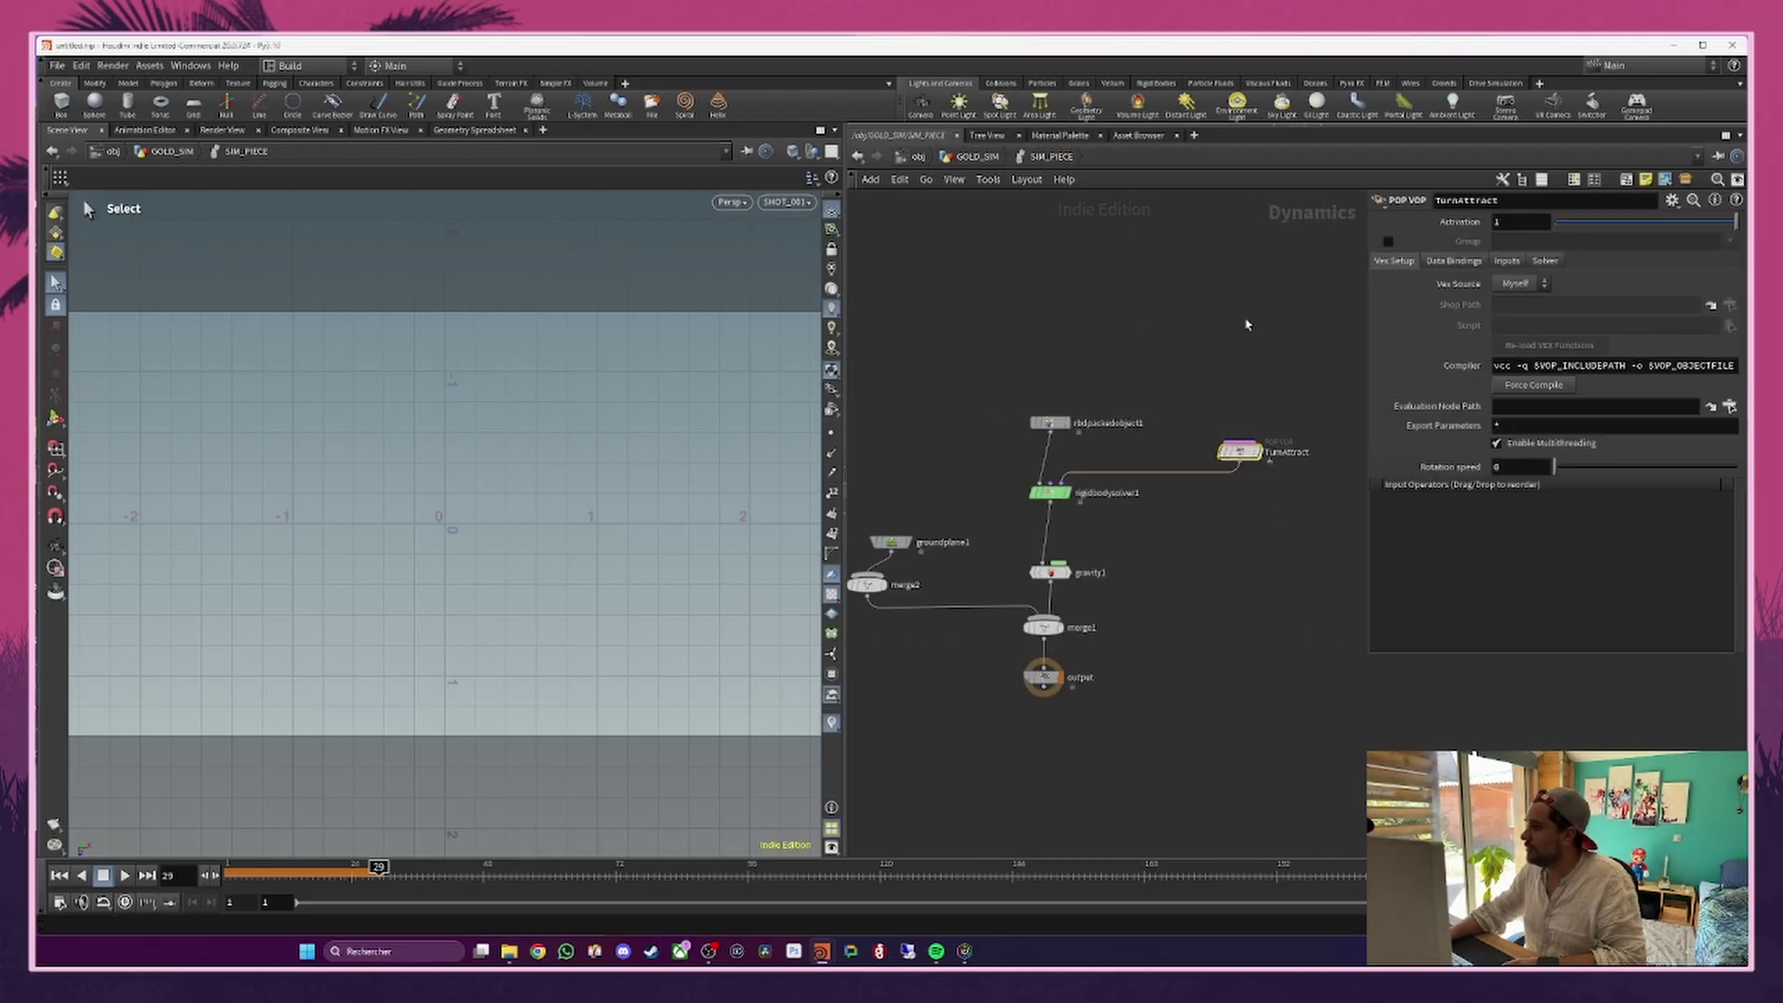
click(1518, 468)
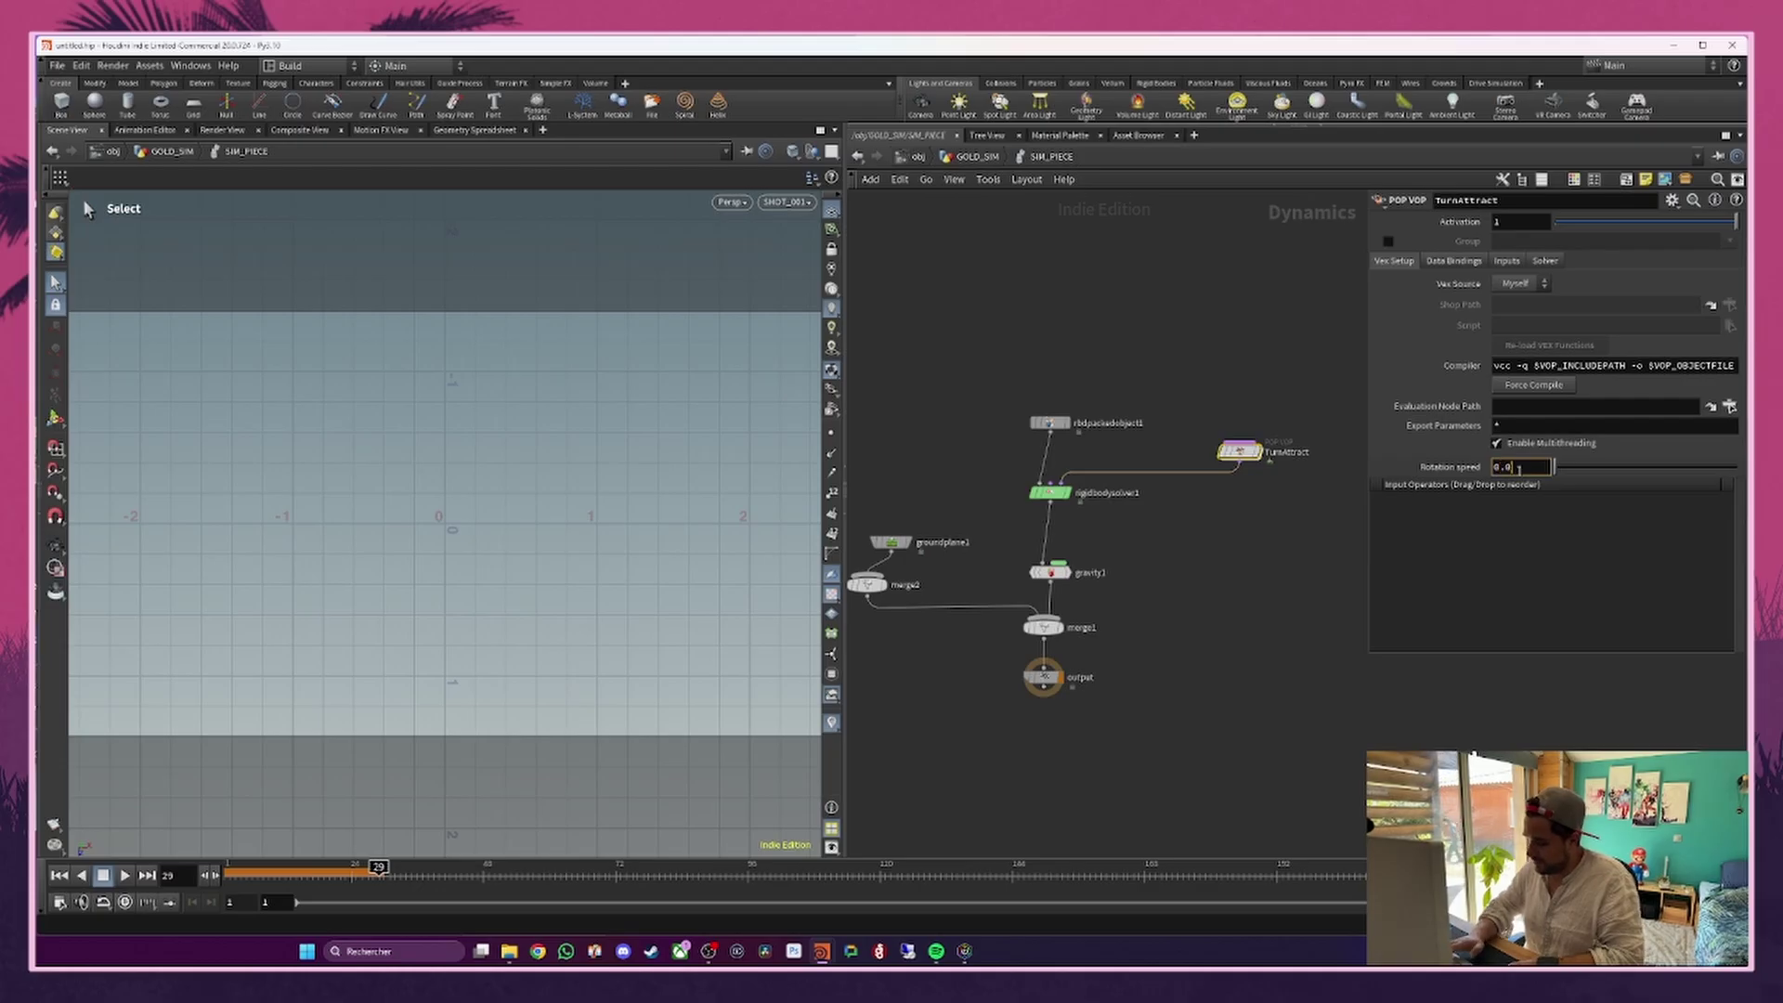
text(0.075)
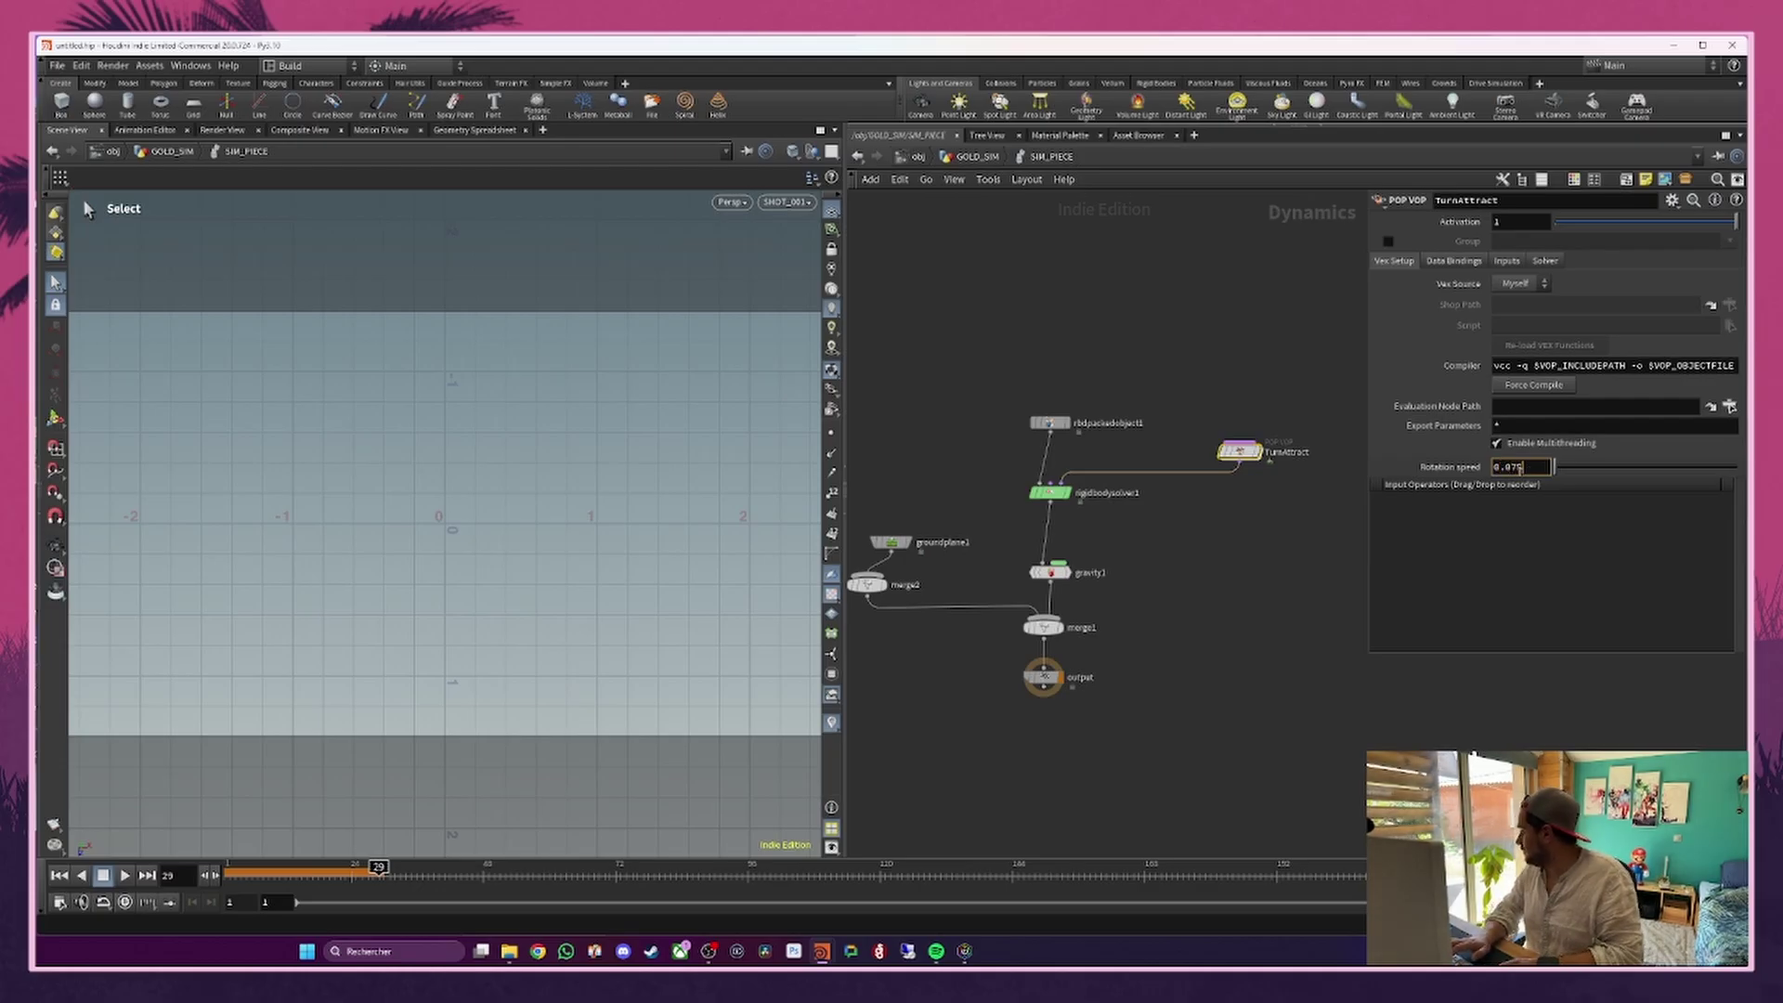
key(Return)
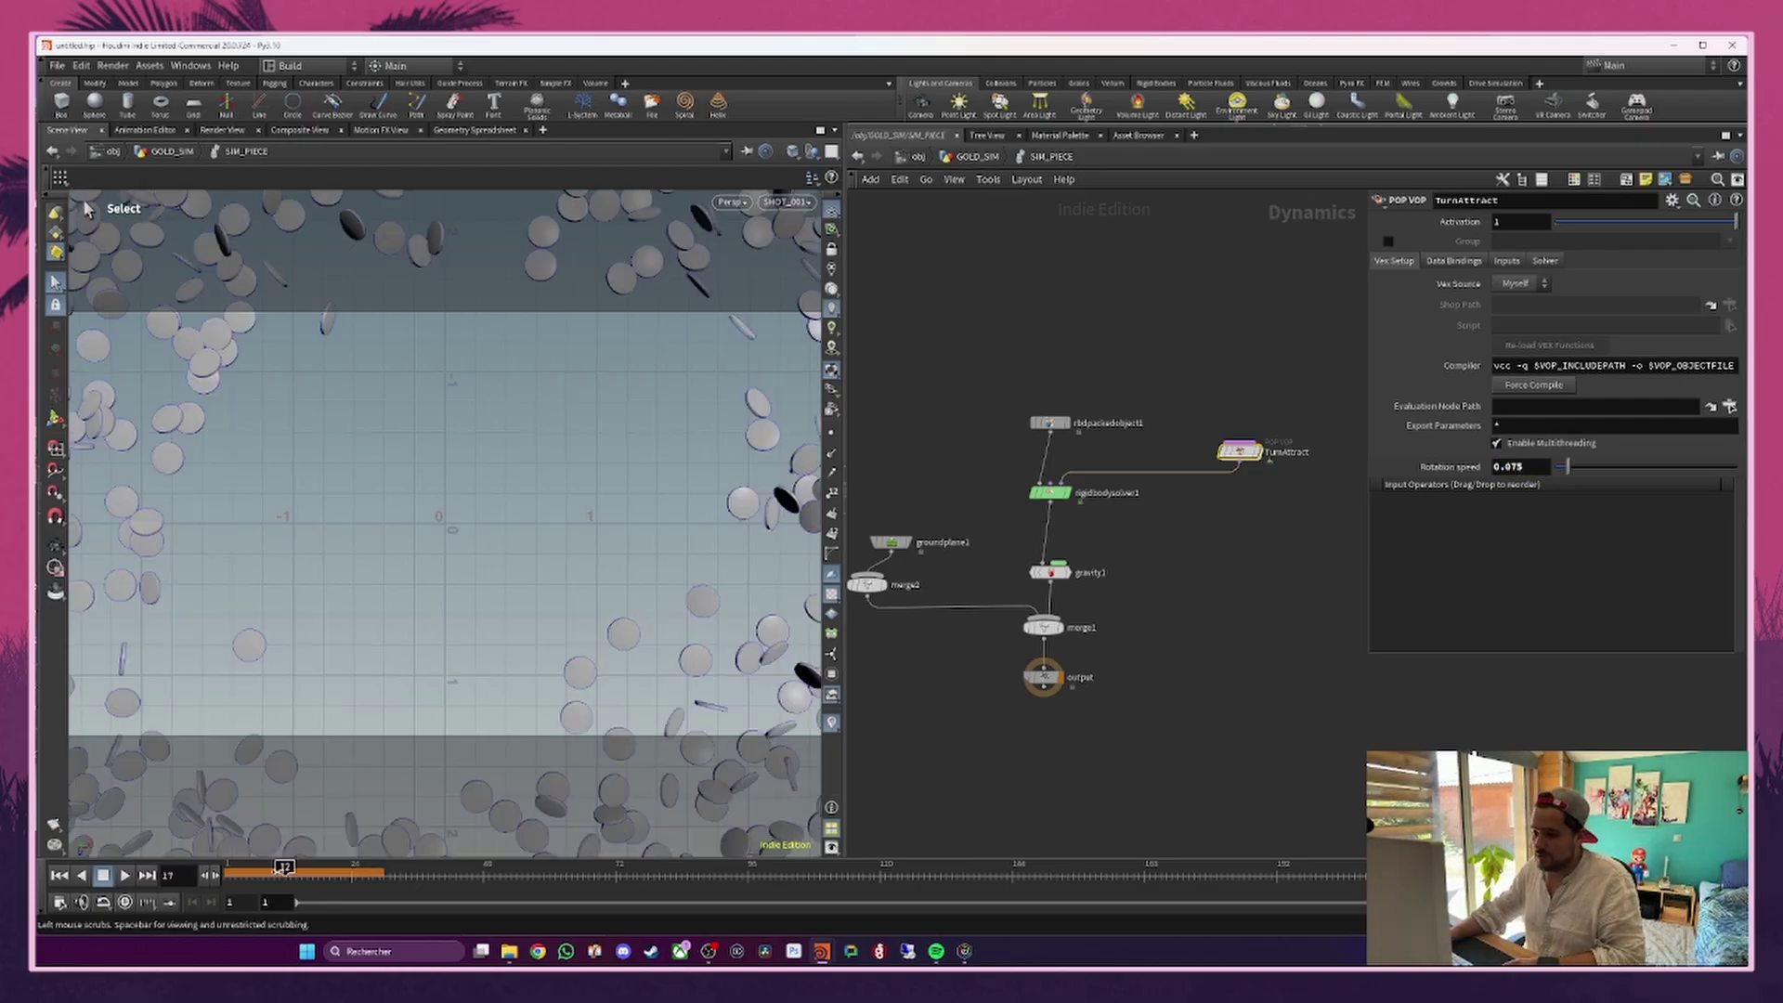
Step: Play the coin simulation, then scrub back to frame 17 to review the swirl
click(124, 874)
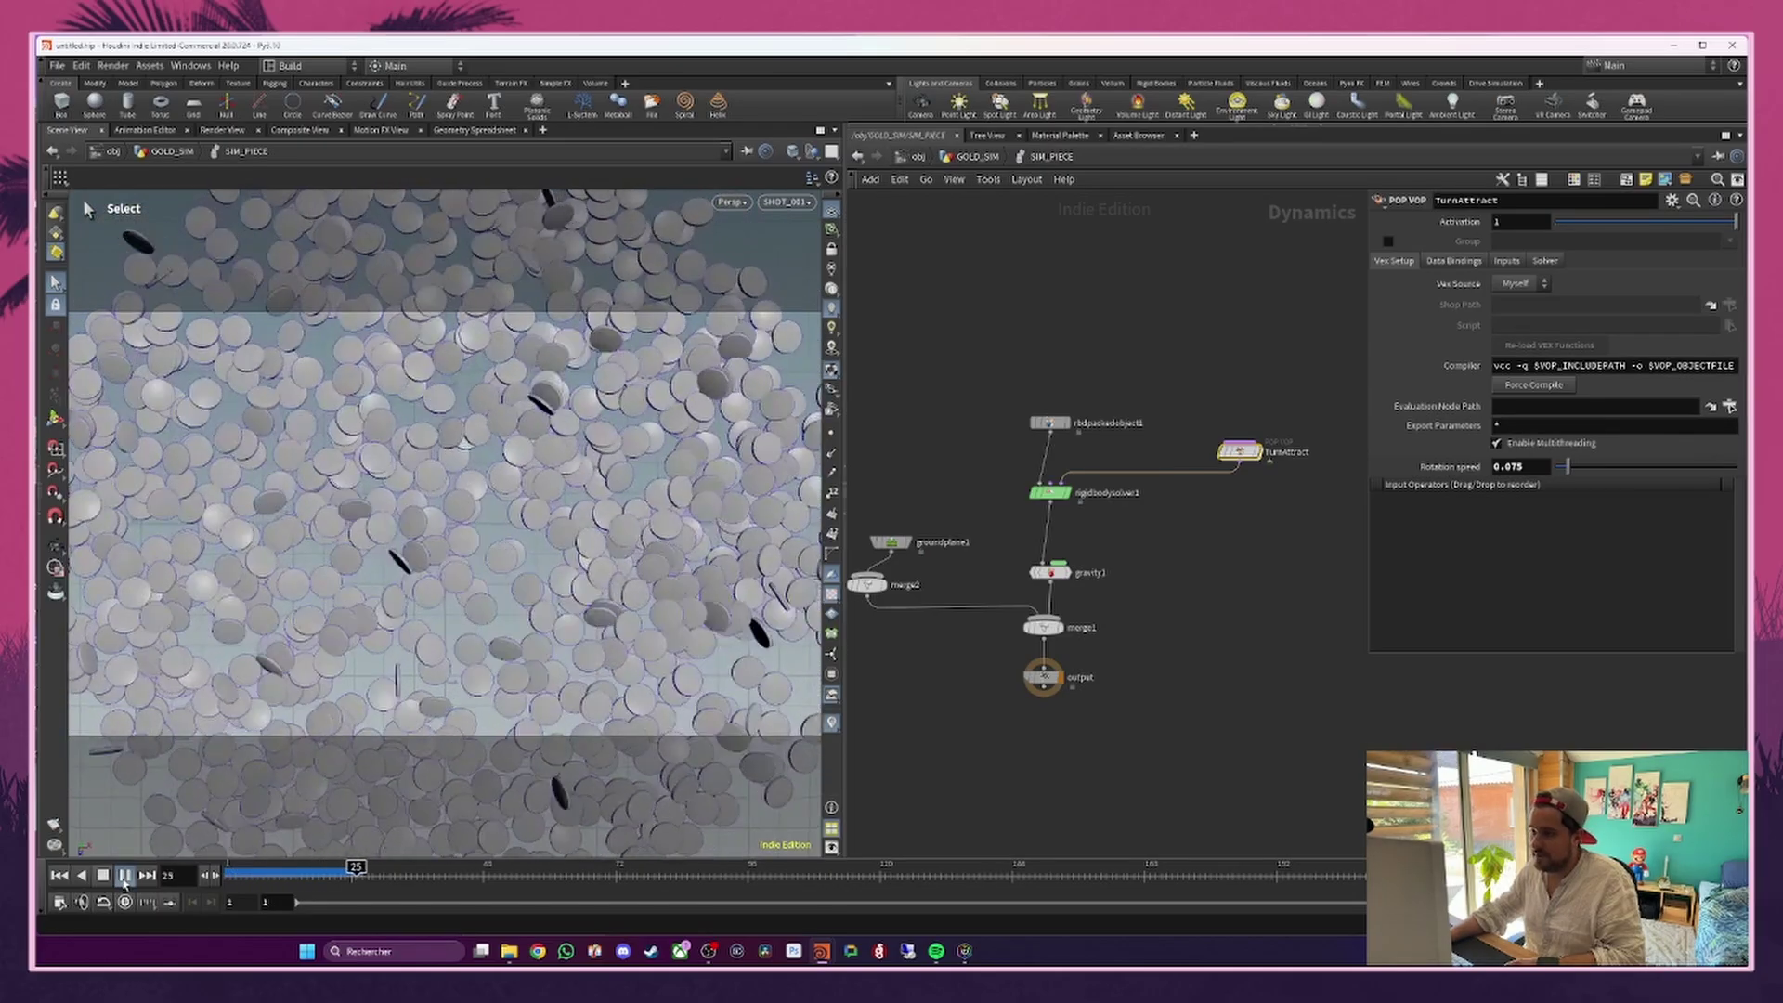
click(290, 871)
mouse_move(296, 873)
mouse_down()
mouse_move(367, 873)
mouse_move(313, 871)
mouse_up()
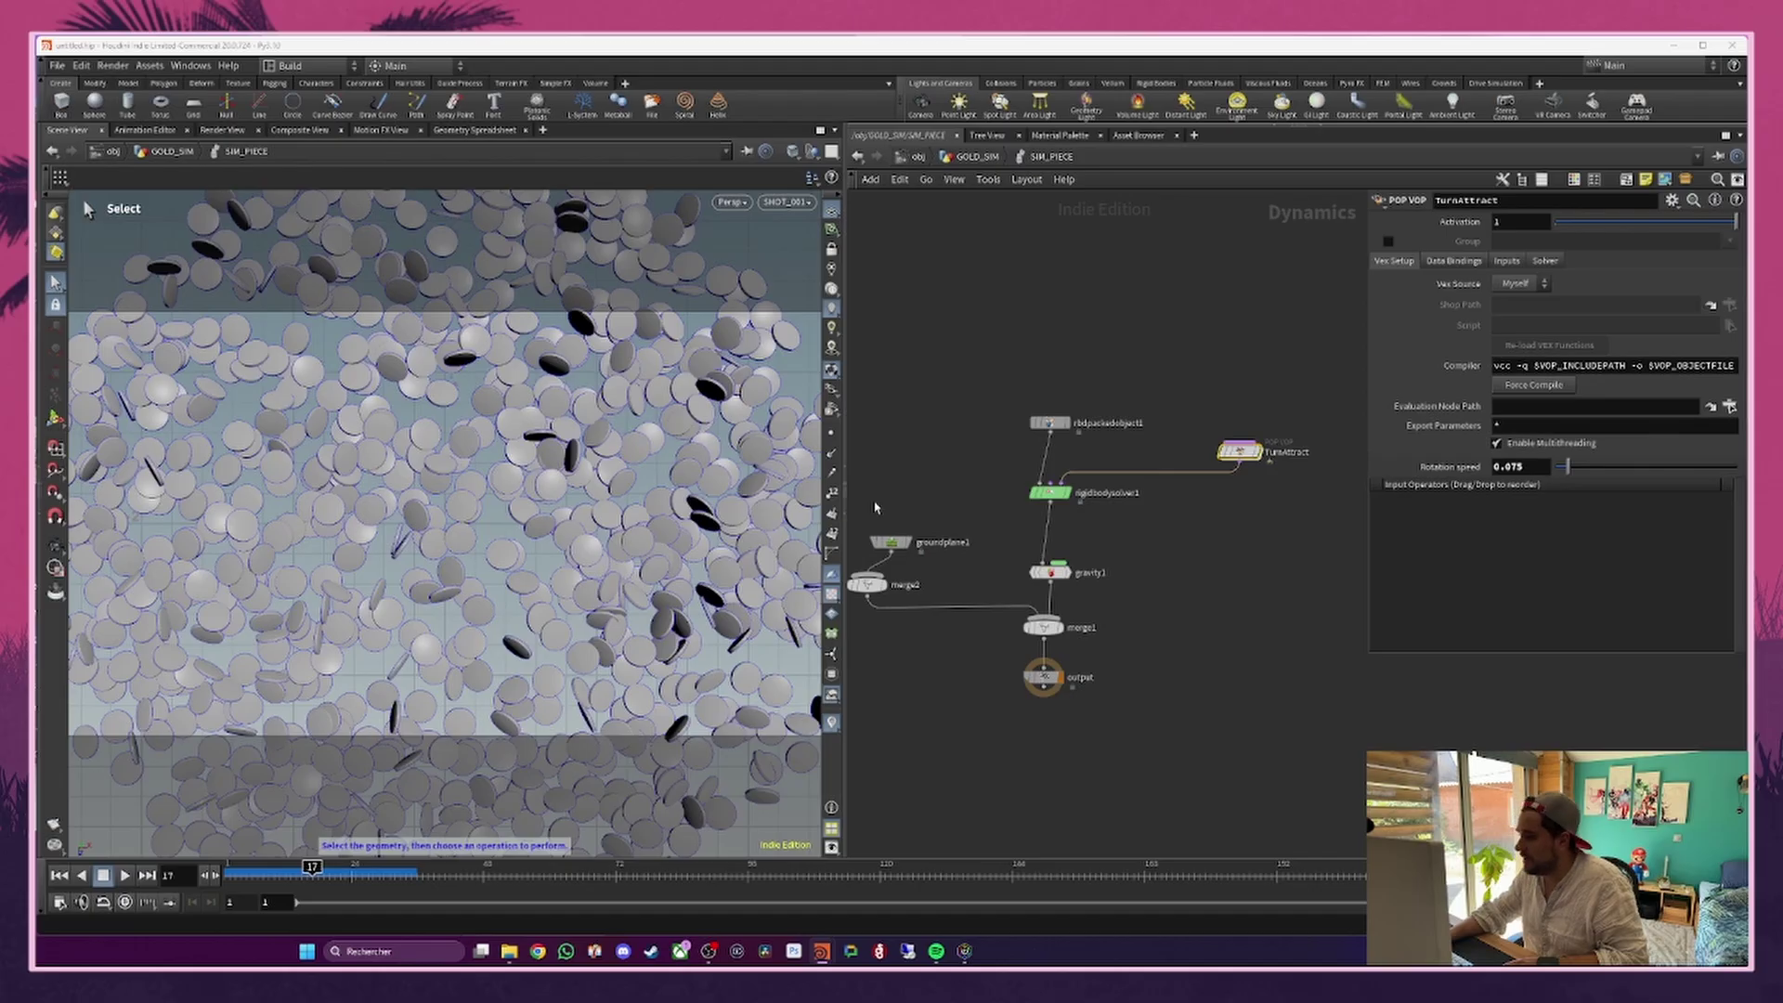
Step: Set the physical friction of groundplane1 to 0.5
click(890, 541)
click(1447, 295)
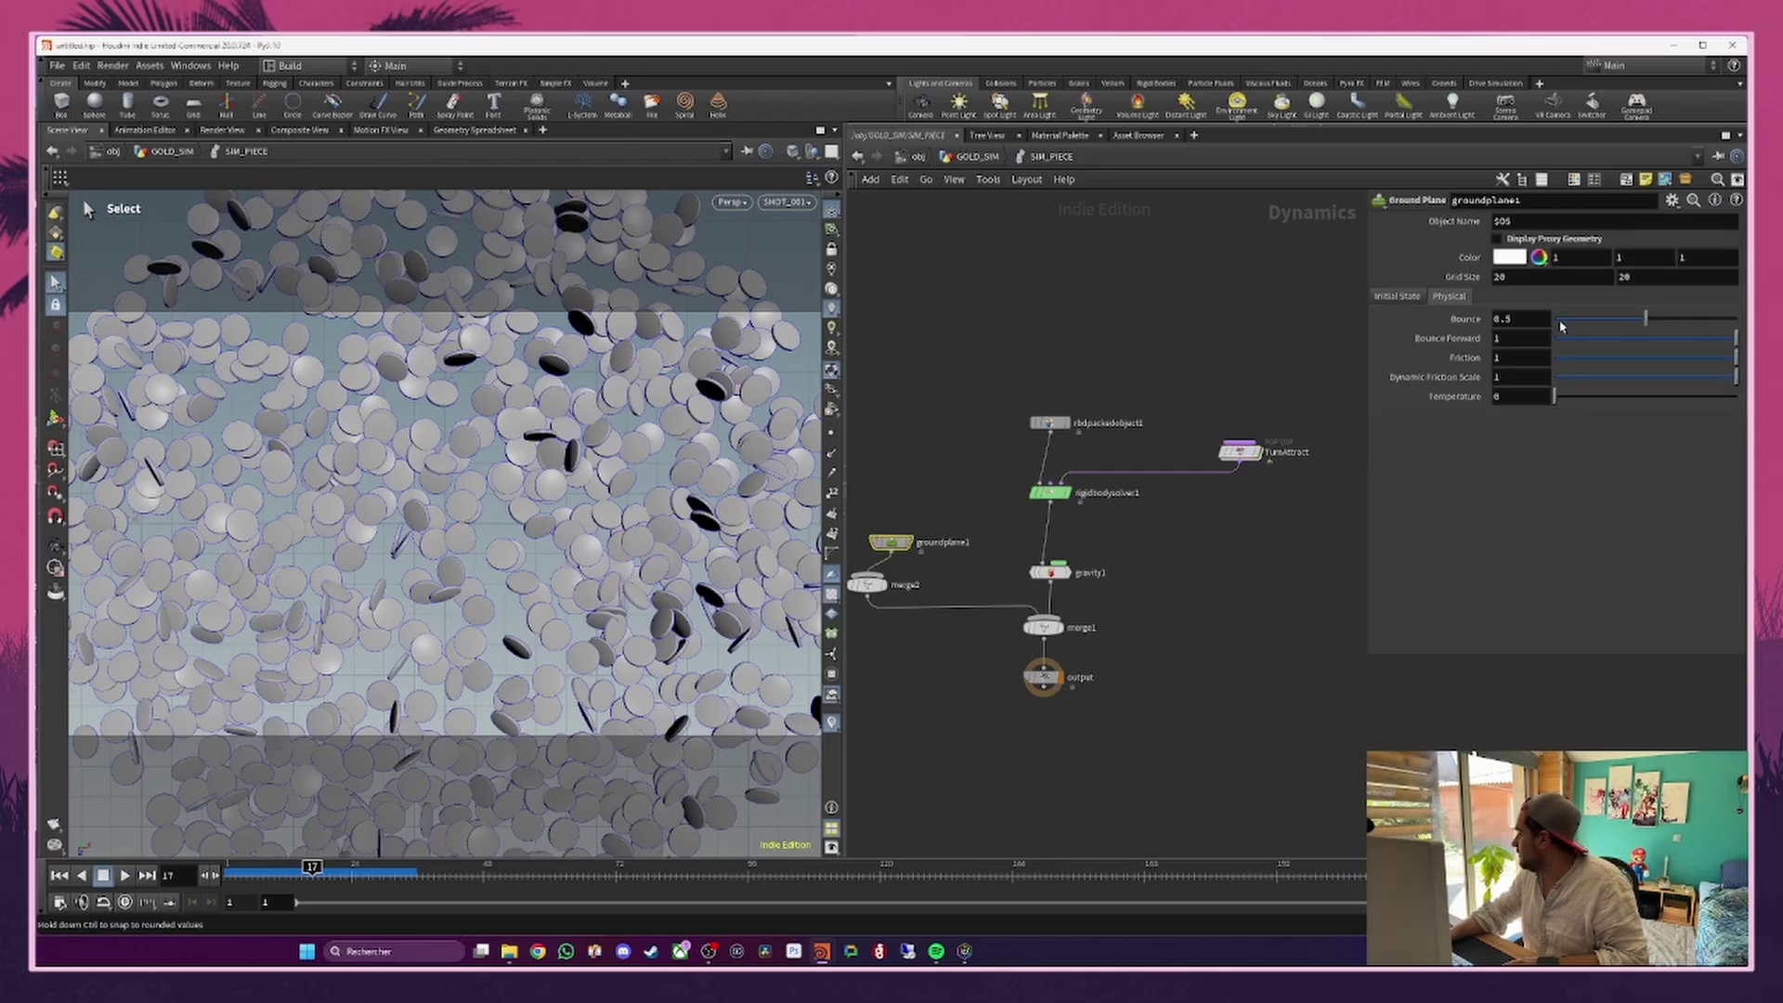
click(1511, 359)
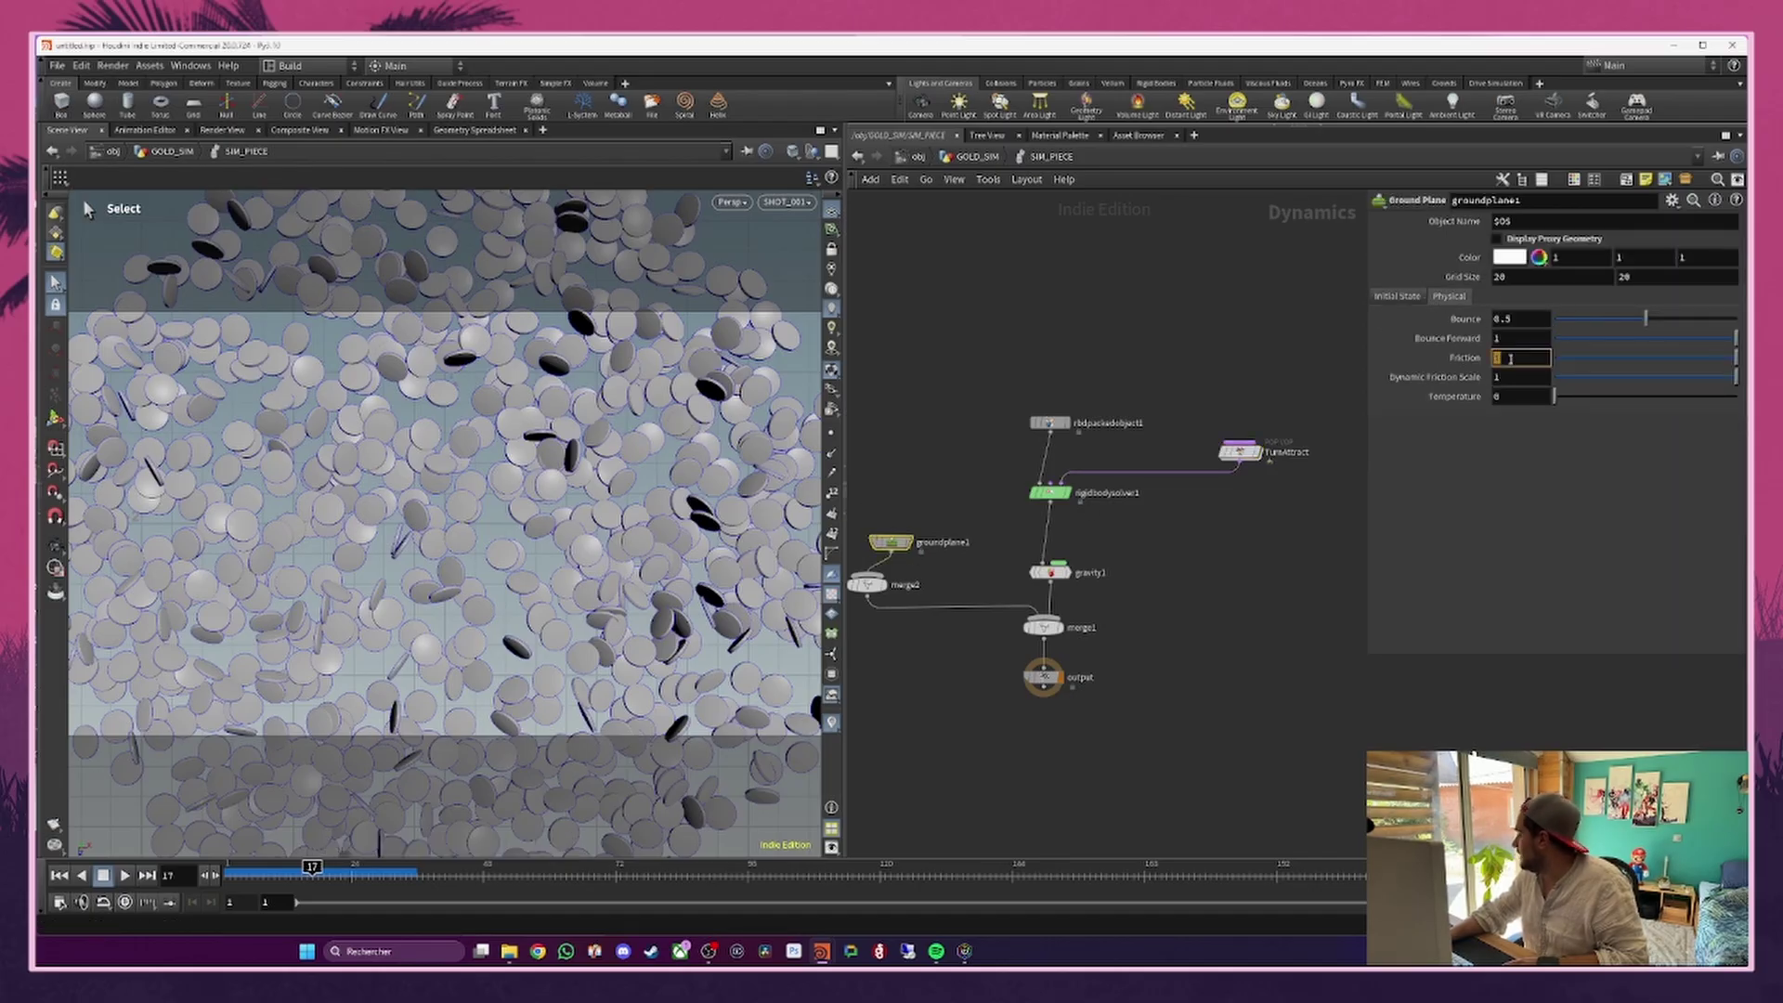
text(0.)
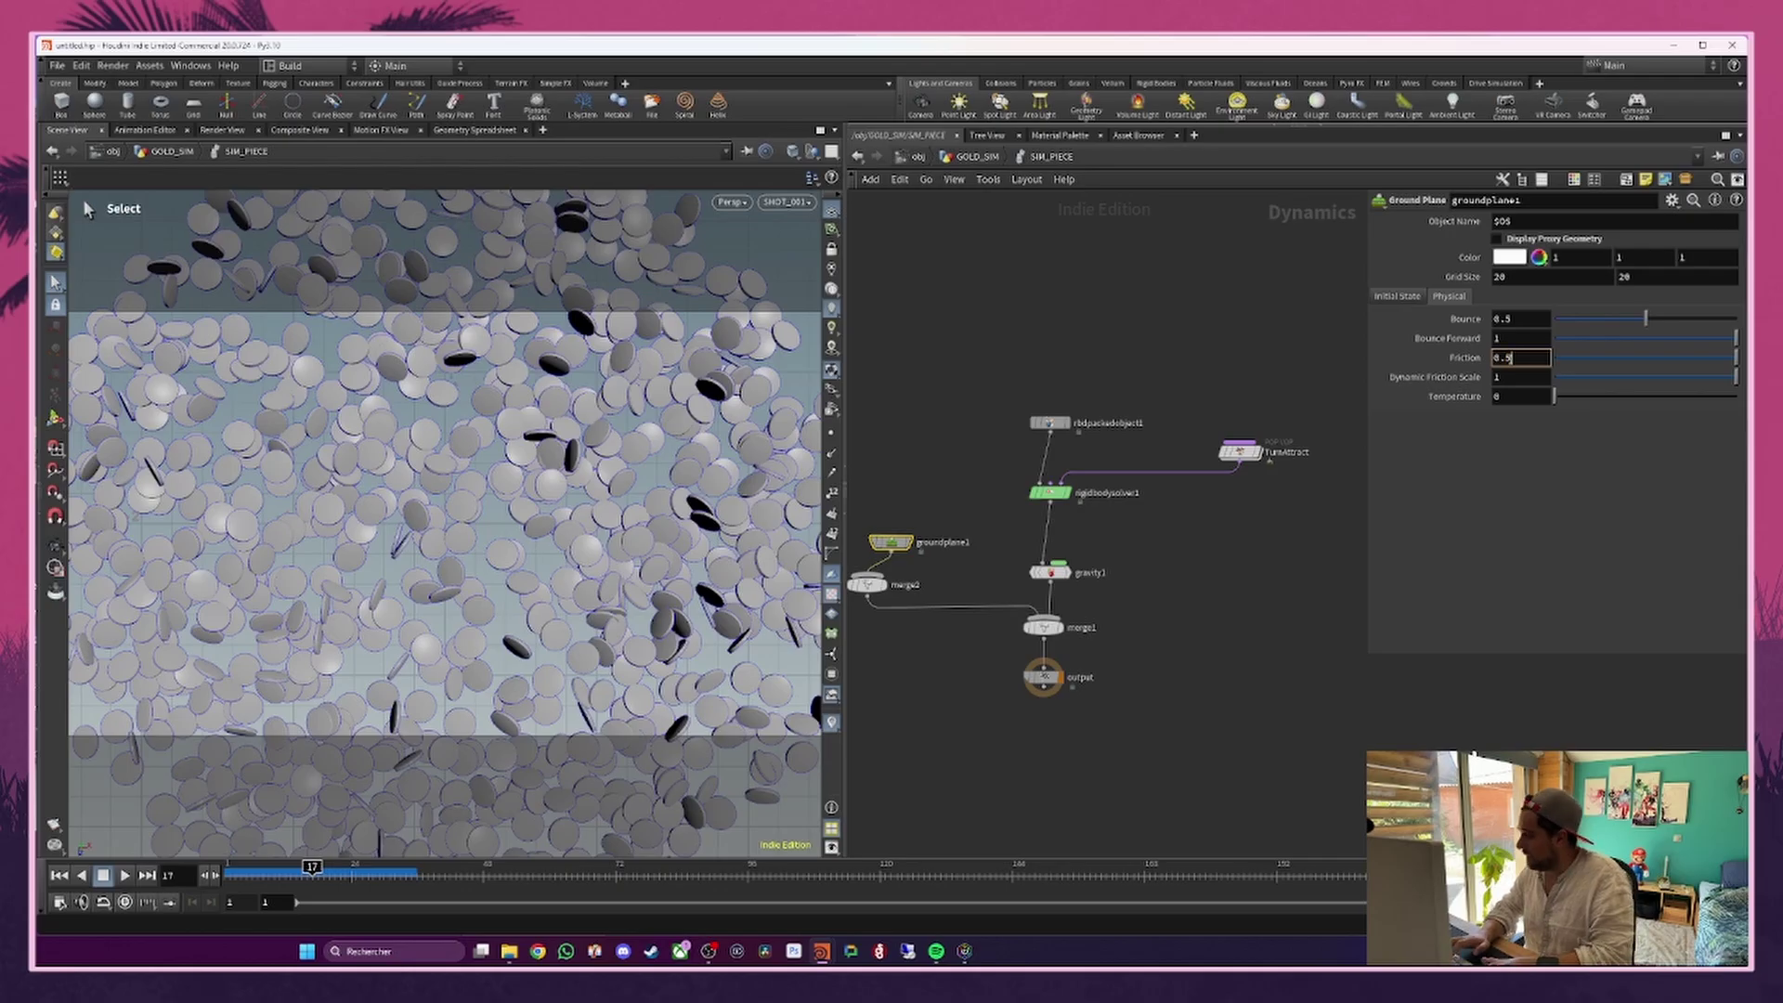
text(5)
key(Return)
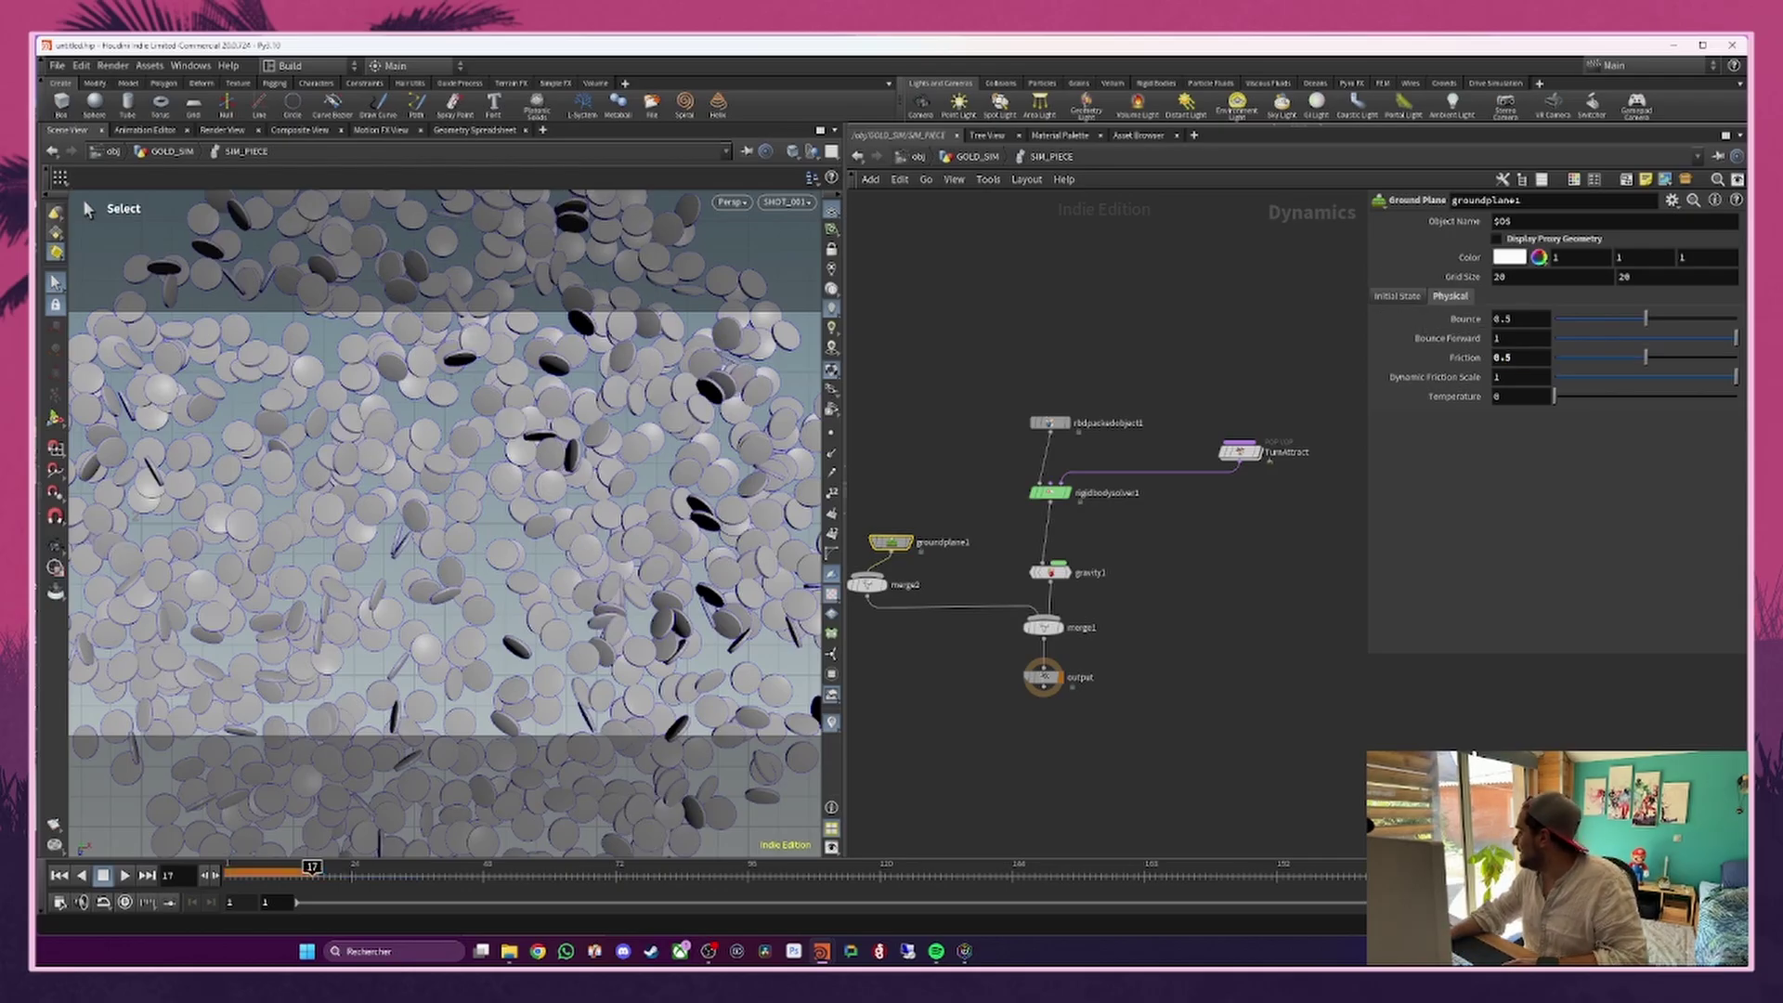
Step: Set both the friction and the rotational stiffness of rbdpackedobject1 to 0.5
click(1049, 423)
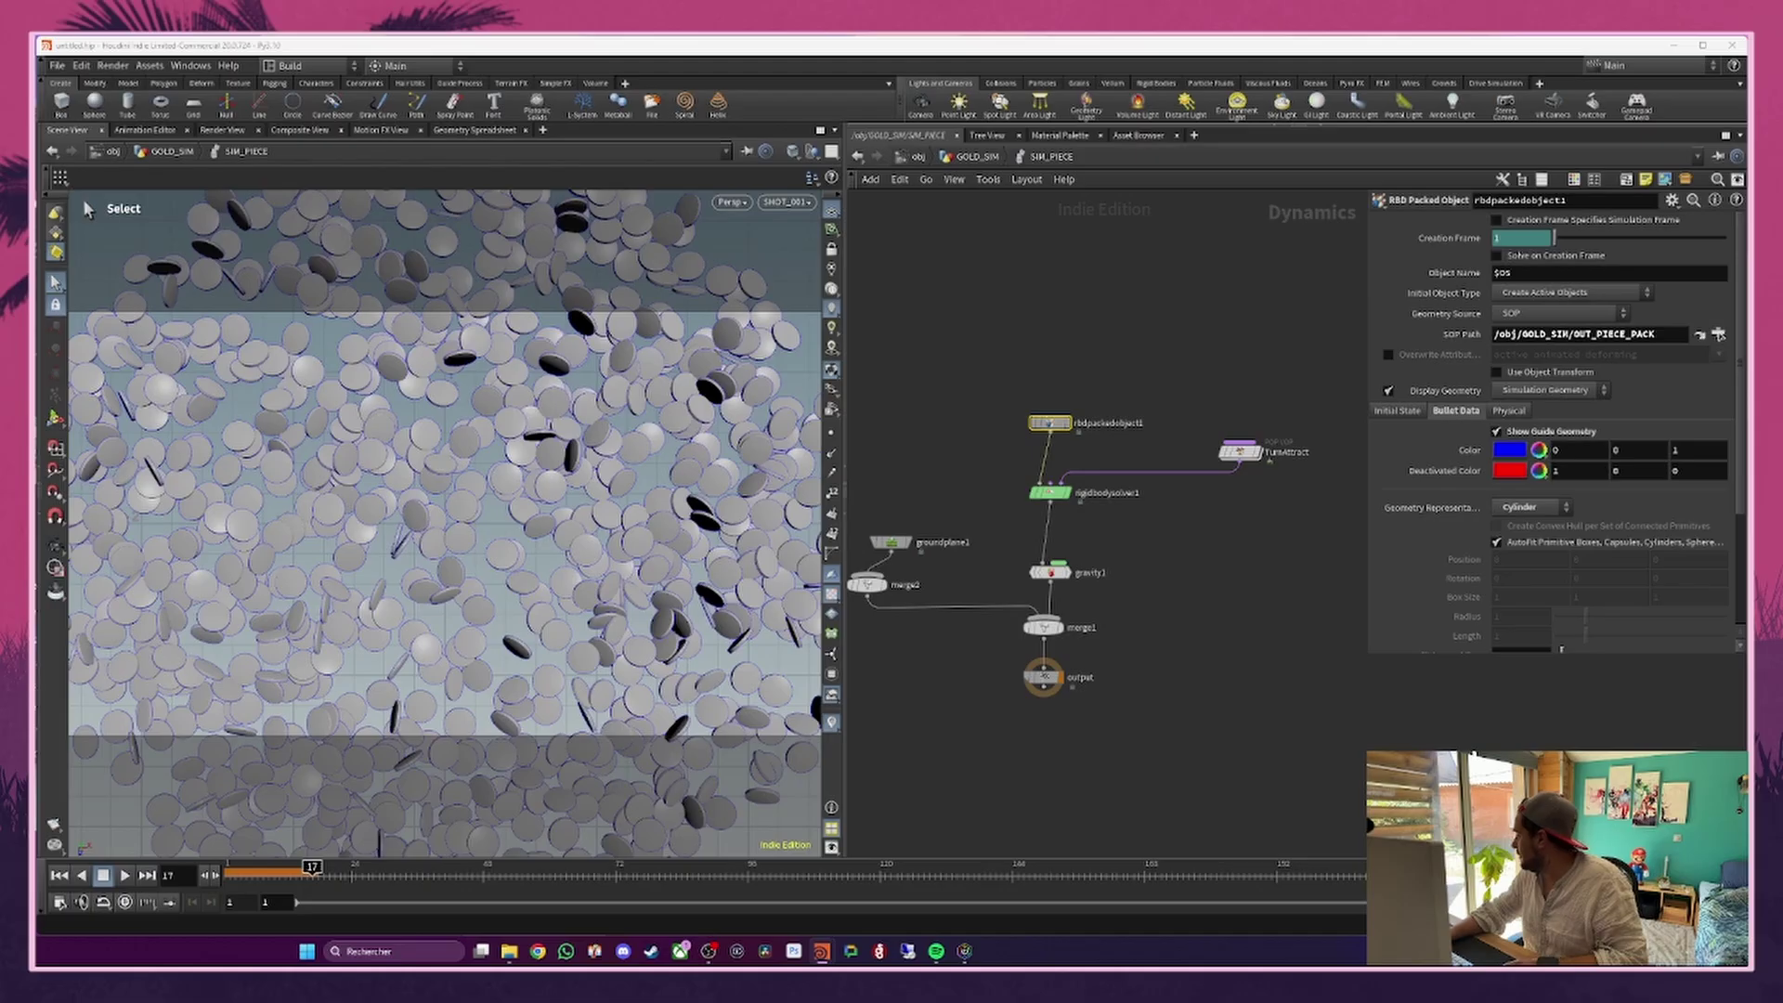
scroll(1555, 540, down, 5)
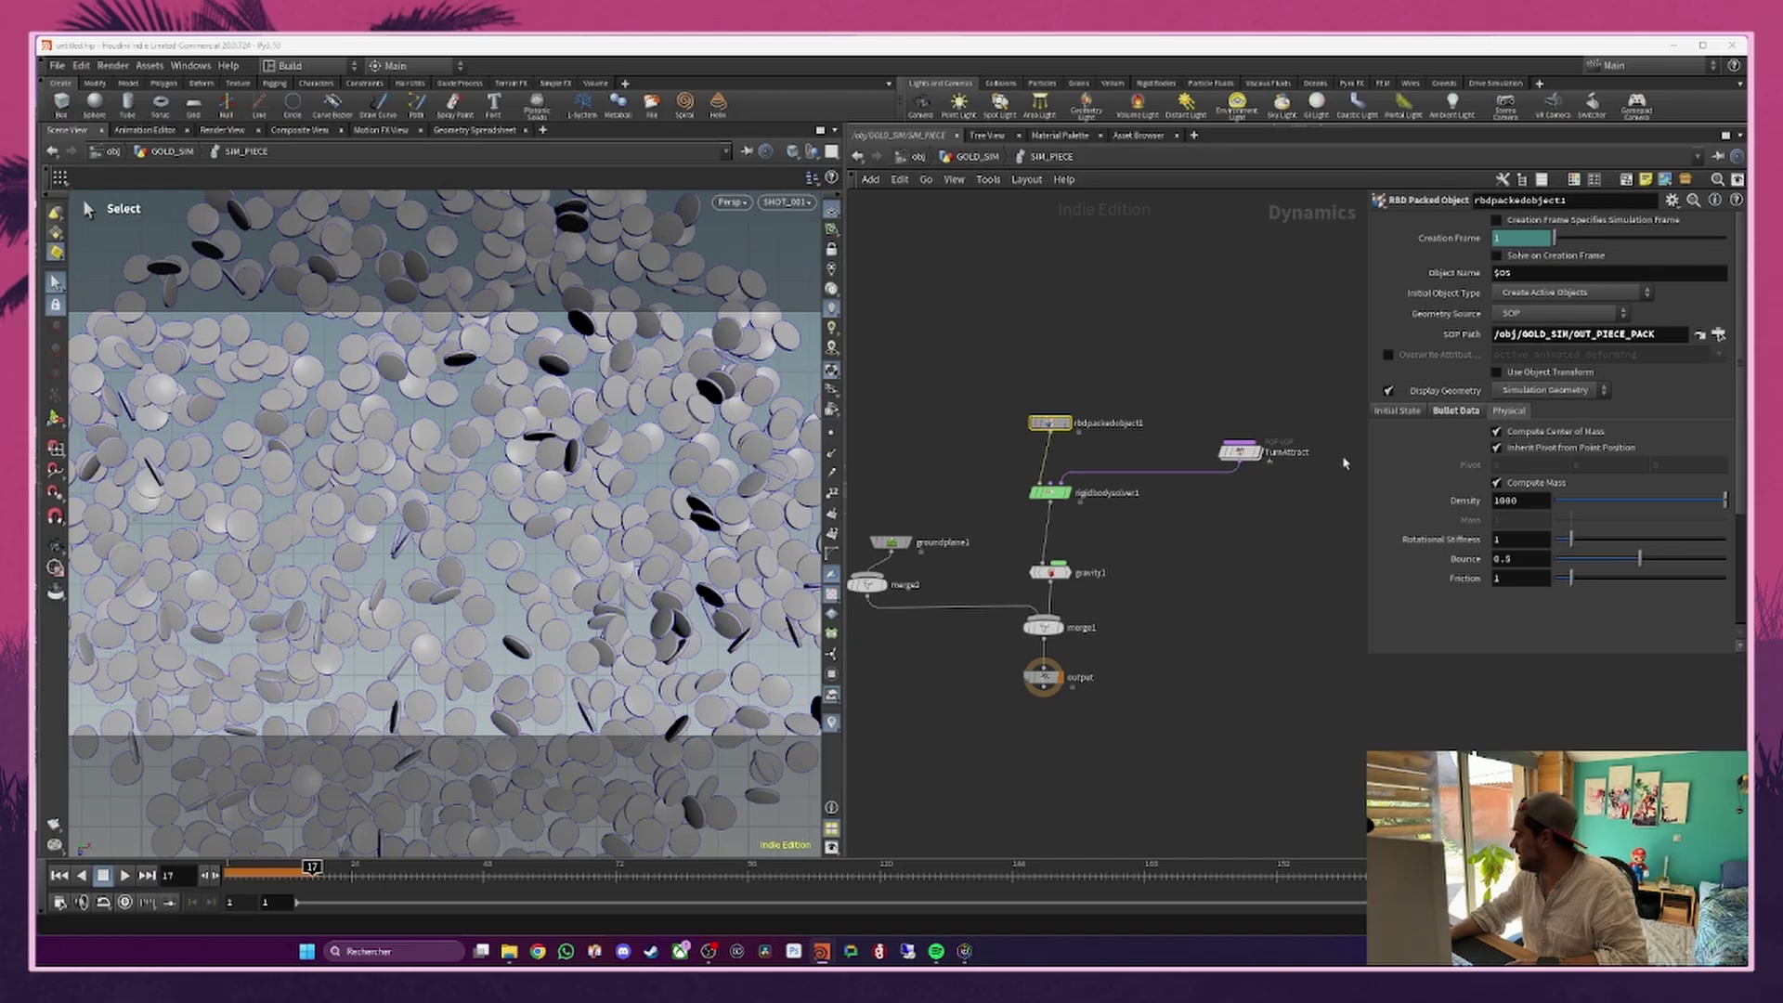
click(1498, 578)
text(0.)
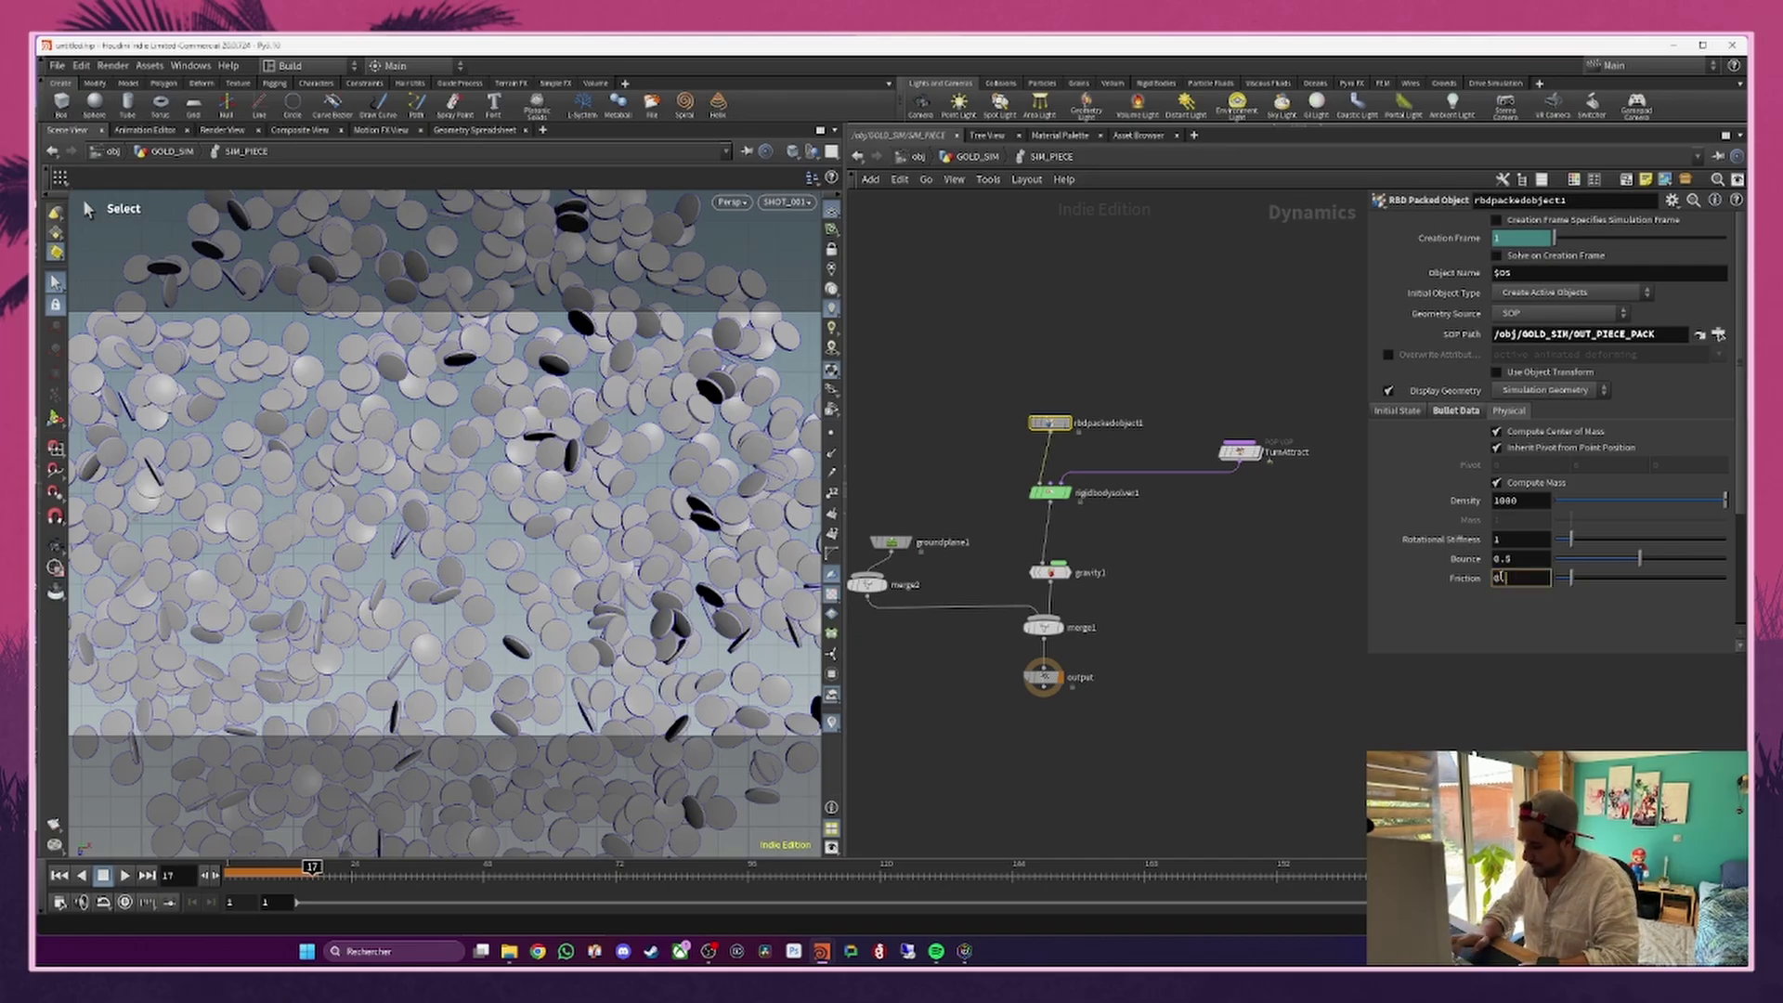
text(5)
key(Return)
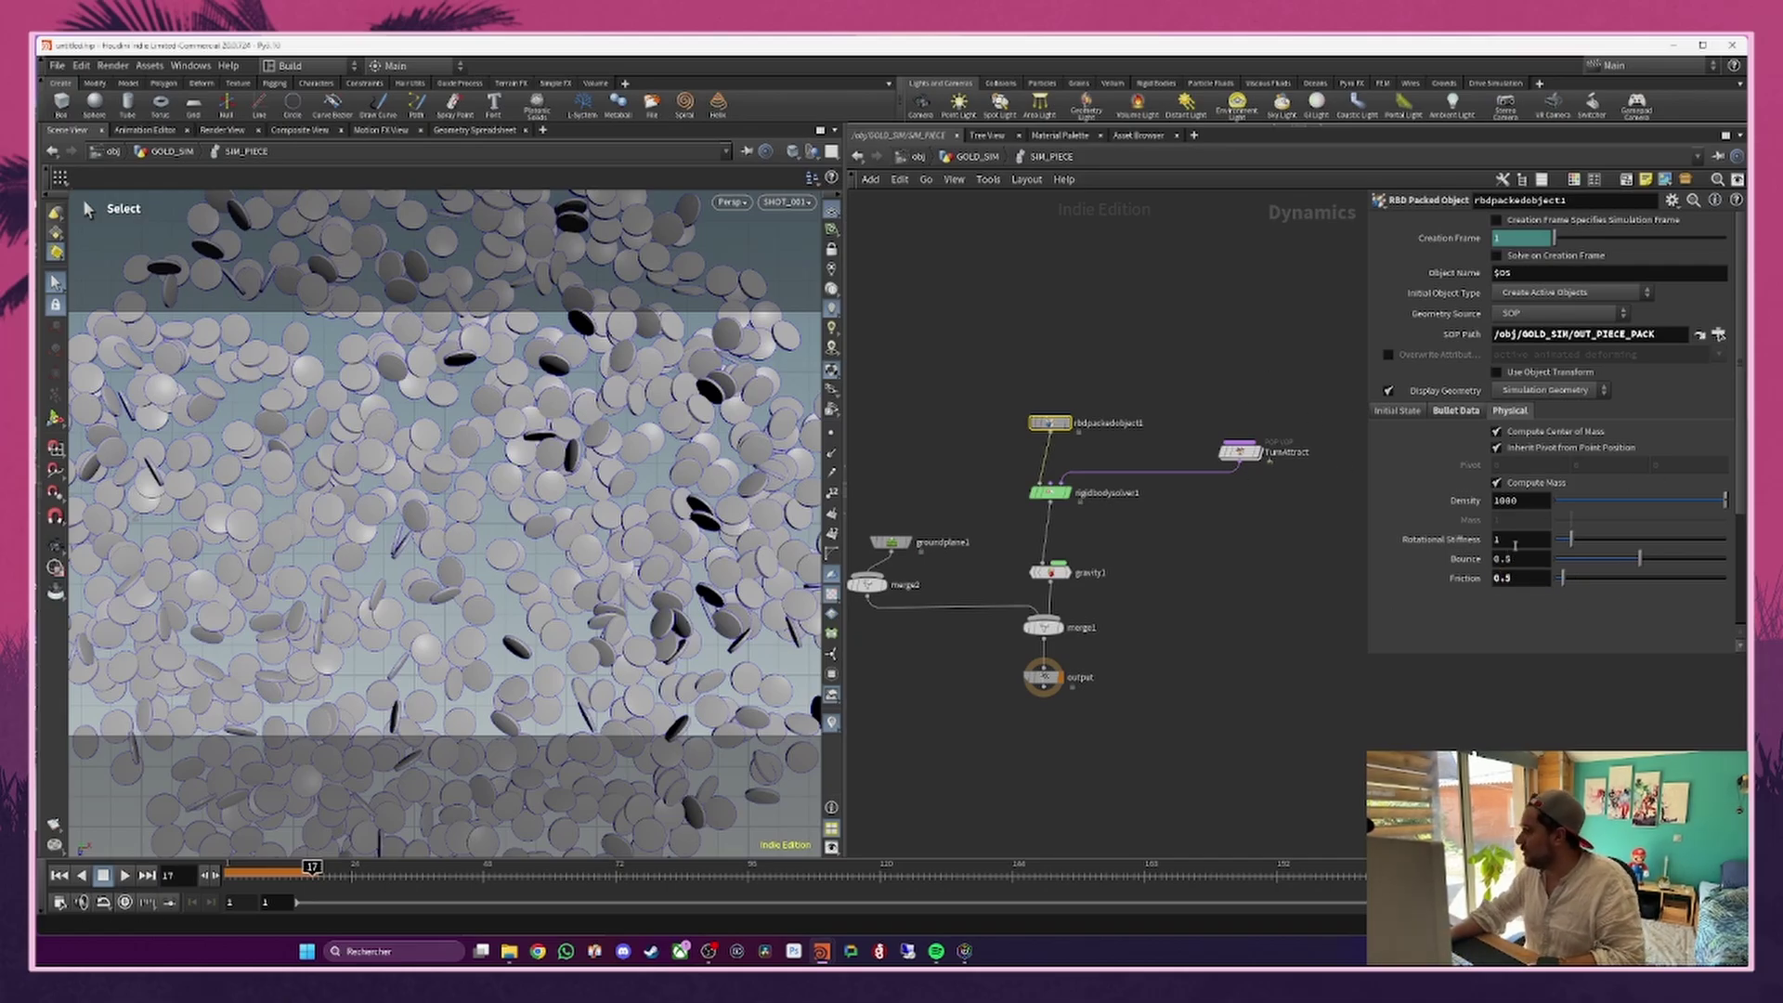
click(1514, 545)
text(0.5)
key(Return)
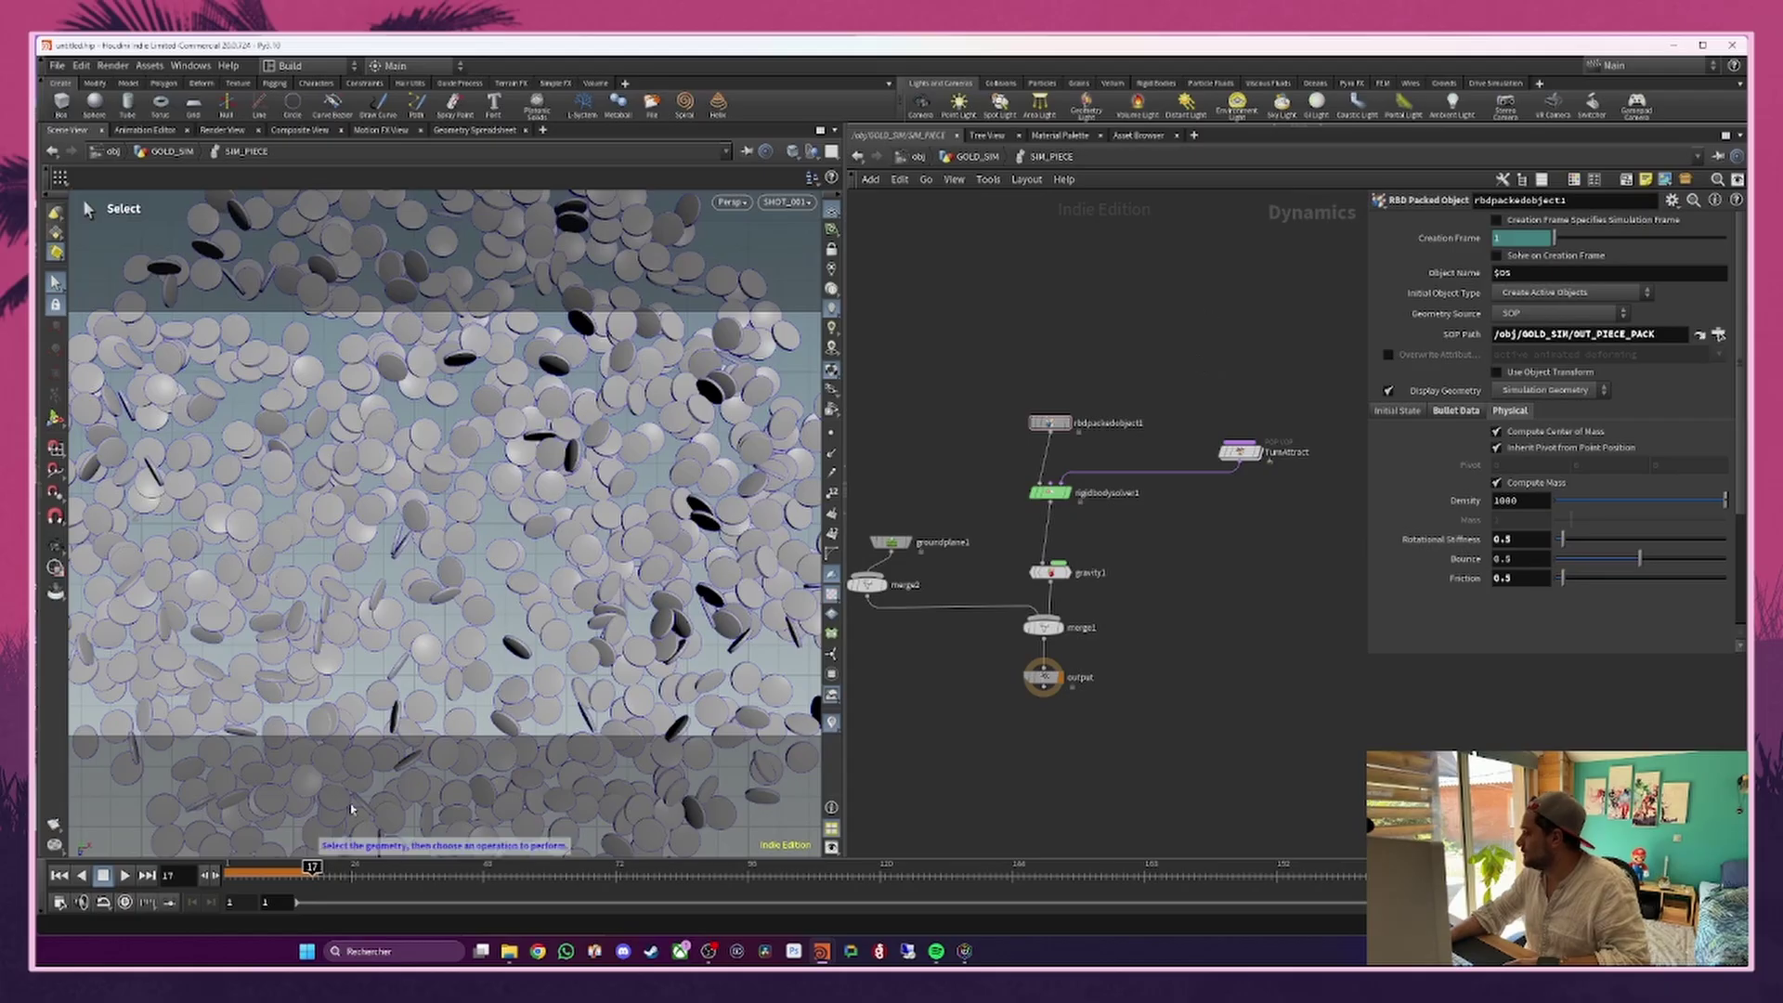
Step: Return to frame 1 and play the simulation up to frame 52
click(234, 871)
click(125, 875)
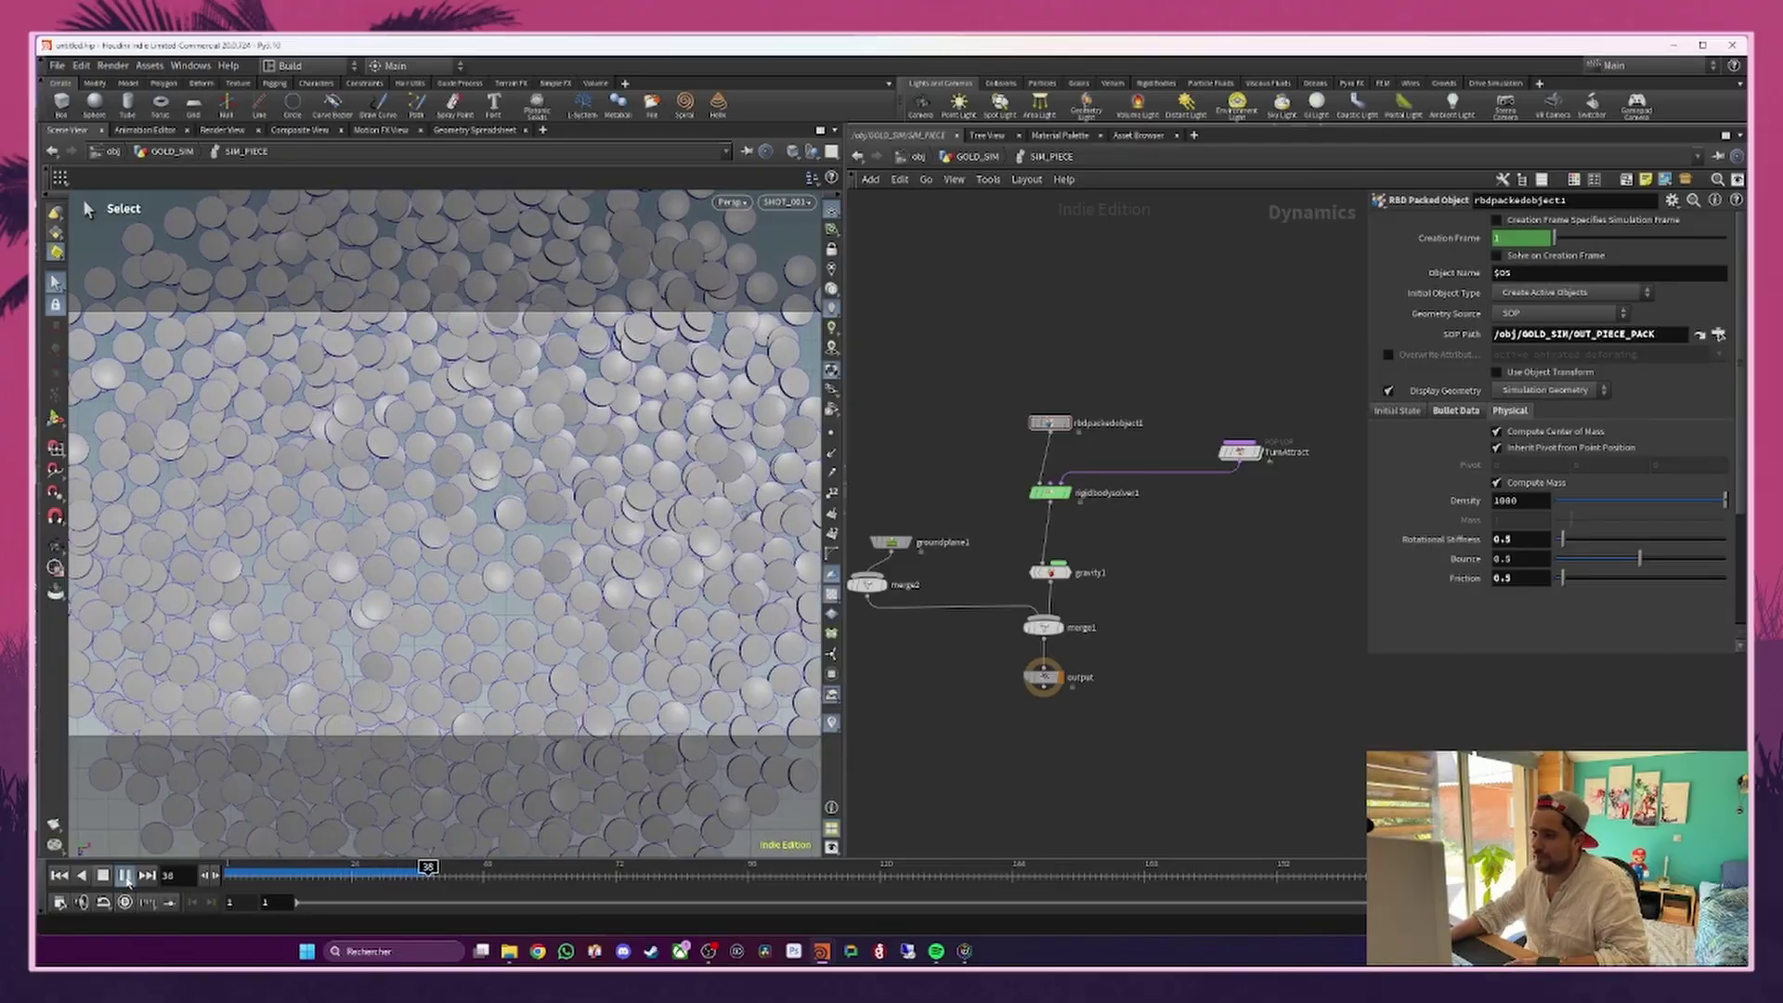
click(103, 874)
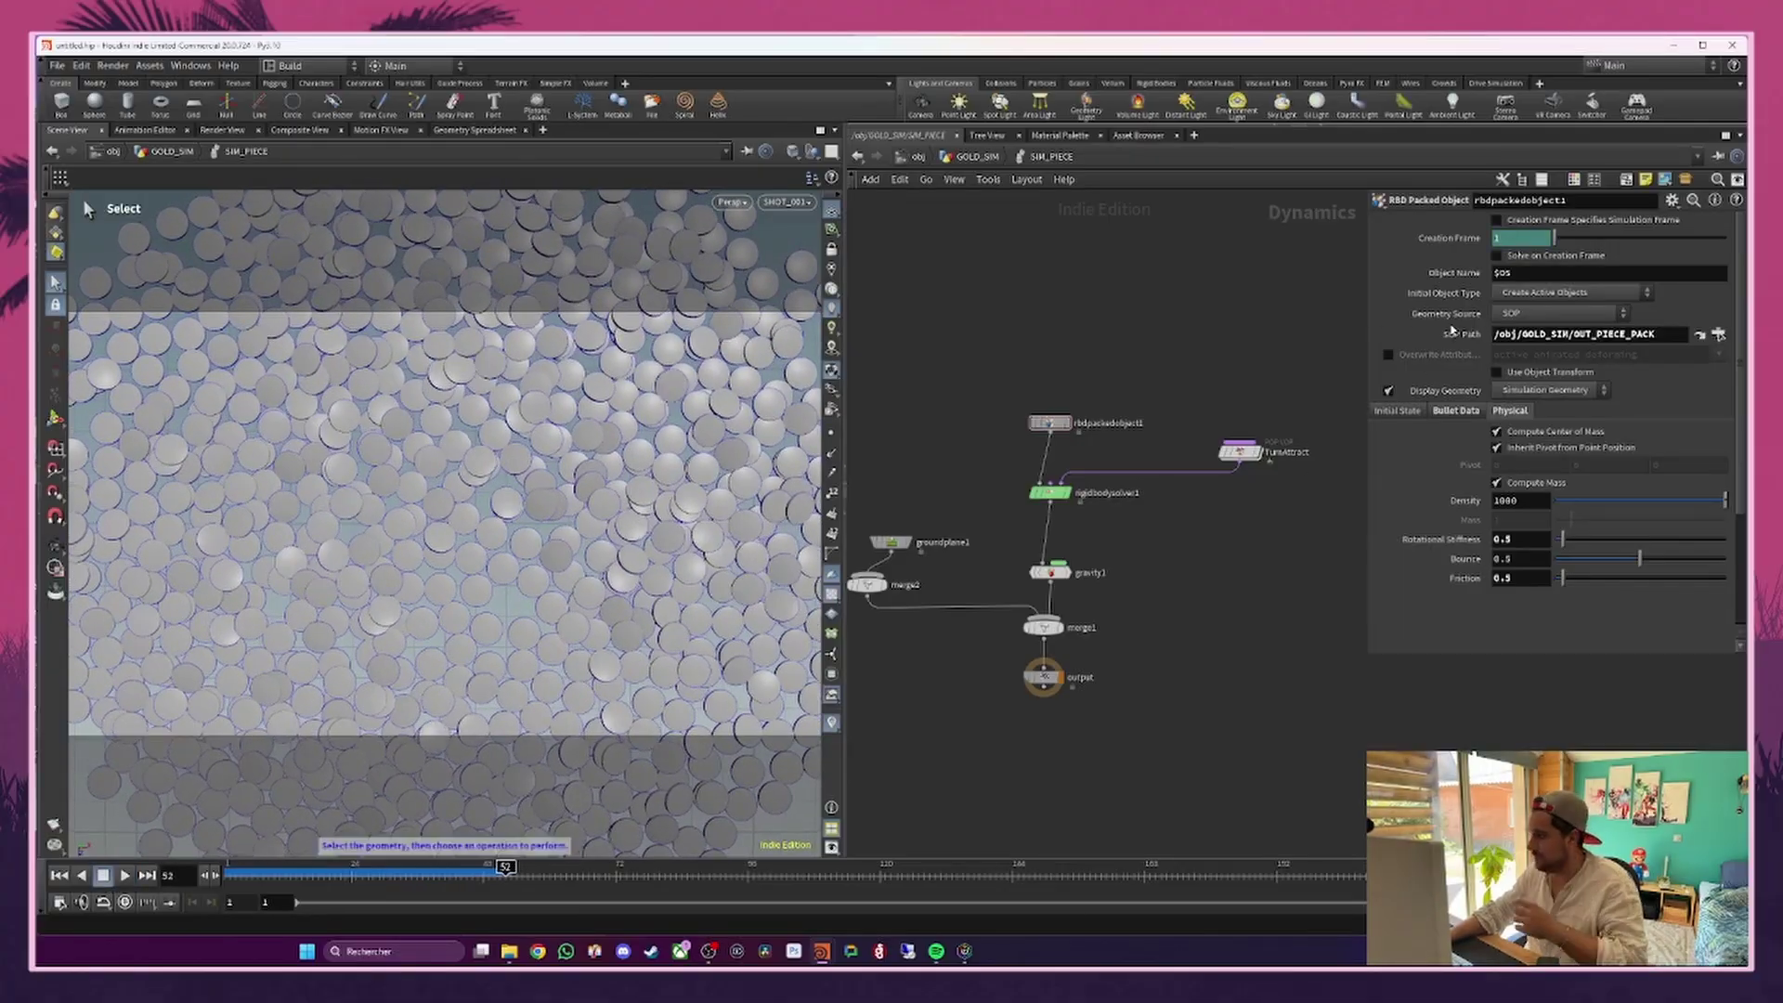
Step: Inside the TurnAttract VOP, connect the global P to the third input of add1
double_click(1239, 452)
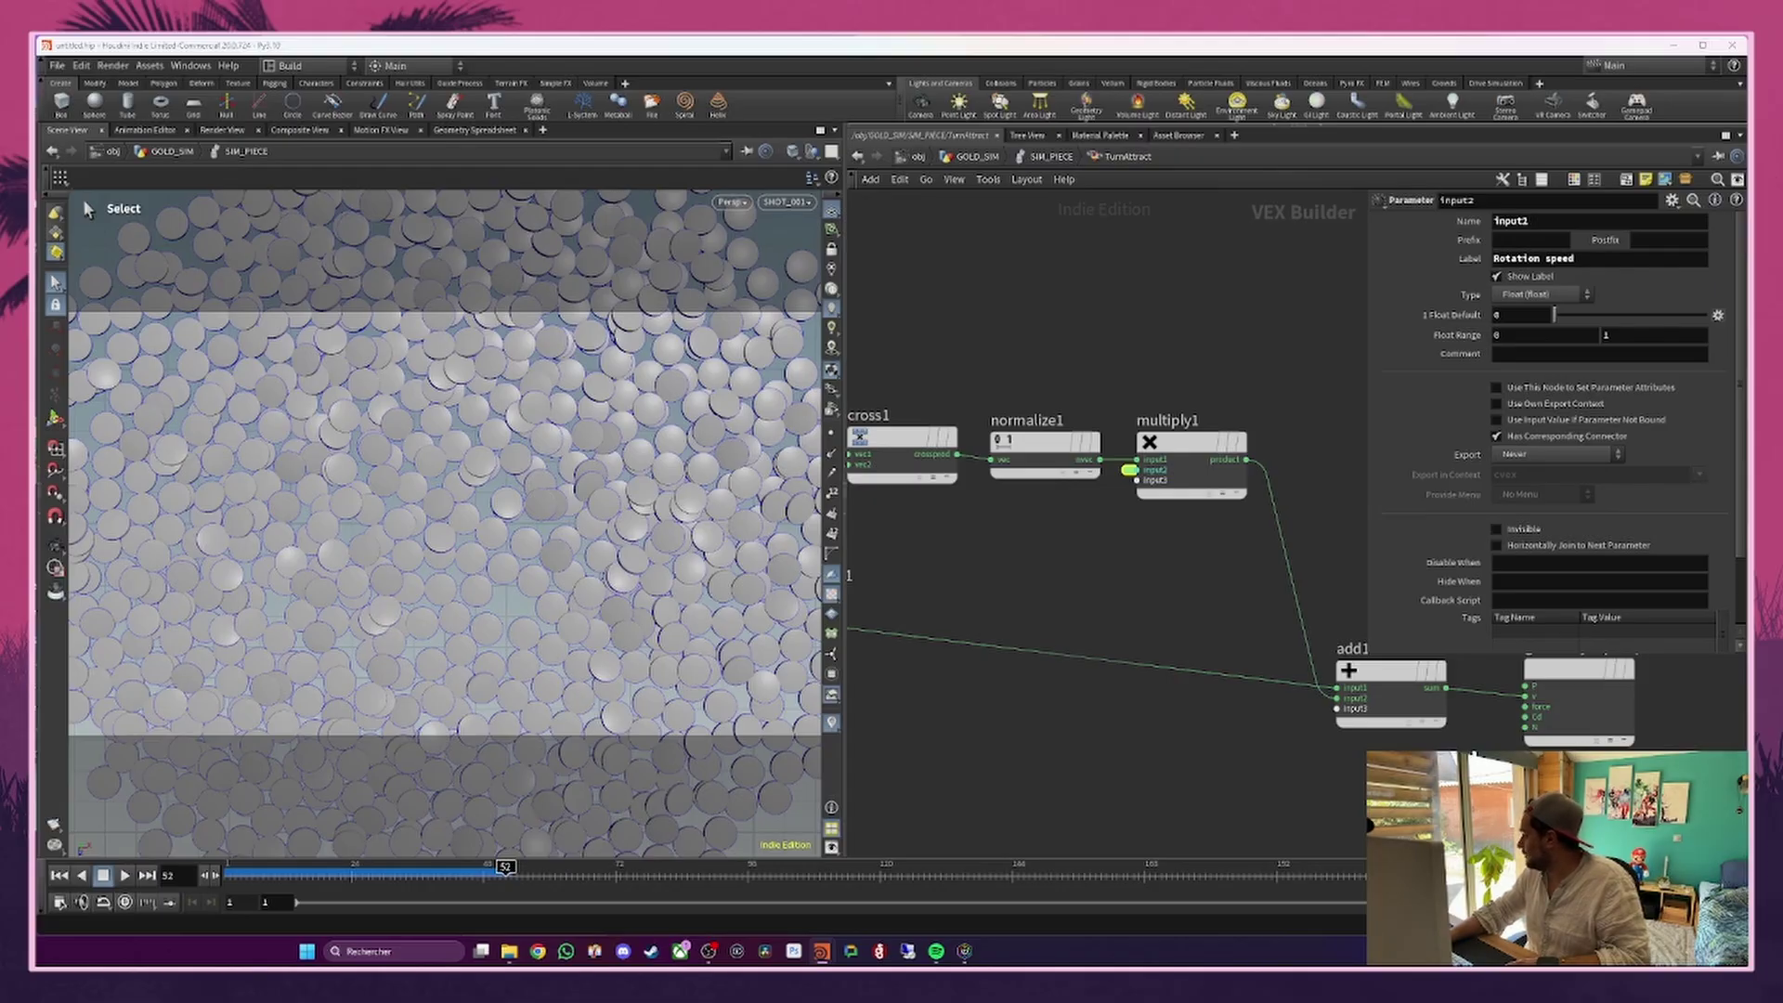
middle_drag(1160, 611, 1261, 570)
click(930, 576)
scroll(1026, 737, down, 3)
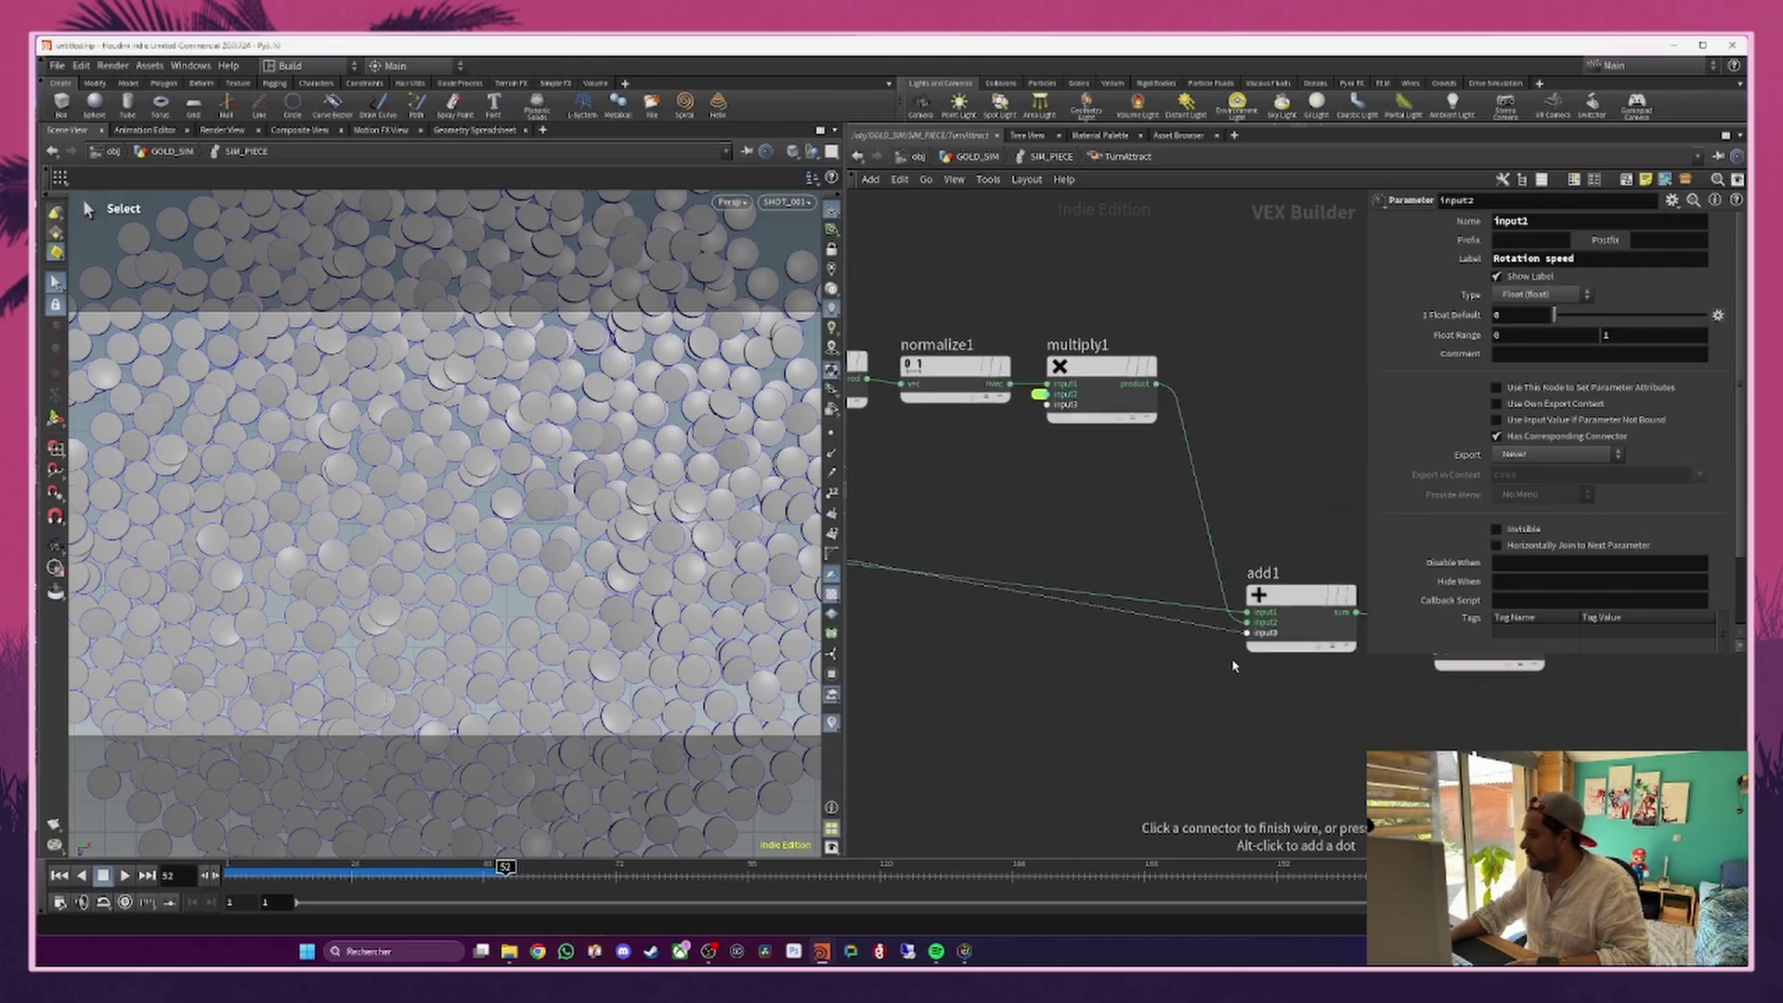
click(1213, 642)
middle_drag(1120, 708, 1164, 676)
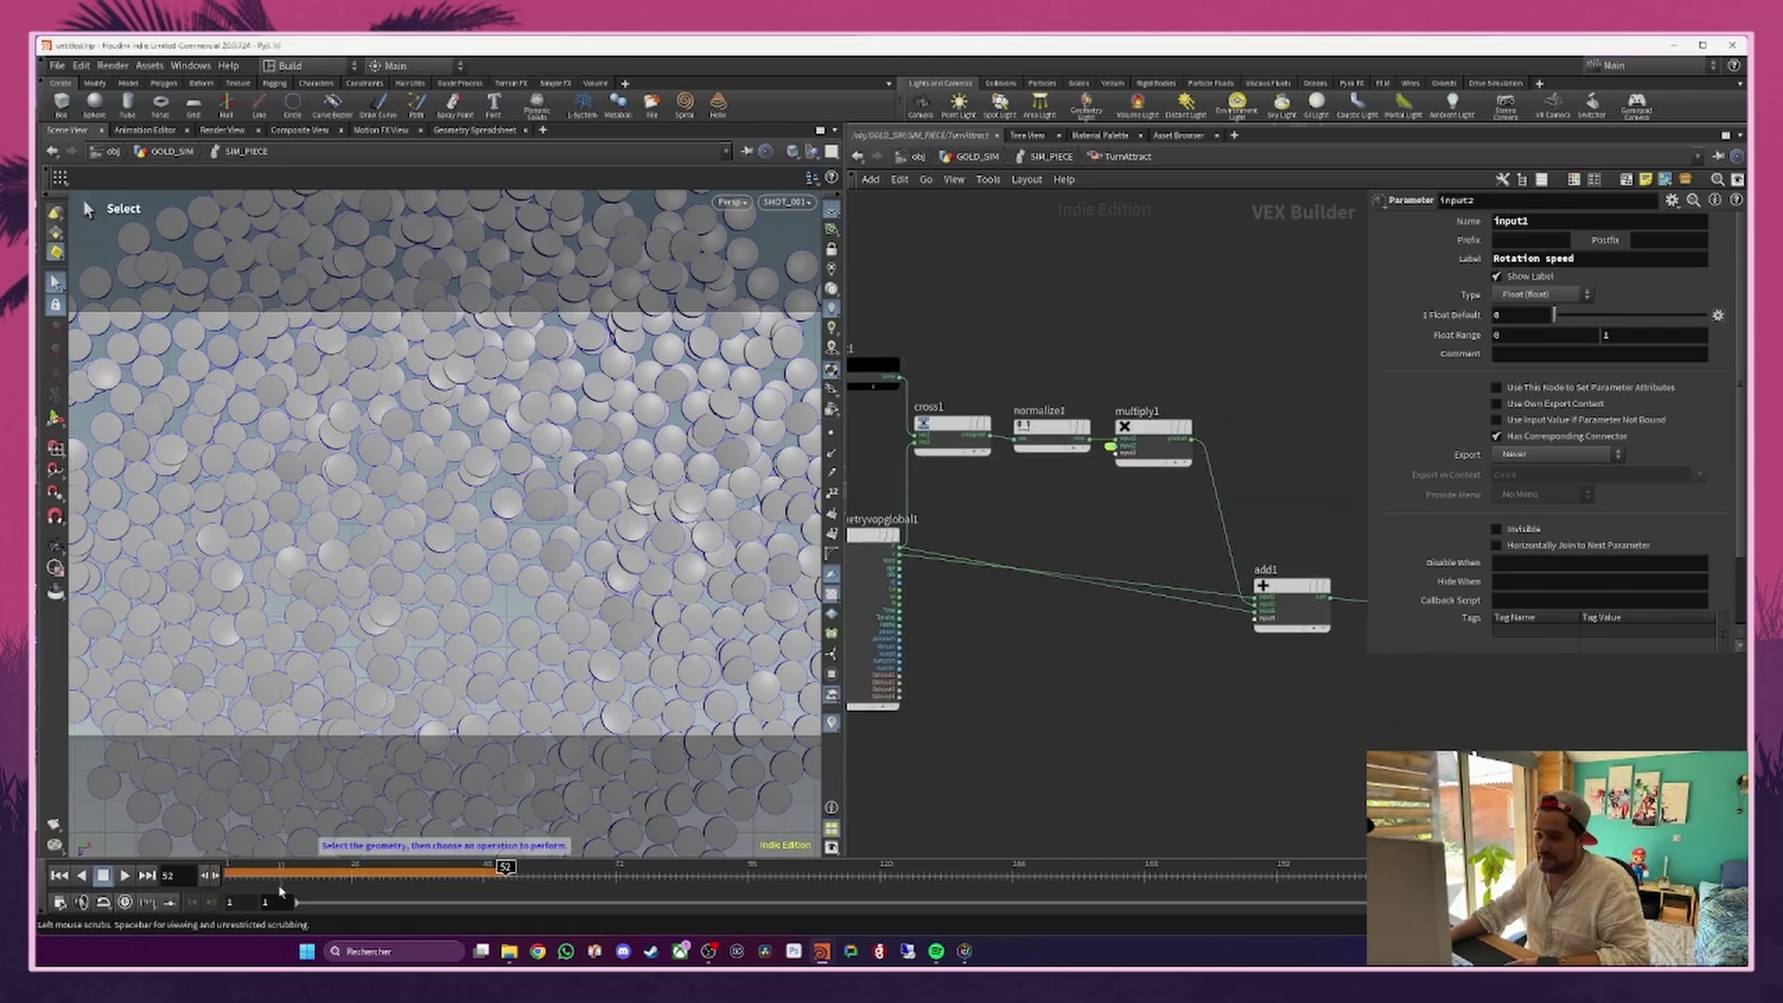
Step: Replay the simulation from frame 1 and stop it at frame 20
click(232, 876)
click(124, 875)
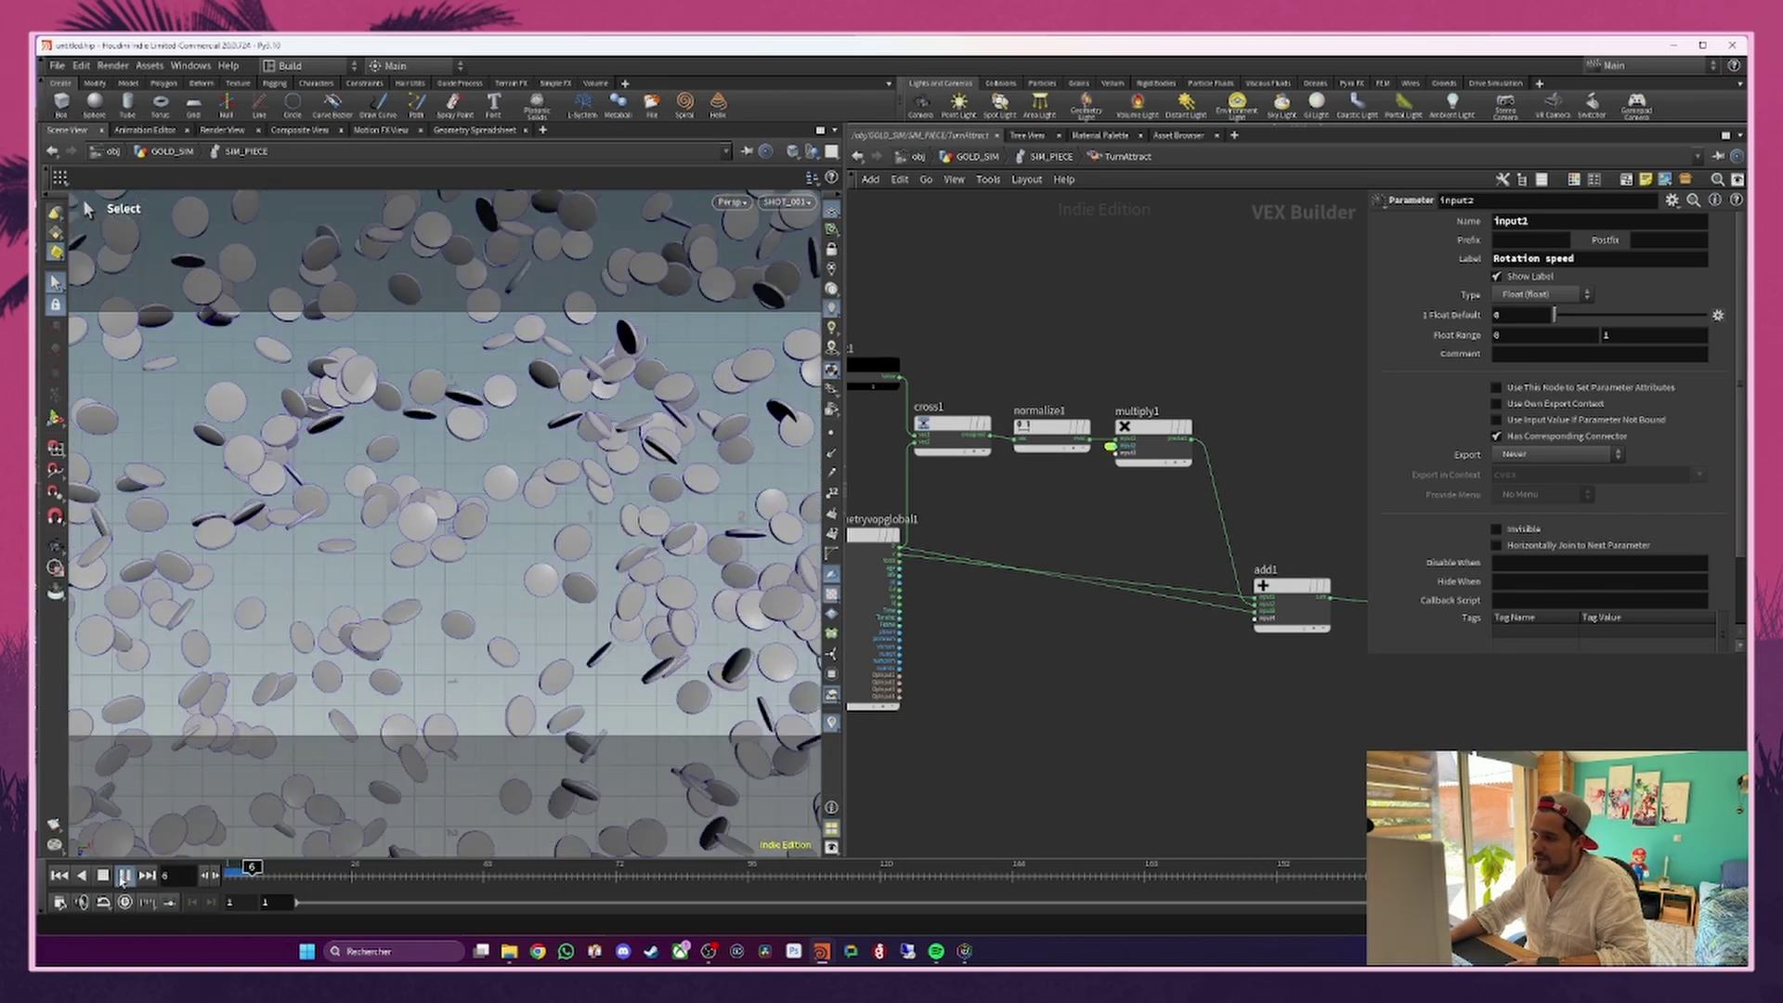
click(104, 876)
Step: Add a Multiply Constant node and insert it on the wire between the global P and add1
middle_drag(1007, 629, 1047, 650)
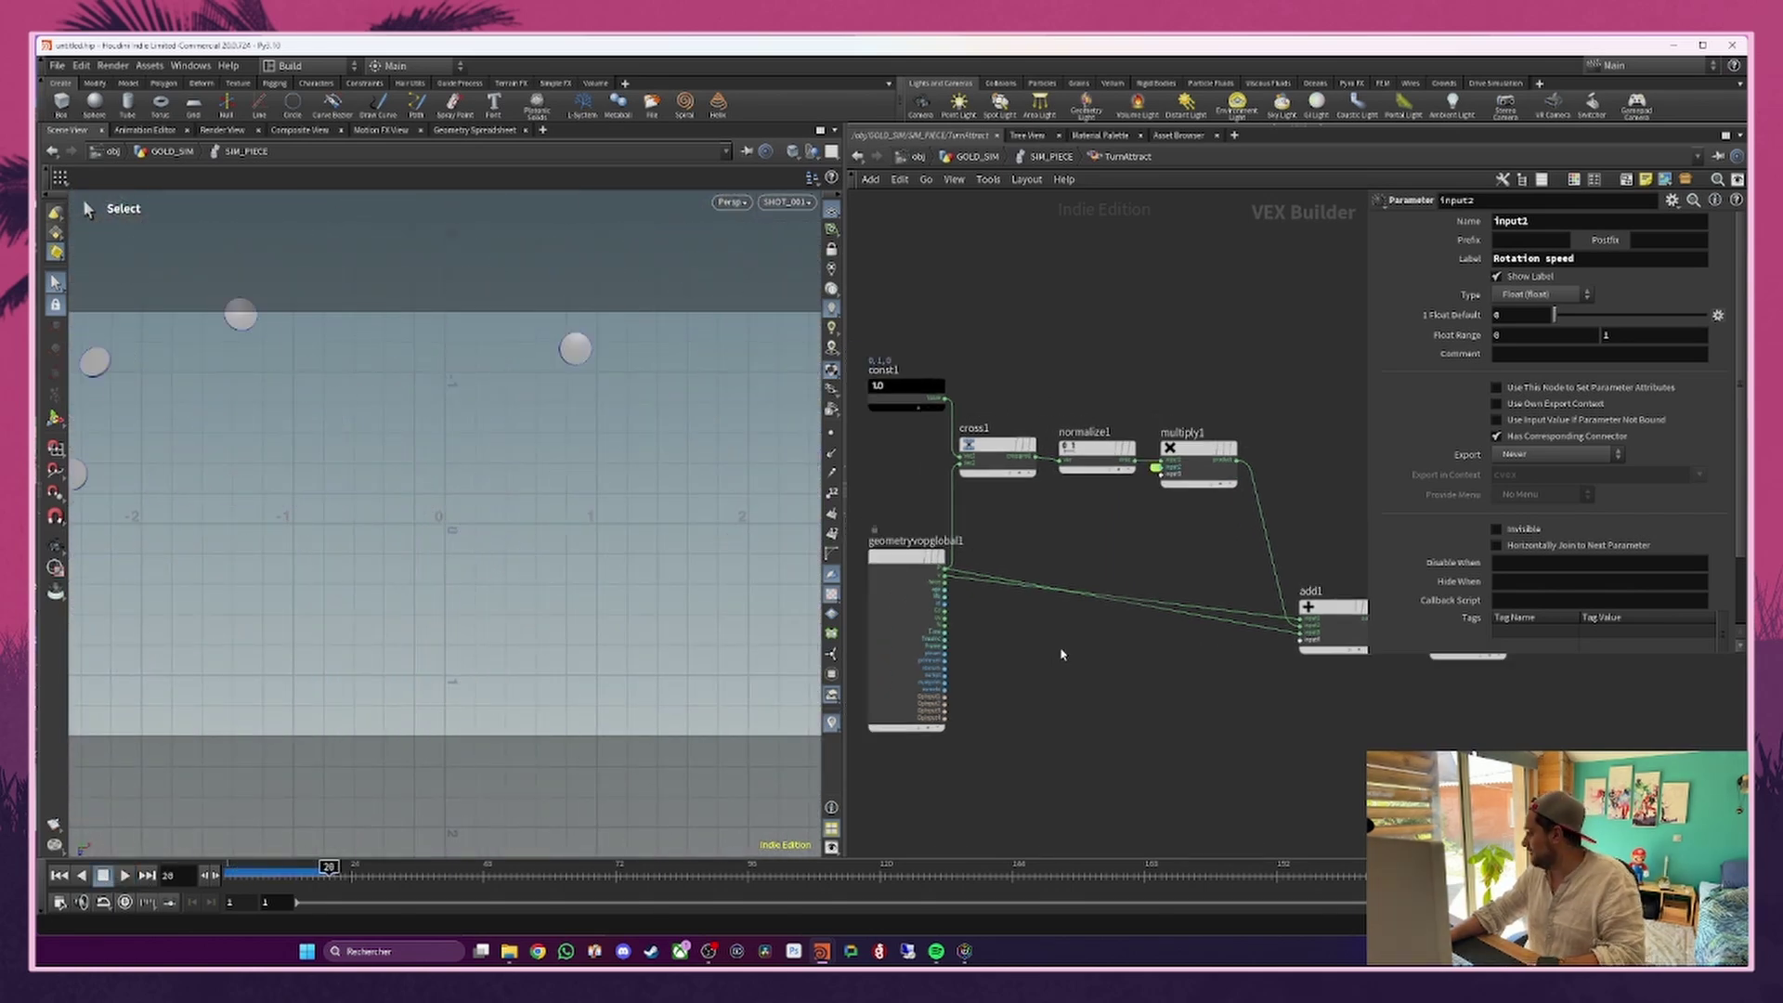
key(Tab)
text(mul)
text(cons)
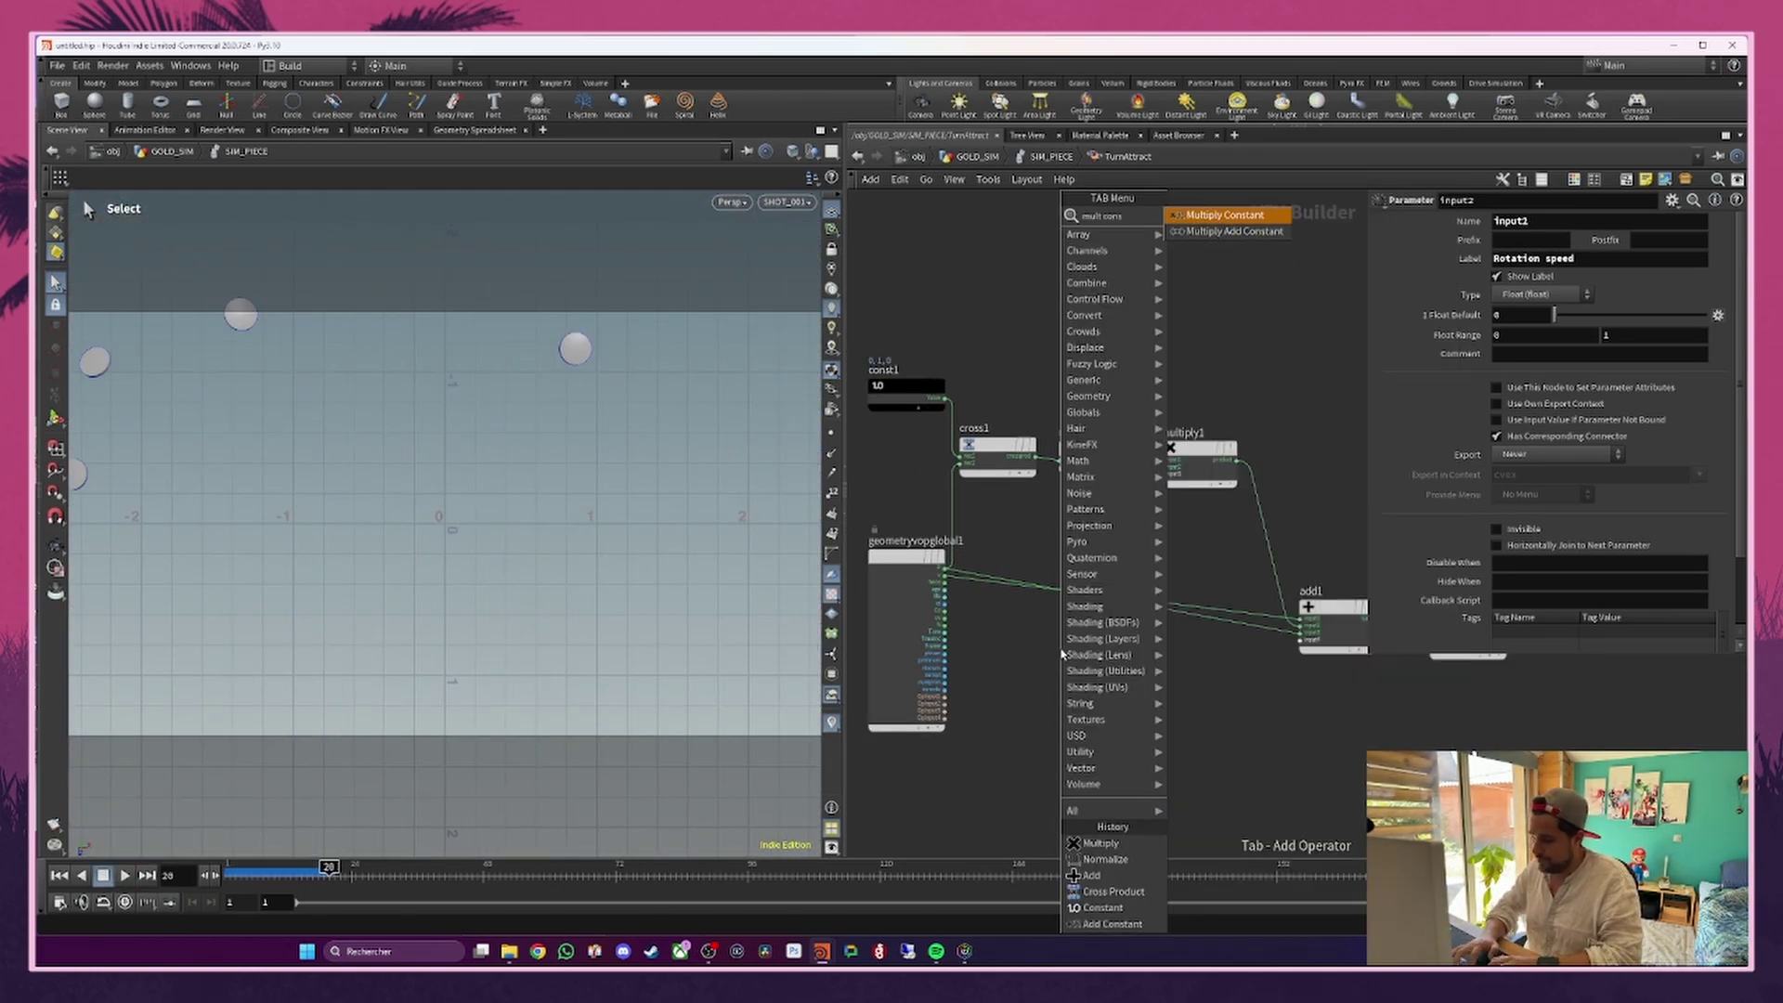
key(Return)
scroll(1014, 694, up, 3)
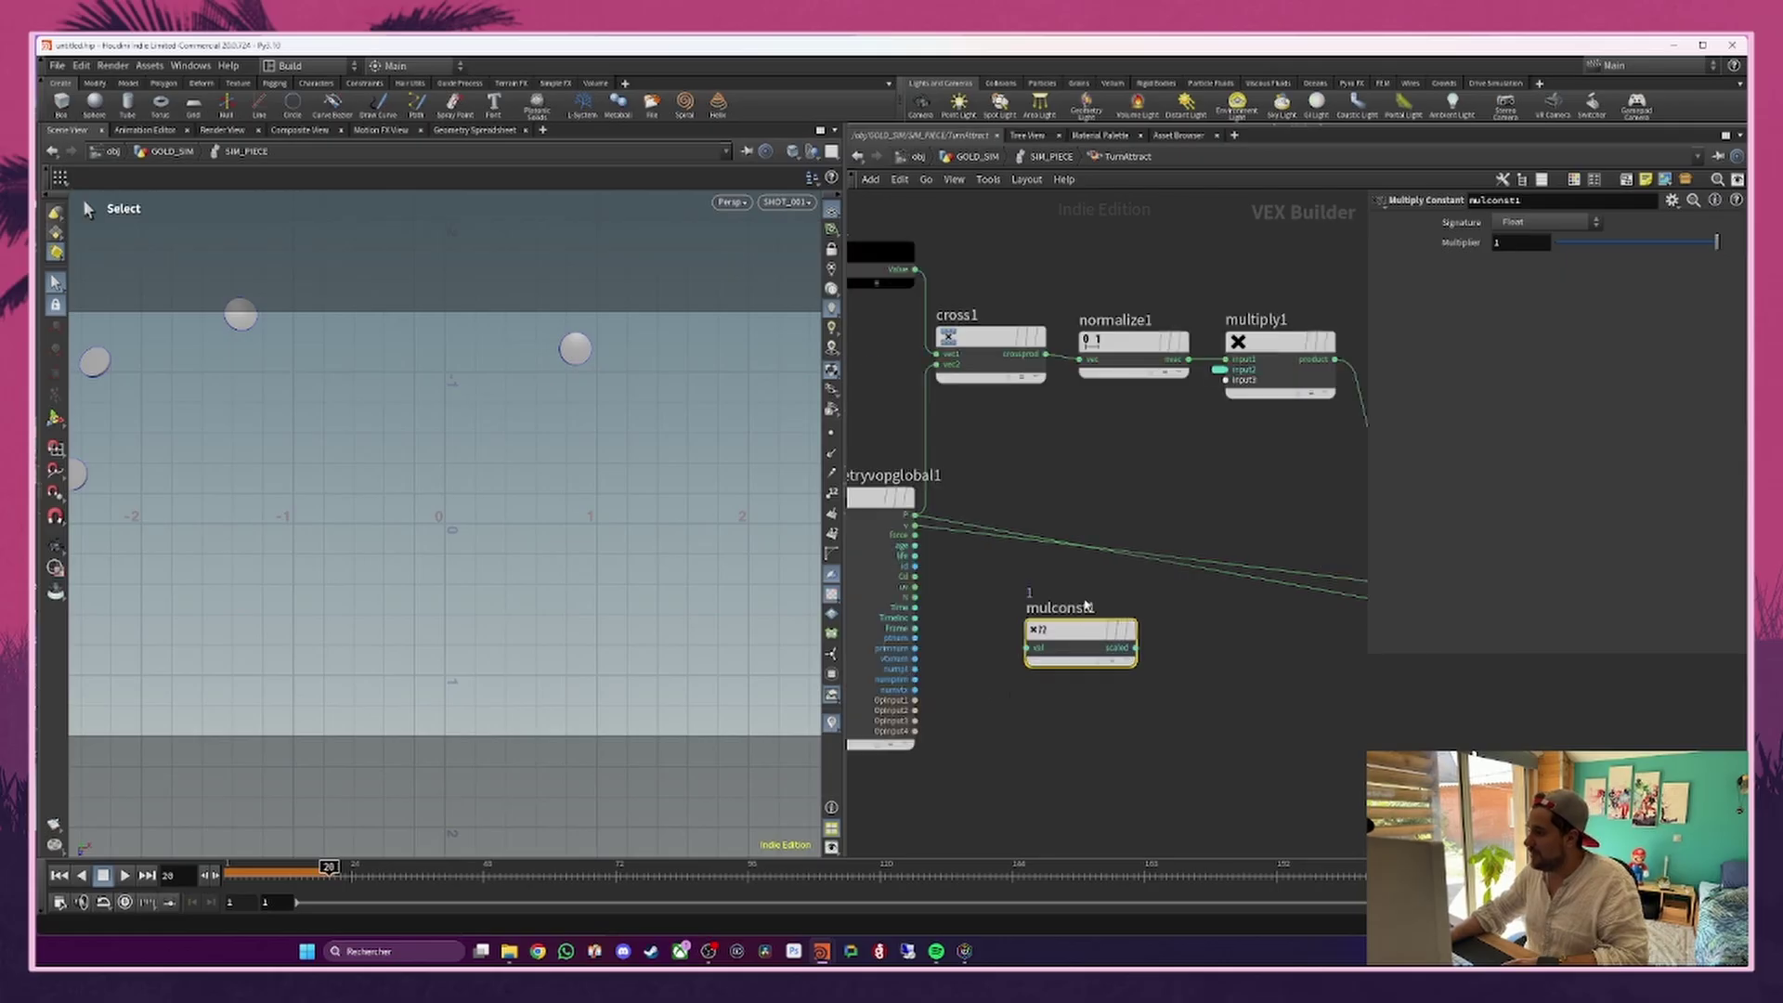
mouse_move(1060, 634)
mouse_down()
mouse_move(1013, 588)
mouse_move(991, 520)
mouse_move(986, 581)
mouse_move(978, 519)
mouse_move(1014, 527)
mouse_move(995, 609)
mouse_up()
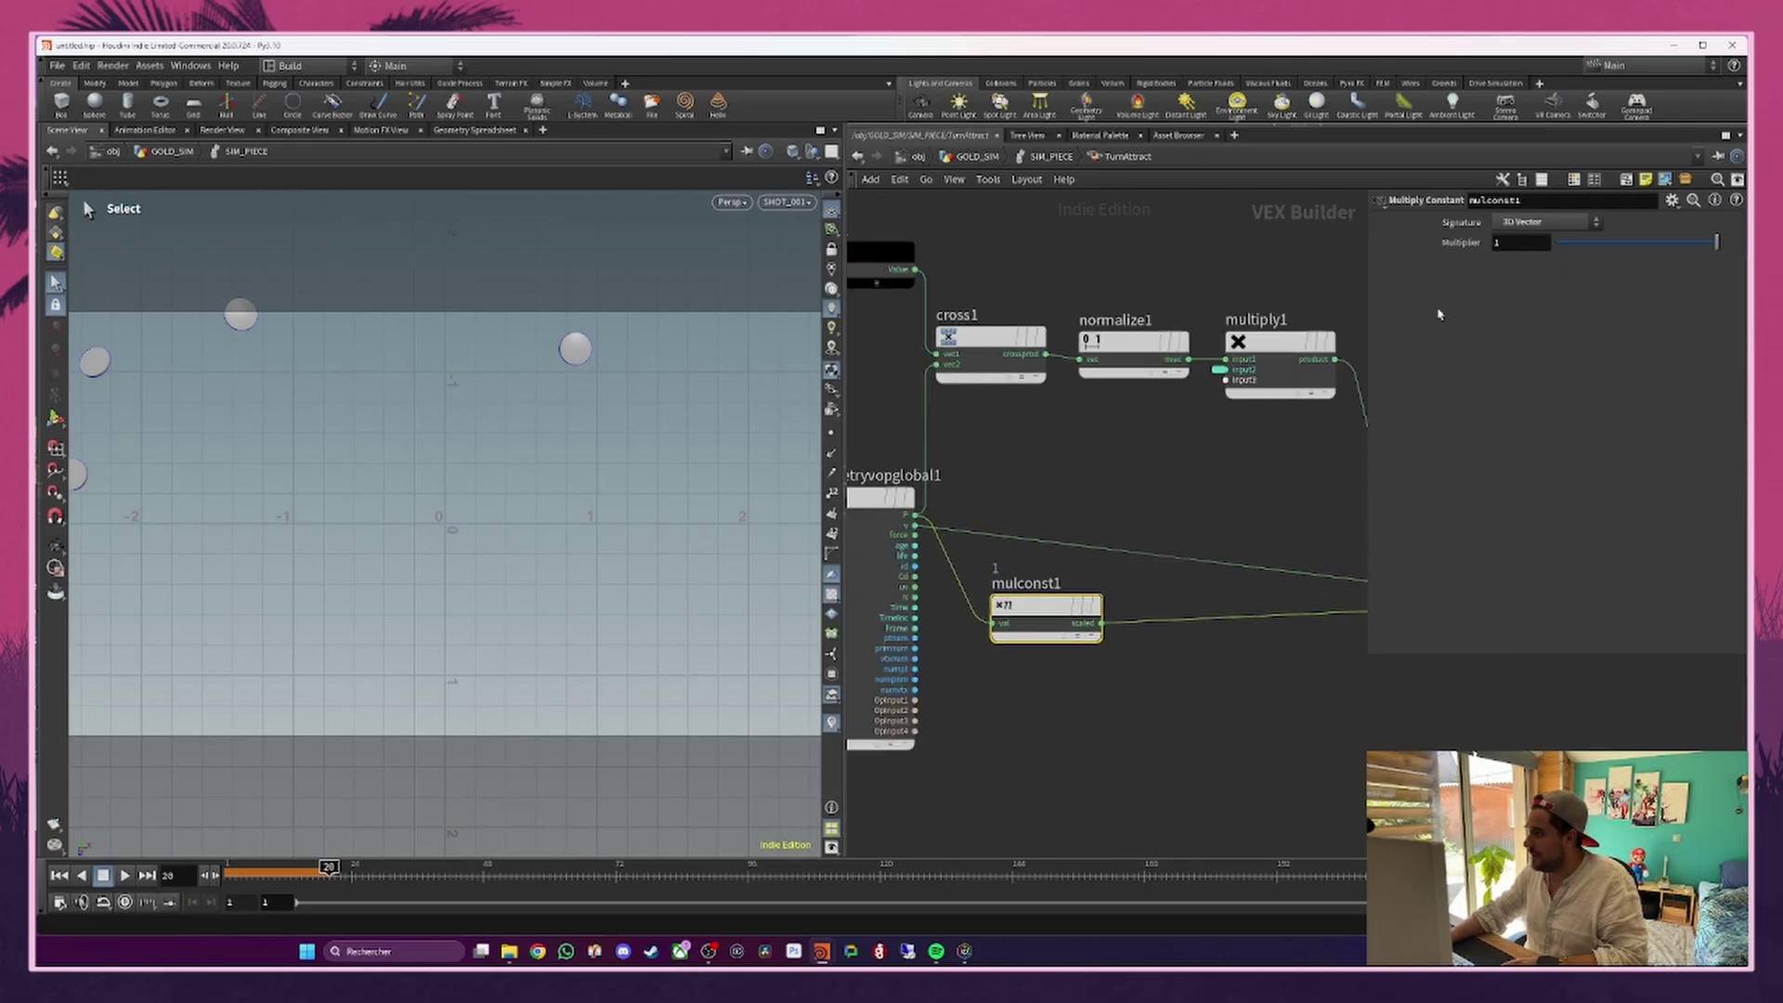
Step: Set the multiplier of mulconst1 to -1
double_click(1517, 243)
text(-1)
key(Return)
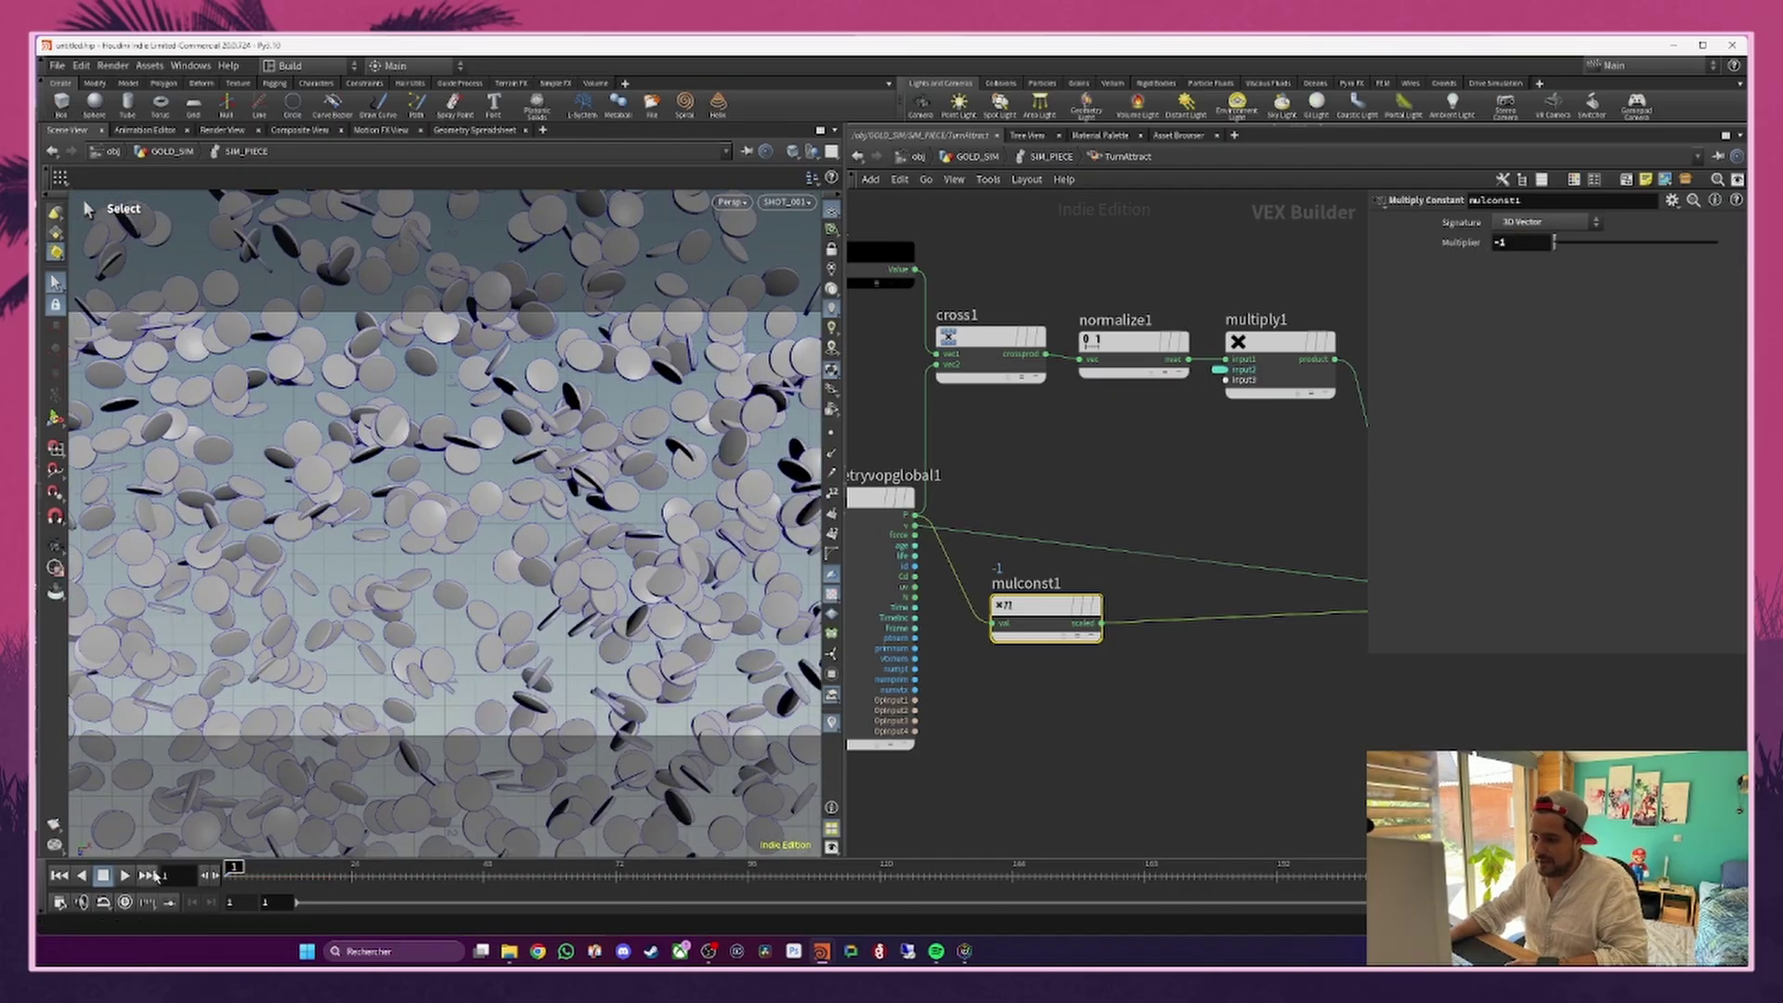
Step: Play the simulation from frame 1 and stop it at frame 21
click(124, 875)
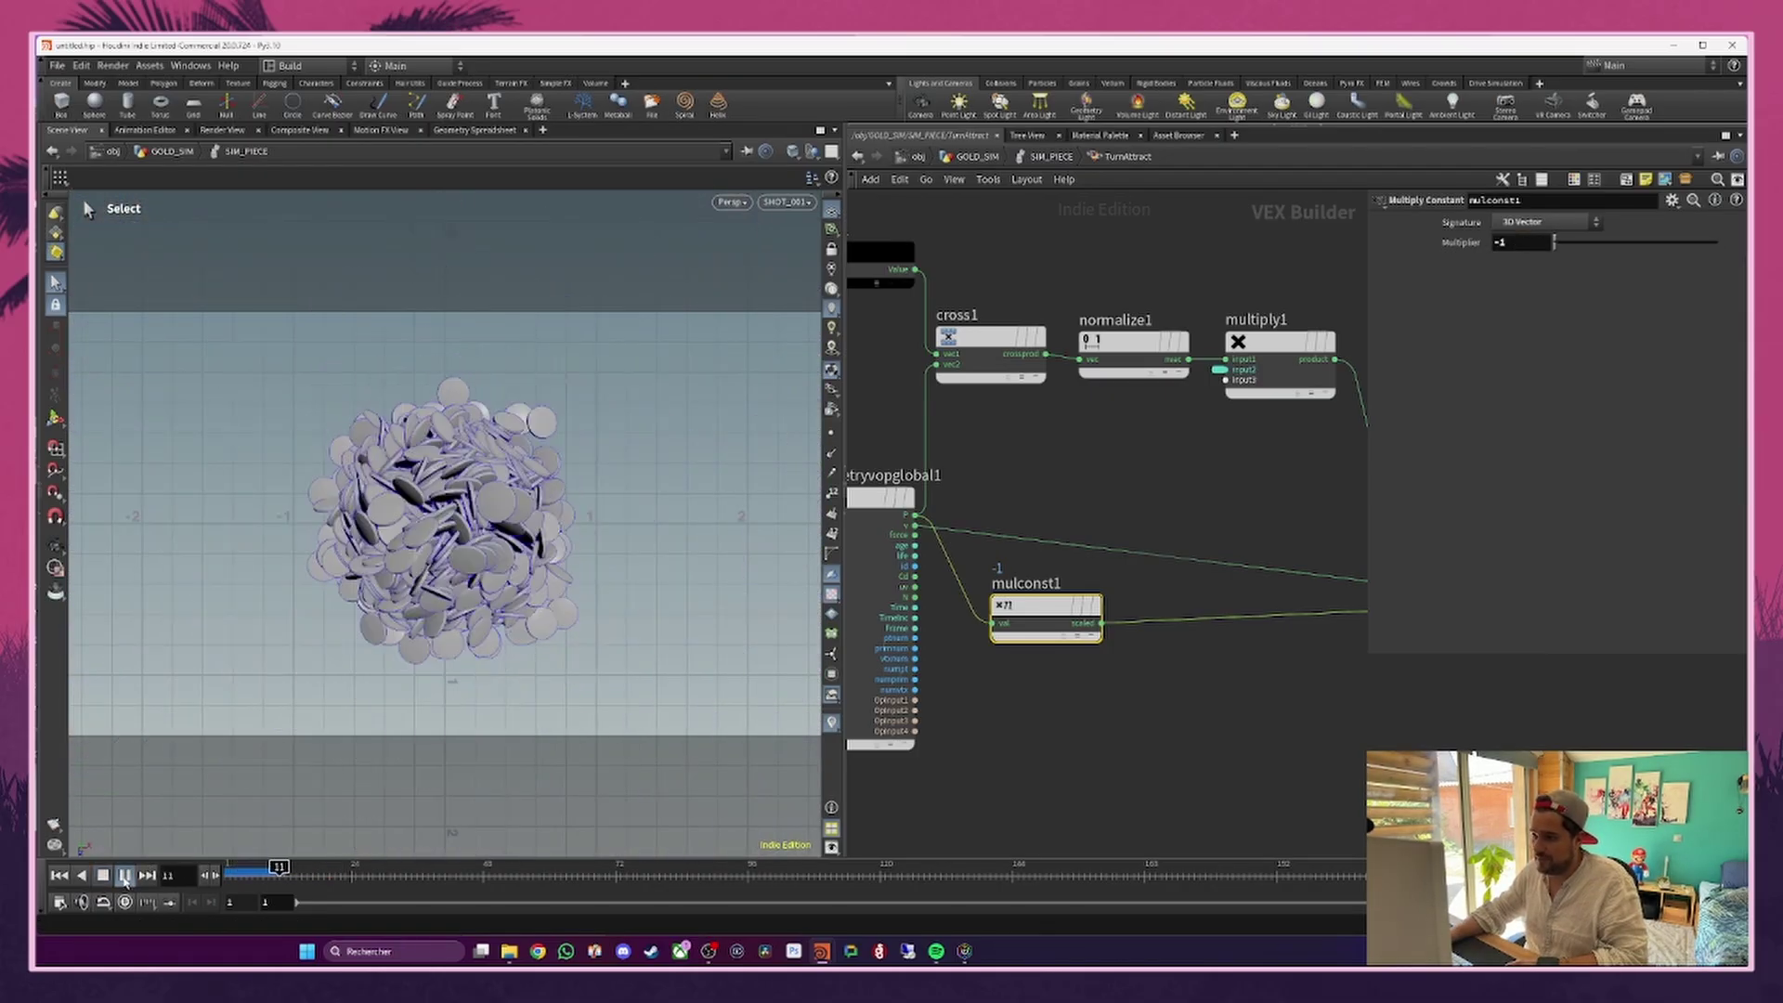
click(106, 874)
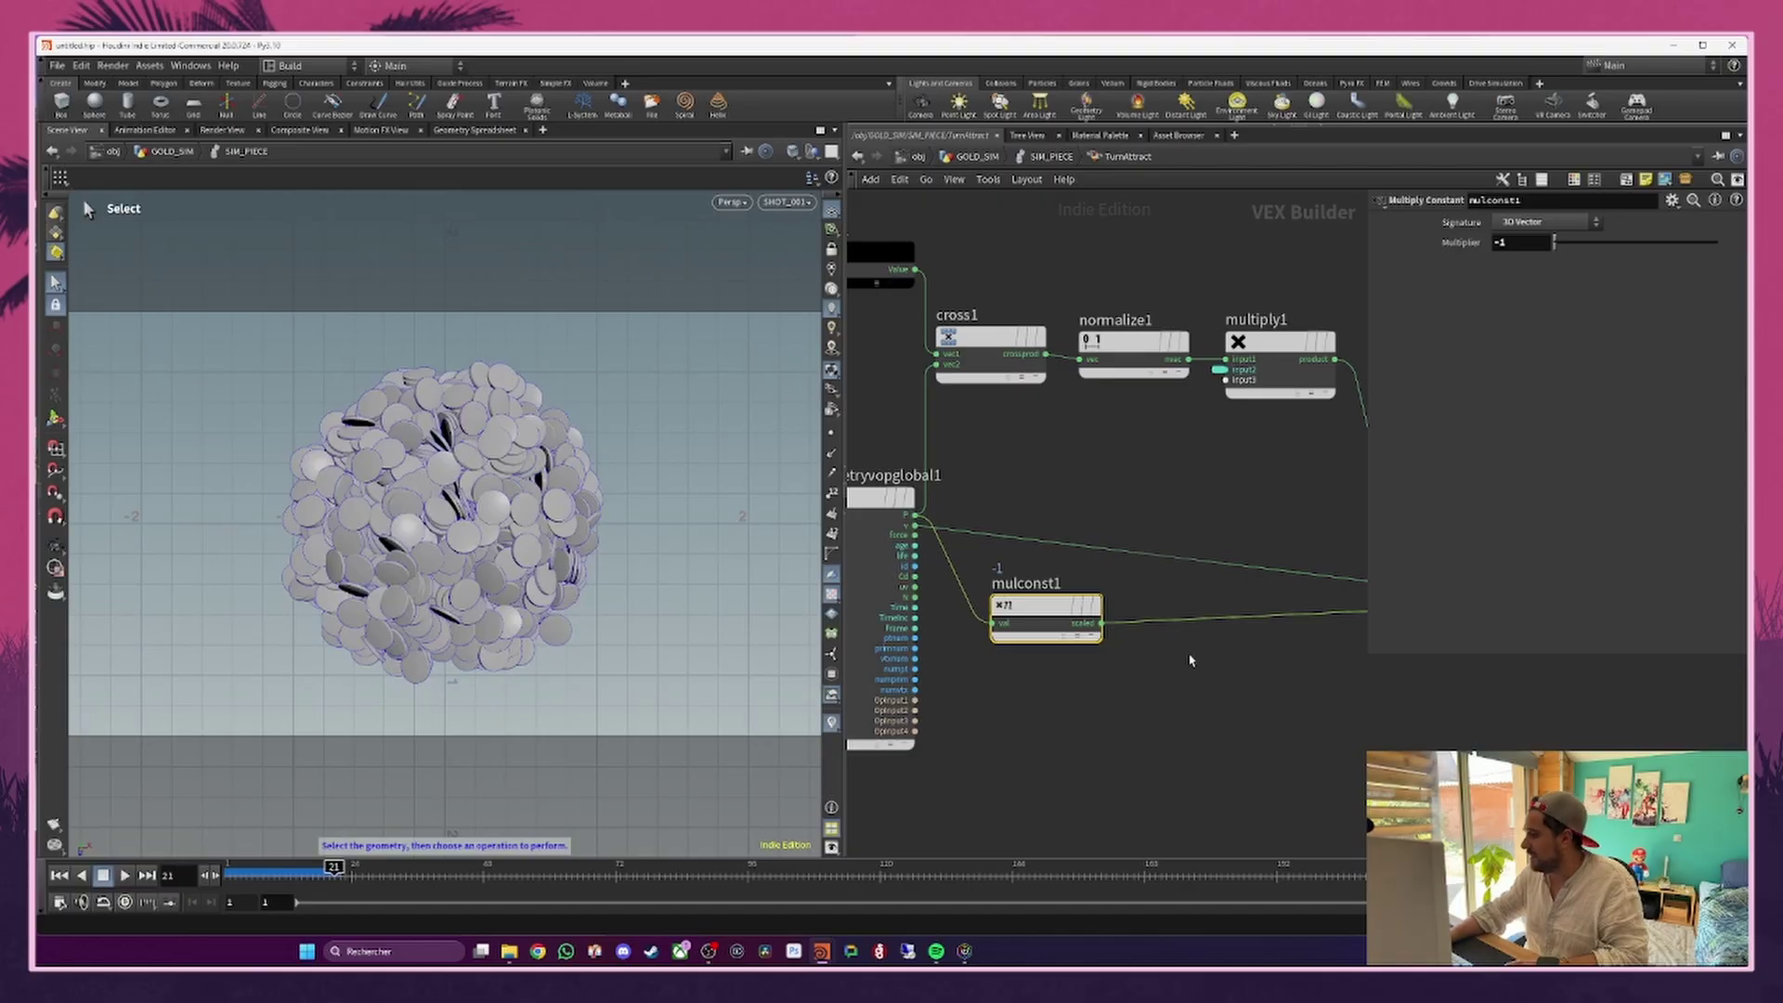
Step: Add a Multiply node and insert it on the wire between mulconst1 and add1
middle_drag(1192, 692, 1040, 745)
scroll(1068, 669, down, 3)
key(Tab)
text(mul)
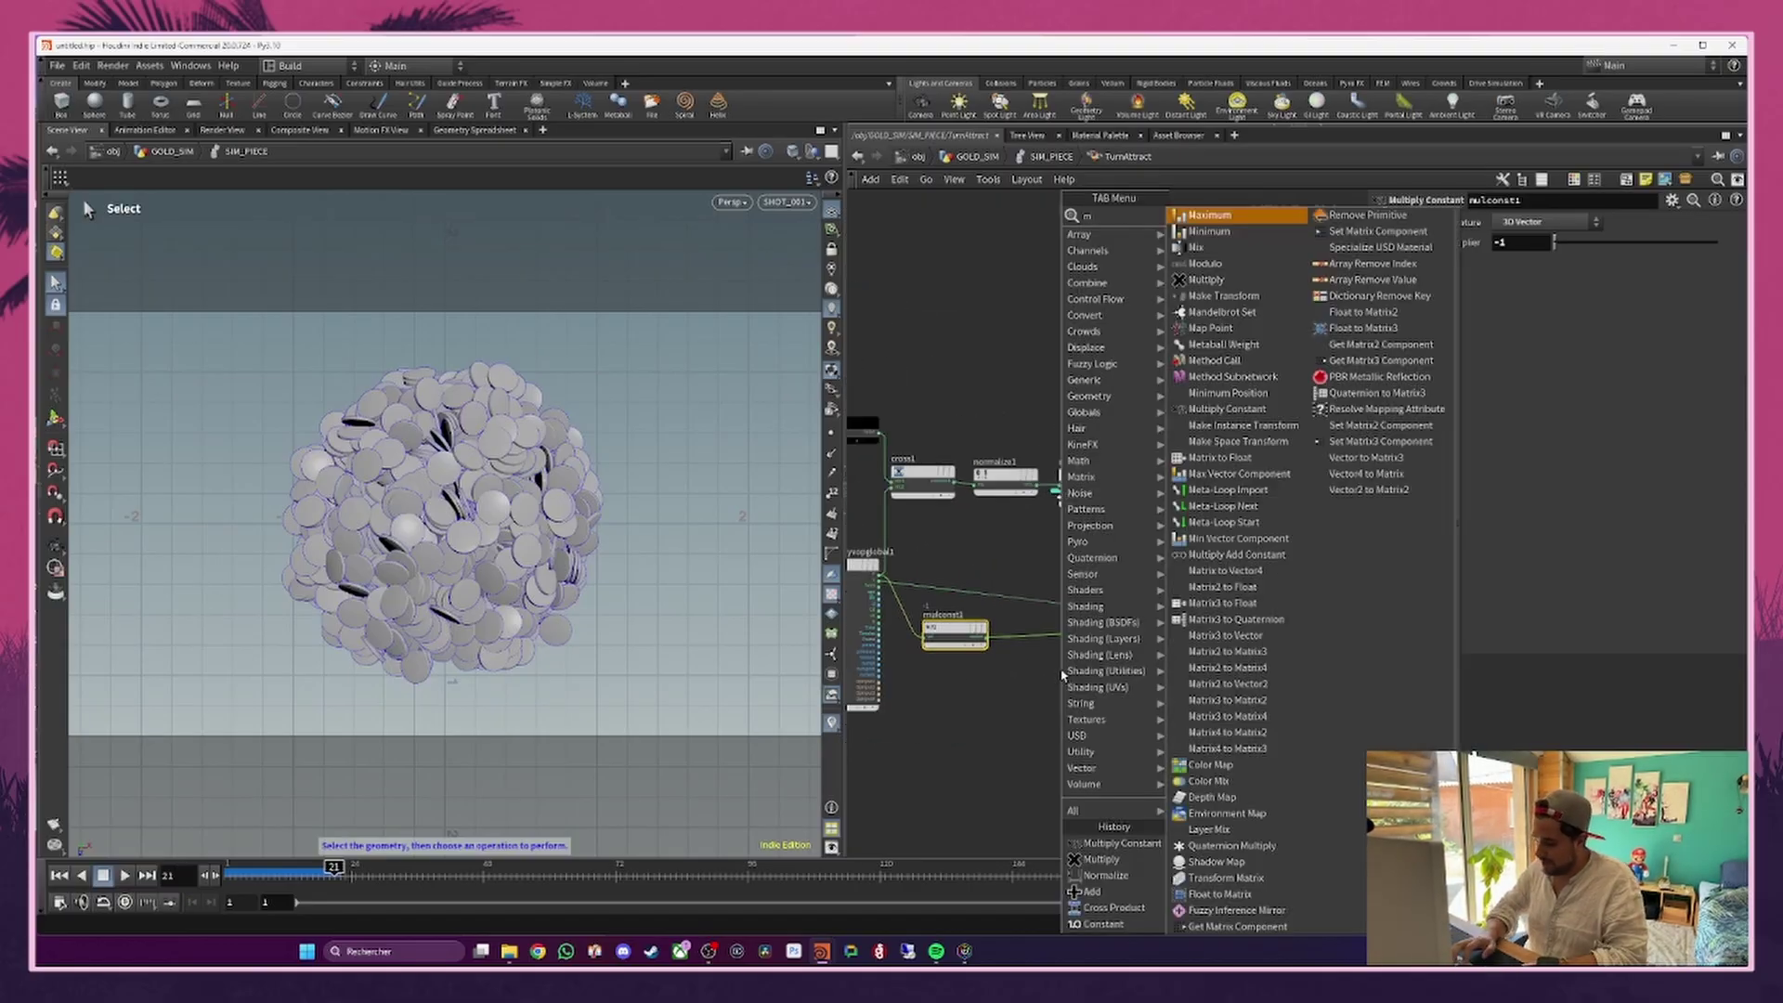
key(Return)
click(1062, 671)
drag(1062, 672, 1059, 646)
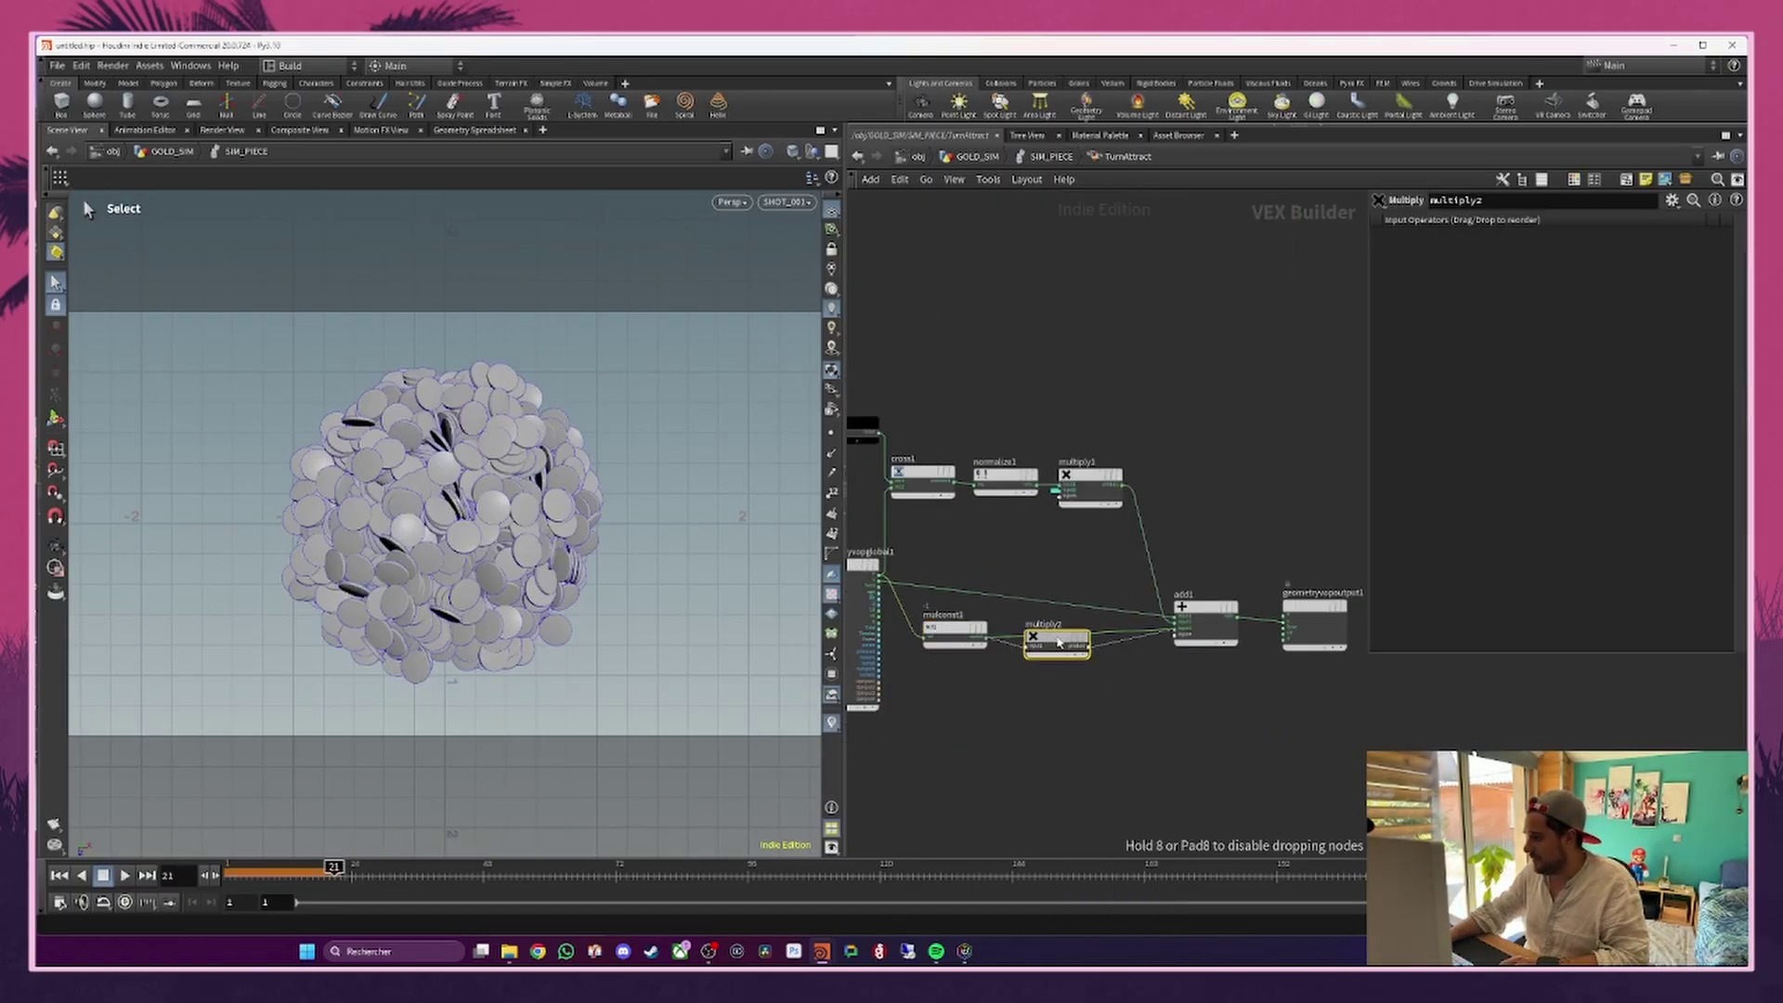
Step: Promote the second input of multiply2 to a parameter and label it "Attraction mult"
scroll(1058, 647, up, 3)
middle_click(1027, 652)
click(1066, 656)
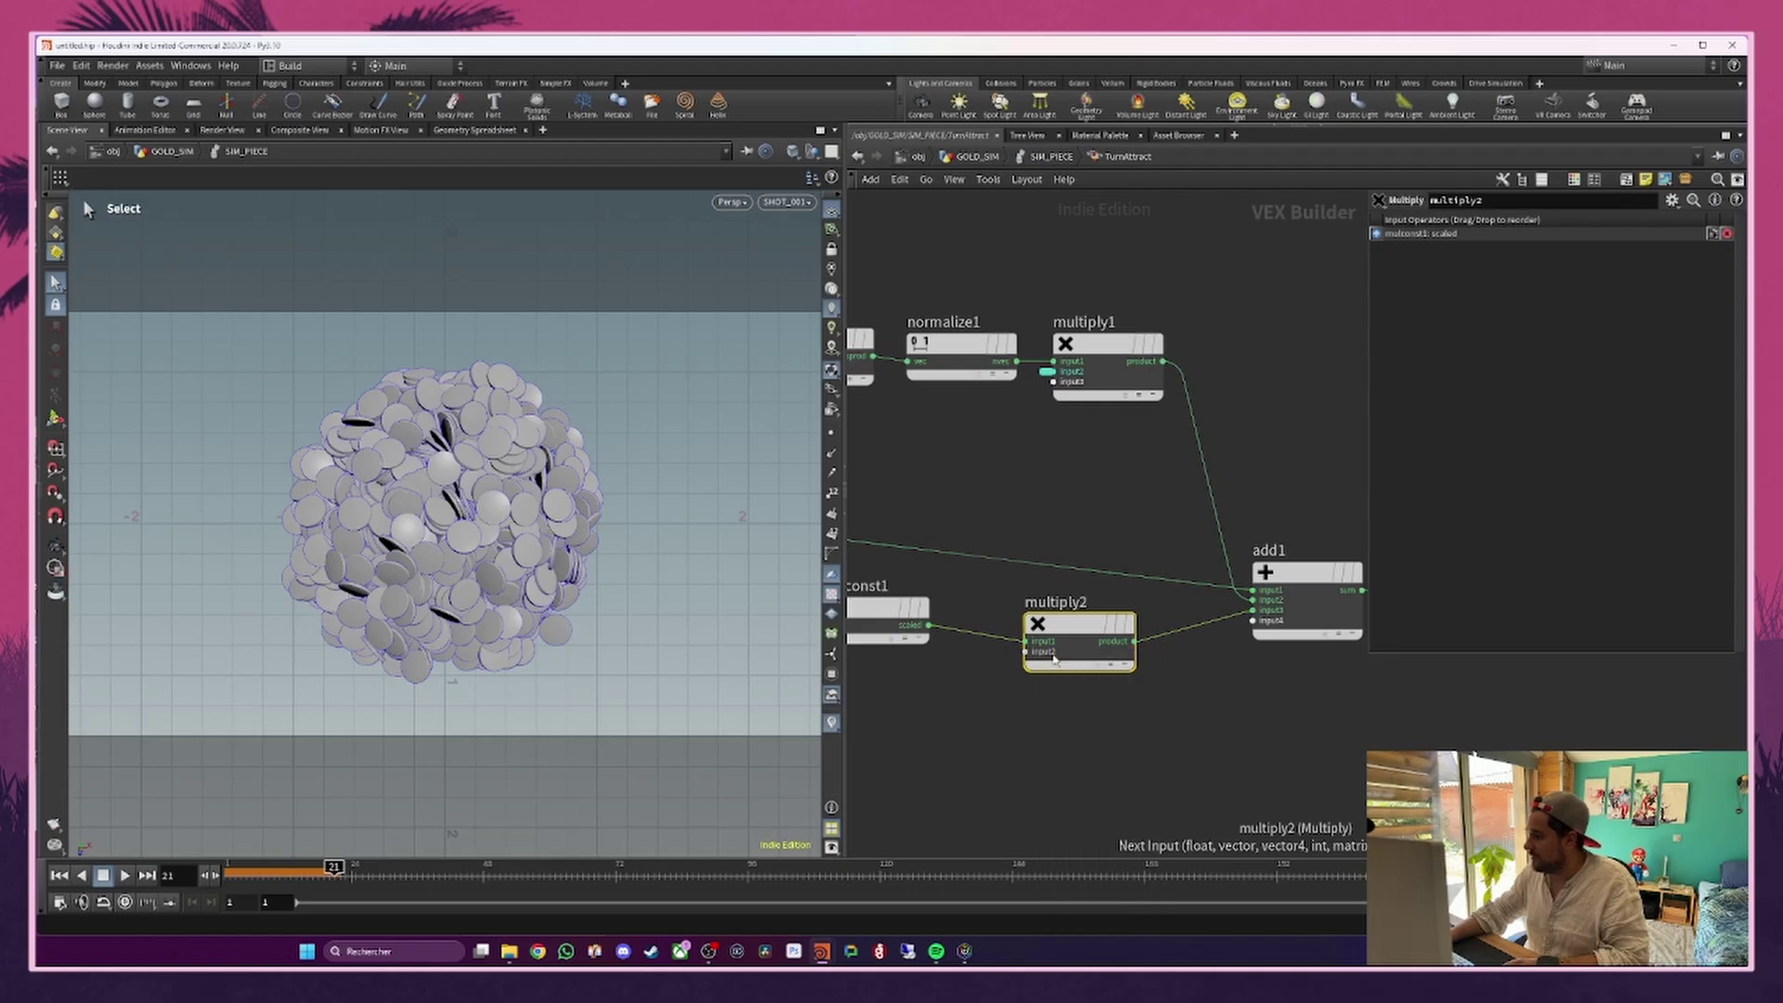
click(1018, 653)
click(1620, 260)
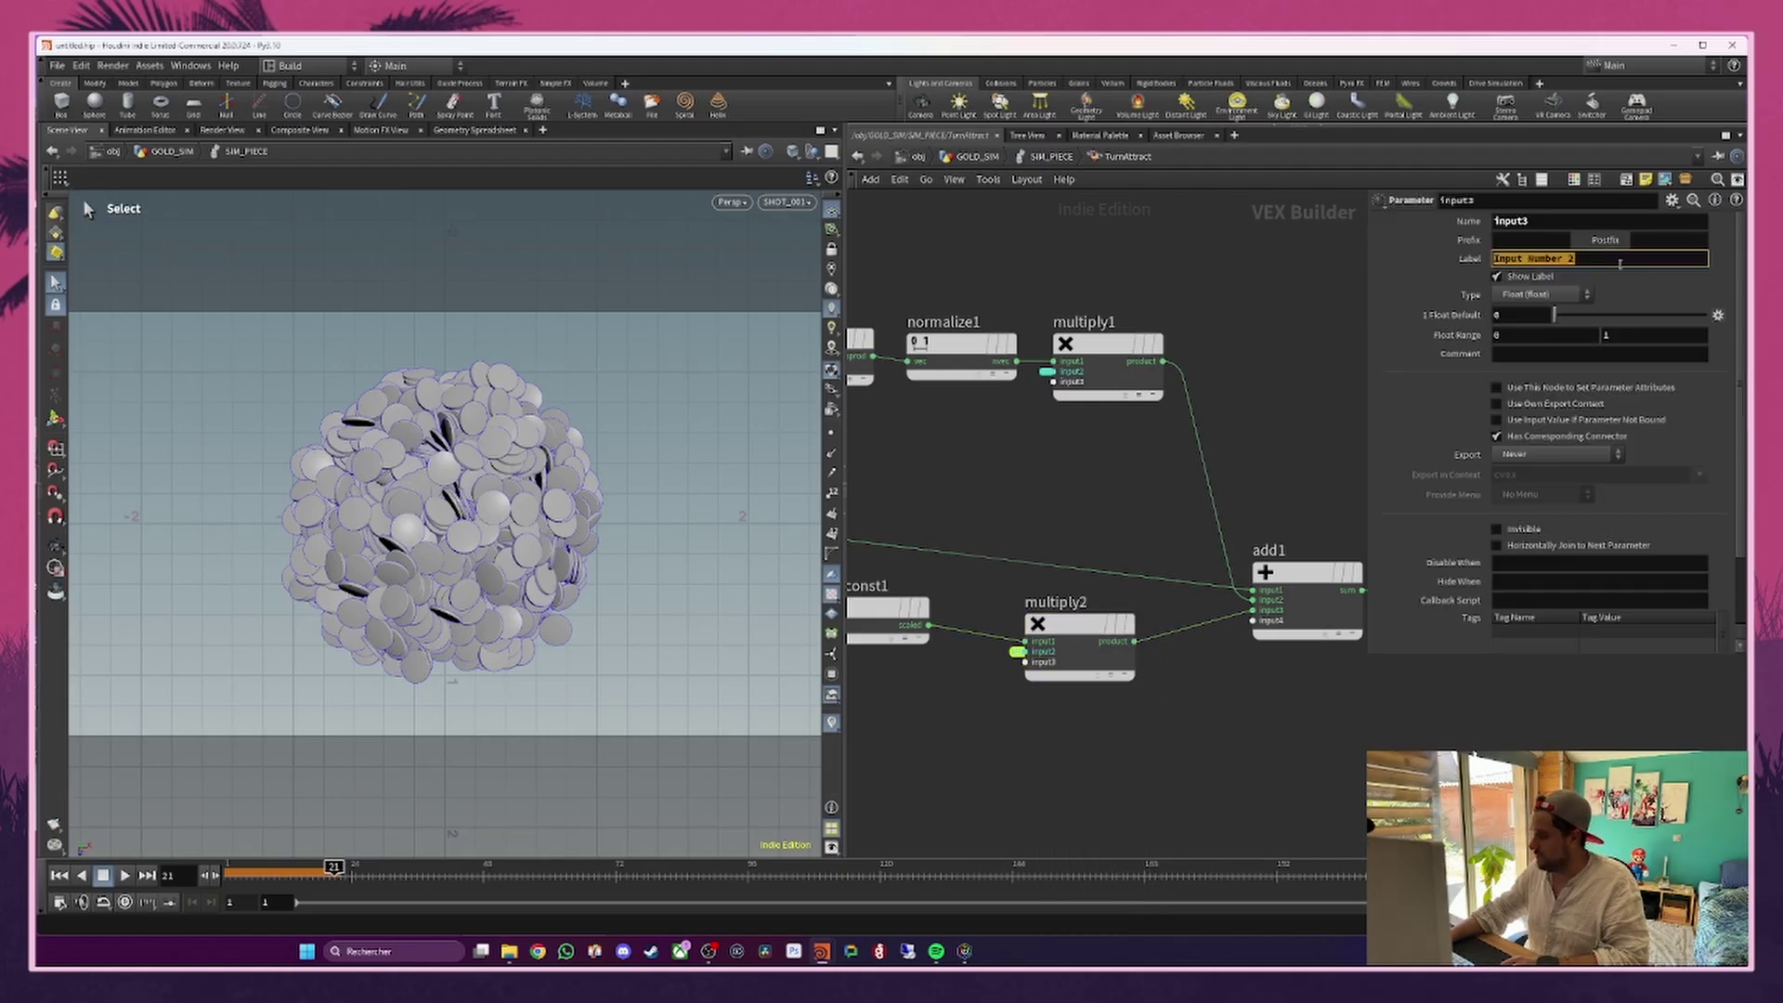
text(Attrac)
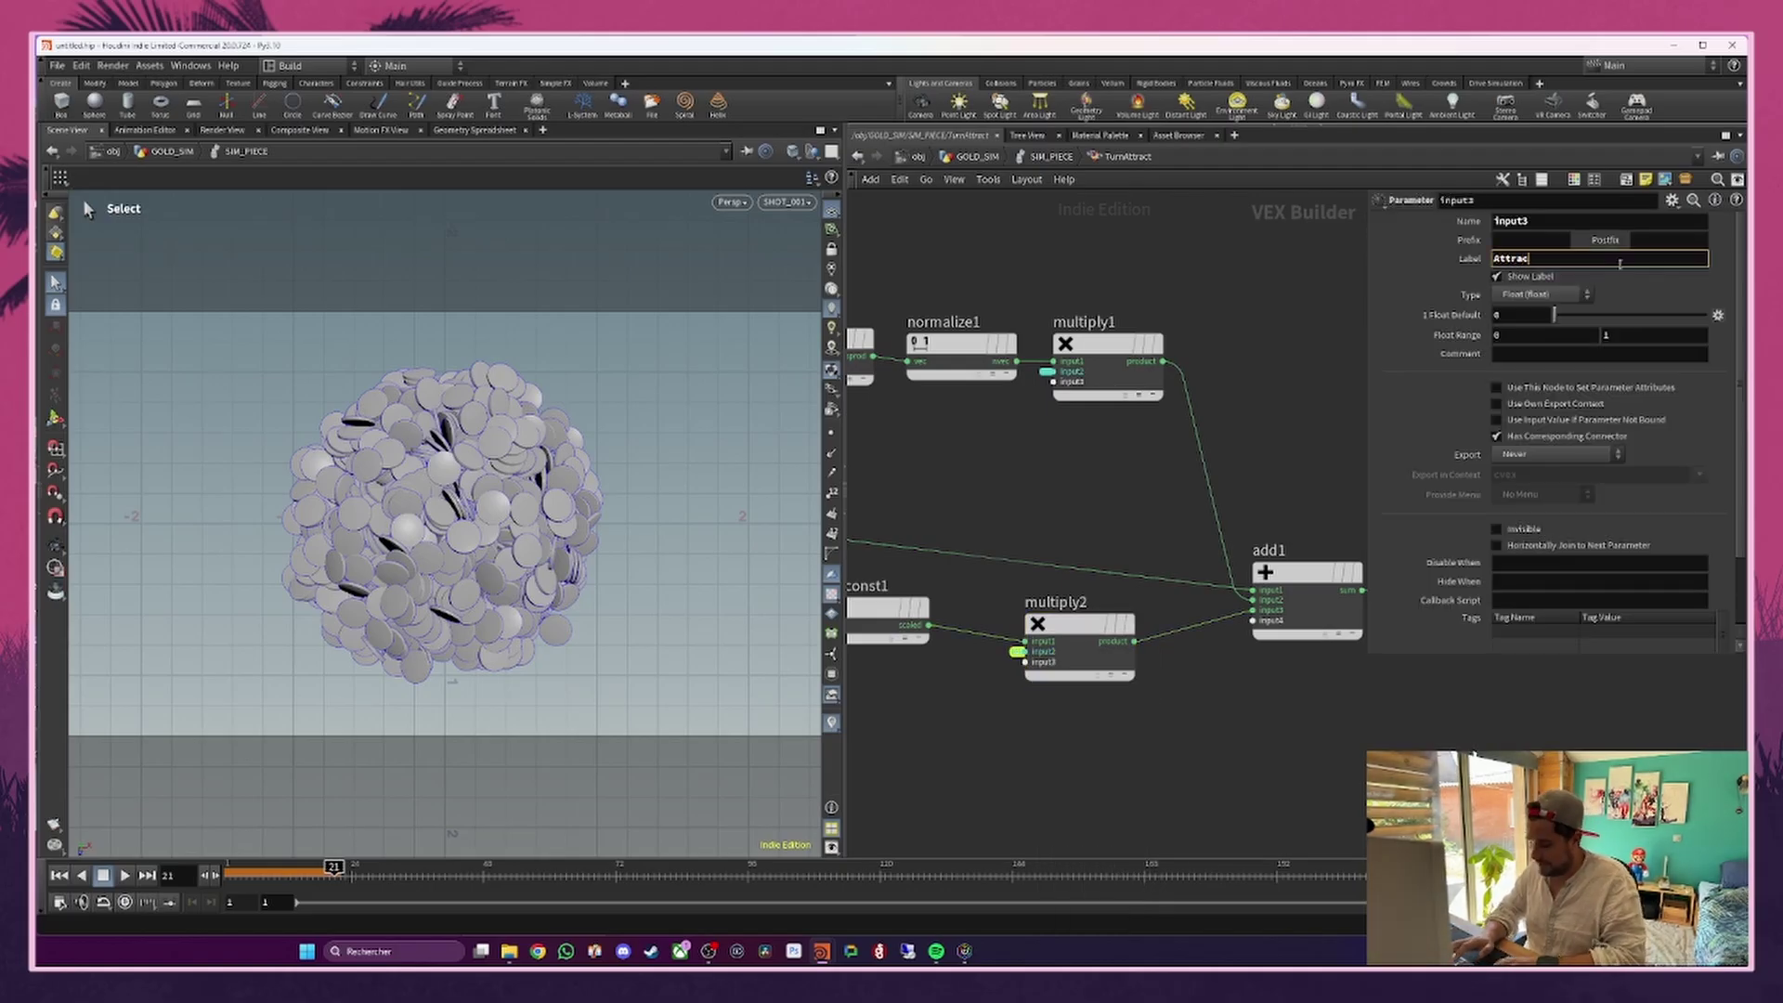
text(tion mult)
key(Return)
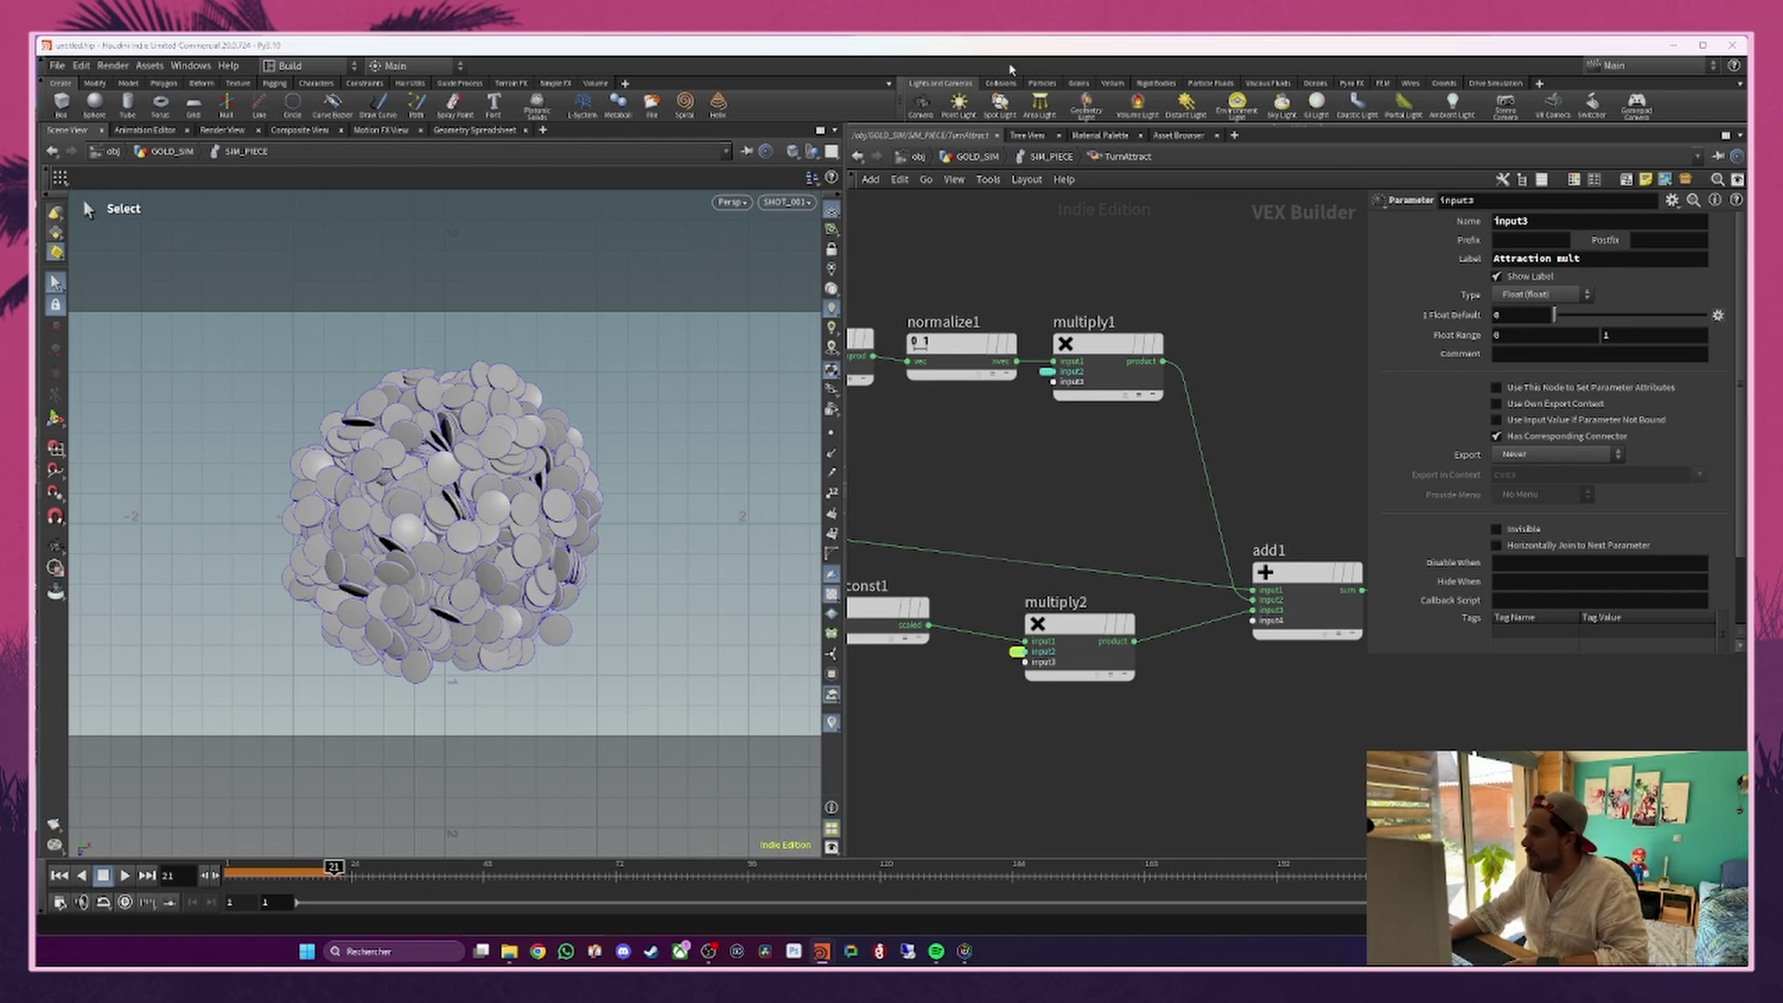
Step: Go back up to SIM_PIECE and set TurnAttract's Attraction mult to 0.025
click(1040, 156)
click(1520, 487)
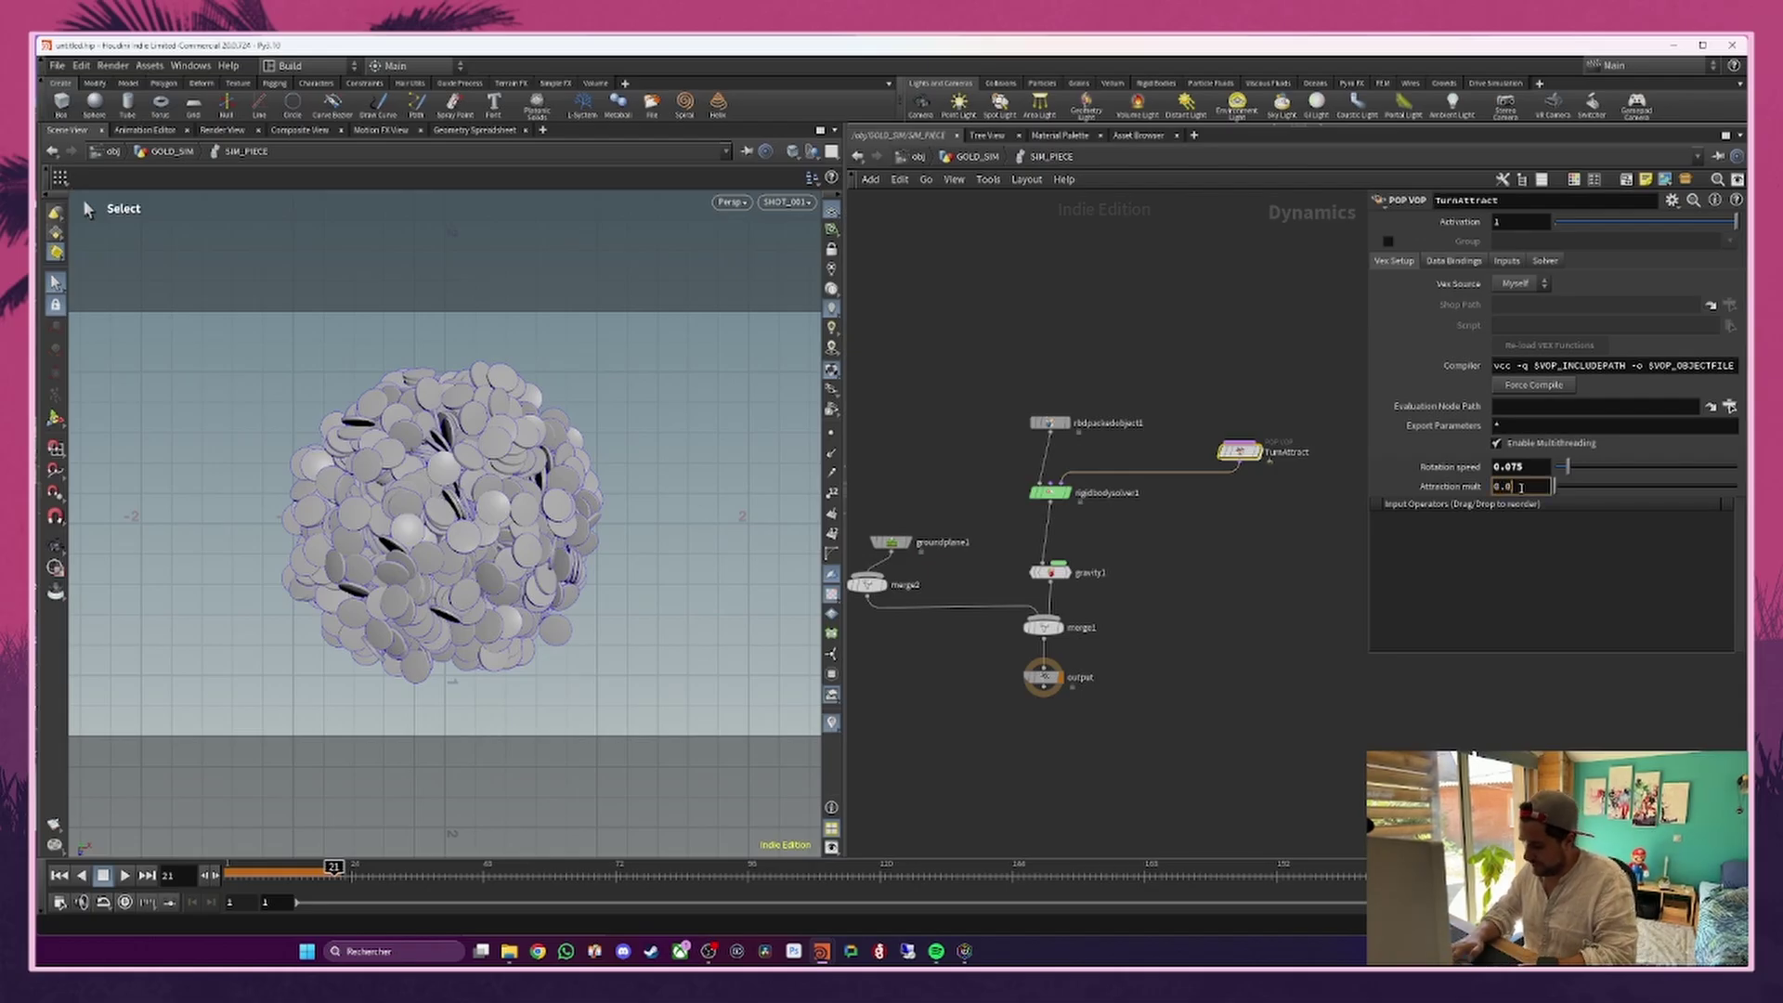
key(Return)
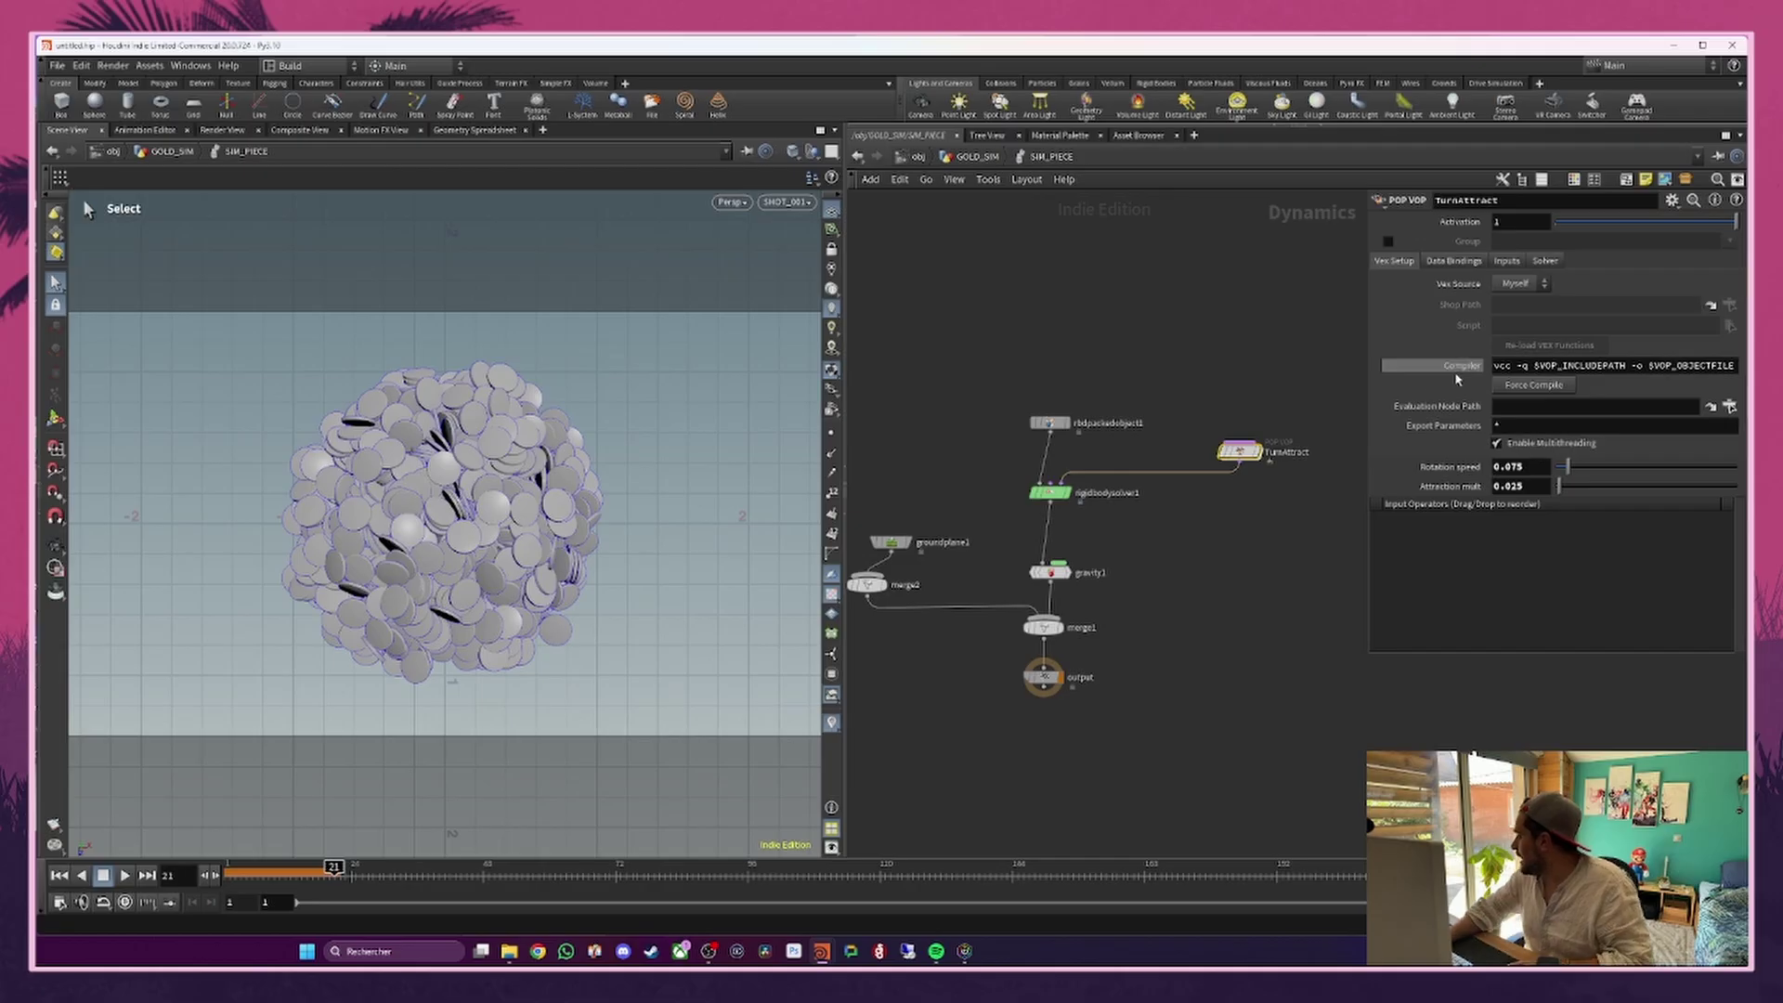
Step: Replay the simulation from frame 1 and stop it at frame 55
click(228, 873)
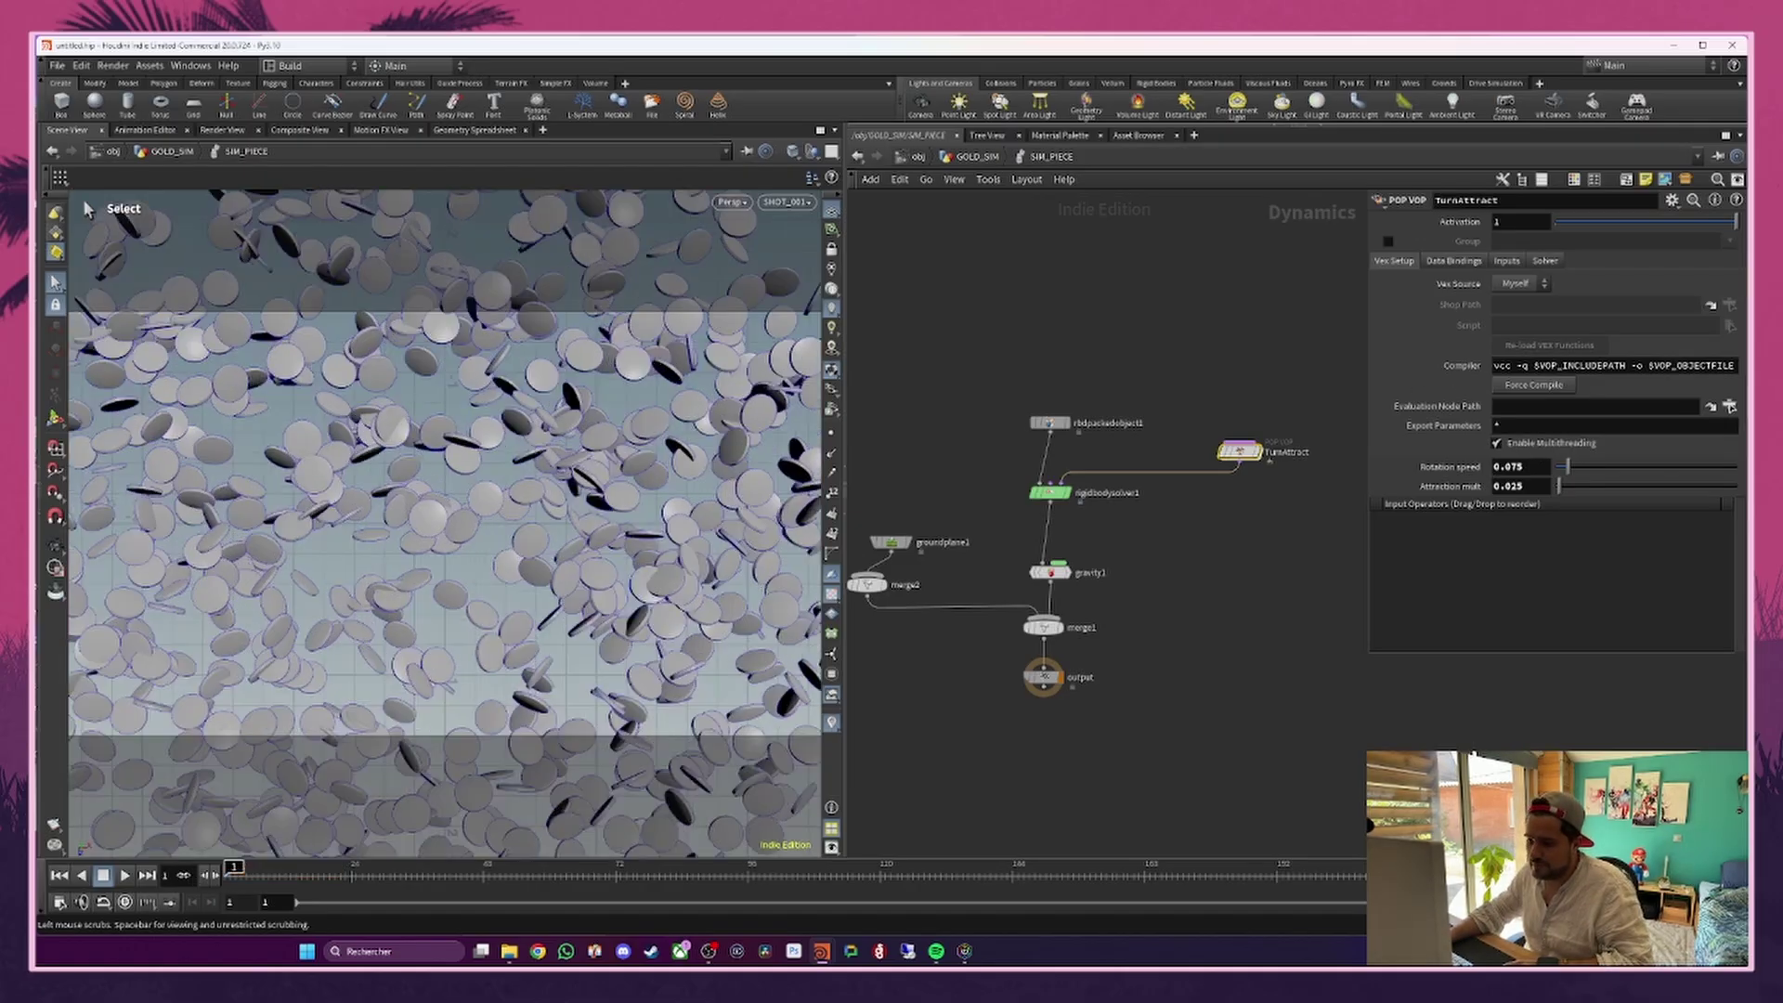
click(125, 876)
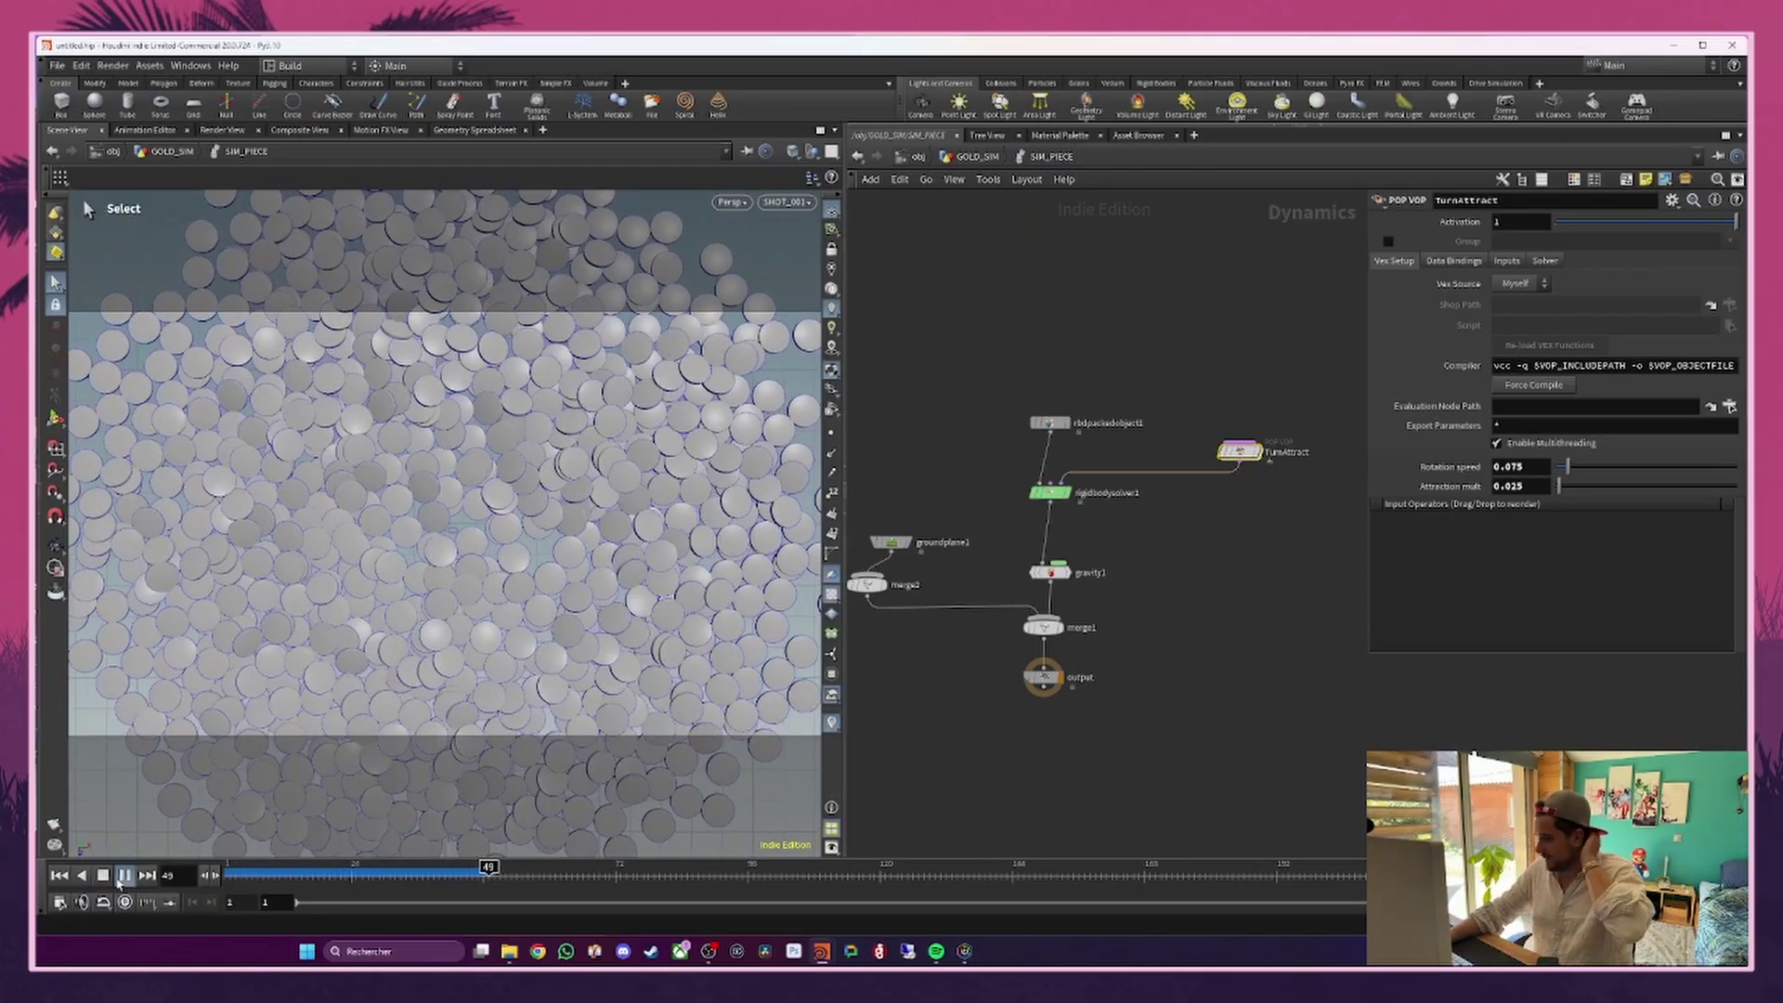
click(124, 876)
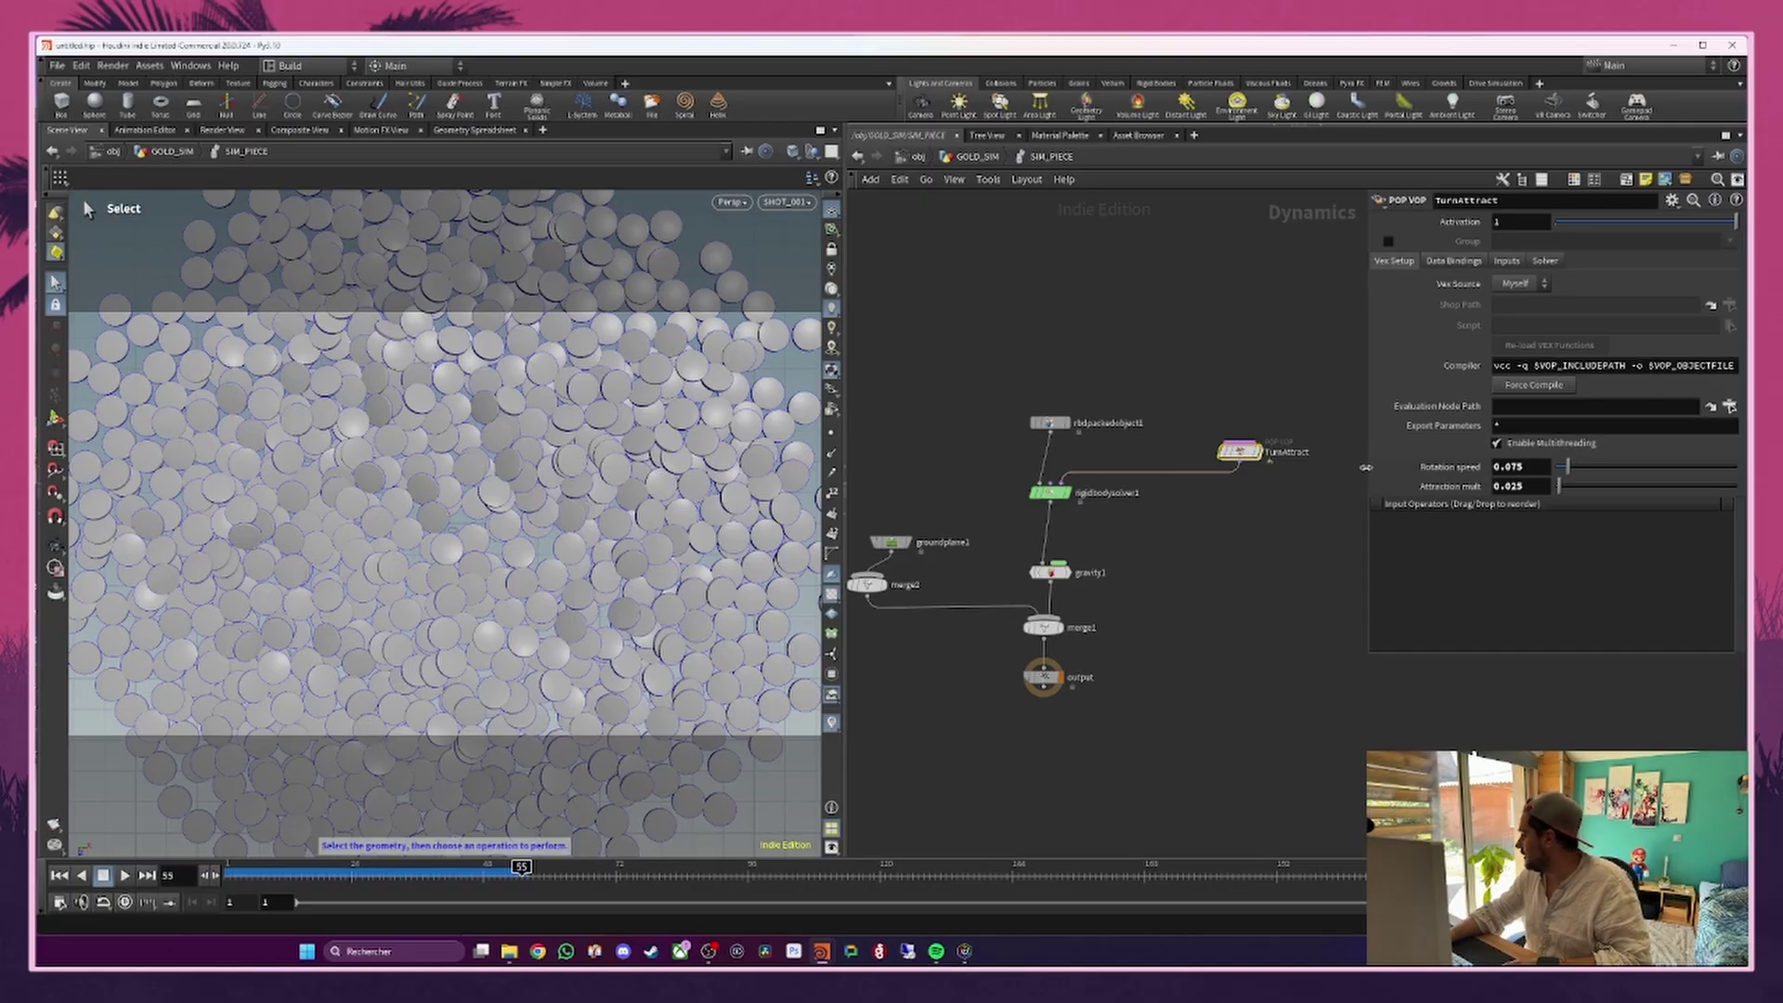
Step: Inside the TurnAttract VOP, add a Curl Noise node below the existing network
double_click(1240, 451)
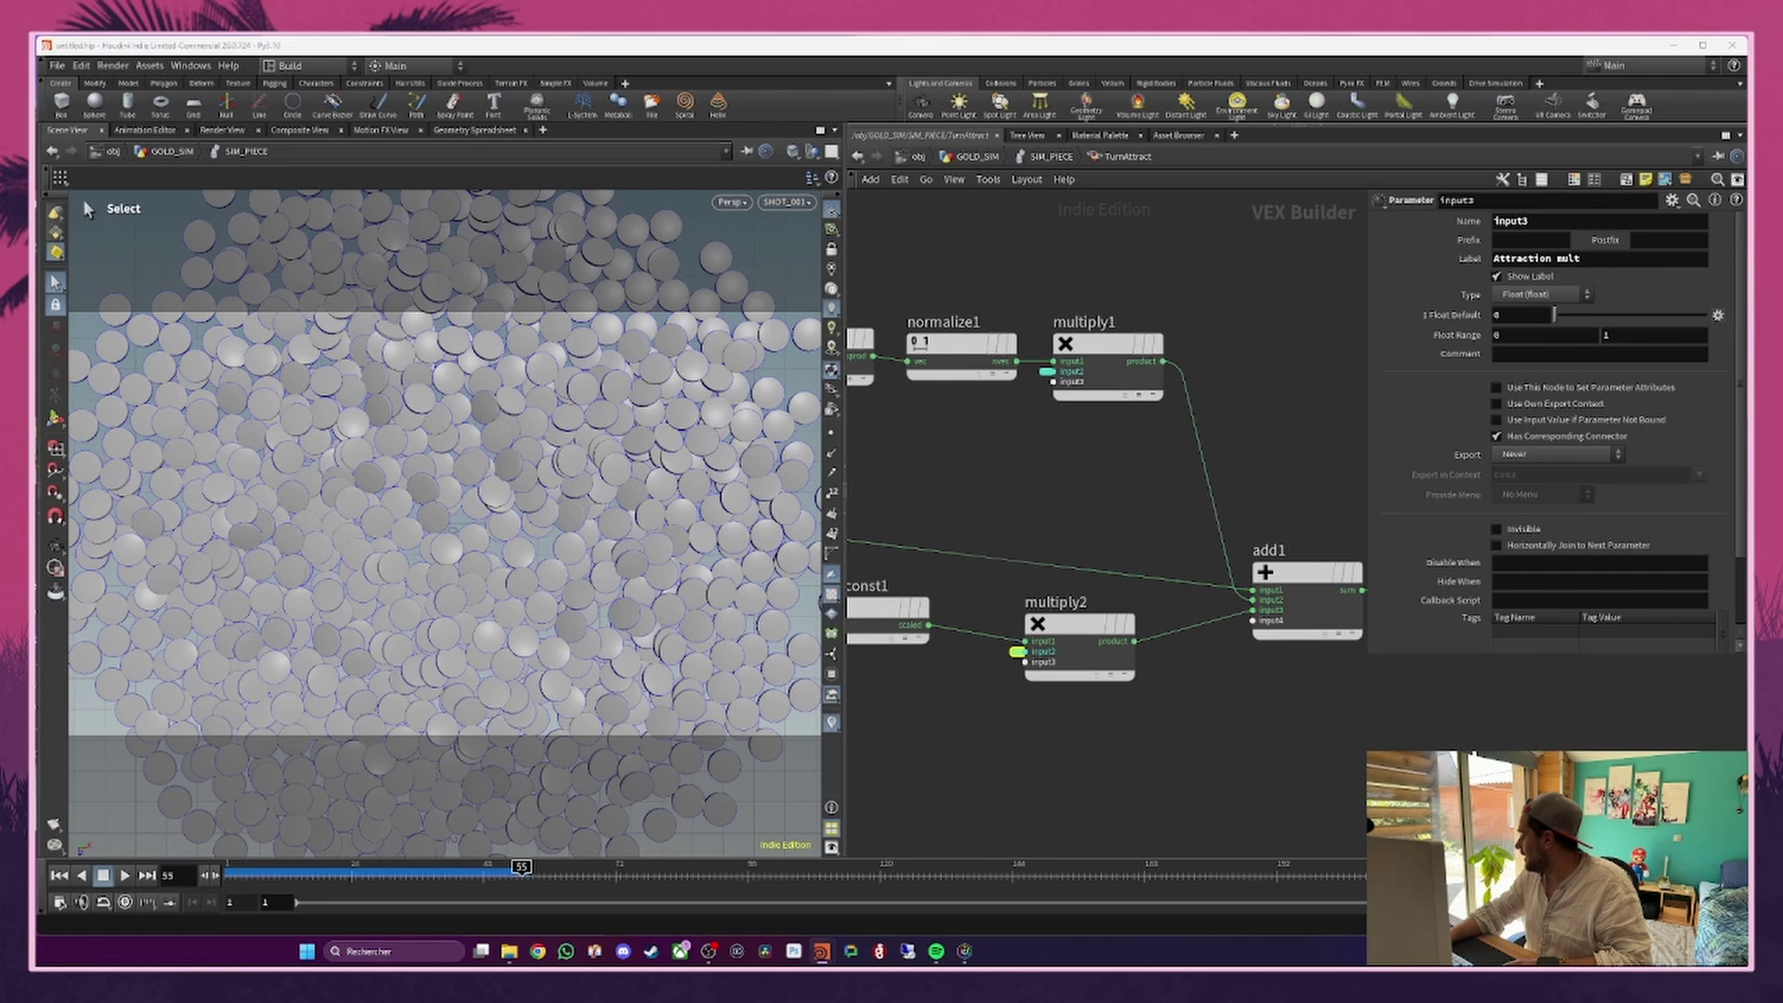
scroll(1273, 677, down, 5)
key(Tab)
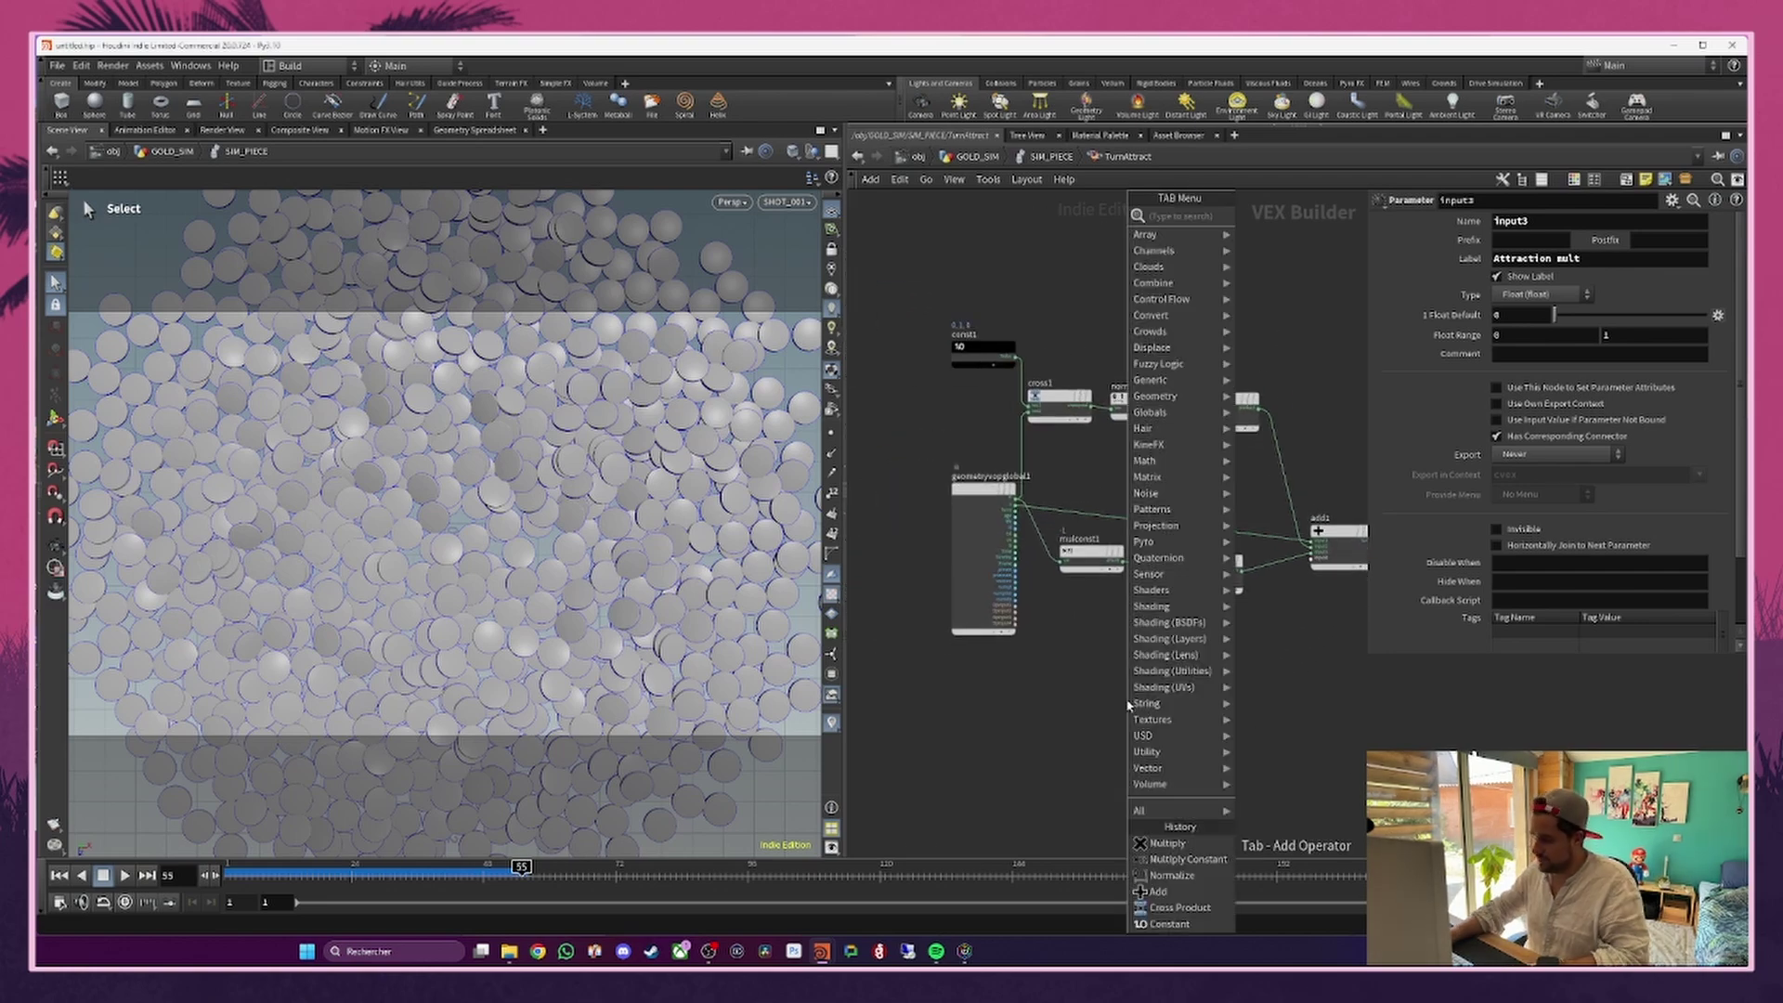
text(curl)
key(Return)
click(1127, 705)
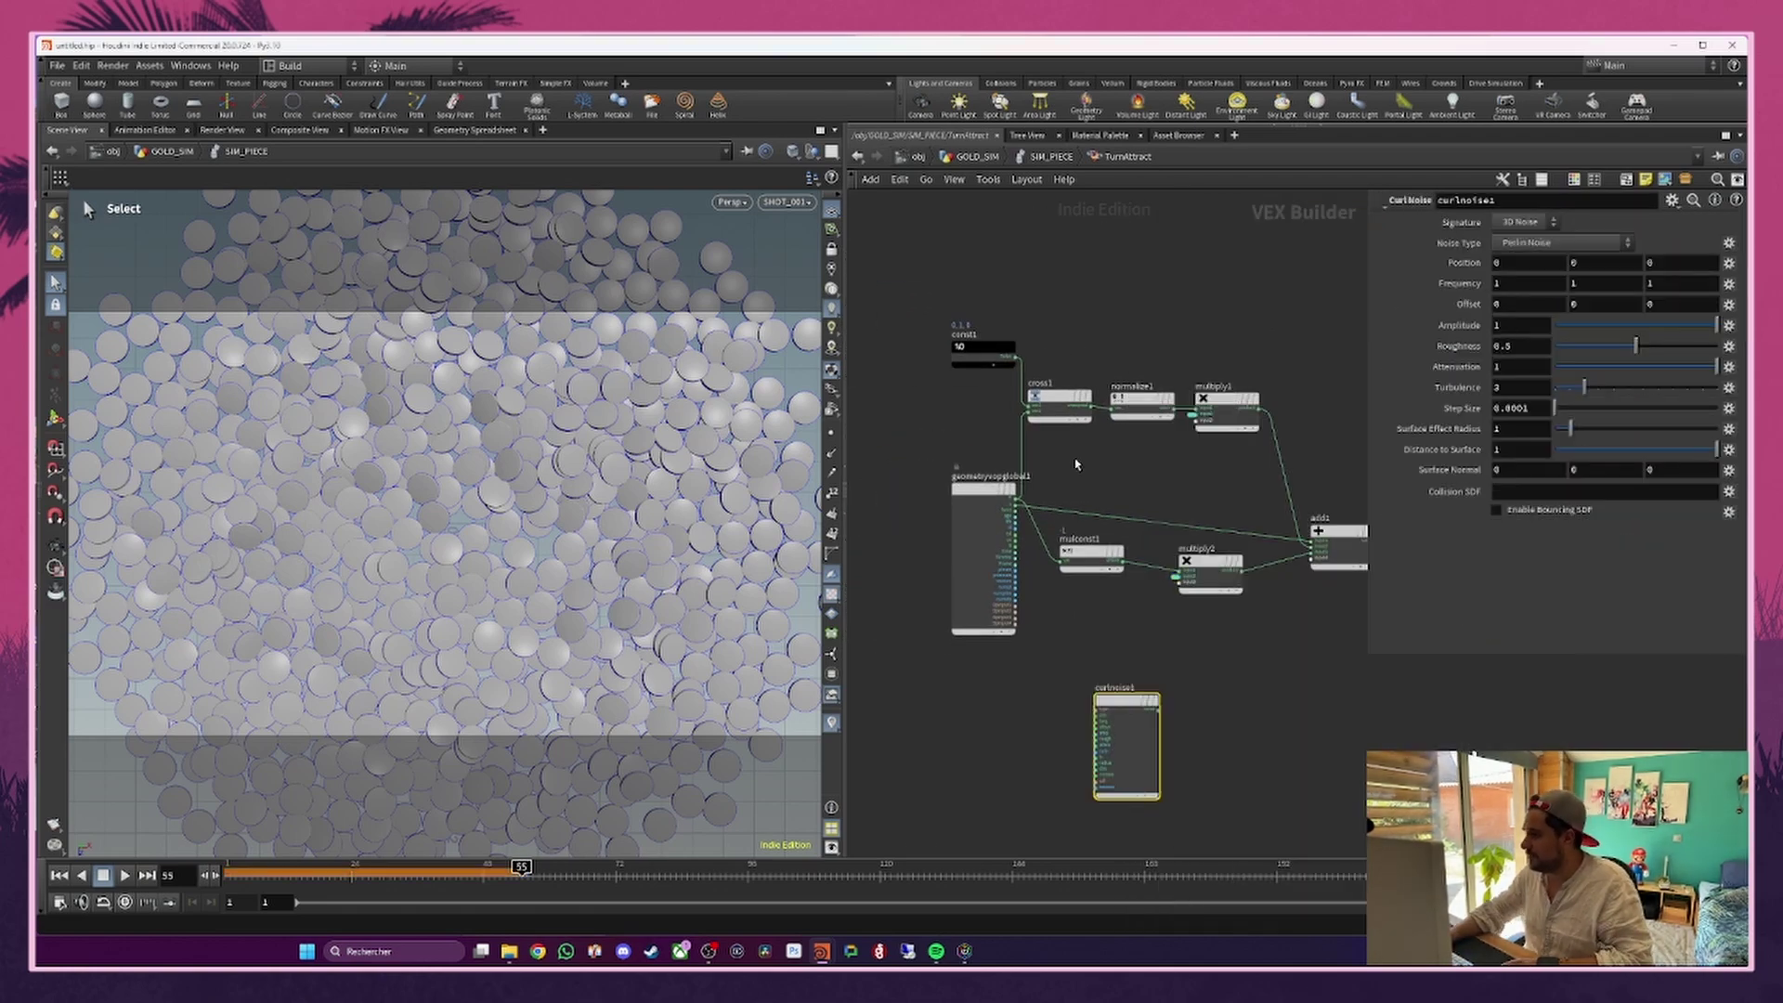
Step: Connect the global P to curlnoise1's position input and its noise output to the fourth input of add1
scroll(1075, 464, up, 3)
drag(995, 507, 1022, 747)
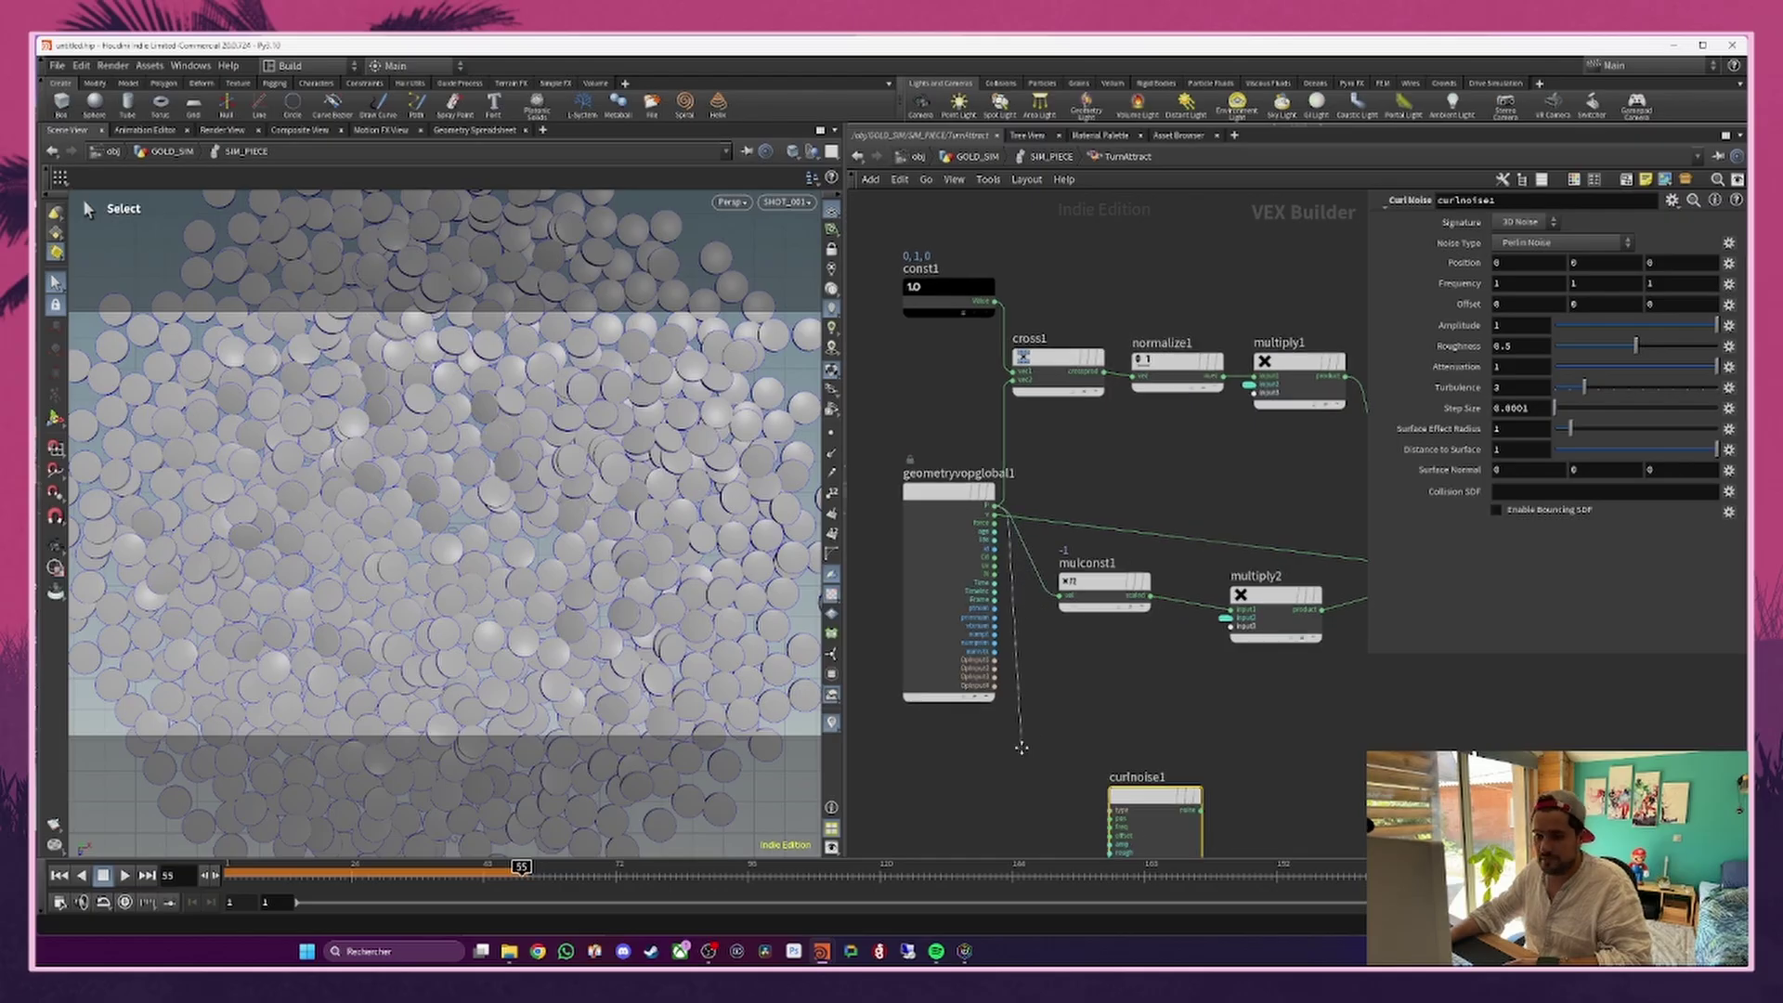
middle_drag(1022, 747, 971, 595)
drag(1089, 654, 1039, 639)
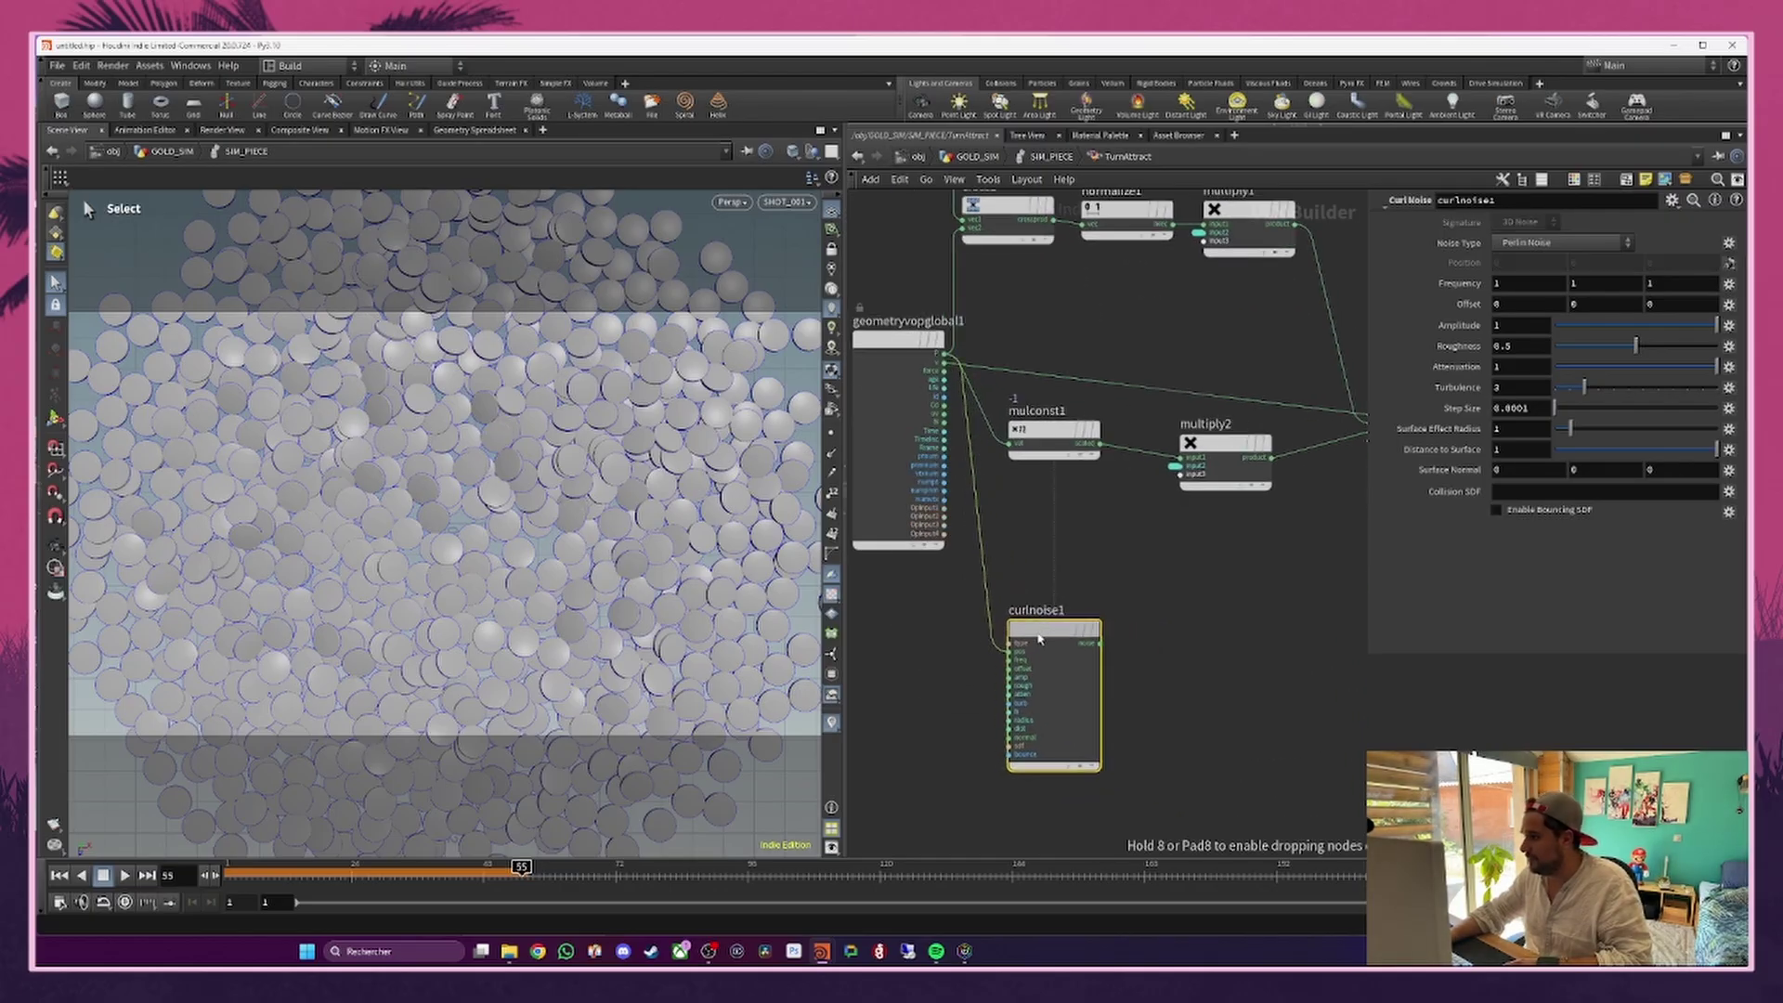
click(1096, 642)
scroll(1097, 642, down, 3)
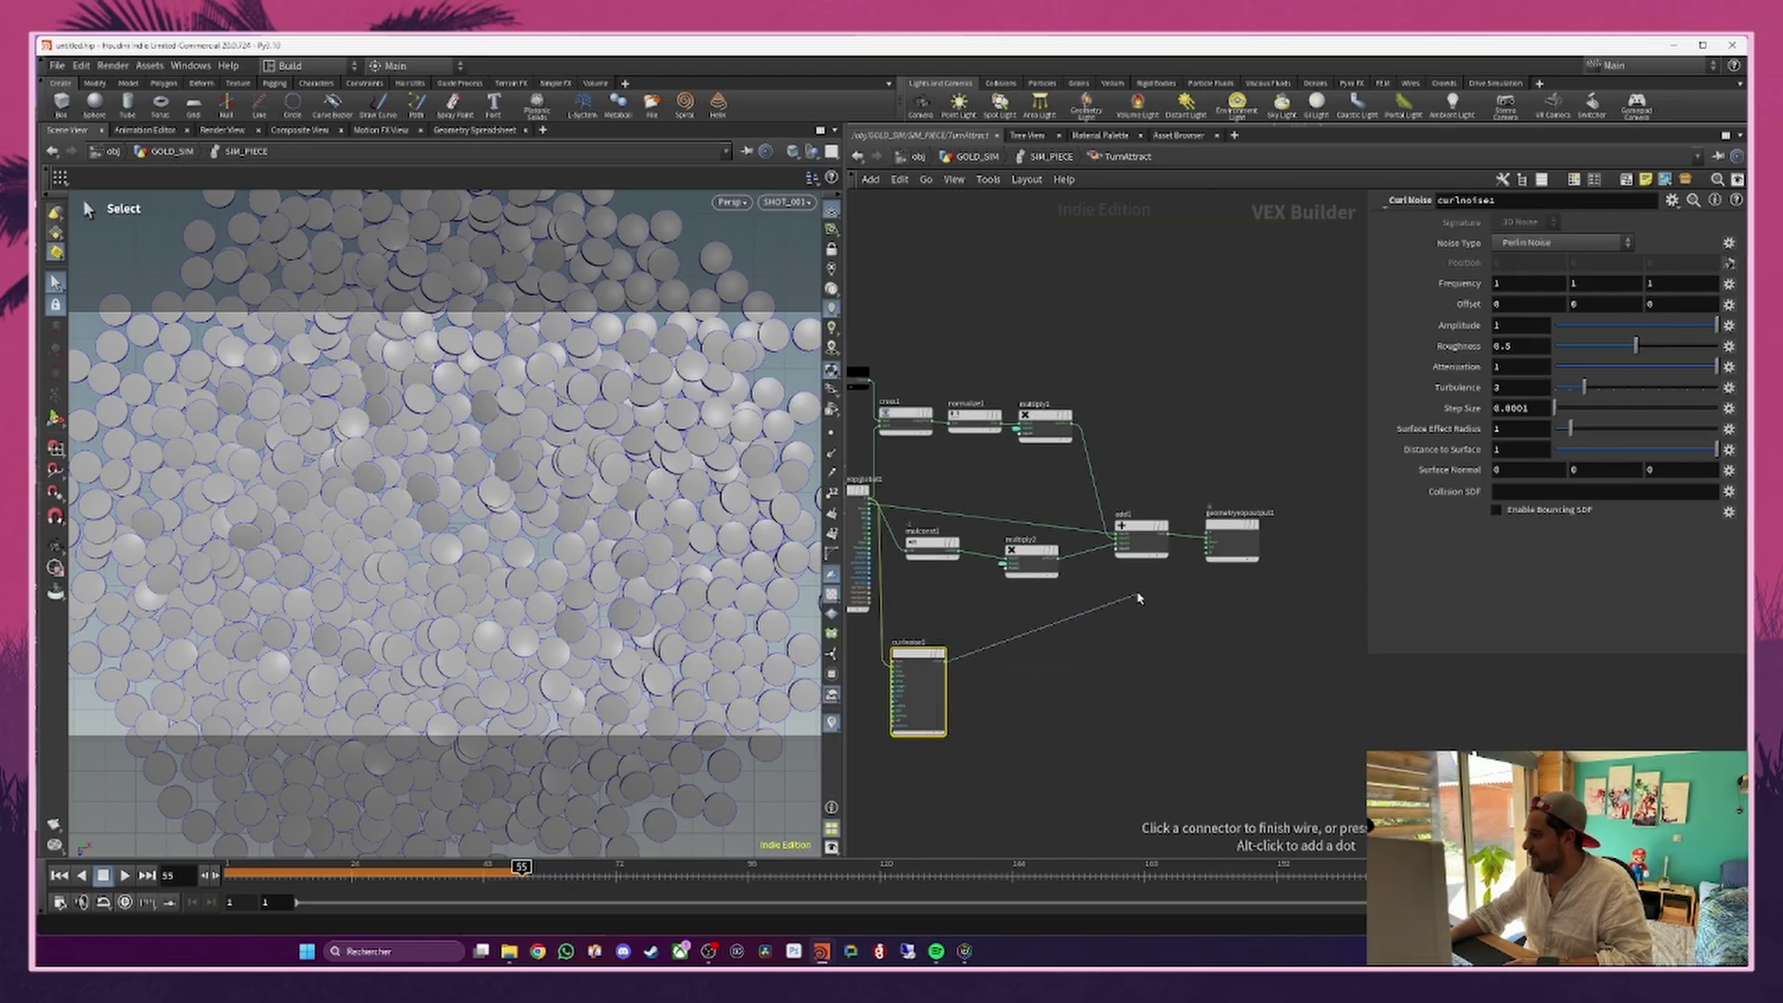
click(1119, 552)
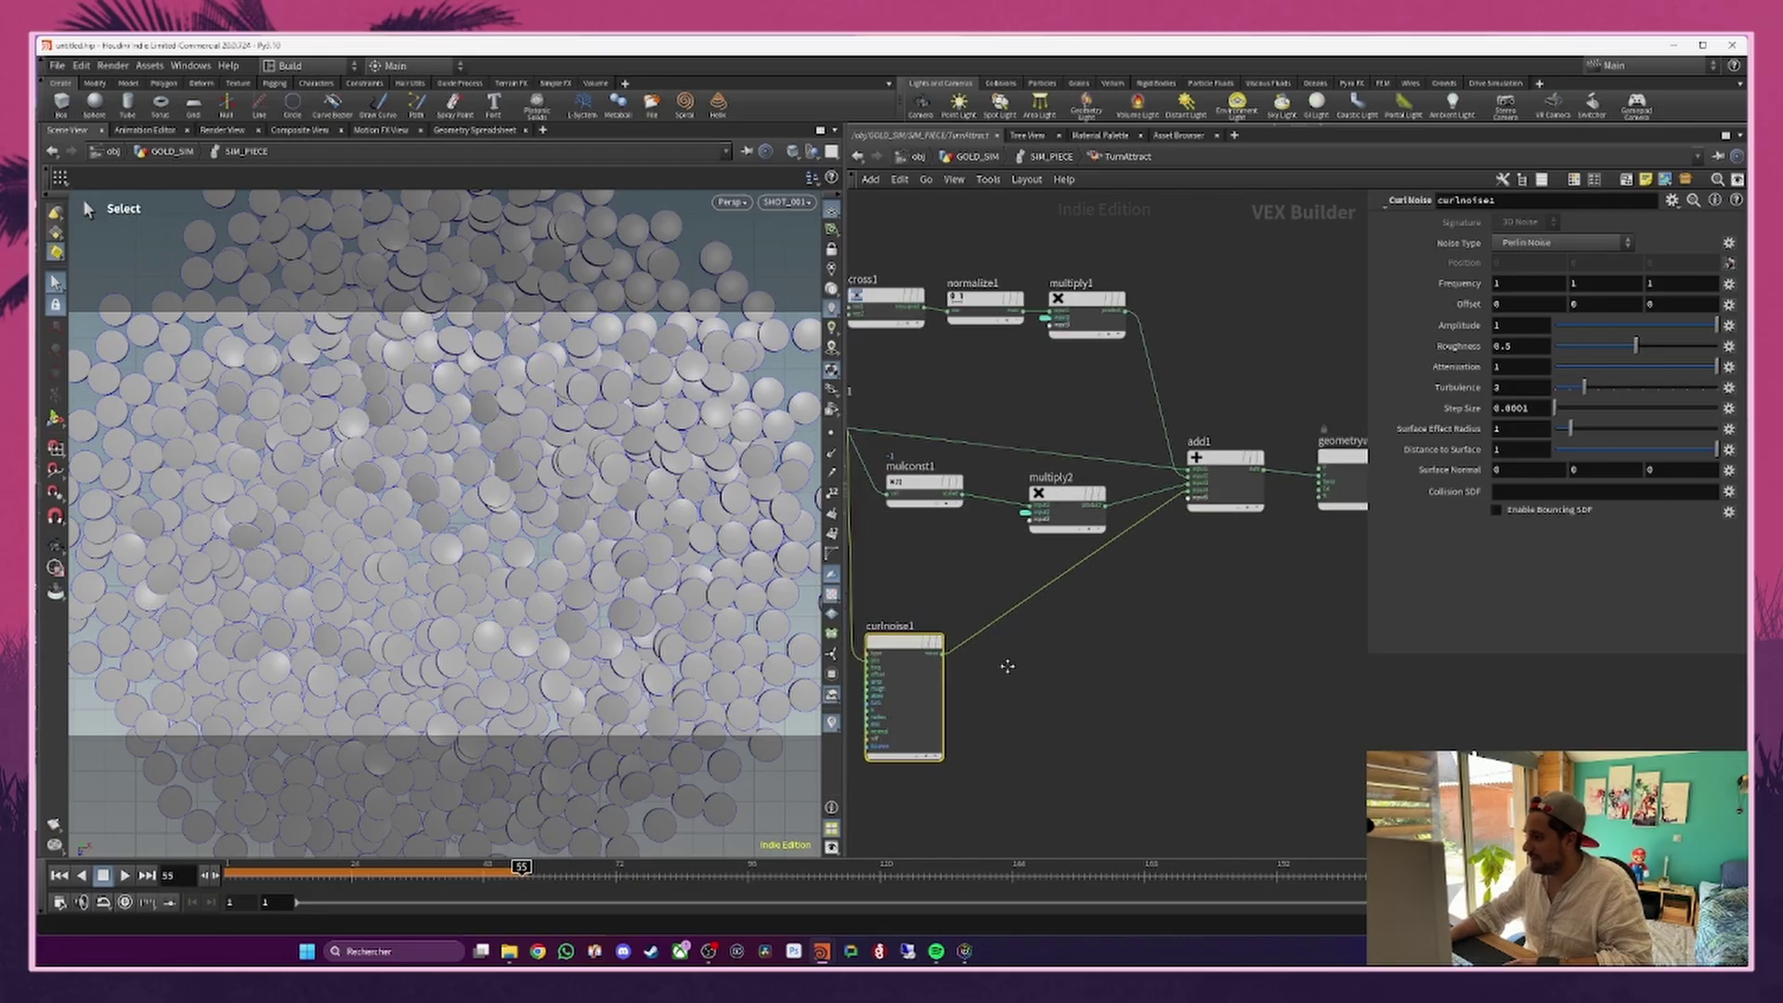
Step: Promote curlnoise1's frequency, offset, amplitude, roughness and attenuation inputs to parameters
scroll(1007, 670, up, 4)
right_click(1042, 635)
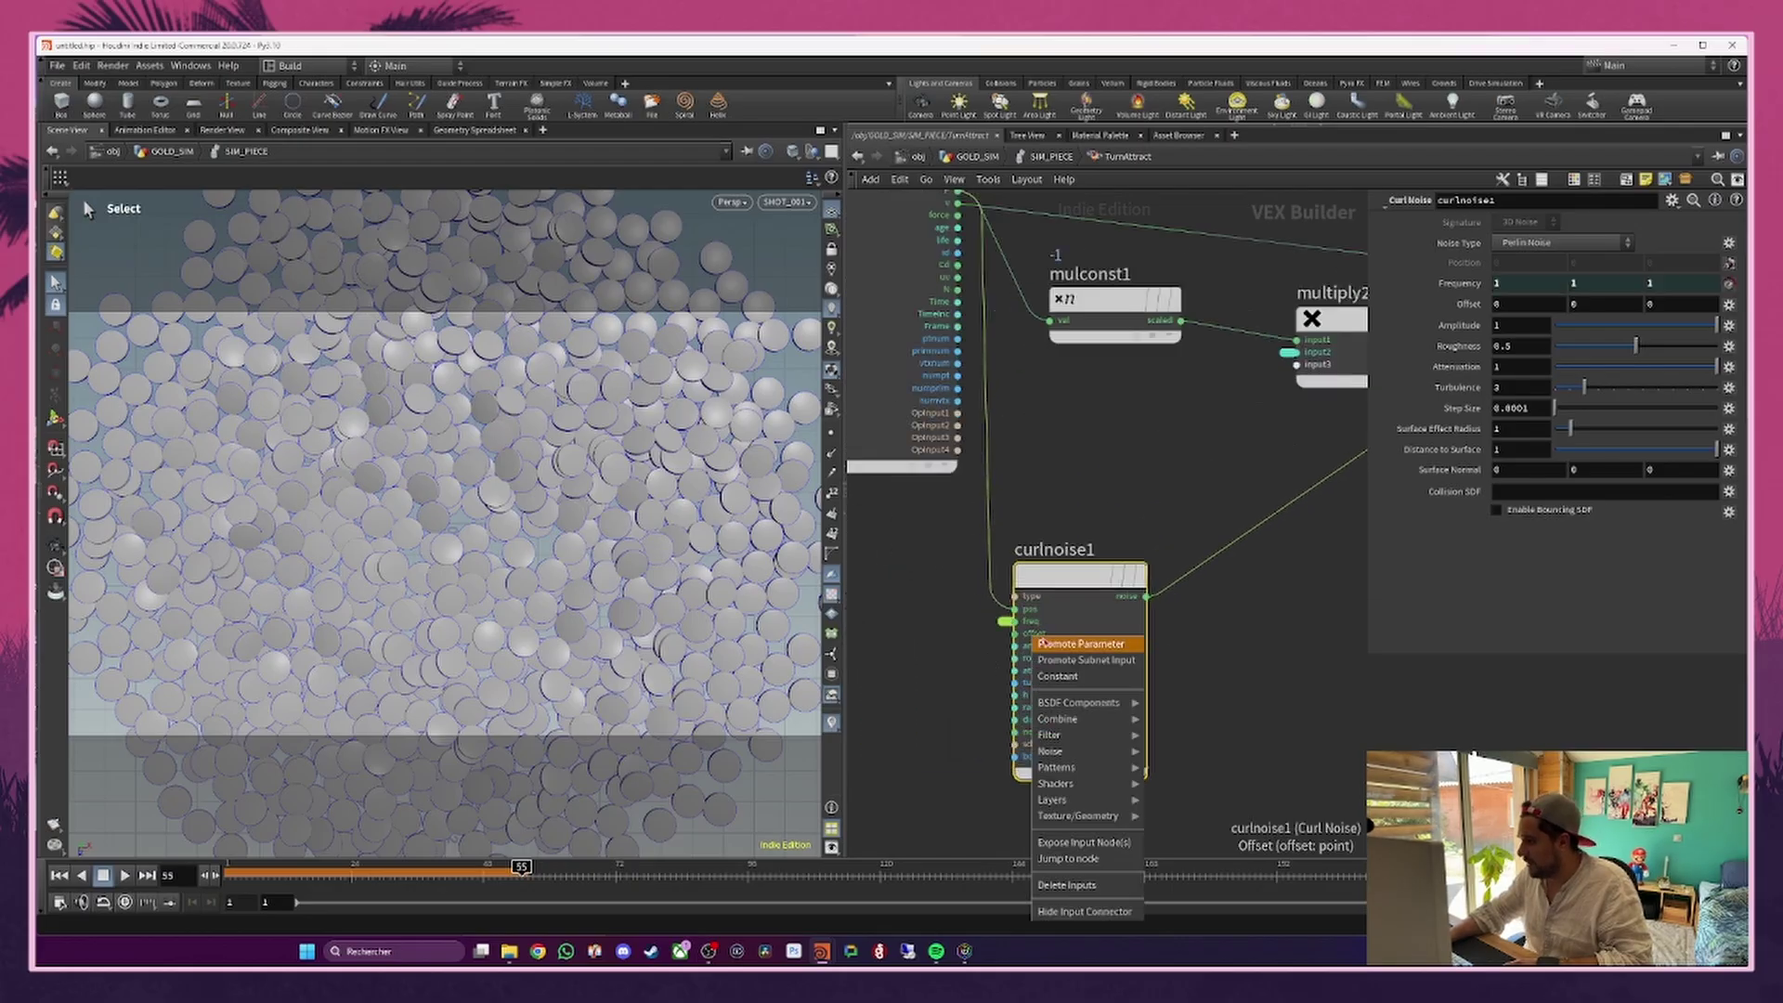
click(1058, 647)
right_click(1034, 646)
click(1045, 658)
right_click(1034, 658)
click(1044, 669)
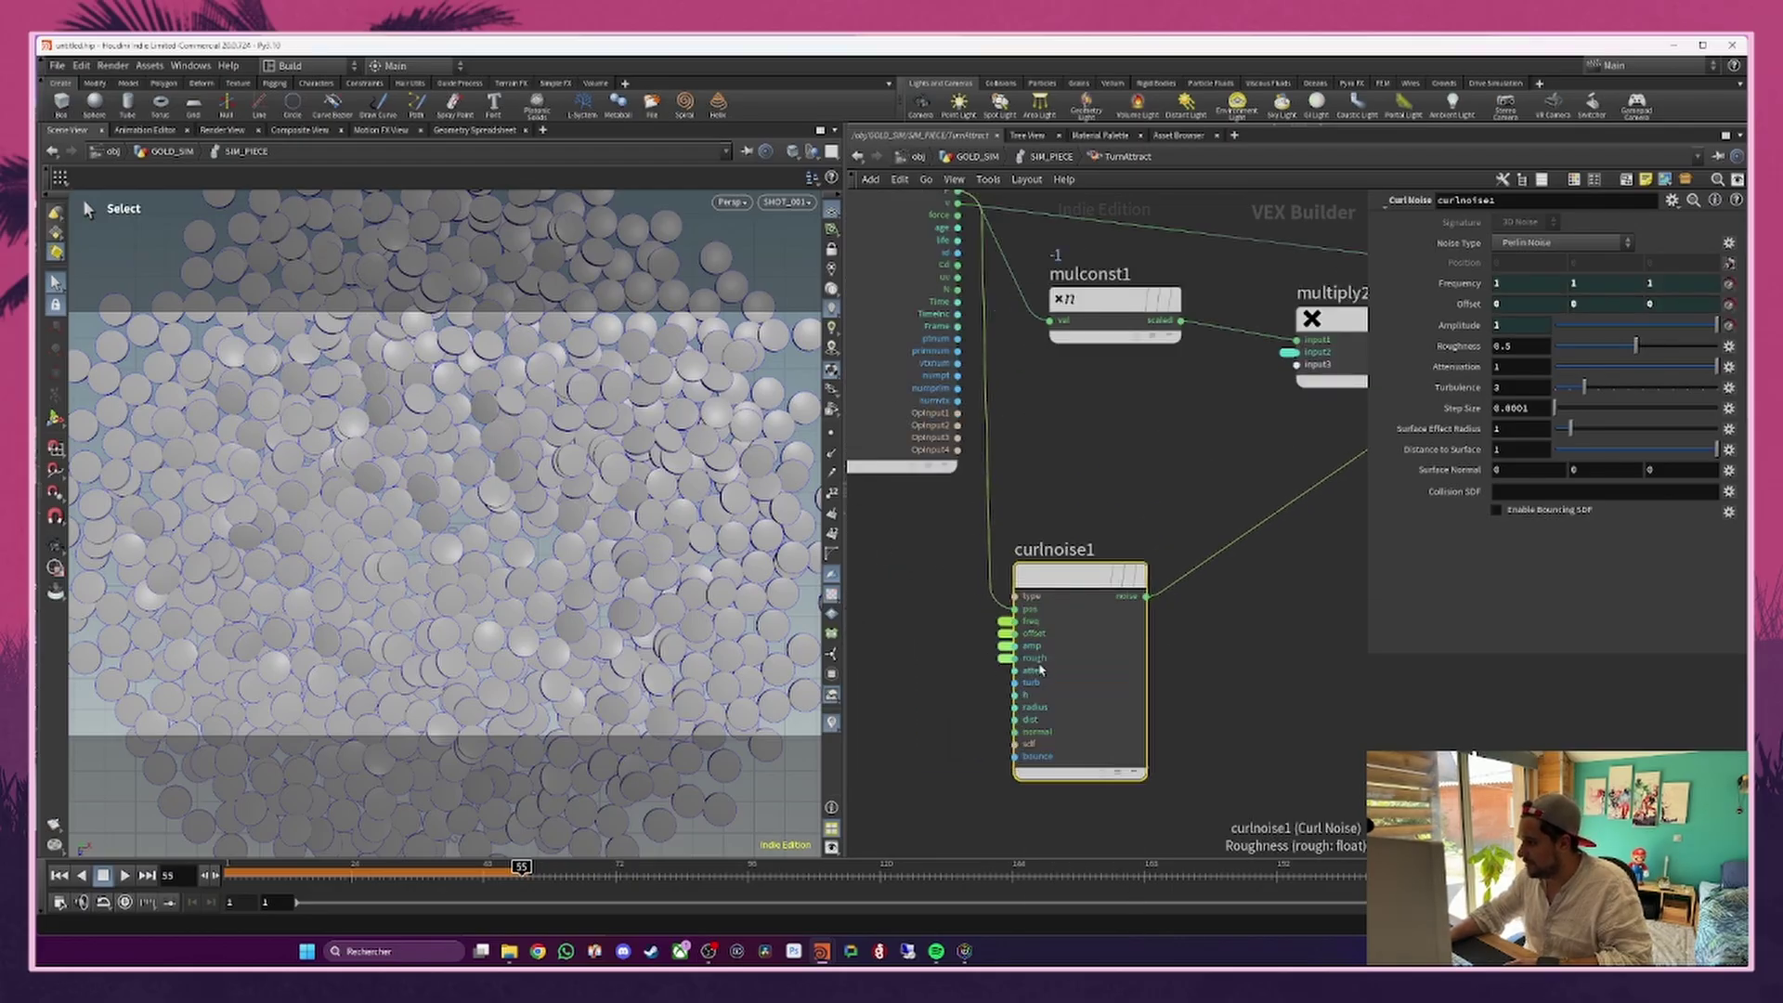
right_click(1033, 670)
click(1044, 680)
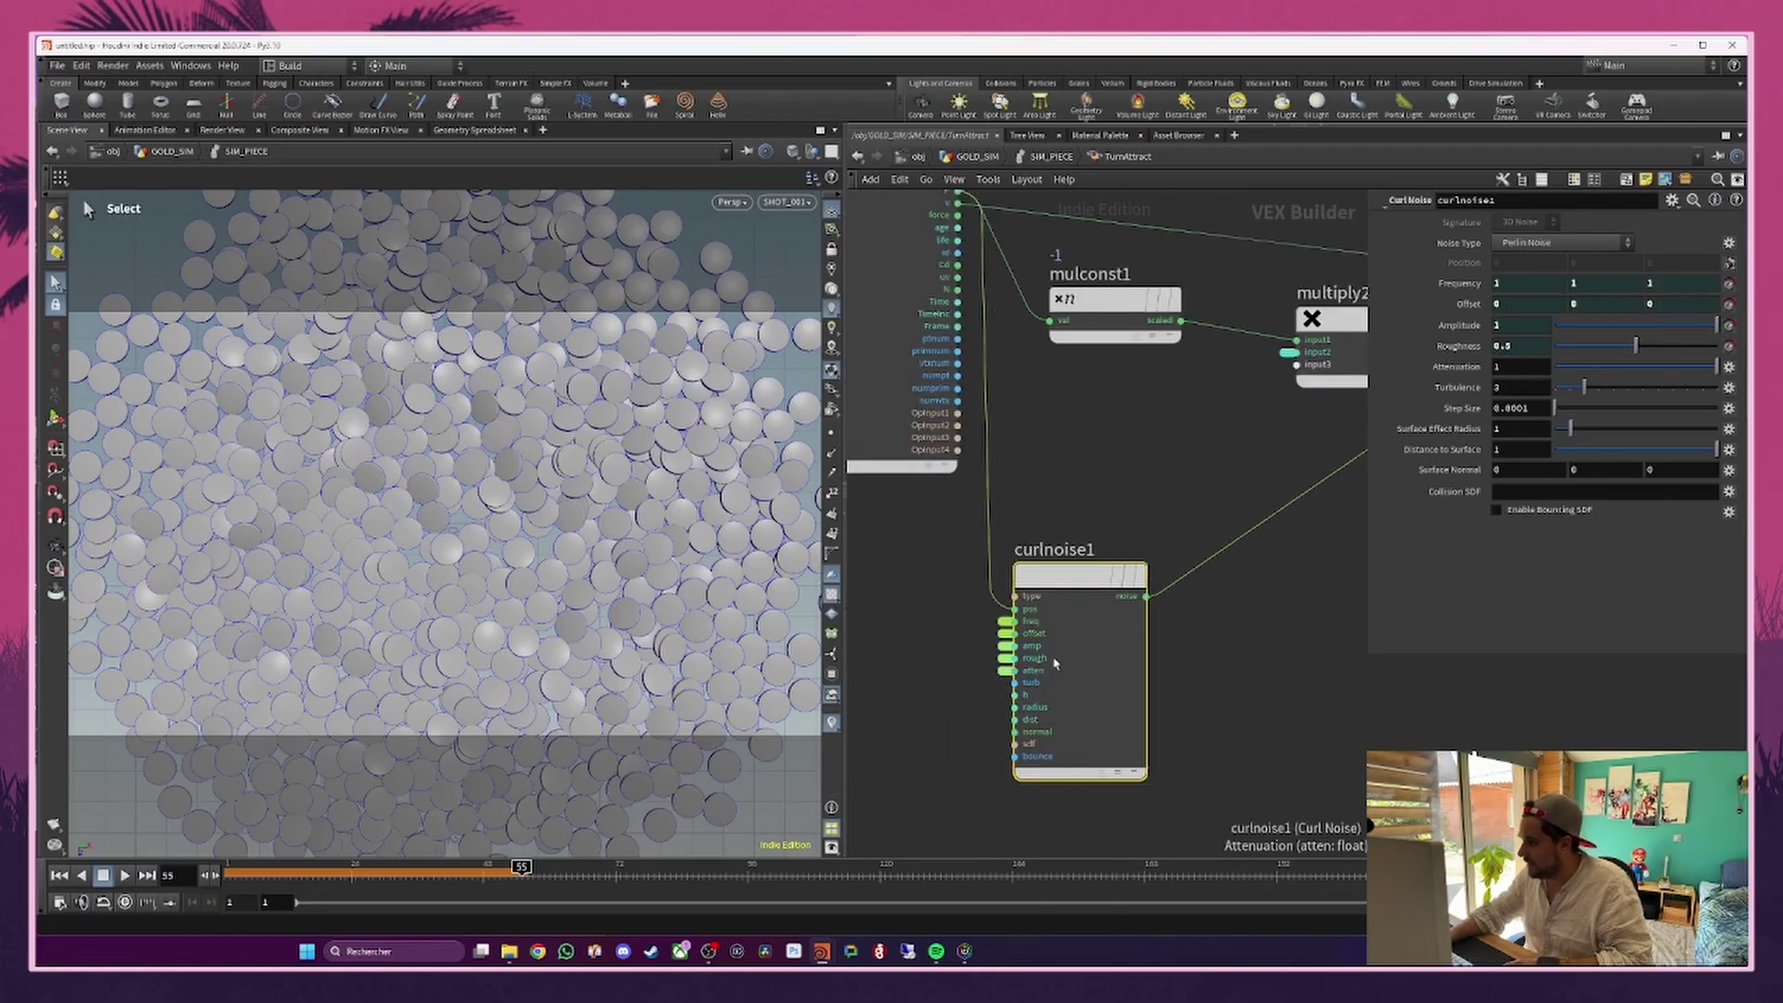
Step: Go back up to SIM_PIECE and set TurnAttract's noise Frequency to 2, 2, 2
click(1049, 156)
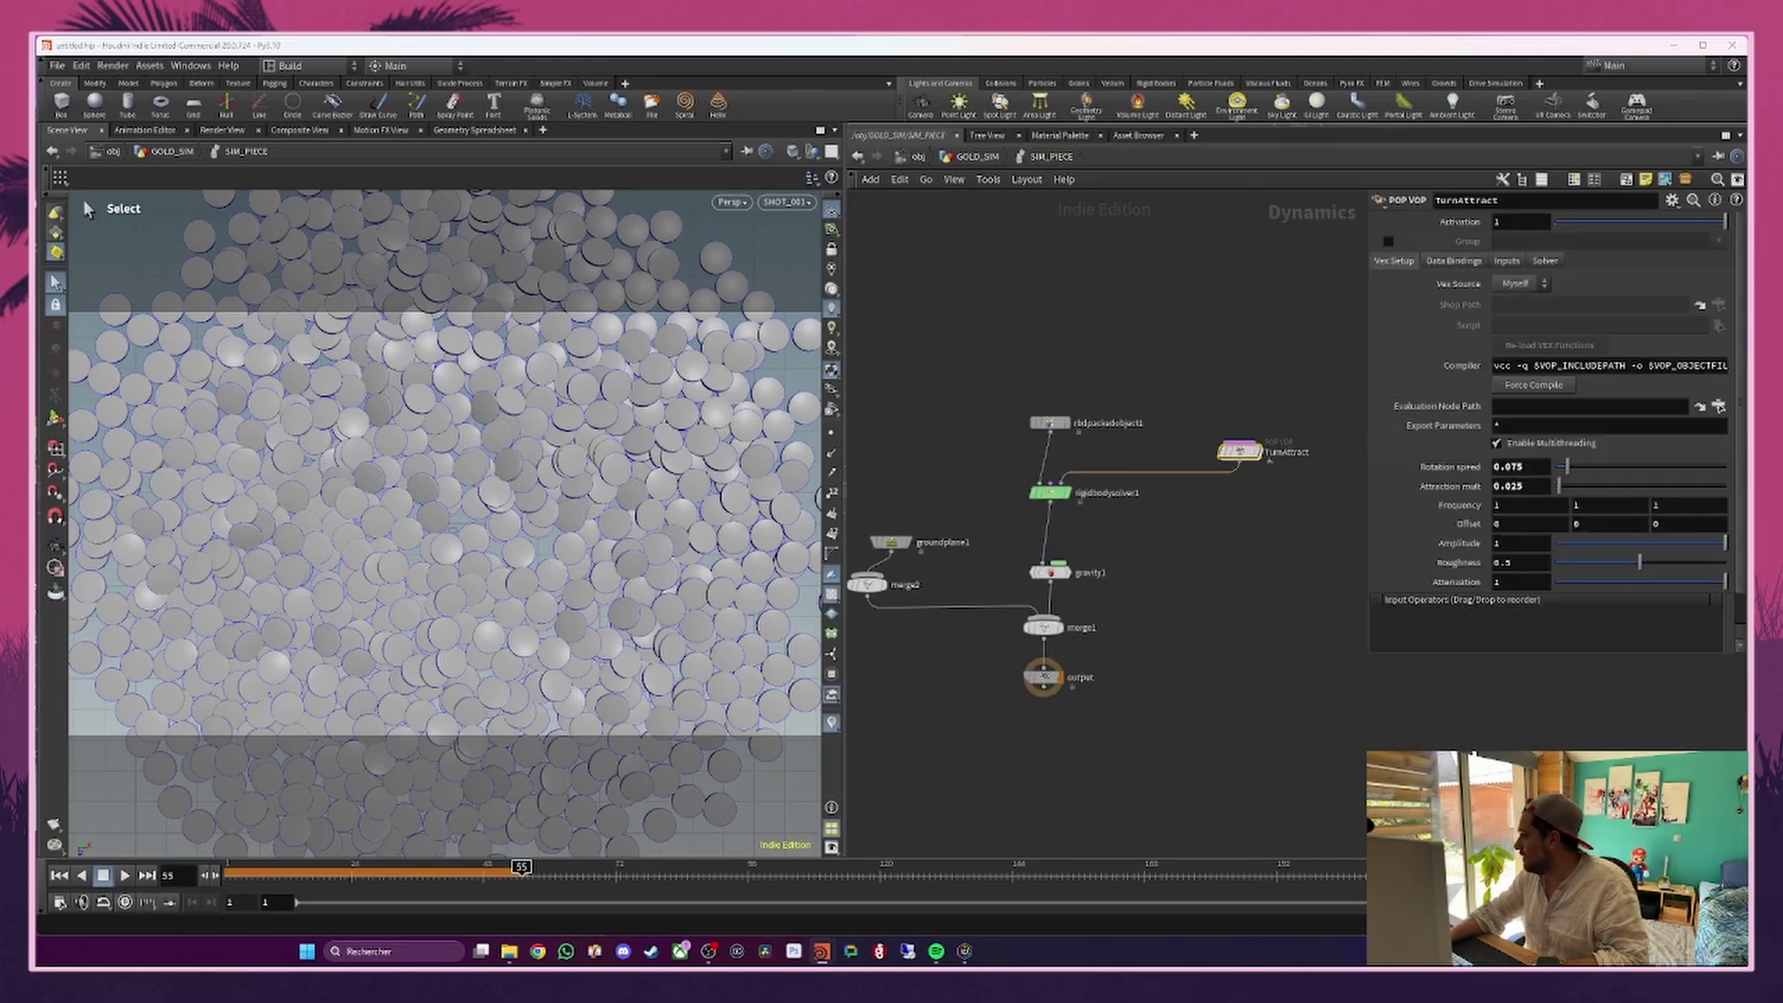
click(1509, 506)
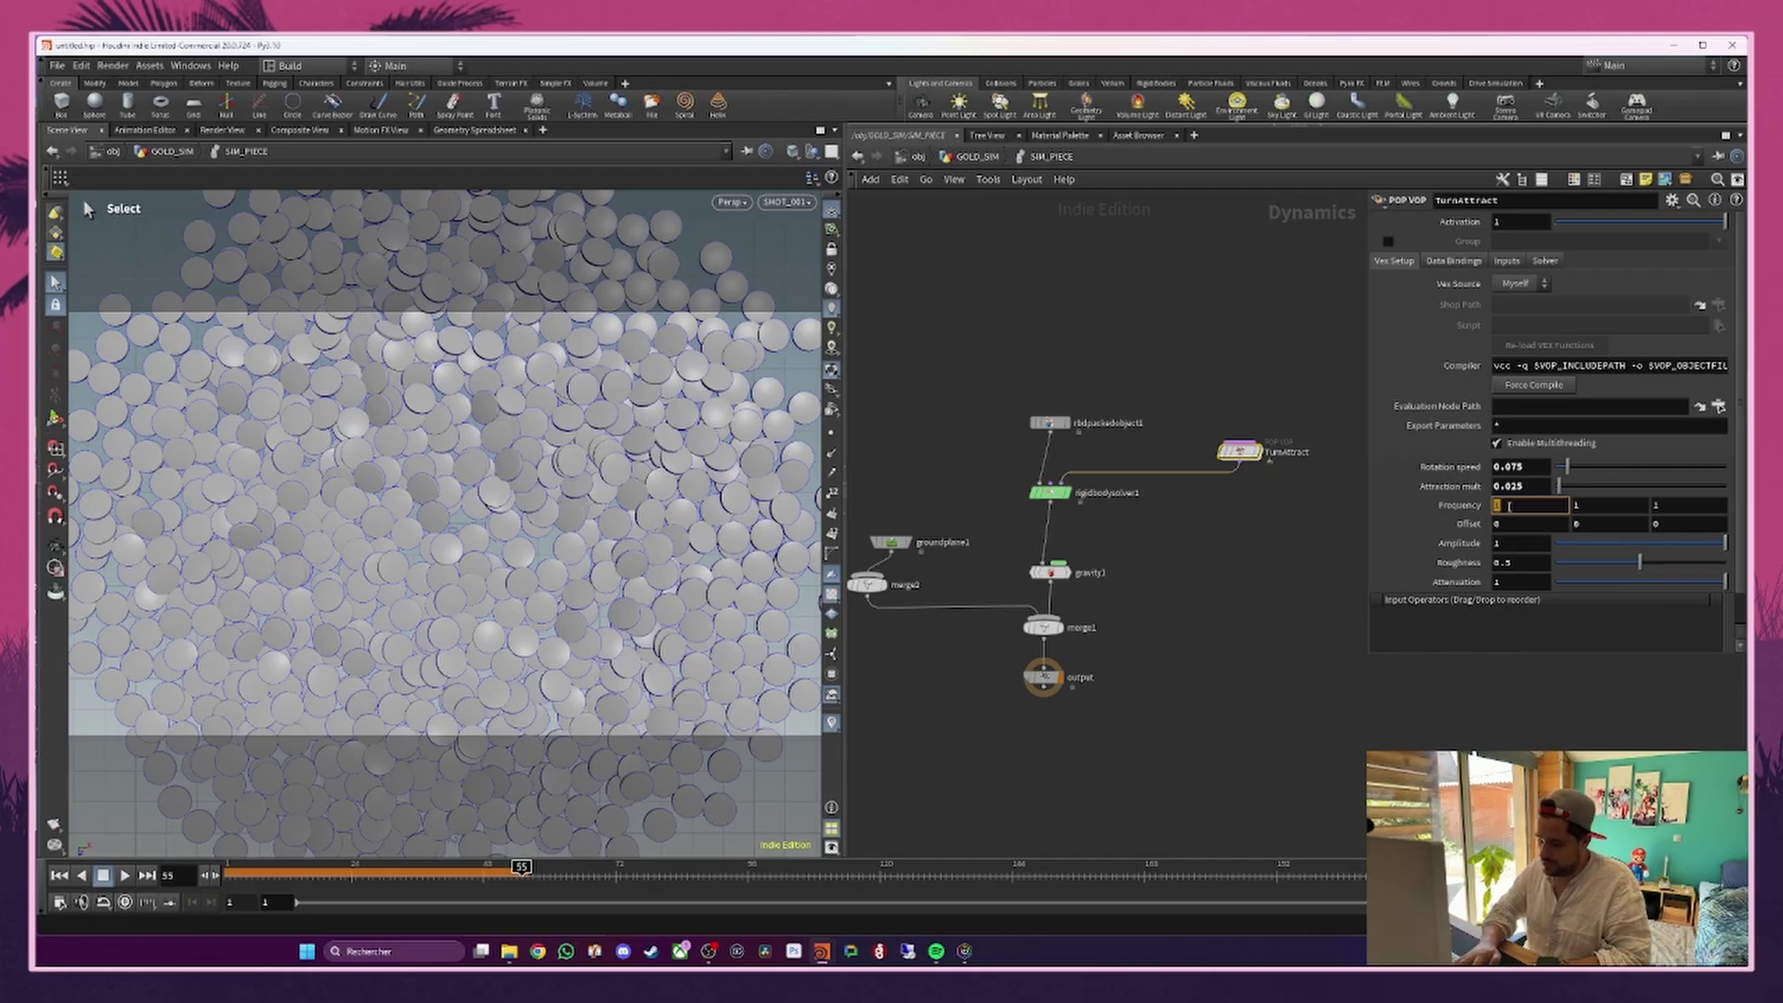
text(2)
key(Tab)
text(2)
key(Tab)
text(2)
Step: Set TurnAttract's noise Amplitude to 0.075 and Roughness to 0.06
key(Tab)
key(Tab)
key(Tab)
key(Tab)
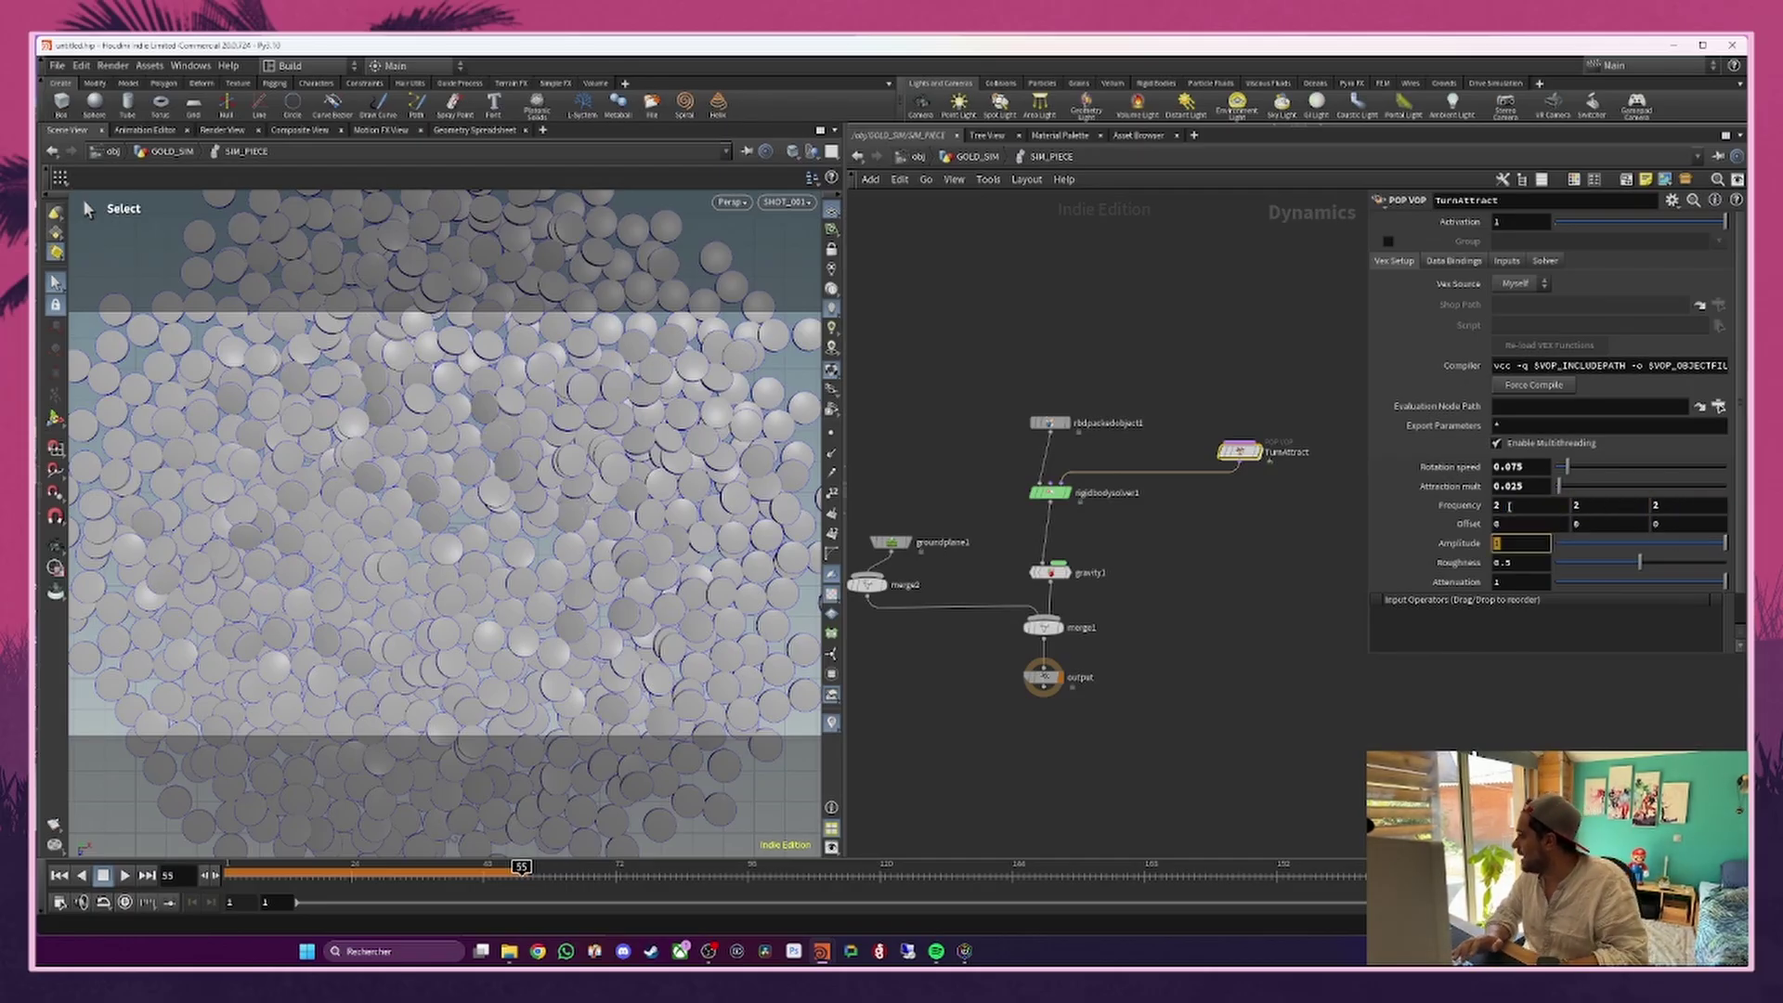
text(0)
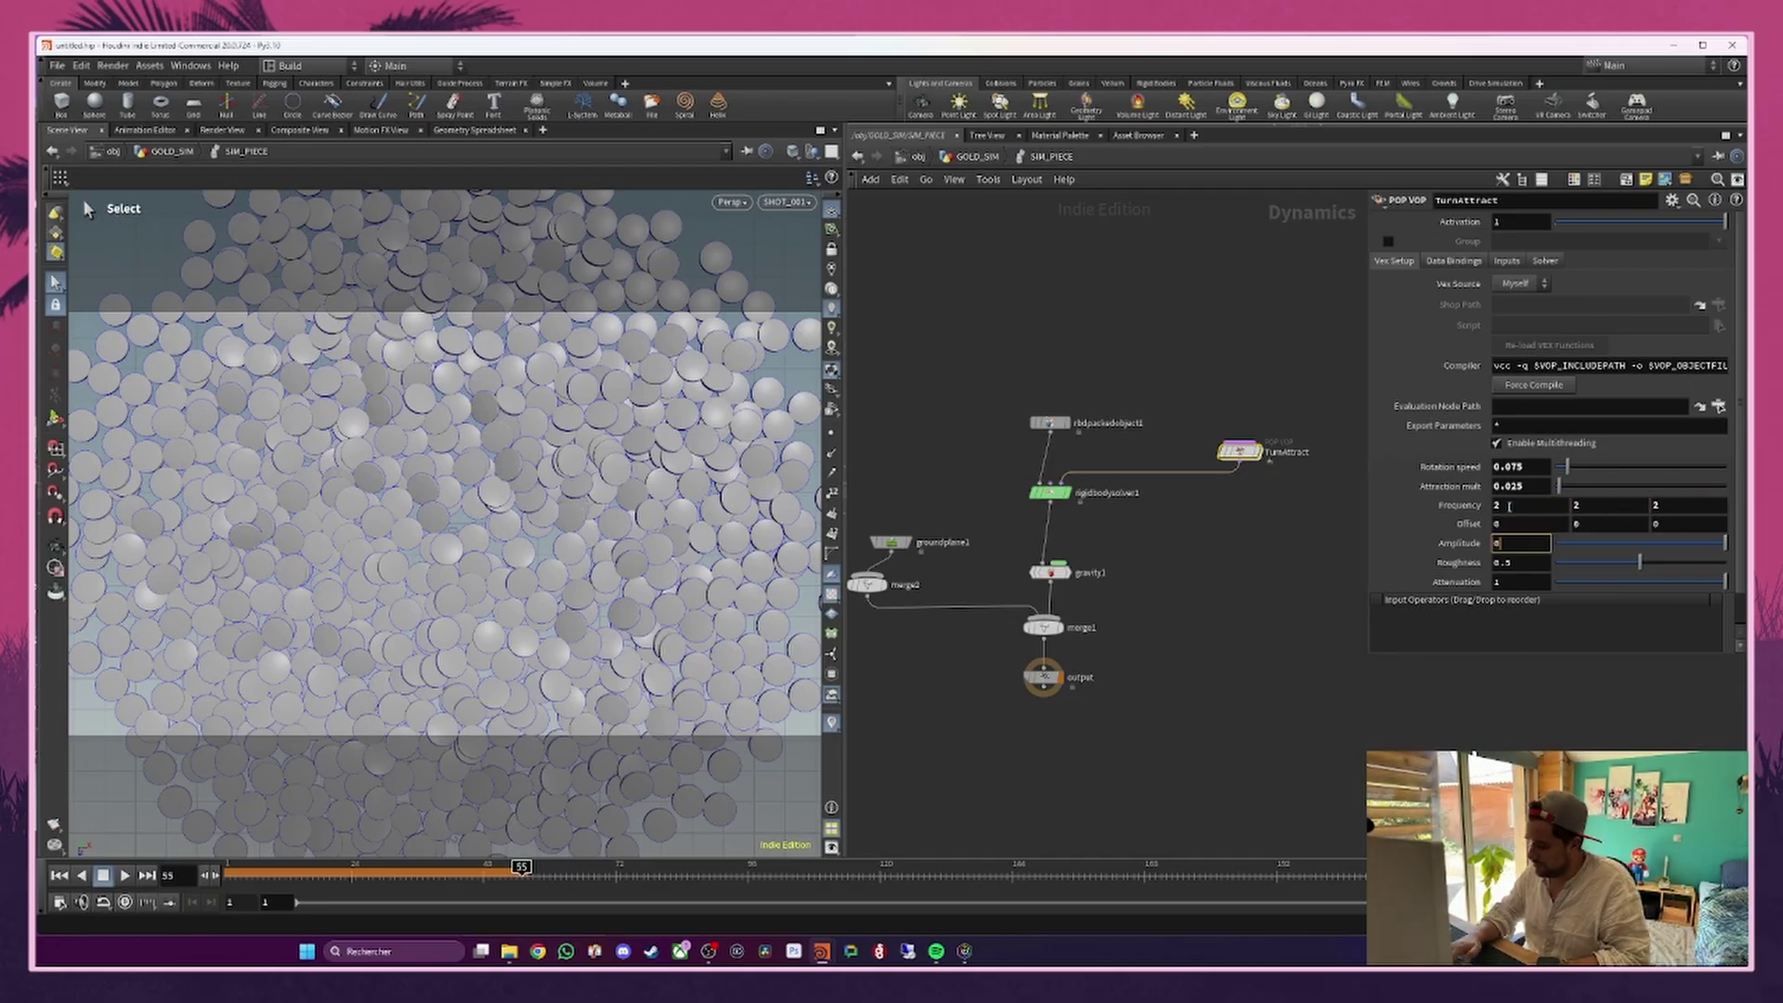
text(.075)
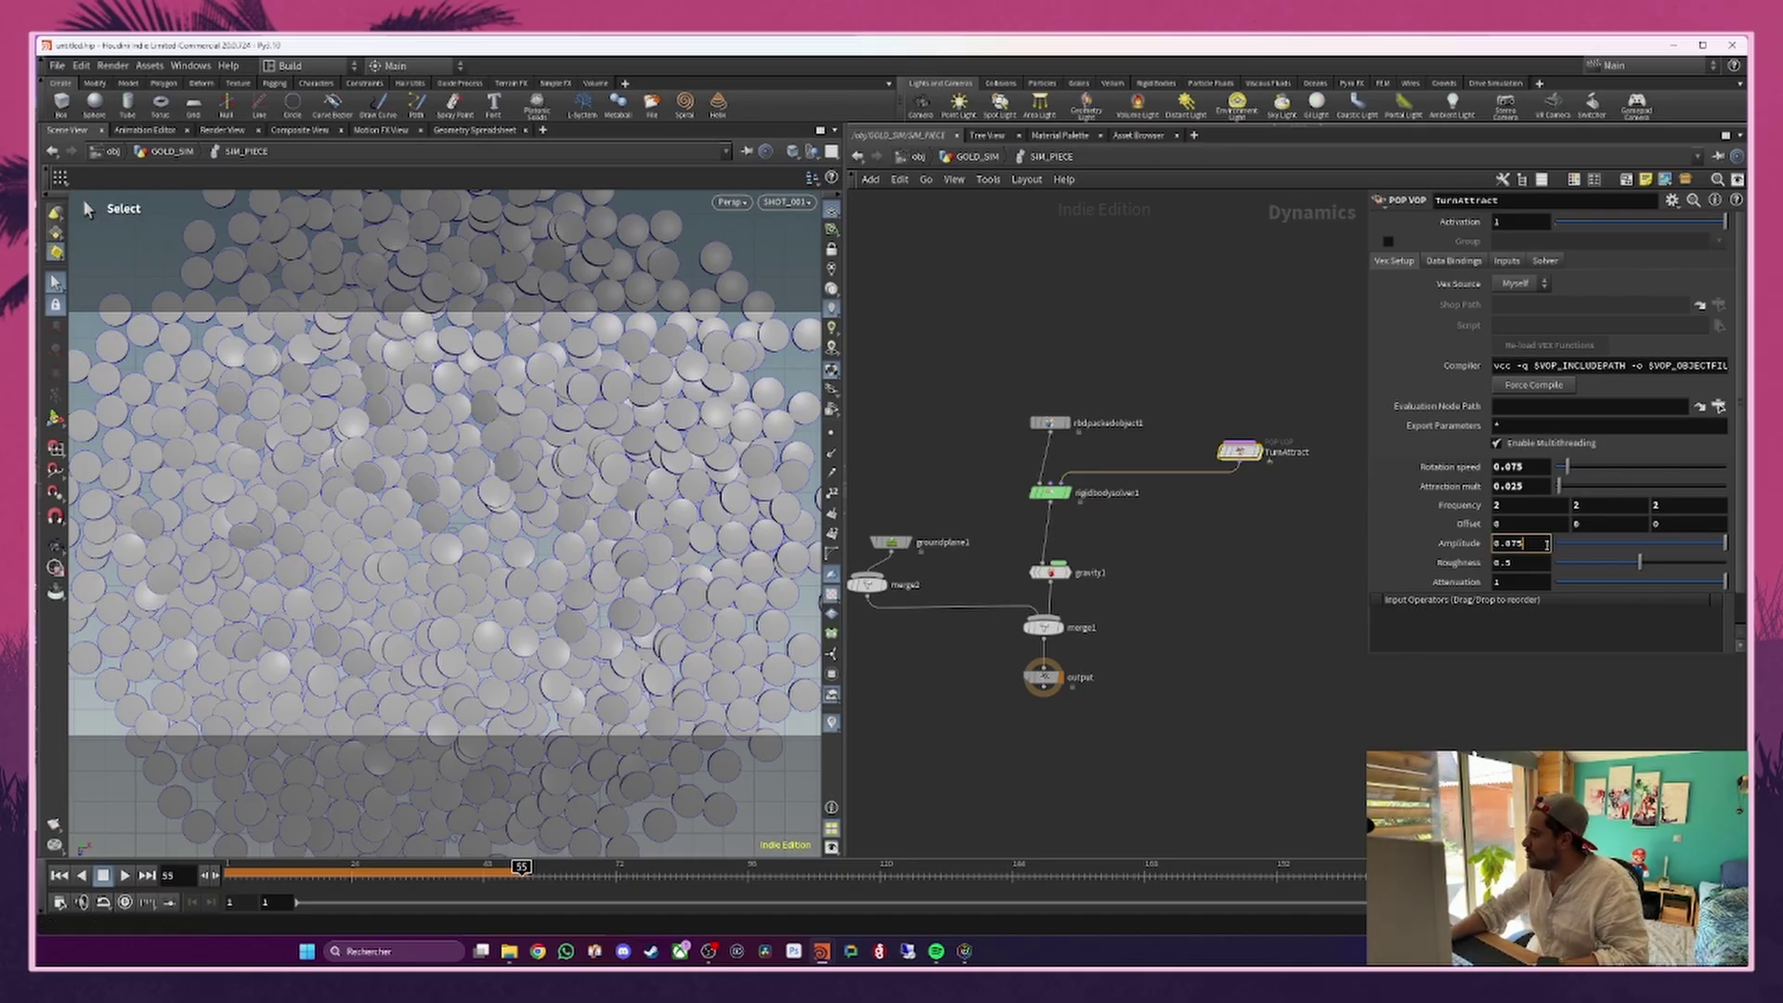
click(1523, 564)
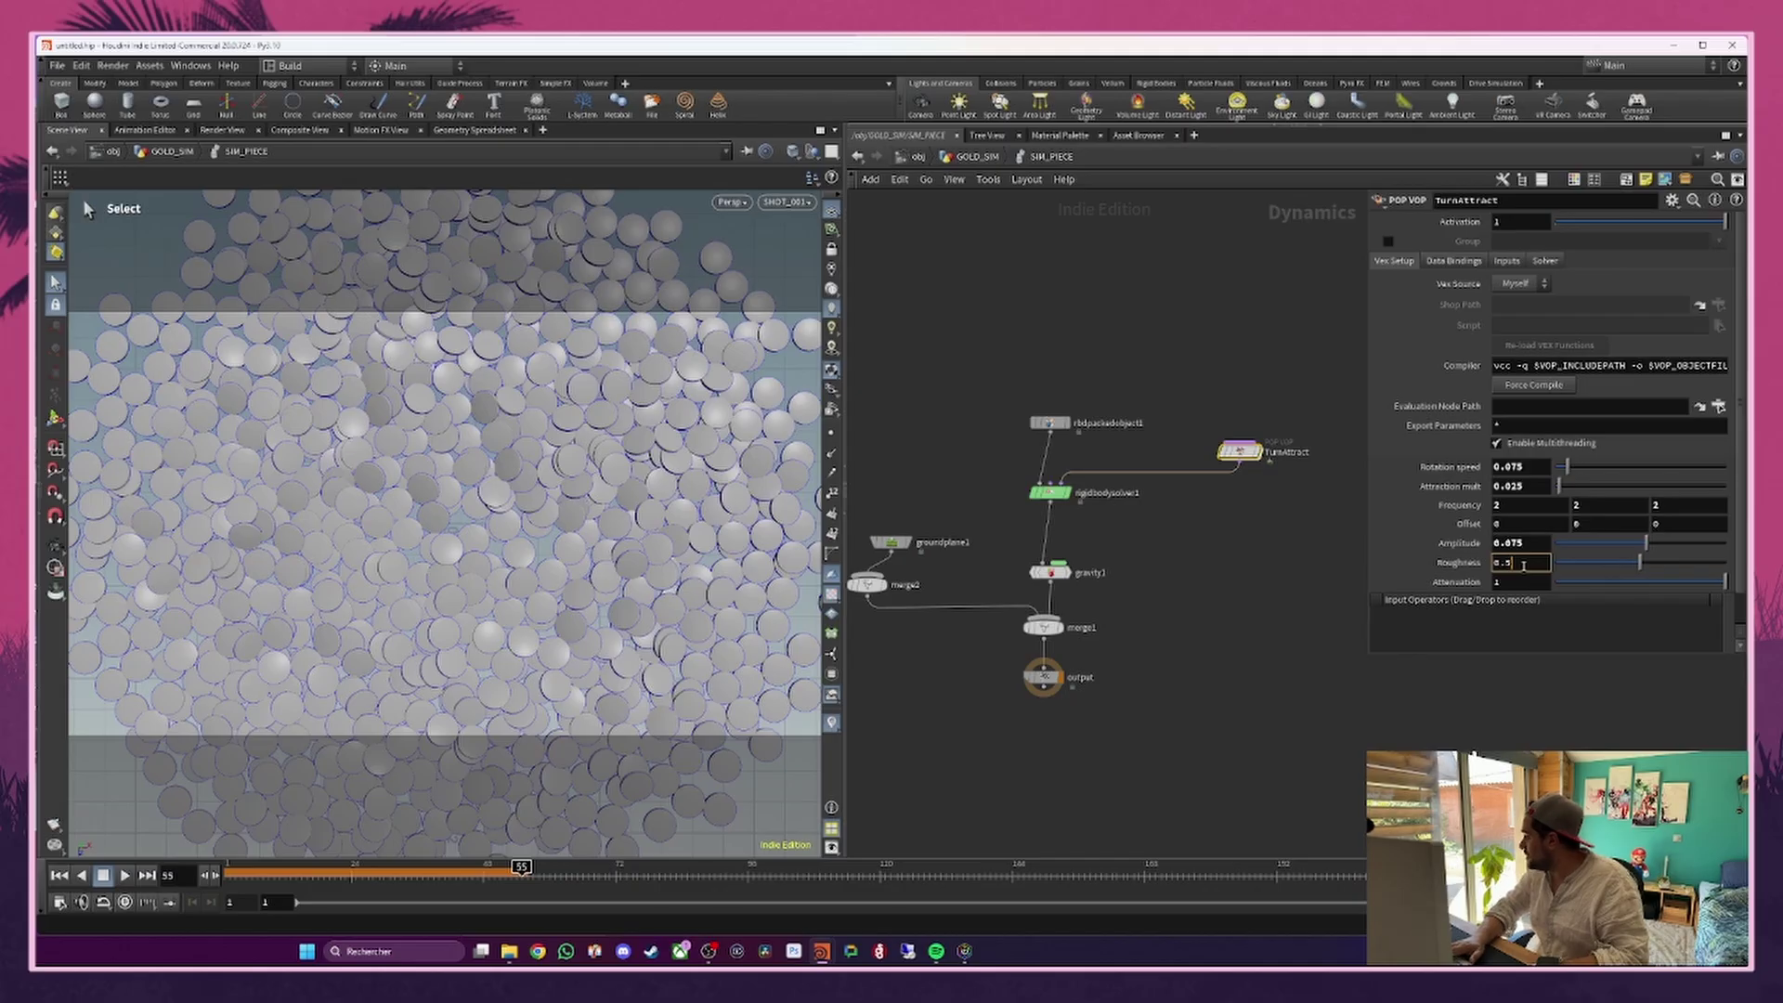
text(0)
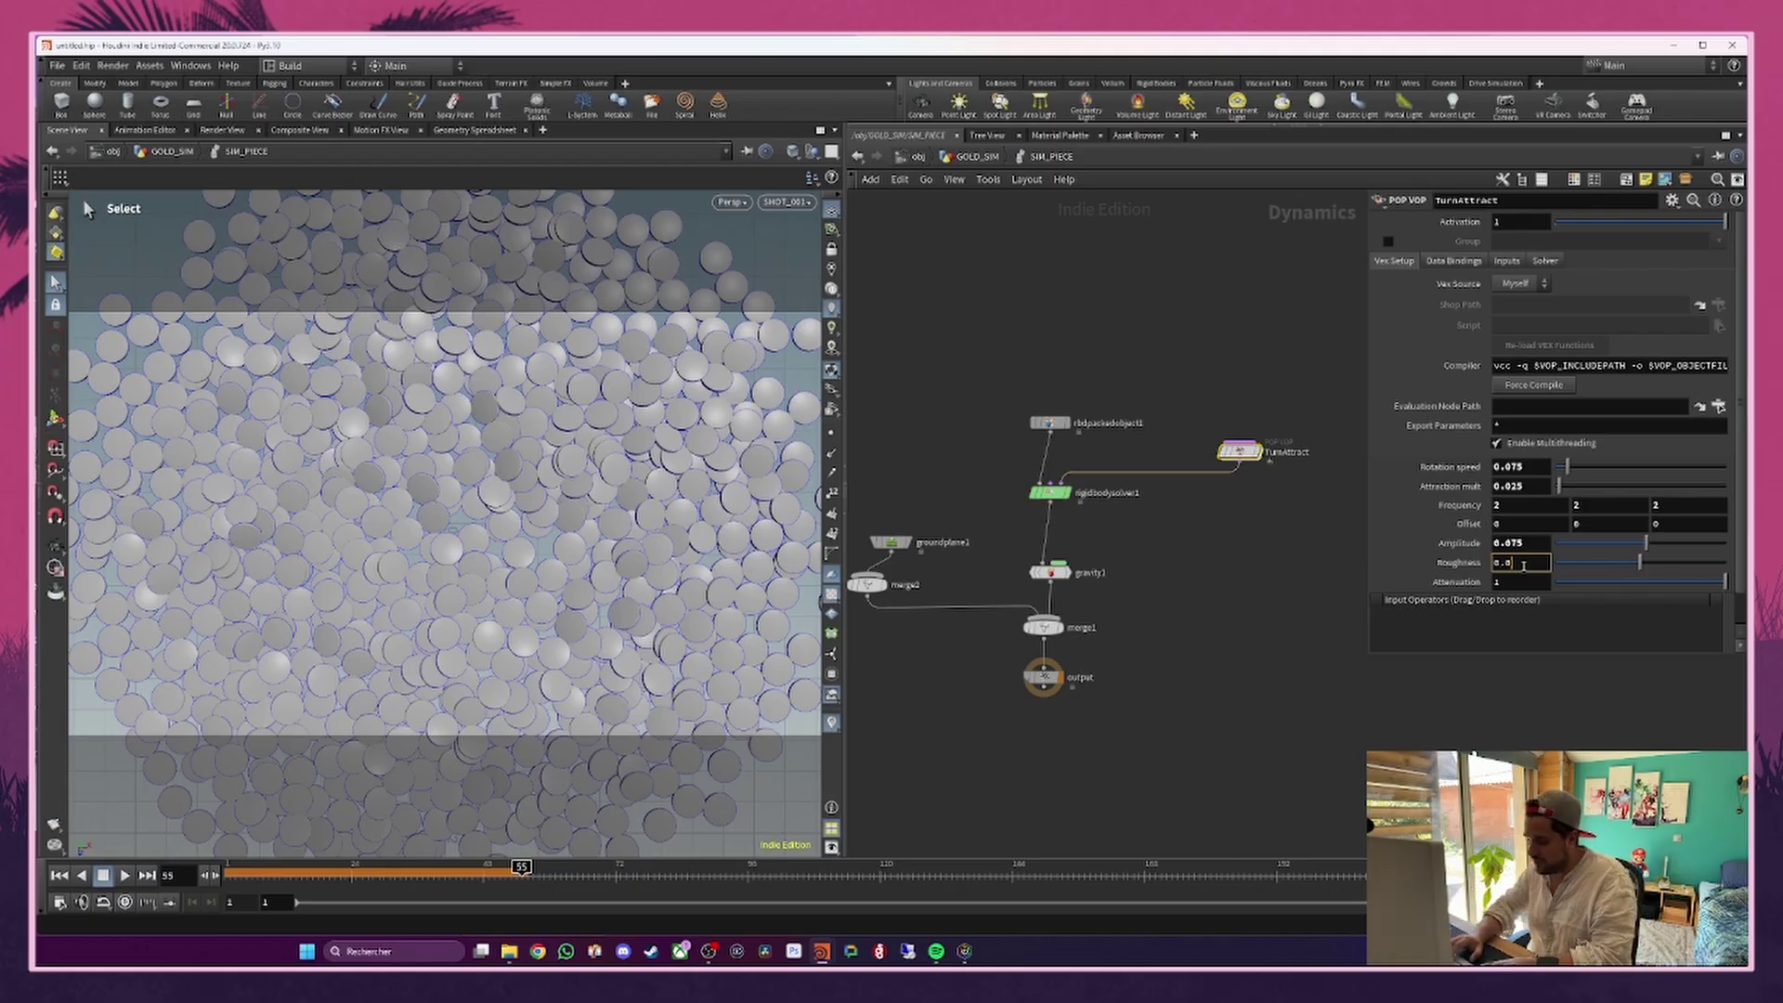
text(6)
key(Return)
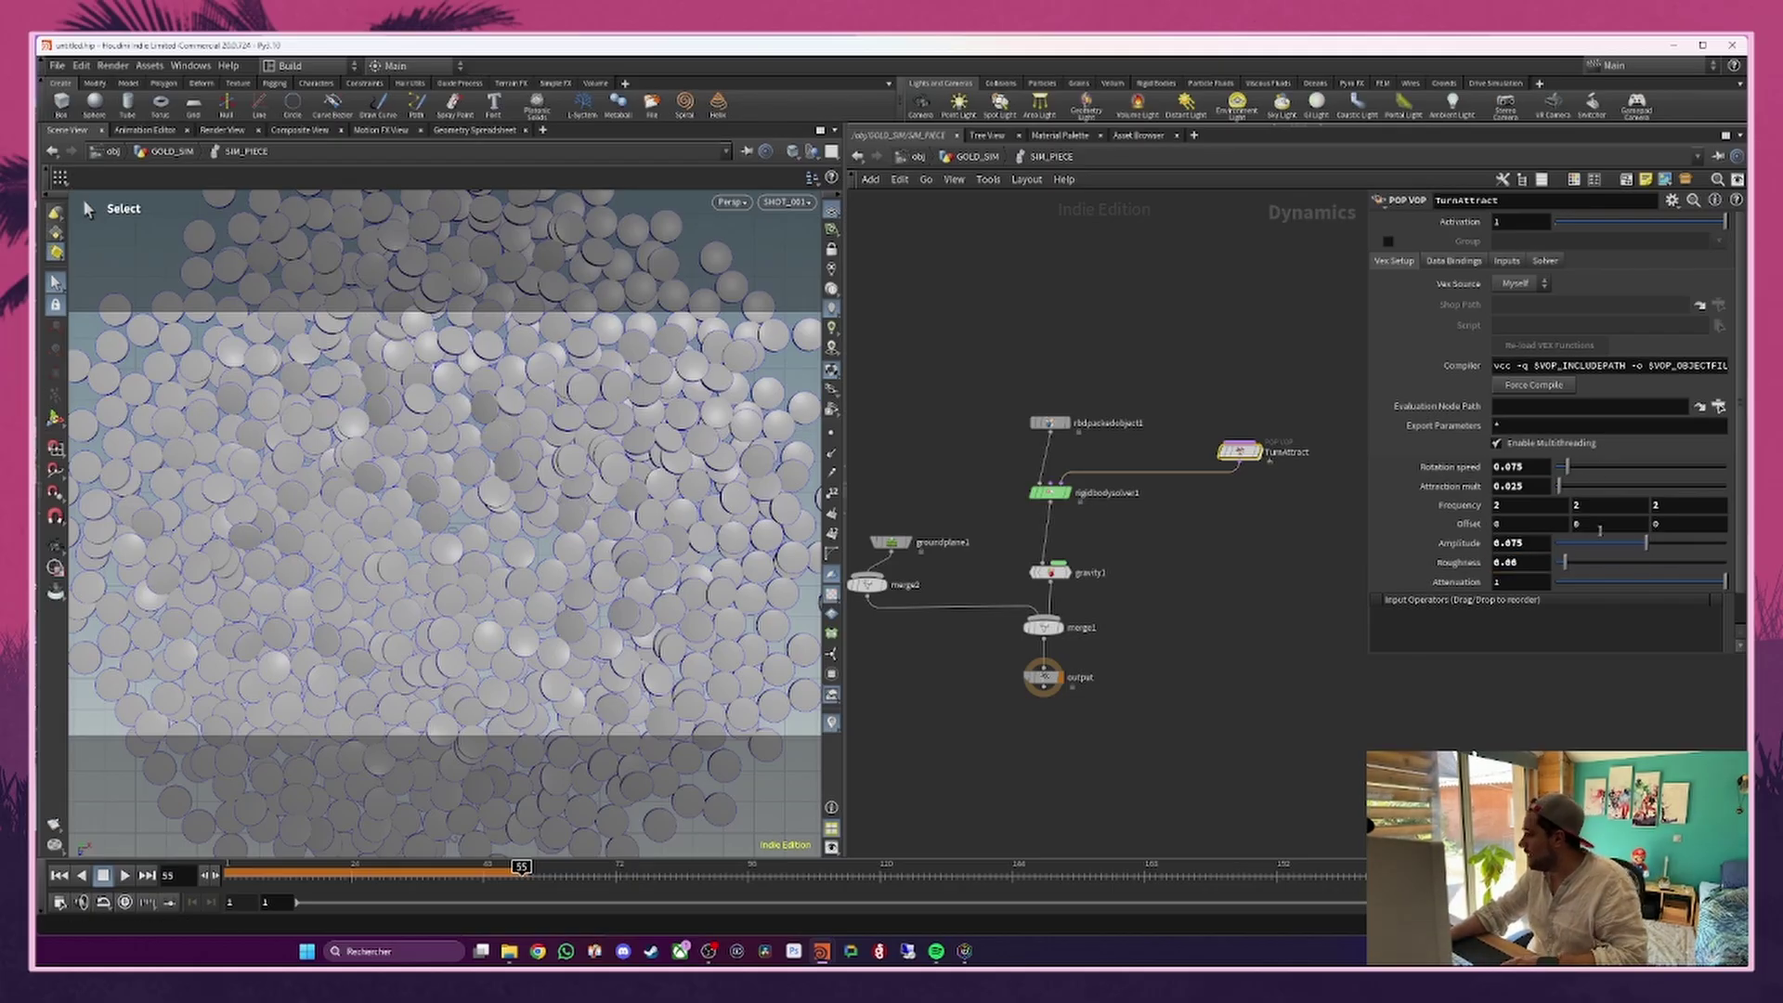
Step: Inside the TurnAttract VOP, promote curlnoise1's turbulence input to a parameter, and return to SIM_PIECE
scroll(1500, 549, down, 1)
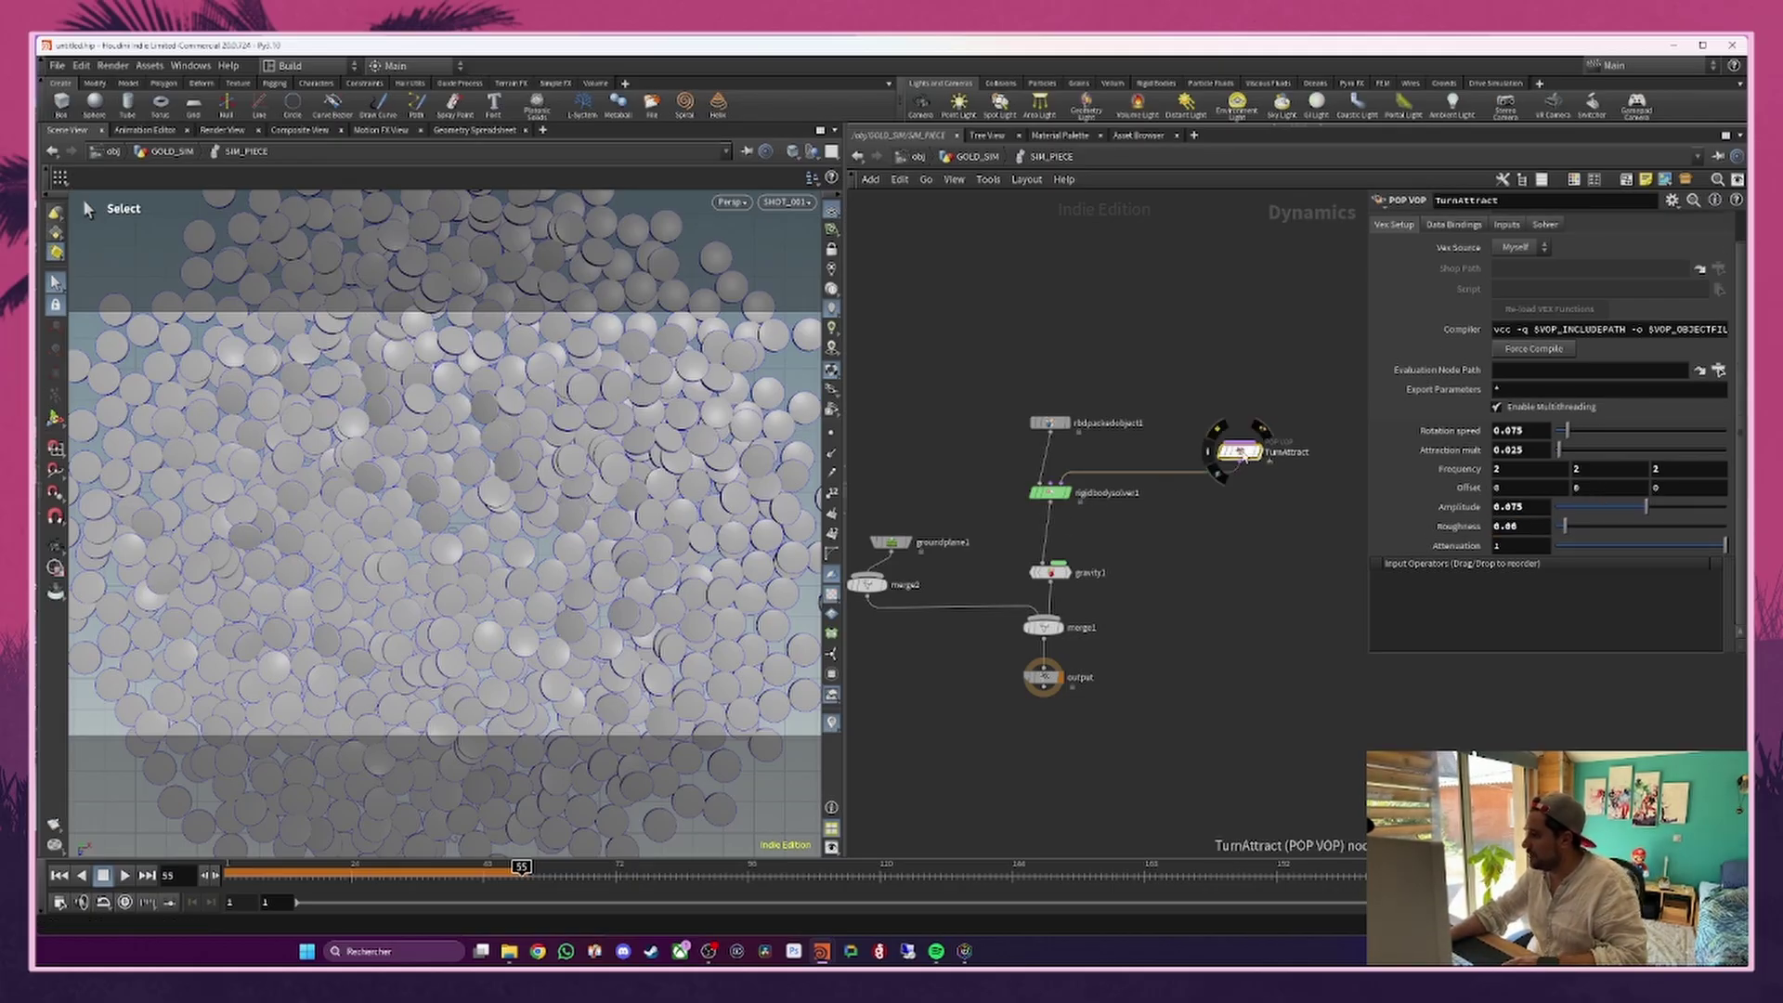
double_click(1239, 452)
right_click(1033, 685)
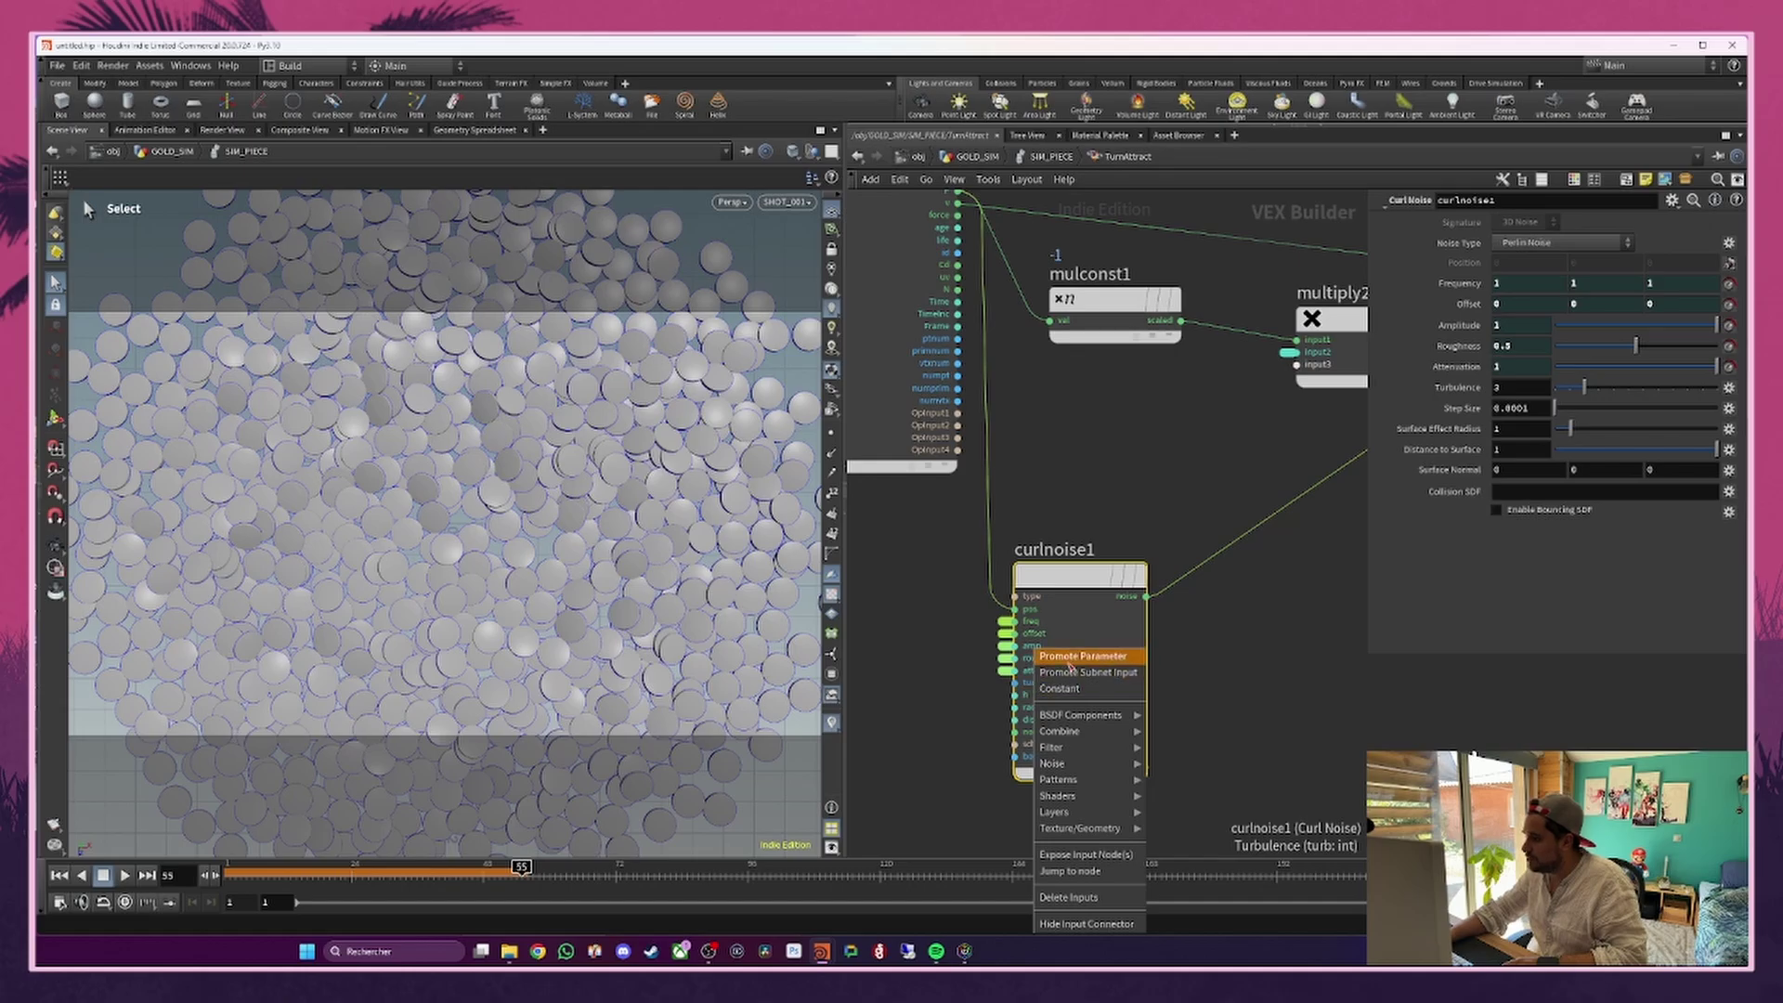
click(1082, 656)
click(1049, 156)
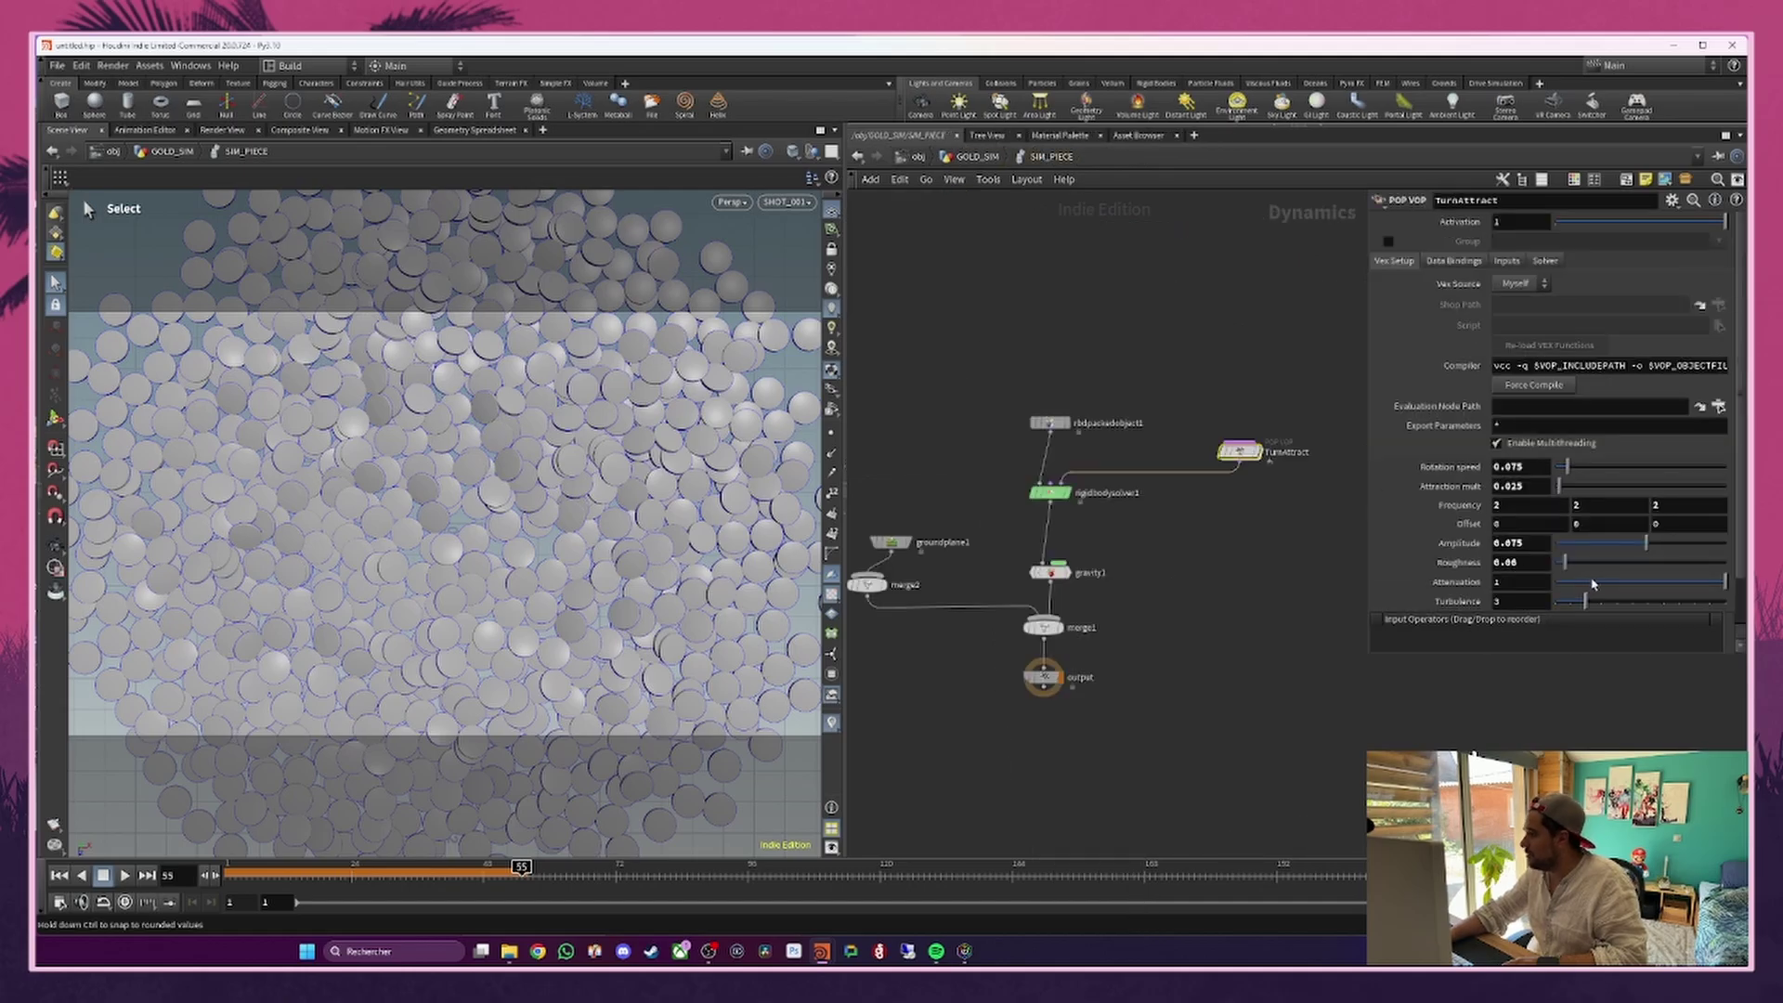
Step: Play the coin simulation in SIM_PIECE with the current TurnAttract noise settings and rewind to the first frame
click(60, 875)
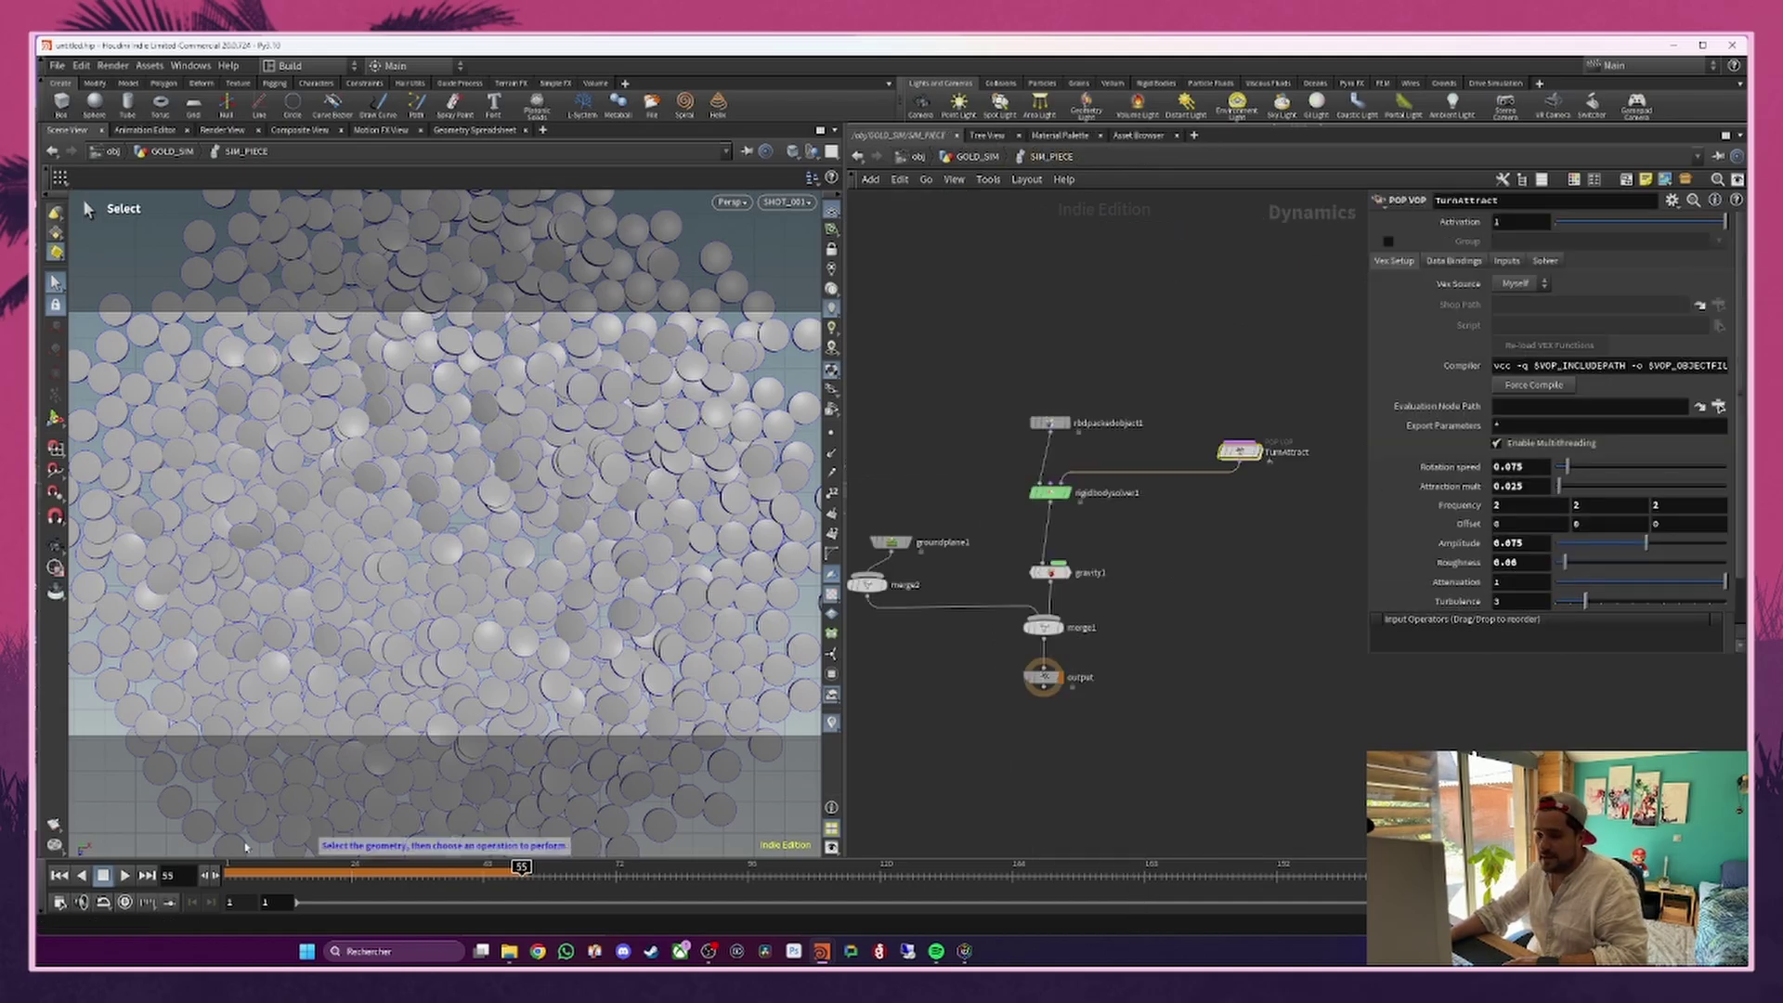
click(126, 875)
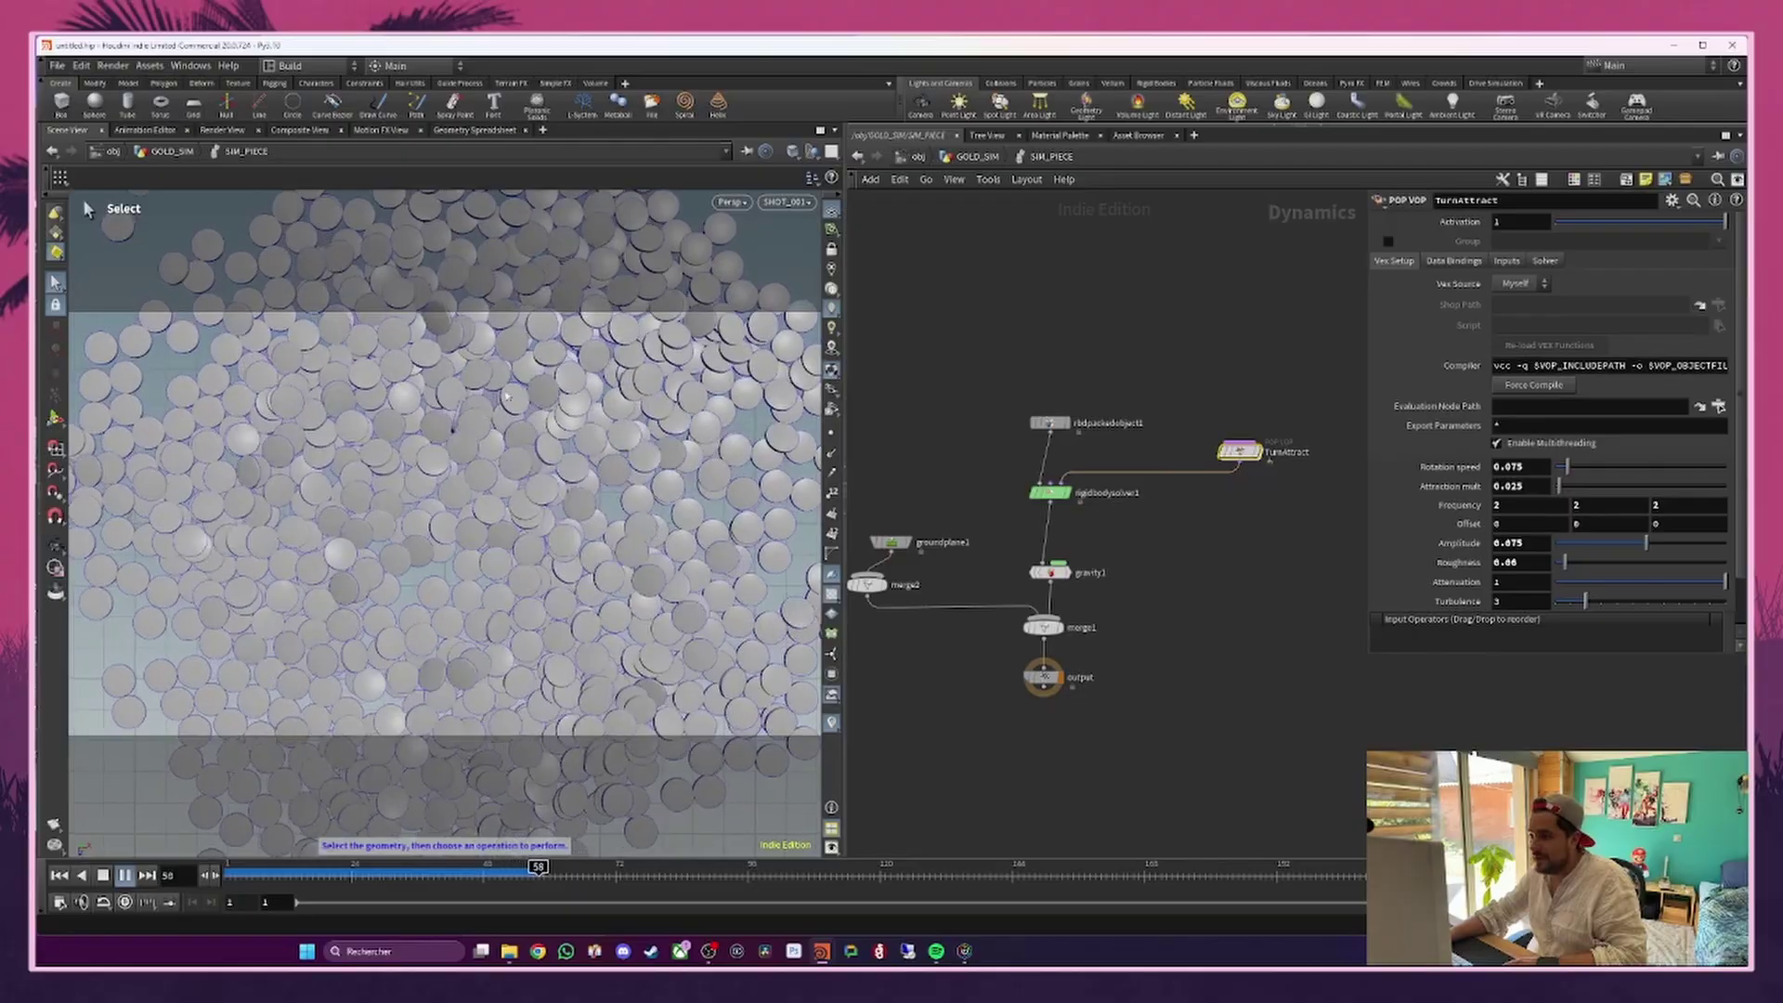
click(230, 876)
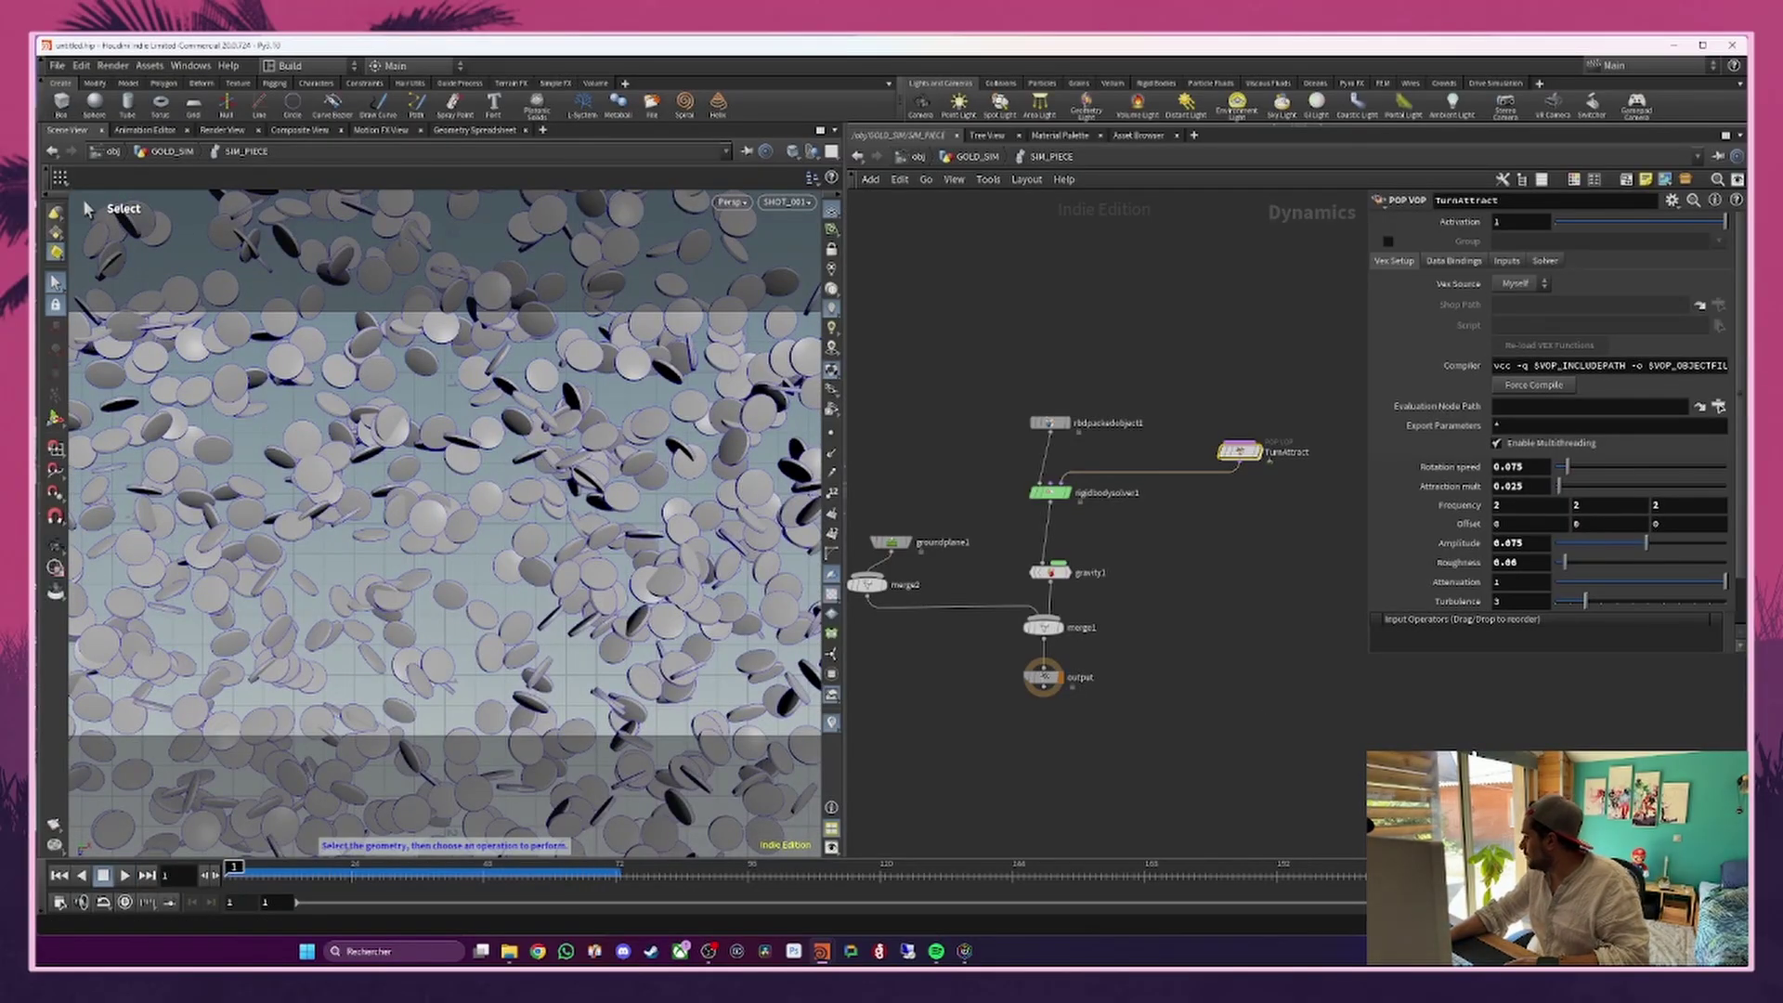
Step: In the GOLD_SIM network, set pointsfromvolume1's Point Separation to 0.15 and reset the playback to the first frame
click(975, 156)
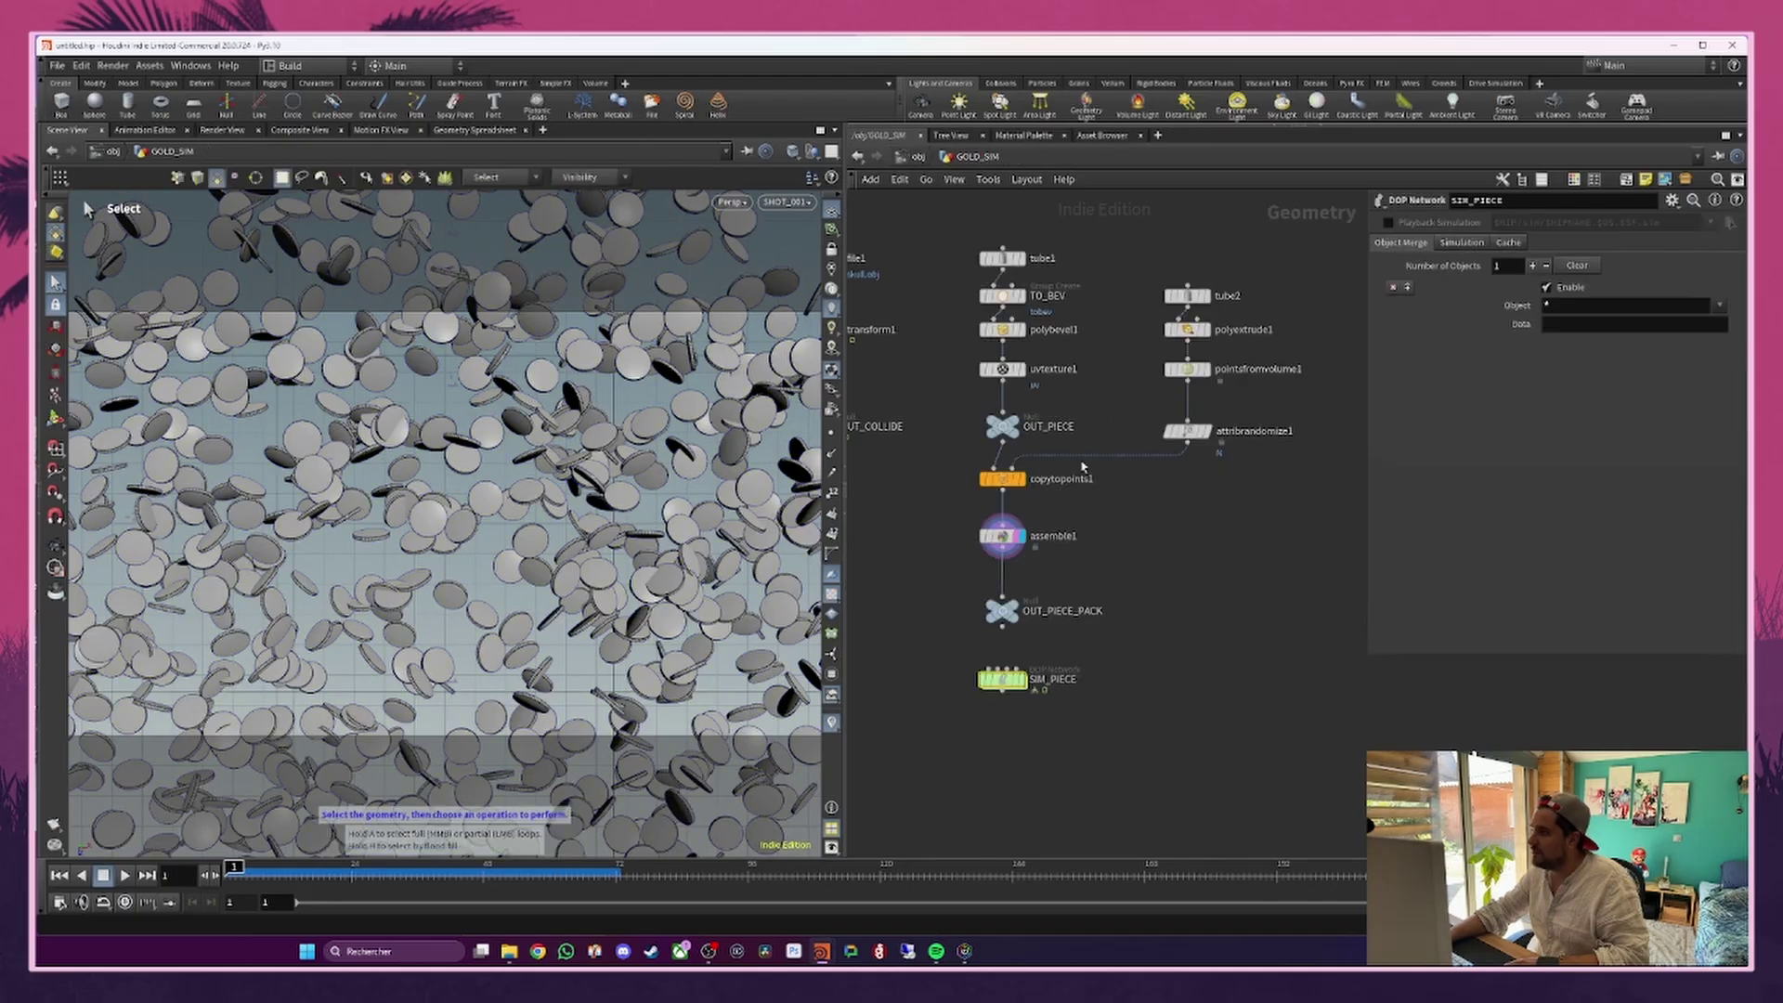
click(1179, 388)
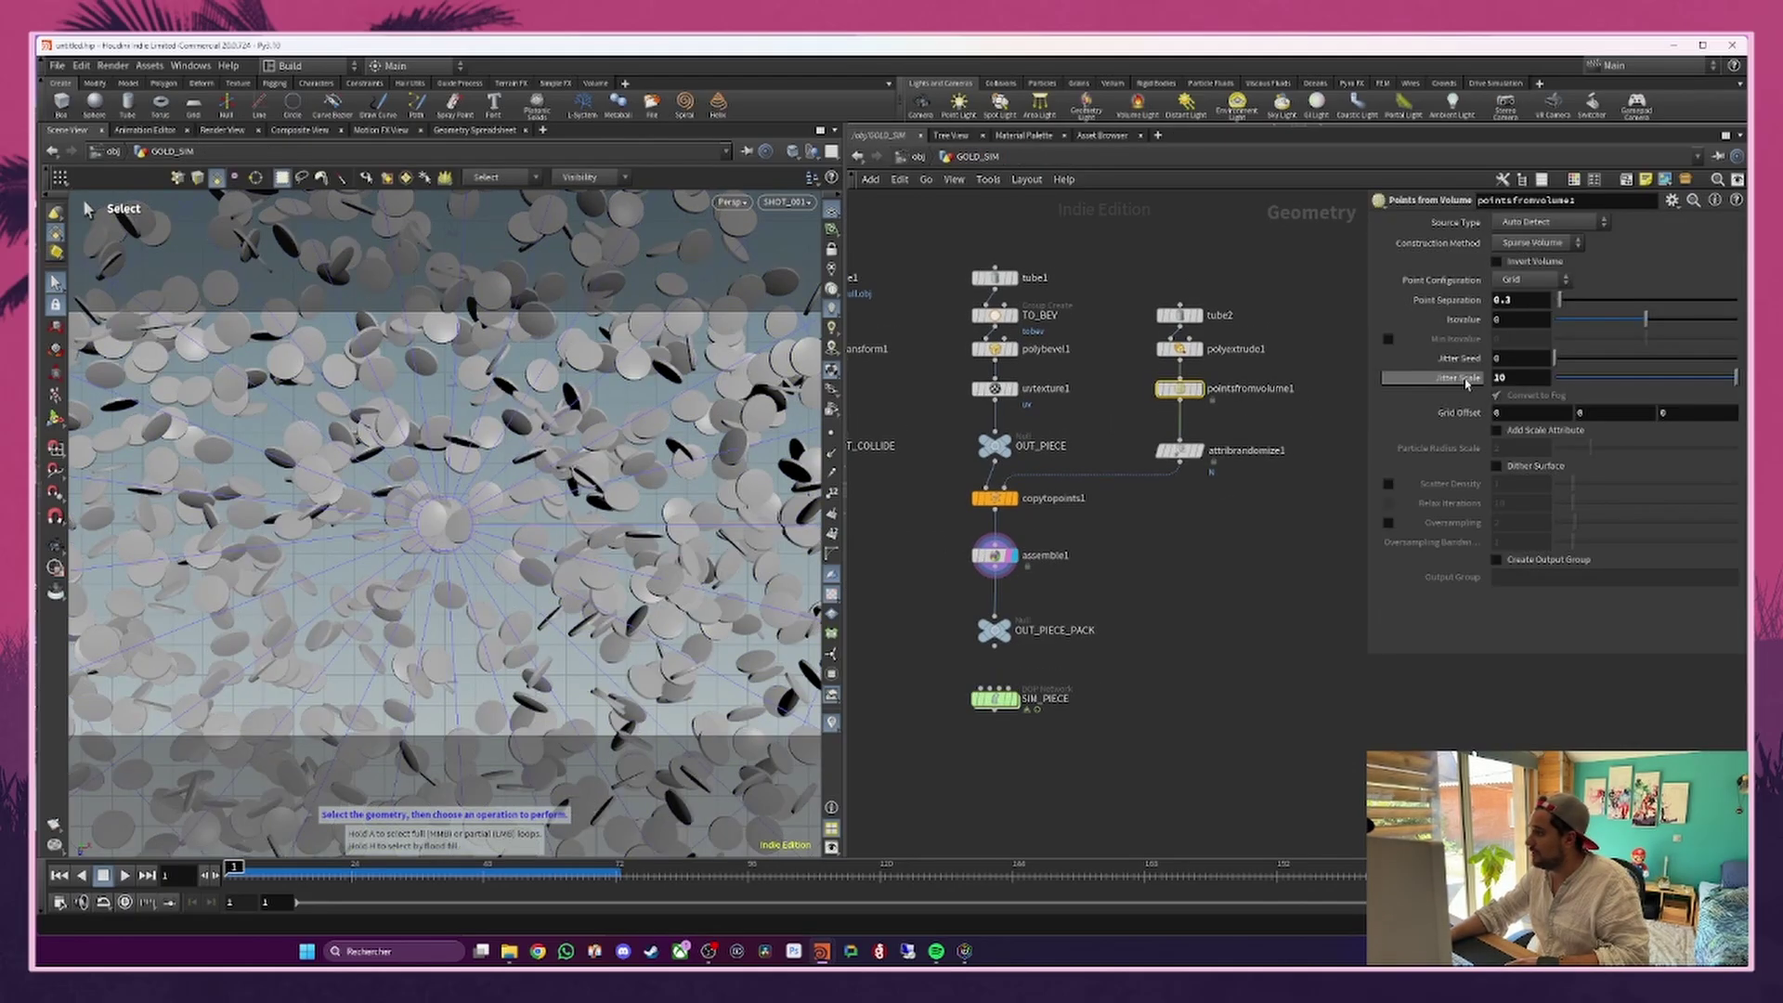
click(1517, 301)
text(5)
key(Return)
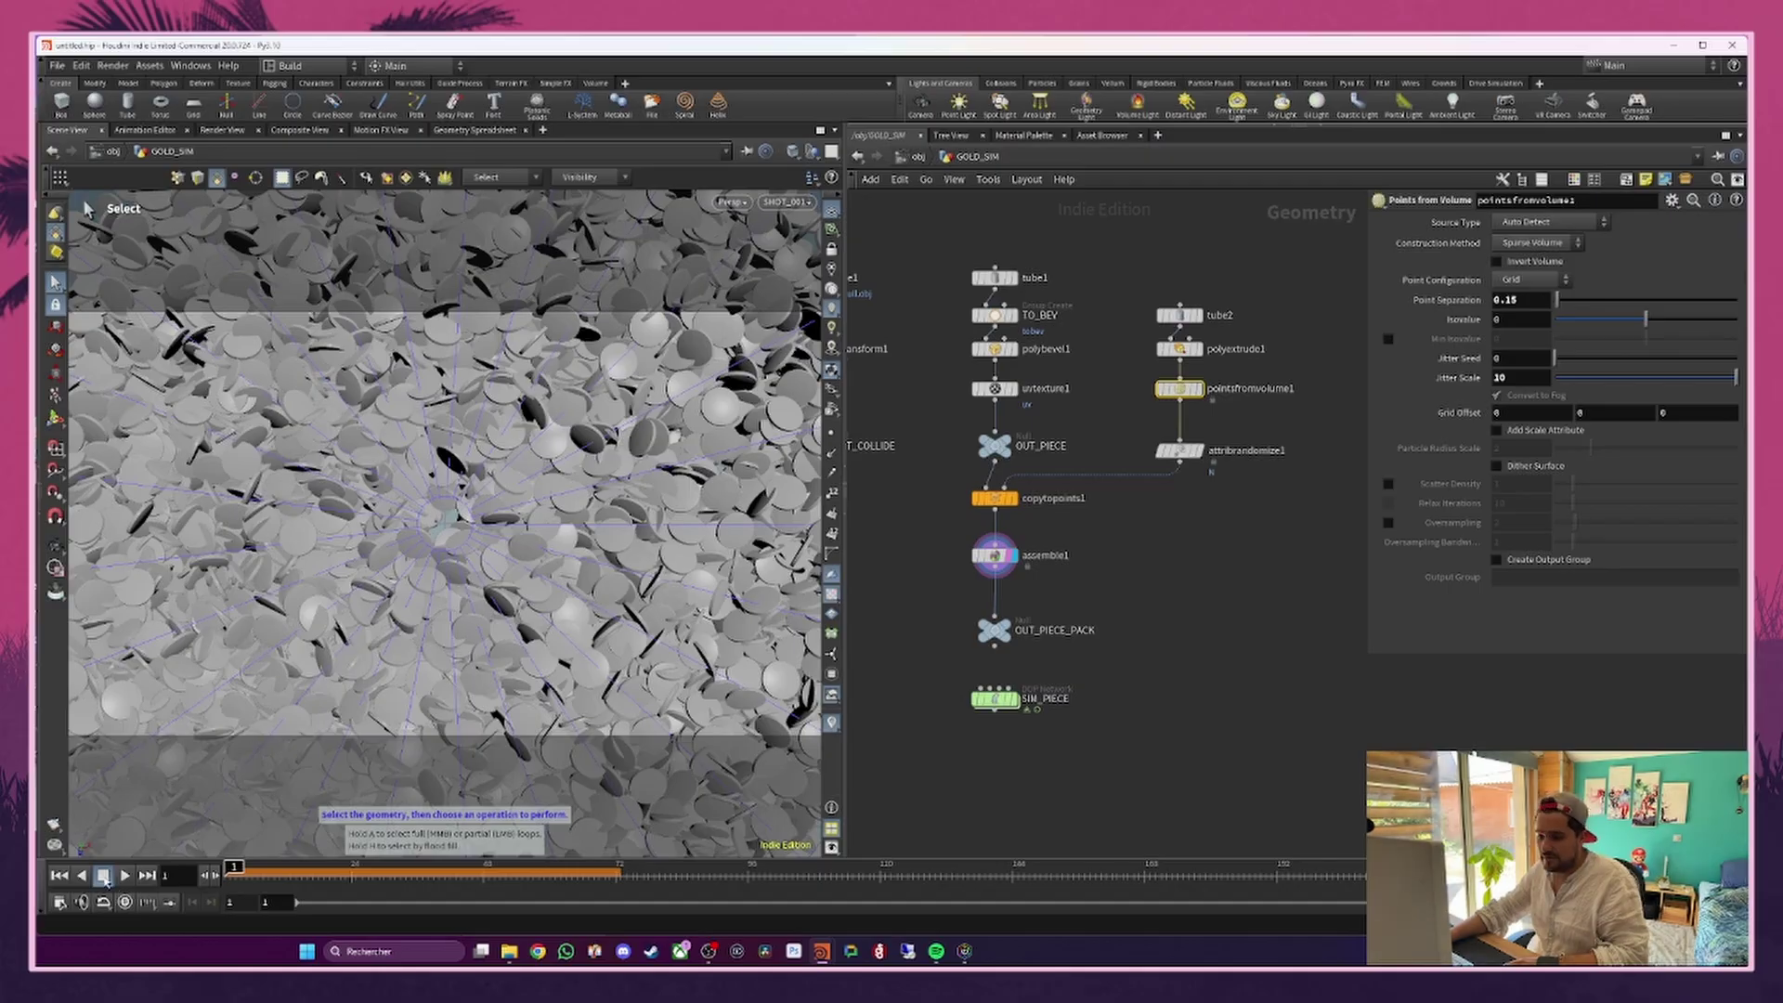
click(125, 875)
click(60, 875)
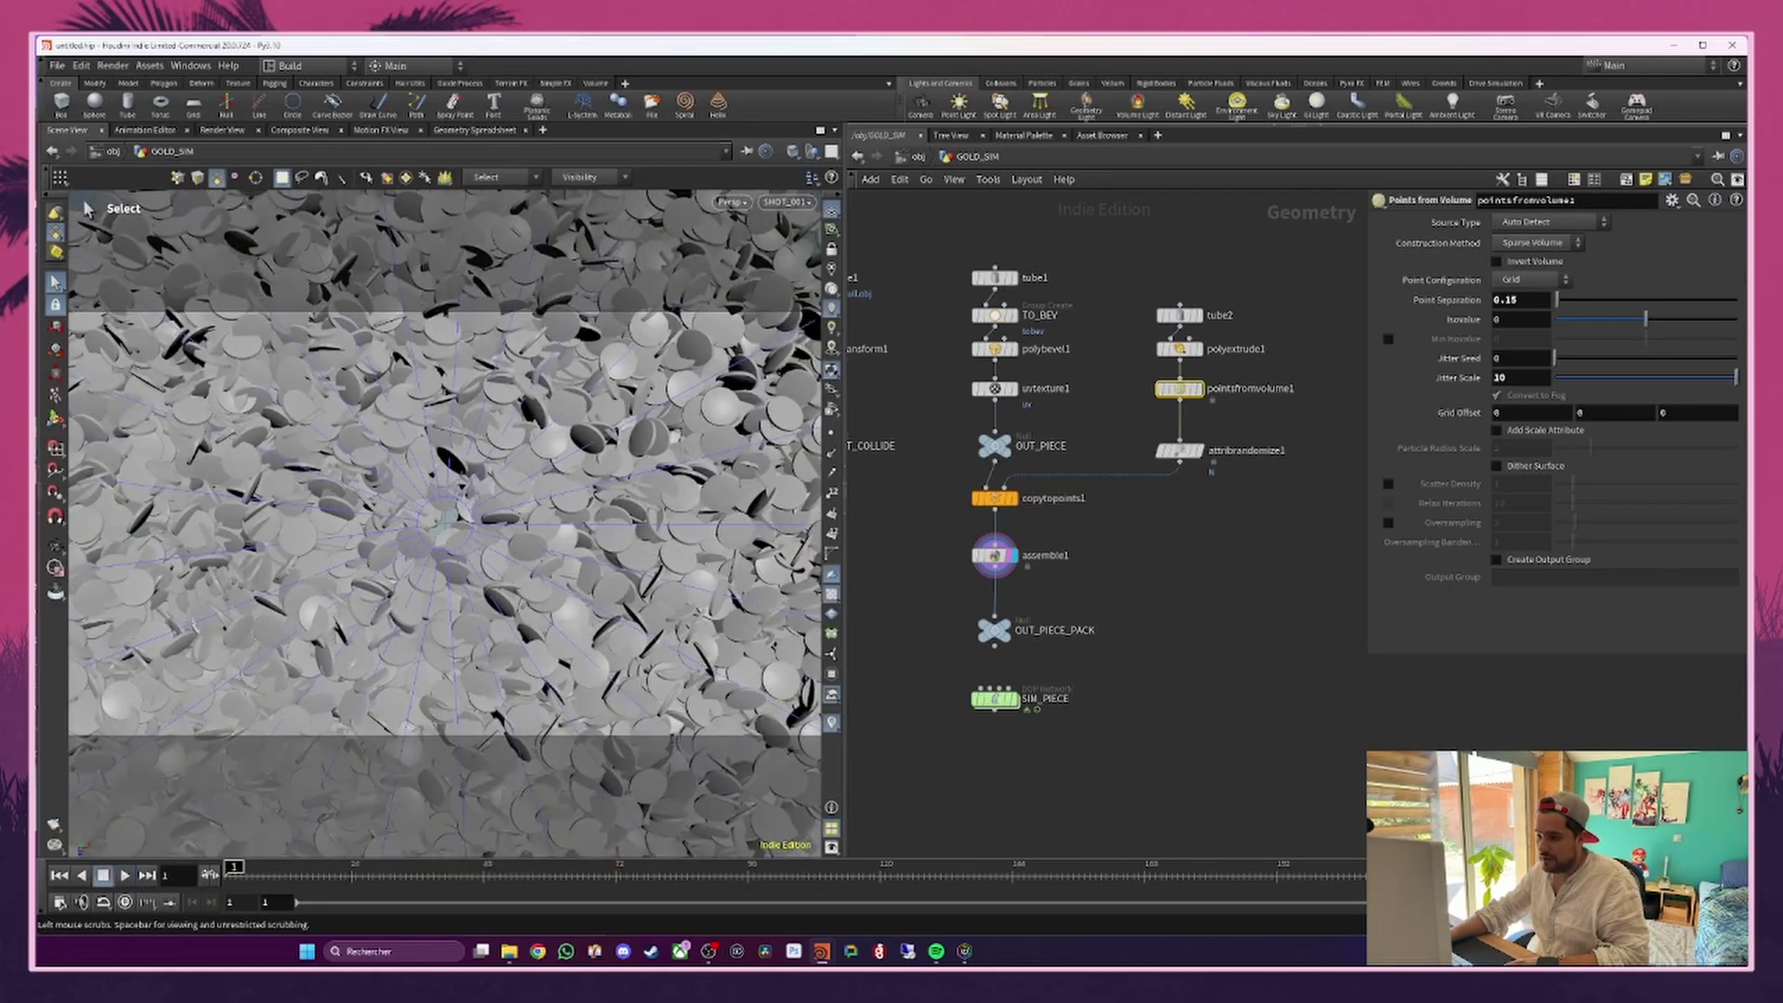
Step: Play the denser coin simulation inside SIM_PIECE and inspect the whole coin ring from outside the camera over its first frames
click(997, 701)
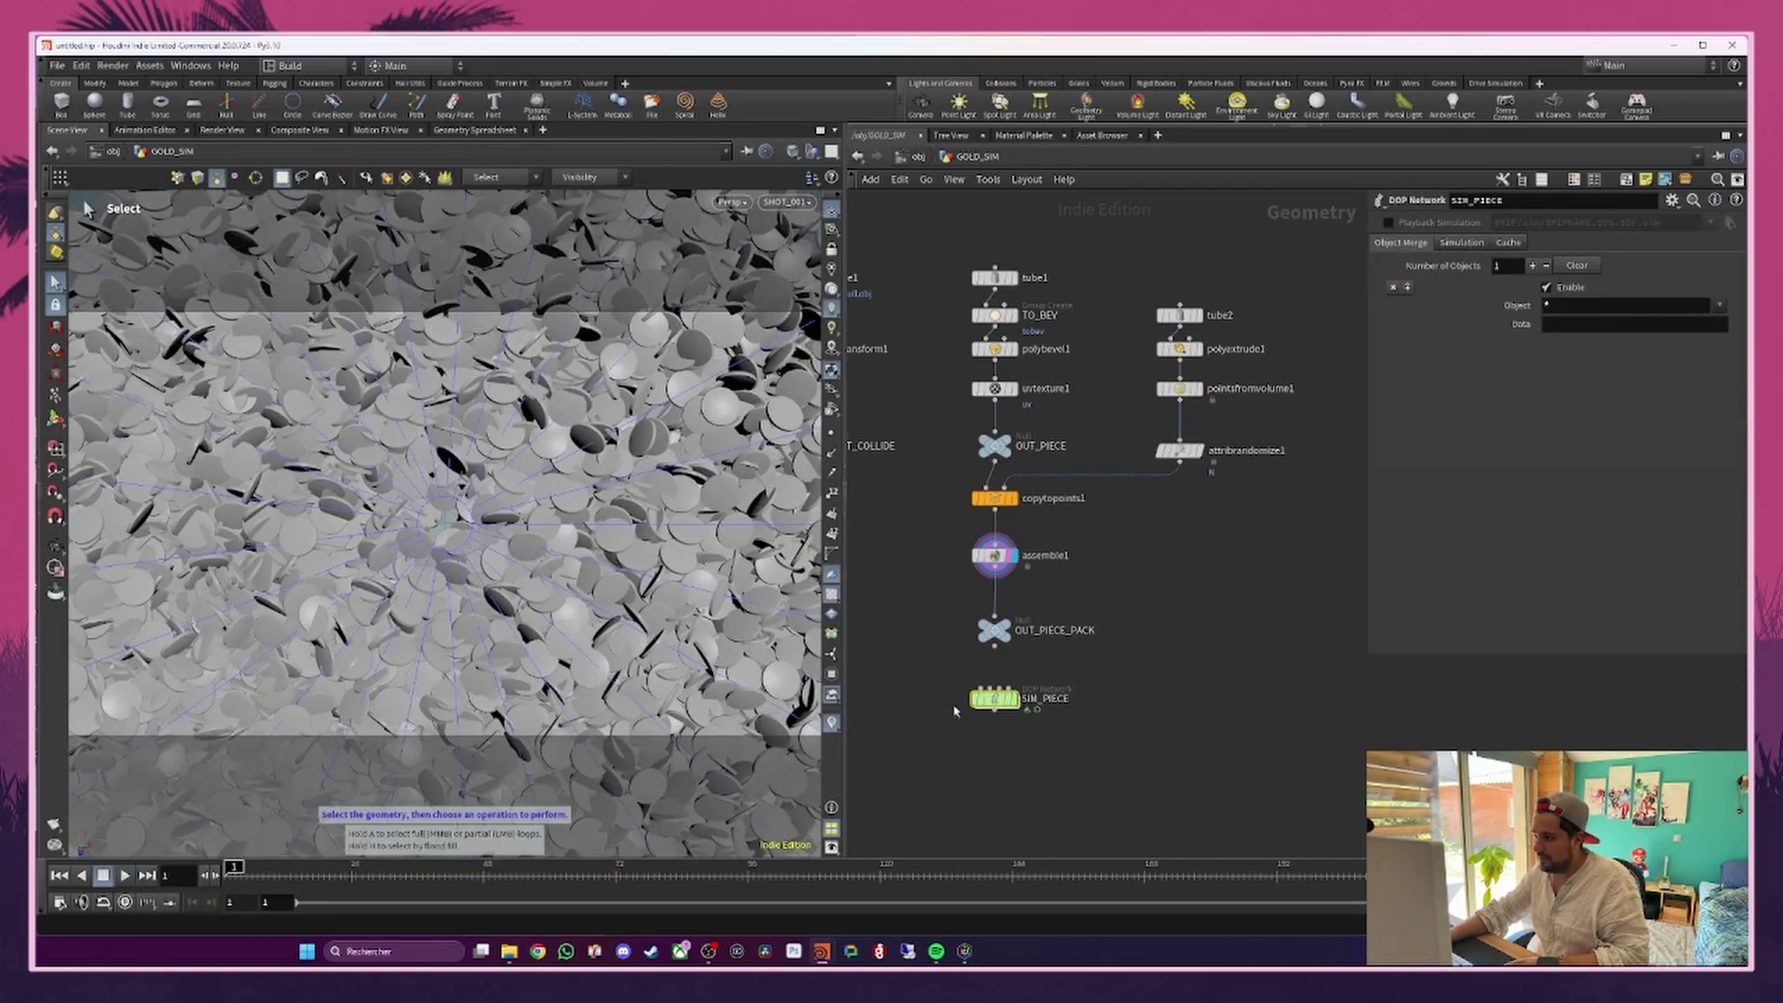
double_click(994, 698)
click(125, 875)
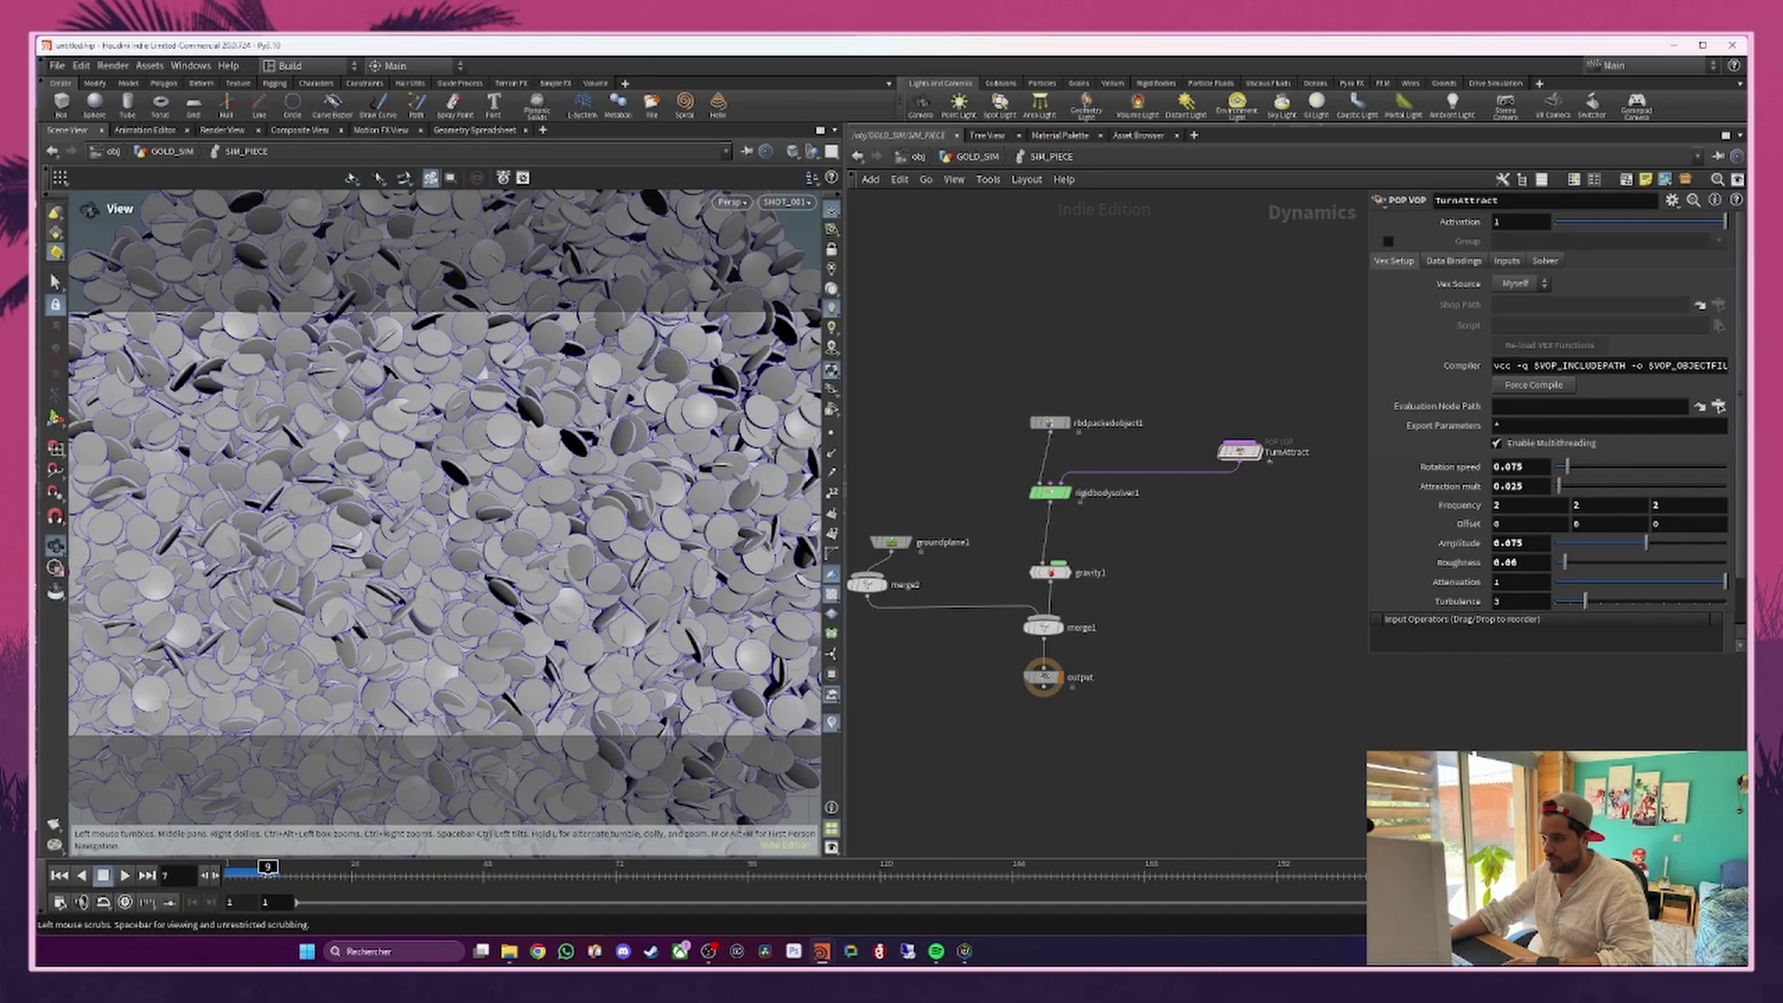
alt+drag(424, 609, 445, 576)
scroll(486, 491, down, 5)
click(241, 874)
drag(240, 876, 250, 882)
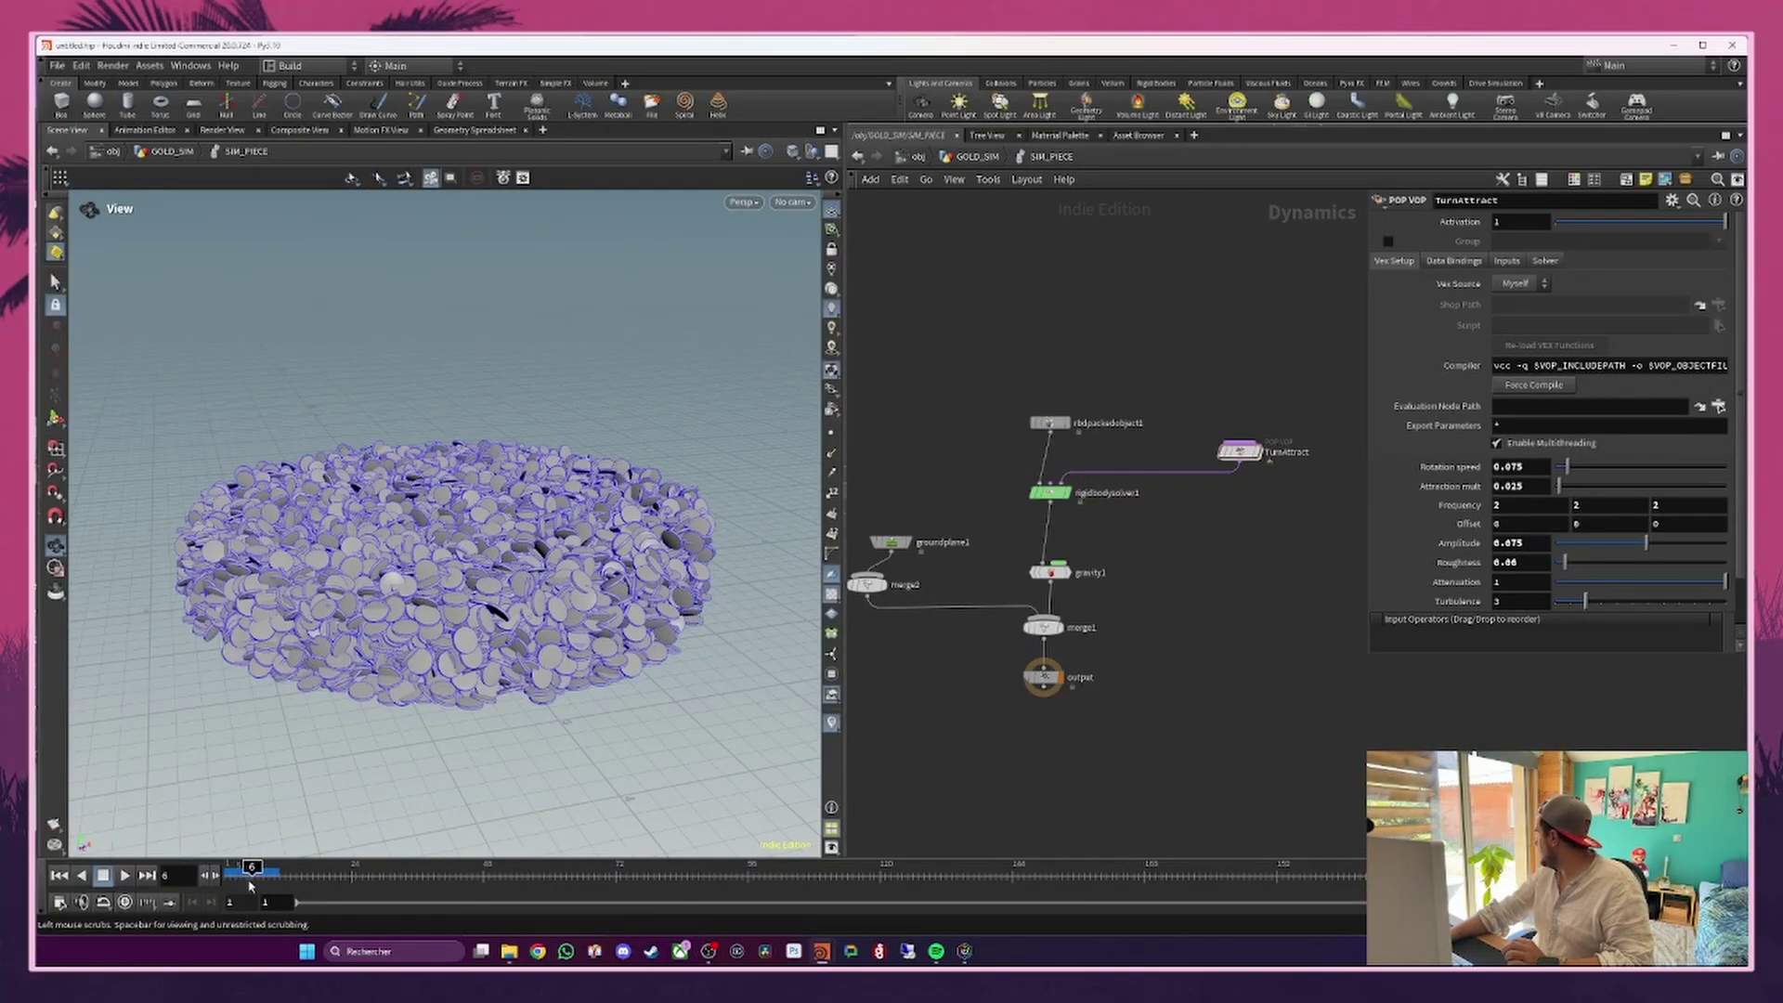
Step: Look through the SHOT_001 camera again and connect staticobject1 to merge2 in the SIM_PIECE network
click(792, 201)
click(836, 409)
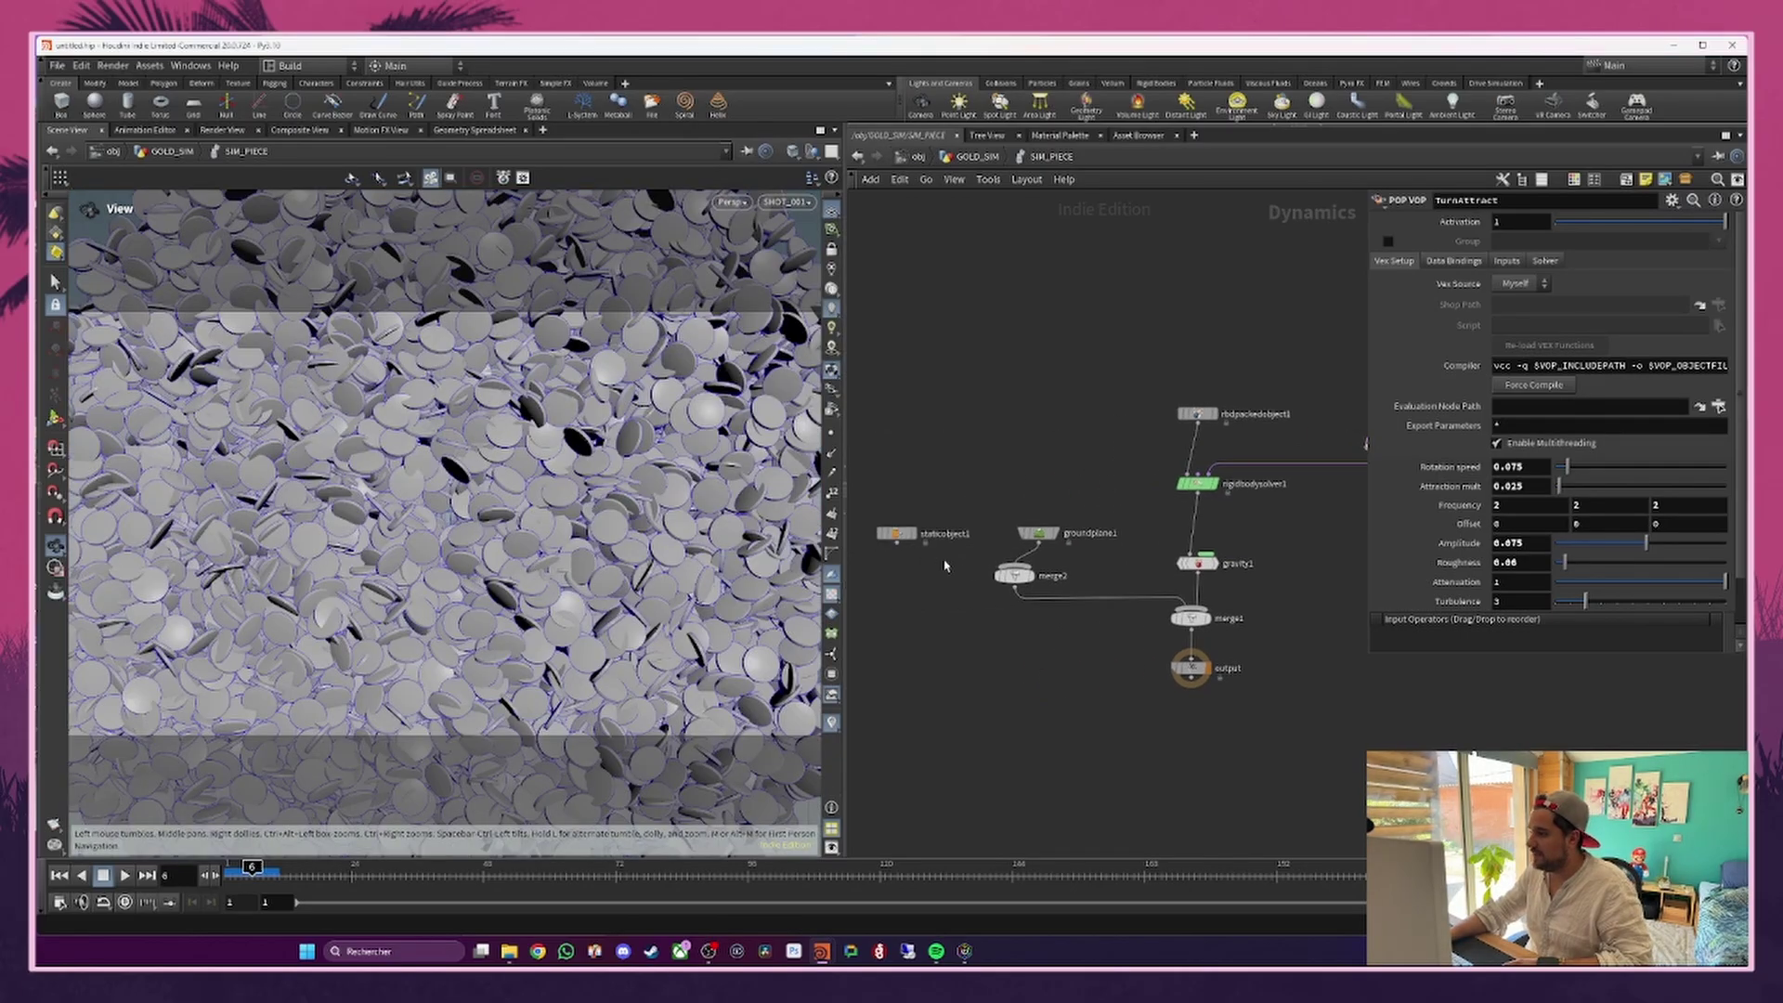
click(896, 543)
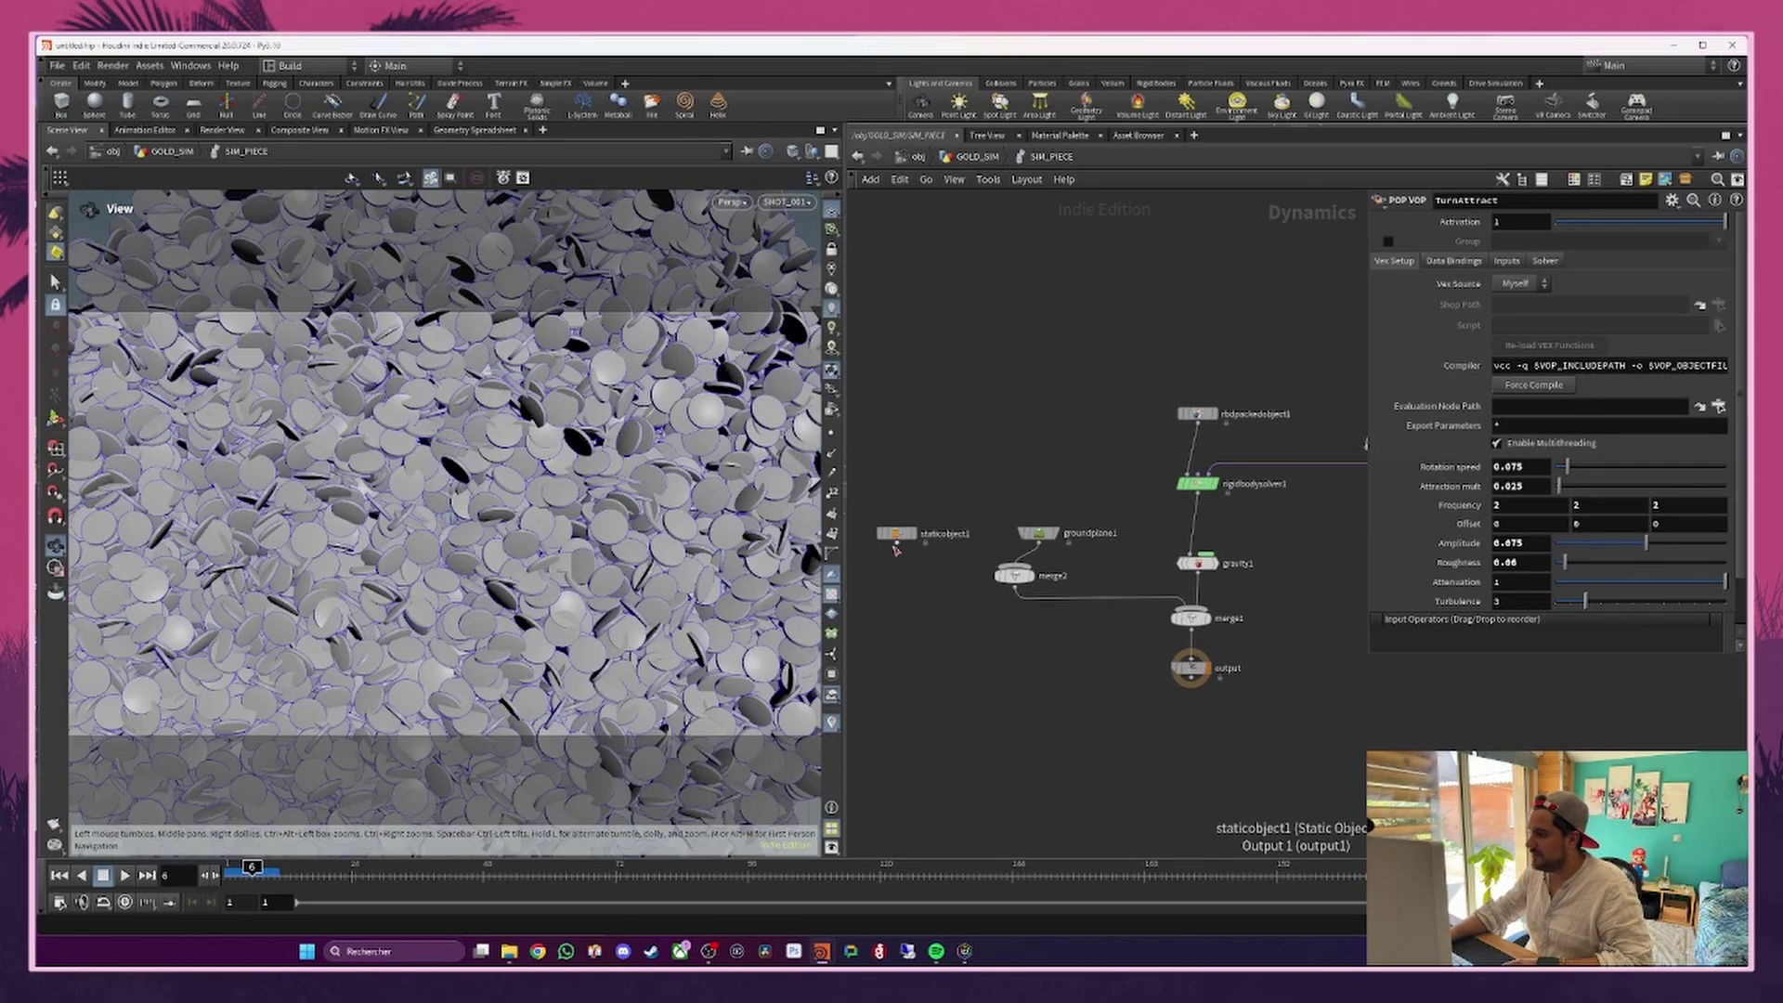
click(977, 568)
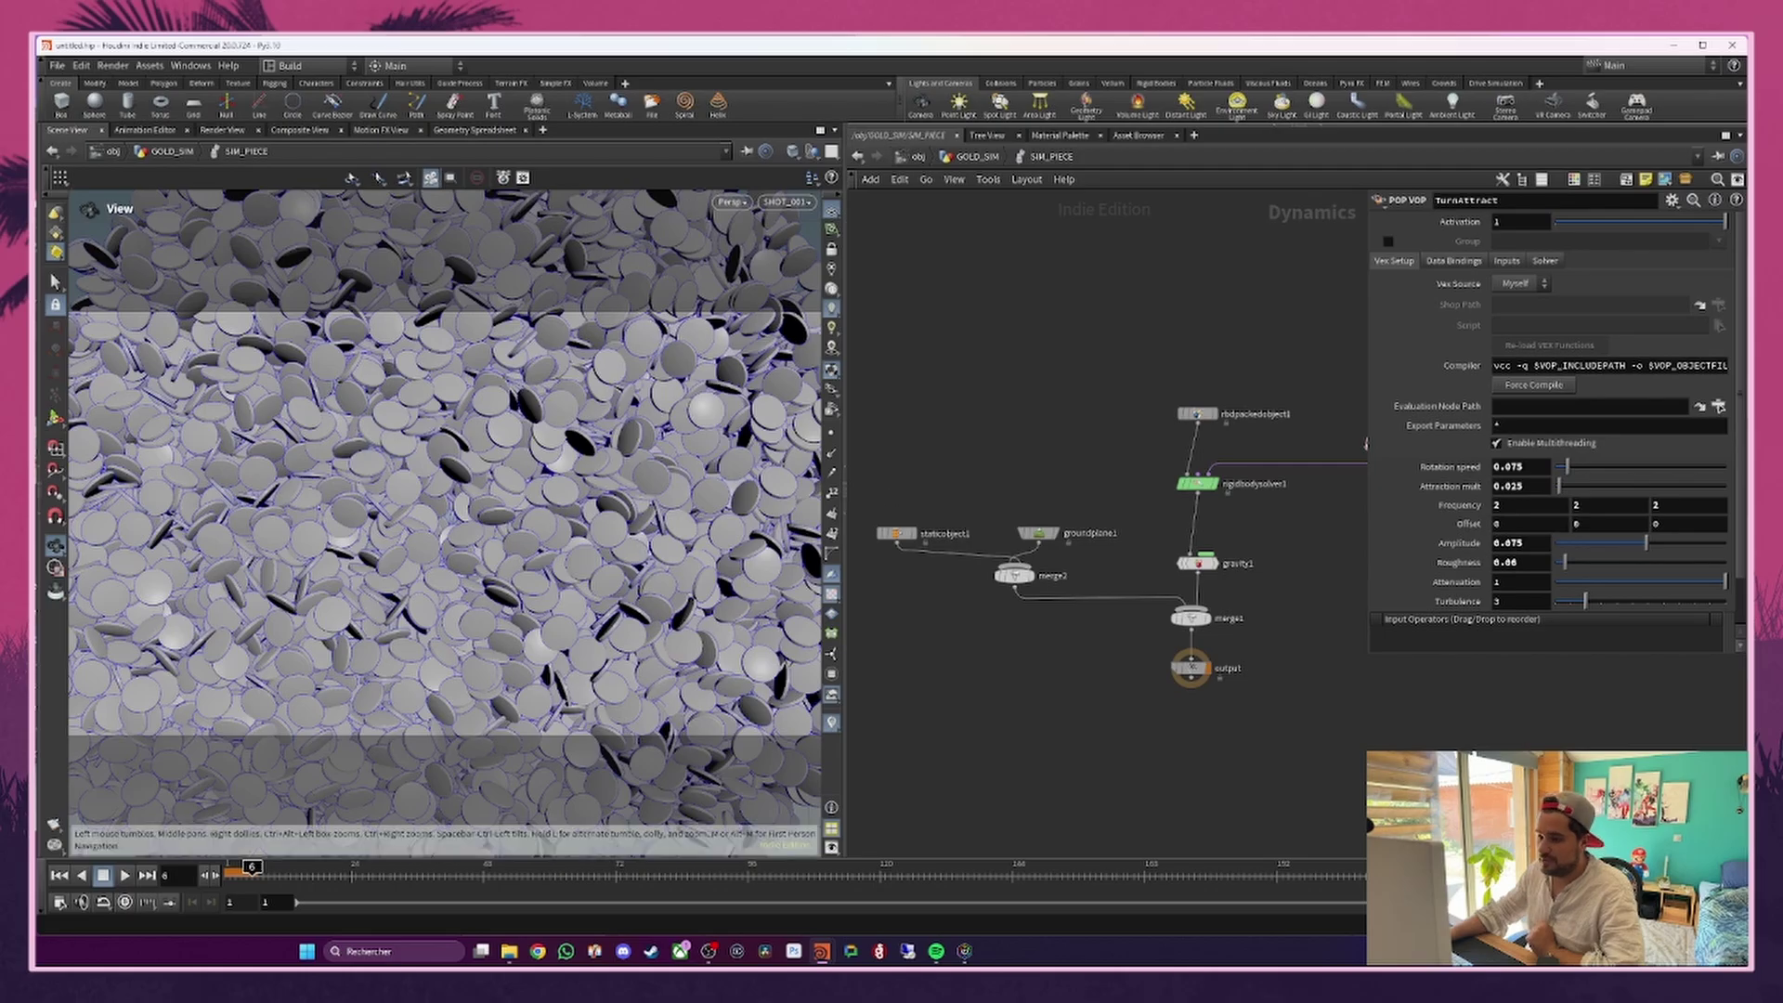
Step: Render a flipbook of the simulation from the first frame, review it, and close the player
click(58, 875)
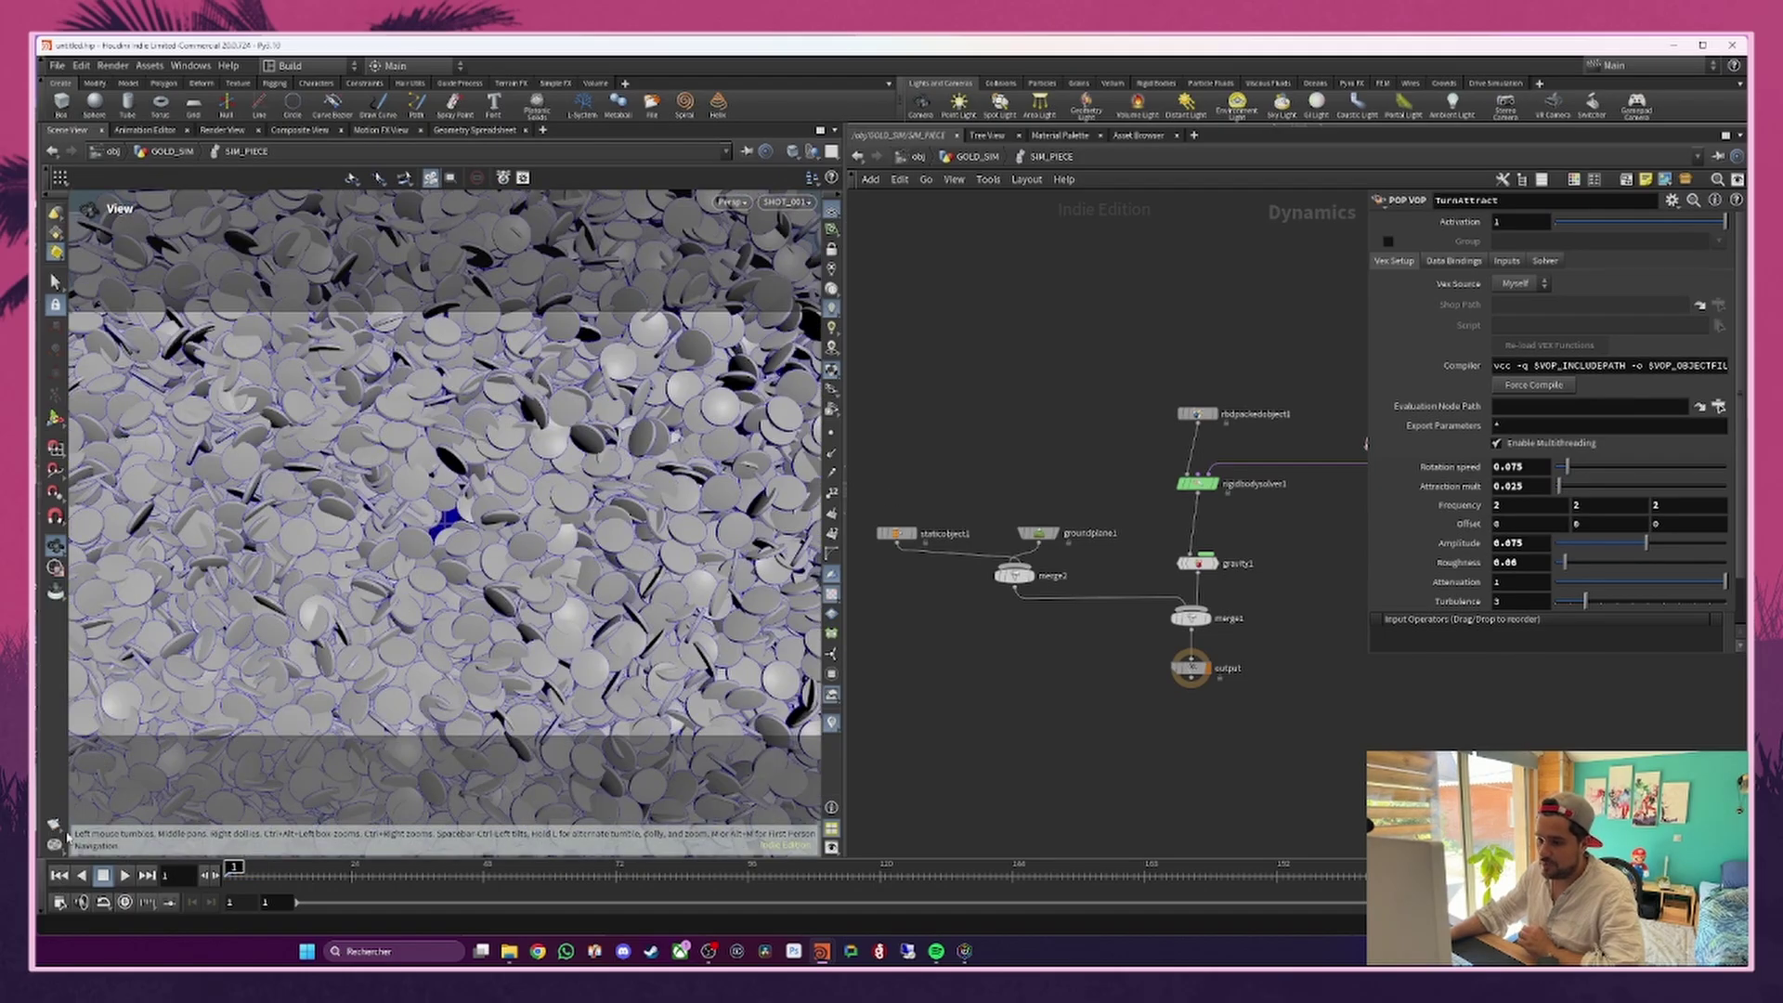
click(56, 841)
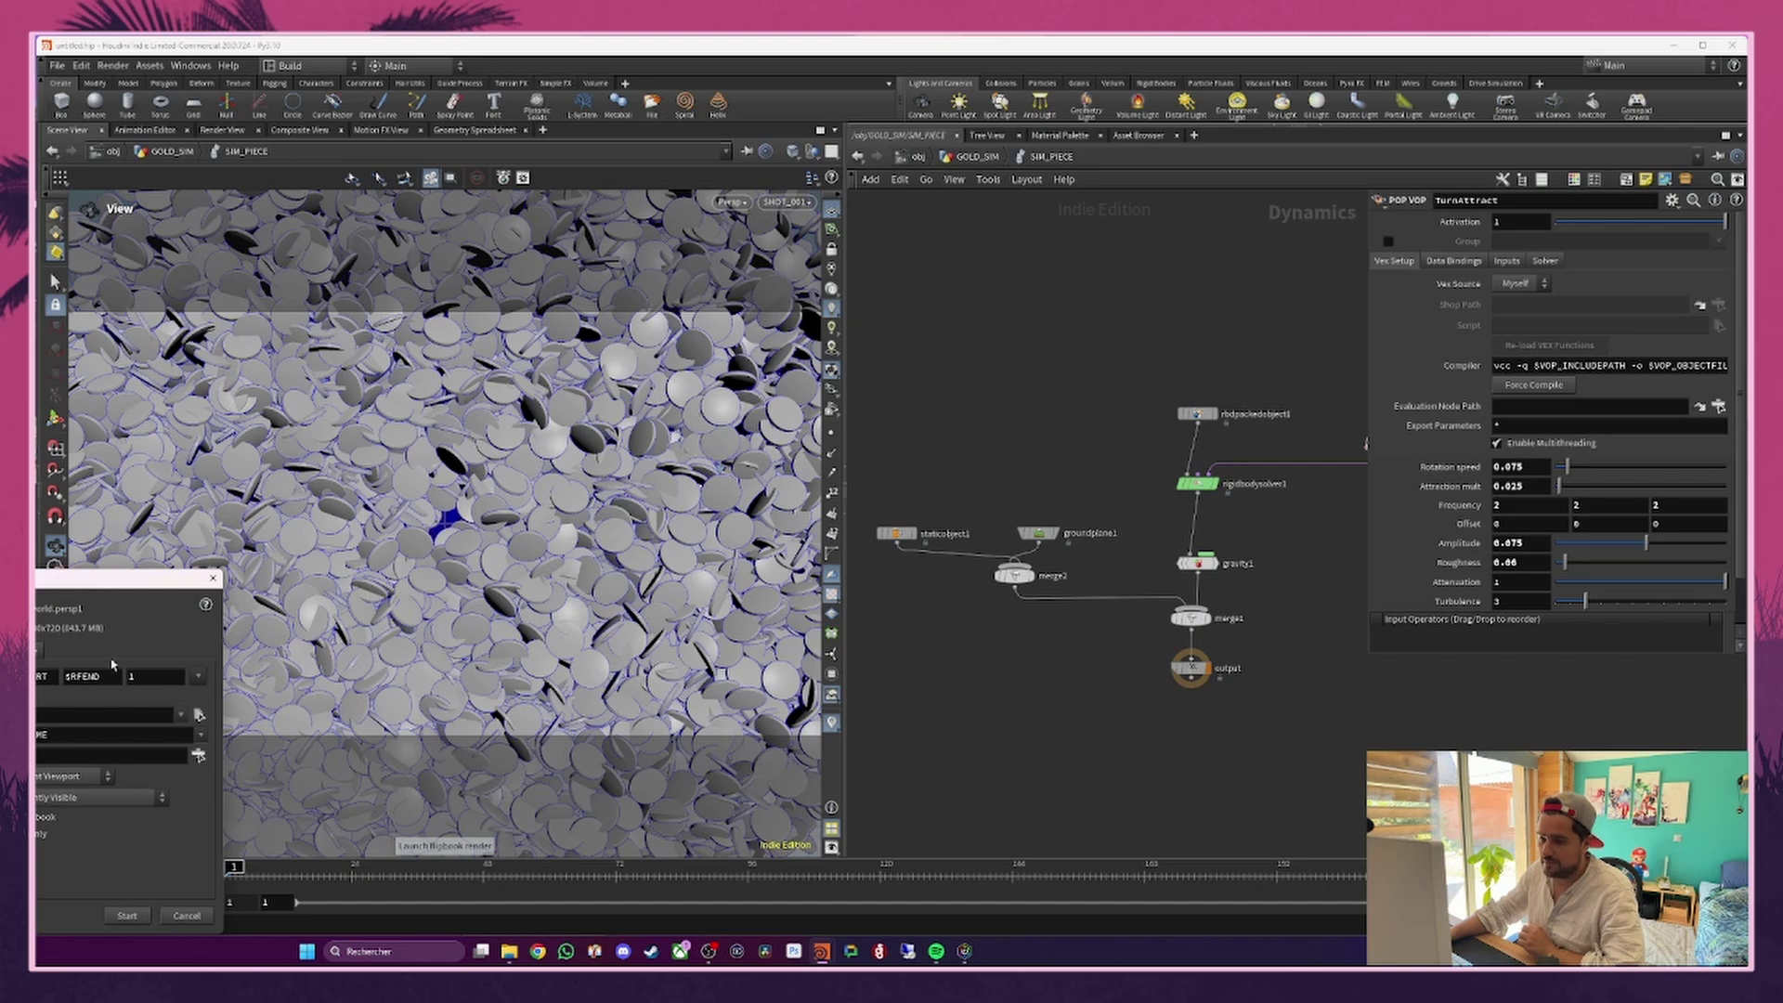
click(128, 915)
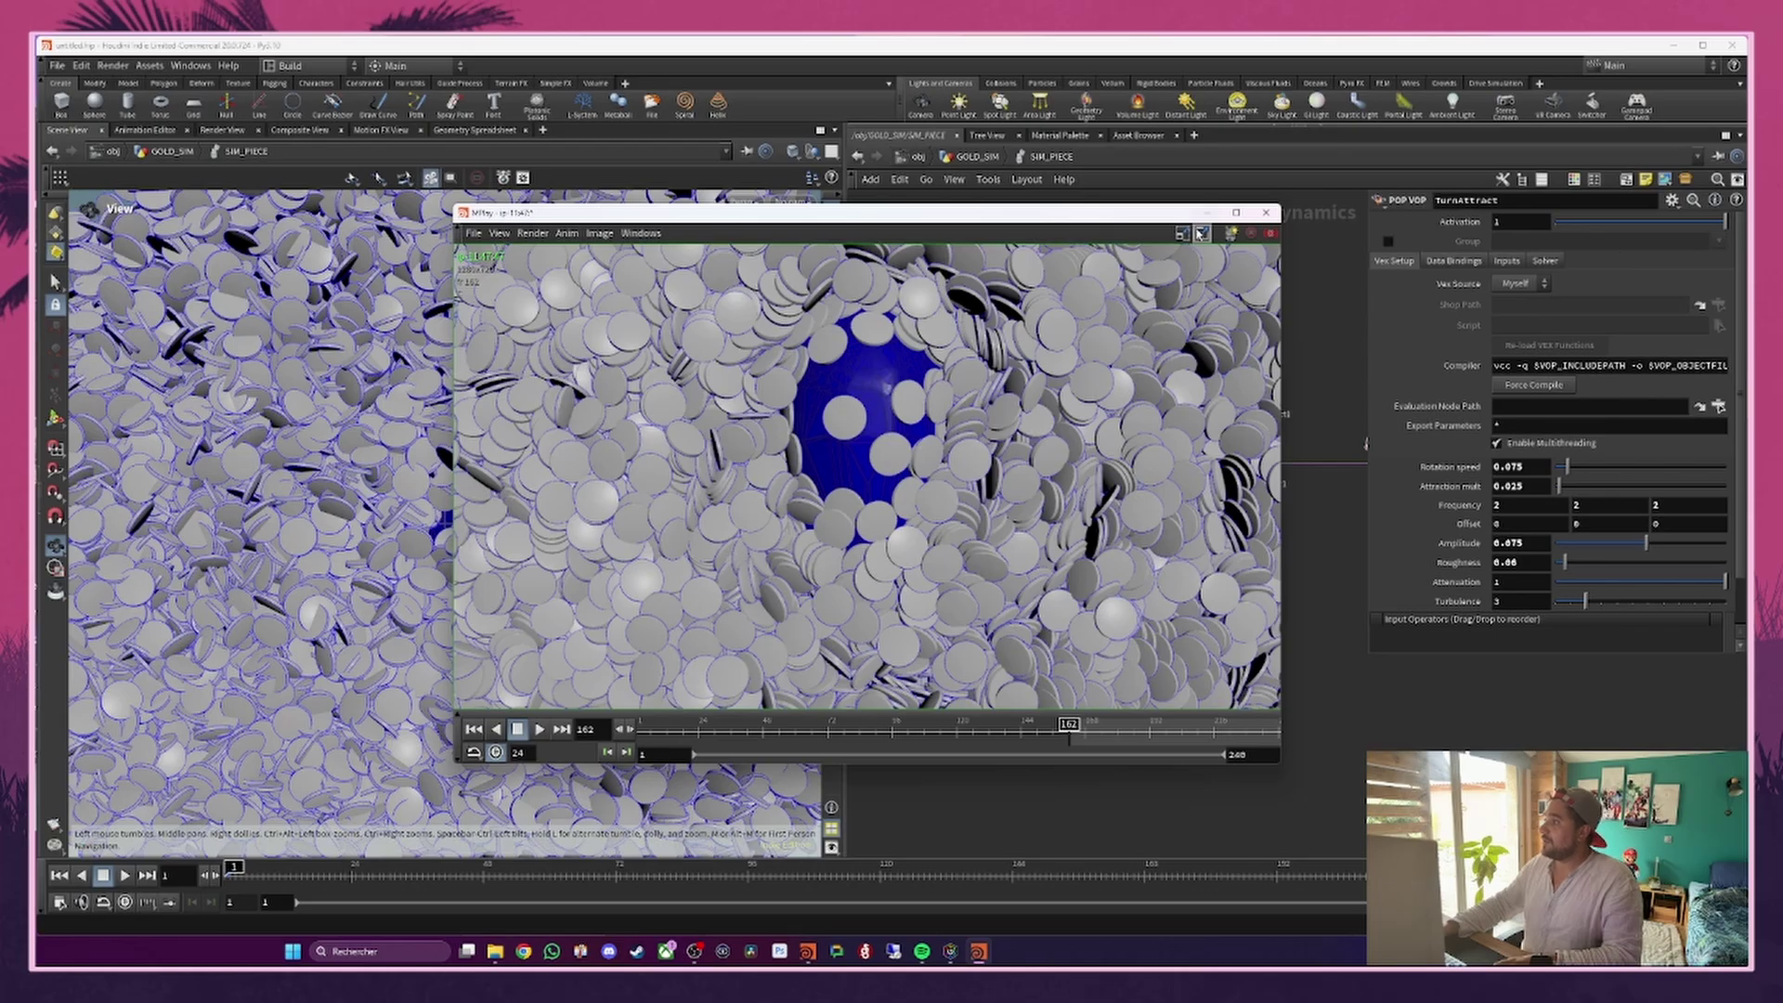
click(1265, 212)
Step: Go to frame 40 and, at object level, add an Environment Light between SHOT_001 and GOLD_SIM
scroll(1185, 538, down, 3)
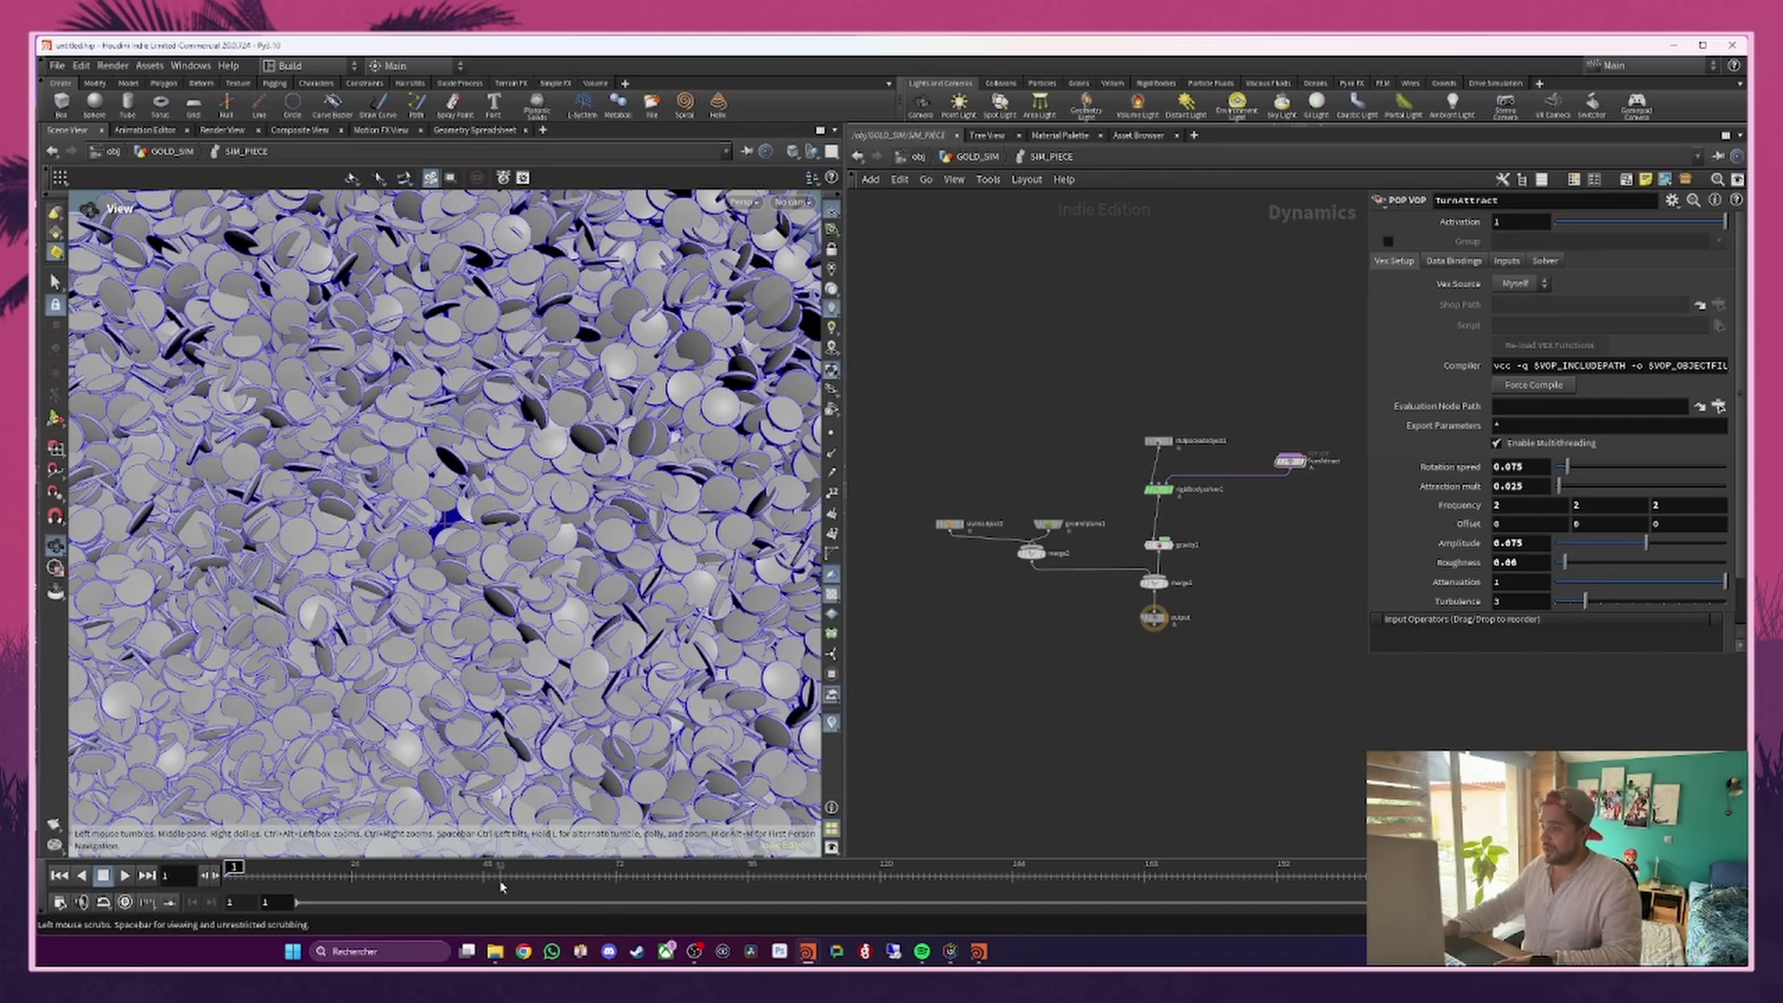
click(439, 873)
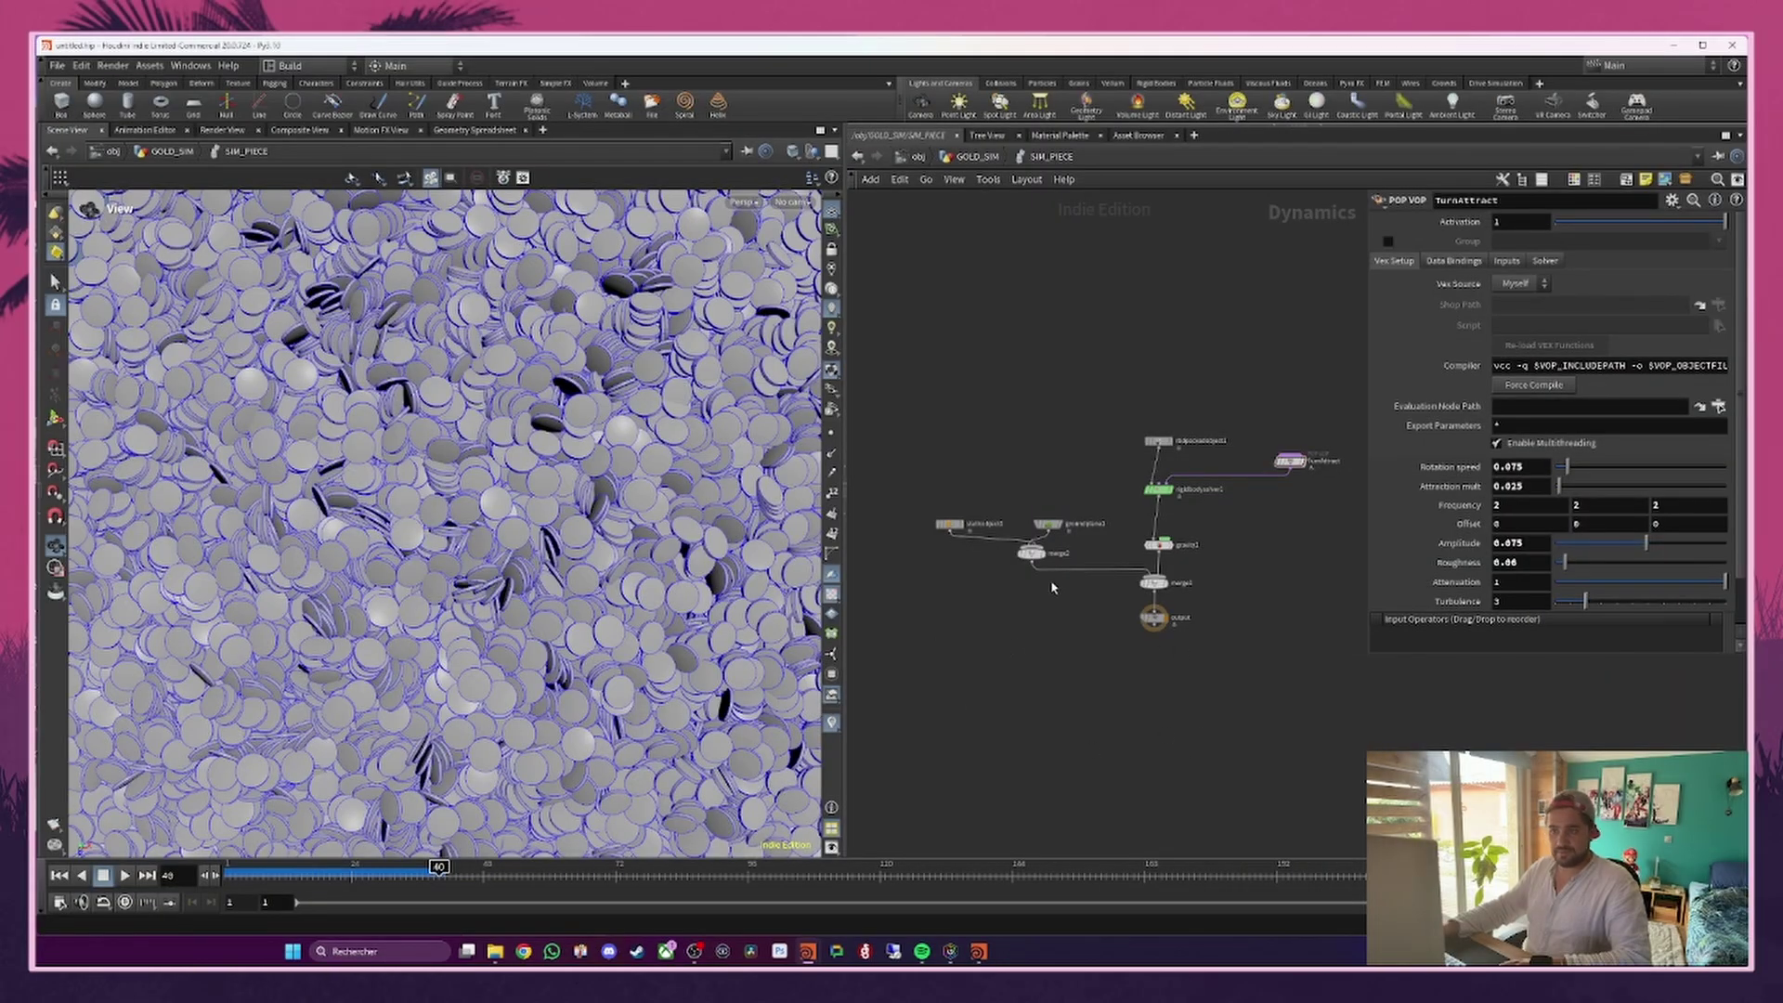
click(916, 156)
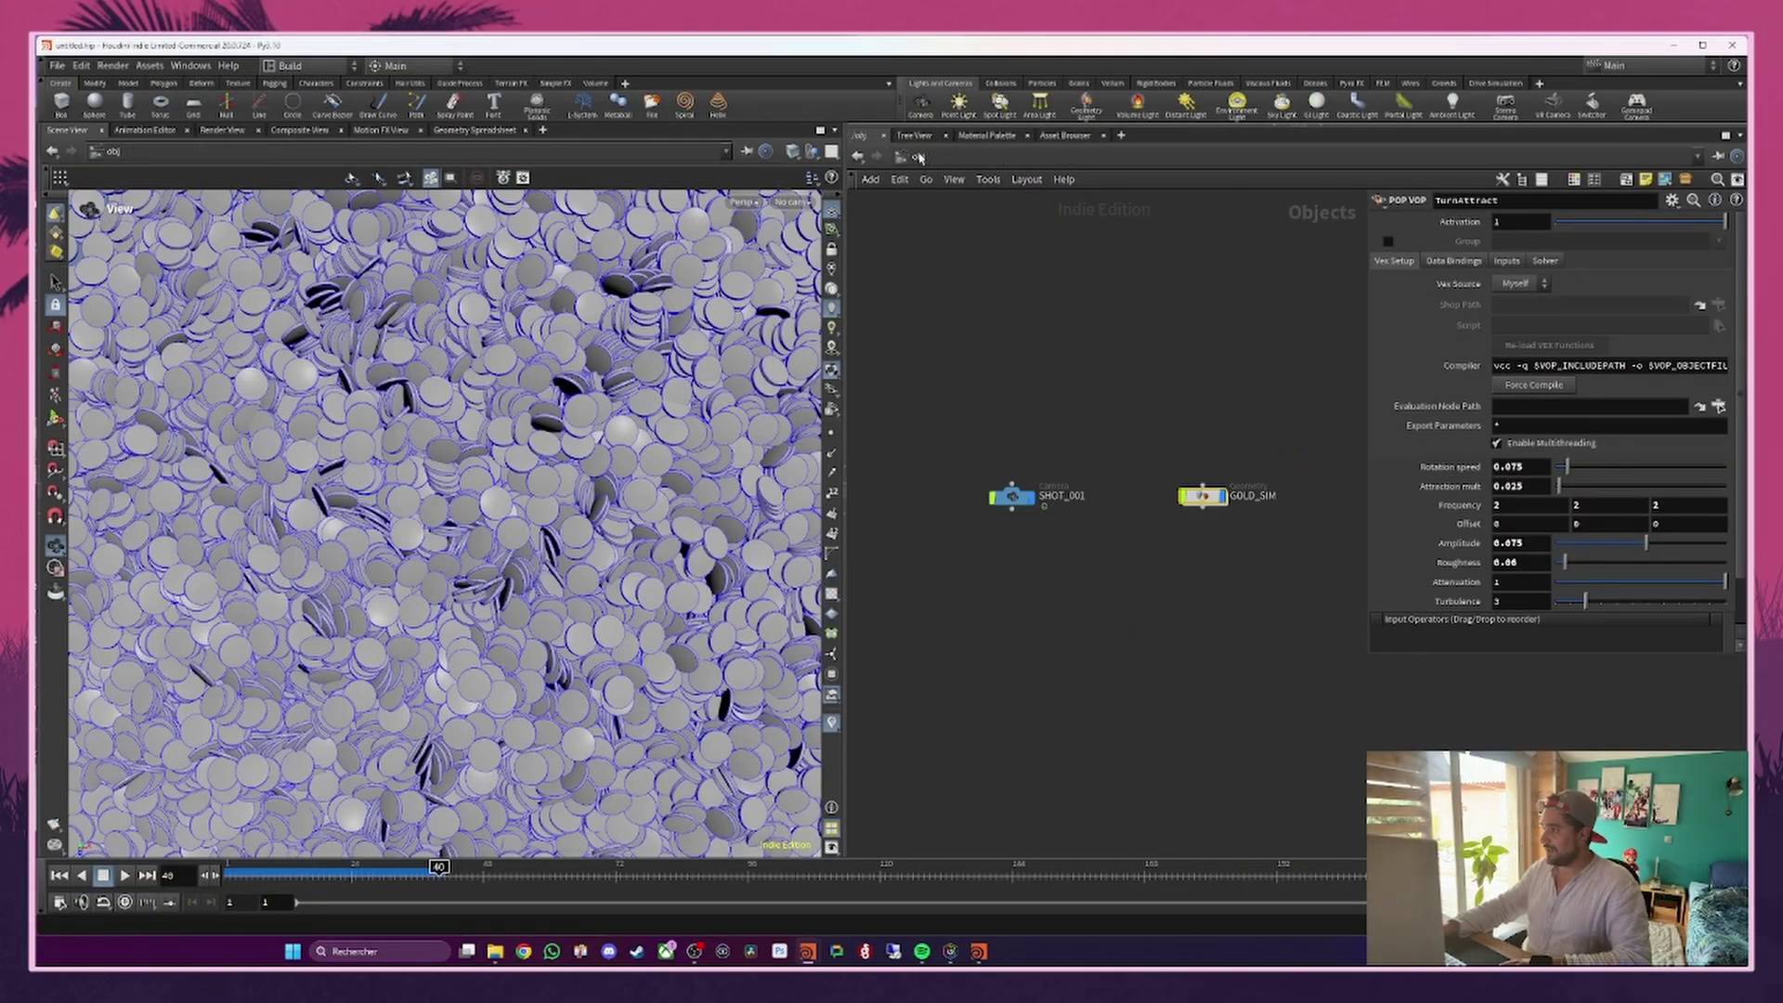
drag(1014, 497, 912, 496)
key(Tab)
text(en)
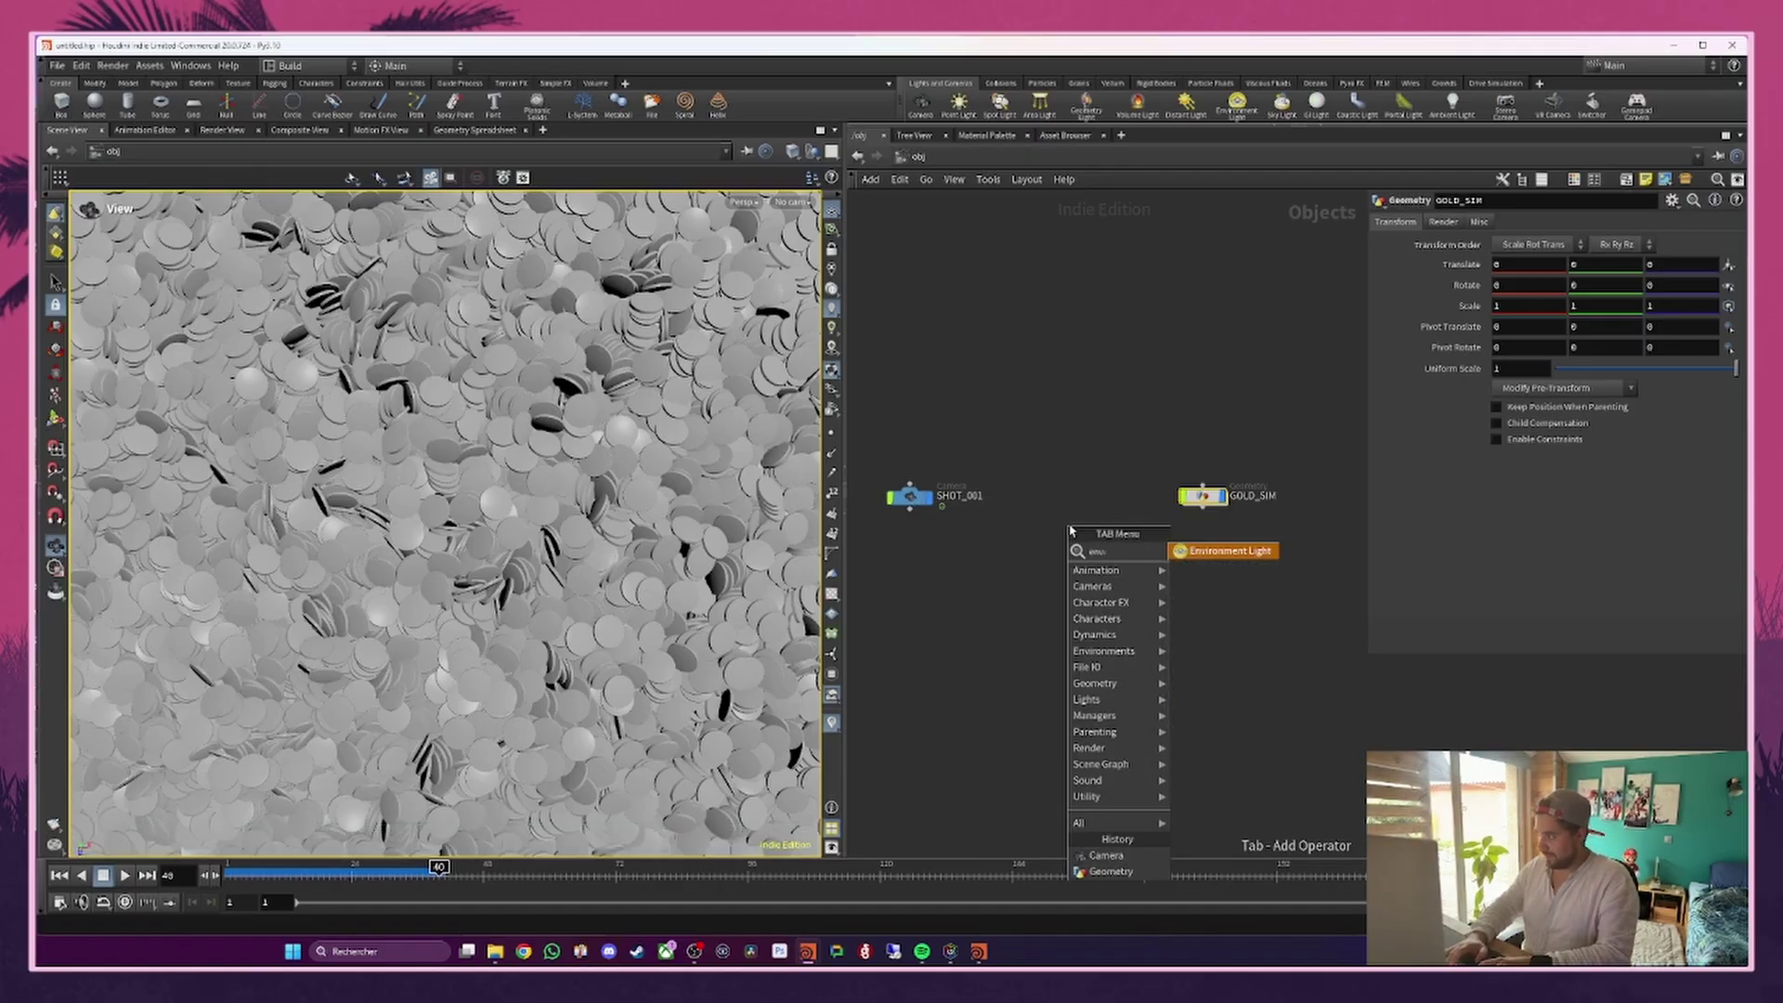
key(Return)
click(1068, 525)
drag(1075, 531, 1057, 503)
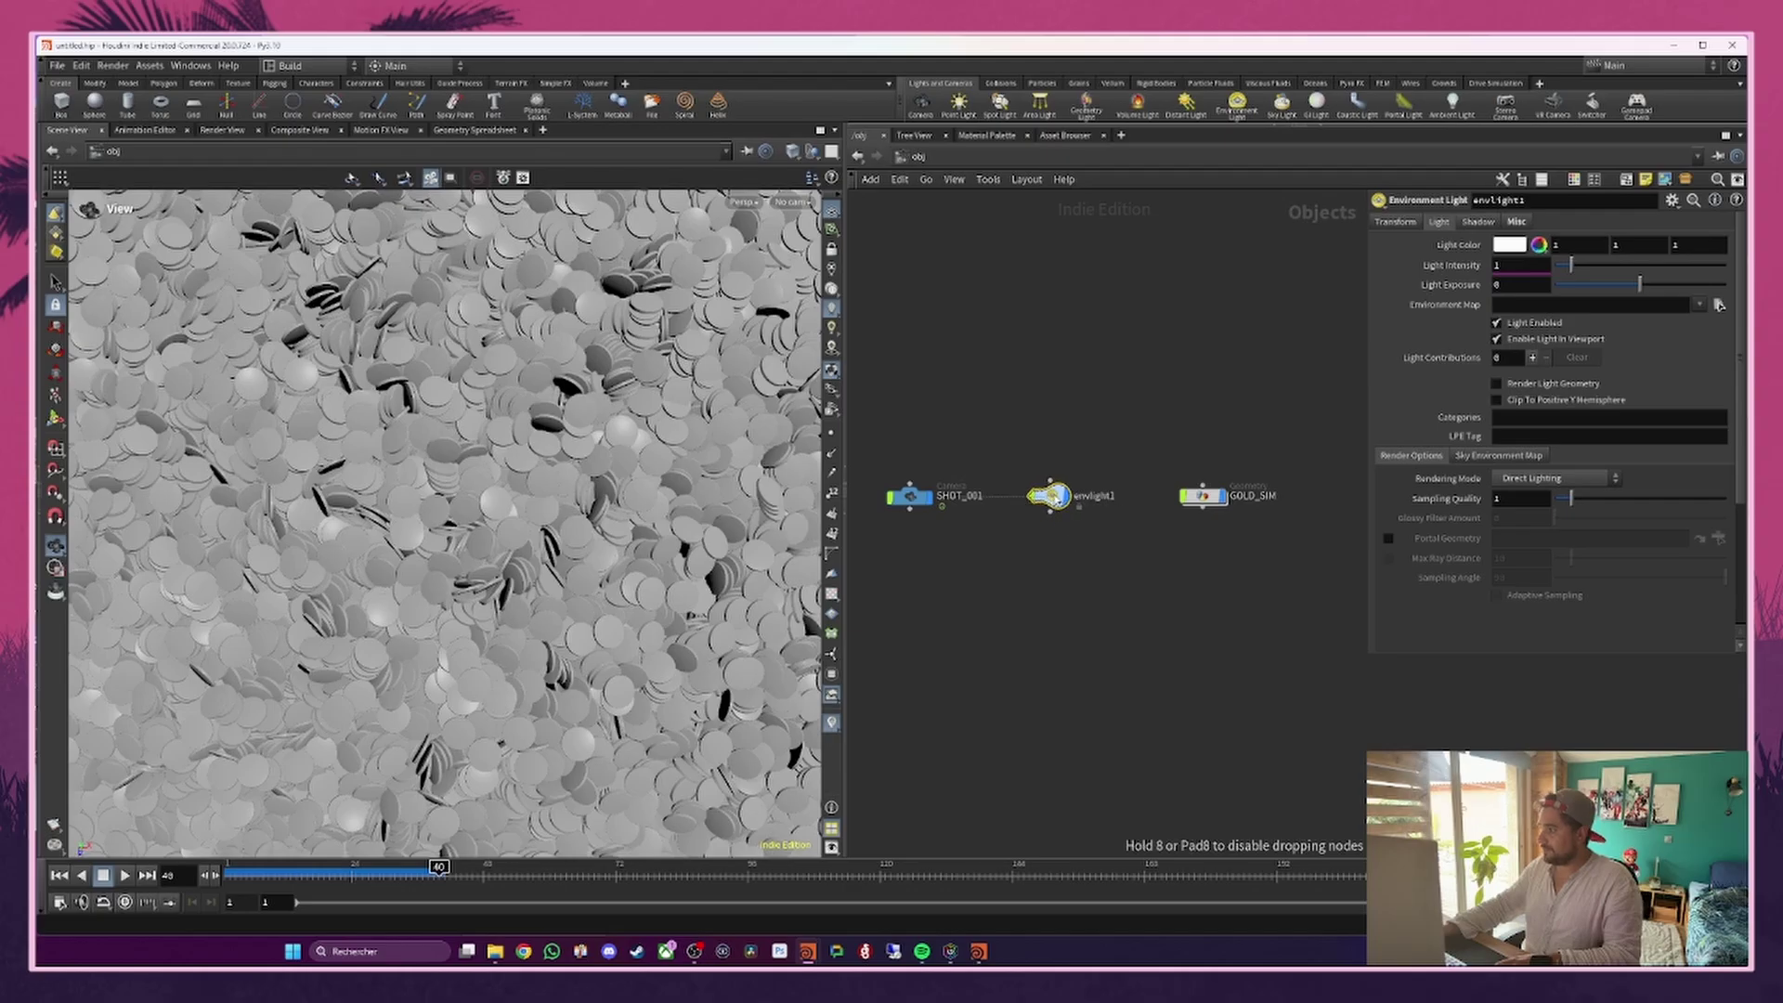
middle_drag(1137, 457, 1107, 459)
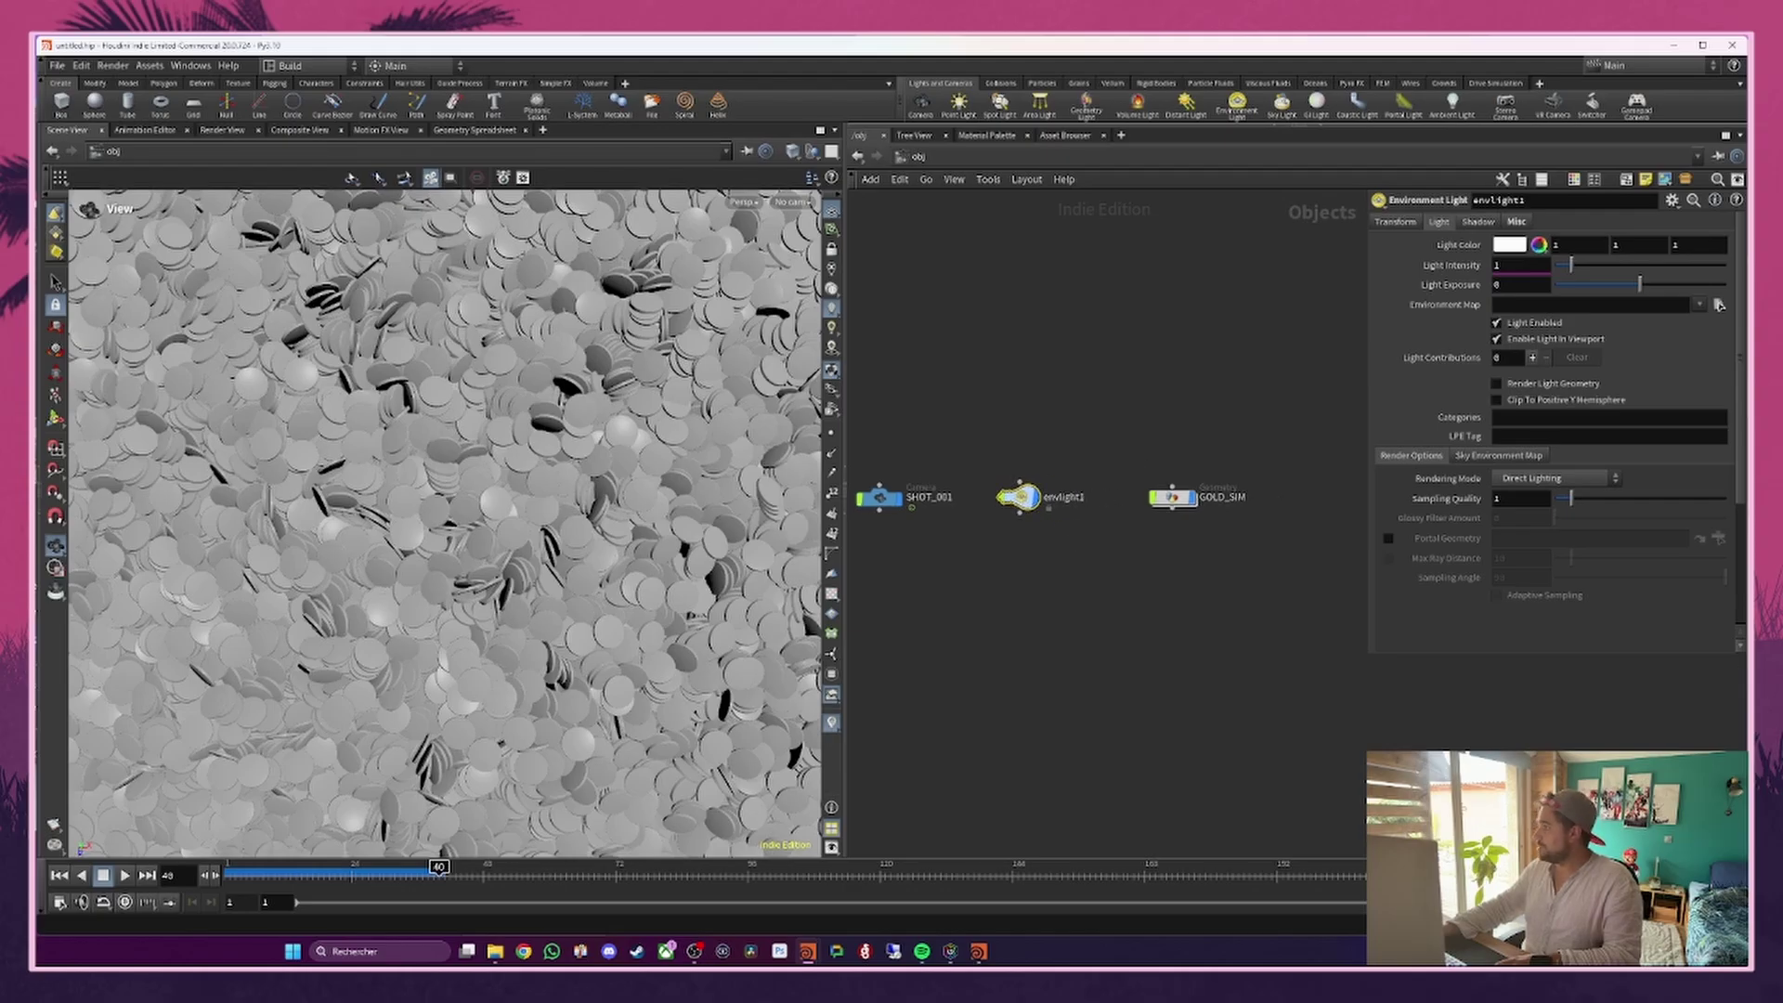
Step: Load lythwood_lounge_4k.exr from the 01_TUTO/HDR folder as envlight1's environment map
click(1719, 304)
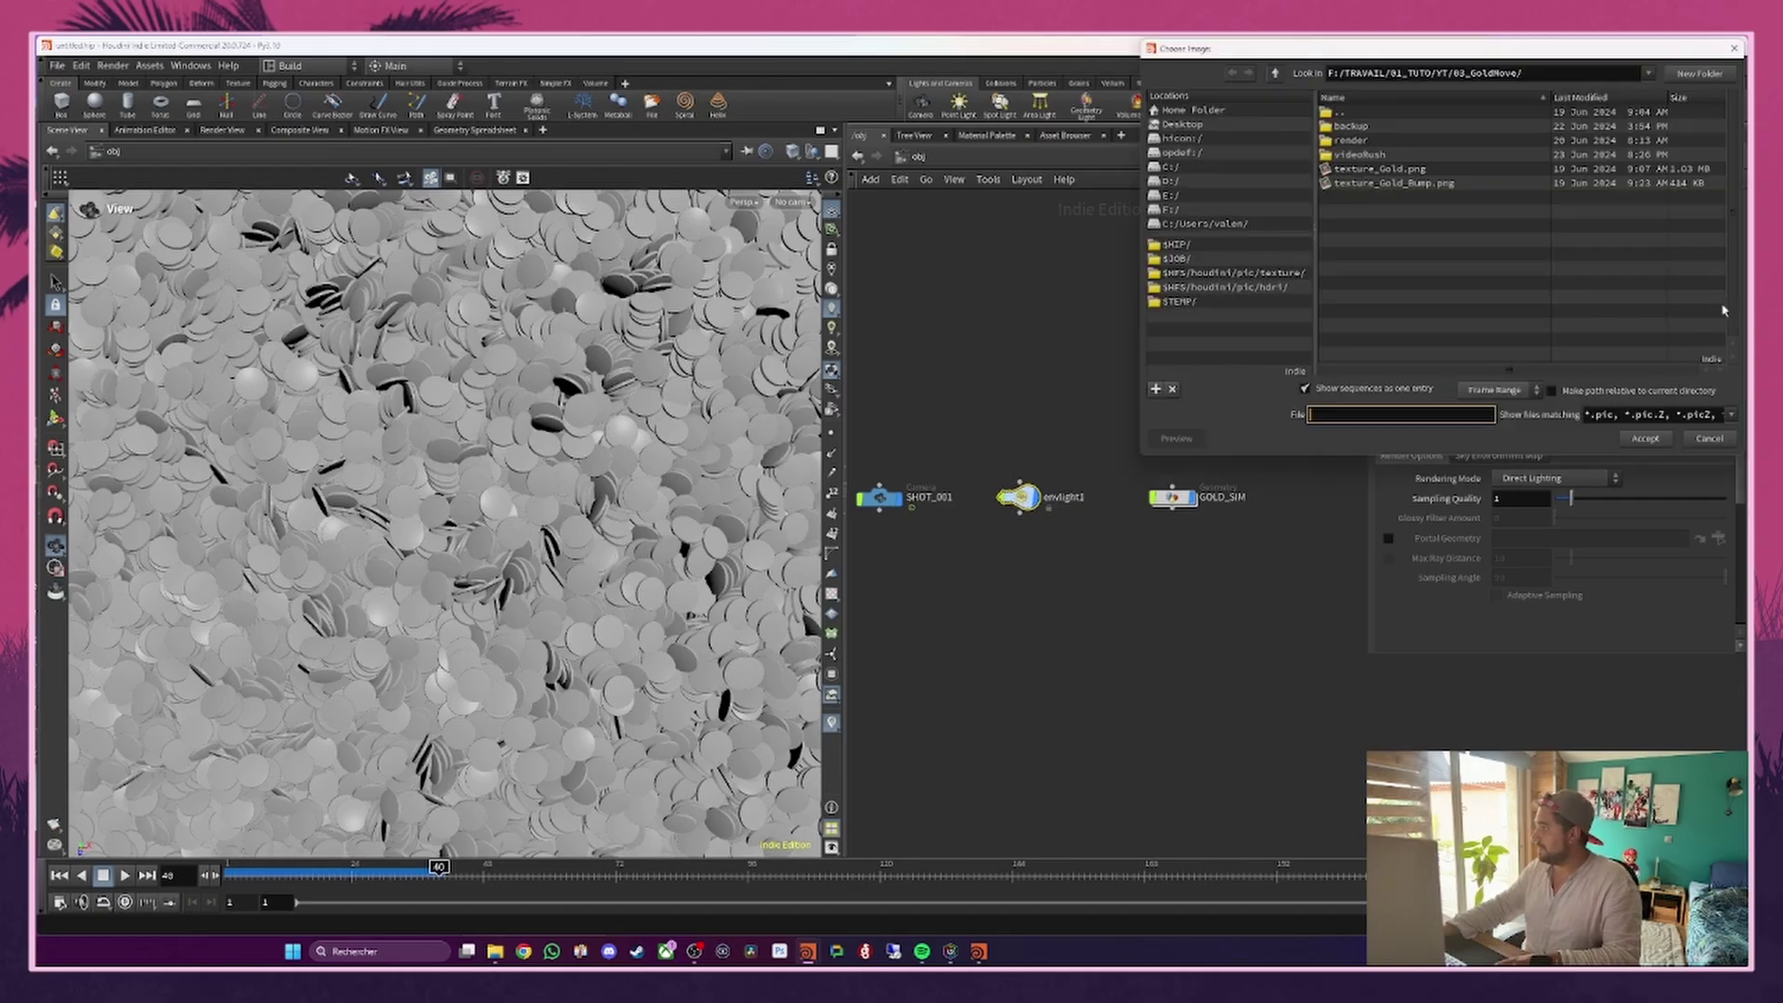
drag(1398, 51, 875, 229)
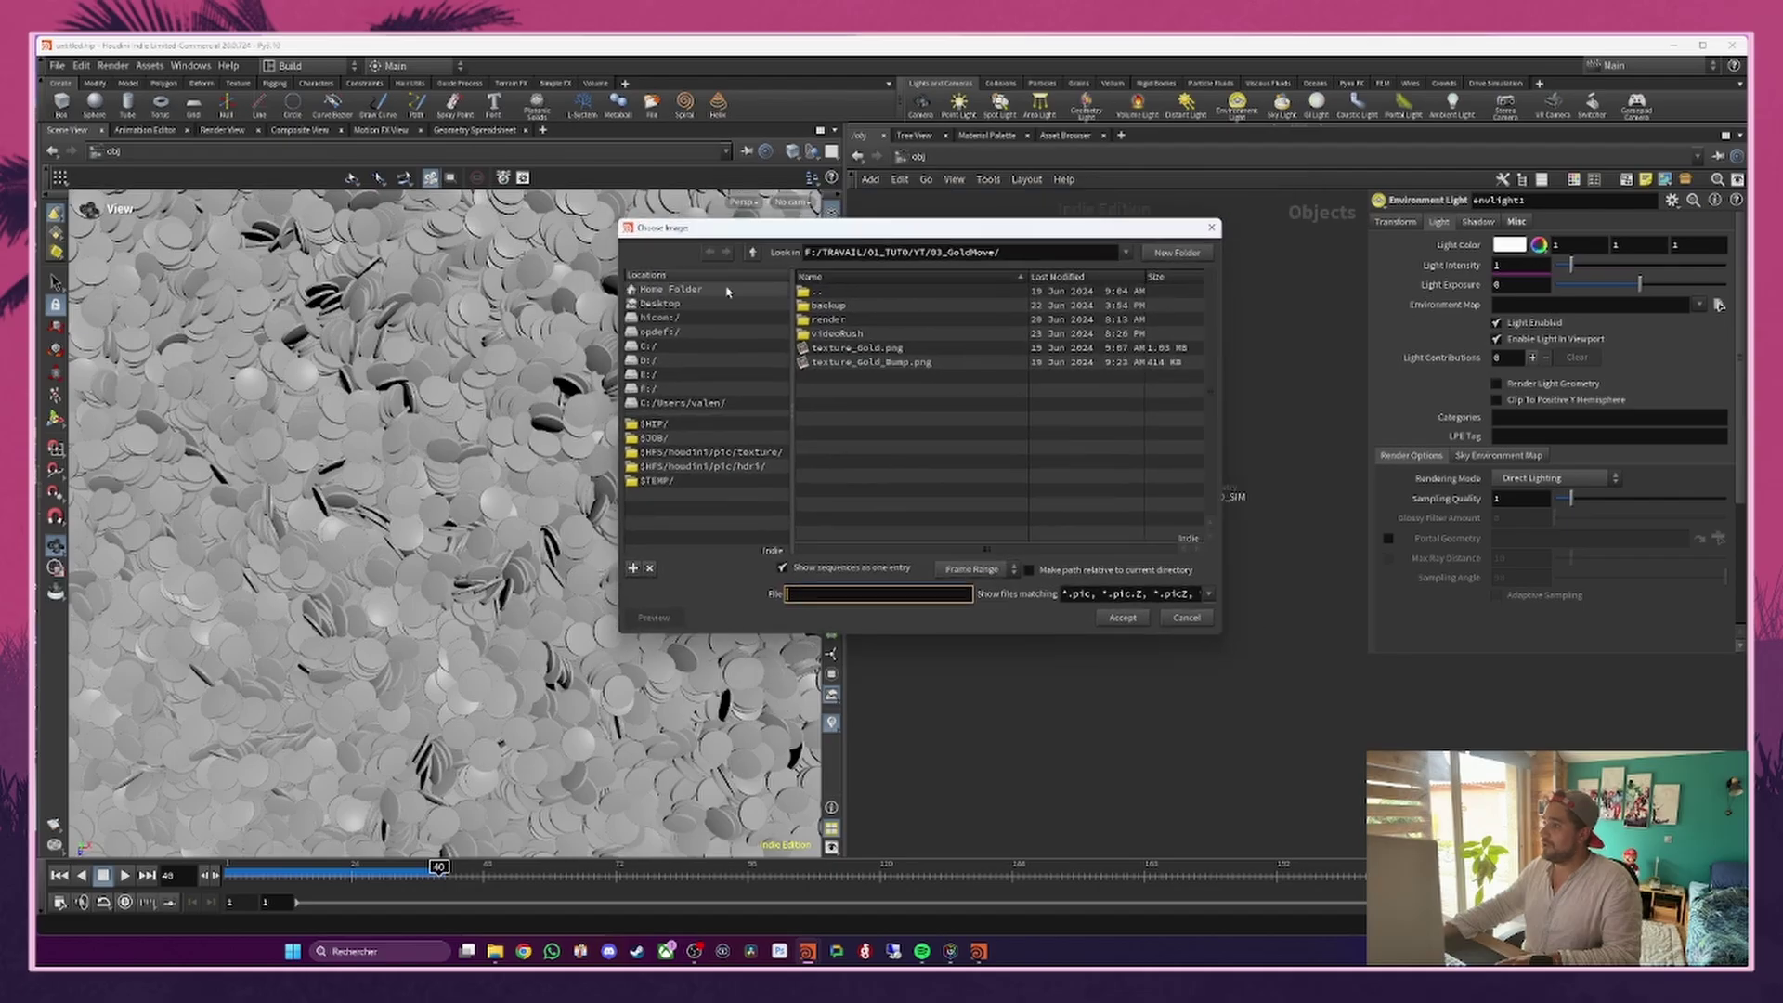
click(753, 253)
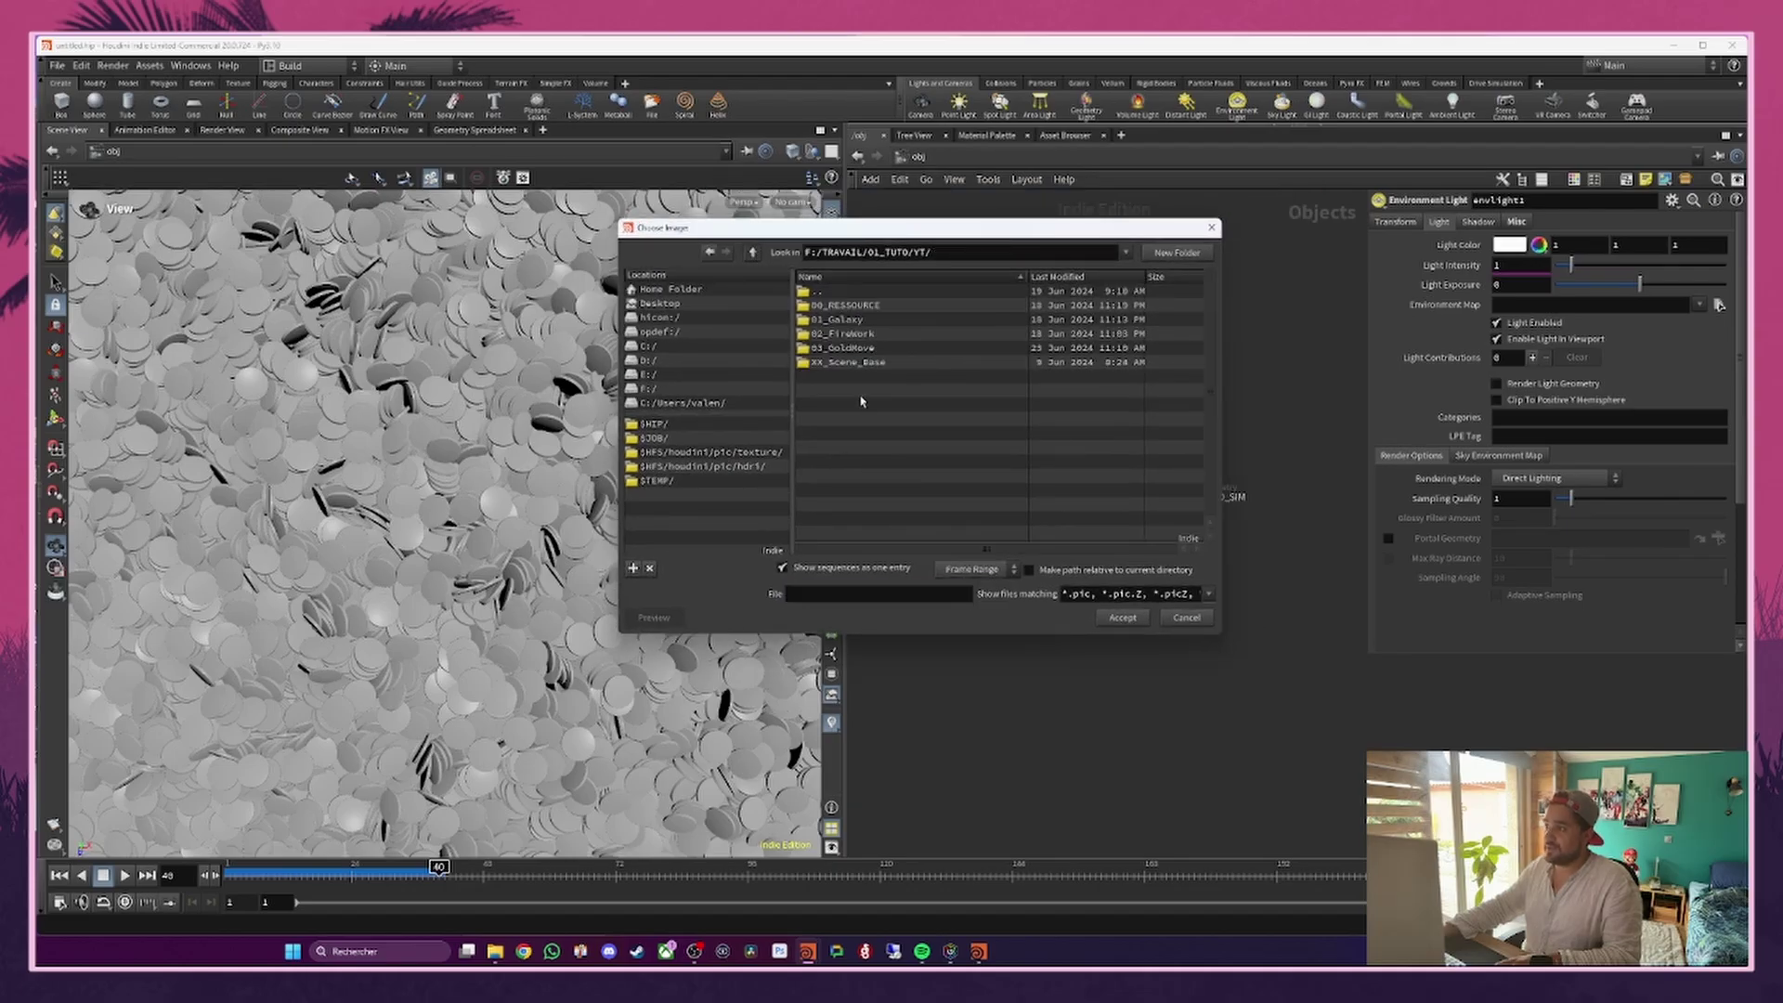
click(754, 252)
click(831, 320)
double_click(832, 319)
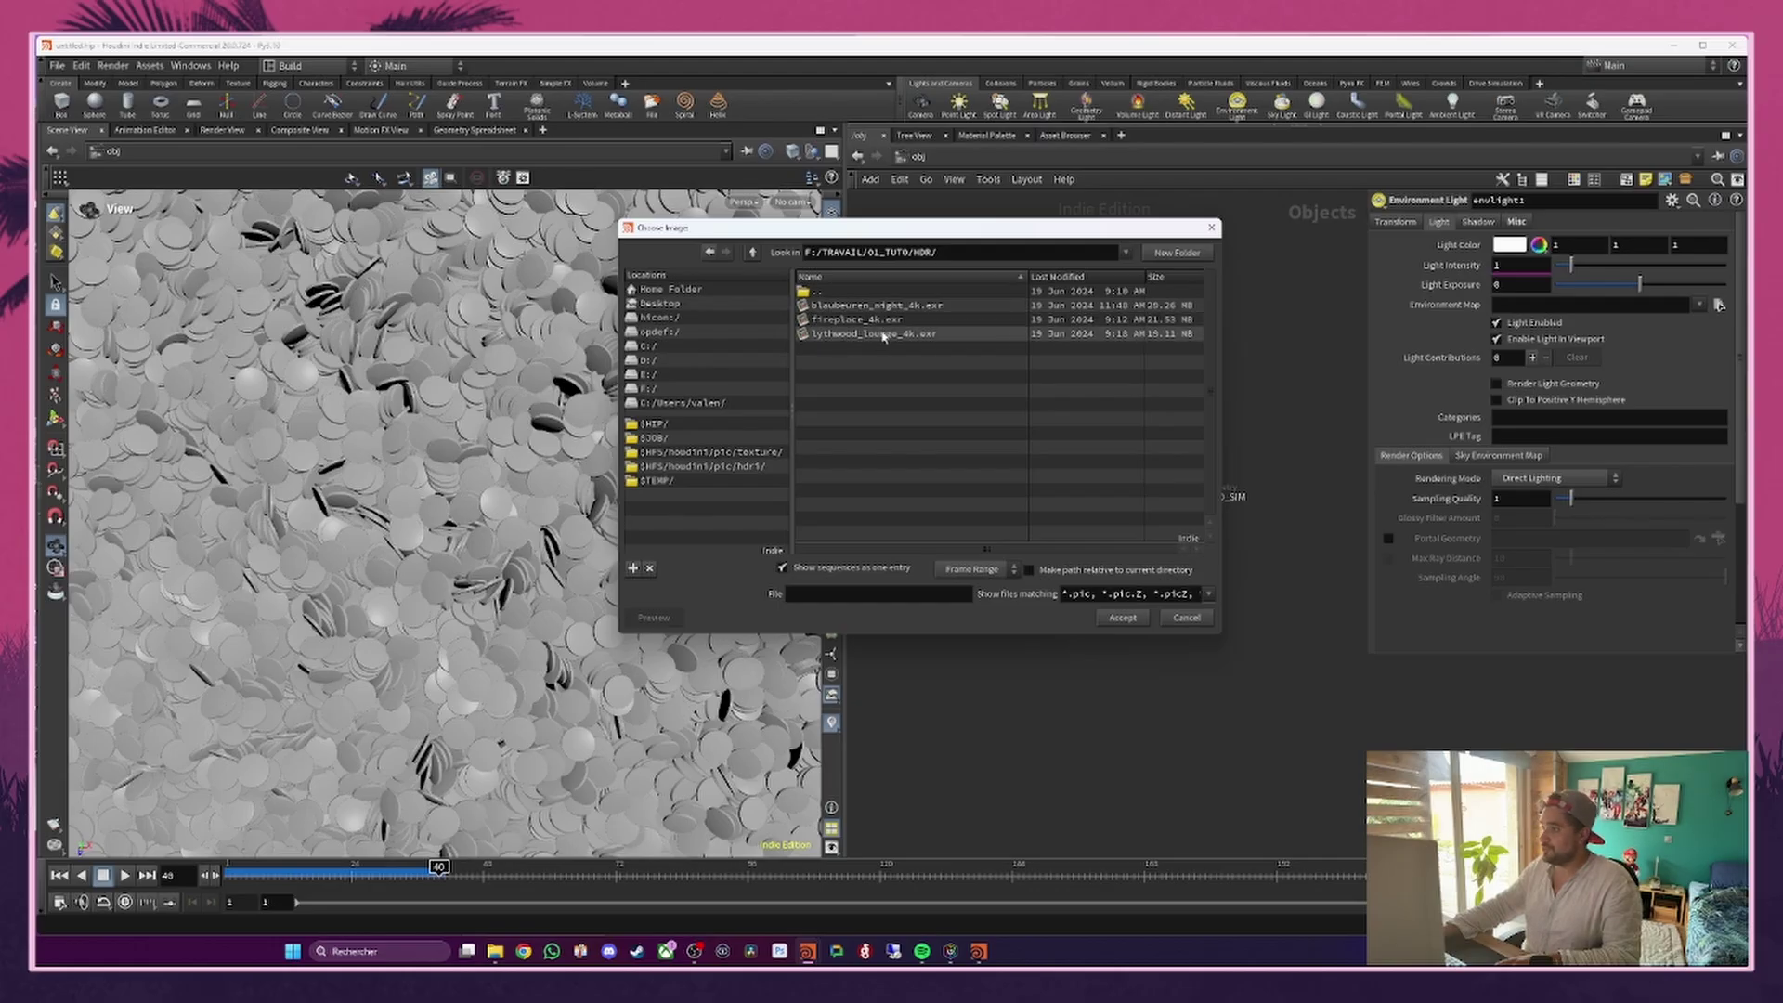
click(828, 335)
double_click(833, 336)
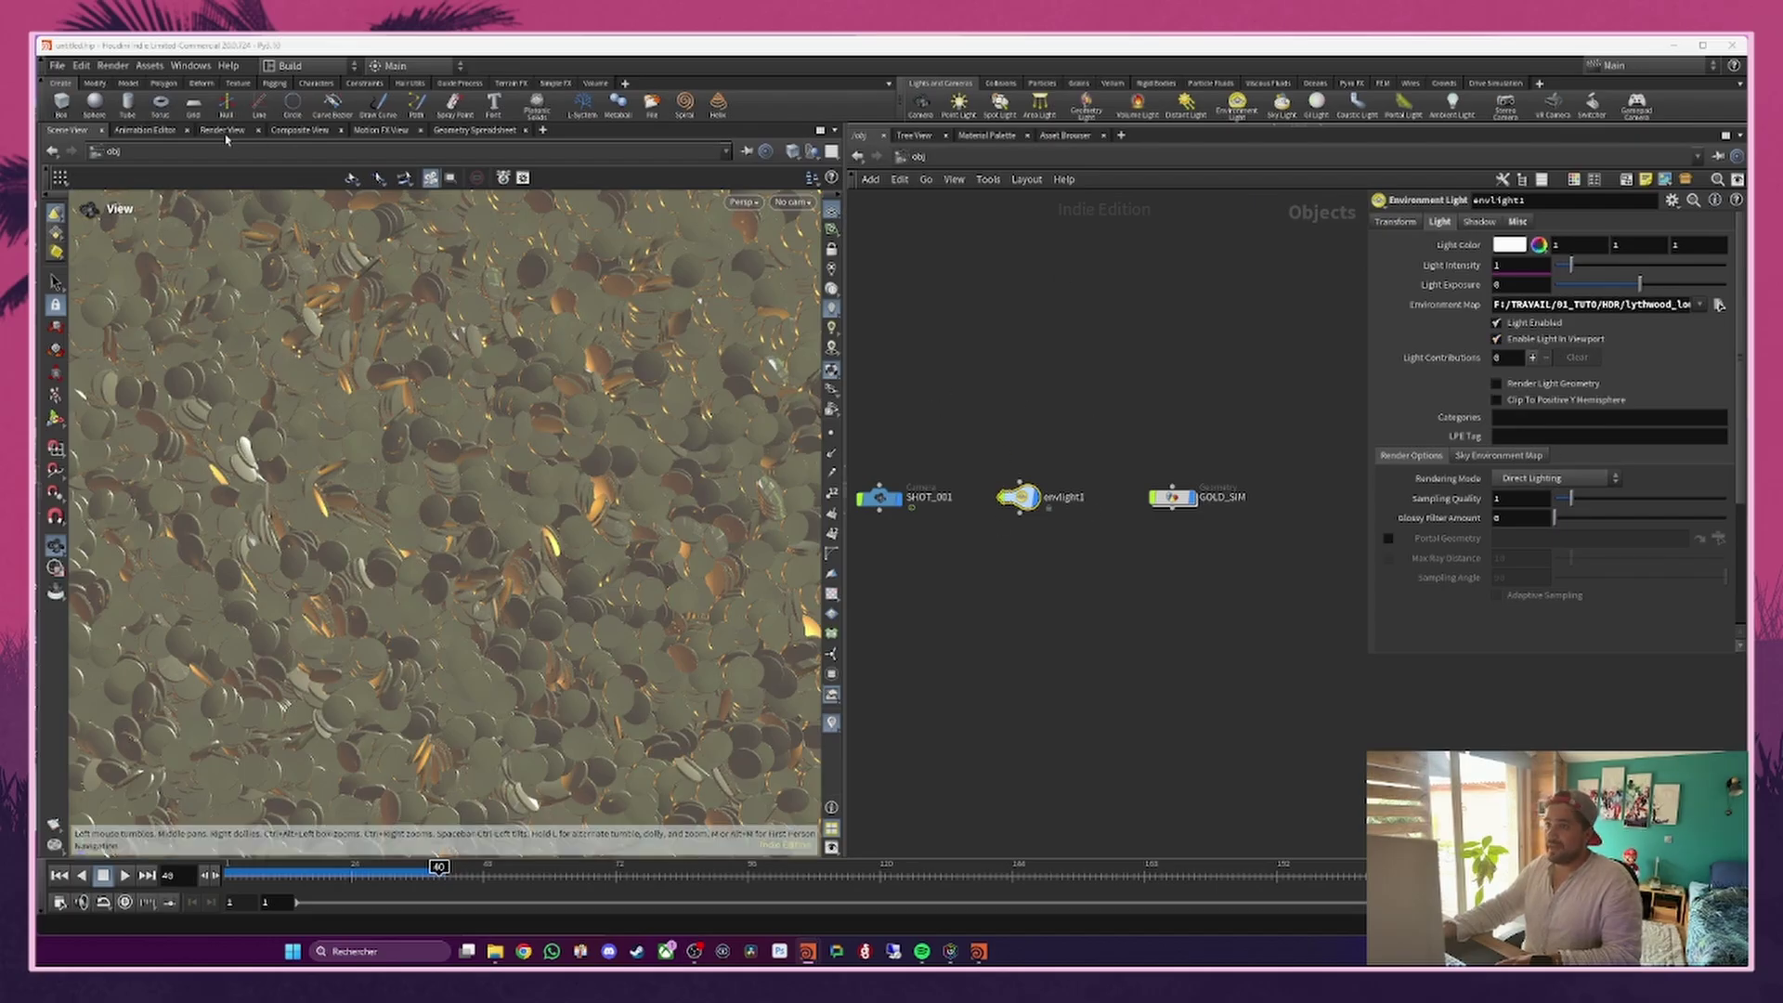
Step: Select the GOLD_SIM object, turn off its display, and interrupt the simulation cook
scroll(965, 502, down, 2)
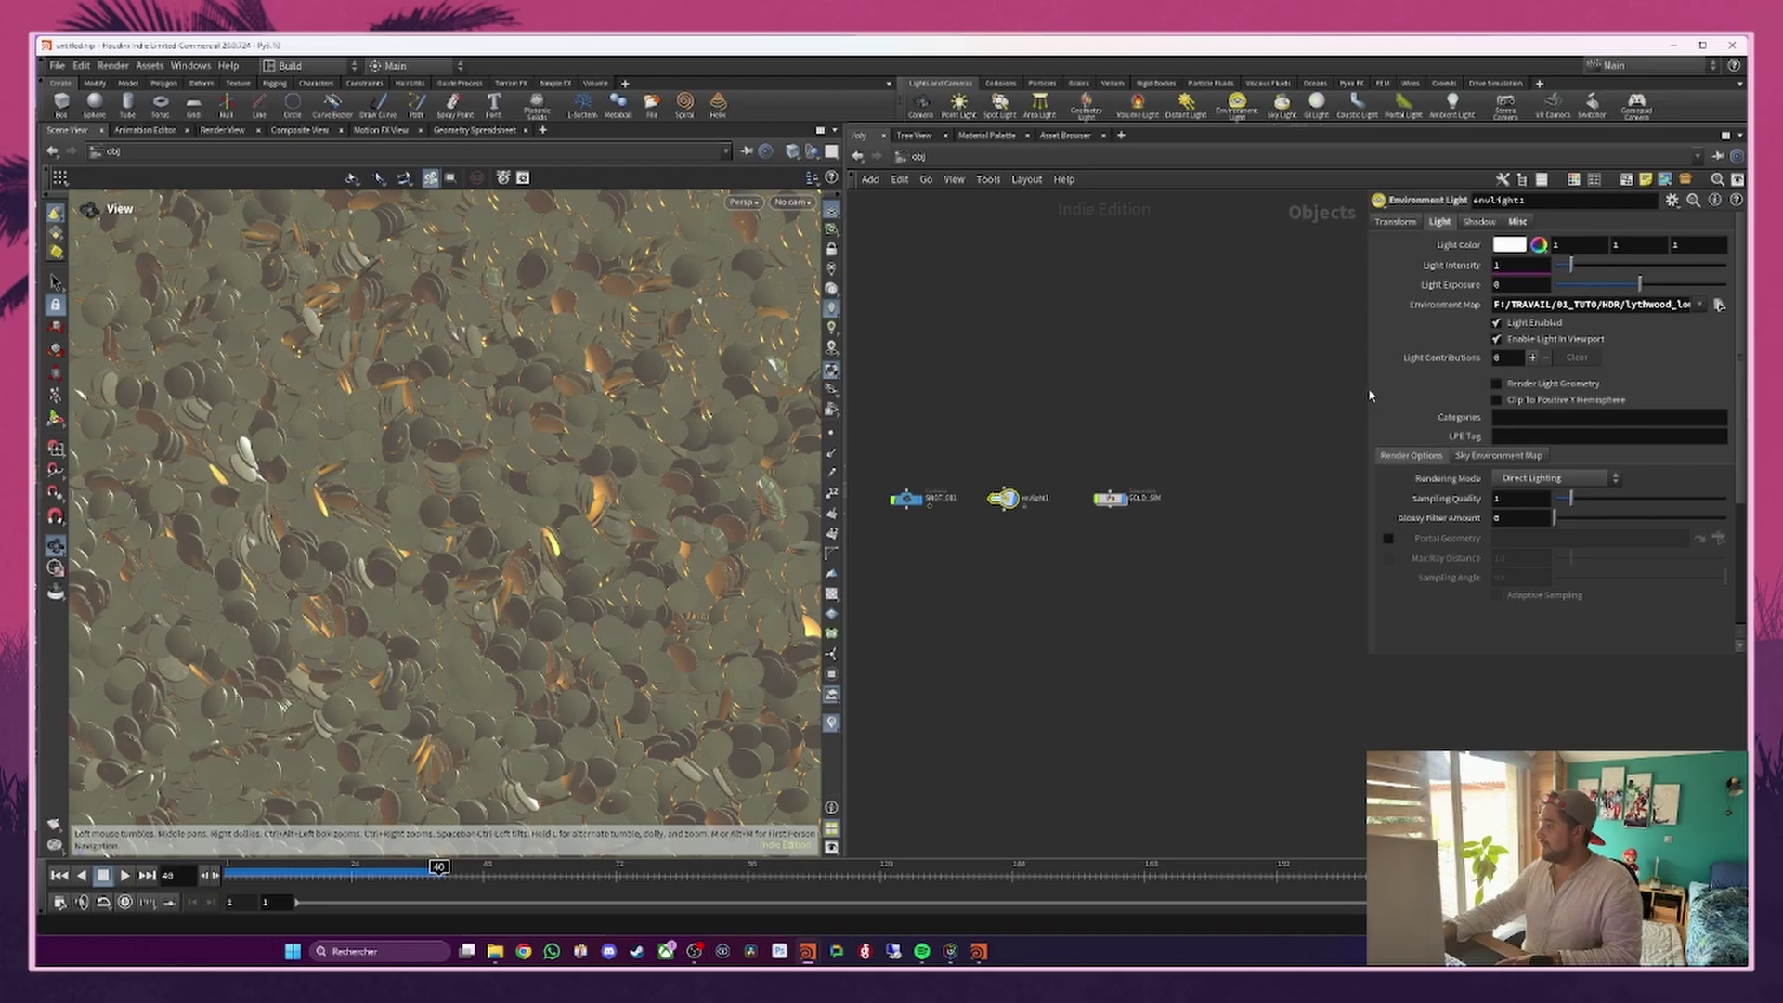
drag(1368, 395, 1425, 396)
drag(1153, 438, 1103, 521)
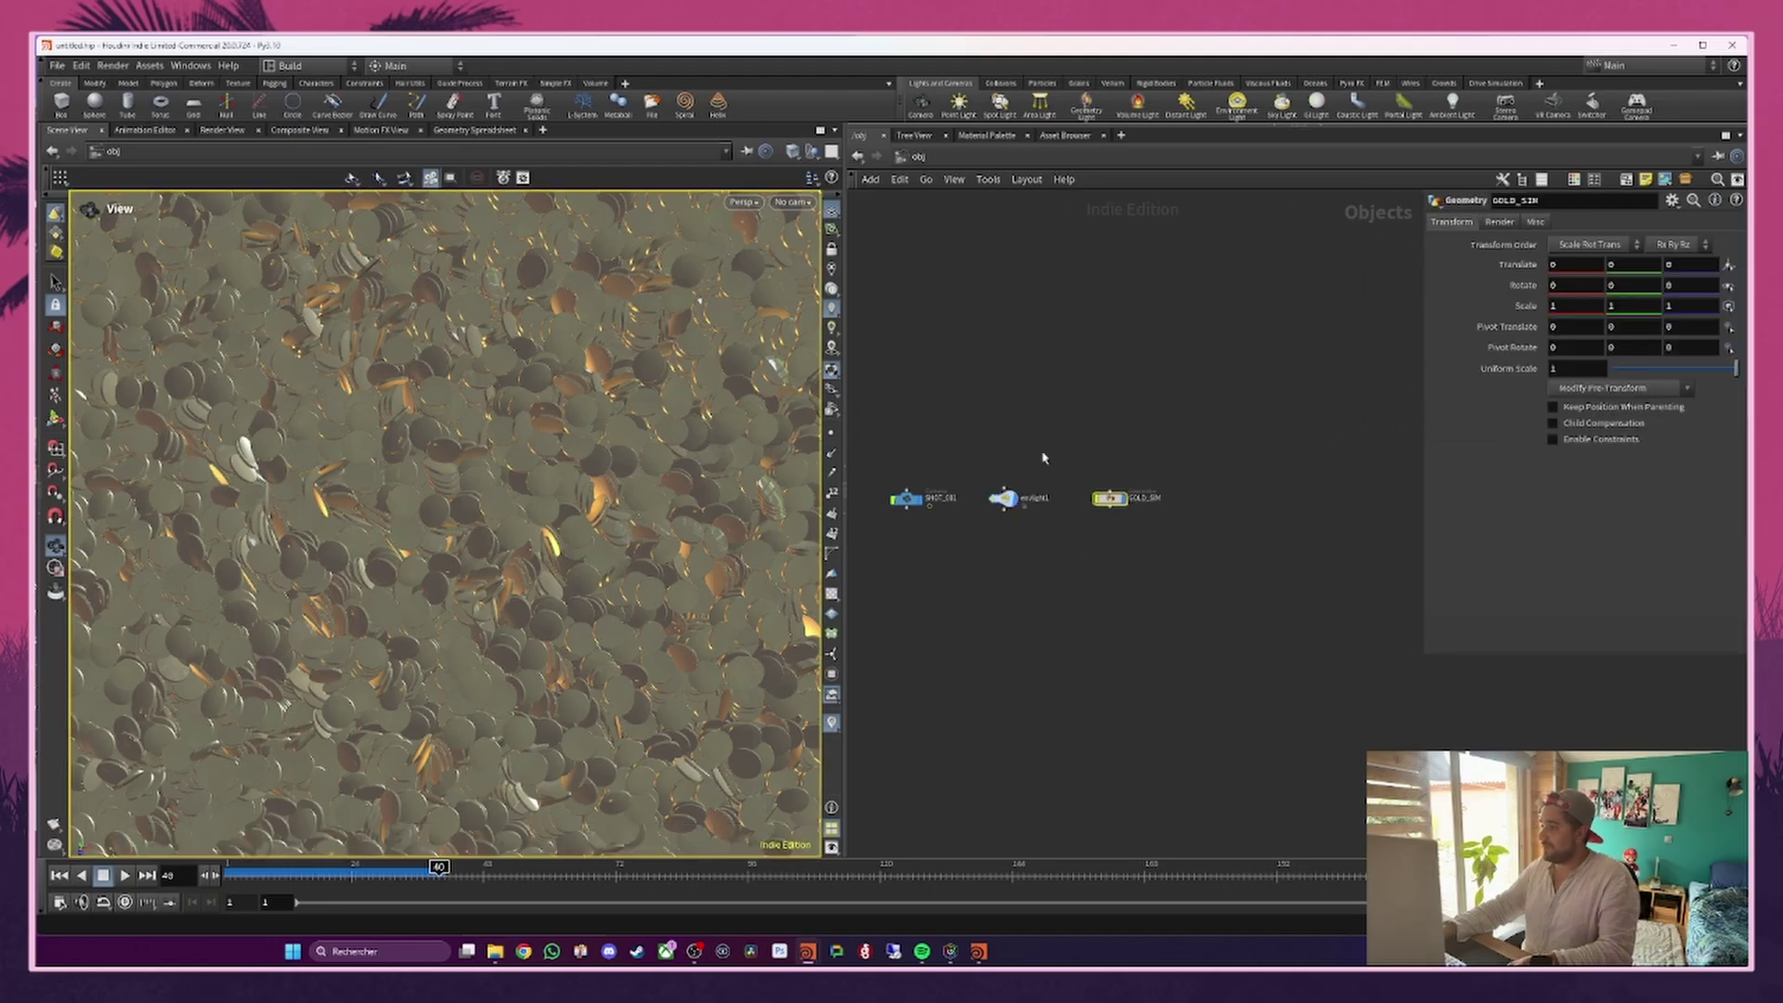
scroll(1119, 499, up, 3)
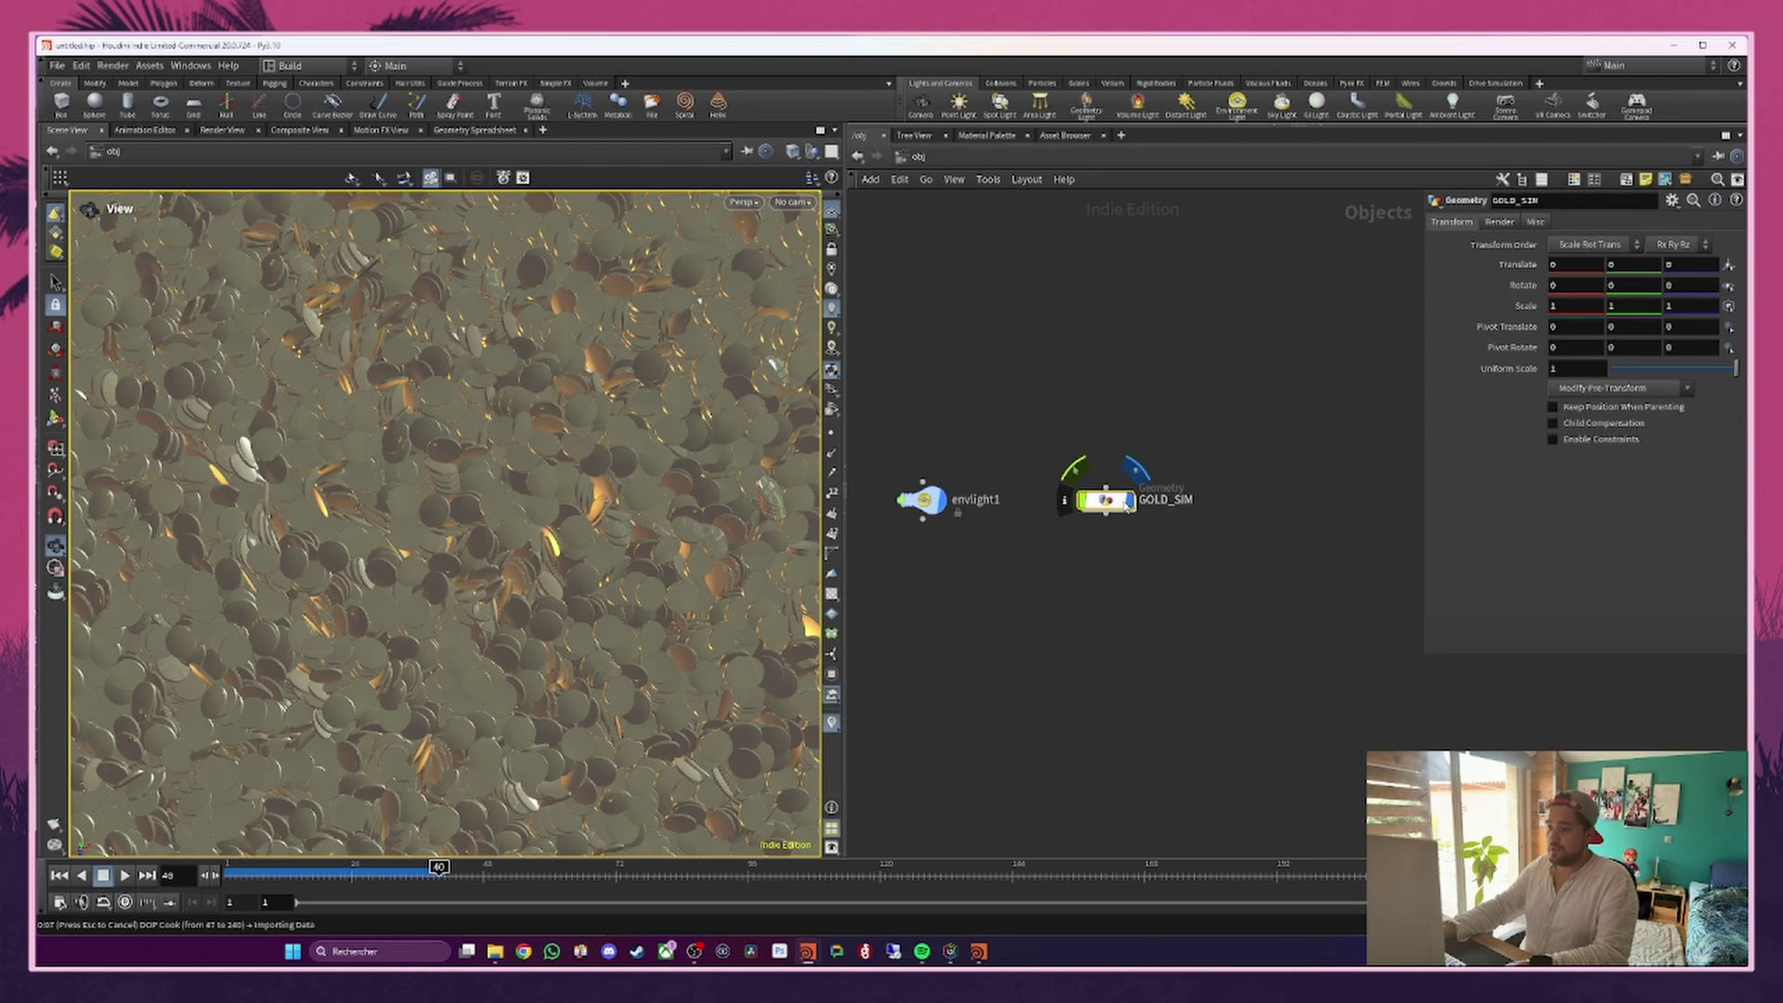
key(Escape)
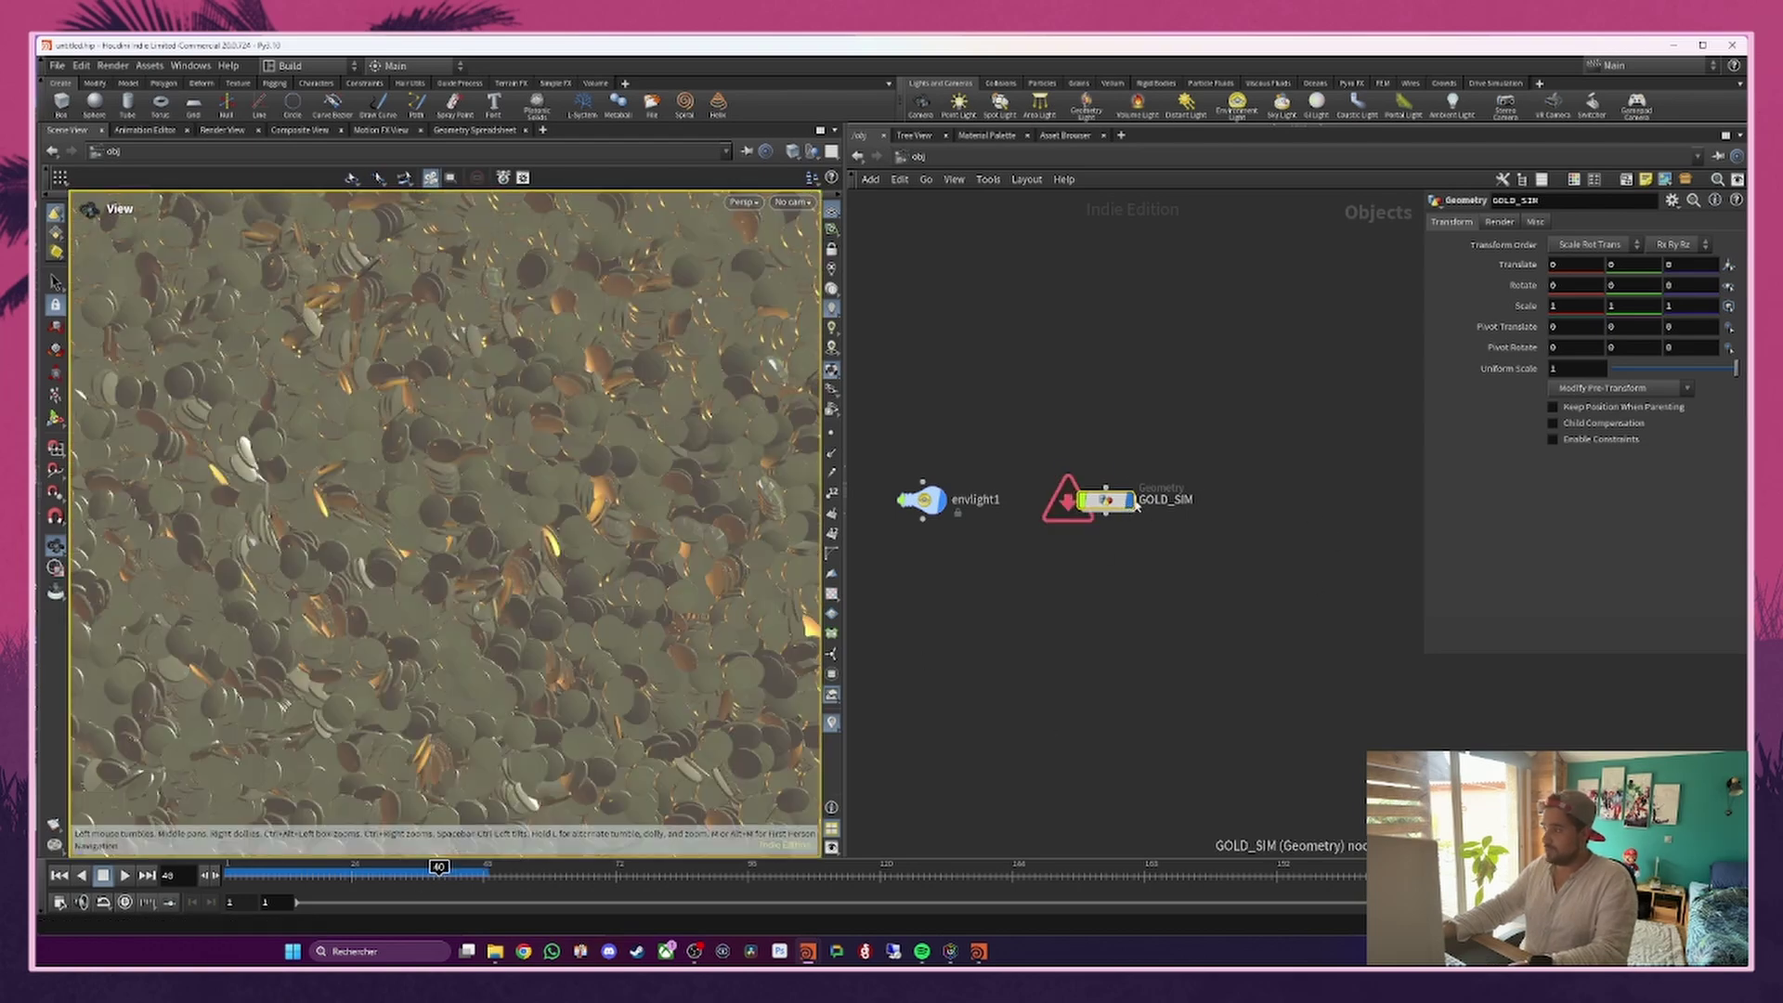
Step: Add a Geometry object beside GOLD_SIM at object level and name it GOLD_RENDER
middle_drag(1228, 508, 1085, 517)
key(Tab)
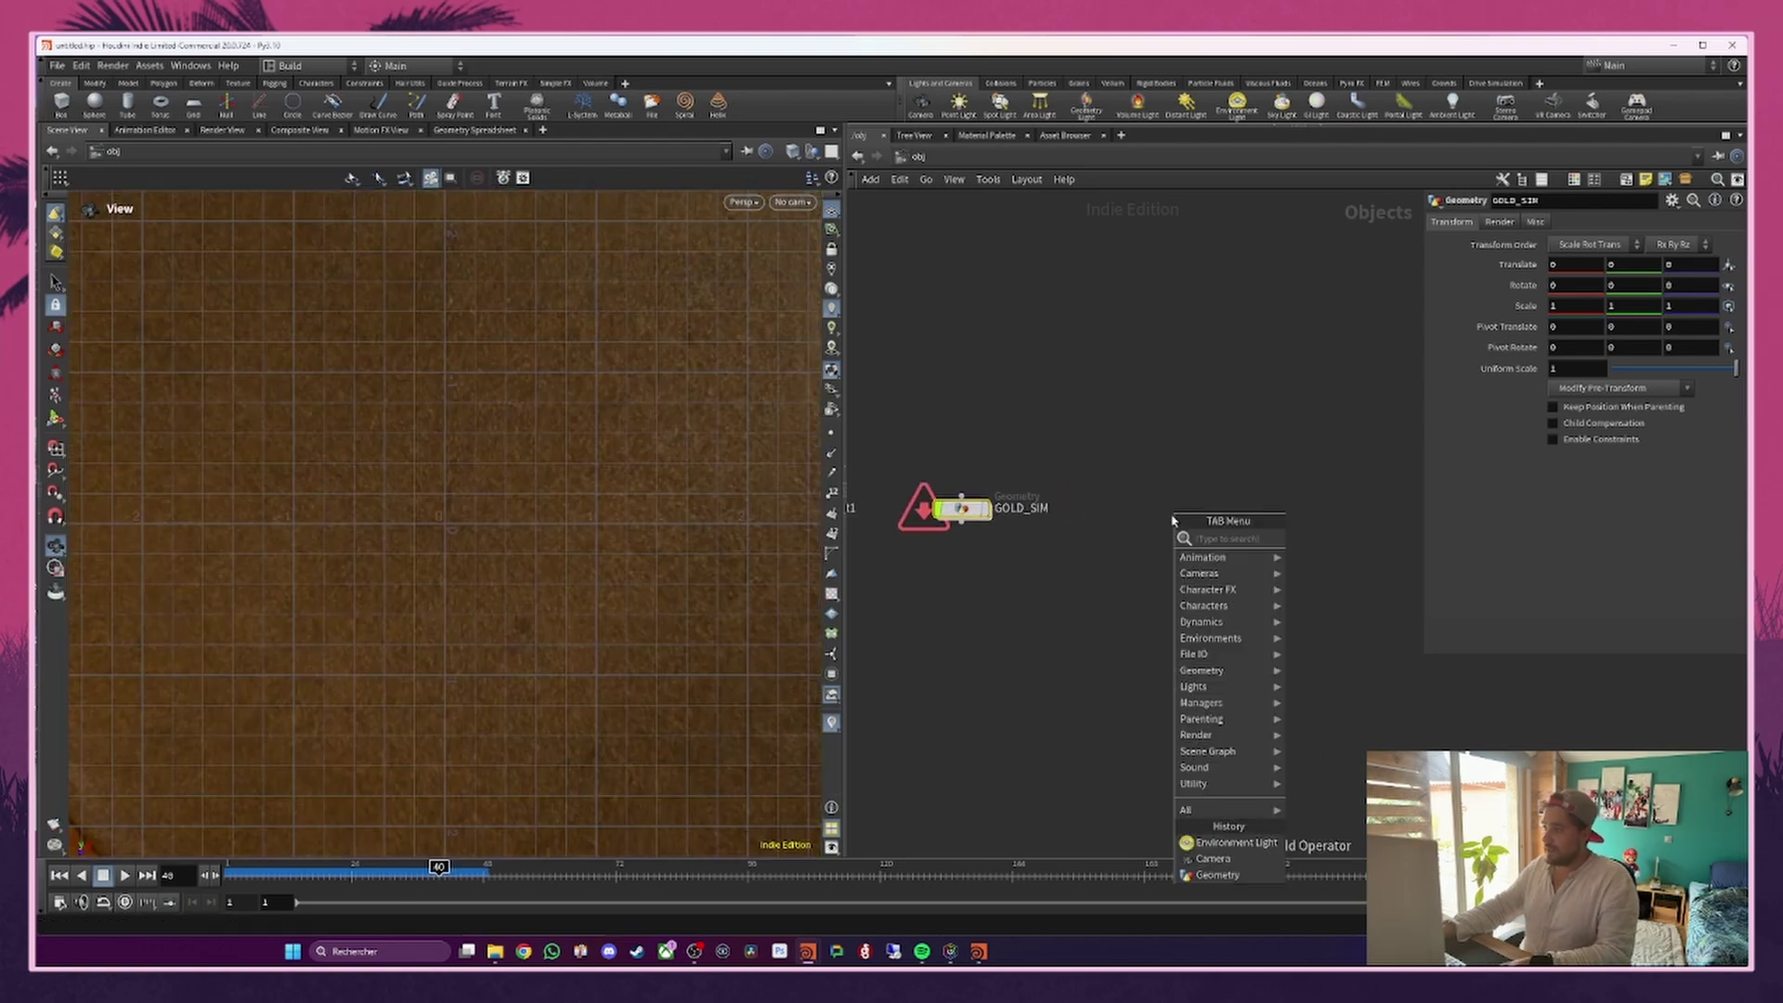
text(geo)
key(Return)
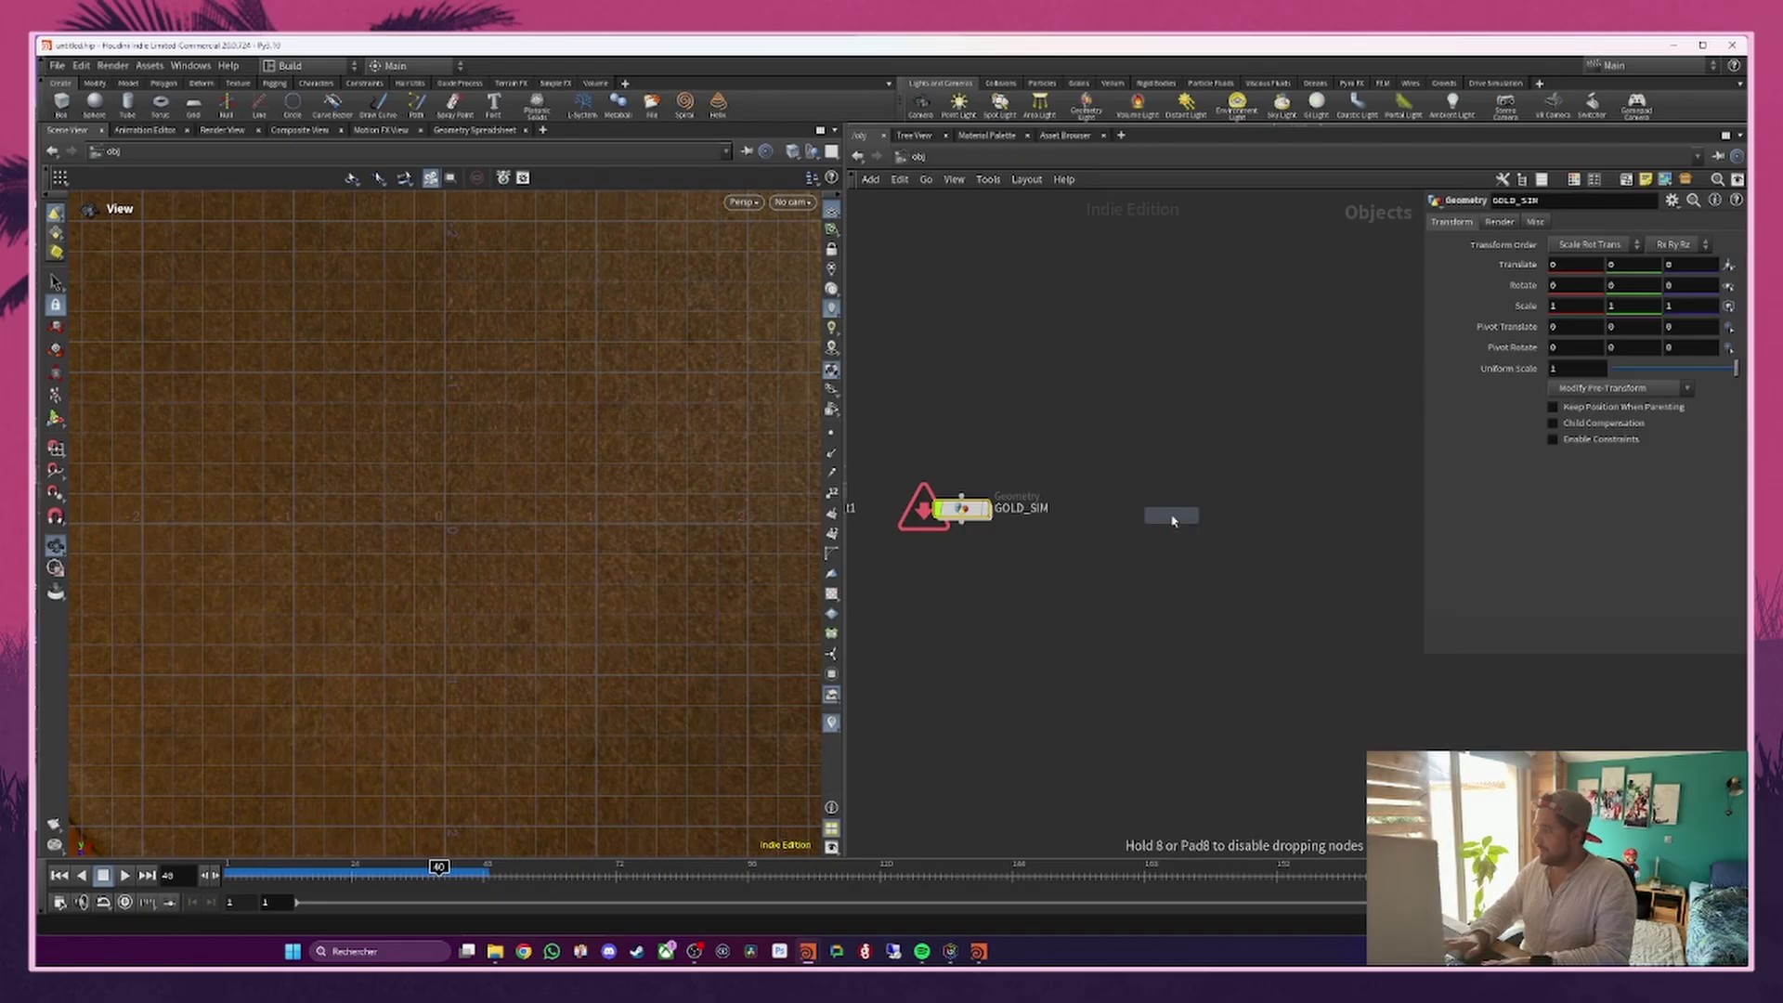
click(1172, 515)
drag(1172, 517, 1157, 510)
double_click(1203, 508)
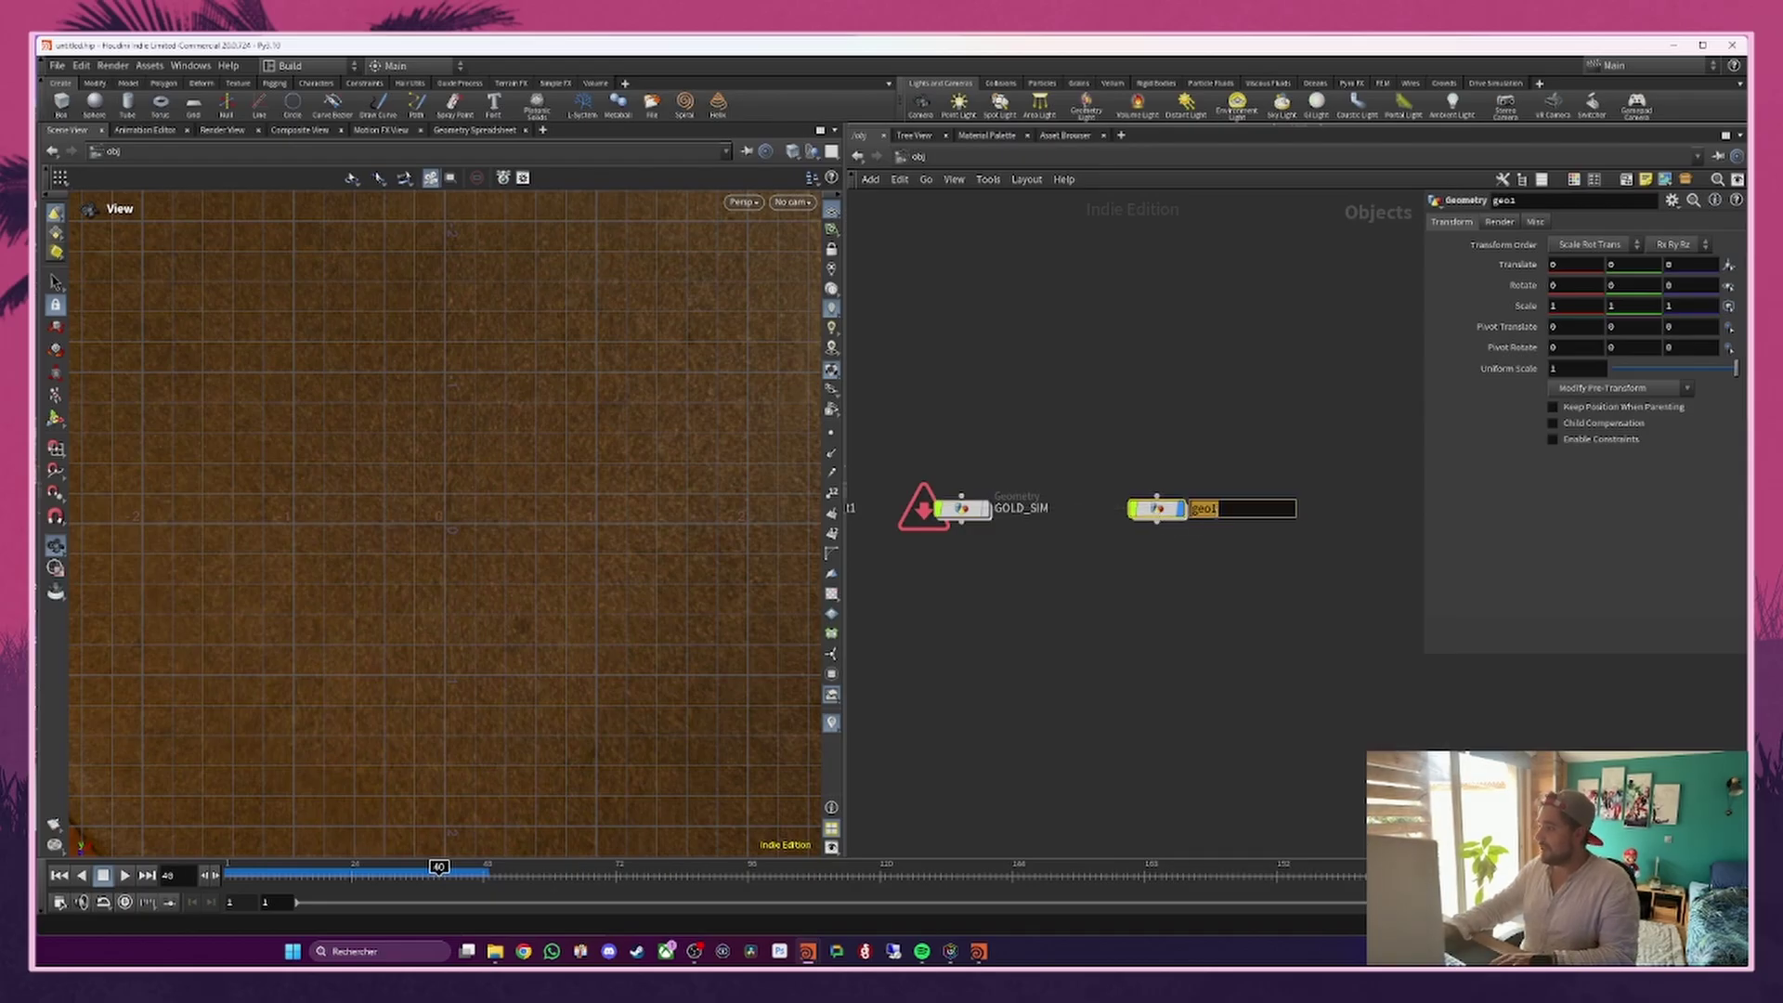
text(GOLD)
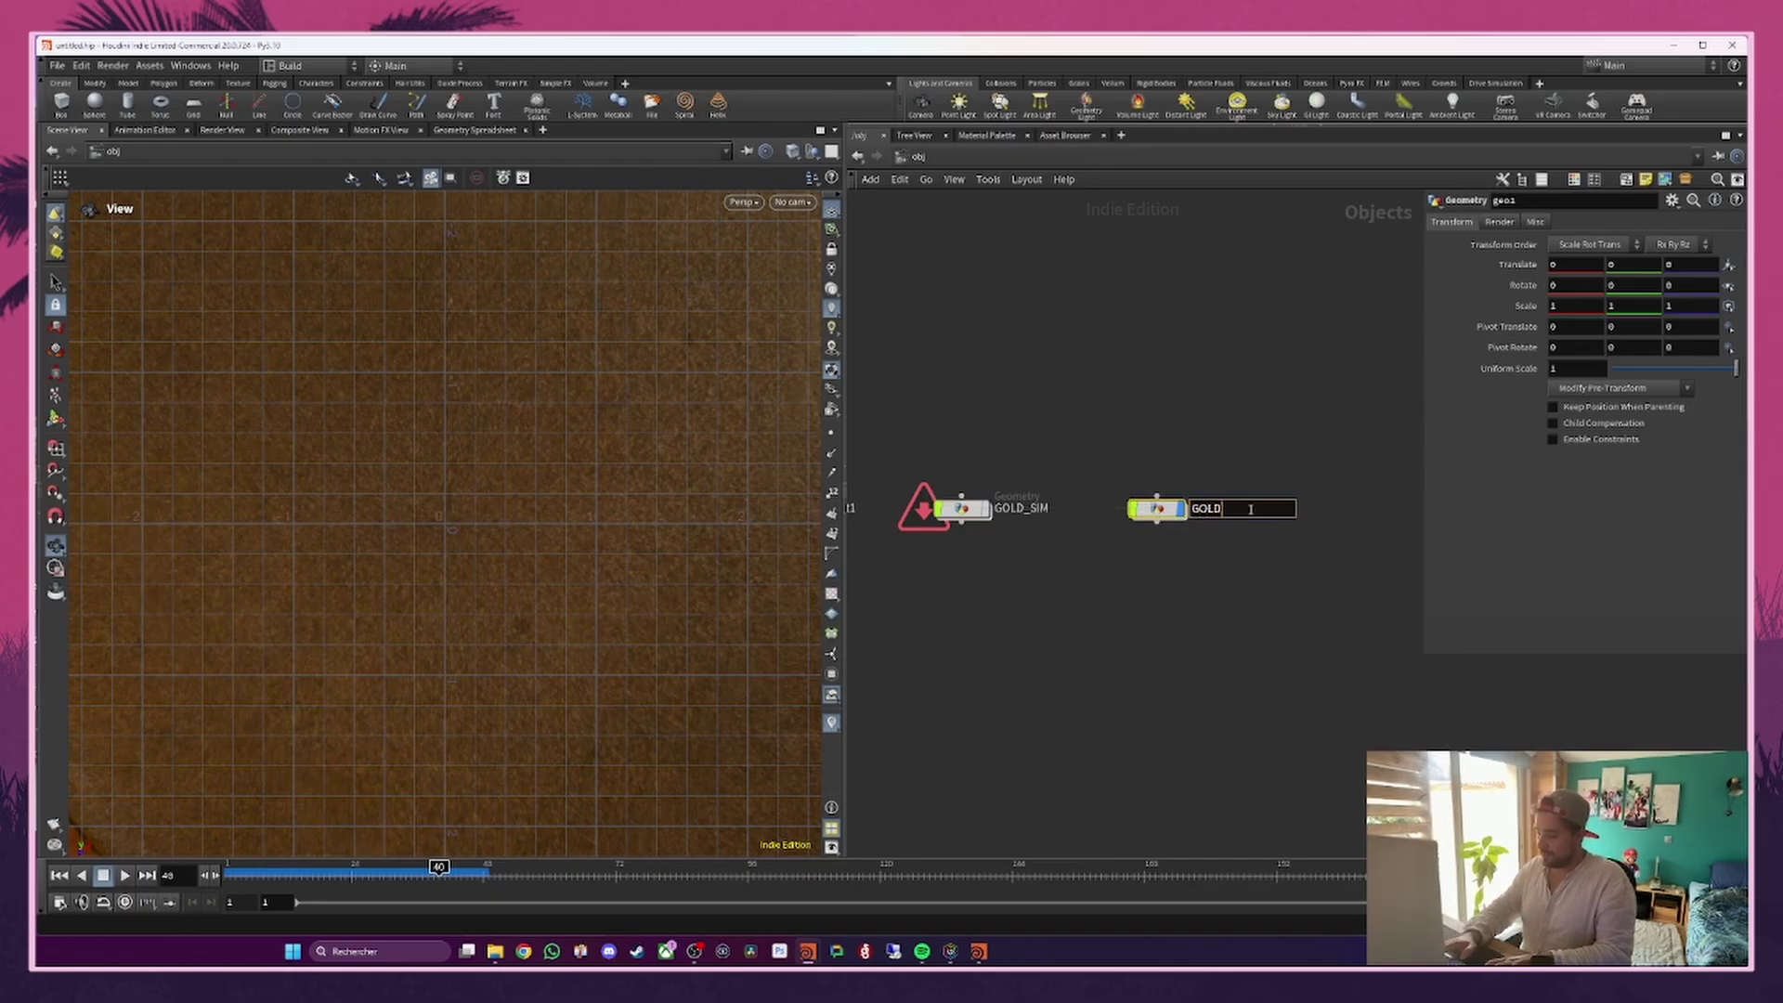
text(_RENDER)
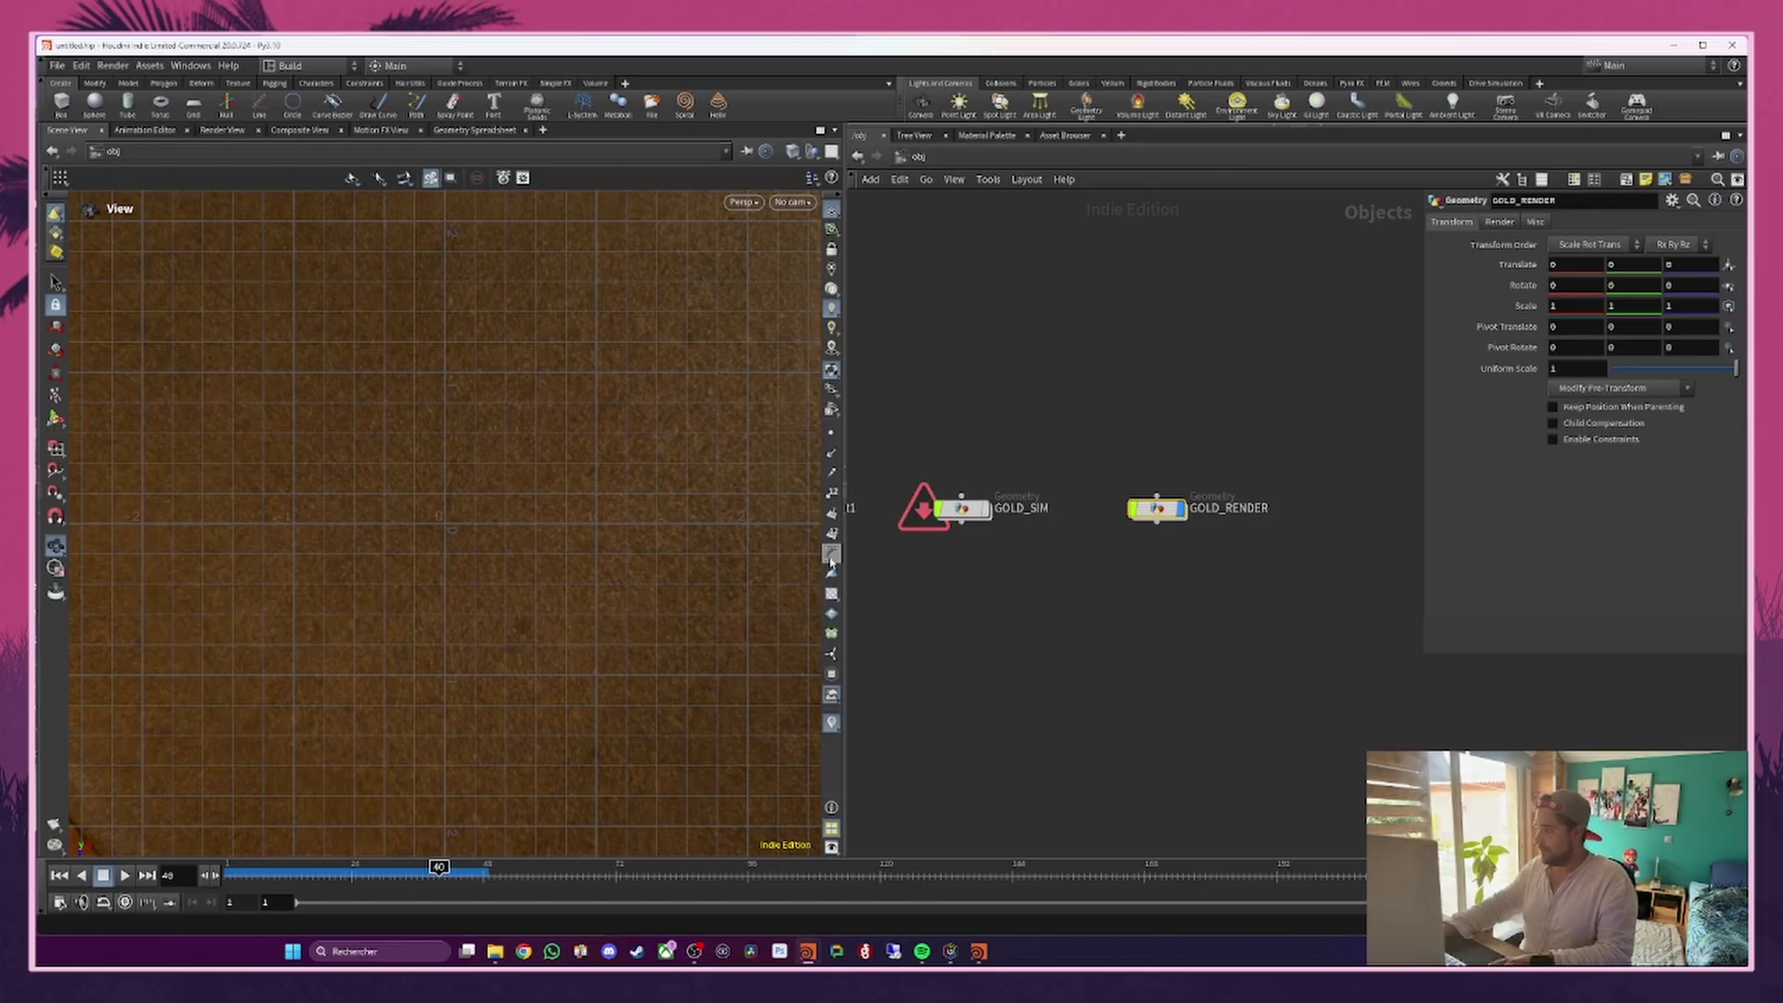
Step: Add another Geometry object below GOLD_RENDER and name it SKULL_RENDER
key(Tab)
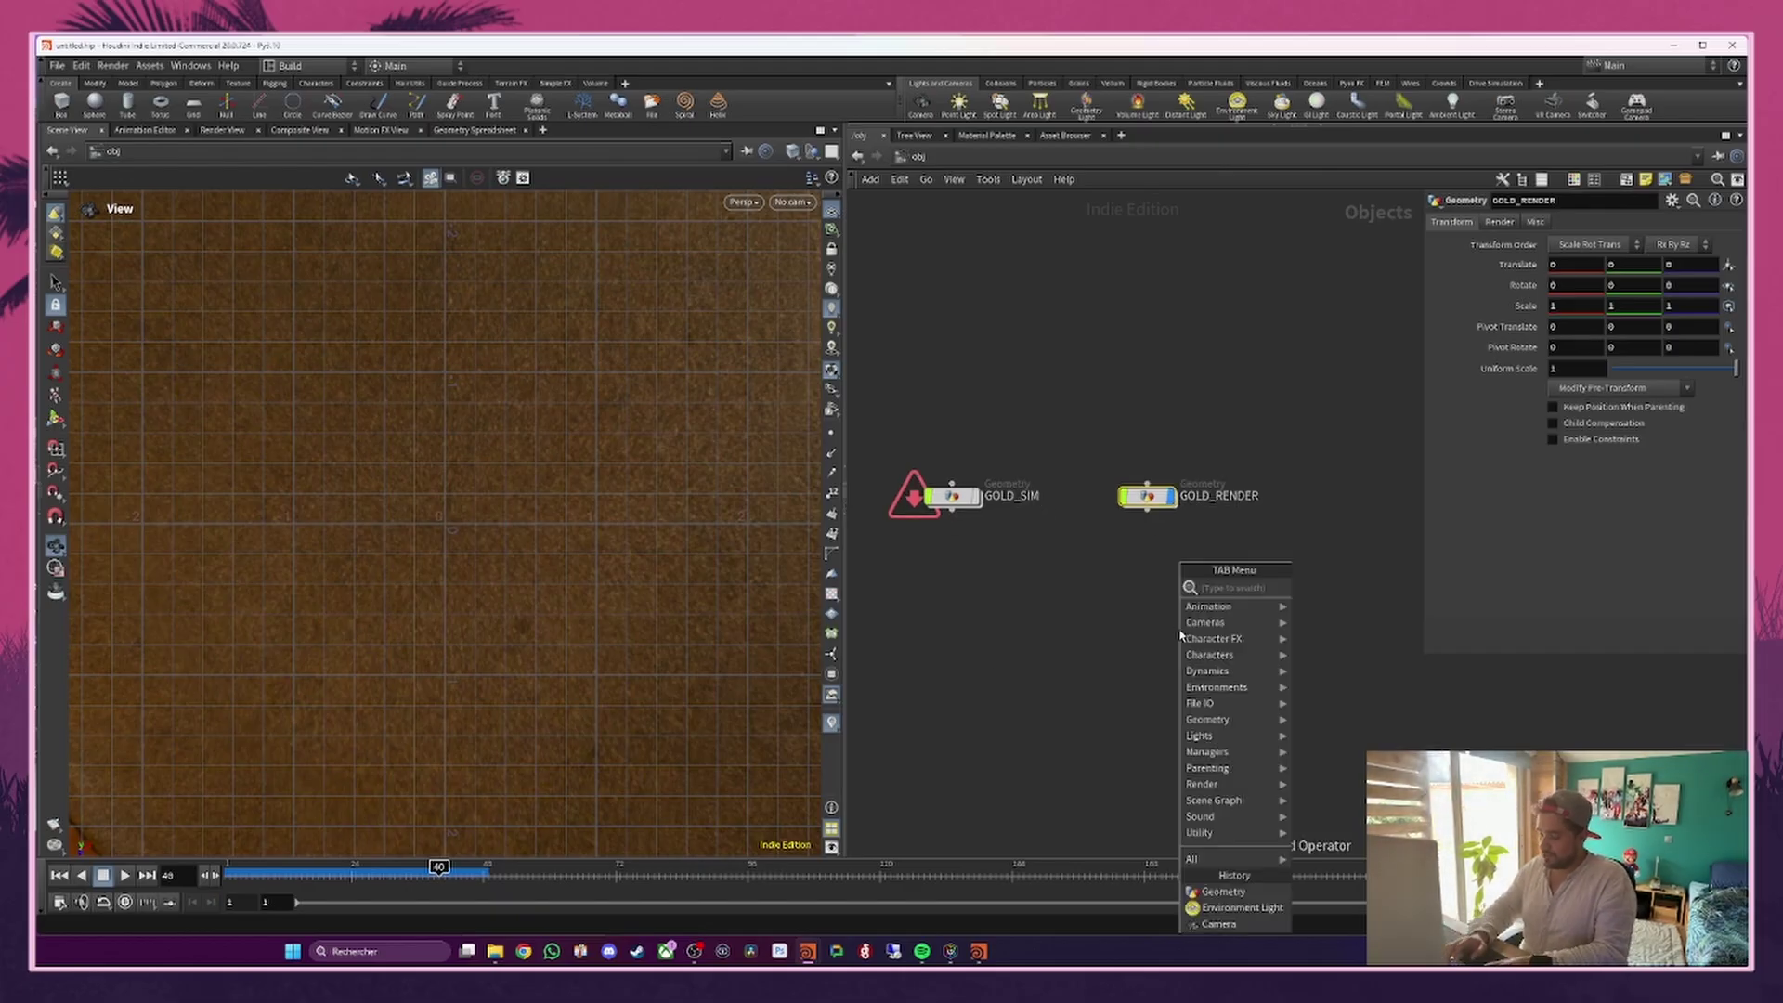
text(geo)
key(Return)
key(Return)
drag(1179, 635, 1147, 573)
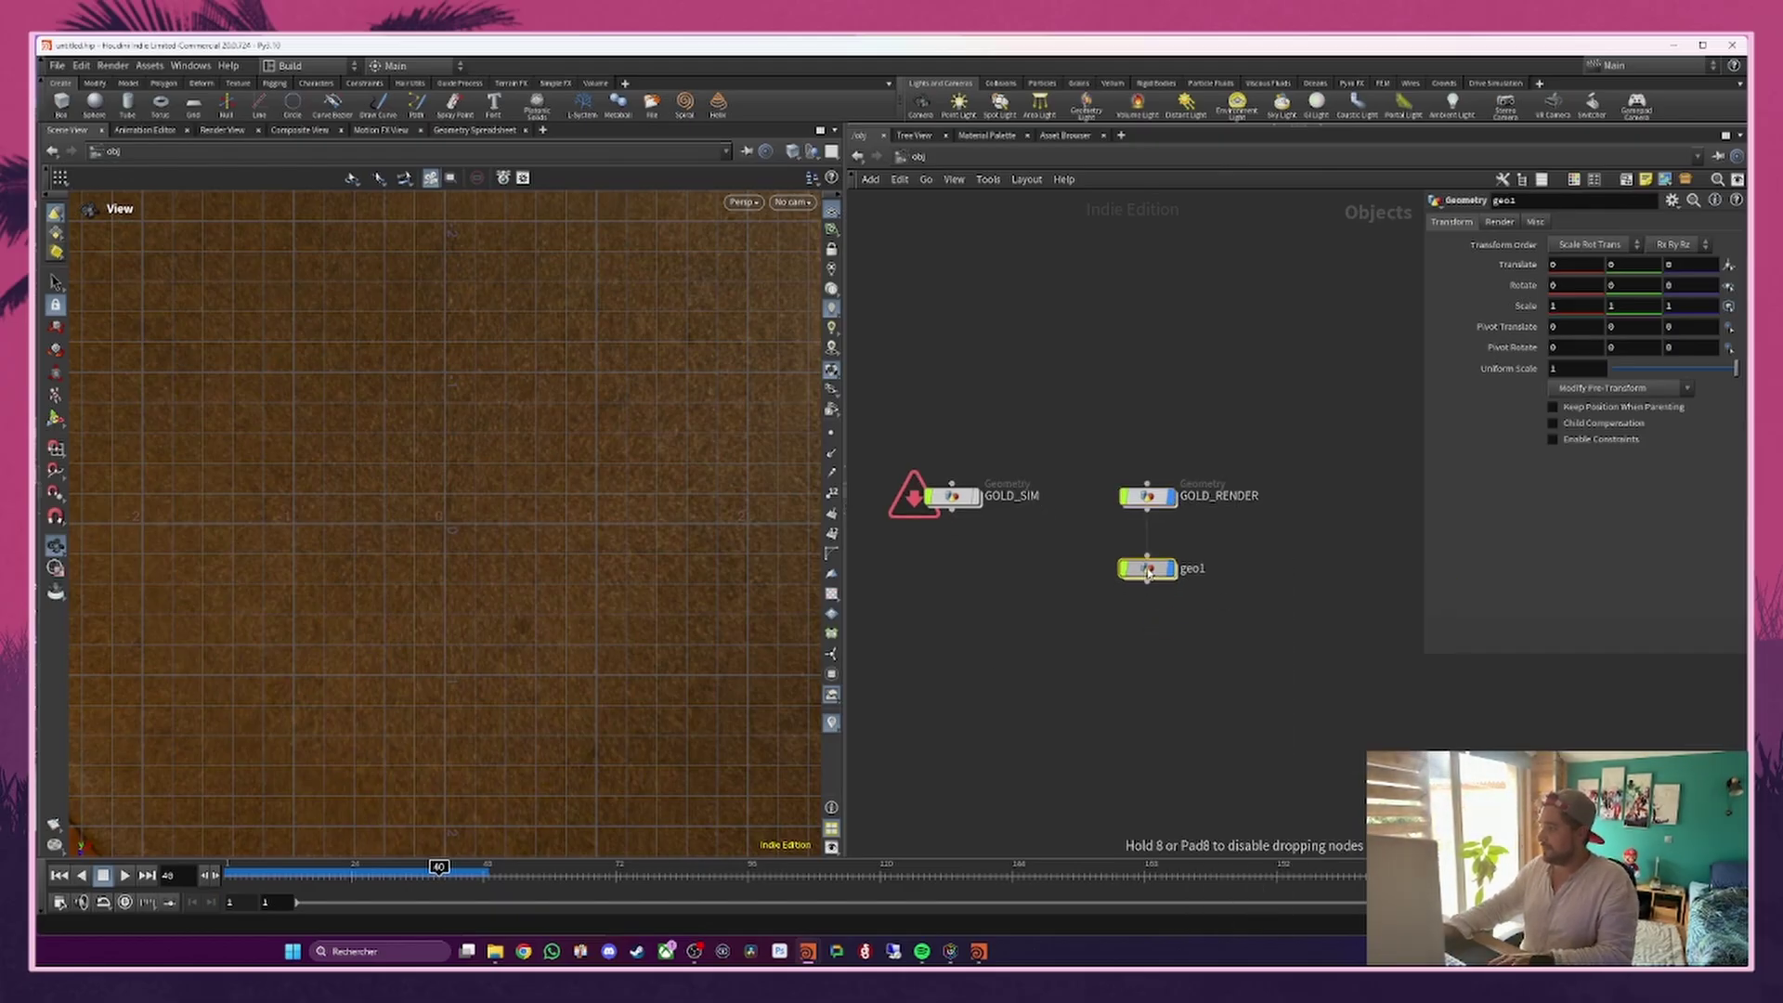
double_click(1192, 569)
text(SKULL)
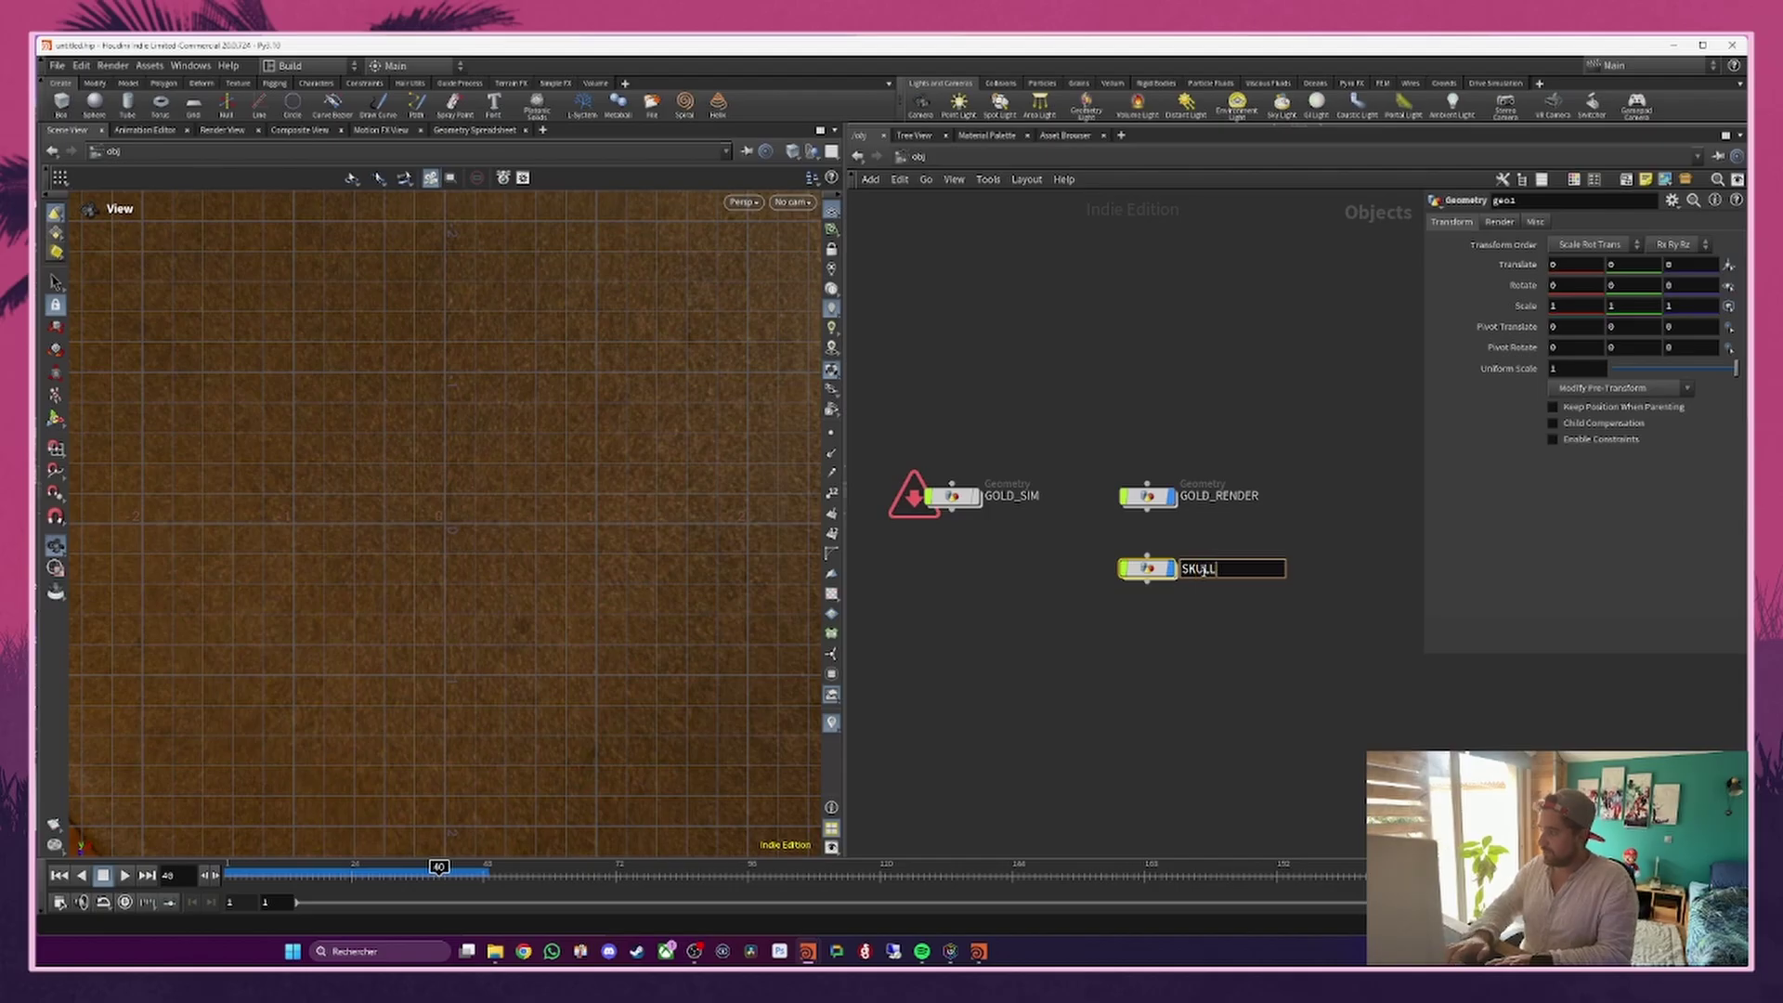
text(_RENDER)
key(Return)
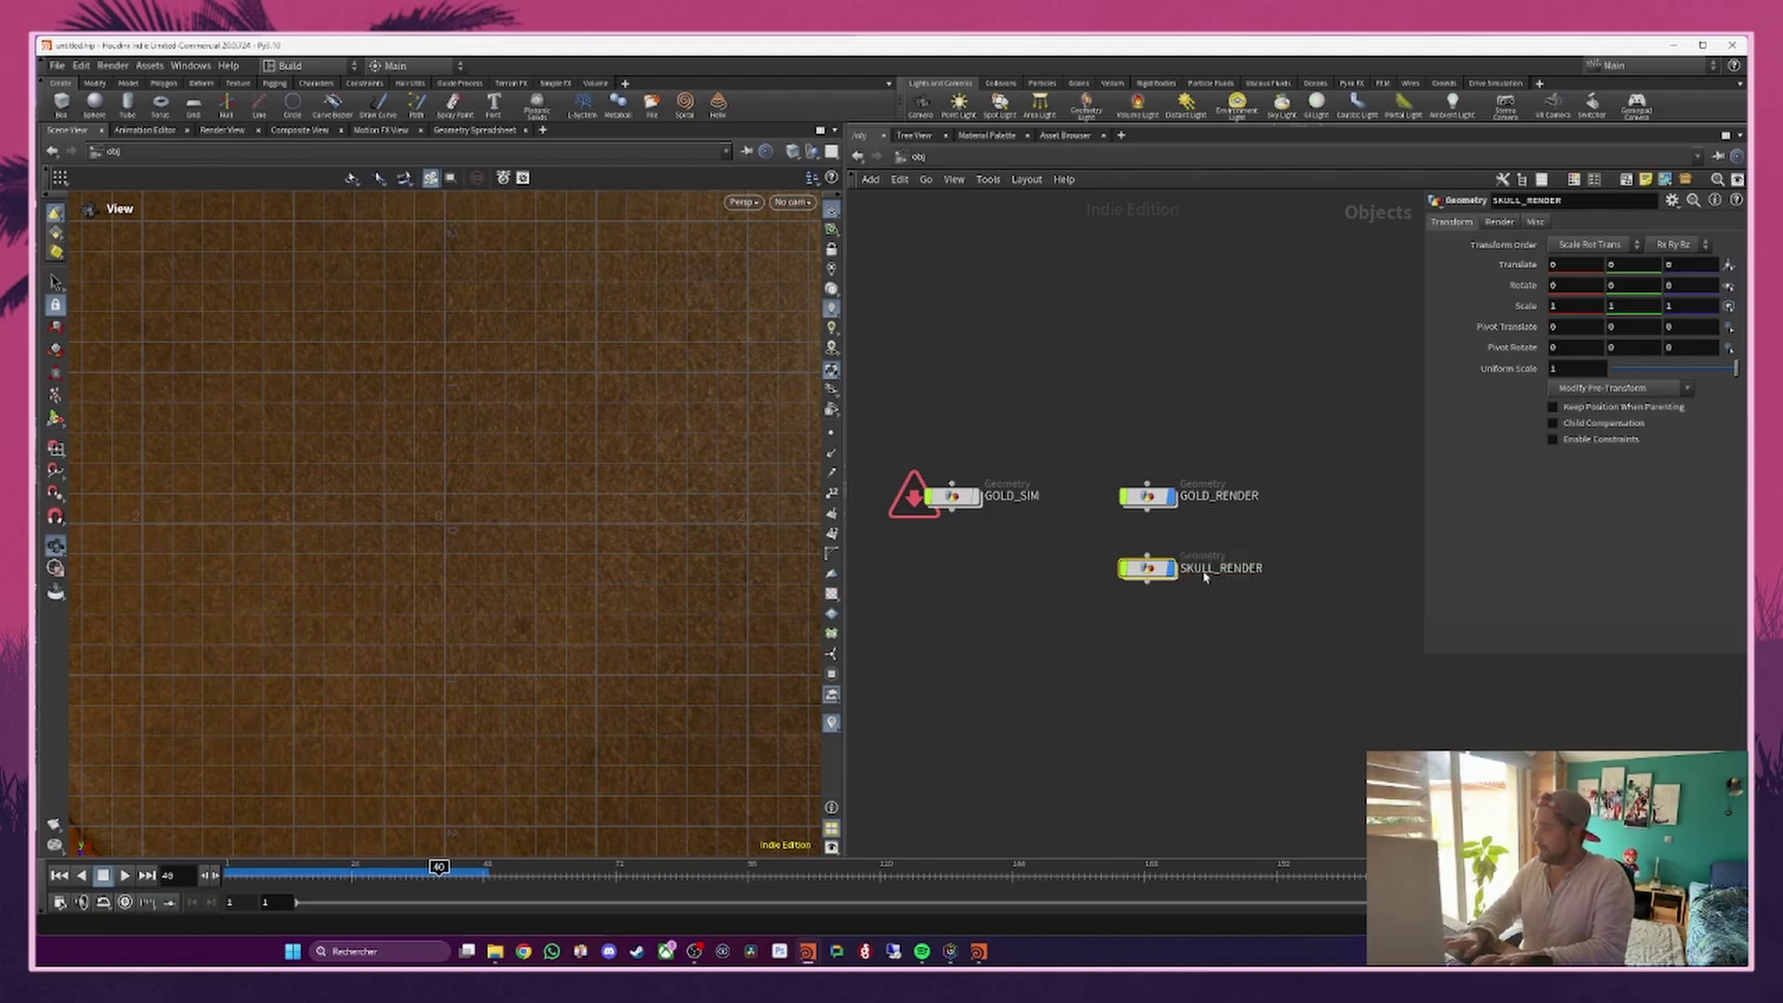
key(h)
drag(1083, 396, 1121, 555)
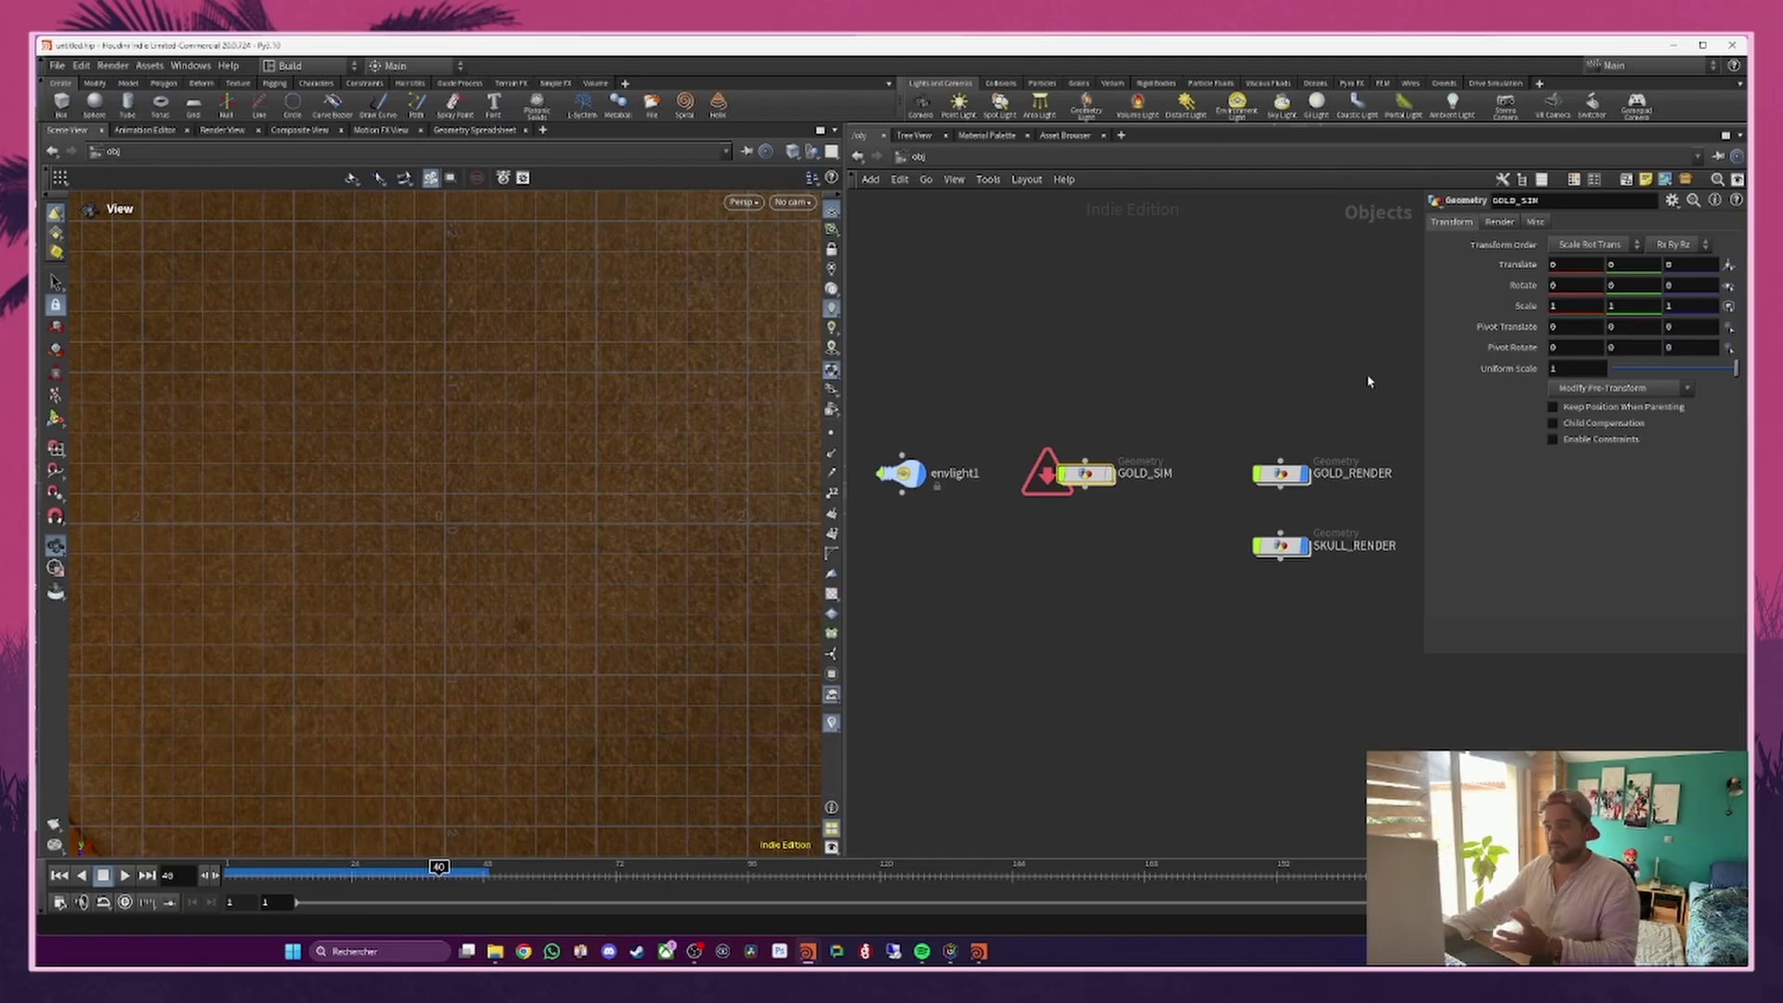
Step: Go inside GOLD_RENDER and place an Object Merge node in its empty network
middle_drag(1367, 381, 1244, 387)
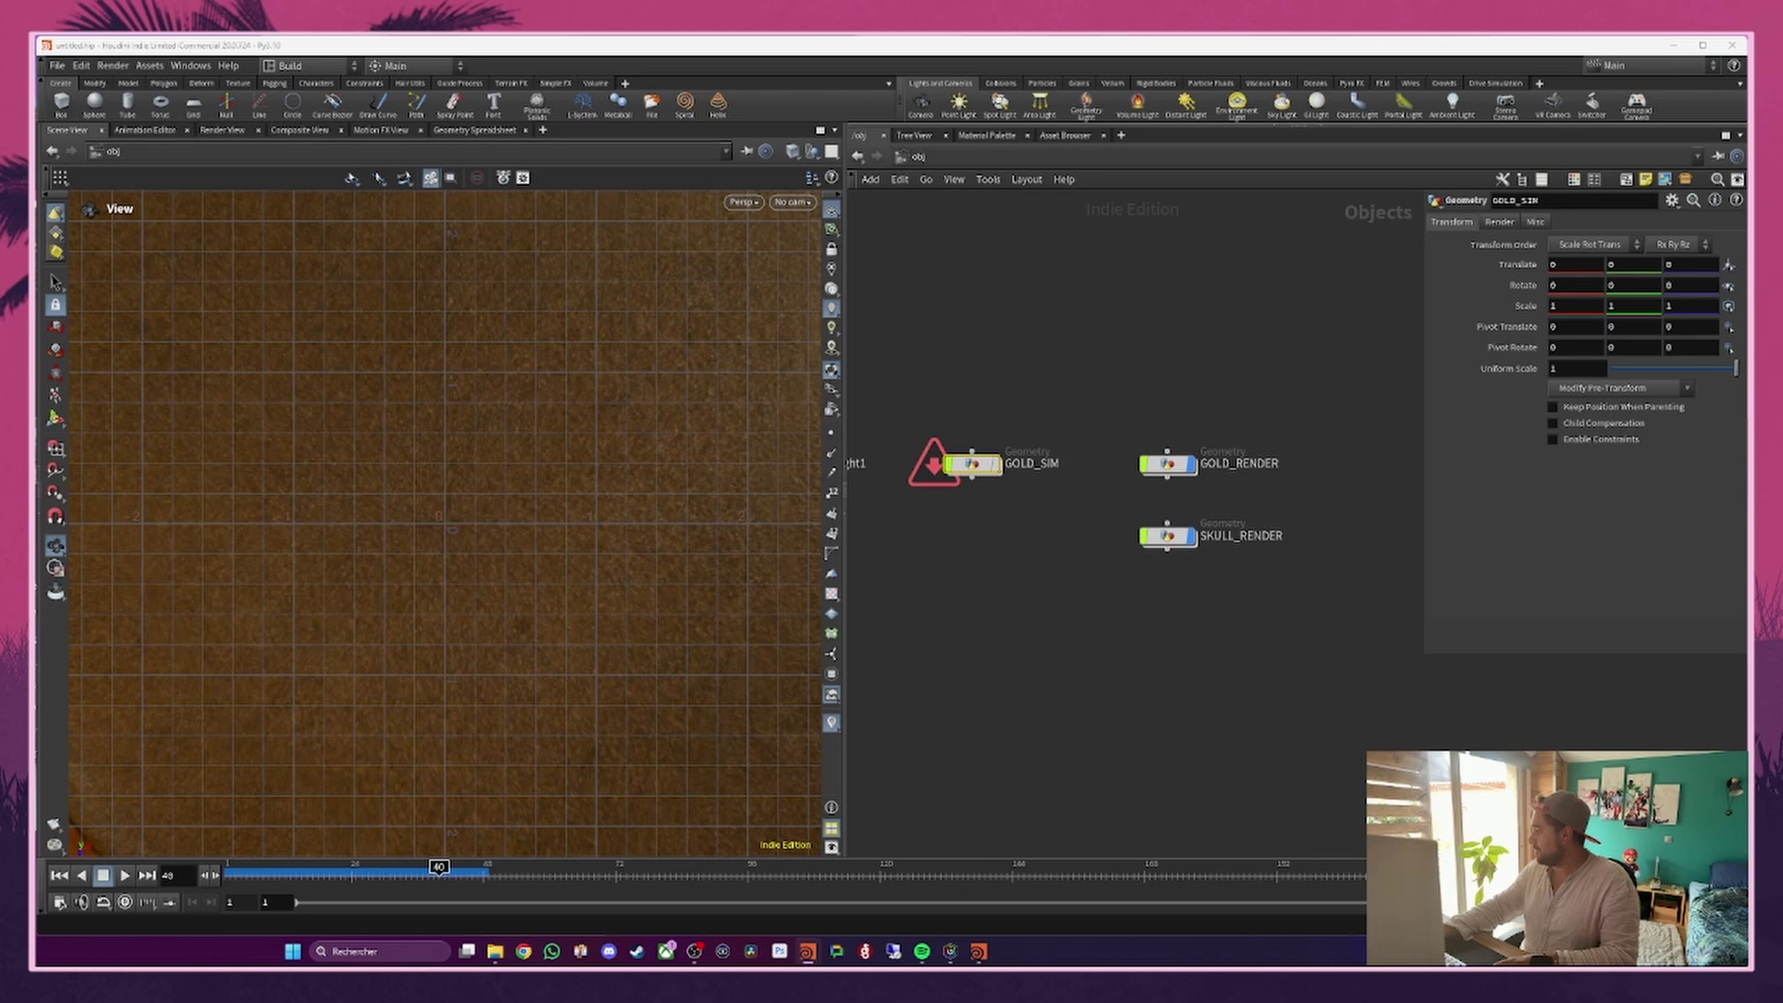
double_click(1168, 463)
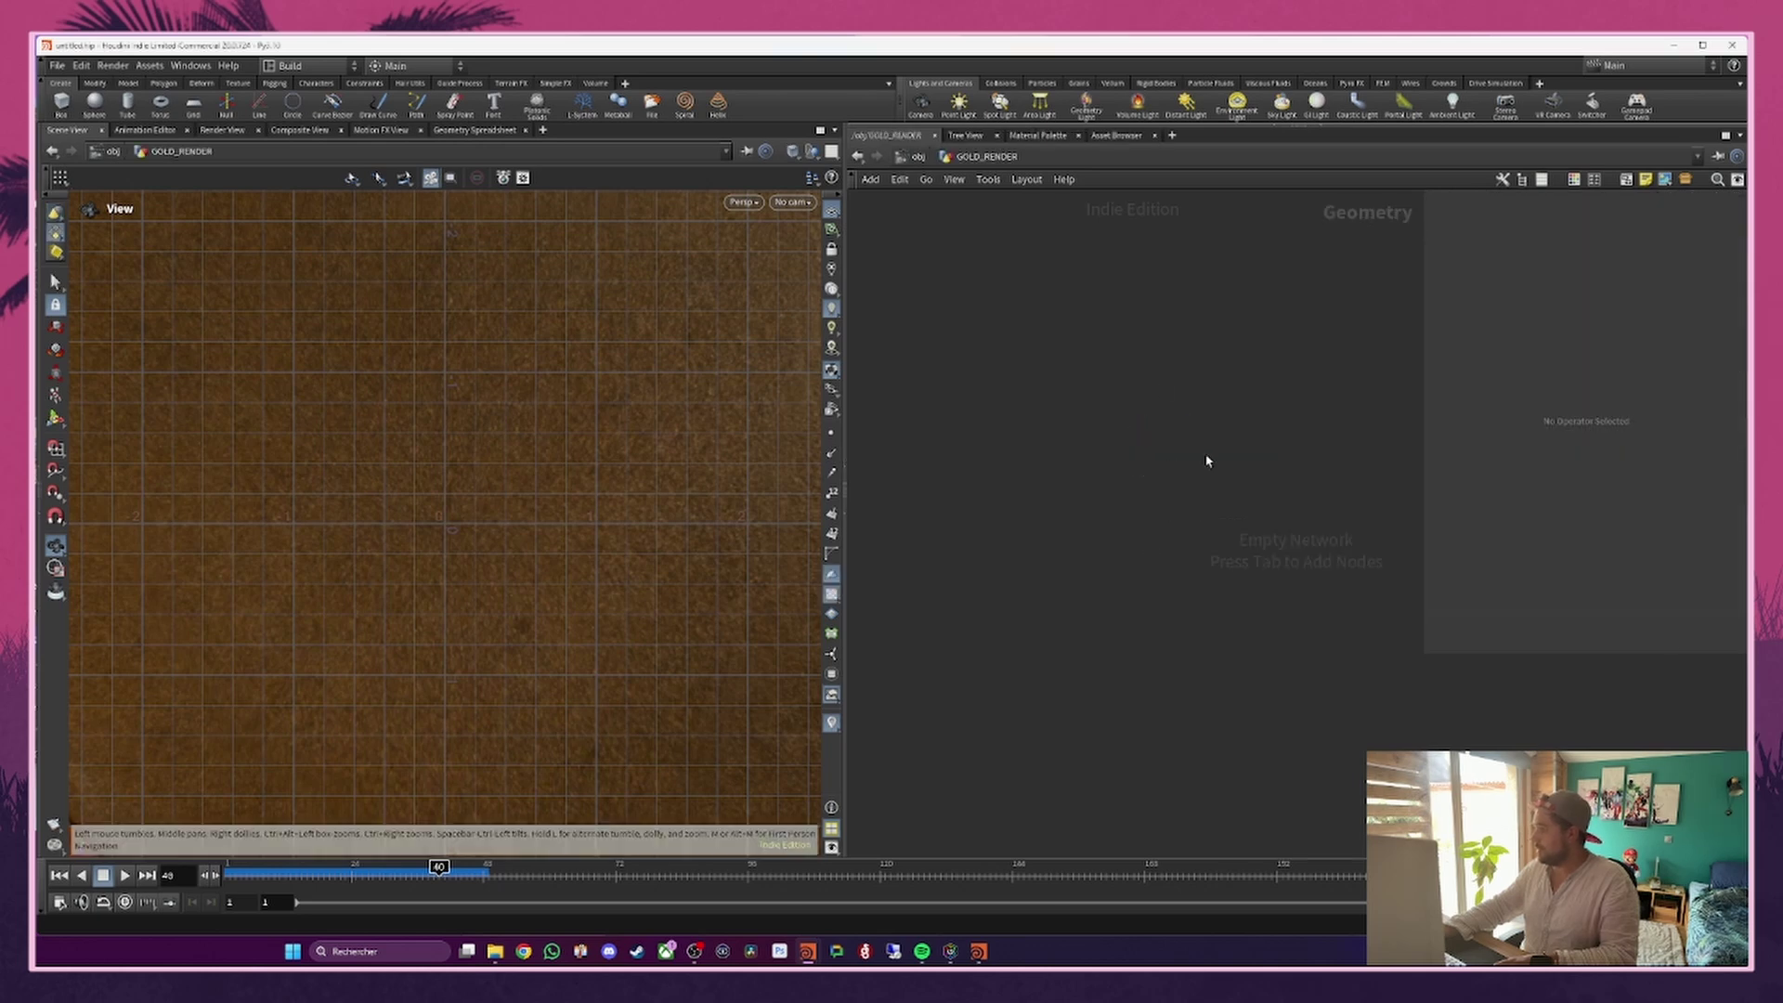
key(Tab)
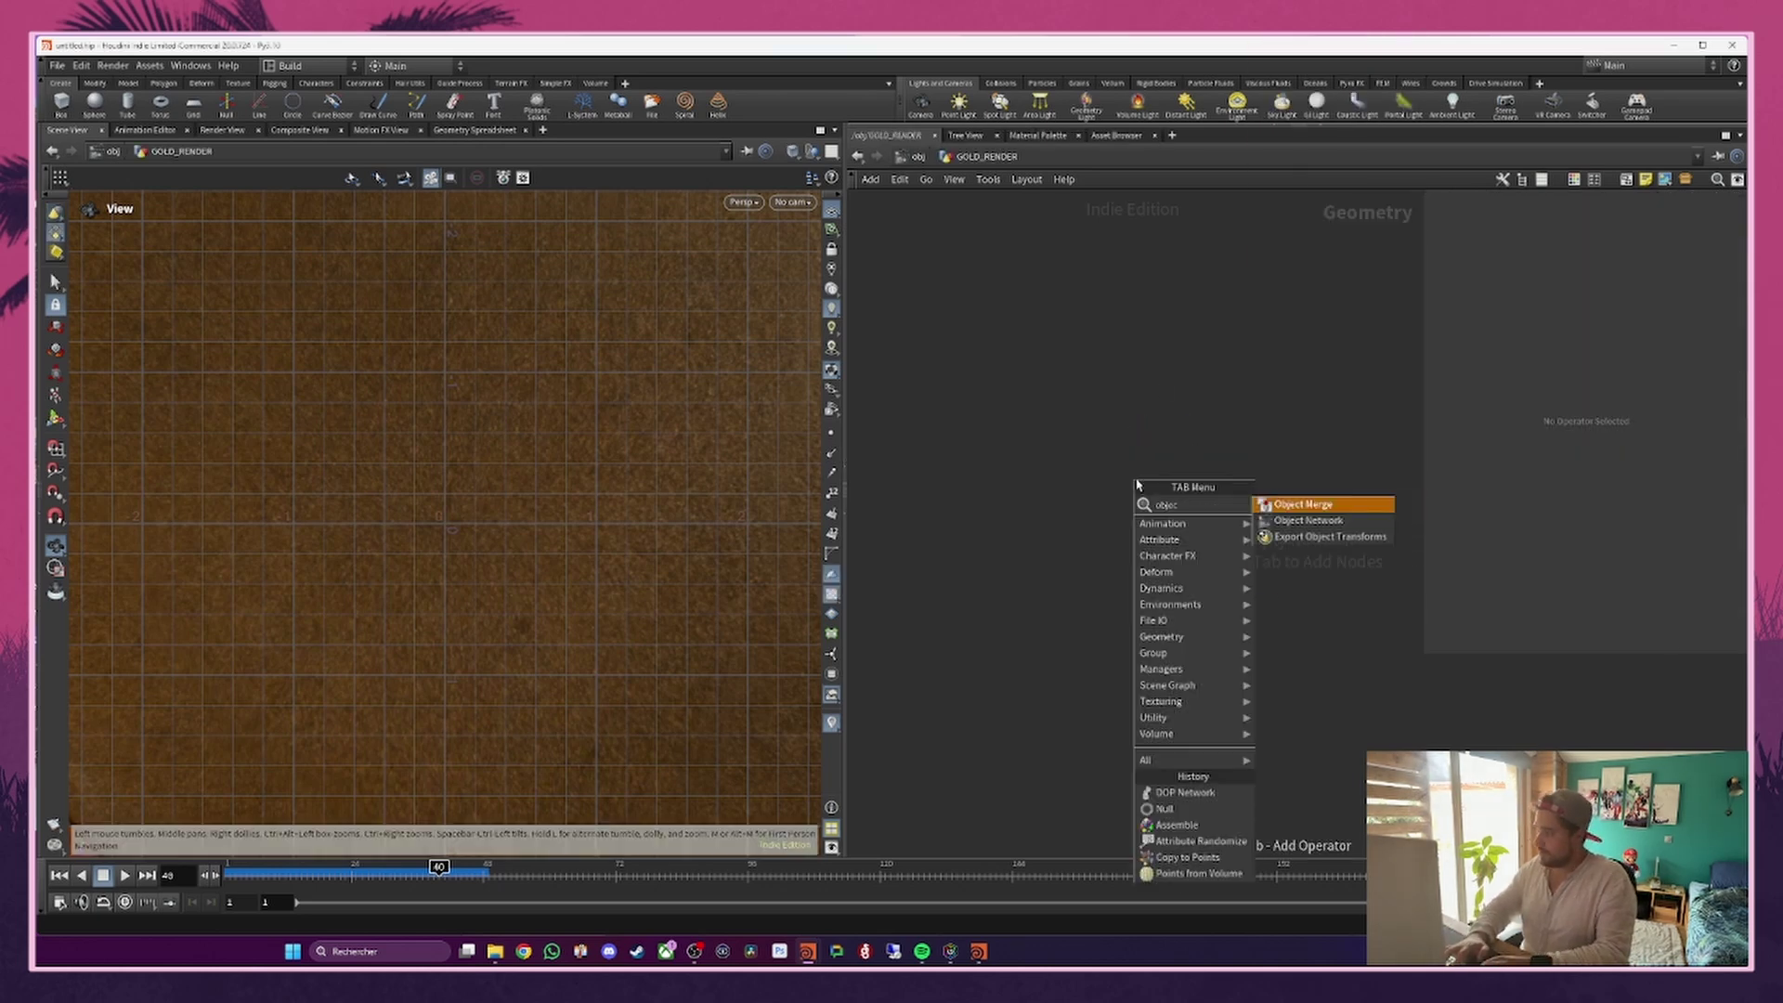
key(Escape)
click(1138, 483)
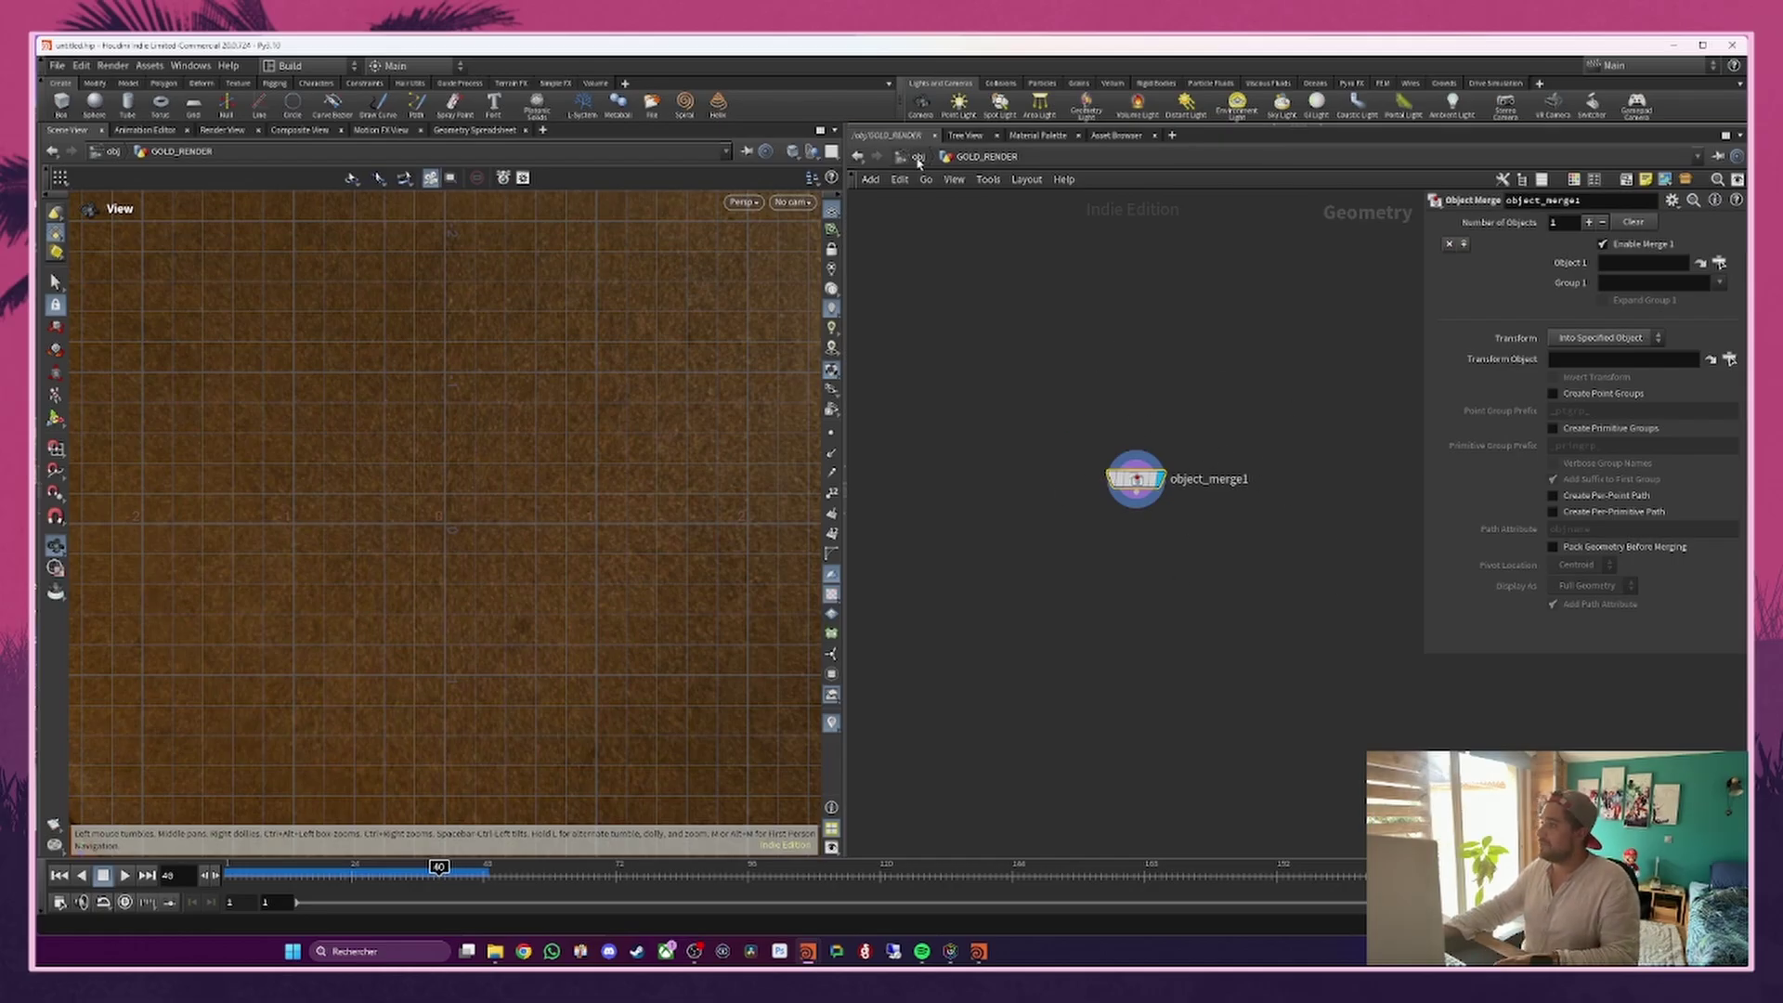
Step: Go inside GOLD_SIM and place a DOP Import node below SIM_PIECE
key(u)
double_click(1047, 462)
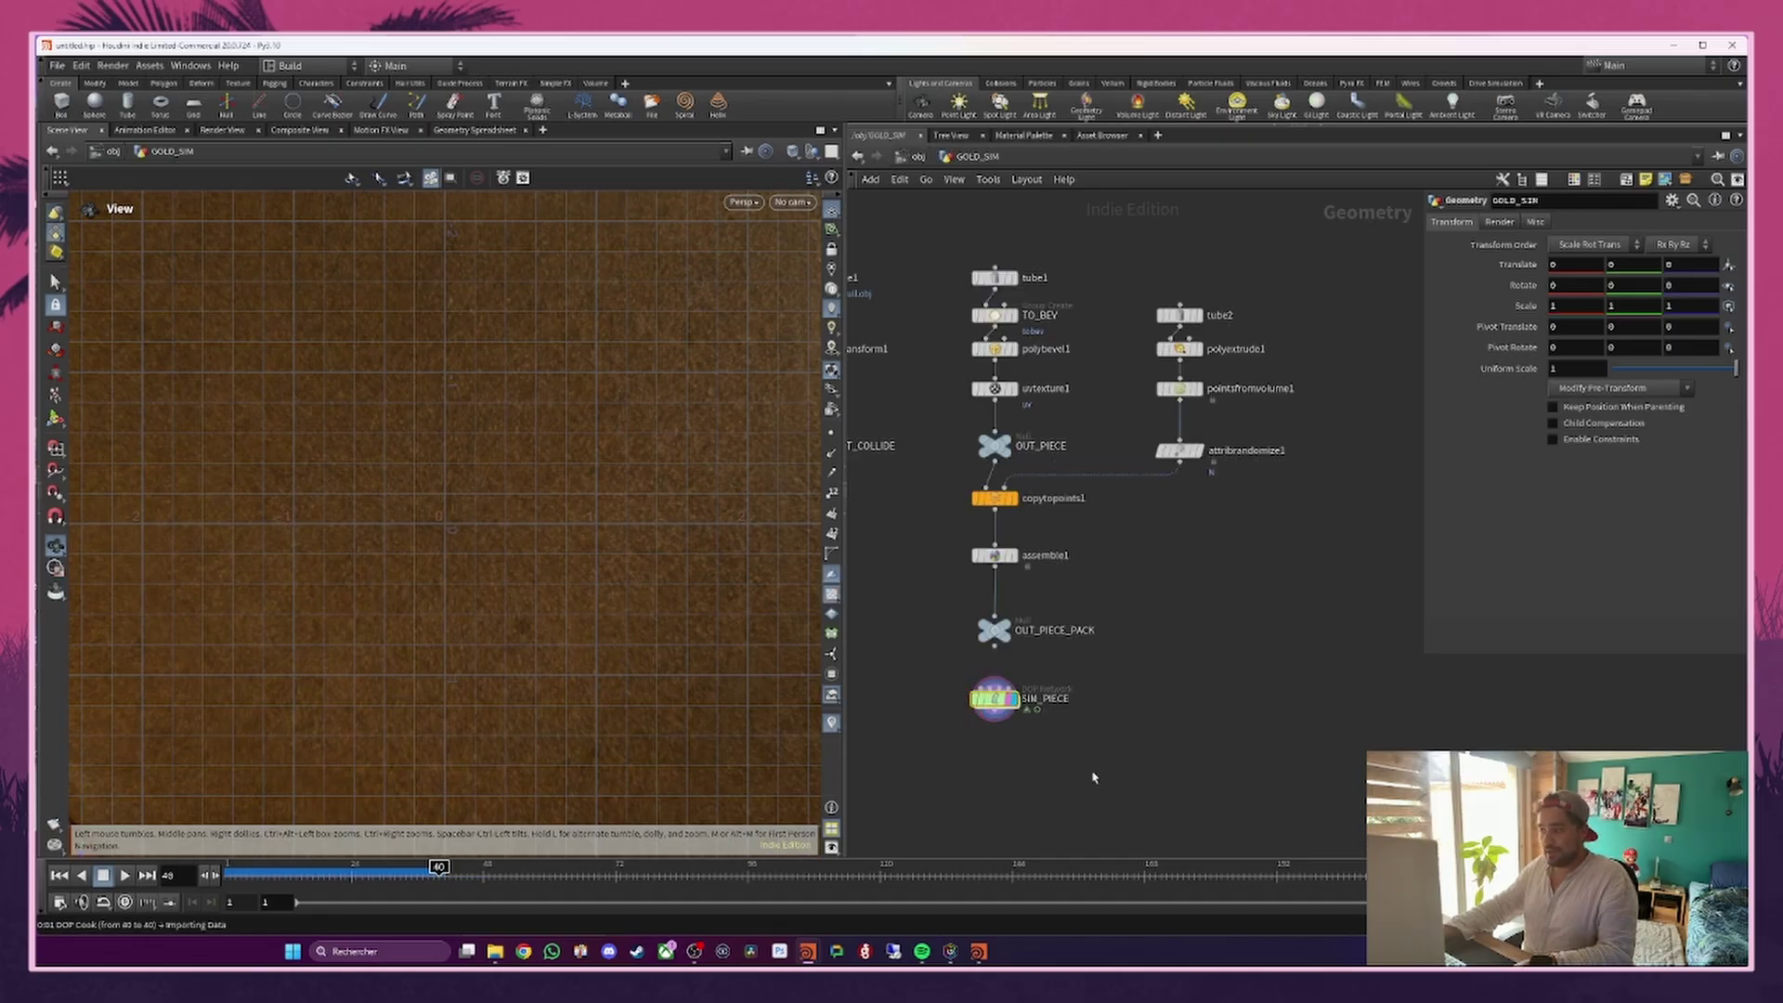
middle_drag(1093, 778, 1095, 678)
key(Tab)
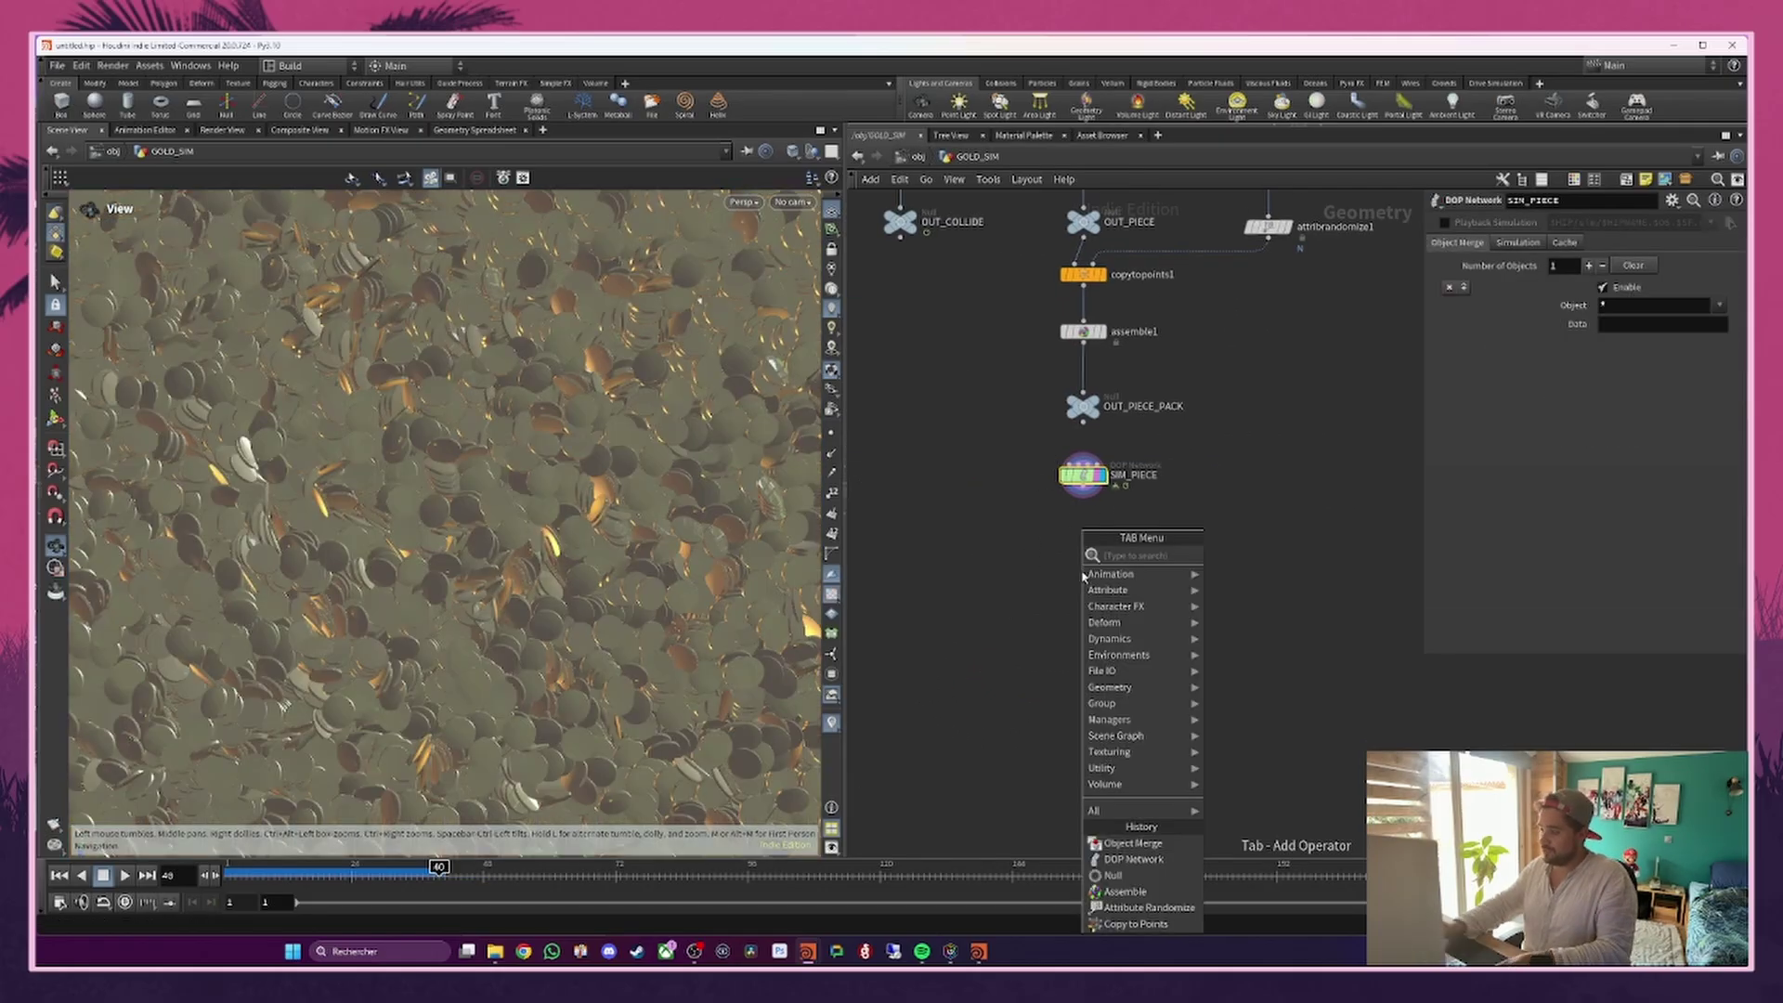
text(dop impo)
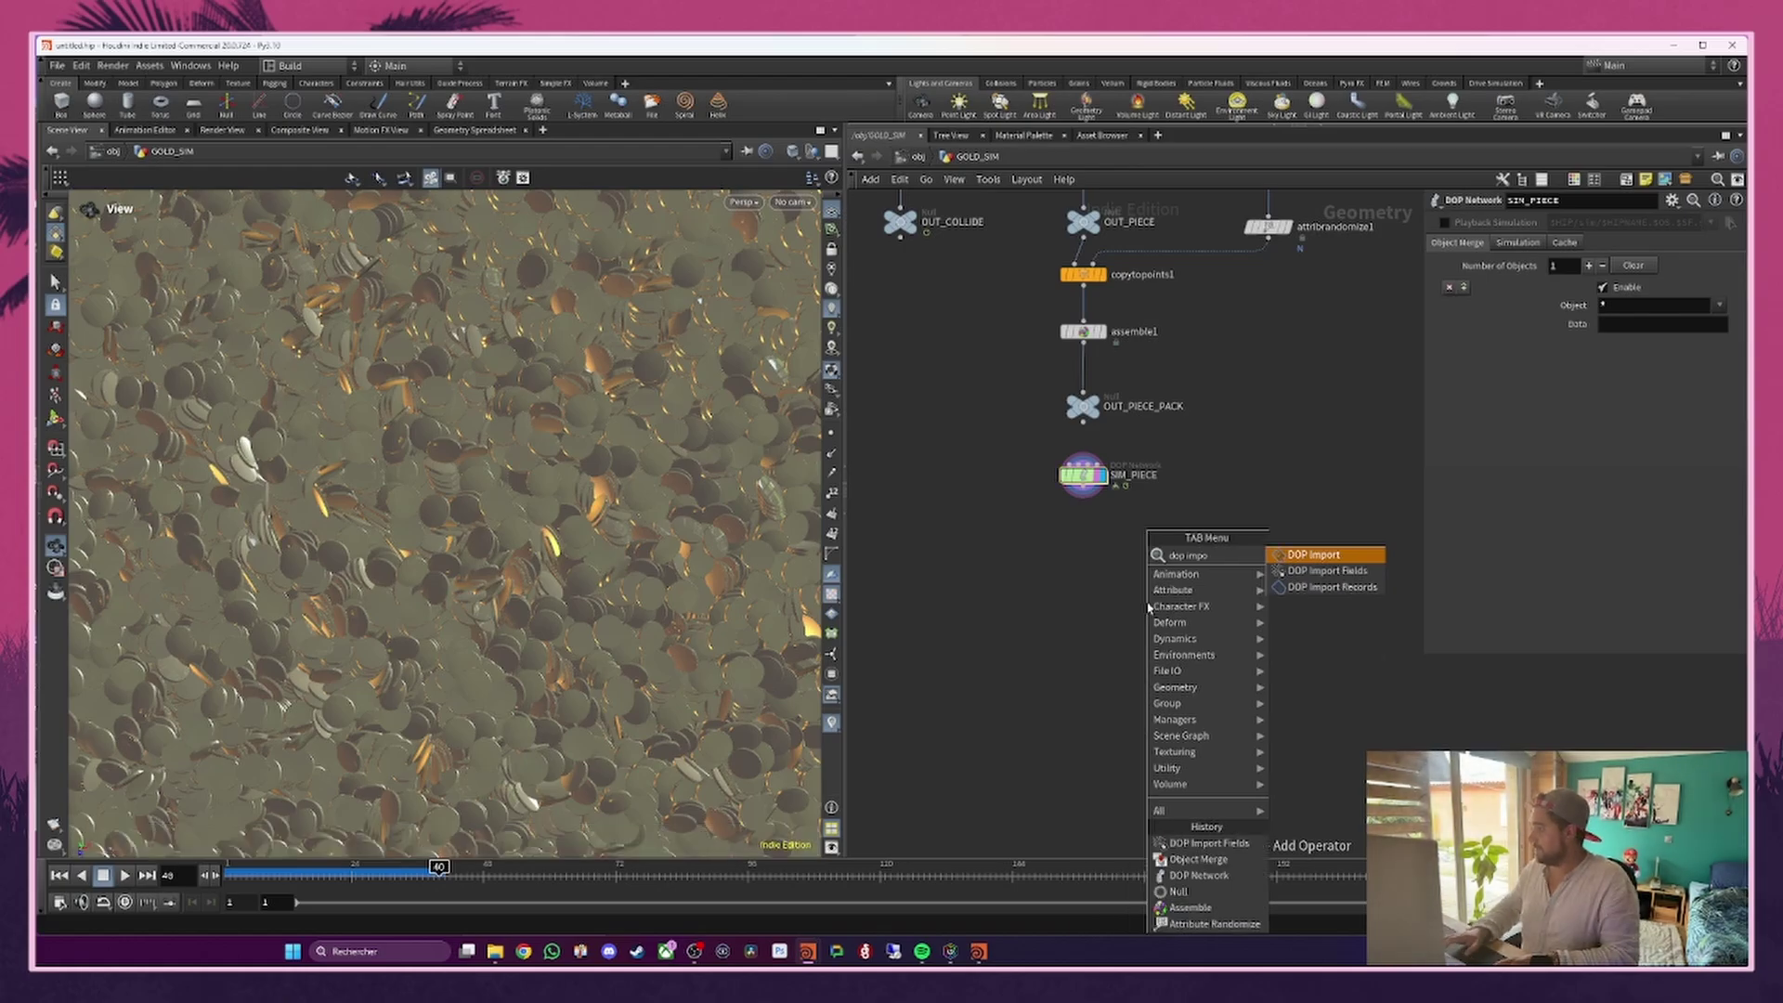
key(Return)
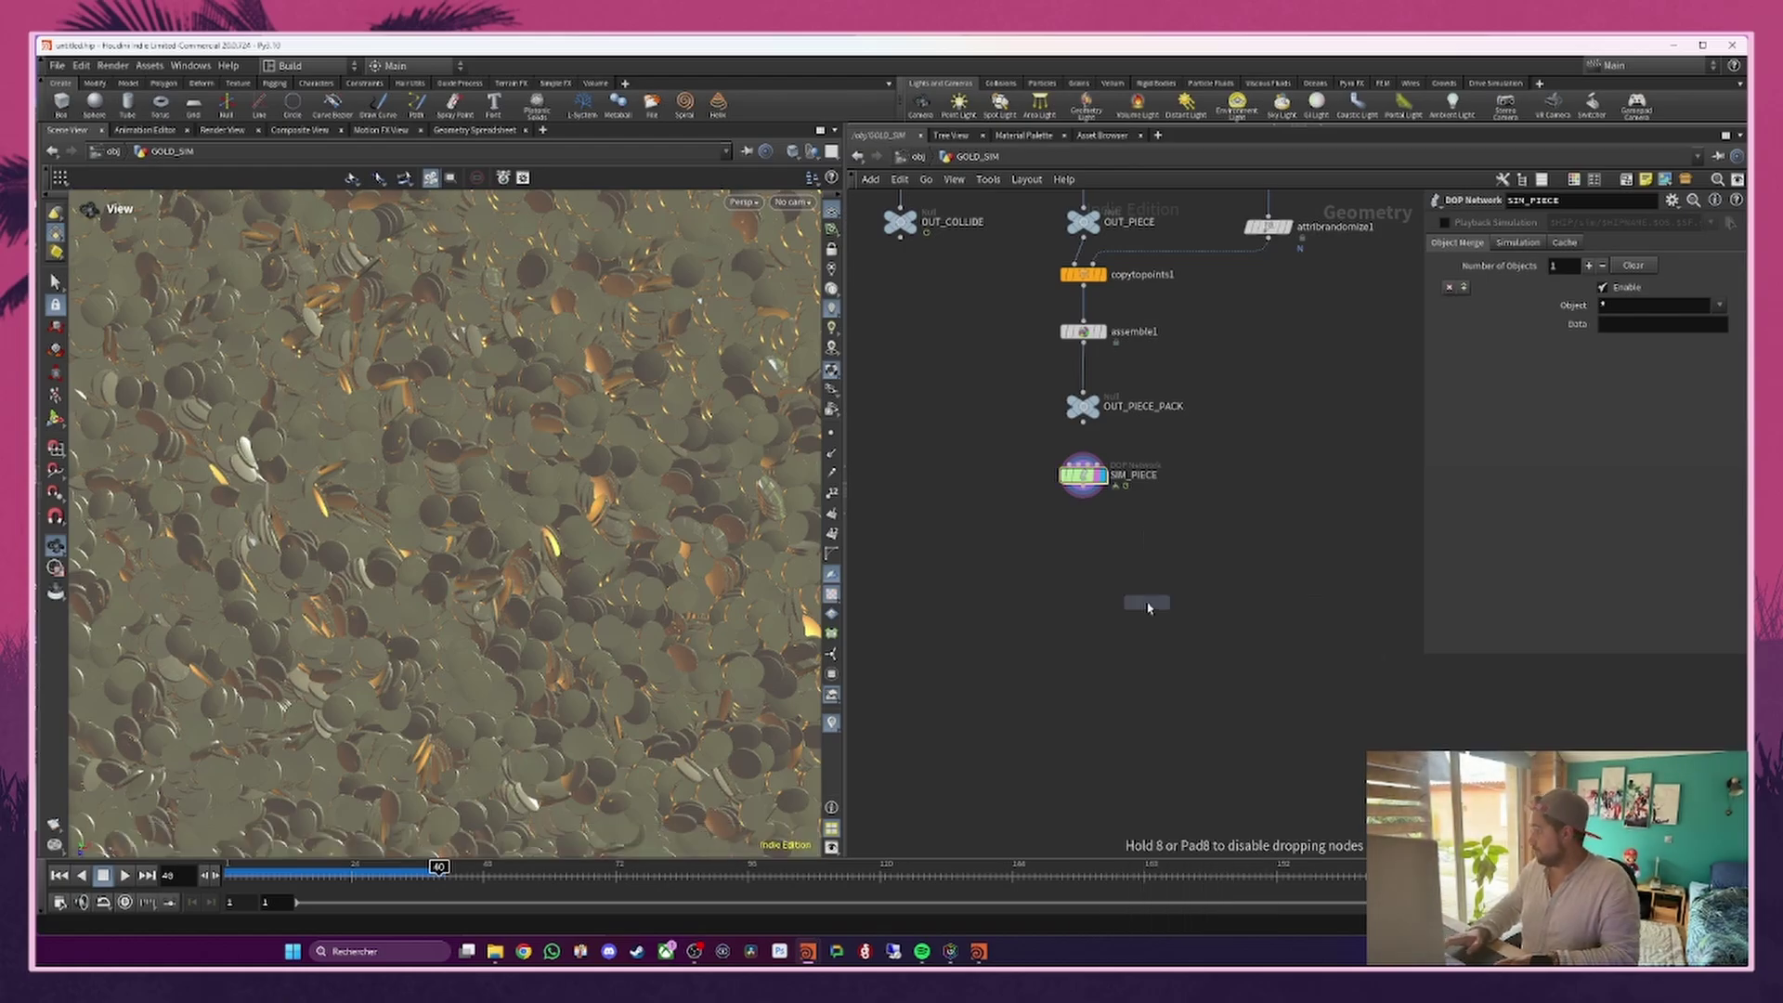
click(1082, 546)
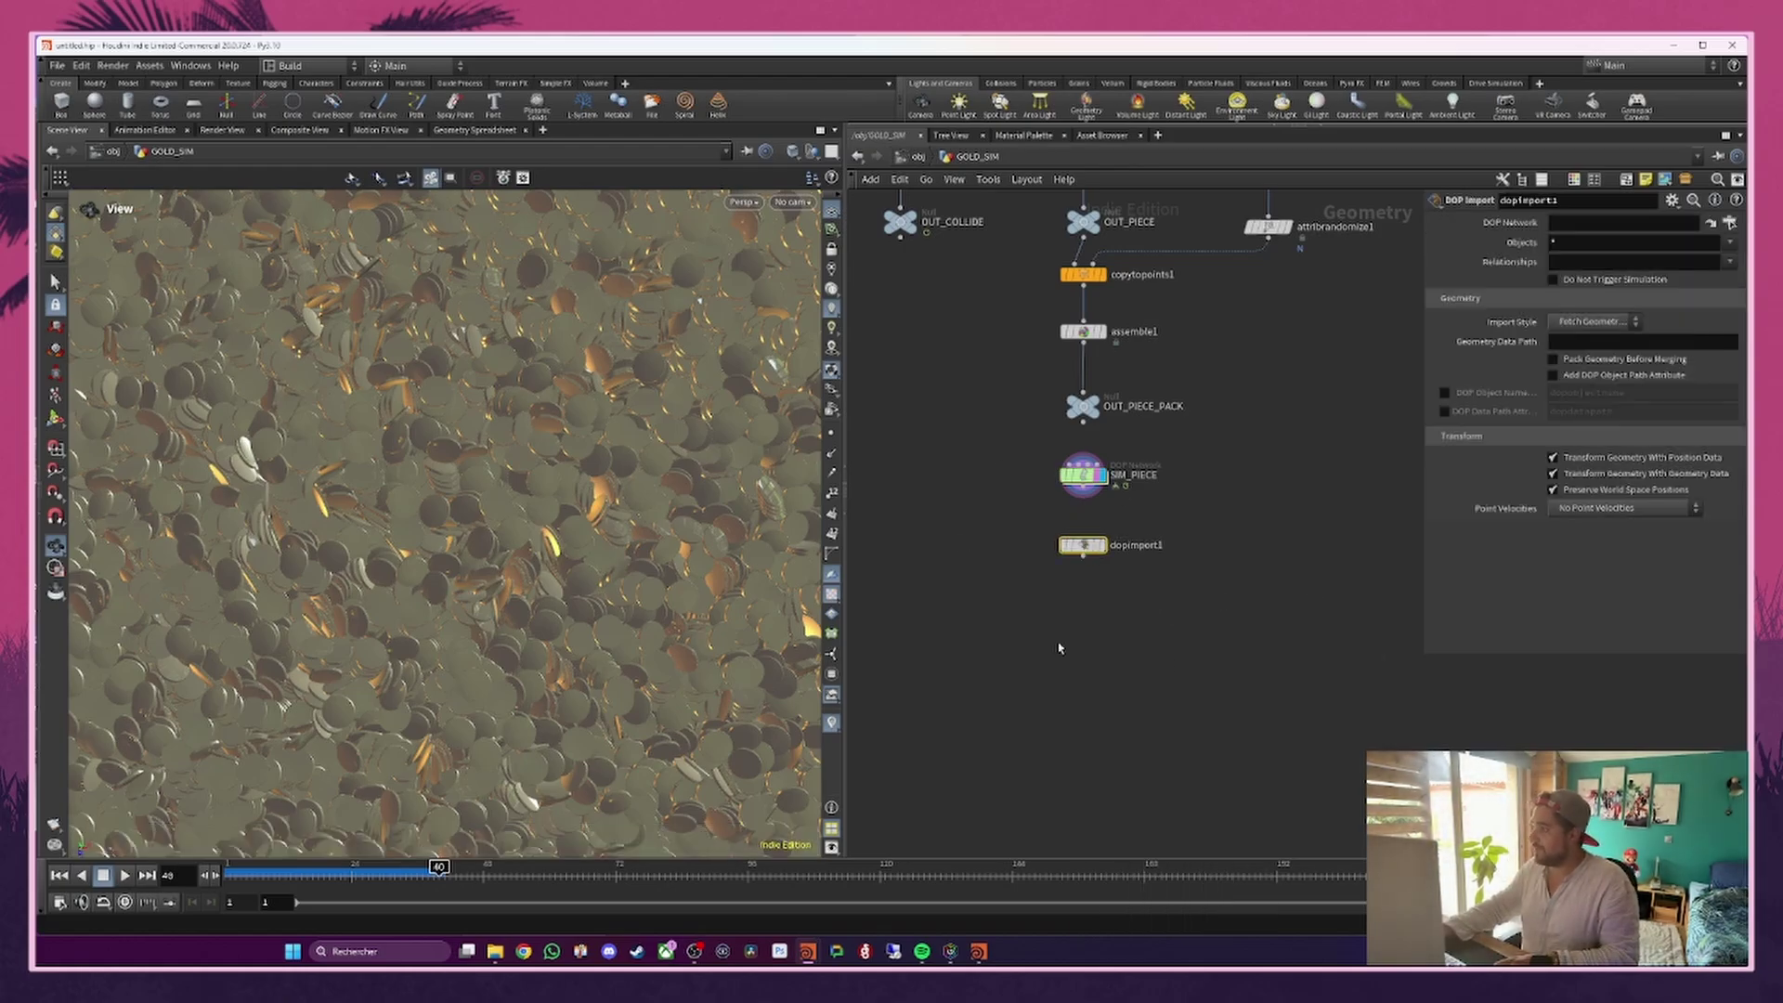
Step: Set the DOP Import's network to /obj/GOLD_SIM/SIM_PIECE and its objects to rbdpackedobject1, and make it the displayed node
click(1729, 223)
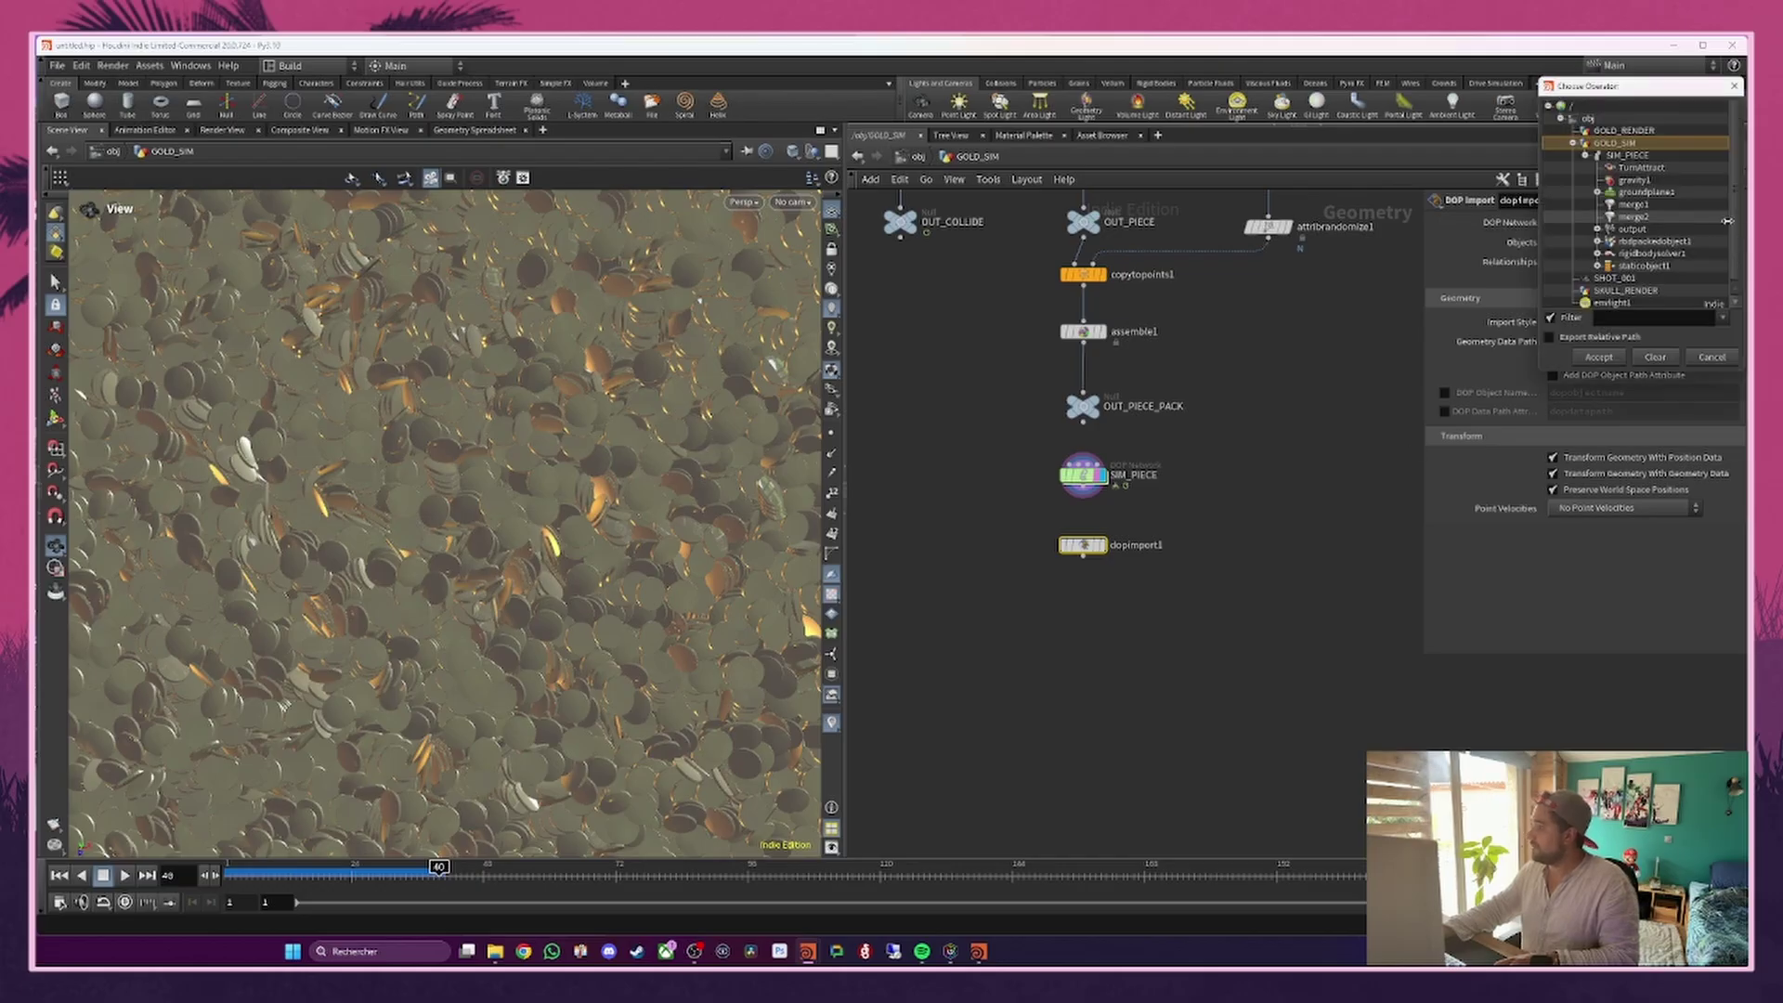
click(1621, 156)
double_click(1633, 158)
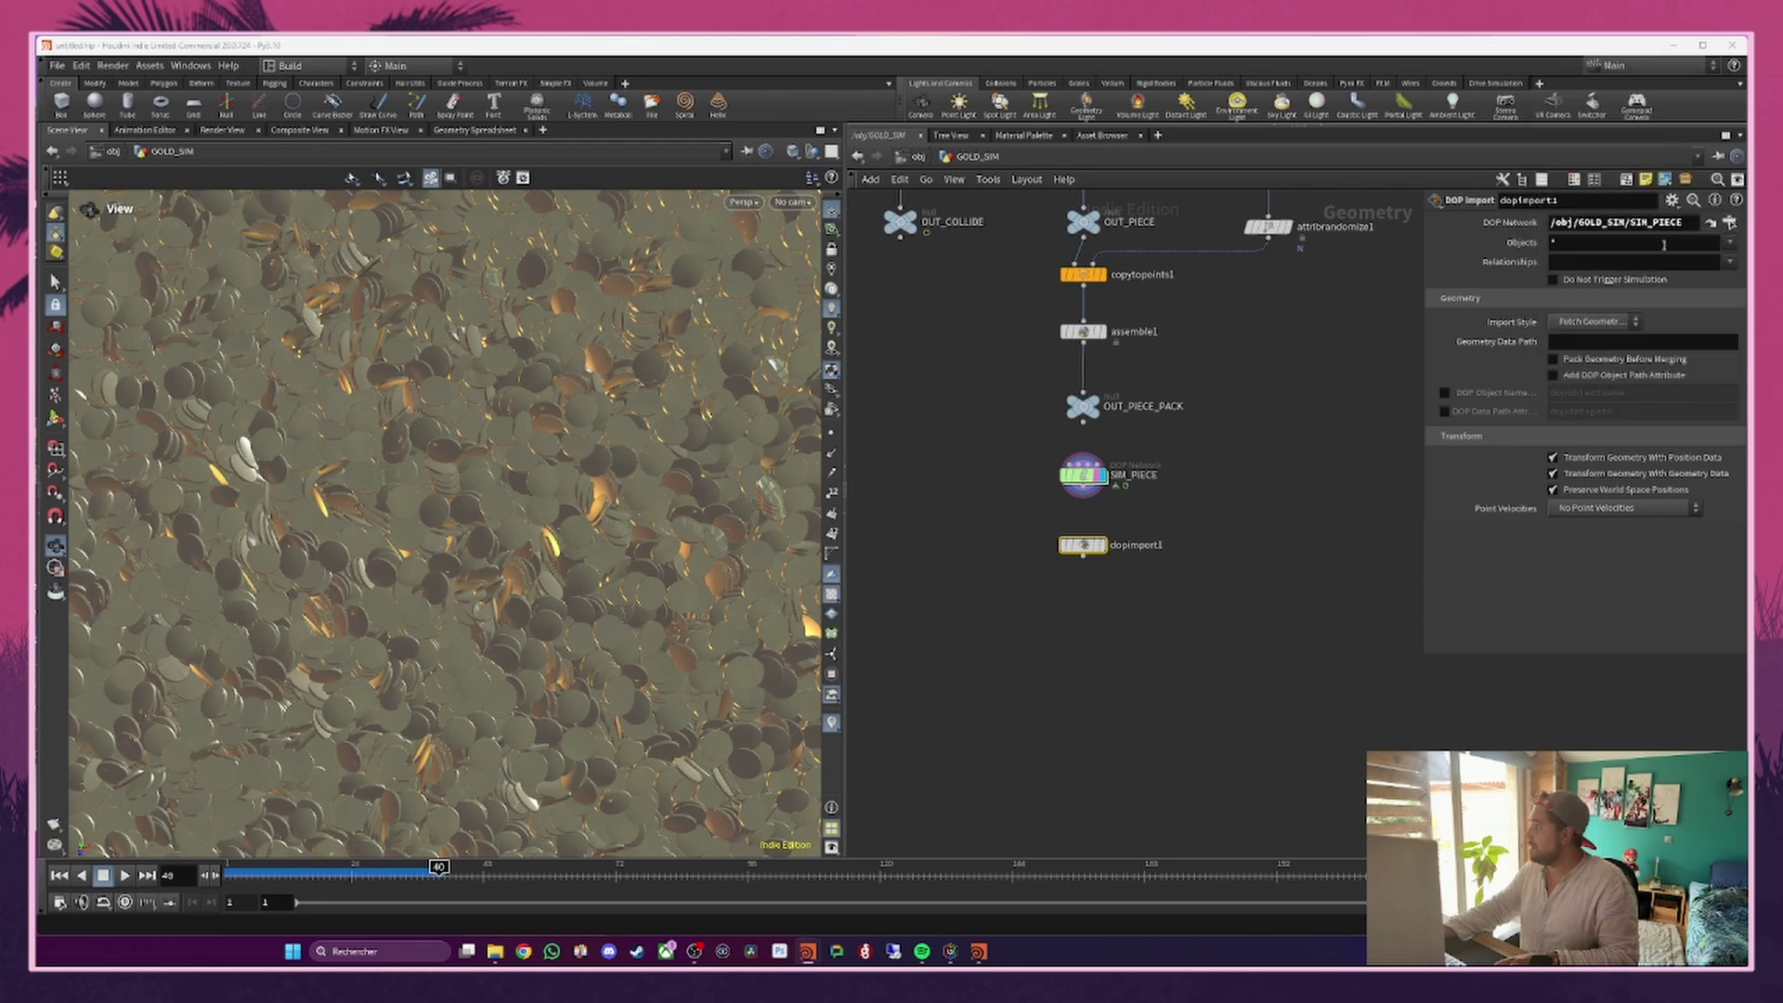
click(1729, 242)
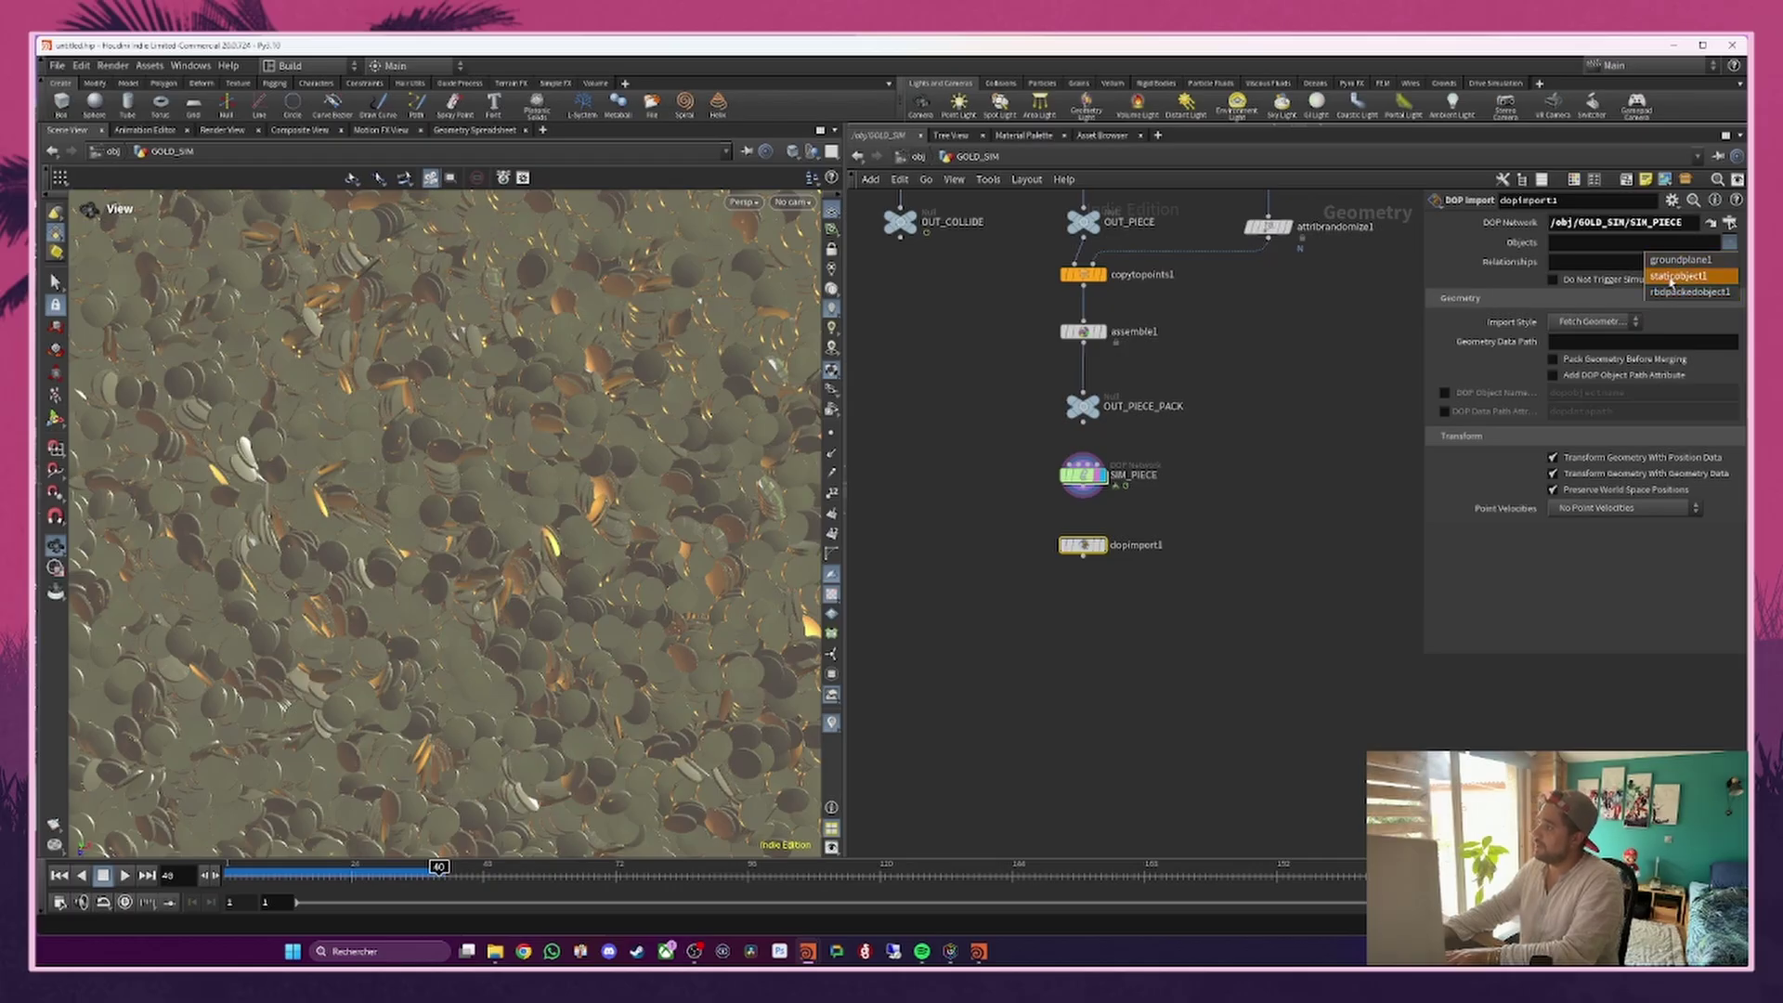
click(1676, 294)
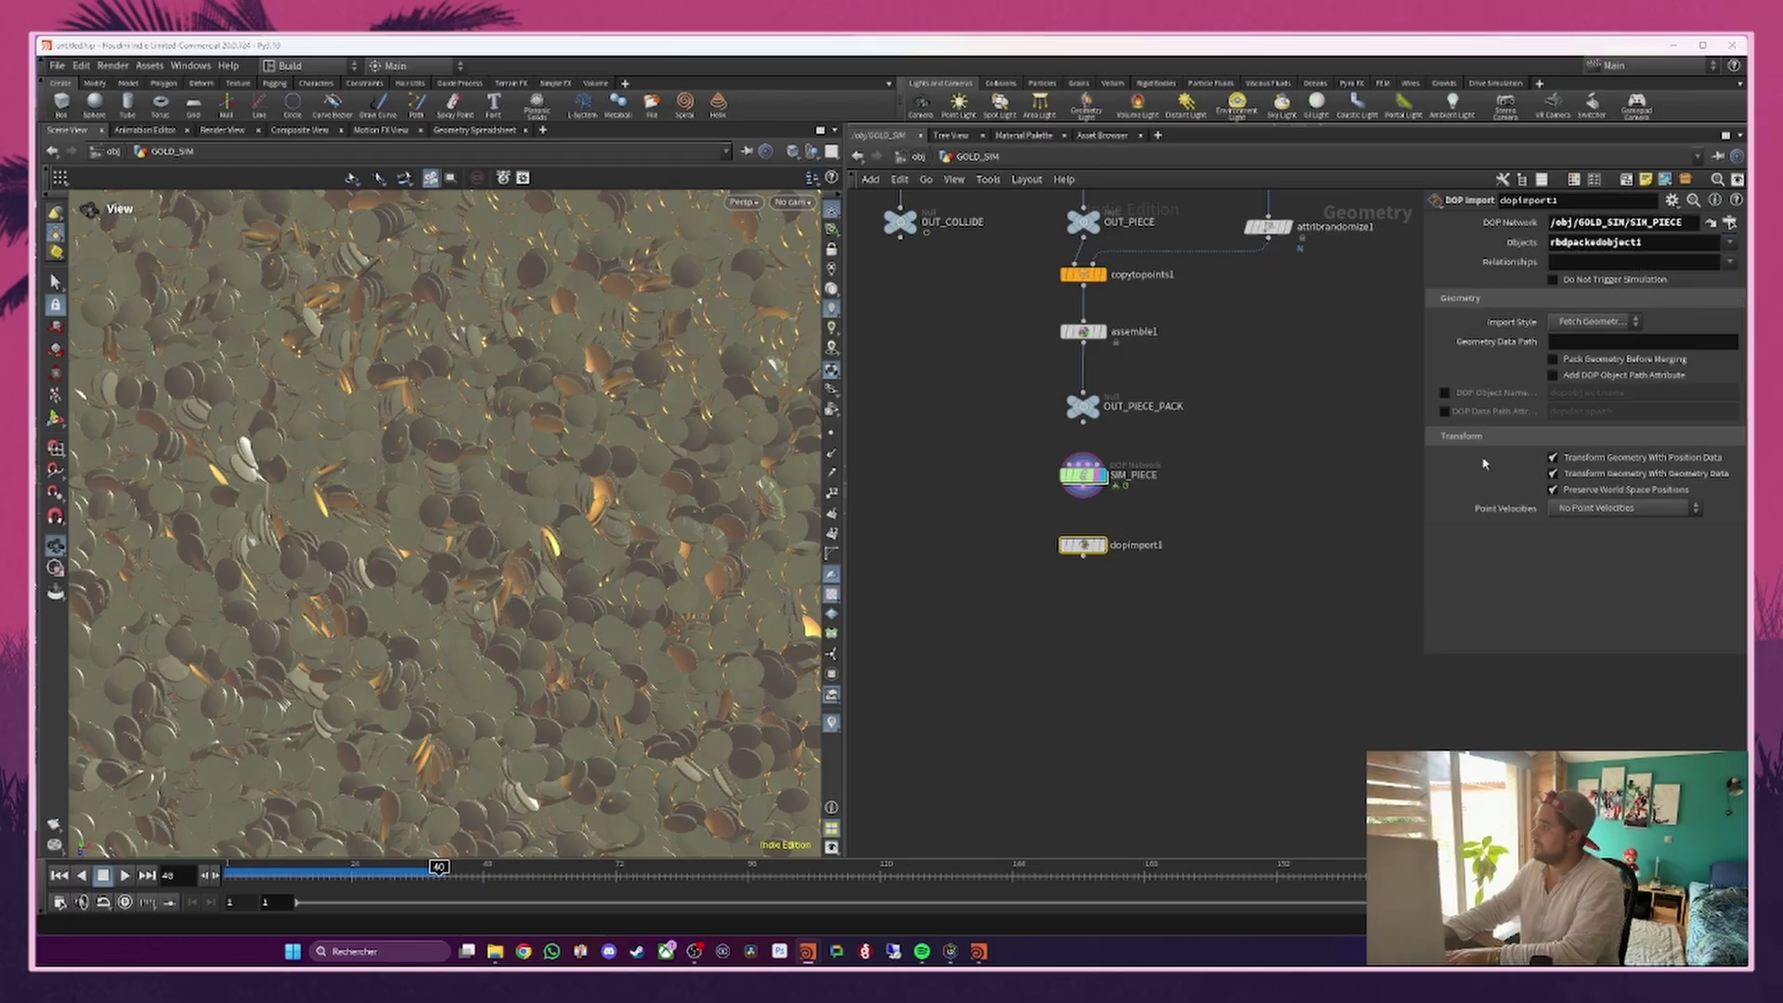
mouse_move(1104, 545)
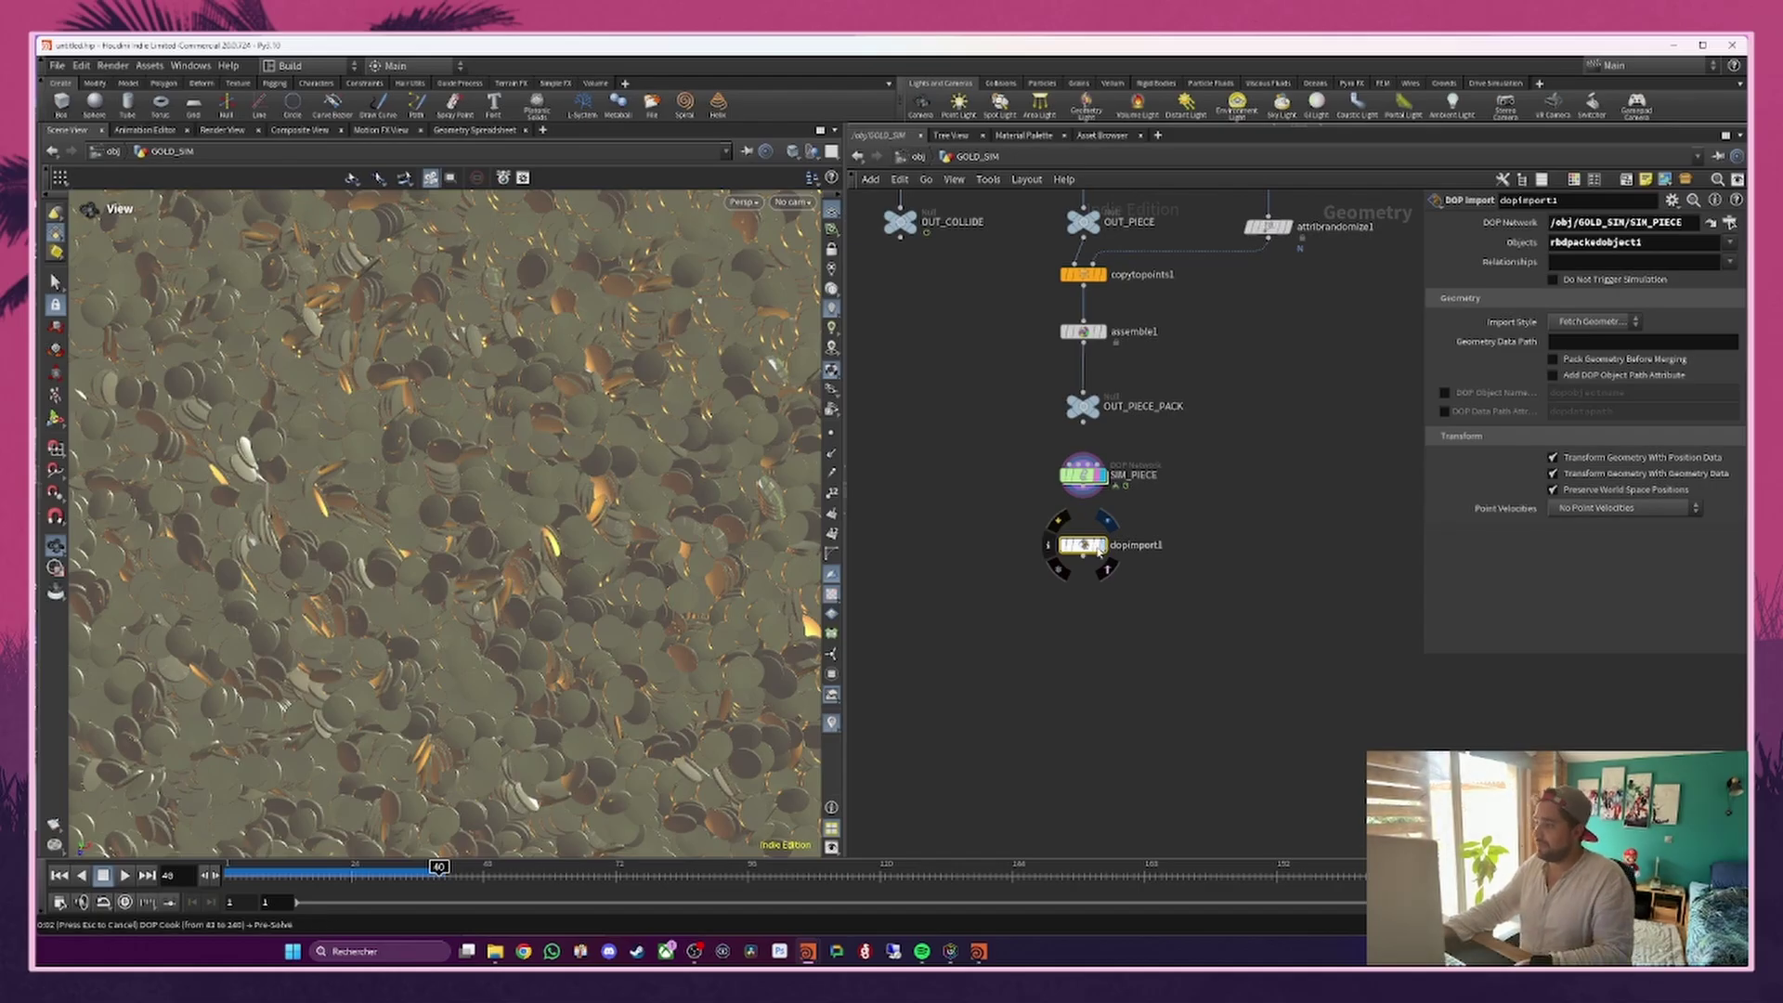
click(1100, 548)
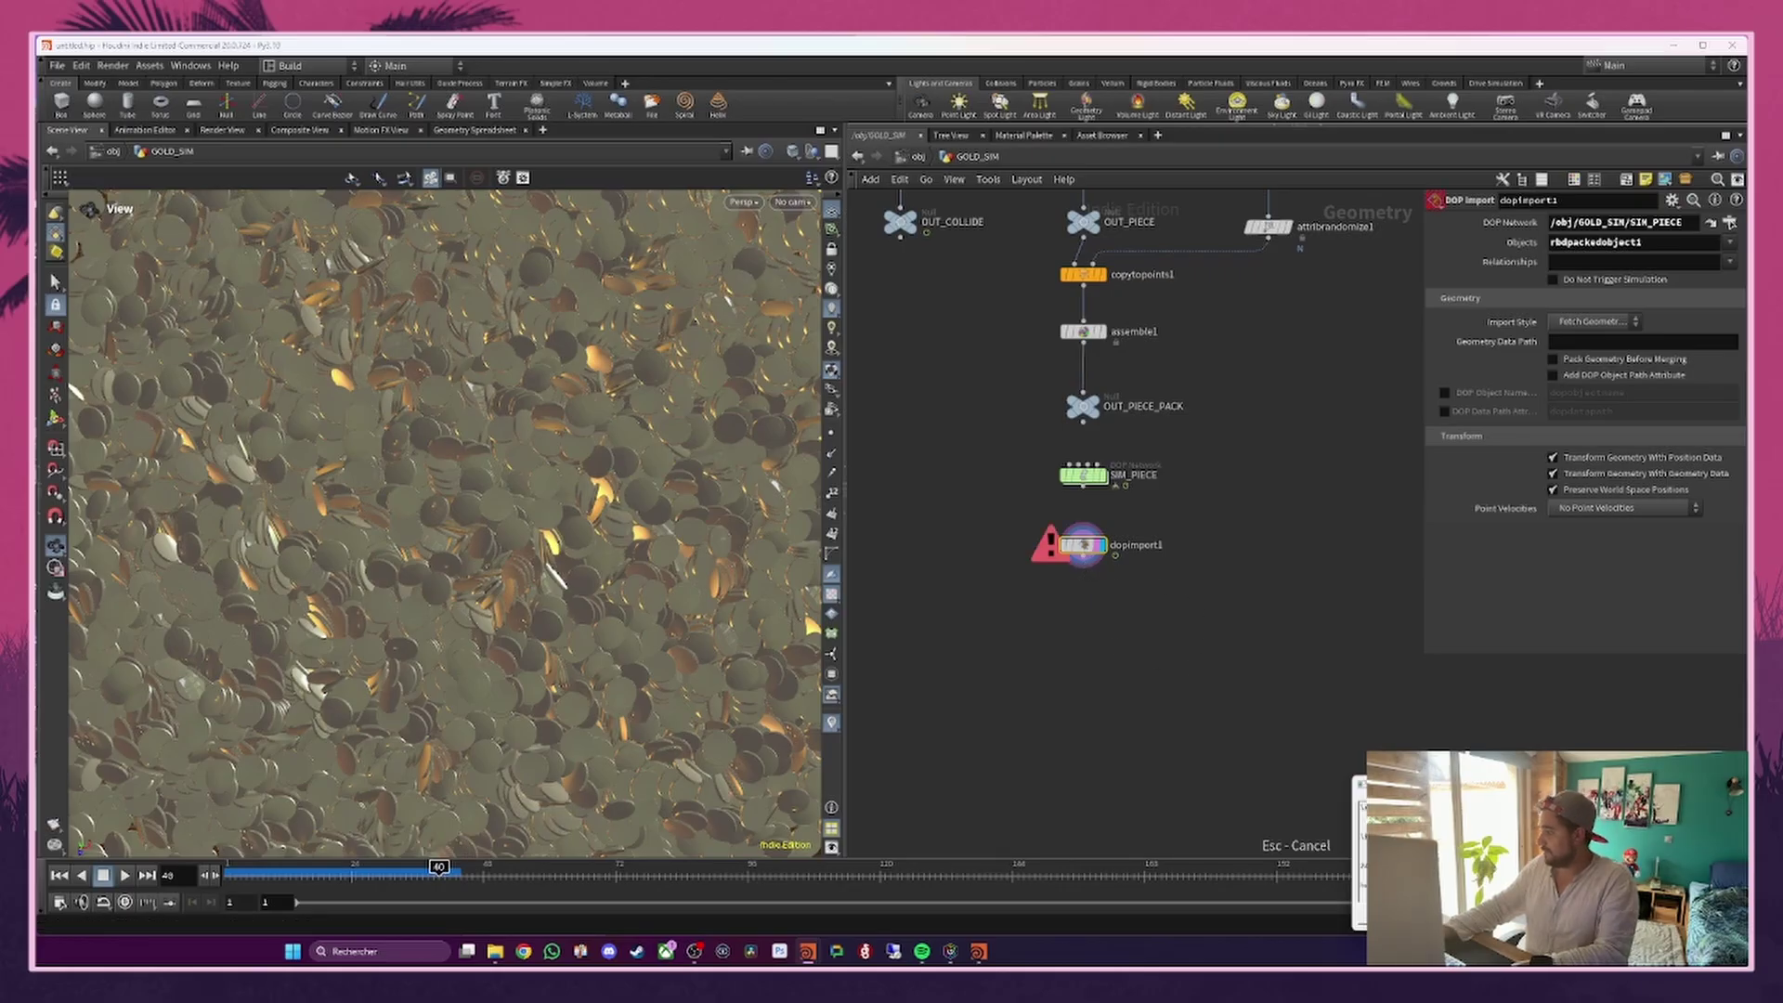
Step: Connect a Null below the DOP Import and name it OUT_SIM_PIECE
key(Tab)
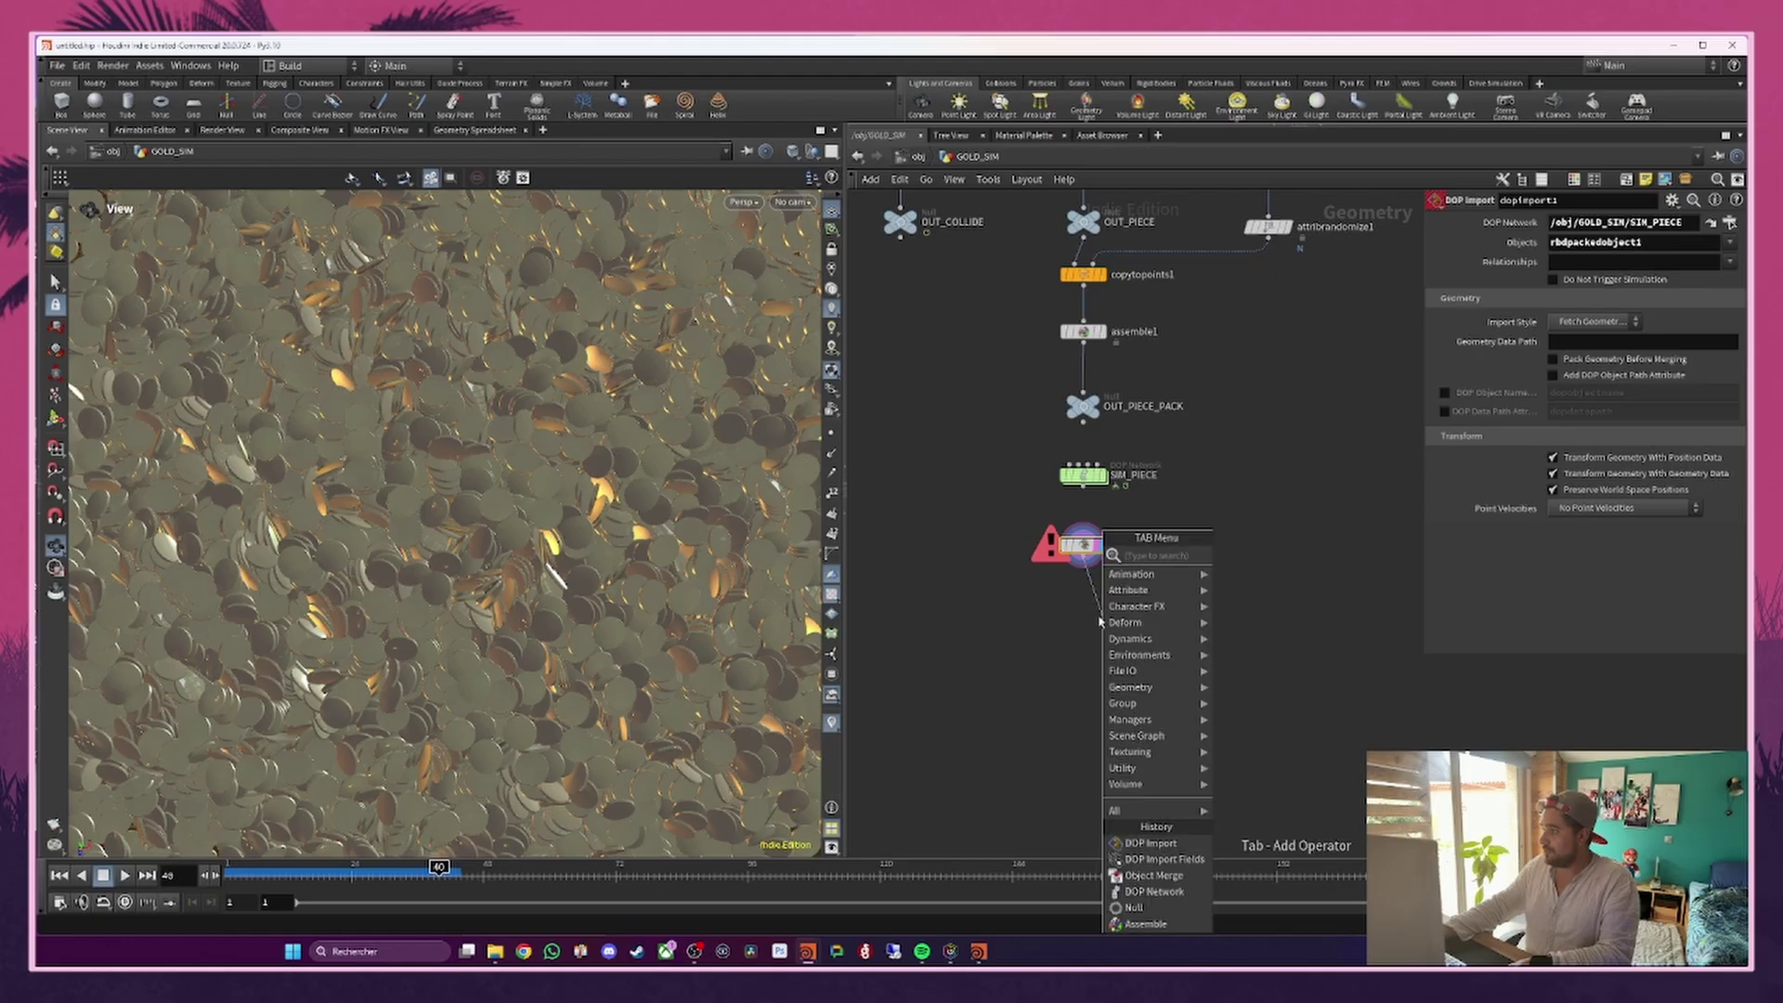
text(null)
key(Return)
click(1101, 614)
drag(1102, 615, 1082, 606)
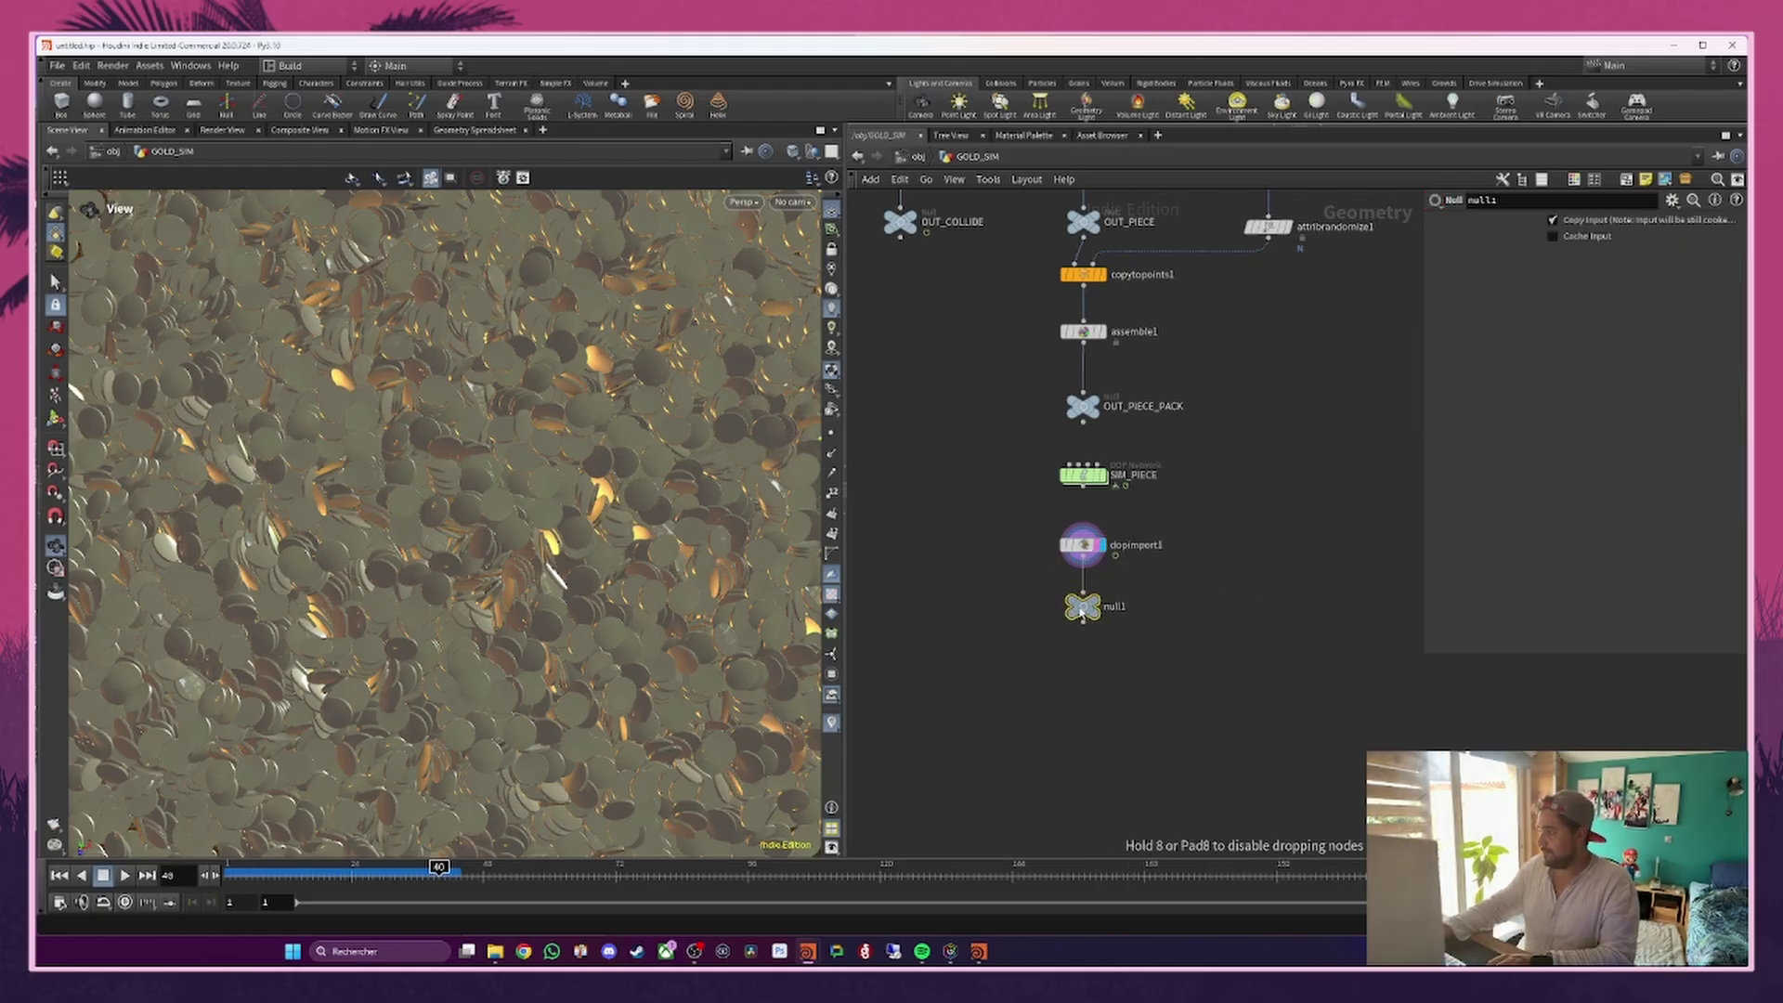
double_click(1109, 606)
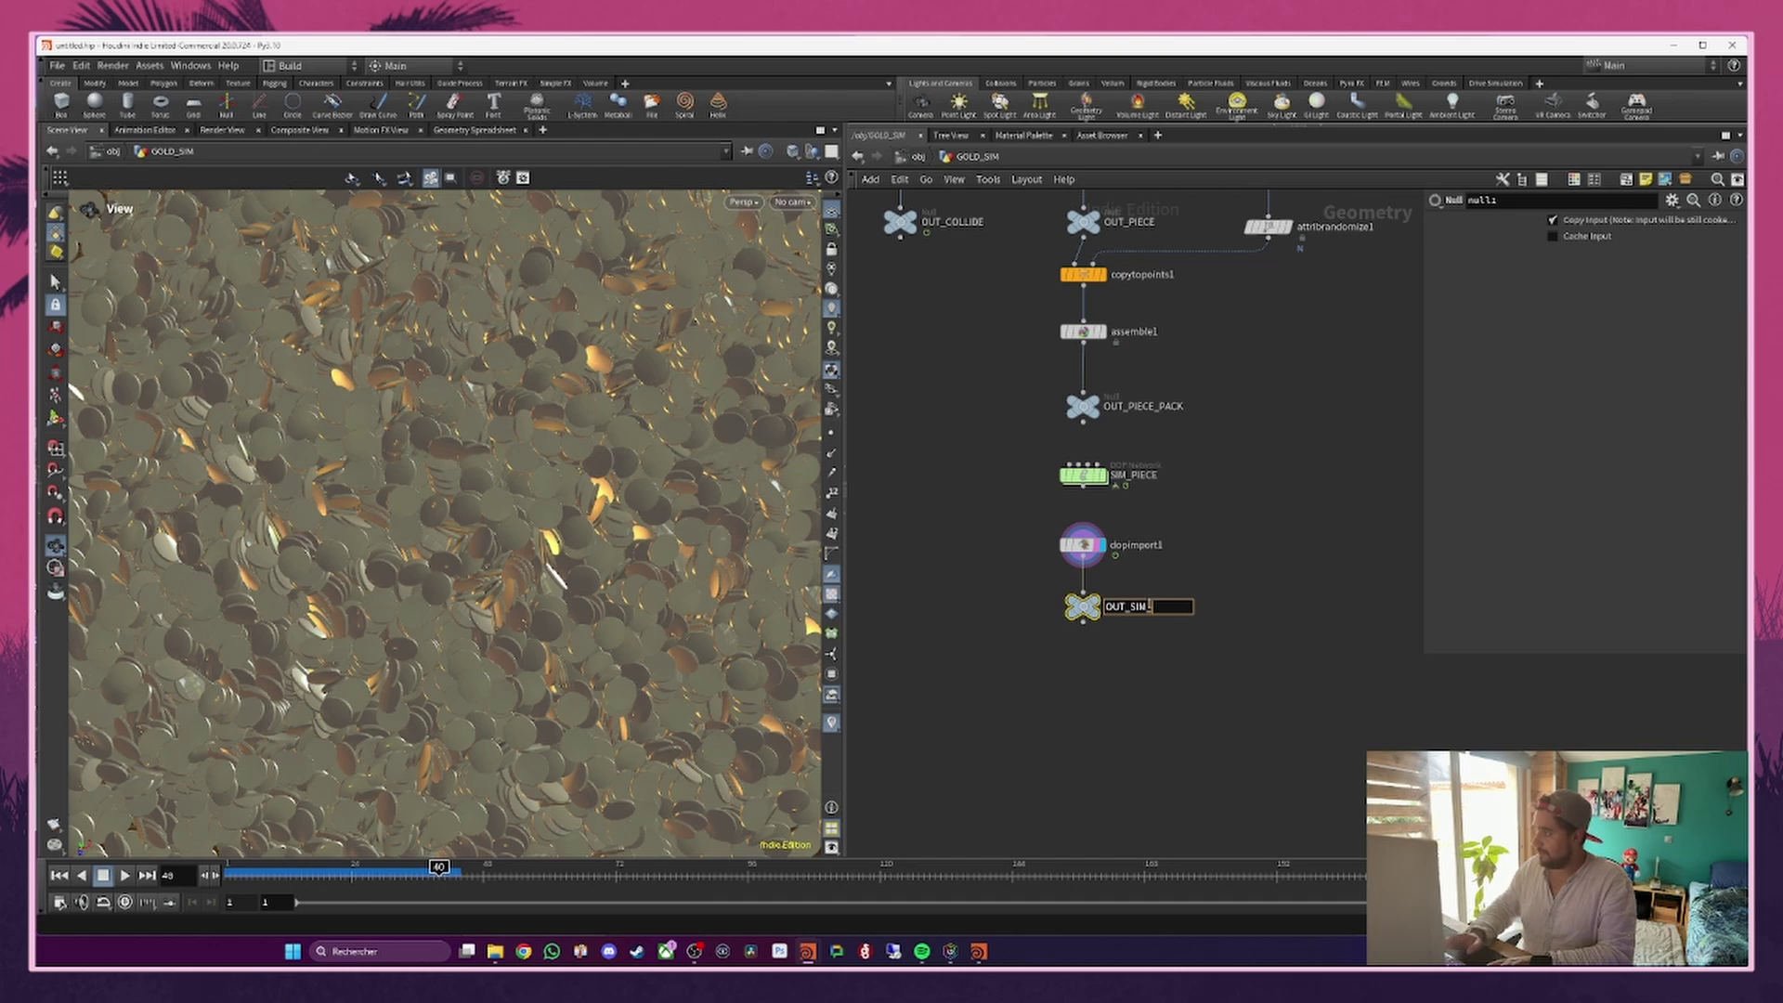
text(_PIECE)
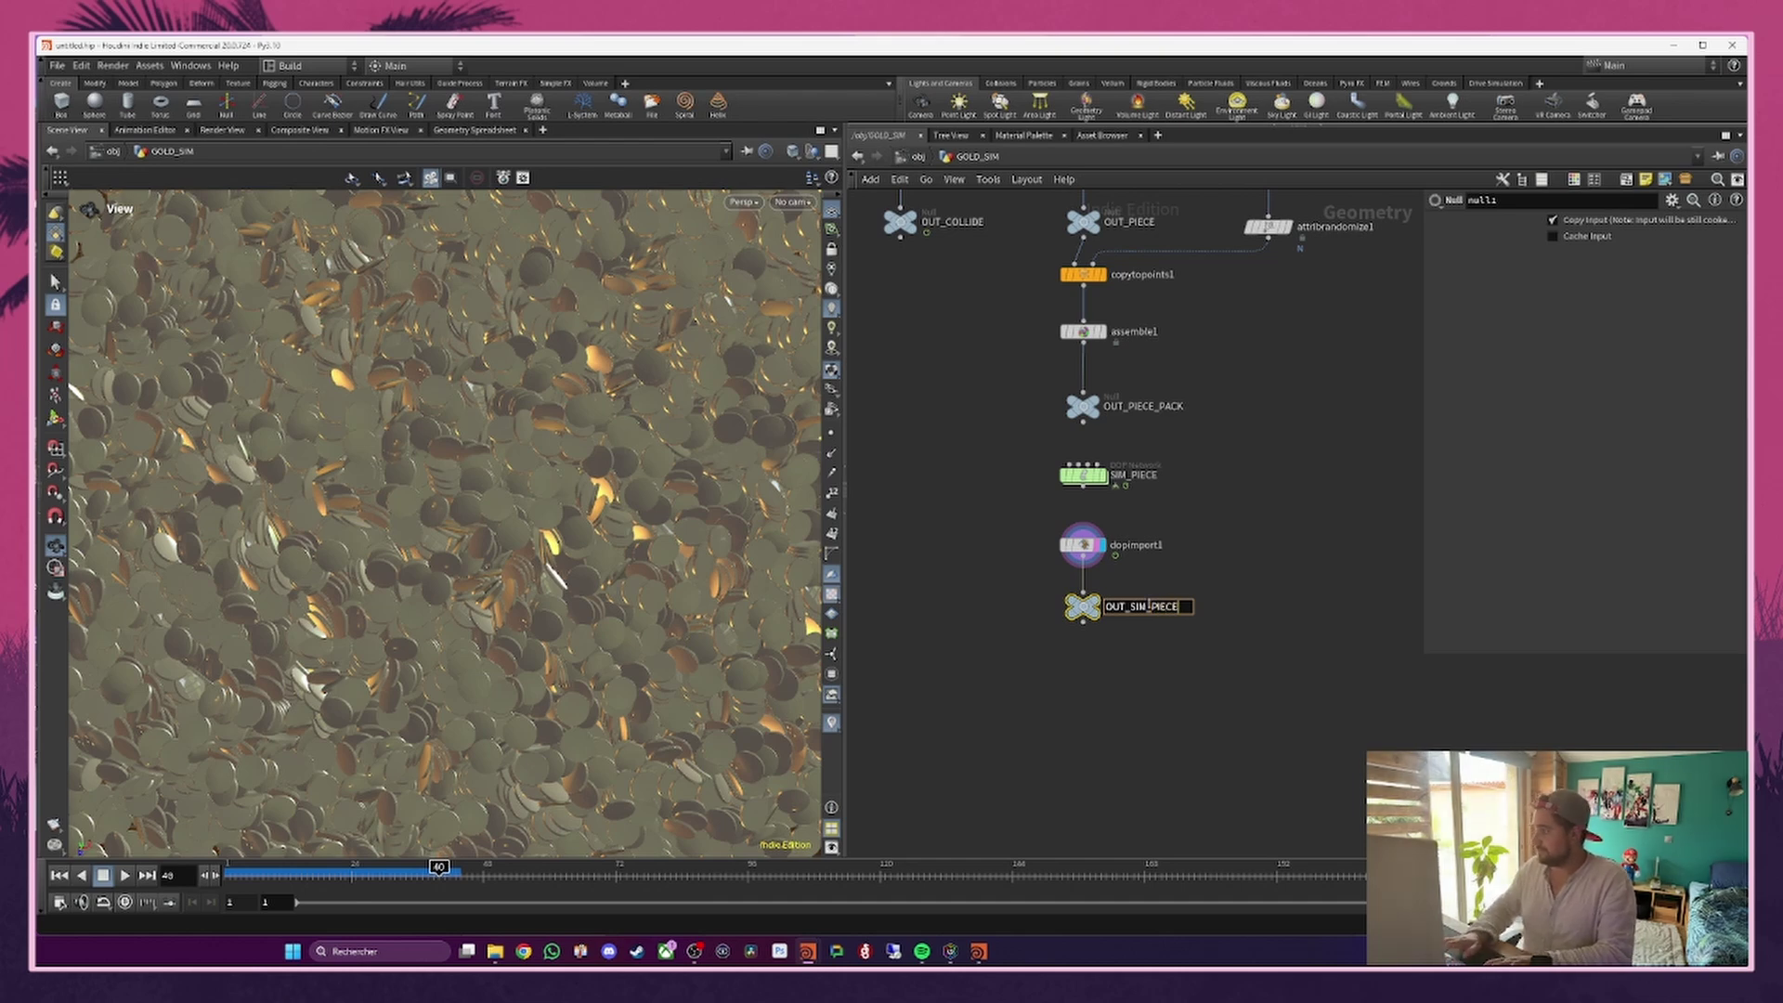
key(Return)
Step: Copy OUT_SIM_PIECE, paste its path into Object 1 of GOLD_RENDER's Object Merge, and return to object level
drag(1024, 602, 1145, 650)
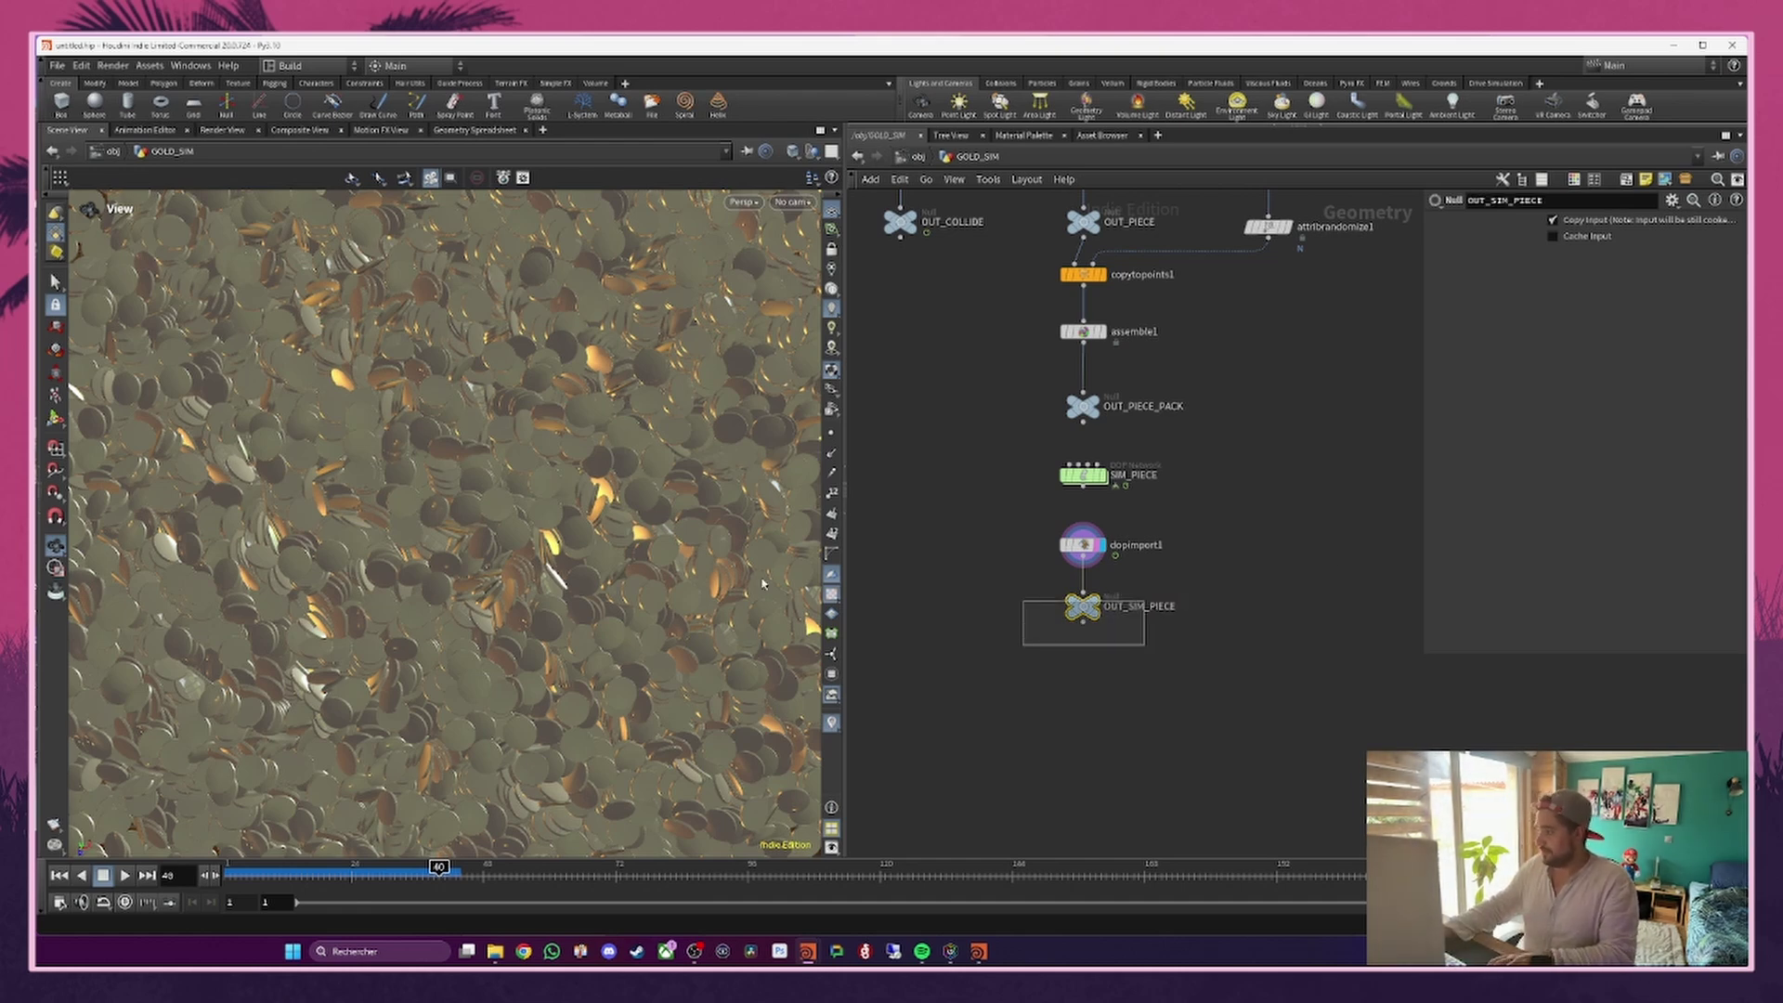
key(Escape)
key(ctrl+c)
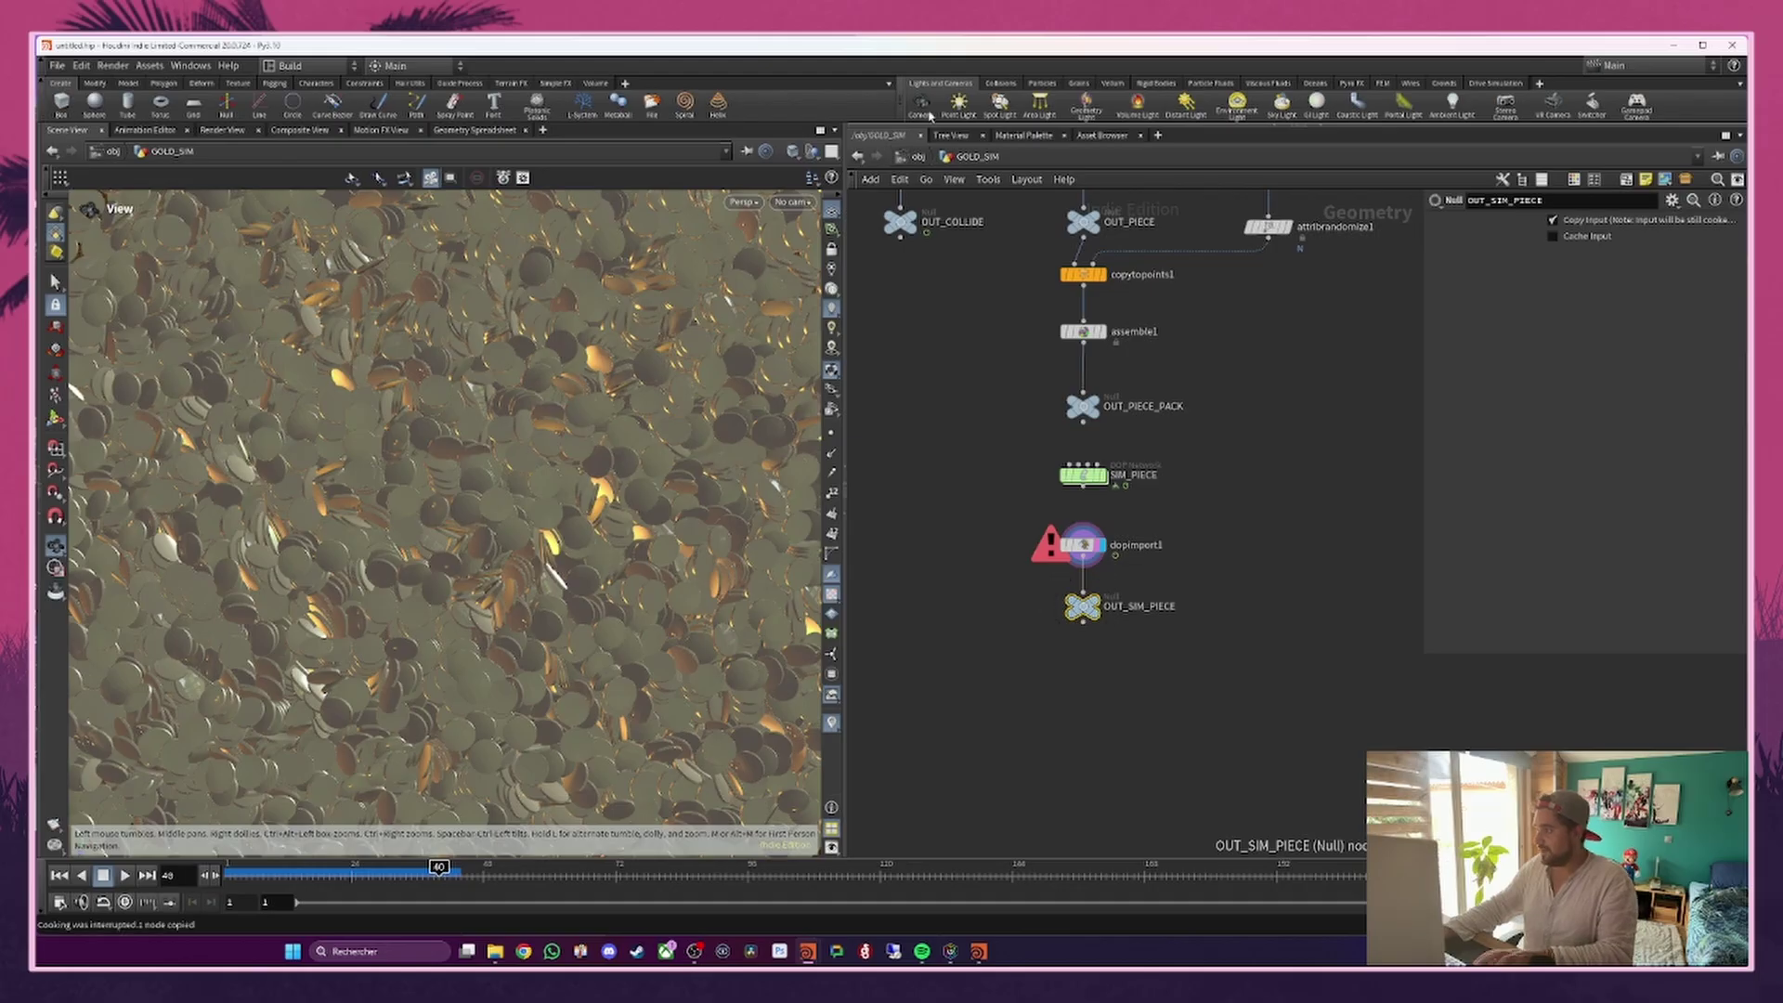
click(909, 159)
double_click(1243, 461)
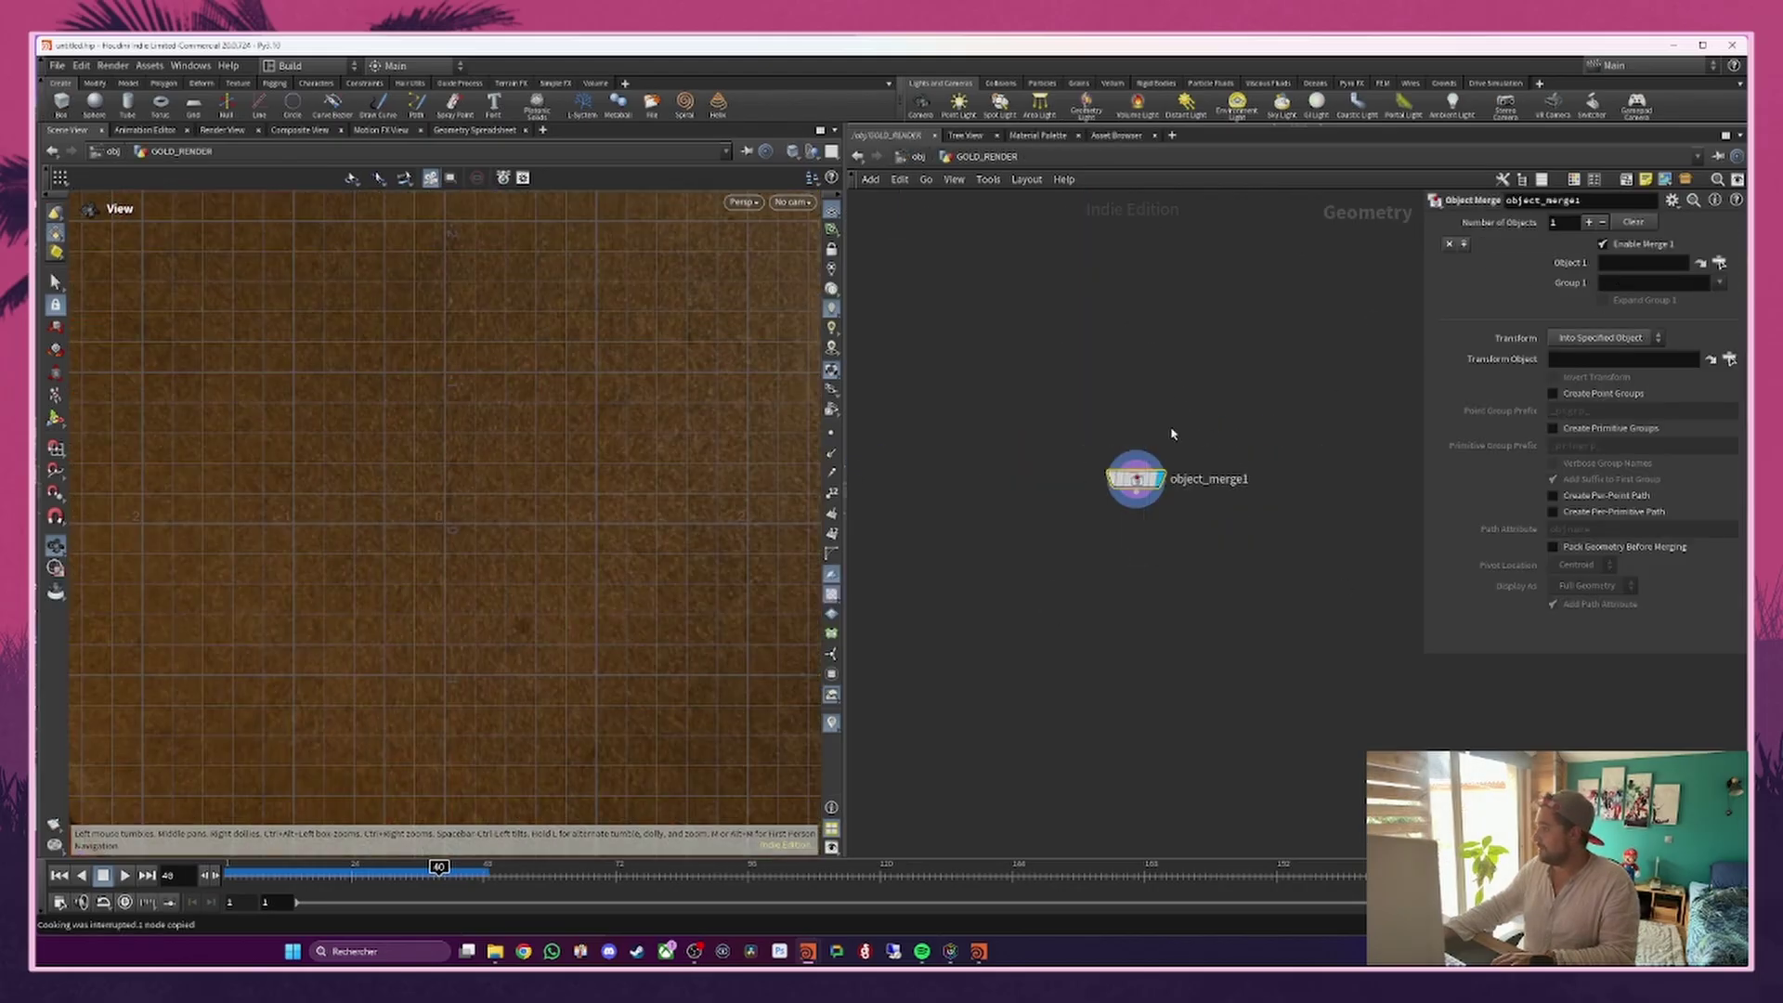
click(1666, 267)
key(ctrl+v)
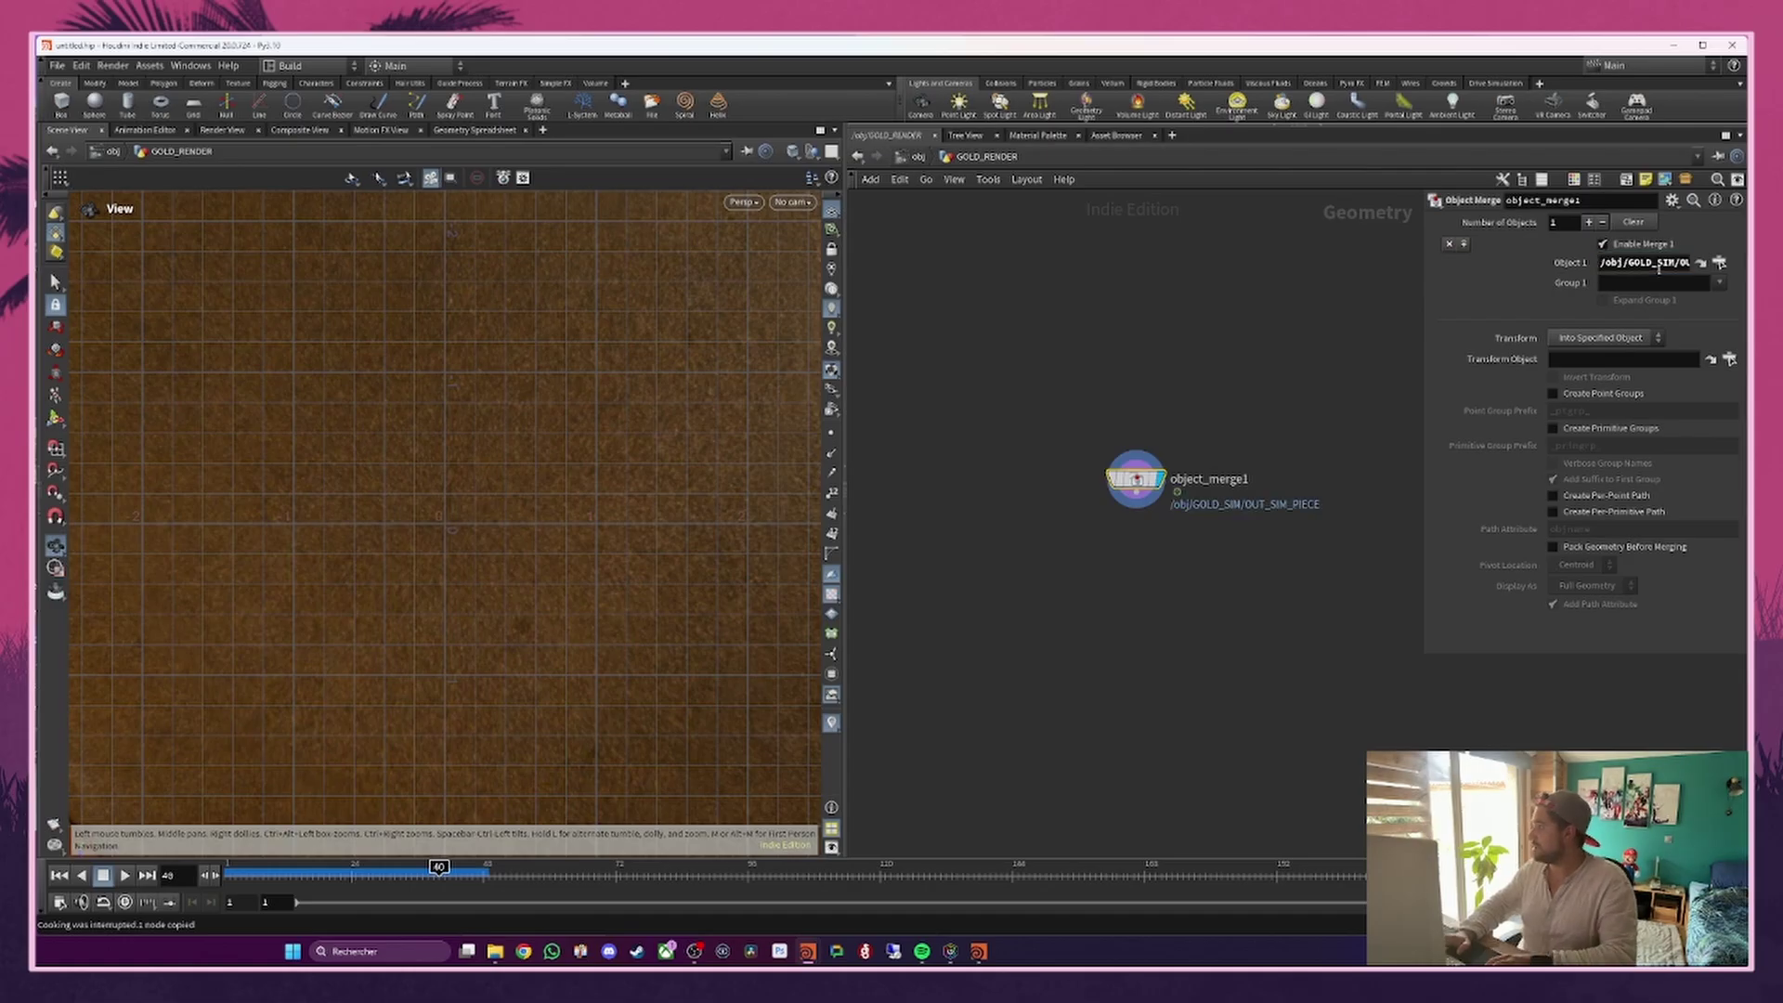
scroll(1201, 390, down, 4)
scroll(1201, 390, up, 3)
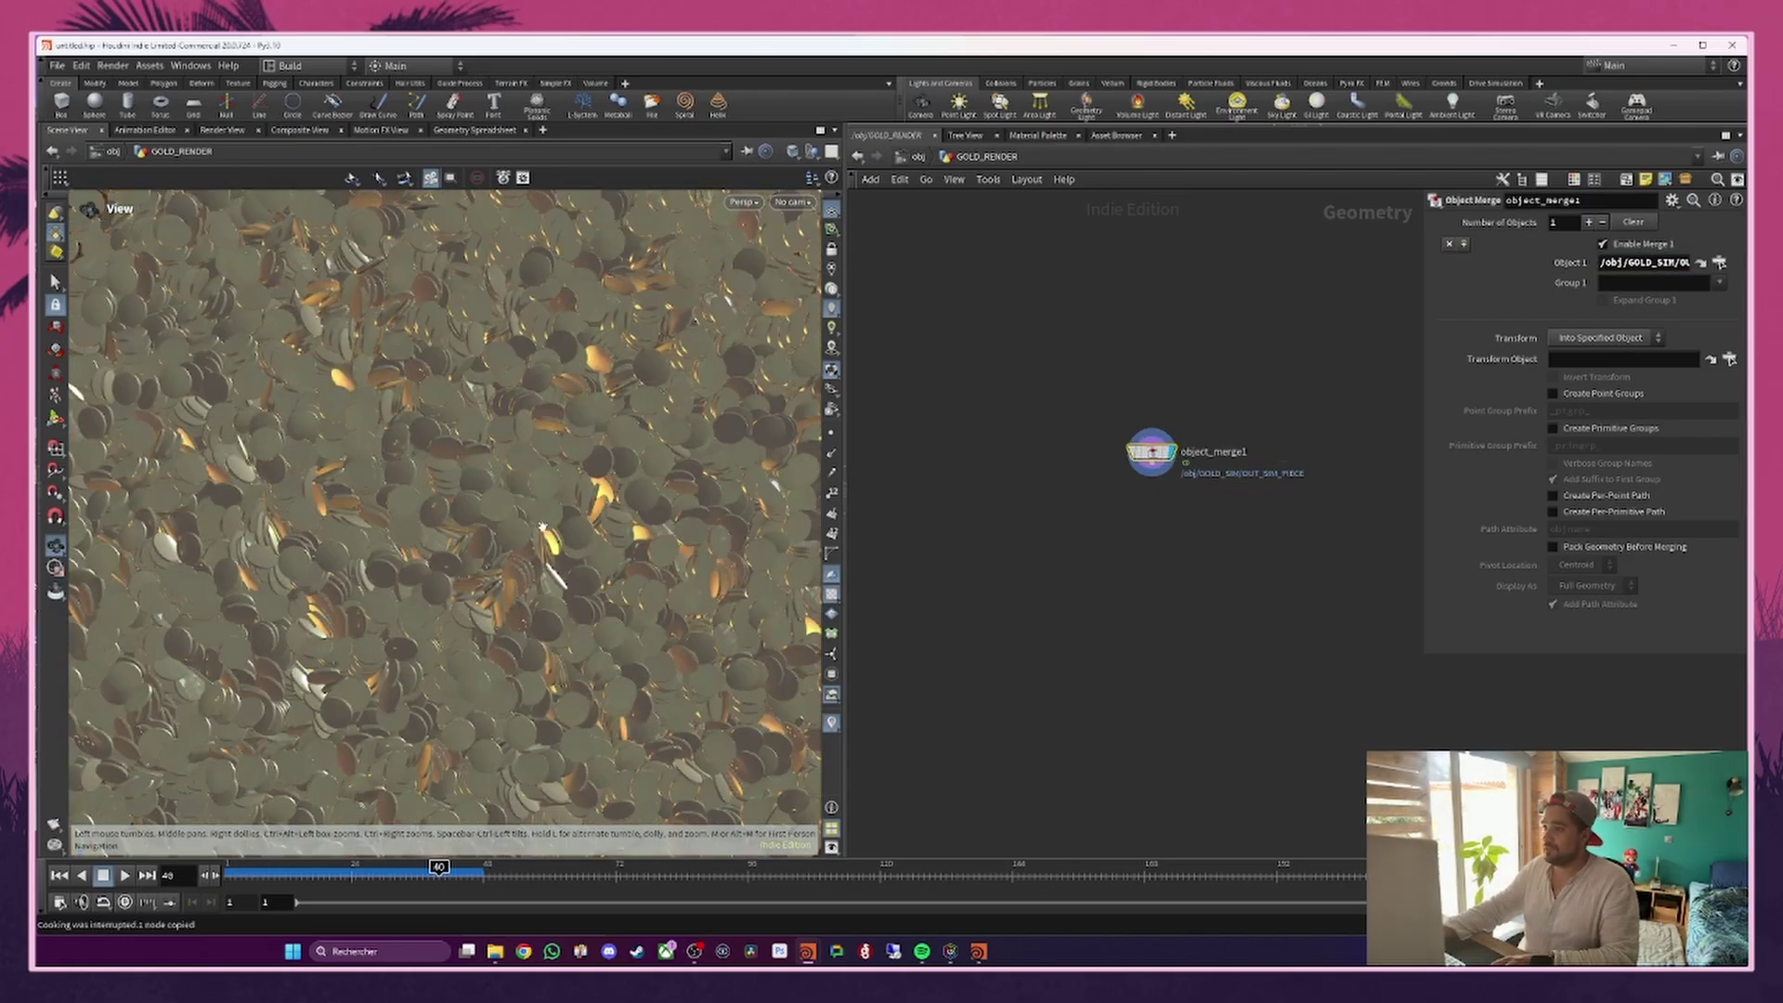
click(933, 158)
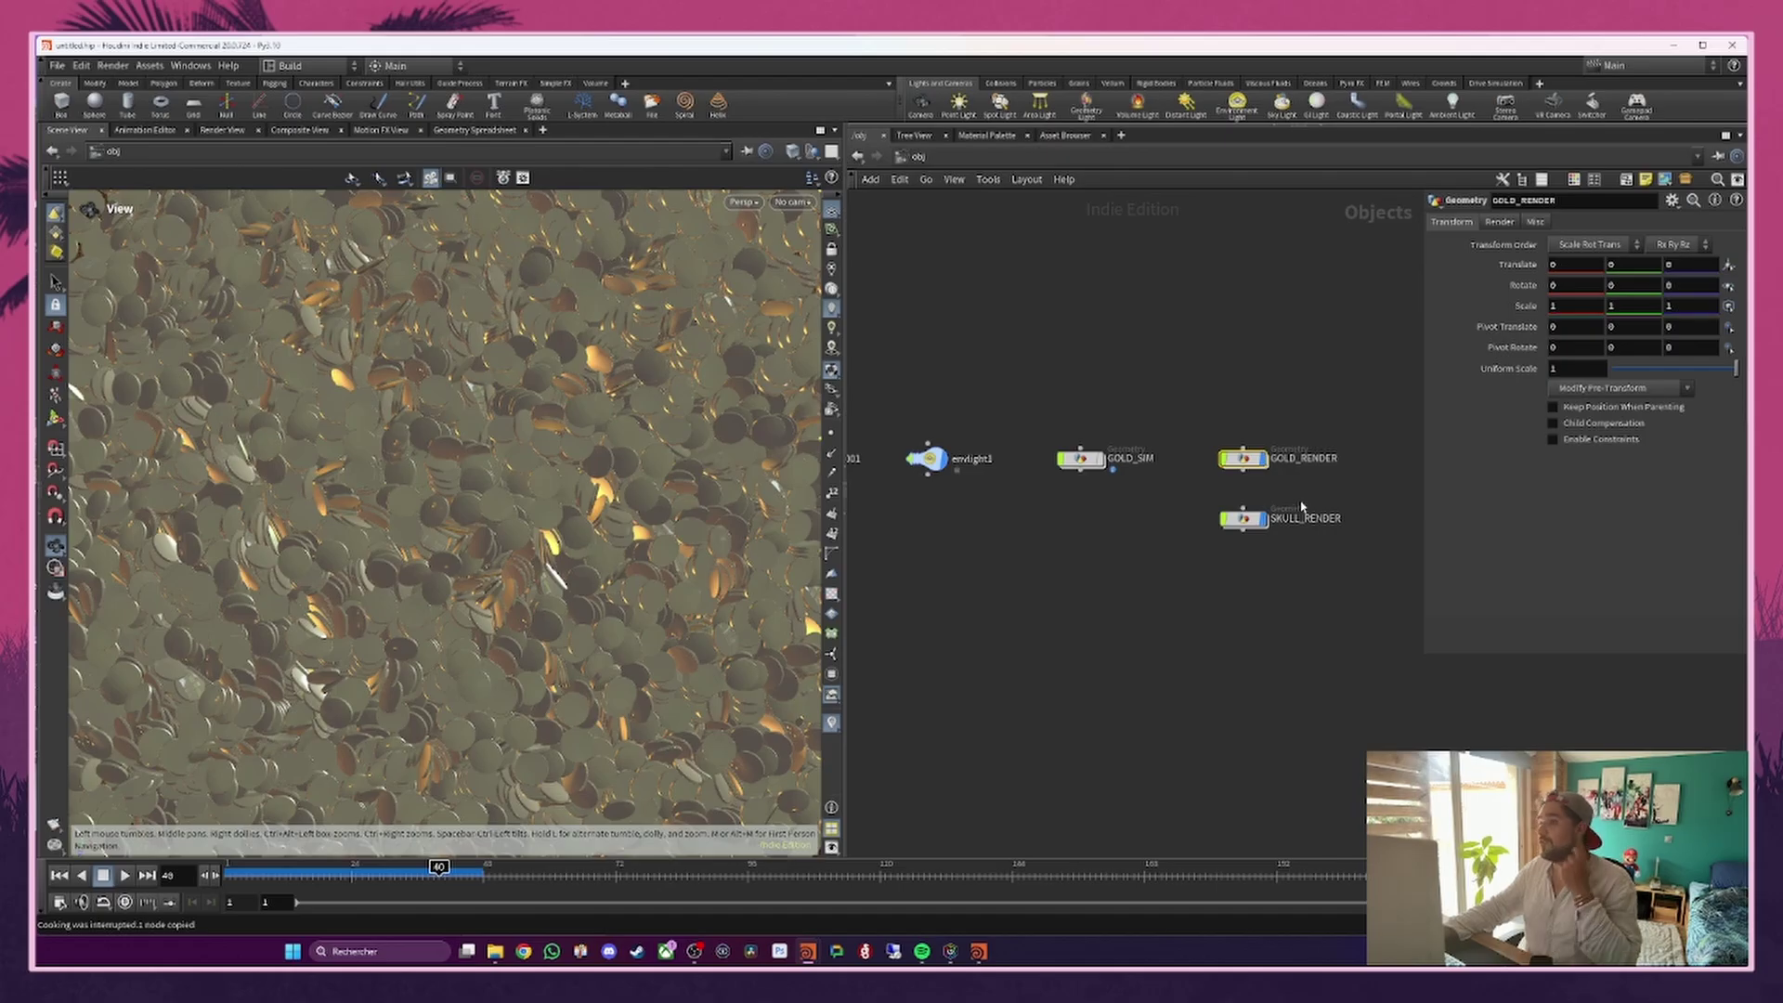
Step: Go inside SKULL_RENDER and place an Object Merge node in its empty network
click(1240, 518)
middle_drag(1328, 569, 1281, 555)
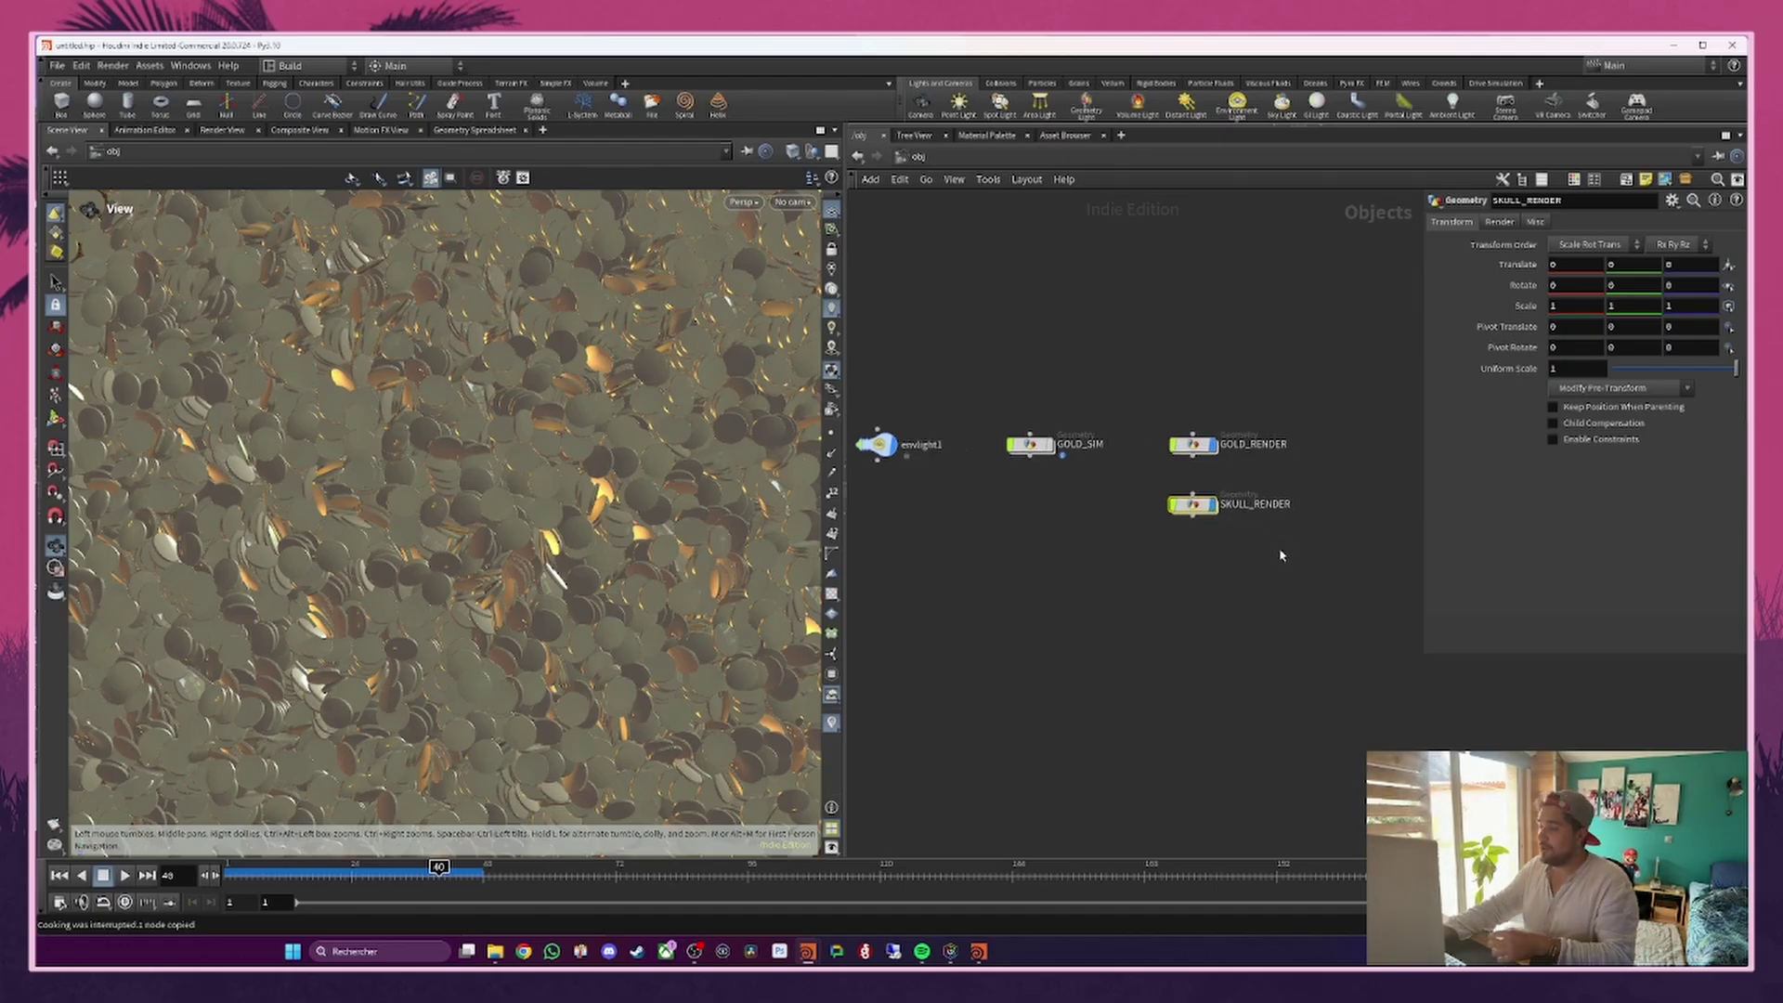
key(i)
key(Tab)
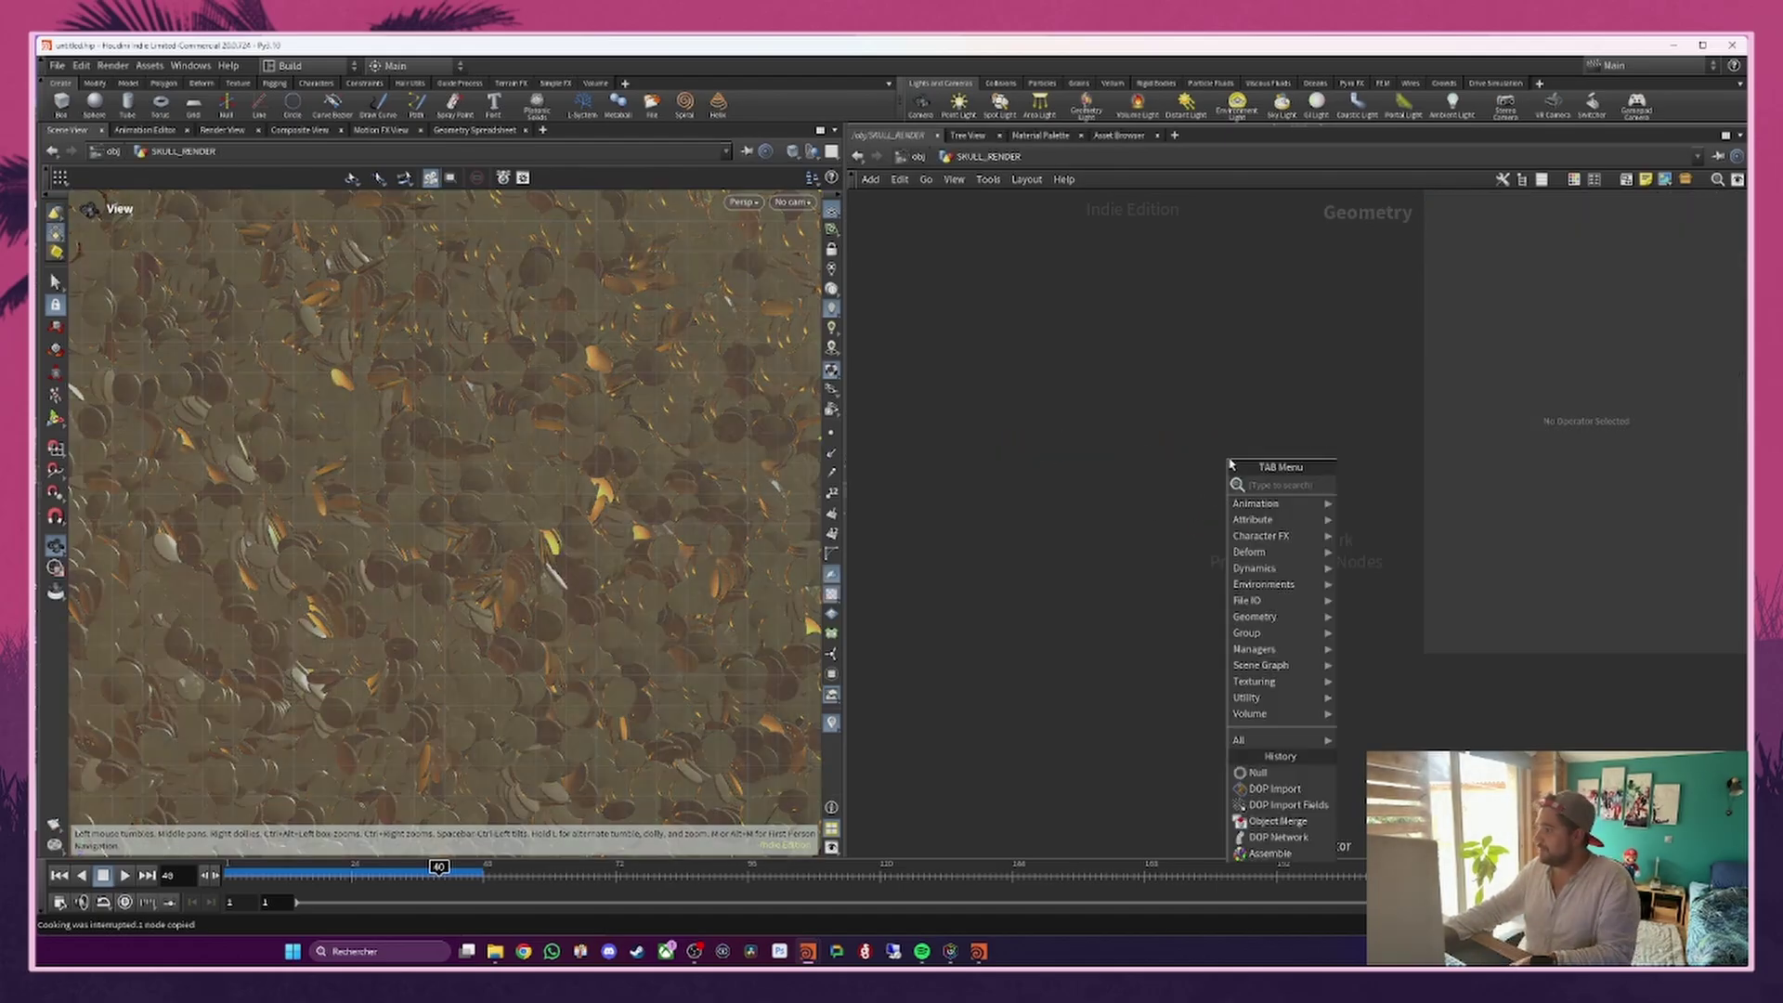
text(obje)
key(Return)
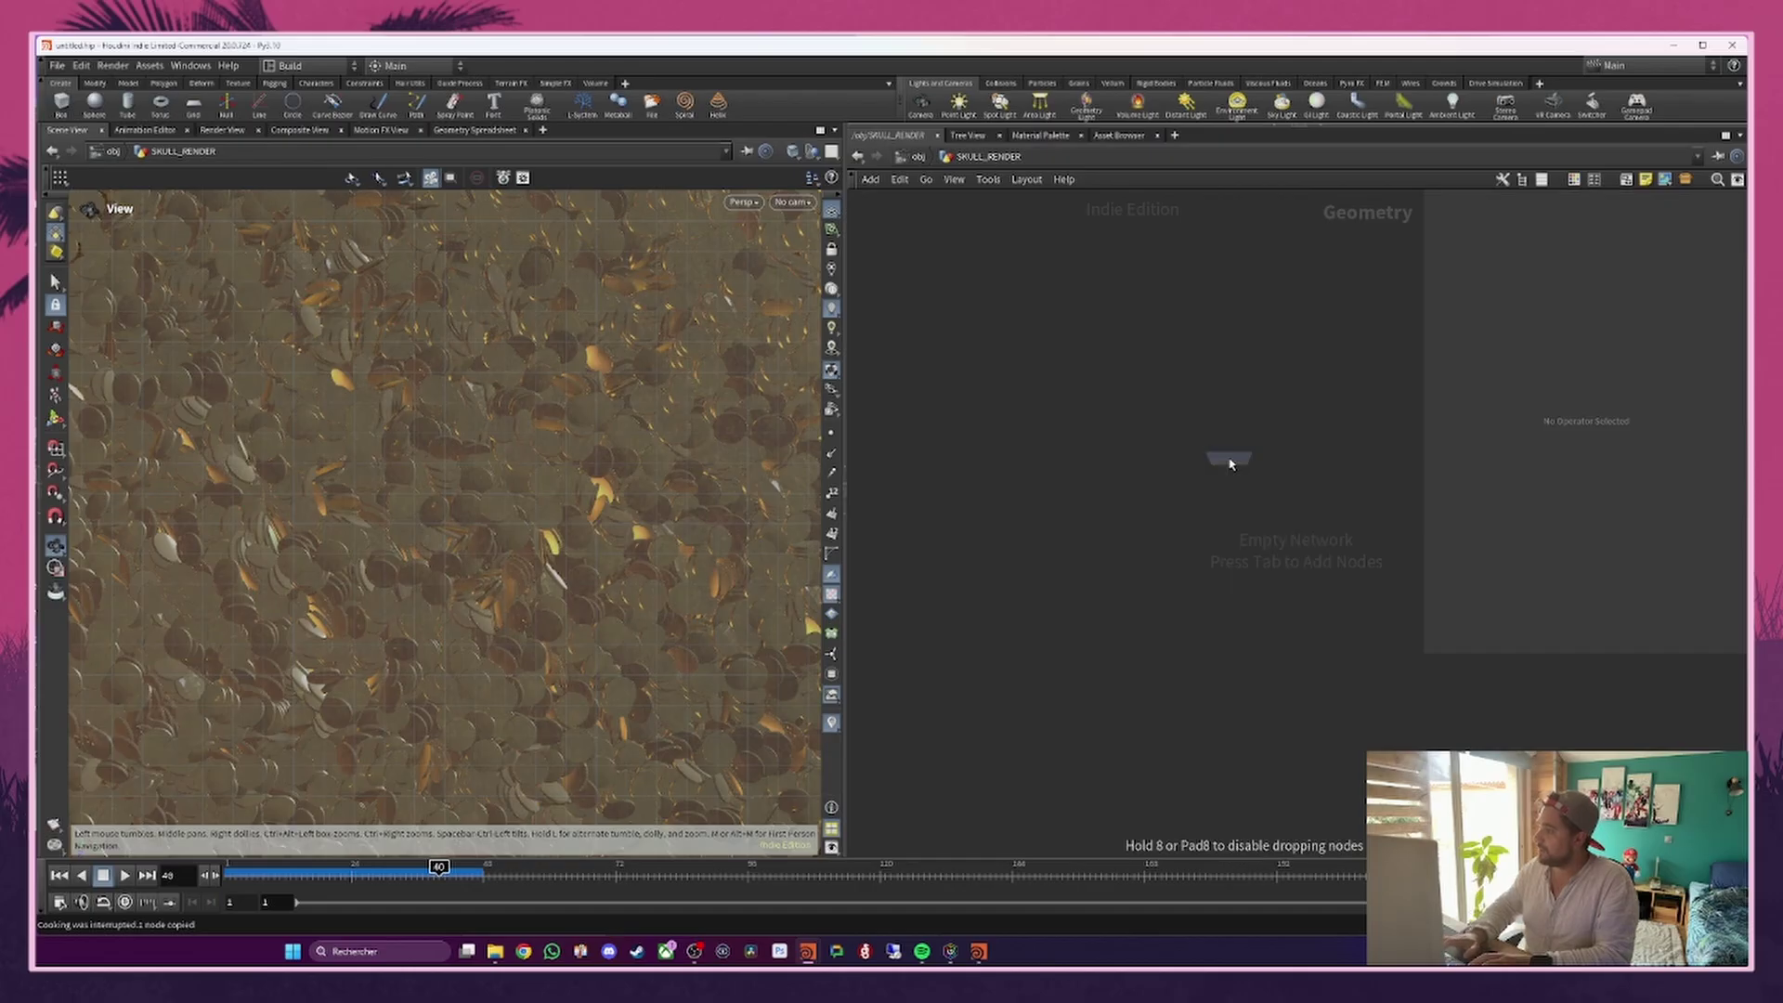
click(1230, 463)
drag(1225, 457, 1129, 427)
Step: Set Object 1 of SKULL_RENDER's Object Merge to /obj/GOLD_SIM/OUT_COLLIDE
click(1719, 263)
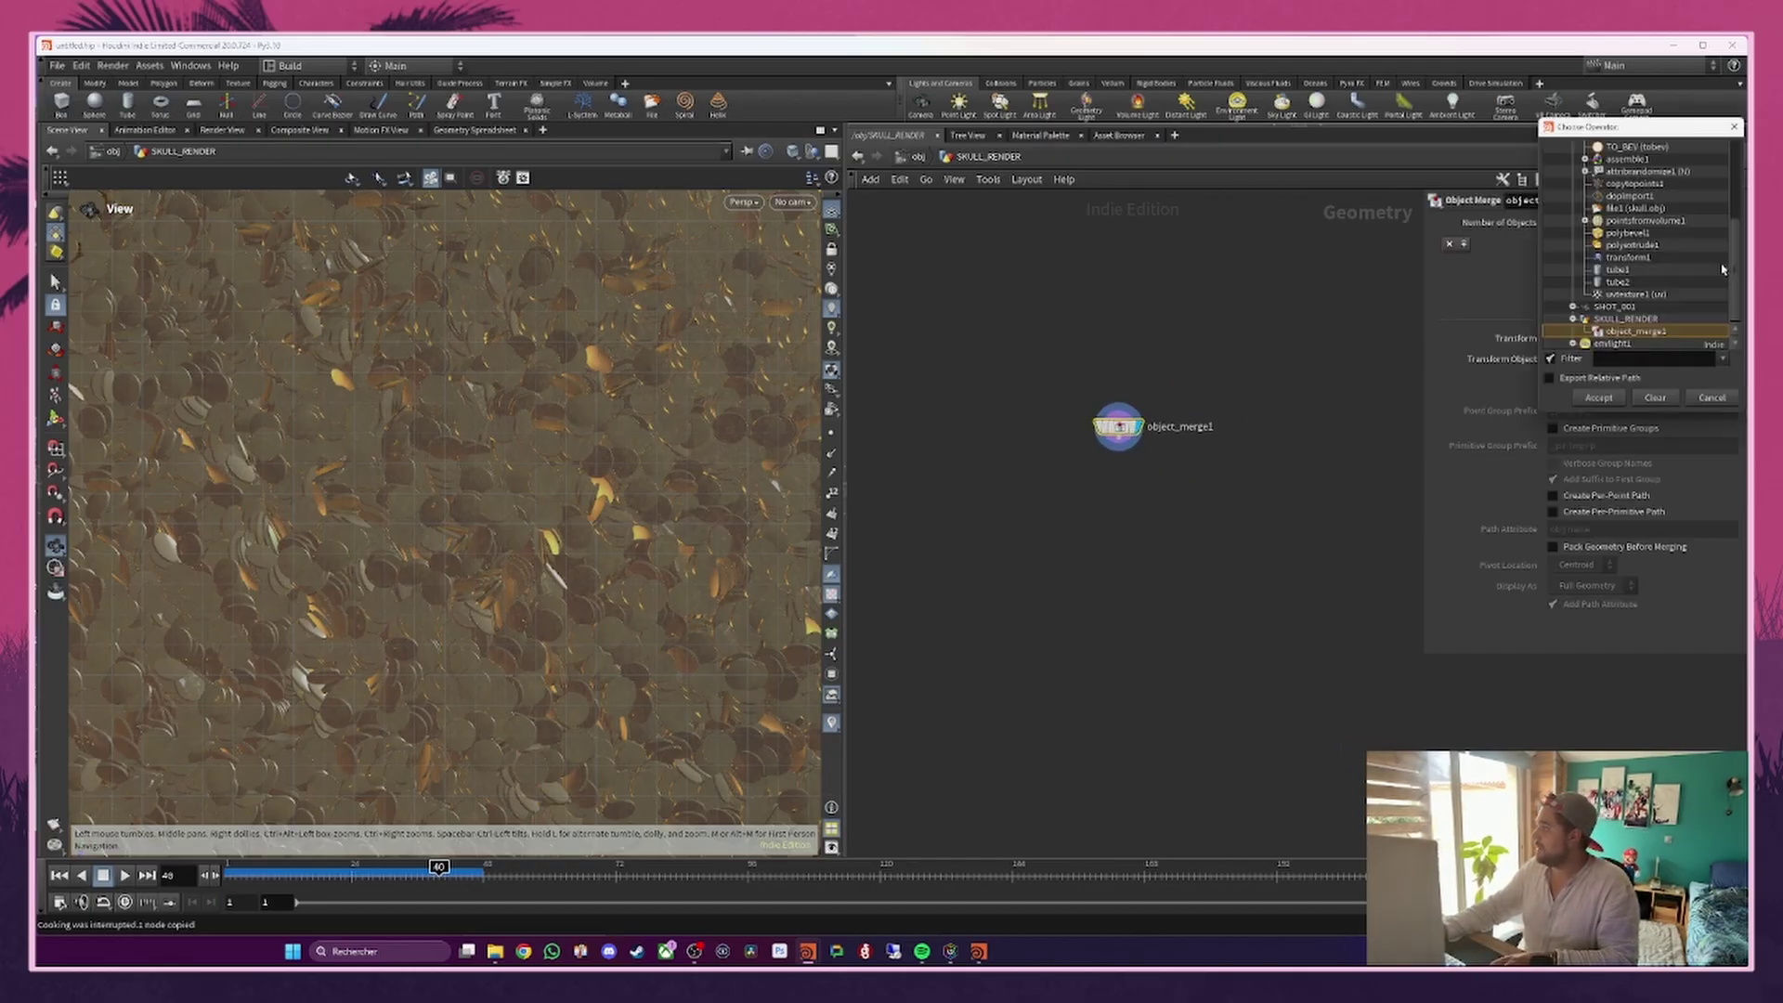
double_click(1656, 186)
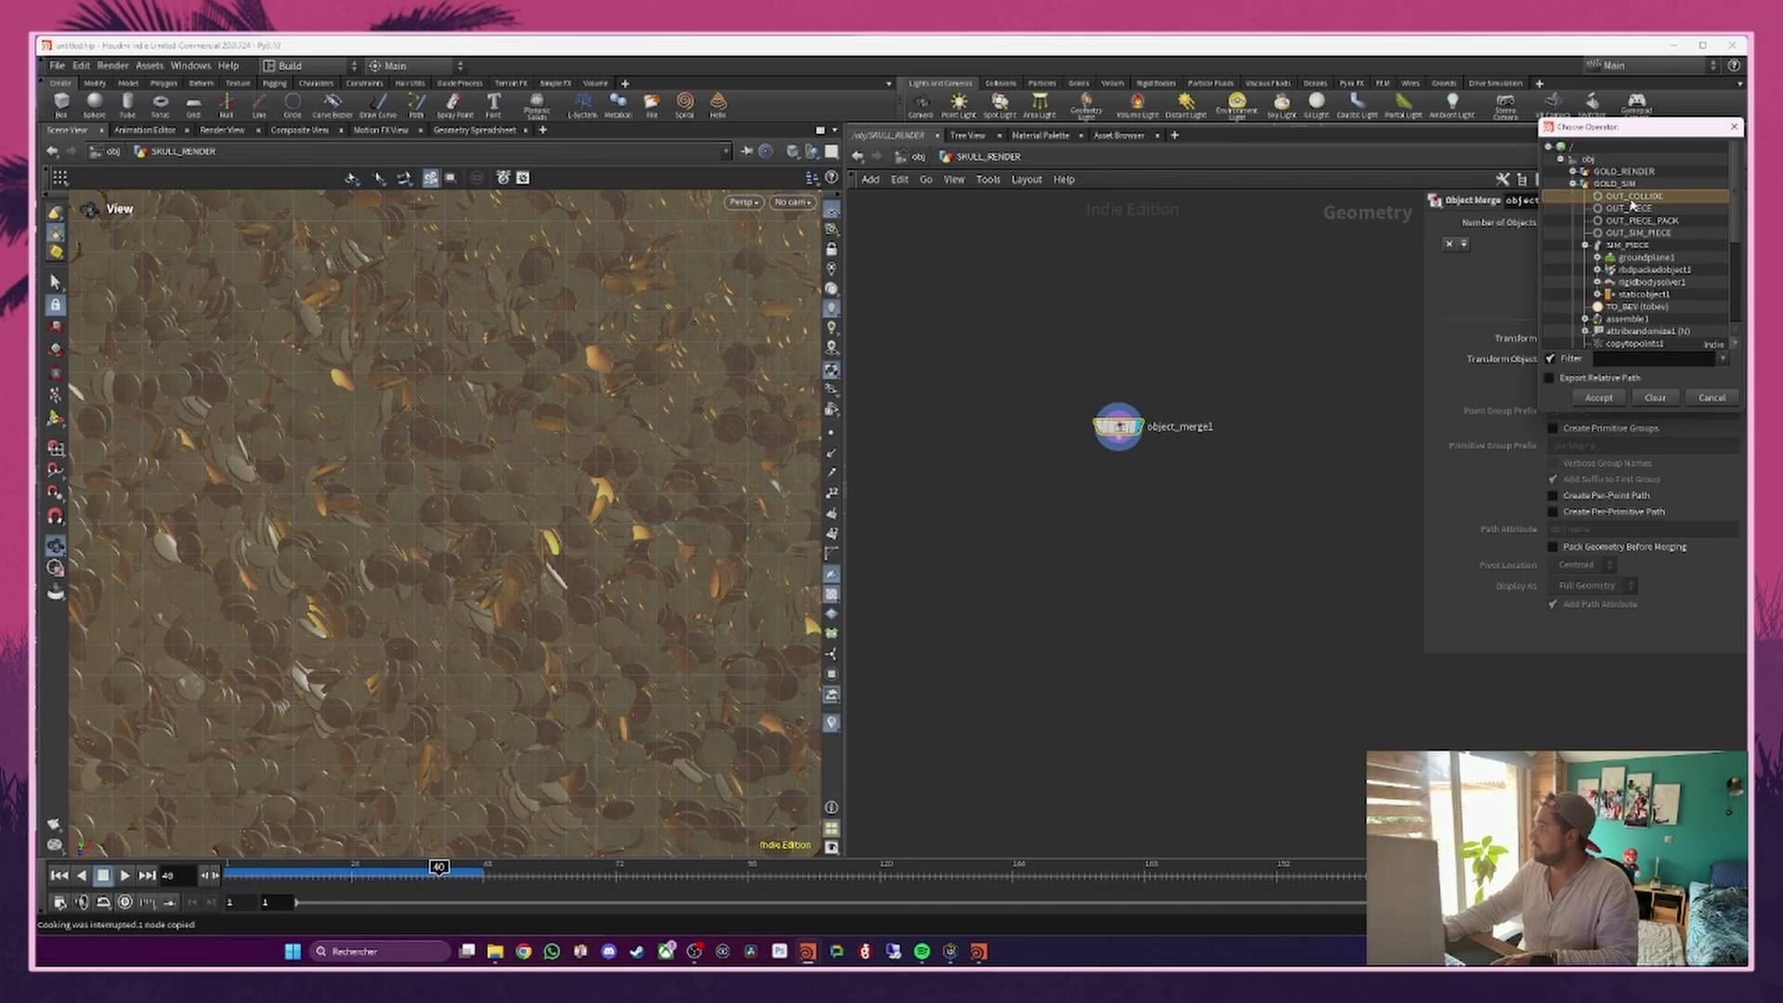
double_click(1632, 198)
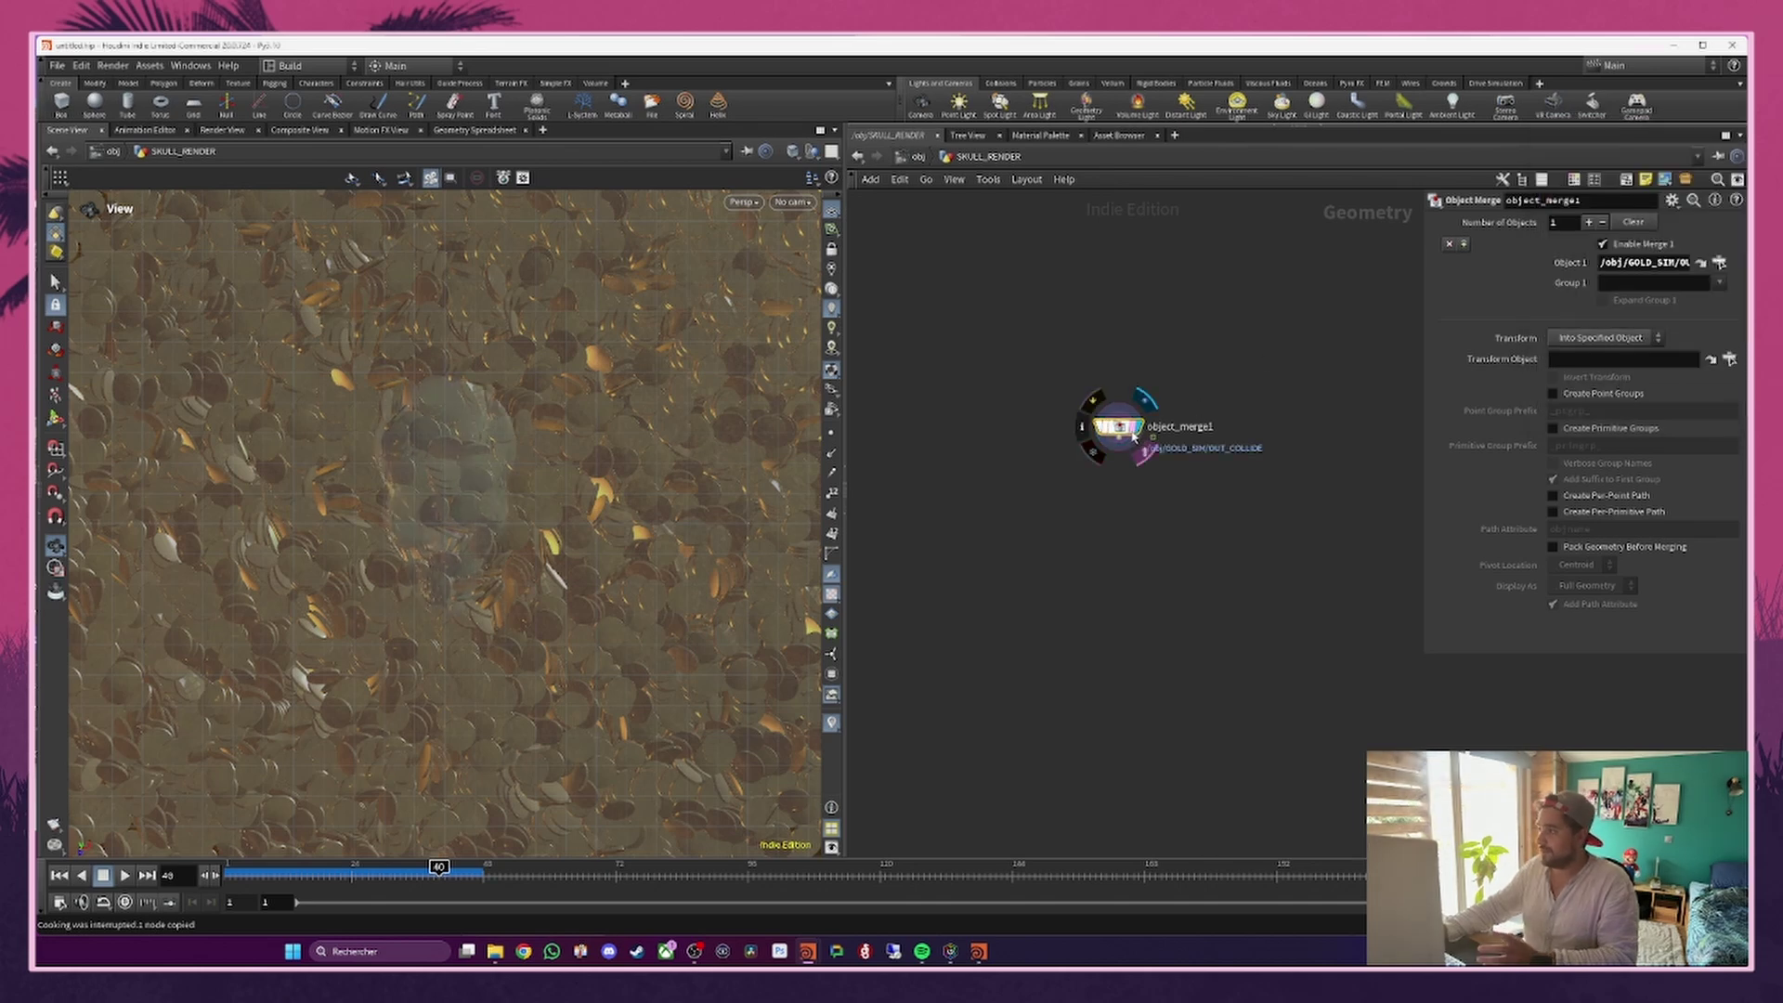
Step: Hide the other objects in the viewport and scrub the timeline to check the skull's animation
click(813, 152)
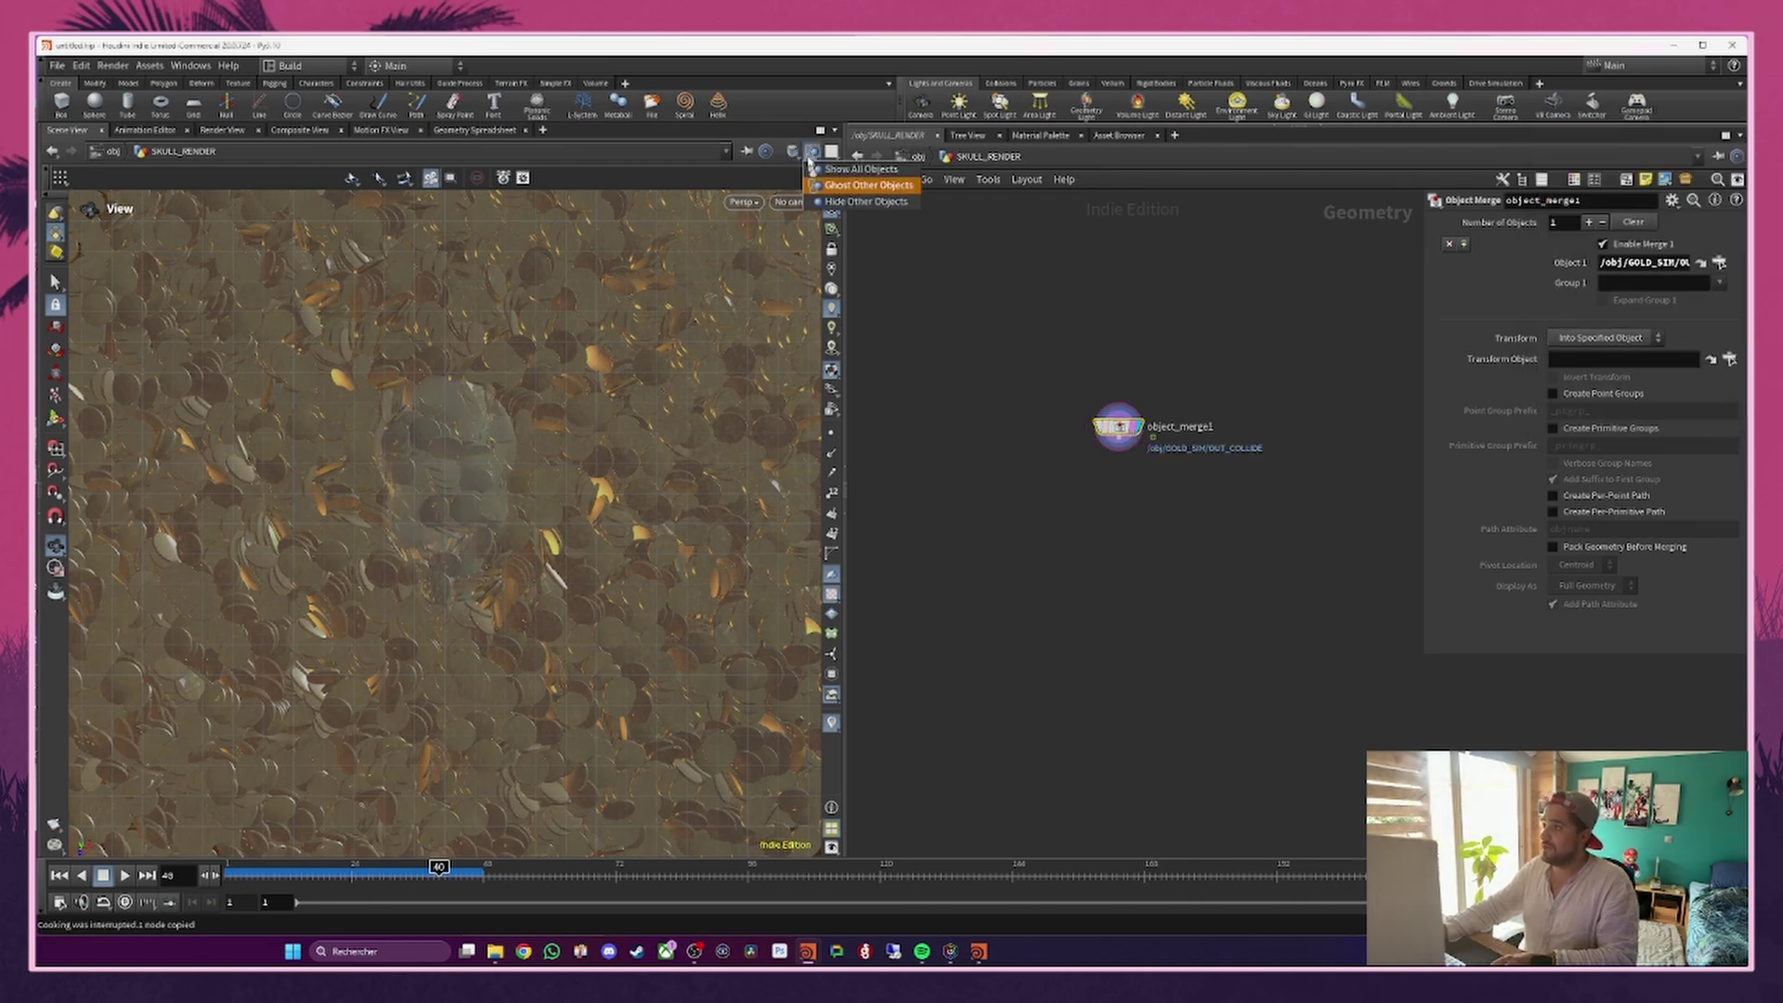
click(819, 210)
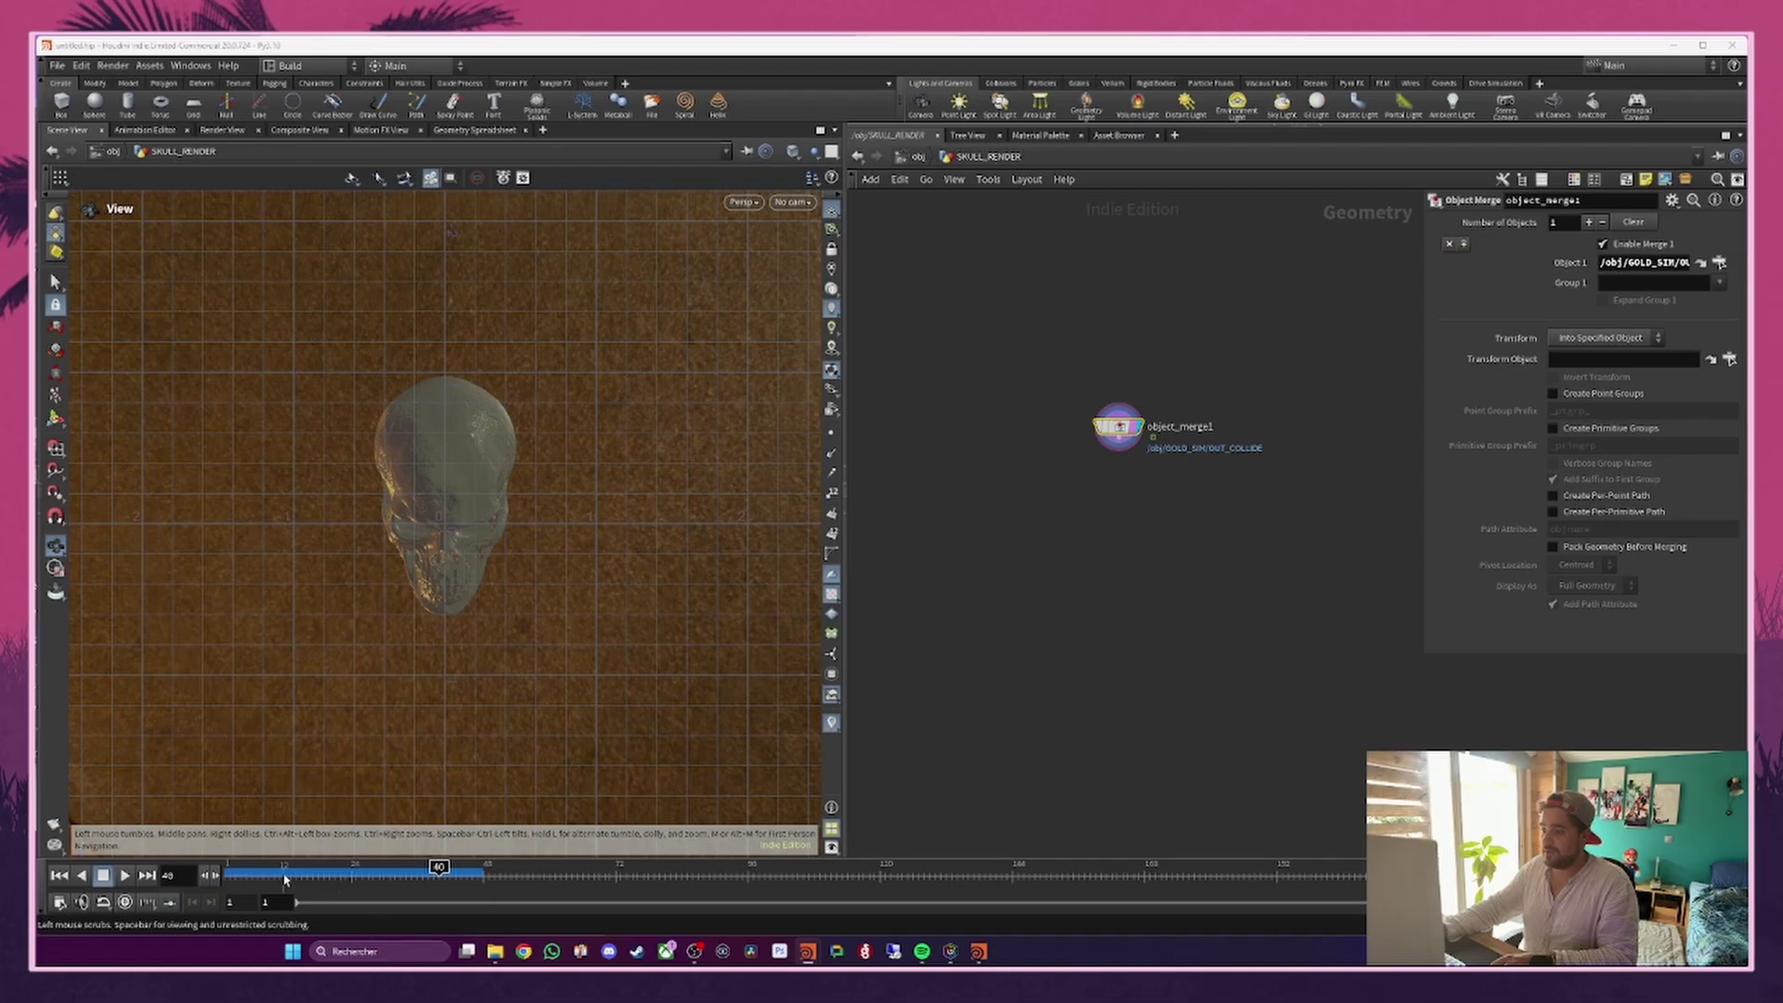
drag(290, 869, 1549, 845)
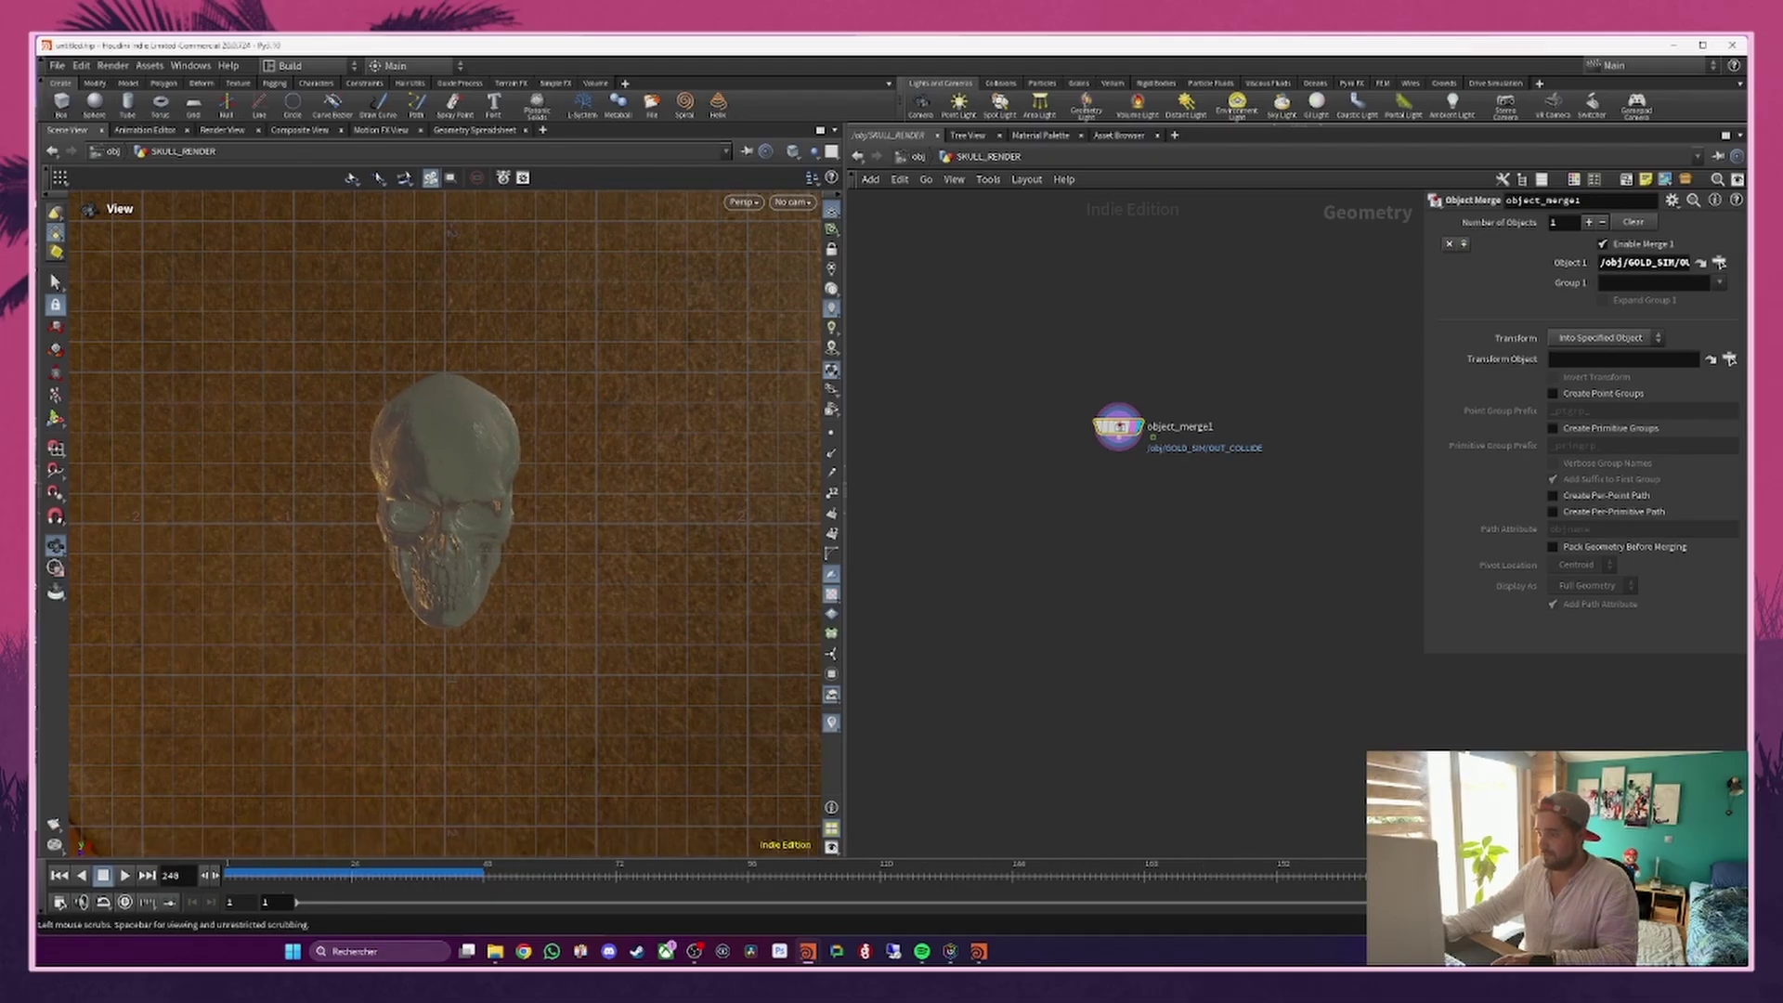
Step: Return to object level, go to frame 11, and select GOLD_RENDER
click(900, 157)
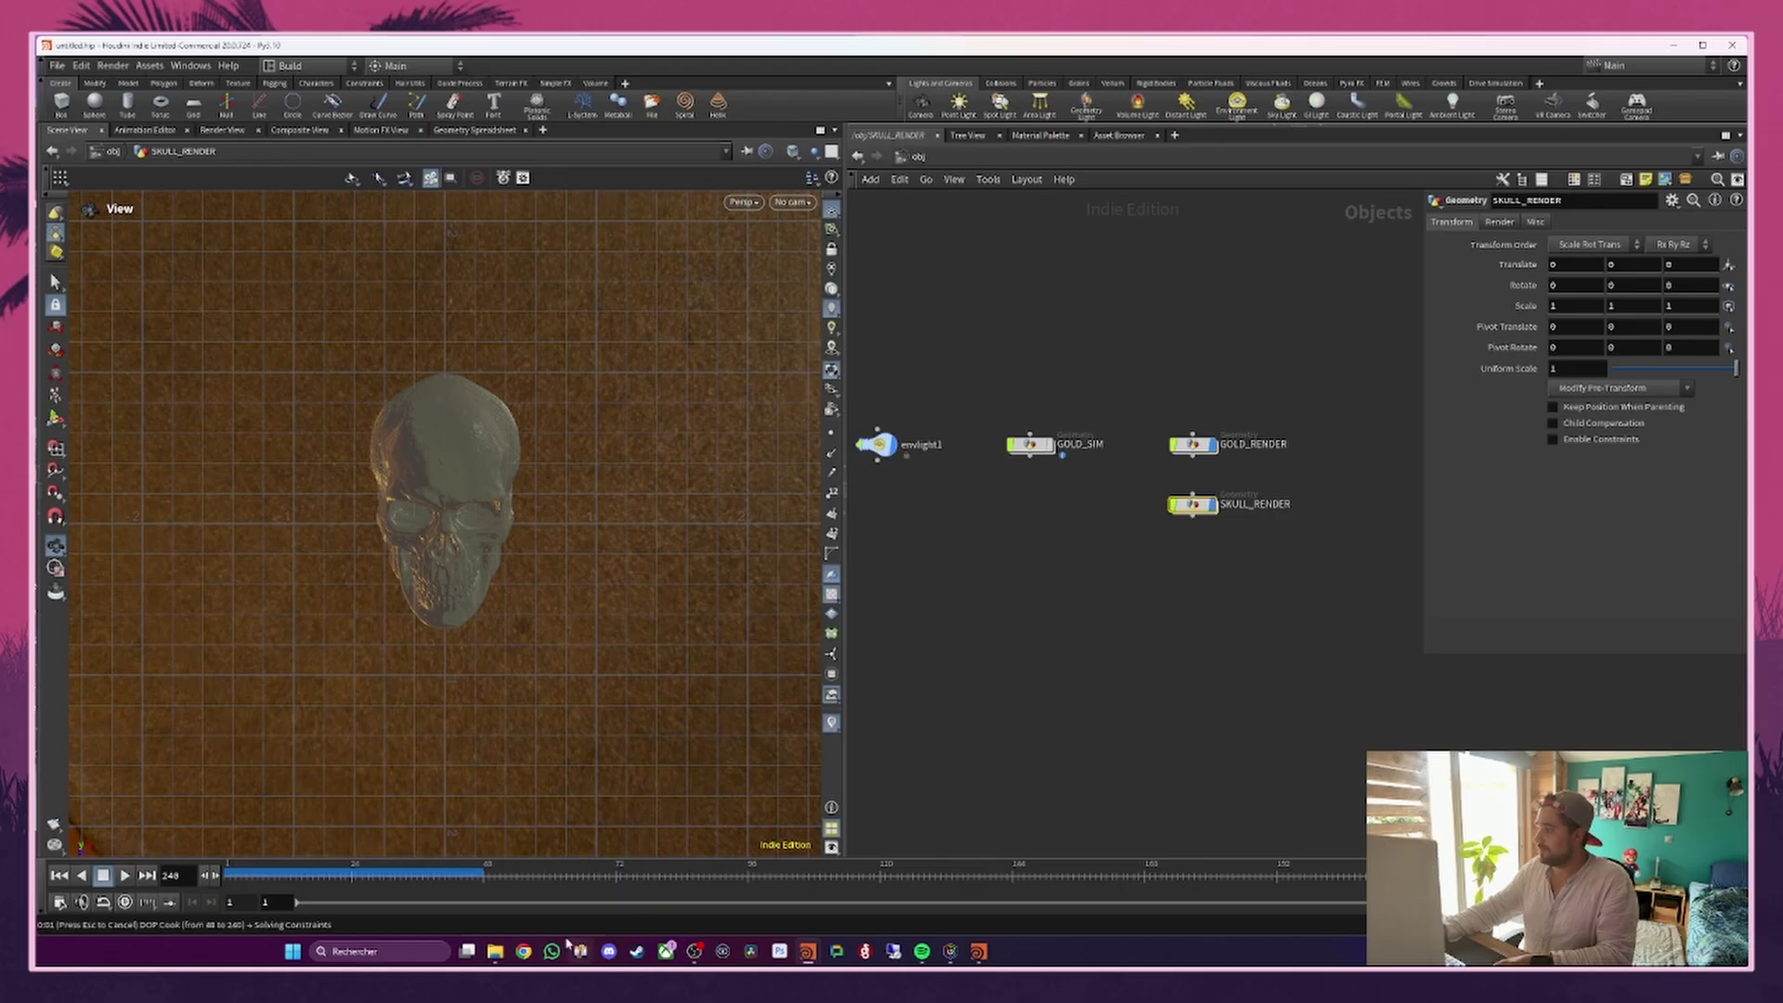
click(282, 877)
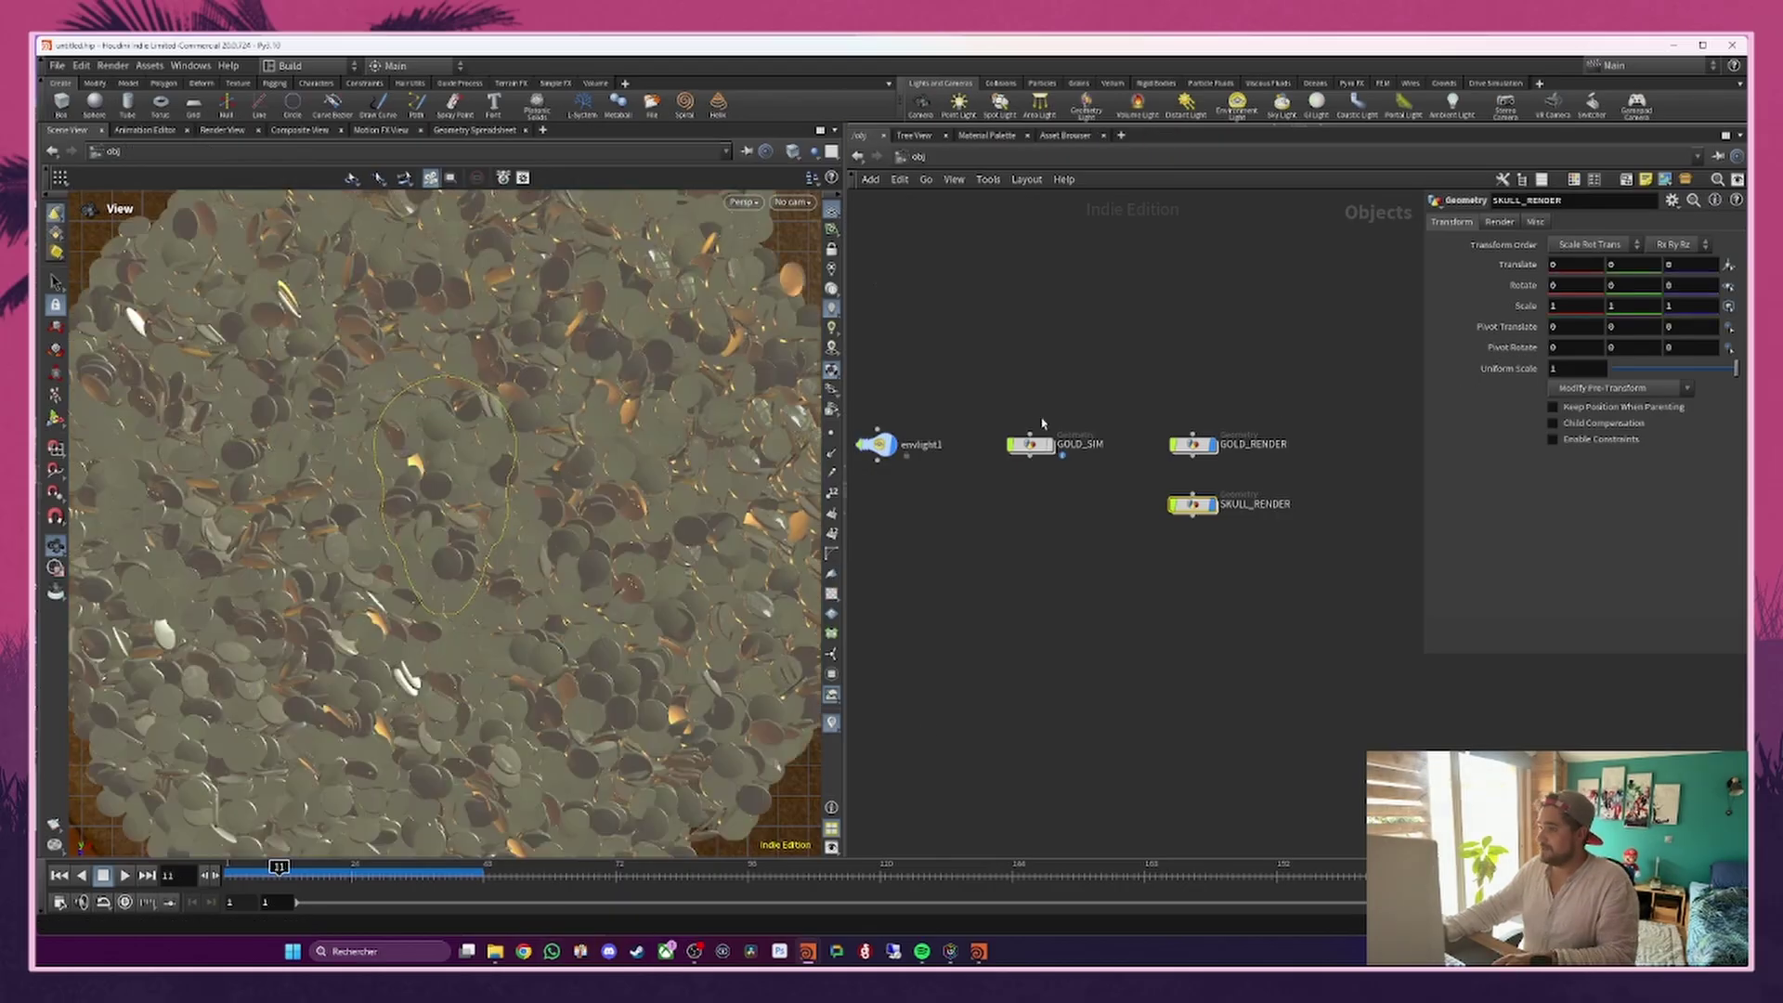
click(1193, 444)
Step: Look through the SHOT_001 camera and start a preview render in the Render View
click(794, 202)
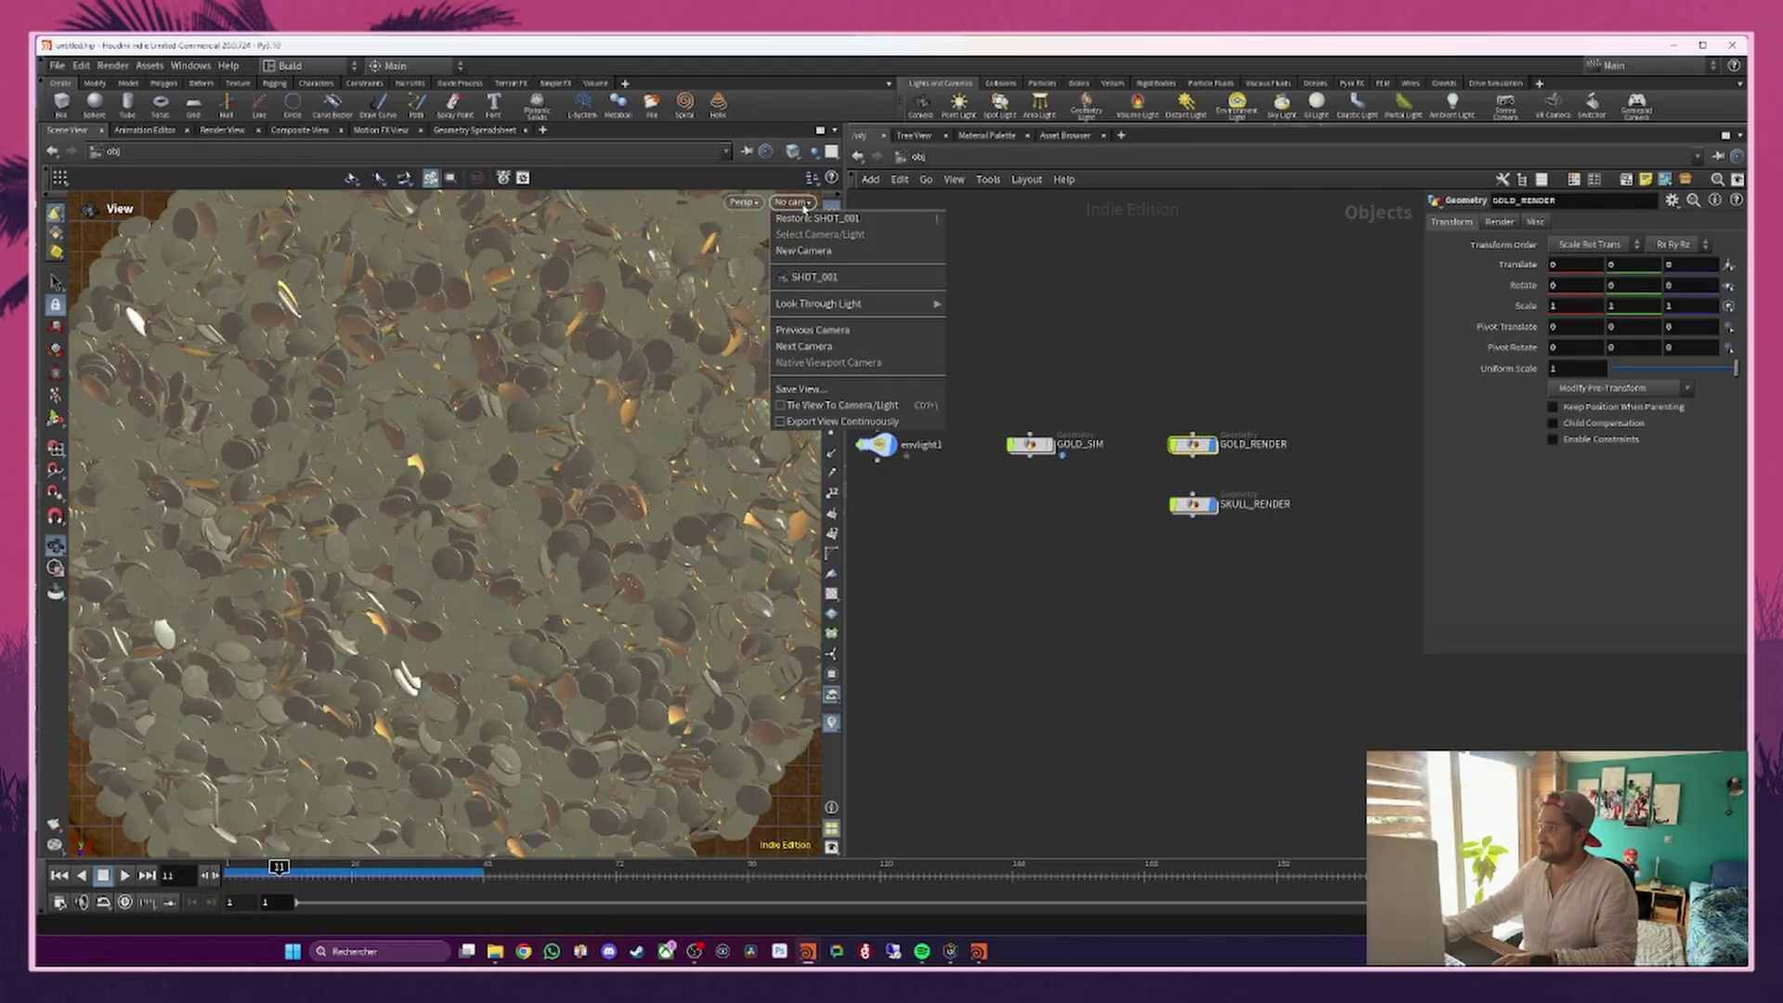
click(814, 277)
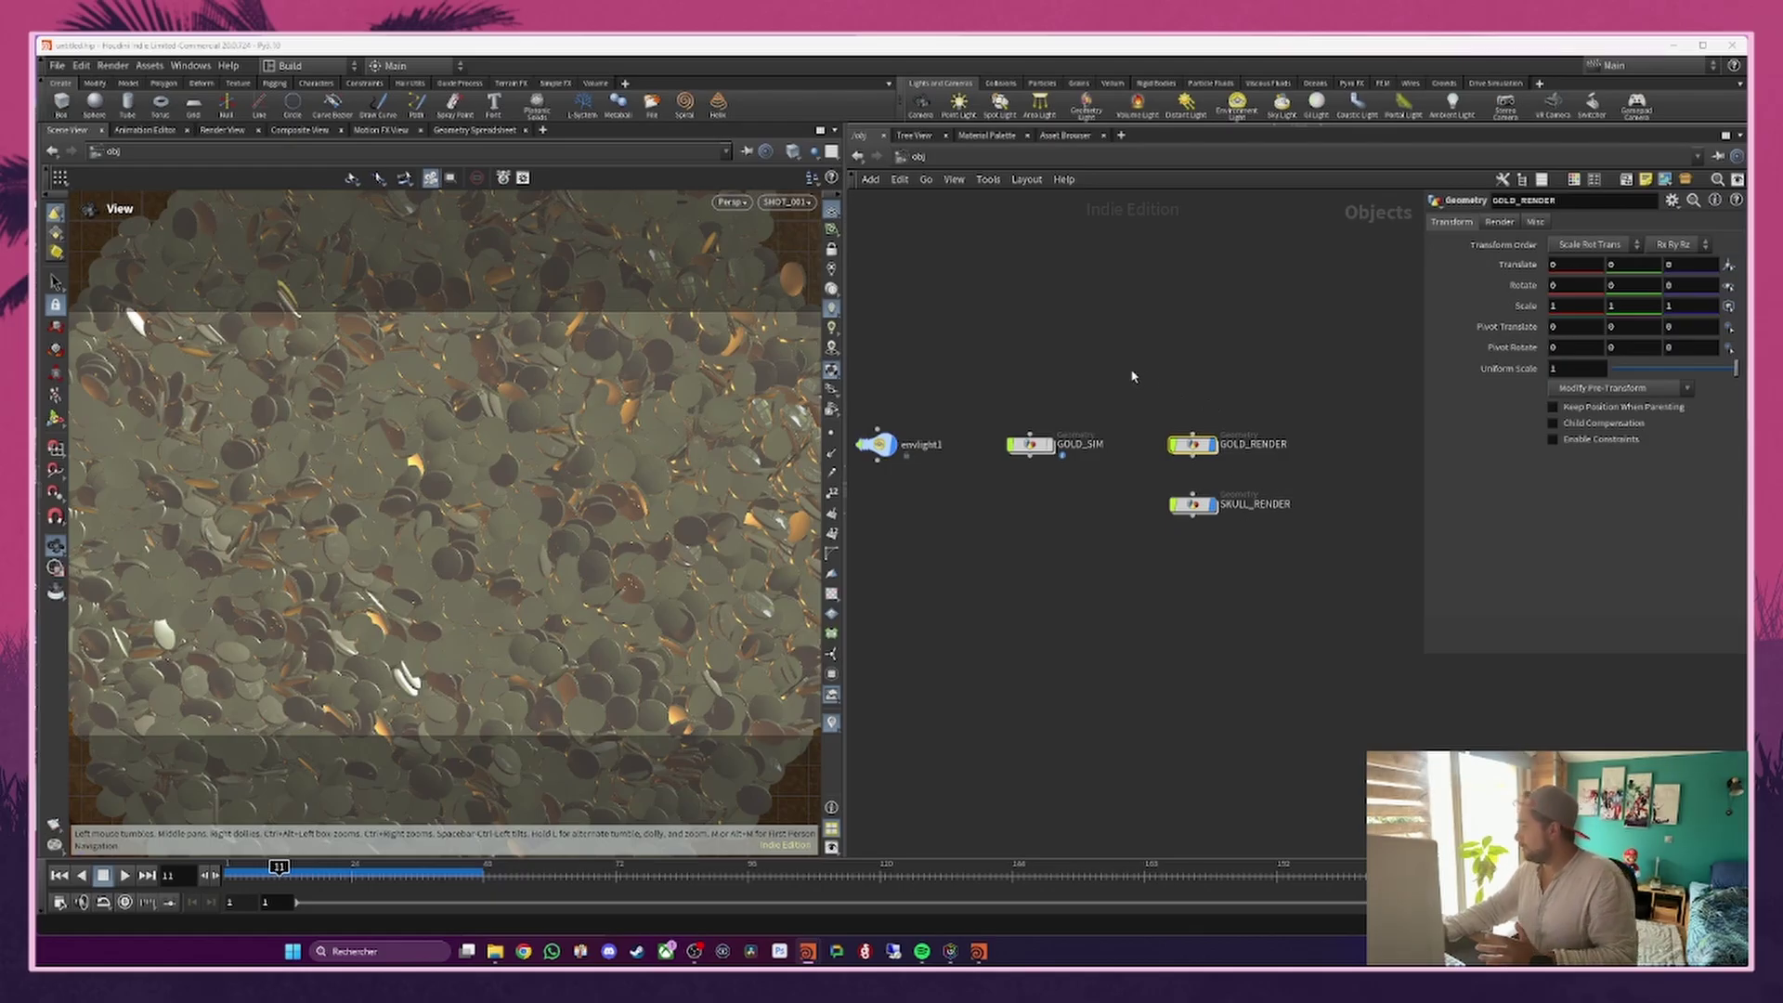
click(208, 135)
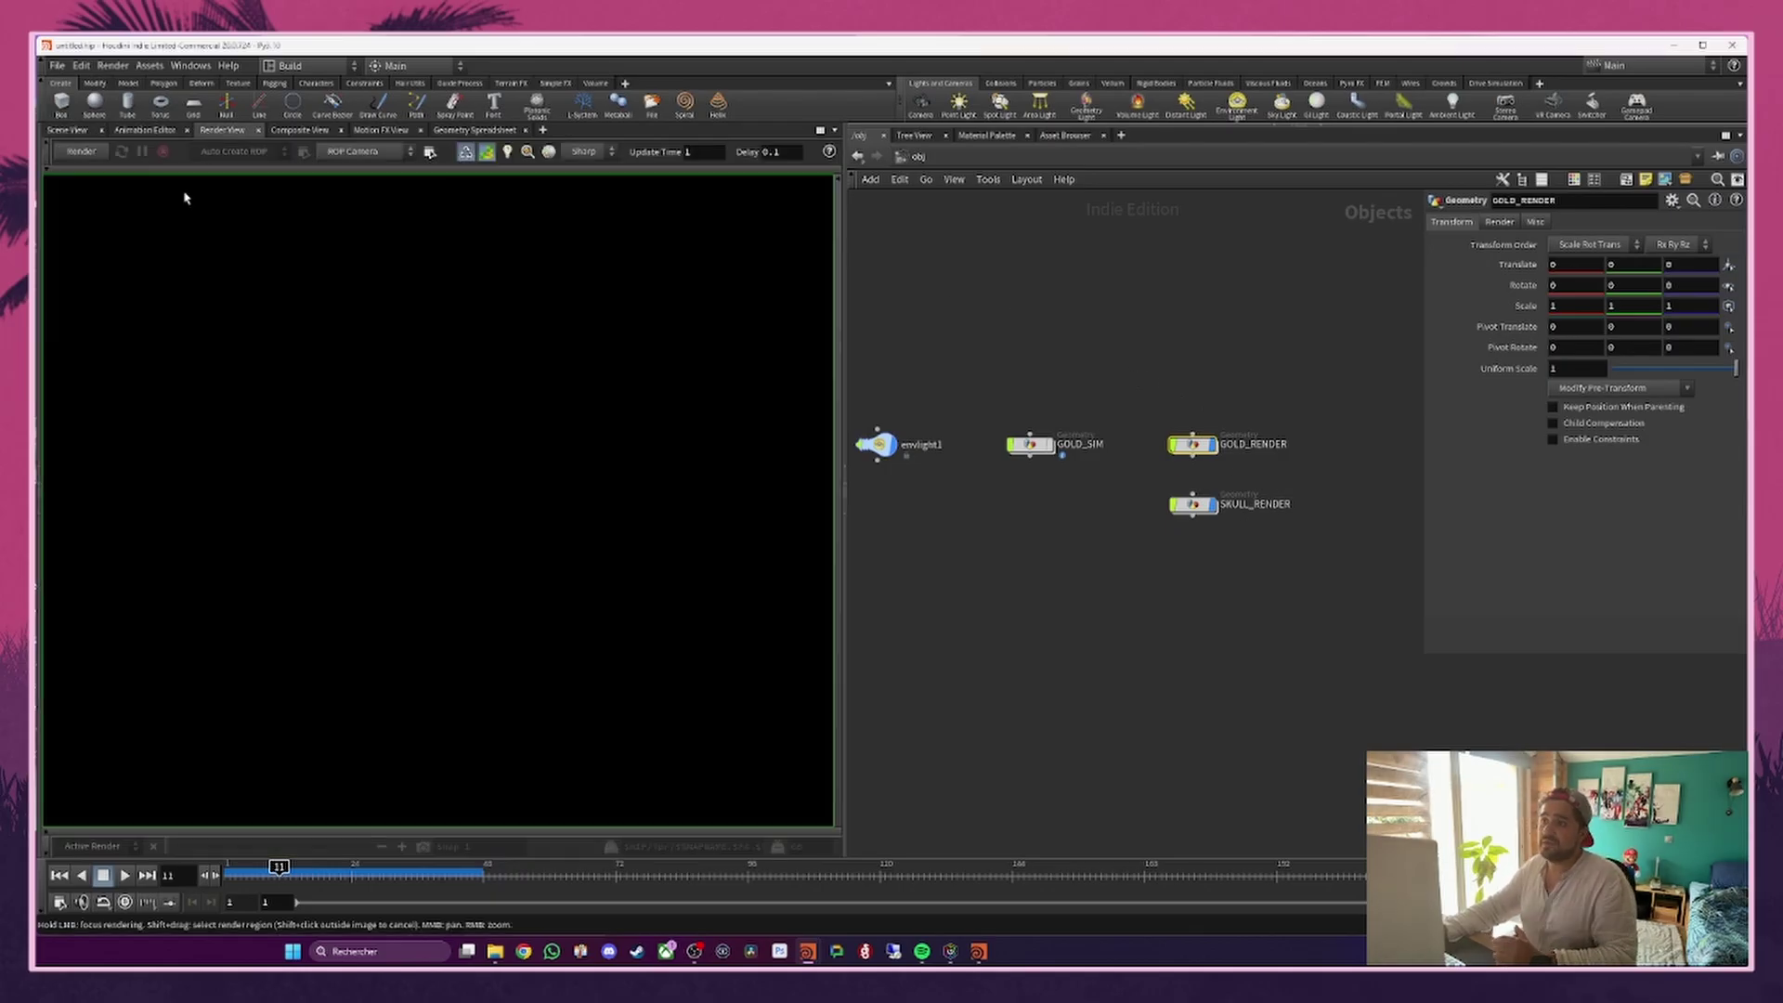
click(81, 152)
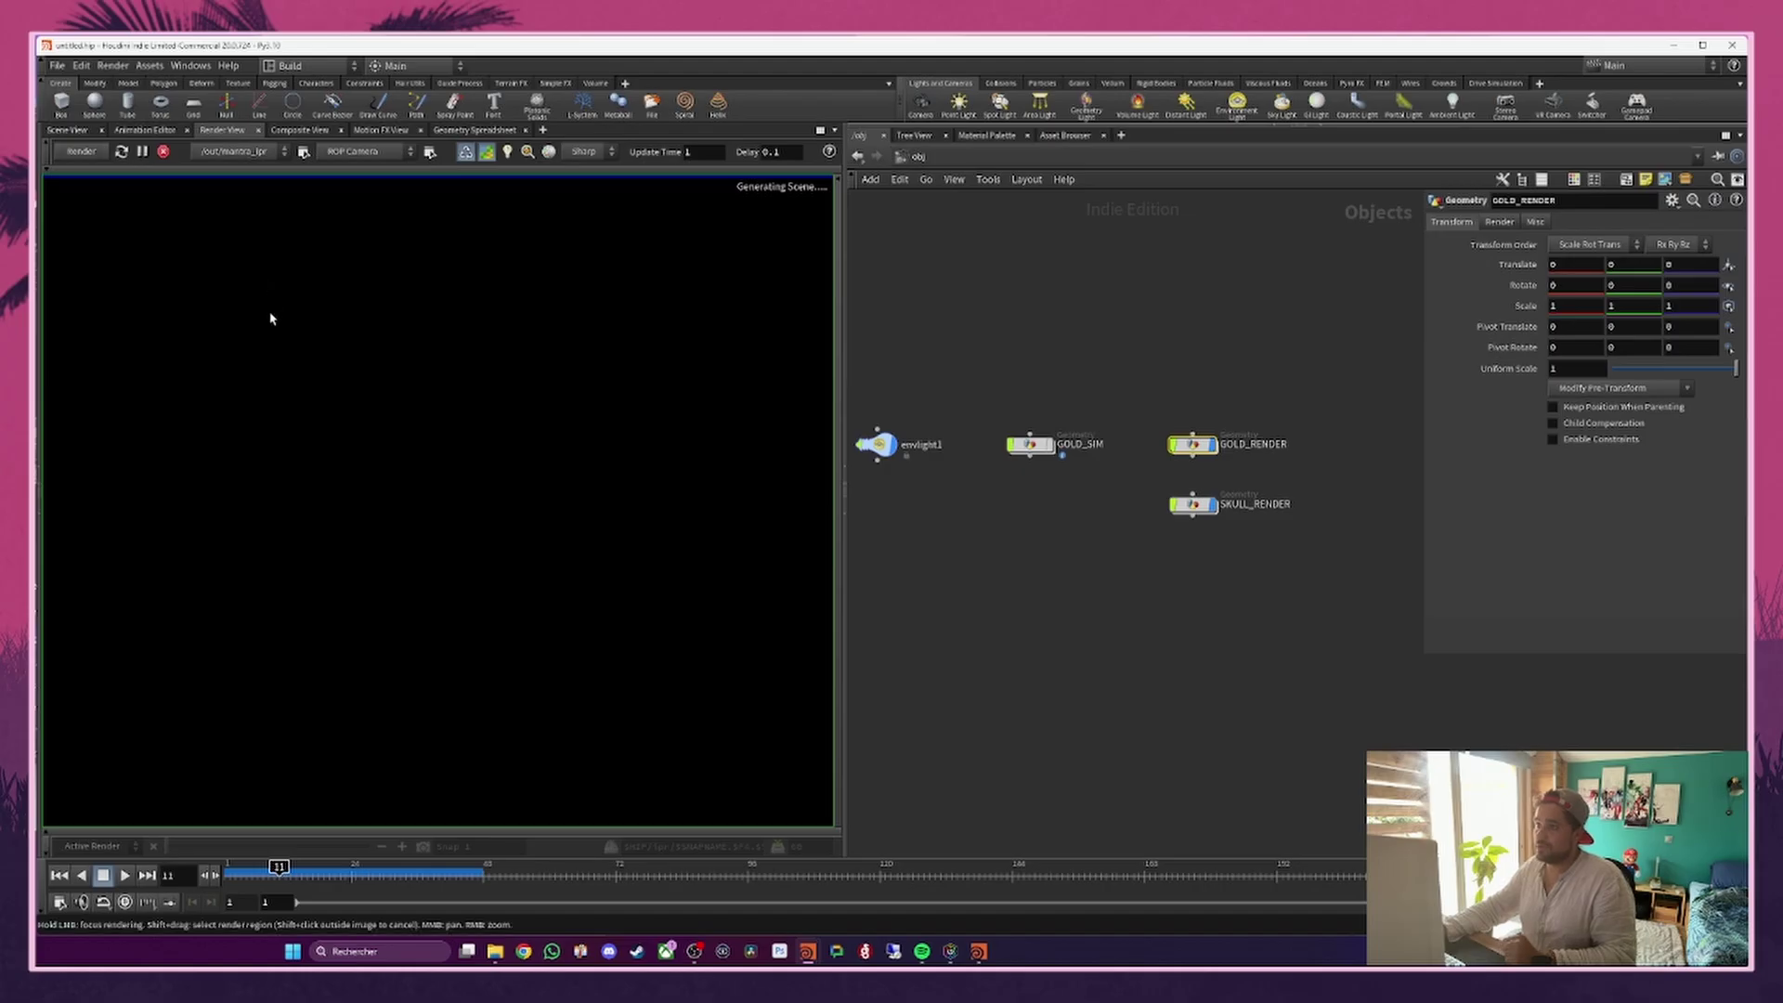
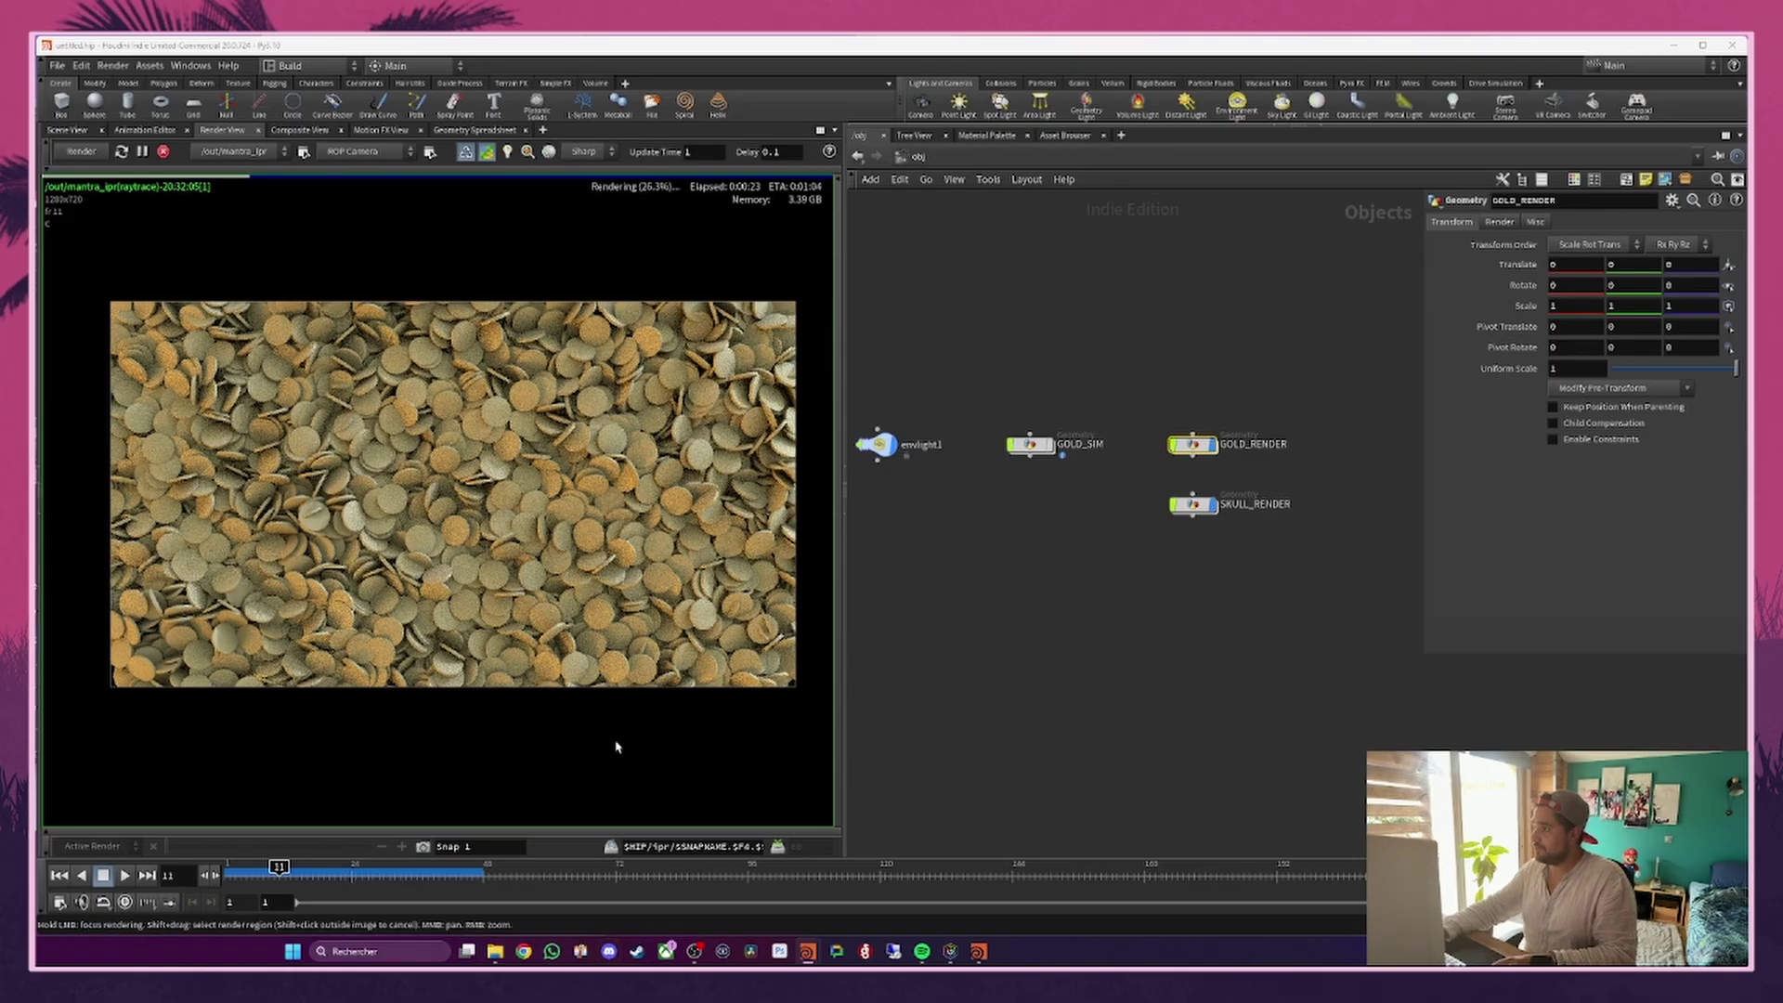
Step: Switch to the mat network and add the Gold and Rocks materials from the Material Palette to it
click(943, 160)
click(972, 219)
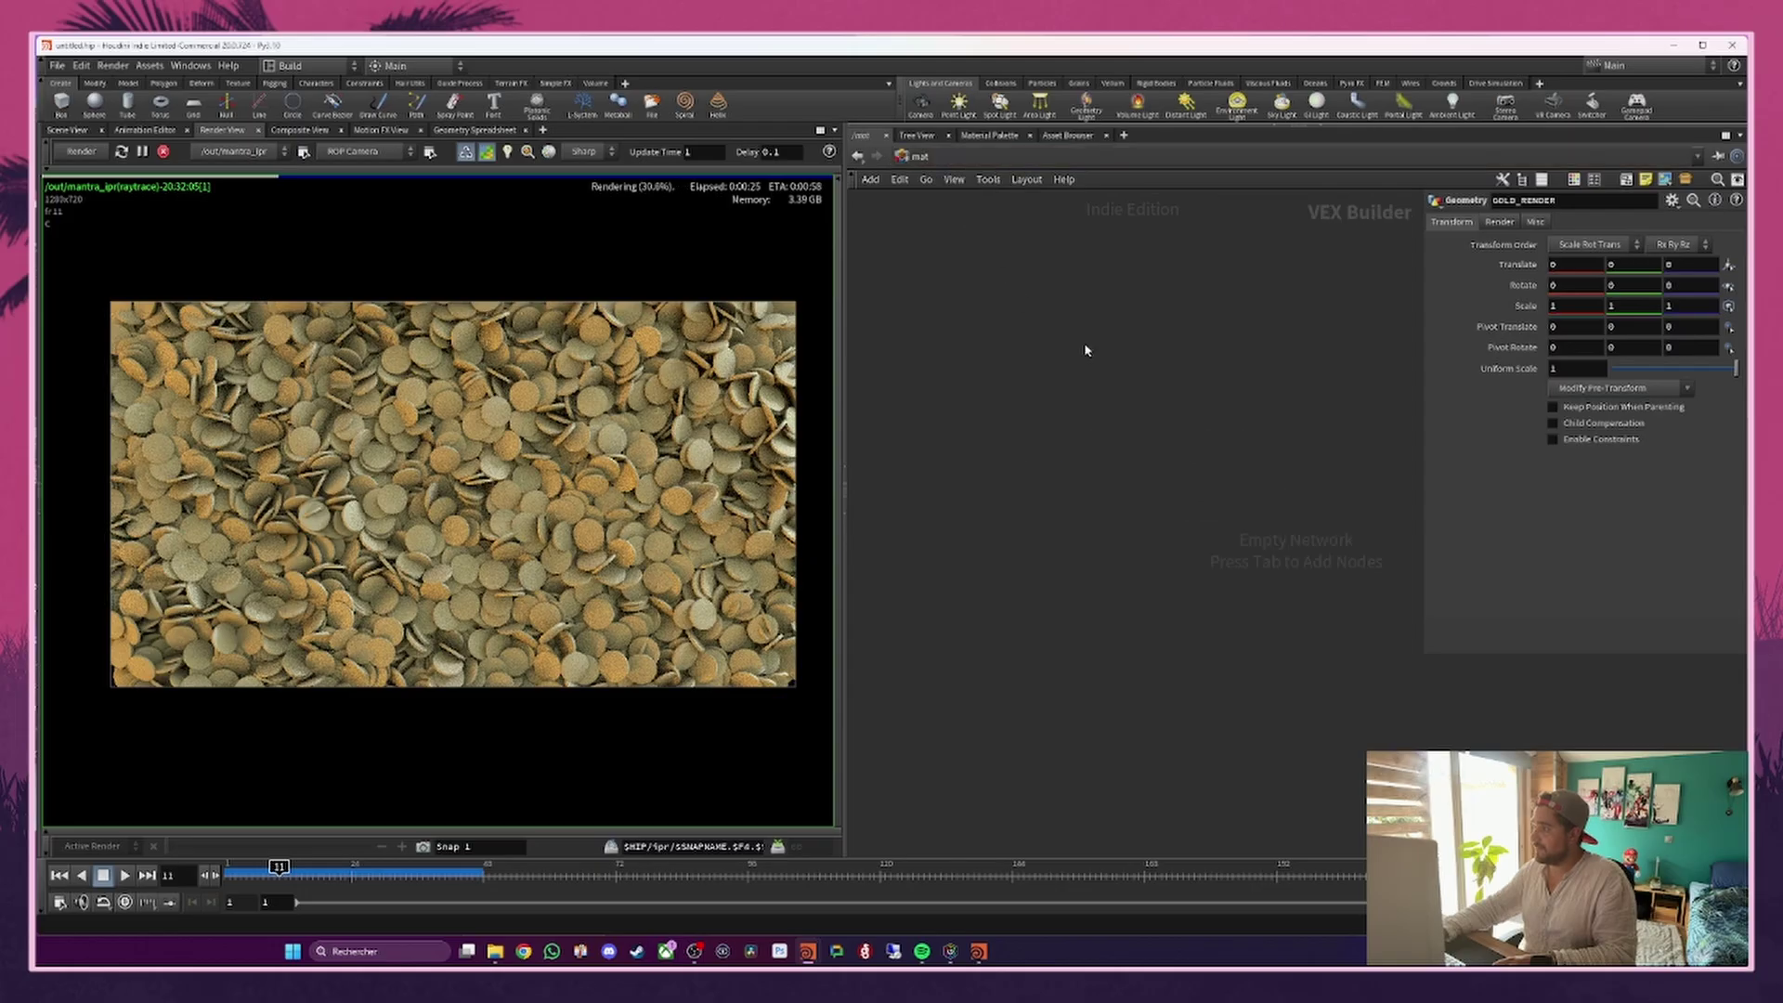
click(987, 137)
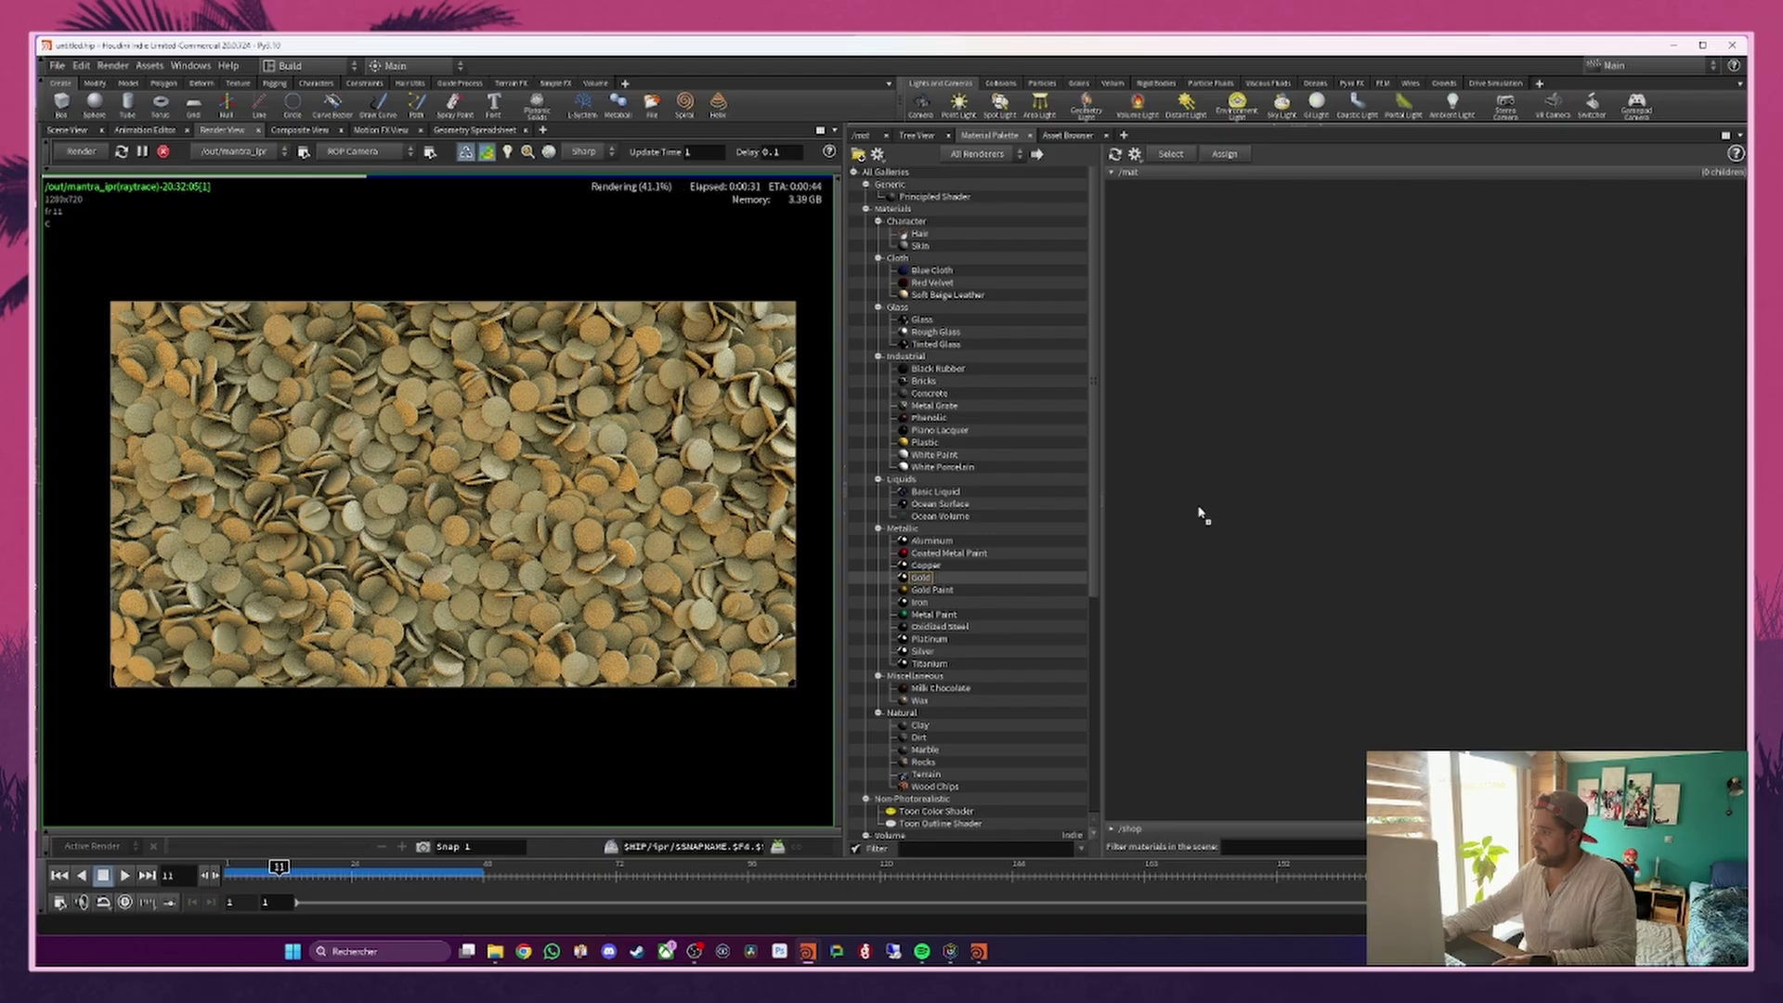
drag(1203, 516, 1205, 511)
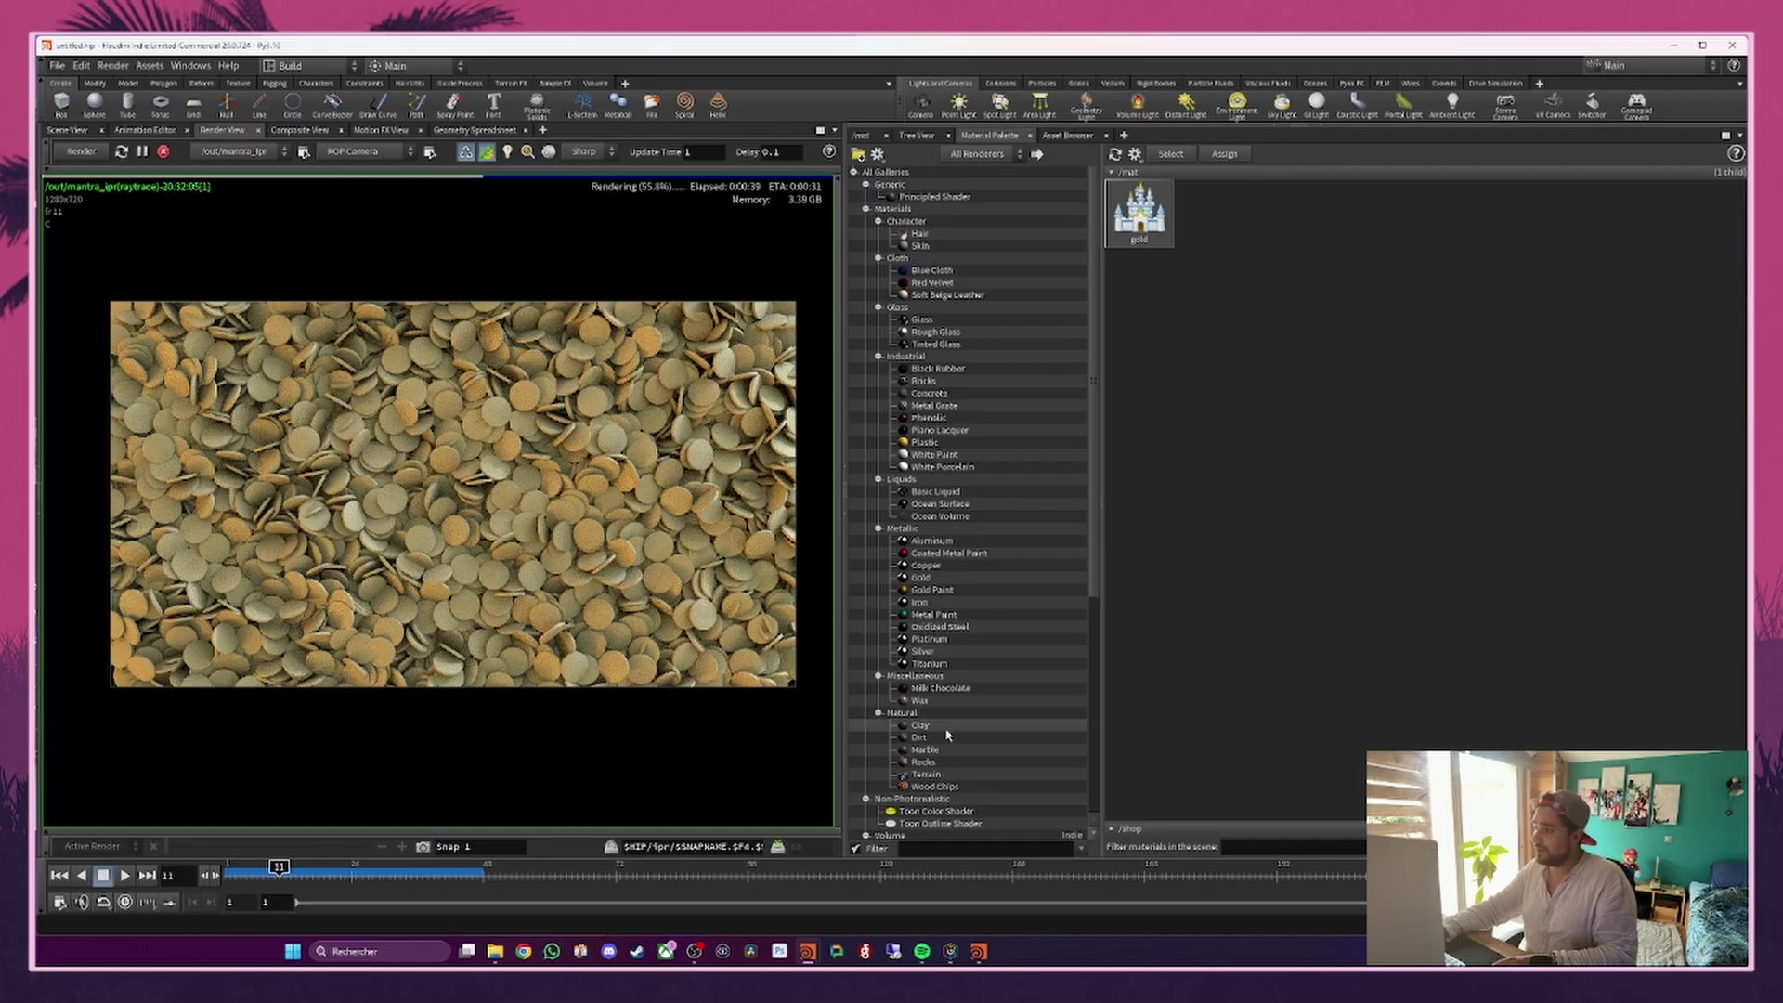
click(922, 763)
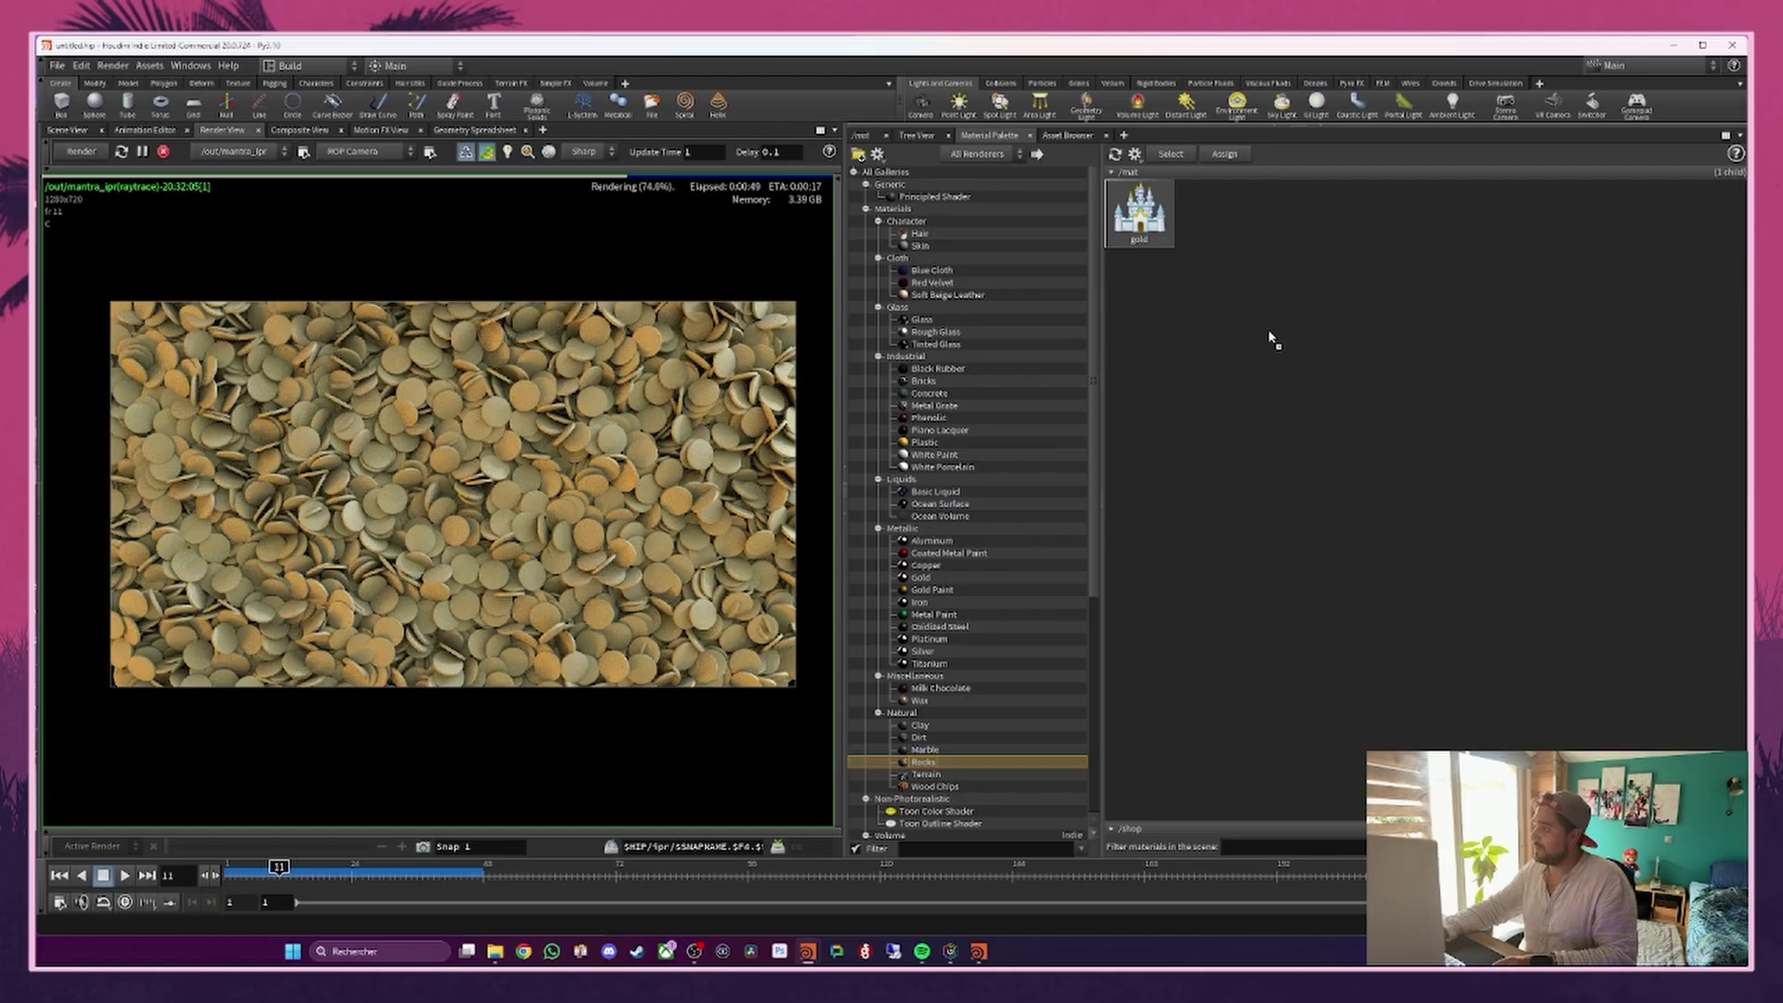
drag(1272, 340, 1270, 336)
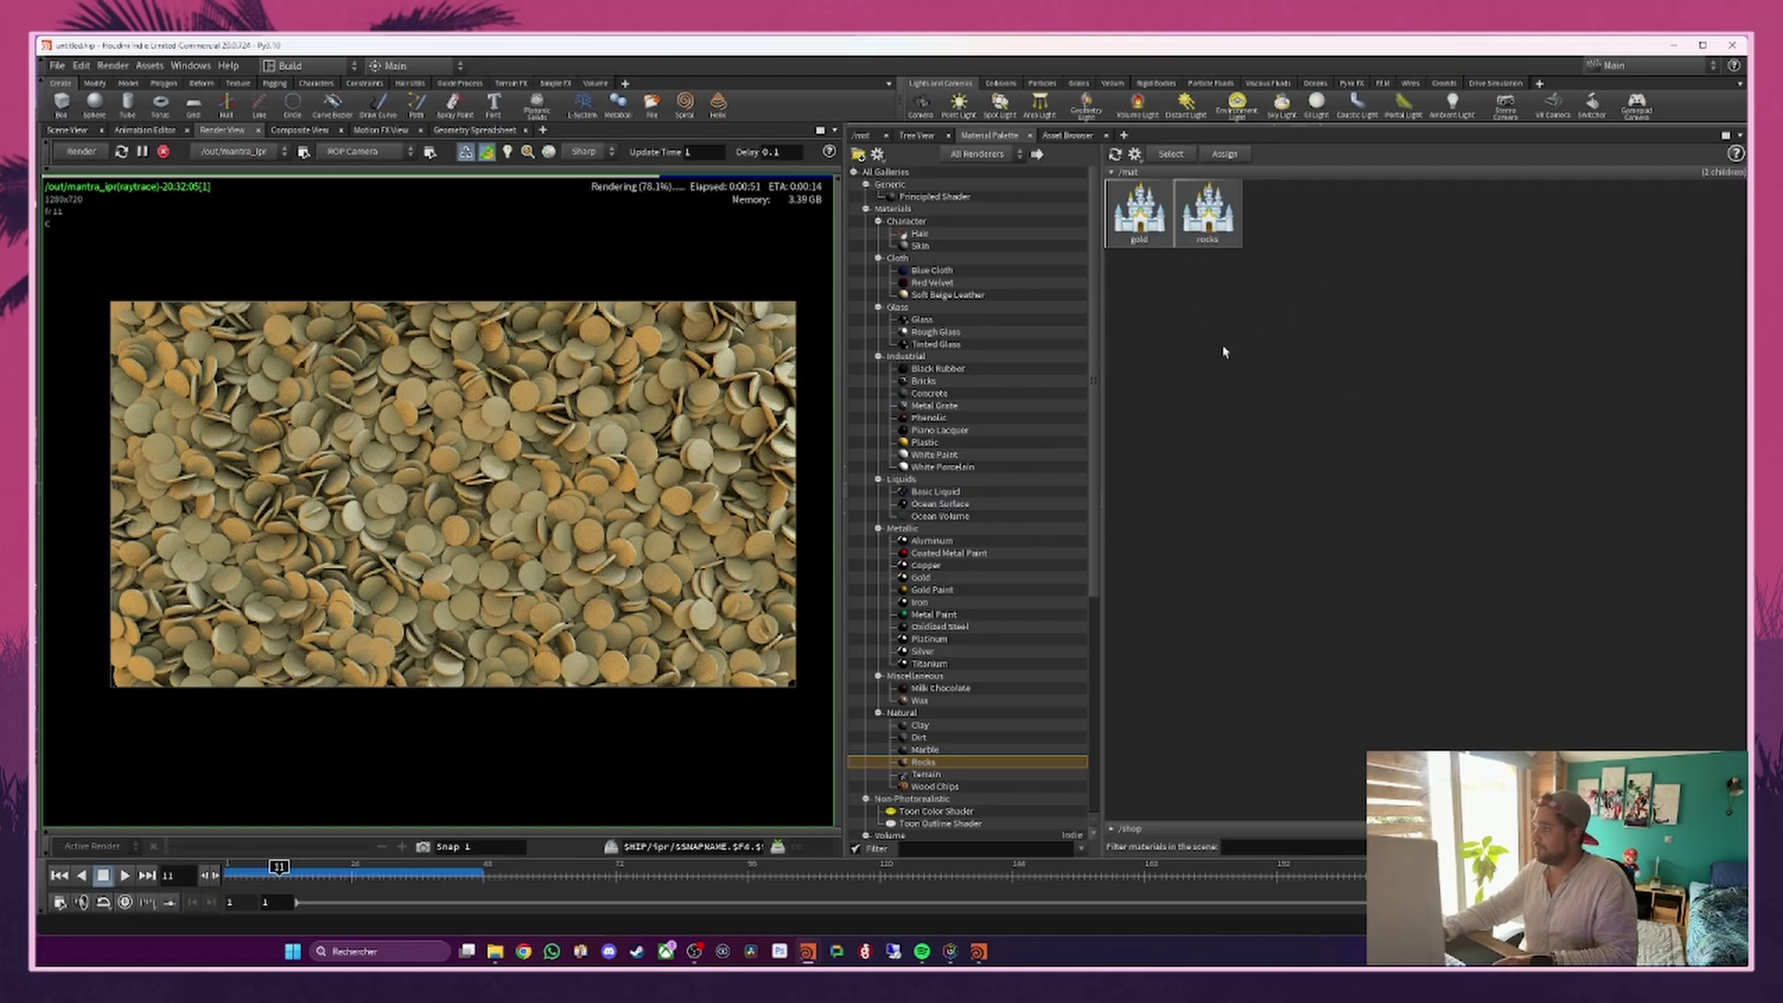
Step: Spread out the gold and rocks shader nodes in the mat network and show the gold shader's texture settings in a wider parameter area
click(863, 137)
drag(1203, 366, 1139, 561)
drag(1041, 304, 1009, 422)
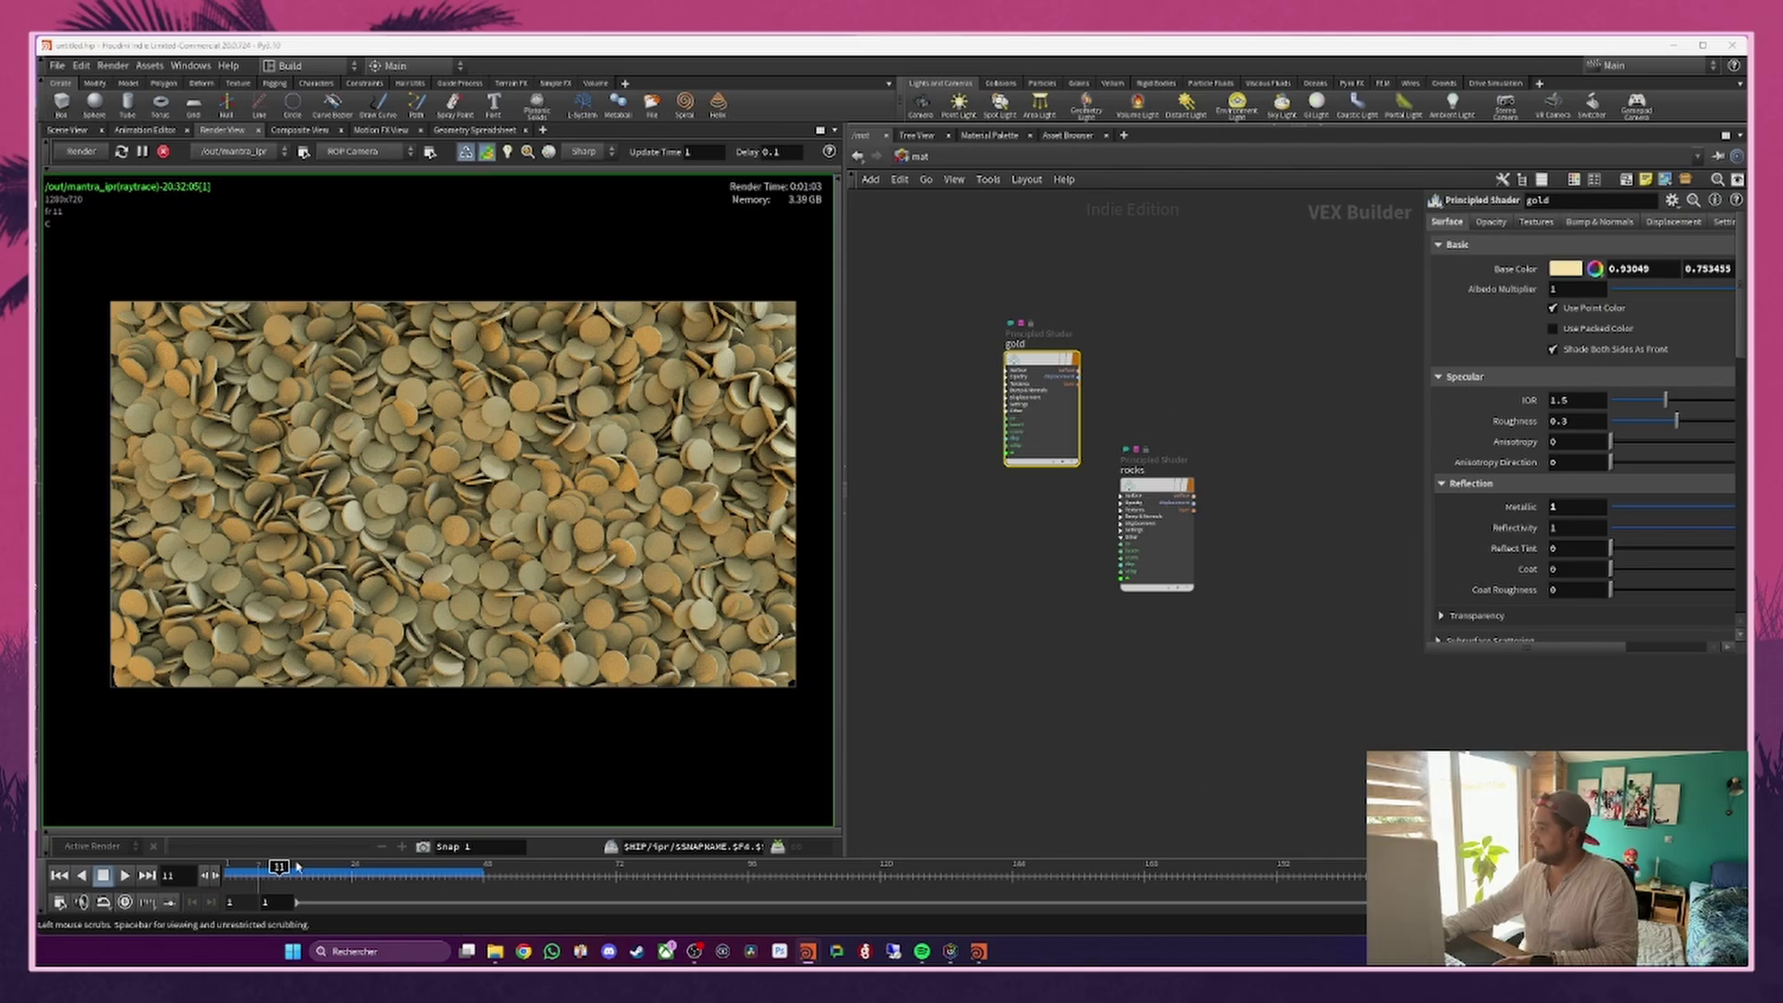
drag(1193, 443, 1142, 594)
drag(1011, 263, 1019, 432)
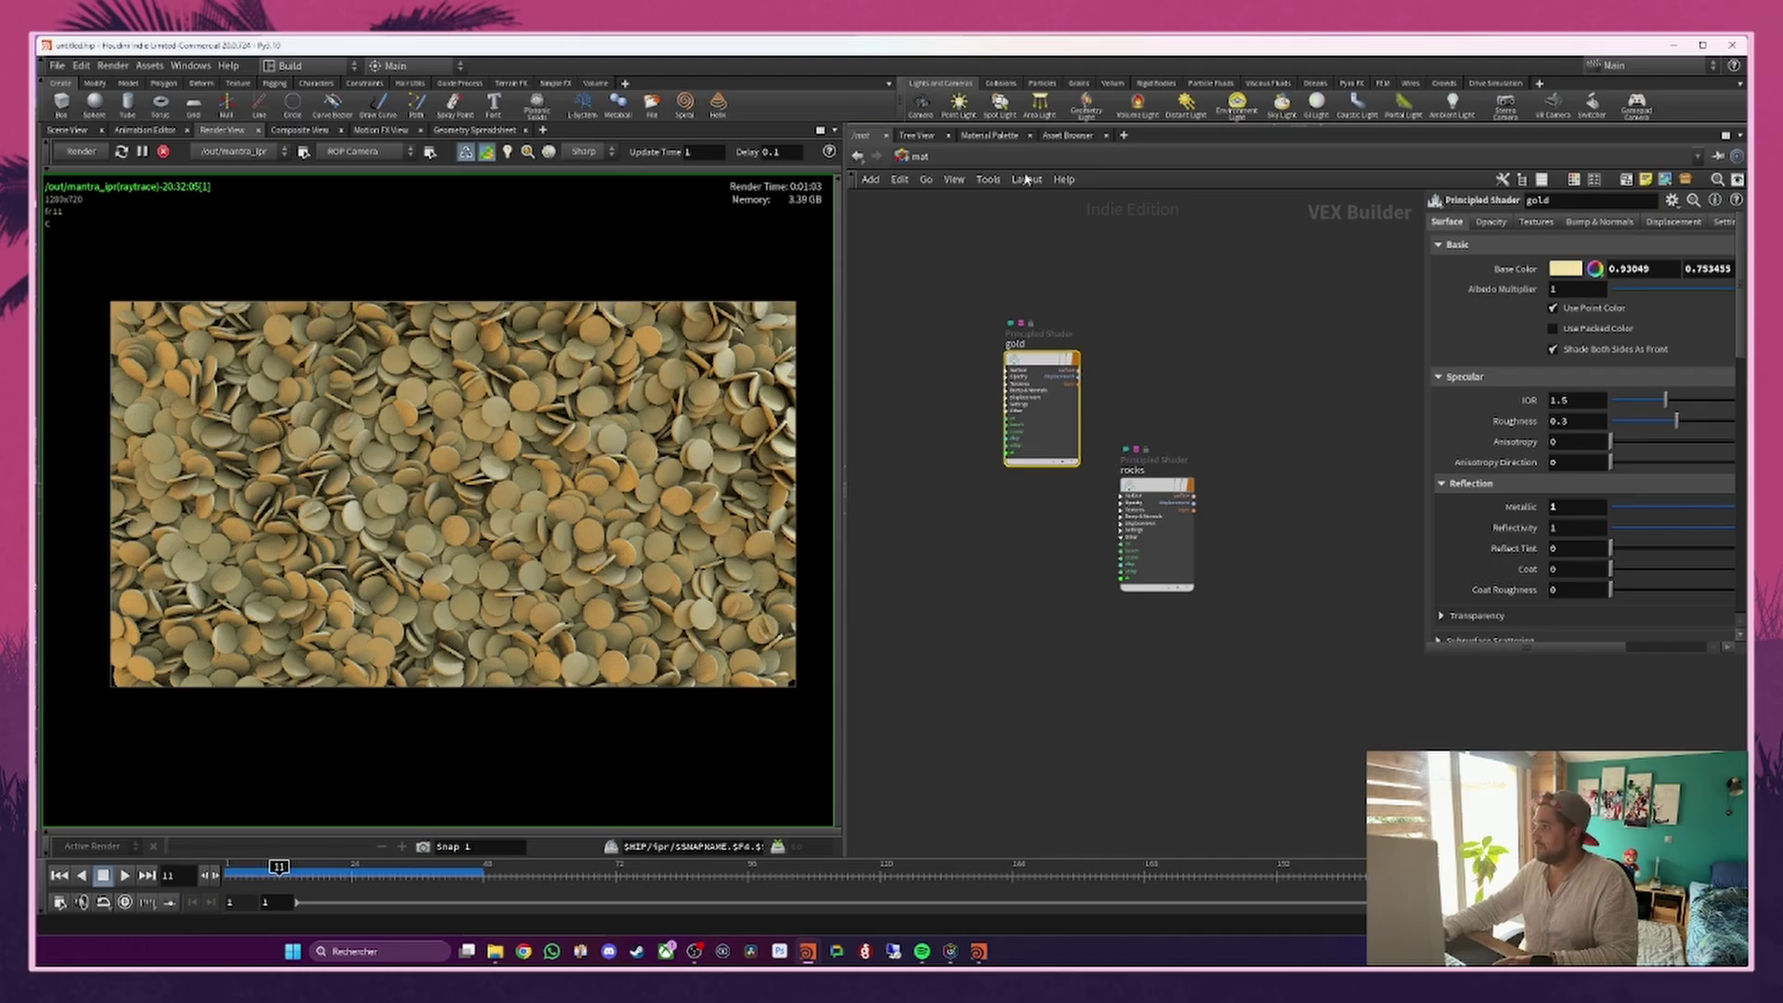
click(1538, 224)
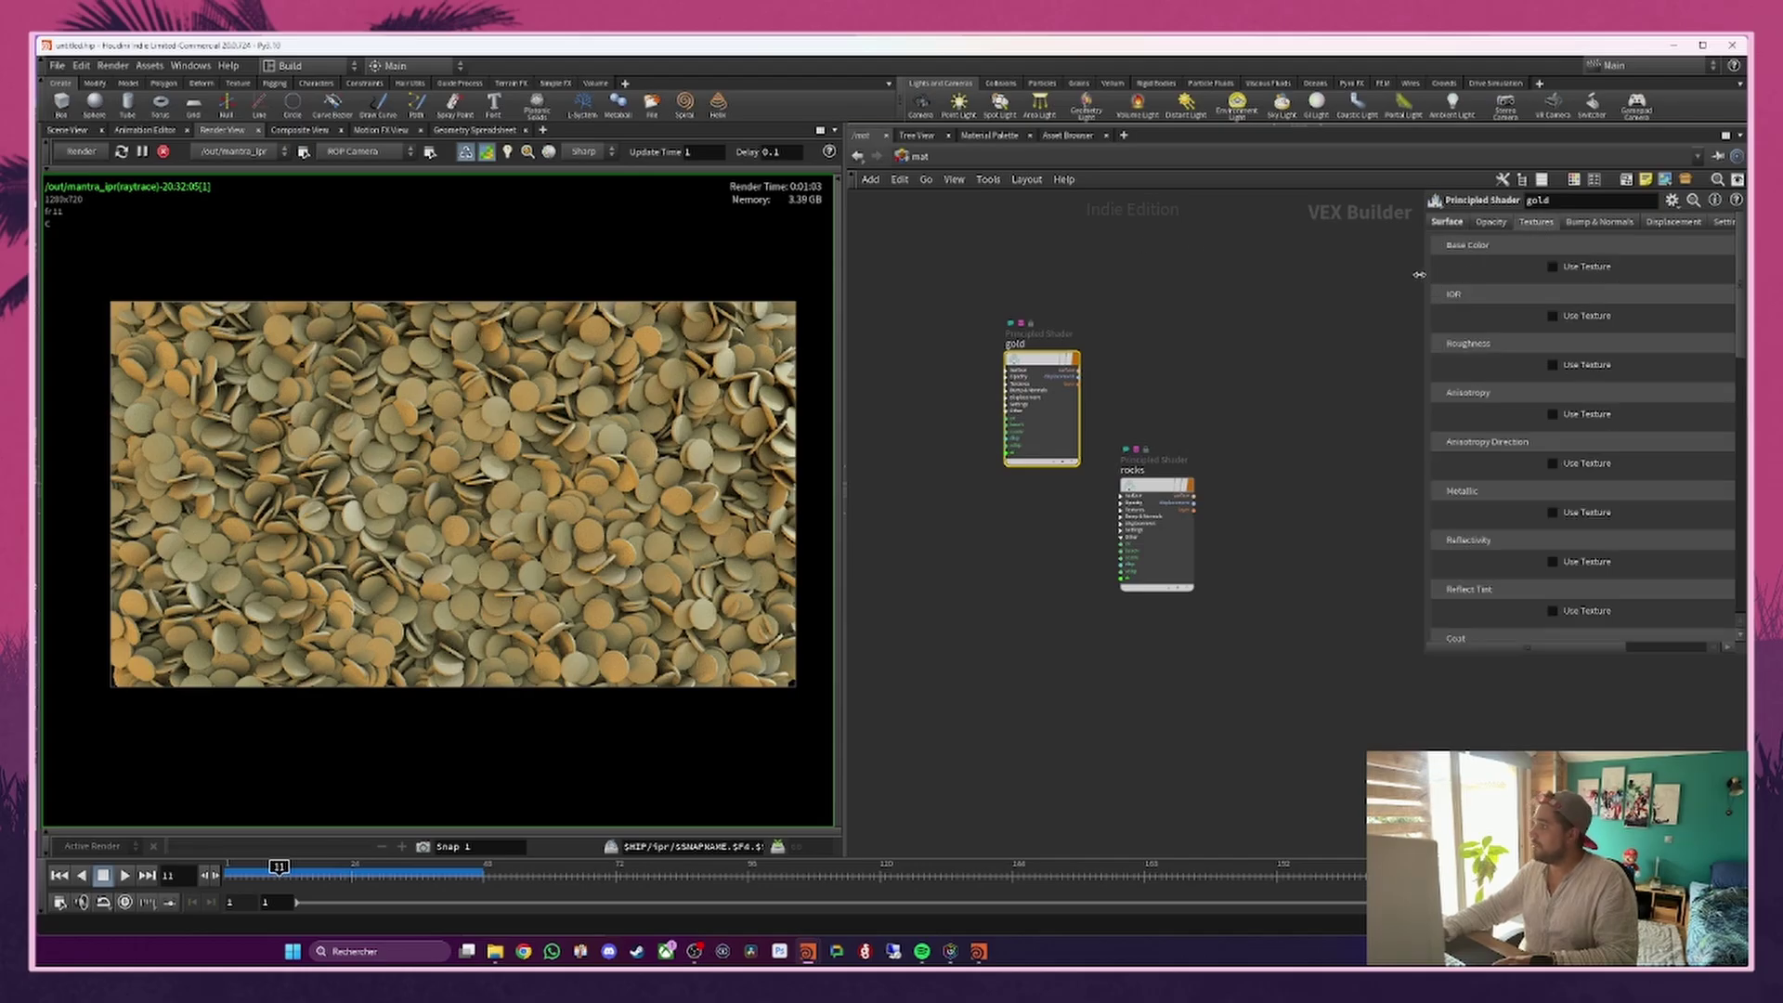
drag(1419, 274, 1287, 274)
Step: Switch to File Explorer, view the texture_Gold and texture_Gold_Bump images in the 03_GoldMove folder, and return to Houdini
click(495, 951)
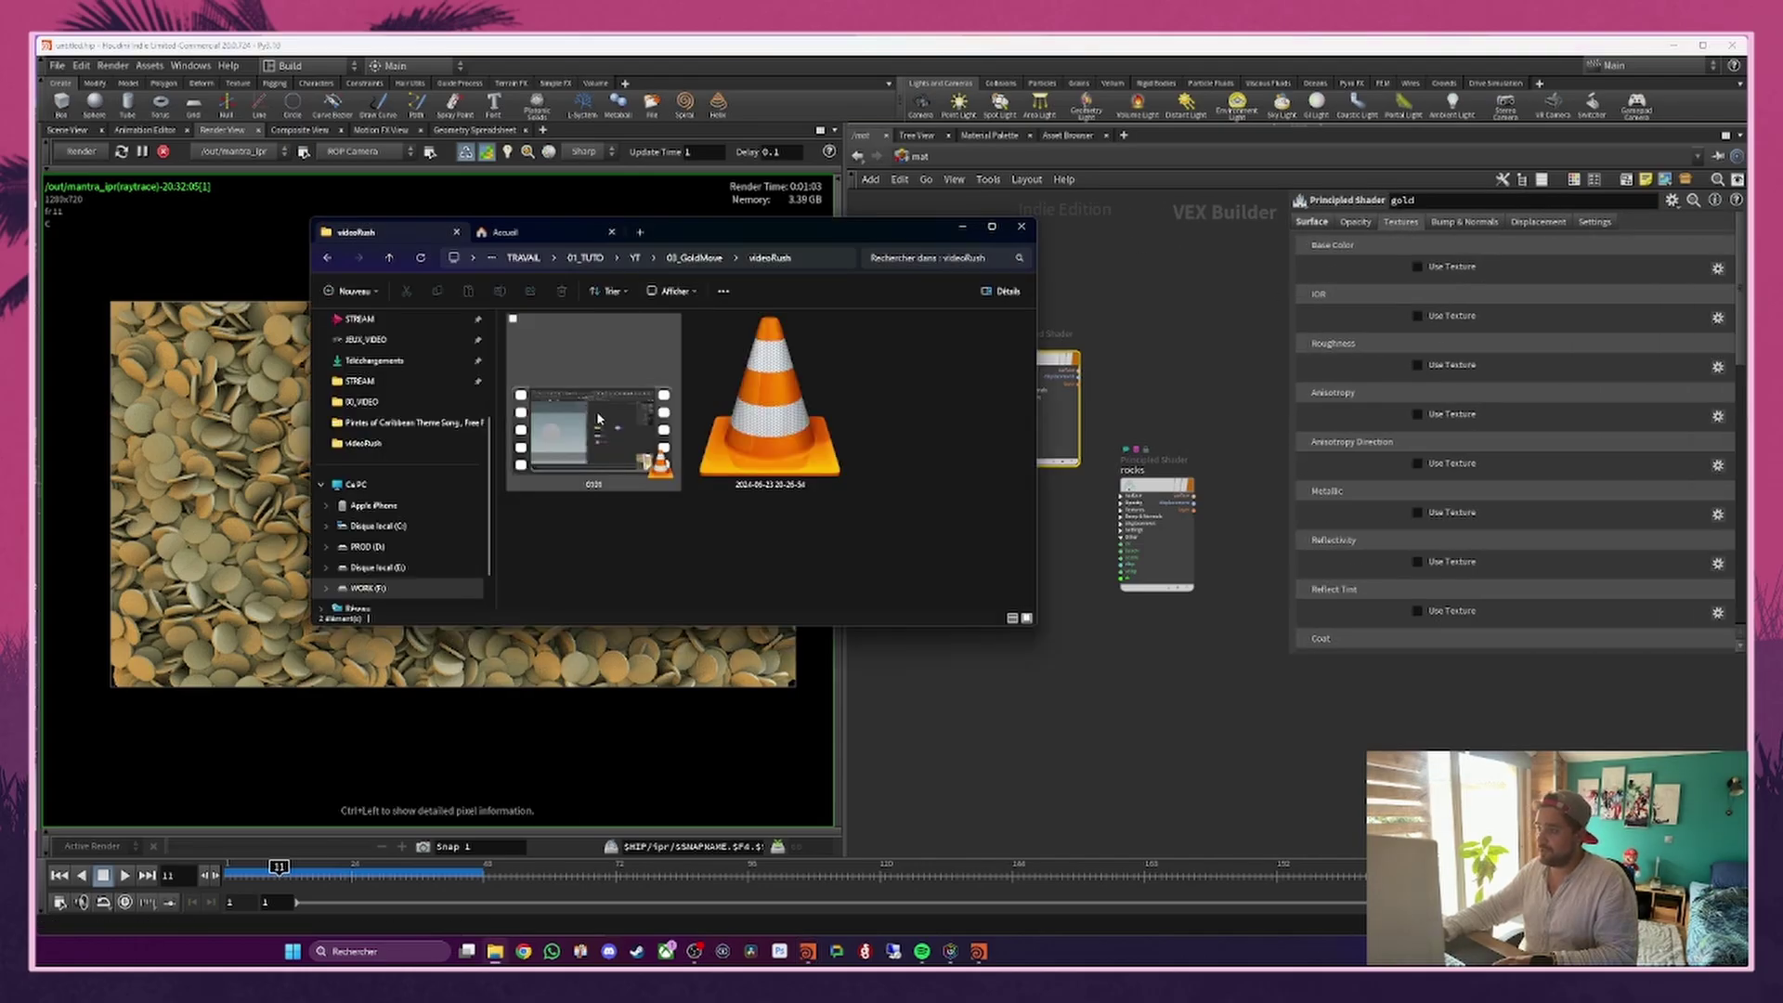
click(695, 257)
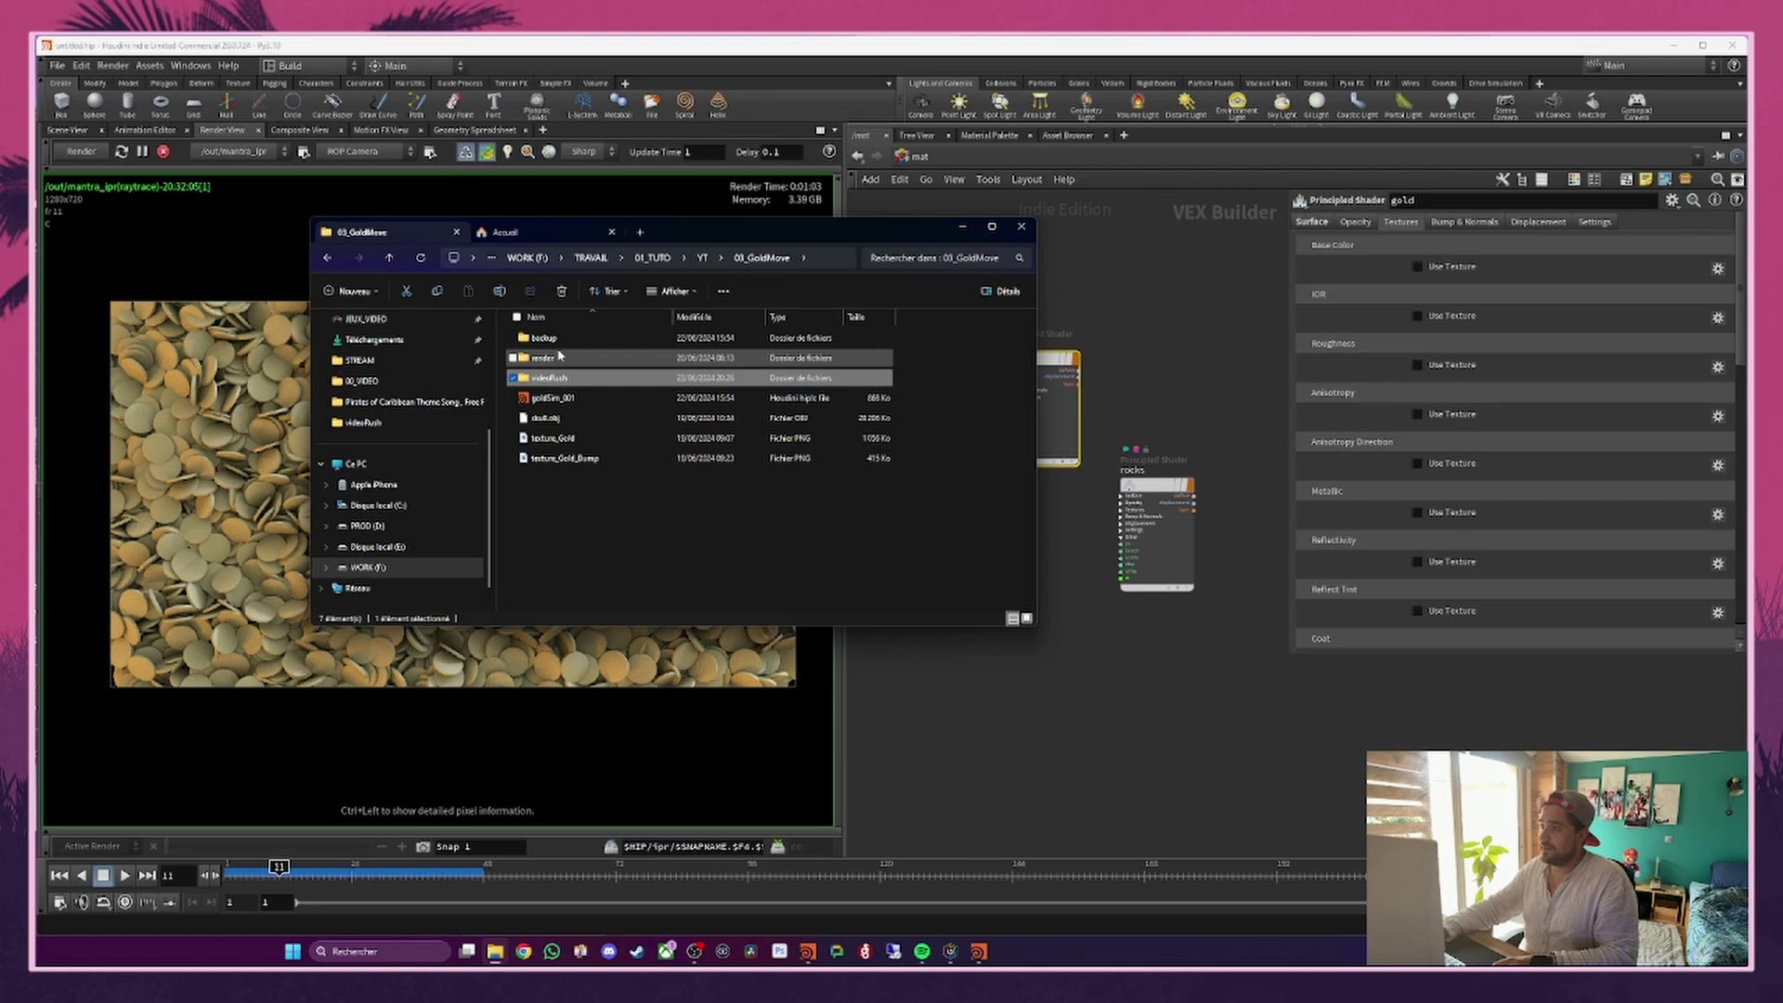
double_click(557, 437)
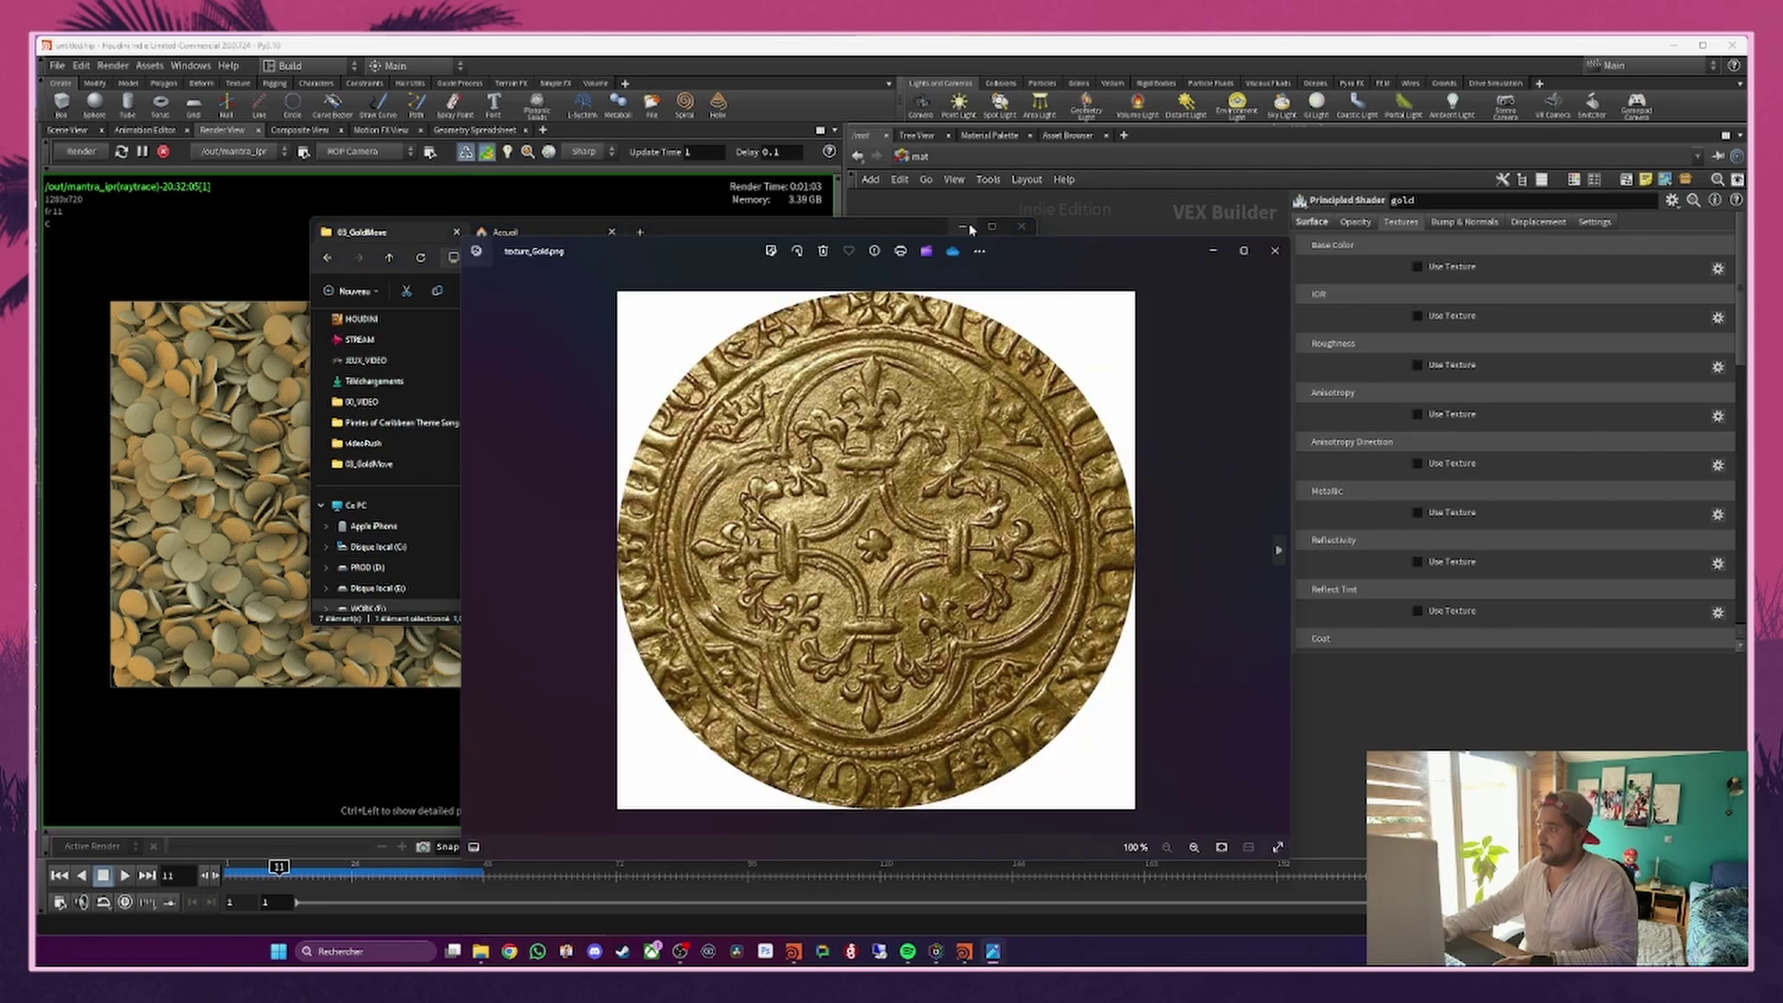
drag(1050, 255, 885, 158)
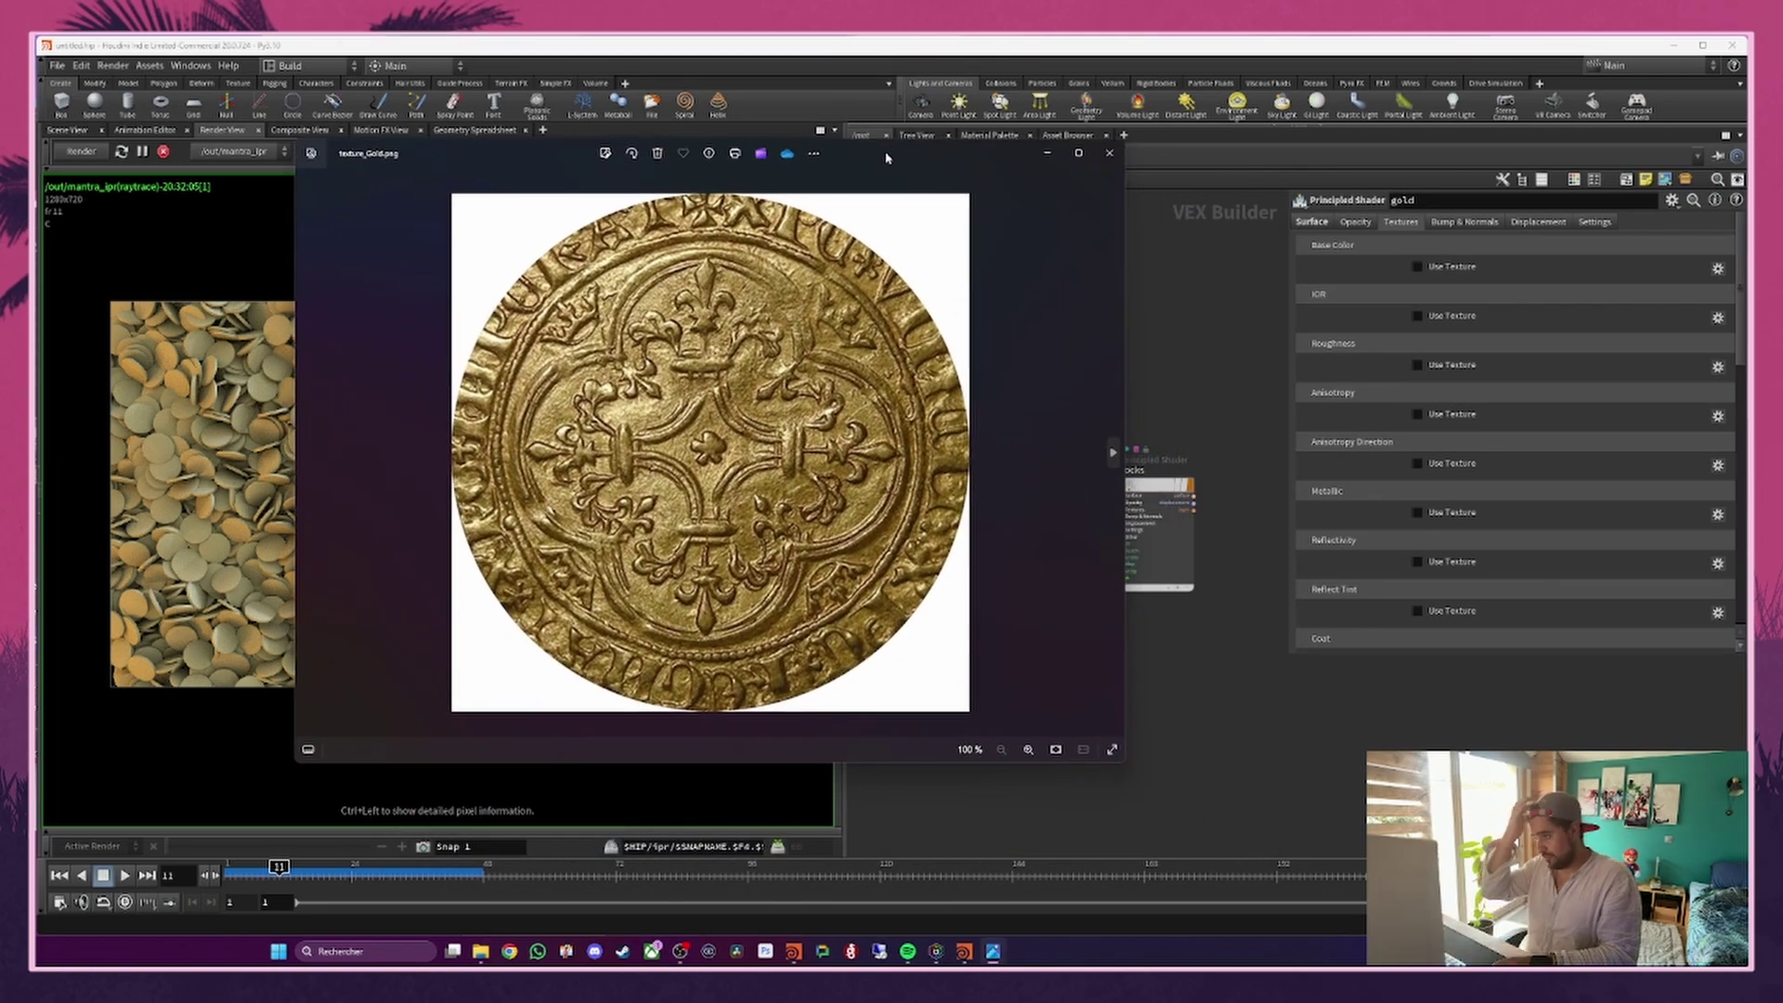
key(Right)
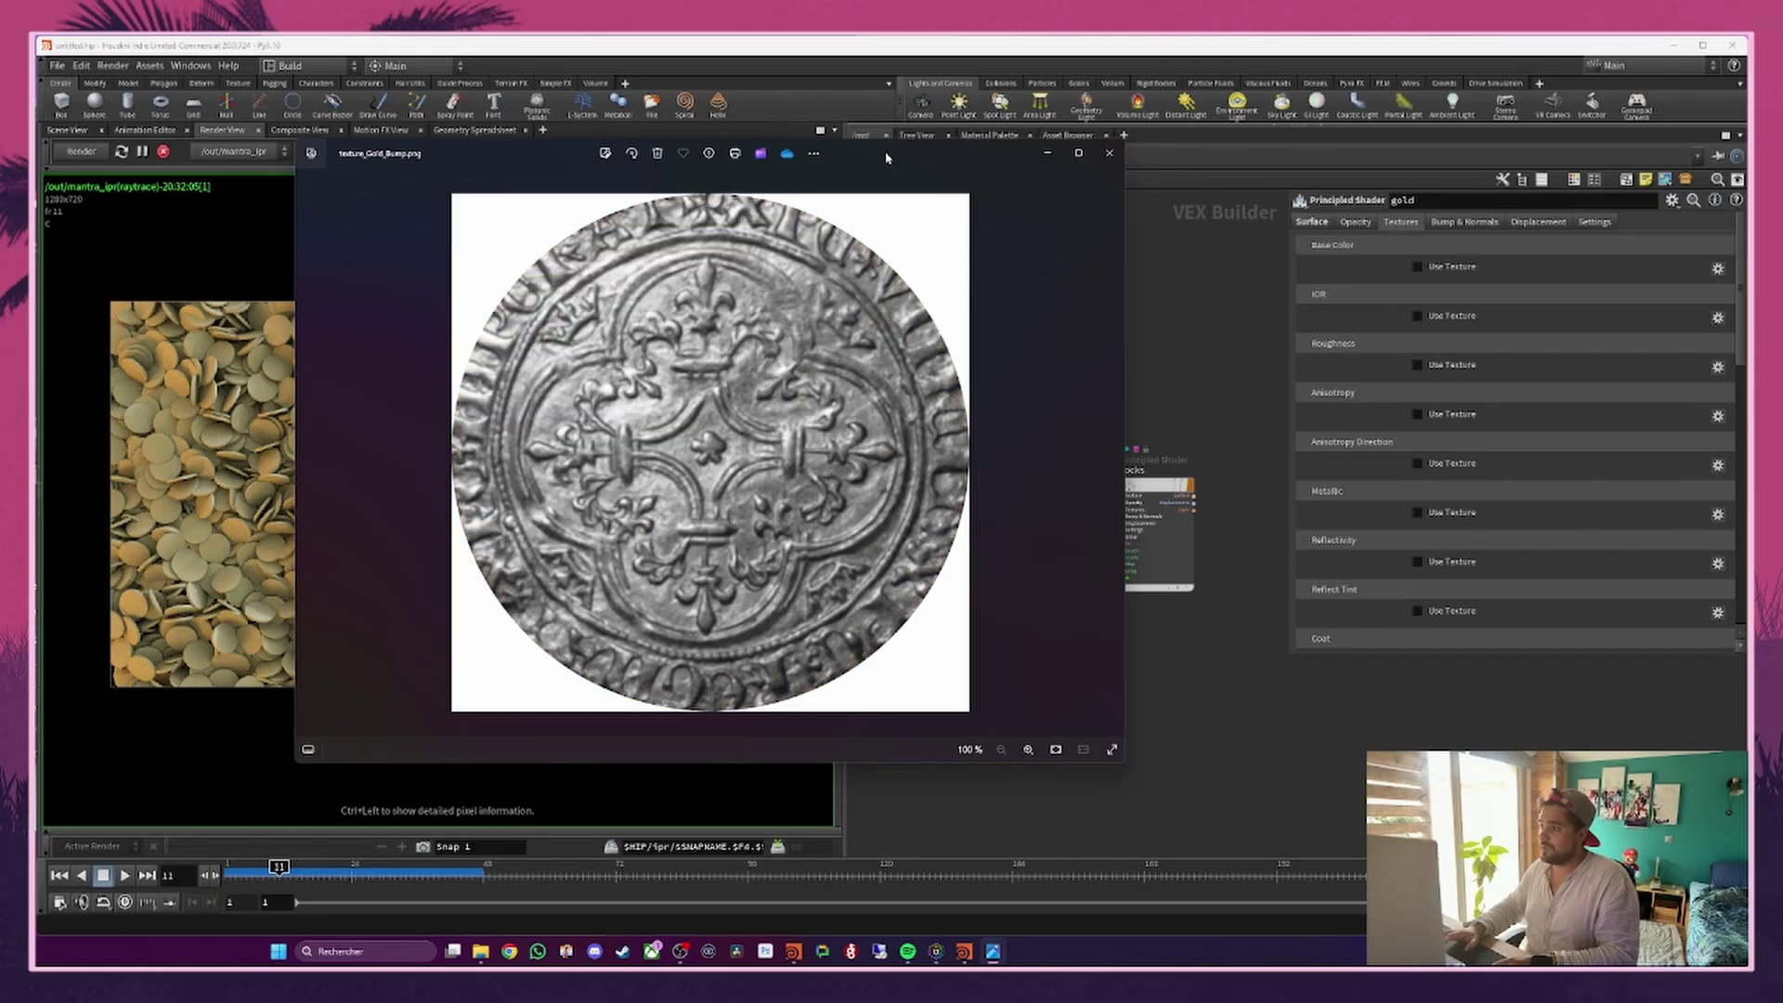
key(Left)
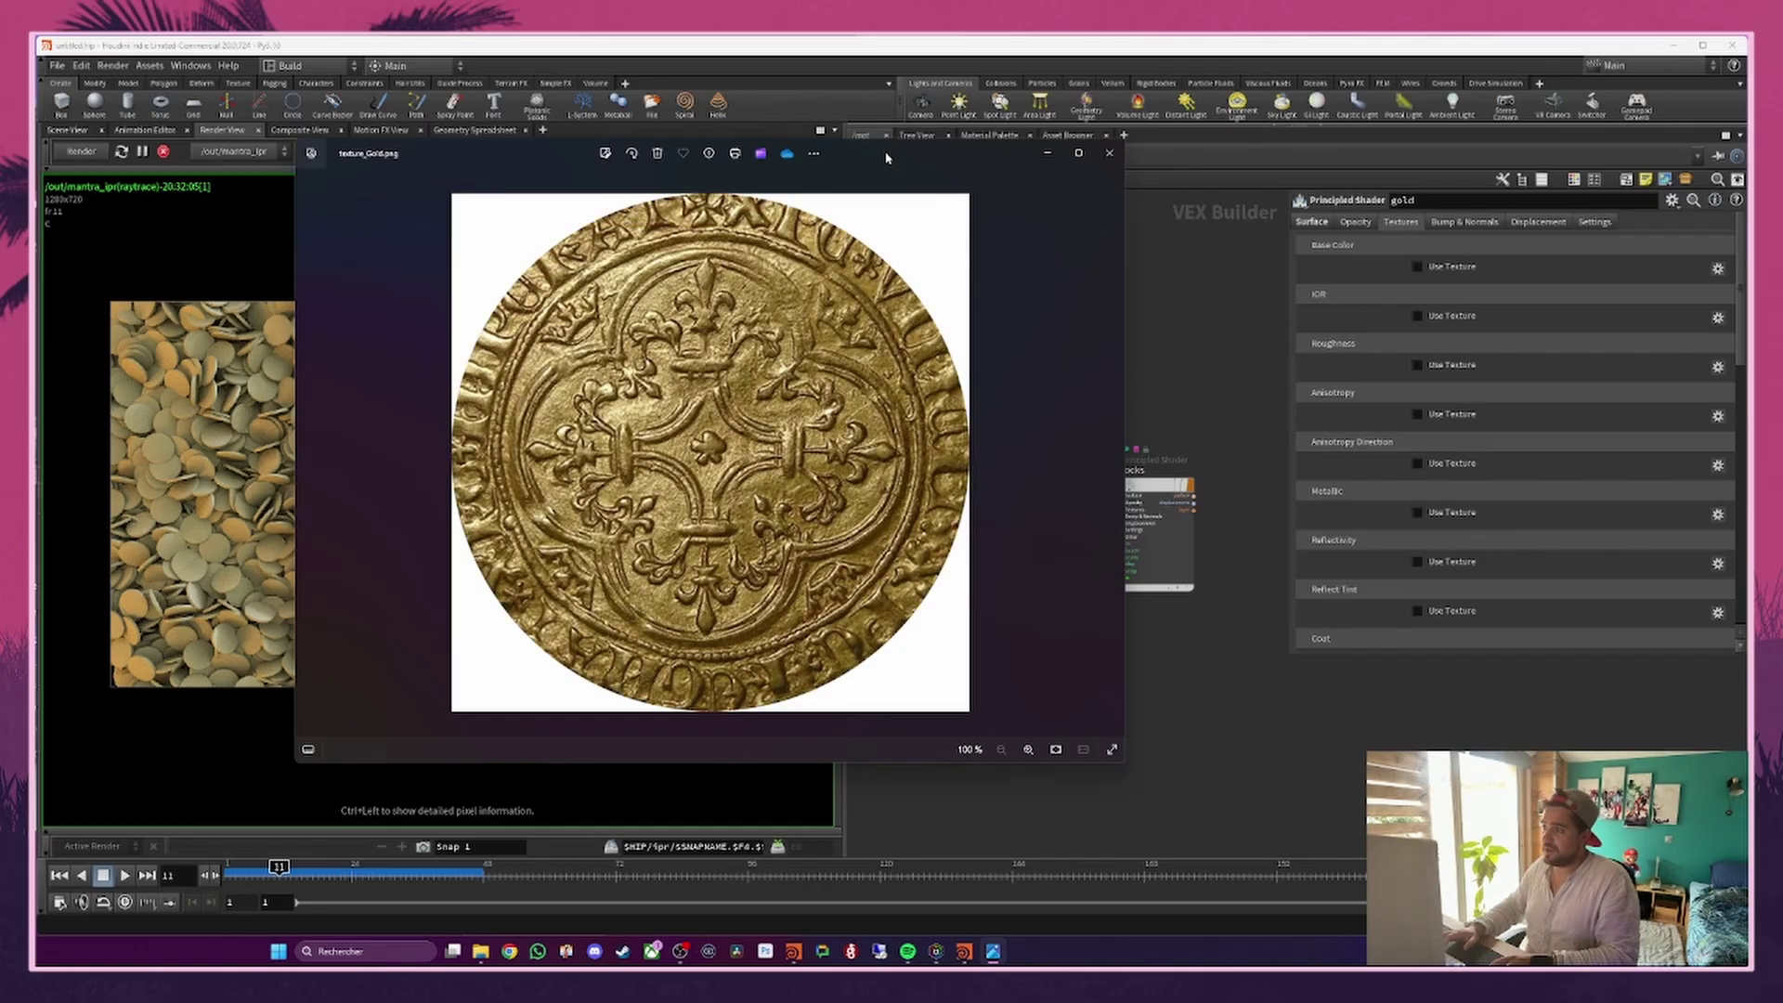
click(1108, 153)
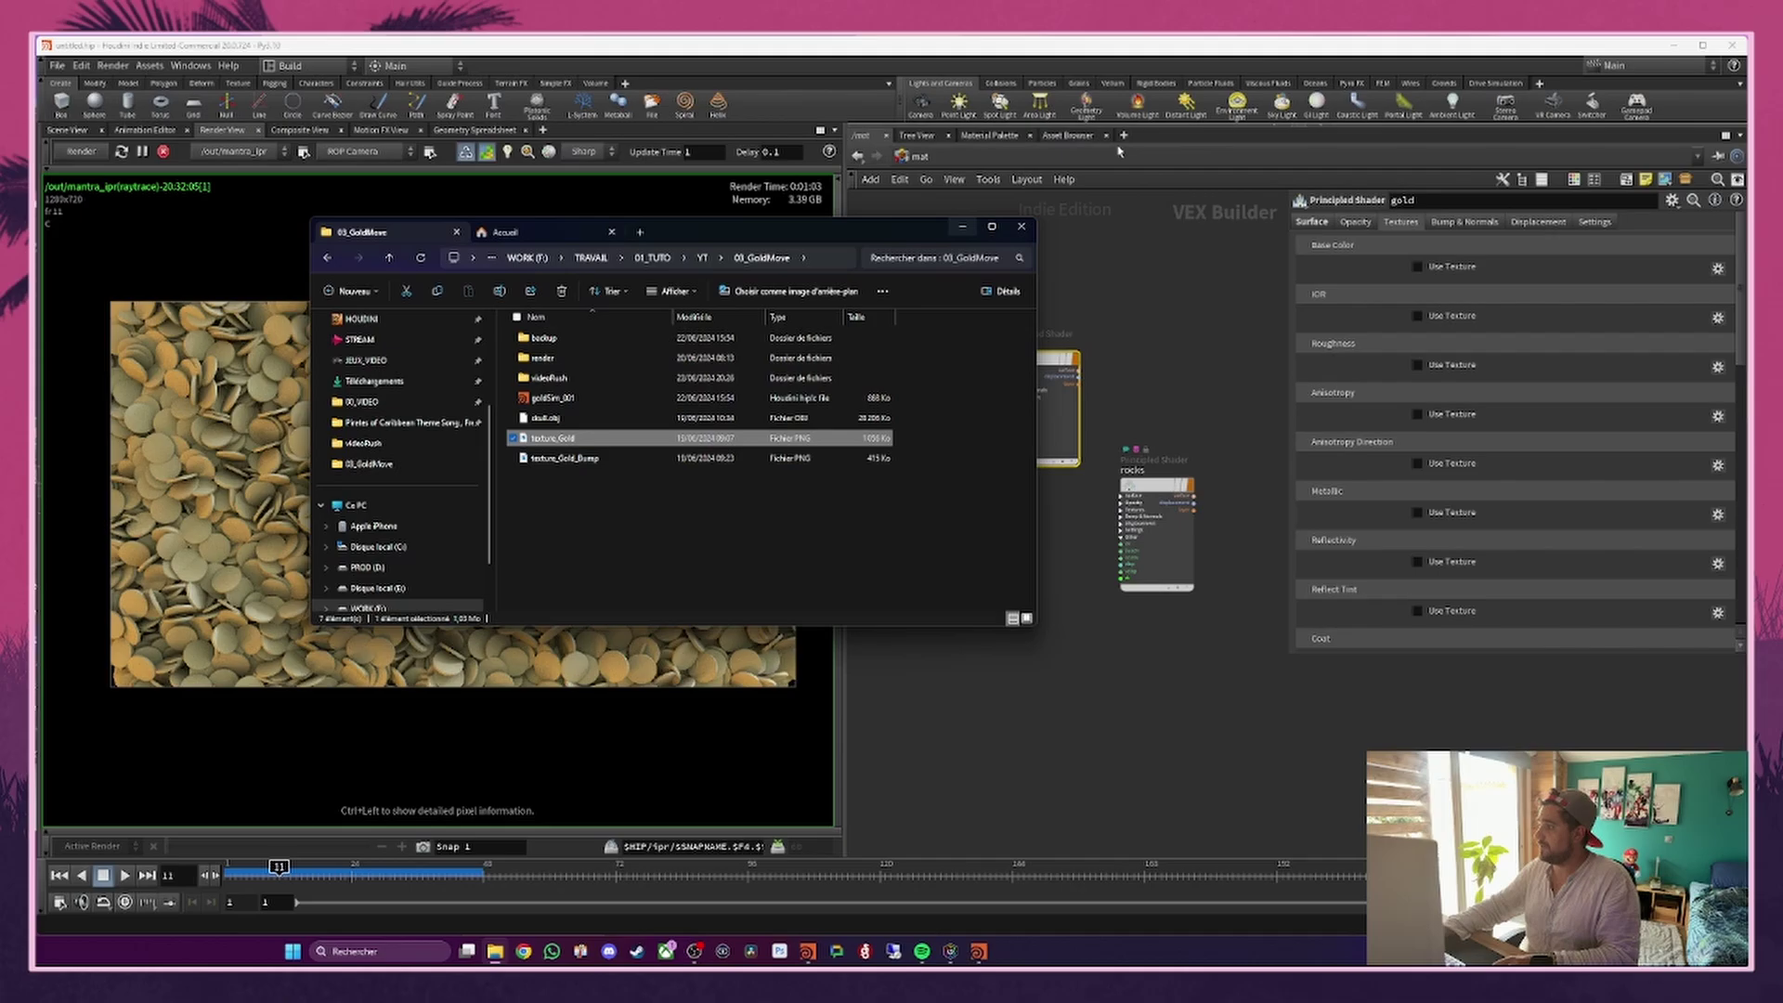
click(1053, 267)
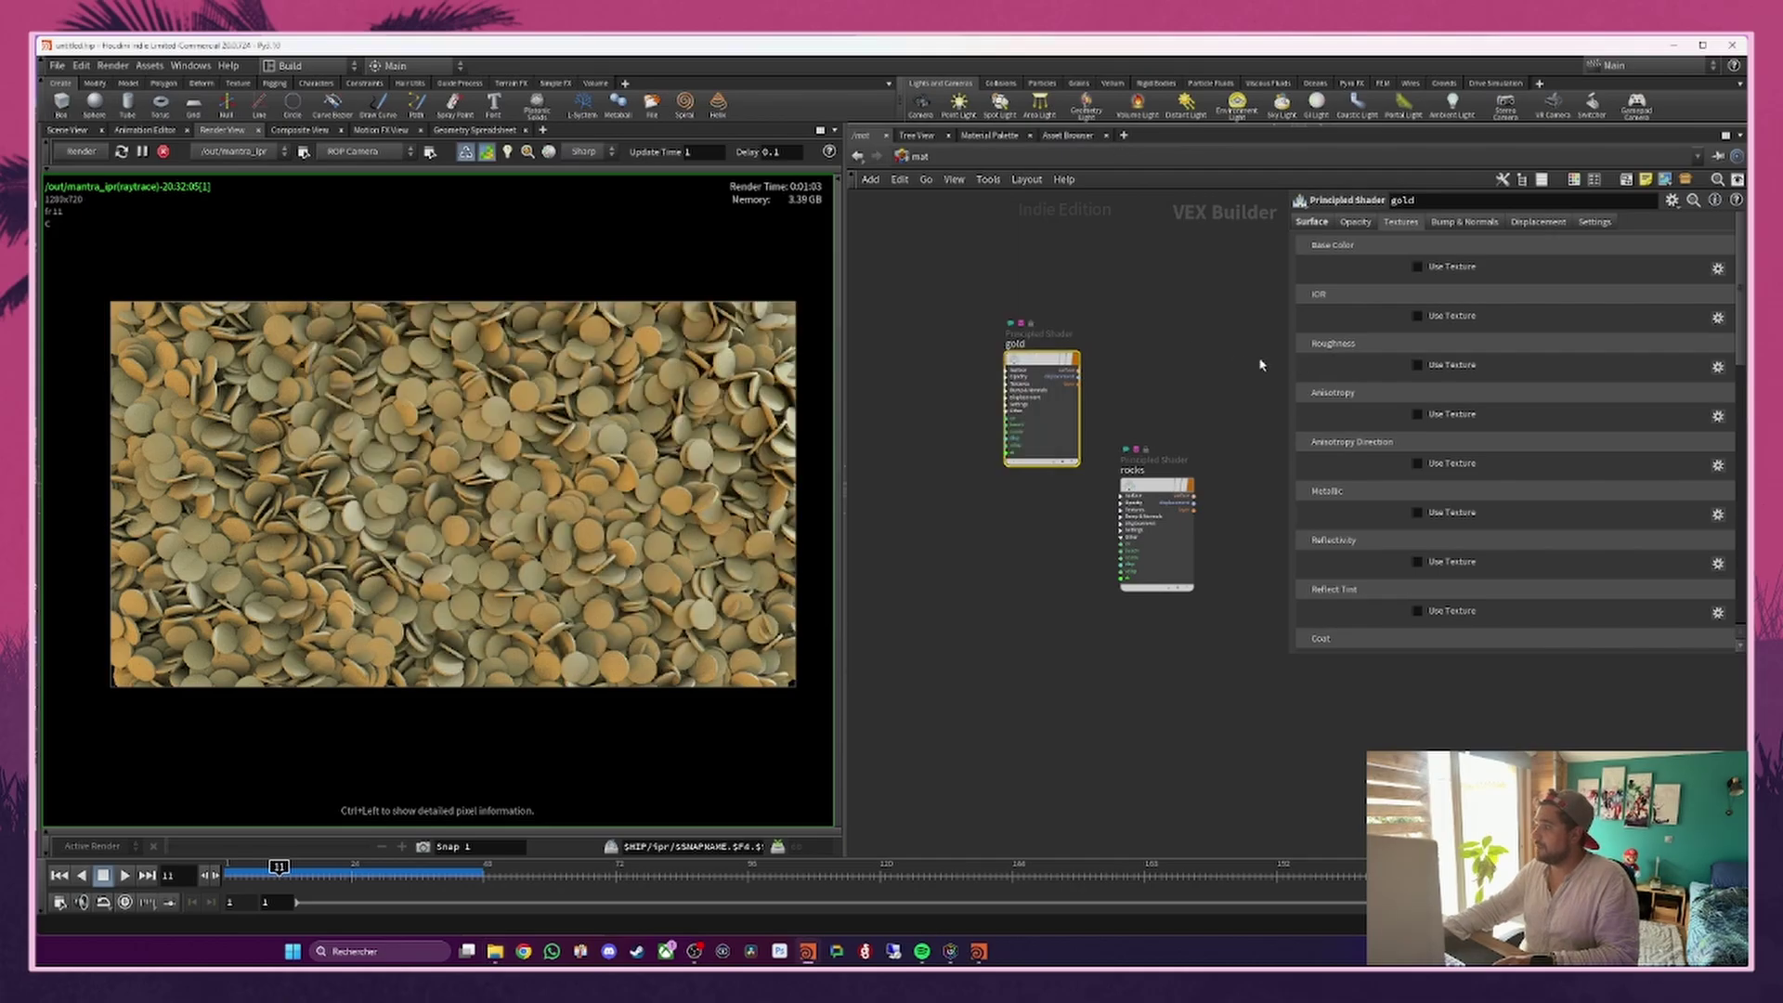
Step: Enable the base color texture on the gold shader and load texture_Gold.png from the 03_GoldMove folder
click(1435, 269)
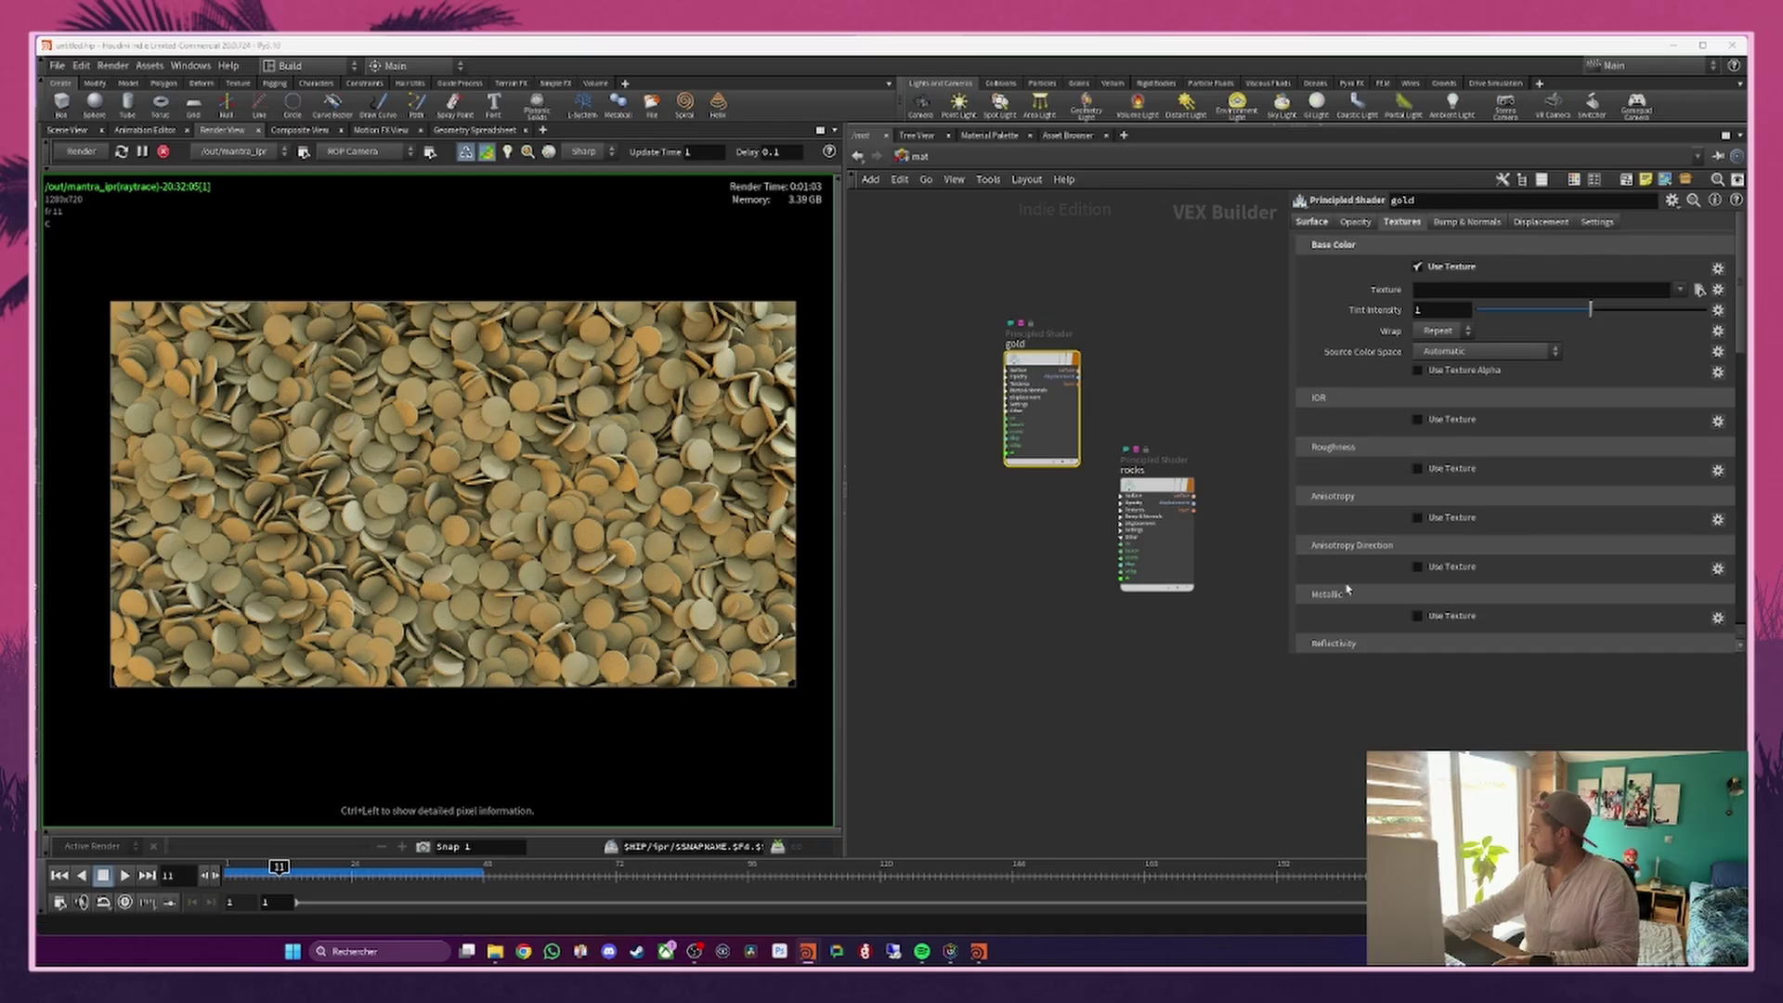
click(1717, 289)
click(1698, 289)
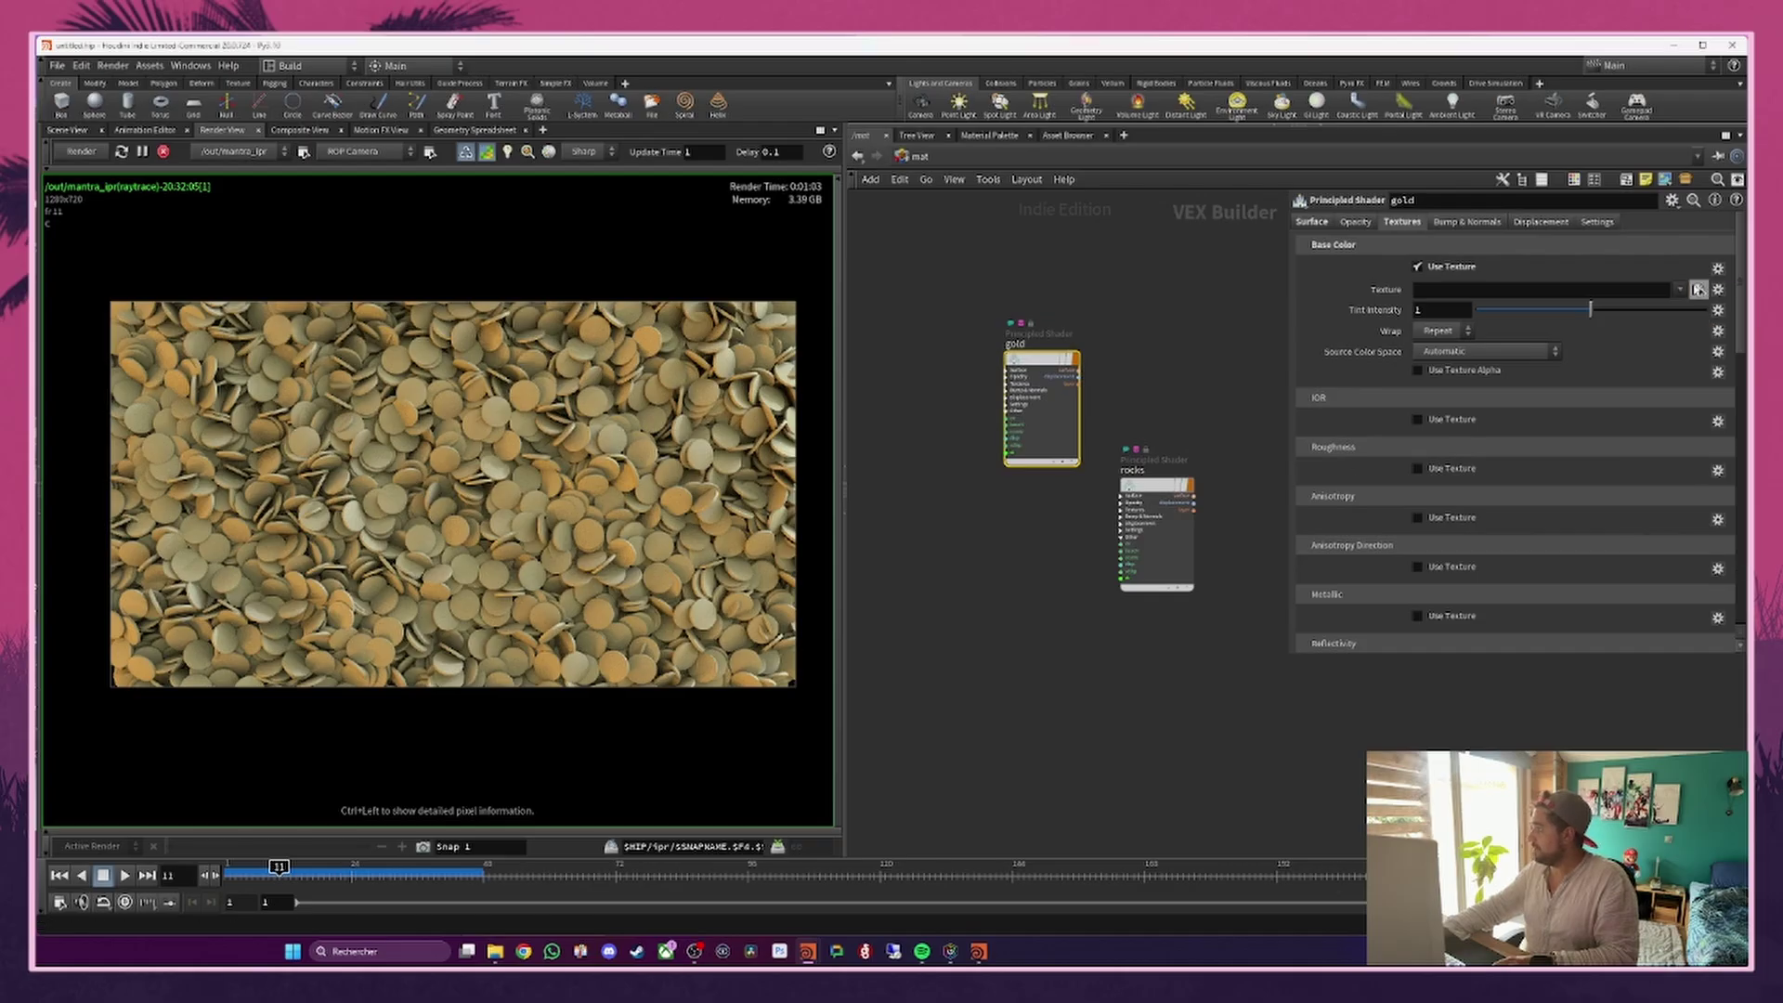
click(1698, 290)
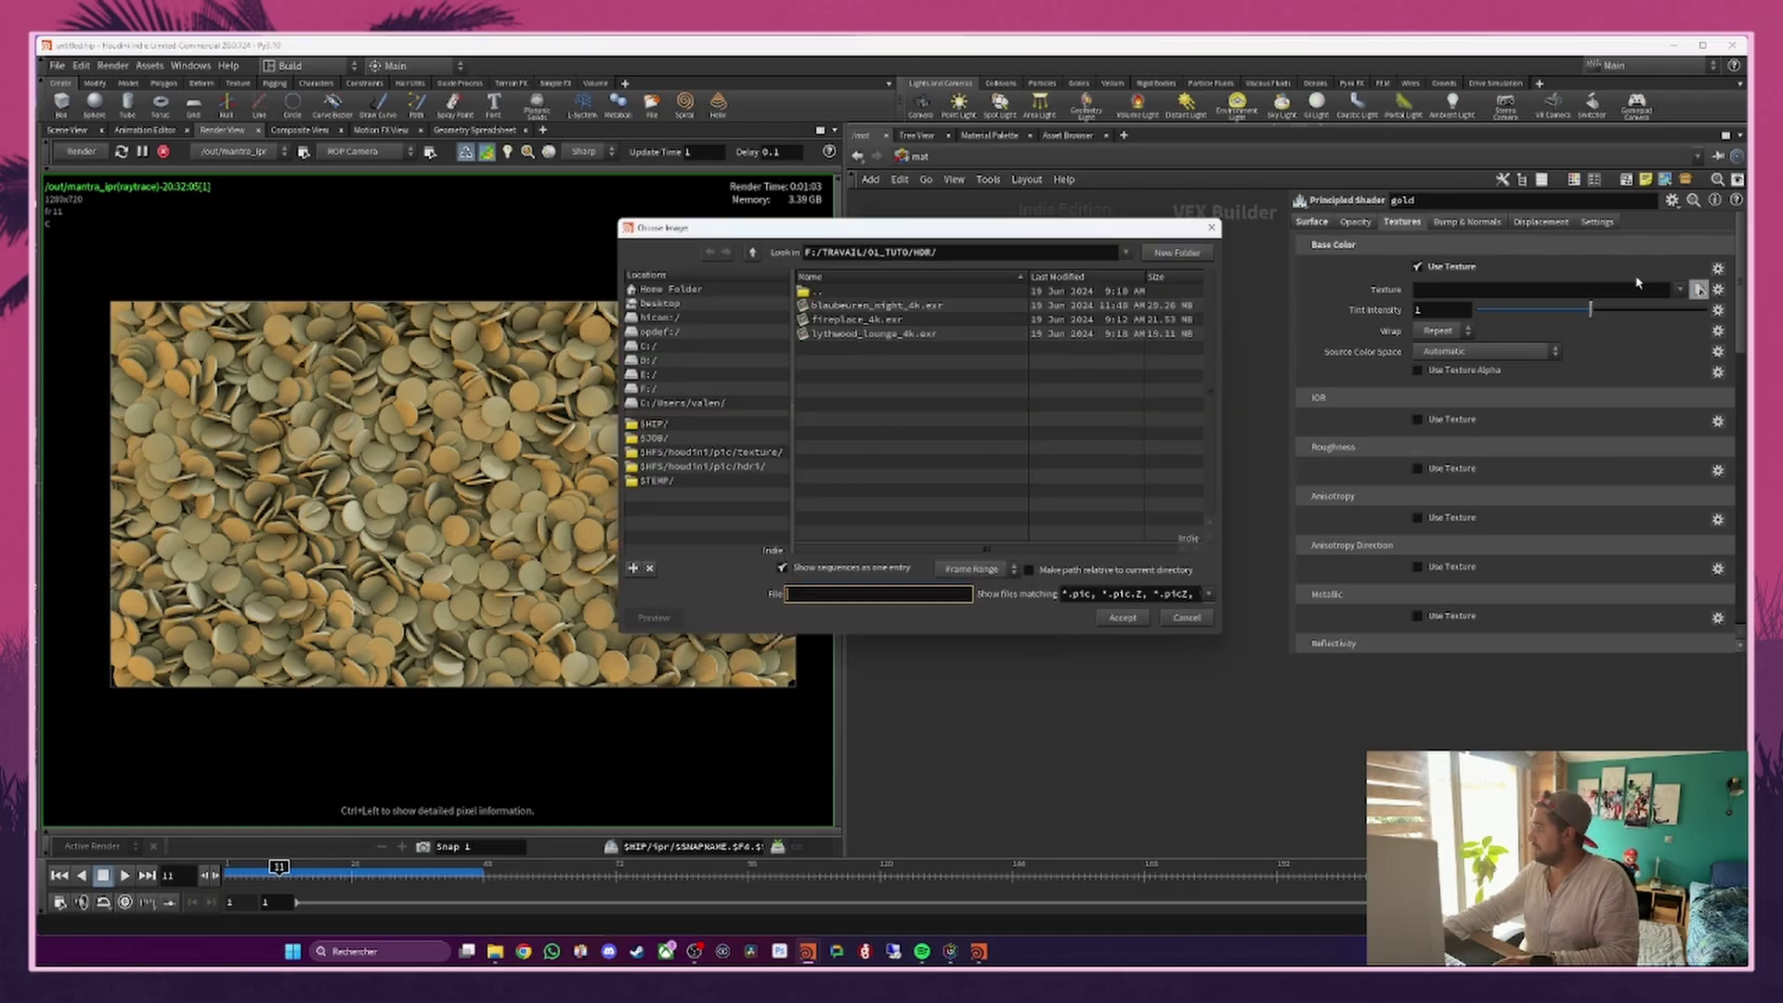
click(754, 253)
double_click(840, 348)
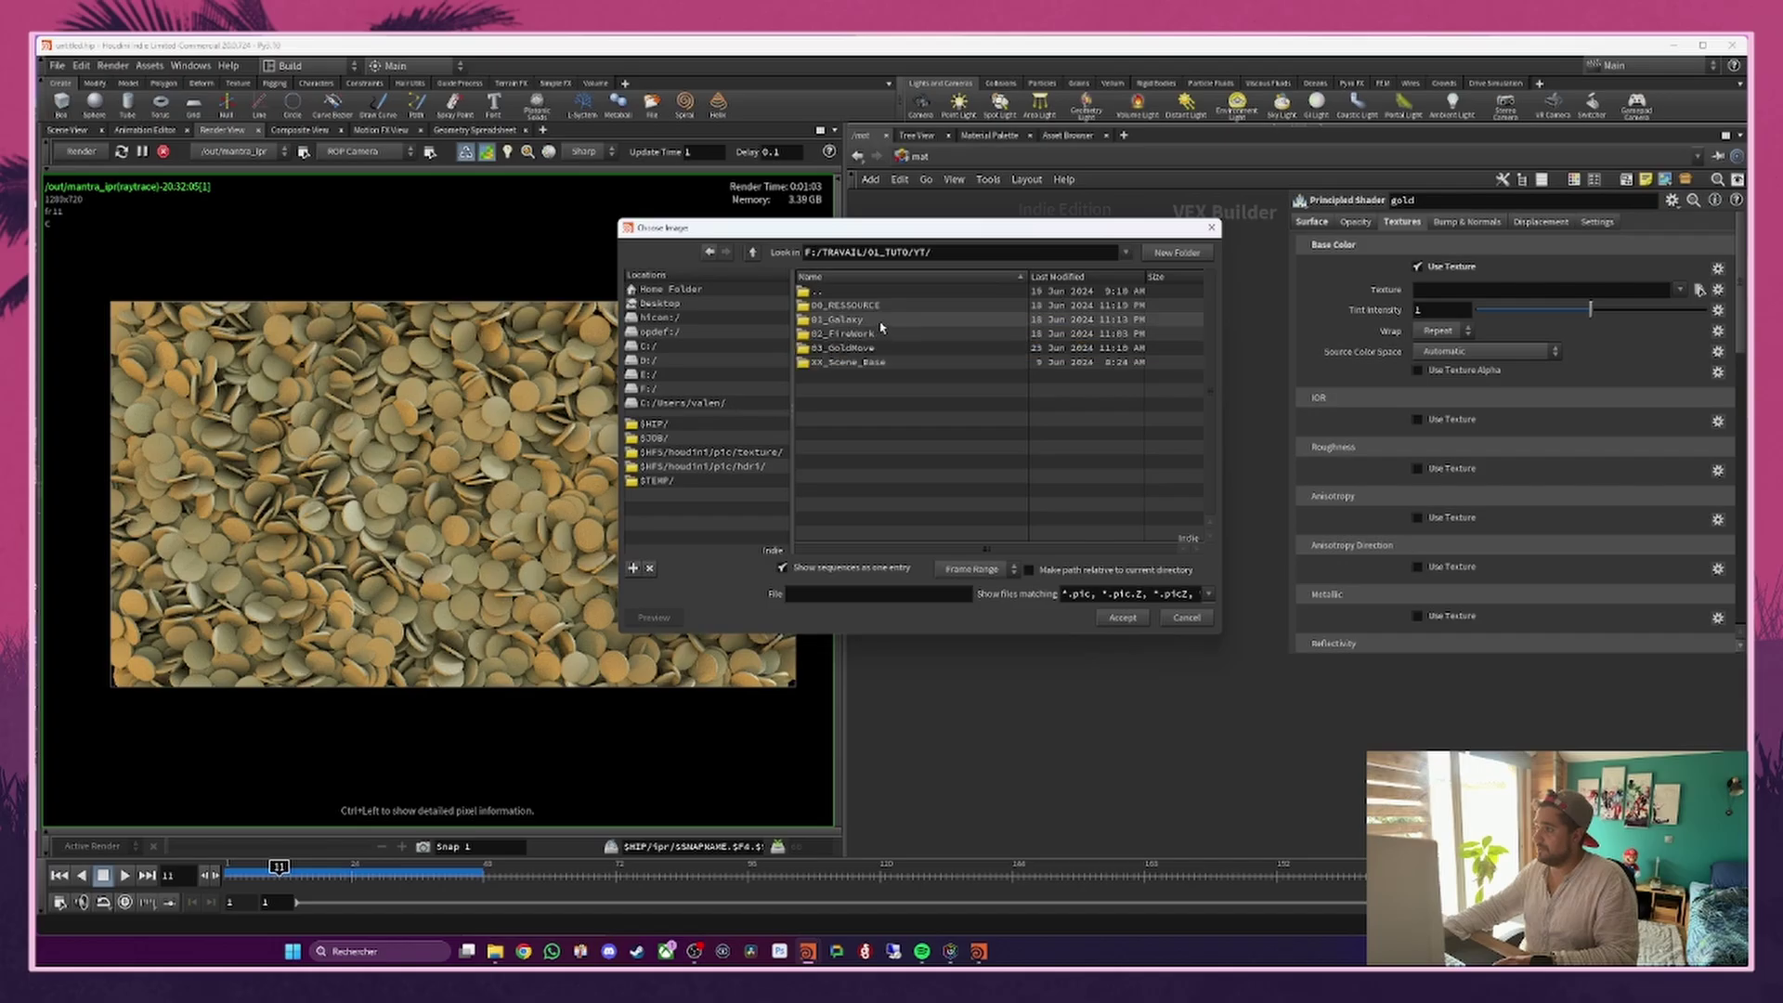
double_click(840, 348)
click(854, 350)
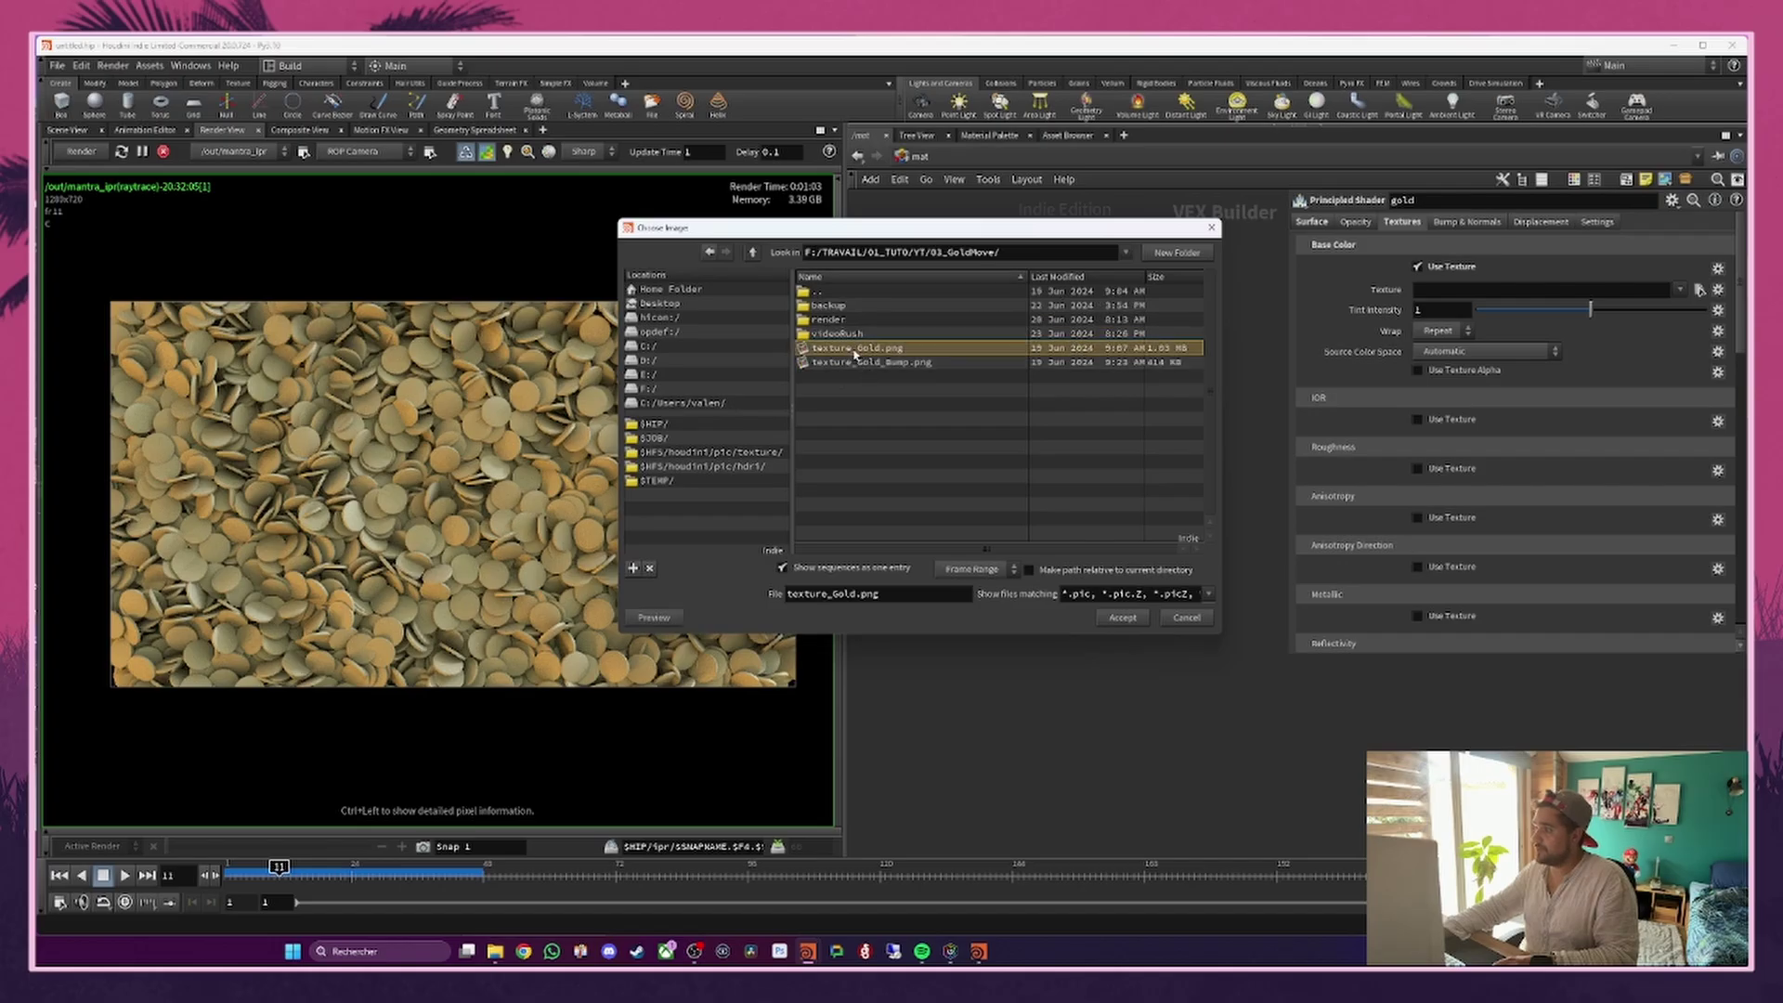
double_click(854, 350)
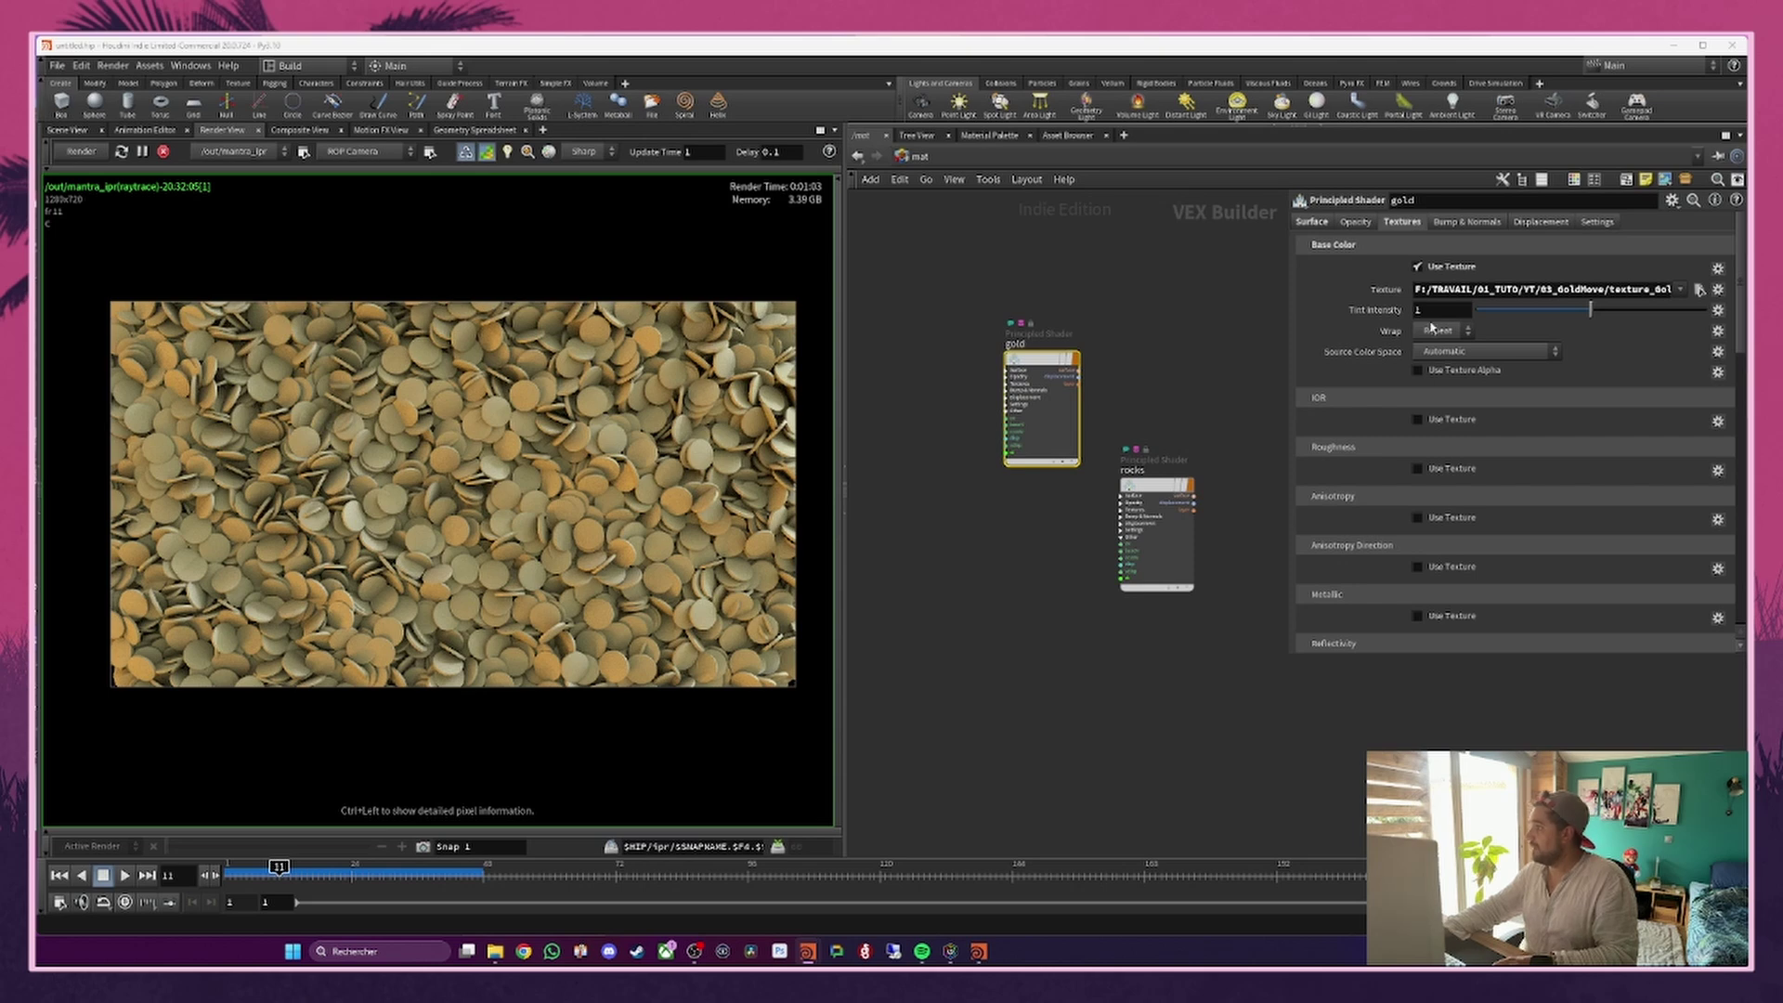
Step: Enable the gold shader's base normal texture with an effect scale of 0.1 and load texture_Gold_Bump.png as its map
click(1467, 226)
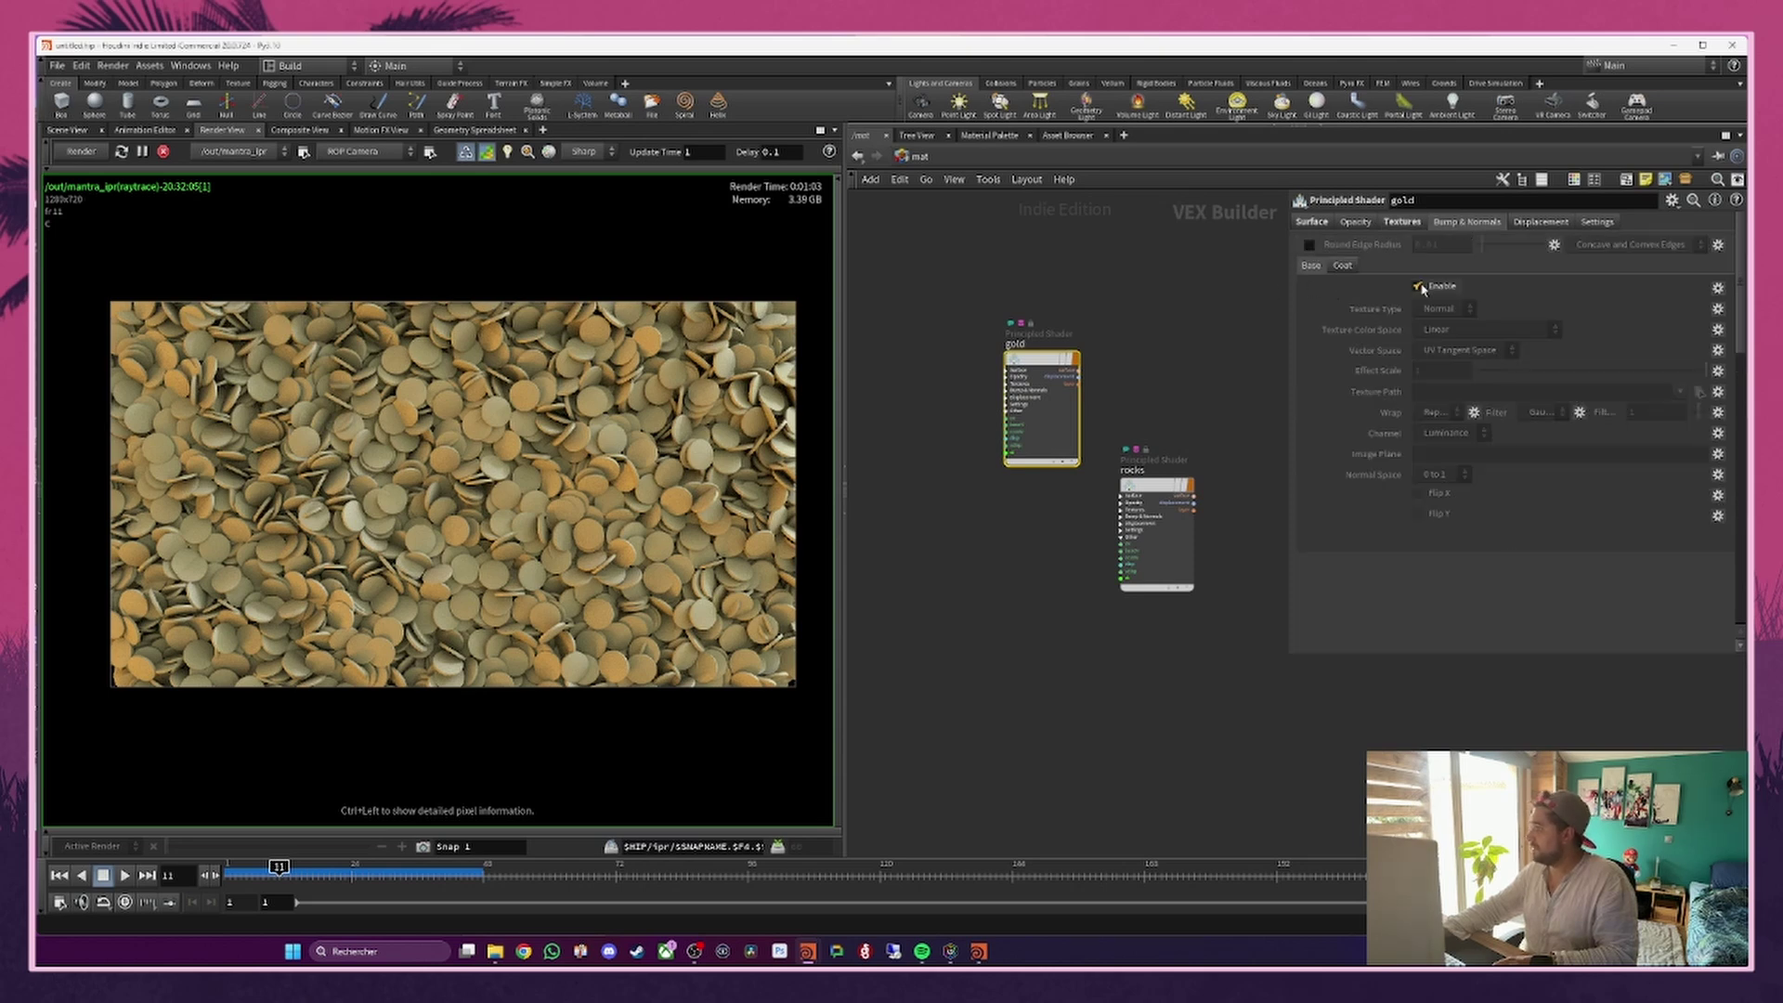
click(1418, 287)
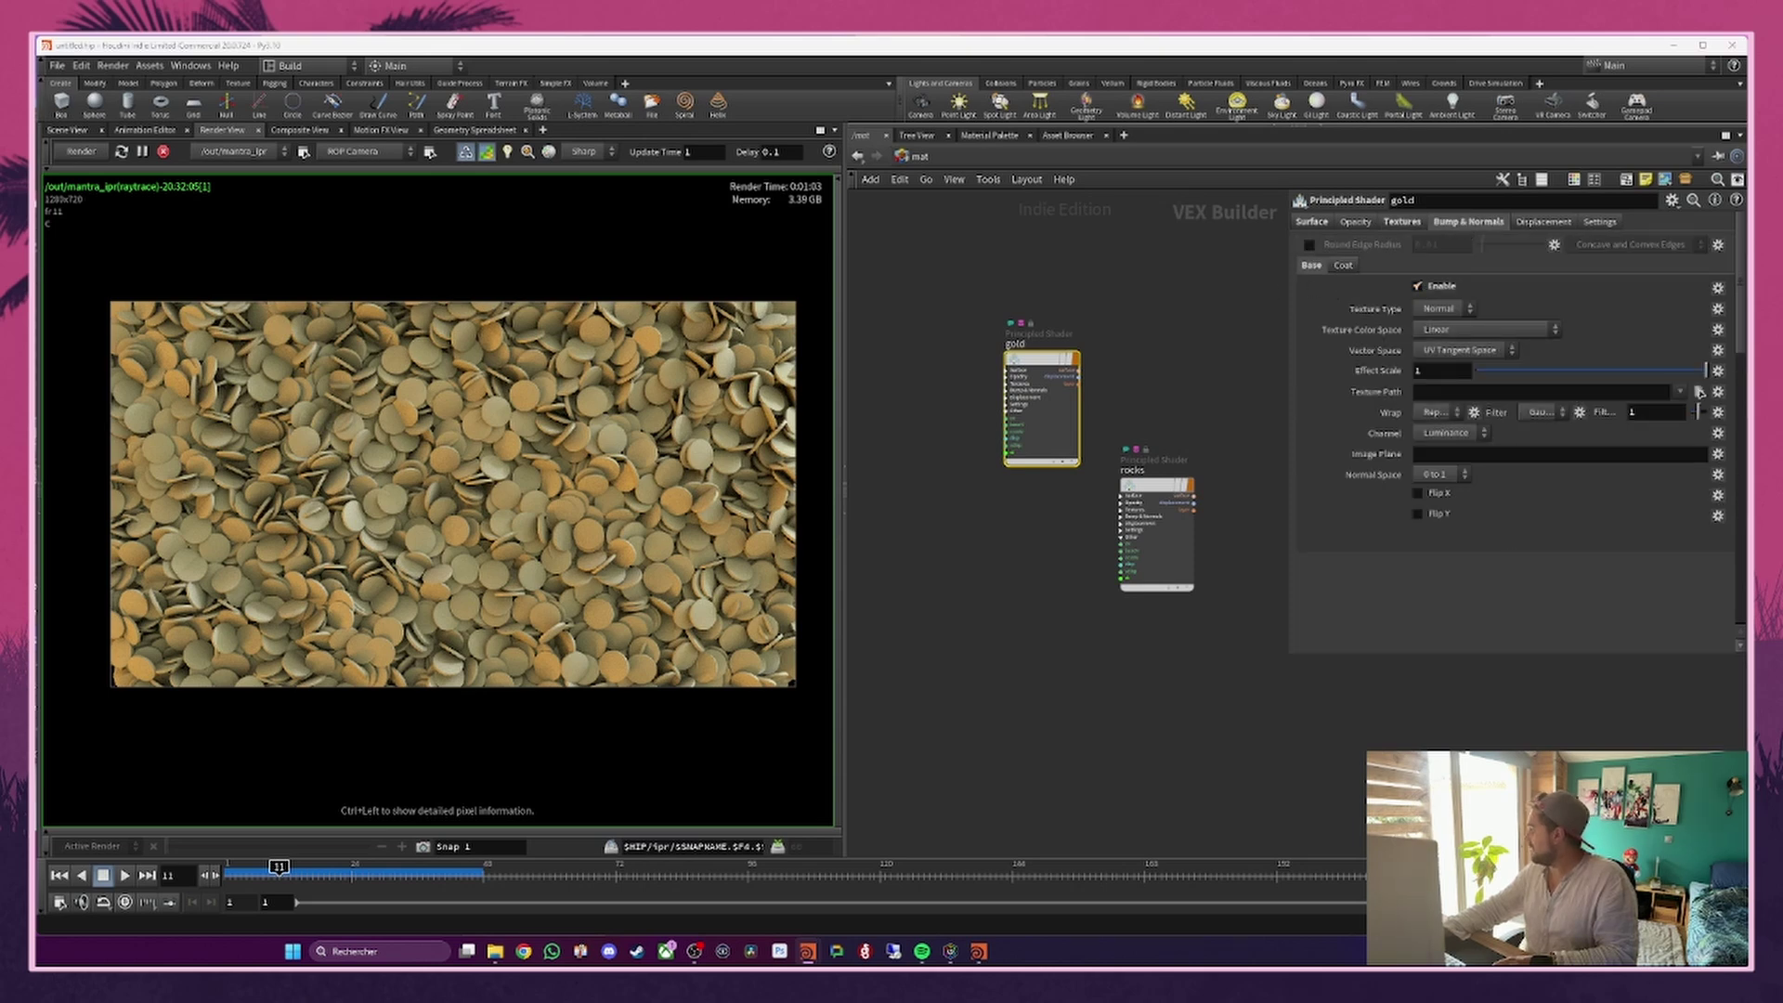
click(1444, 371)
text(0.)
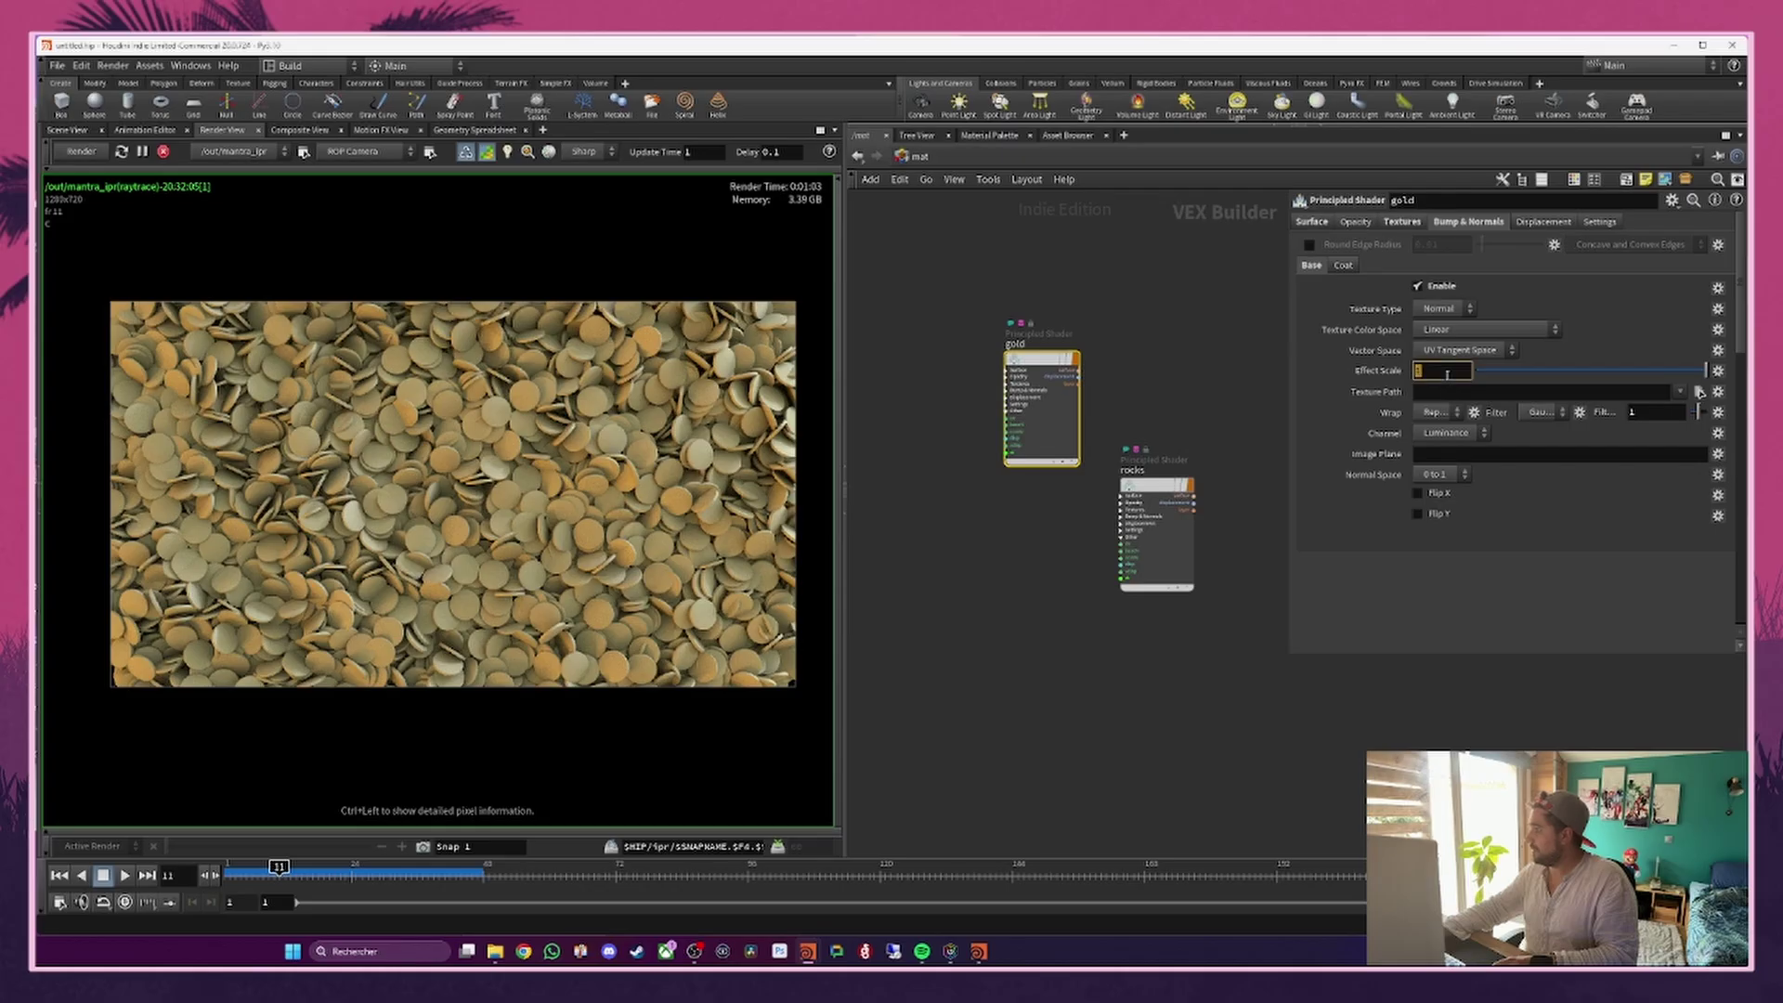
text(1)
key(Return)
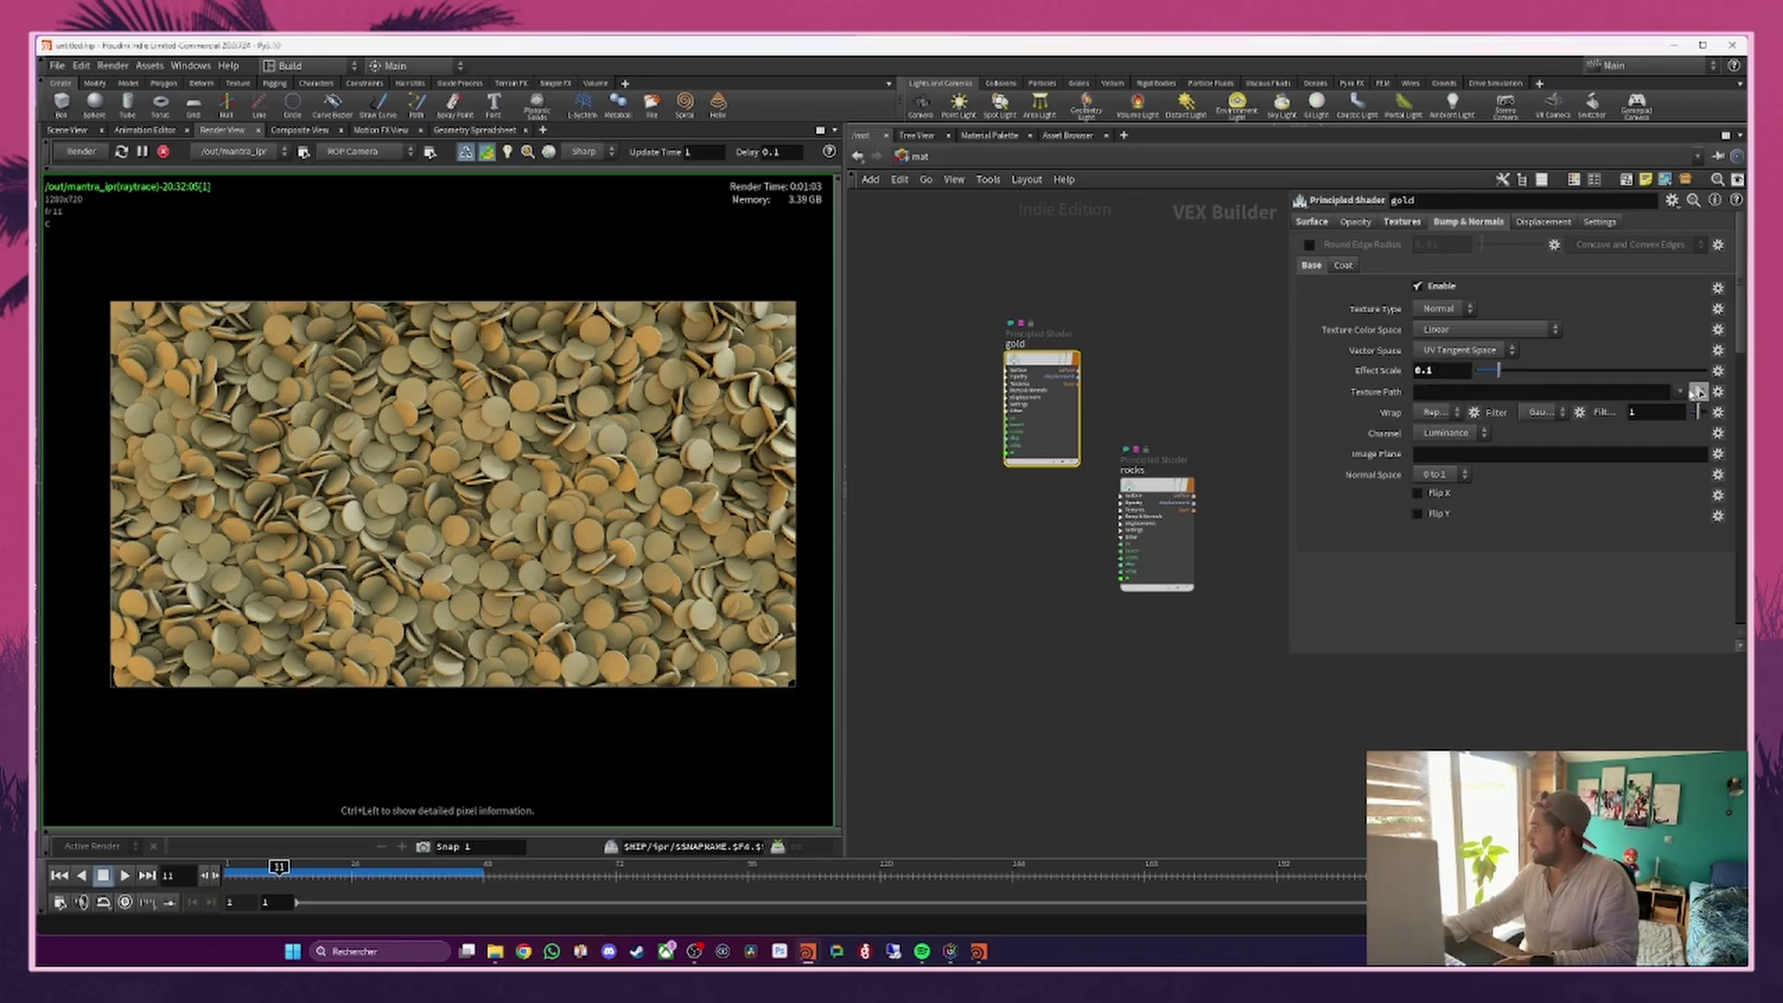
click(1697, 391)
click(871, 362)
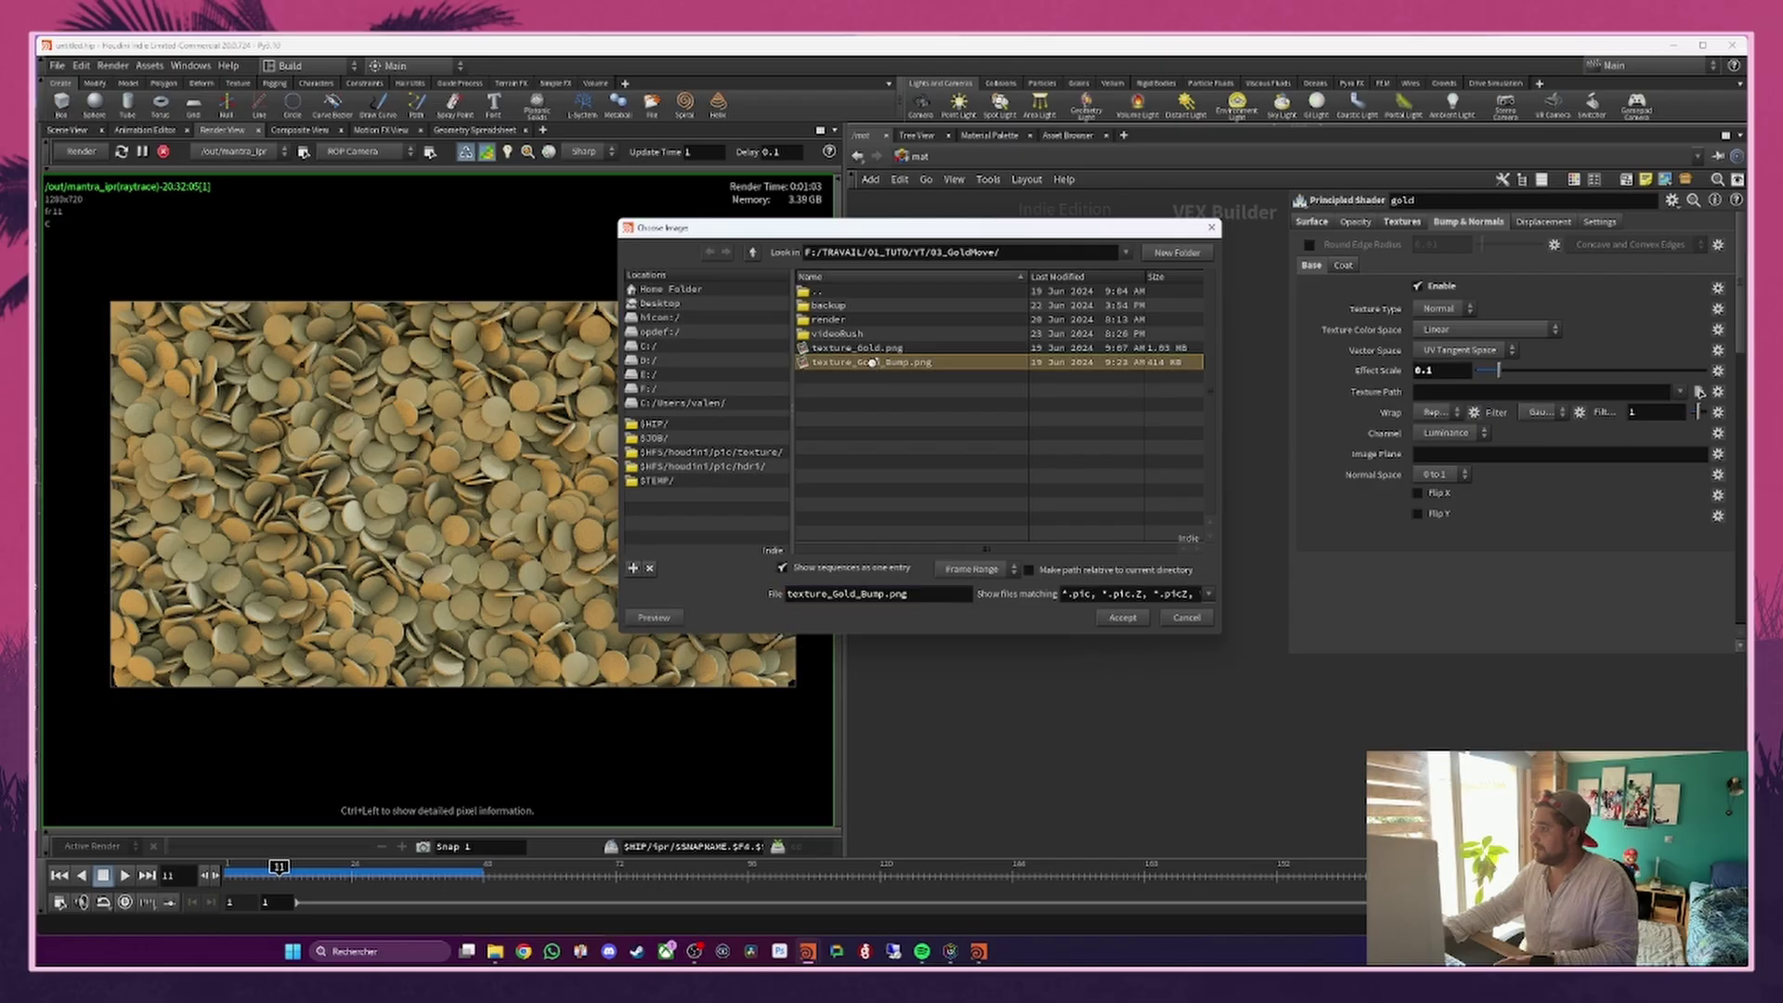
double_click(870, 362)
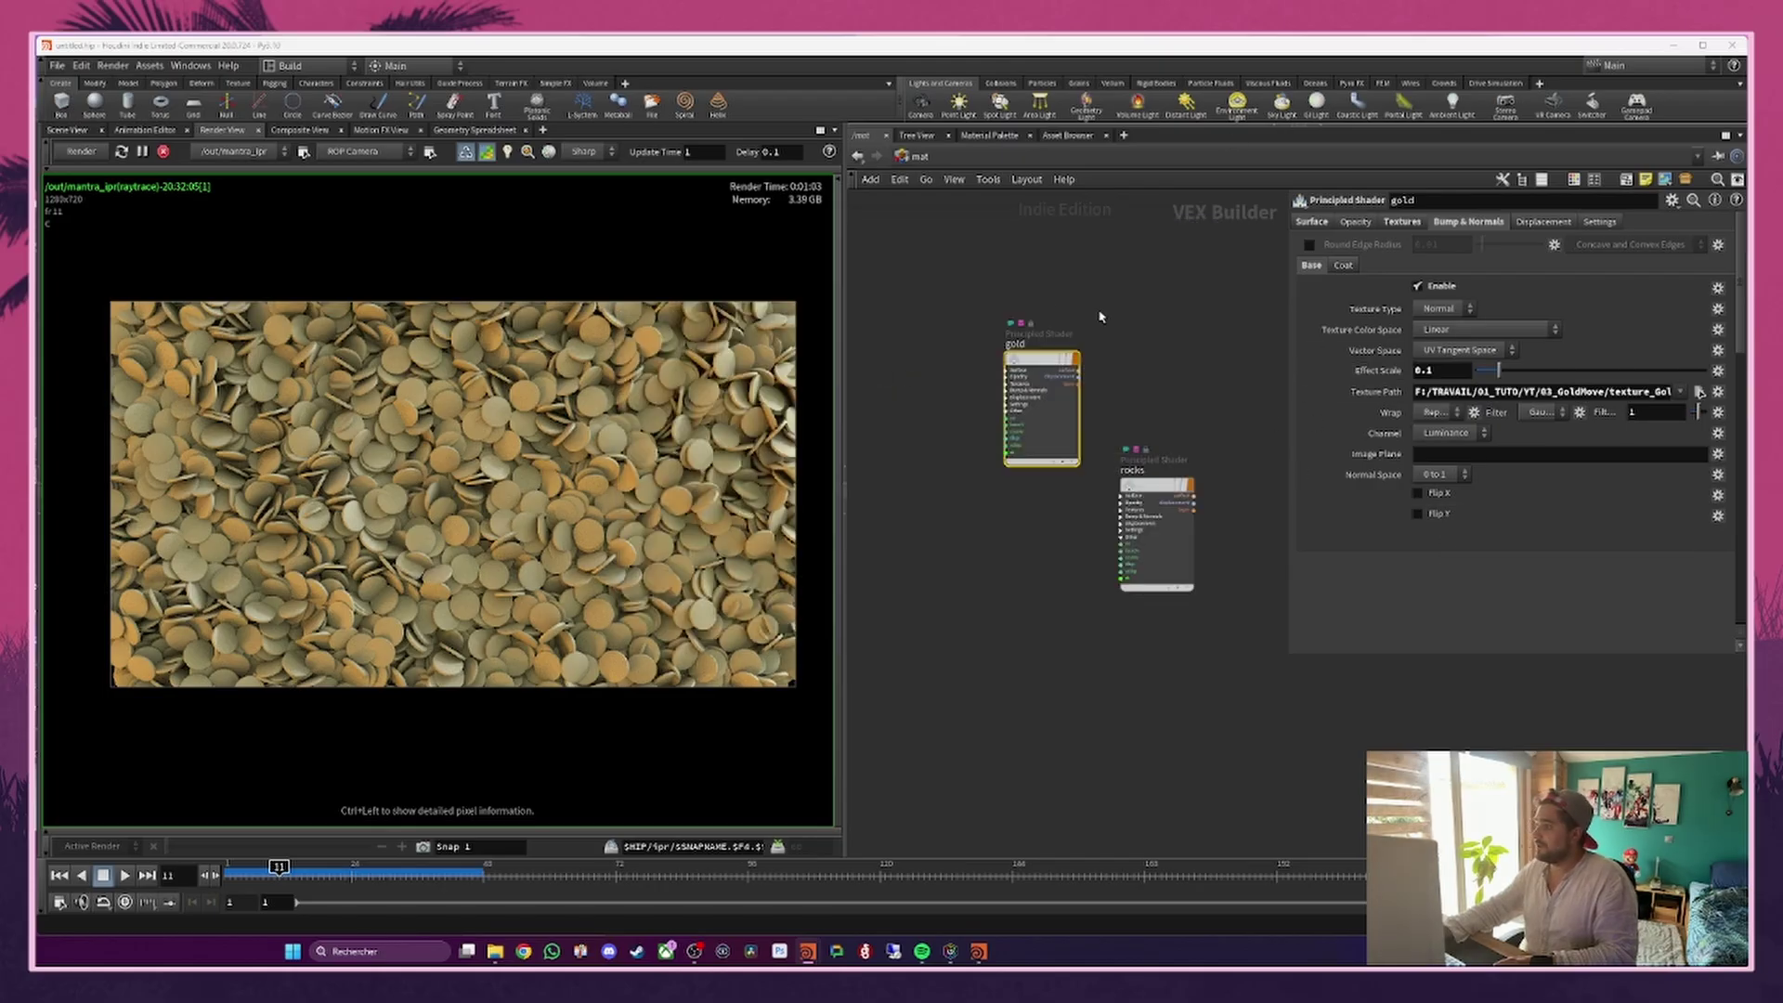
Step: Restart the preview render and assign the /mat/gold material to the GOLD_RENDER object in the obj network
drag(1021, 362, 974, 406)
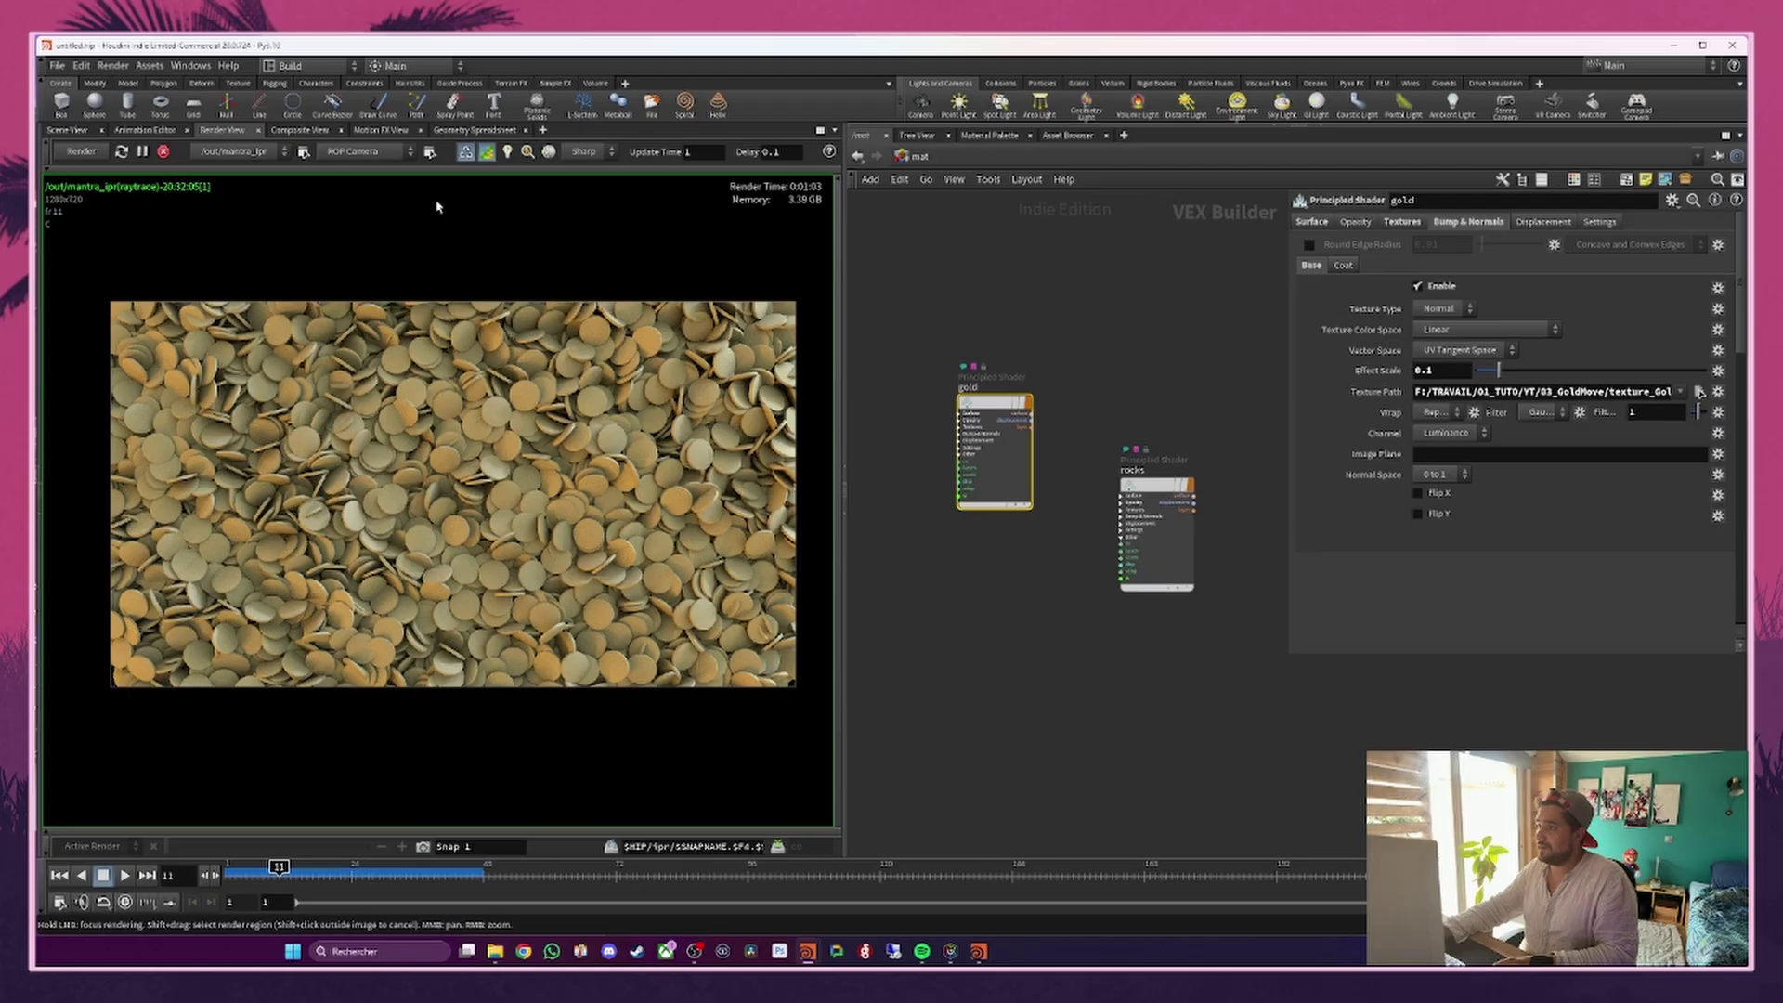
click(82, 151)
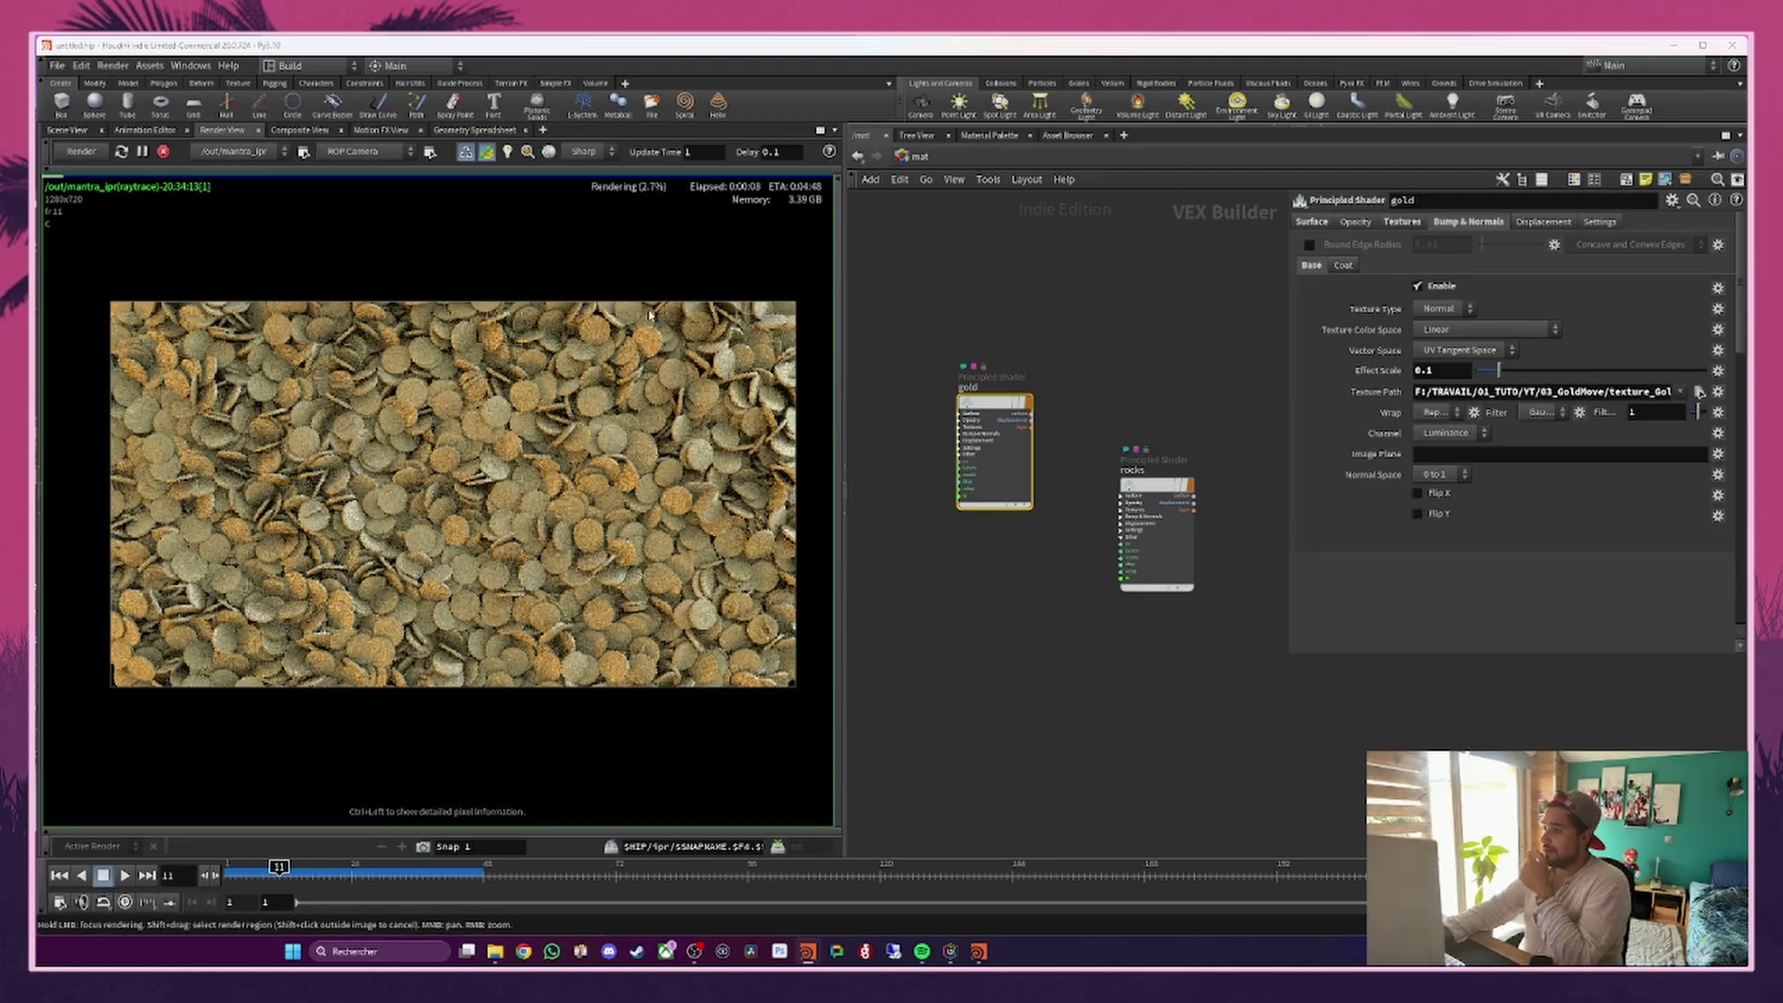
click(932, 160)
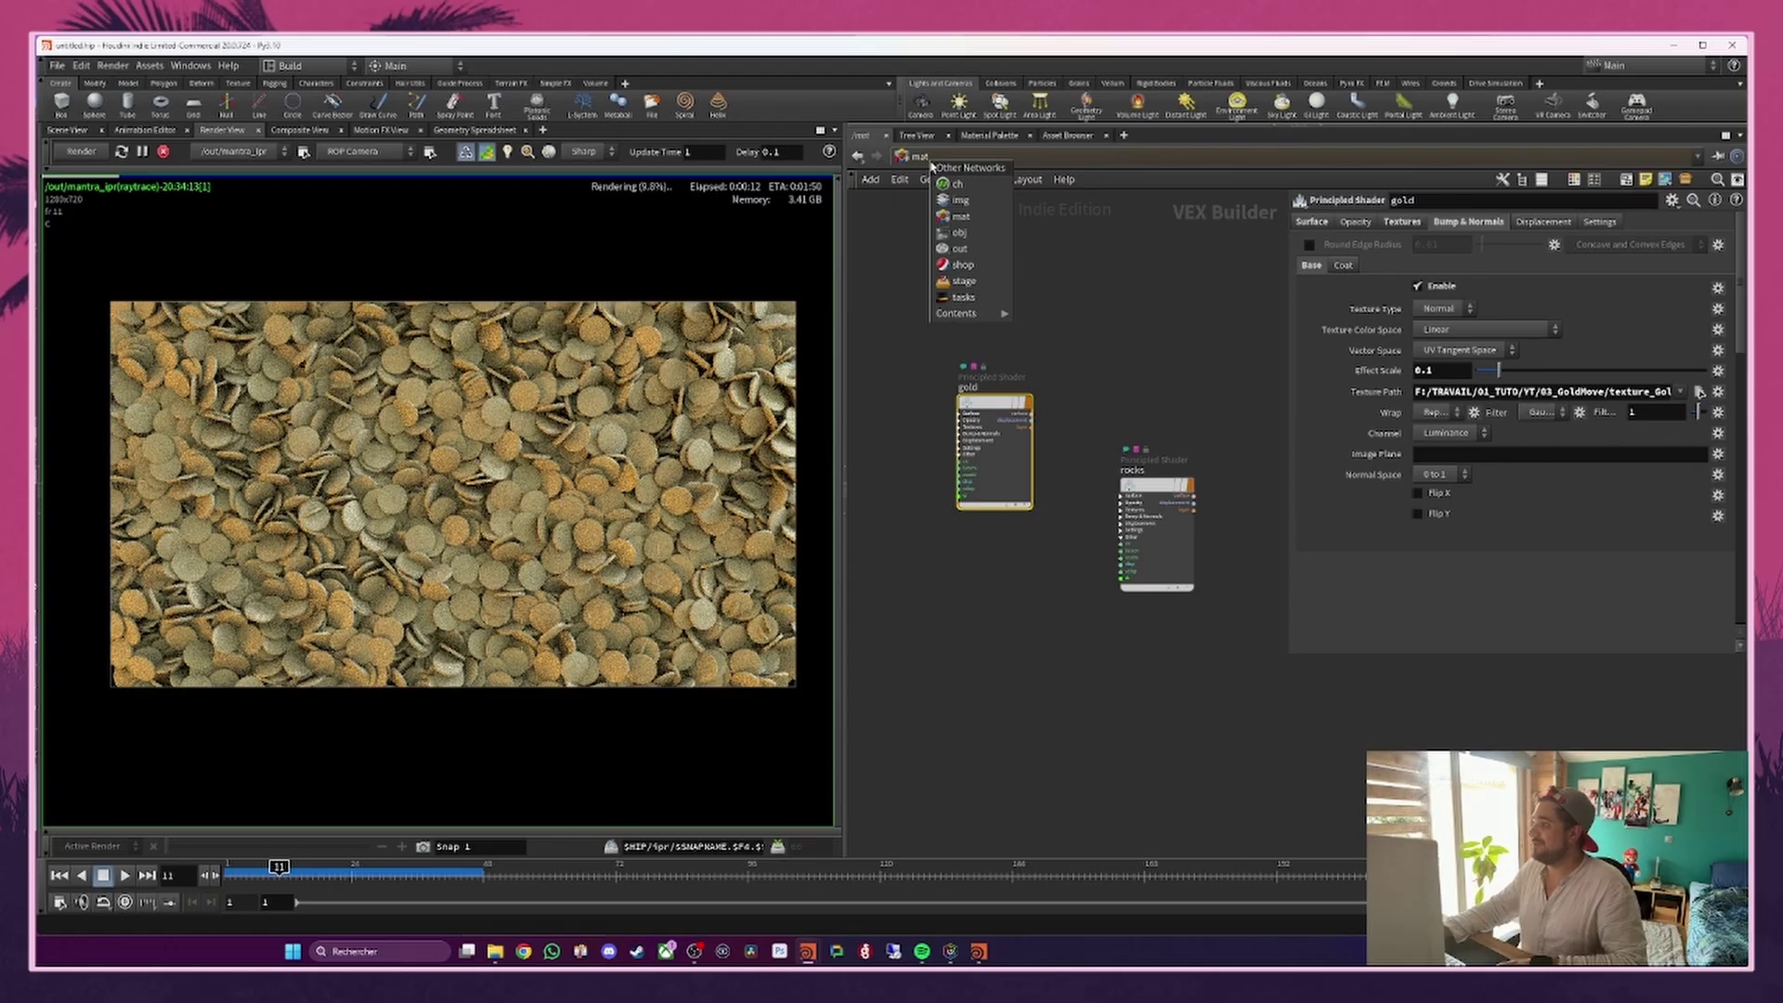
click(959, 232)
drag(1093, 362, 1129, 485)
click(1364, 222)
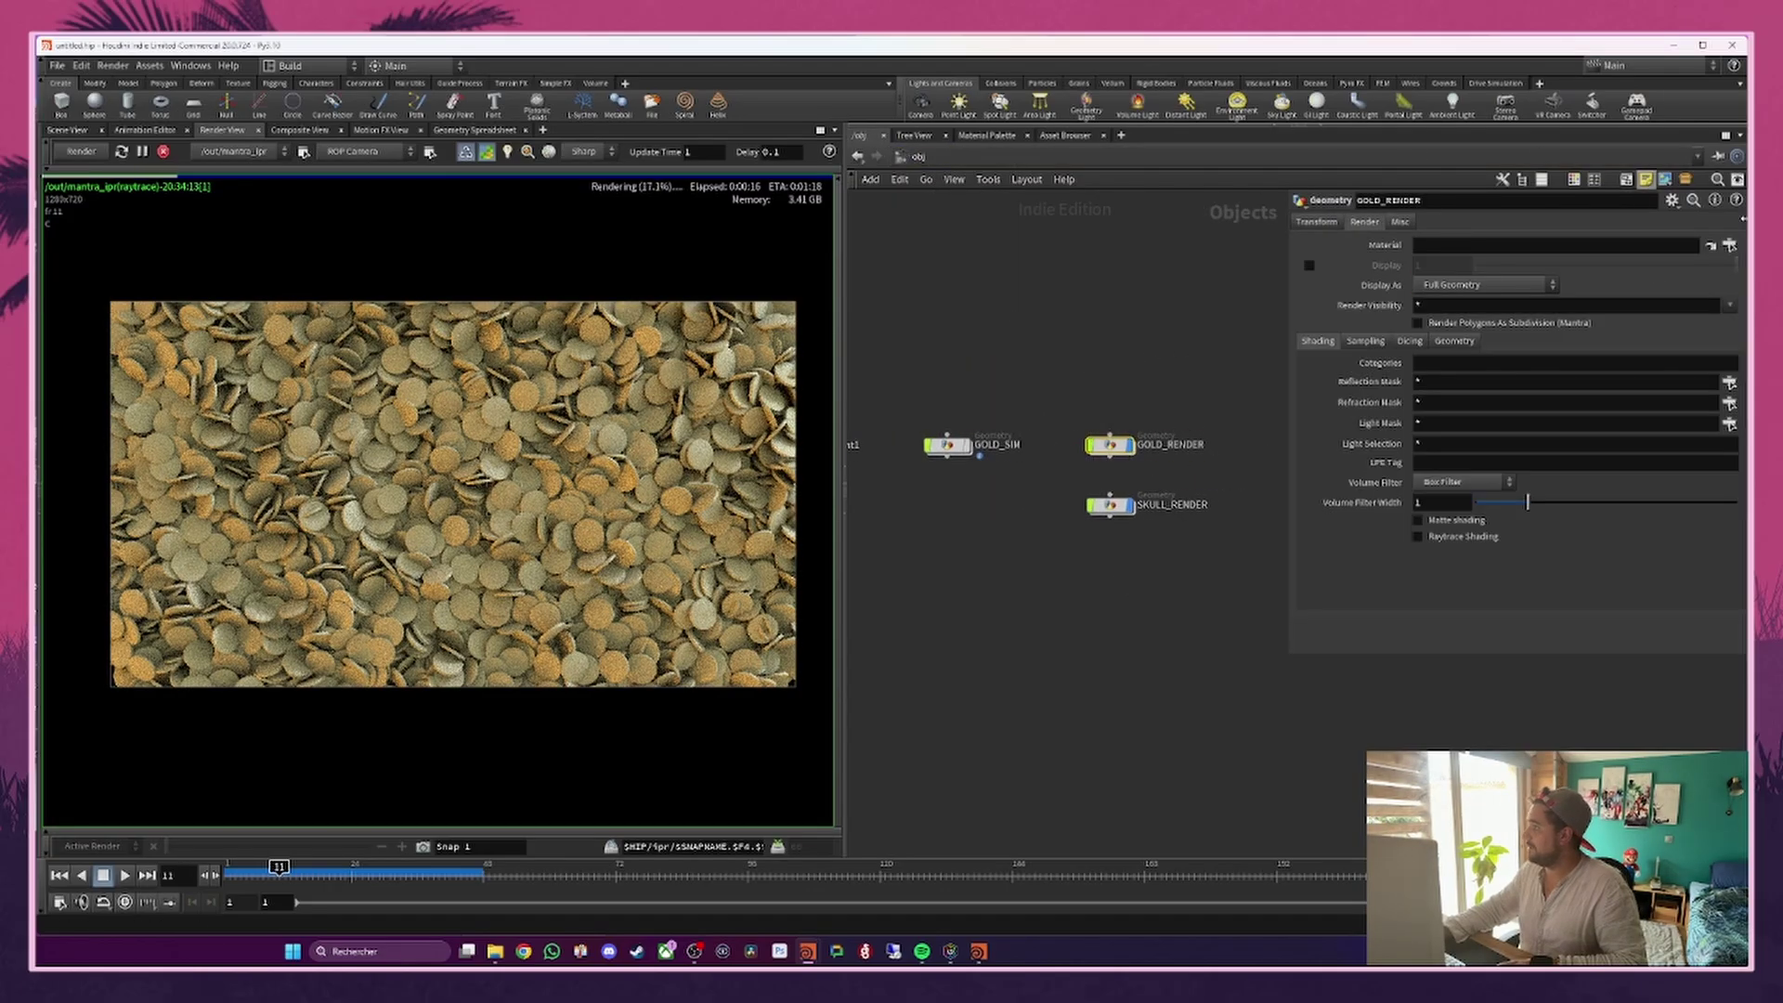
click(1729, 245)
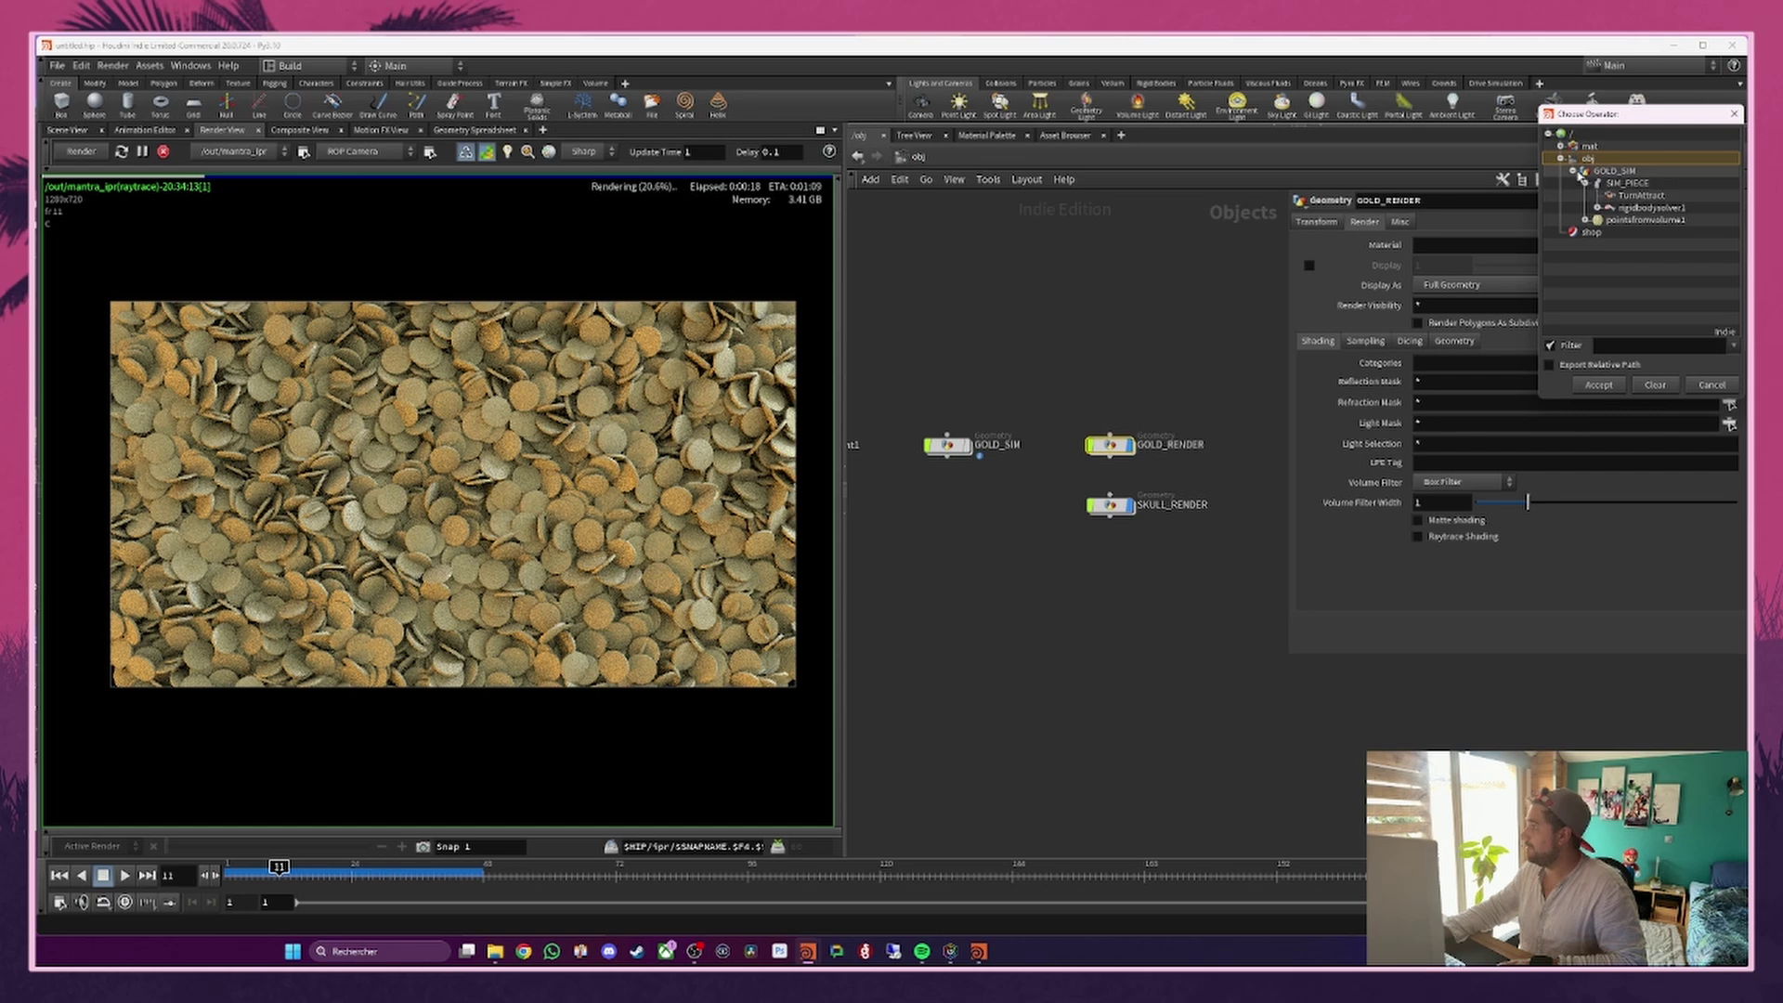
click(1562, 160)
click(1560, 146)
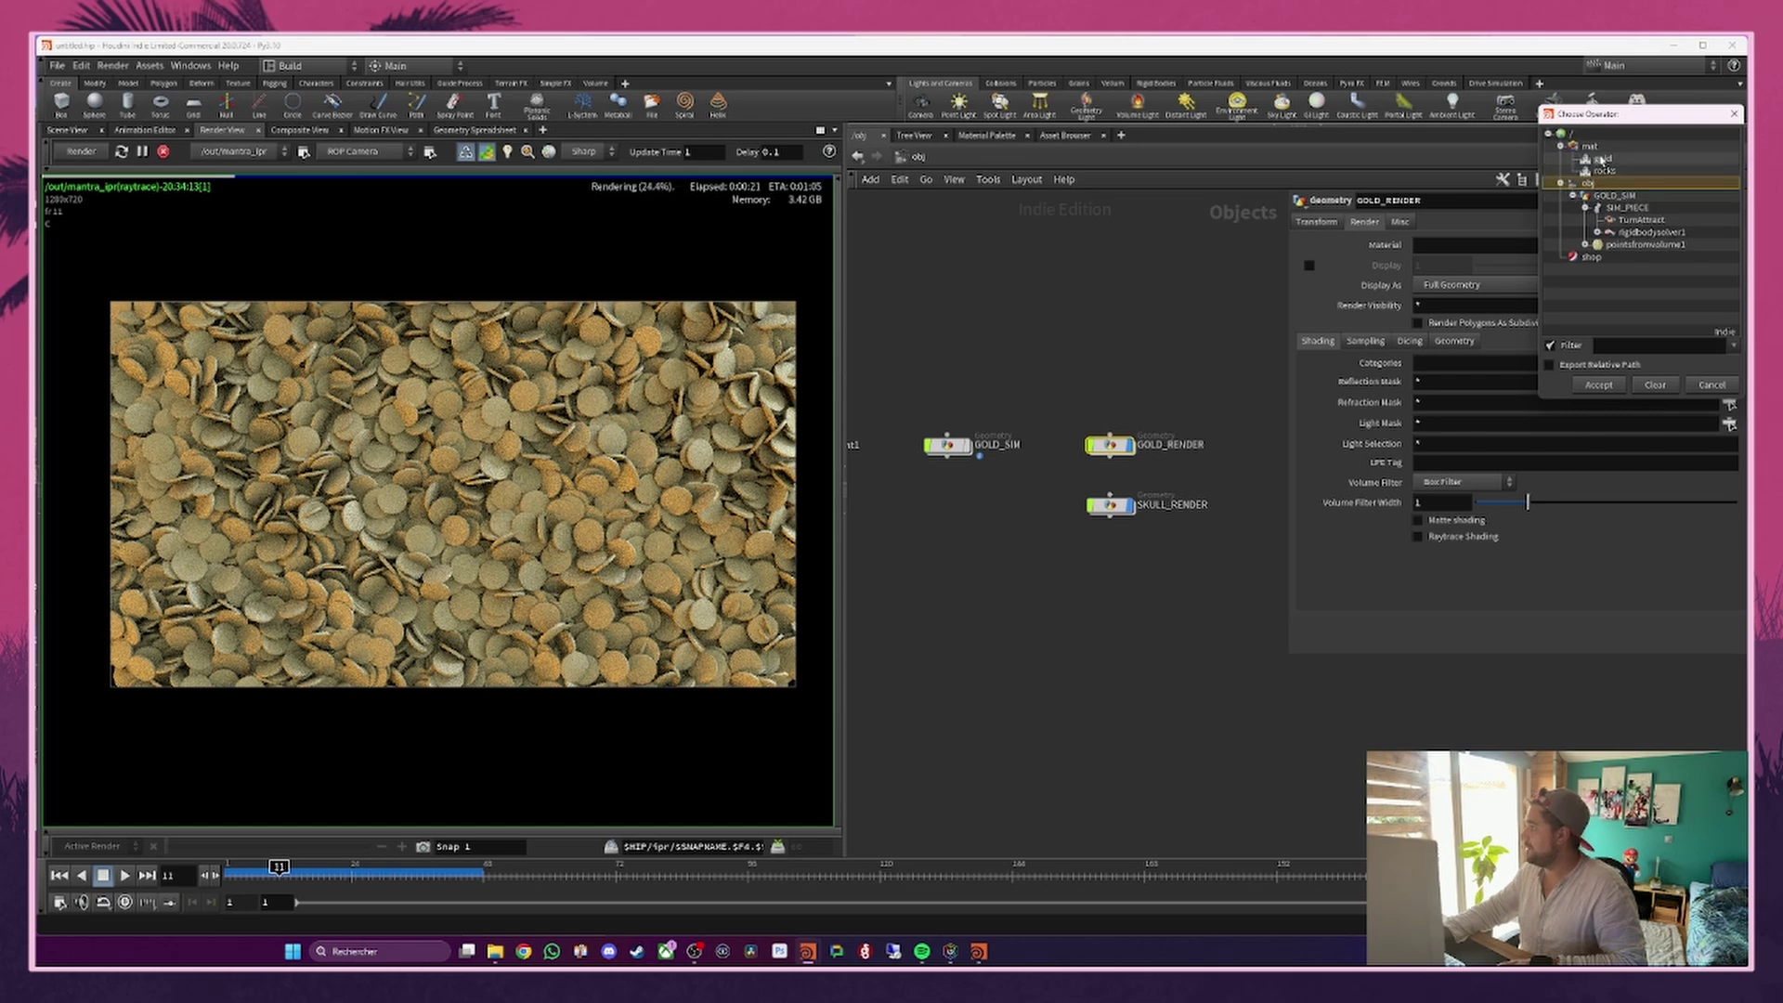
drag(1612, 115, 943, 299)
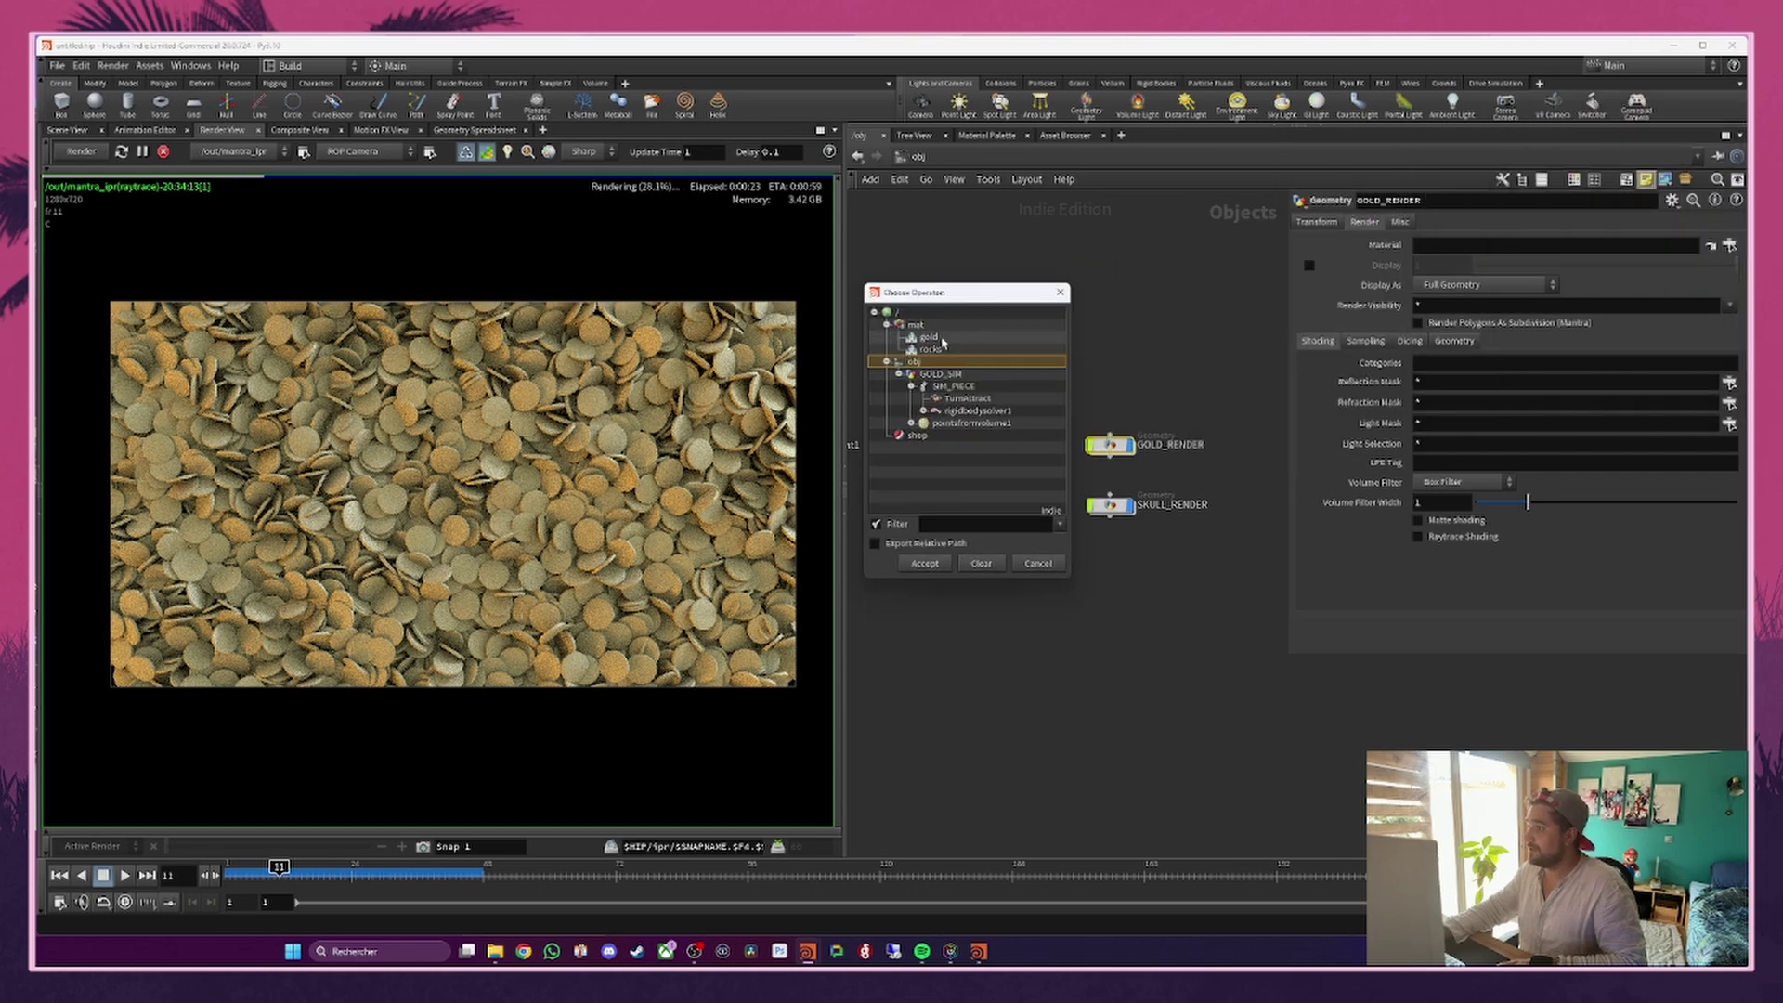
double_click(942, 340)
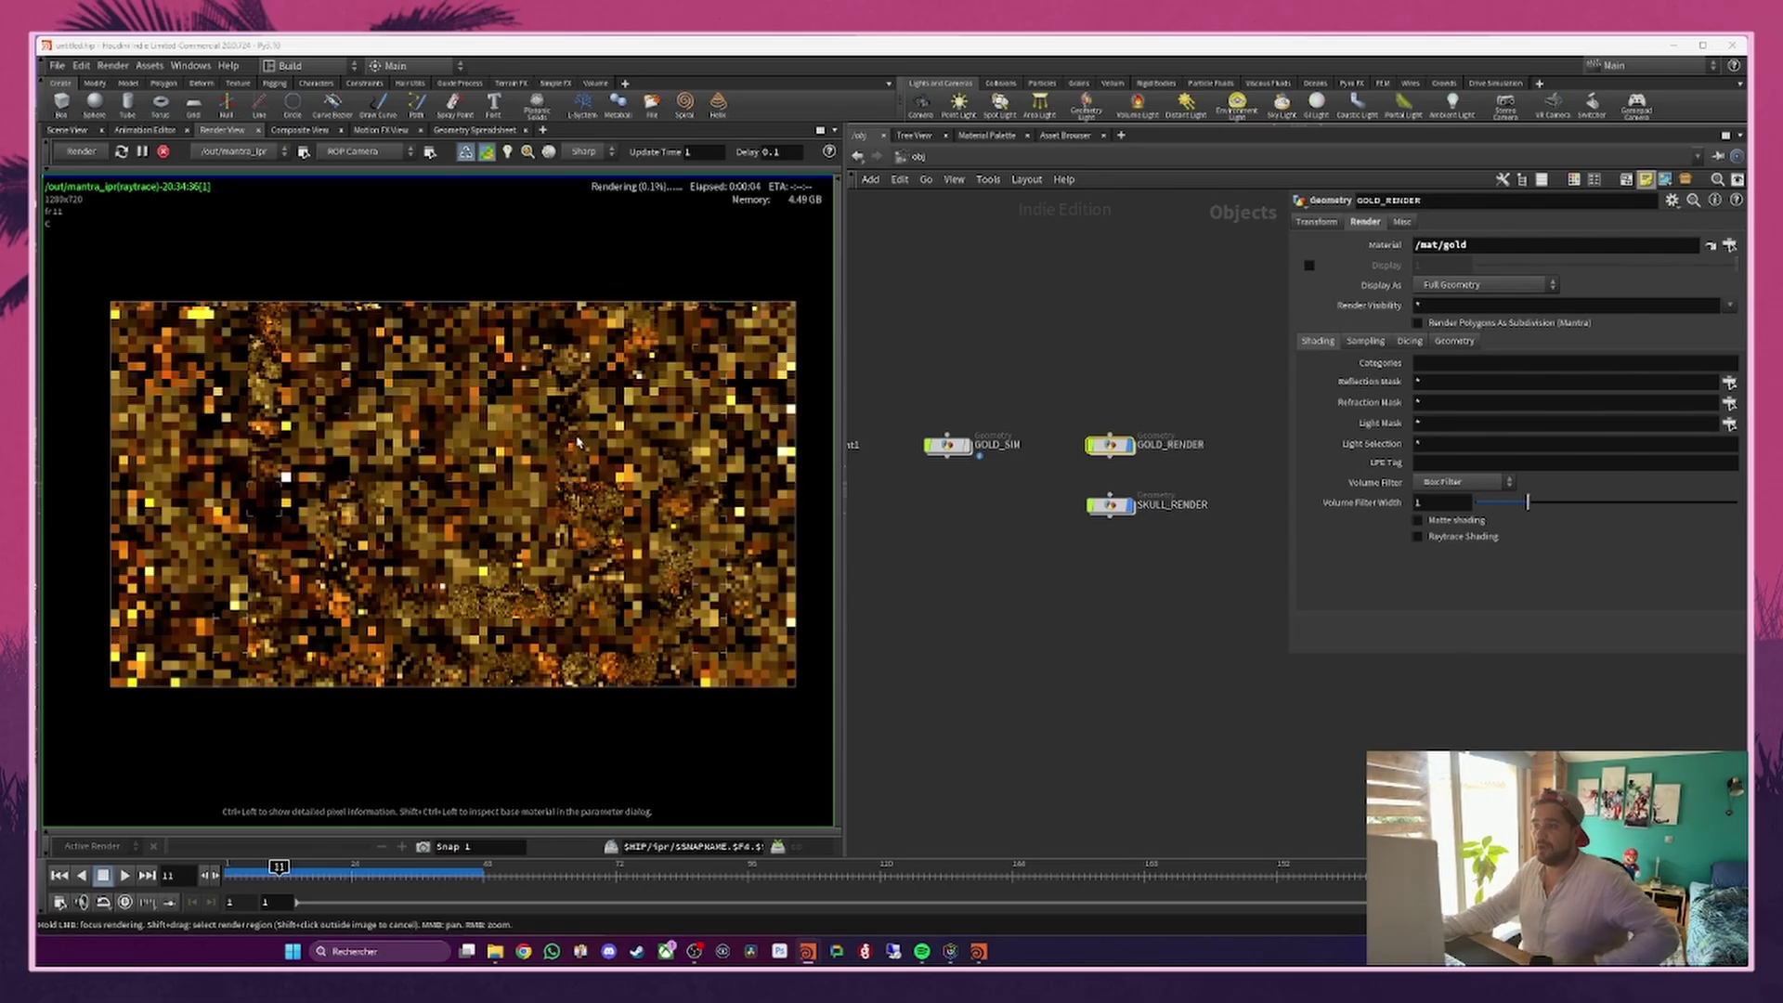
Step: Examine the gold material on the coins up close and across the whole frame in the preview render
scroll(474, 444, up, 2)
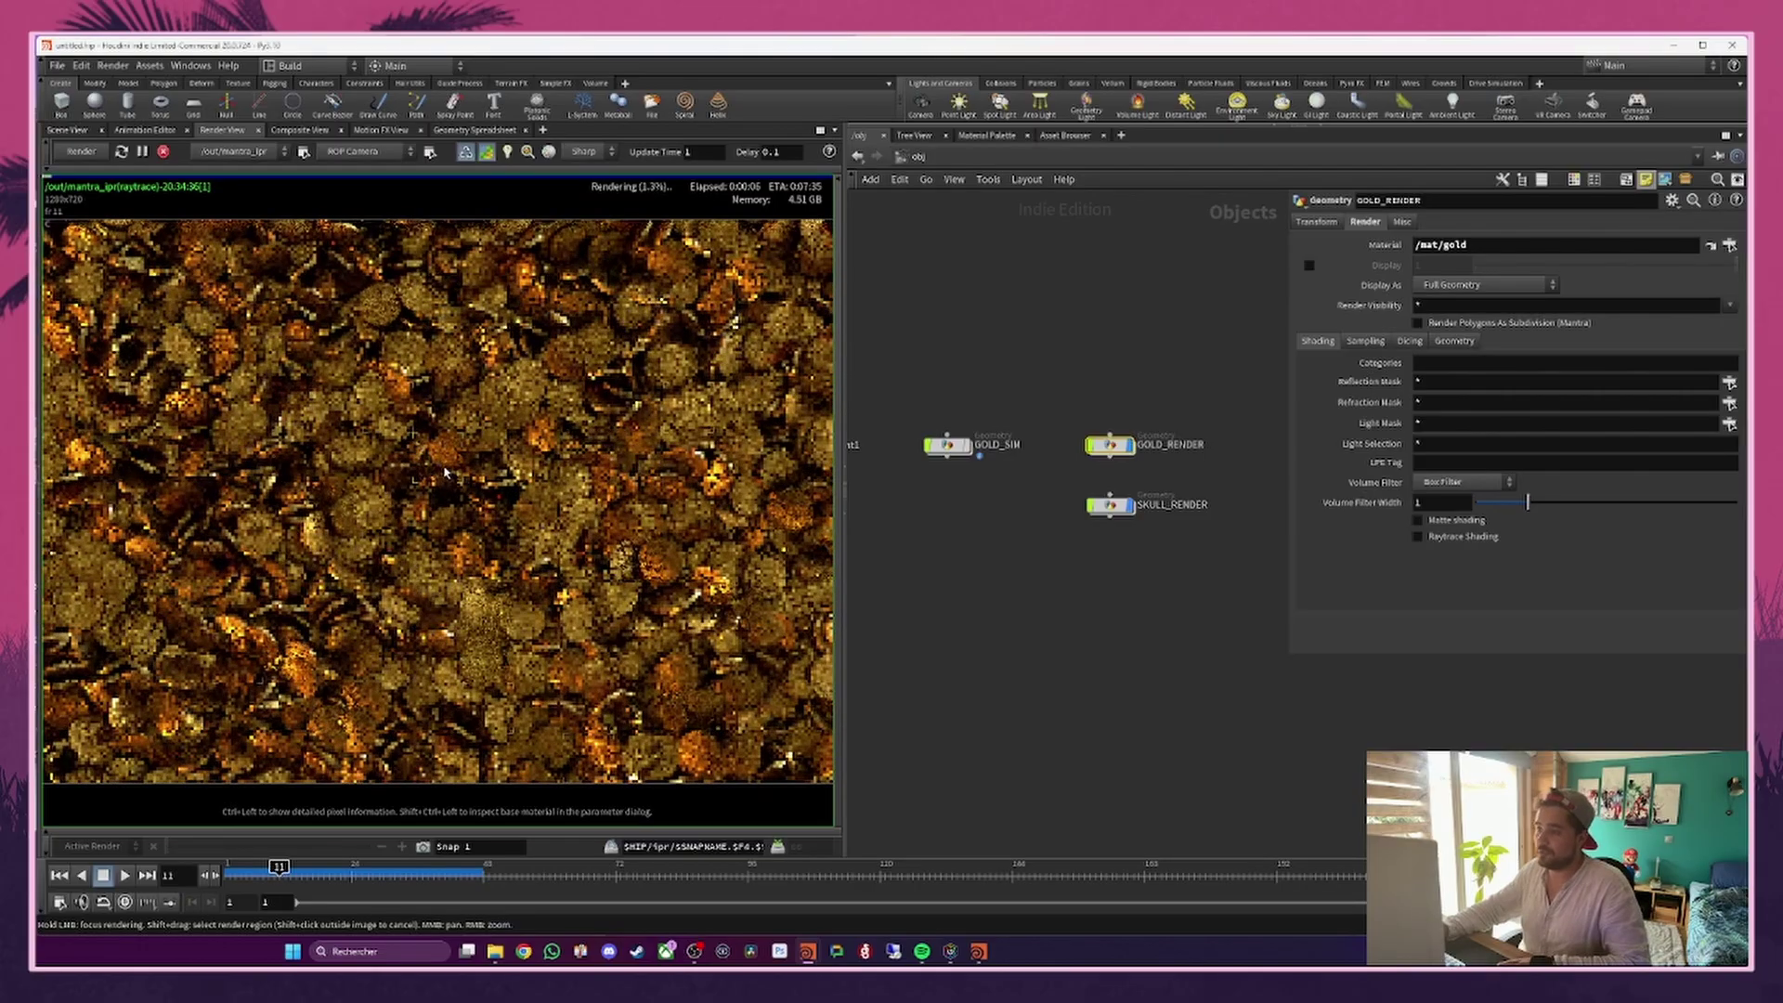
scroll(445, 469, up, 2)
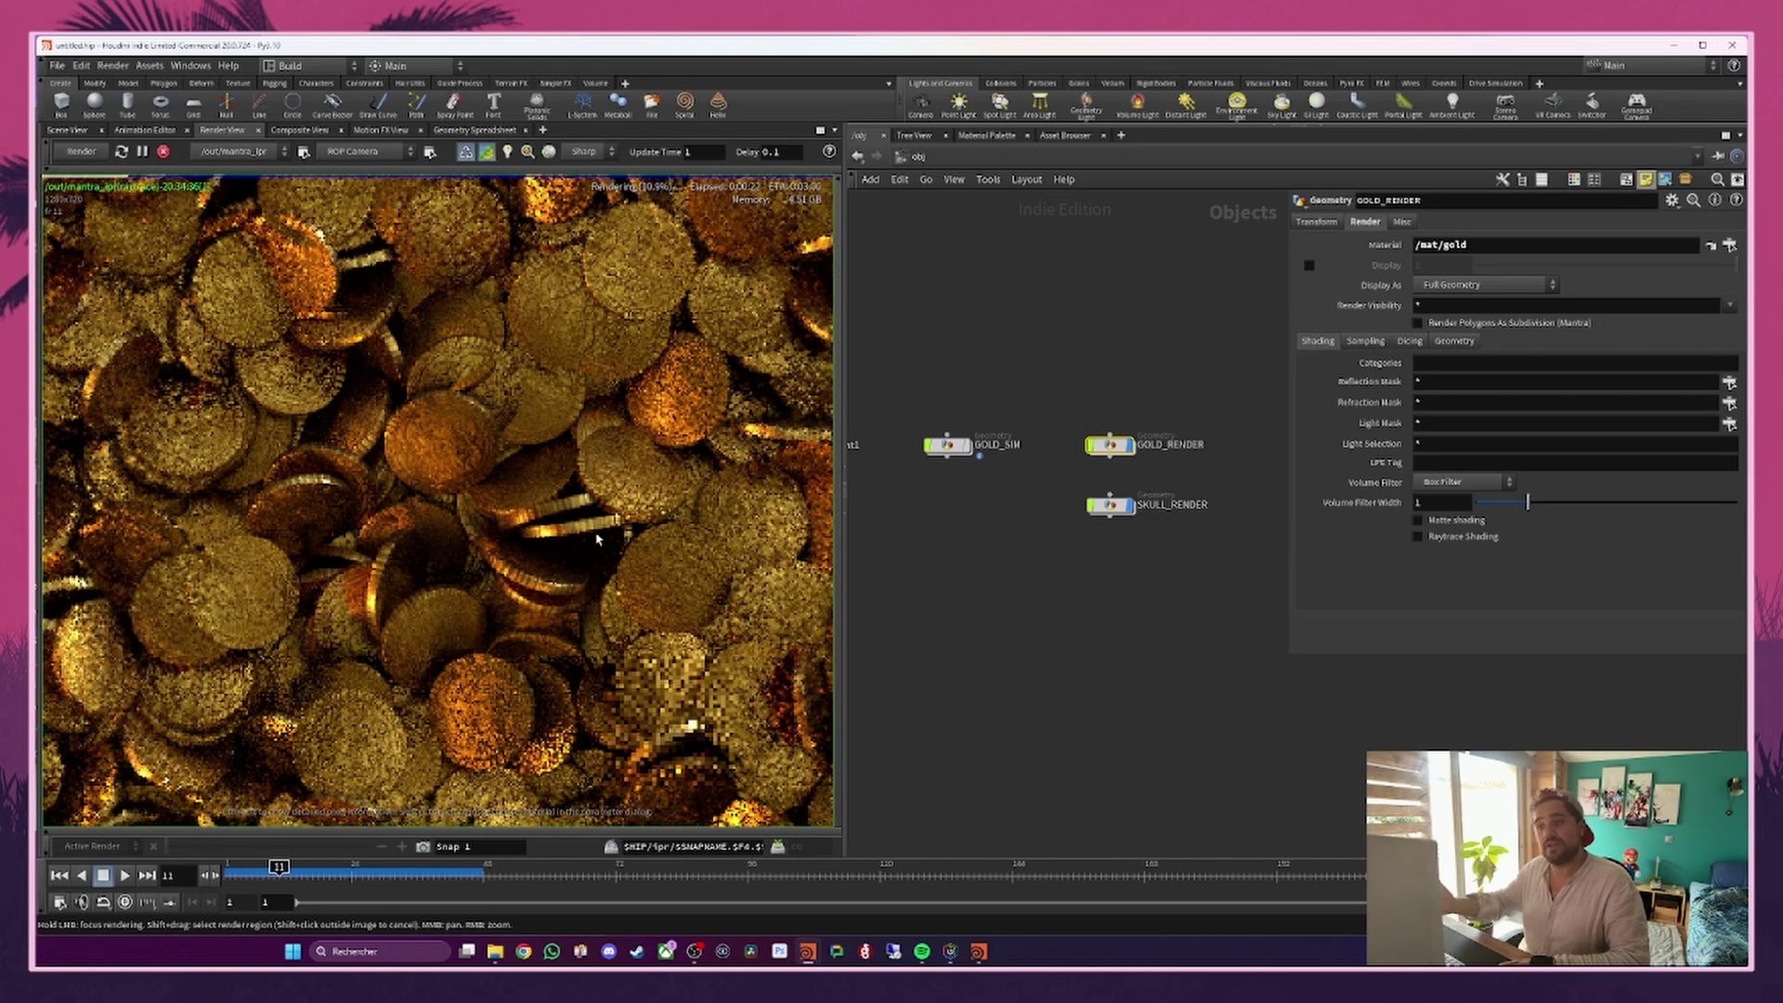
scroll(597, 539, down, 5)
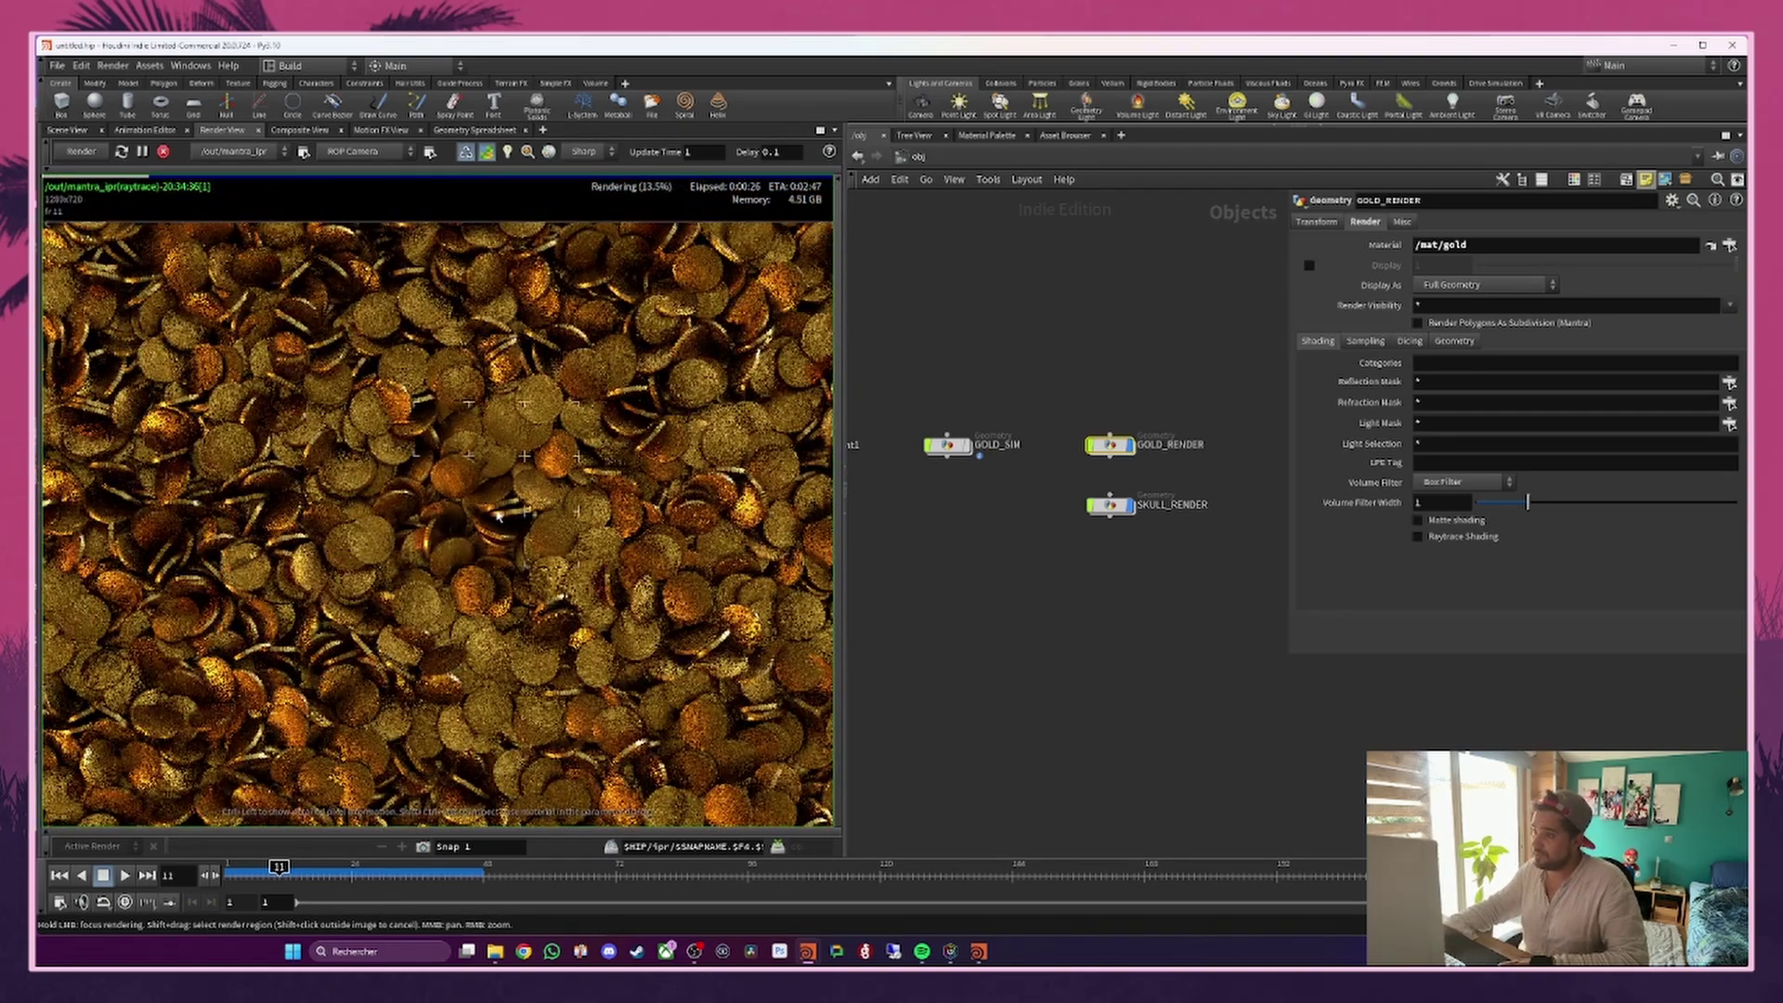
scroll(526, 504, down, 2)
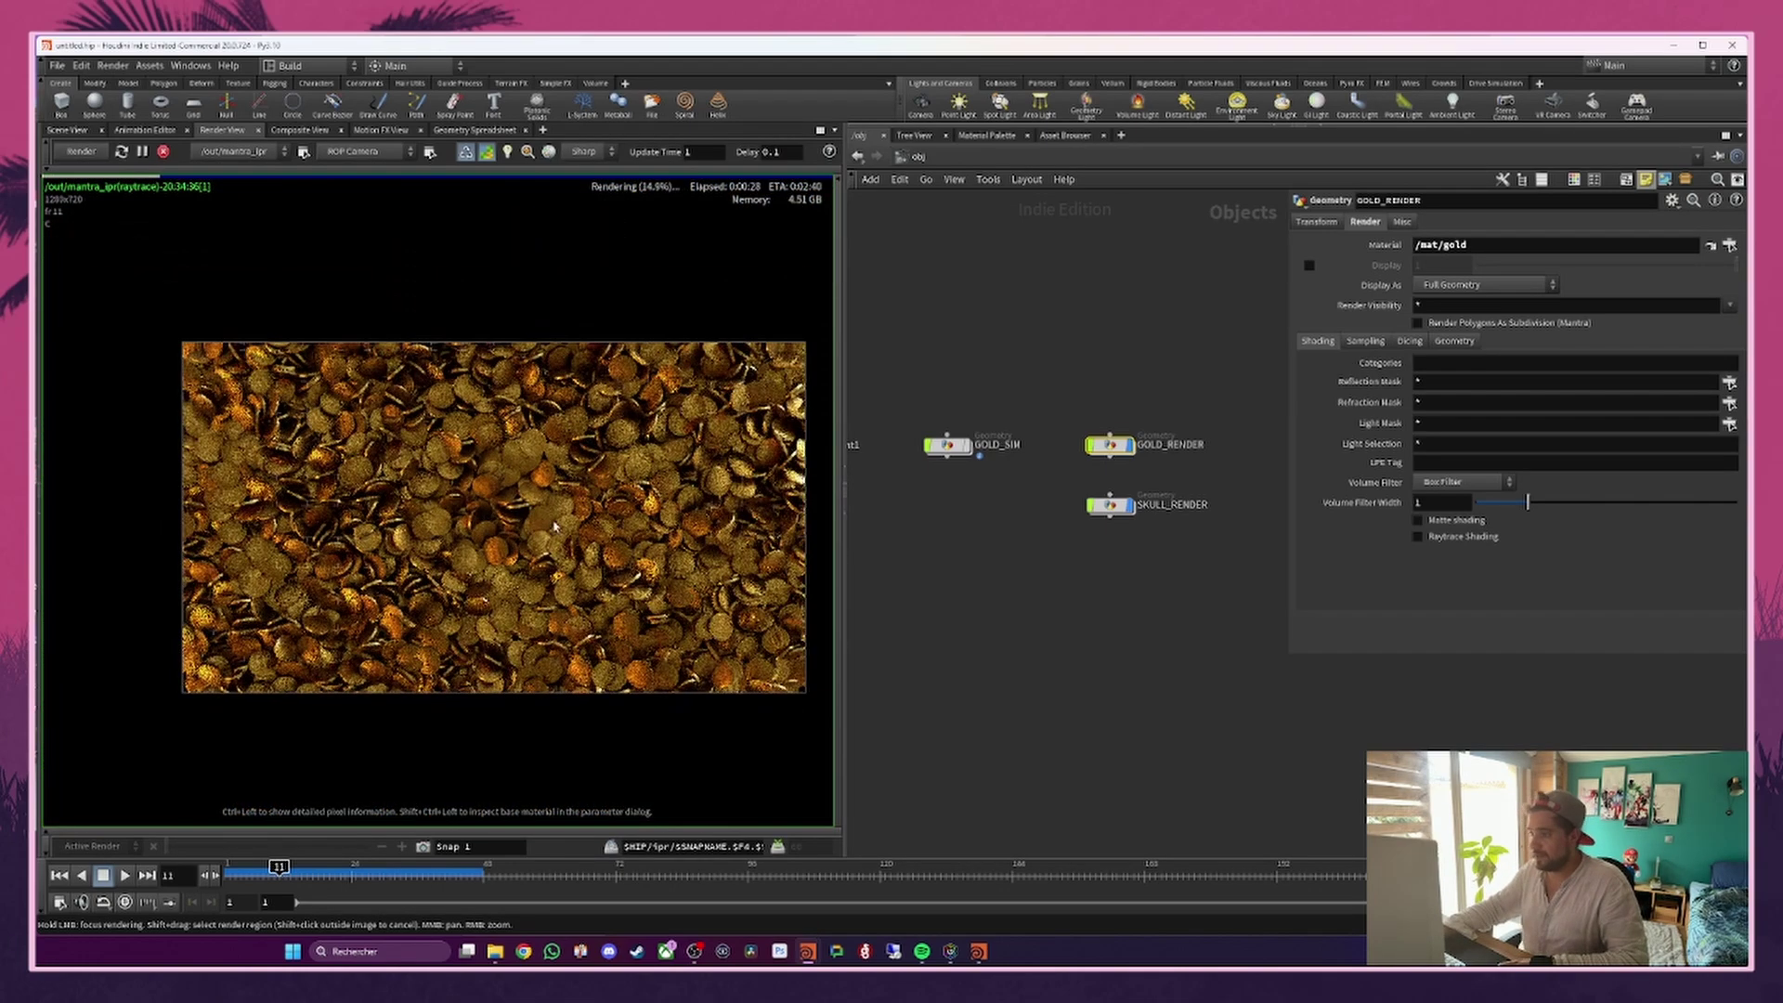
scroll(533, 499, up, 1)
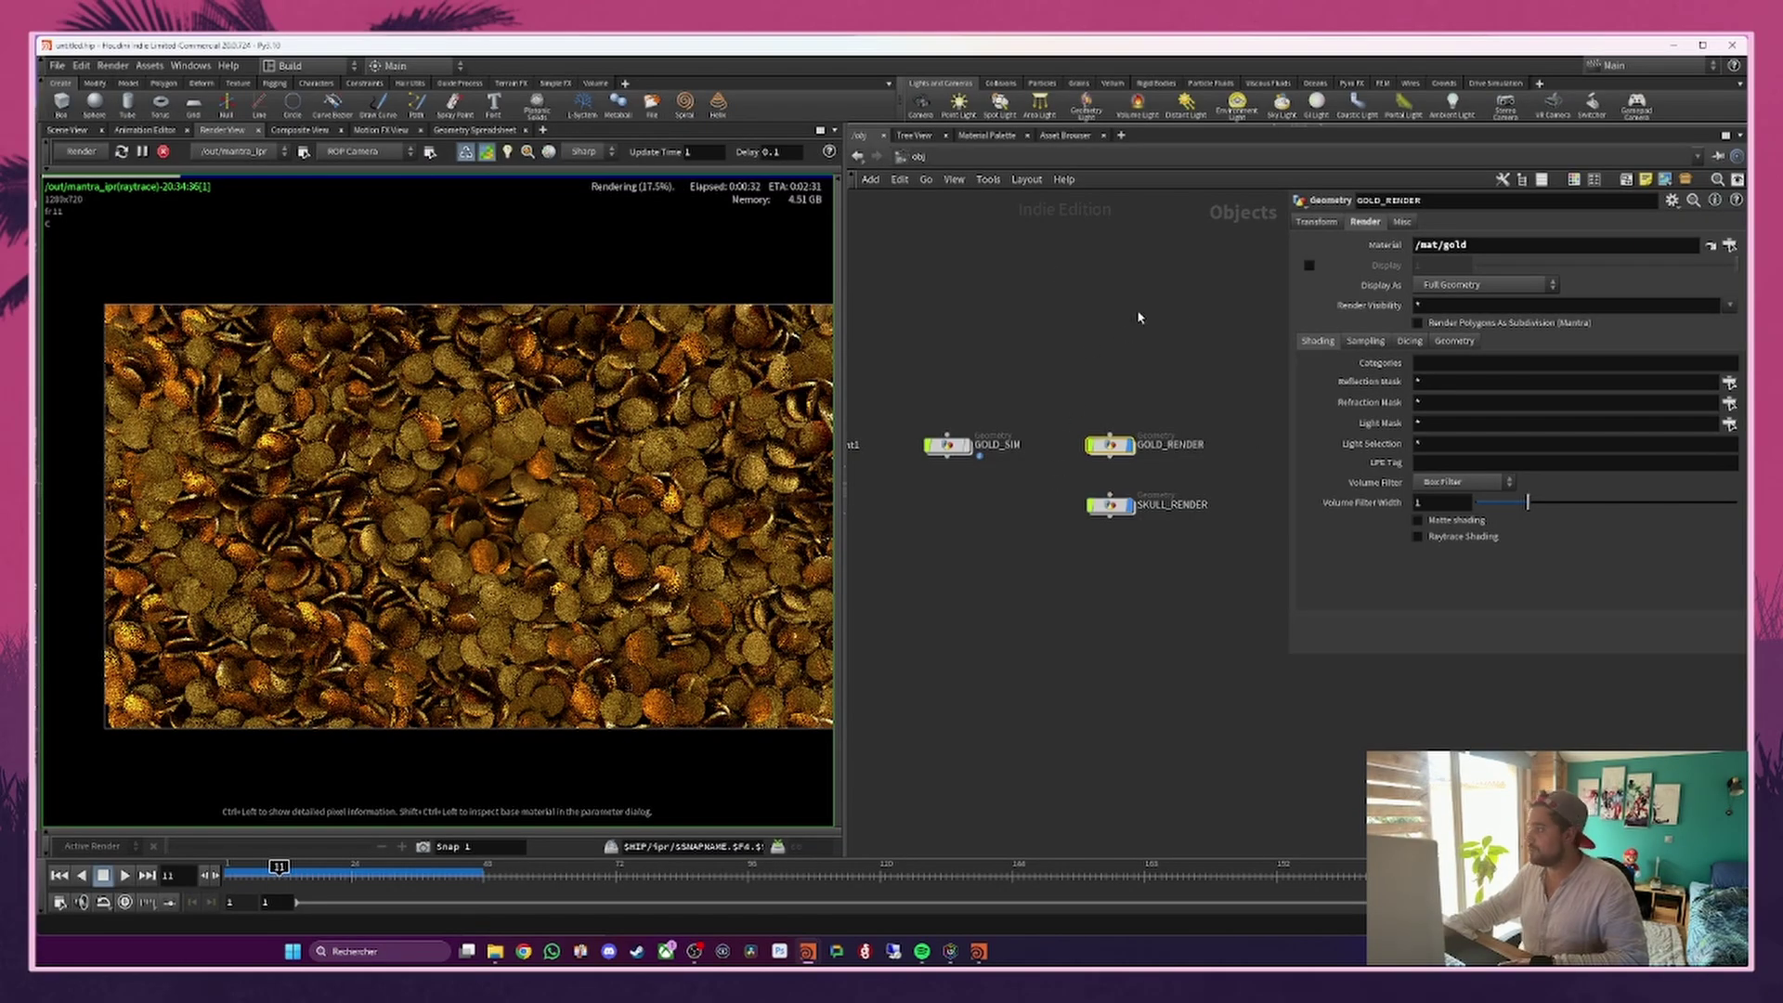
Step: Switch to the out network and allow motion blur in the mantra_ipr node's rendering settings
click(898, 158)
click(971, 263)
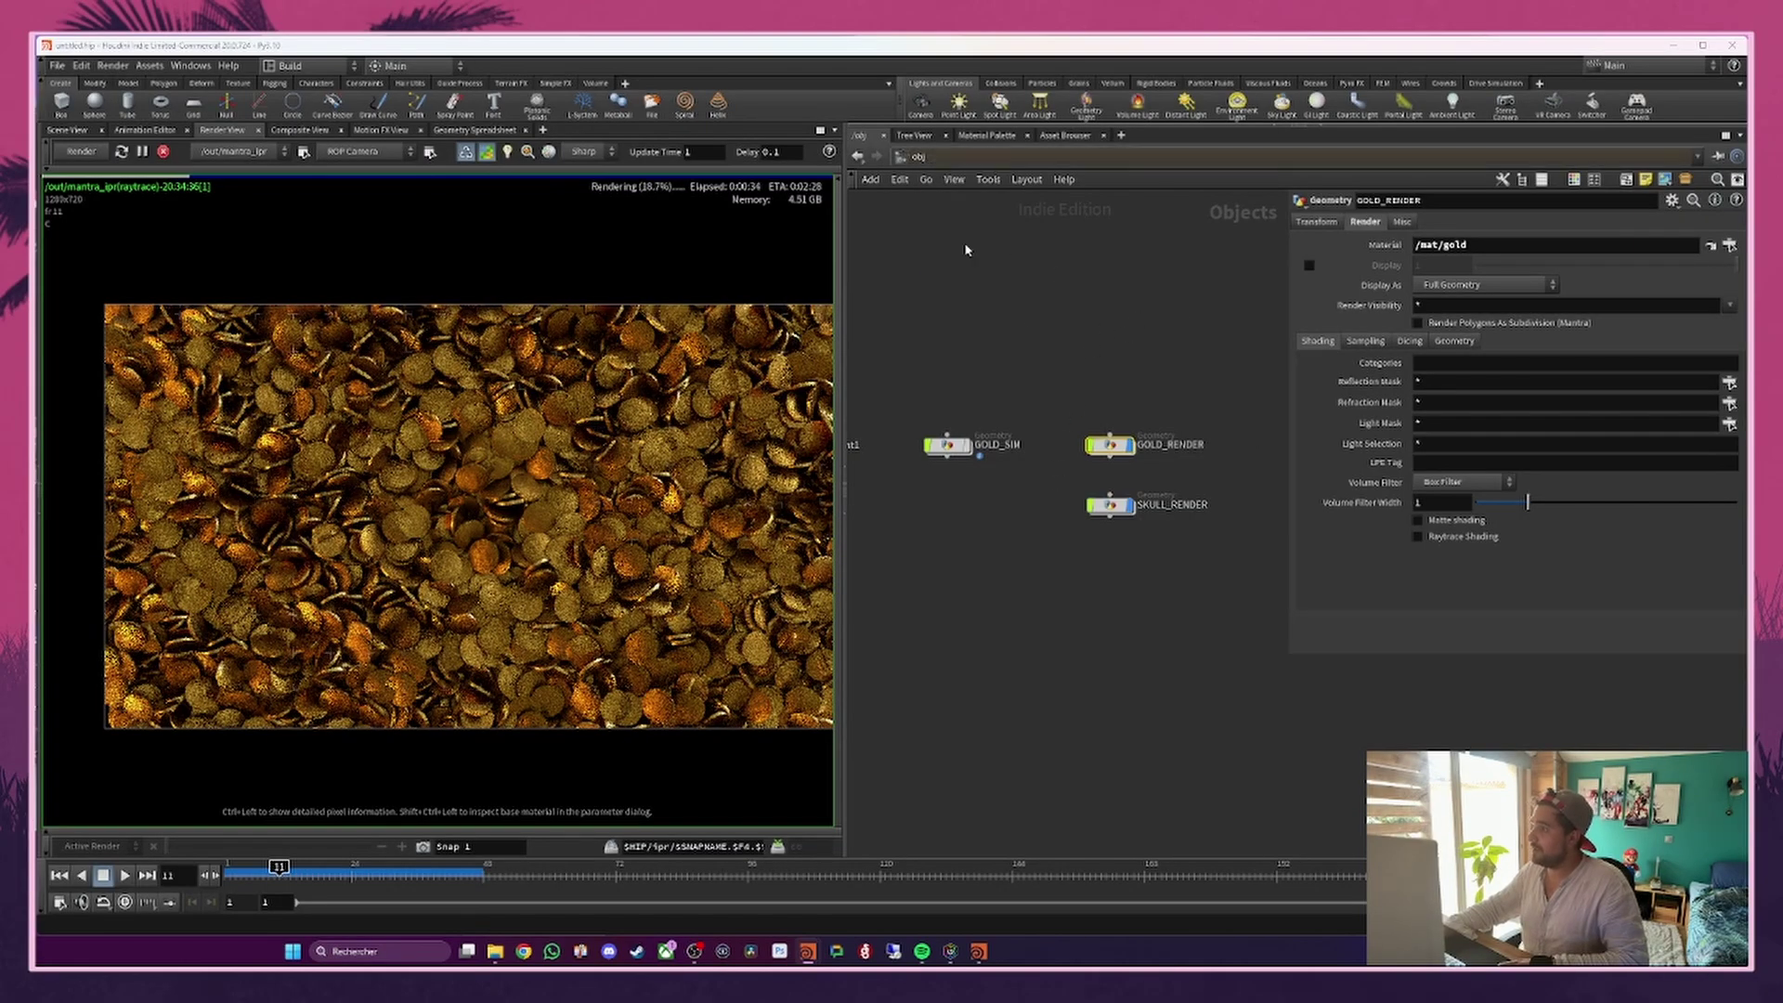
middle_drag(1263, 431, 1070, 392)
drag(1063, 344, 1136, 592)
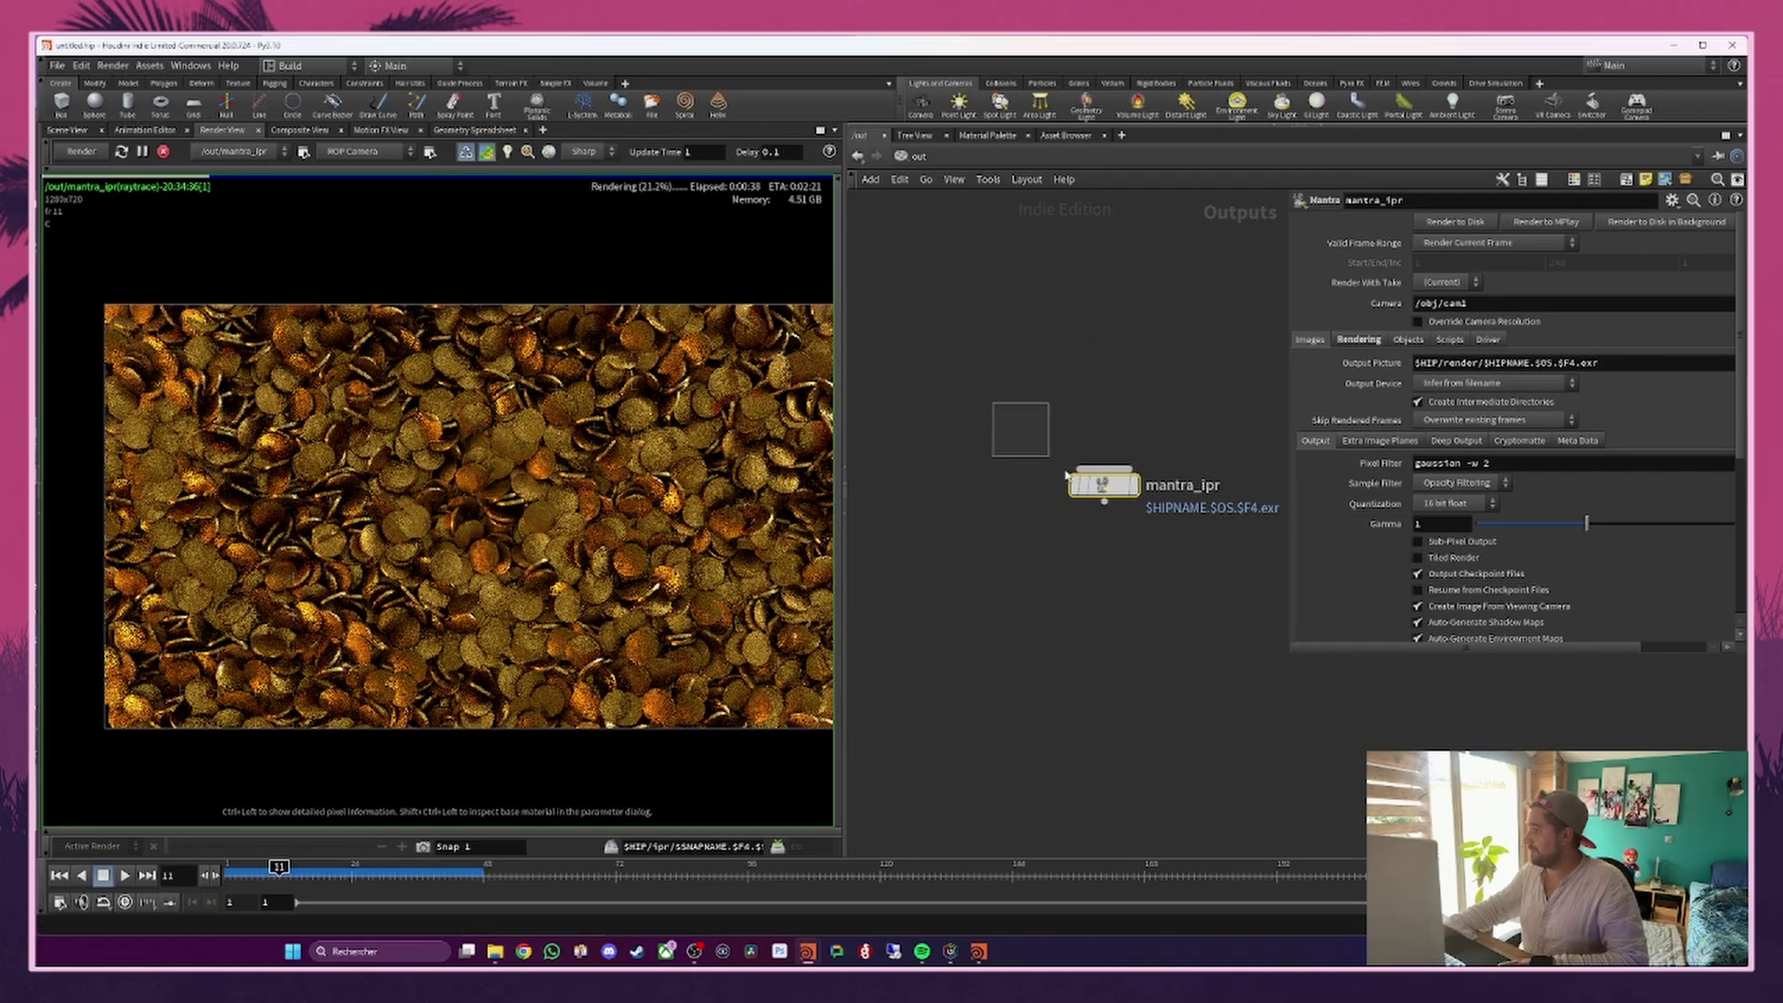
click(1360, 341)
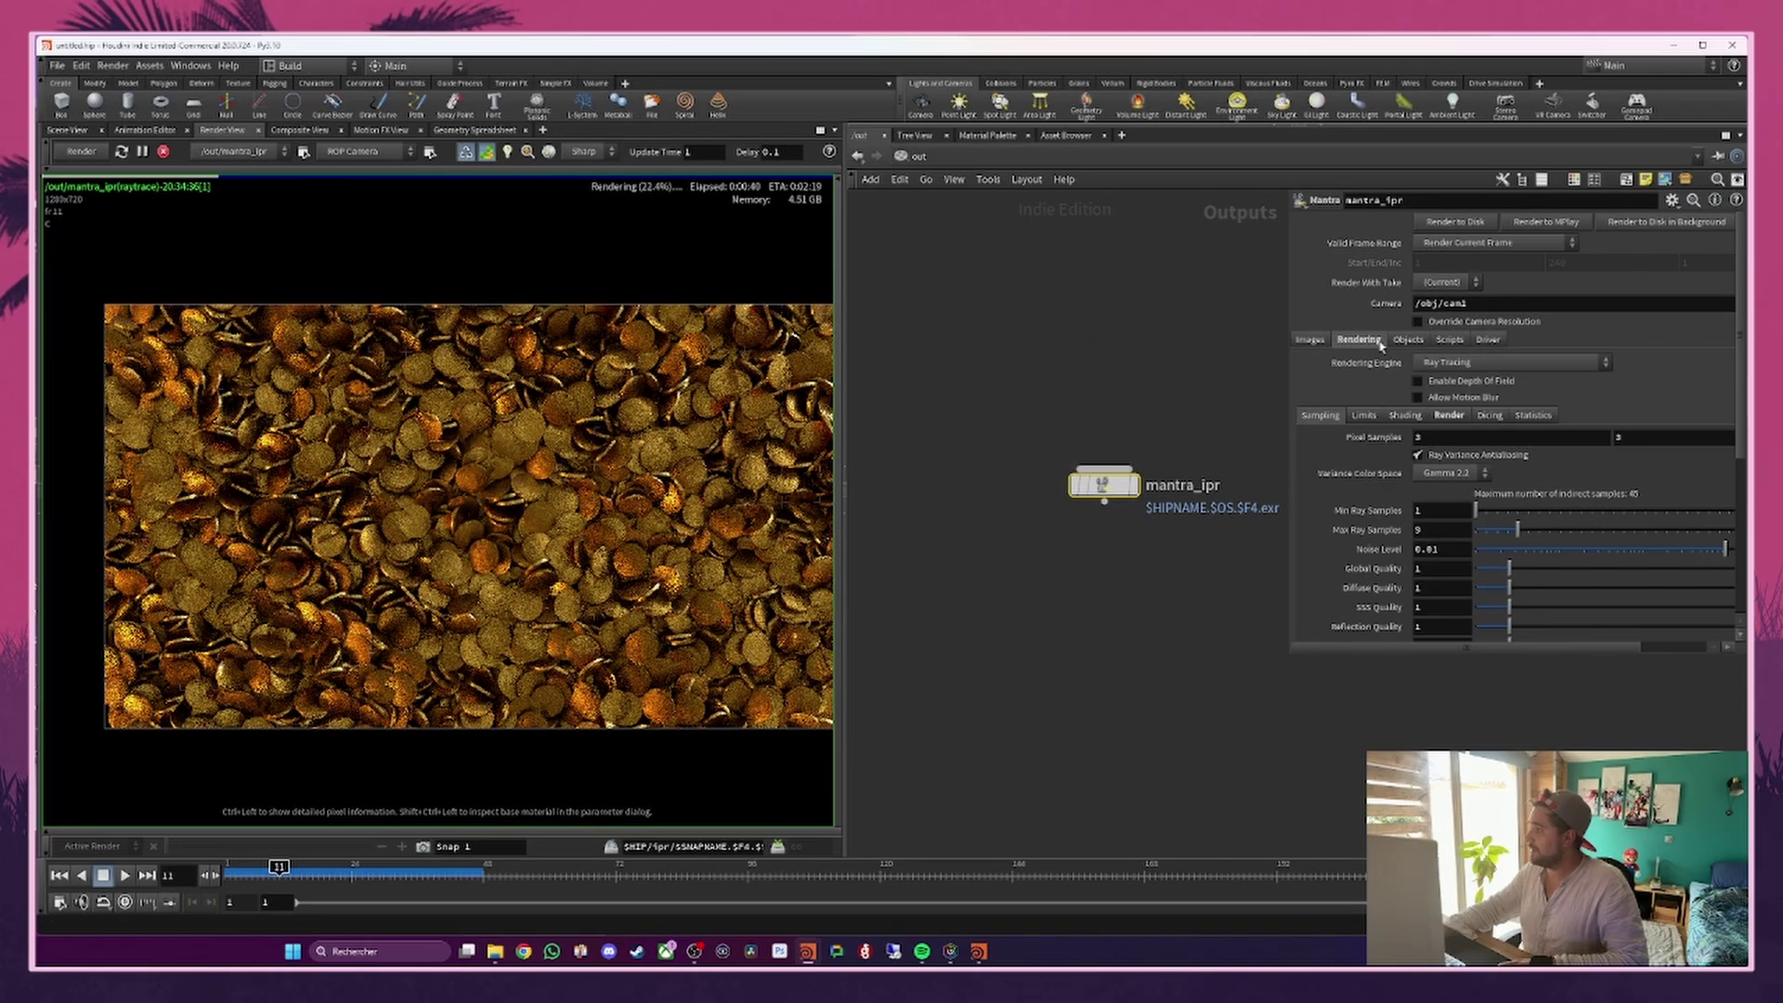
click(1417, 397)
Step: Return to the obj network and set GOLD_RENDER's geometry velocity blur to Velocity Blur
click(918, 156)
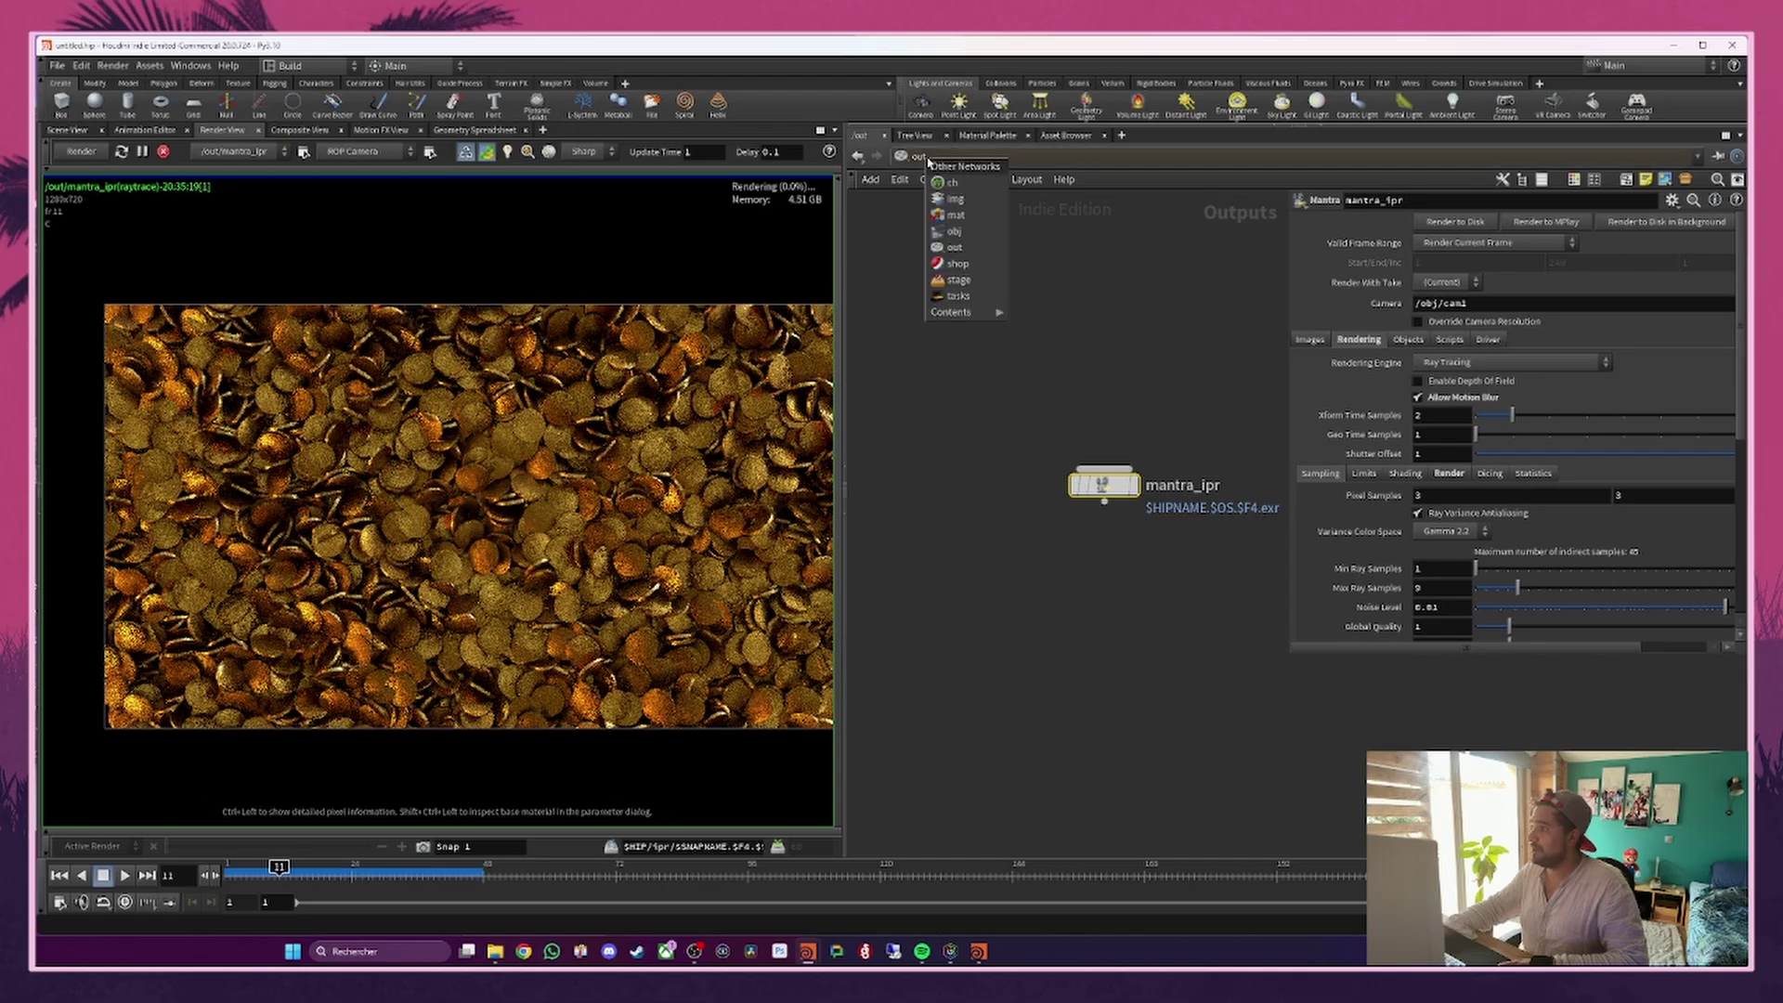
click(956, 231)
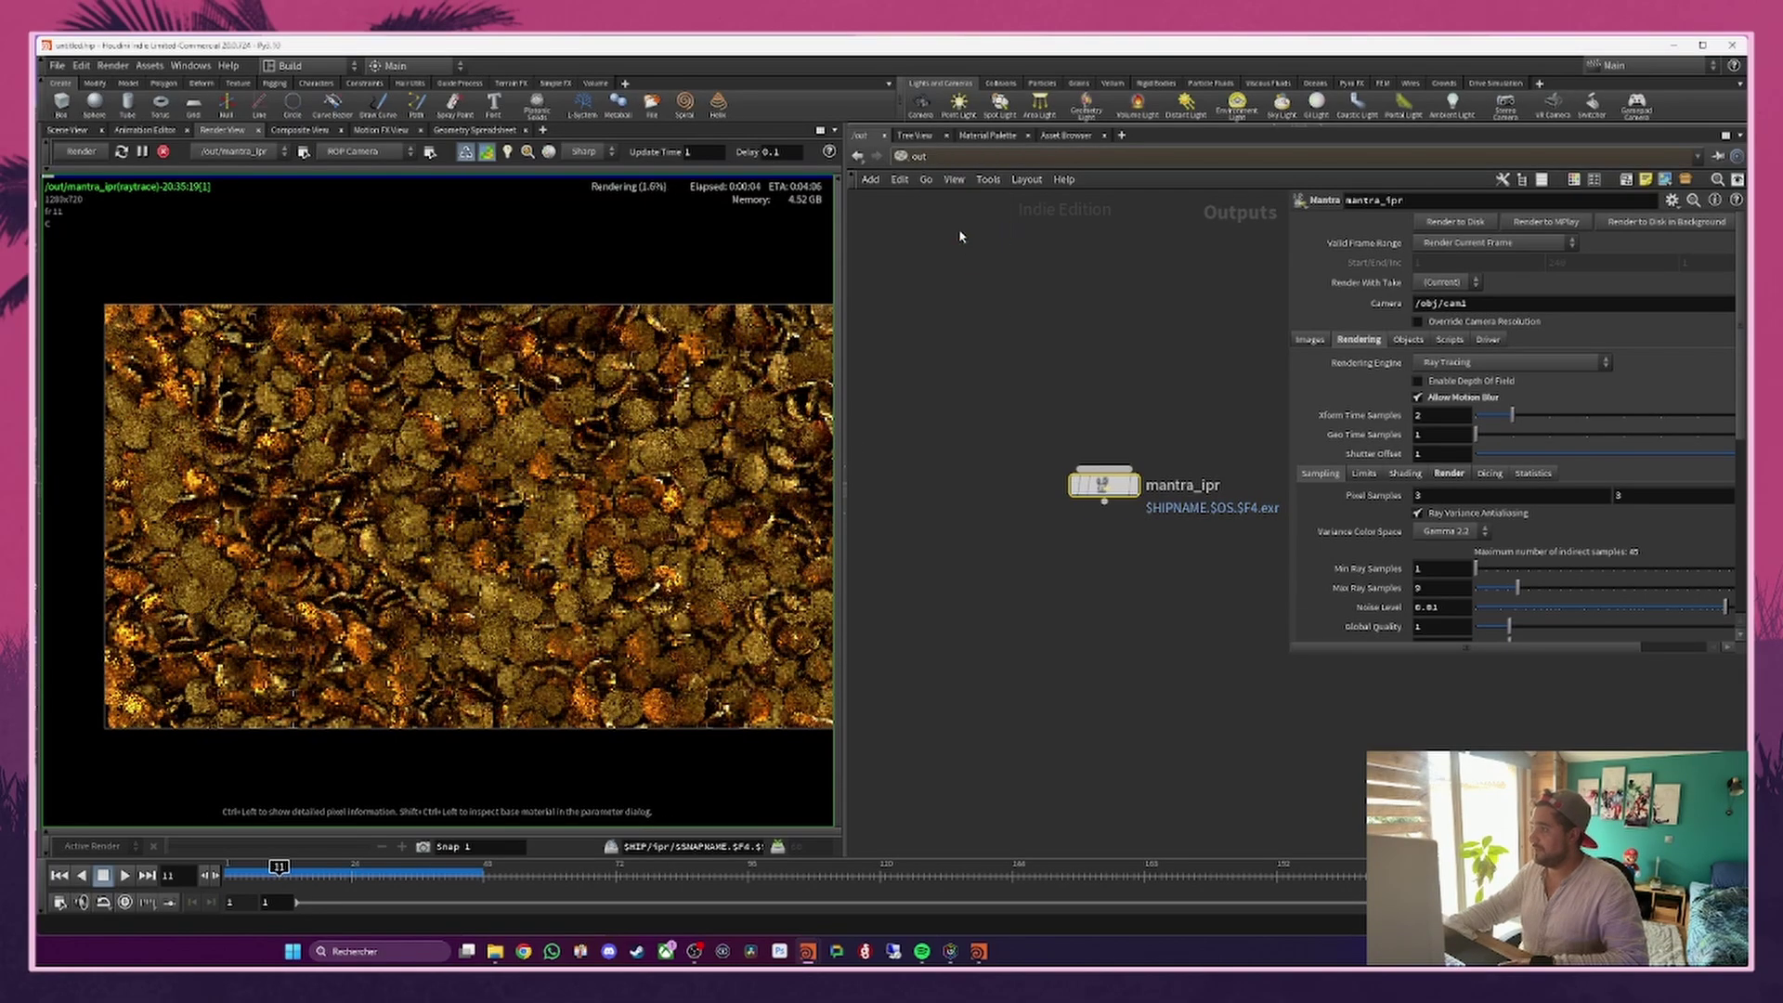
drag(1010, 304, 1106, 389)
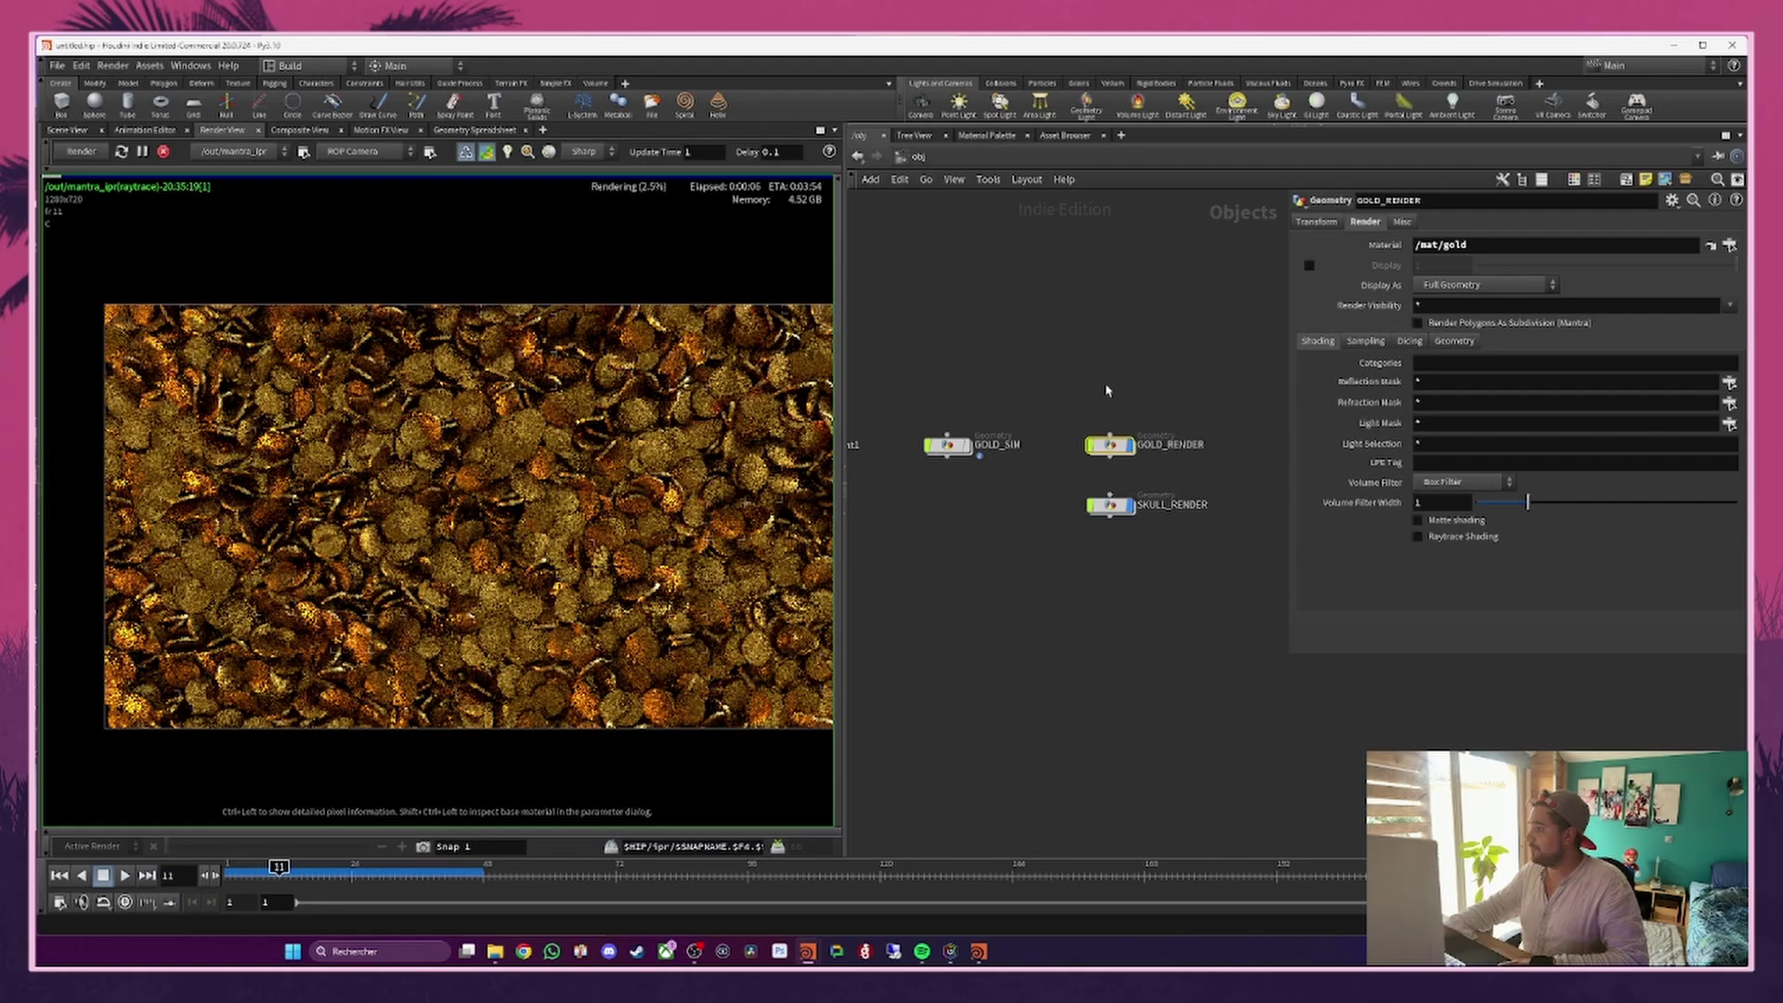
click(1370, 343)
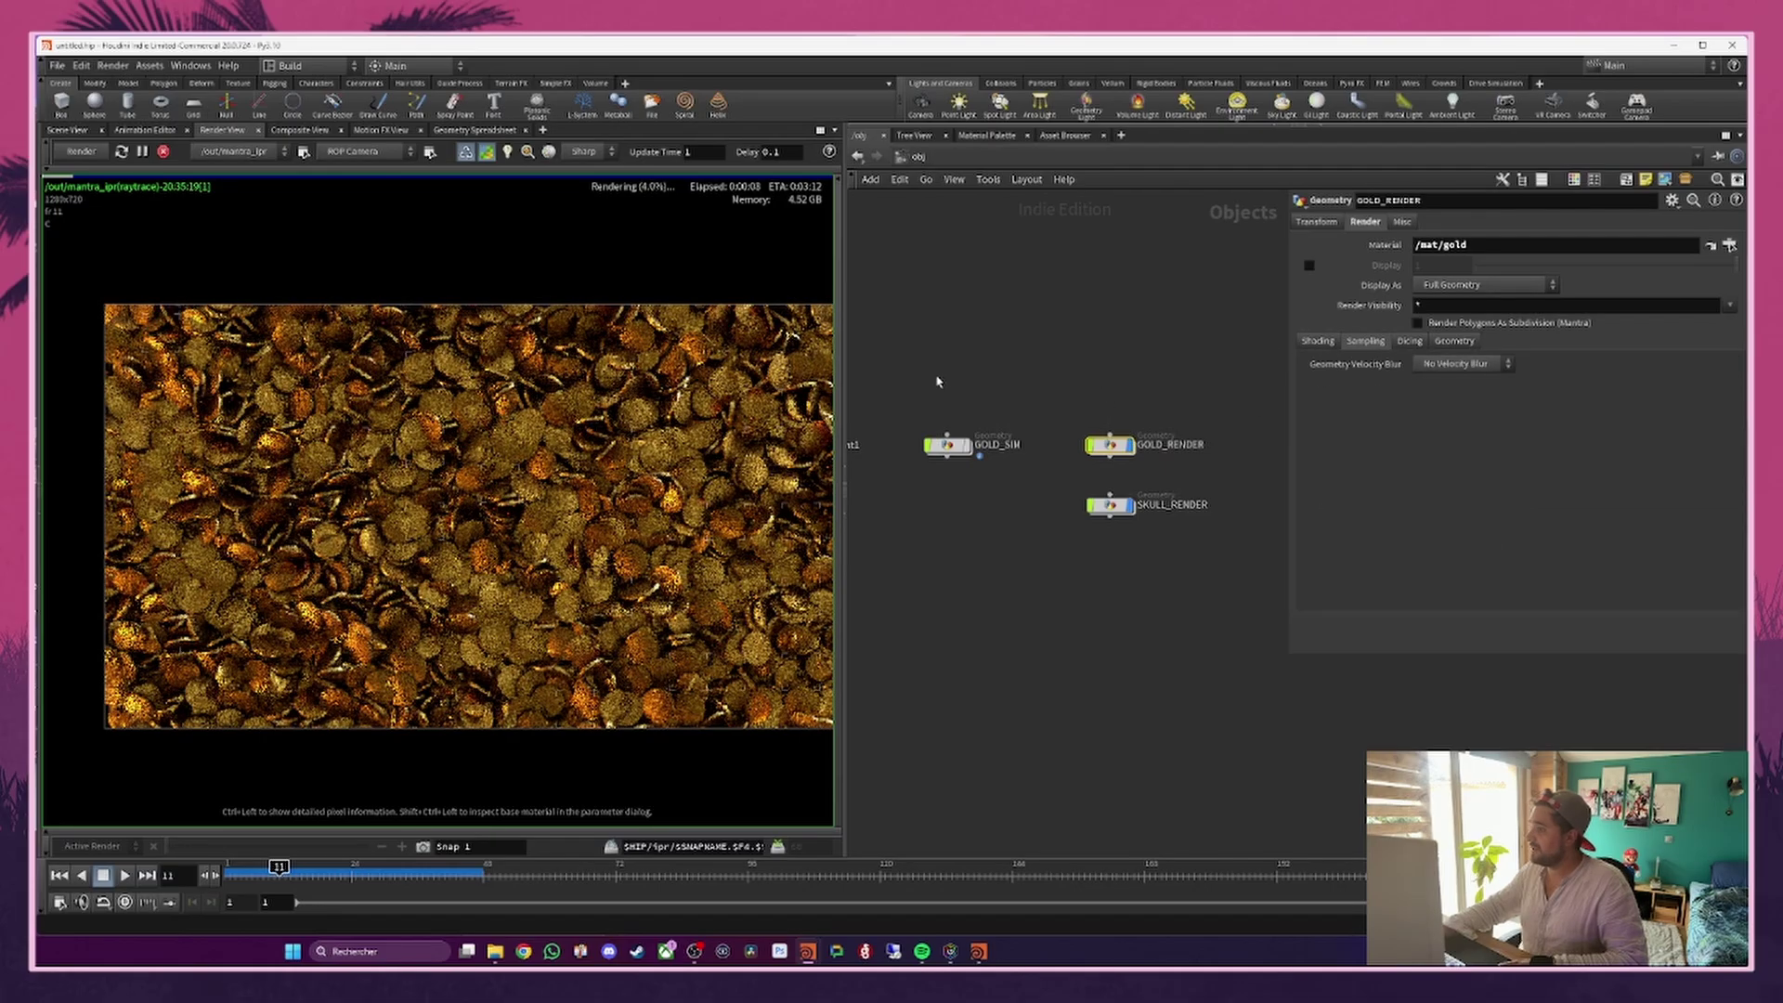
drag(1040, 360, 1123, 537)
click(1114, 449)
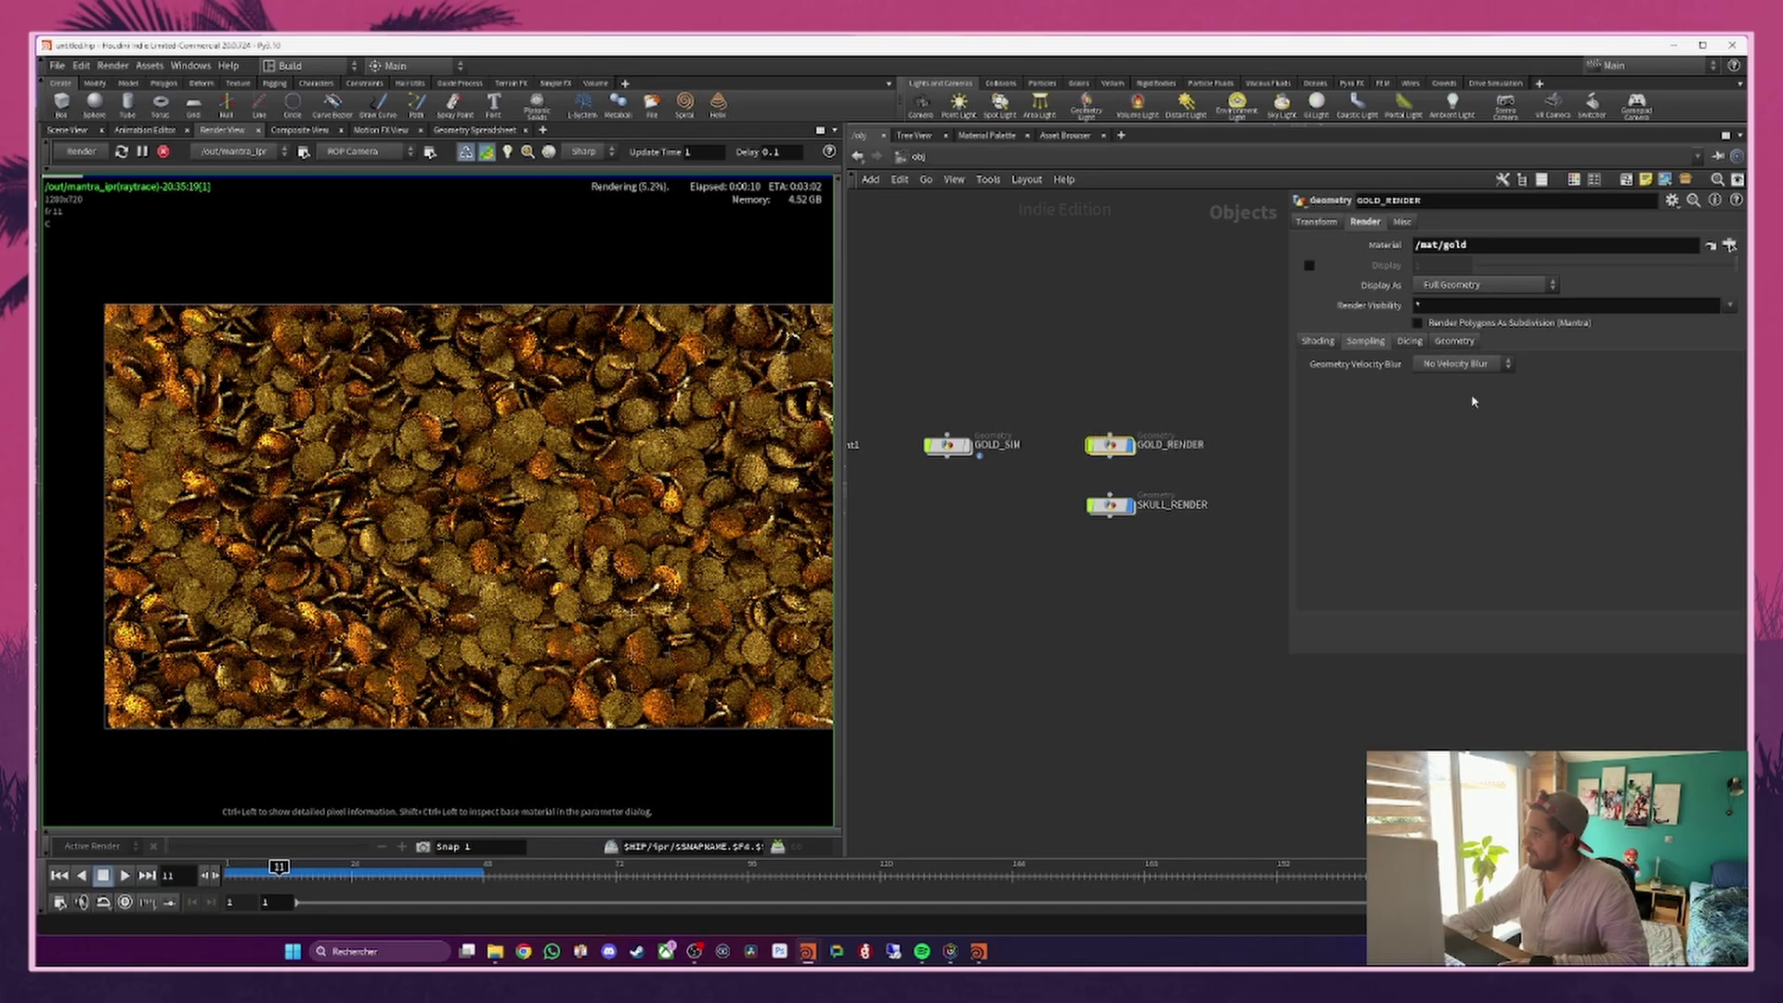
click(1461, 363)
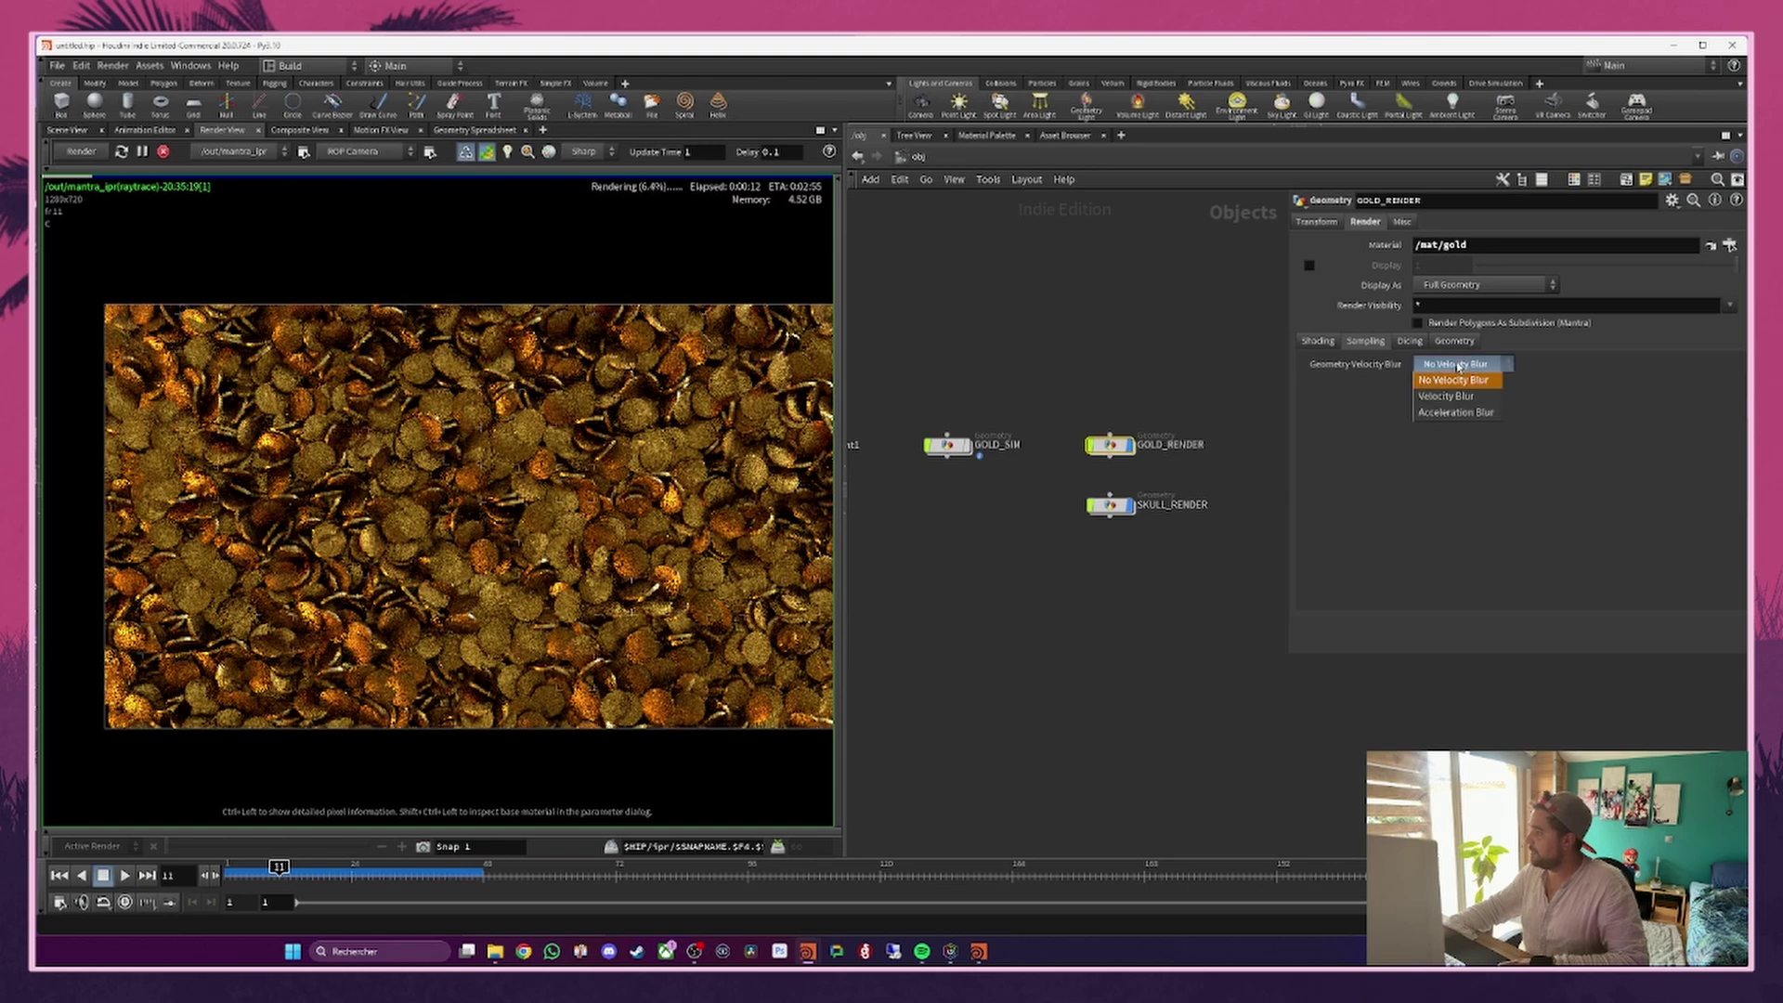
click(1454, 392)
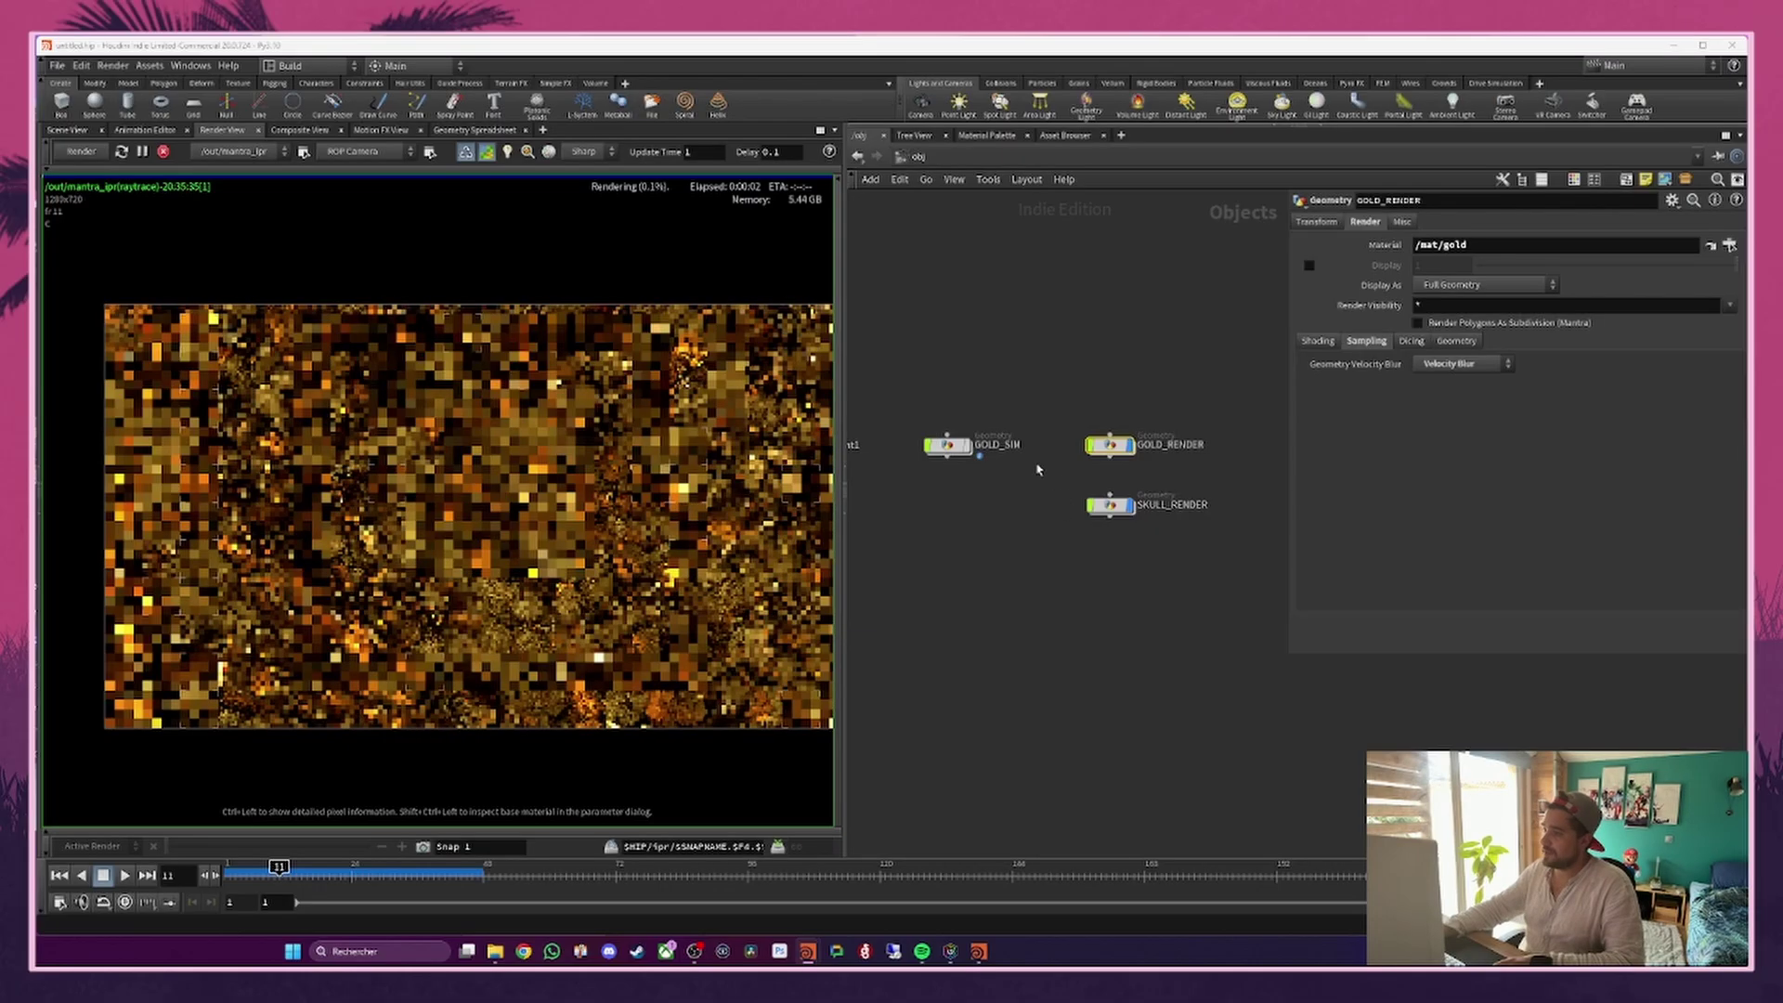
Step: Hide the GOLD_RENDER object and assign the /mat/rocks material to SKULL_RENDER, examining the skull in the preview render
click(1131, 447)
click(1107, 507)
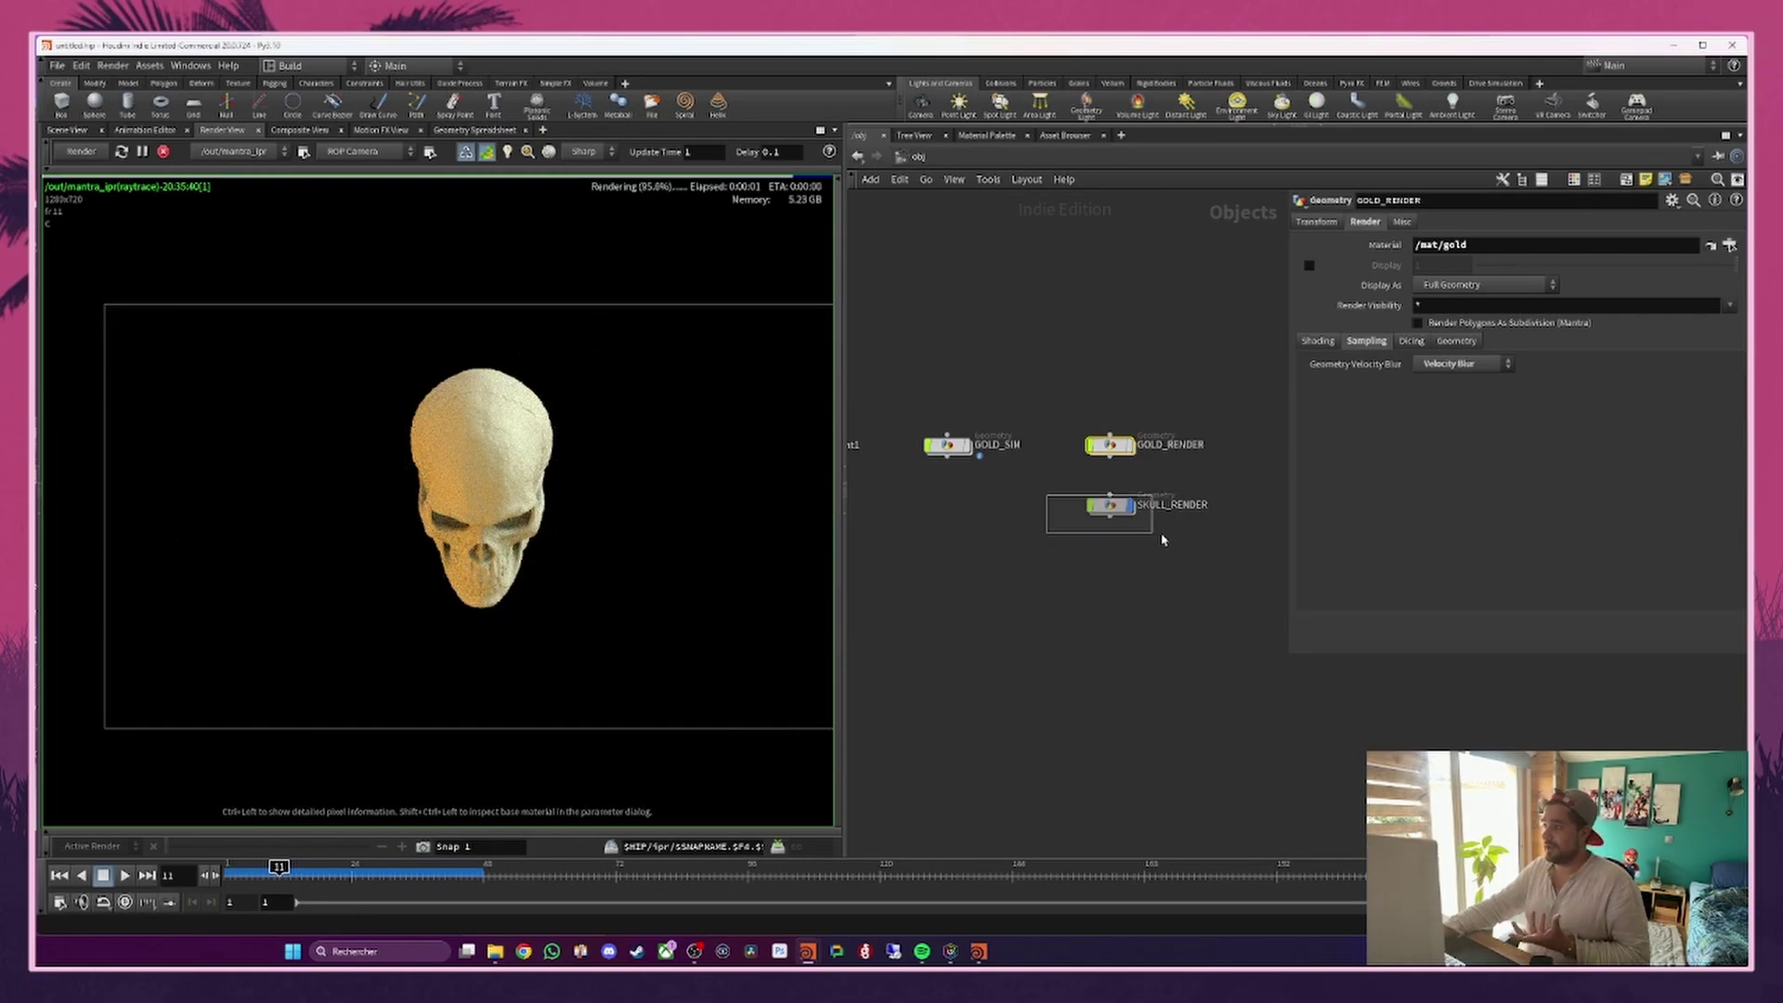
click(1364, 223)
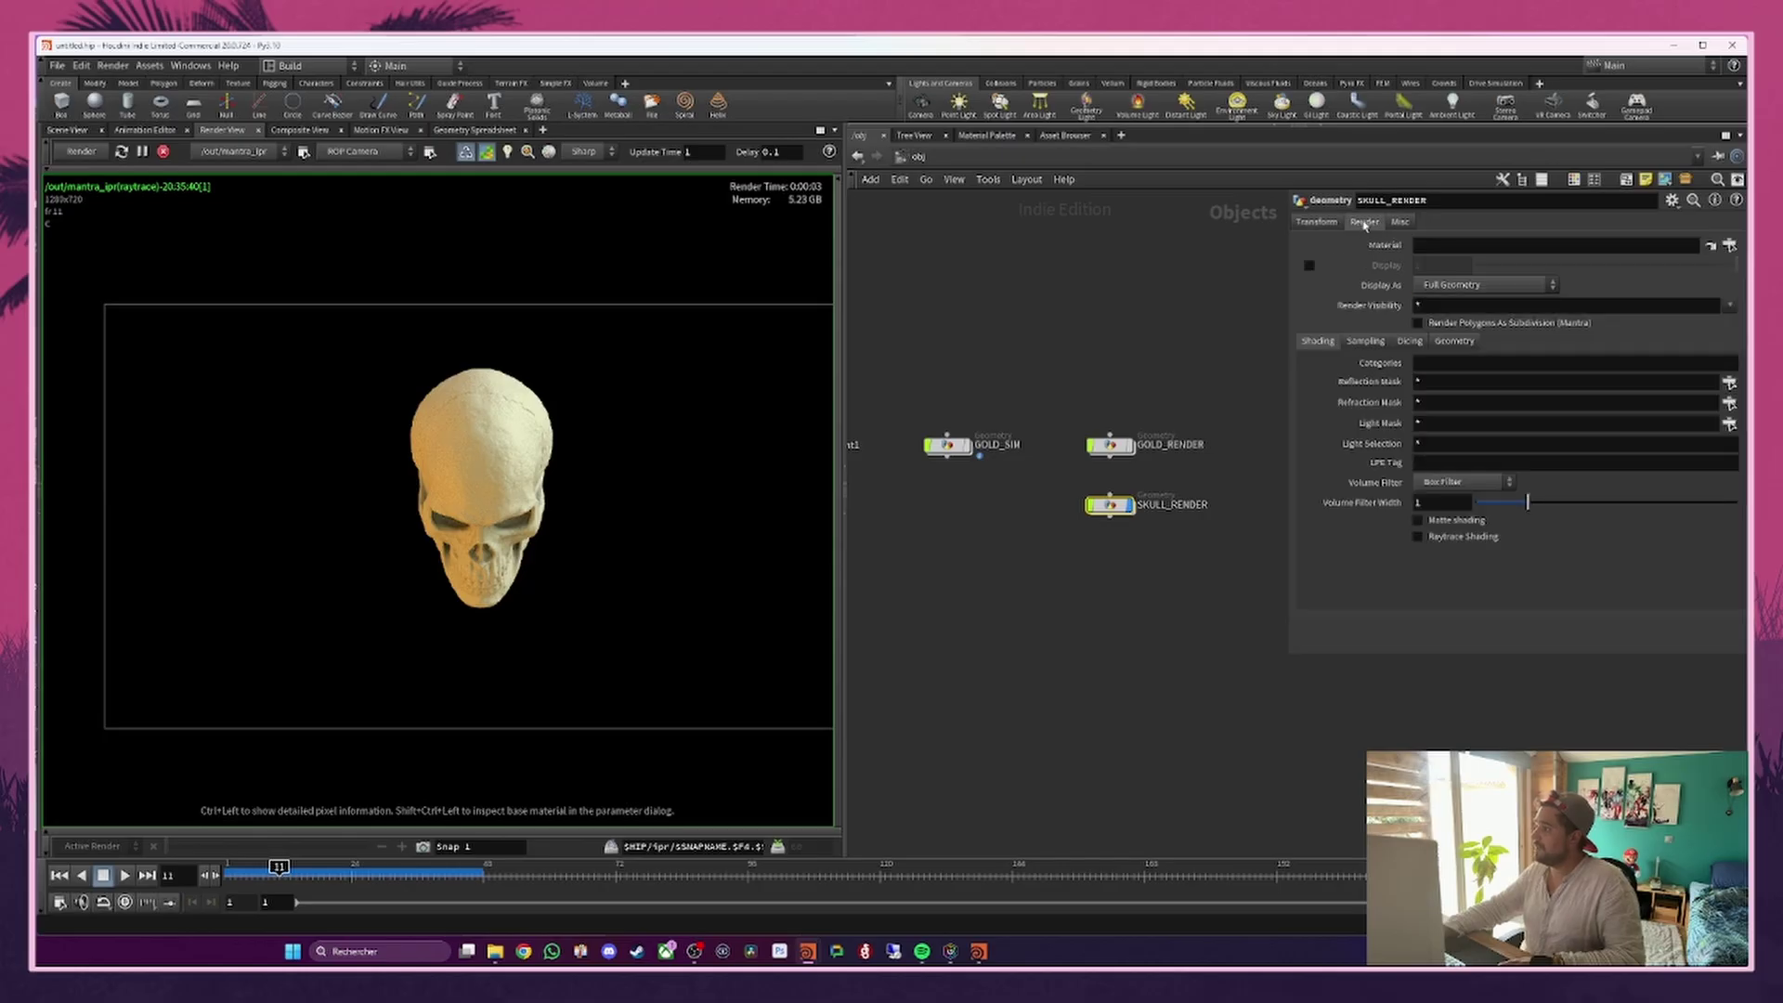
click(1729, 245)
drag(1625, 121, 1113, 184)
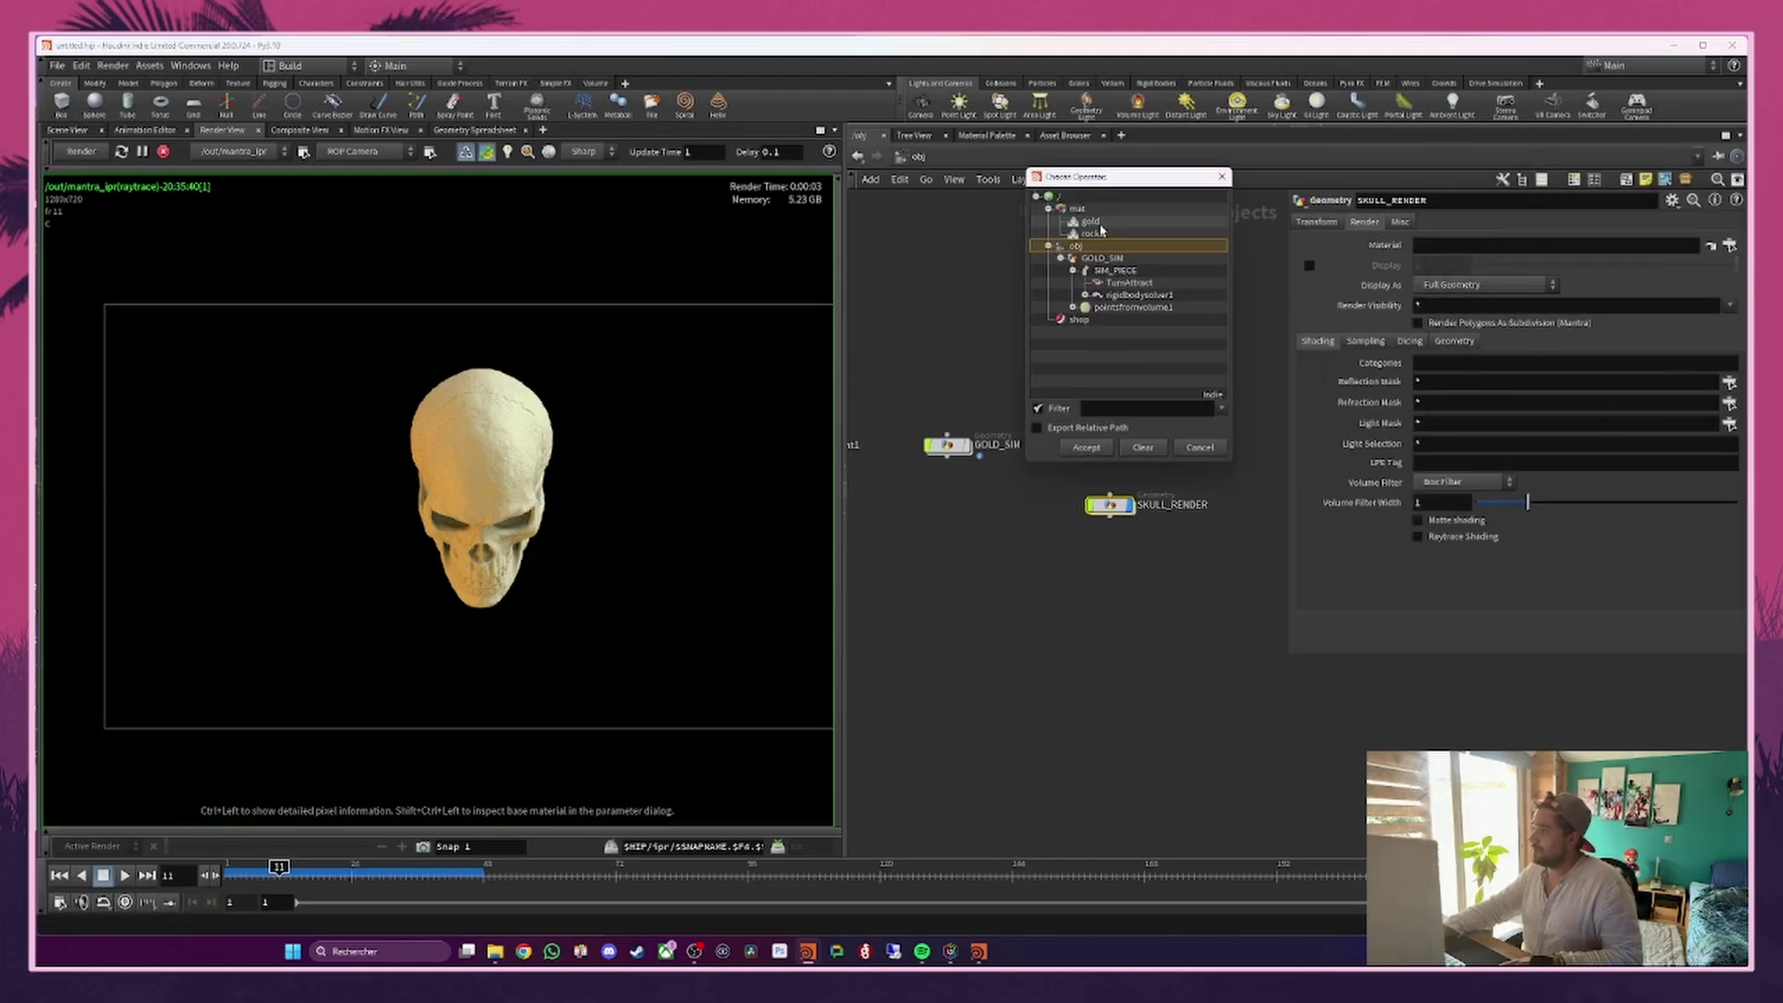
double_click(1094, 233)
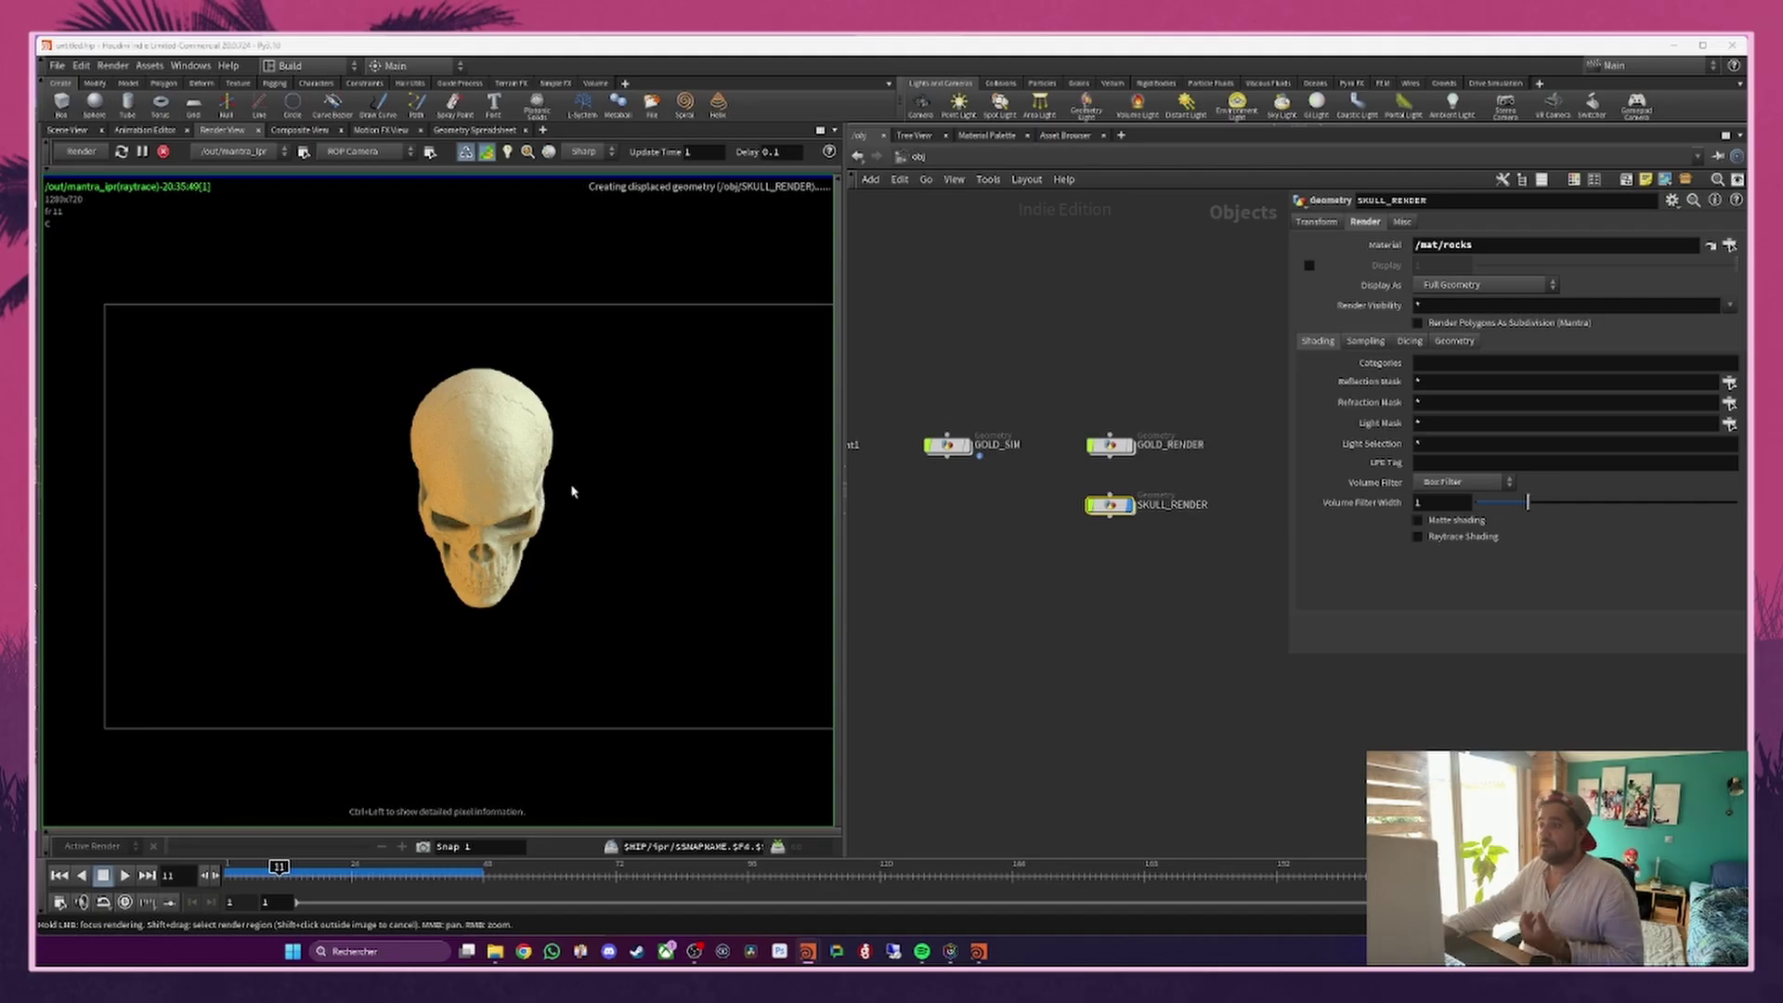
scroll(432, 479, down, 3)
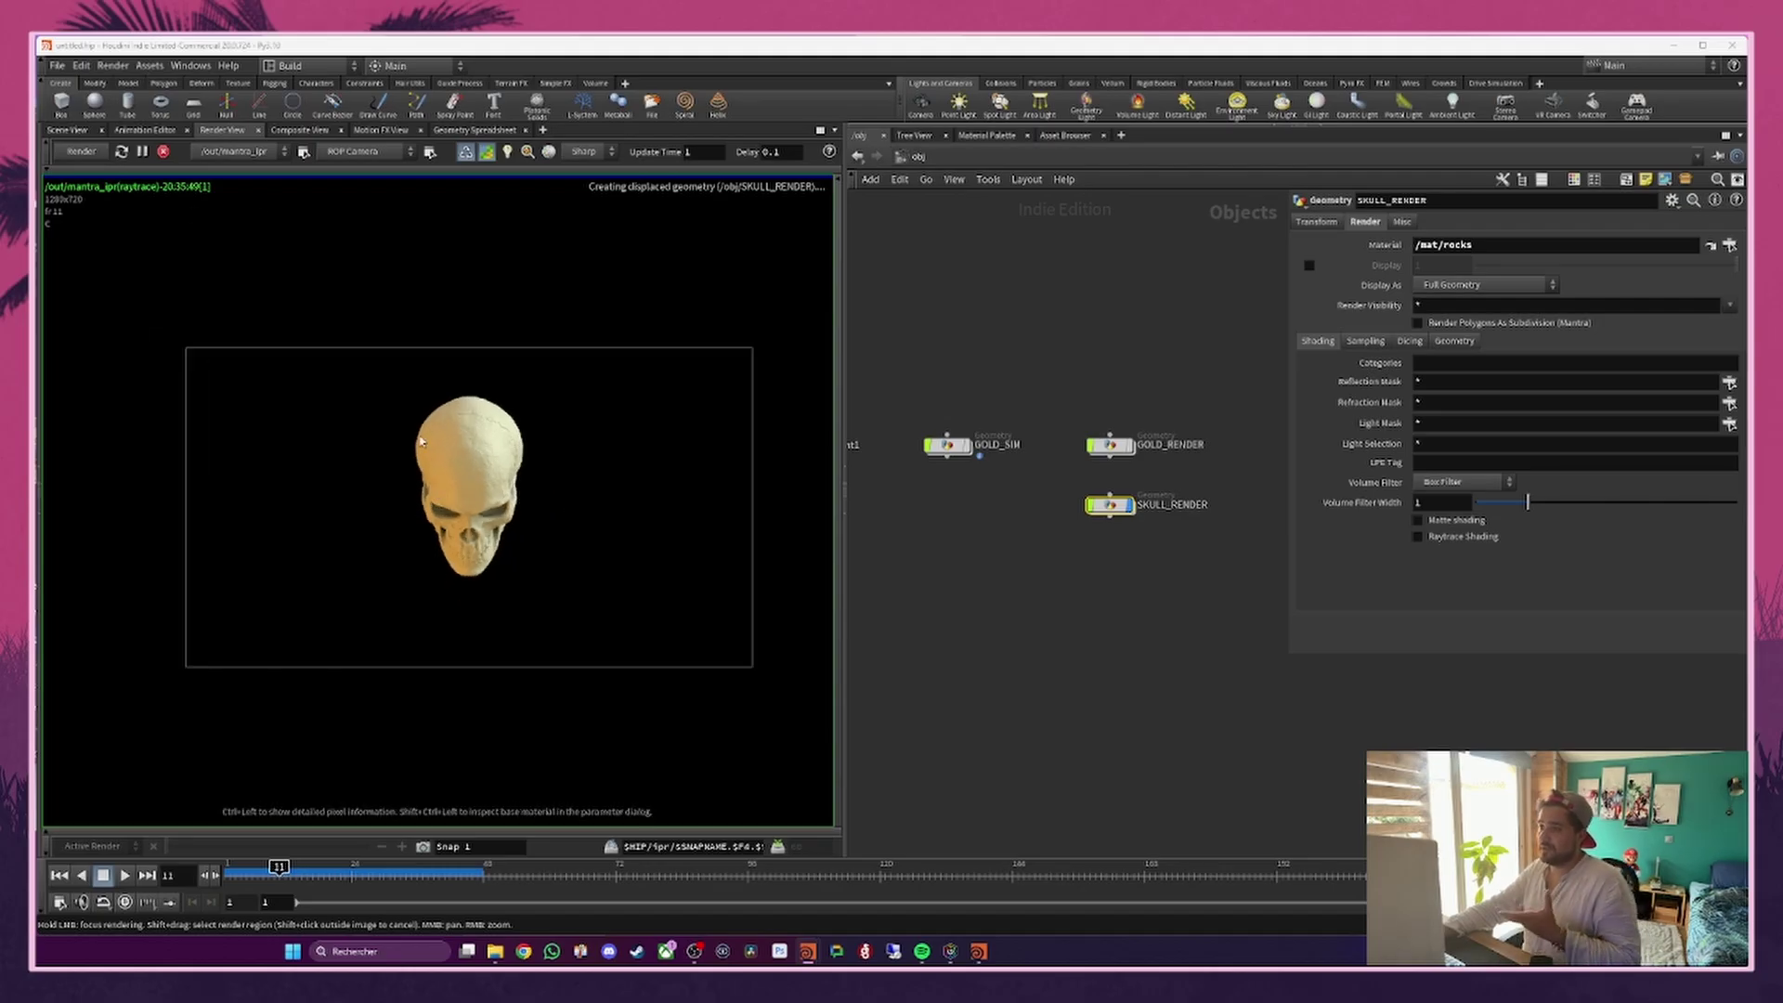
scroll(524, 488, up, 3)
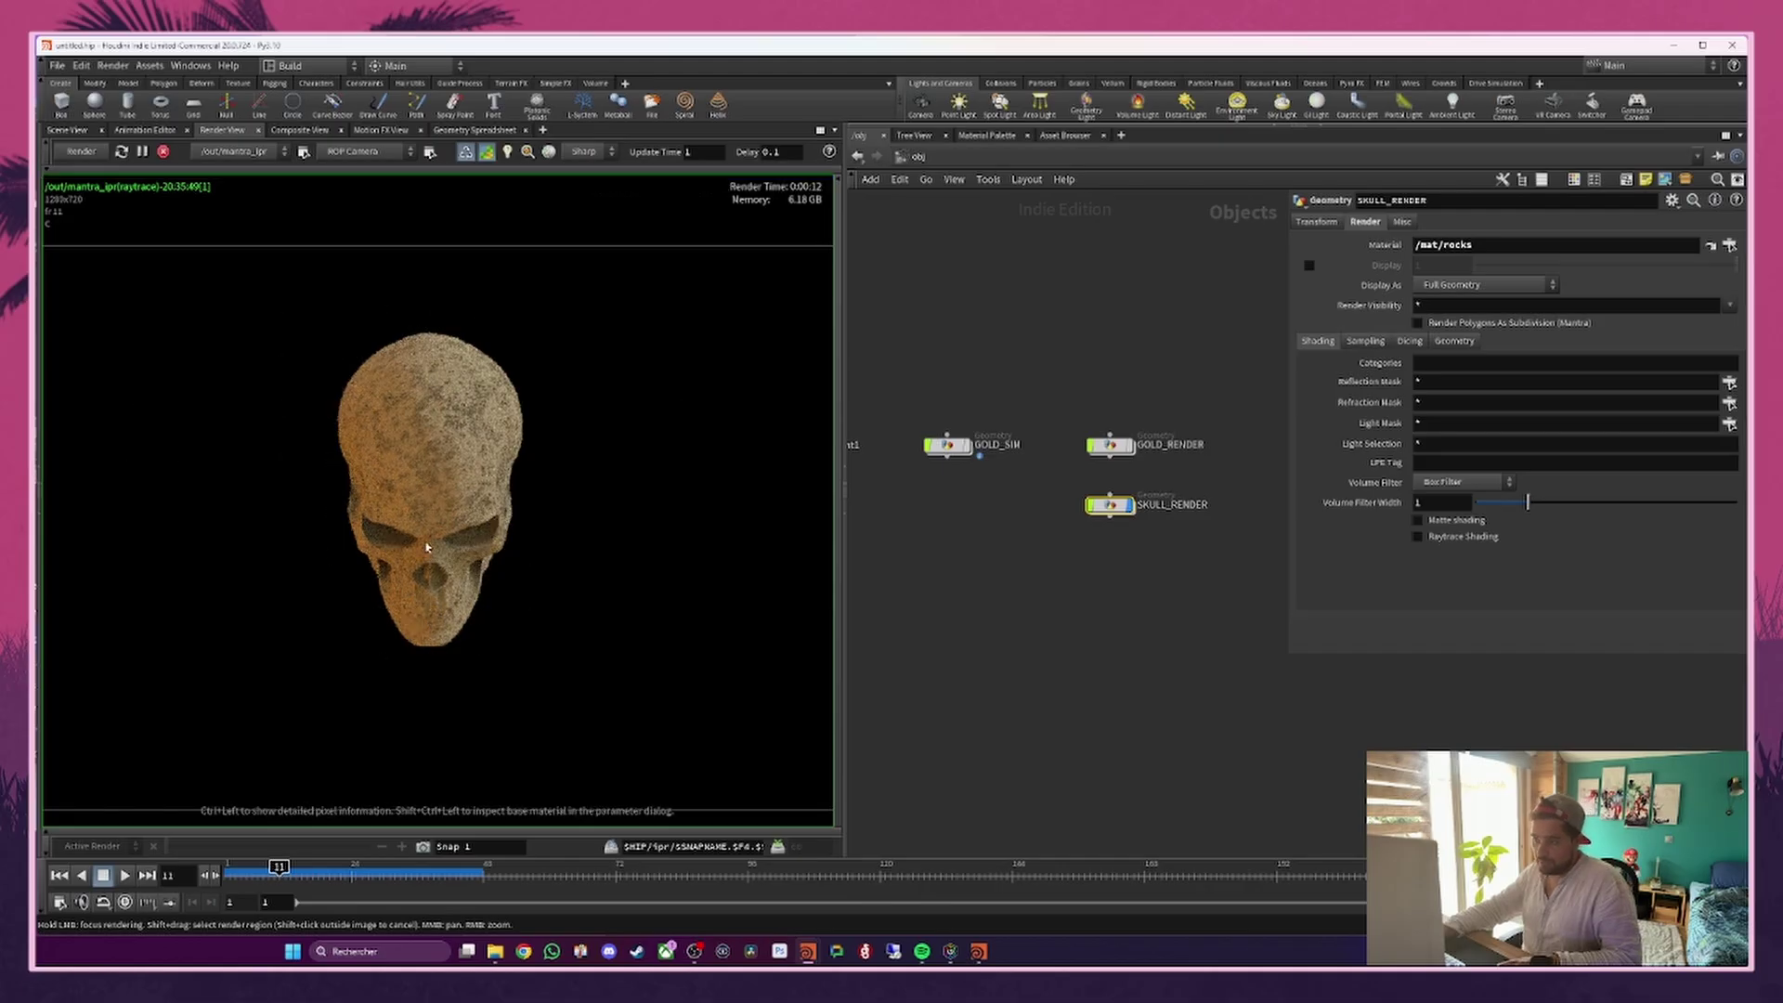
scroll(428, 529, up, 3)
Step: In the mat network, disable the rocks shader's base color texture, roughness texture and texture displacement
click(956, 156)
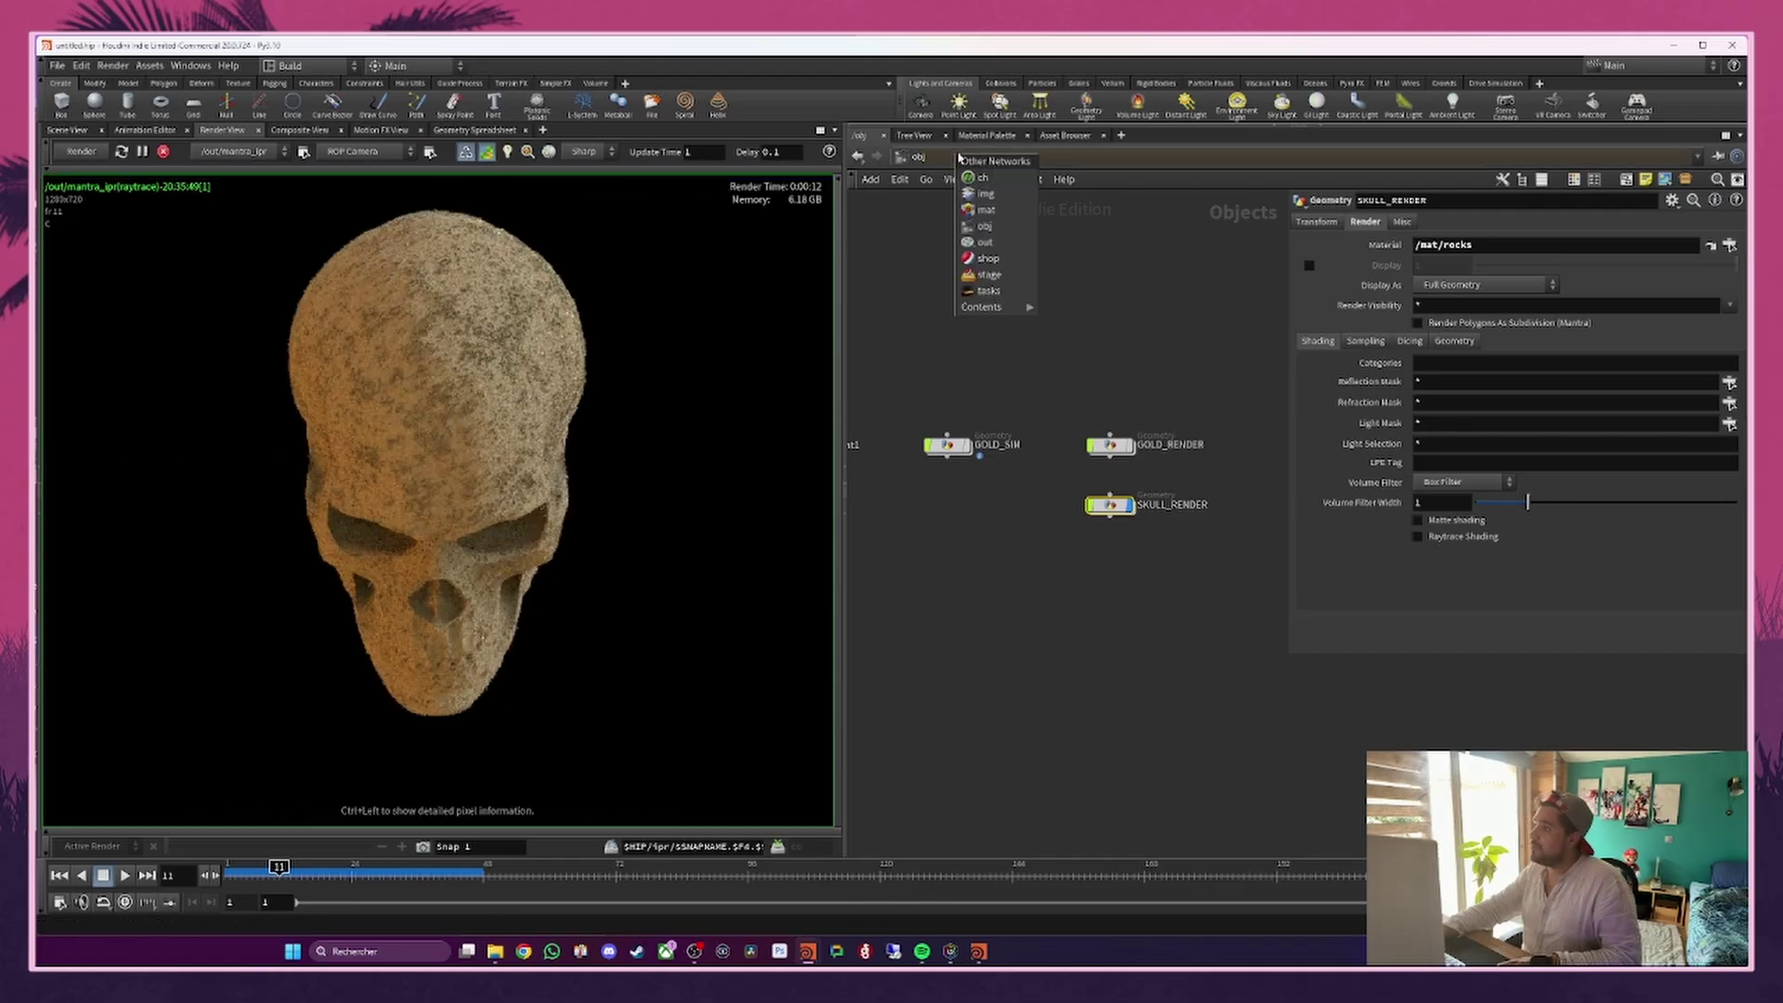
click(986, 209)
drag(1131, 353, 1207, 713)
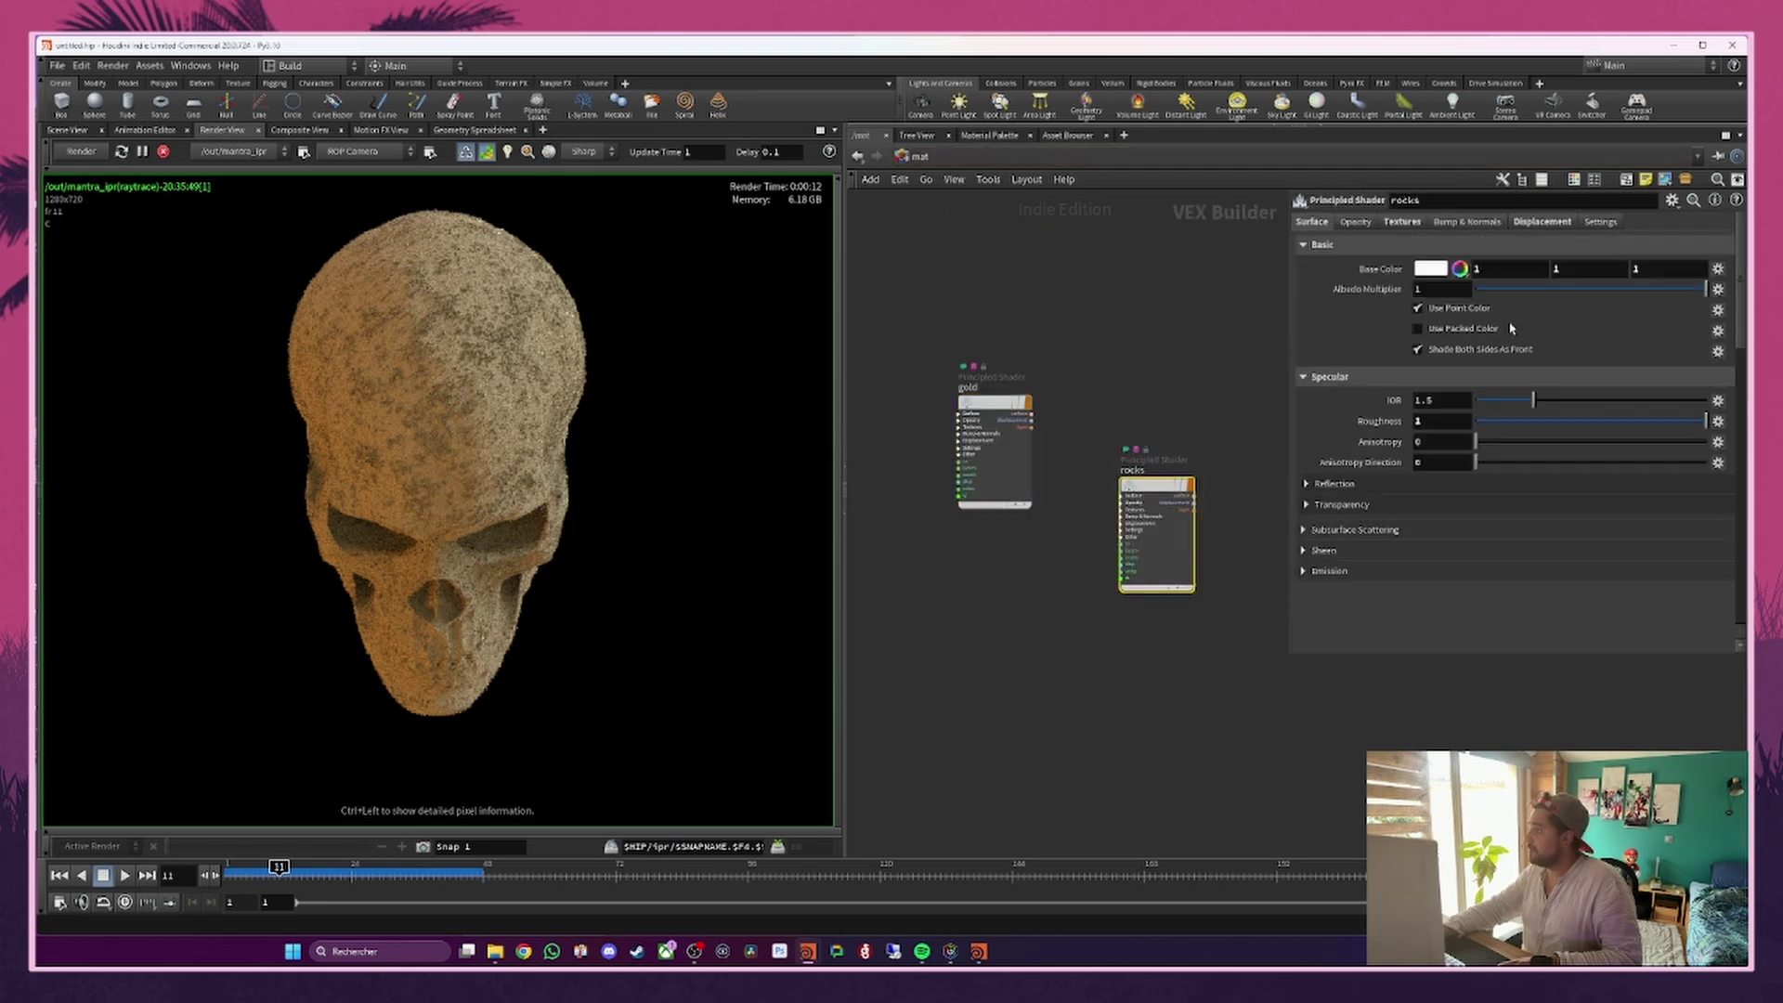
click(1404, 223)
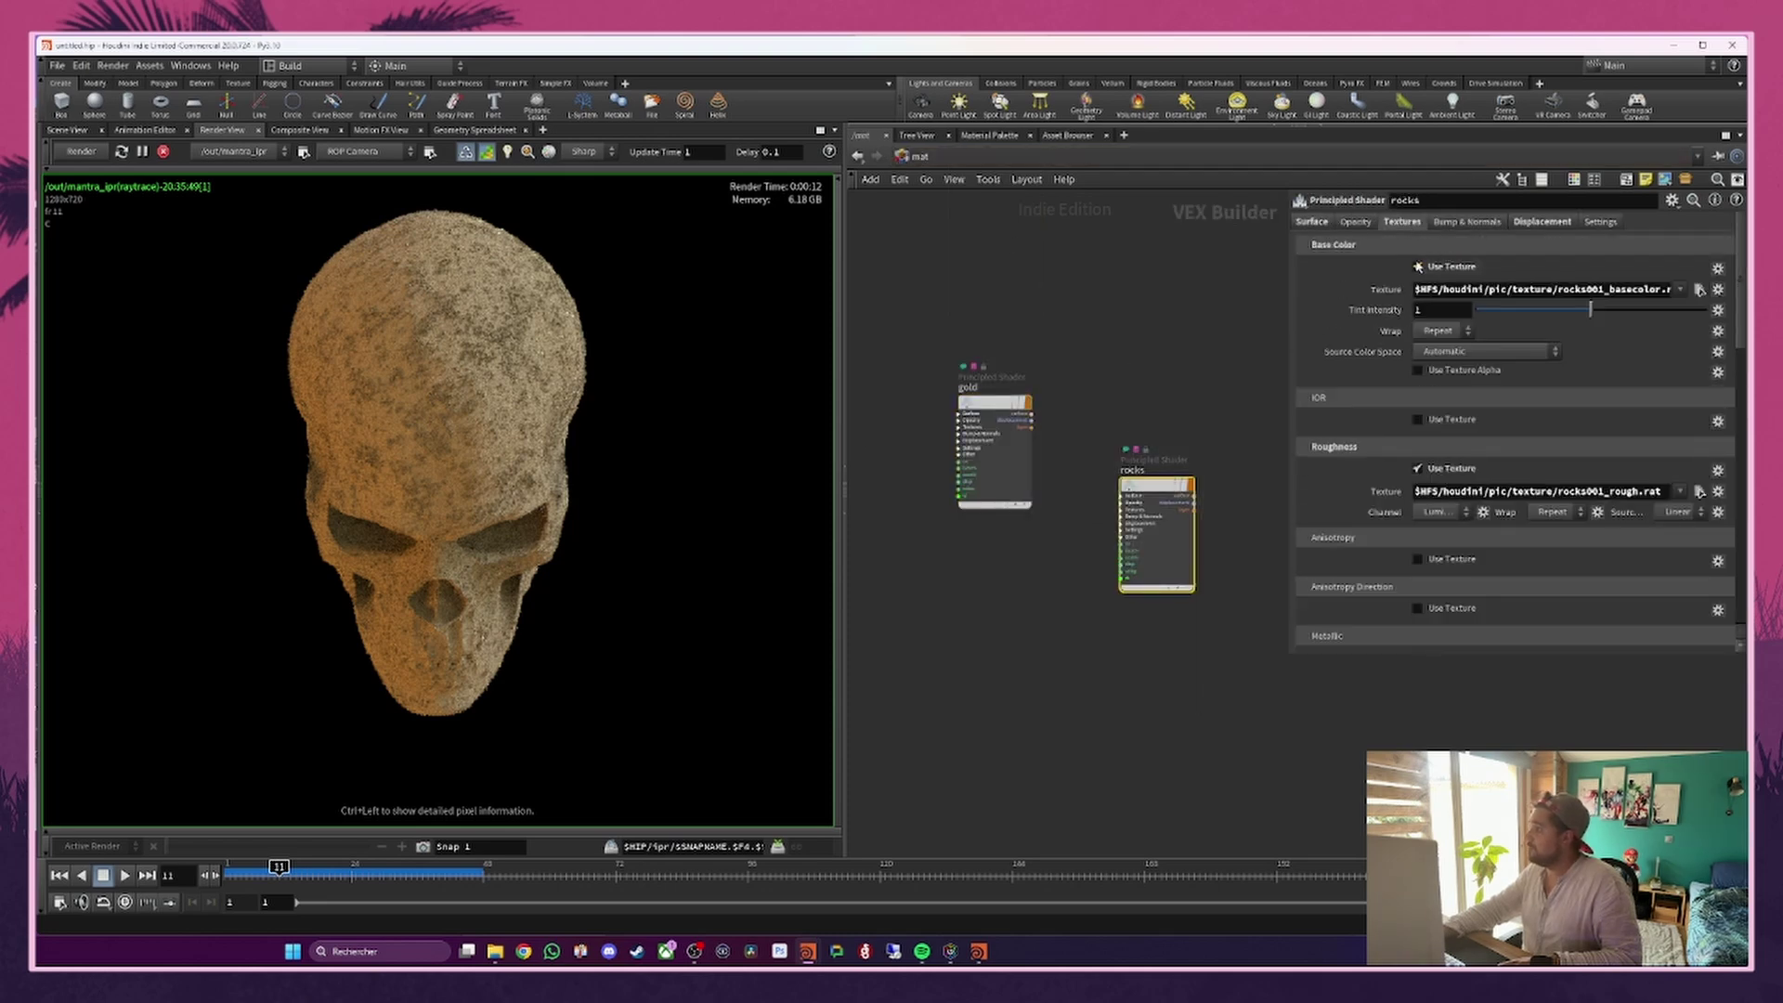
click(1417, 266)
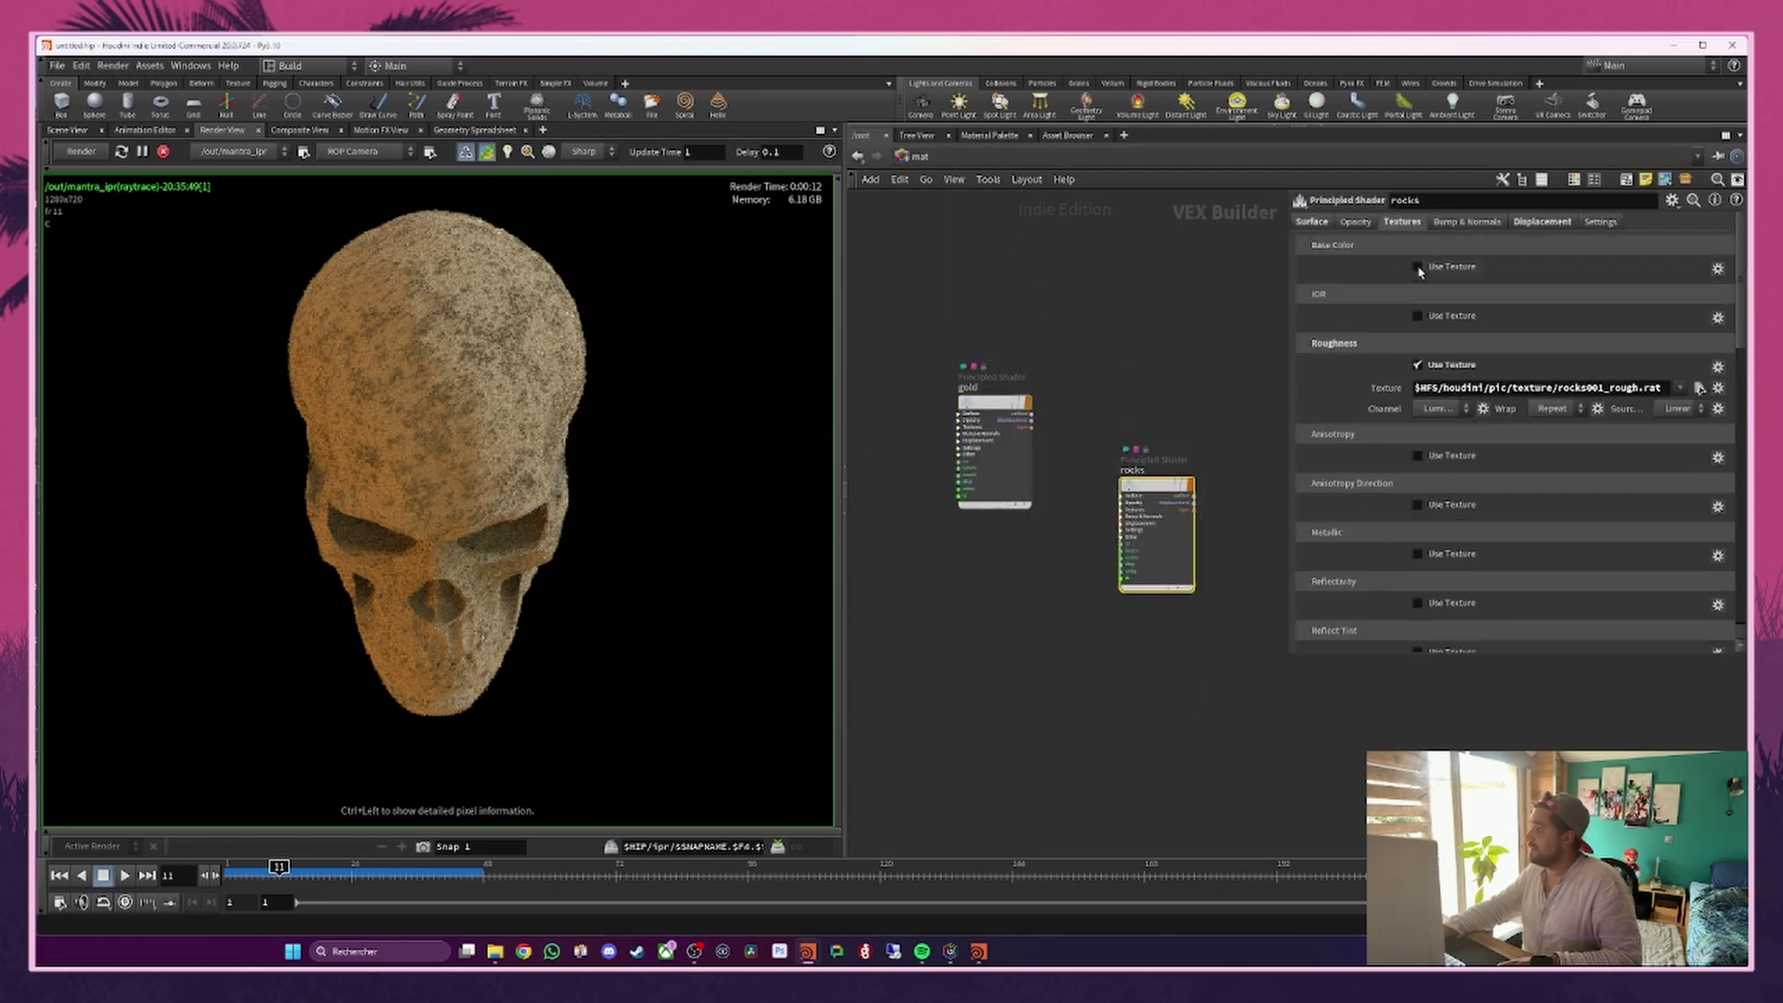
click(1418, 365)
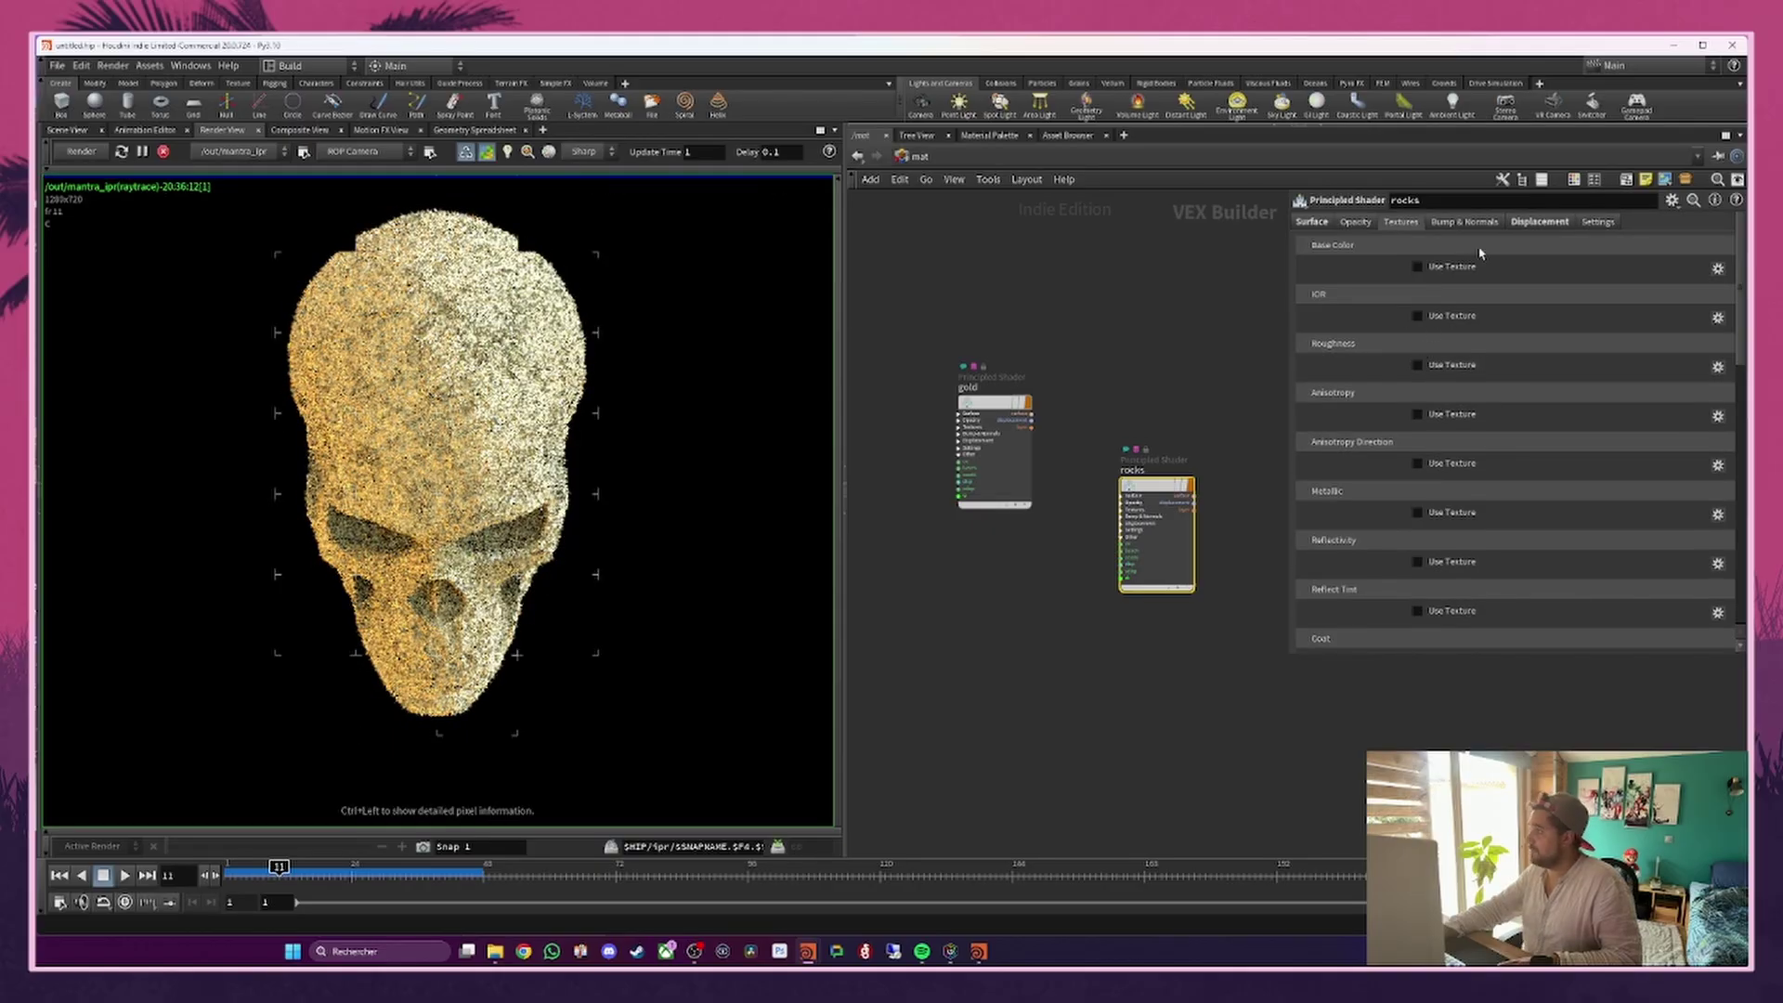
click(1540, 222)
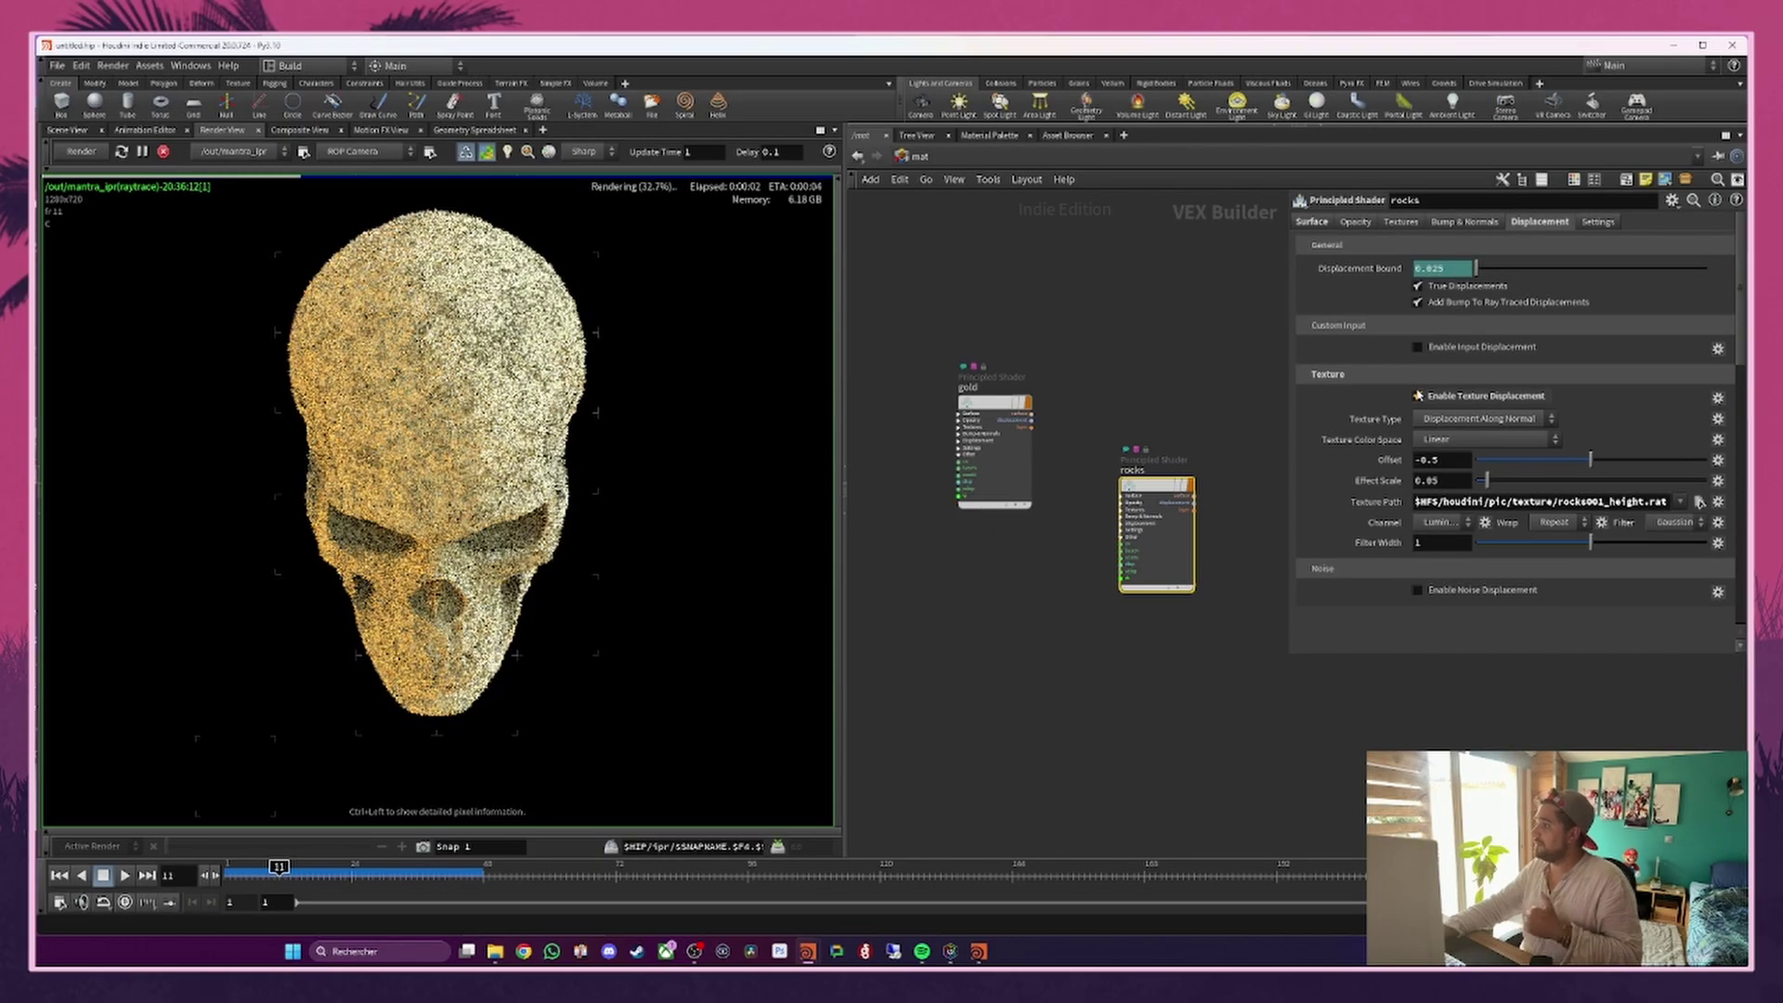
click(1417, 396)
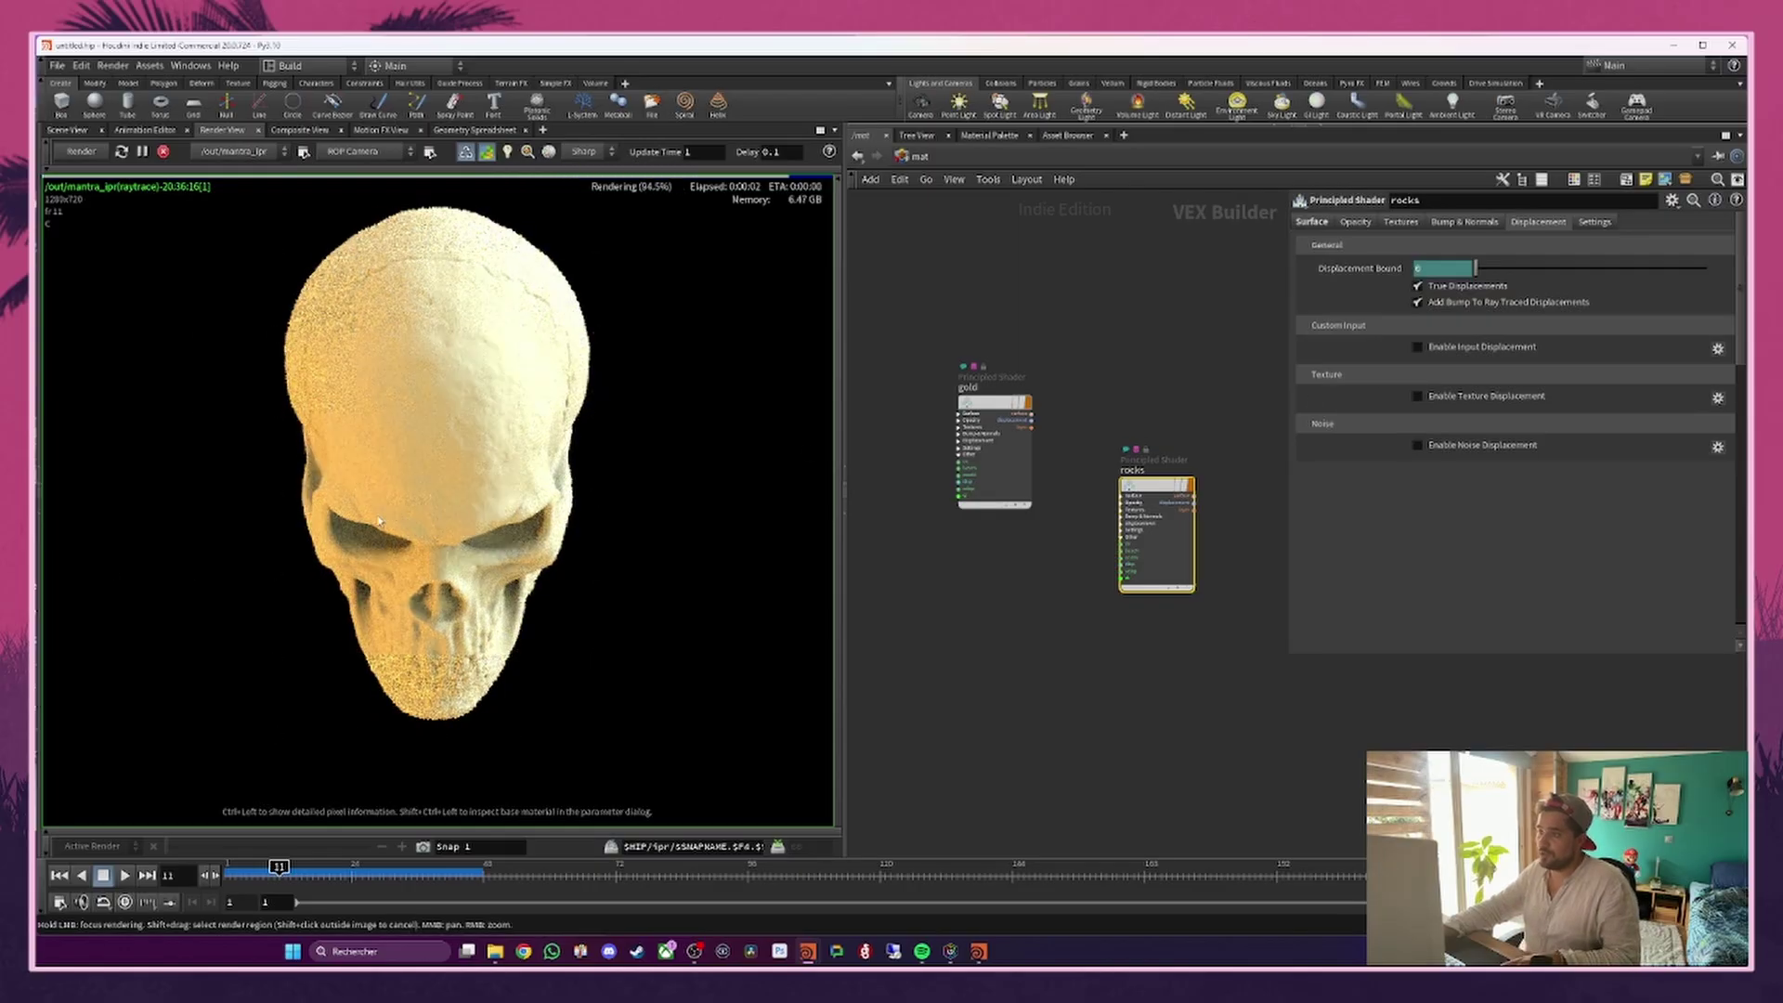
scroll(409, 534, down, 3)
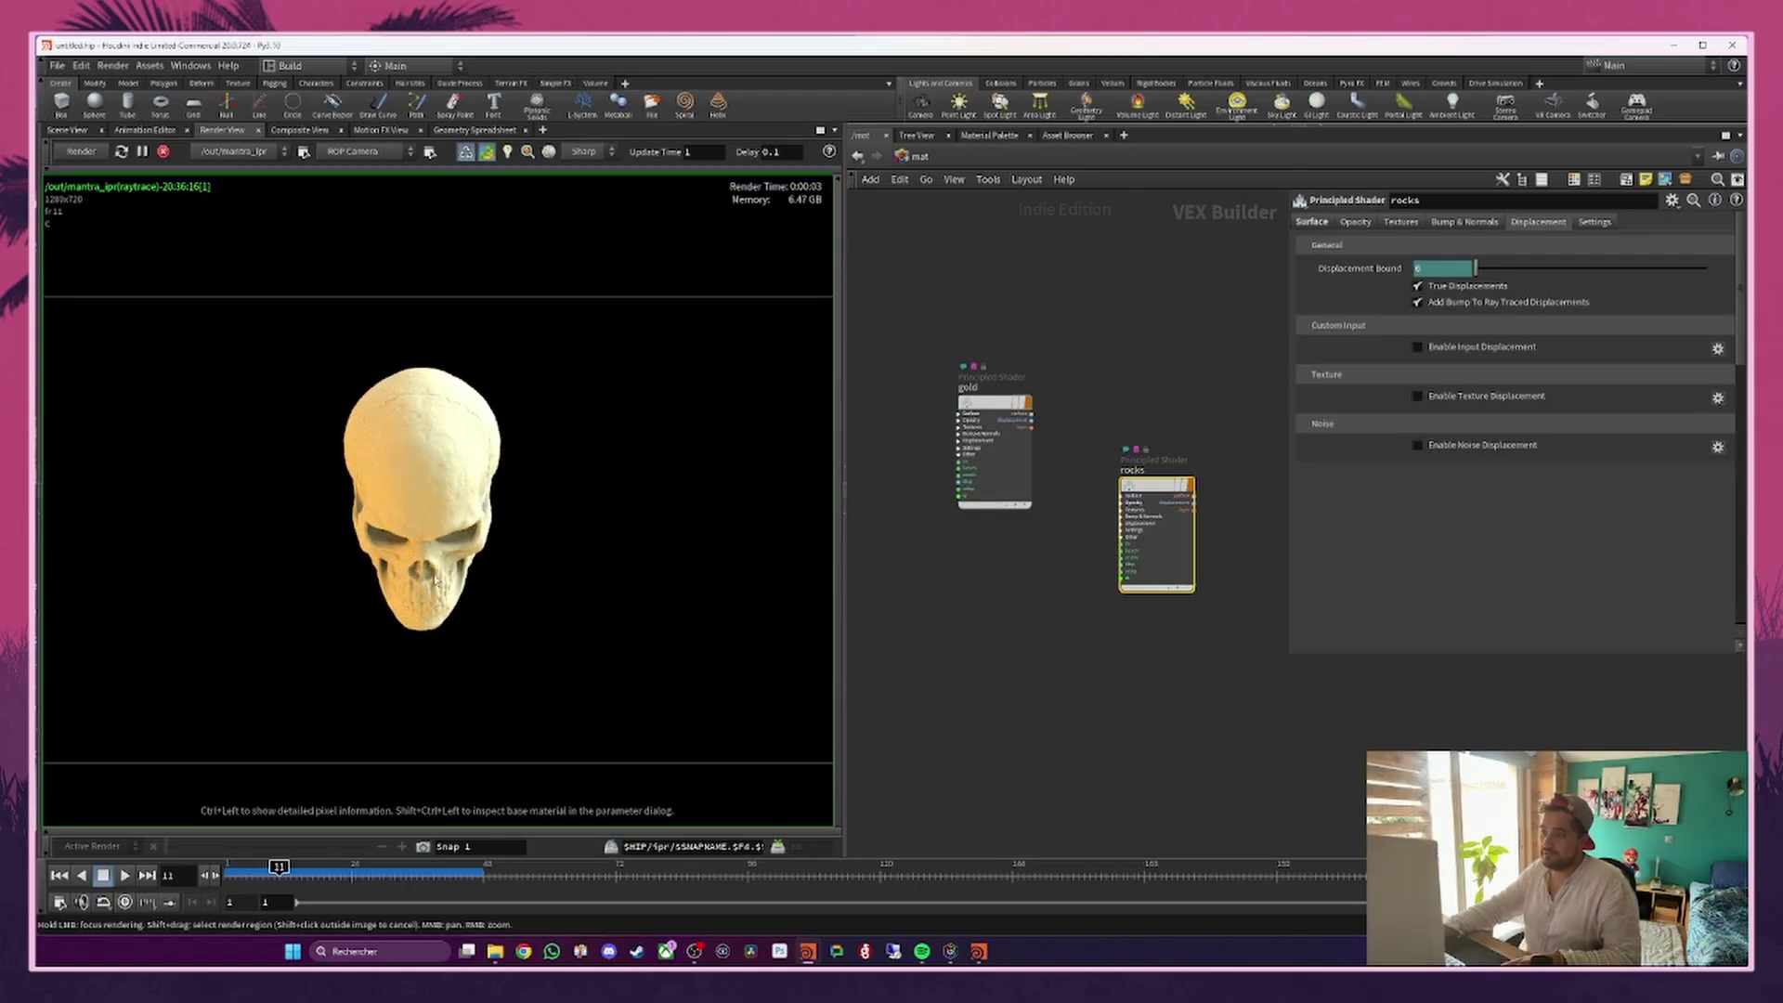
Step: Switch to the out network and set mantra_ipr's valid frame range to Render Frame Range
click(934, 156)
click(967, 247)
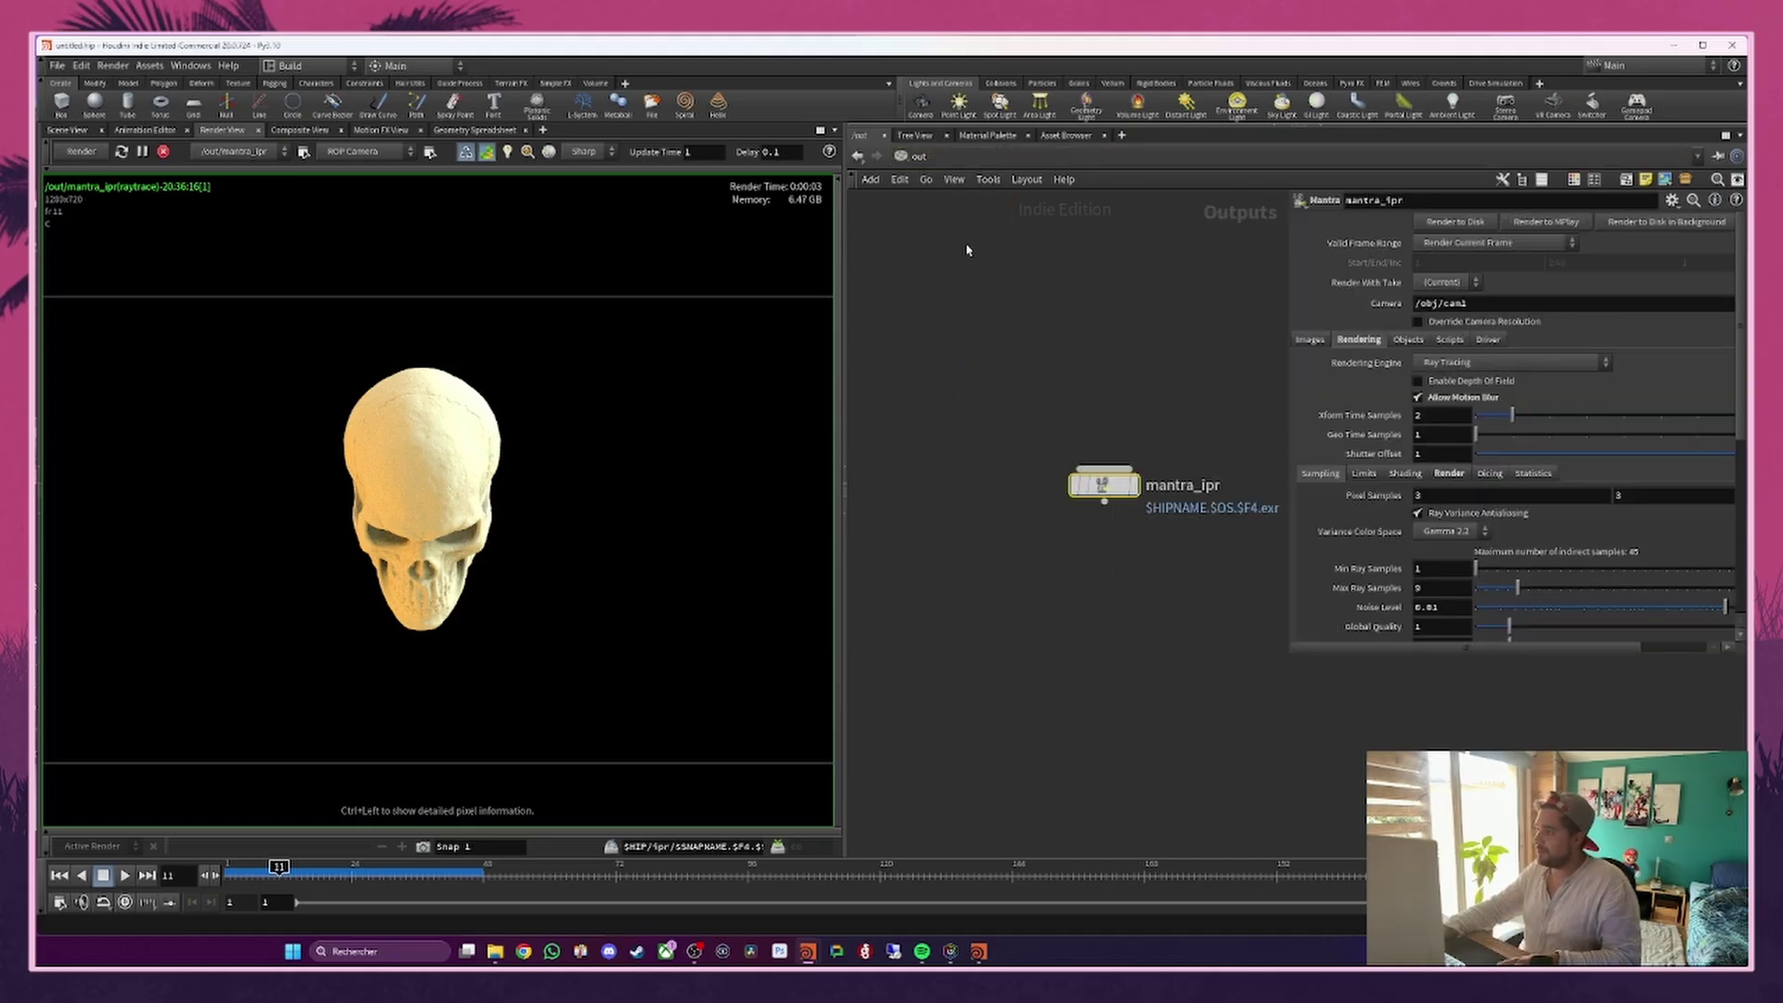
drag(1065, 468, 1174, 560)
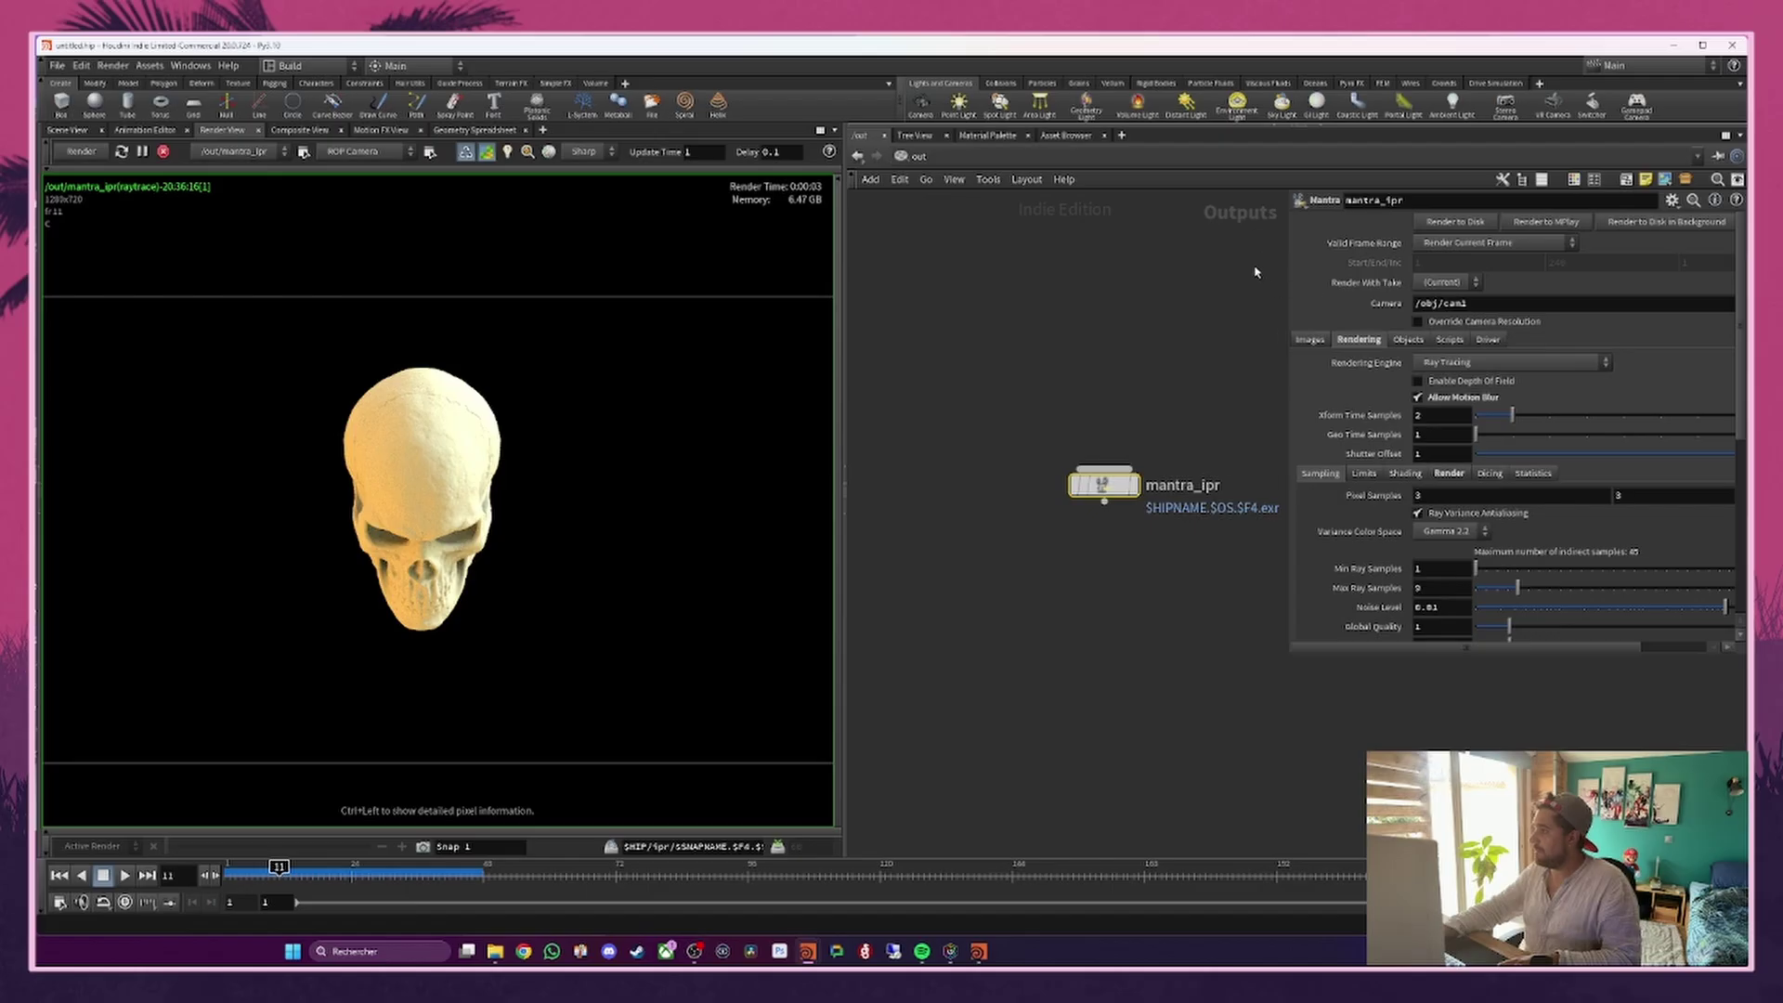
click(1489, 242)
click(1489, 260)
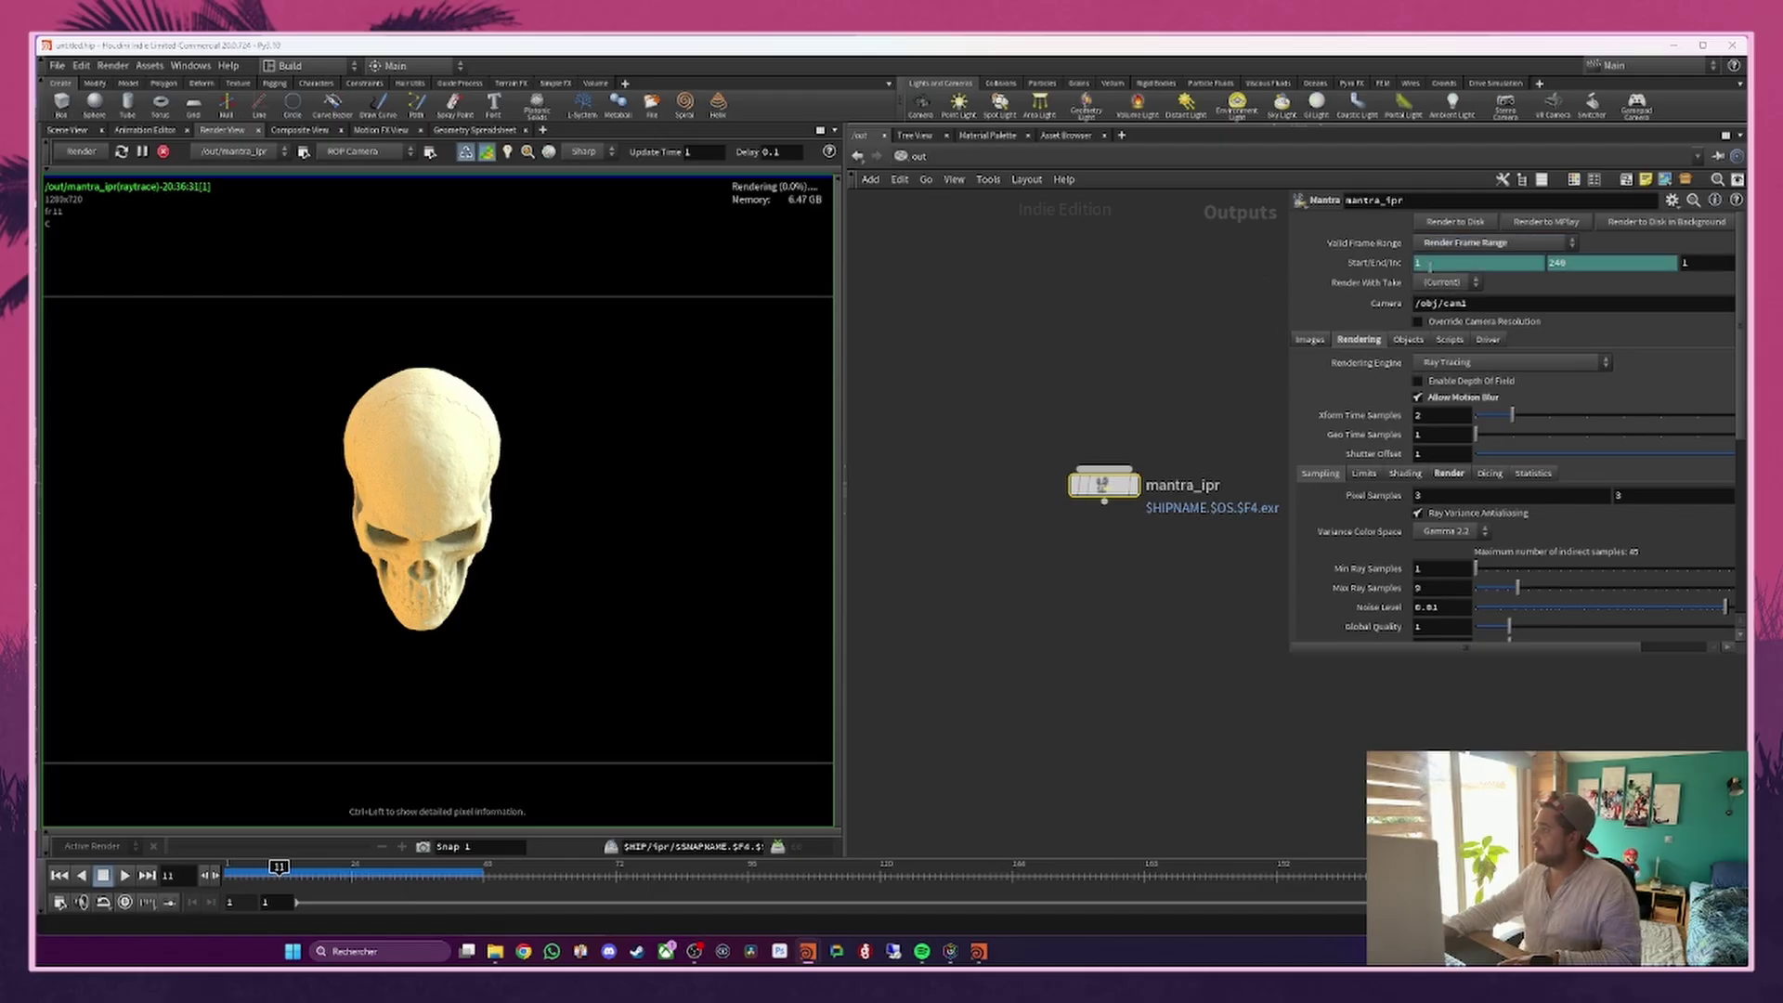
Step: Return to the obj network, display GOLD_RENDER again and stop the preview render
click(918, 156)
click(948, 228)
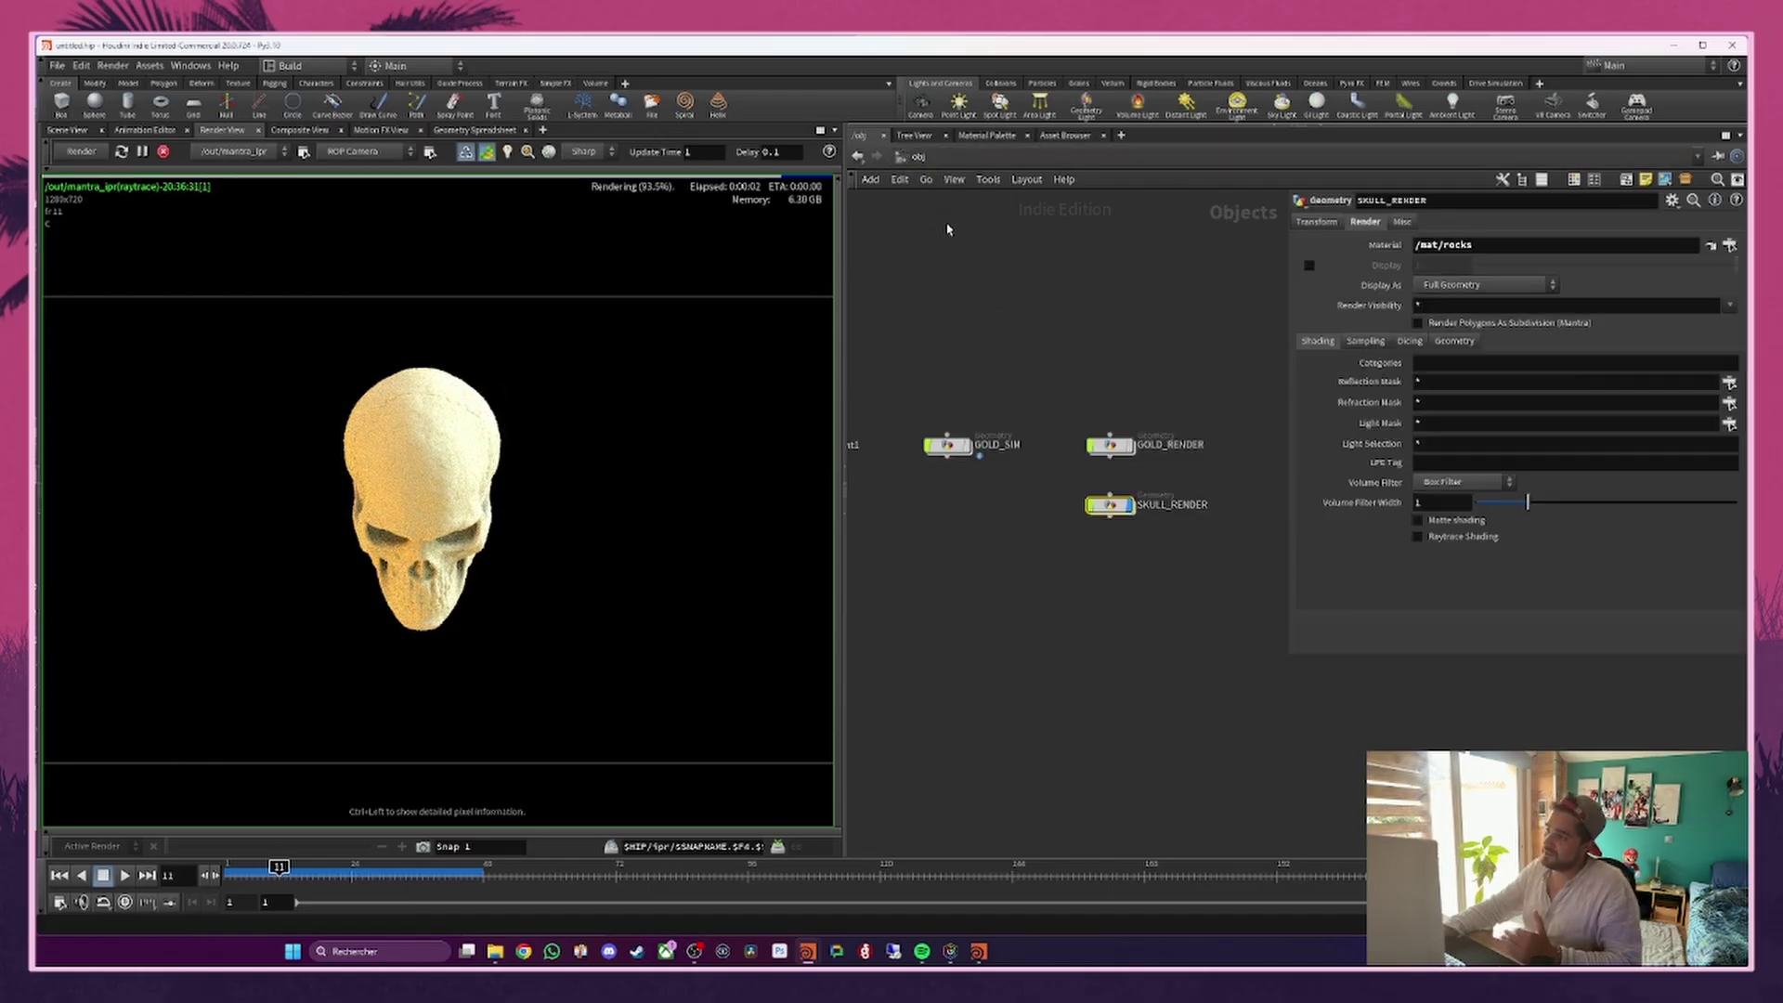
click(1128, 448)
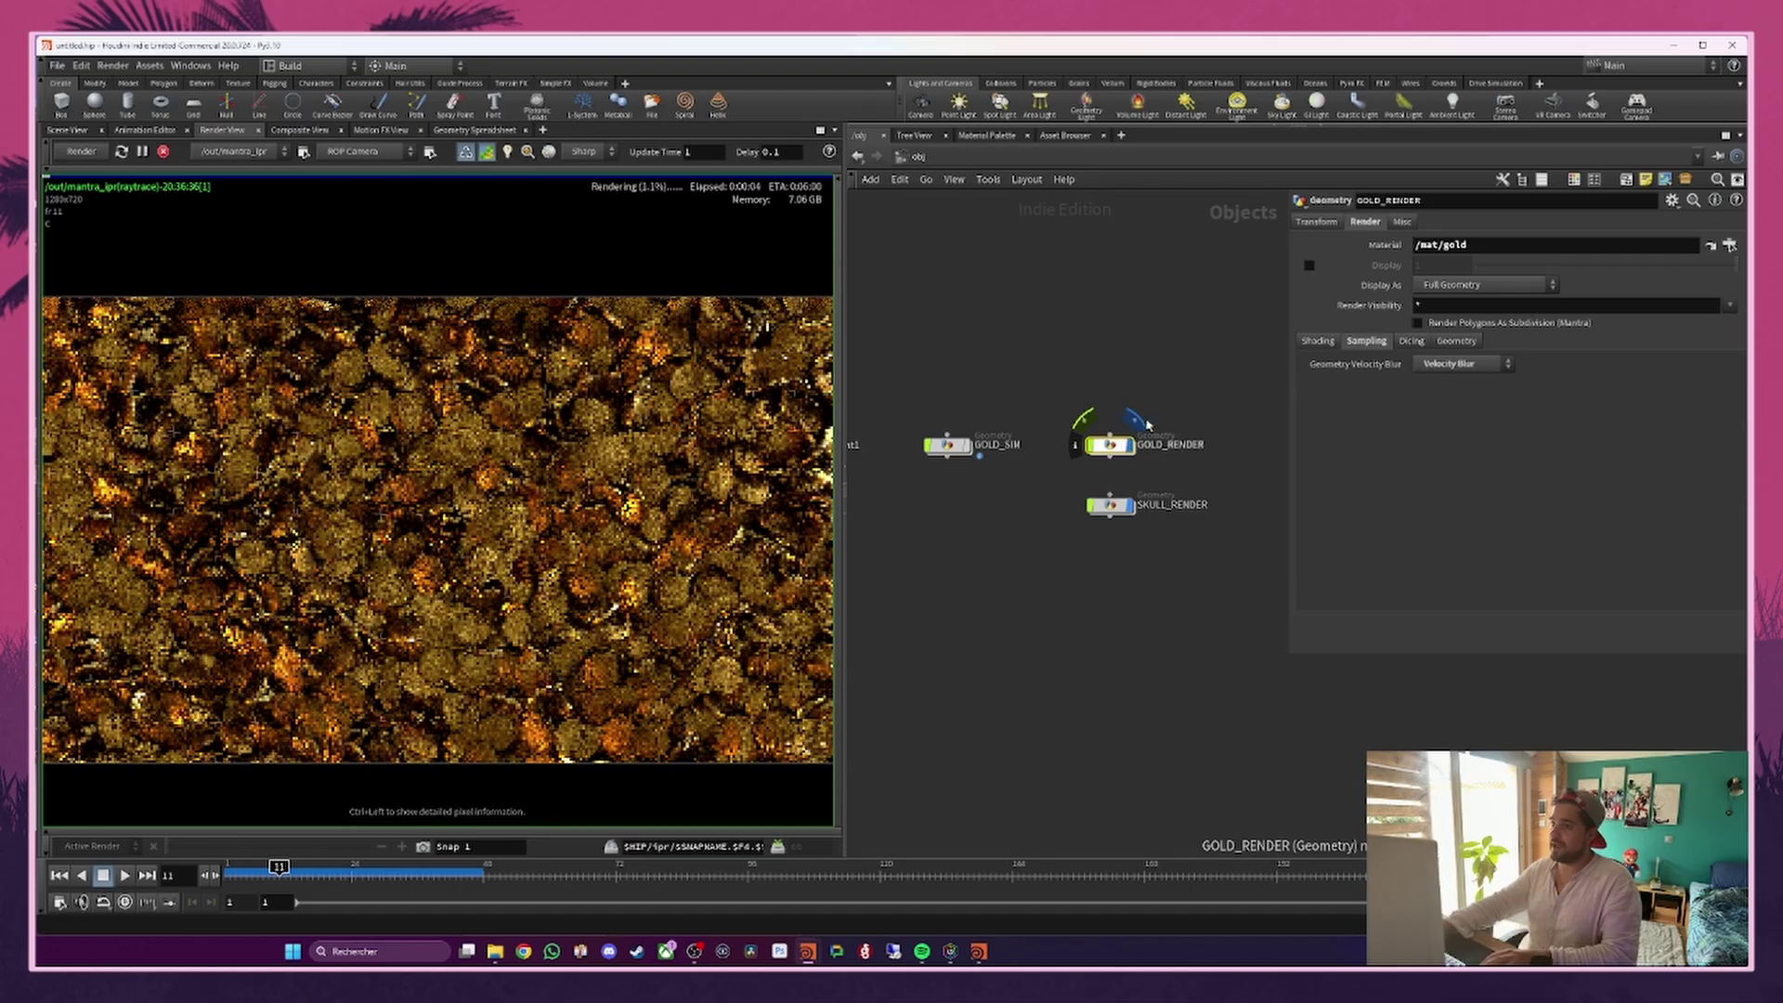
click(163, 153)
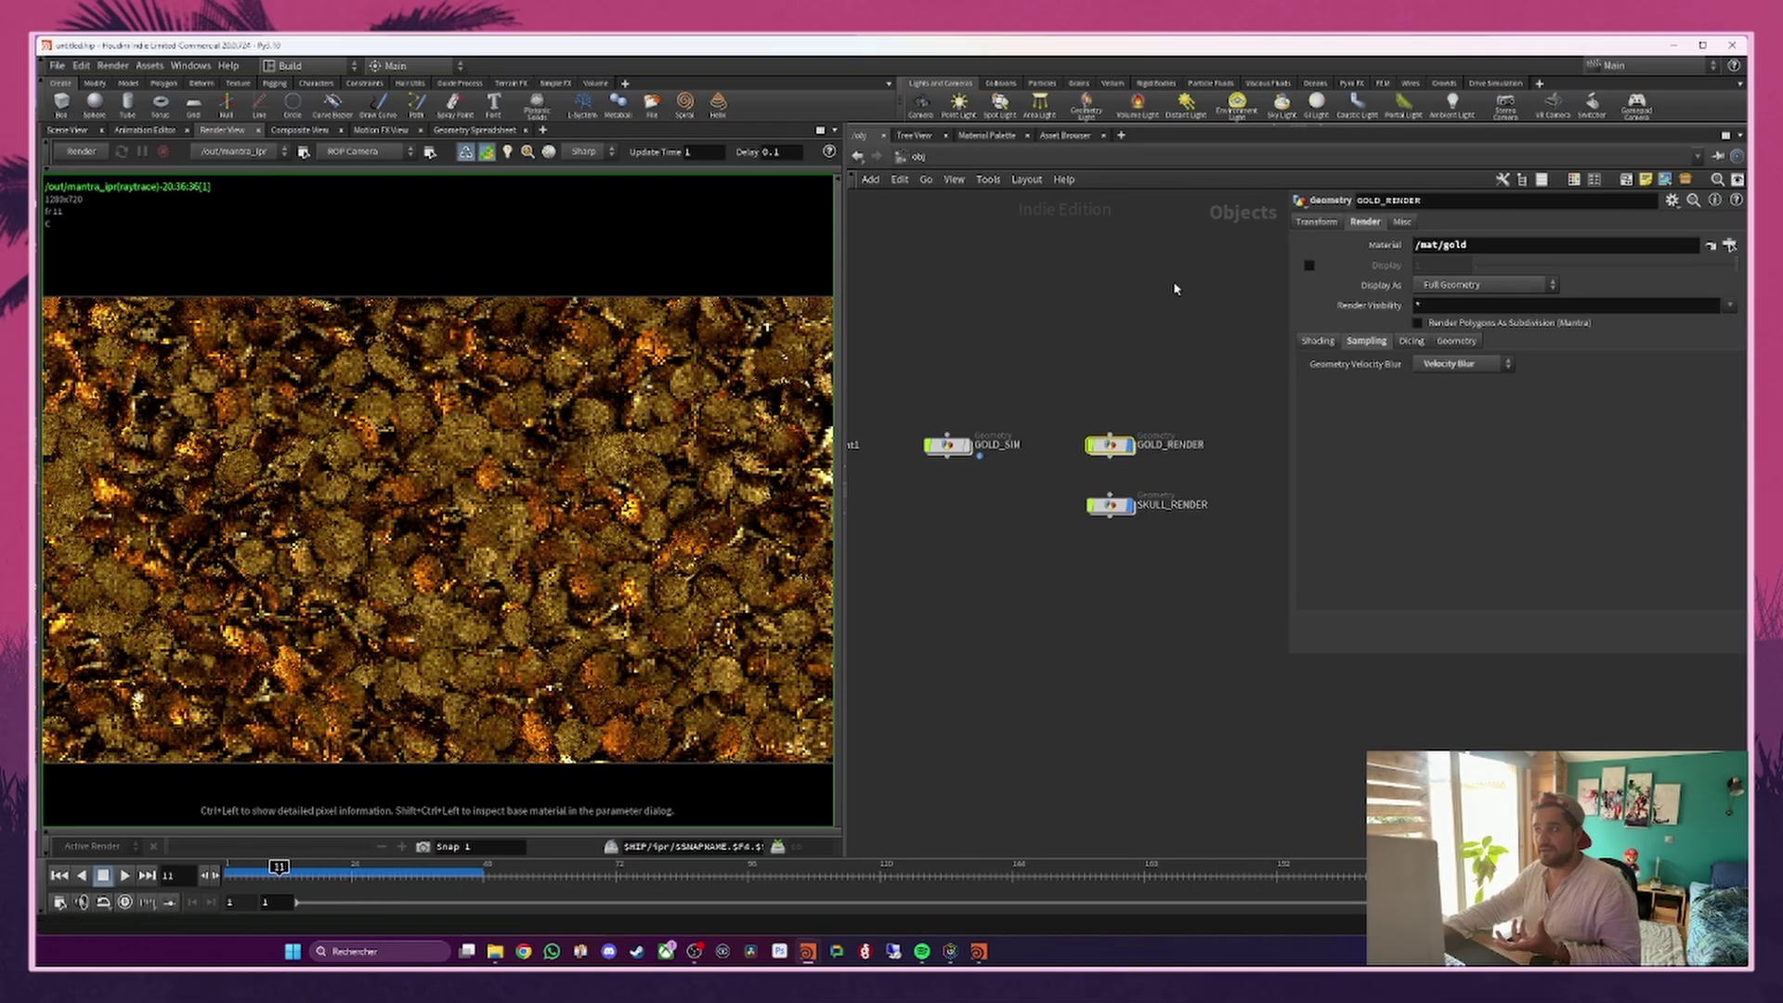
Step: In the out network, choose Render Frame Range for mantra_ipr and set its camera to /obj/SHOT_001
click(940, 157)
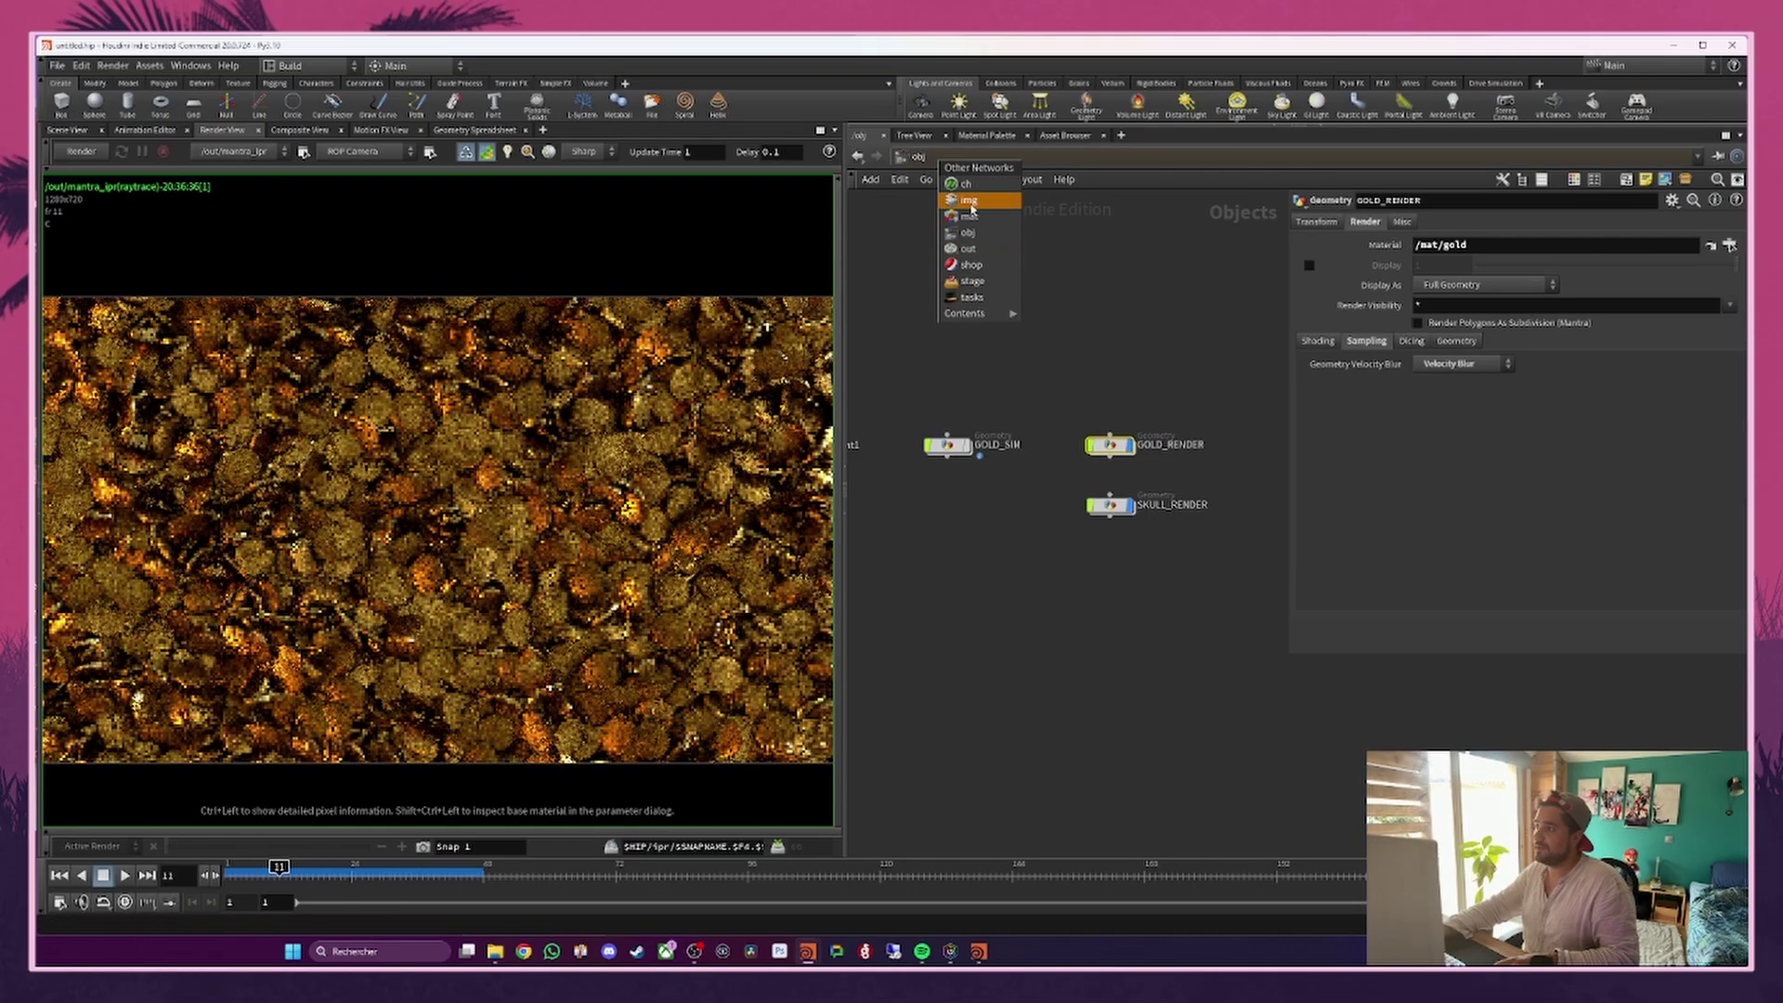
click(972, 248)
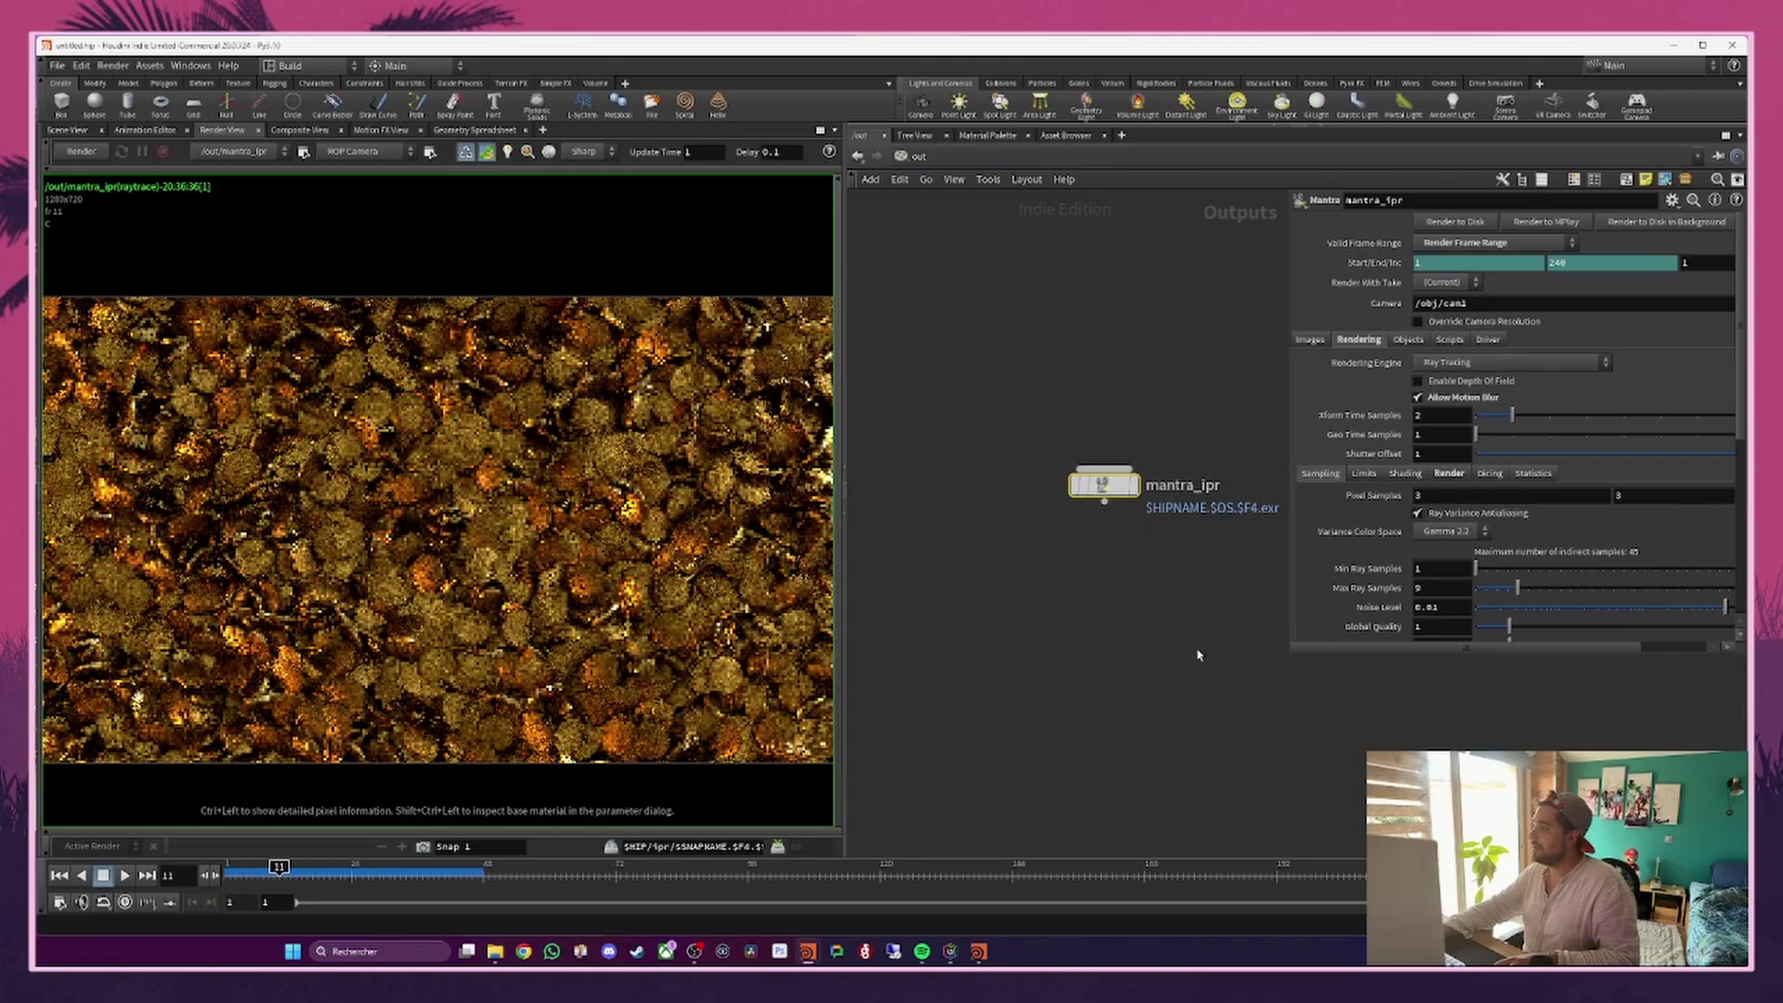
click(1507, 242)
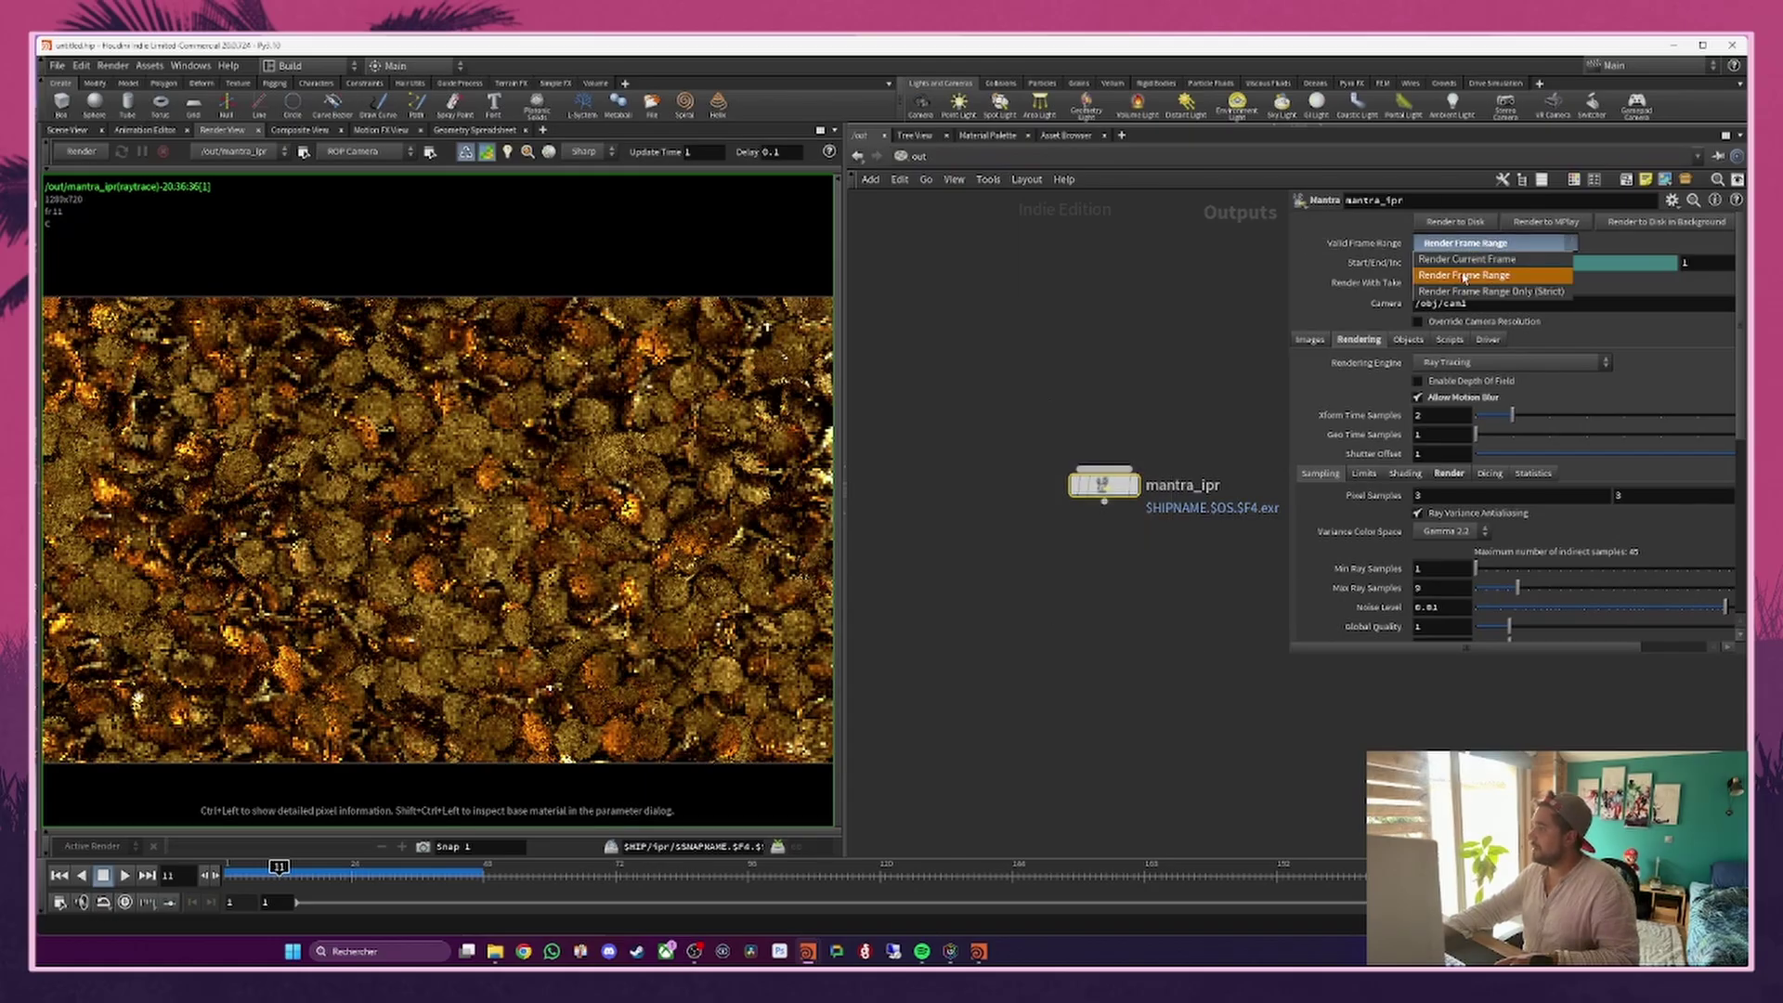
click(1461, 276)
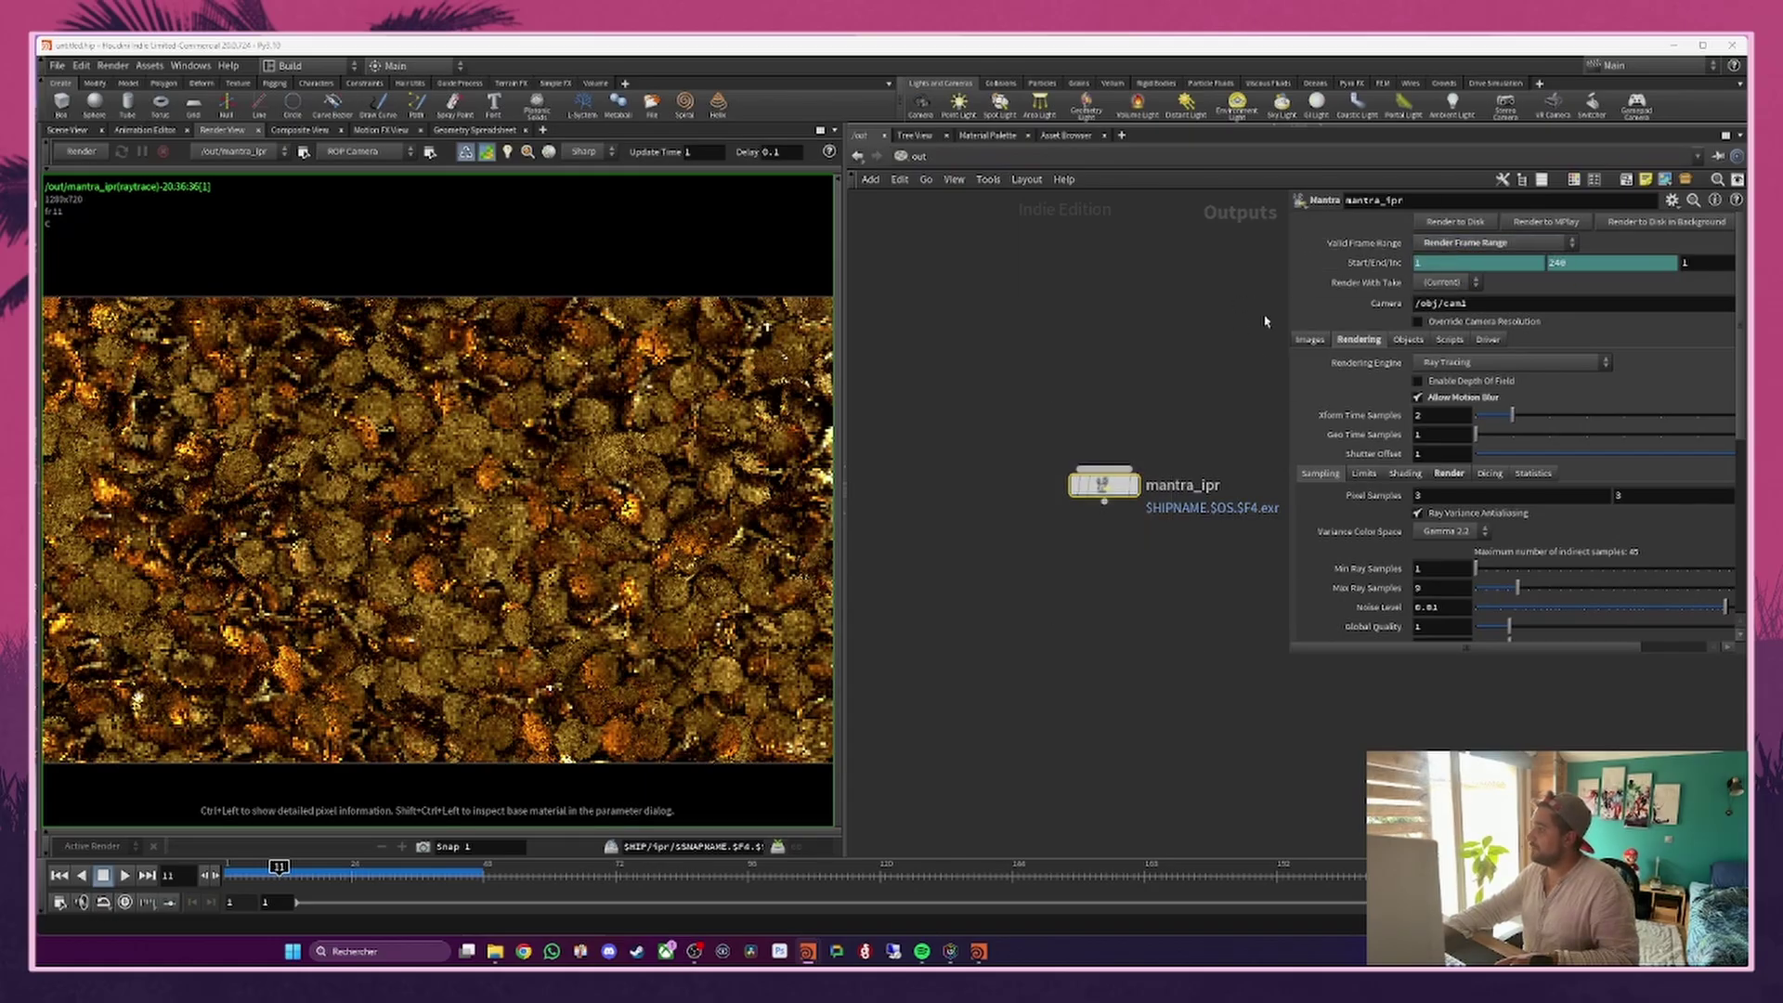
drag(1285, 297, 1135, 303)
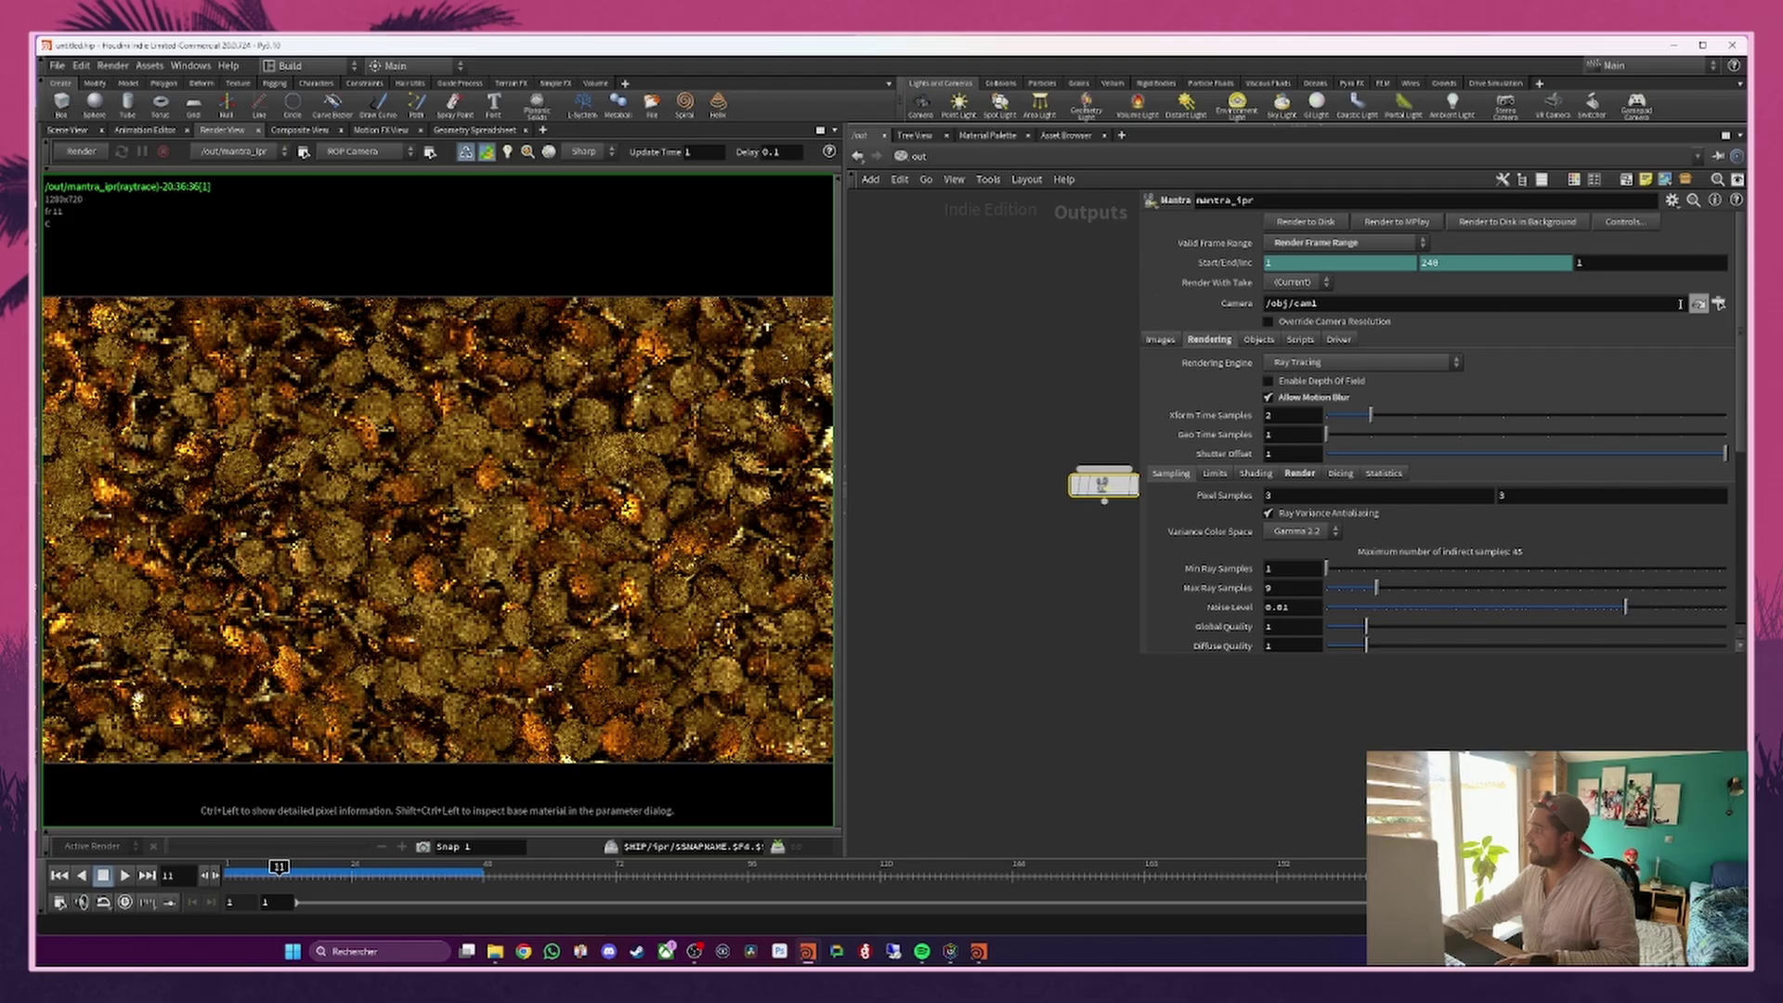
click(1718, 305)
double_click(1603, 240)
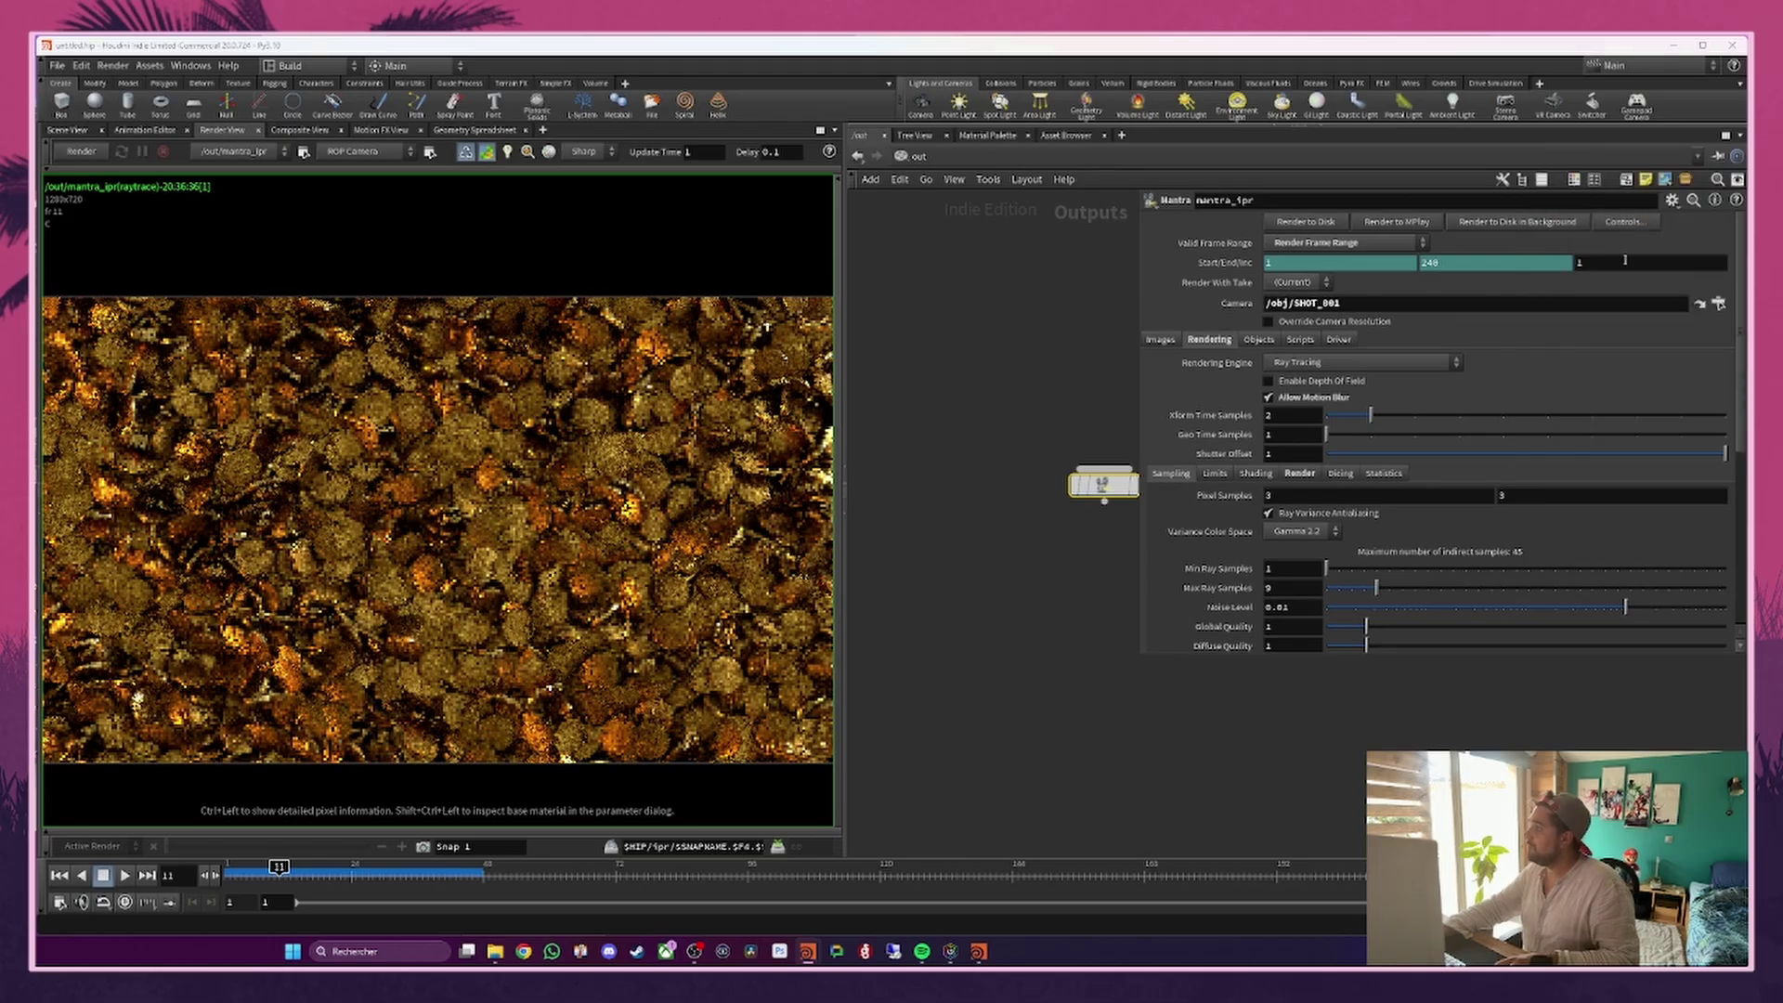
Step: Go to the SHOT_001 camera's view settings and set its resolution to 1920 by 1080
click(1698, 306)
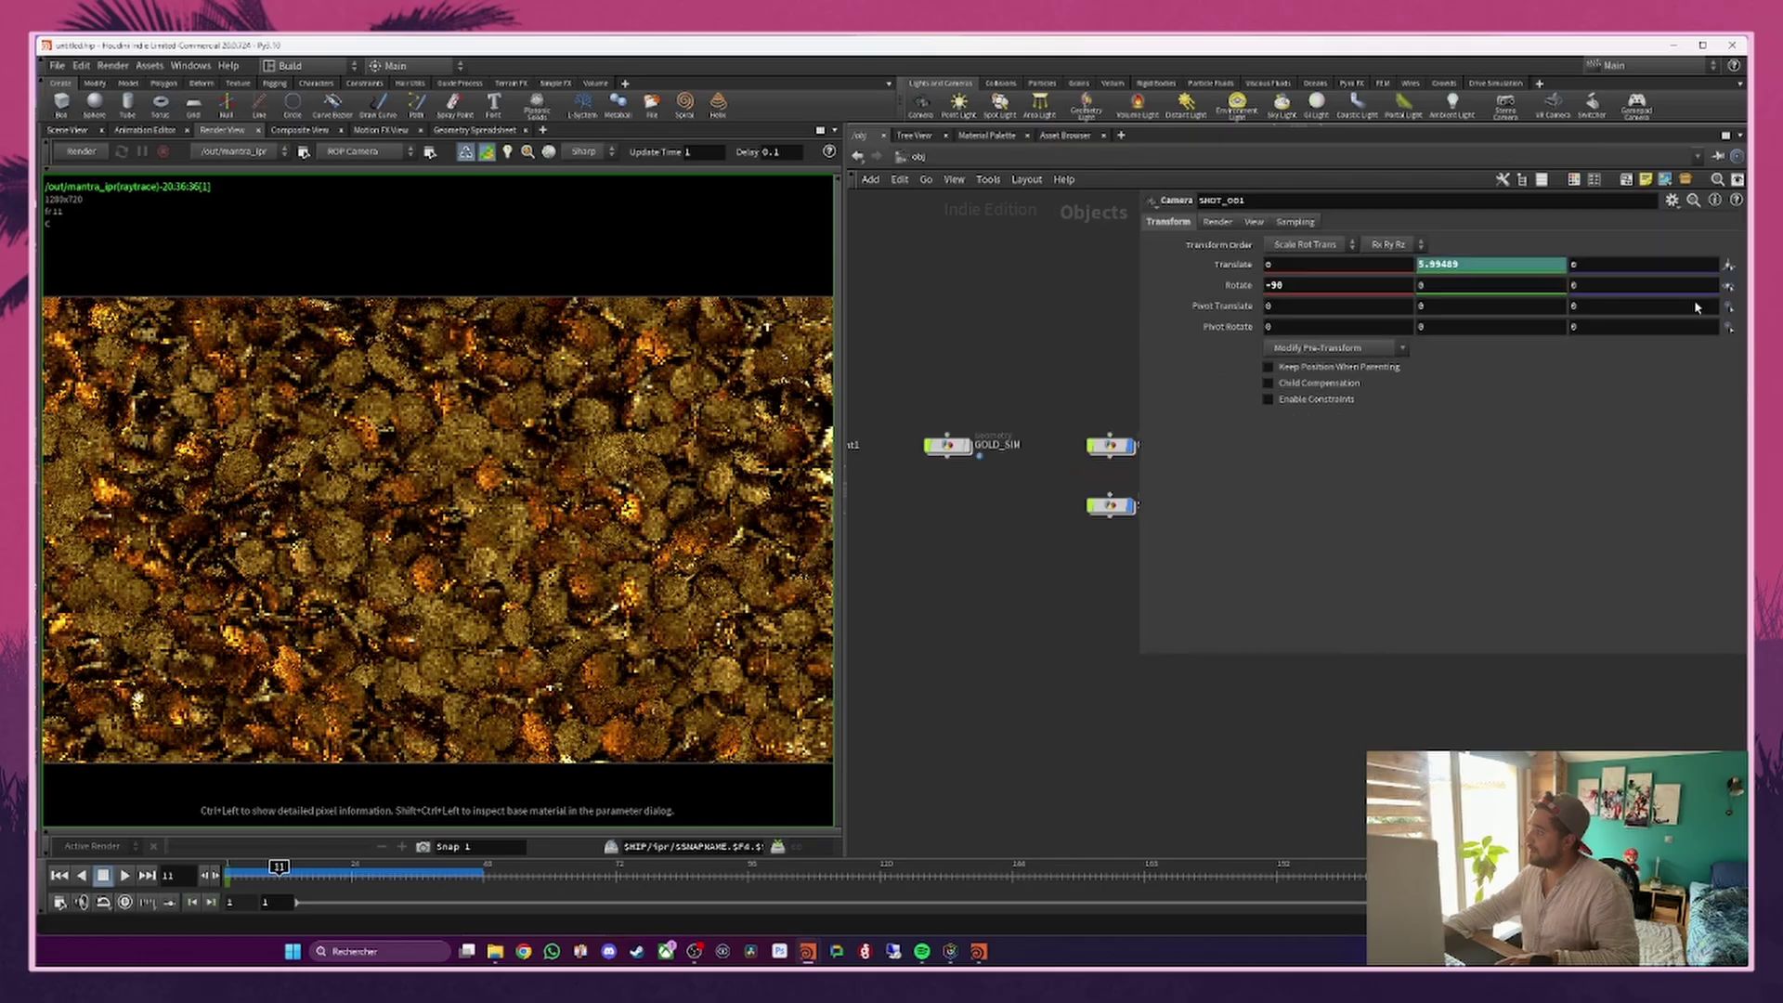
click(1254, 222)
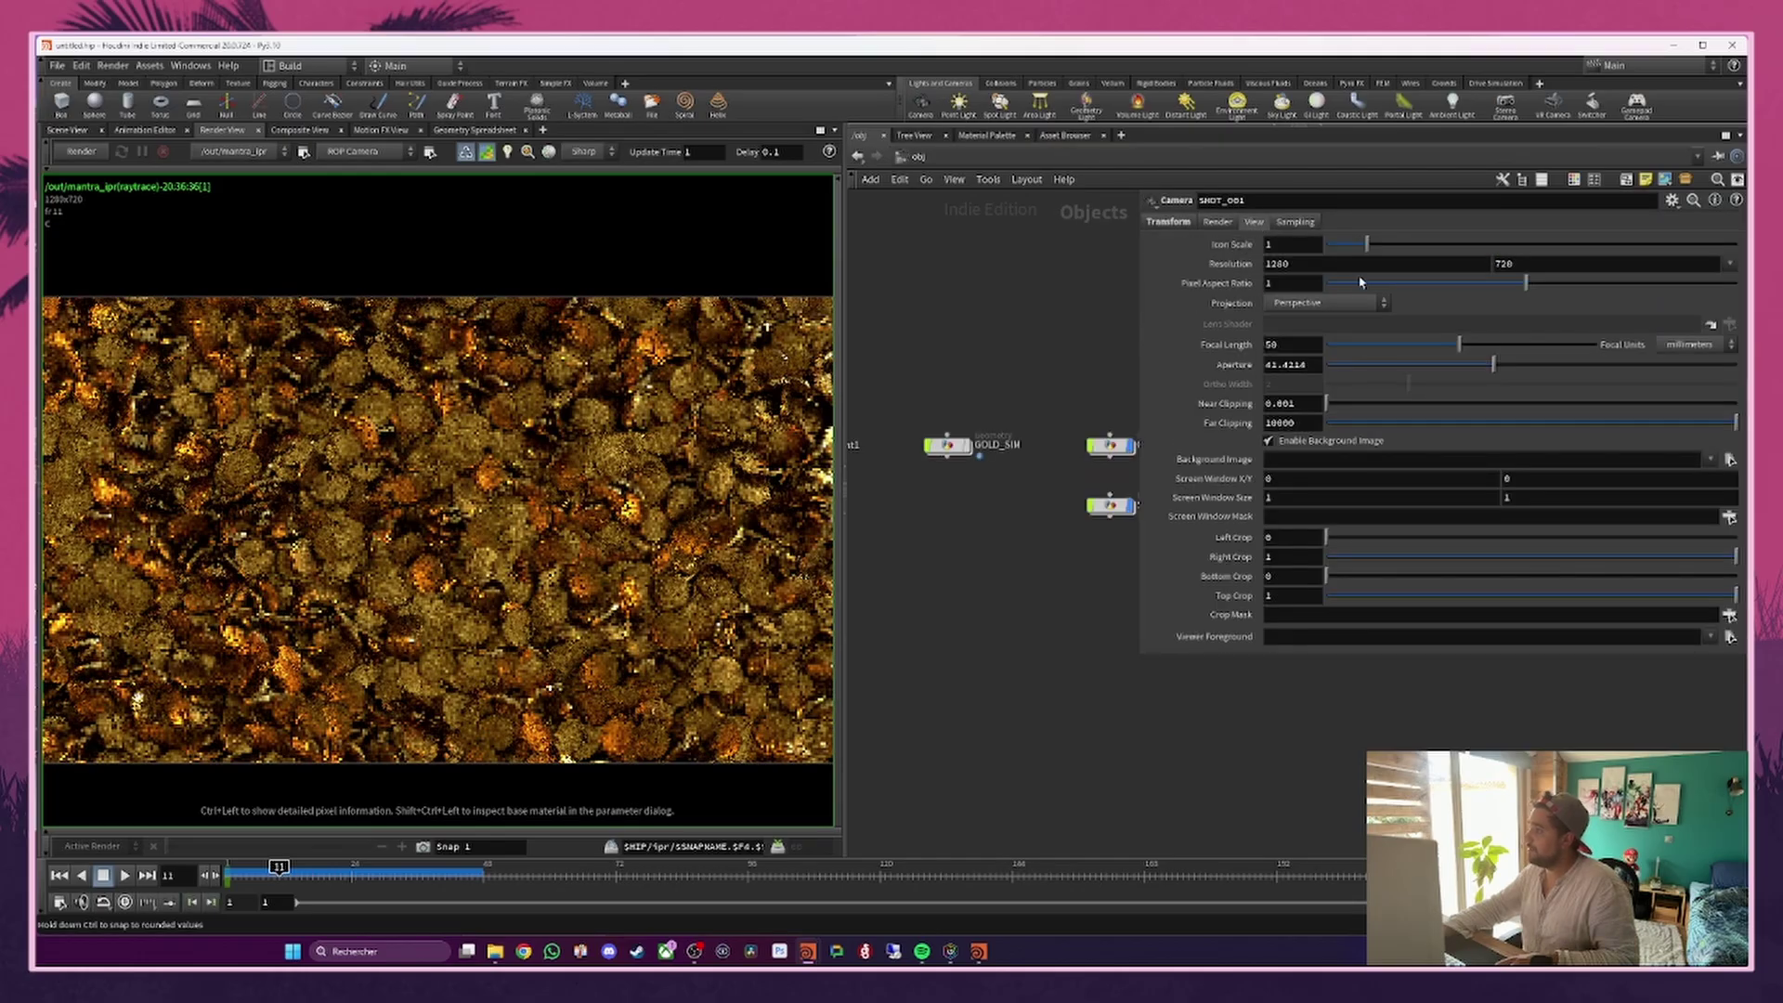
click(1391, 269)
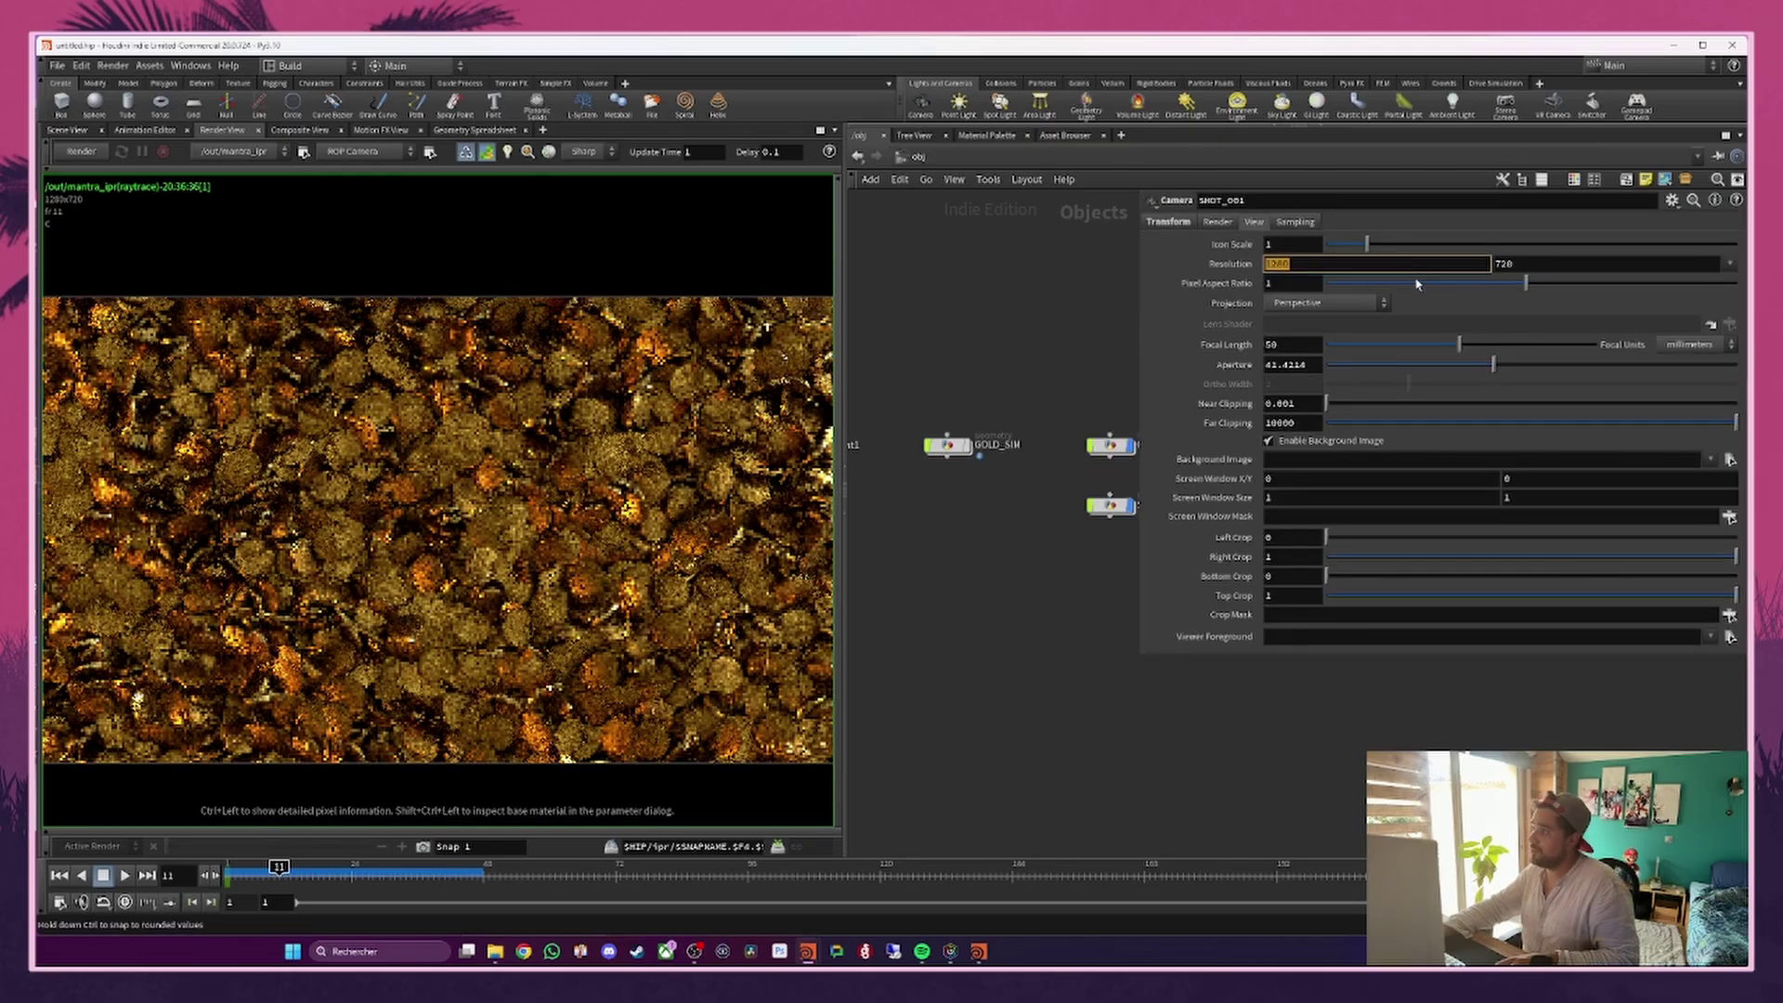
text(1920)
key(Tab)
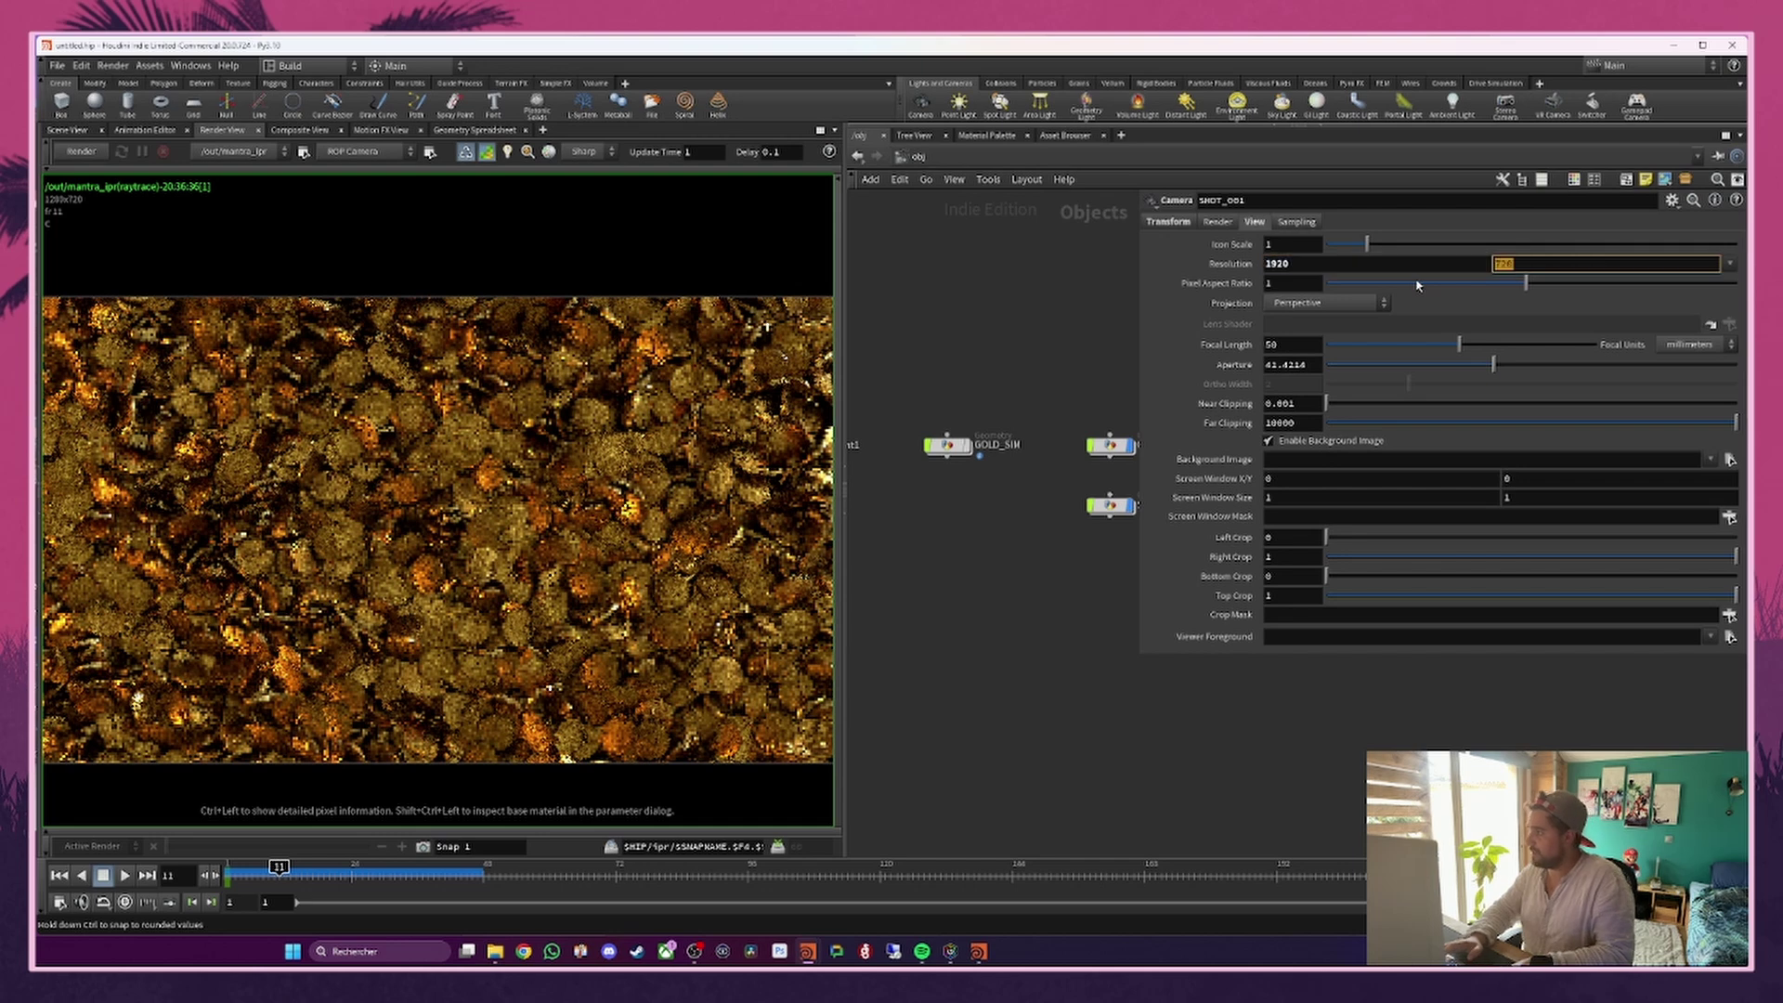
text(1080)
key(Return)
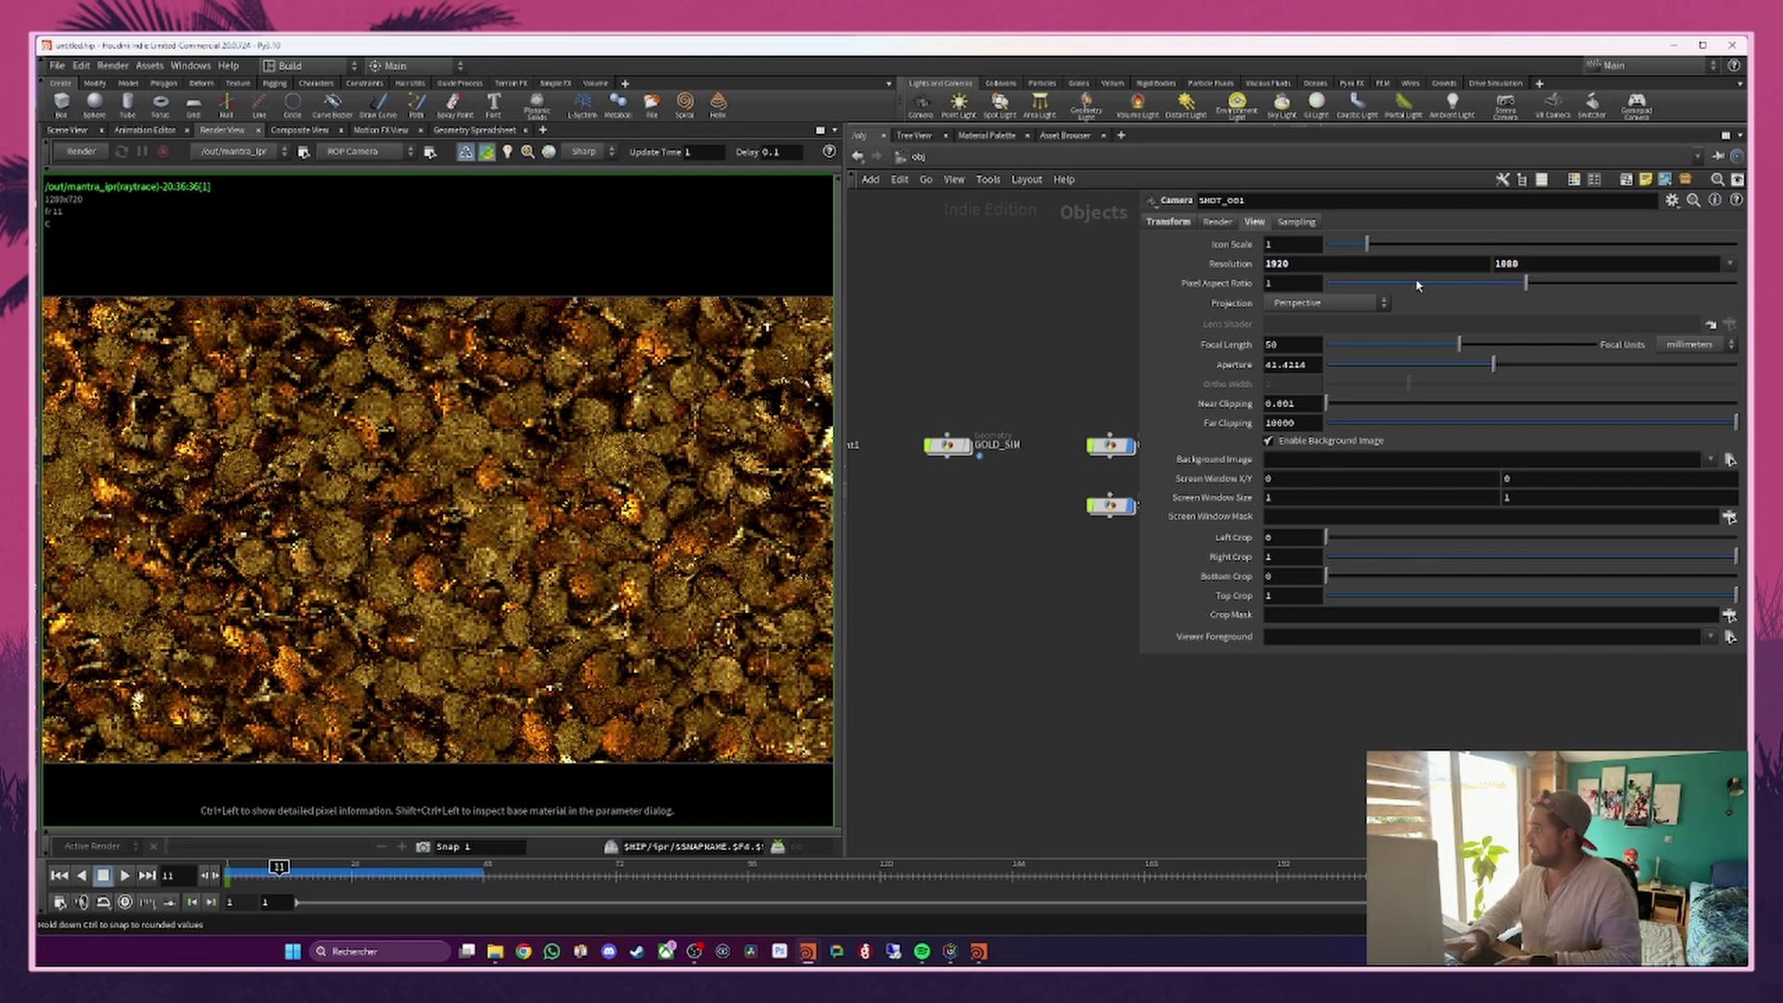
Step: Return to the out network and select the output picture path in mantra_ipr's image settings
click(916, 156)
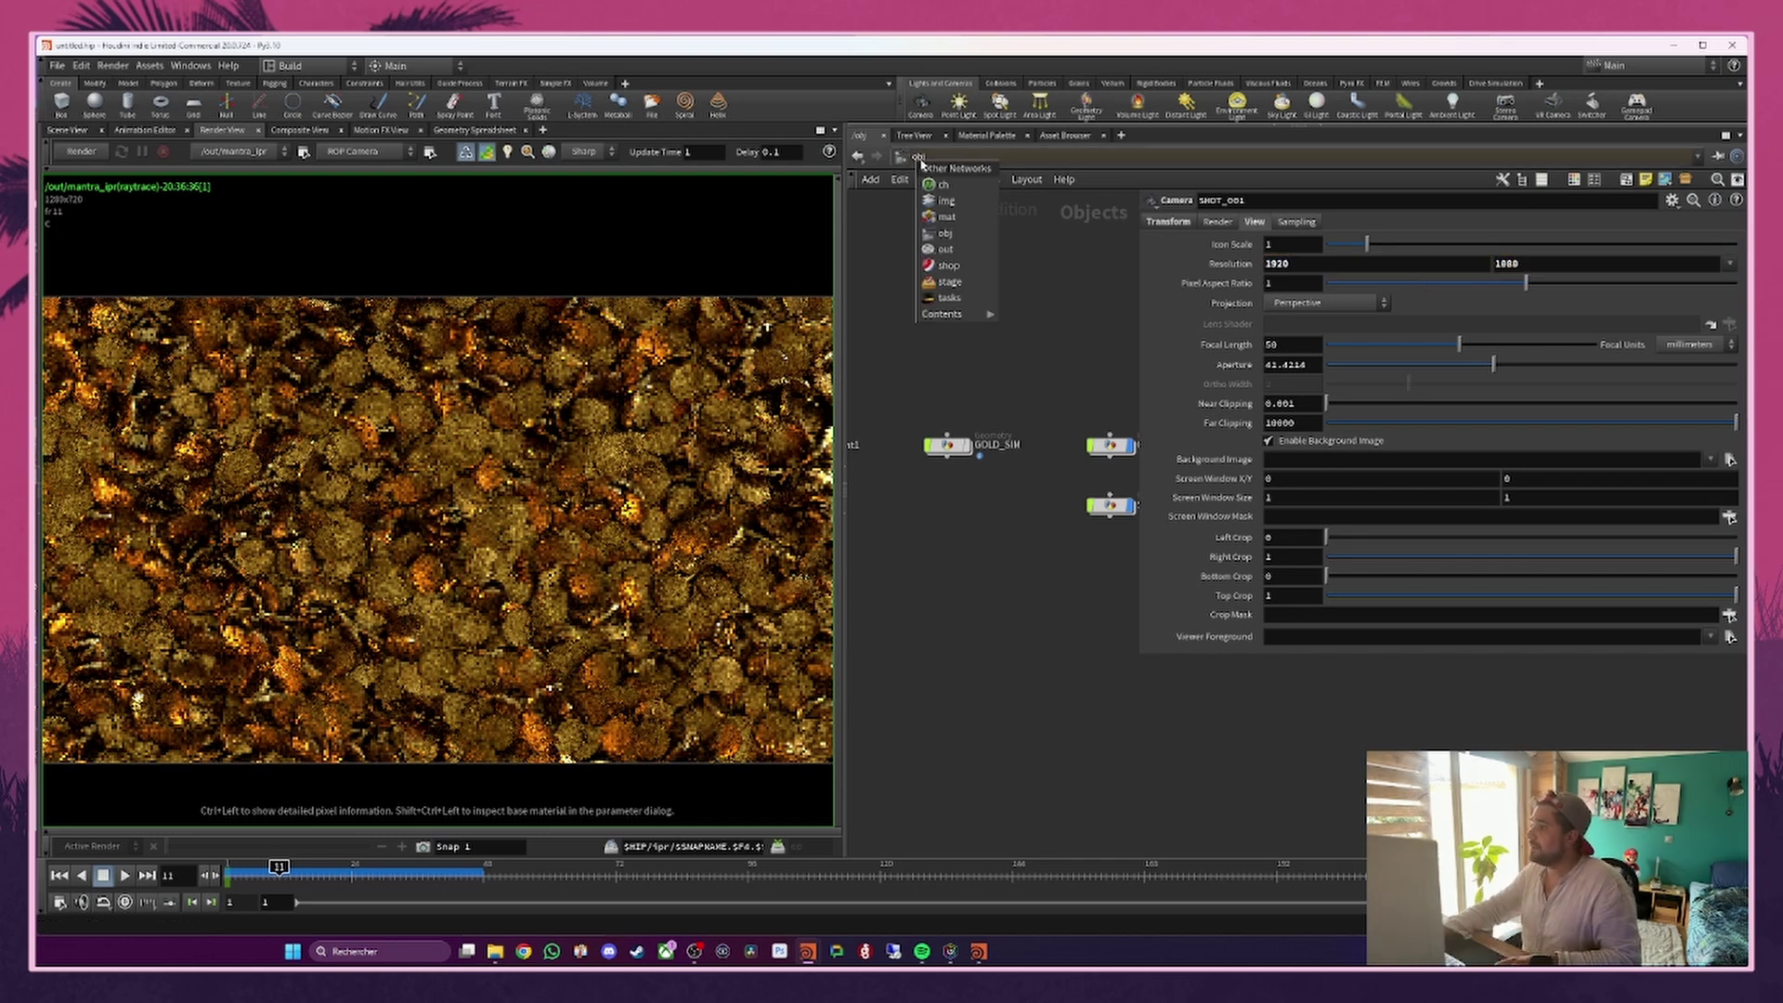
click(947, 249)
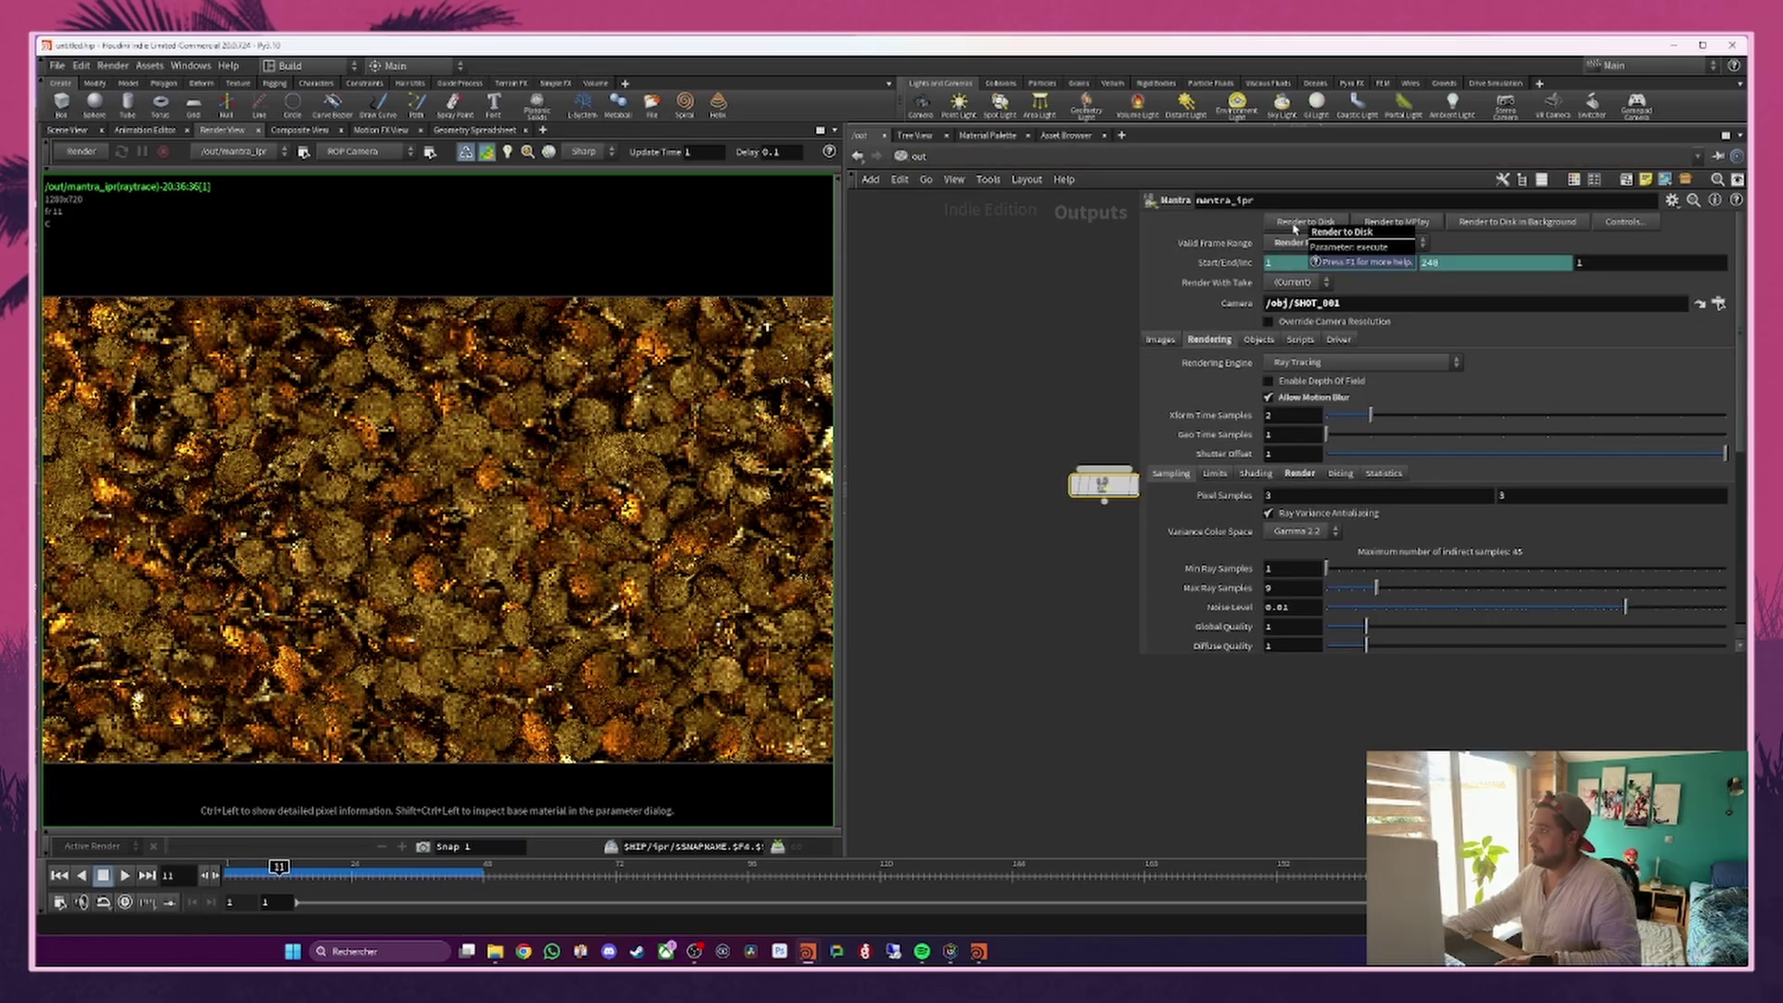
click(1162, 340)
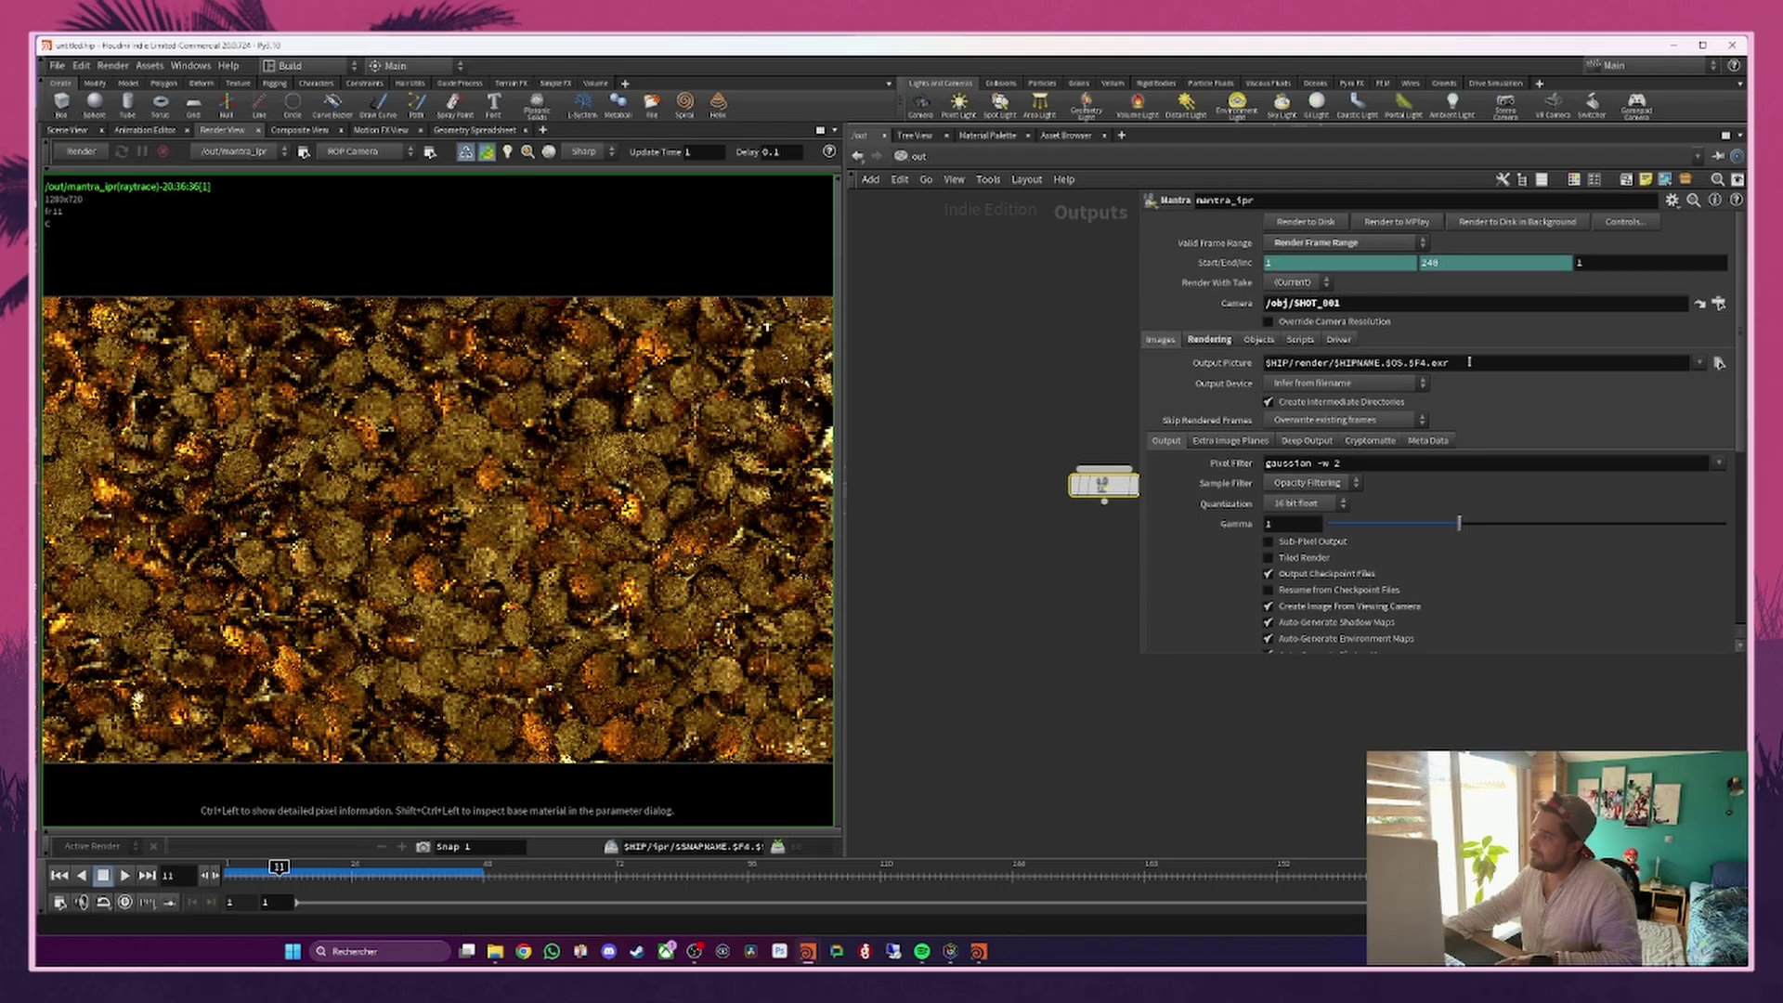
drag(1469, 363, 1173, 361)
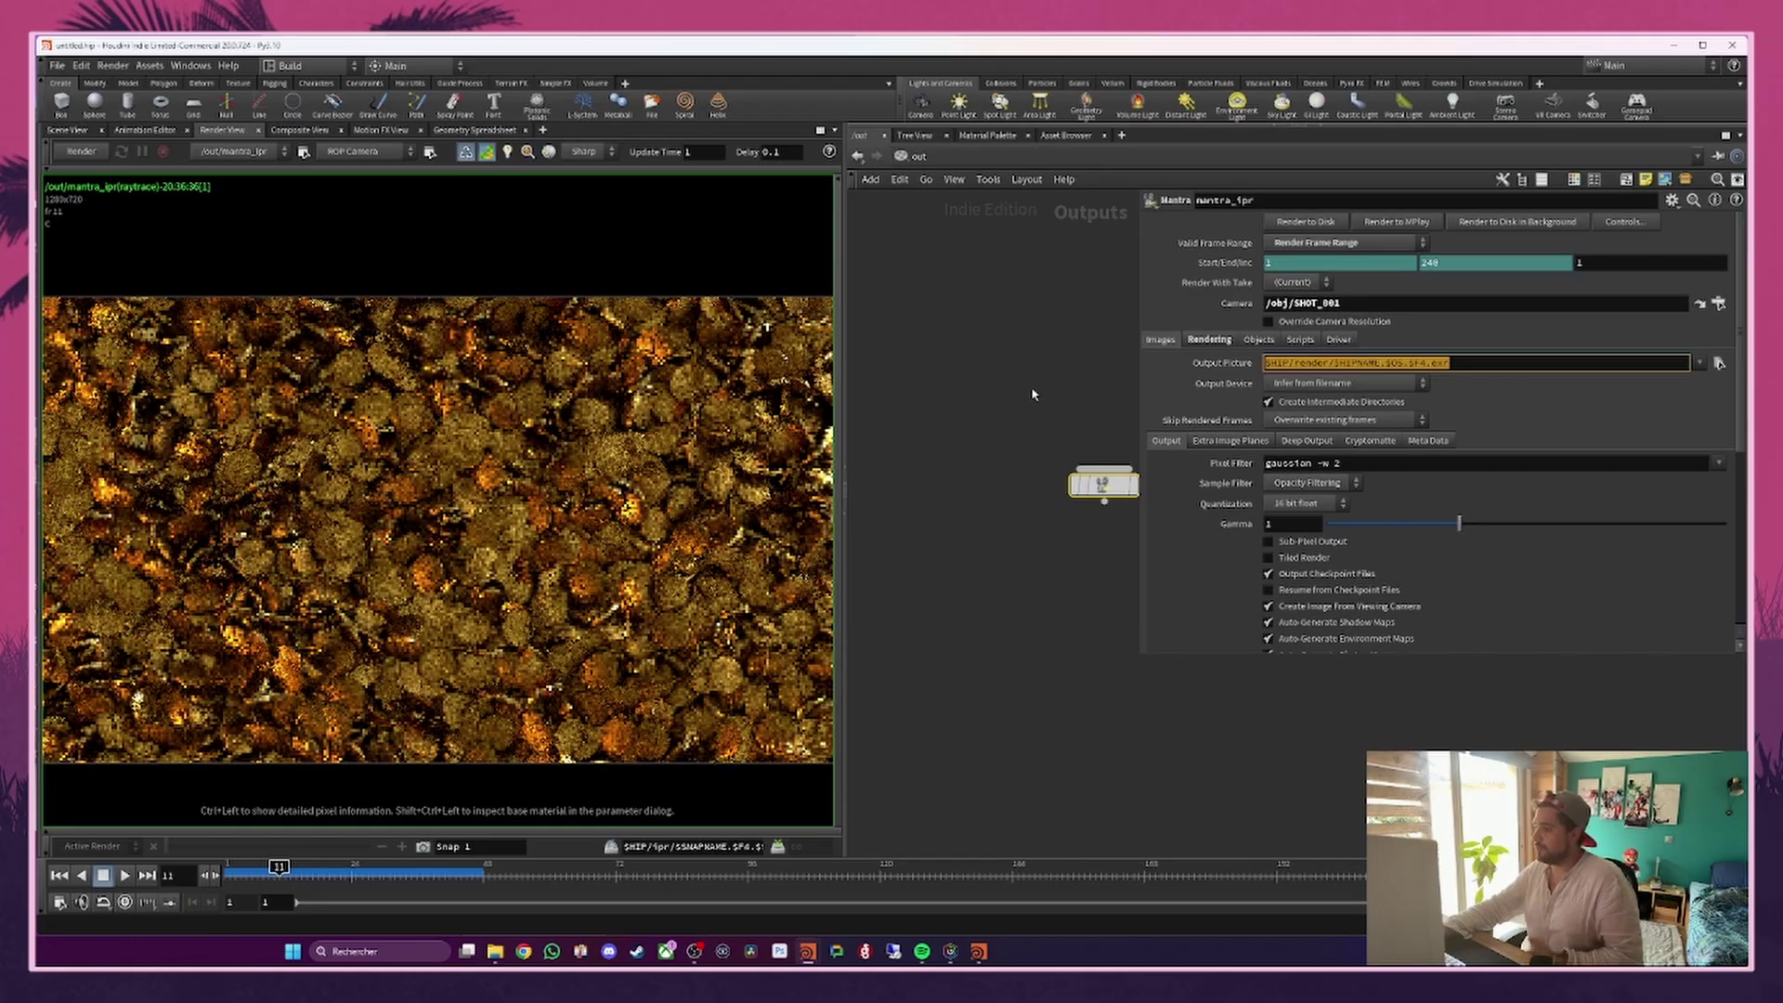
Step: Set mantra_ipr's pixel filter to the "denoise optix -a basecolor" preset and start rendering the frame range to disk
click(1719, 463)
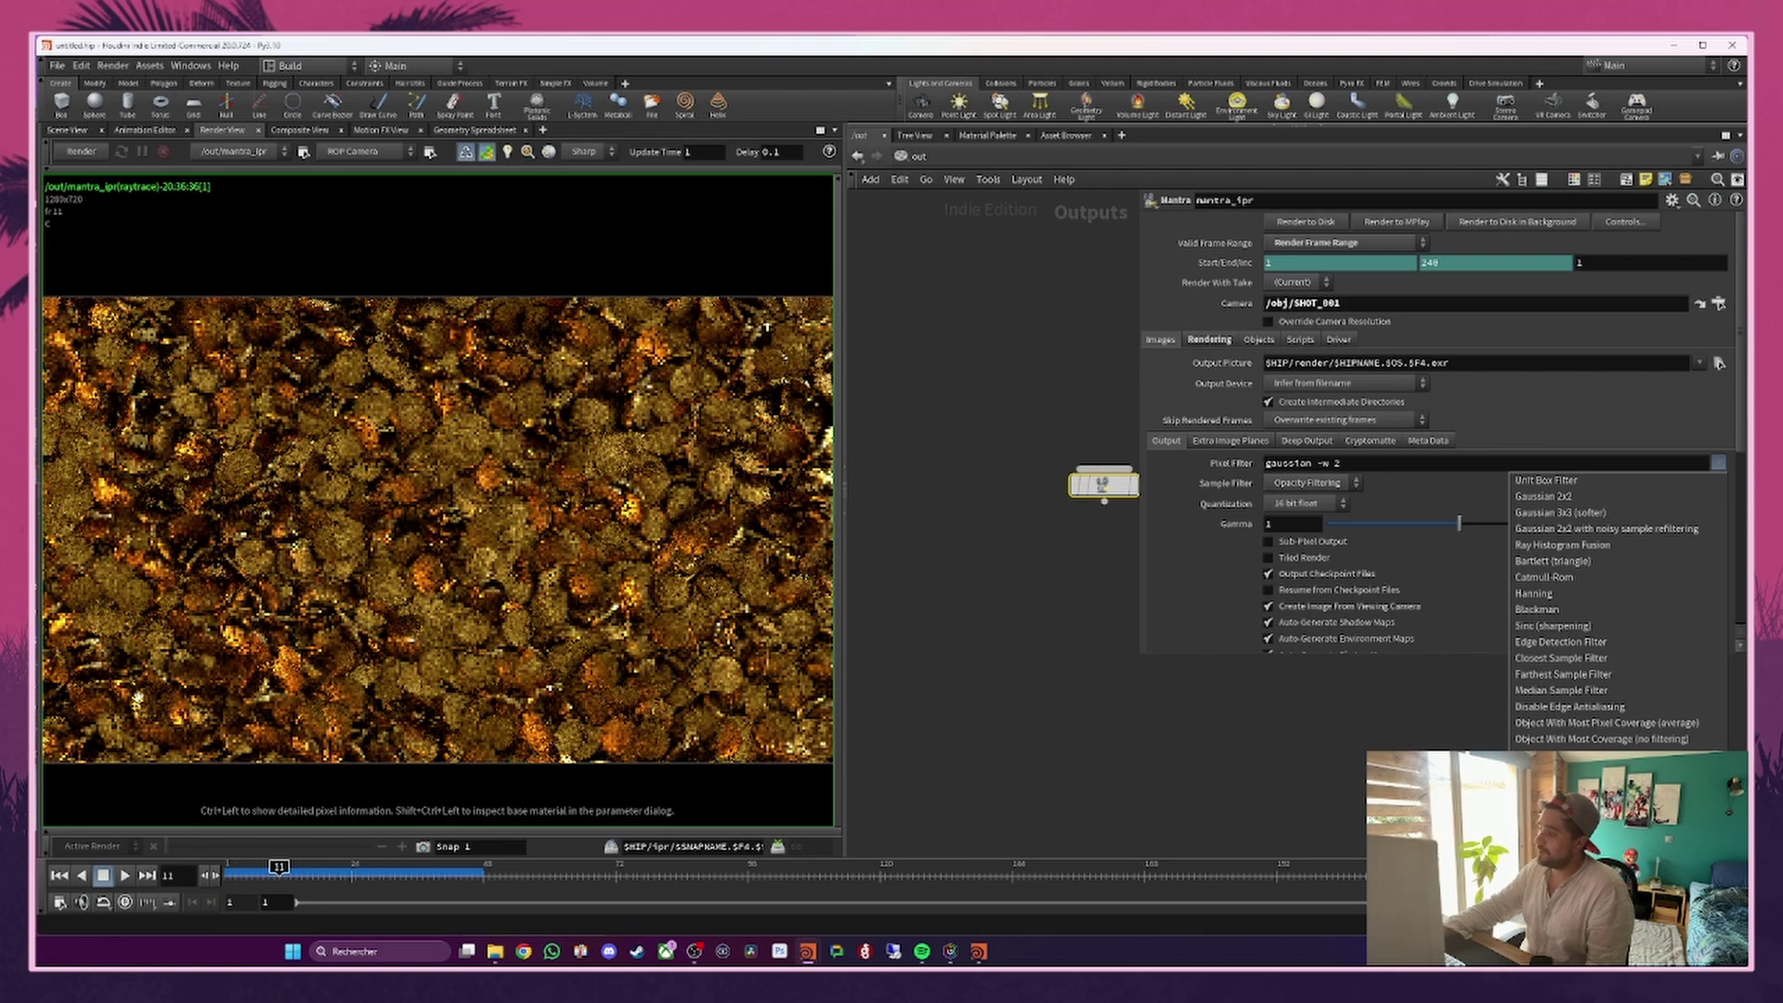
click(1579, 756)
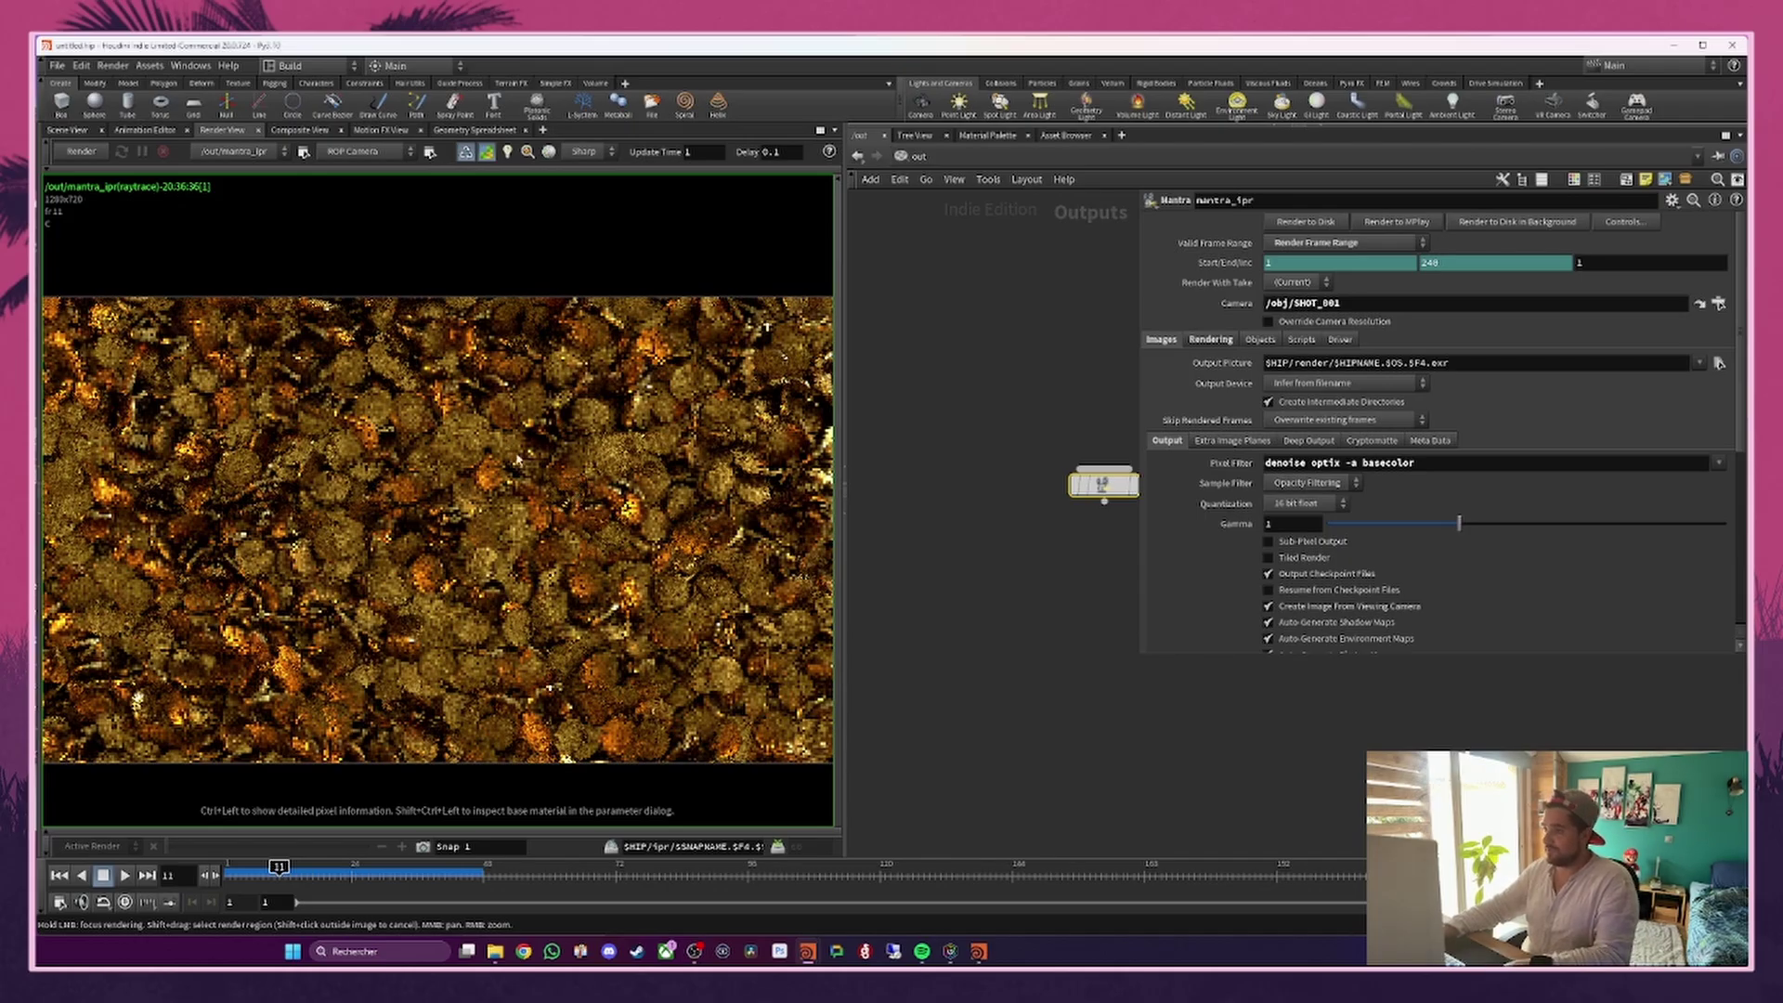
scroll(439, 462, down, 1)
click(1306, 223)
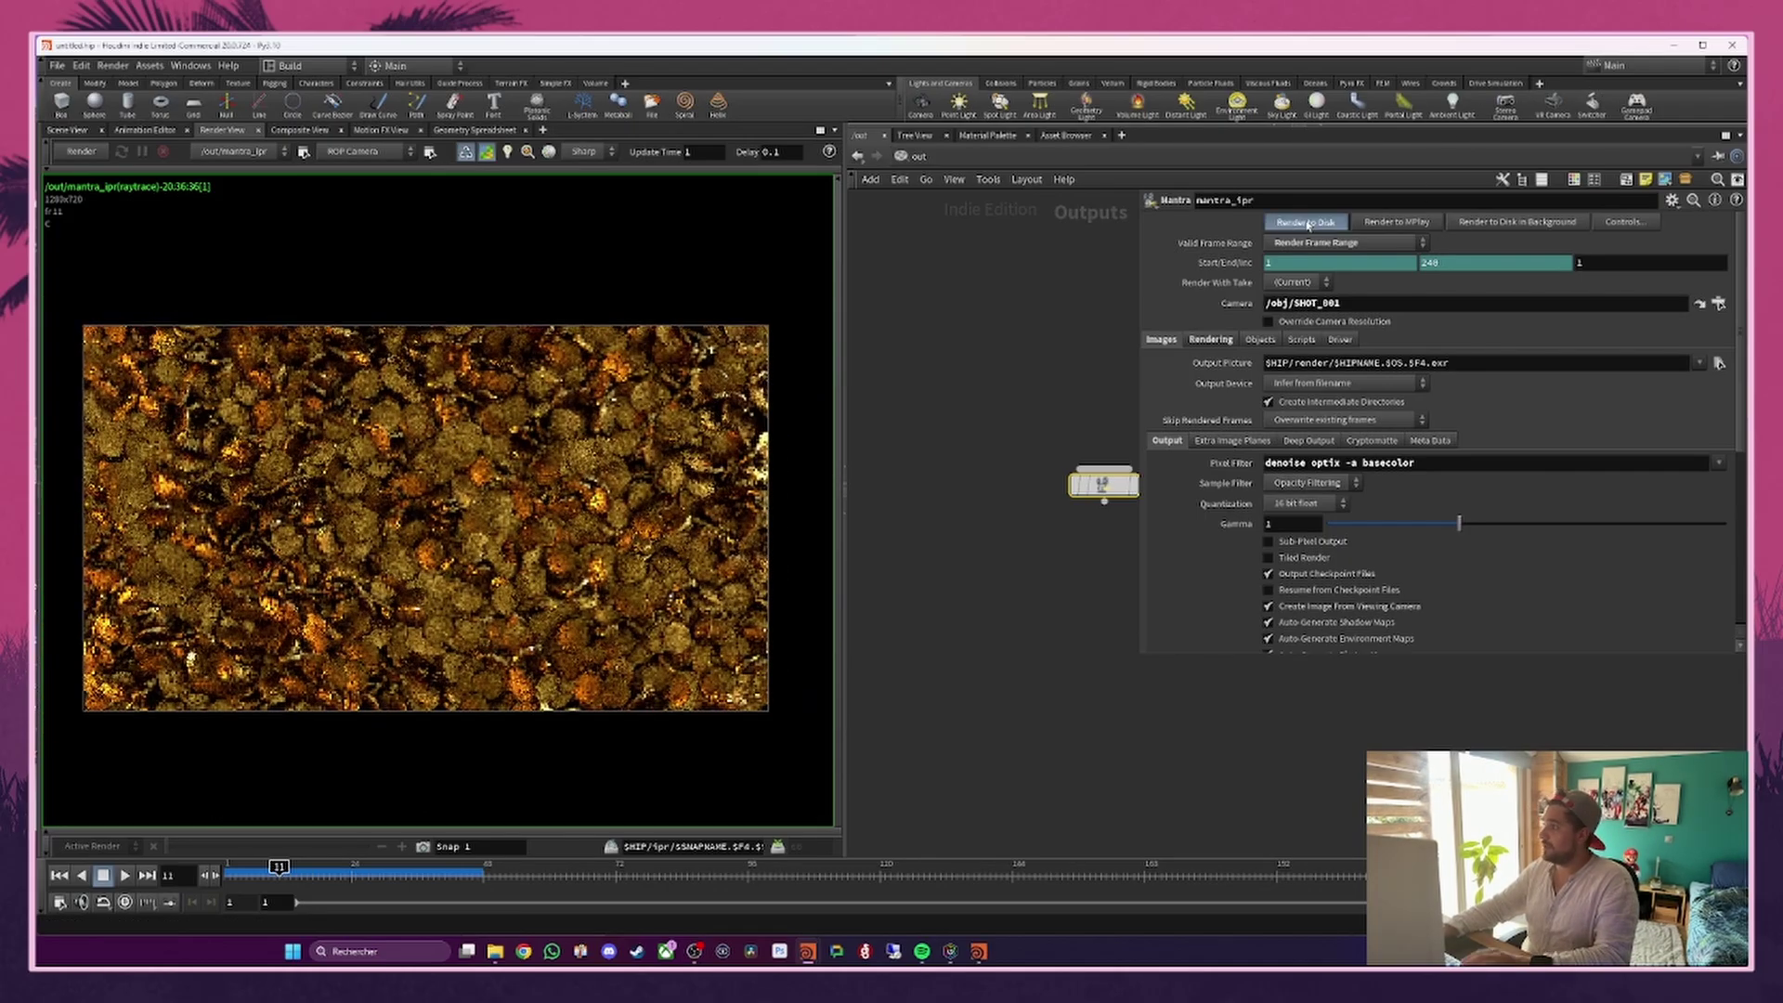
drag(42, 541, 790, 455)
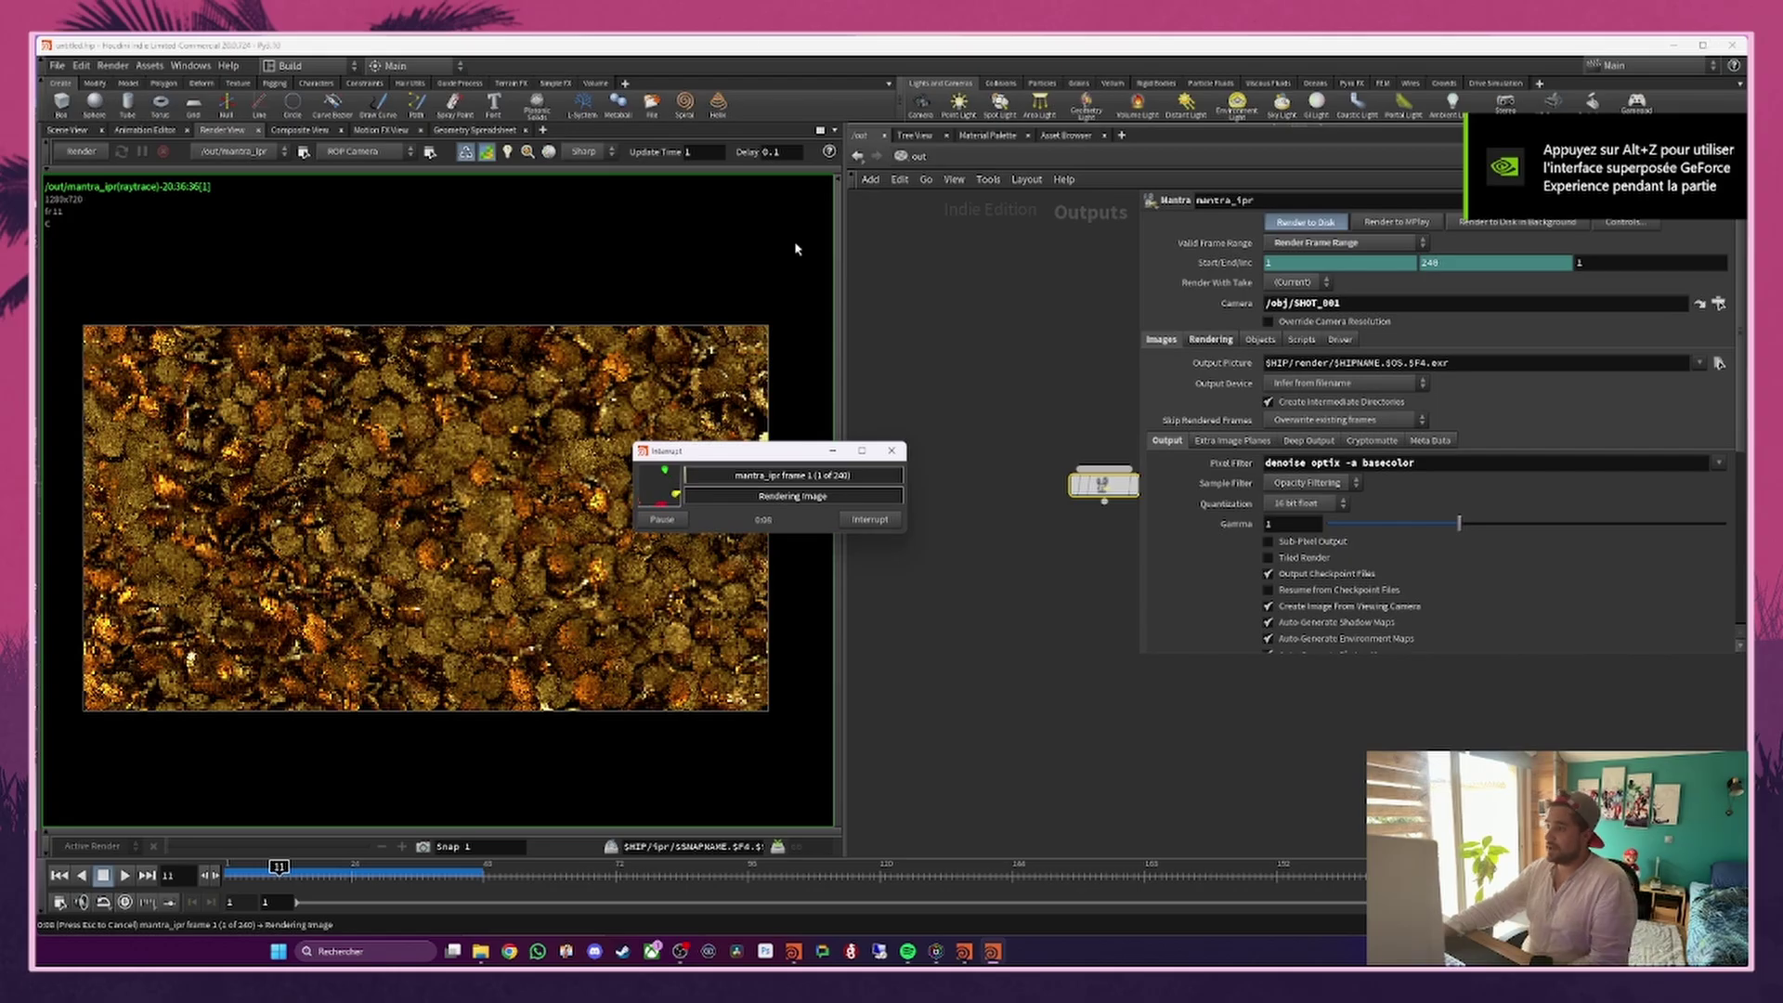
Step: Switch to File Explorer, minimize the render progress window and browse the EXR sequence in 03_GoldMove's render folder
click(480, 951)
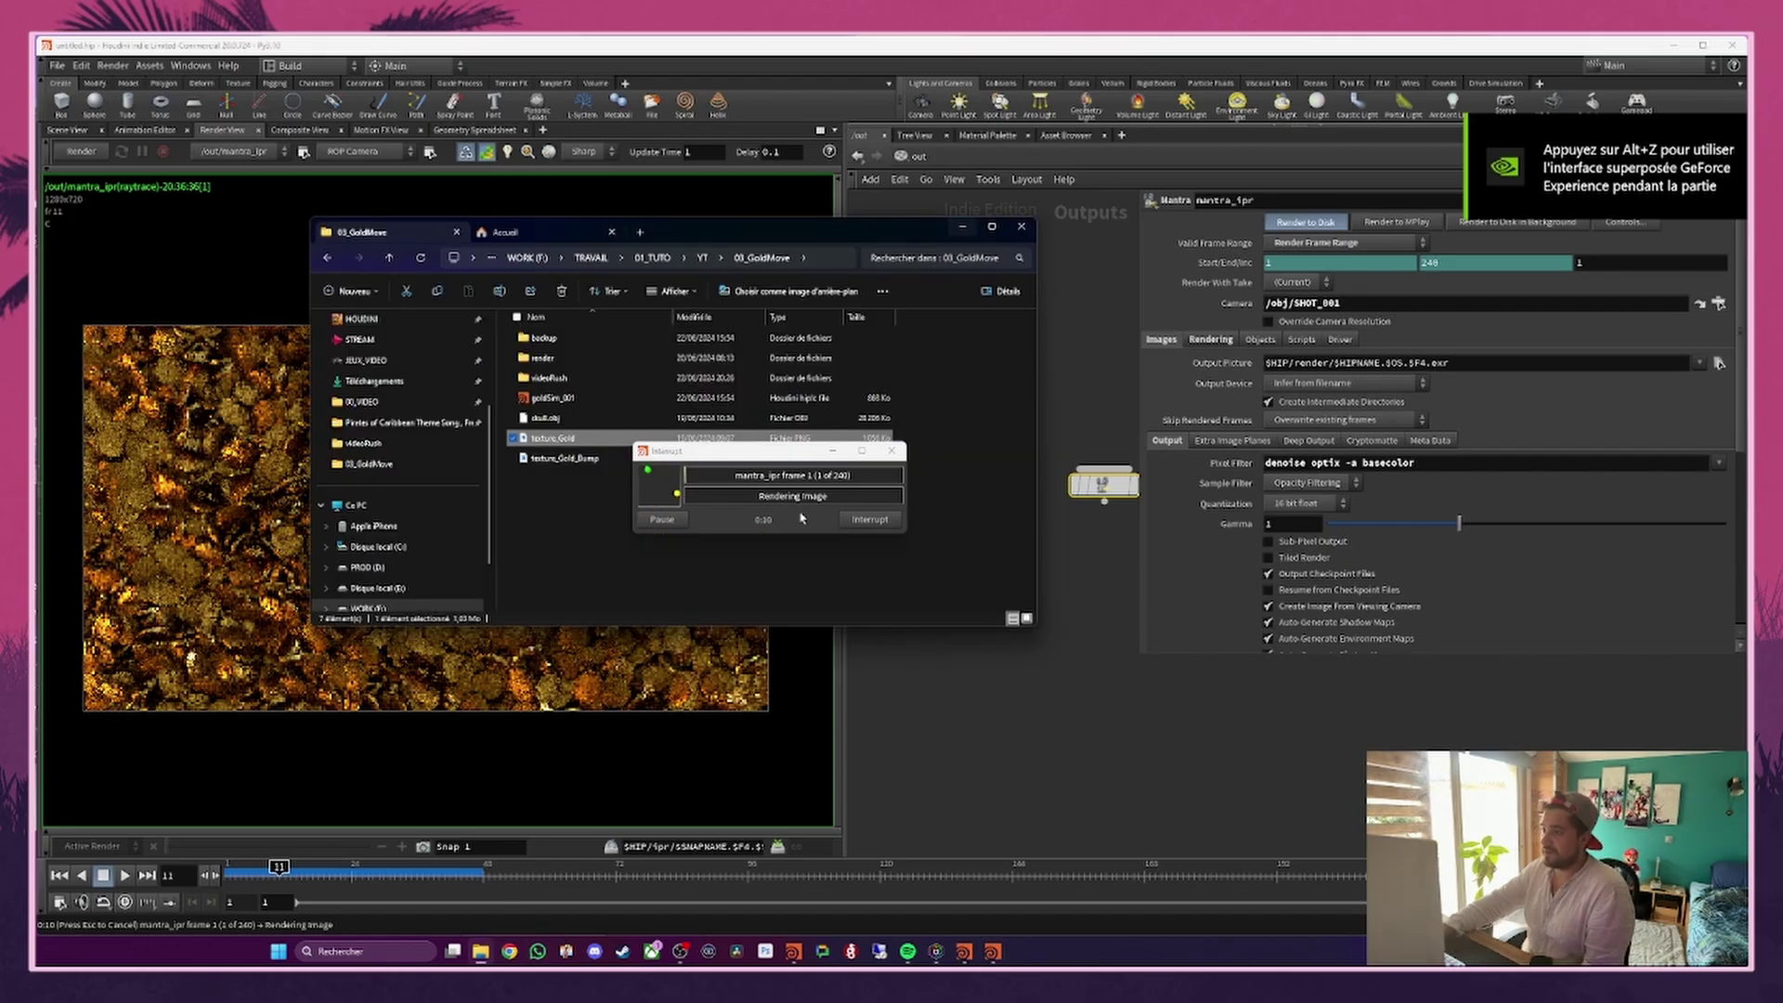
click(832, 451)
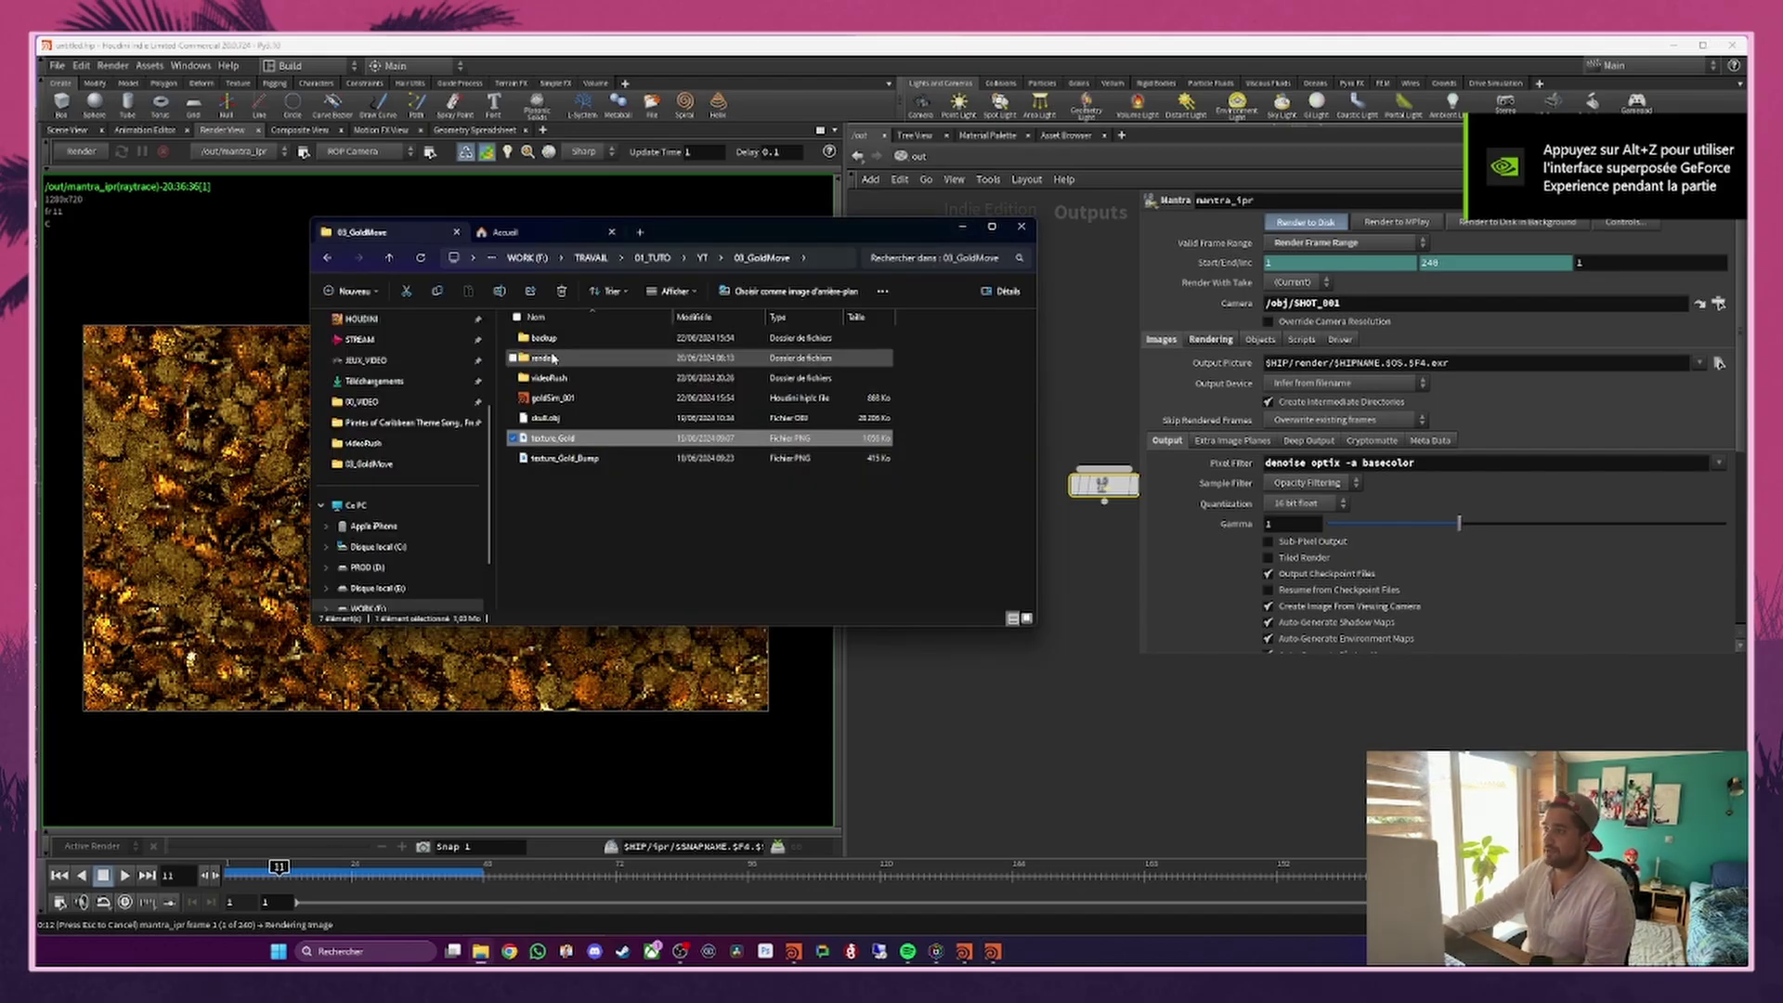
double_click(557, 357)
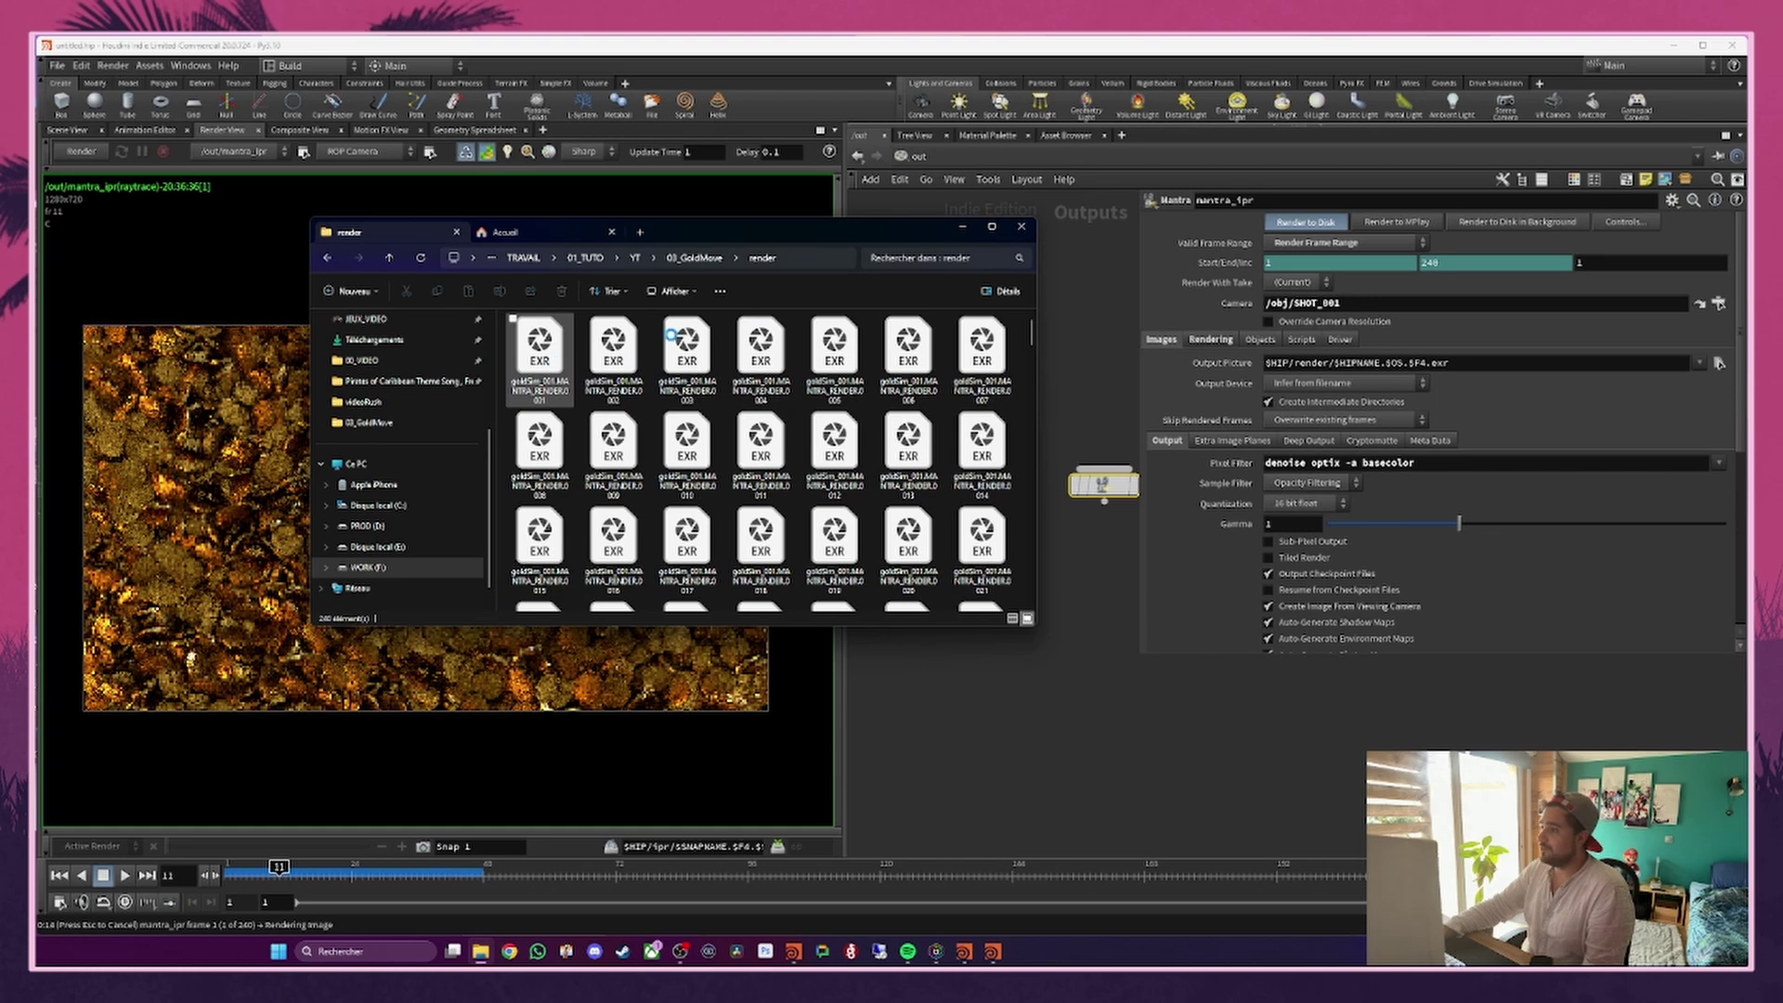
scroll(832, 489, down, 3)
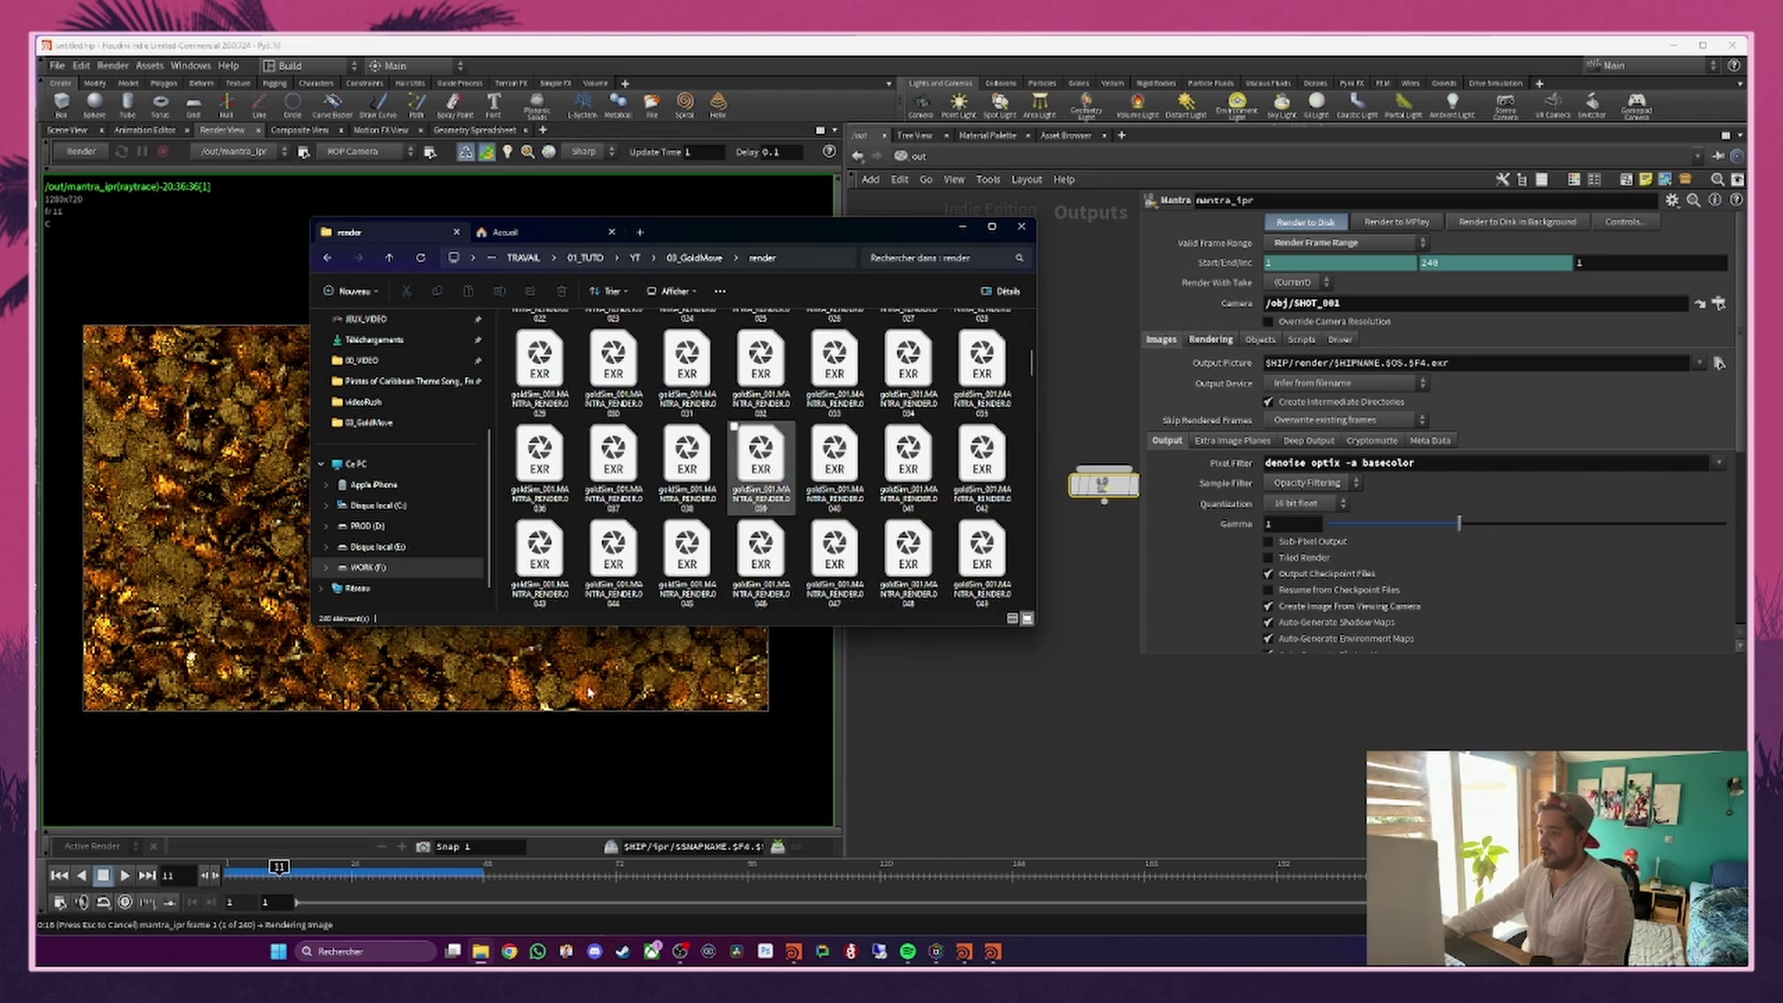